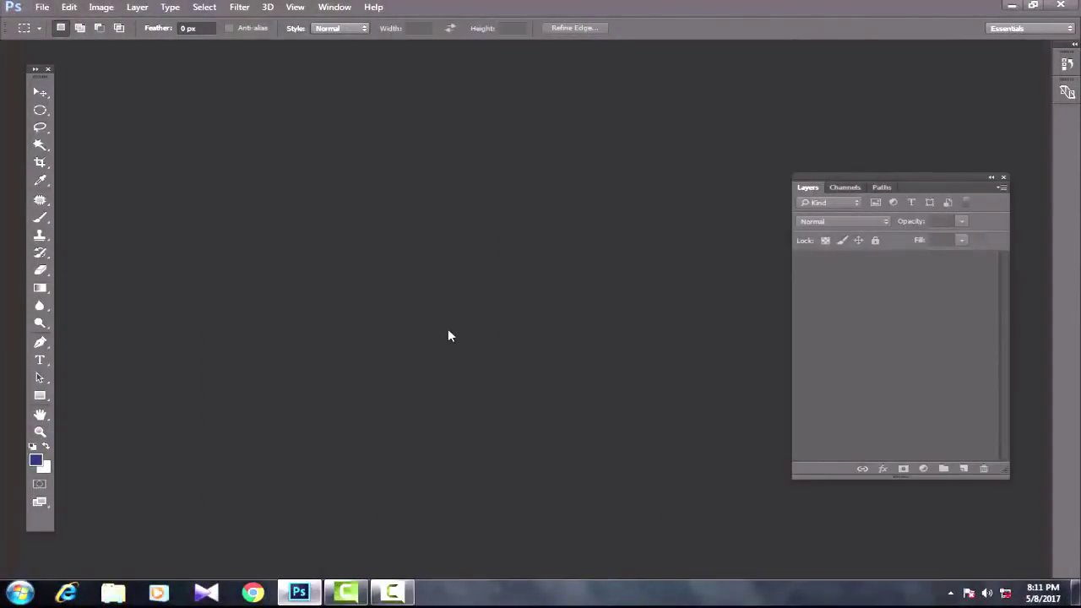
Step: Create a new white 10 × 8 inch, 200 ppi document and dismiss the vRAM warning
click(44, 8)
click(48, 20)
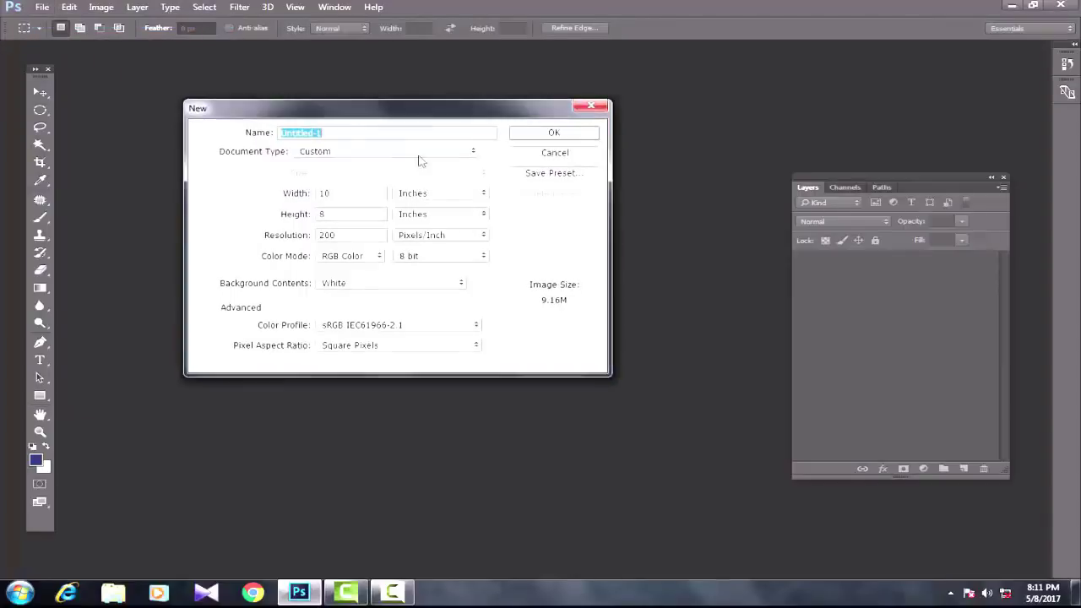
click(553, 134)
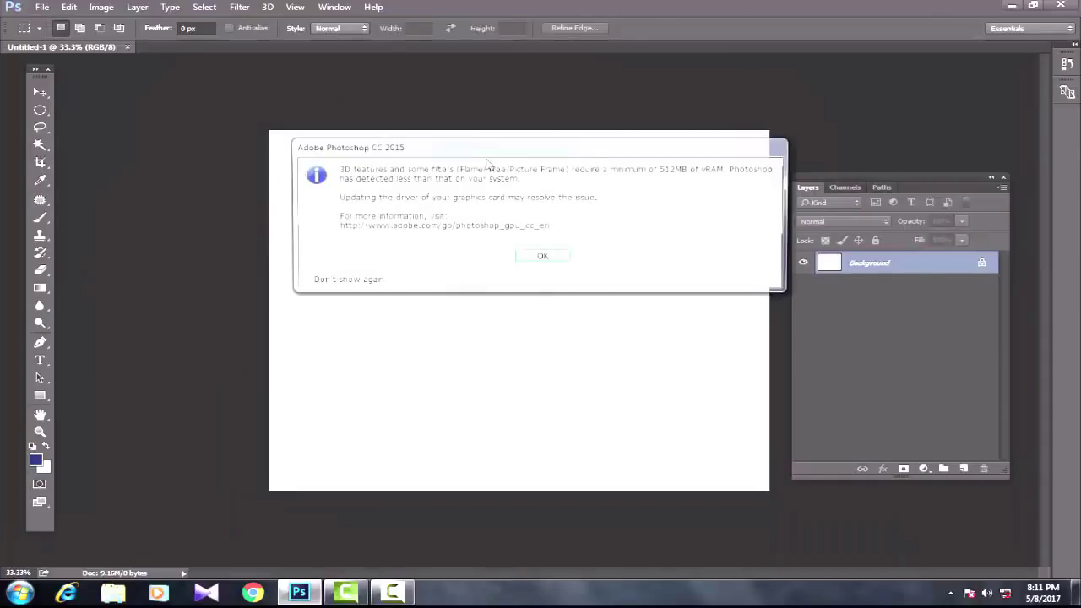
click(556, 258)
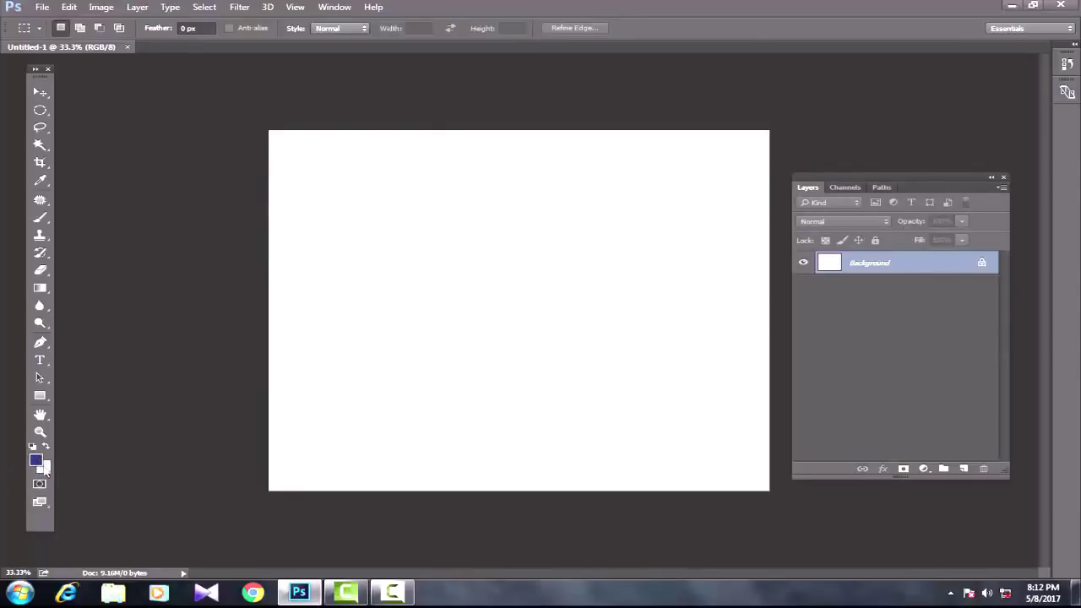
Step: Set the background colour to dark red (#bc2121)
click(45, 470)
click(760, 347)
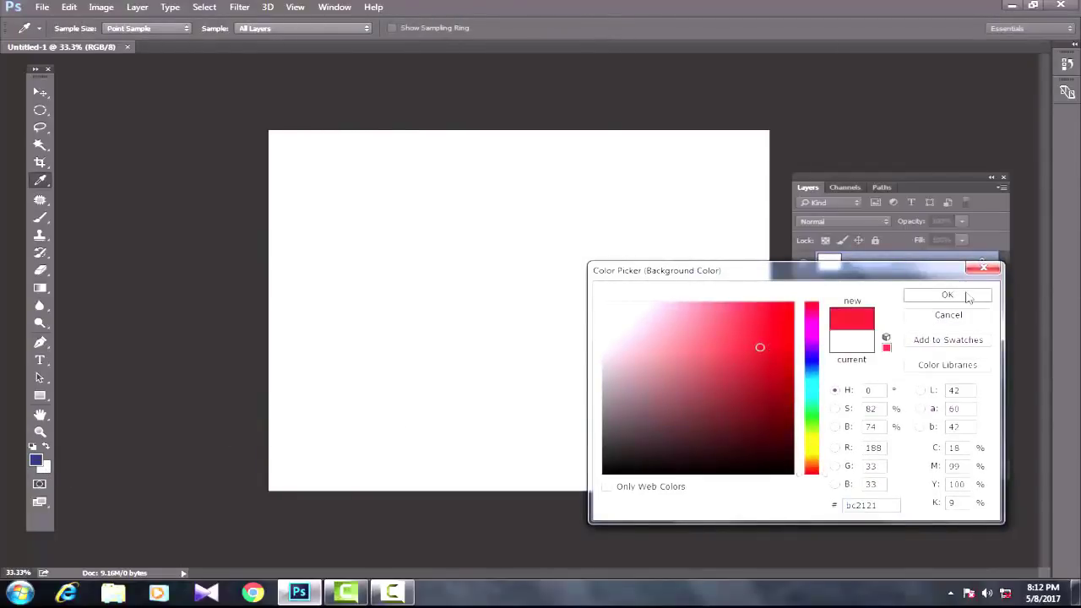
click(967, 297)
Step: Set the foreground colour to dark green (#097723)
click(36, 462)
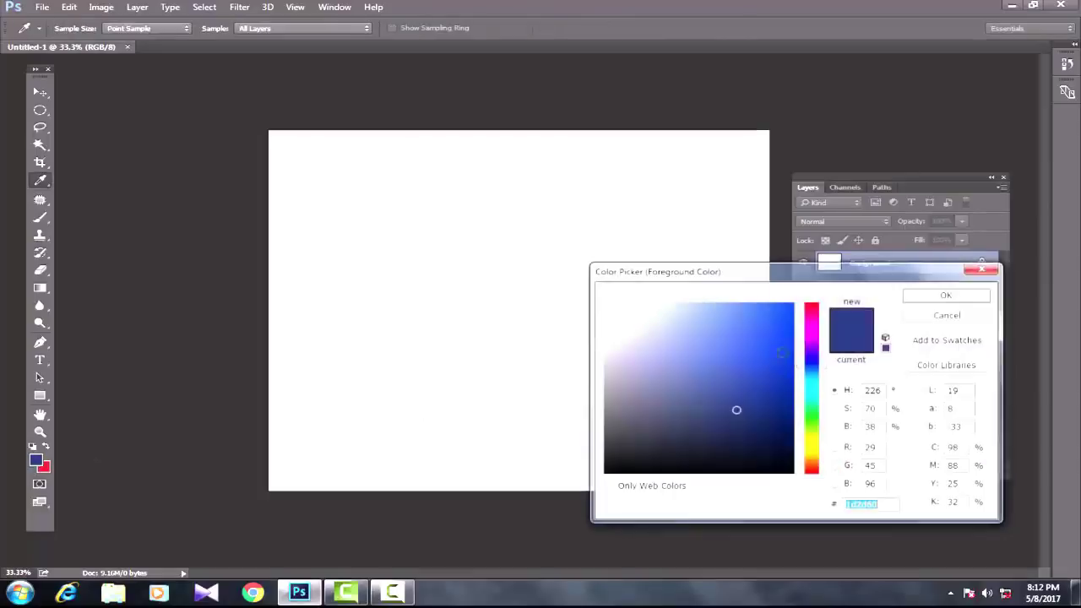
click(810, 411)
click(779, 394)
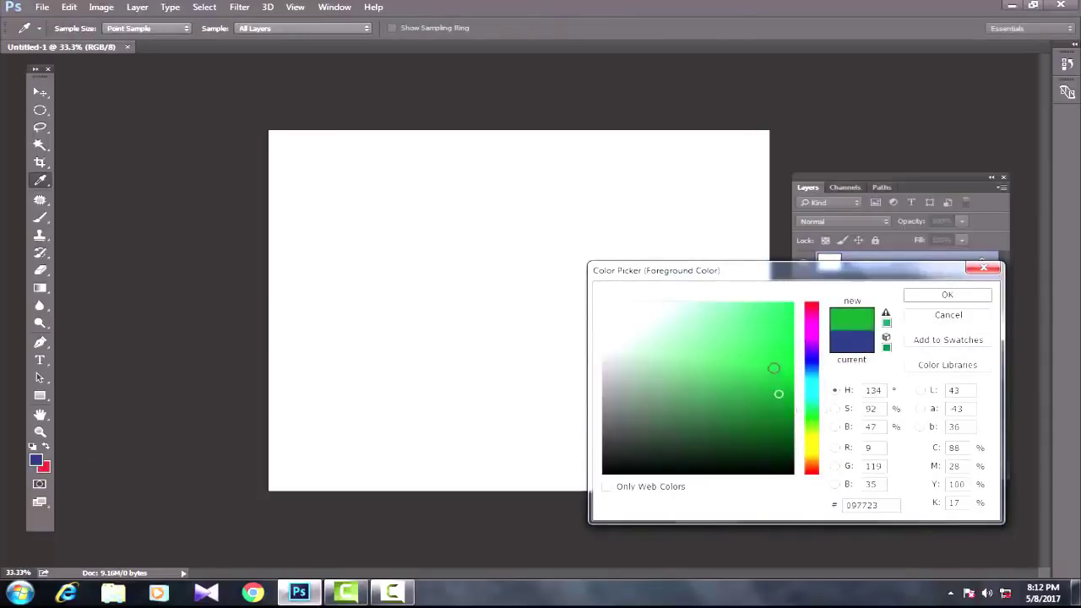
click(944, 294)
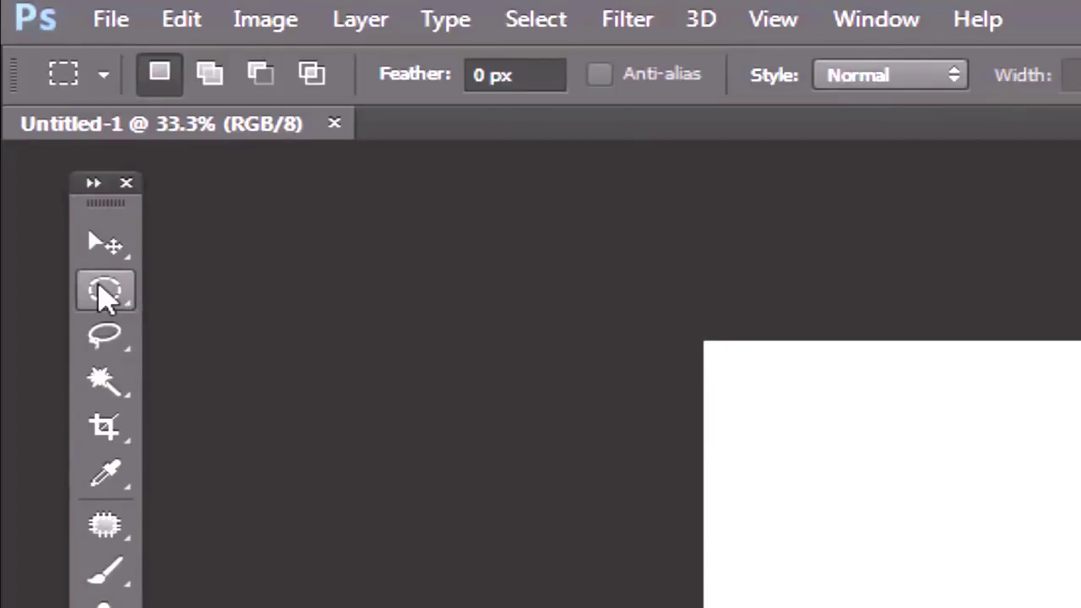
Step: Choose the Elliptical Marquee, browse the marquee flyout's shape options, then select the Move tool
click(99, 294)
drag(99, 293, 297, 397)
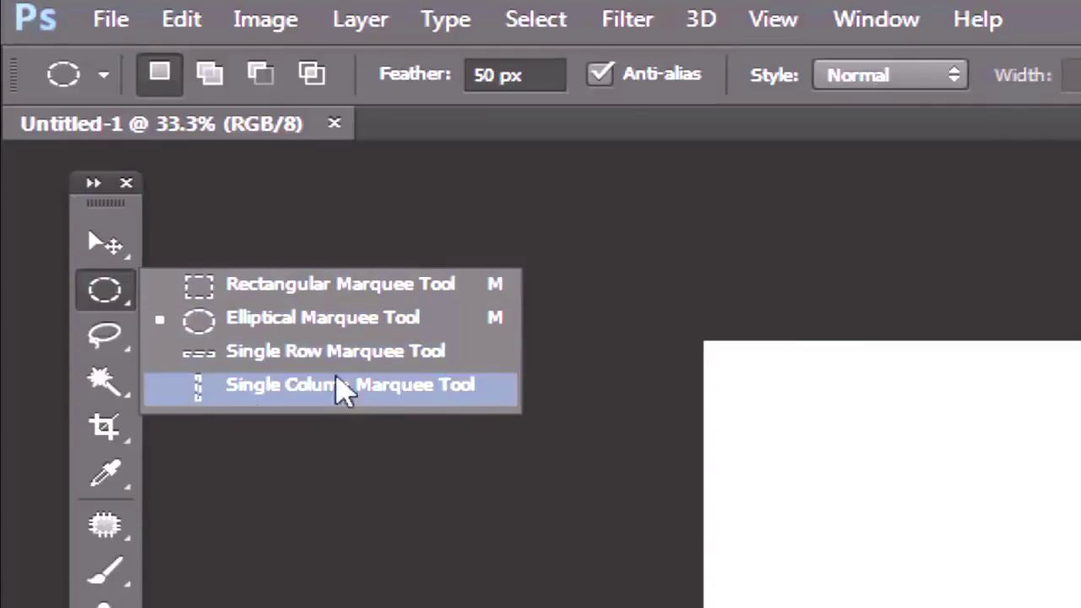
click(113, 299)
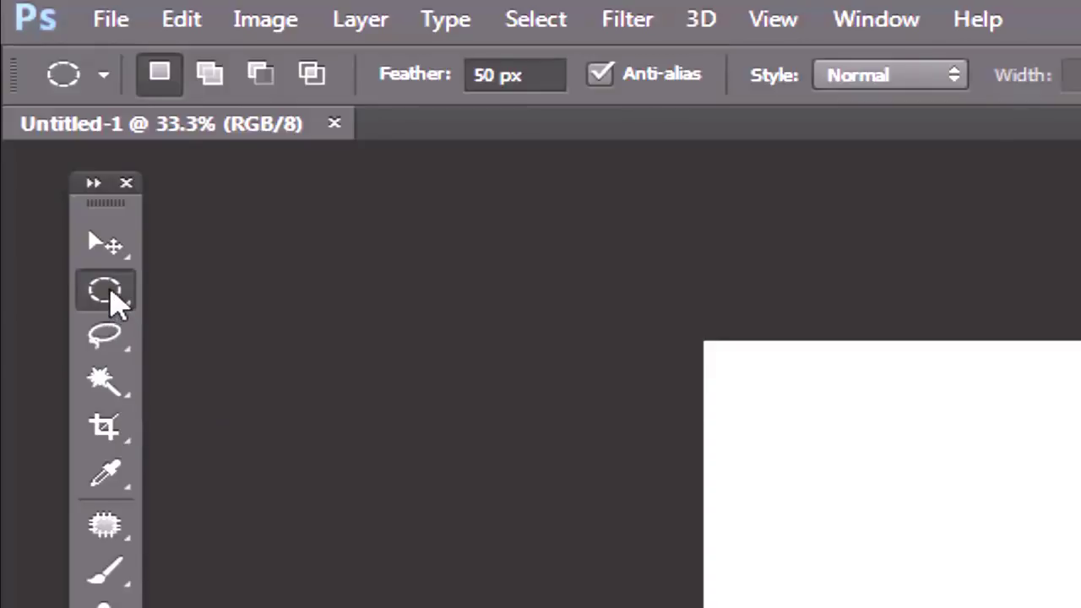
right_click(113, 299)
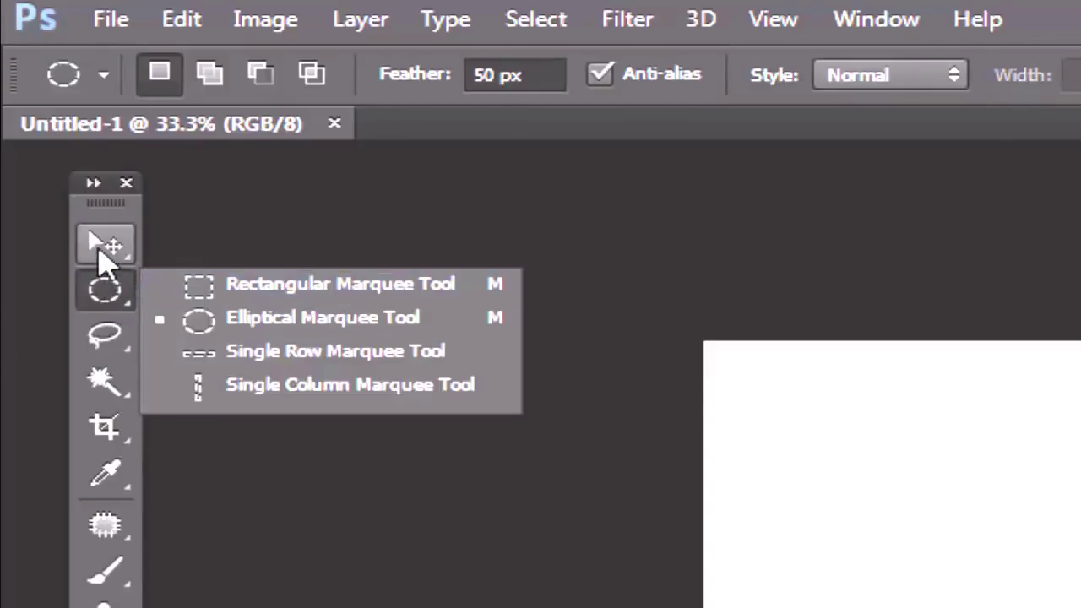
click(105, 250)
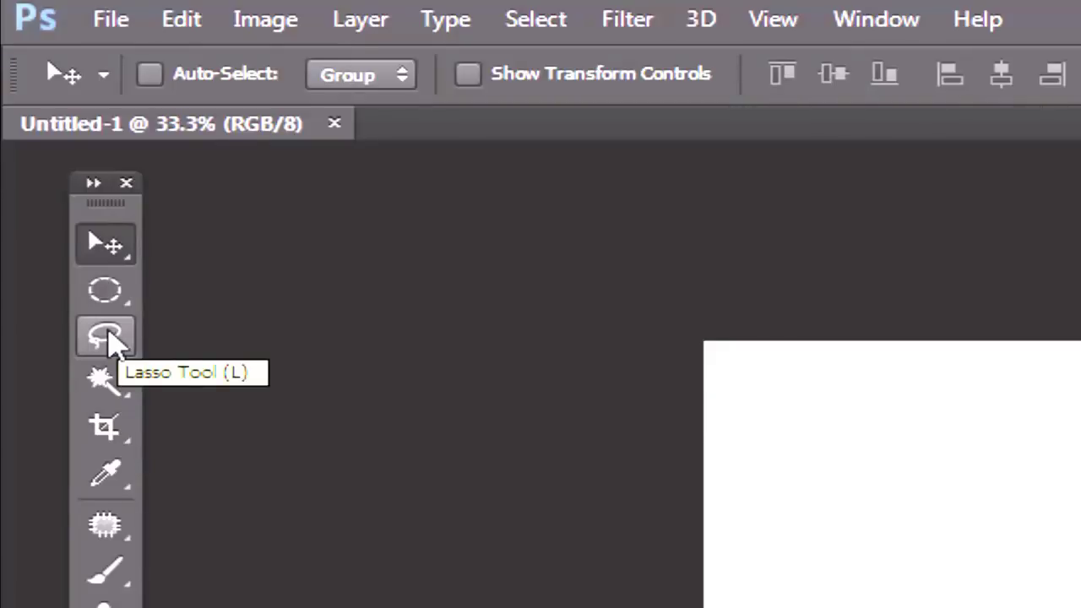
Step: Switch between Lasso, Elliptical Marquee and Move tools with L, M and V, viewing the lasso variants
click(105, 336)
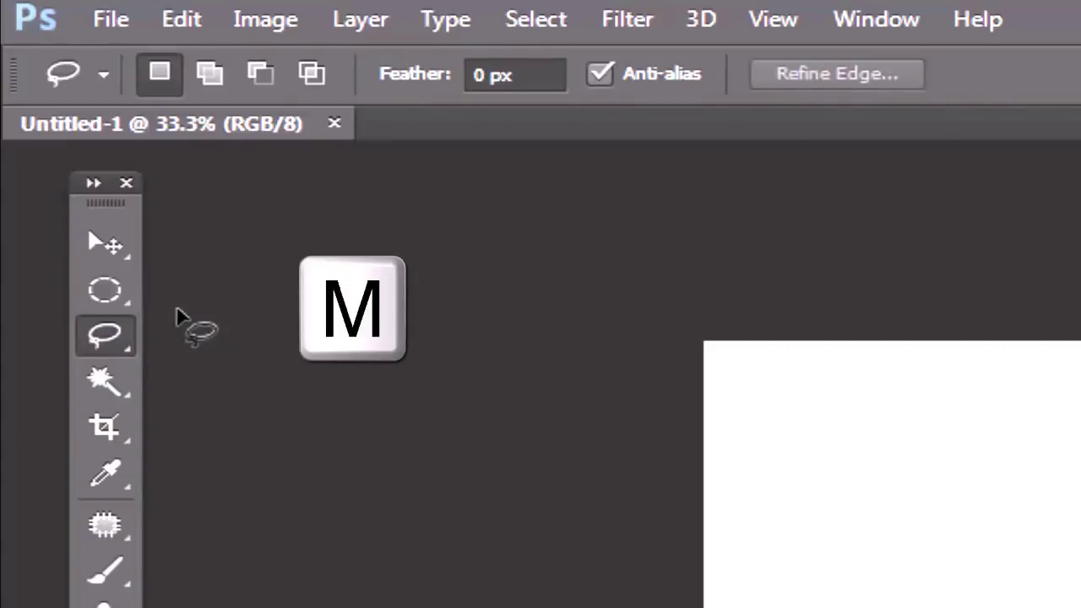
key(m)
key(v)
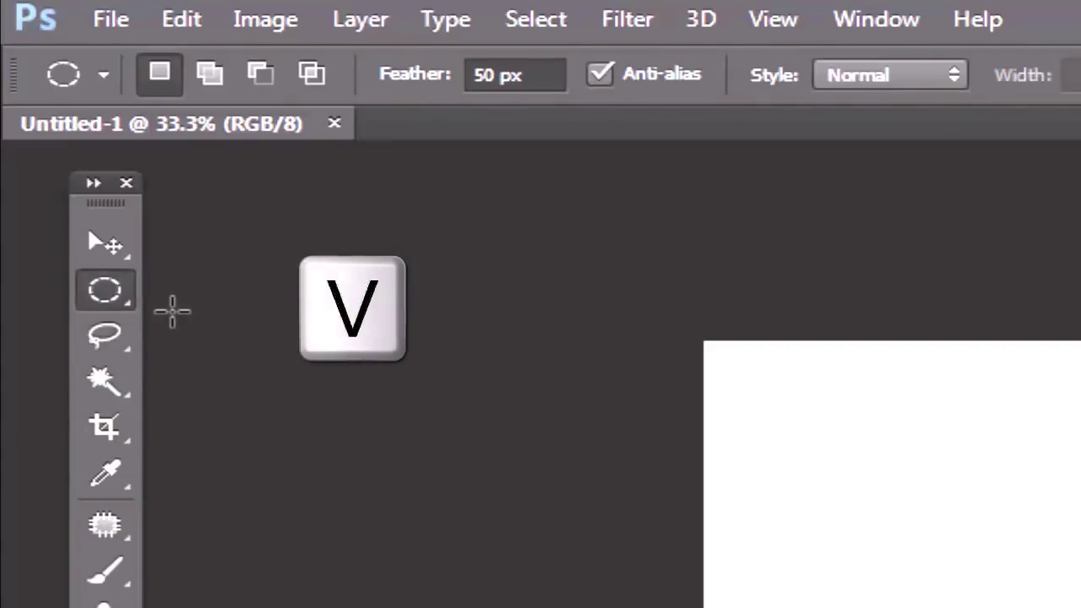
key(l)
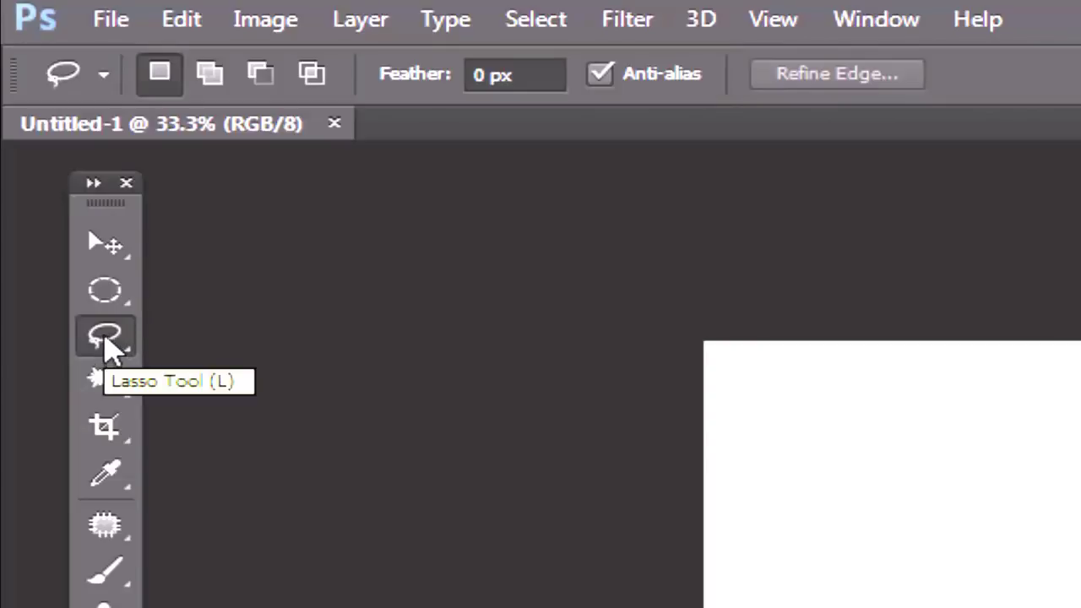
mouse_move(108, 343)
mouse_down()
mouse_move(278, 369)
mouse_move(283, 409)
mouse_move(242, 287)
mouse_up()
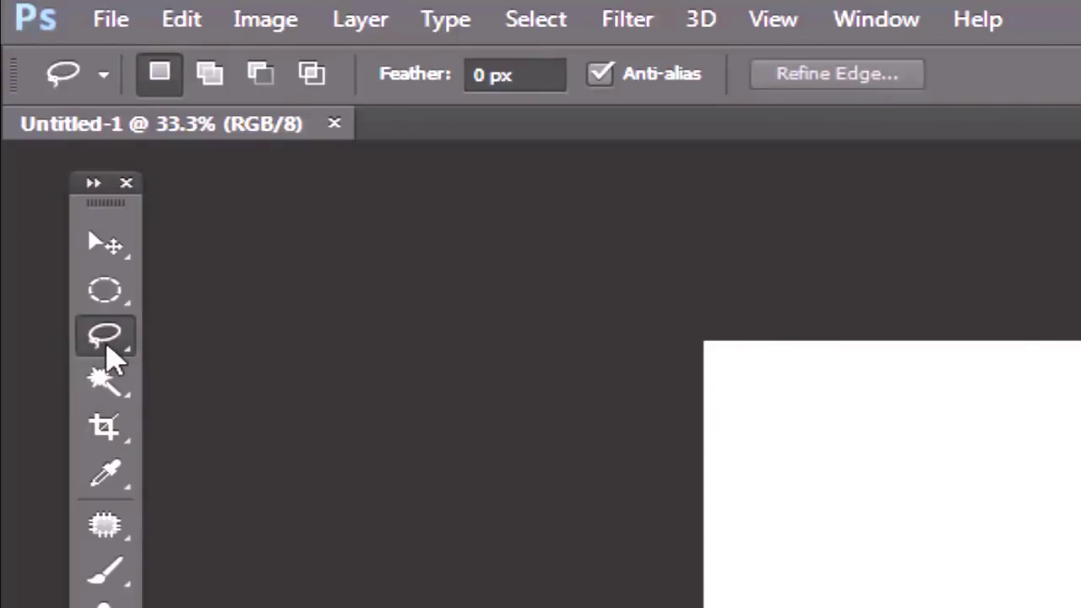
key(m)
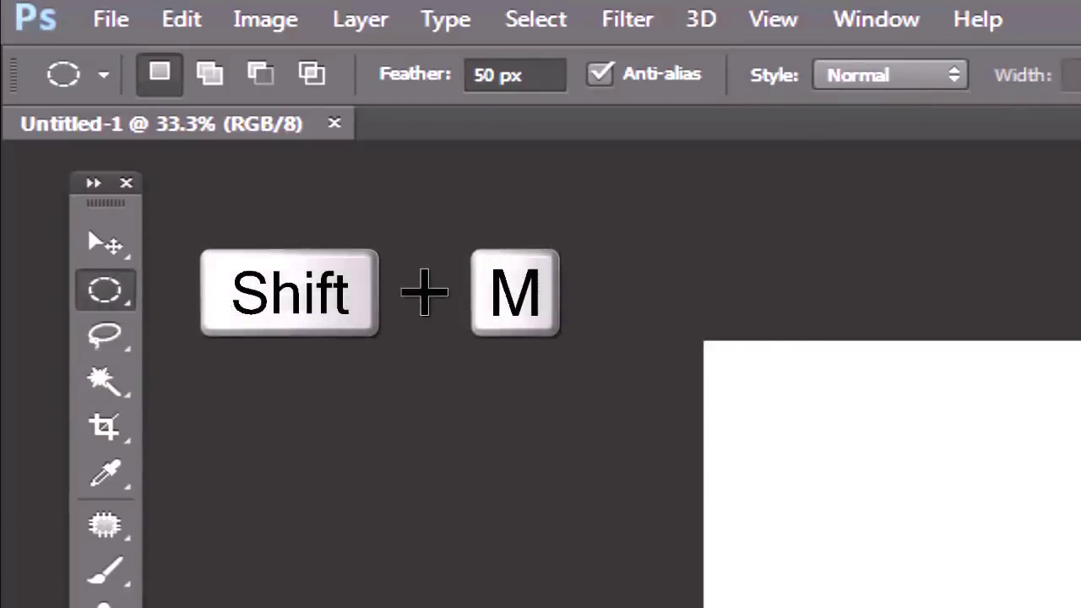
Step: Cycle marquee and lasso variants with Shift+M and Shift+L, reaching the Magnetic Lasso
key(shift+m)
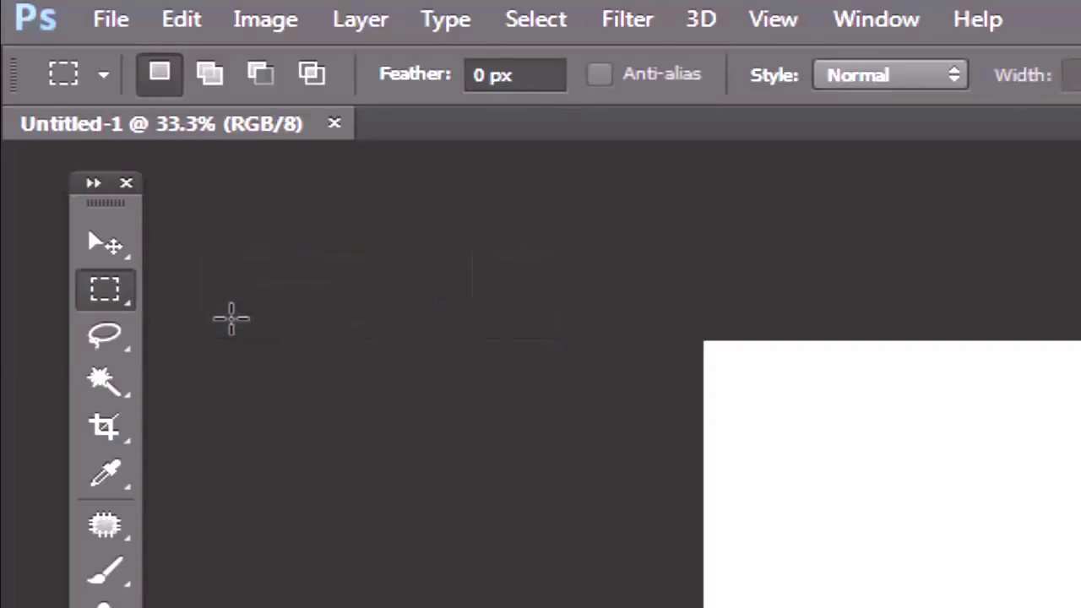
key(shift+l)
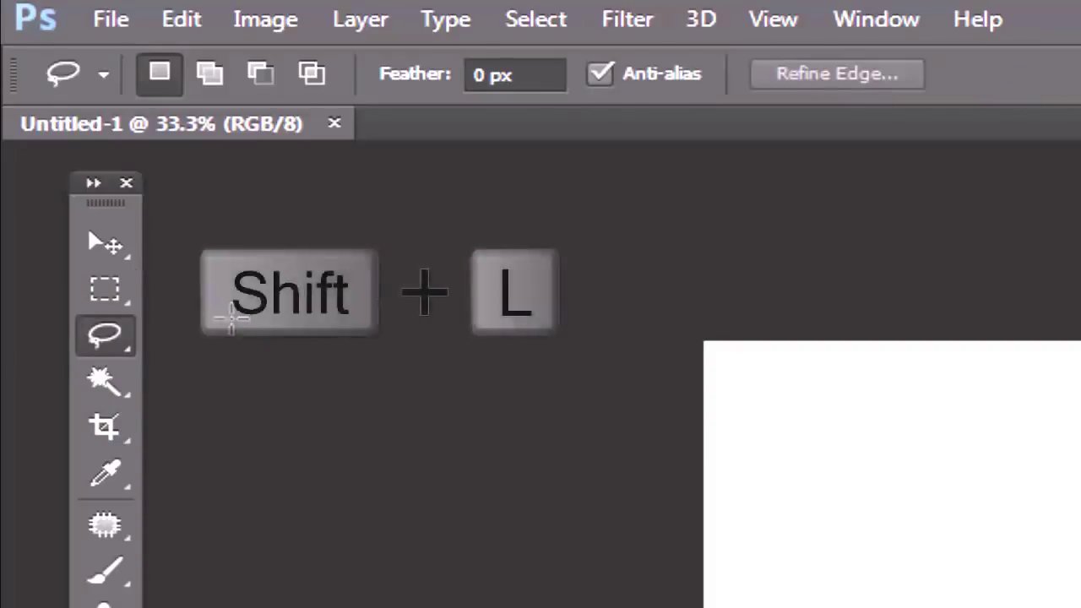
key(shift+l)
key(shift+l)
key(shift+l)
key(shift+l)
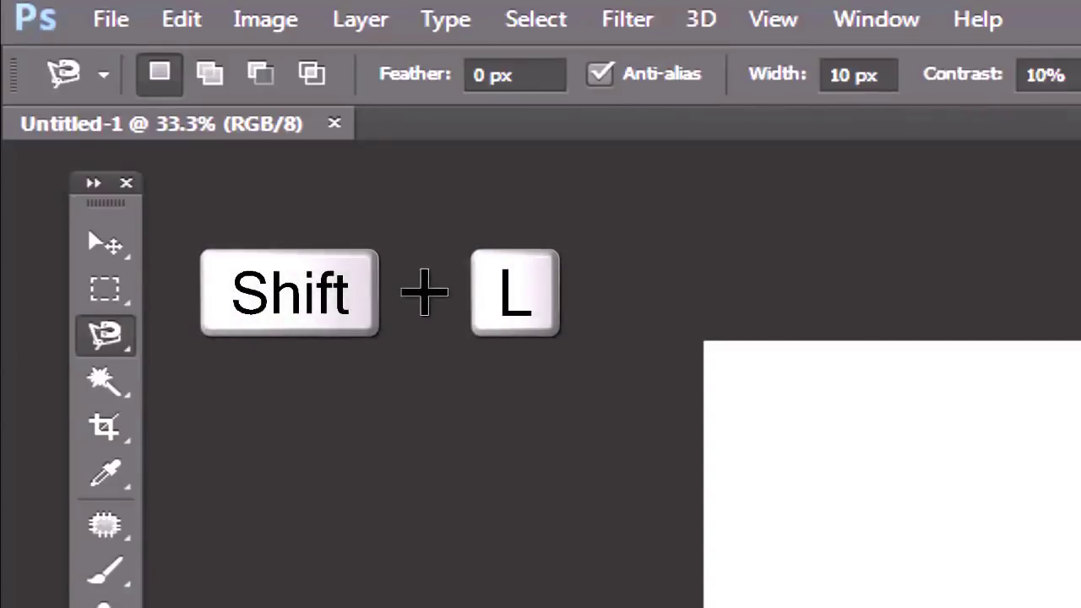
key(shift+l)
key(shift+l)
key(shift+l)
key(shift+l)
key(shift+l)
key(shift+l)
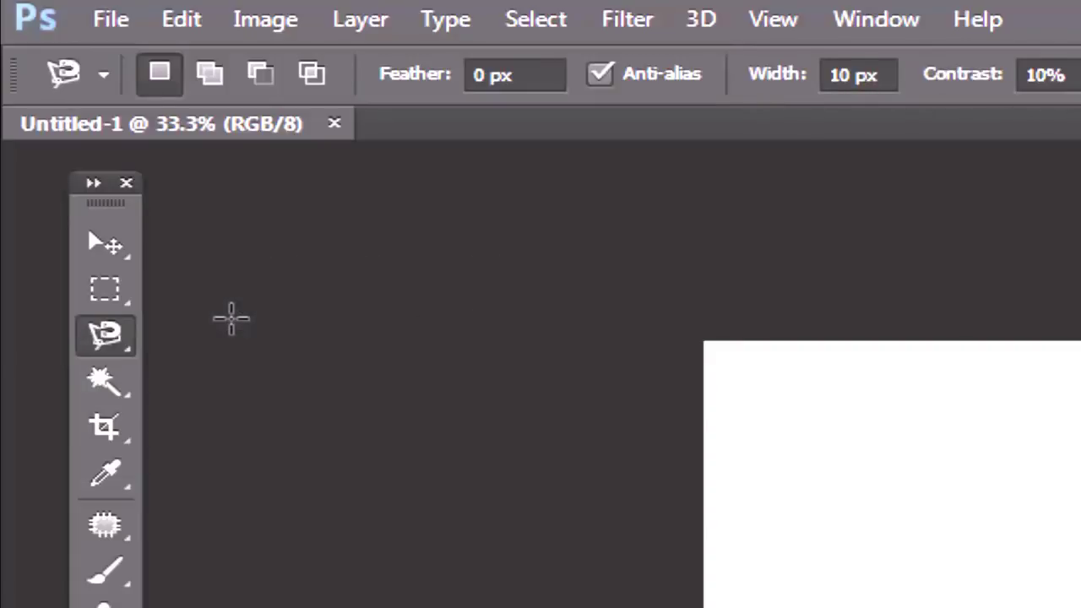
Step: Pick the Brush tool, then select the Rectangular Marquee from the marquee flyout
click(107, 589)
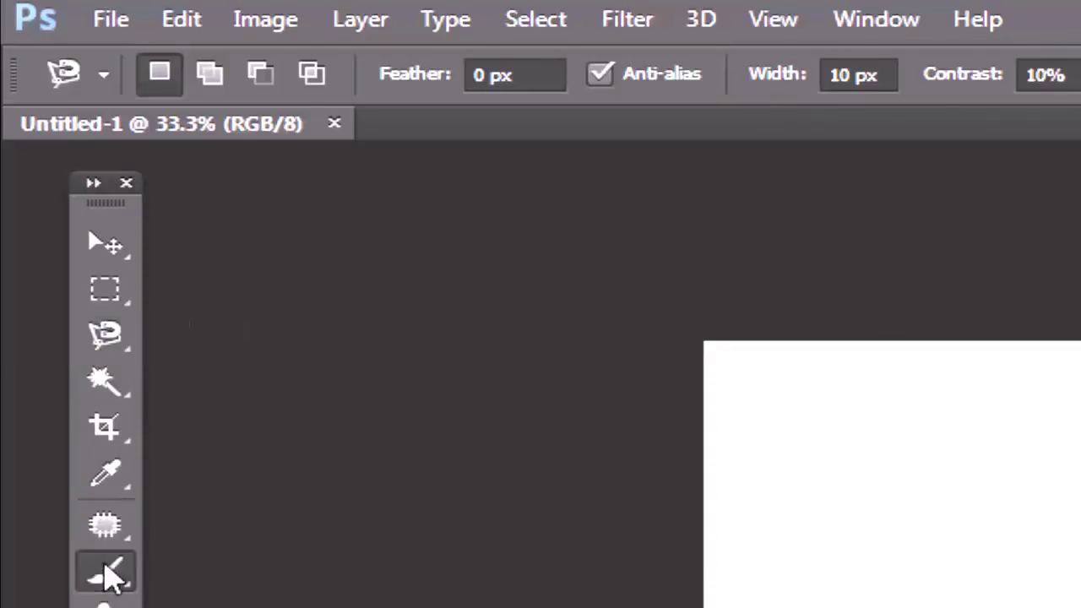
key(shift)
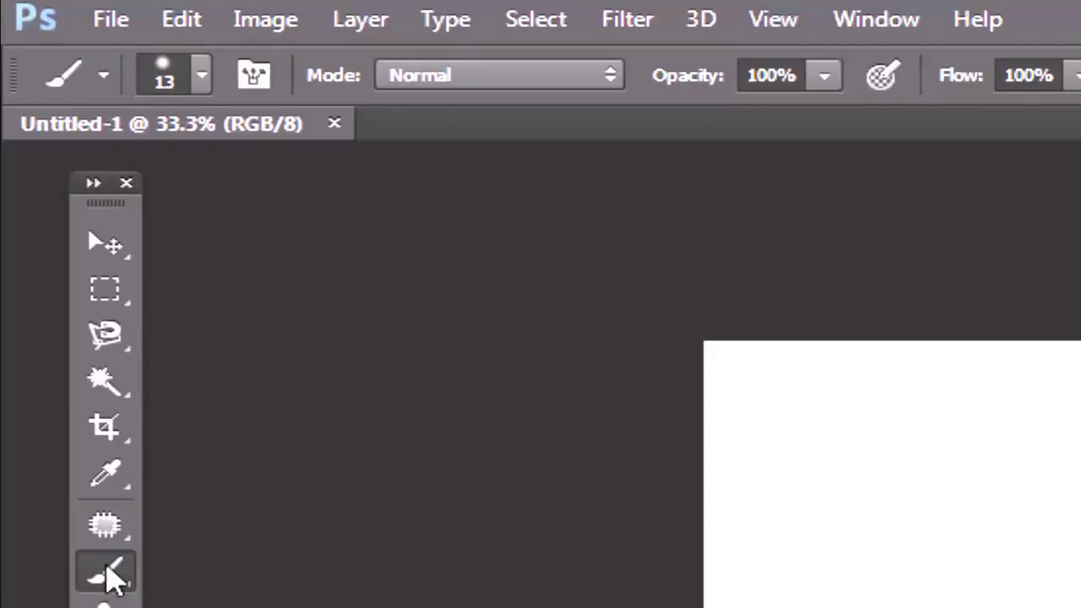
click(114, 292)
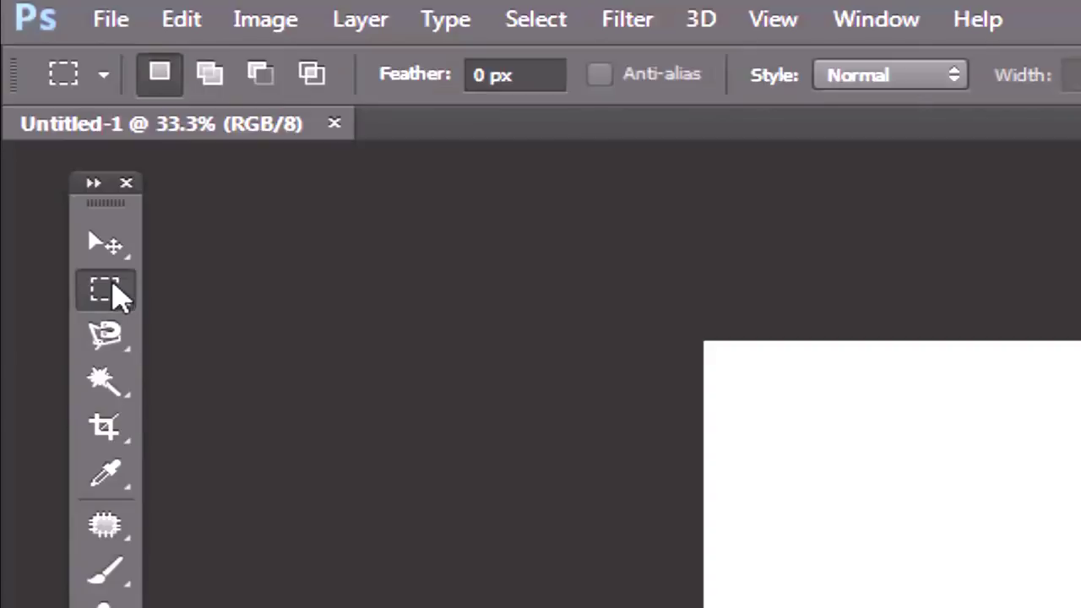
right_click(113, 287)
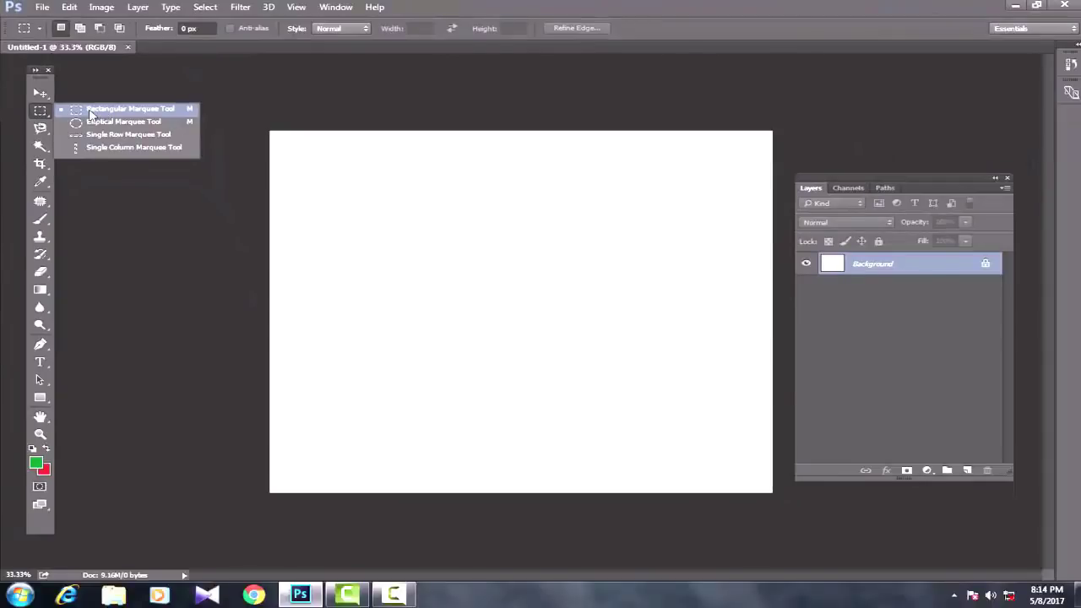
Step: Draw two rectangular selections in the upper left, deselecting each, then reset colours to black and white
click(91, 114)
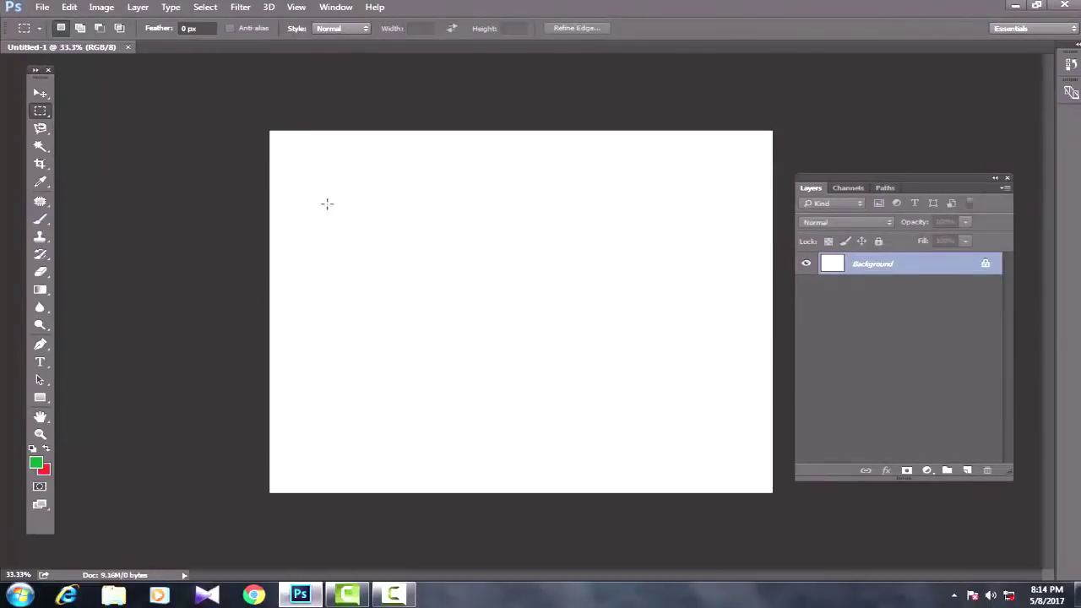
drag(313, 184, 462, 306)
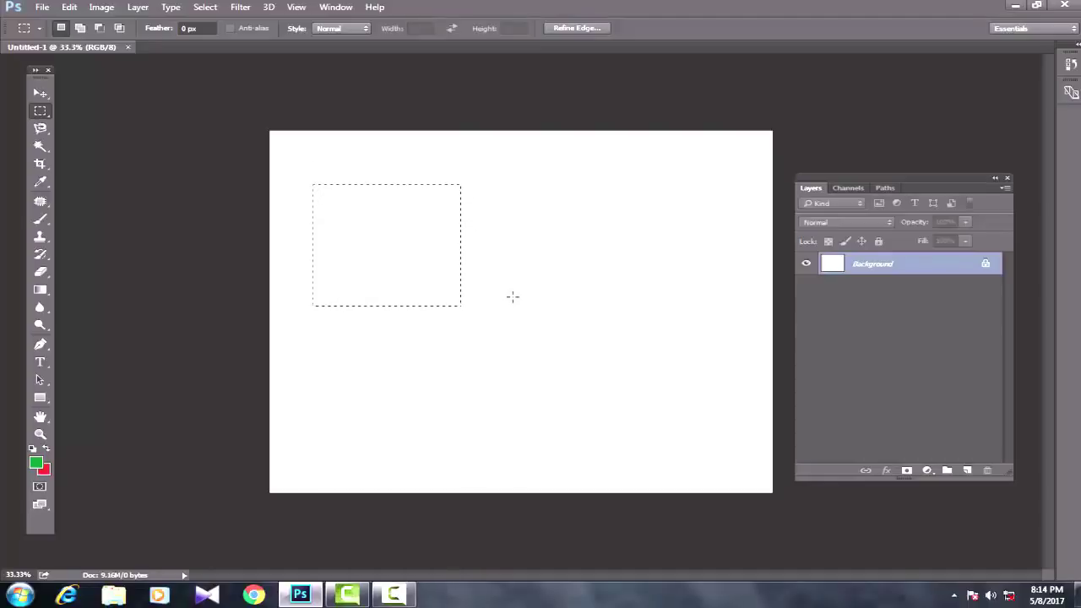
key(ctrl+d)
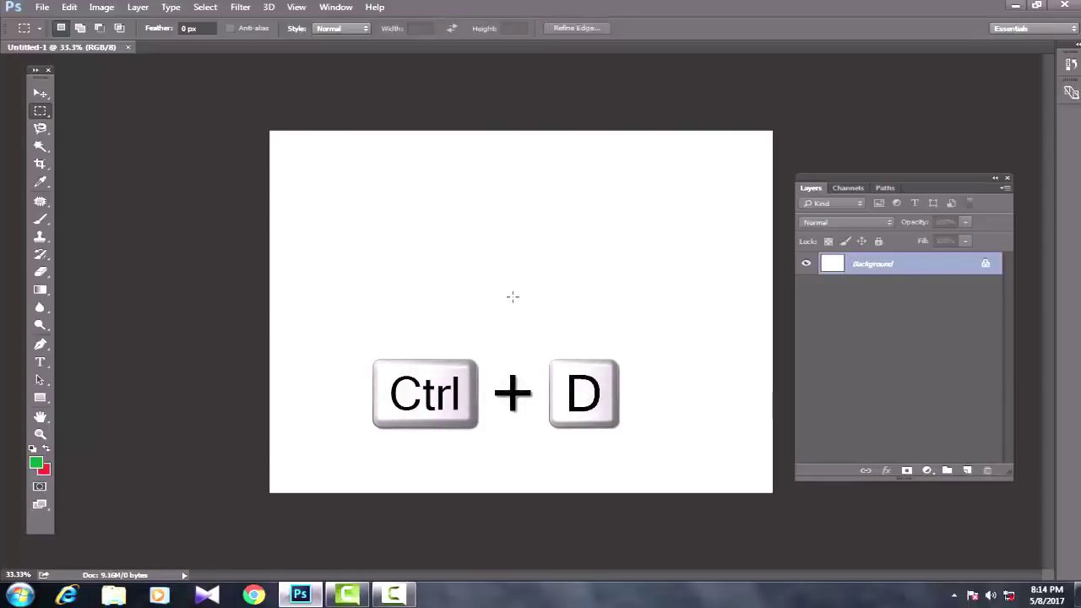
drag(358, 235, 425, 288)
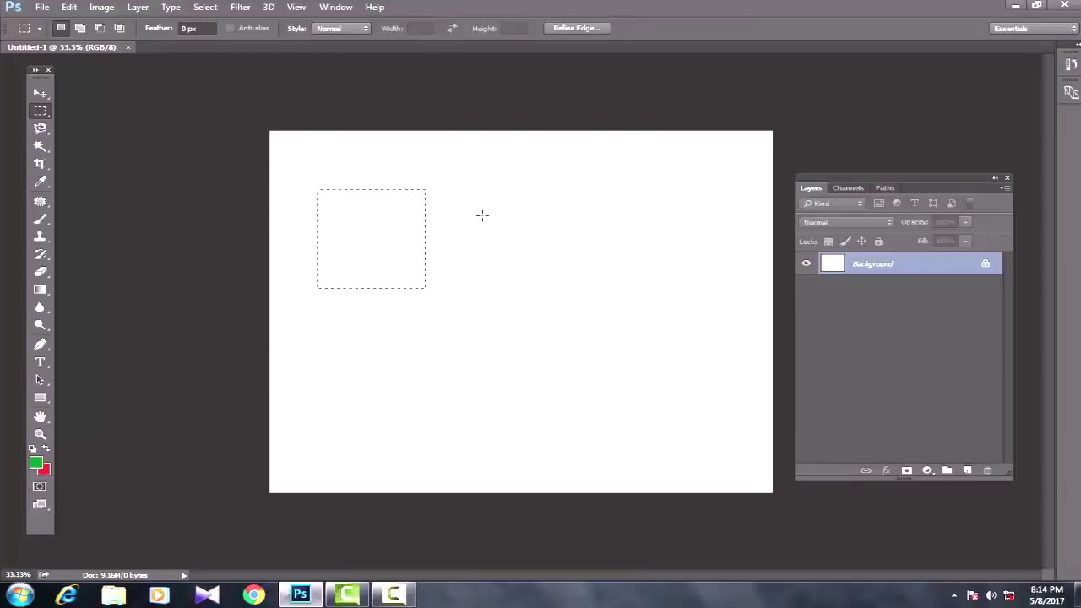
key(ctrl+d)
key(d)
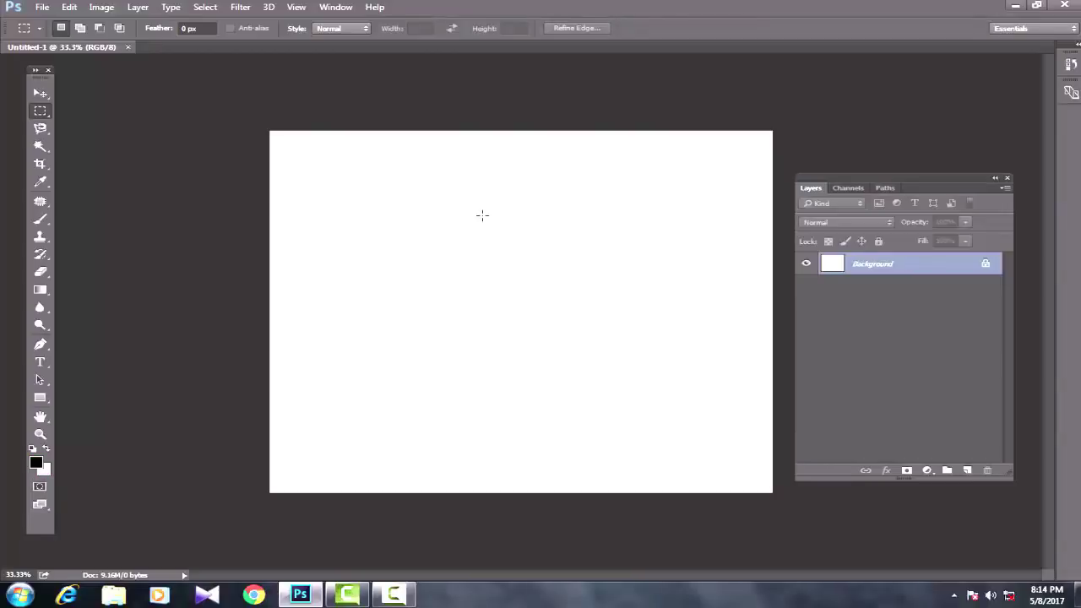
Step: Set the foreground colour to red and fill the whole canvas with it
click(35, 462)
click(754, 351)
click(980, 300)
key(alt+BackSpace)
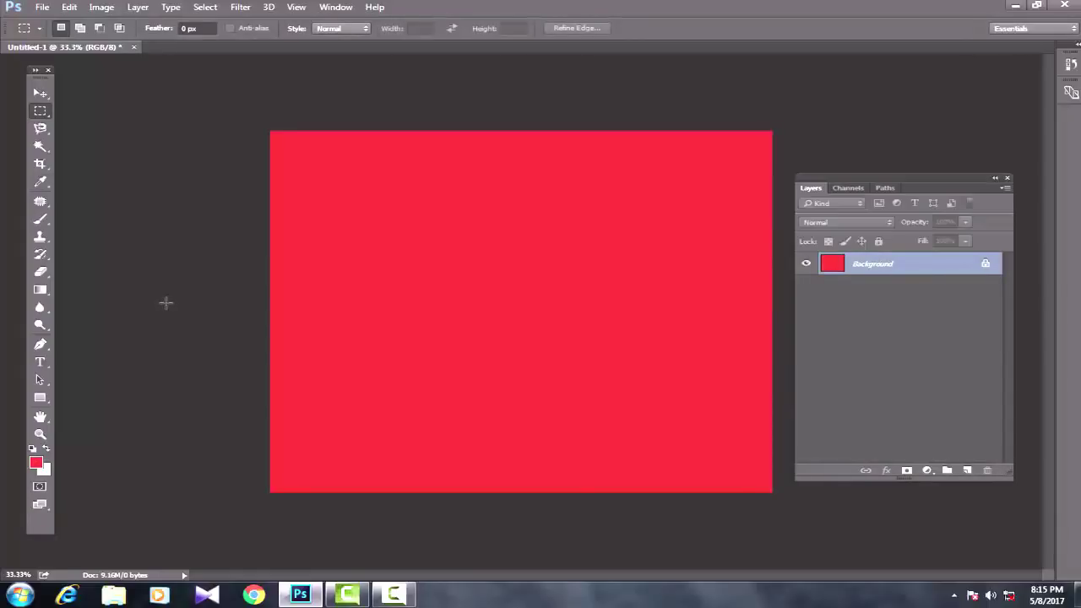
Step: Clear the canvas, practise a rectangular selection, refill red, then undo back to blank white
key(z)
key(m)
key(ctrl+BackSpace)
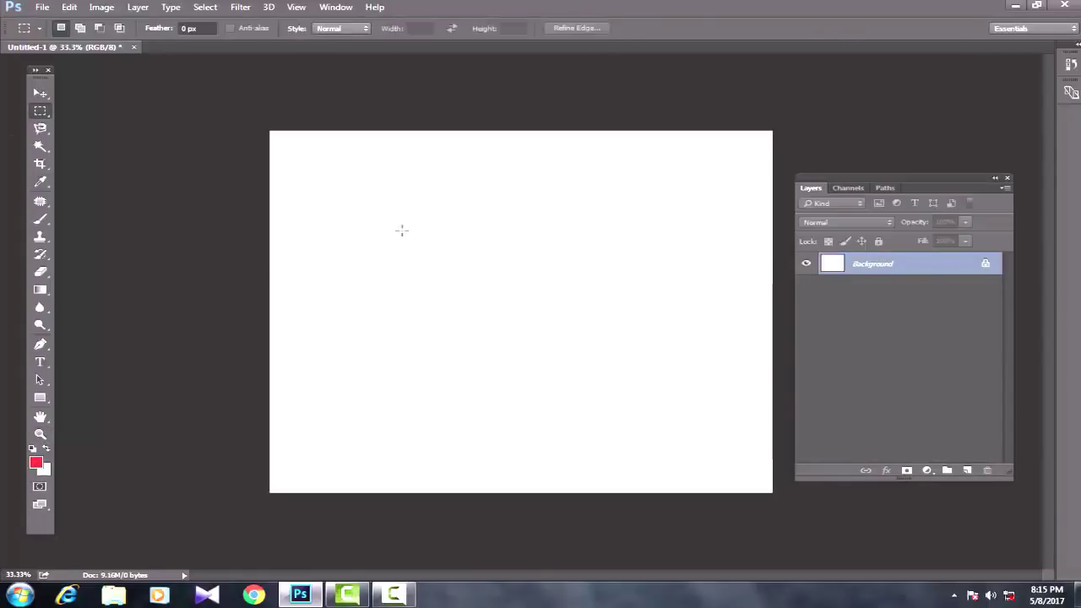
drag(482, 297, 534, 329)
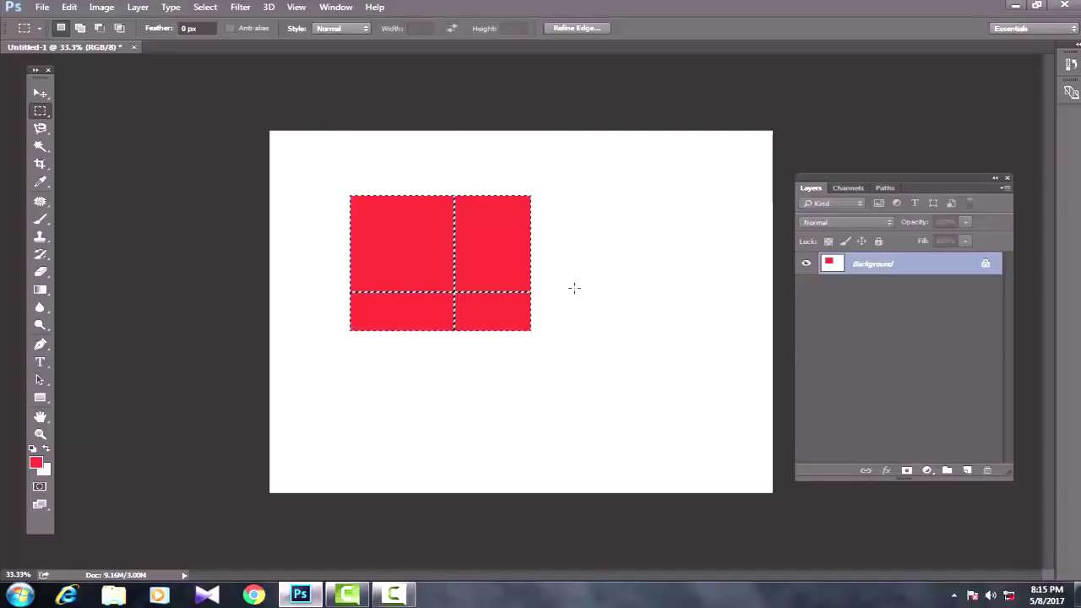
key(ctrl+d)
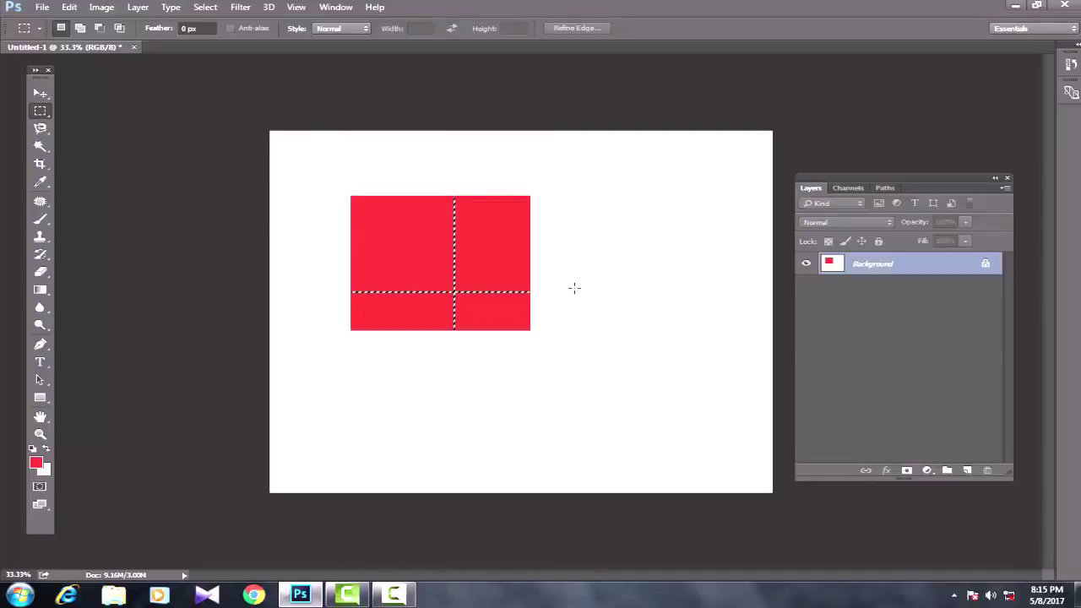
key(alt+BackSpace)
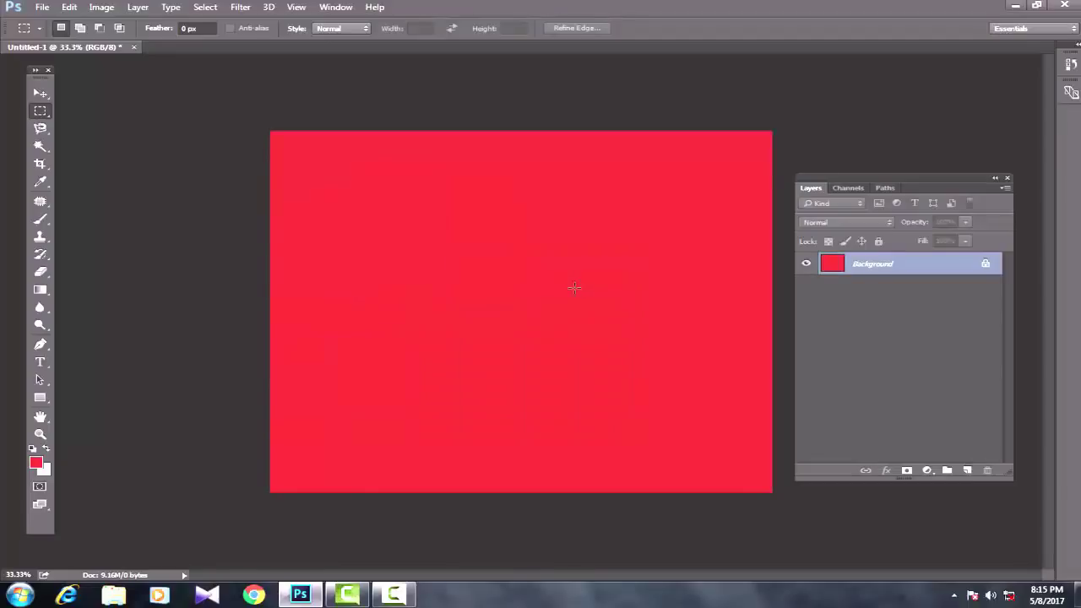
key(ctrl+alt+z)
key(ctrl+alt+z)
key(ctrl+alt+z)
key(ctrl+alt+z)
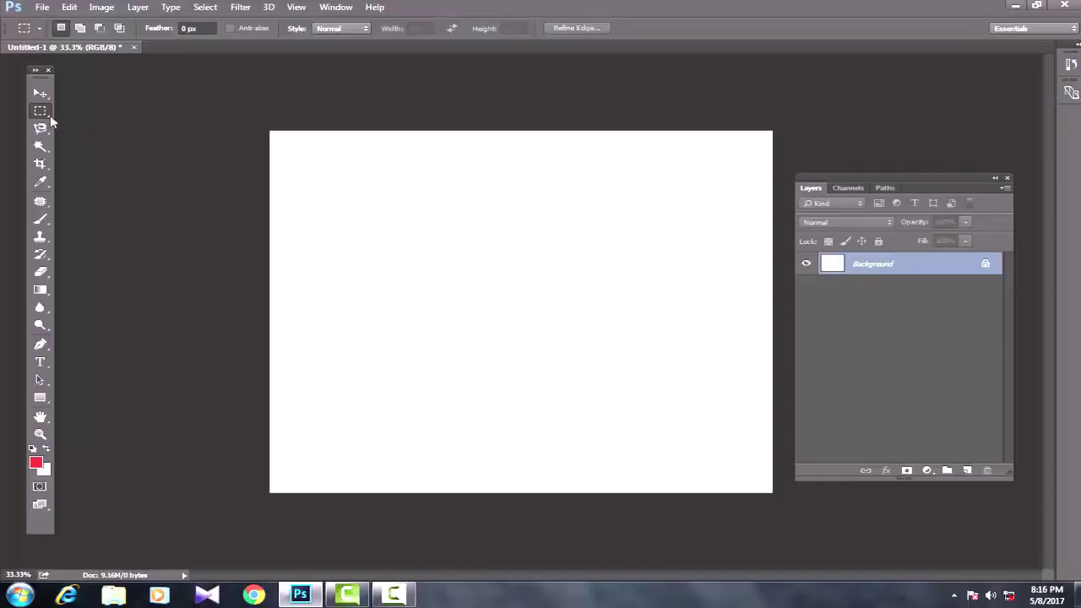
Step: Draw an elliptical selection in the upper left and fill it red
right_click(40, 111)
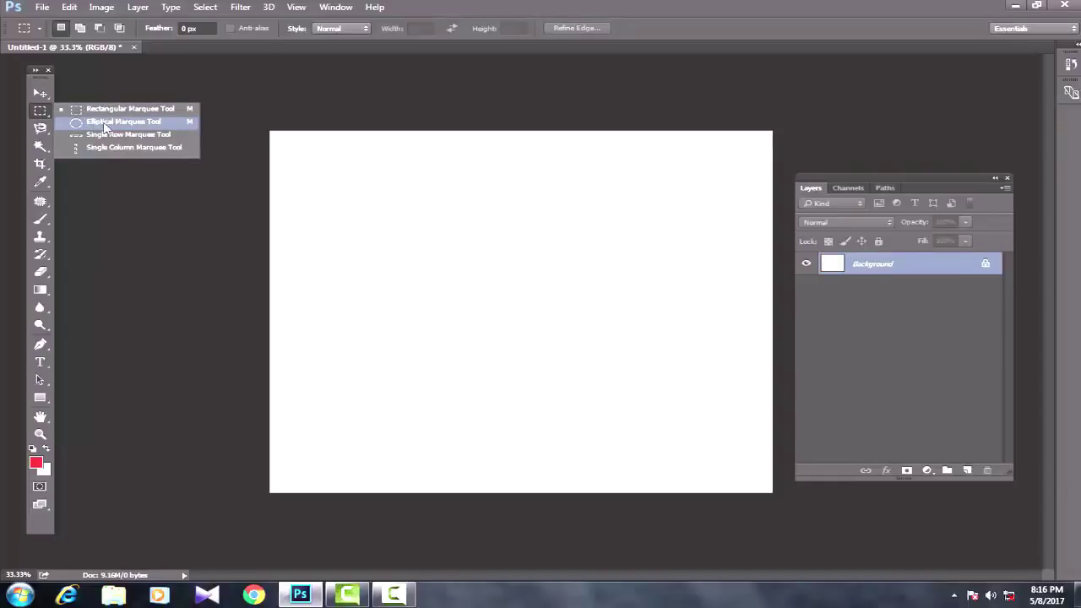
click(105, 125)
drag(327, 185, 488, 317)
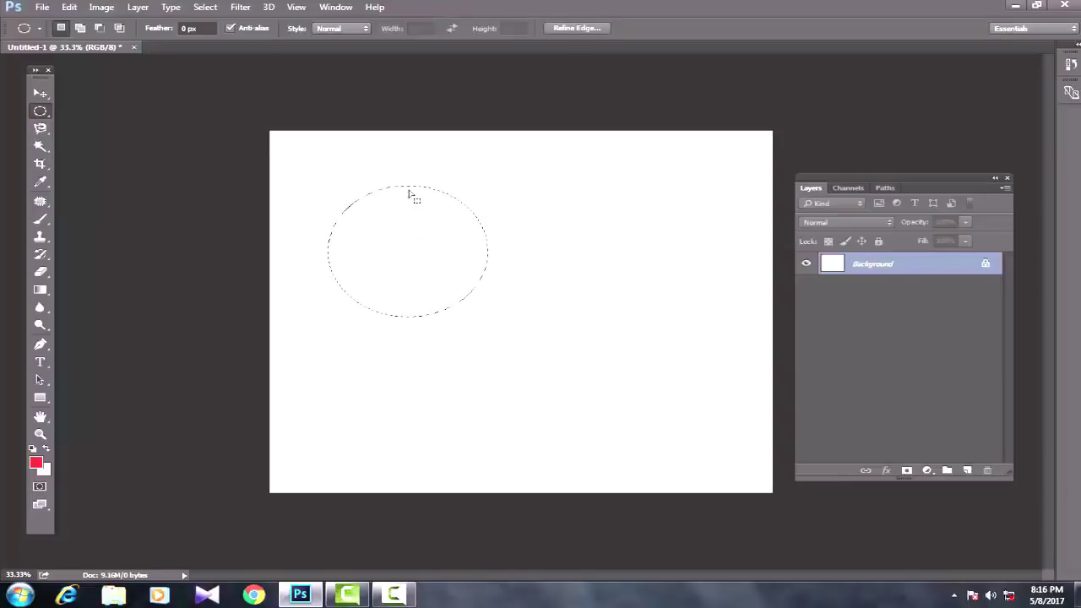
key(alt+BackSpace)
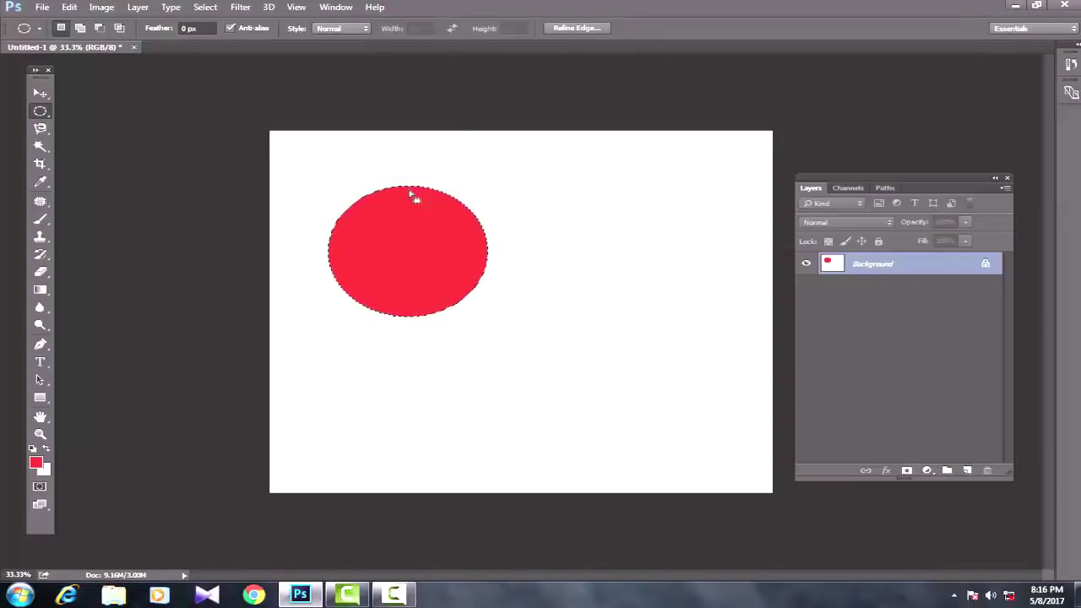
click(470, 194)
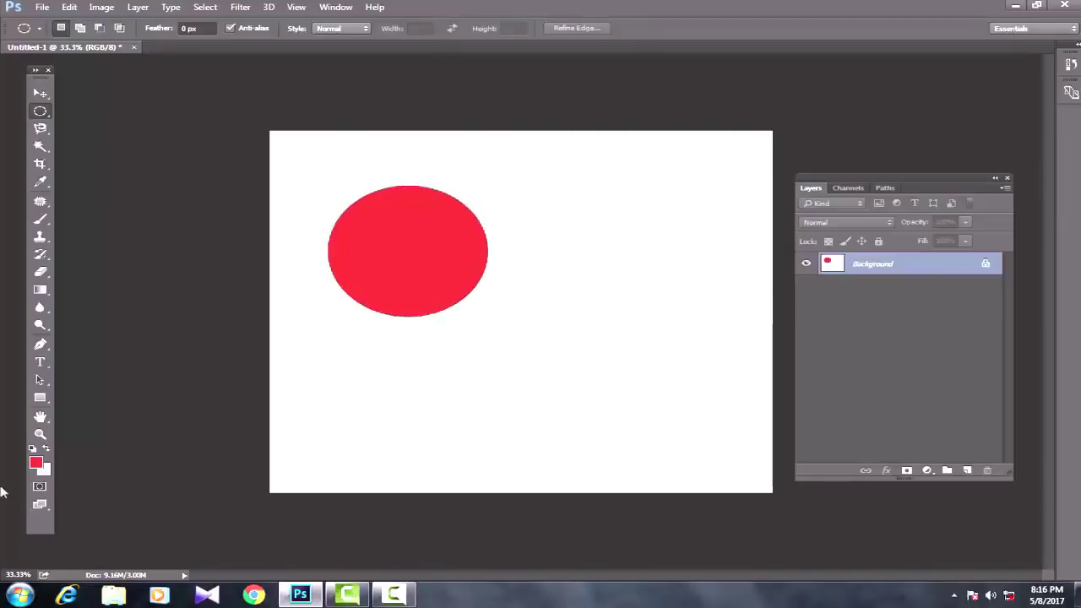
Step: Set the background colour to deep blue (#123197)
key(i)
click(44, 471)
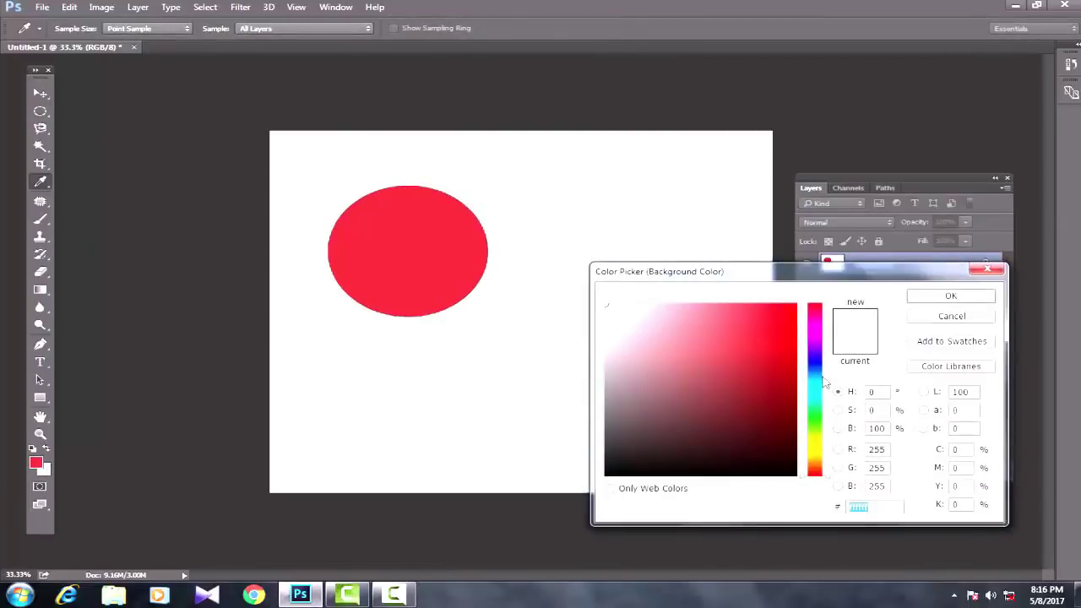
click(815, 368)
click(775, 373)
click(925, 300)
key(m)
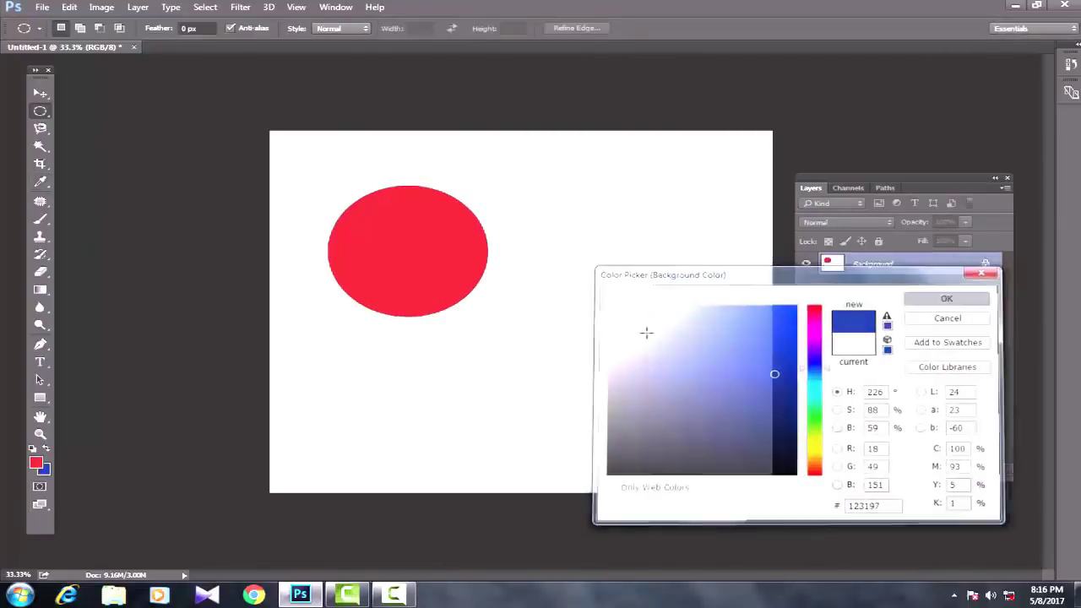
Step: Draw a larger ellipse right of the red one, fill it blue and deselect
drag(535, 223, 718, 381)
key(ctrl+BackSpace)
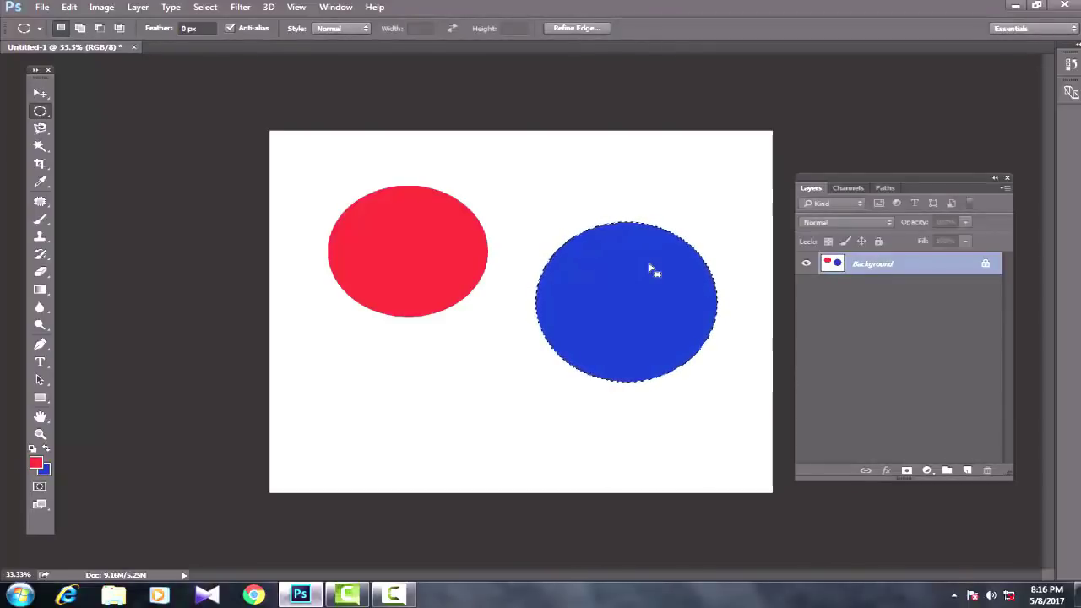
key(ctrl+d)
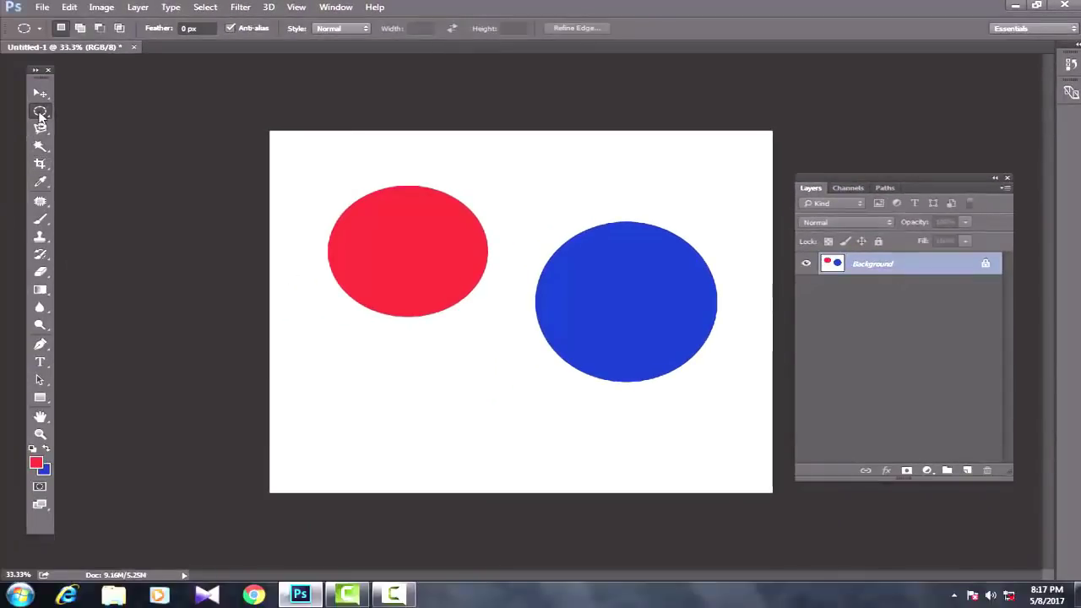
right_click(39, 114)
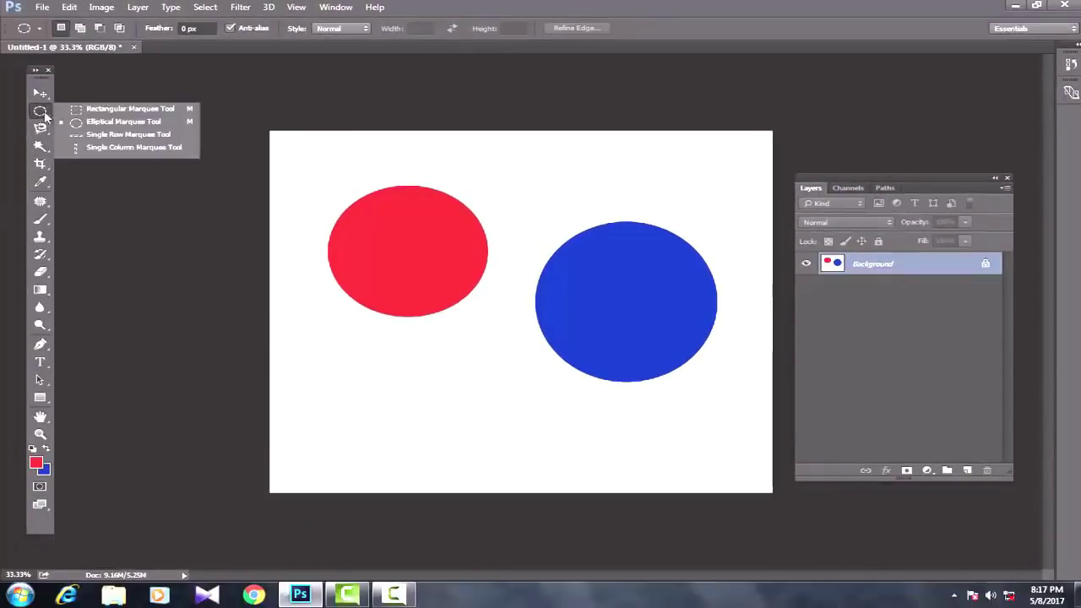
Step: Select a one-pixel row across the canvas, then fill a one-pixel column between the ellipses with the background colour
click(100, 136)
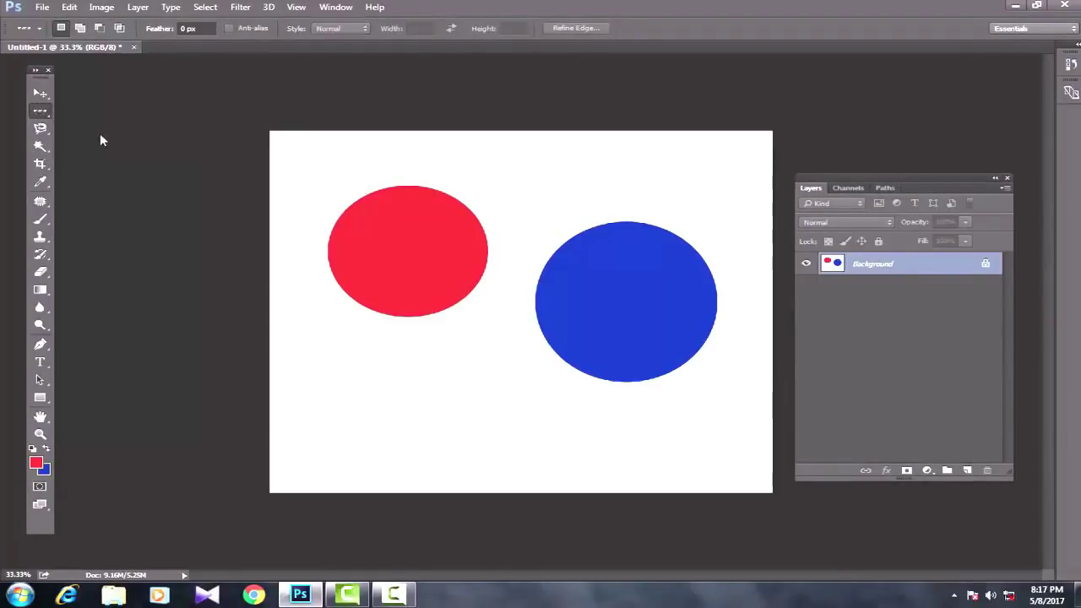
click(396, 160)
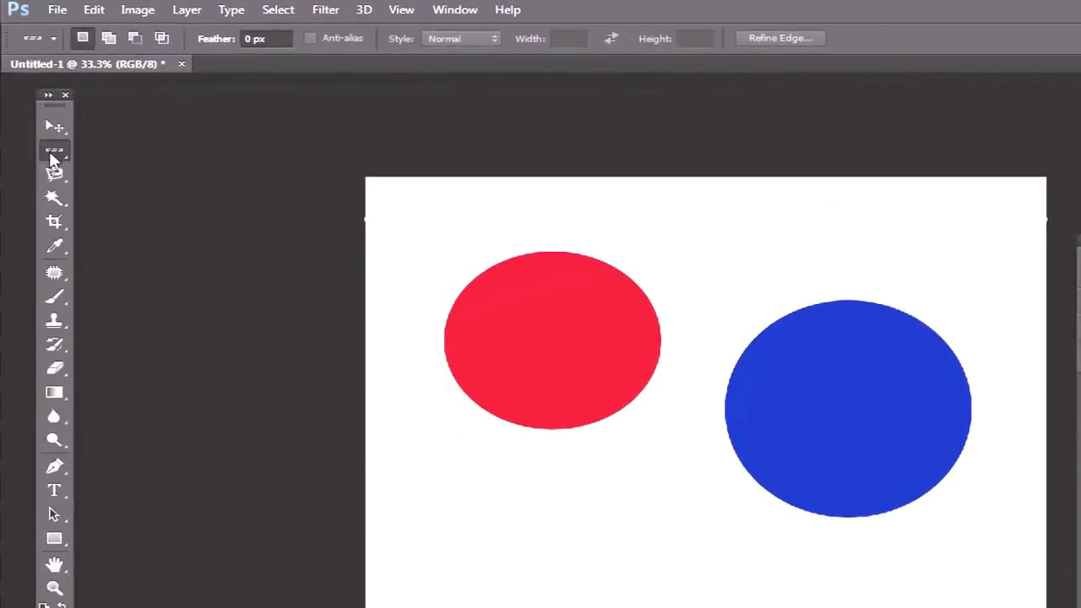
drag(53, 159, 144, 201)
click(698, 245)
key(ctrl+BackSpace)
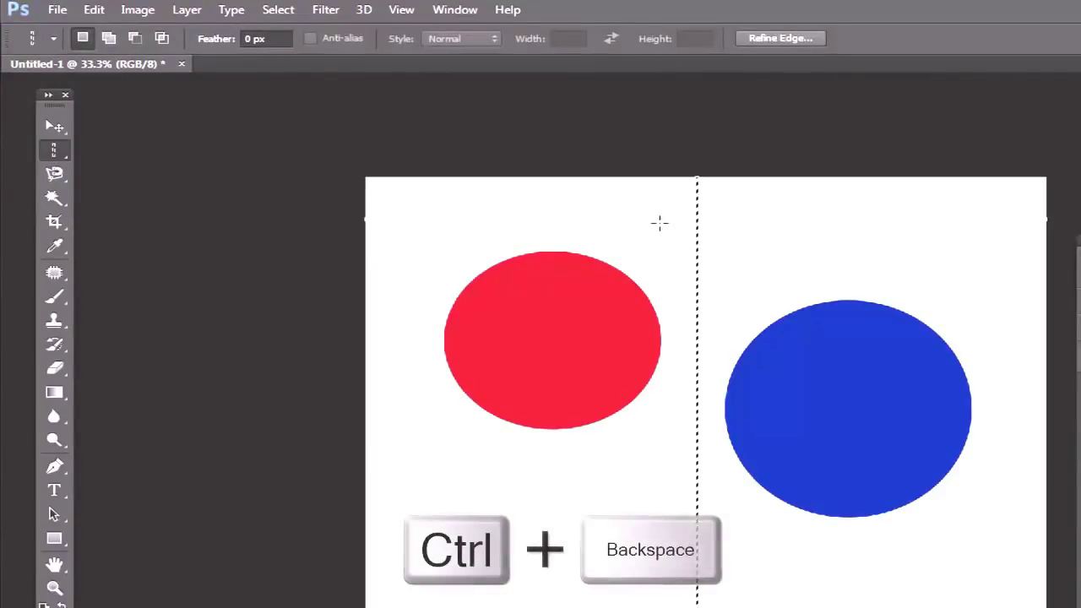
key(ctrl+d)
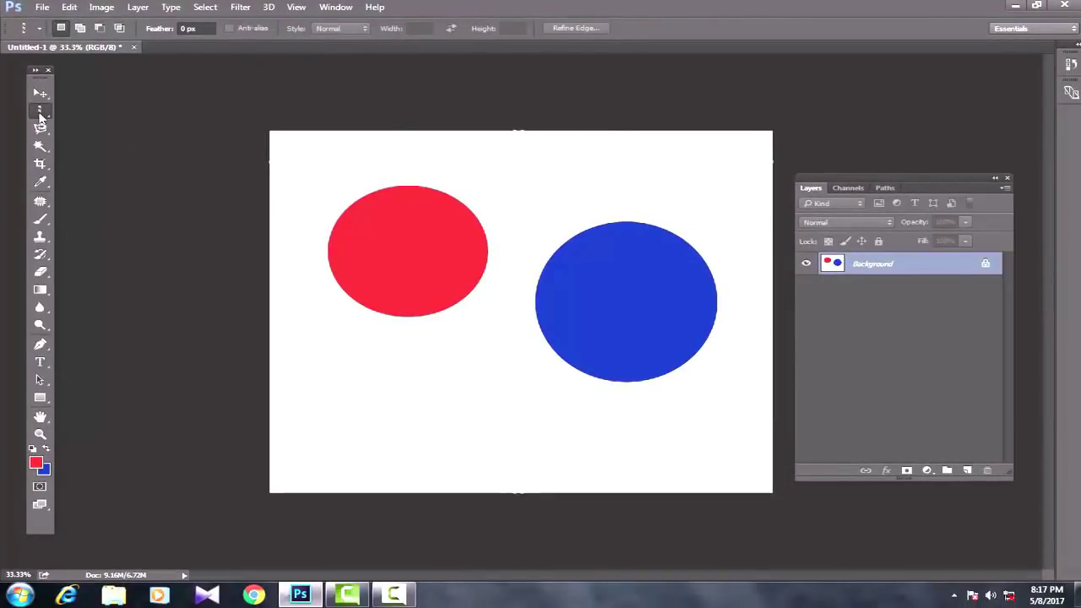
Step: Switch to the Rectangular Marquee and practise outlining a rectangle in the lower left
right_click(39, 113)
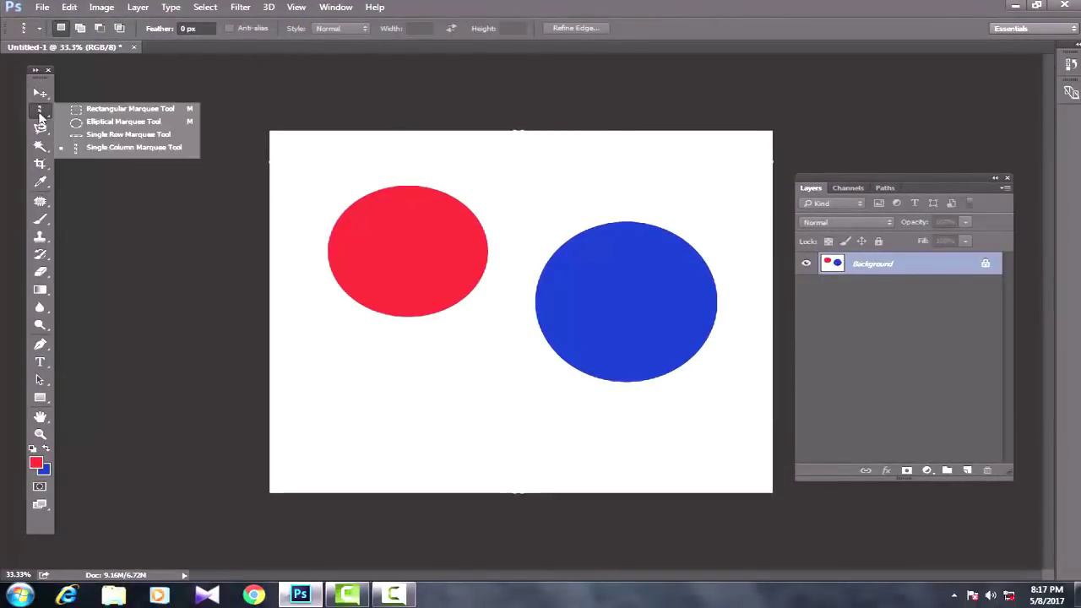
click(120, 108)
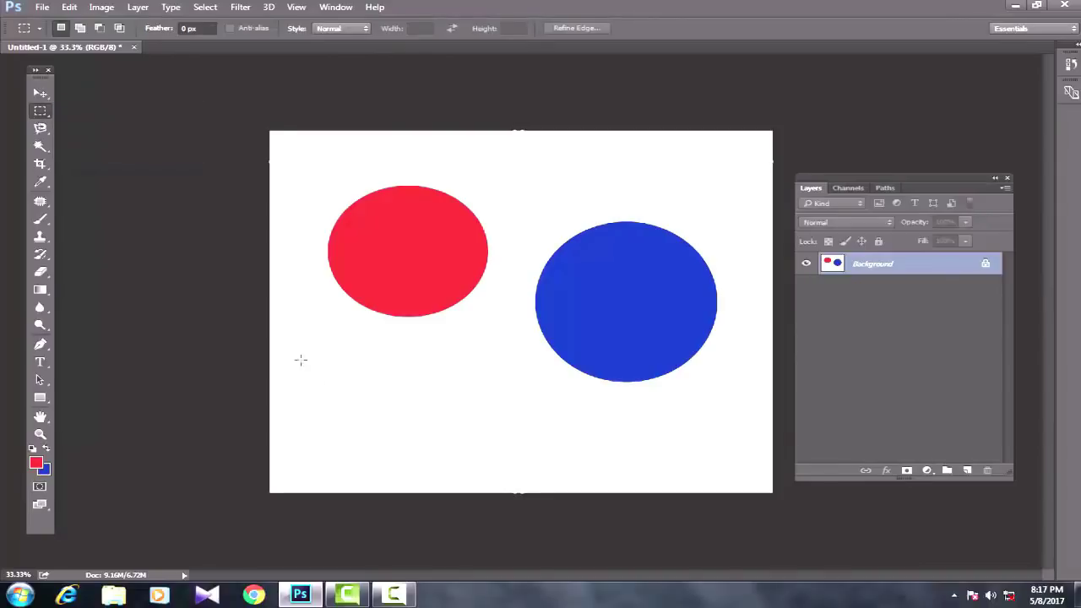
drag(284, 332, 340, 408)
drag(396, 342, 505, 440)
drag(302, 330, 394, 427)
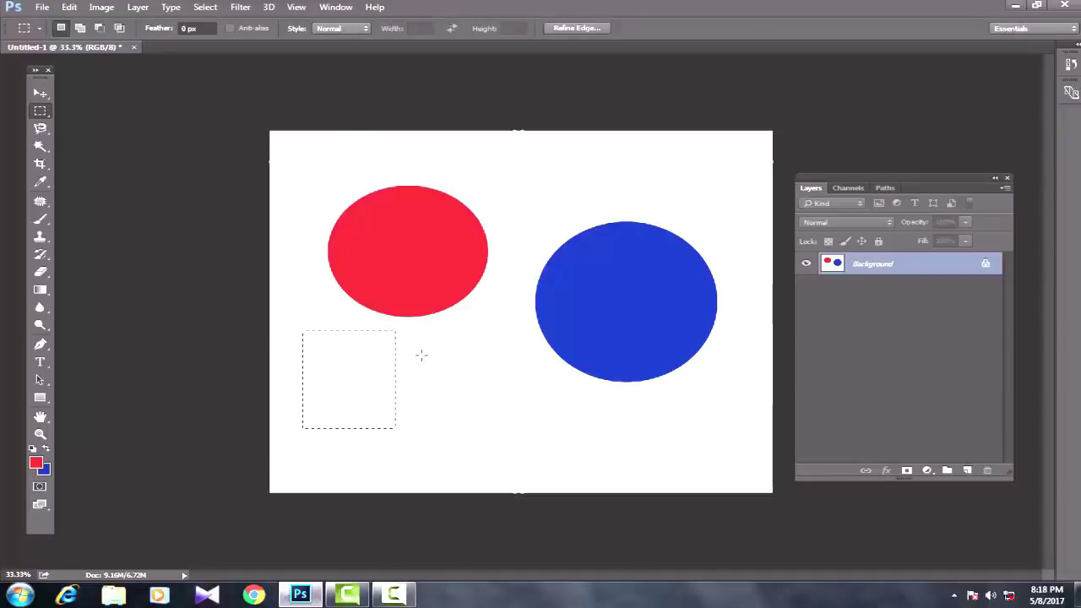
drag(421, 355, 562, 450)
drag(300, 331, 398, 436)
Step: Select a rectangle at the upper right and Shift-add a square at the lower left
drag(489, 183, 611, 271)
drag(643, 171, 756, 234)
key(shift)
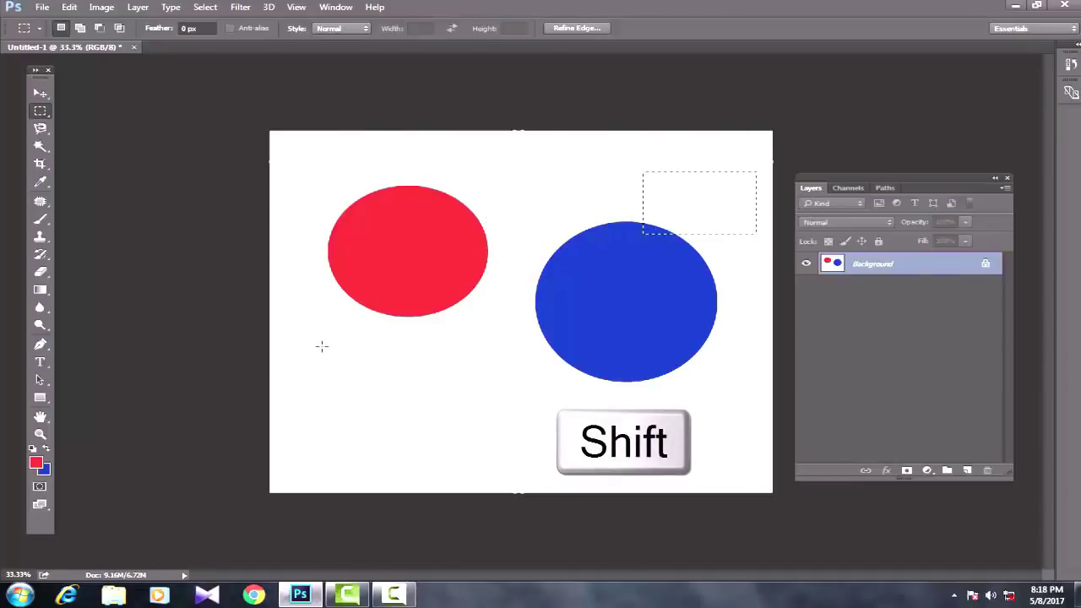
drag(302, 339, 436, 437)
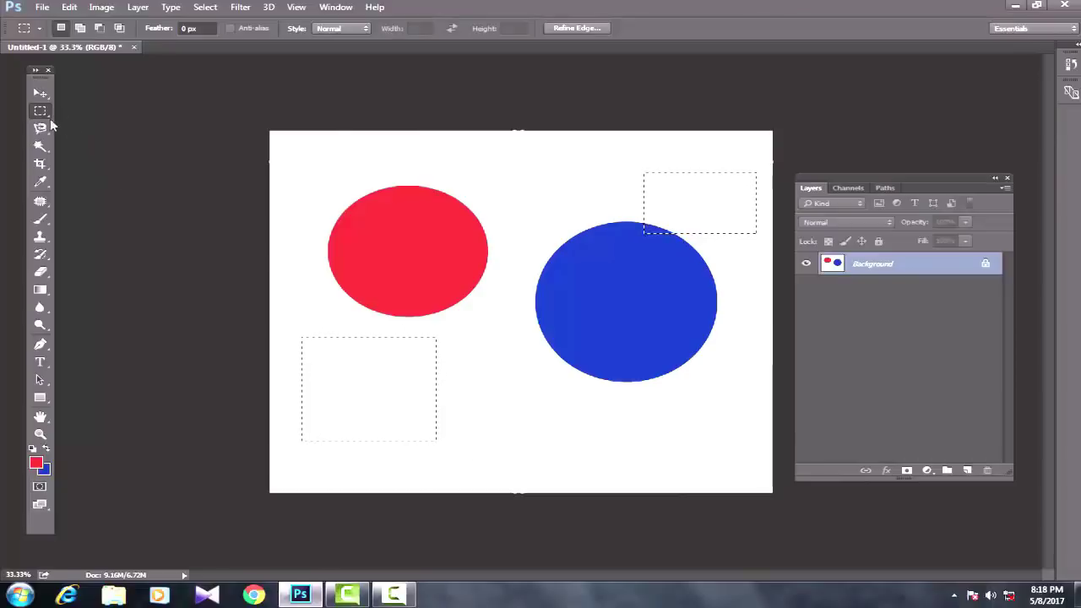
Step: Switch to the Elliptical Marquee and Shift-add a small ellipse below the blue ellipse
right_click(40, 111)
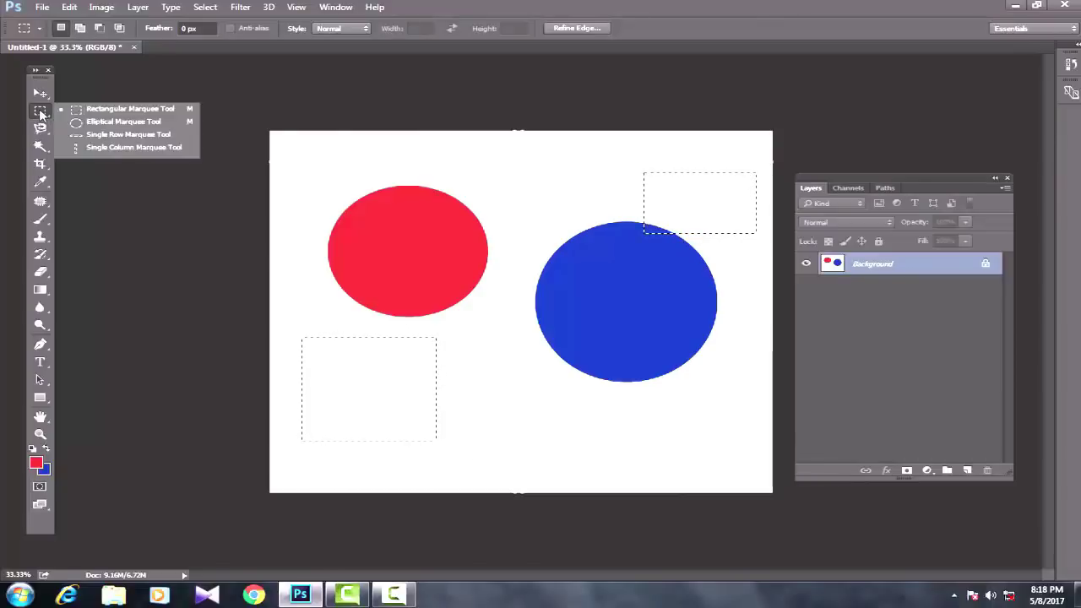
click(108, 122)
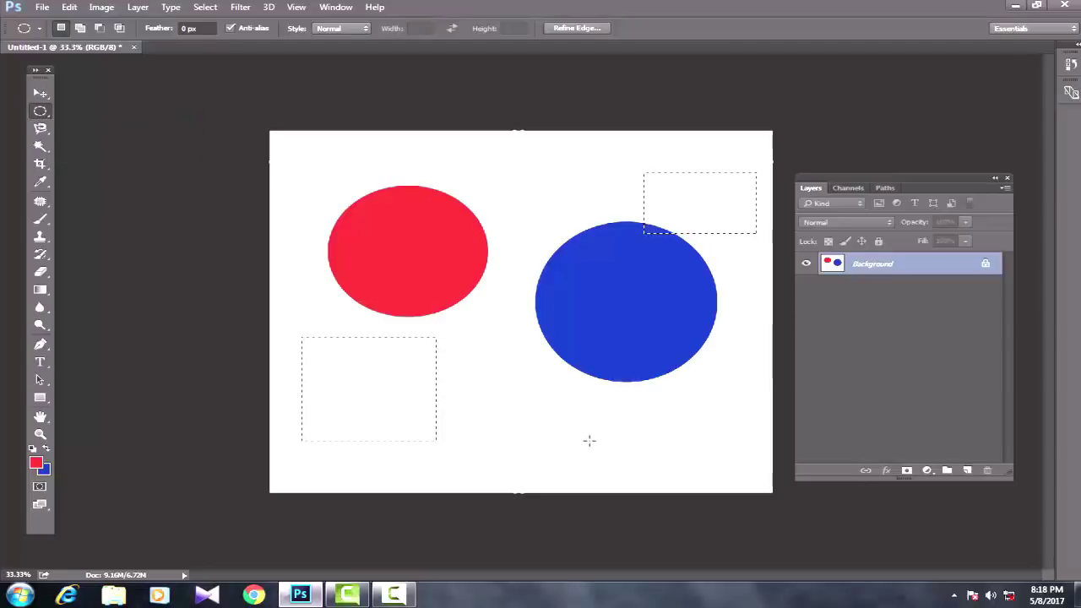
key(shift)
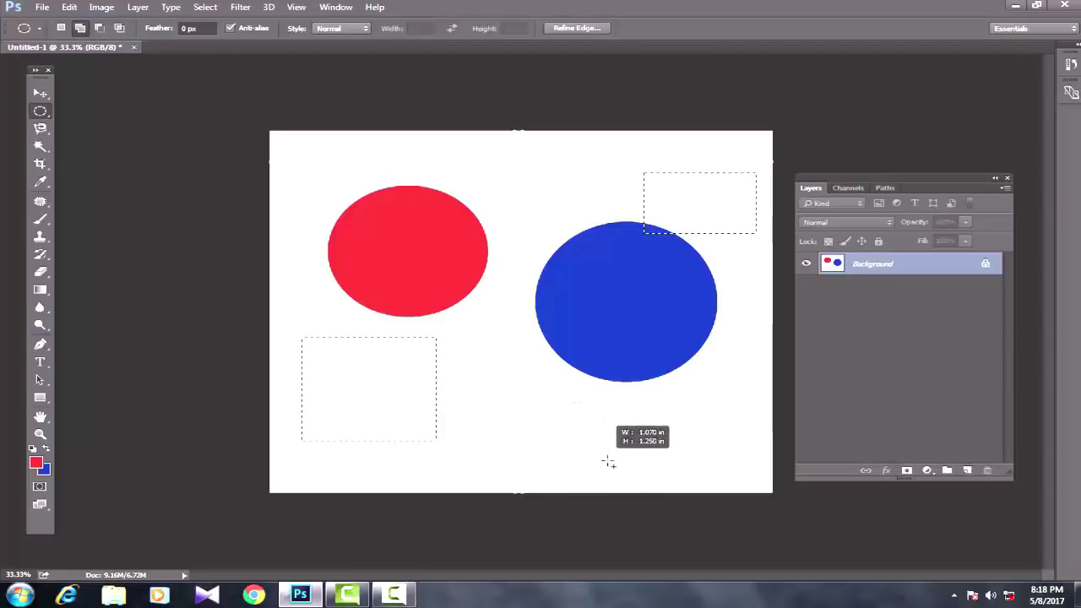
drag(640, 479, 650, 482)
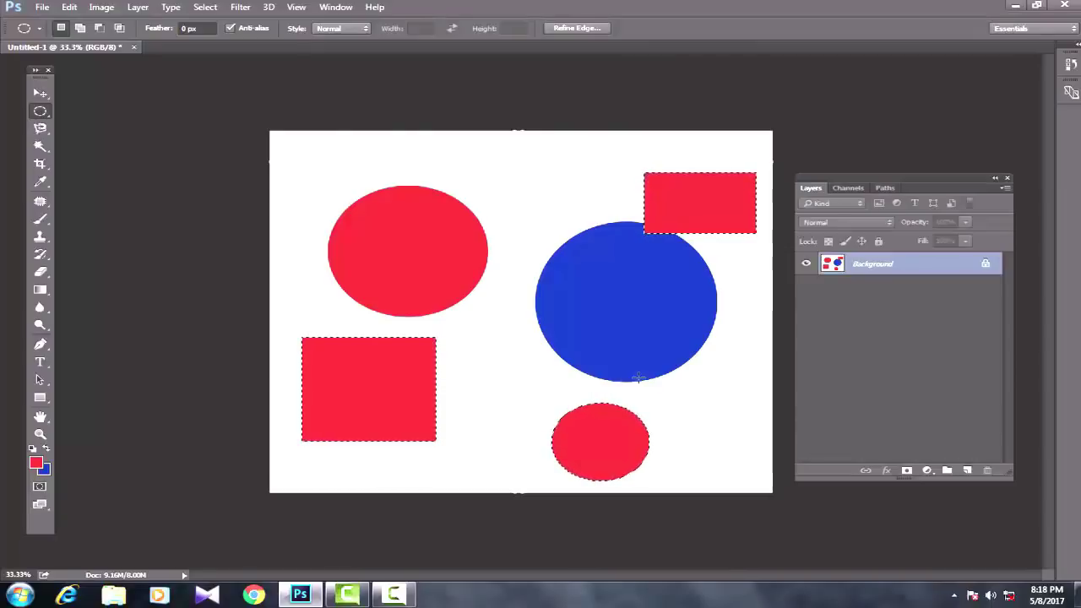
Step: Fill the rectangle, square and small ellipse blue, refill them red, then deselect
key(ctrl+BackSpace)
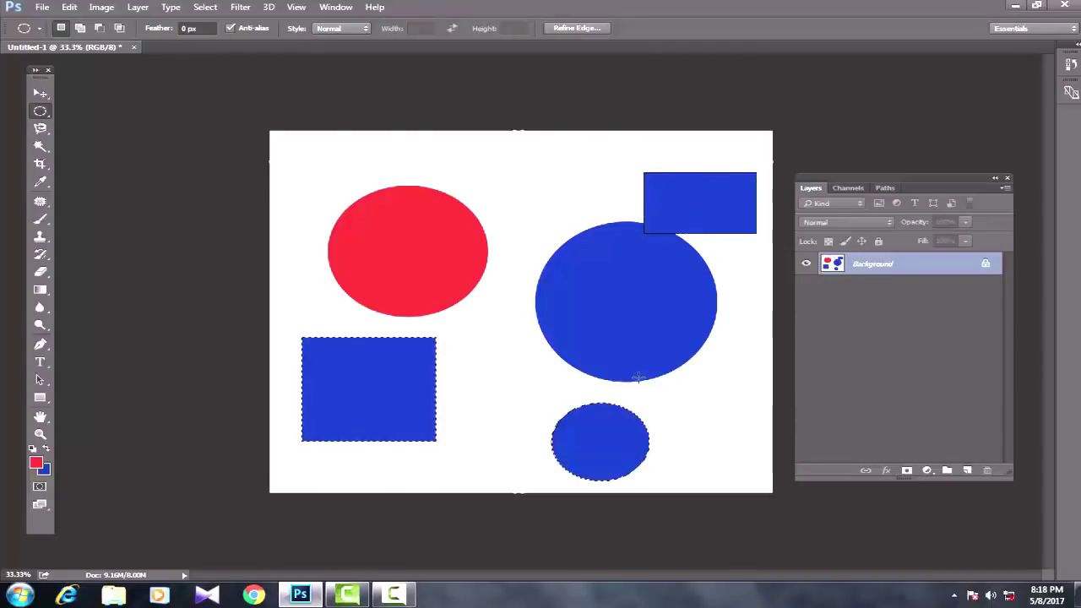
key(alt+BackSpace)
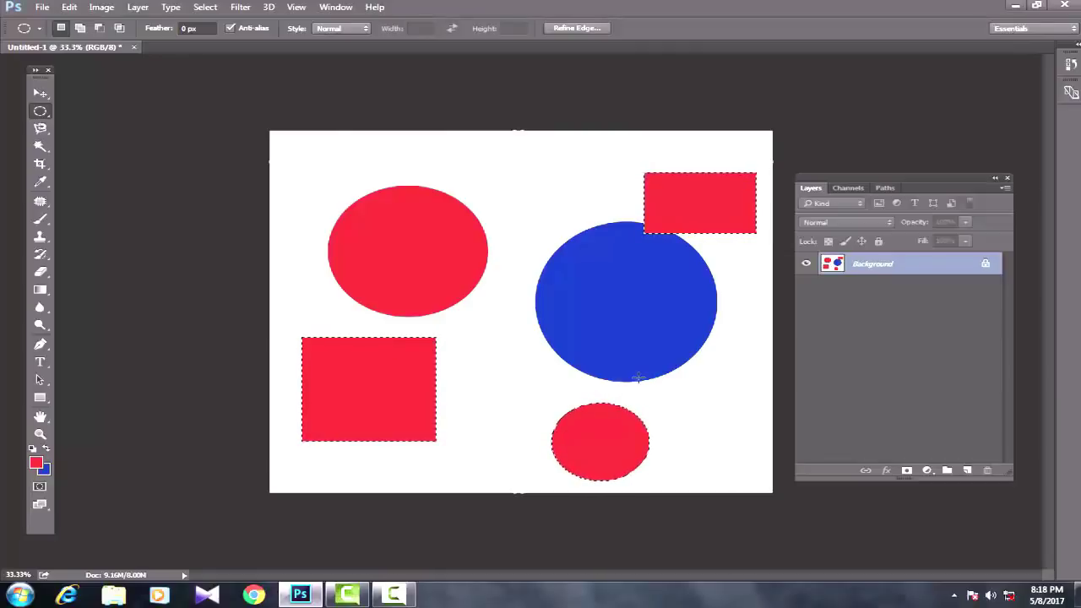
key(ctrl+d)
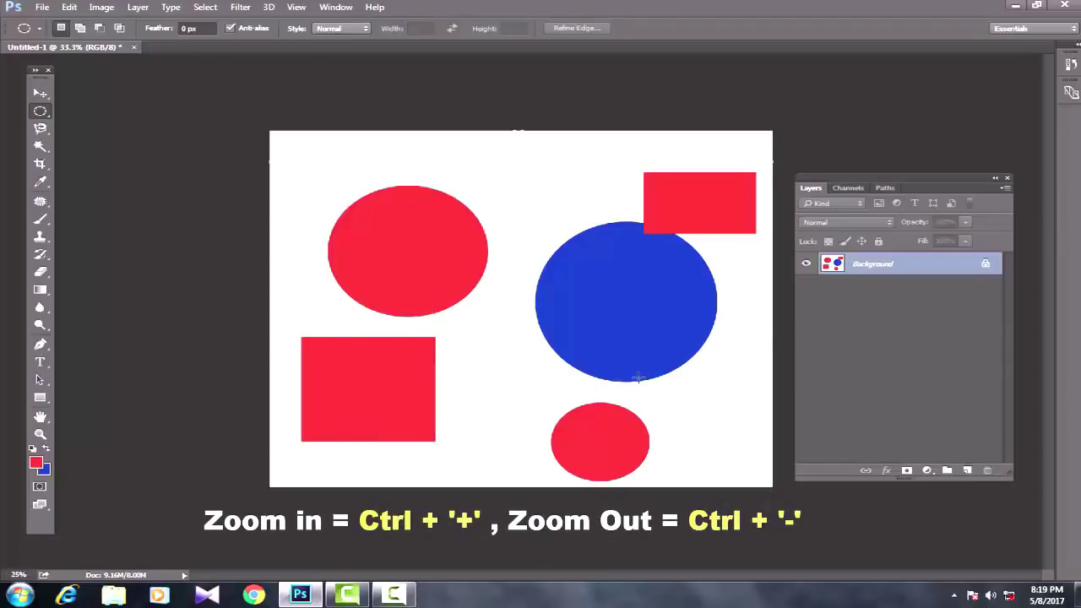
key(ctrl+minus)
key(ctrl+minus)
key(ctrl+minus)
key(ctrl+minus)
key(ctrl+minus)
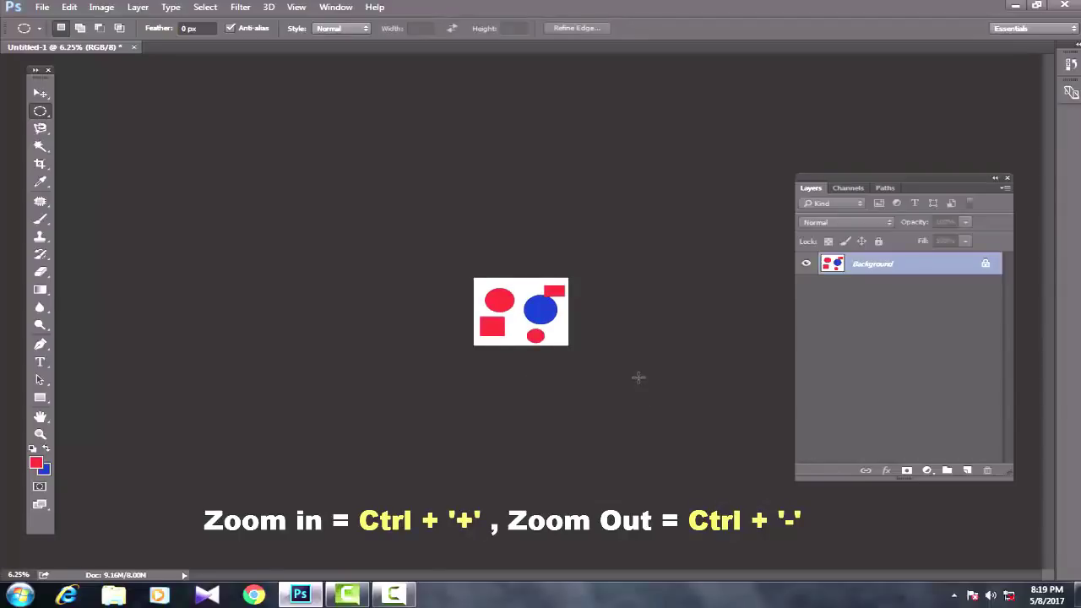
key(ctrl+plus)
key(ctrl+plus)
key(ctrl+plus)
key(ctrl+plus)
key(ctrl+plus)
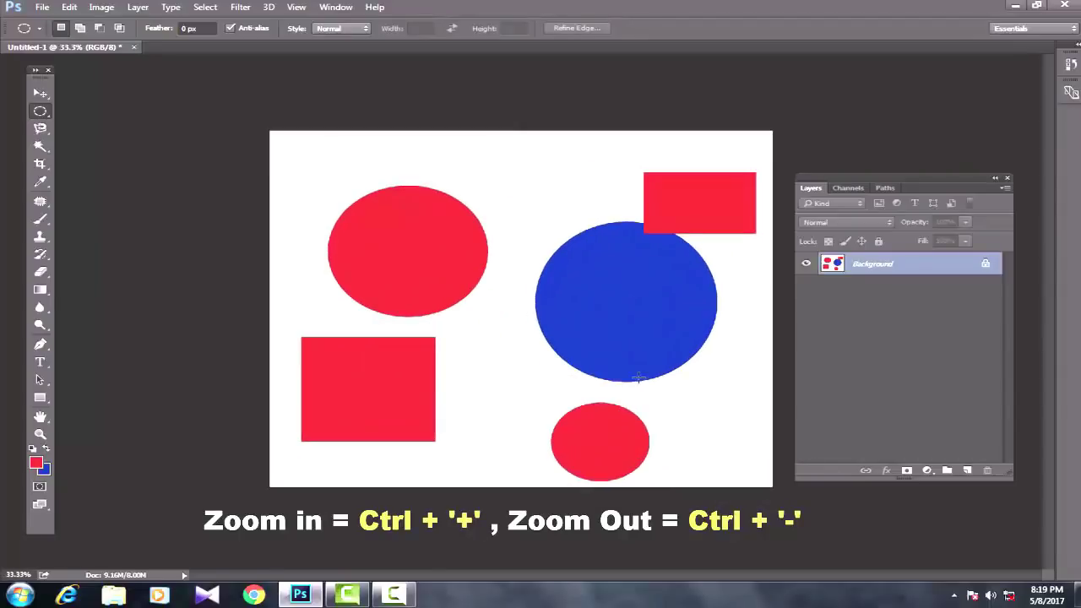
key(ctrl+plus)
key(ctrl+plus)
key(ctrl+plus)
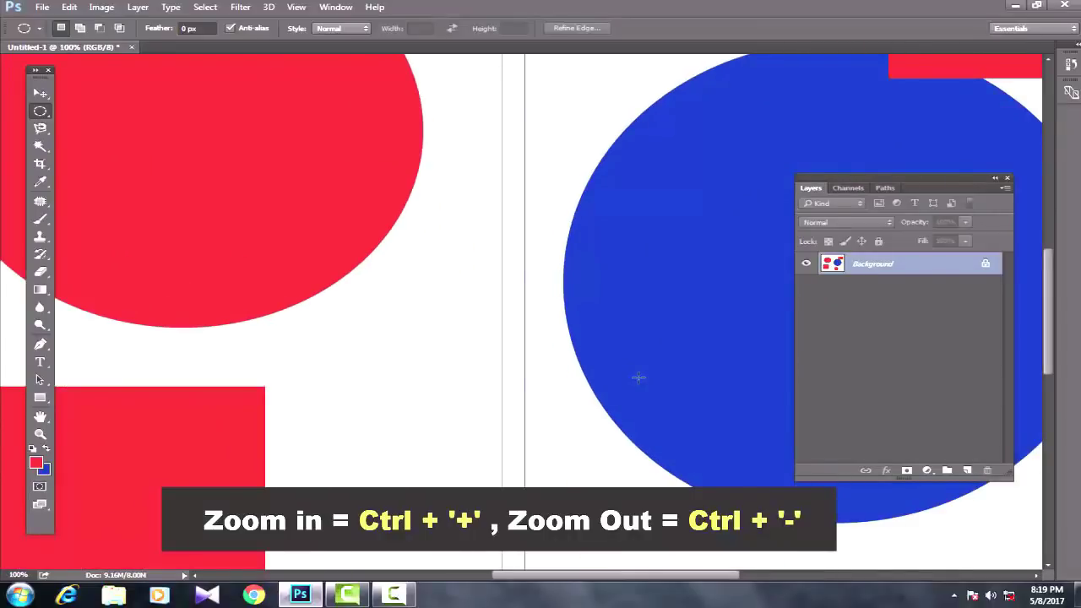
key(ctrl+minus)
key(ctrl+minus)
key(ctrl+minus)
key(ctrl+minus)
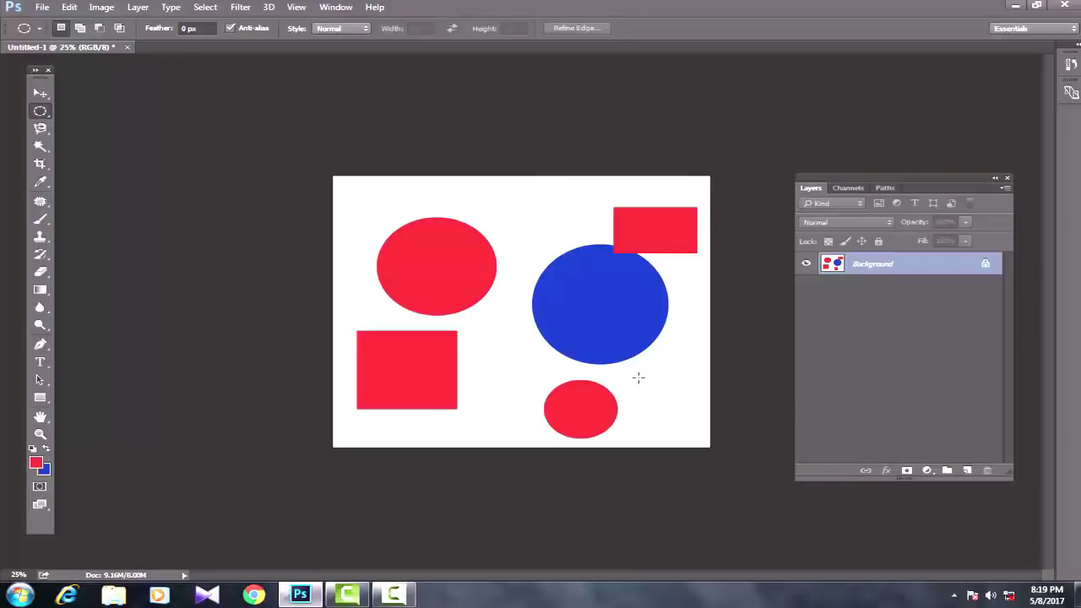
Step: Step back three times in history with Ctrl+Alt+Z, removing the shapes from the canvas
key(ctrl+alt+z)
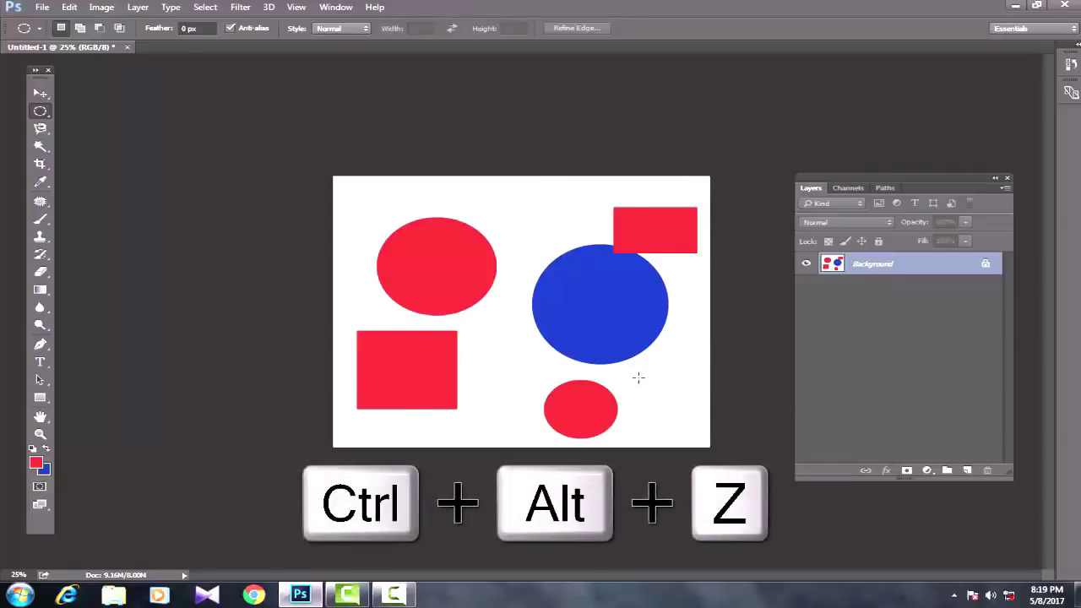
key(ctrl+alt+z)
key(ctrl+alt+z)
key(ctrl+alt+z)
key(ctrl+alt+z)
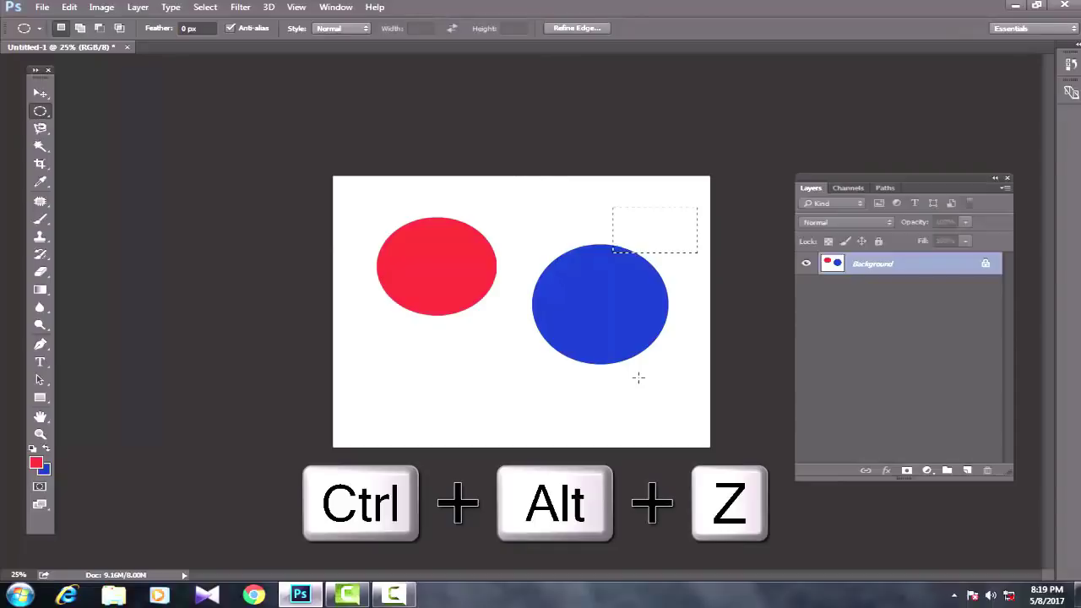
key(ctrl+alt+z)
key(ctrl+alt+z)
key(ctrl+alt+z)
key(ctrl+alt+z)
key(ctrl+alt+z)
key(ctrl+alt+z)
key(ctrl+alt+z)
key(ctrl+alt+z)
key(ctrl+alt+z)
key(ctrl+alt+z)
key(ctrl+alt+z)
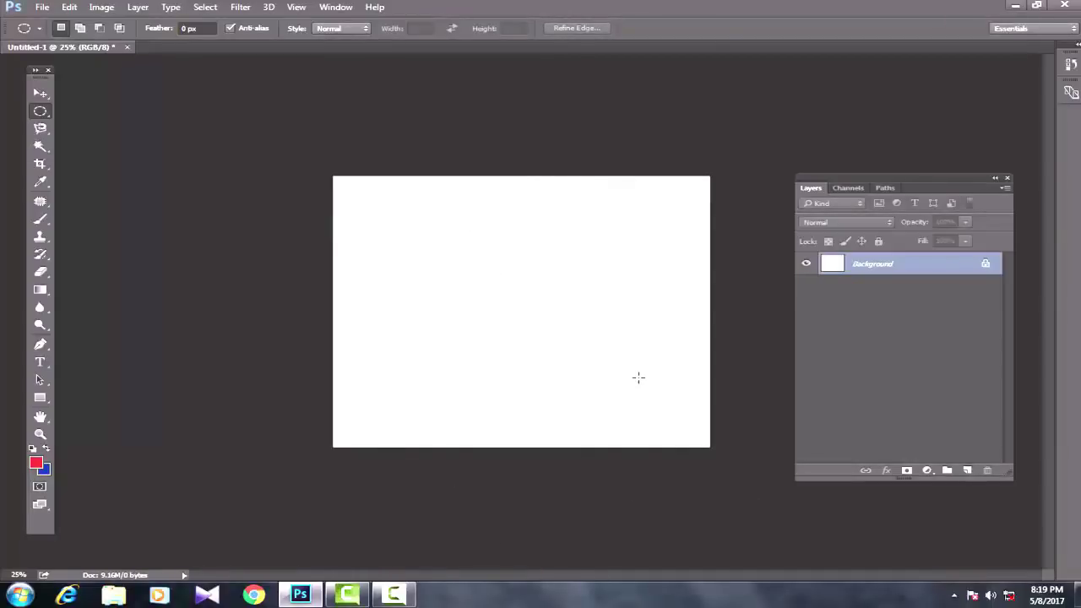
Step: Redo three steps so the red square, upper-right rectangle and small red ellipse return
key(ctrl+shift+z)
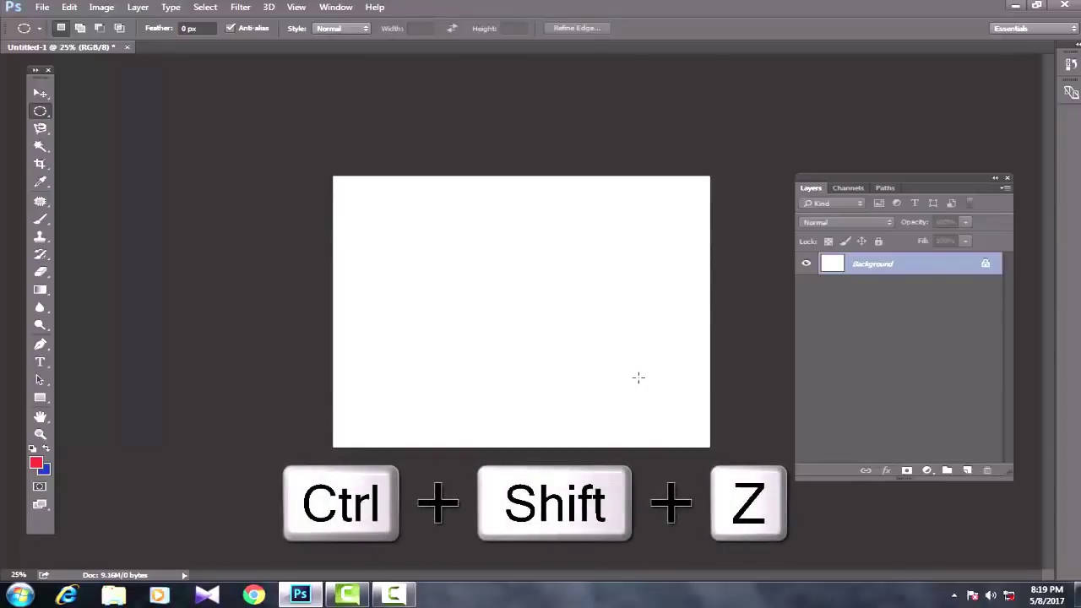
key(ctrl+shift+z)
key(ctrl+shift+z)
key(ctrl+shift+z)
key(ctrl+shift+z)
key(ctrl+shift+z)
key(ctrl+shift+z)
key(ctrl+shift+z)
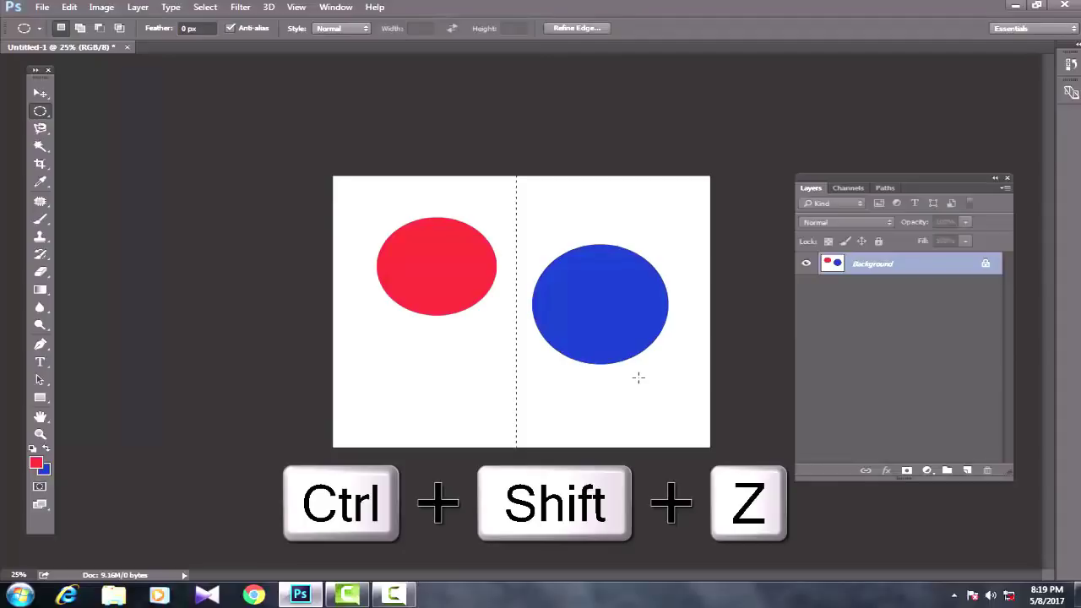
key(ctrl+shift+z)
key(ctrl+shift+z)
key(ctrl+shift+z)
key(ctrl+shift+z)
key(ctrl+shift+z)
key(ctrl+shift+z)
key(ctrl+shift+z)
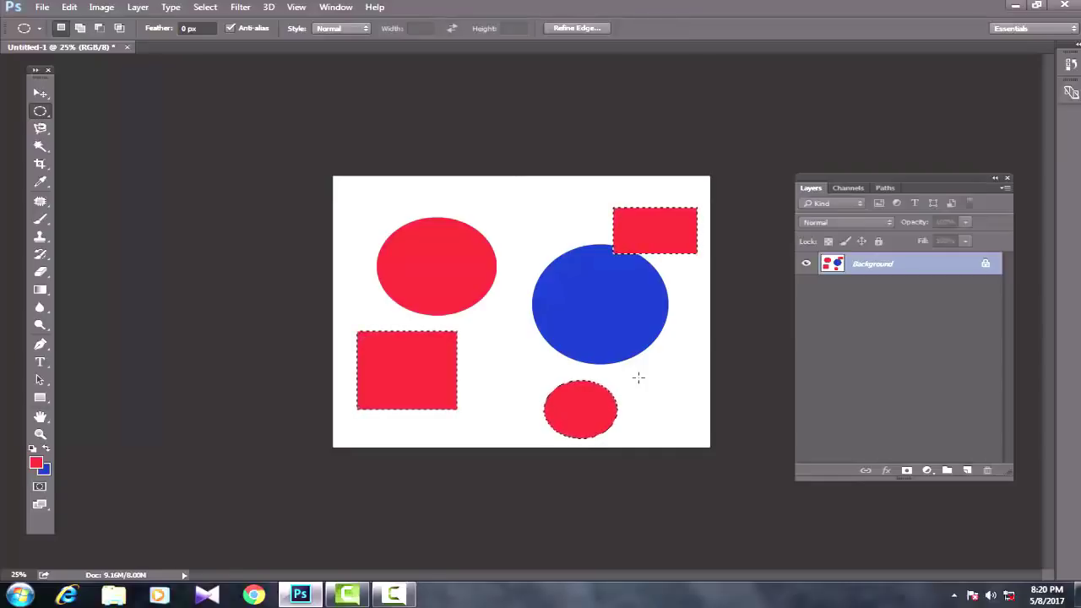
Step: Create a new blank 10 by 8 inch document, Untitled-2, with default settings
click(40, 7)
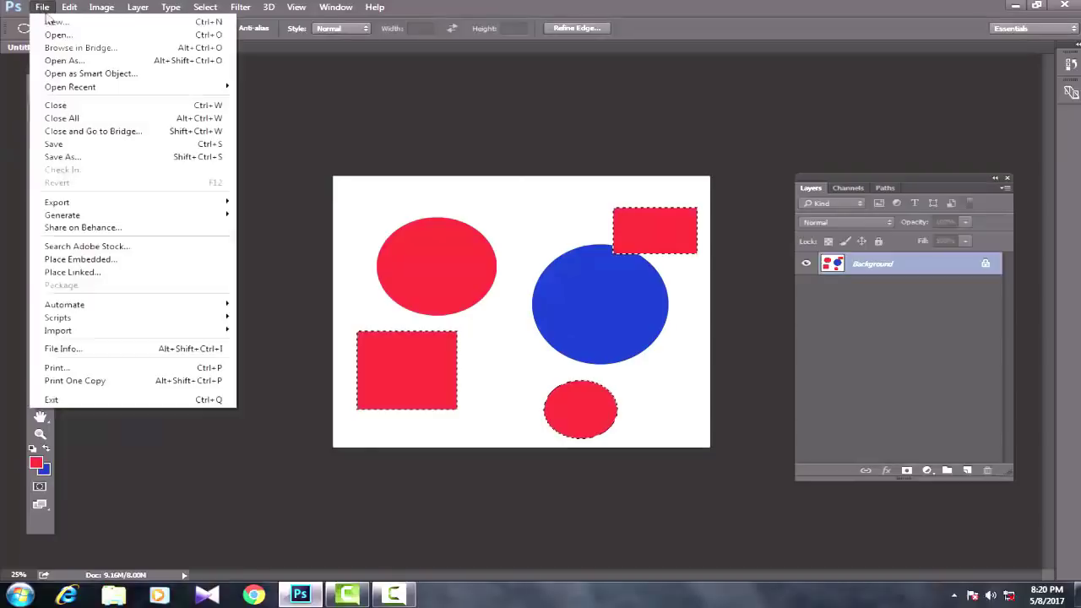
click(48, 23)
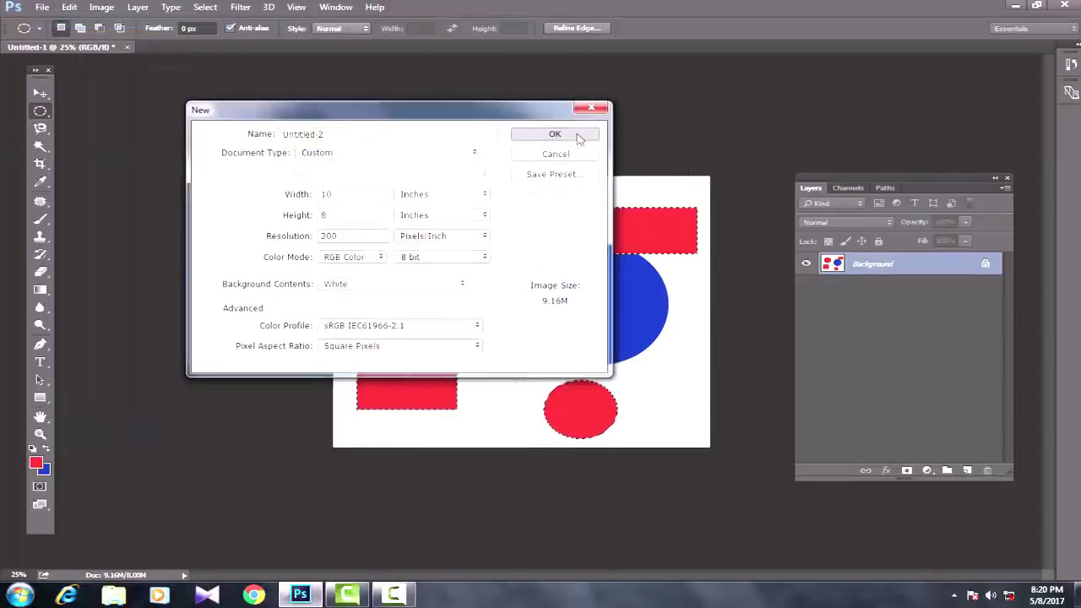
click(580, 134)
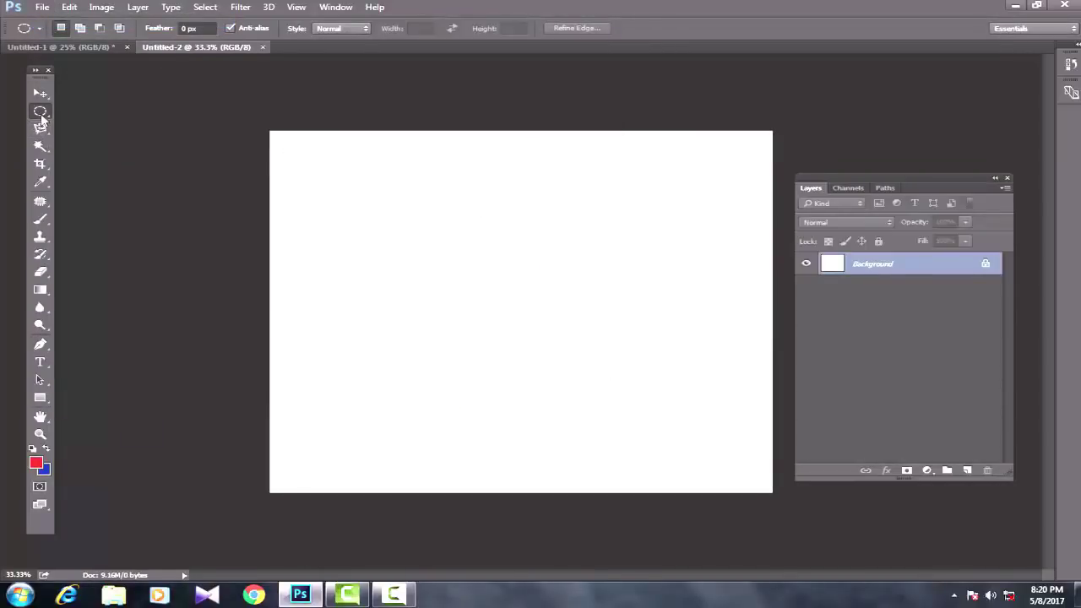
Step: Switch to the Rectangular Marquee Tool and show its selection Style choices
right_click(40, 114)
click(107, 110)
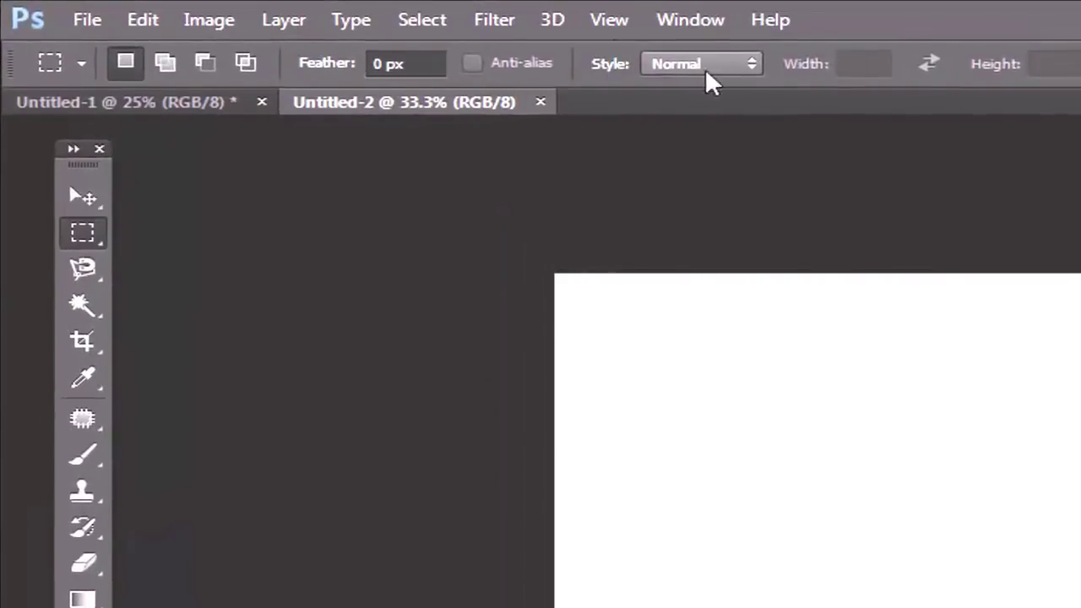
click(752, 66)
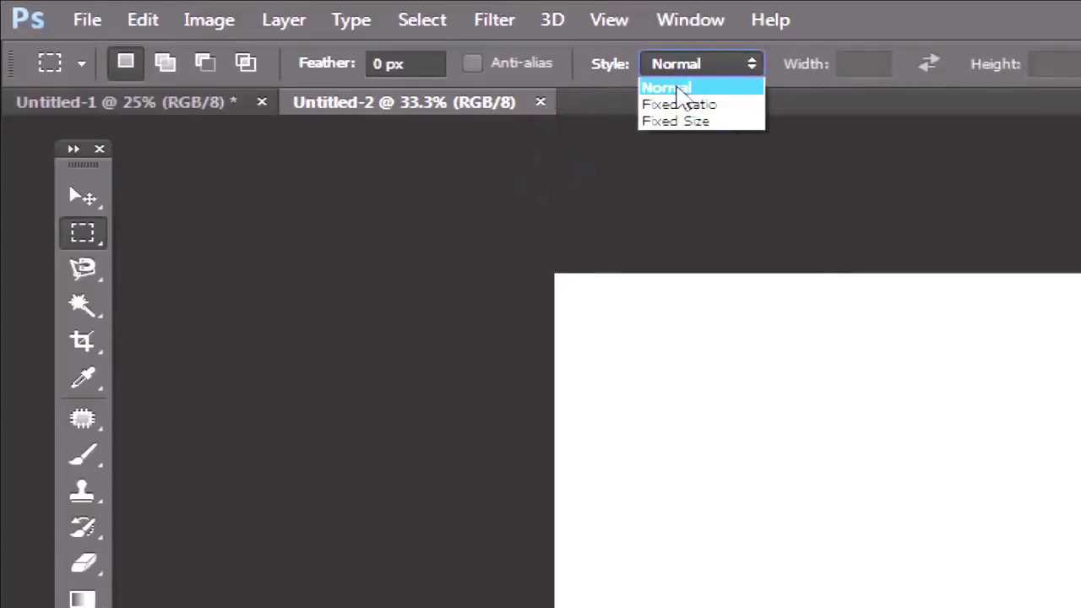
Step: Draw five free rectangular selections with Normal style, then switch Style to Fixed Ratio 4 by 2
click(677, 90)
drag(621, 370, 864, 606)
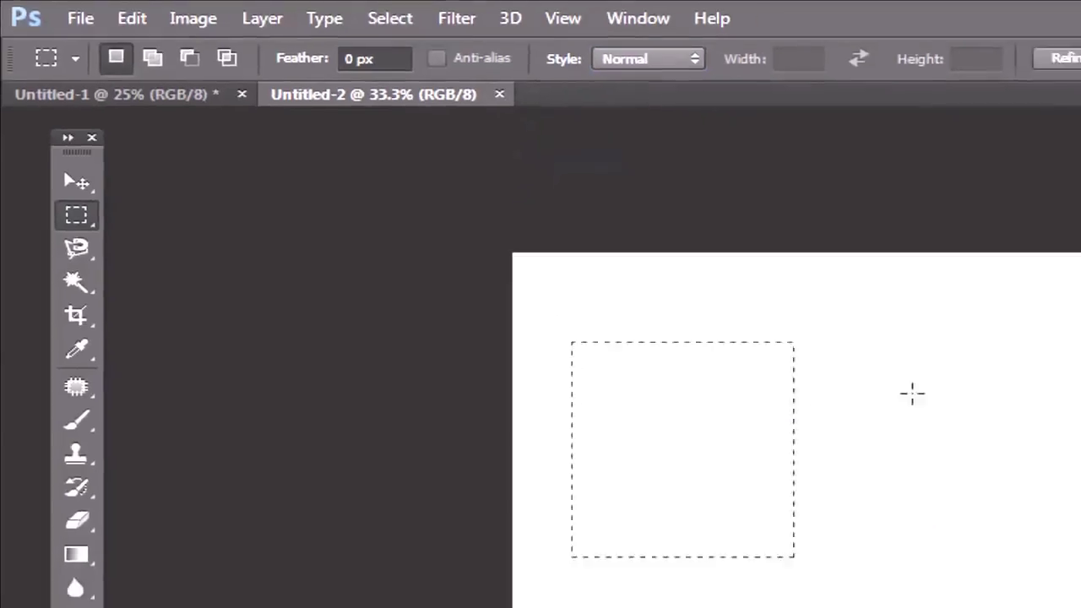
drag(908, 360, 1080, 561)
drag(532, 354, 779, 588)
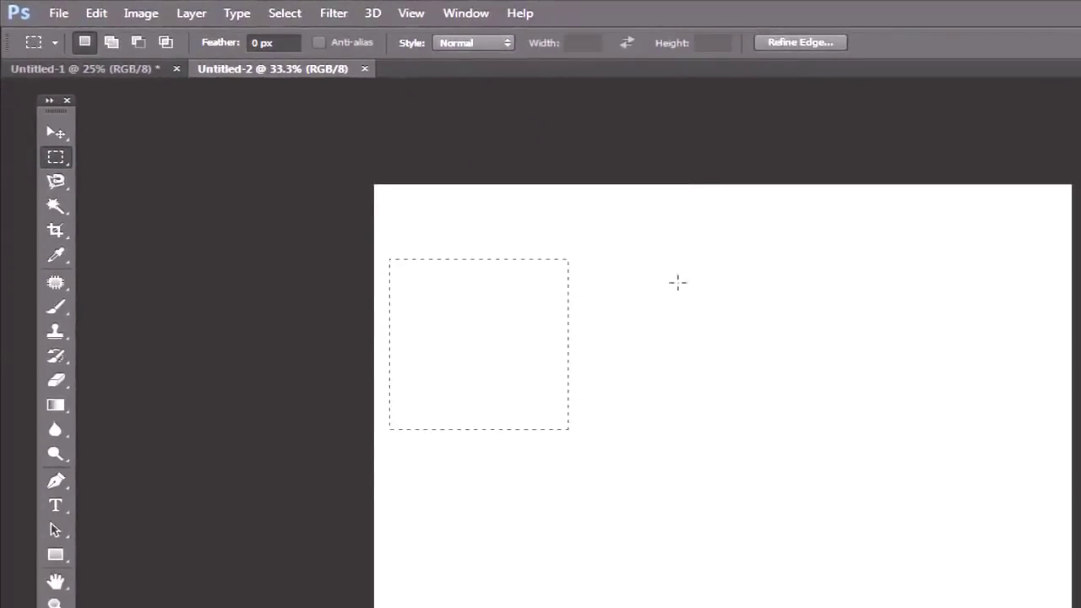
drag(645, 237, 797, 364)
drag(888, 251, 994, 357)
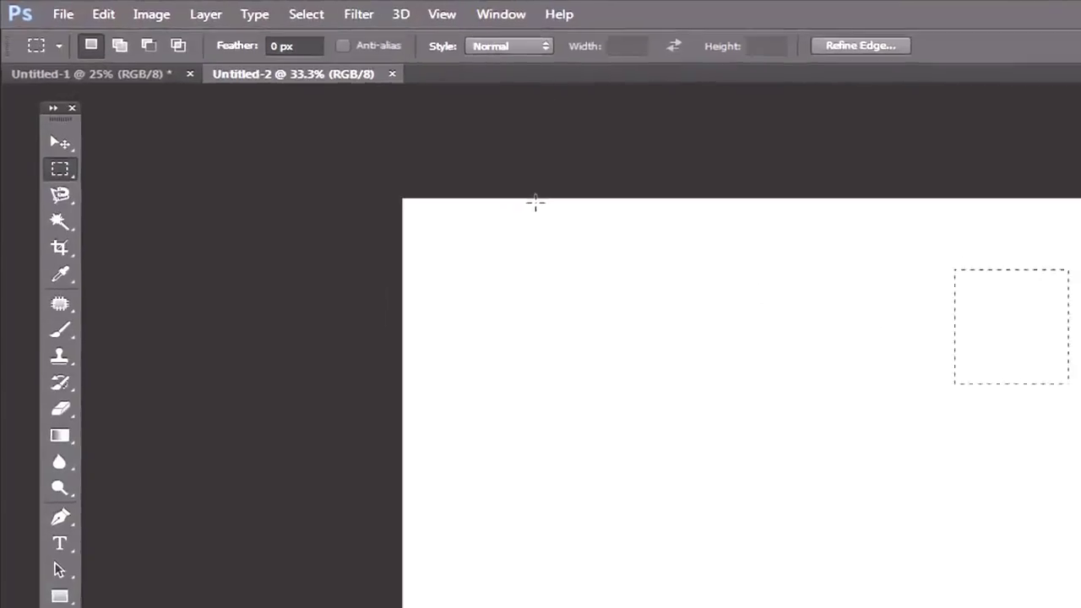
click(543, 49)
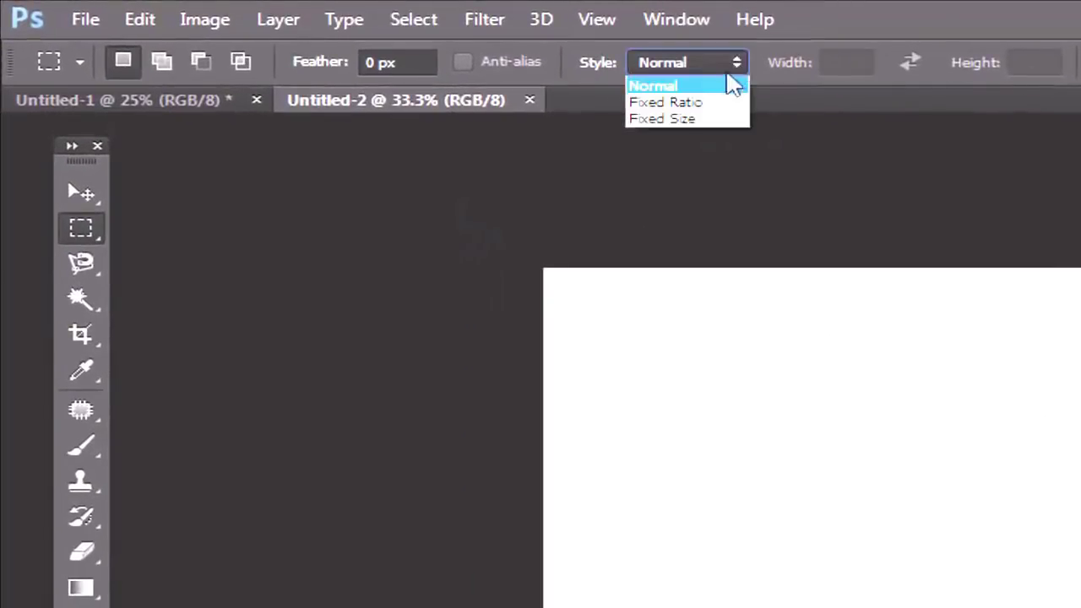
click(685, 103)
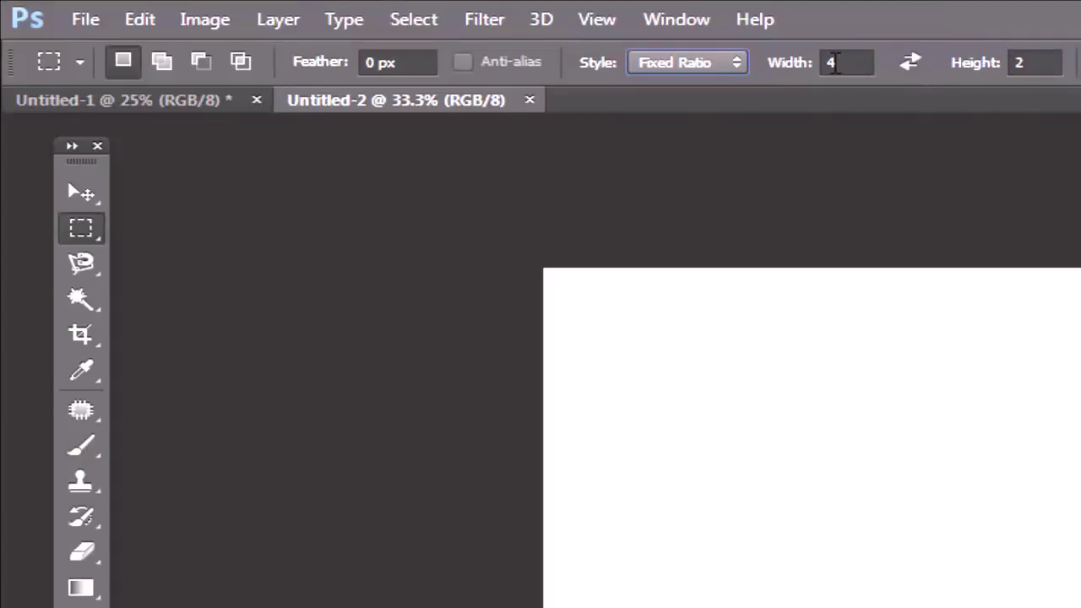
Step: Change the fixed ratio to 5 by 3 and draw a proportioned selection
click(767, 65)
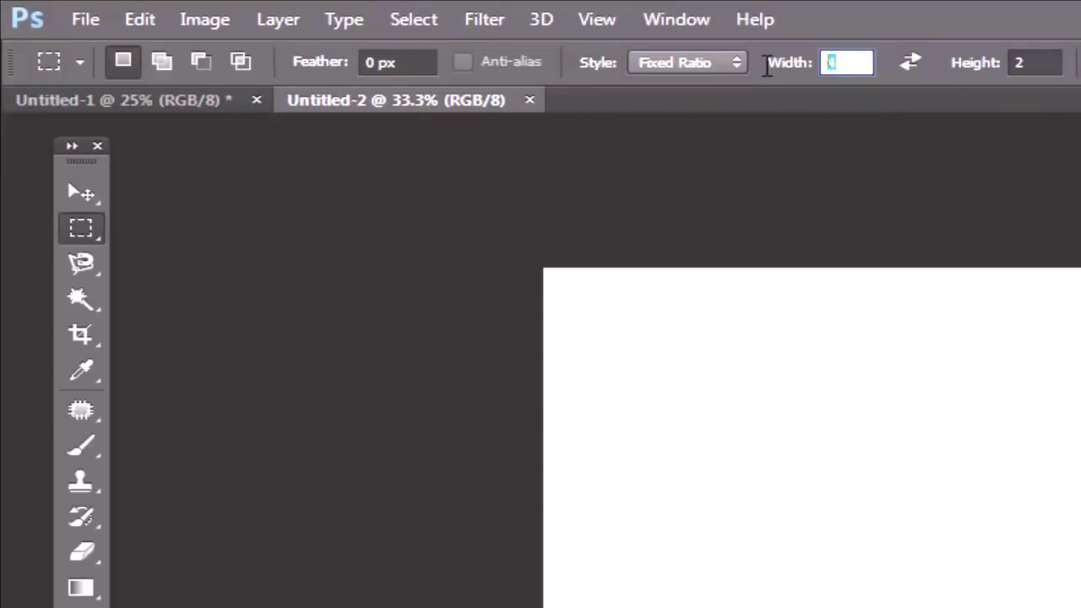
text(5)
key(Tab)
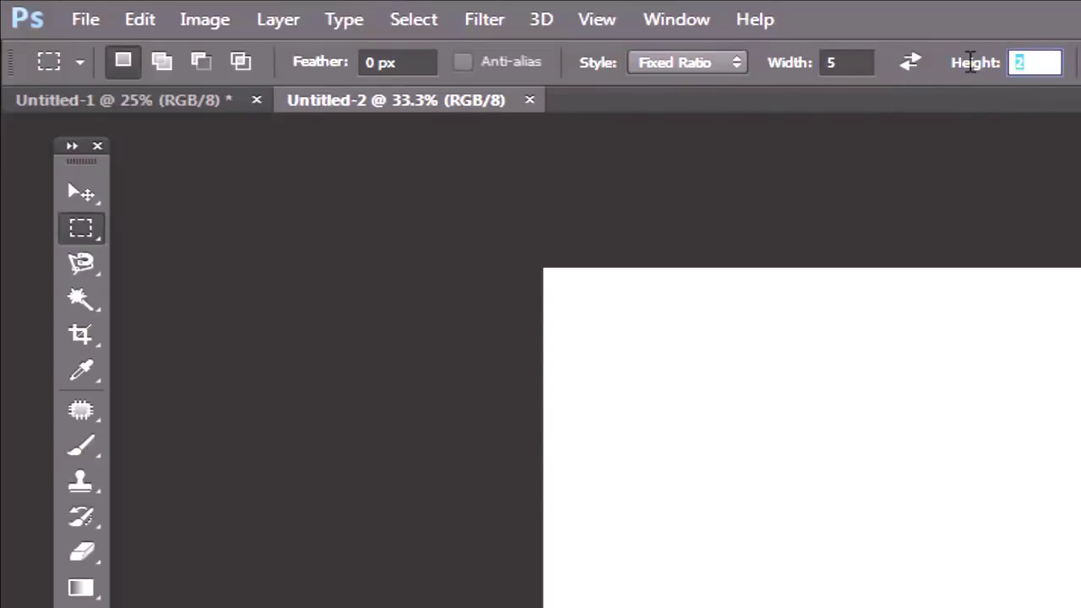
text(3)
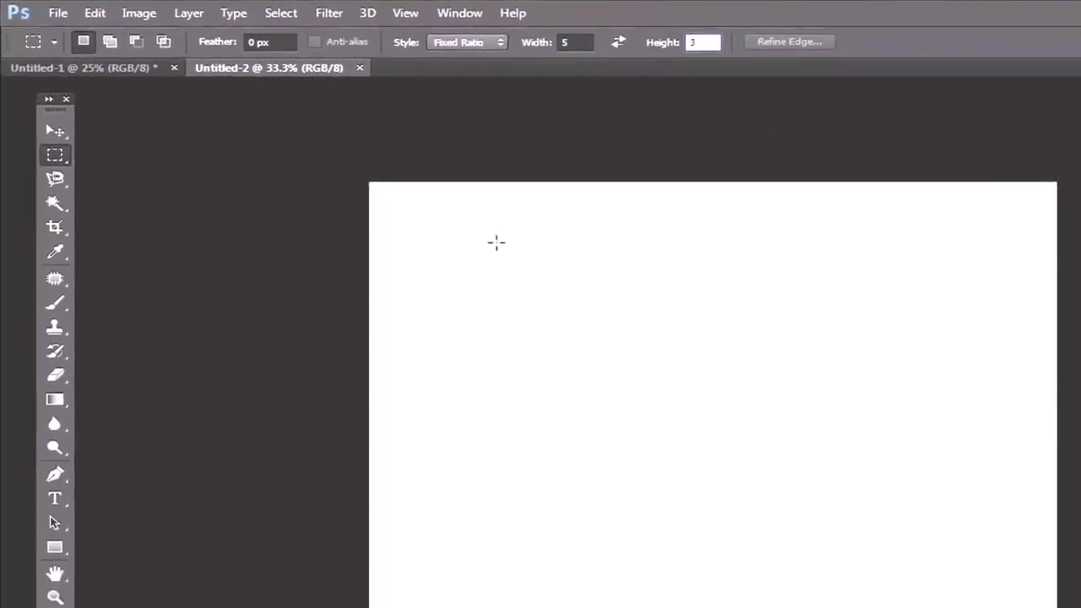
drag(497, 242, 775, 444)
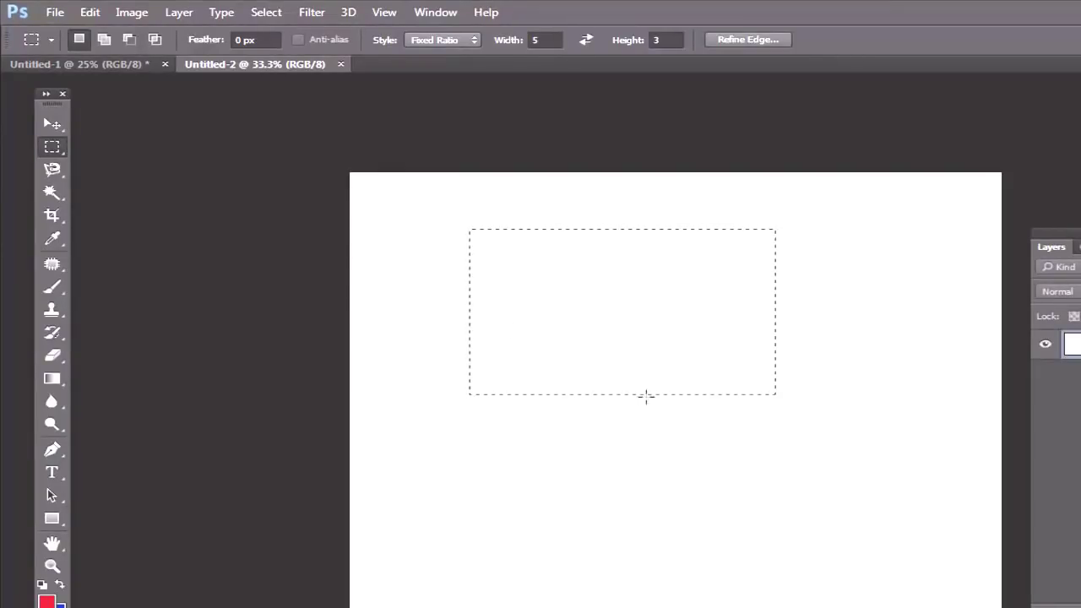
Step: Deselect and set the style to Fixed Size, 600 px wide by 500 px high
click(574, 199)
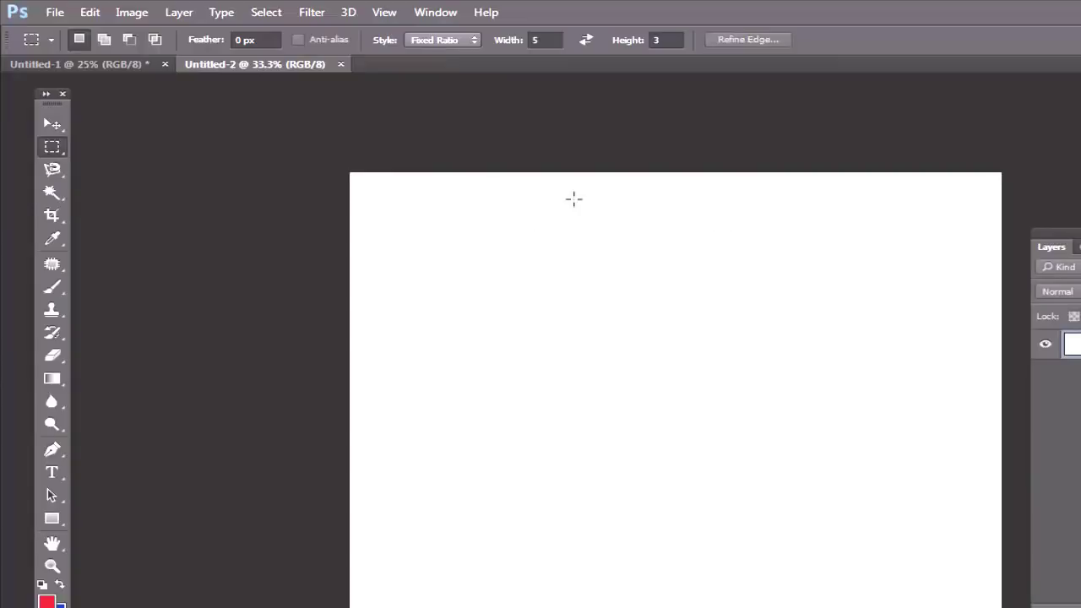
click(470, 40)
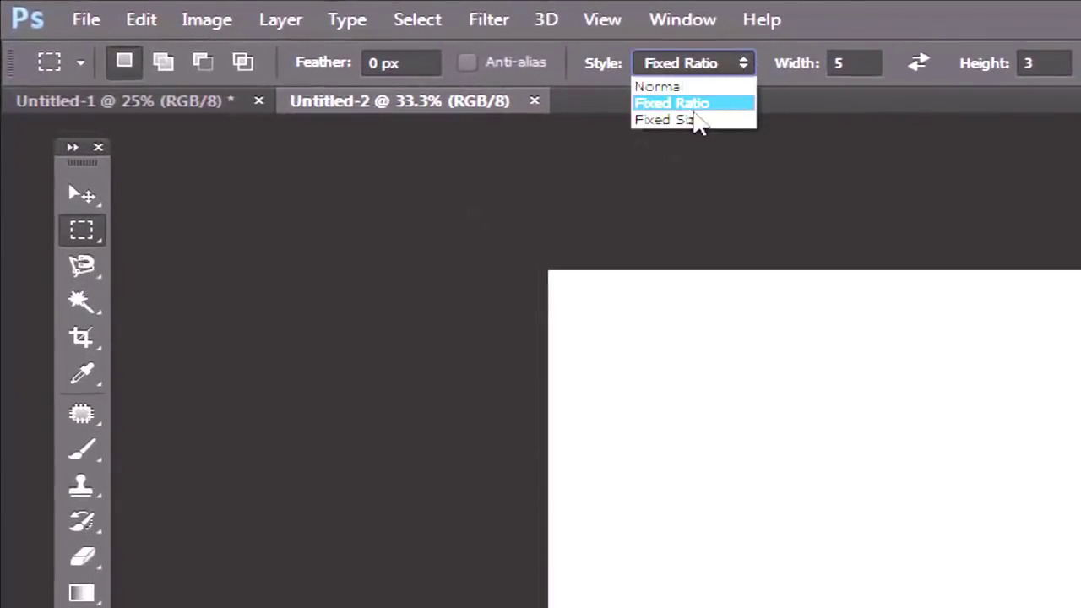
click(694, 124)
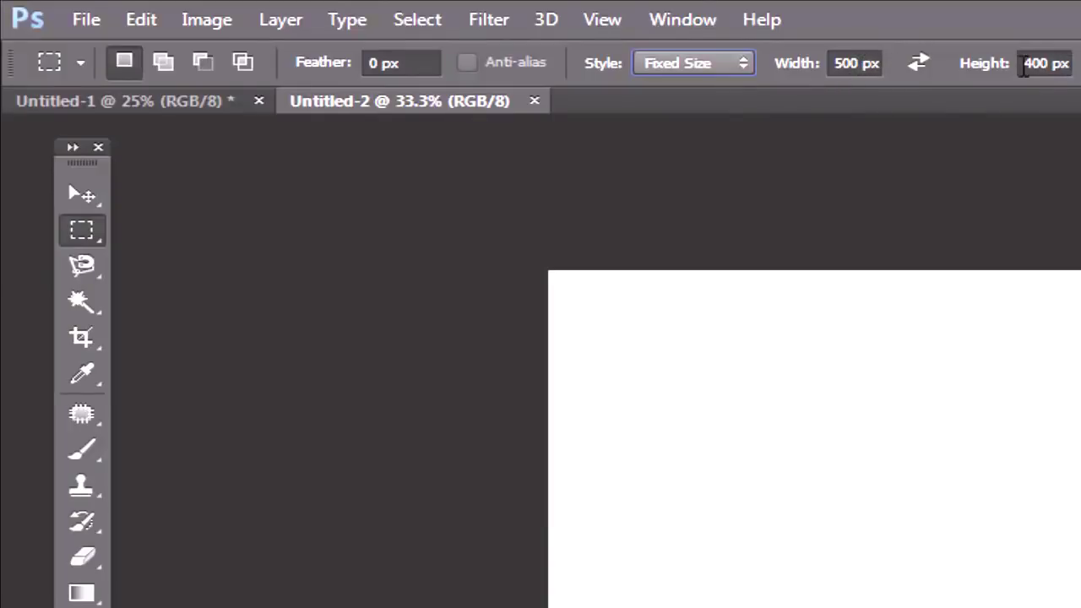
double_click(844, 63)
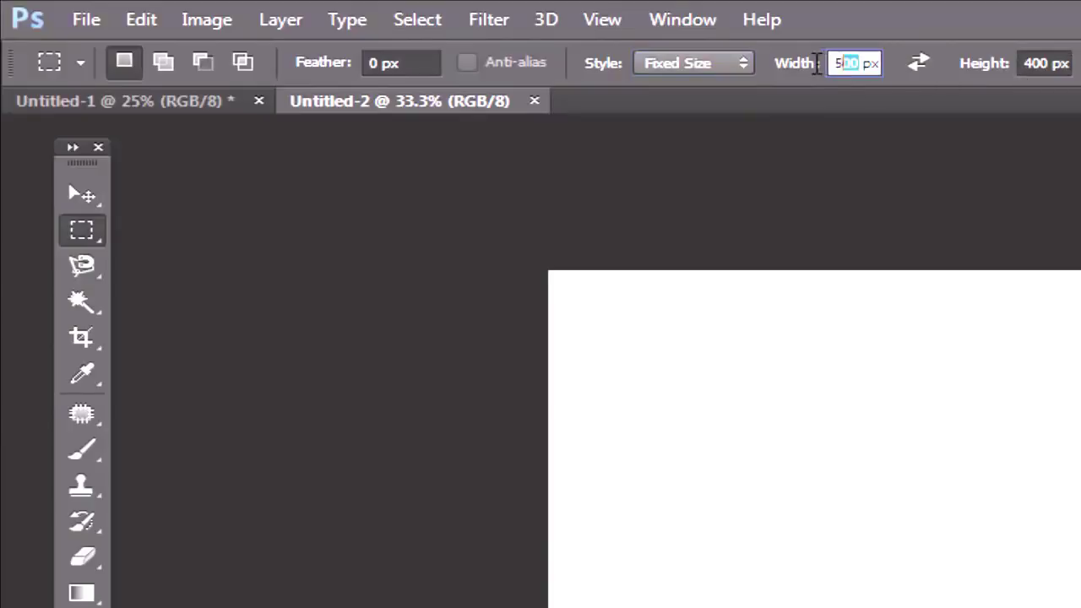
text(600)
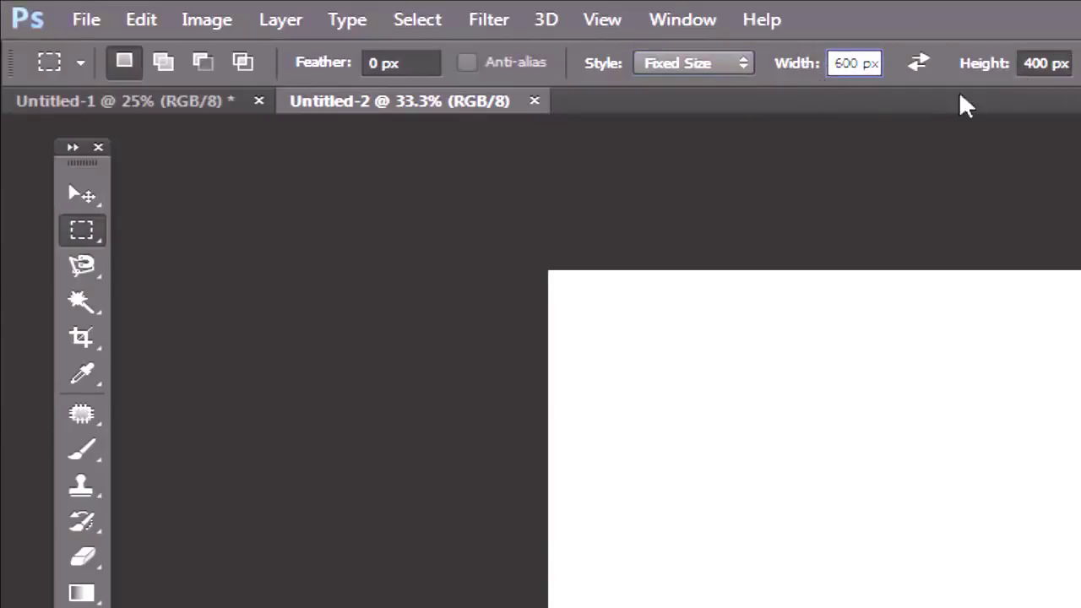
double_click(1039, 64)
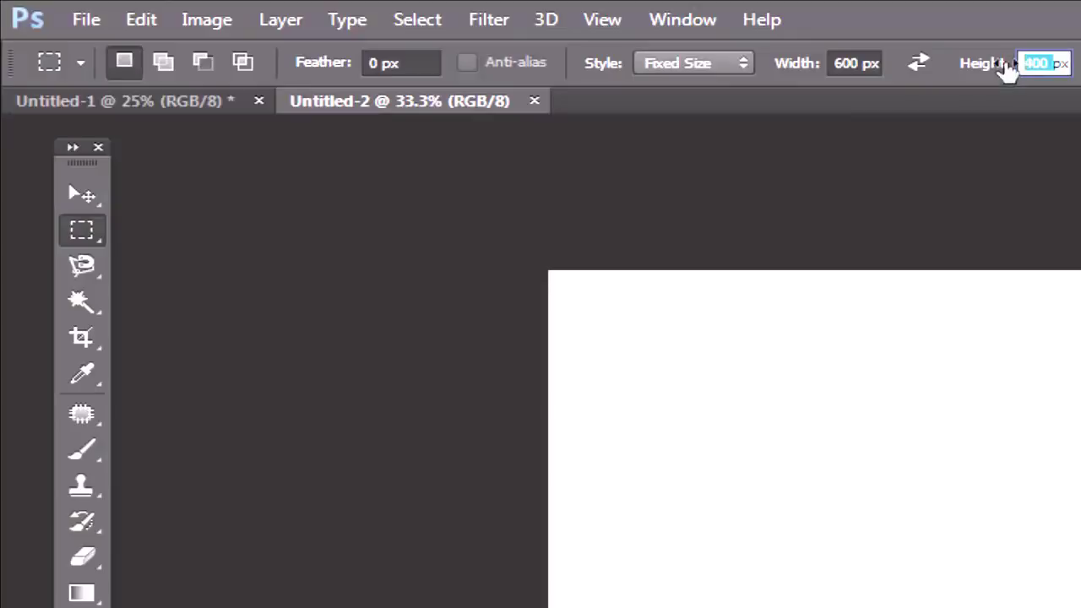
text(500)
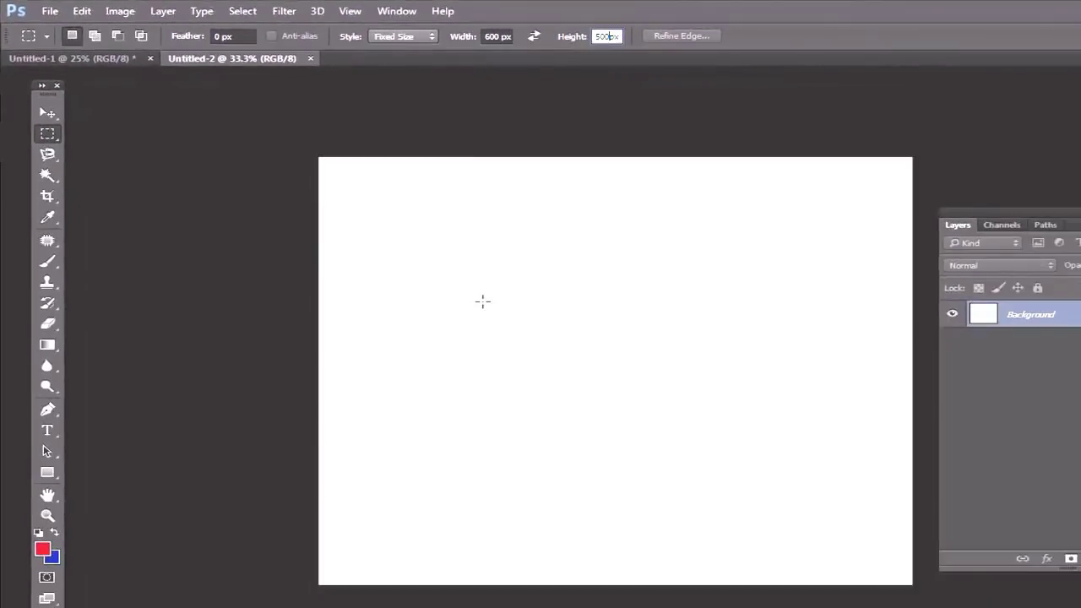
key(Return)
Step: Place the 600 by 500 px selection, fill it blue, restore Normal style and deselect
click(482, 302)
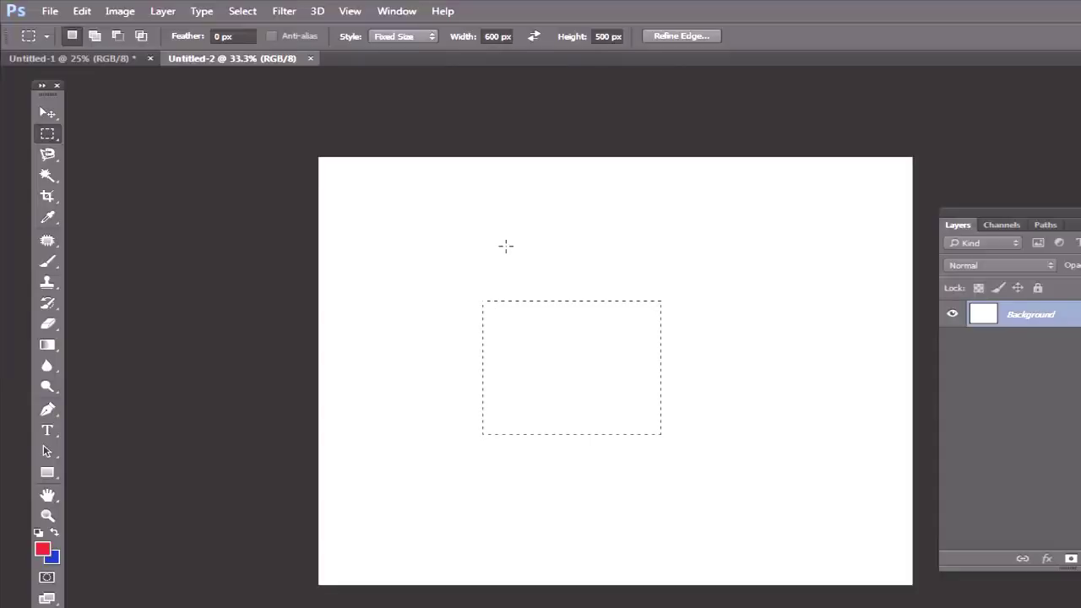
key(alt+BackSpace)
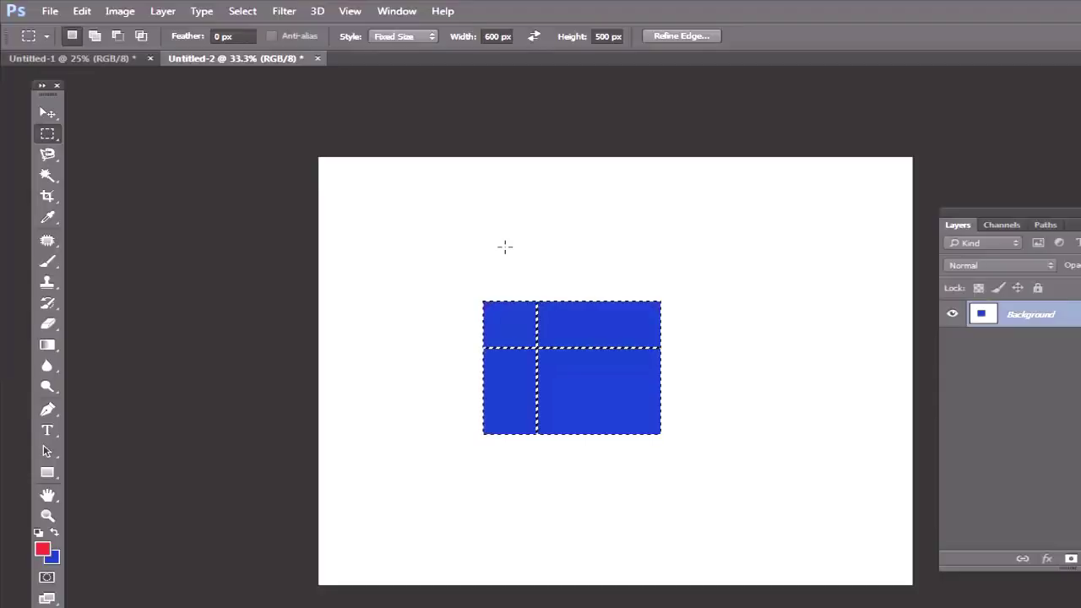
click(432, 38)
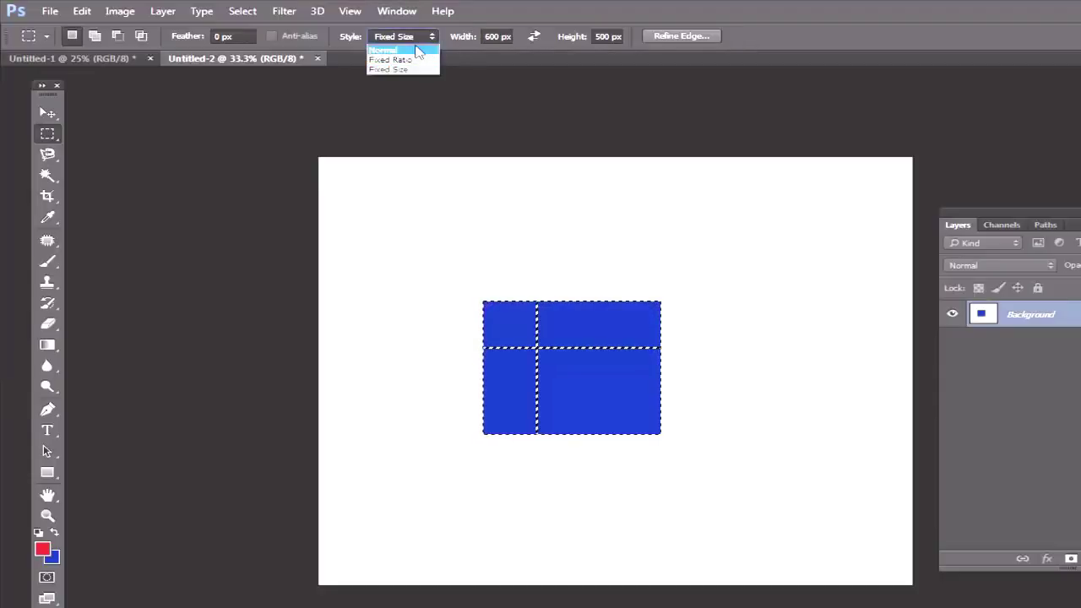
click(417, 50)
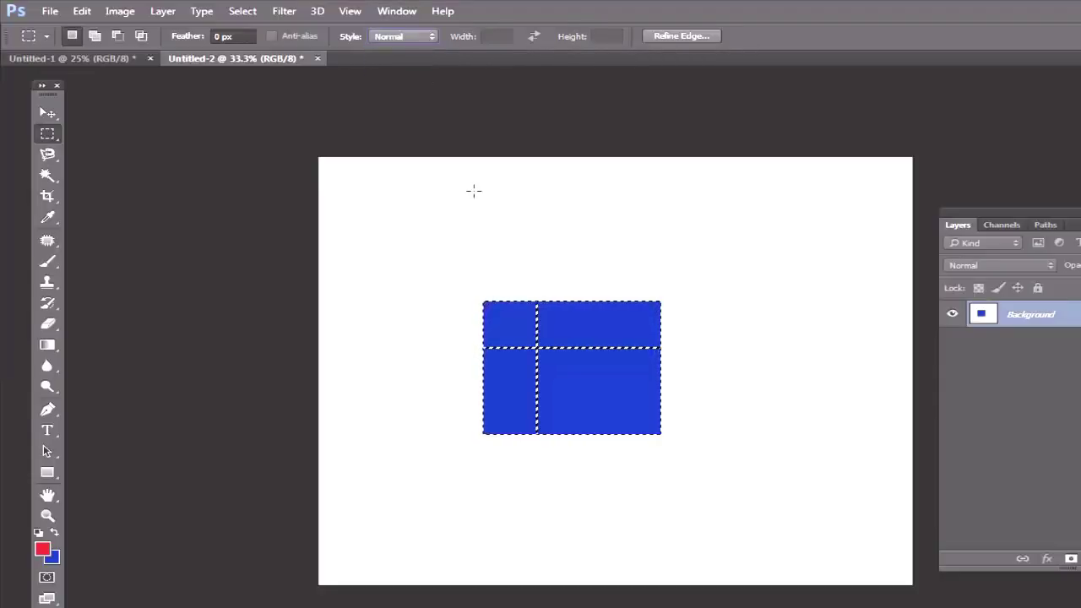
click(485, 173)
Step: Create a third blank document, Untitled-3, with Ctrl+N
click(50, 11)
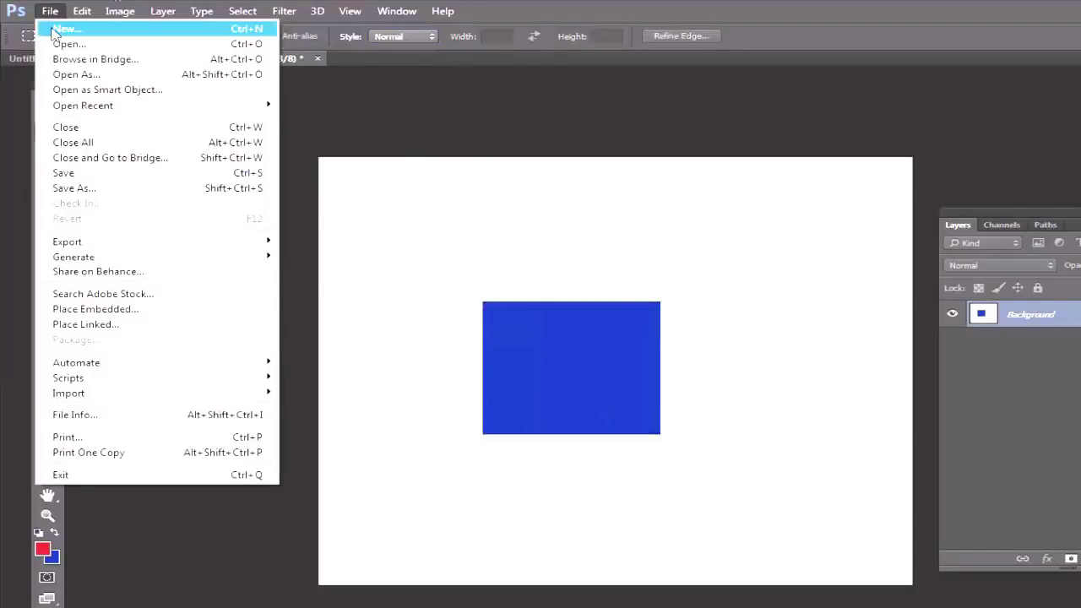
key(Escape)
key(ctrl+n)
click(649, 160)
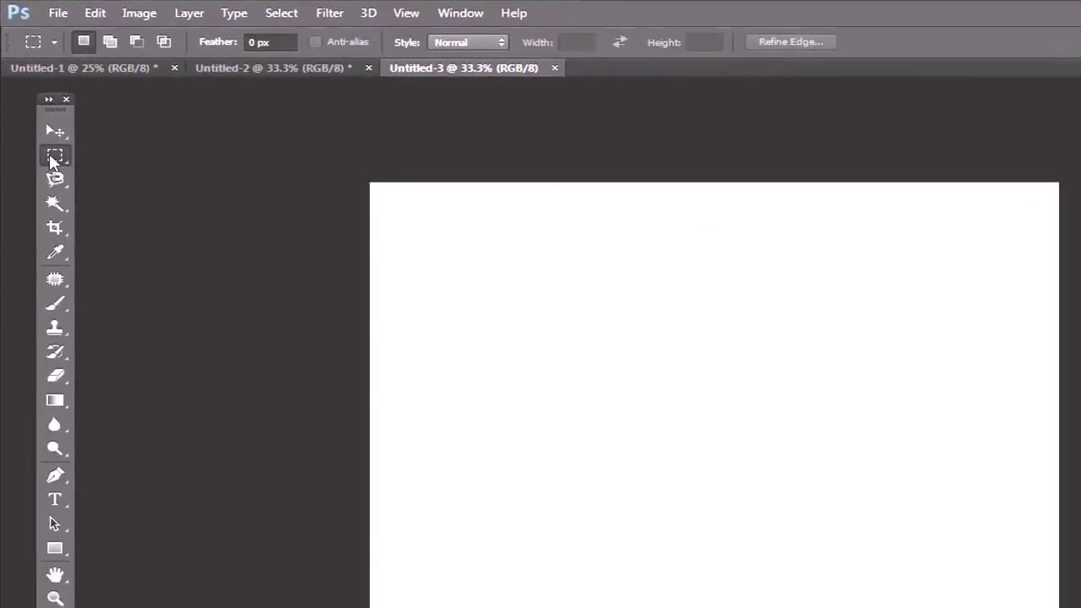
Step: With the Elliptical Marquee, draw a circle at upper left, fill it red and deselect
right_click(52, 161)
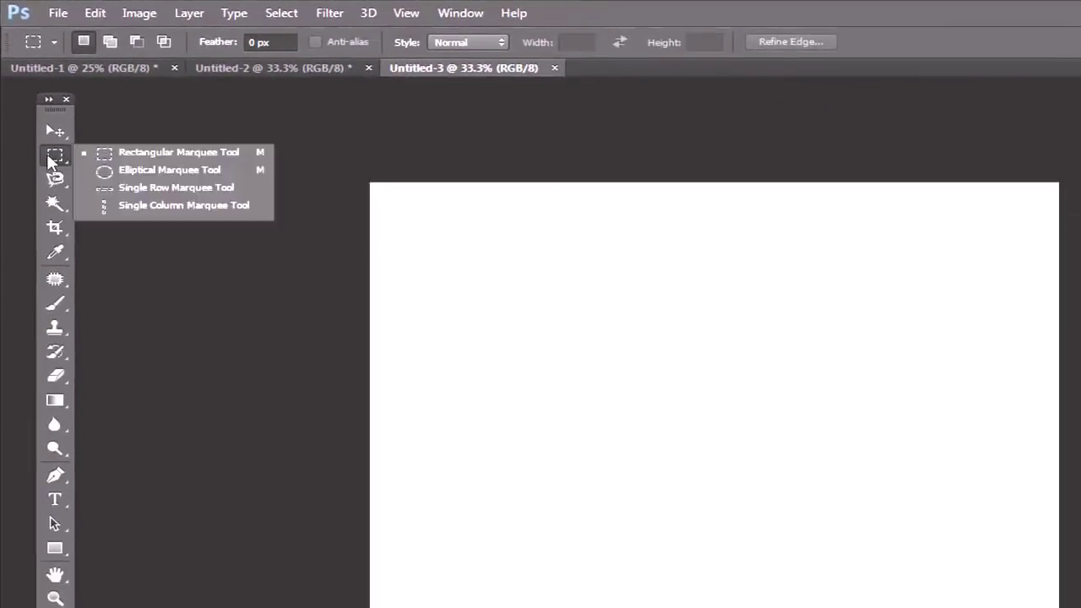
click(149, 173)
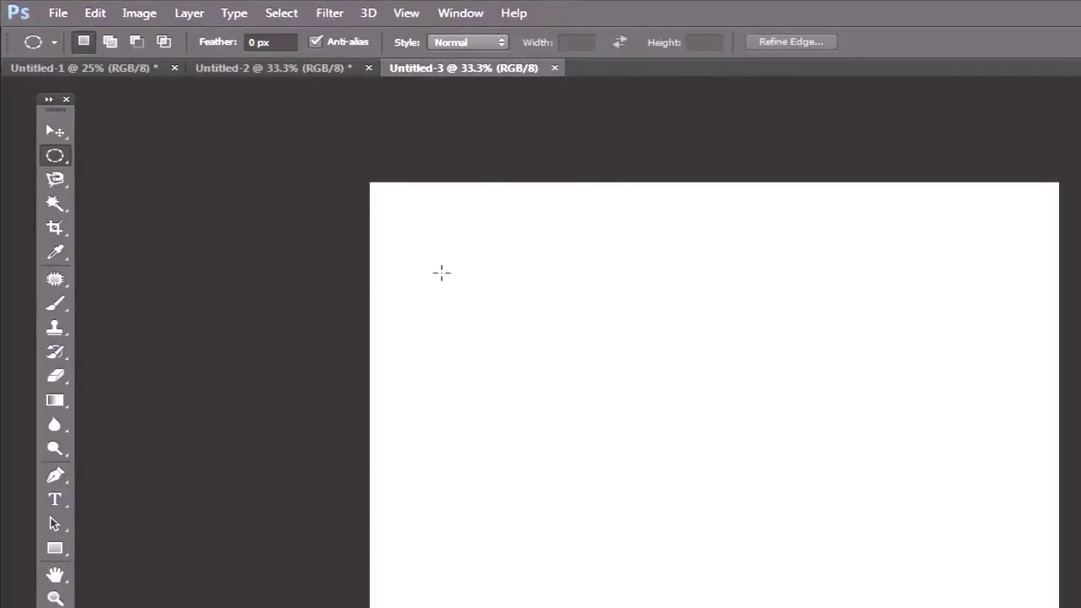
drag(435, 251, 593, 397)
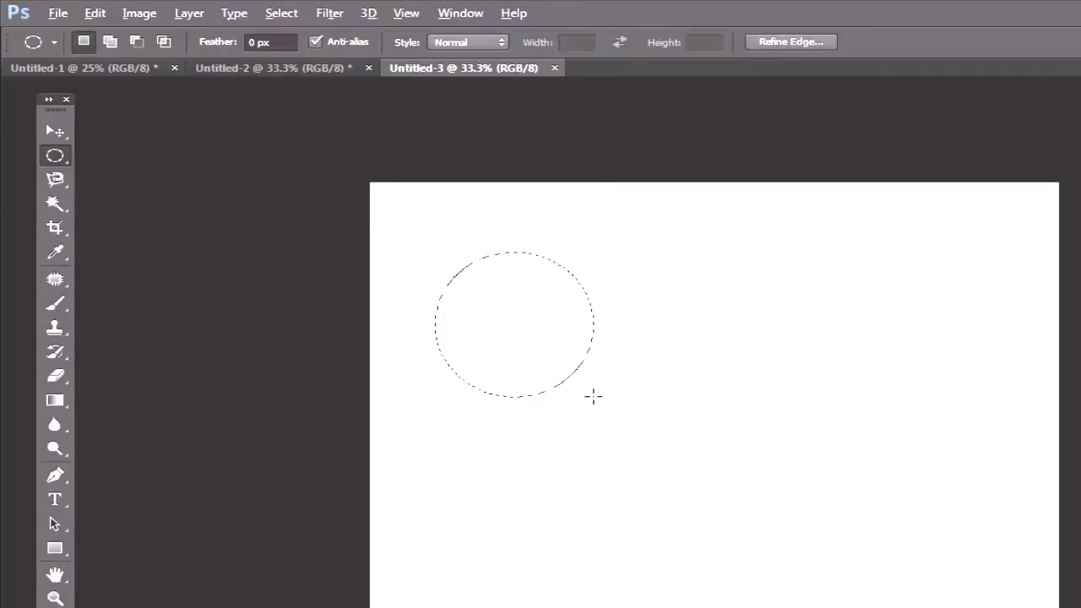
key(alt+BackSpace)
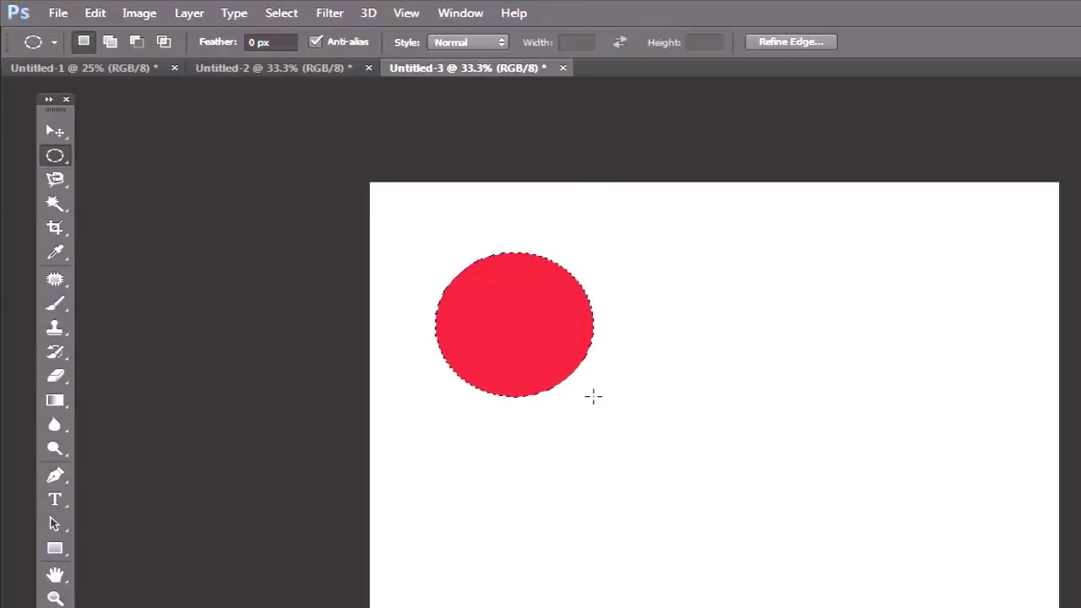
key(ctrl+d)
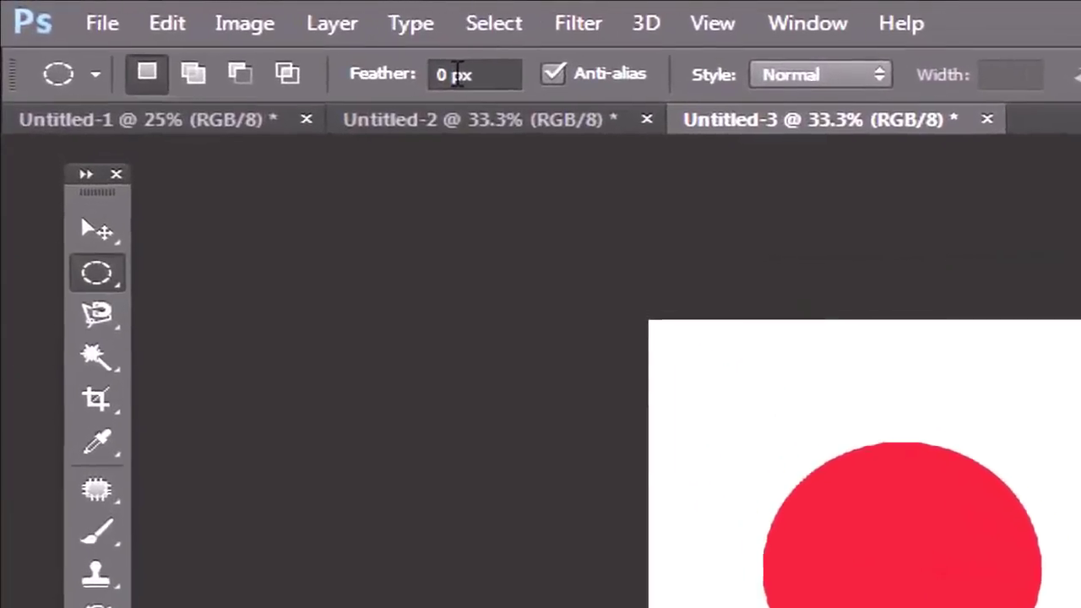
Step: Set Feather to 2 px and fill a red circle at the upper right
double_click(251, 43)
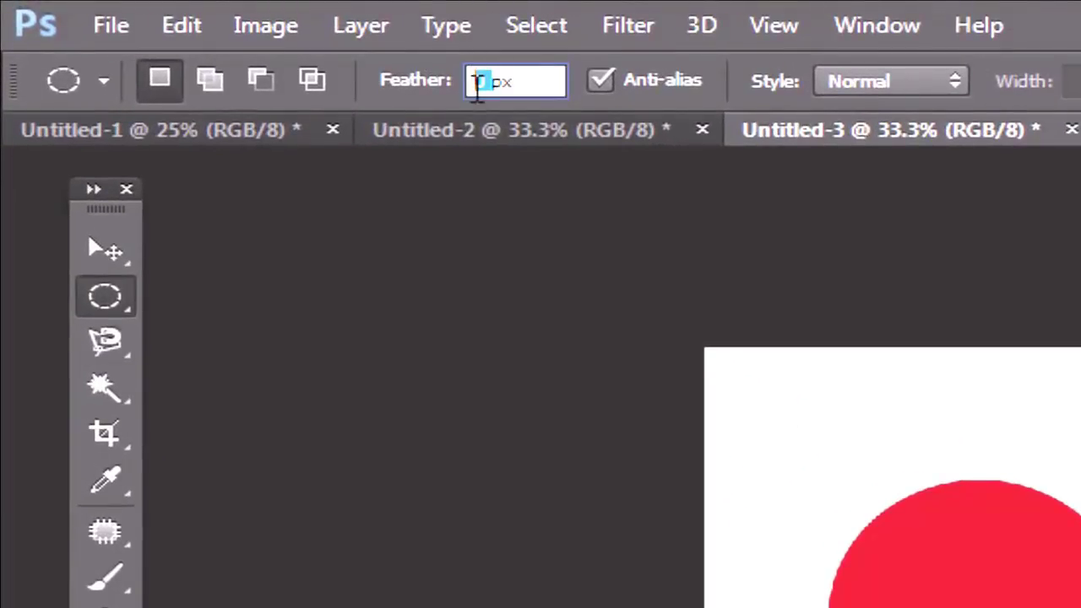
text(2)
key(Return)
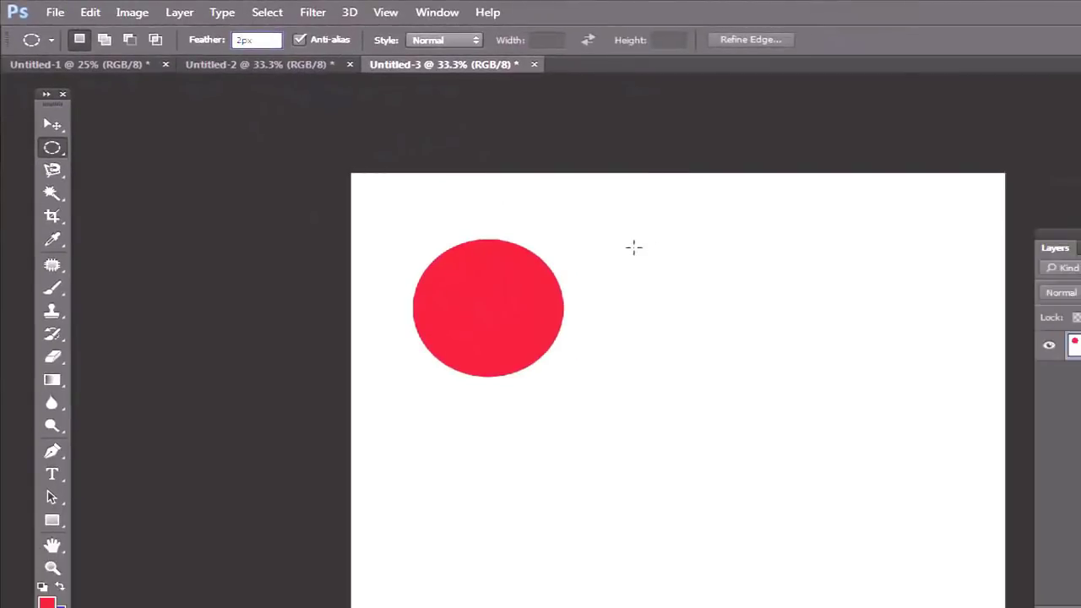
drag(654, 249, 820, 391)
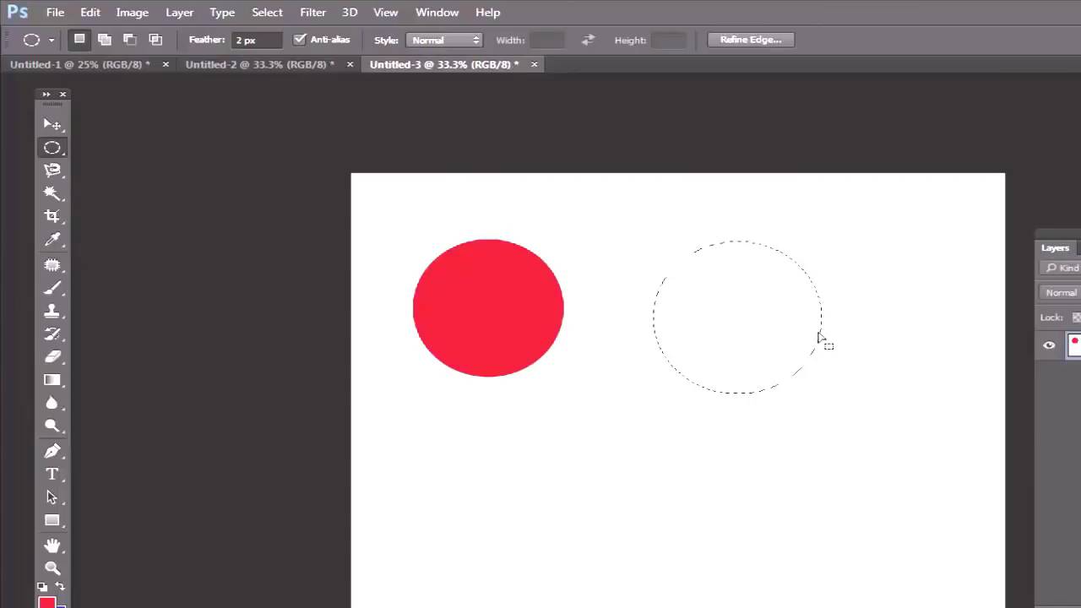
key(alt+BackSpace)
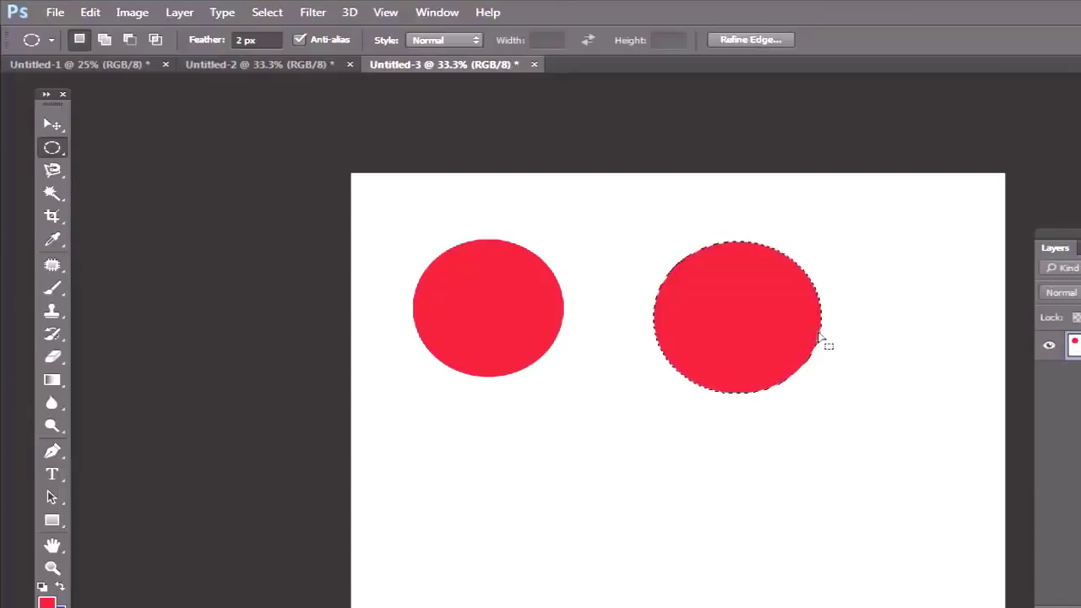
key(ctrl+d)
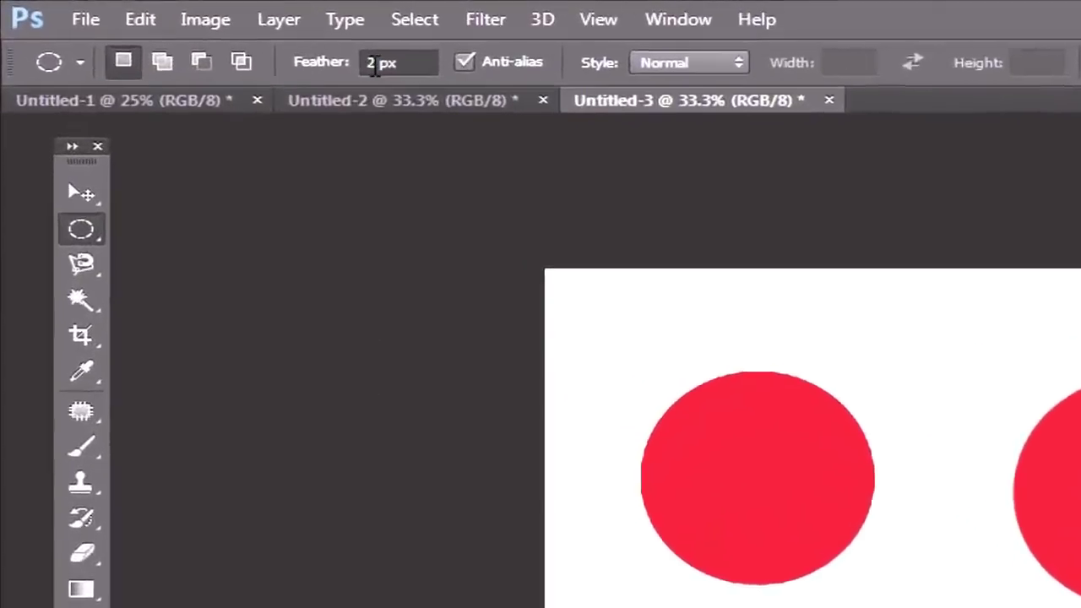
Step: Set Feather to 10 px and fill a soft red ellipse at the lower left
click(483, 83)
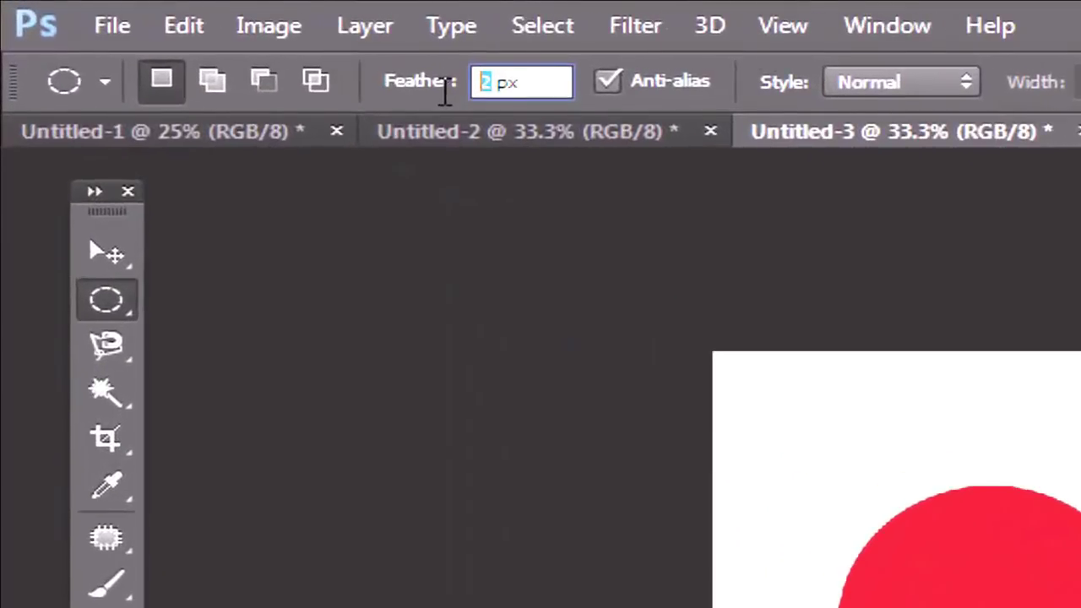
text(10)
drag(436, 432, 611, 569)
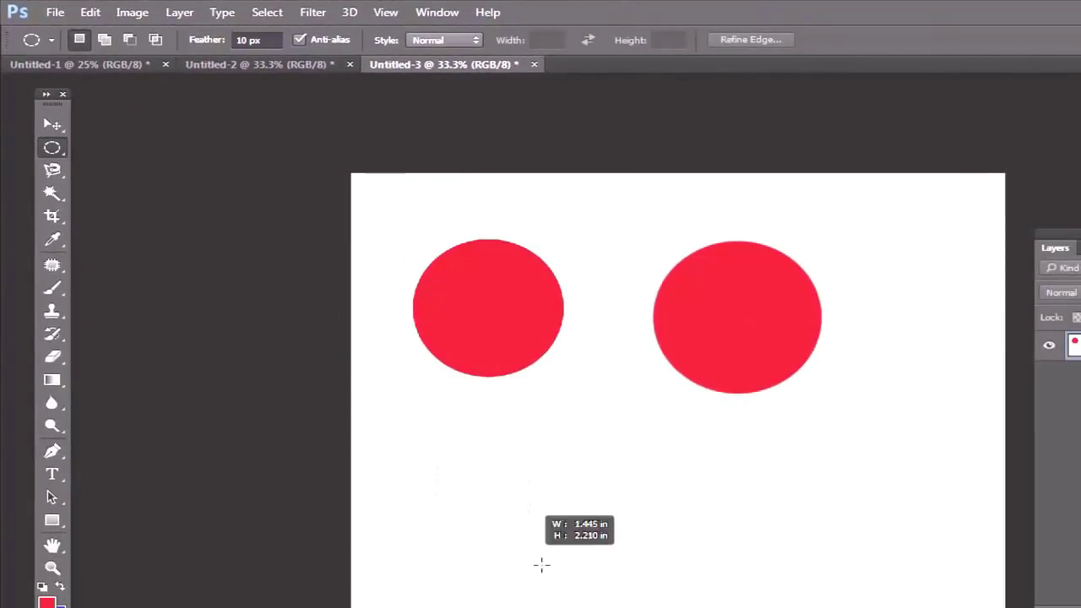
key(alt+BackSpace)
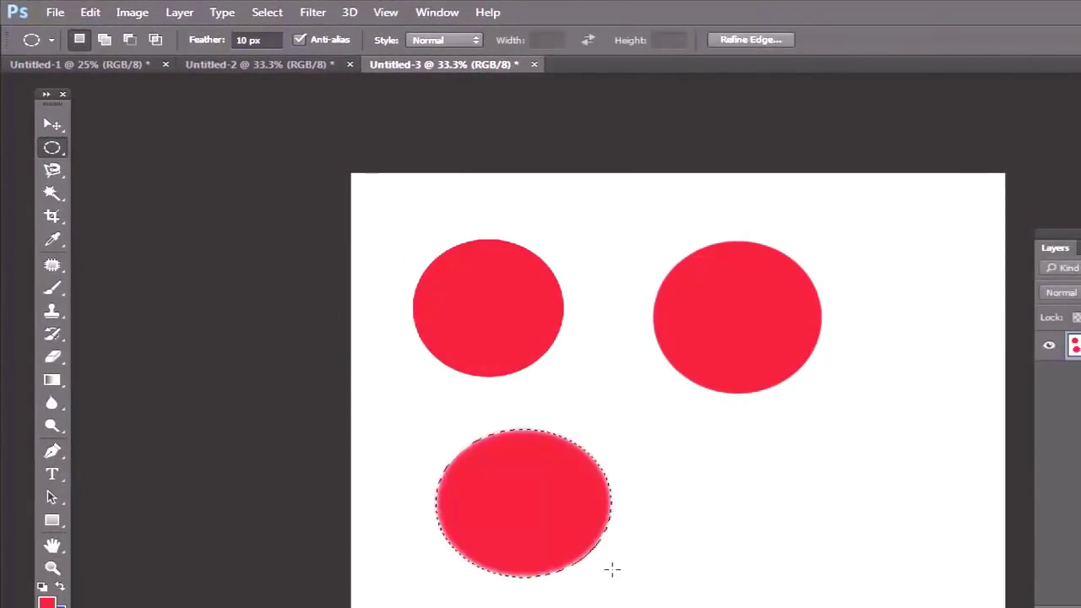
key(ctrl+d)
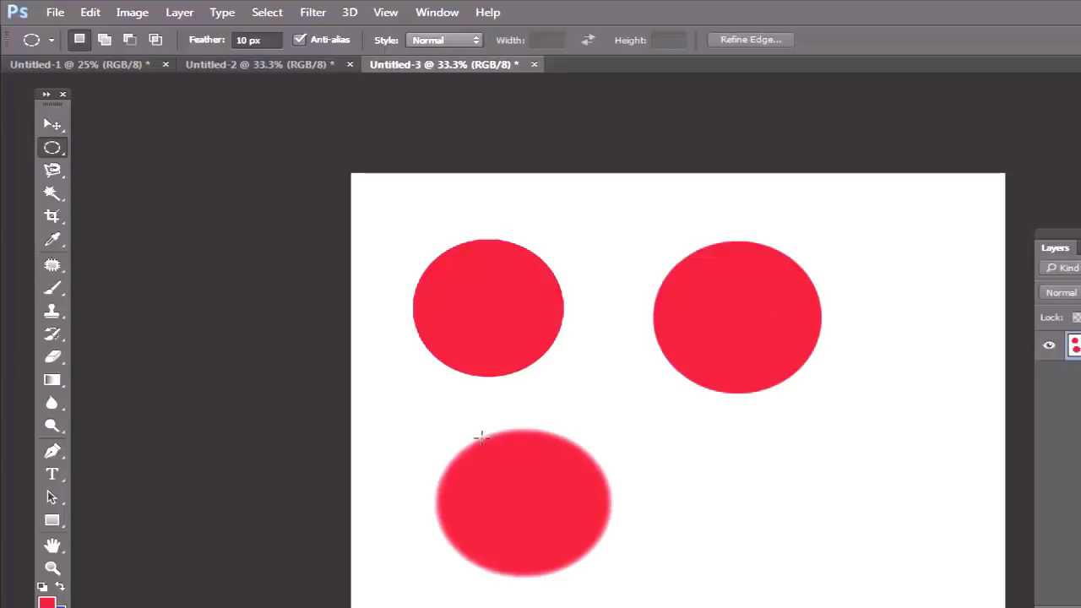
Step: Set Feather to 50 px and fill a blurred red ellipse at the lower right
click(245, 40)
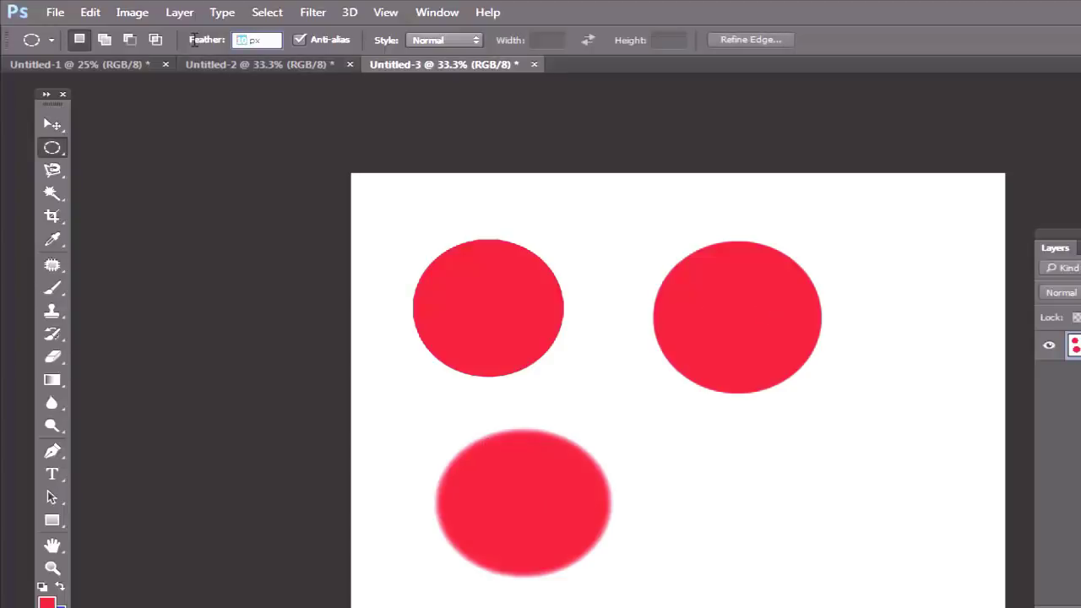
text(50)
drag(713, 461, 887, 591)
key(alt+BackSpace)
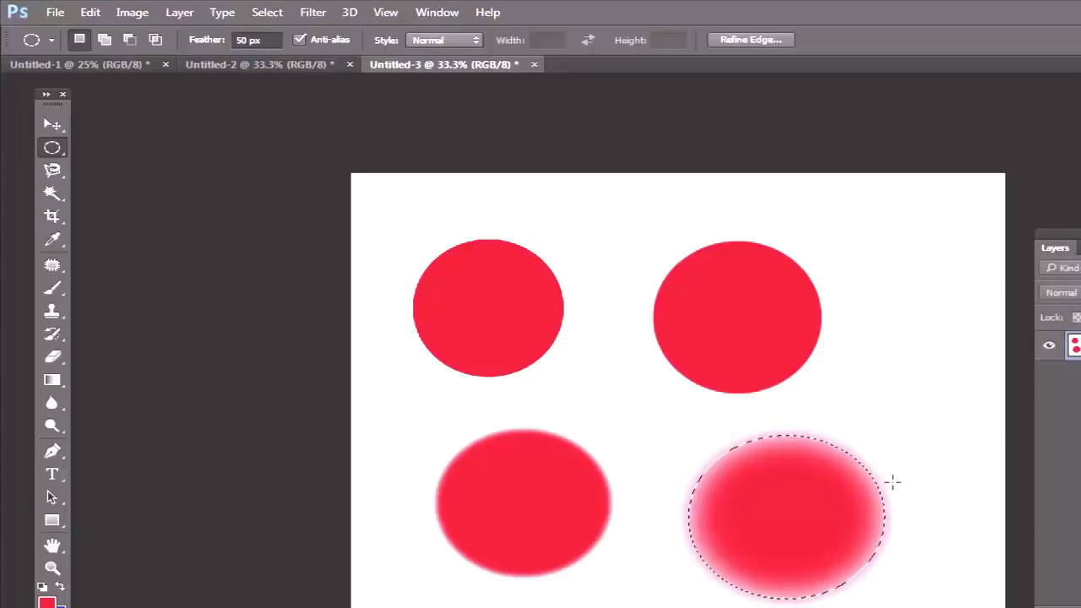
key(ctrl+d)
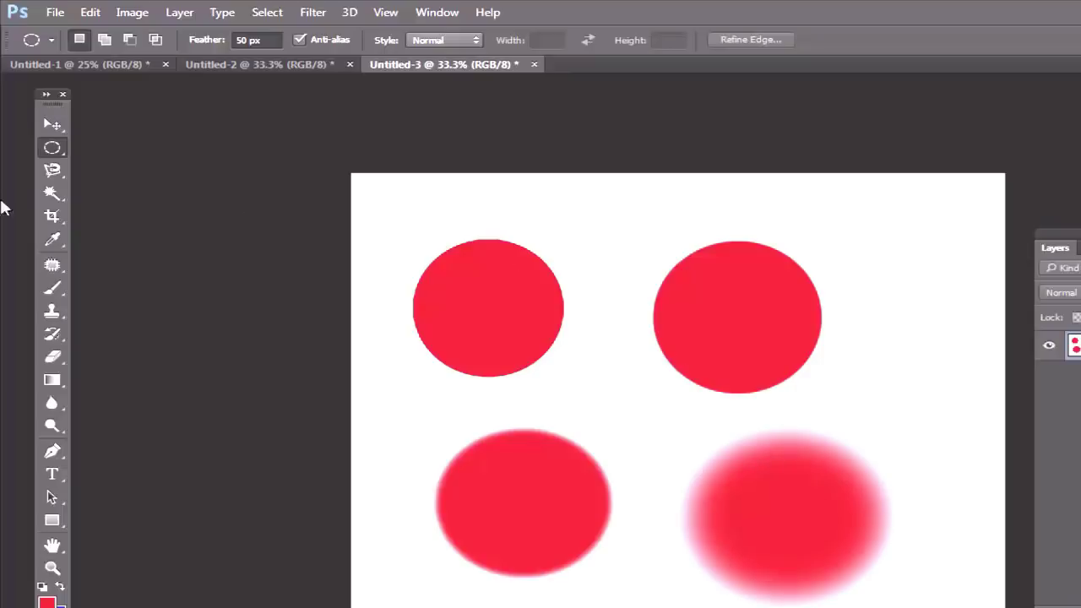
Step: With the Rectangular Marquee at 20 px feather, fill a blue rectangle over the top-right circle
right_click(52, 149)
click(141, 148)
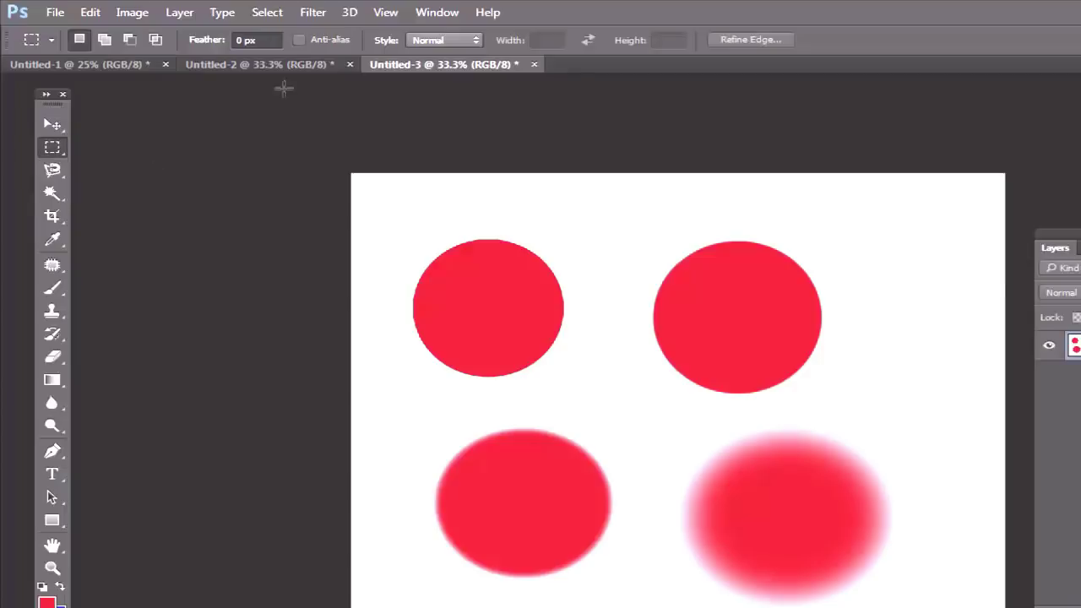
click(242, 42)
text(2)
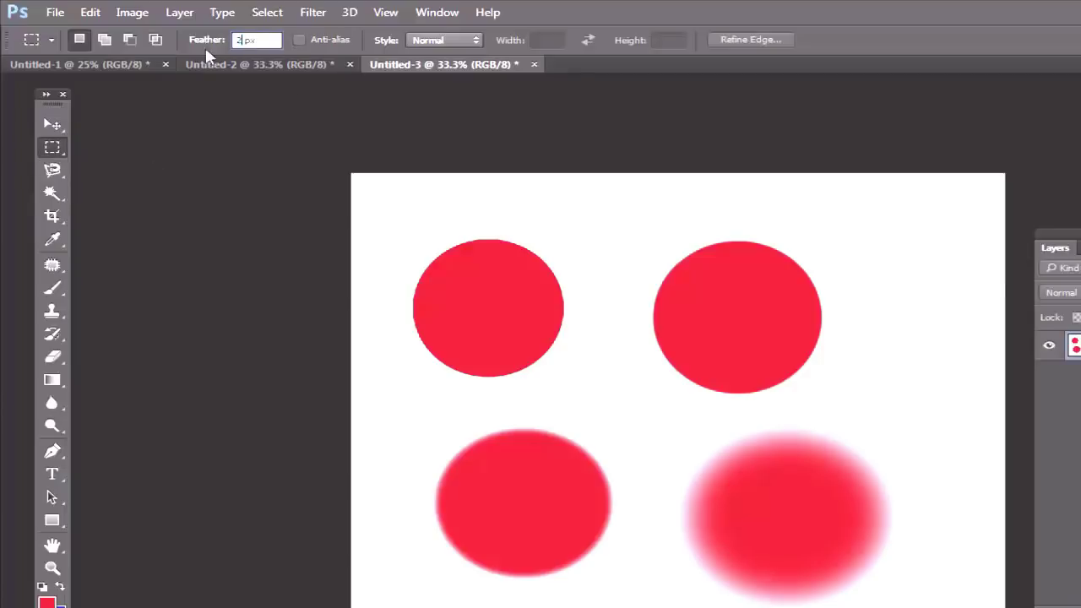
text(0)
drag(601, 209, 912, 367)
key(ctrl+BackSpace)
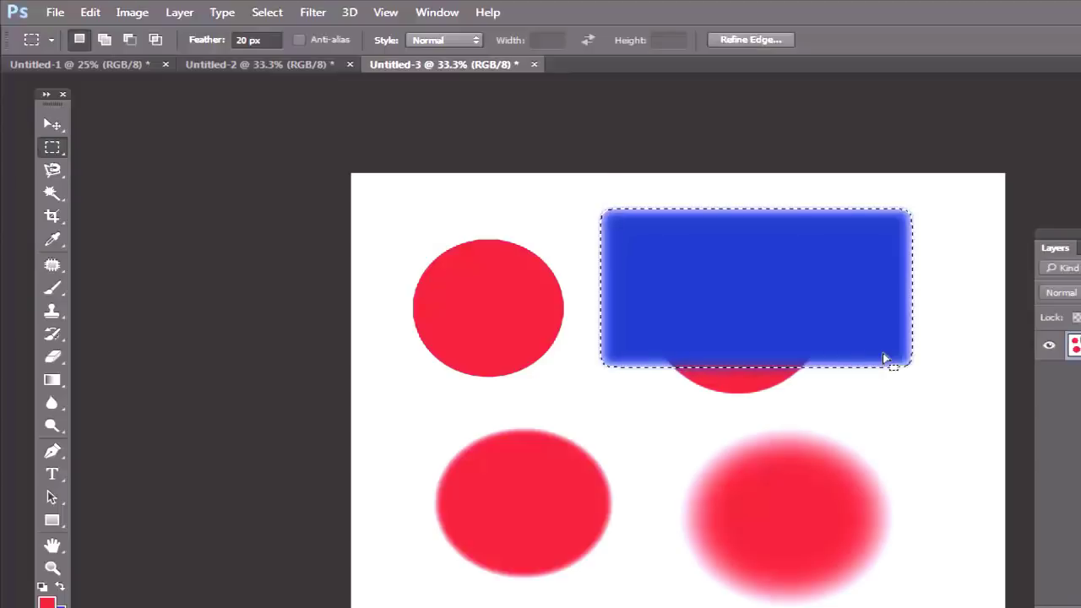
key(ctrl+d)
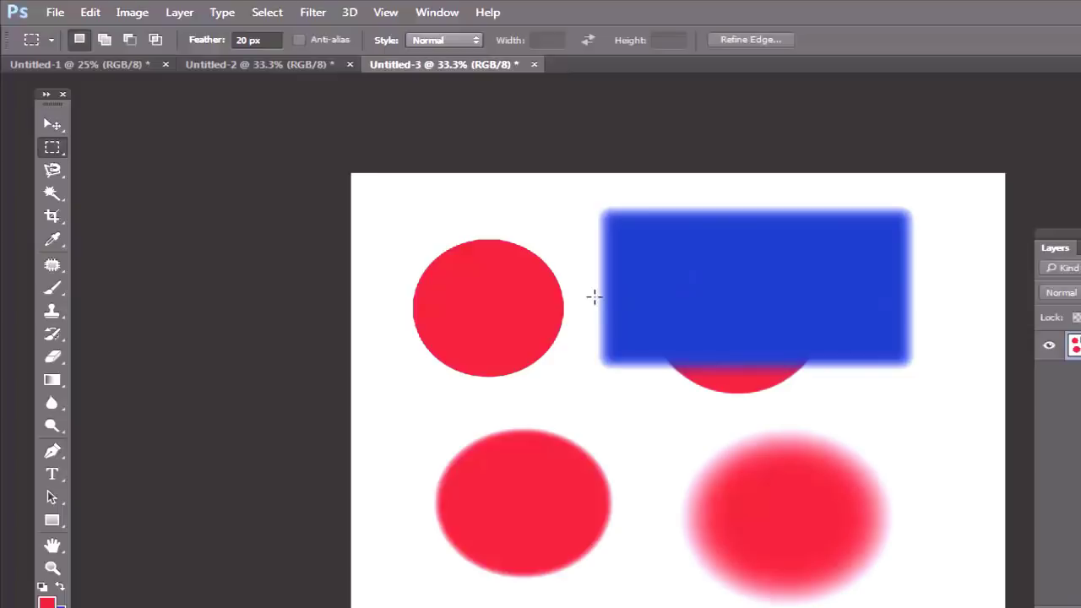
Step: Create a fourth blank document, Untitled-4
click(55, 12)
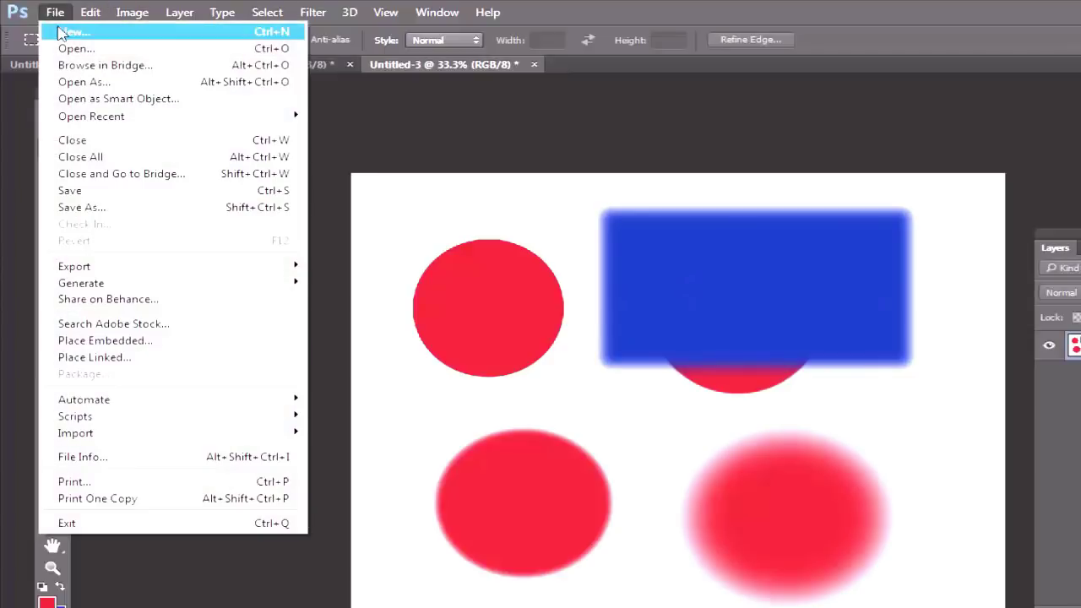
click(53, 29)
click(692, 180)
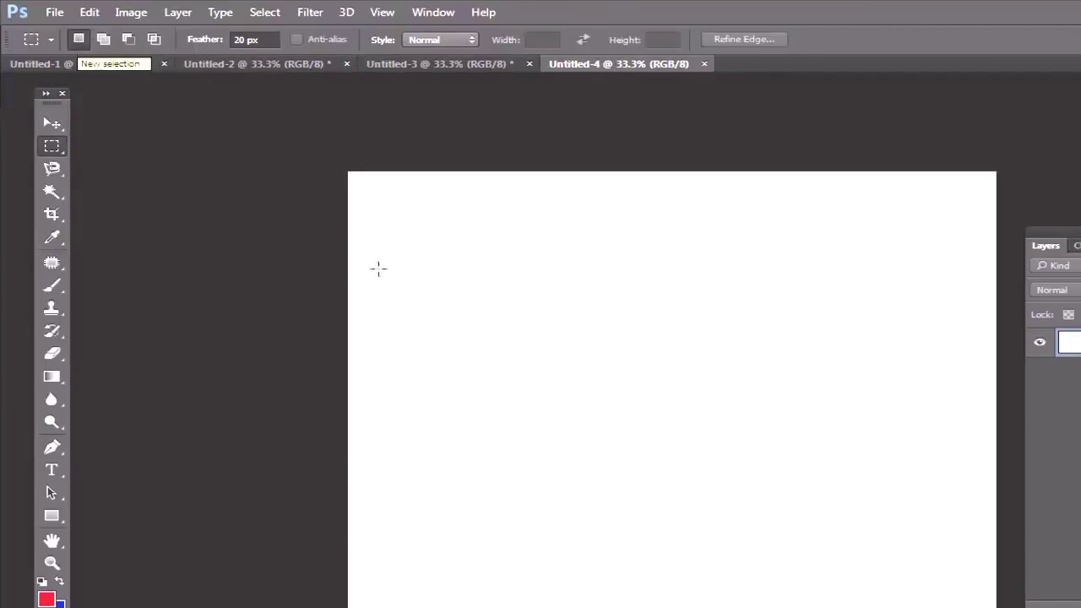
Step: Draw and nudge a feathered rectangular selection, reset colours to black and white, then deselect
drag(401, 234, 571, 390)
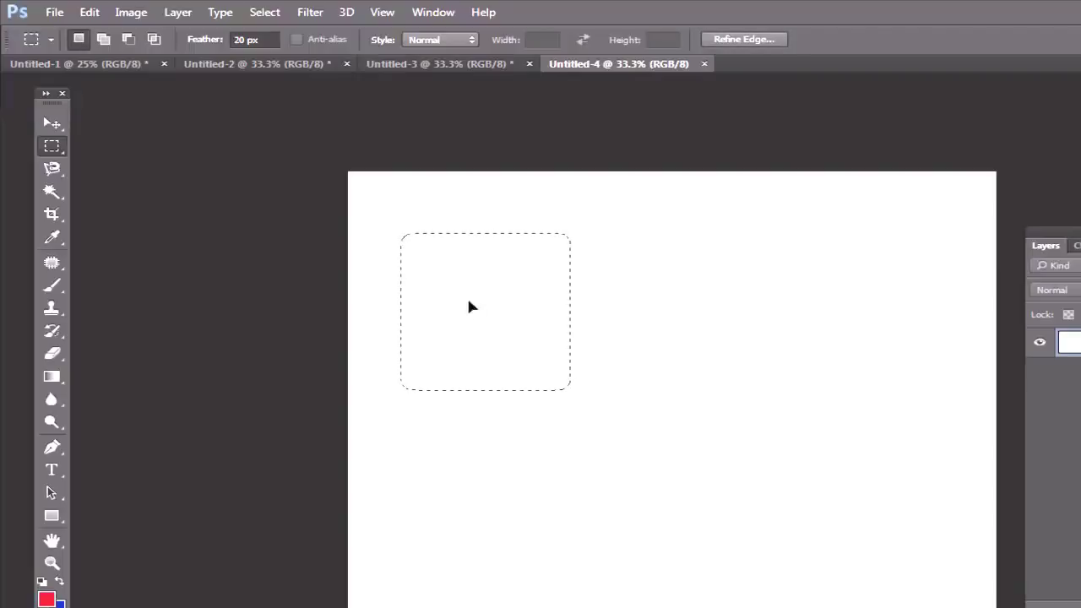
drag(471, 307, 471, 295)
key(d)
click(52, 124)
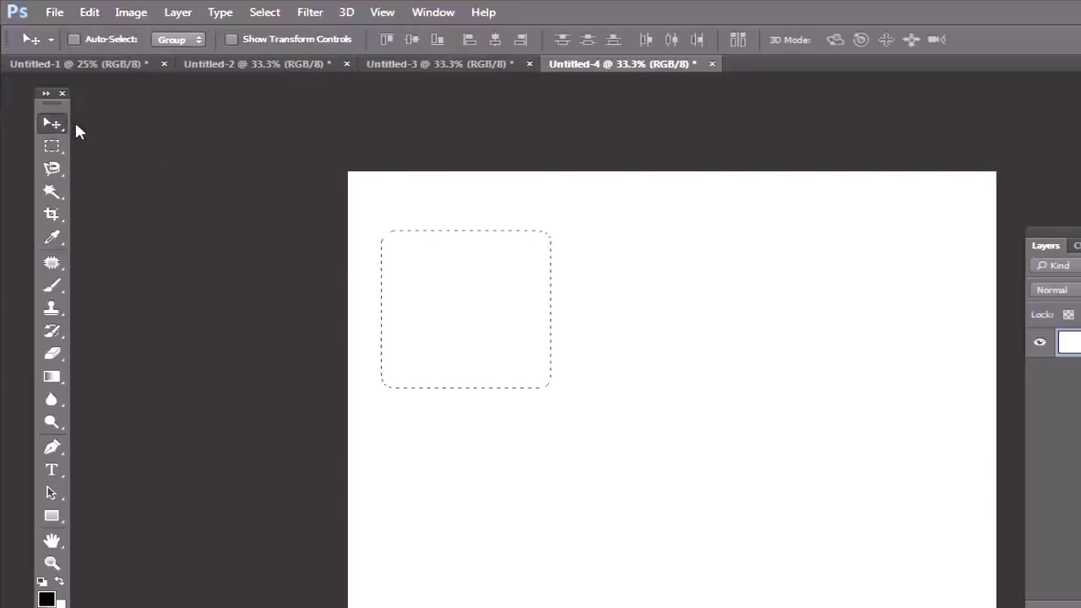
key(ctrl+d)
click(51, 146)
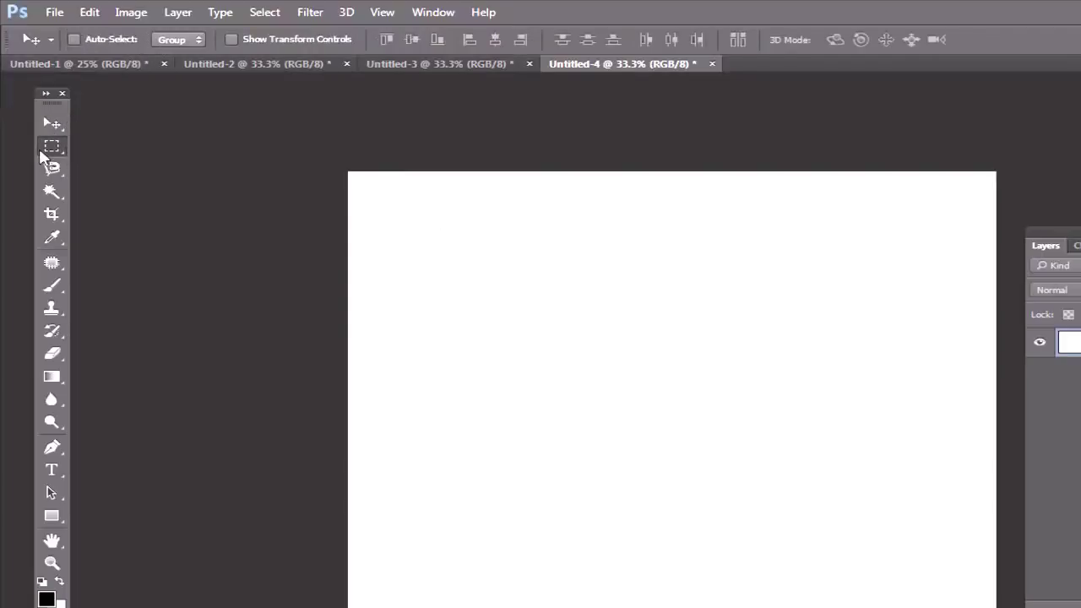
Step: Set Feather to 0 px, drag five rectangles that each replace the last, then deselect
click(245, 40)
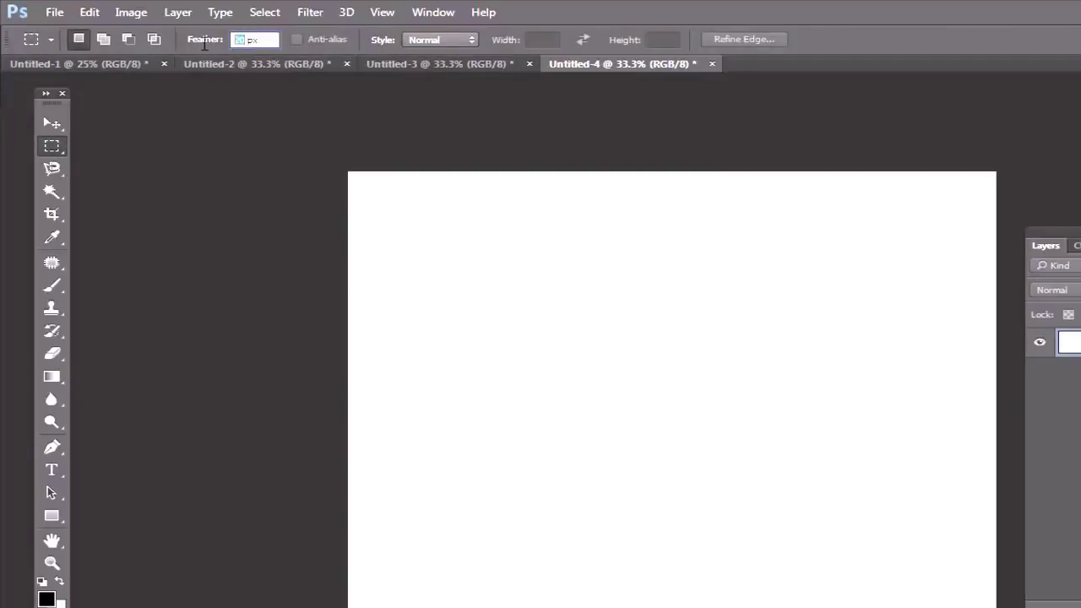
text(0)
drag(383, 224, 560, 370)
drag(691, 251, 871, 393)
drag(414, 386, 628, 561)
drag(639, 231, 817, 392)
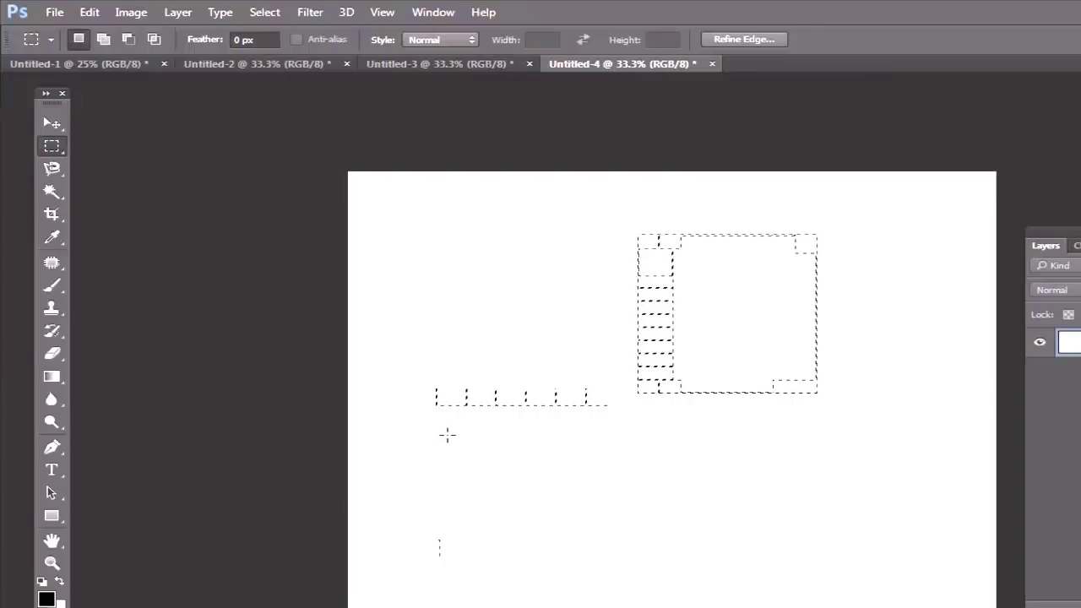
drag(602, 301, 794, 449)
key(ctrl+minus)
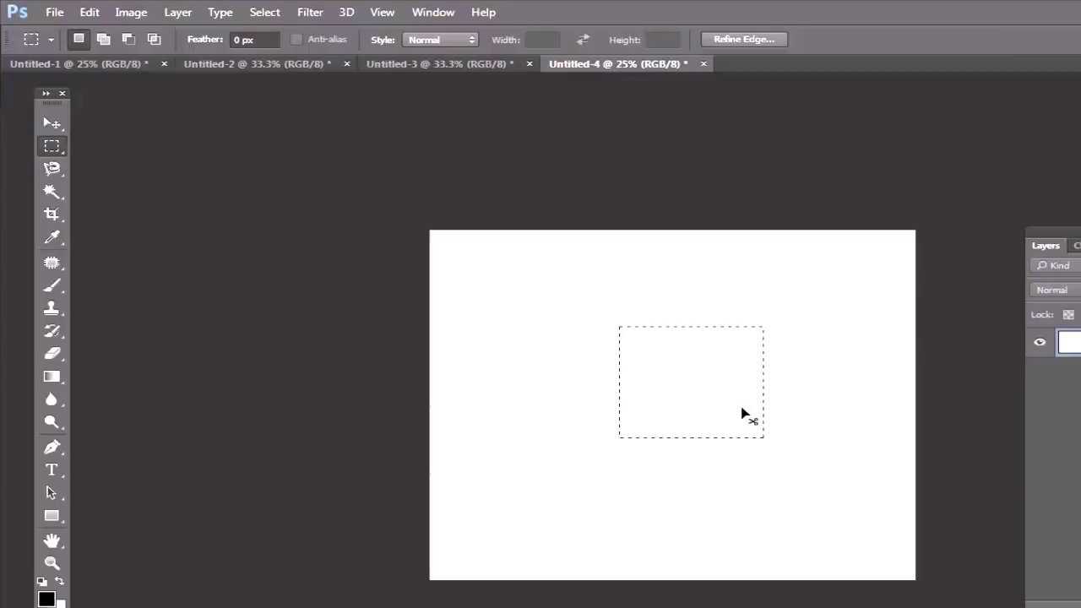
key(ctrl+plus)
key(ctrl+d)
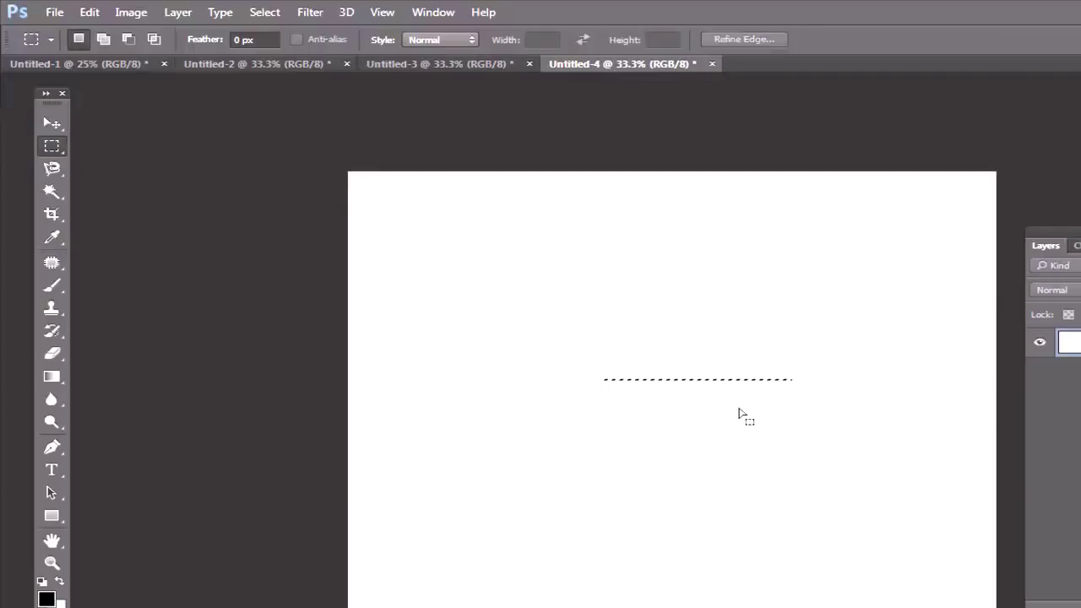
Step: In Add to Selection mode, combine six overlapping rectangles into one selection
click(103, 40)
drag(385, 229, 544, 394)
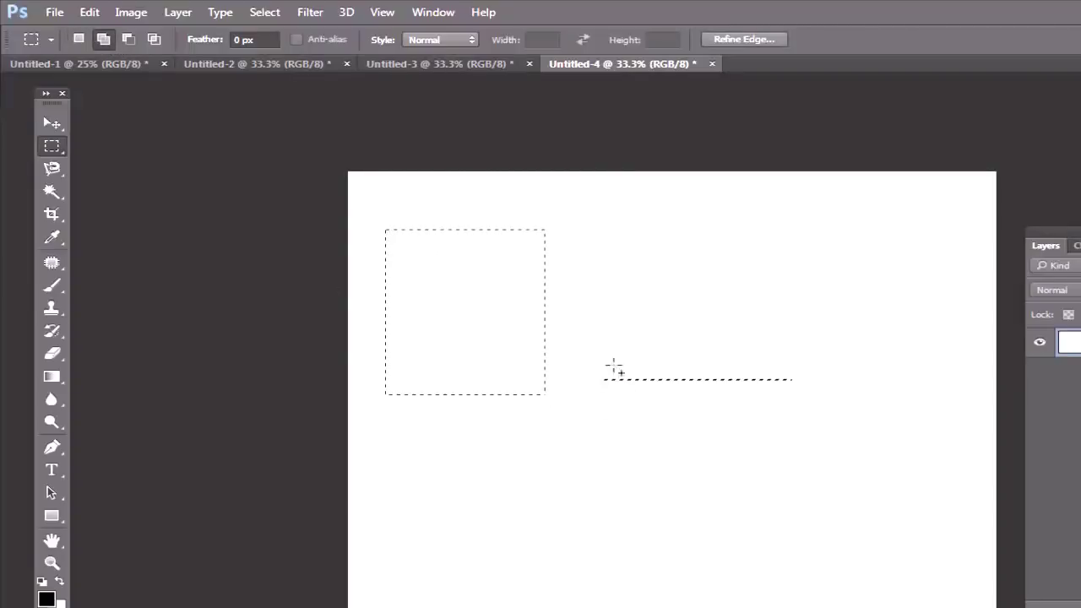
drag(490, 196, 671, 323)
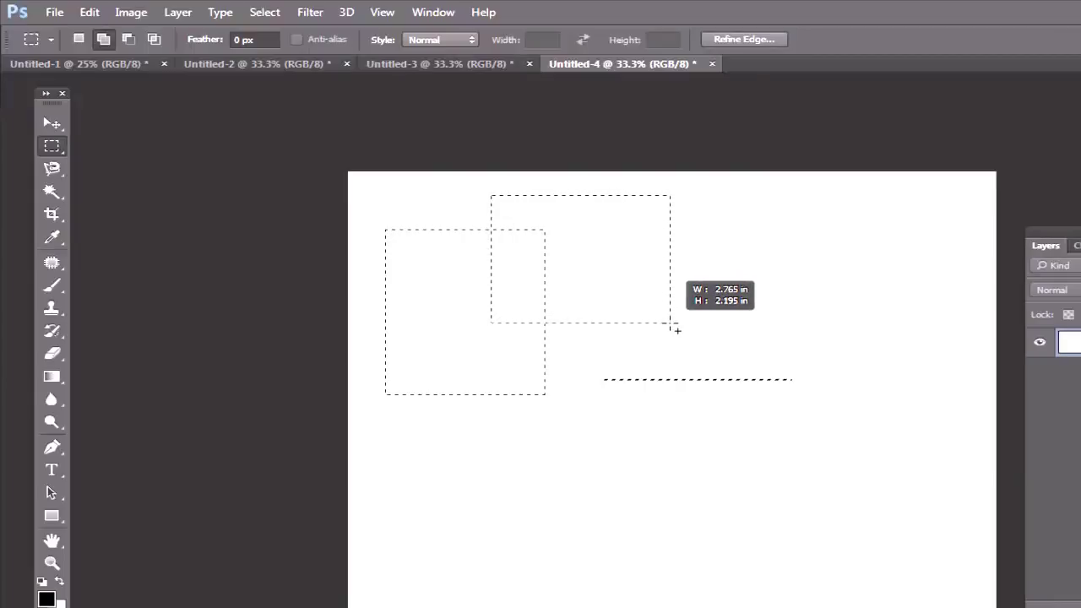
drag(673, 328, 671, 324)
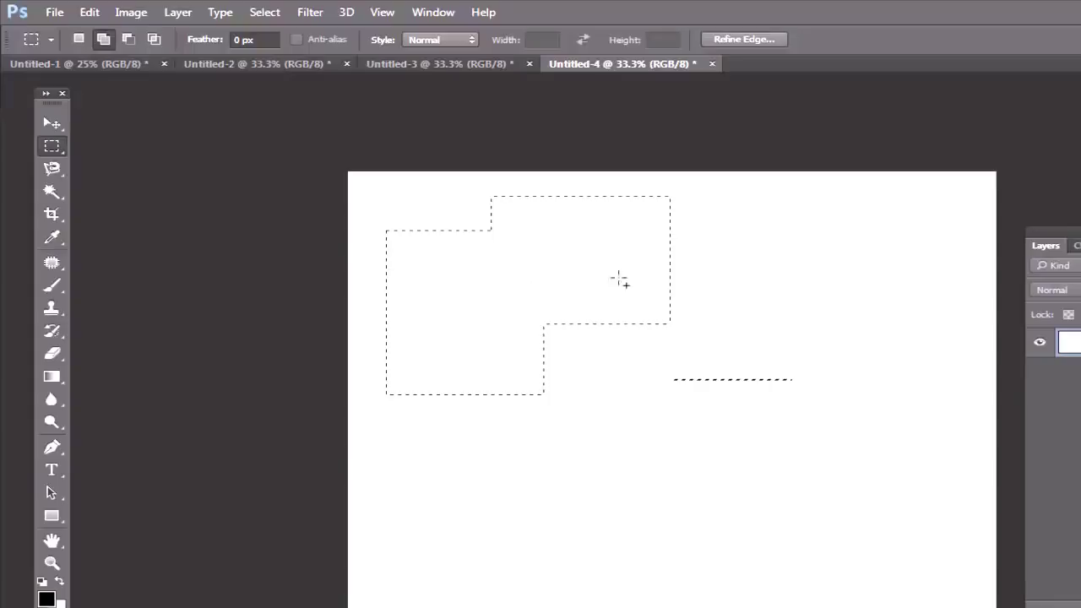
drag(615, 258, 825, 435)
drag(419, 485, 593, 605)
drag(462, 307, 742, 534)
drag(705, 390, 833, 579)
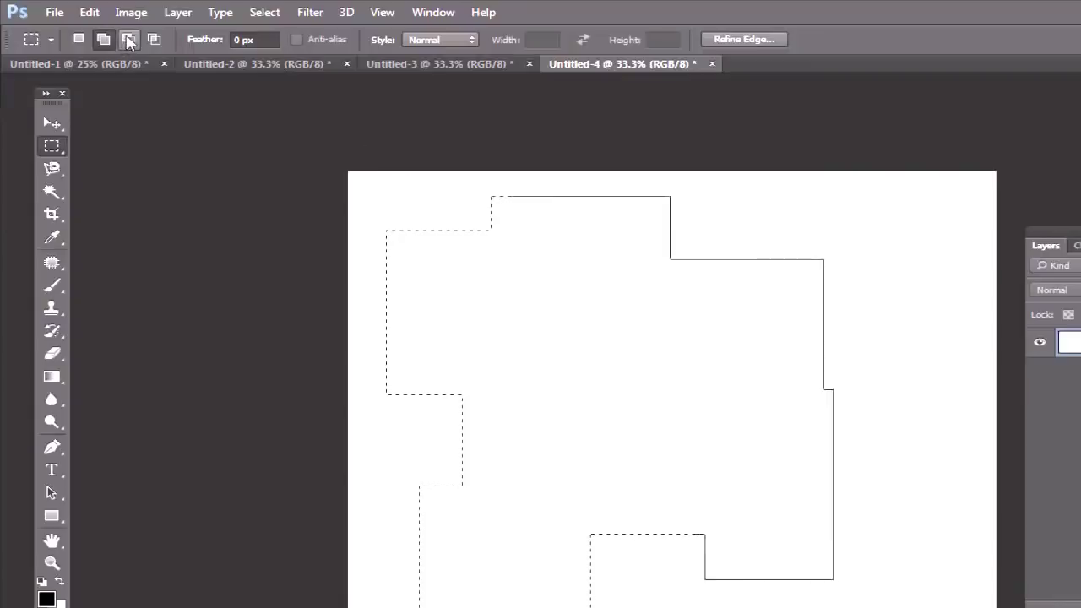
Step: In Subtract from Selection mode, cut two rectangles out of the combined selection
click(130, 40)
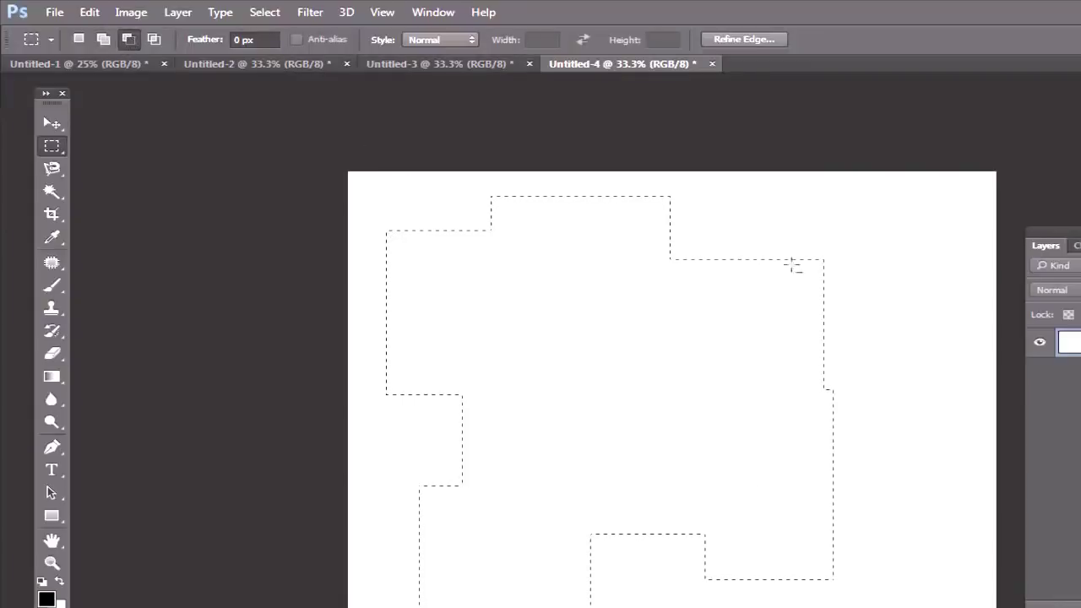
drag(715, 195, 910, 360)
drag(575, 368, 932, 511)
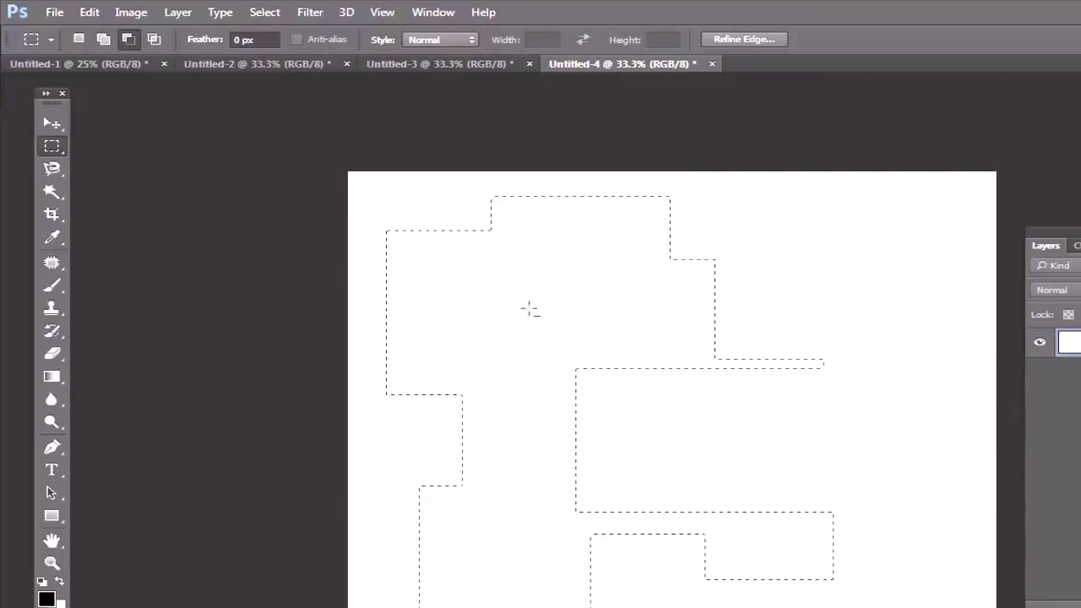
Step: In Intersect with Selection mode, keep only the overlap at the lower left
click(155, 40)
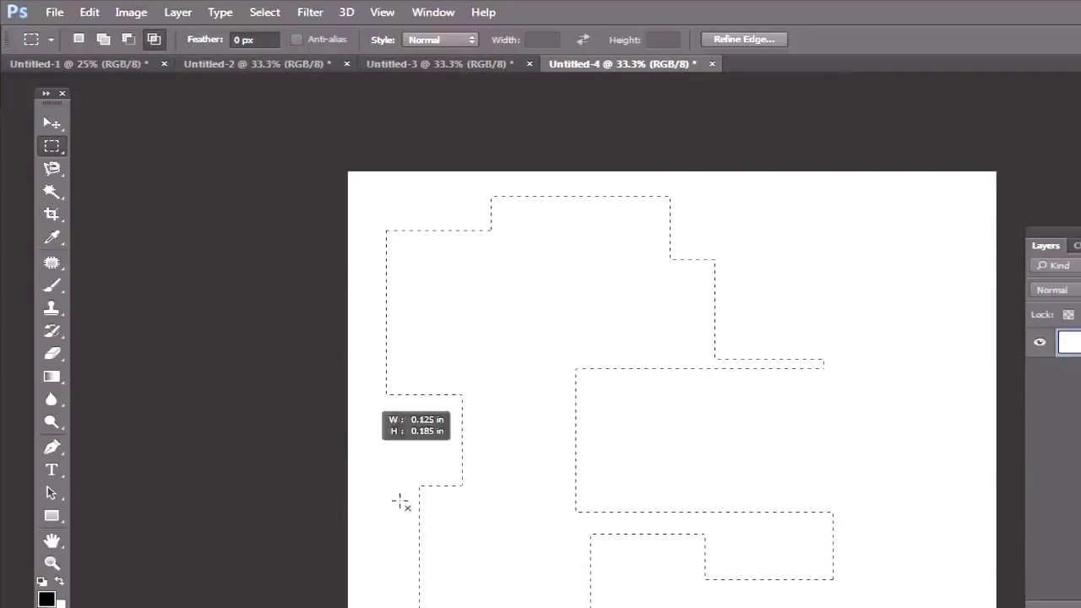
mouse_move(402, 503)
mouse_down()
mouse_move(560, 582)
mouse_move(551, 583)
mouse_up()
drag(558, 582, 557, 581)
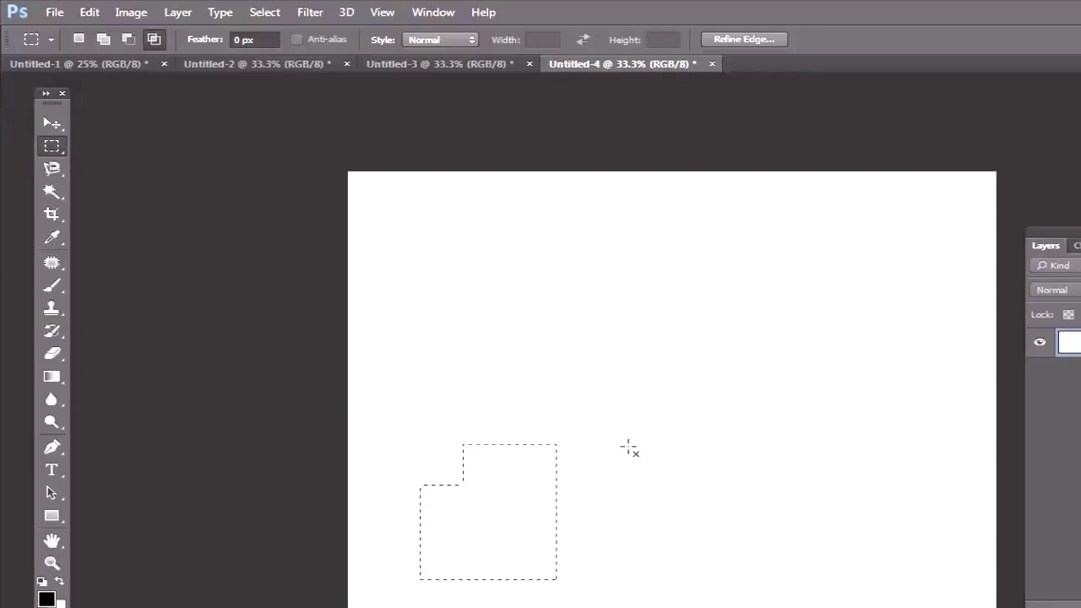
Step: Add three overlapping rectangles to build a staircase-shaped selection
click(106, 40)
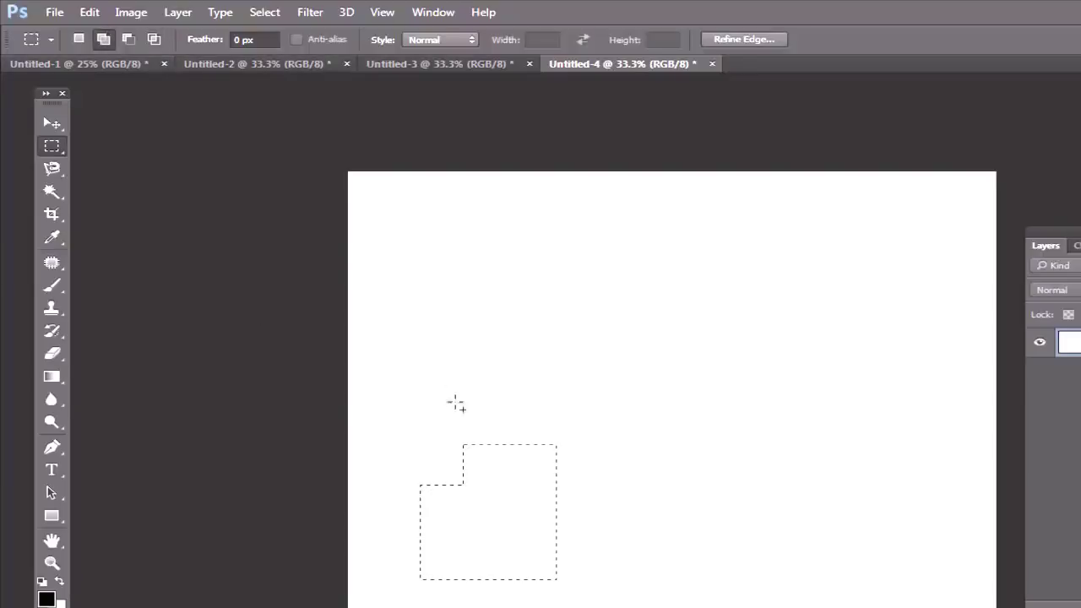
drag(454, 377, 593, 509)
drag(543, 319, 678, 436)
drag(621, 276, 777, 374)
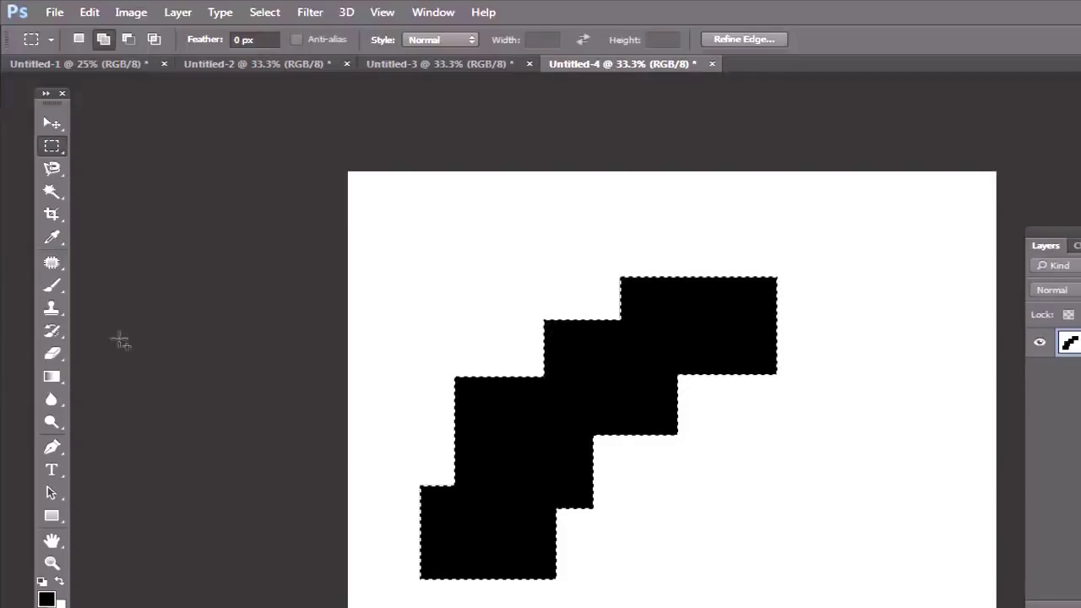
Step: Pick a red background colour, fill the staircase with it, then step back through history
click(60, 603)
click(1002, 448)
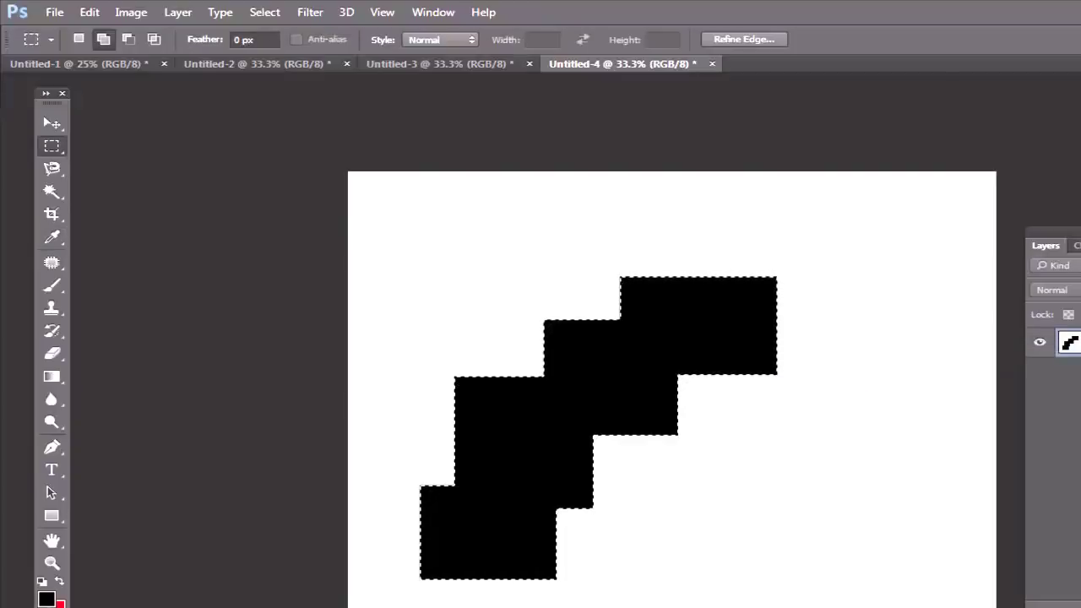
key(ctrl+BackSpace)
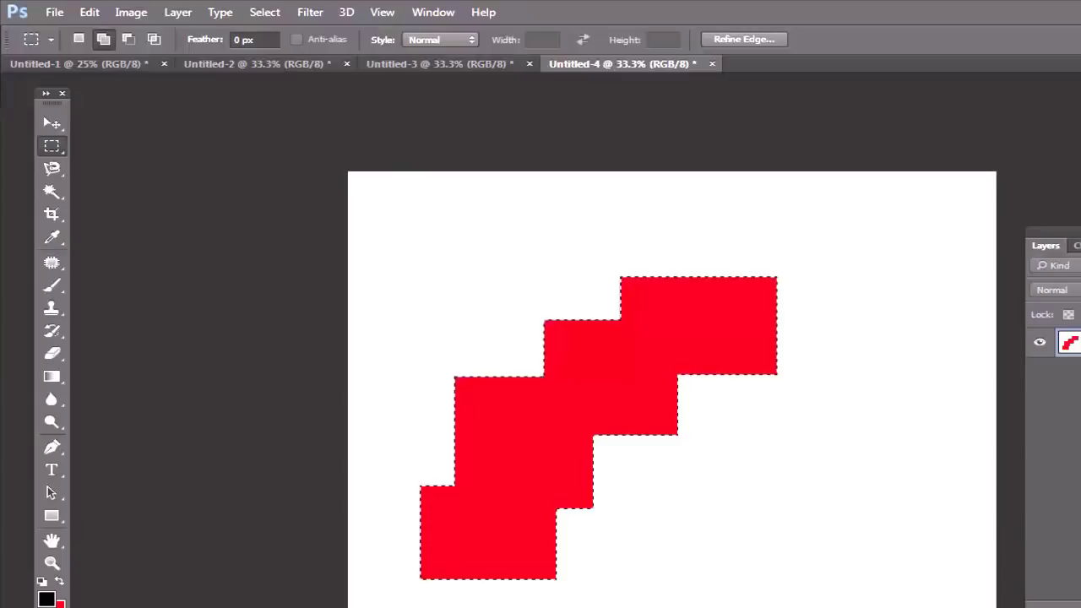
key(alt+BackSpace)
key(ctrl+alt+z)
key(ctrl+alt+z)
key(ctrl+alt+z)
key(ctrl+alt+z)
key(ctrl+alt+z)
key(ctrl+alt+z)
key(ctrl+alt+z)
key(ctrl+alt+z)
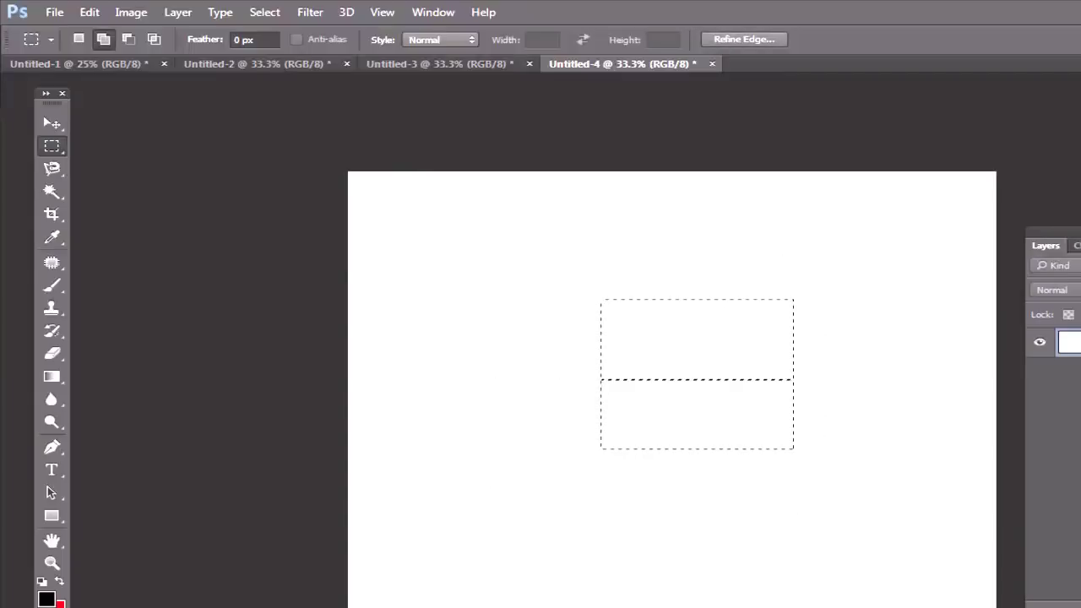
Step: Redo the stepped multi-rectangle selection and show the Normal, Fixed Ratio and Fixed Size styles
key(ctrl+shift+z)
key(ctrl+shift+z)
key(ctrl+shift+z)
key(ctrl+shift+z)
key(ctrl+shift+z)
key(ctrl+shift+z)
key(ctrl+minus)
key(ctrl+minus)
key(ctrl+minus)
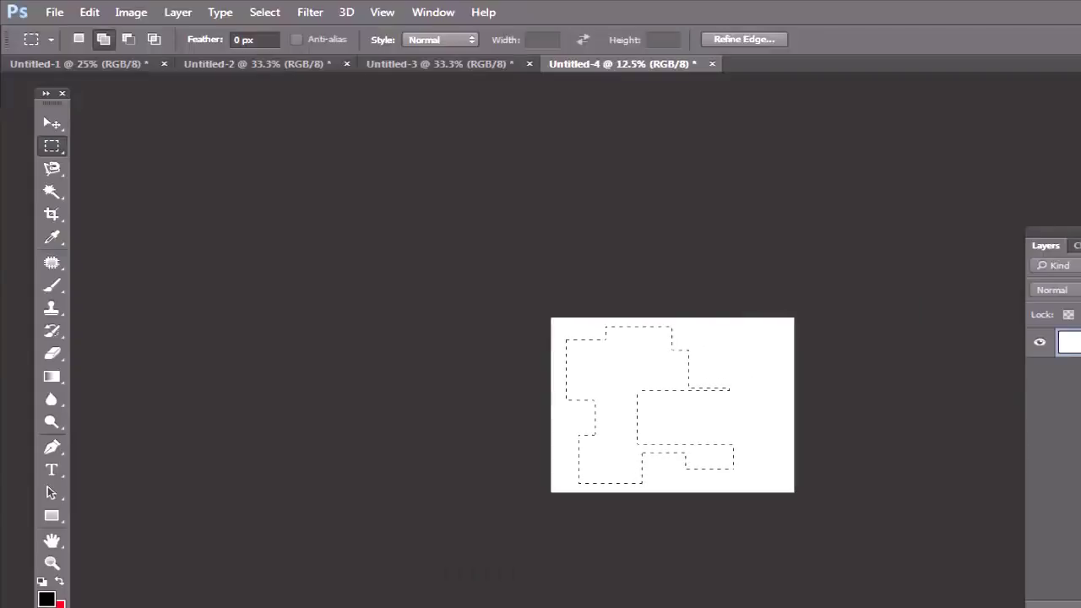
key(ctrl+plus)
key(ctrl+plus)
key(ctrl+plus)
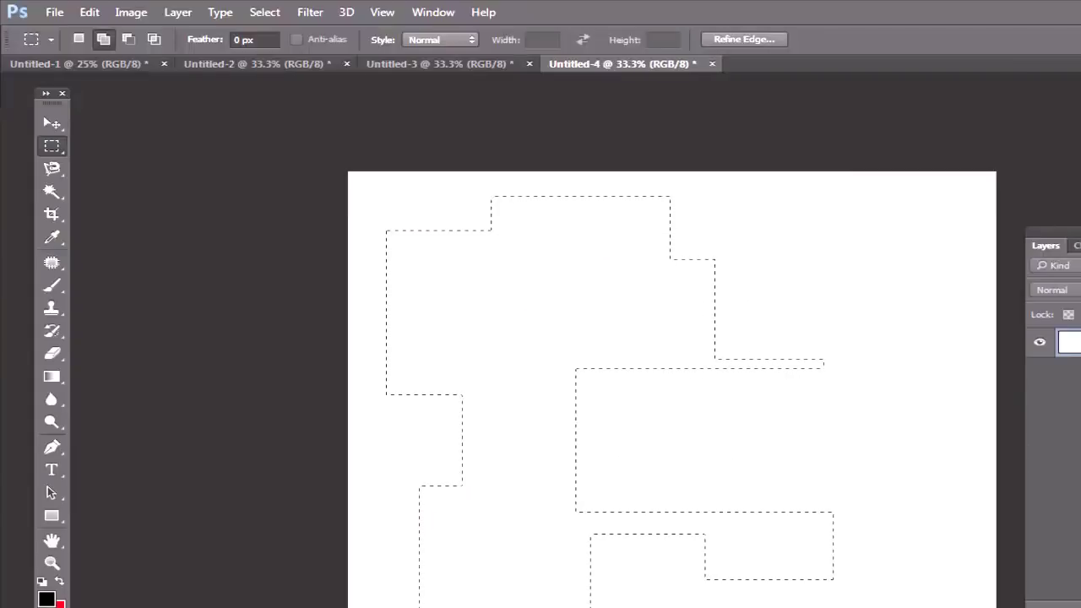
click(465, 41)
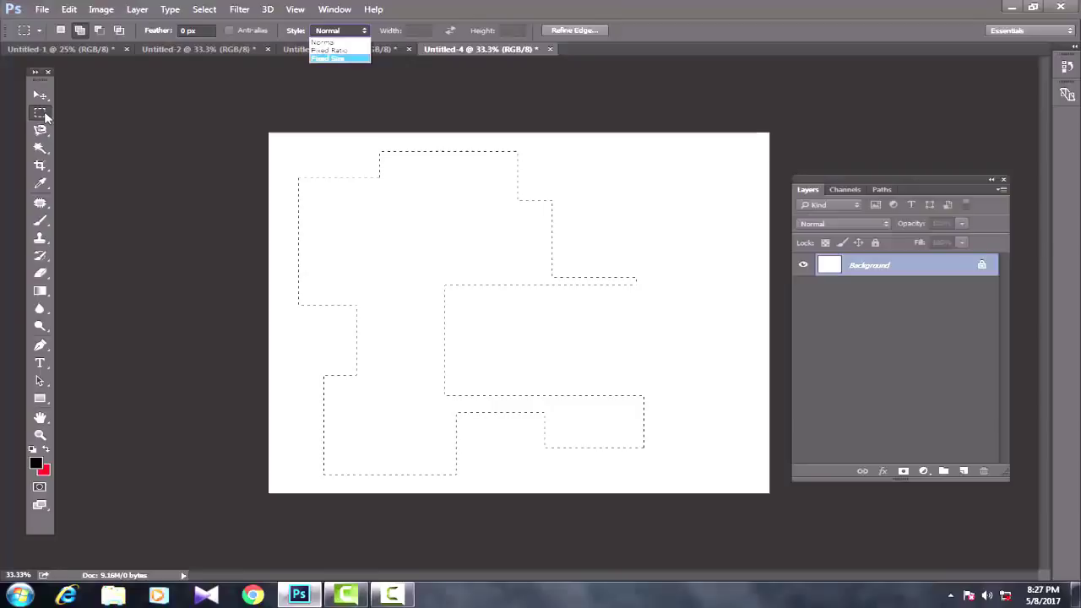
Step: Fill the stepped selection with black, then with the red background colour
key(v)
key(alt+BackSpace)
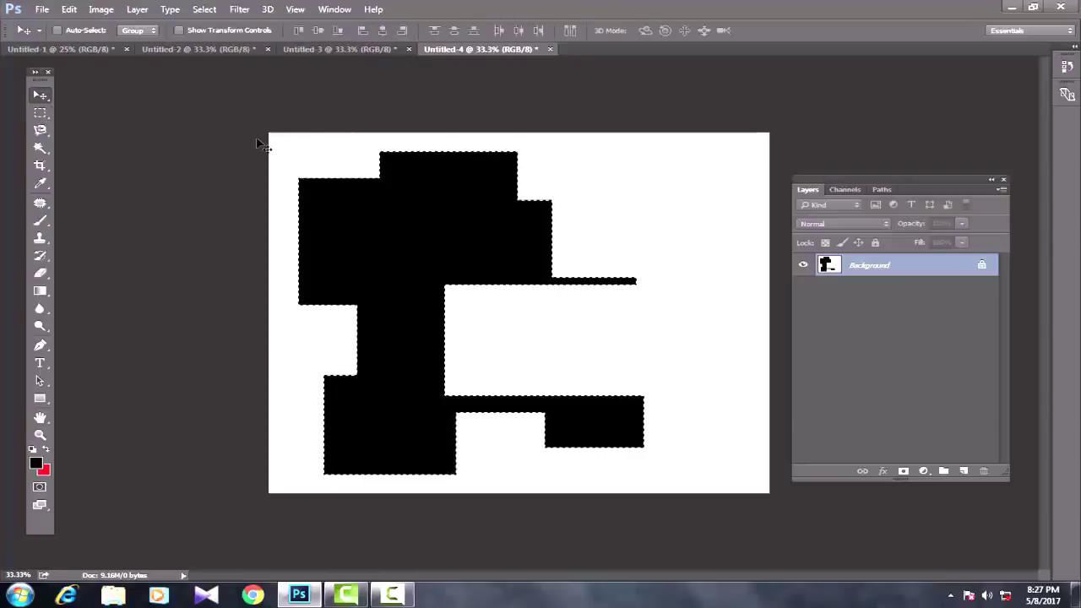
key(ctrl+BackSpace)
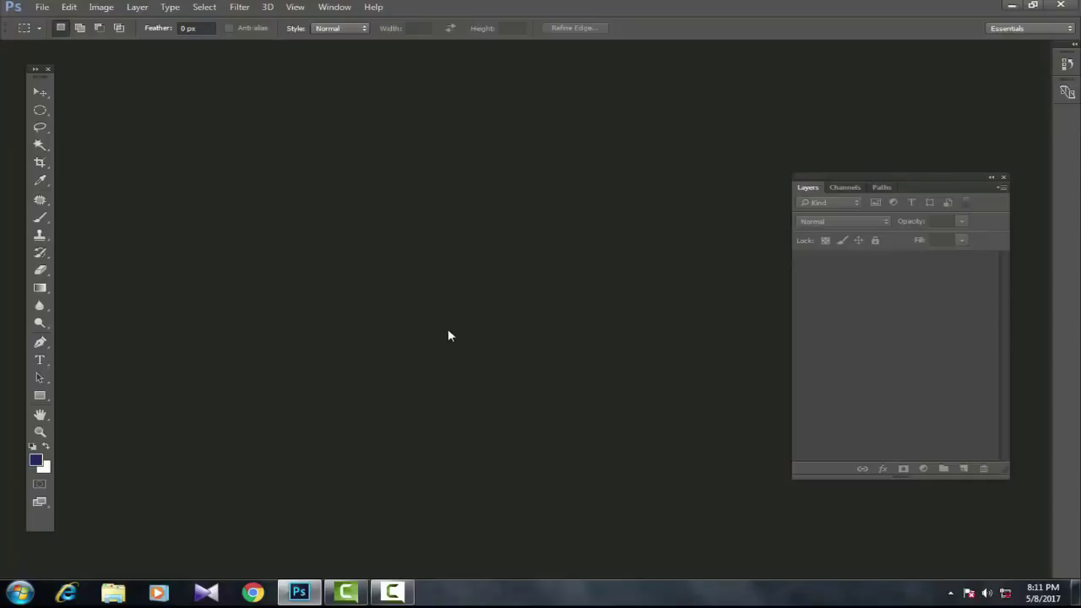
Step: Create a 10 × 8 inch, 200 ppi white document and dismiss the vRAM warning
click(41, 7)
click(51, 22)
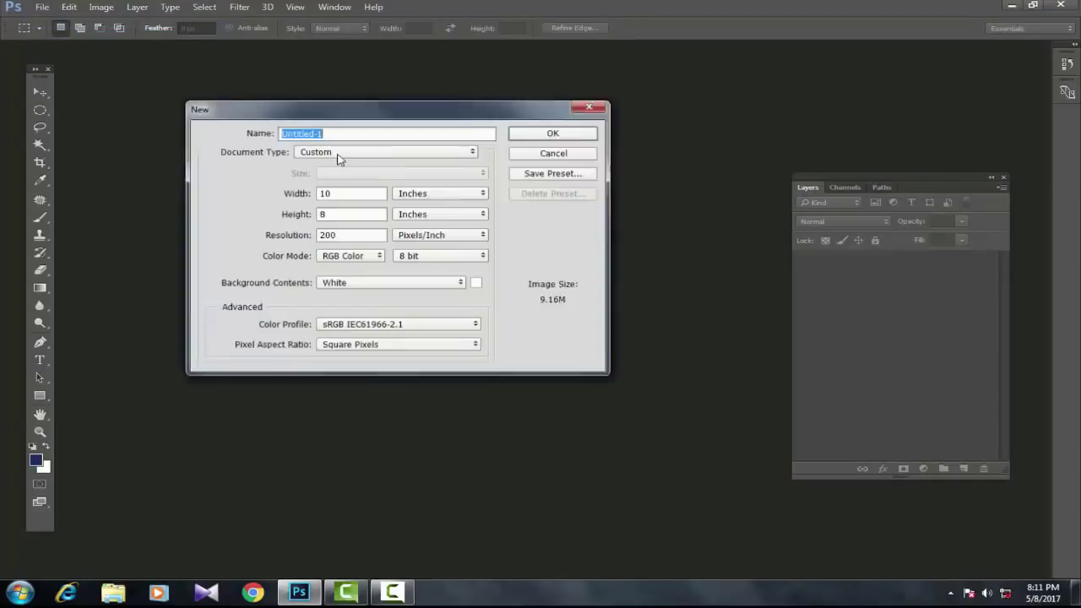
click(553, 135)
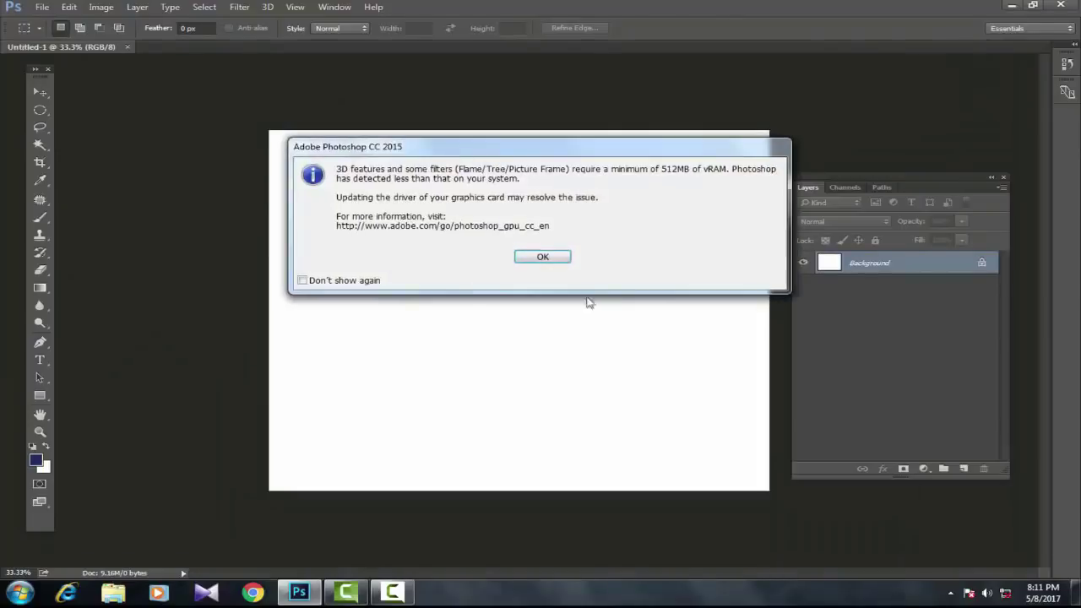
click(556, 257)
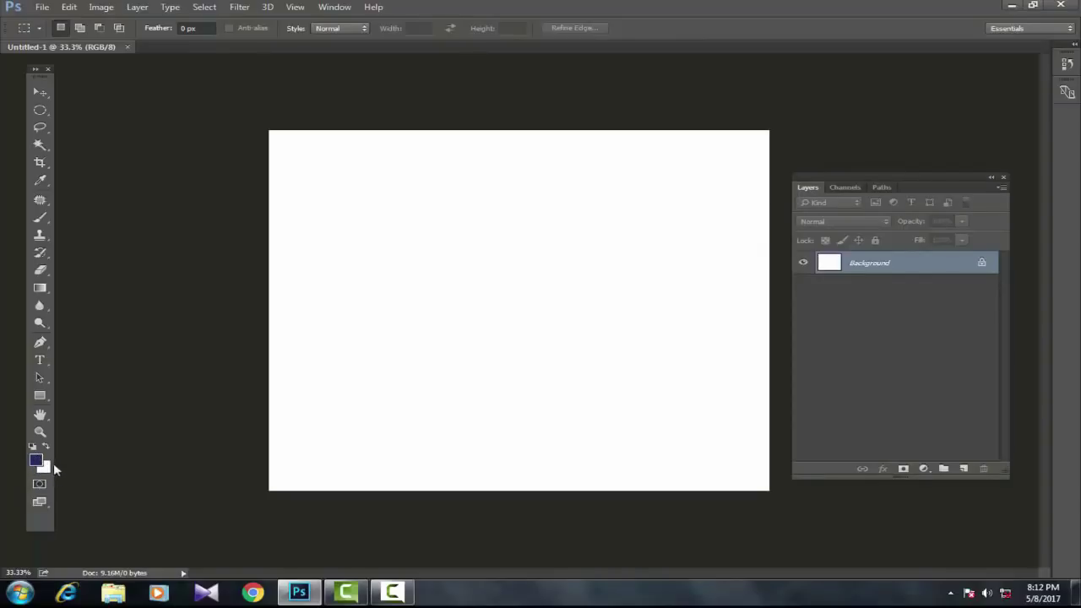
Step: Set the background colour to red, hex bc2121
click(44, 467)
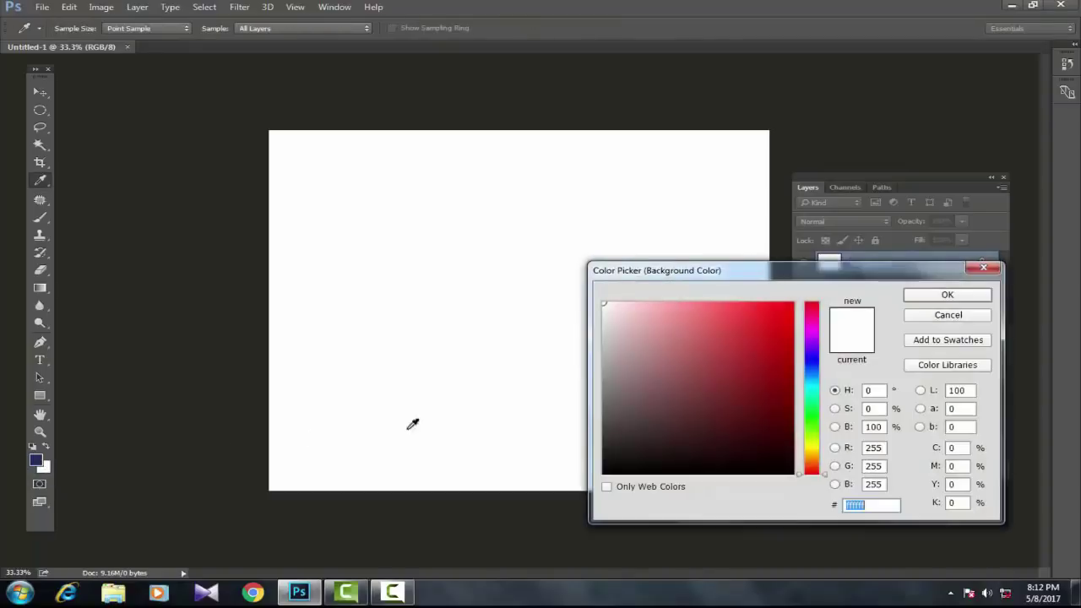
text(bc2121)
click(947, 296)
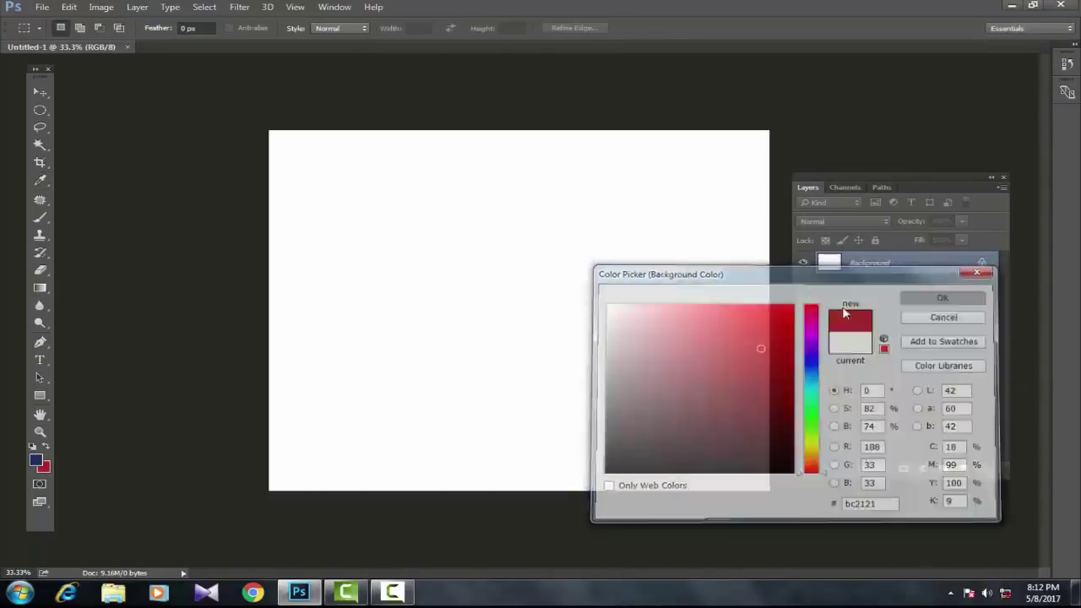
Step: Set the foreground colour to green, hex 097723
click(35, 463)
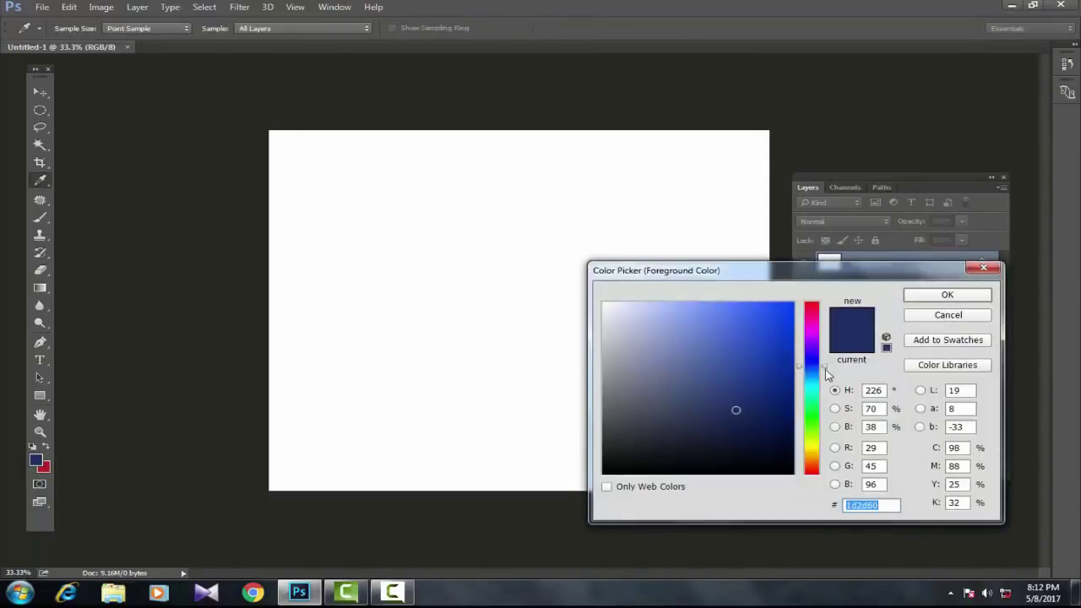
click(800, 412)
text(097723)
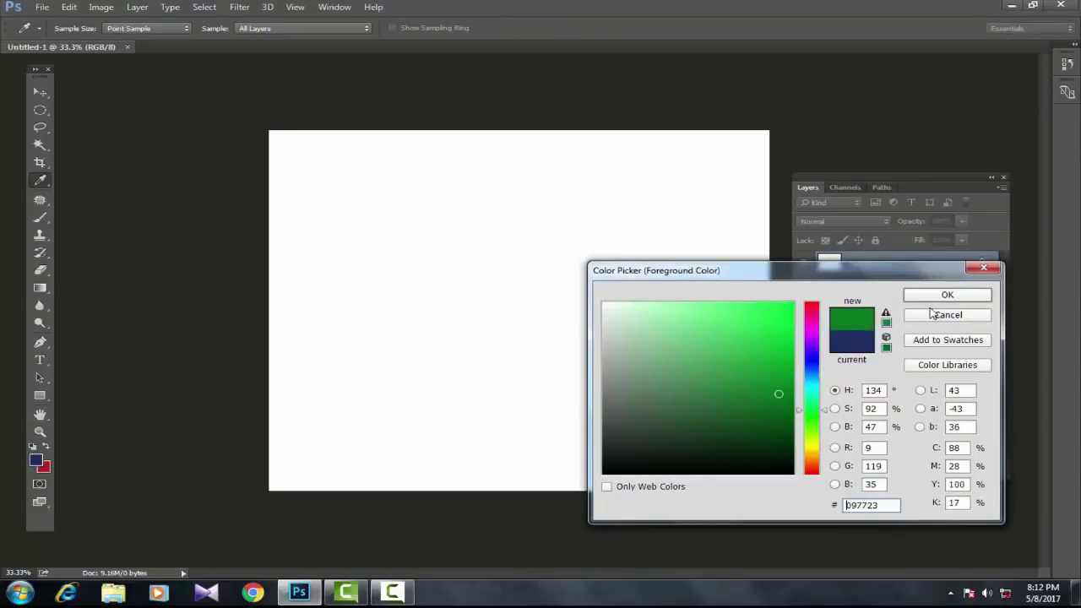
click(944, 295)
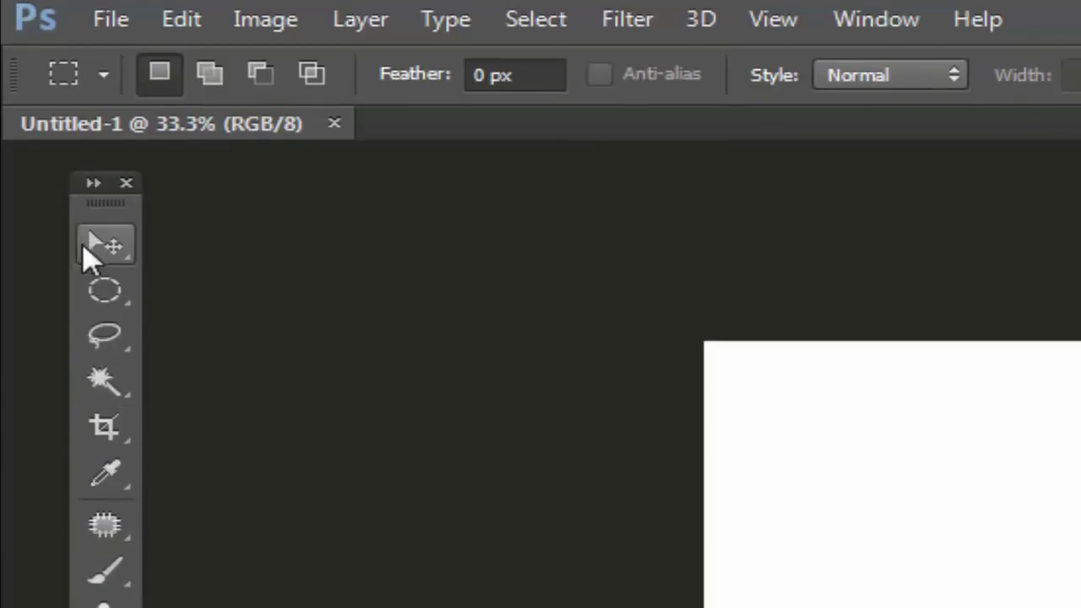
Step: Review the marquee tool's selection shapes in its flyout, then switch to the Move tool
click(104, 292)
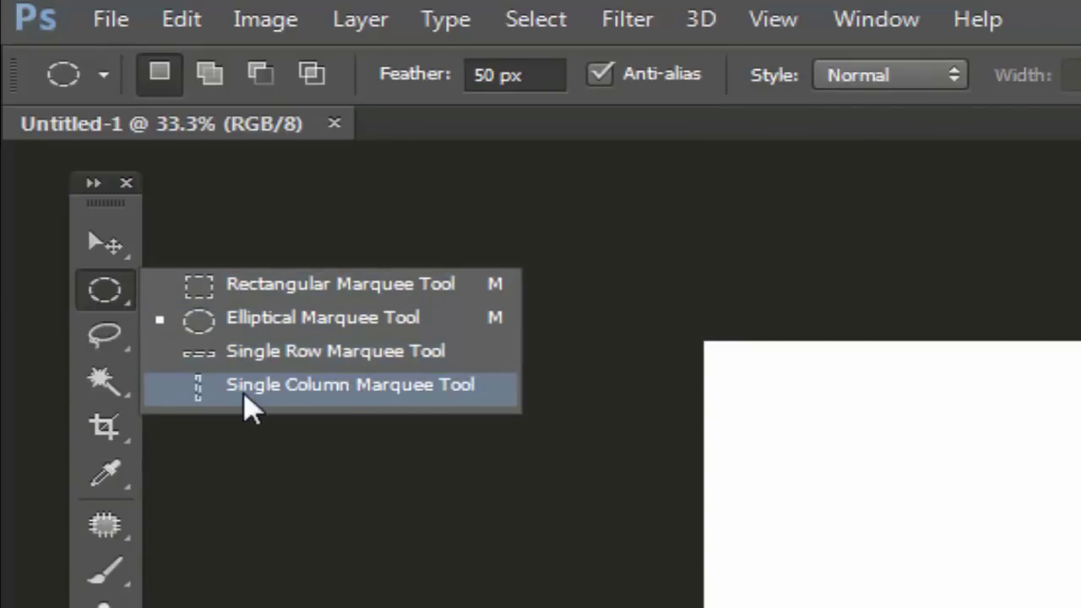
click(113, 306)
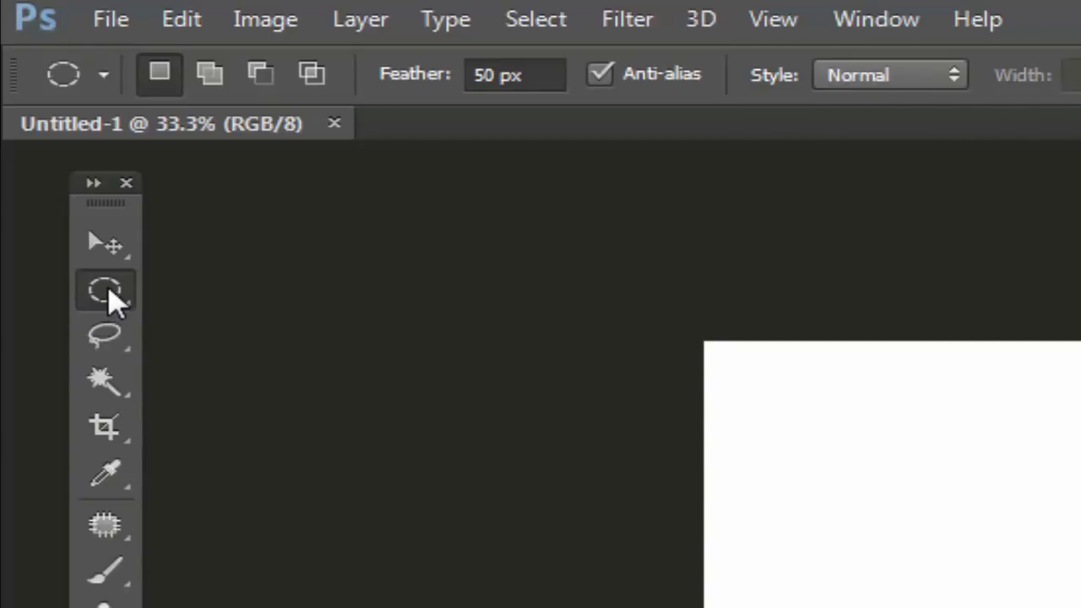
click(110, 293)
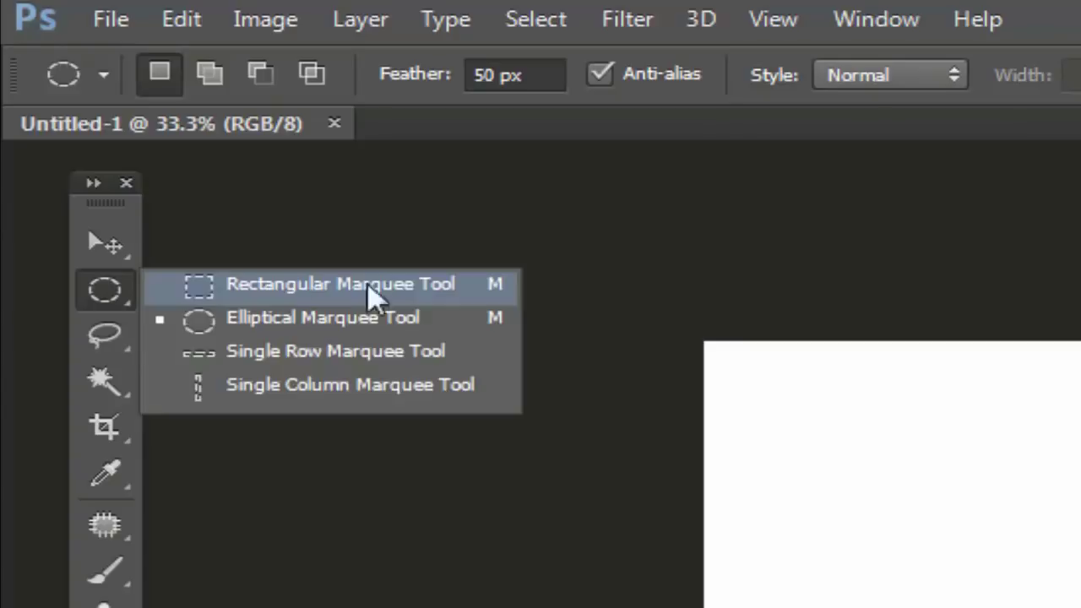
click(101, 249)
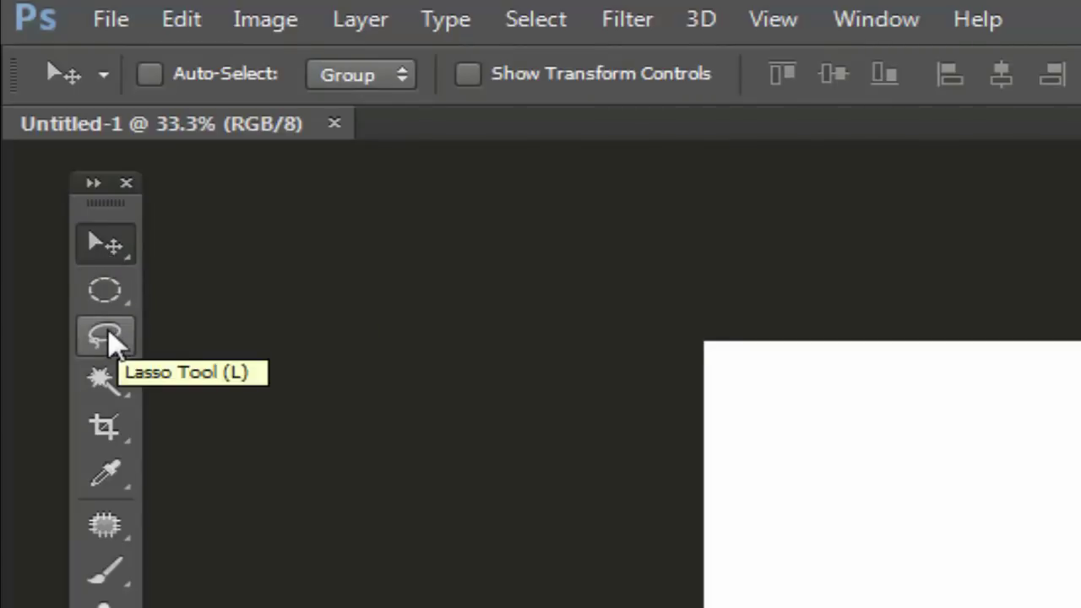
Step: Switch between the Lasso, Elliptical Marquee and Move tools and view the lasso variants
click(110, 340)
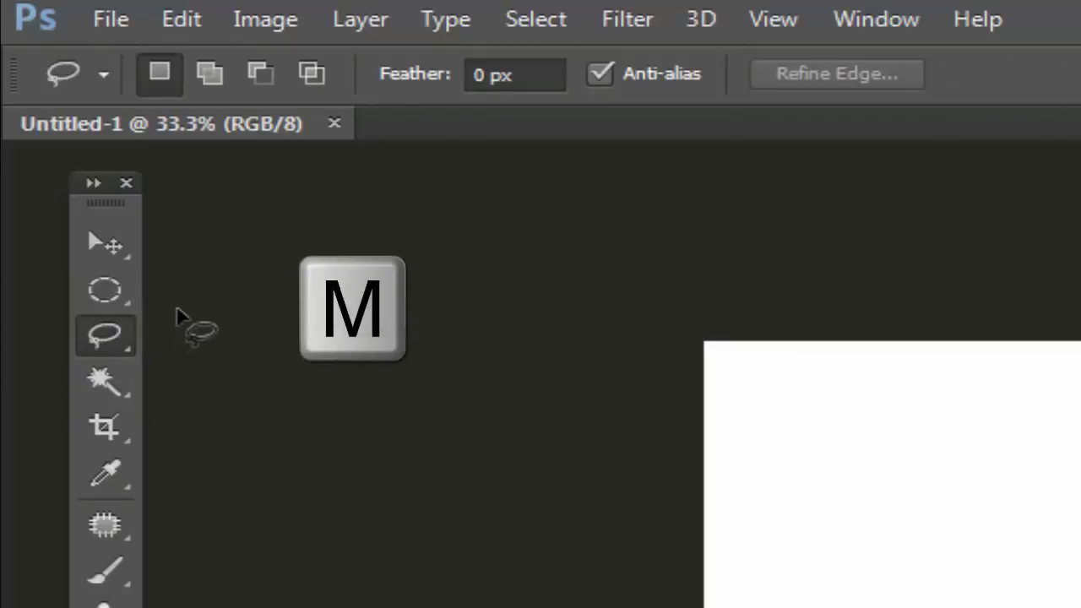
key(m)
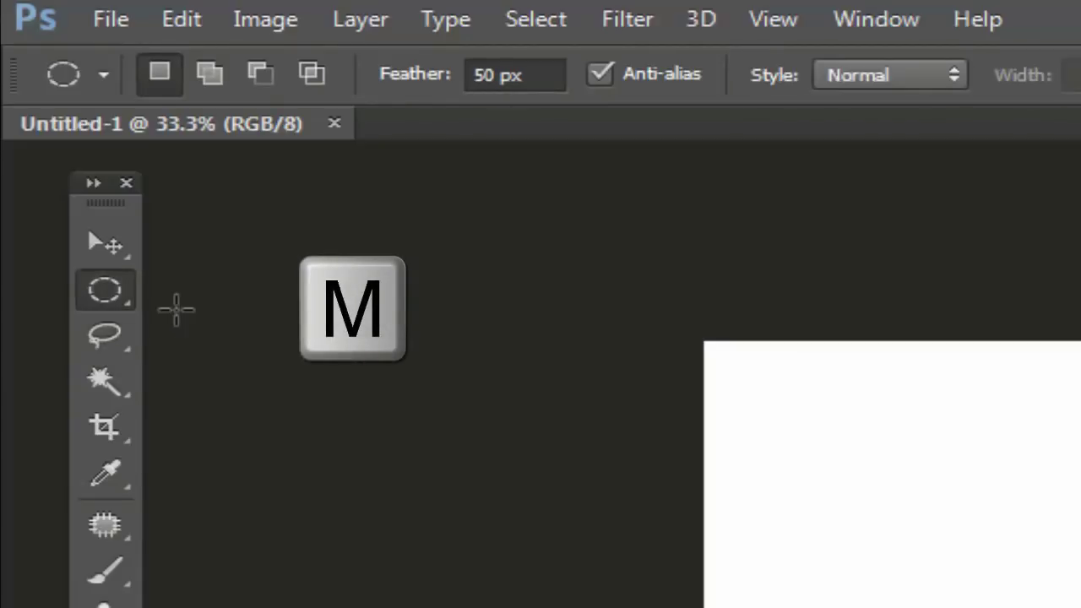
key(v)
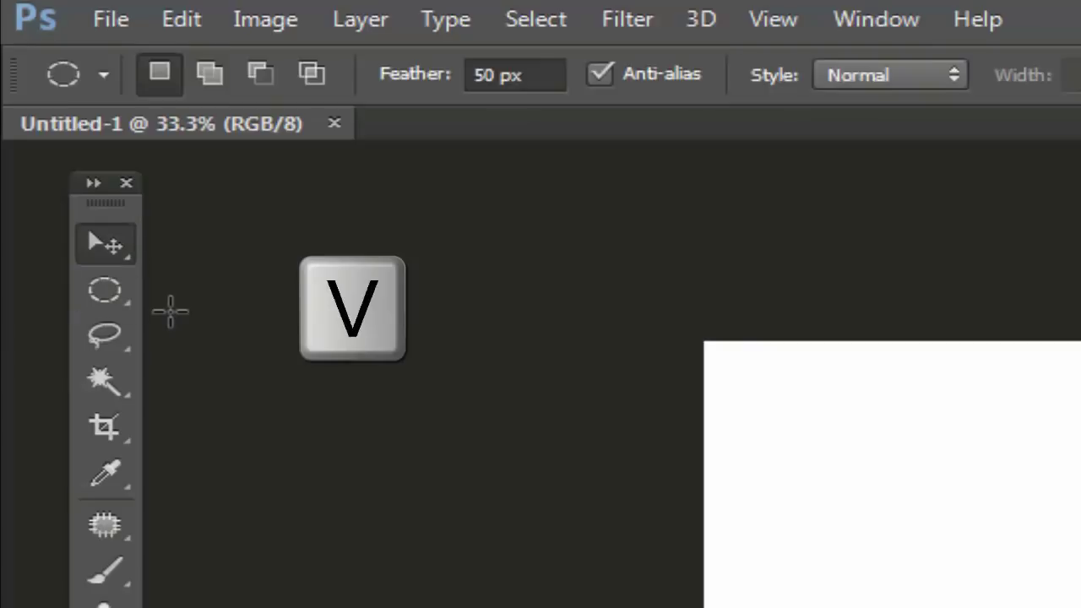
key(l)
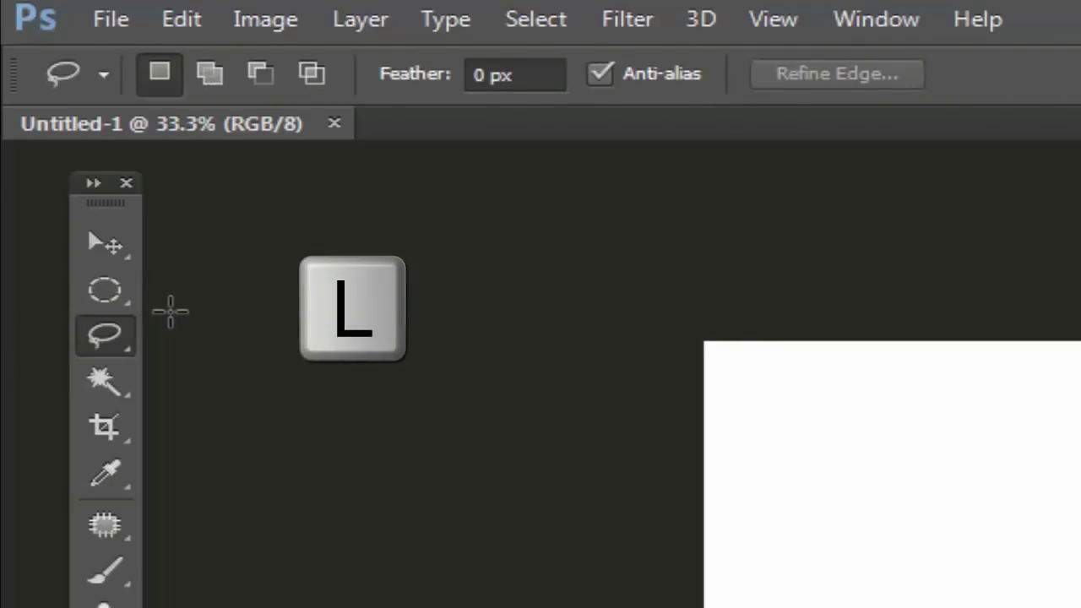
click(105, 338)
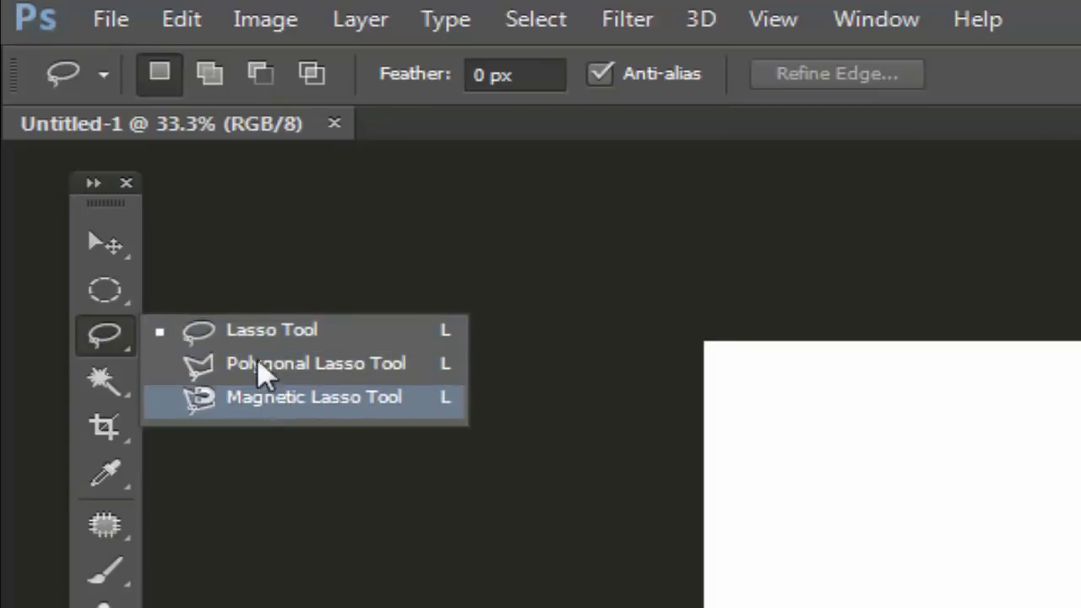
click(241, 287)
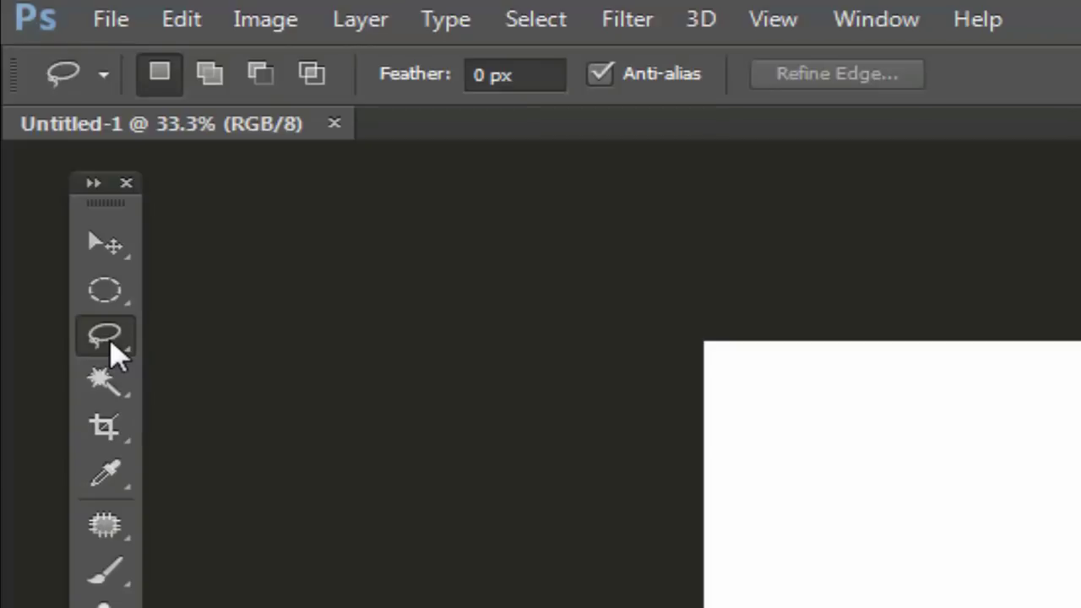
Step: Cycle marquee shapes with Shift+M, then lasso variants with Shift+L, ending on Magnetic Lasso
key(m)
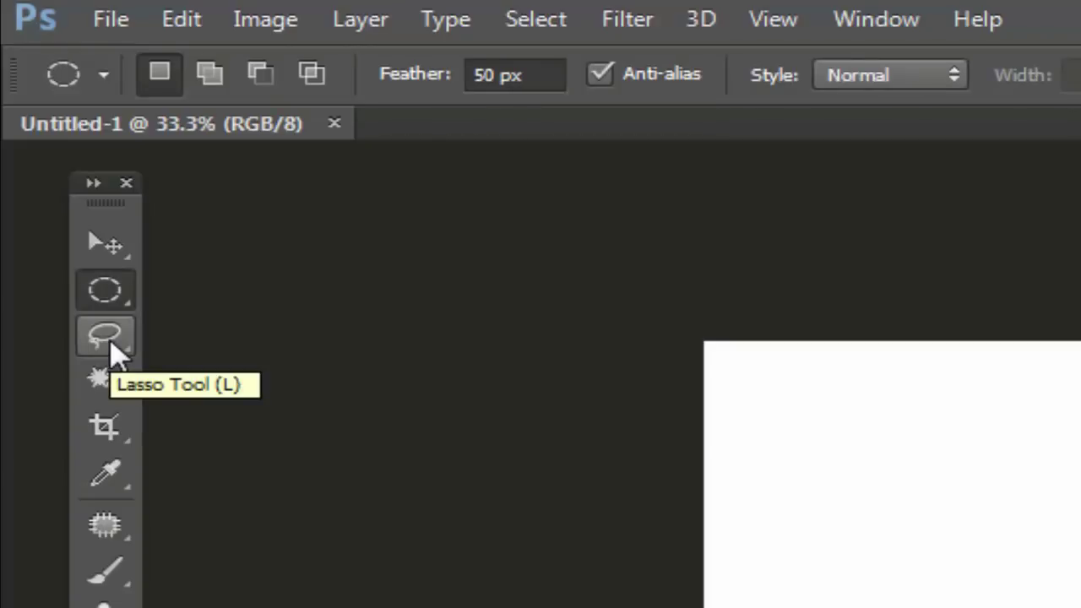
key(shift+m)
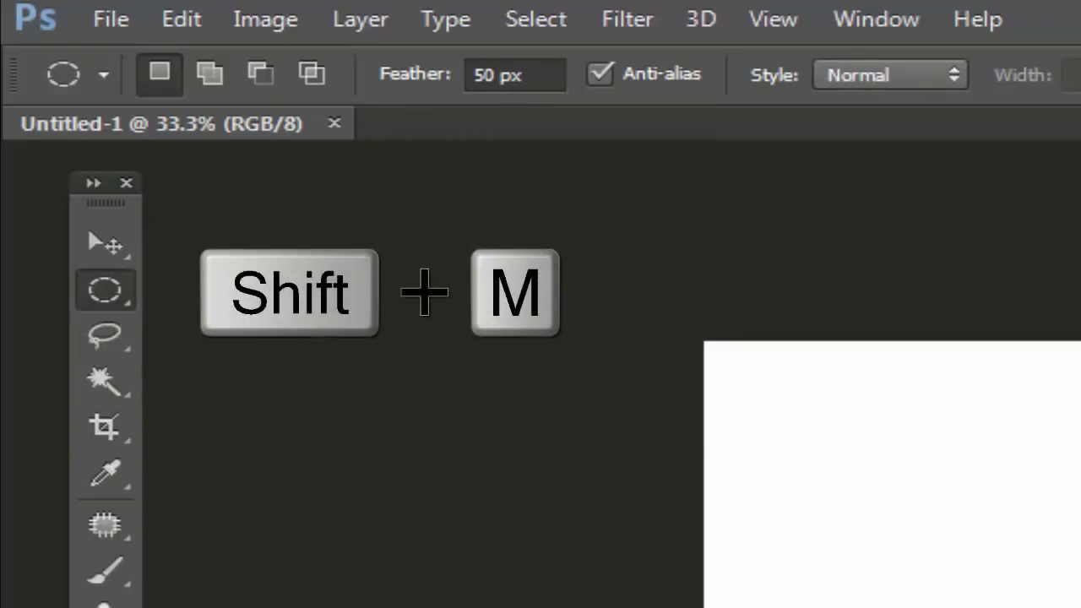
key(shift+m)
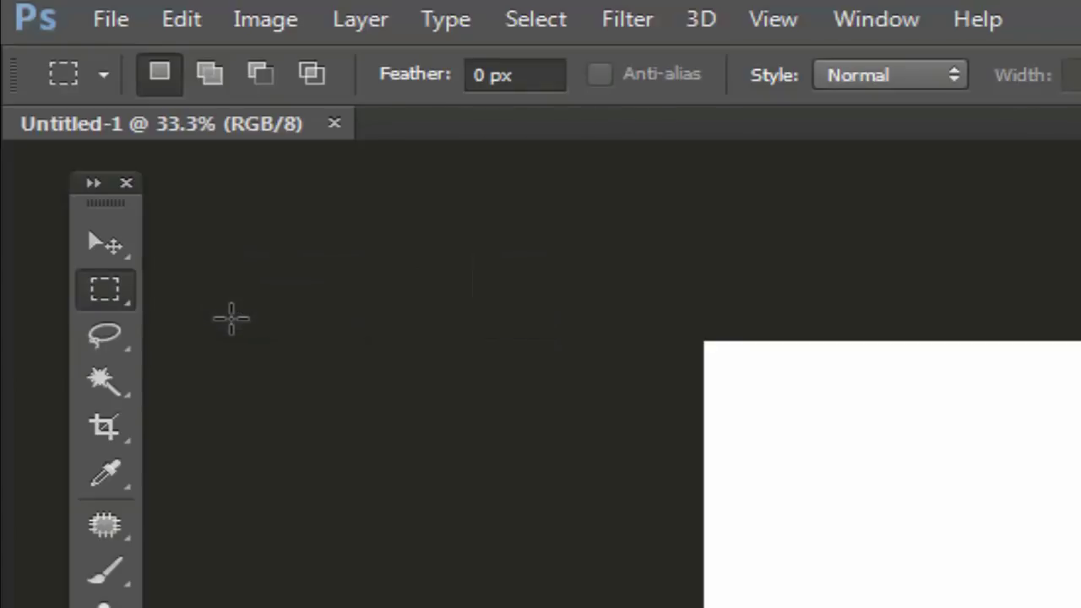
key(shift+l)
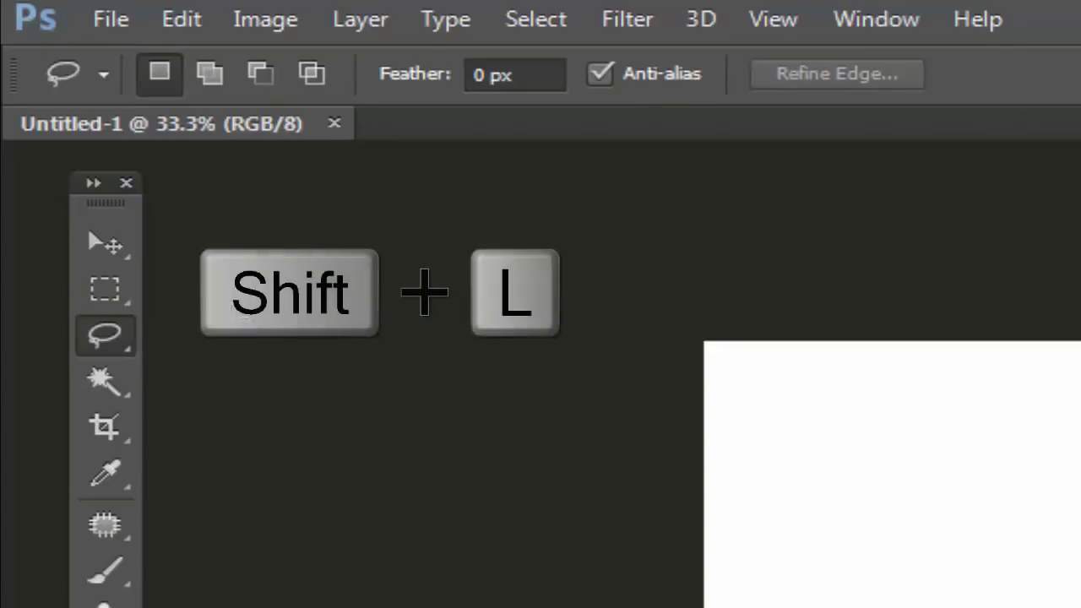
key(shift+l)
key(shift+l)
key(shift+l)
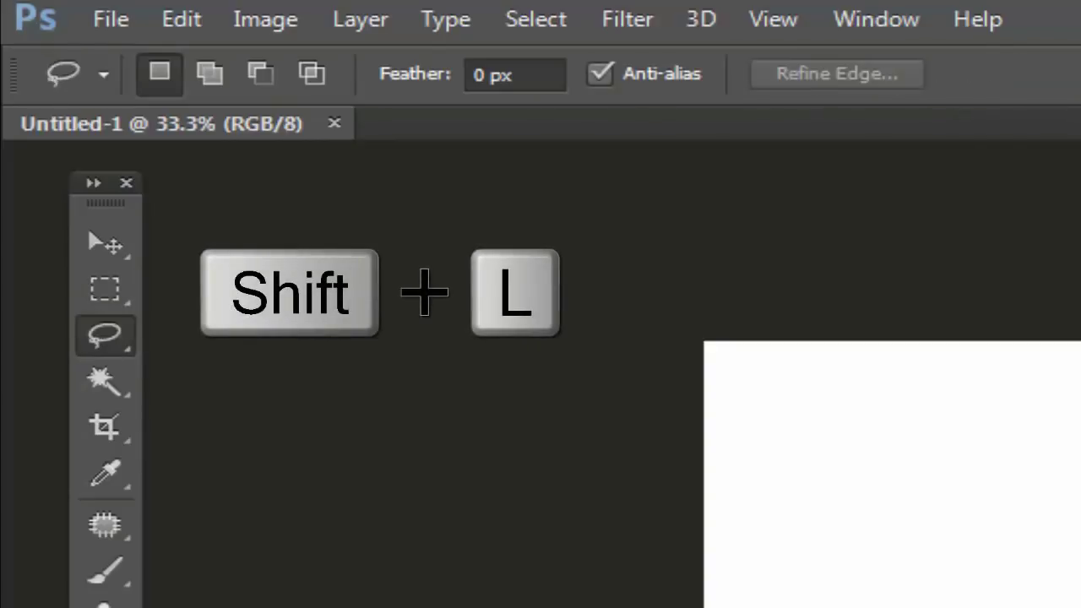
key(shift+l)
key(shift+l)
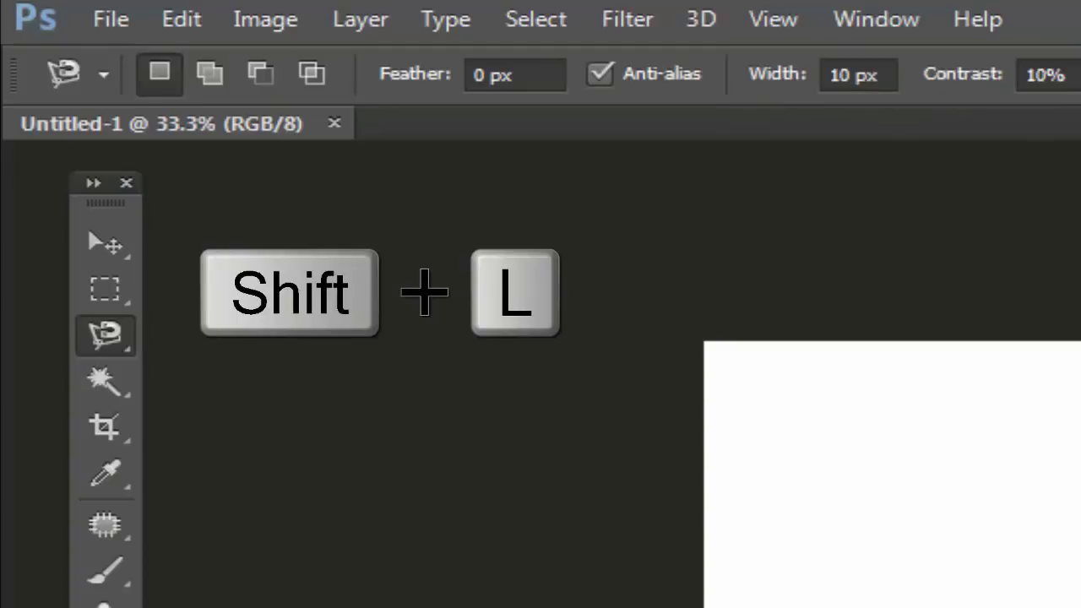
key(shift+l)
key(shift+l)
key(shift+l)
key(shift+l)
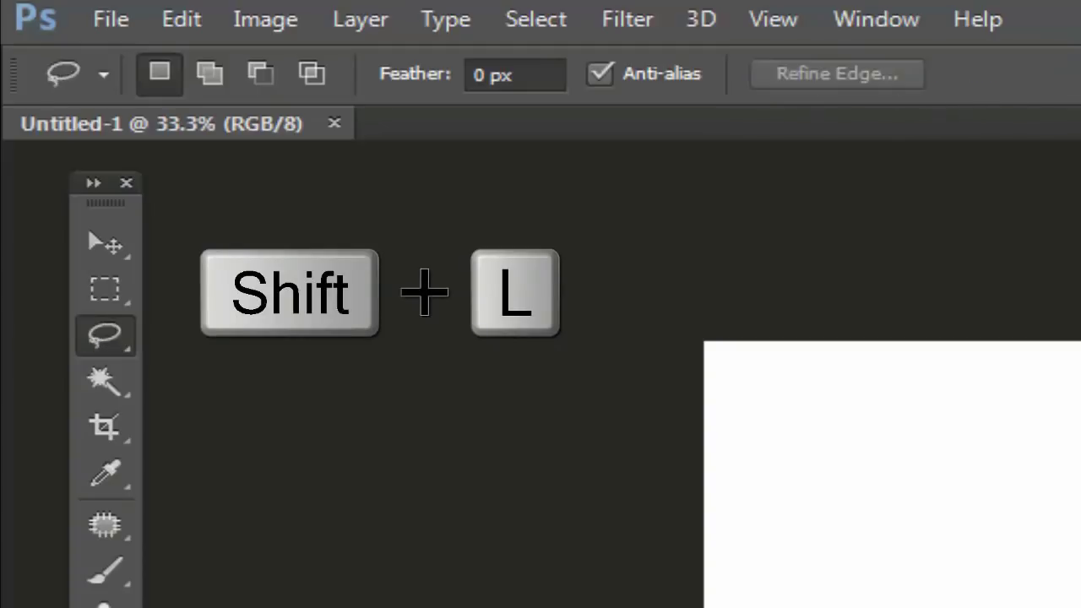
key(shift+l)
key(shift+l)
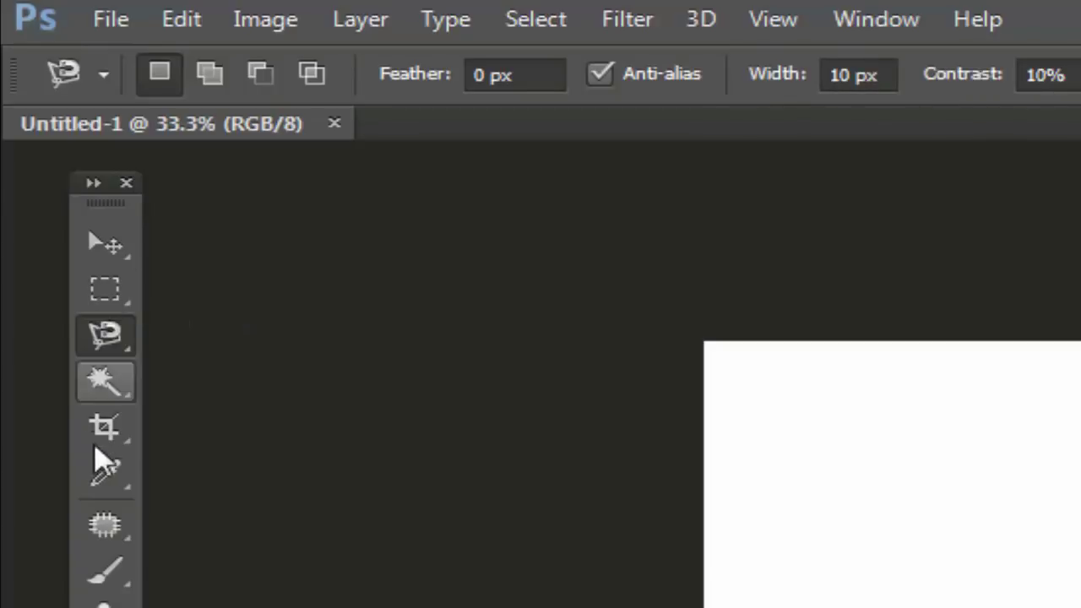
Step: Switch from the Brush tool to the Rectangular Marquee tool
click(107, 574)
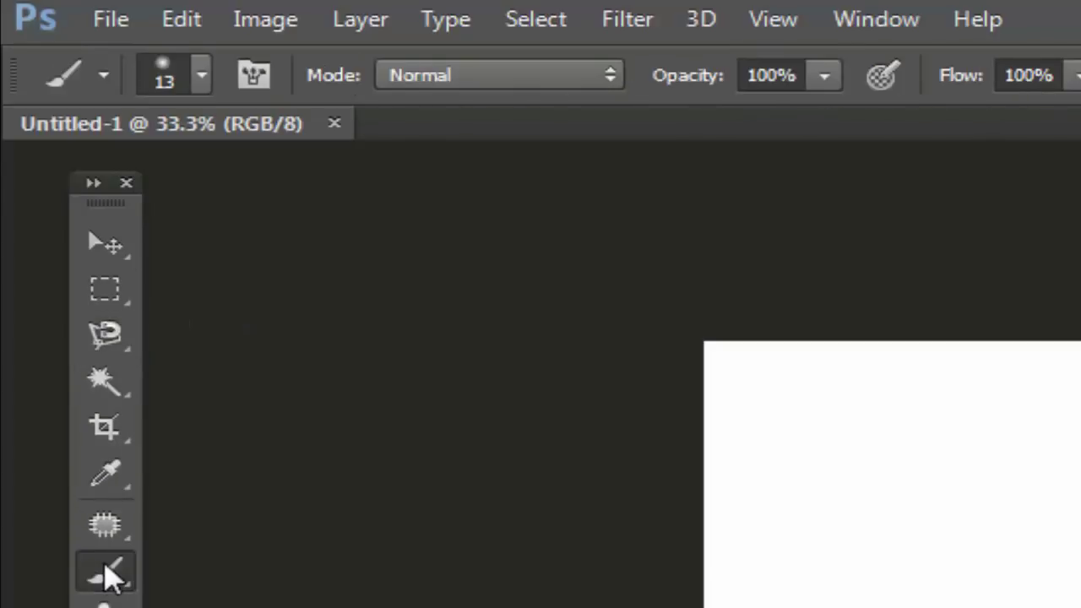
key(shift)
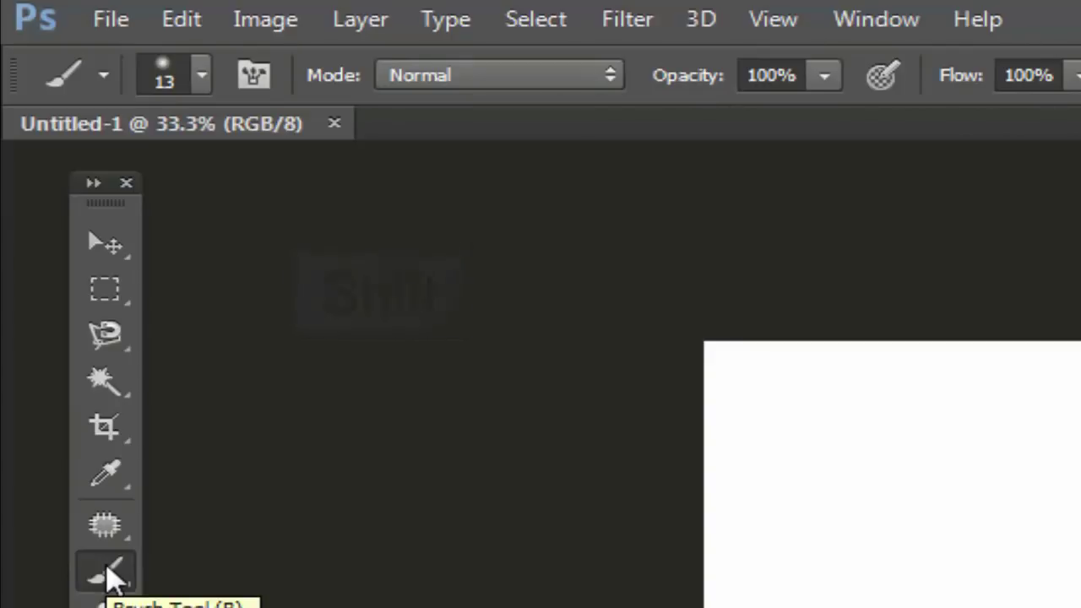
click(116, 293)
click(116, 293)
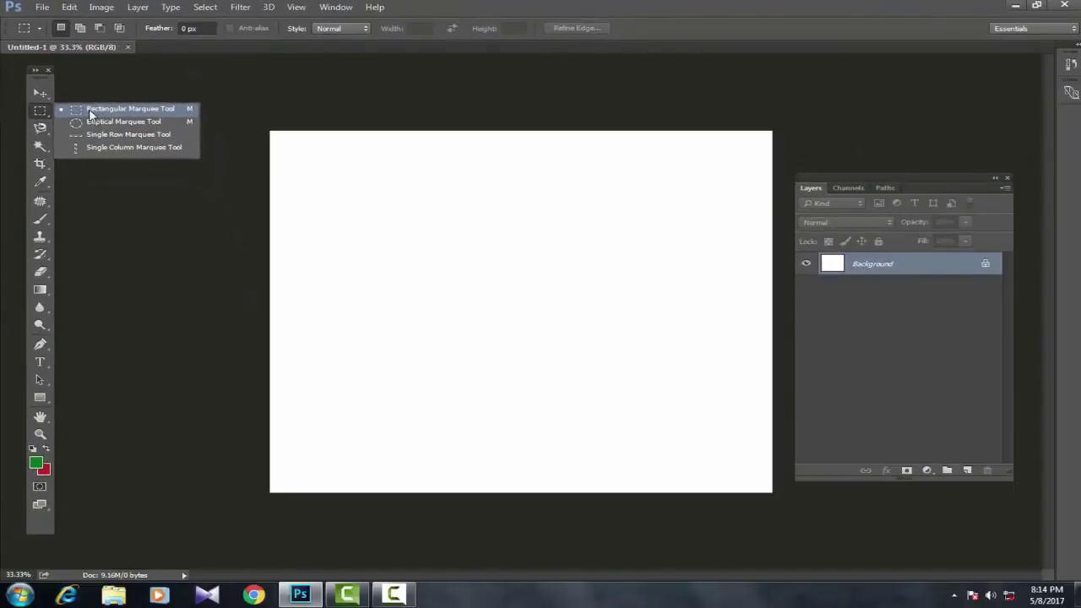
Step: Draw and deselect two rectangular selections near the top-left, then reset colours to black and white
click(91, 111)
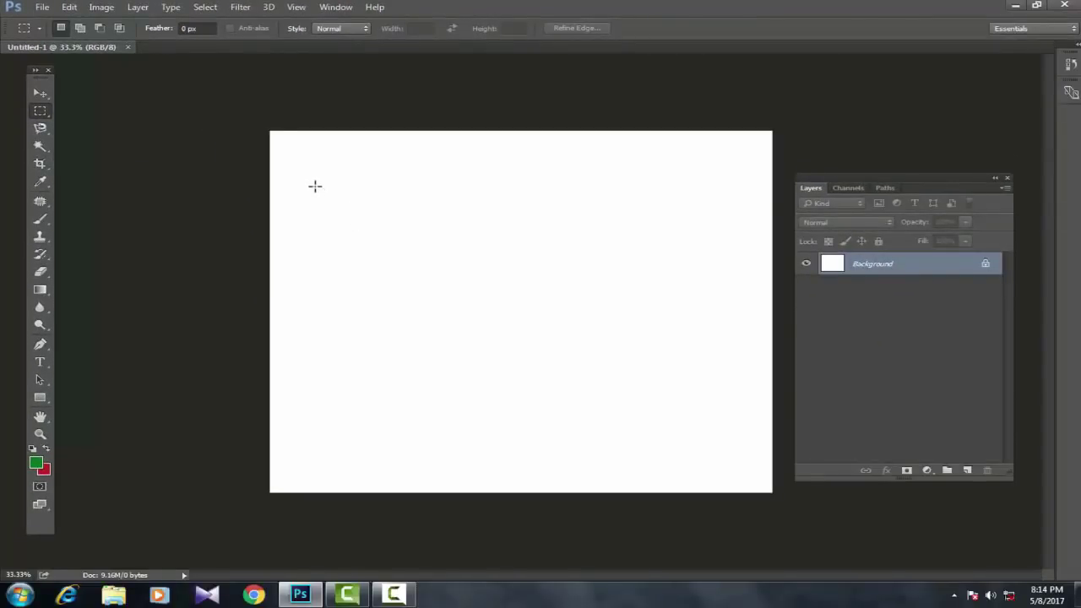
drag(313, 185, 463, 305)
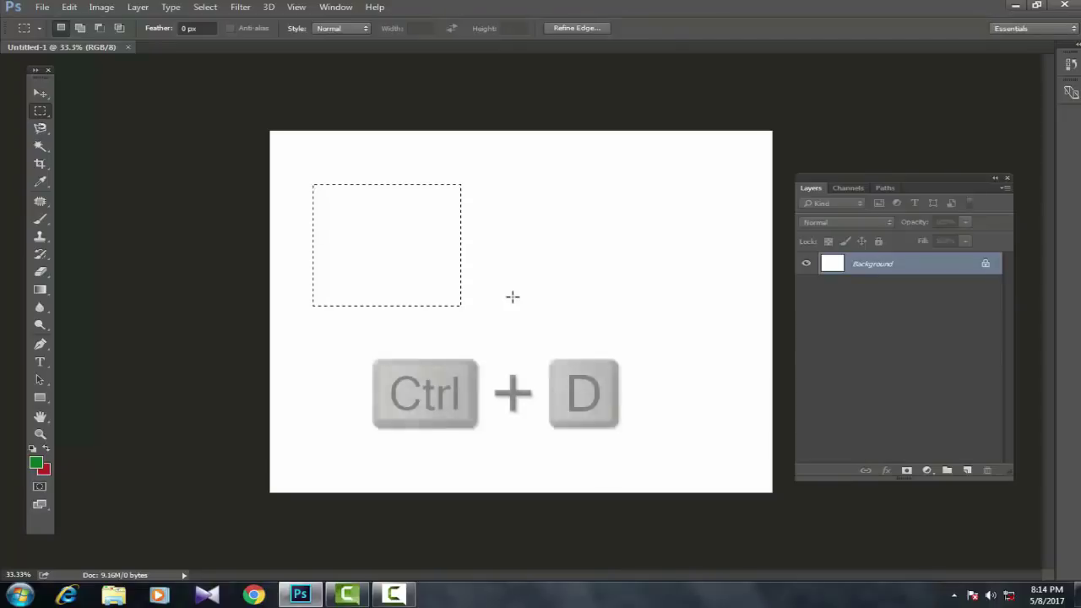
key(ctrl+d)
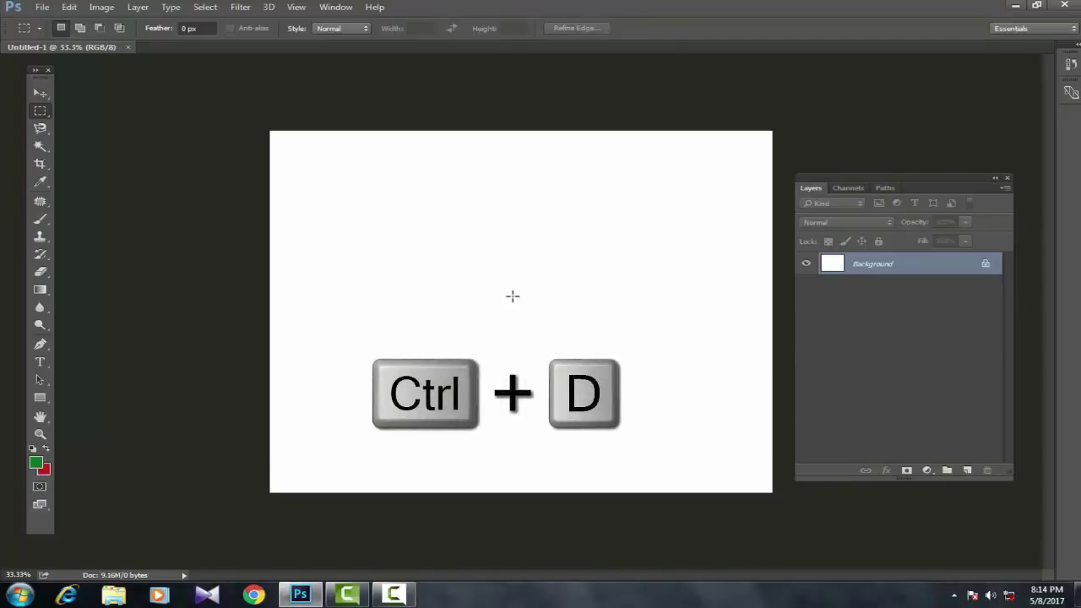
drag(316, 189, 426, 288)
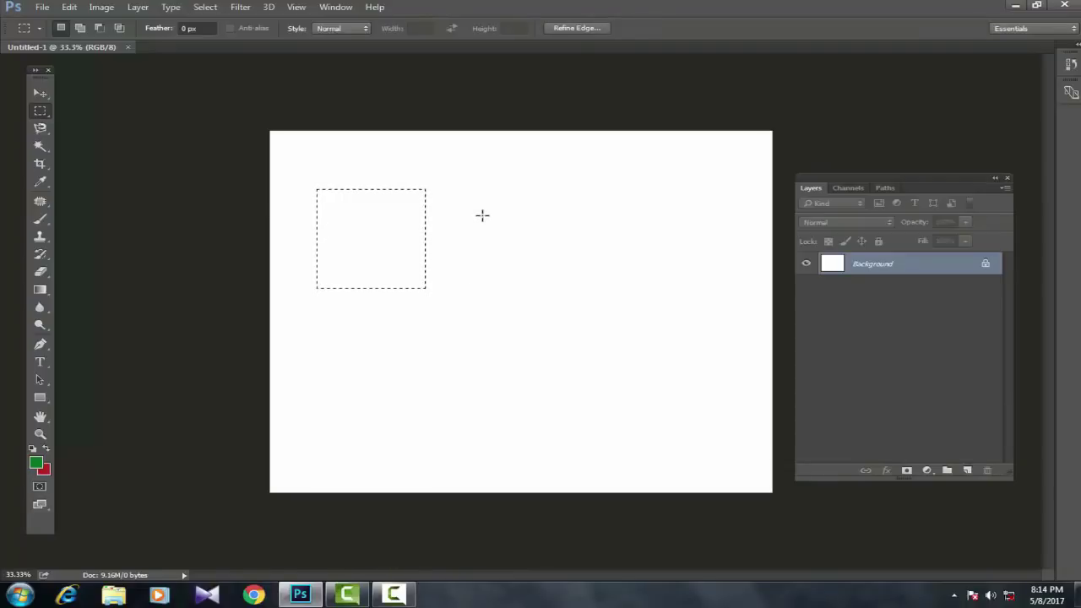
key(ctrl+d)
key(d)
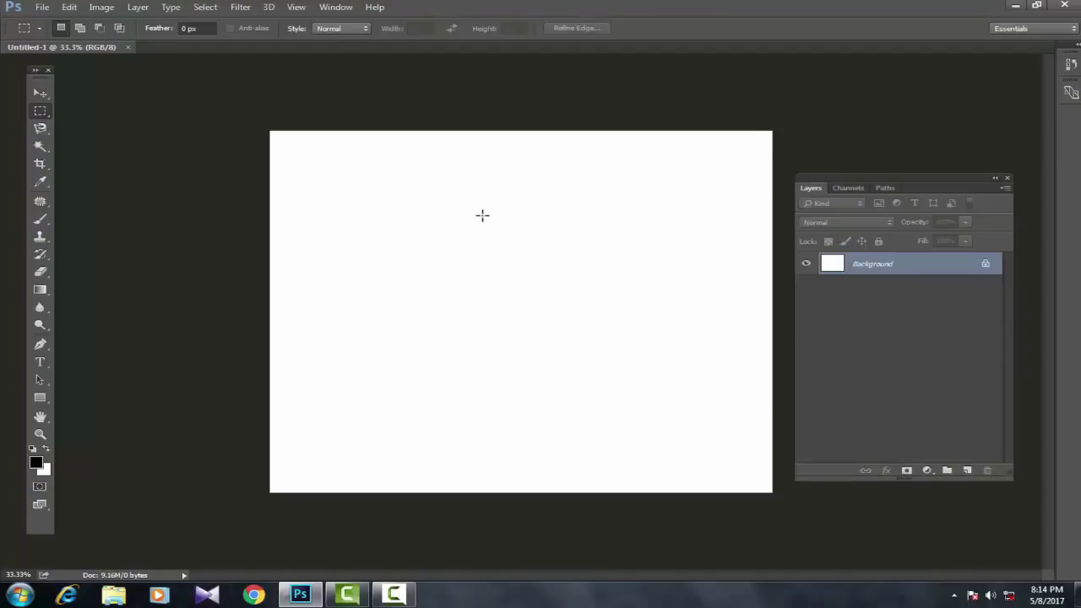
click(36, 463)
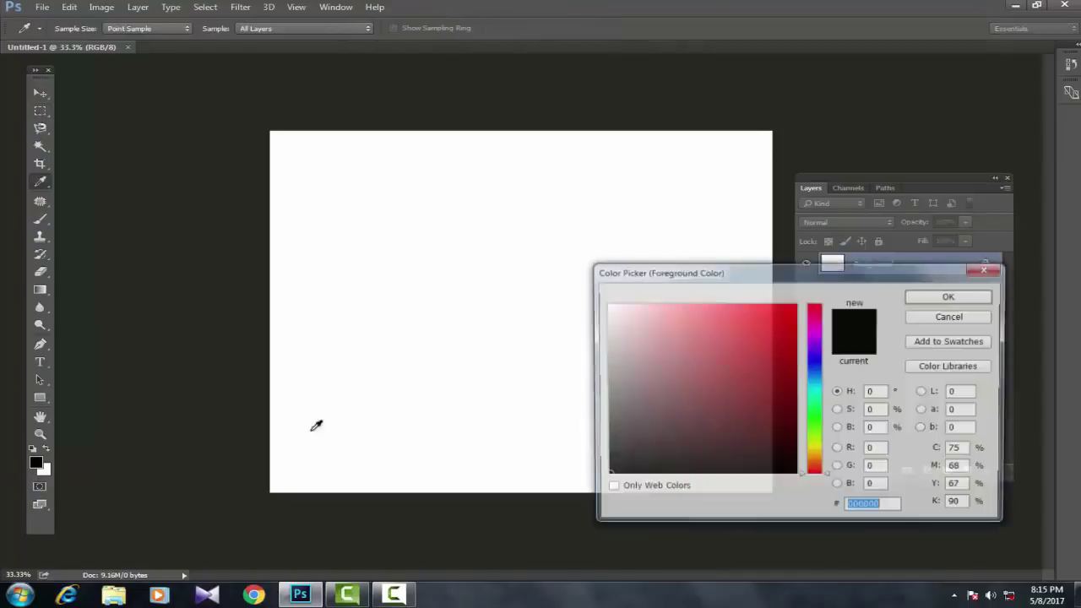
click(754, 351)
key(Return)
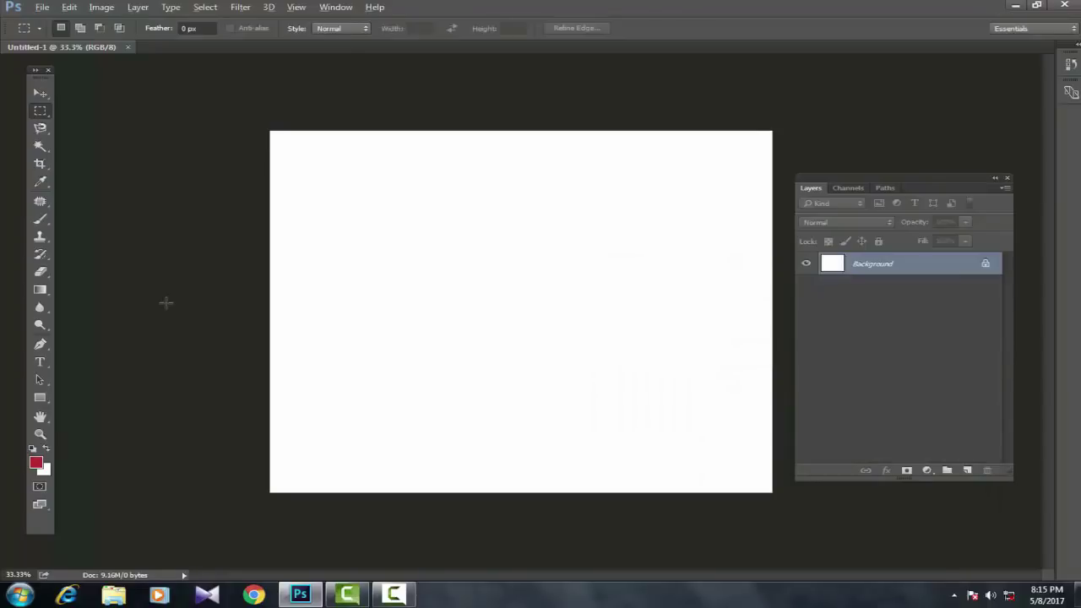
key(alt+BackSpace)
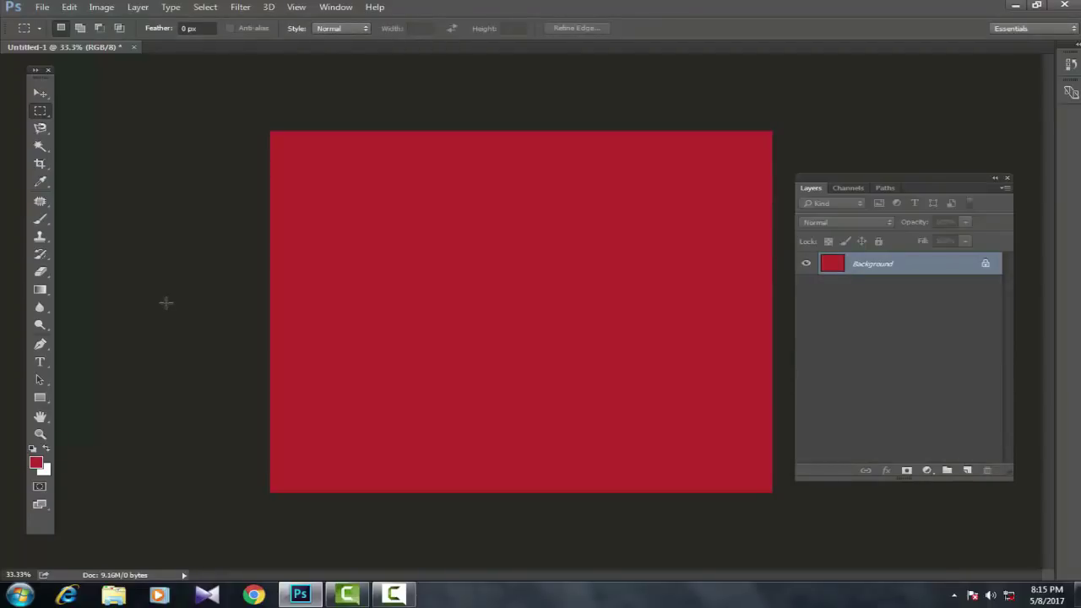
key(z)
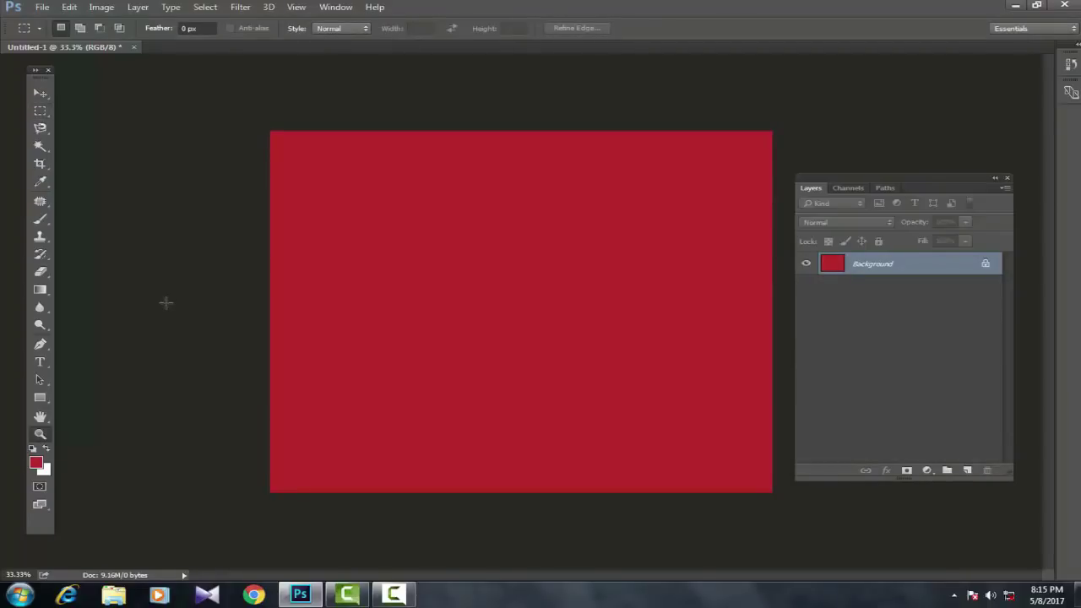
key(m)
key(ctrl+BackSpace)
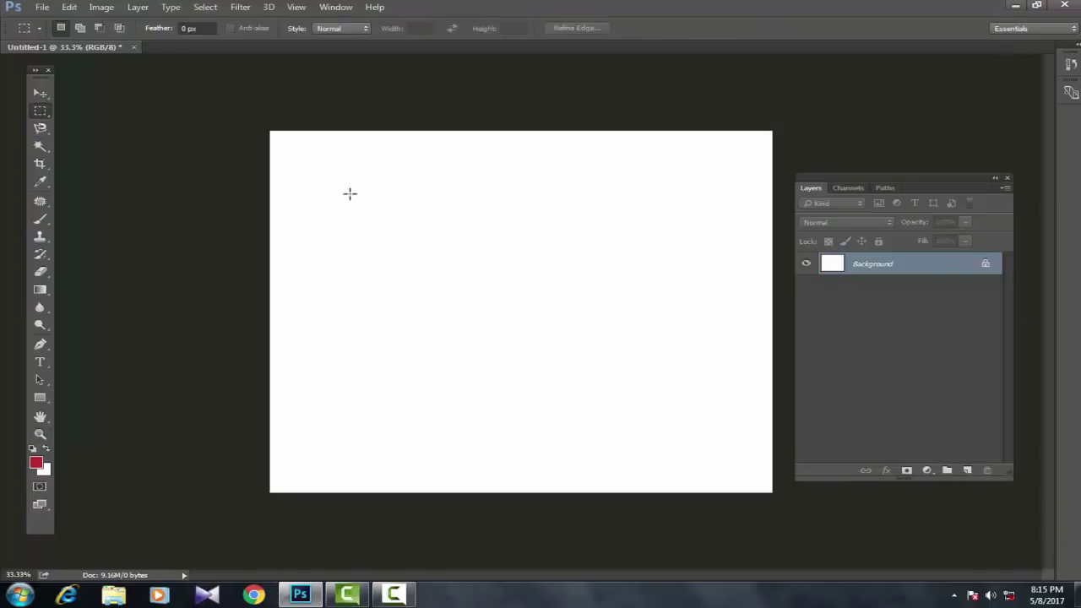
drag(470, 291, 530, 329)
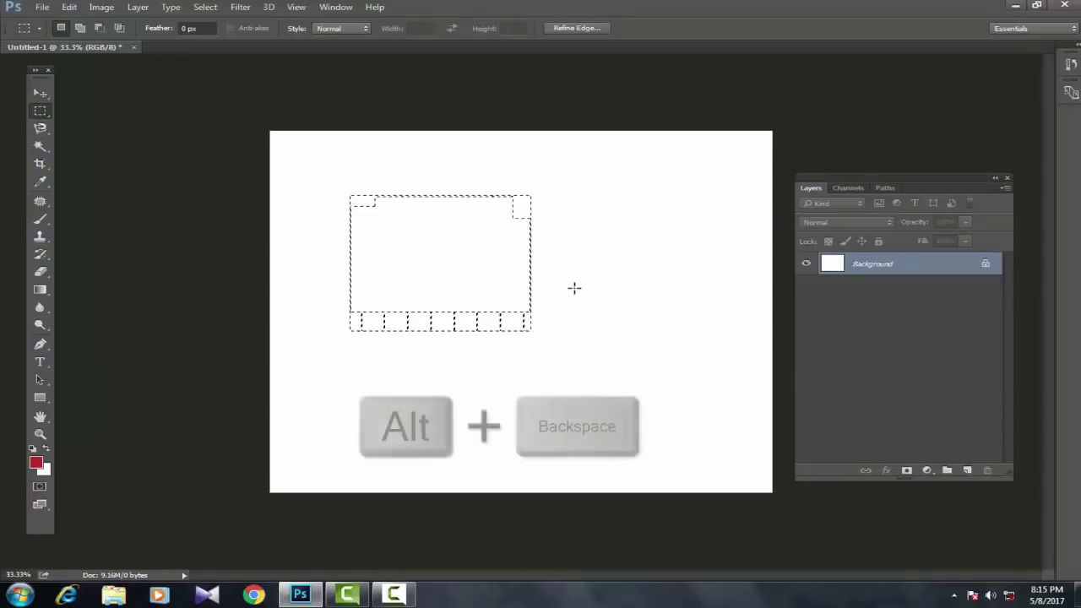
key(alt+BackSpace)
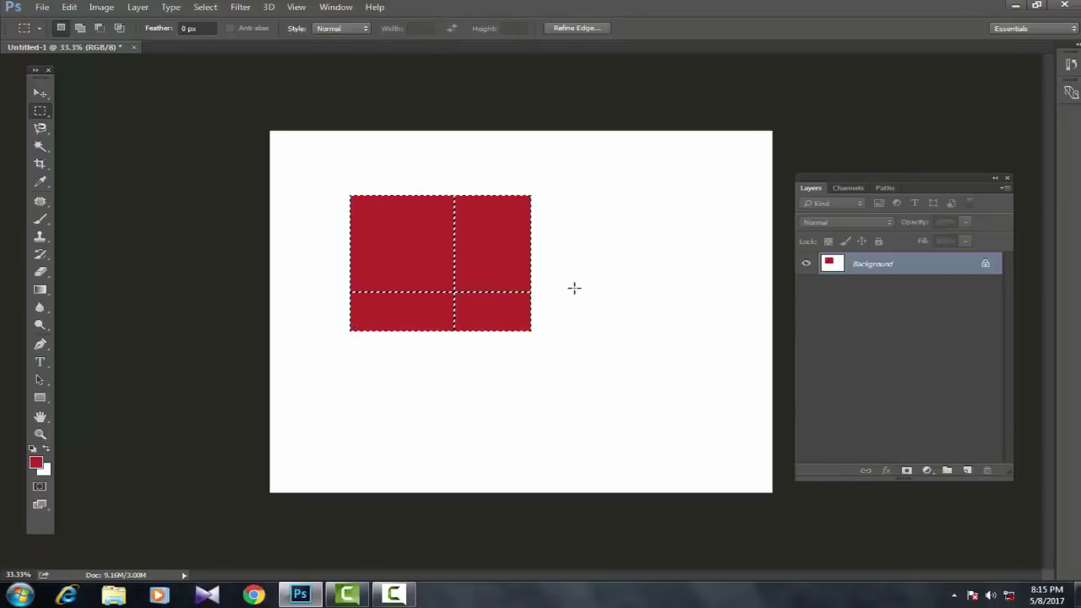
key(ctrl+d)
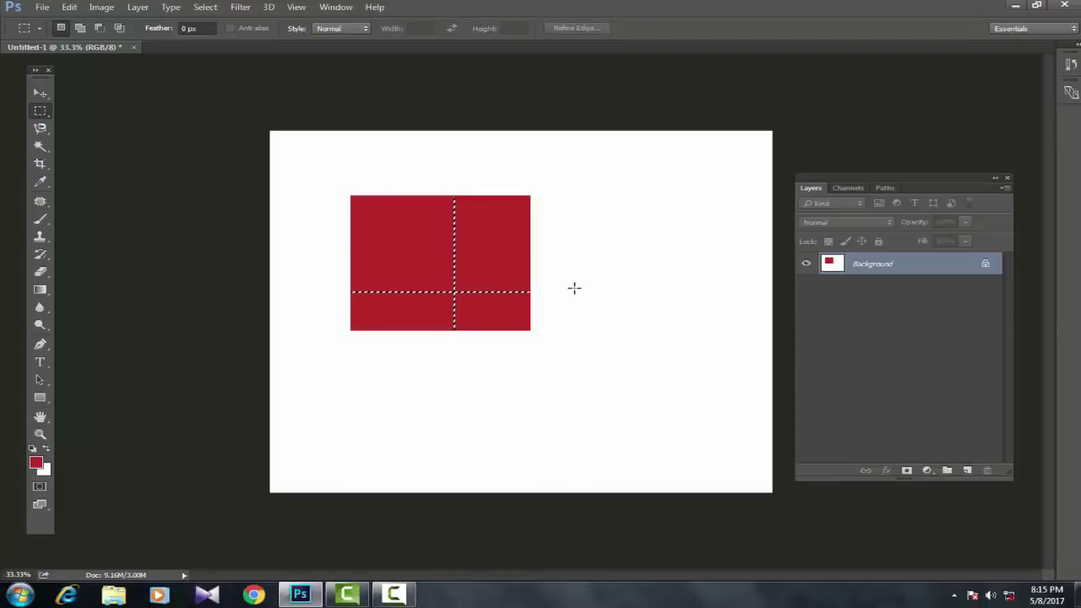
key(alt+BackSpace)
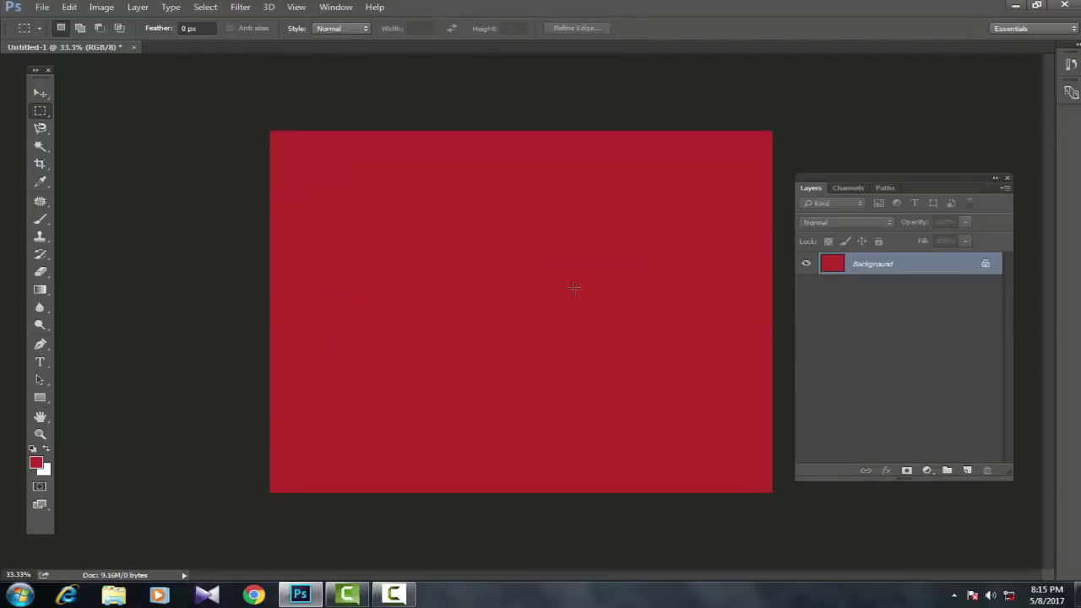
key(ctrl+alt+z)
key(ctrl+alt+z)
key(ctrl+alt+z)
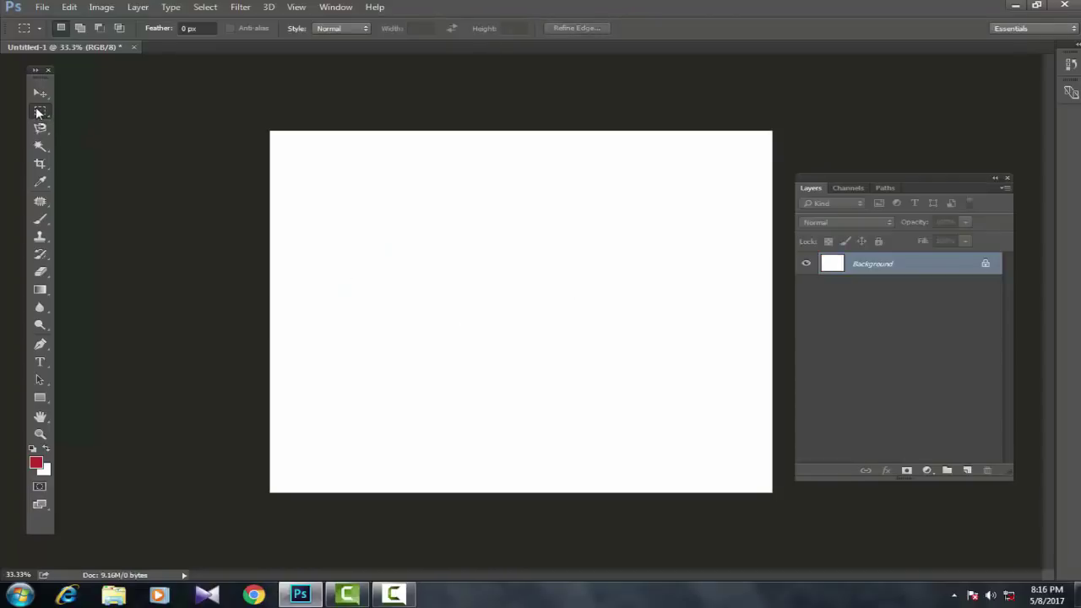
Step: Draw an elliptical selection at the upper left and fill it with red
right_click(39, 113)
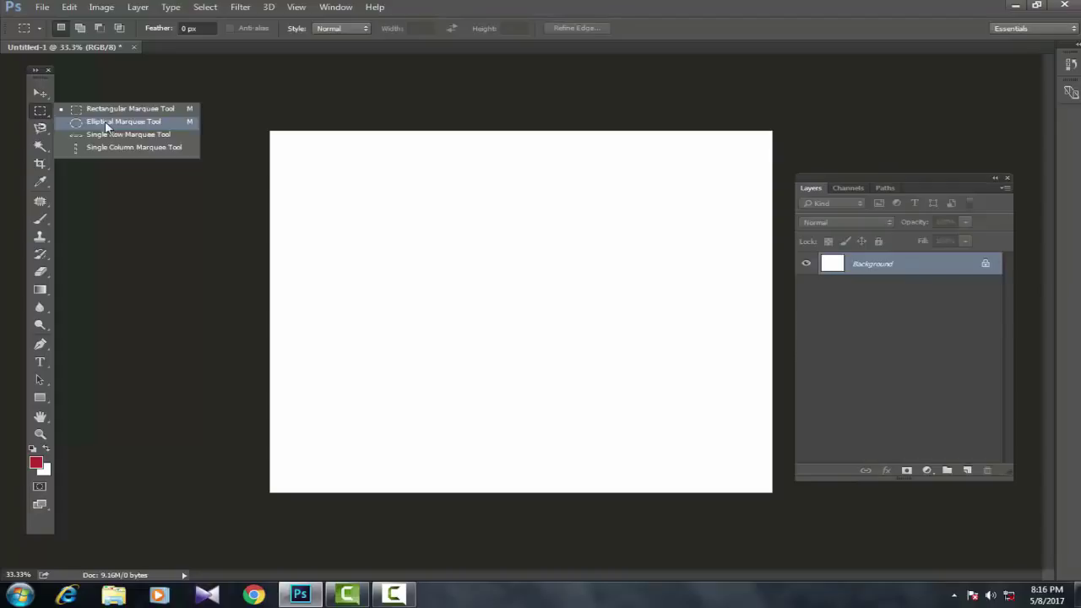
click(106, 125)
drag(326, 184, 488, 317)
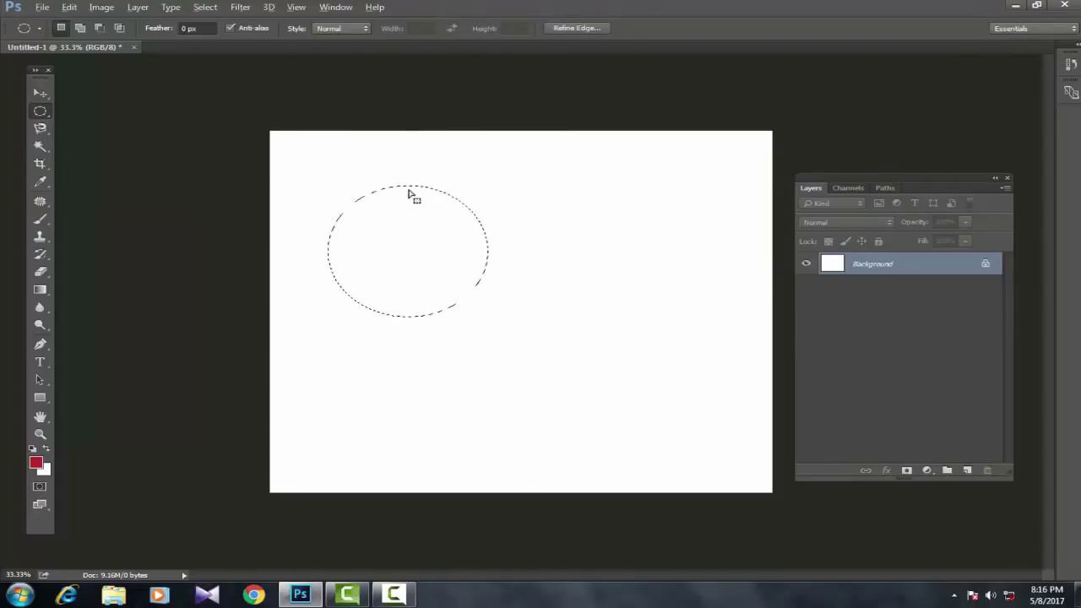
key(alt+BackSpace)
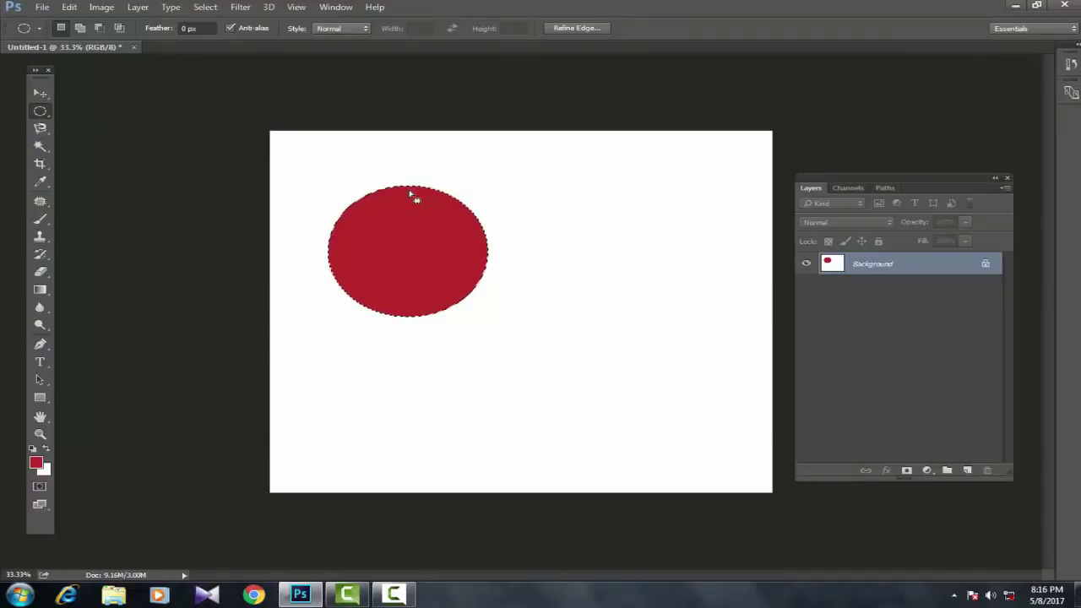
click(475, 193)
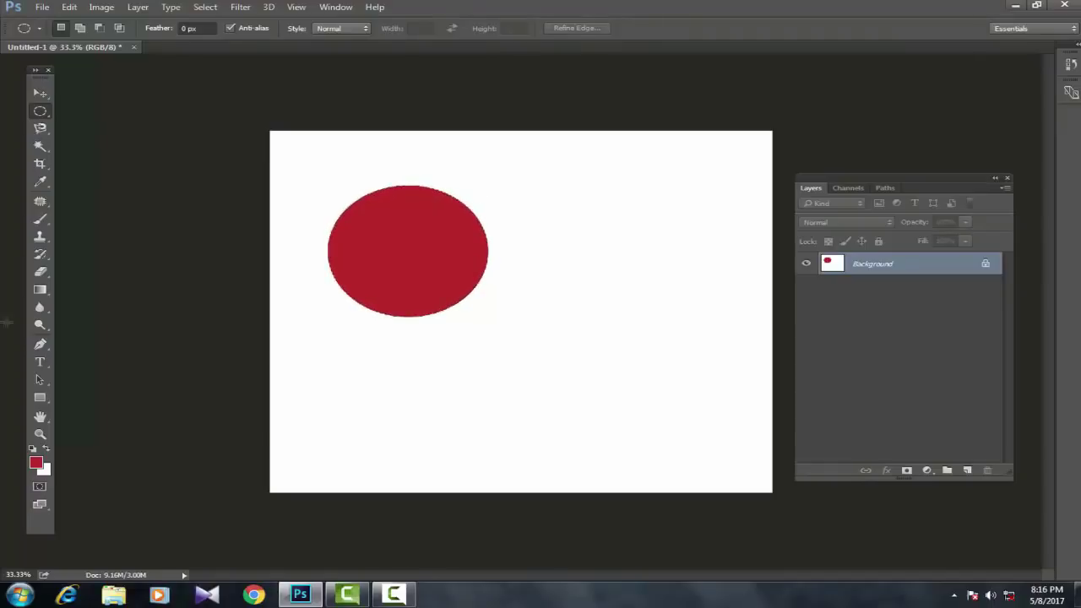
Step: Set the background colour to dark blue and fill a larger ellipse to the right with it
click(45, 472)
click(814, 368)
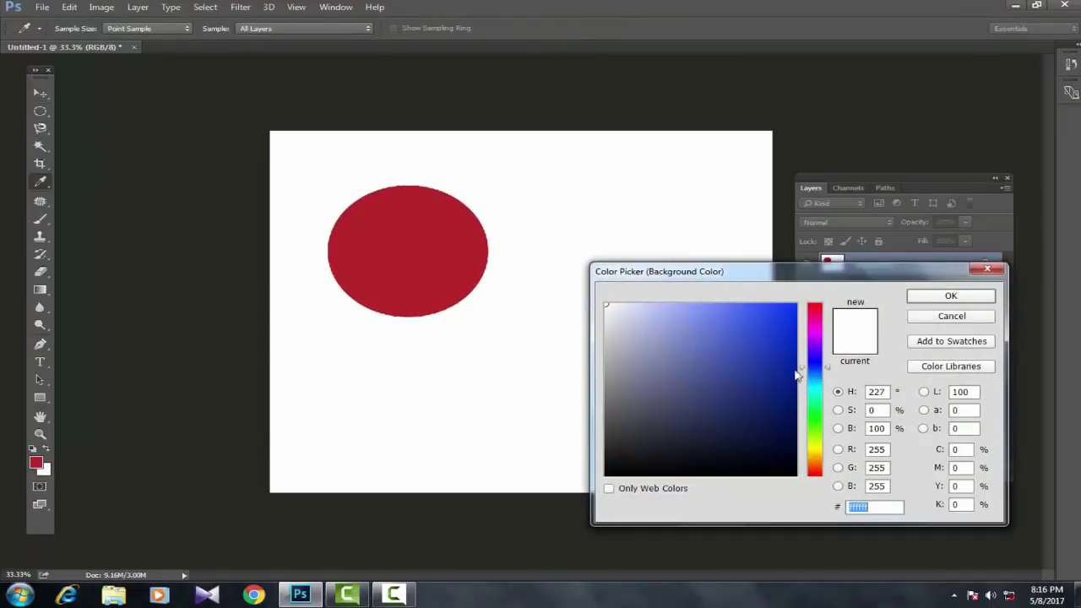
click(775, 375)
click(929, 298)
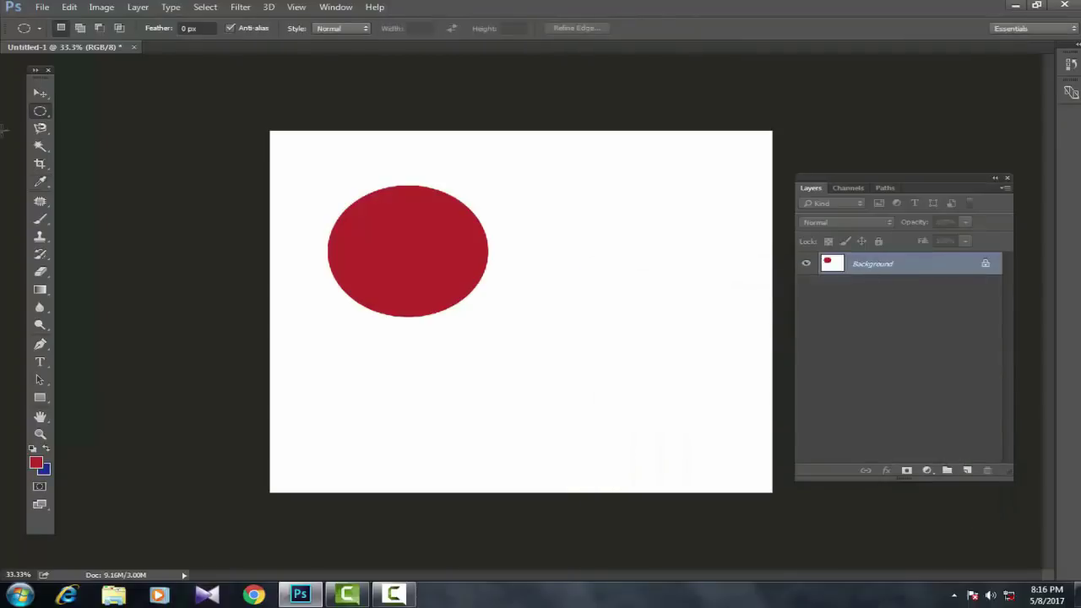
drag(534, 220, 719, 383)
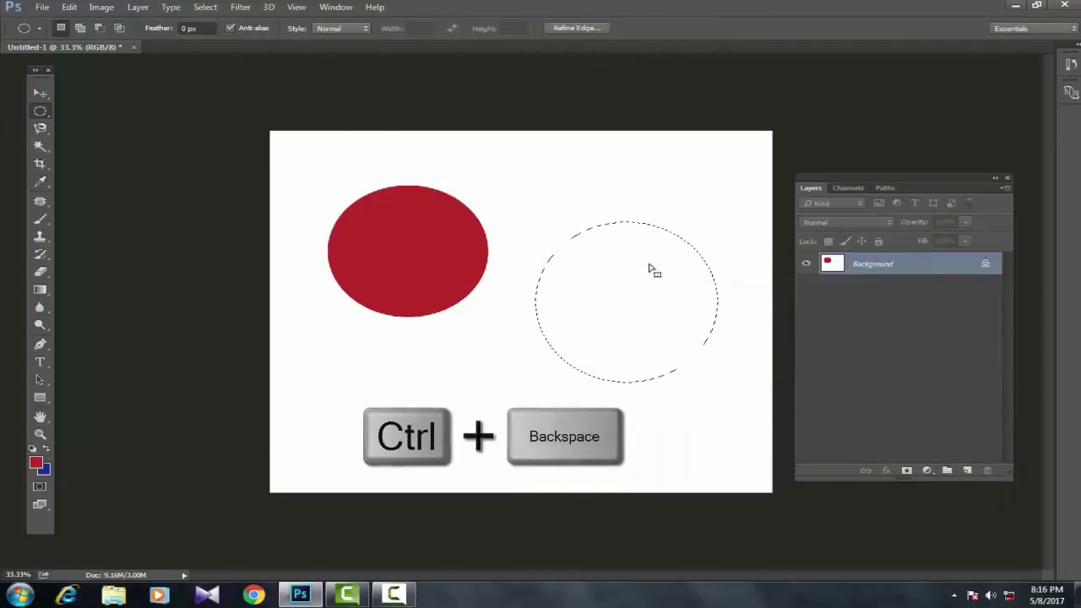
key(ctrl+BackSpace)
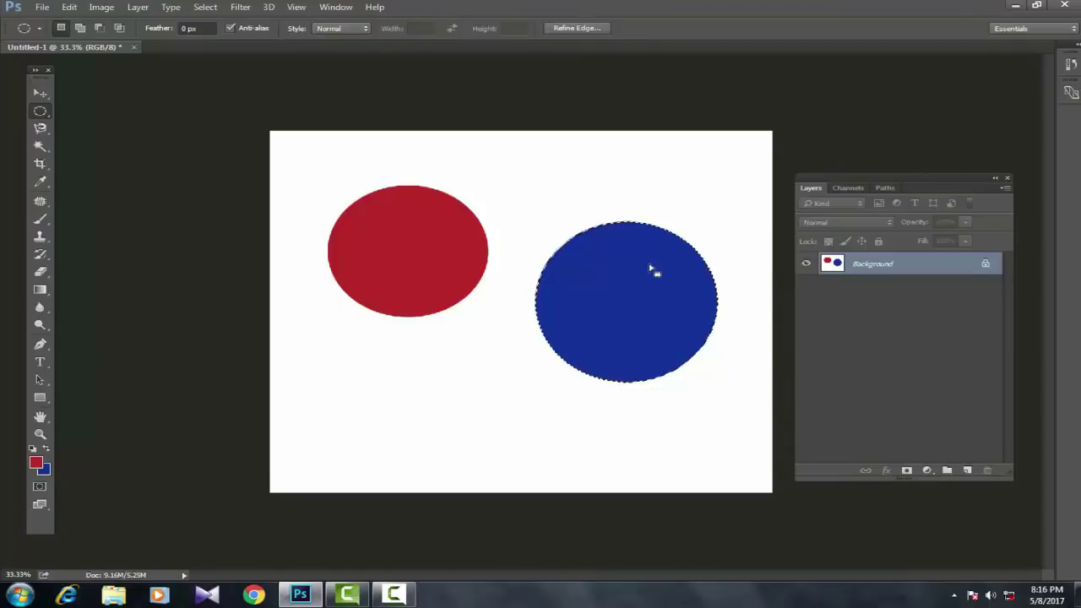
key(ctrl+d)
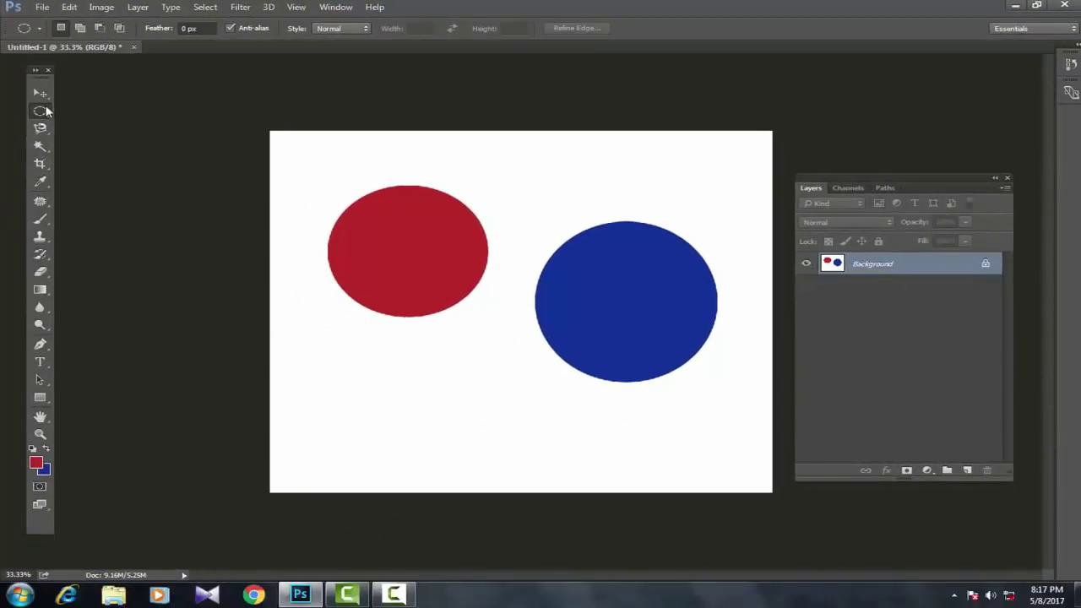
Step: Select a one-pixel row near the canvas top with the Single Row Marquee
right_click(39, 114)
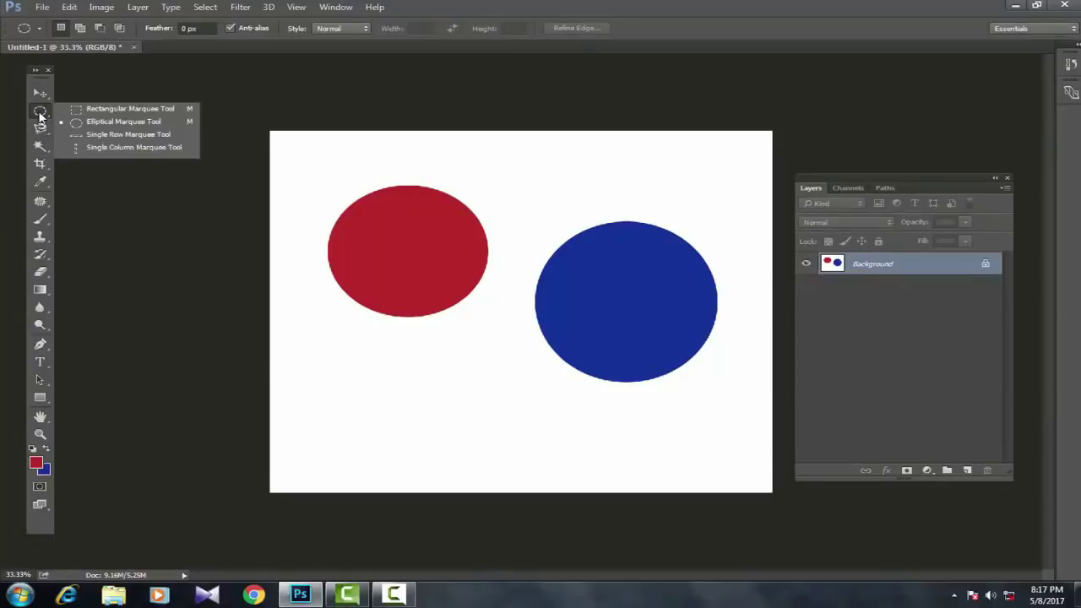
click(101, 138)
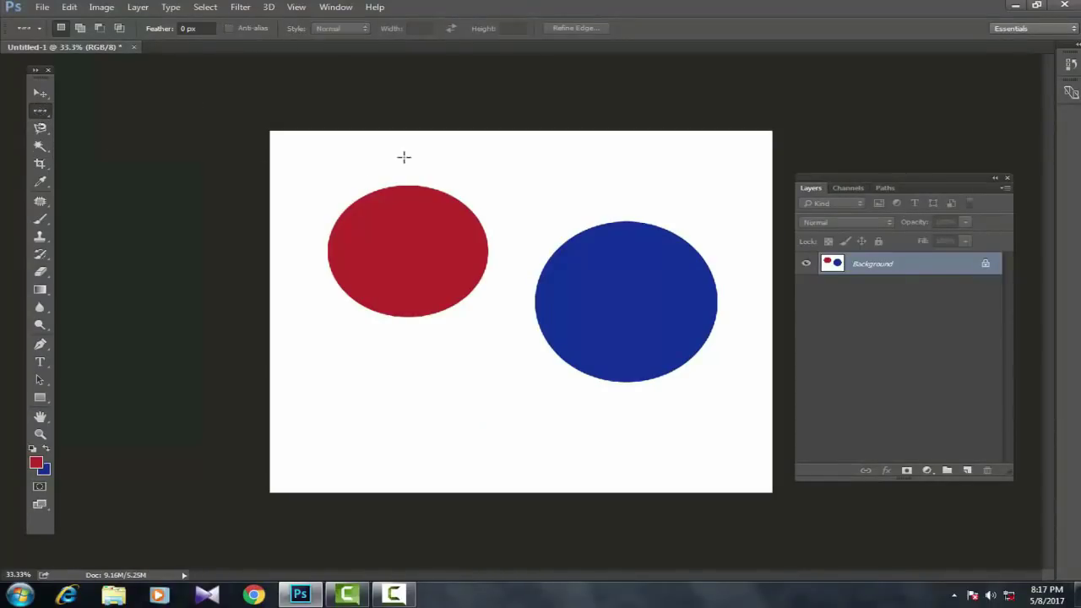
click(397, 160)
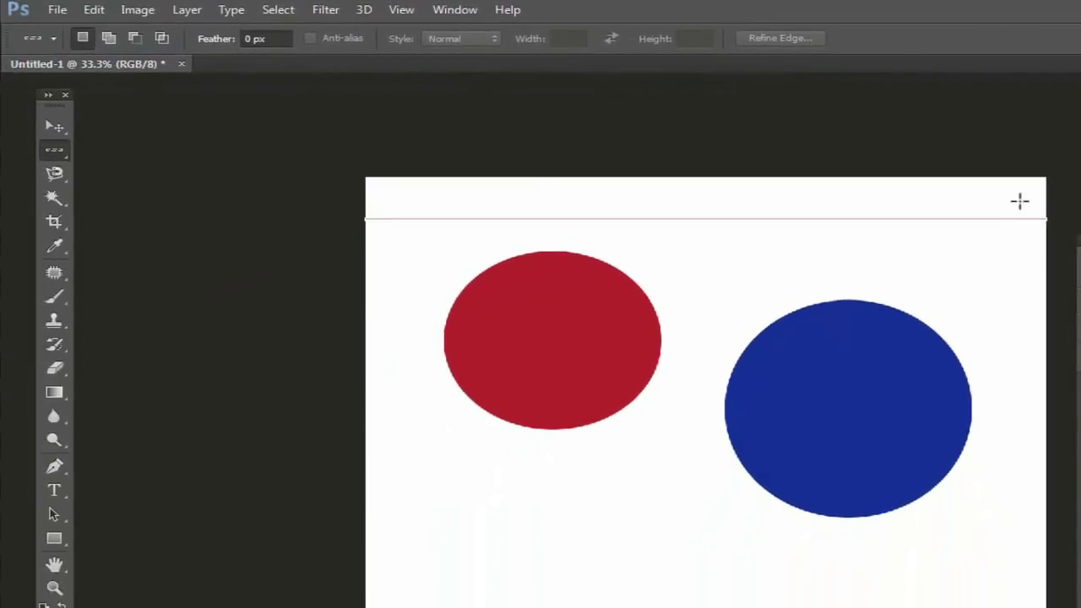
Step: Fill a one-pixel column down the canvas centre with blue and deselect it
drag(53, 160, 143, 203)
click(698, 244)
key(ctrl+BackSpace)
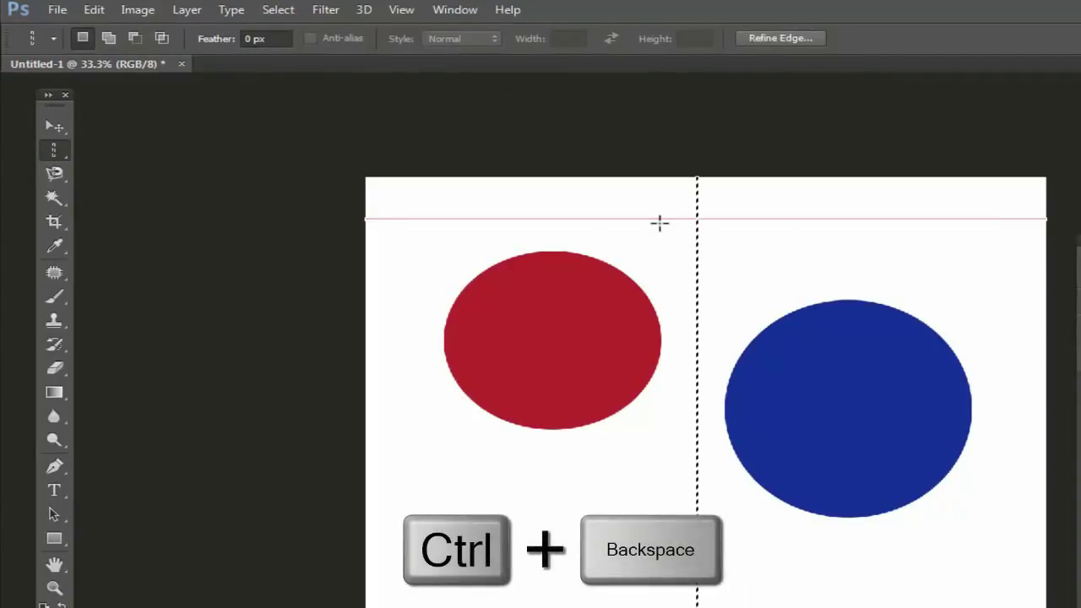
key(ctrl+d)
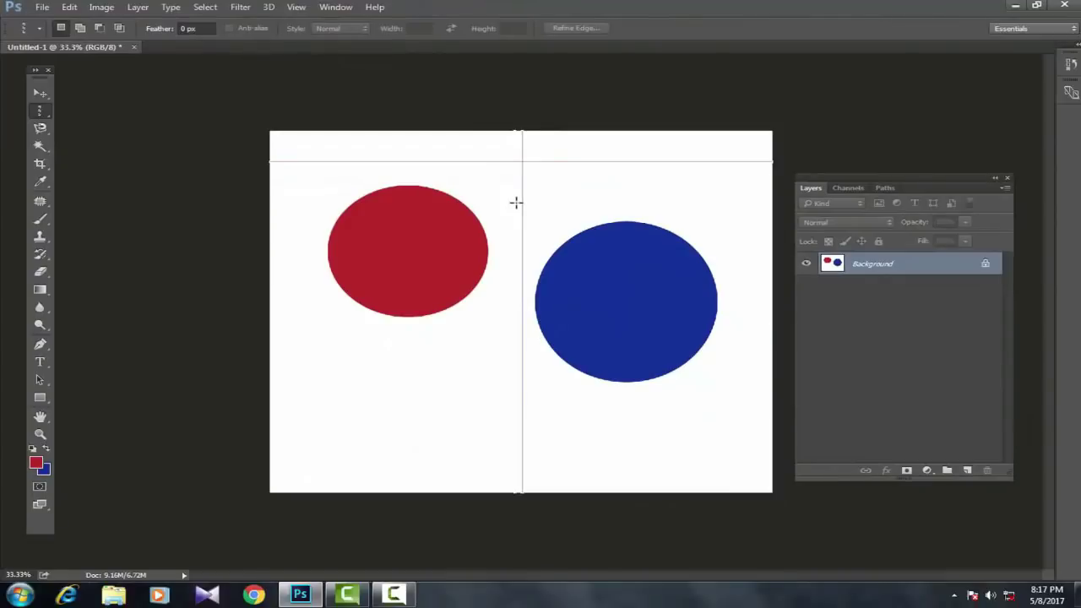
right_click(39, 114)
click(121, 106)
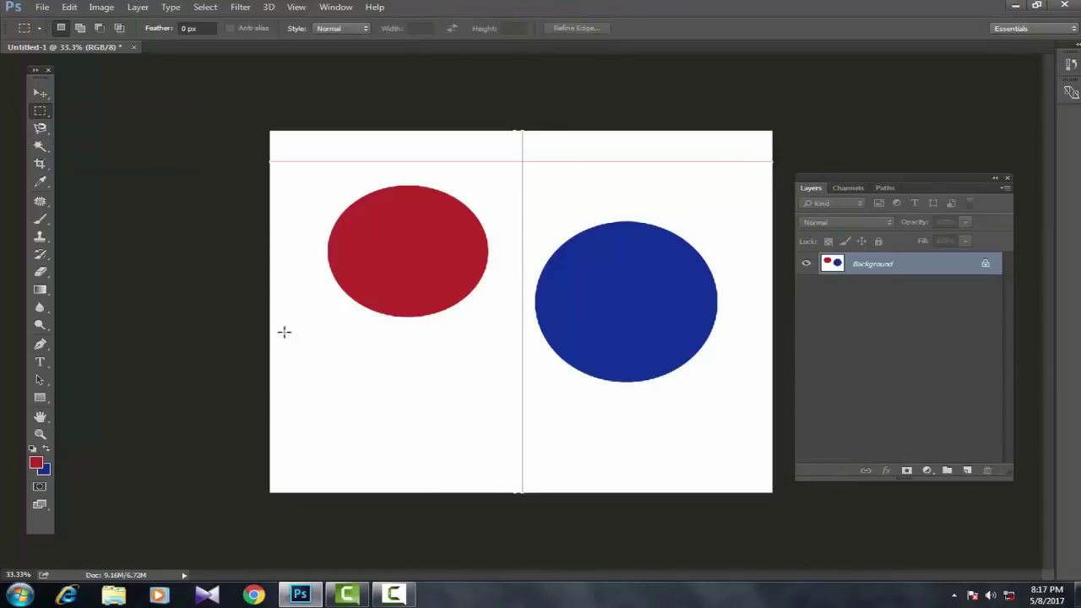
Step: Practise drawing, resizing, clearing and restoring rectangular selections on the canvas
drag(283, 332, 372, 437)
drag(396, 341, 498, 438)
click(366, 372)
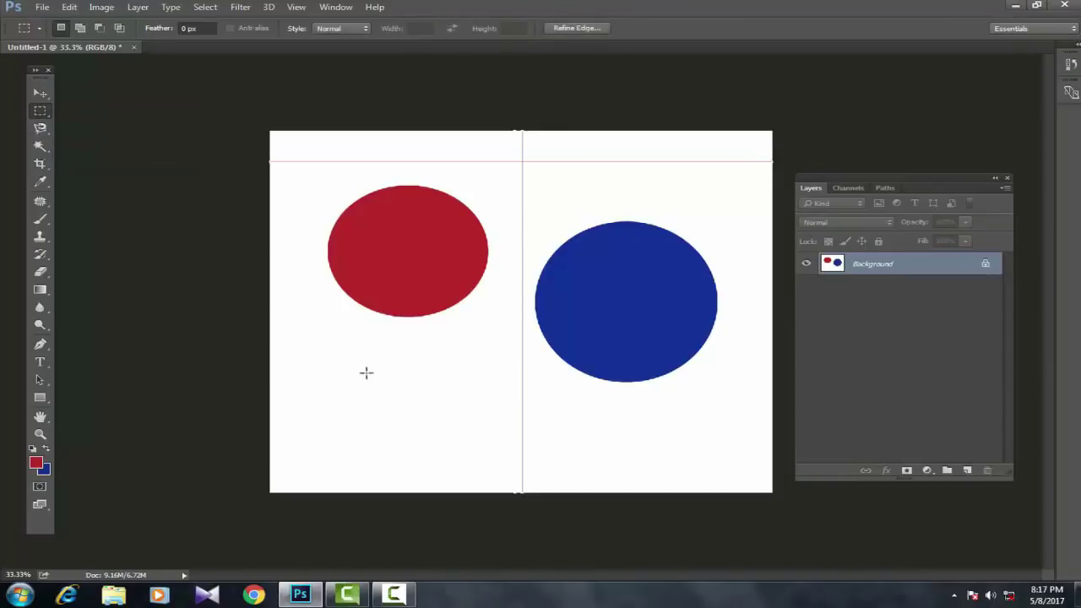
key(ctrl+z)
drag(301, 329, 394, 428)
drag(420, 355, 566, 451)
drag(299, 332, 406, 434)
drag(490, 175, 587, 268)
click(612, 267)
key(ctrl+z)
Step: Select an upper-right rectangle, add a lower-left one, and add a small ellipse below the blue ellipse
drag(642, 172, 756, 234)
key(shift)
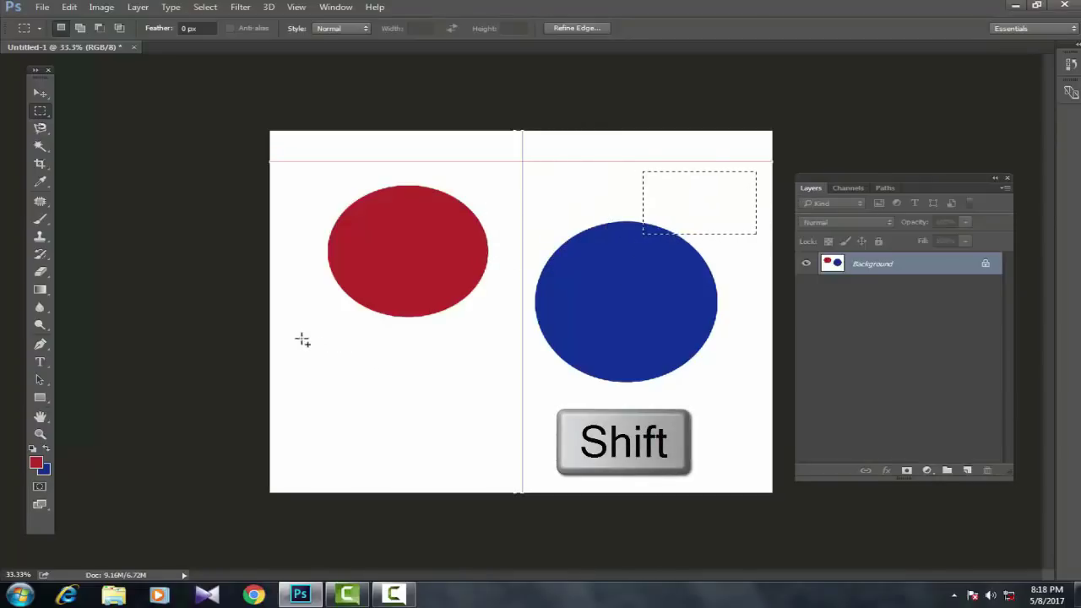
drag(302, 336, 436, 441)
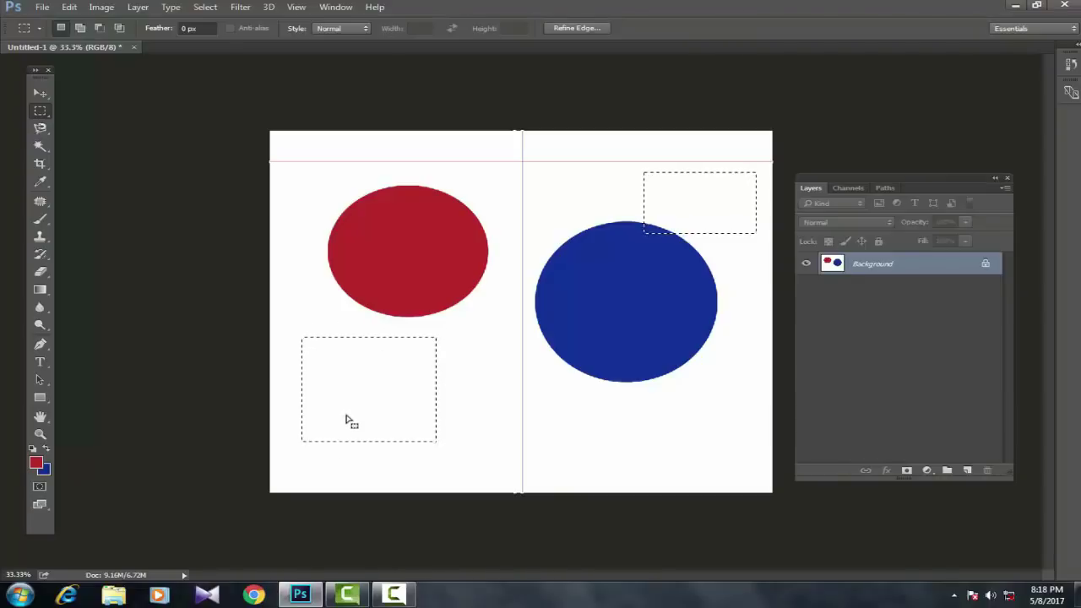
click(40, 111)
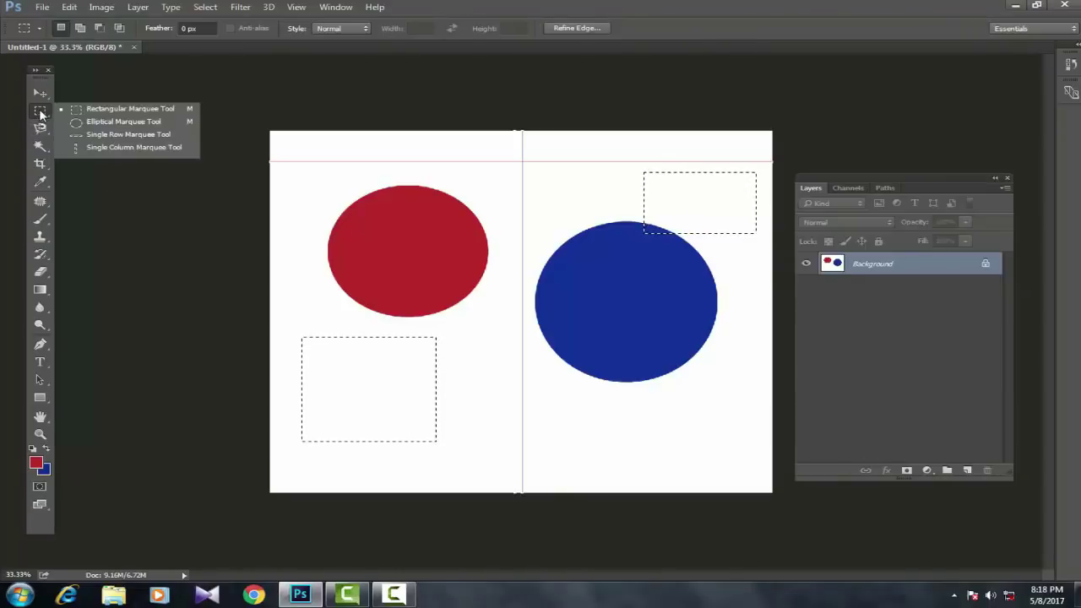
click(107, 124)
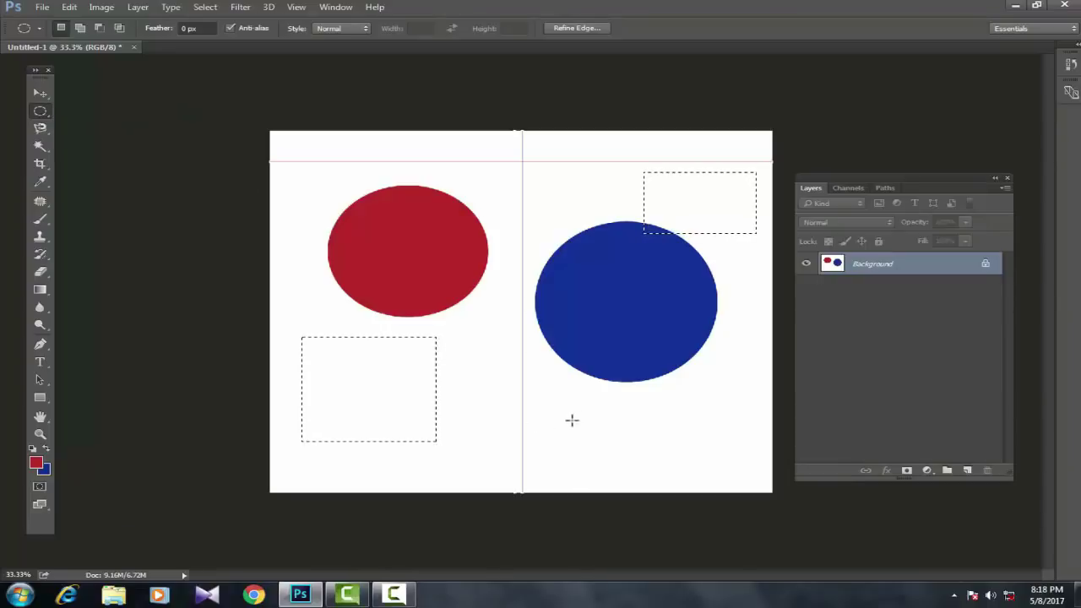
drag(606, 461, 649, 482)
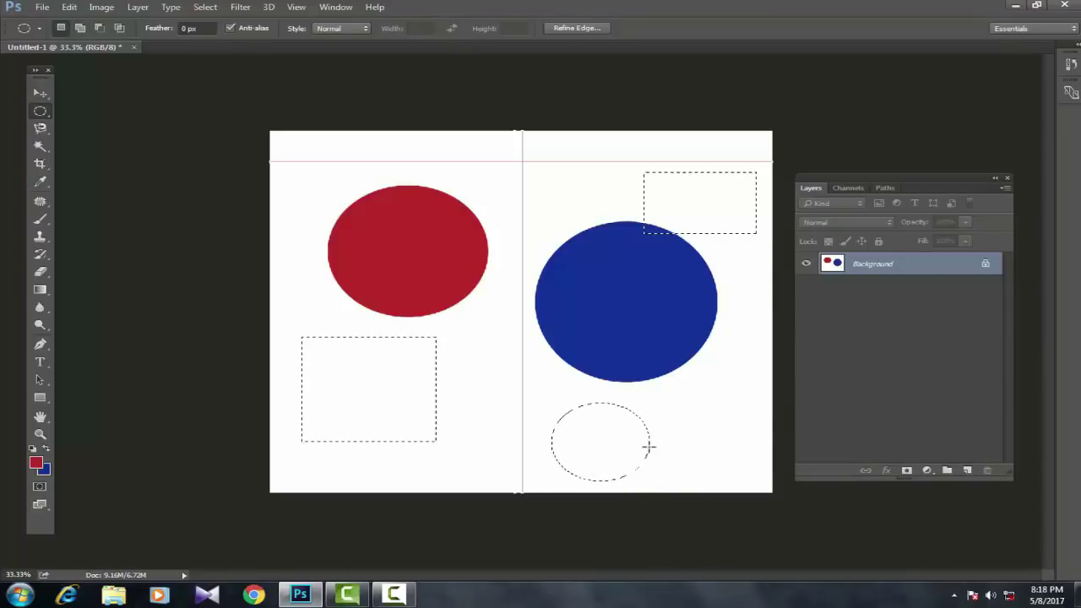
Step: Fill the three selections red, try blue, switch back to red, then deselect
key(alt+BackSpace)
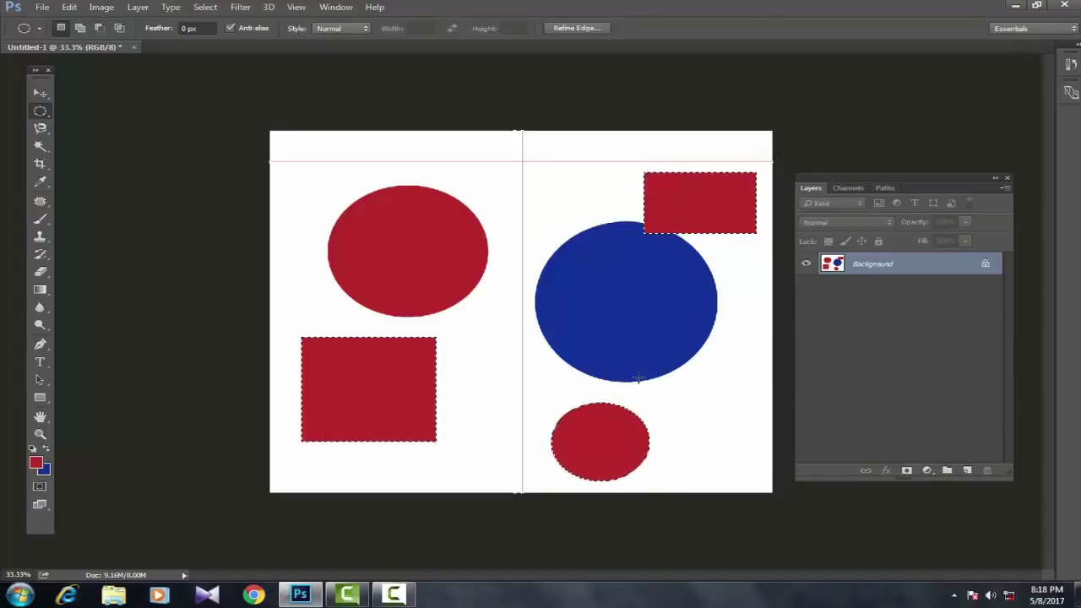
key(ctrl+BackSpace)
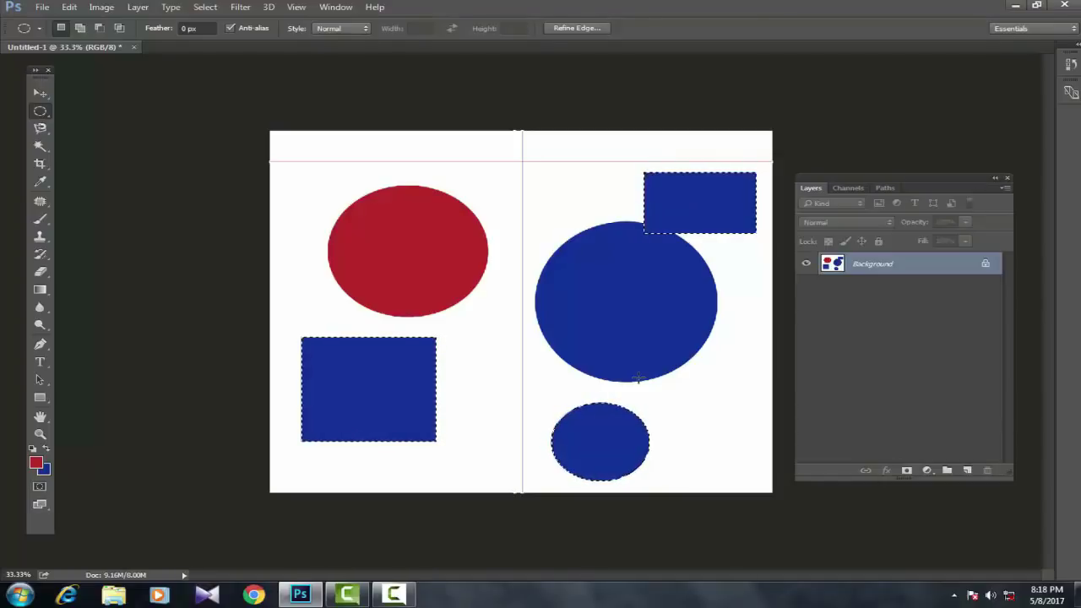
key(alt+BackSpace)
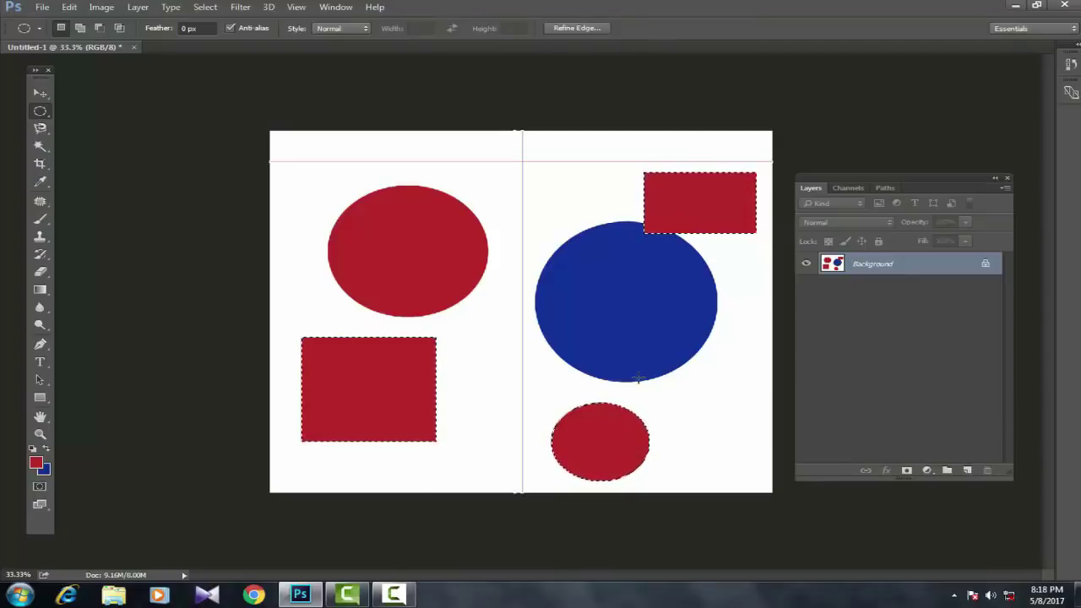
key(ctrl+d)
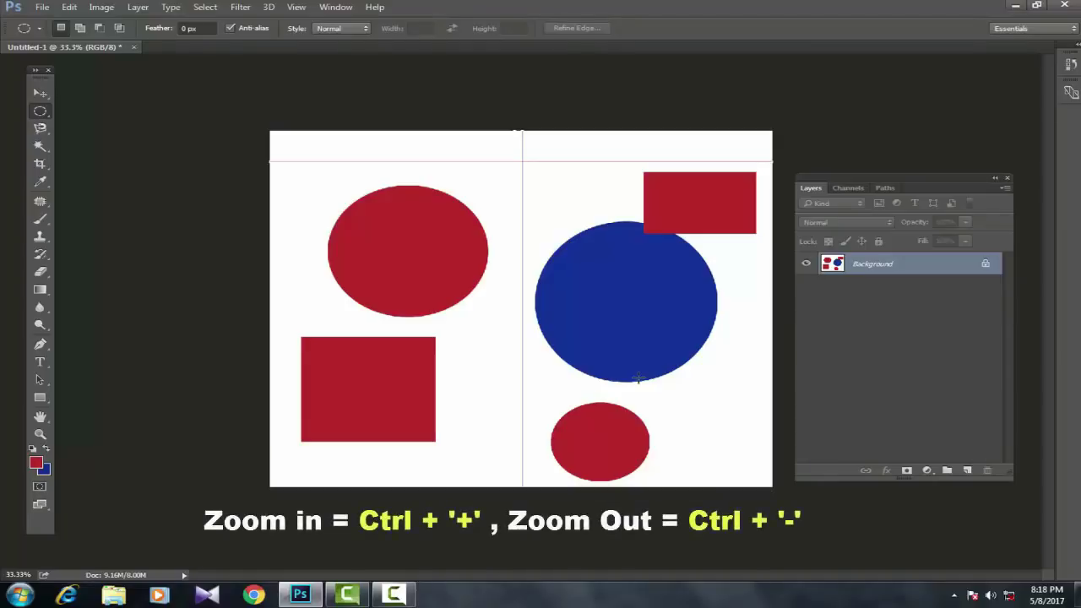
Step: Zoom out to a thumbnail, back in to 100%, then out to view the whole image
key(ctrl+minus)
key(ctrl+minus)
key(ctrl+minus)
key(ctrl+minus)
key(ctrl+minus)
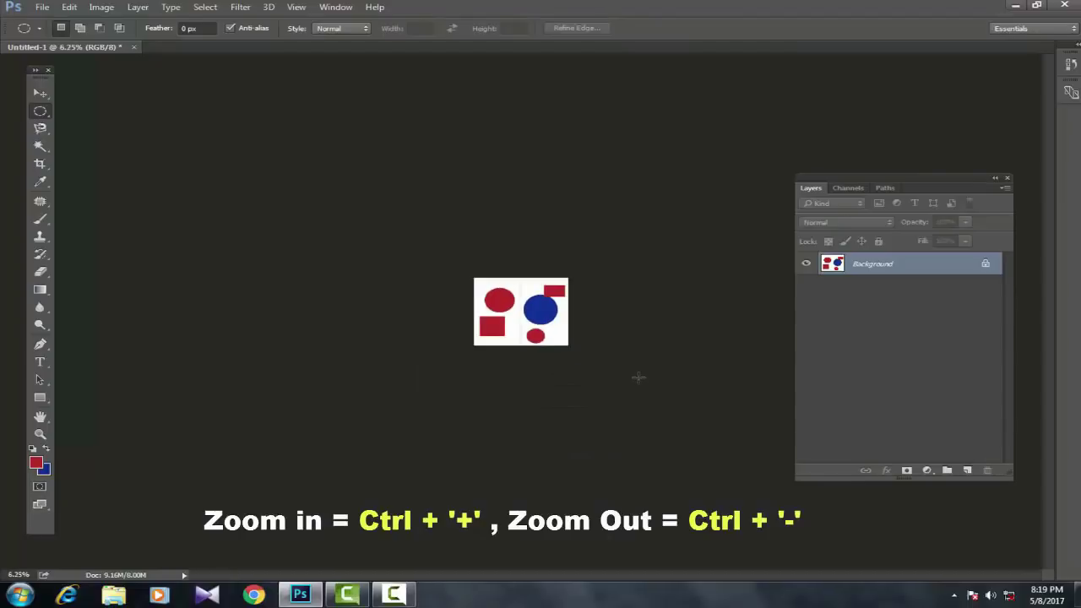
key(ctrl+plus)
key(ctrl+plus)
key(ctrl+plus)
key(ctrl+plus)
key(ctrl+plus)
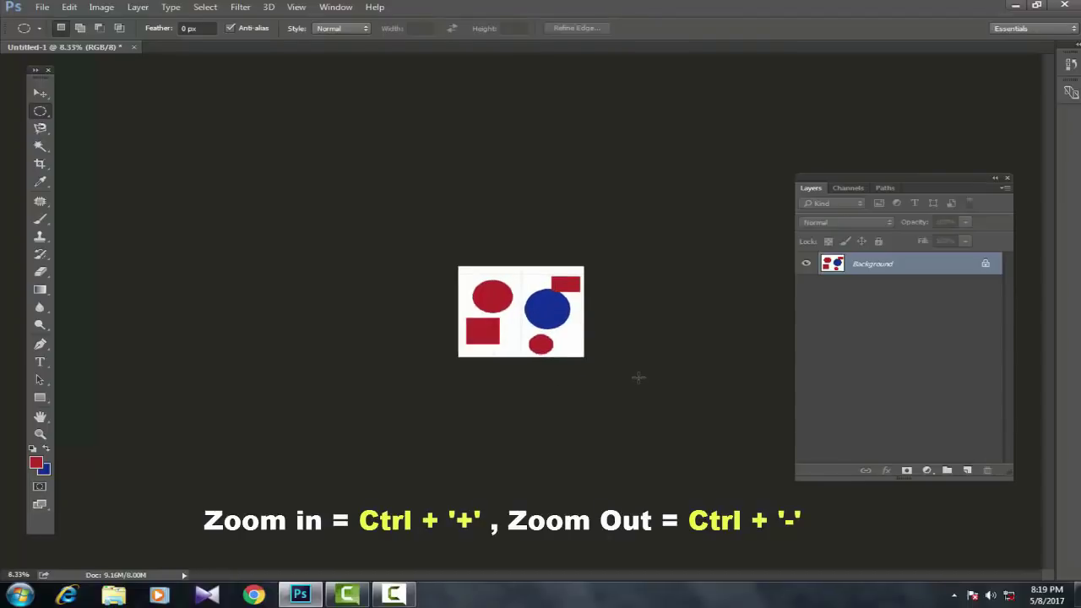
key(ctrl+plus)
key(ctrl+plus)
key(ctrl+plus)
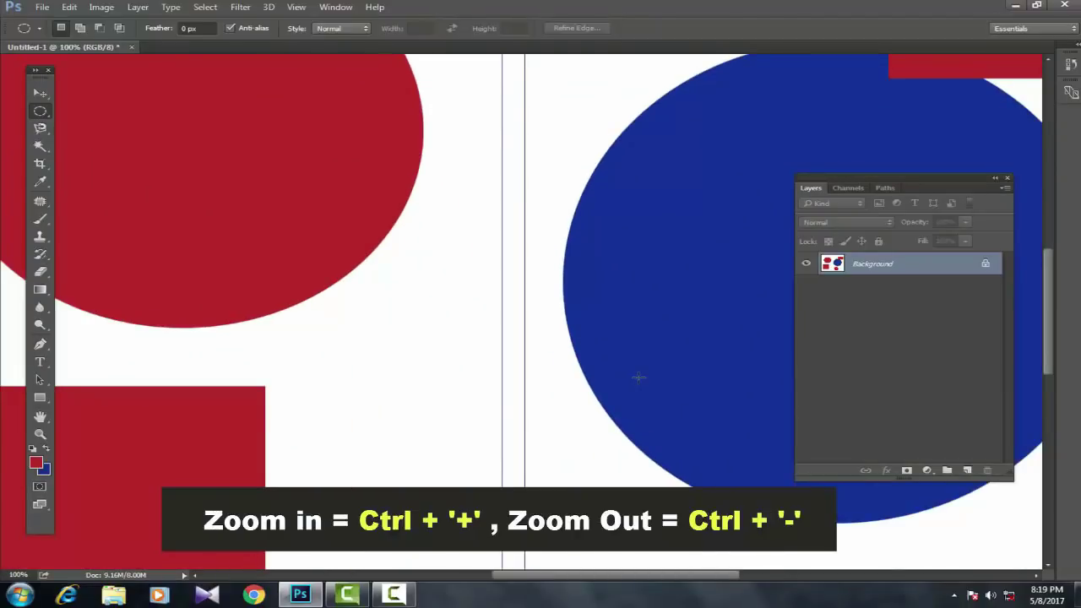
key(ctrl+minus)
key(ctrl+minus)
key(ctrl+minus)
key(ctrl+minus)
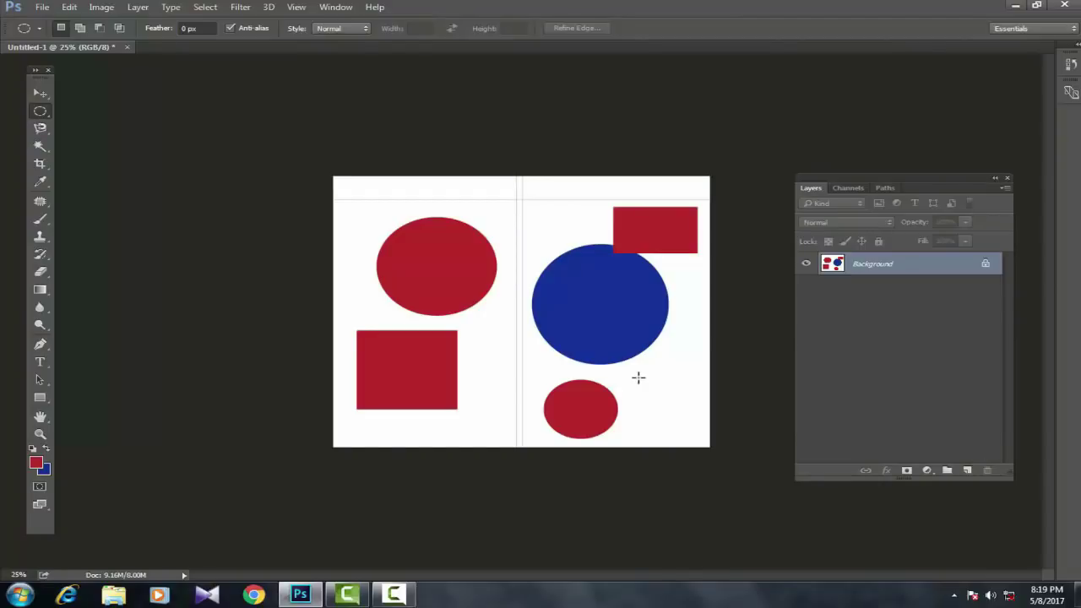
Step: Undo through the fills, selections and shapes until the canvas is blank white
key(ctrl+alt+z)
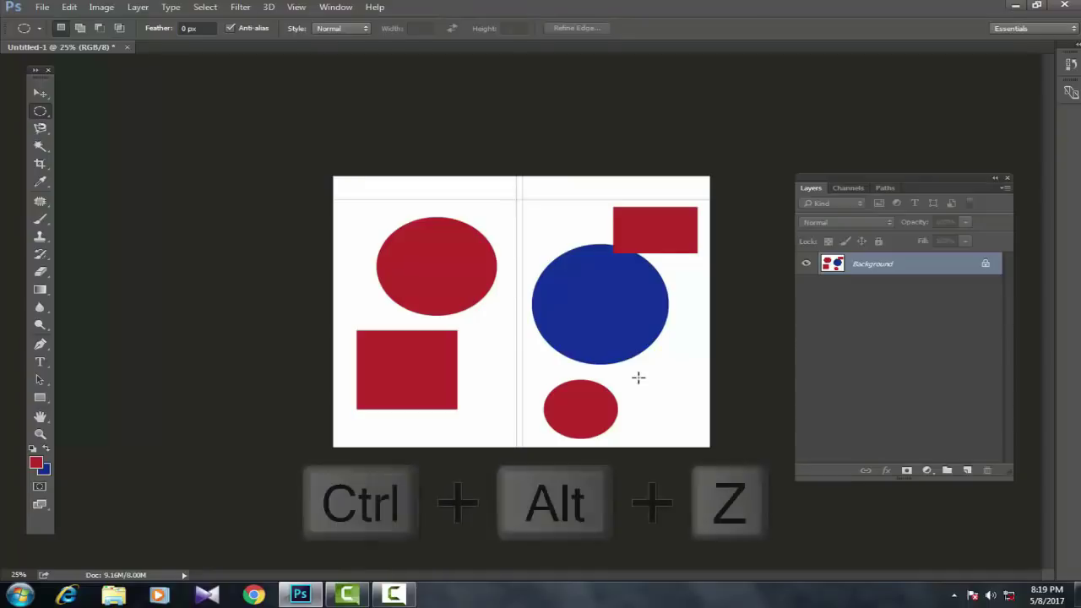
key(ctrl+alt+z)
key(ctrl+alt+z)
key(ctrl+alt+z)
key(ctrl+alt+z)
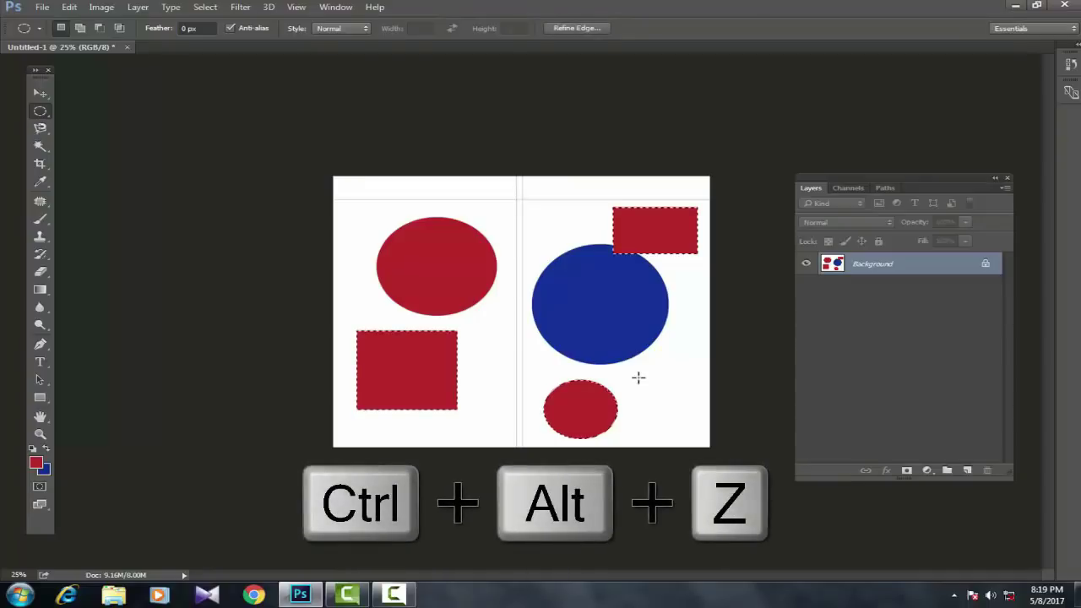
key(ctrl+alt+z)
key(ctrl+alt+z)
key(ctrl+alt+z)
key(ctrl+alt+z)
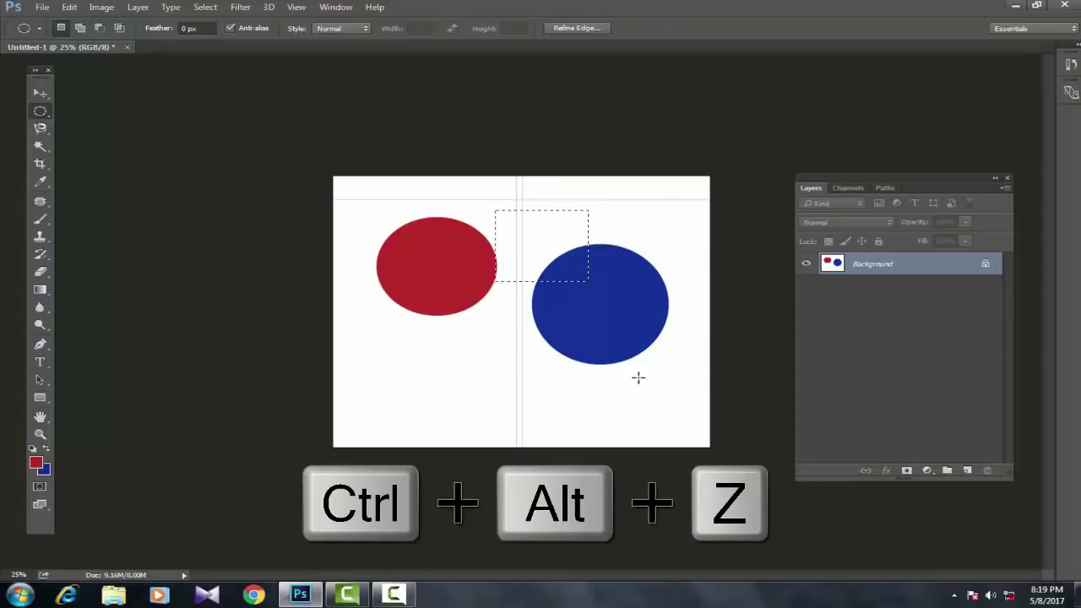
key(ctrl+alt+z)
key(ctrl+alt+z)
key(ctrl+alt+z)
key(ctrl+alt+z)
key(ctrl+alt+z)
key(ctrl+alt+z)
key(ctrl+alt+z)
key(ctrl+alt+z)
key(ctrl+alt+z)
key(ctrl+alt+z)
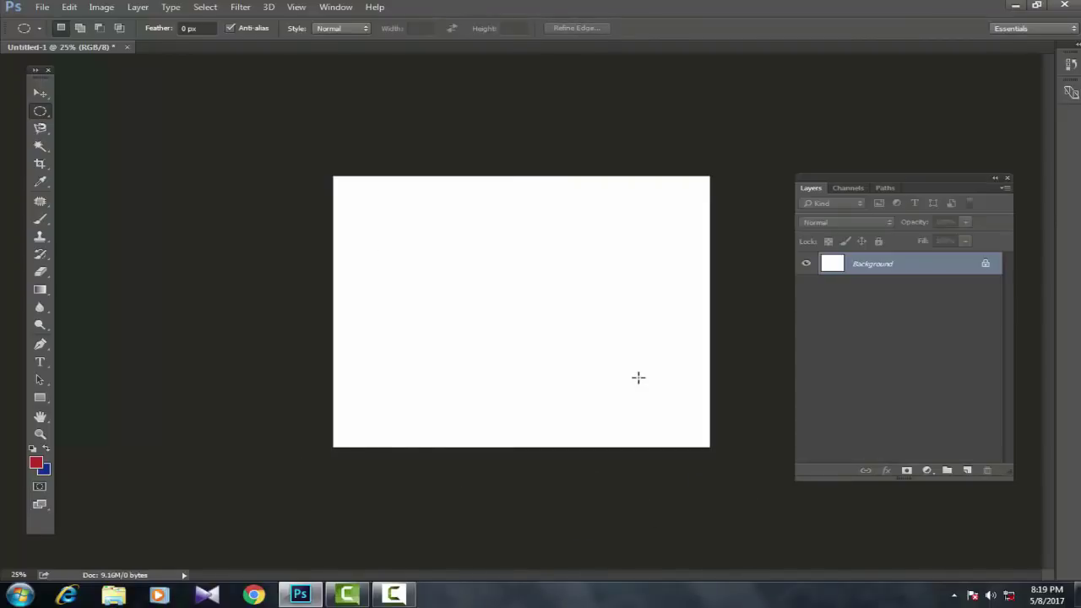
Step: Redo the history, restoring both ellipses, the guides, the rectangle selections and the red fills
key(ctrl+shift+z)
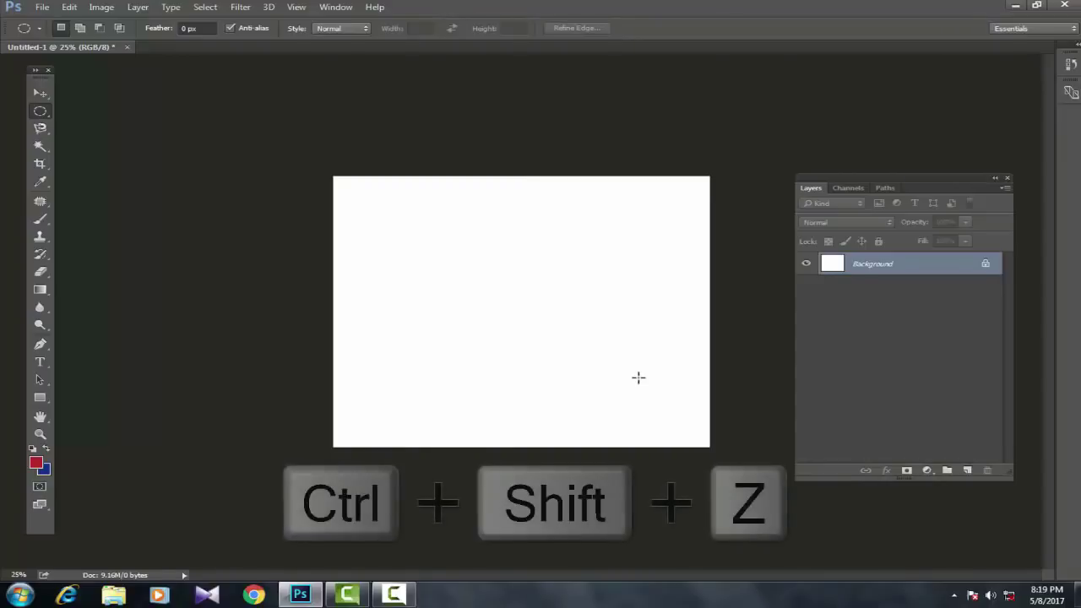
key(ctrl+shift+z)
key(ctrl+shift+z)
key(ctrl+shift+z)
key(ctrl+shift+z)
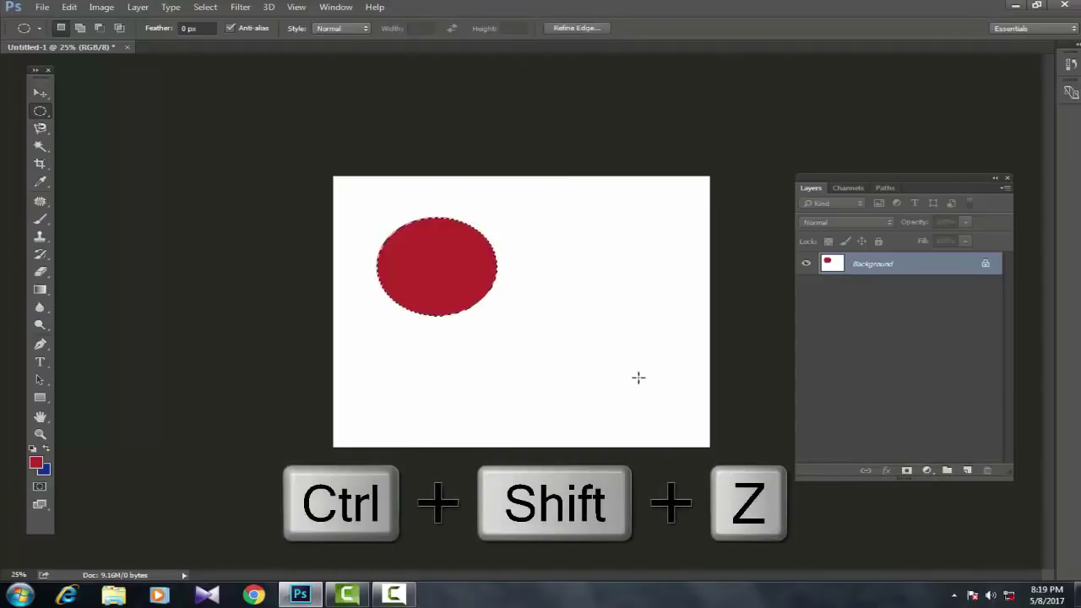
key(ctrl+shift+z)
key(ctrl+shift+z)
key(ctrl+shift+z)
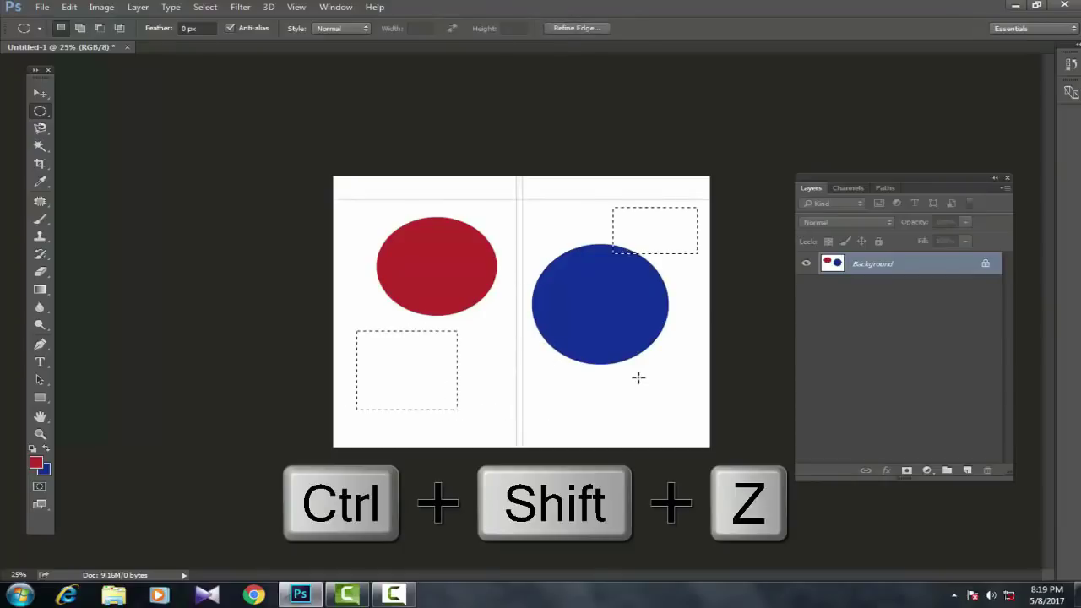
key(ctrl+shift+z)
key(ctrl+shift+z)
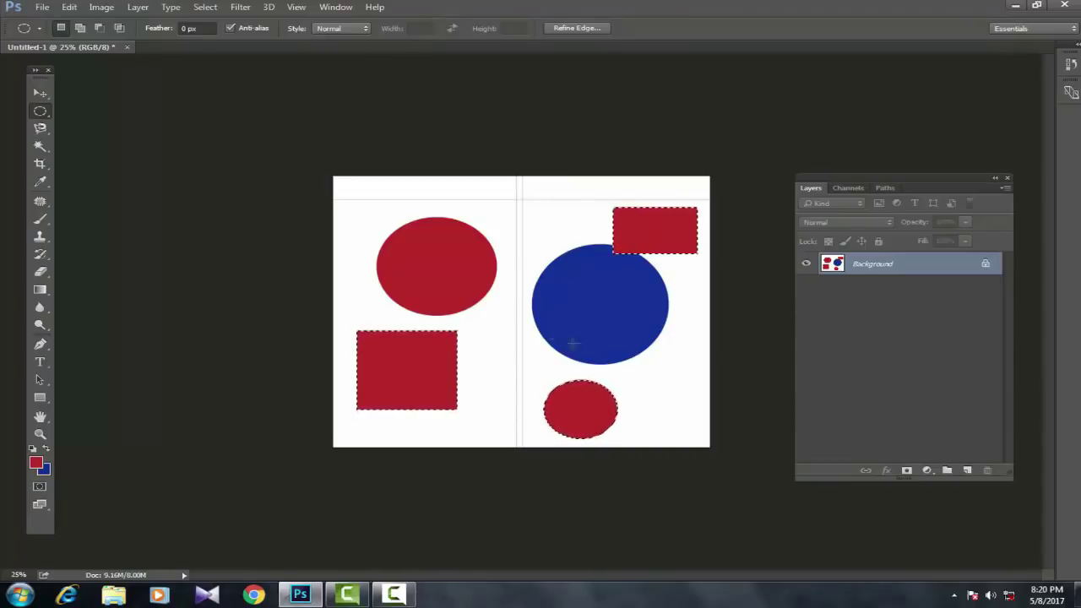
click(41, 7)
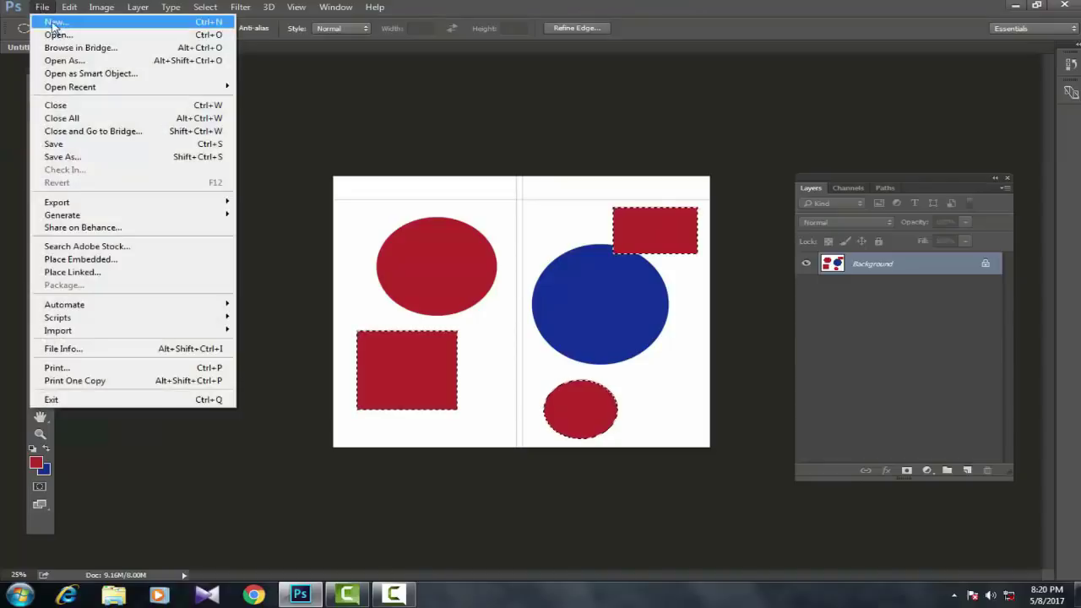
Step: Create blank document Untitled-2 and choose the Rectangular Marquee with Normal style
click(52, 23)
click(579, 134)
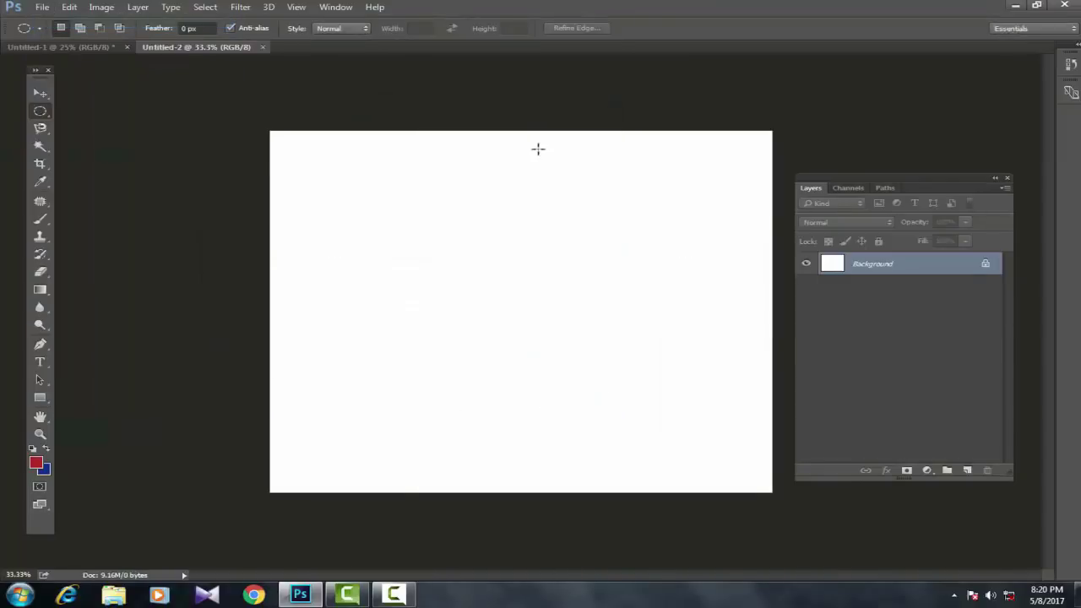
right_click(39, 116)
click(110, 109)
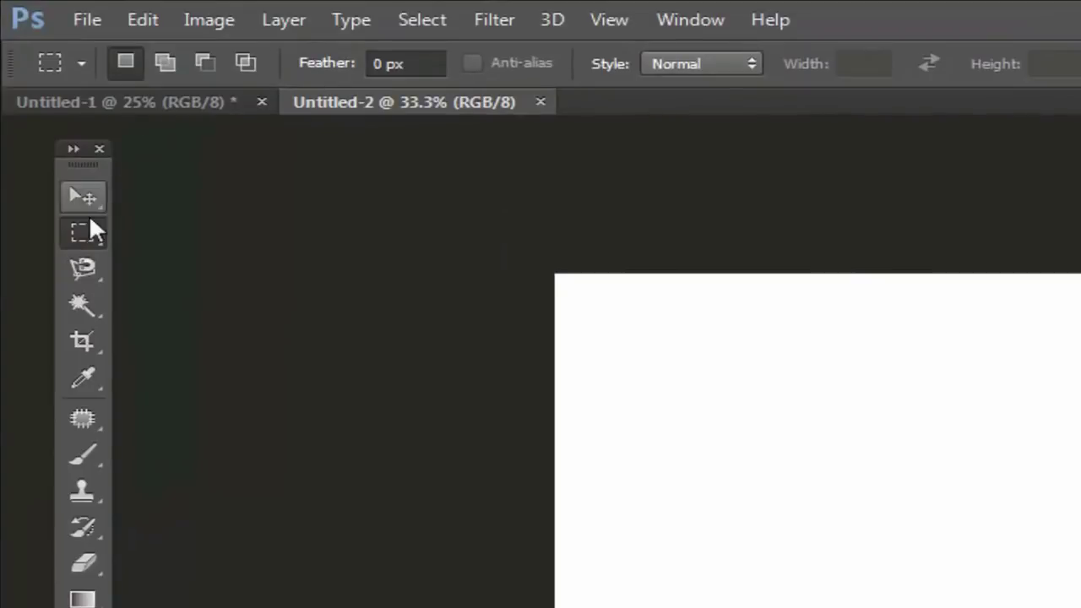
click(752, 66)
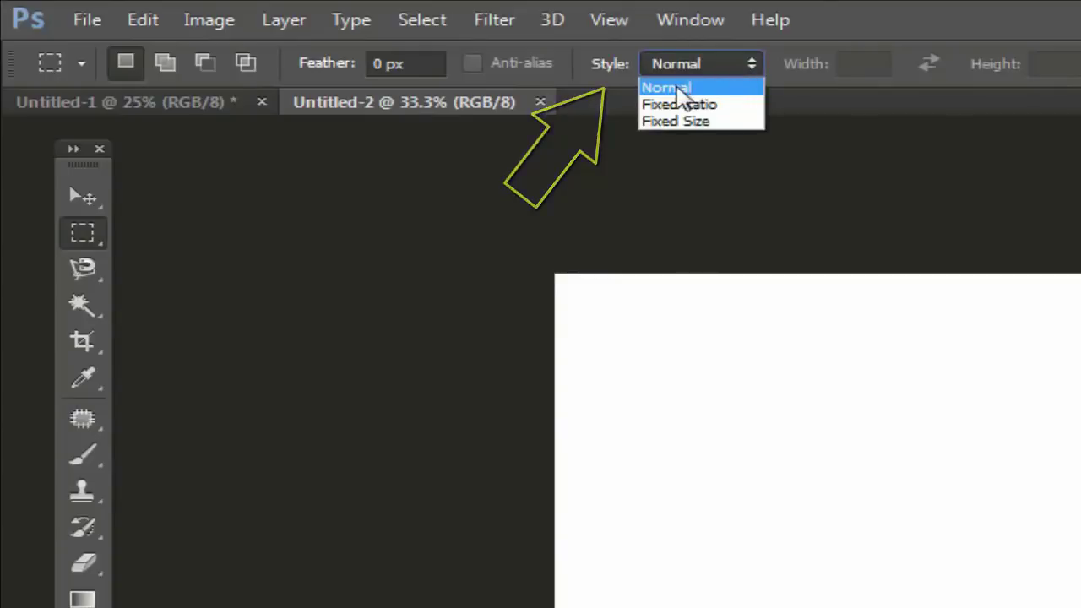
click(676, 91)
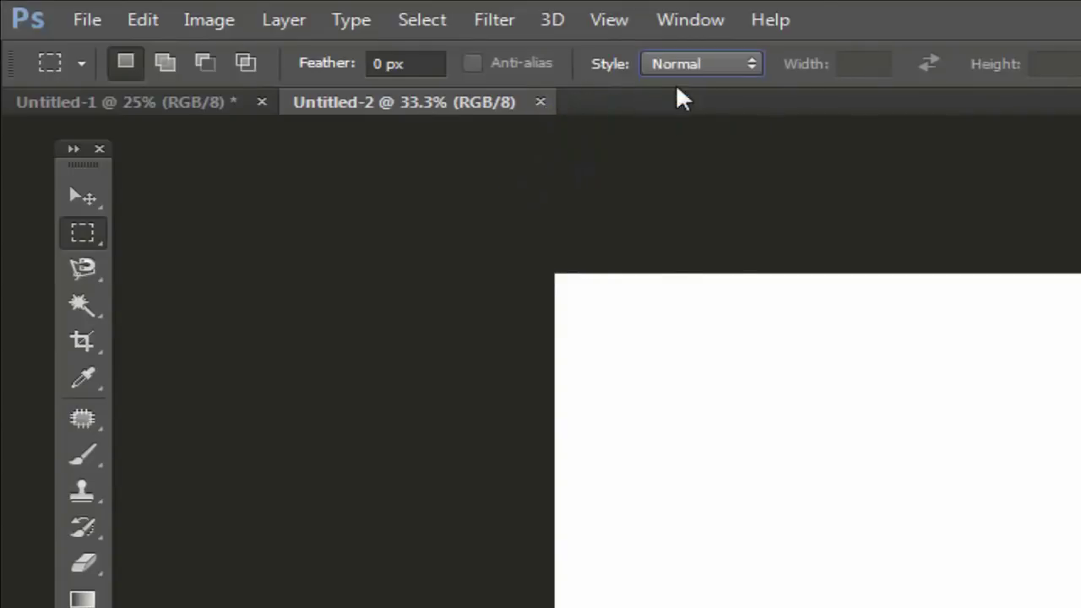
Step: Drag several freeform test rectangular selections on the blank canvas
mouse_move(942, 370)
mouse_down()
mouse_move(1080, 496)
mouse_move(1080, 582)
mouse_up()
drag(557, 370, 749, 558)
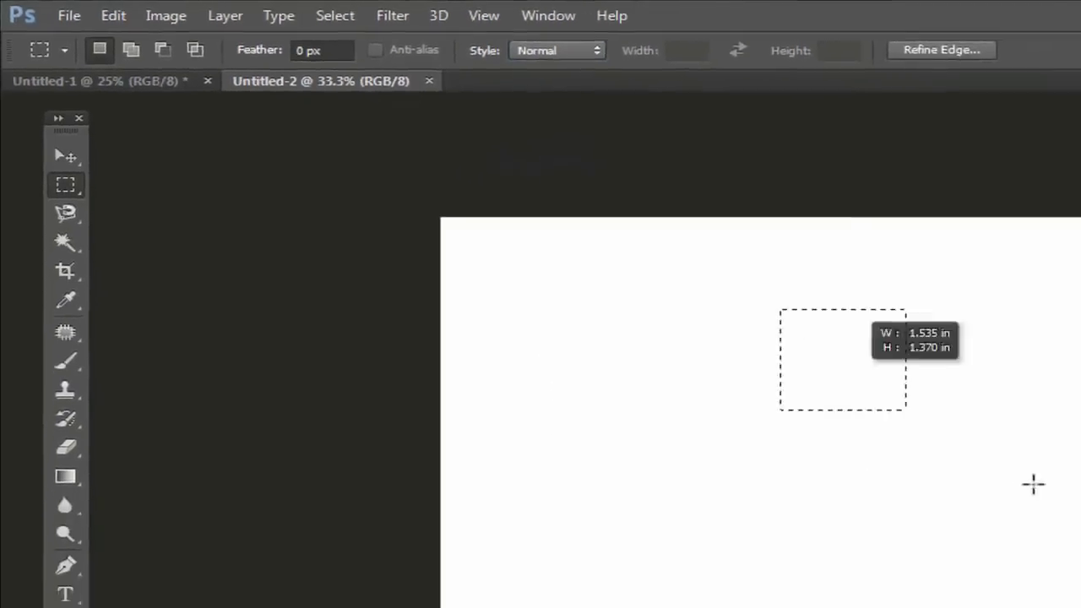
click(698, 243)
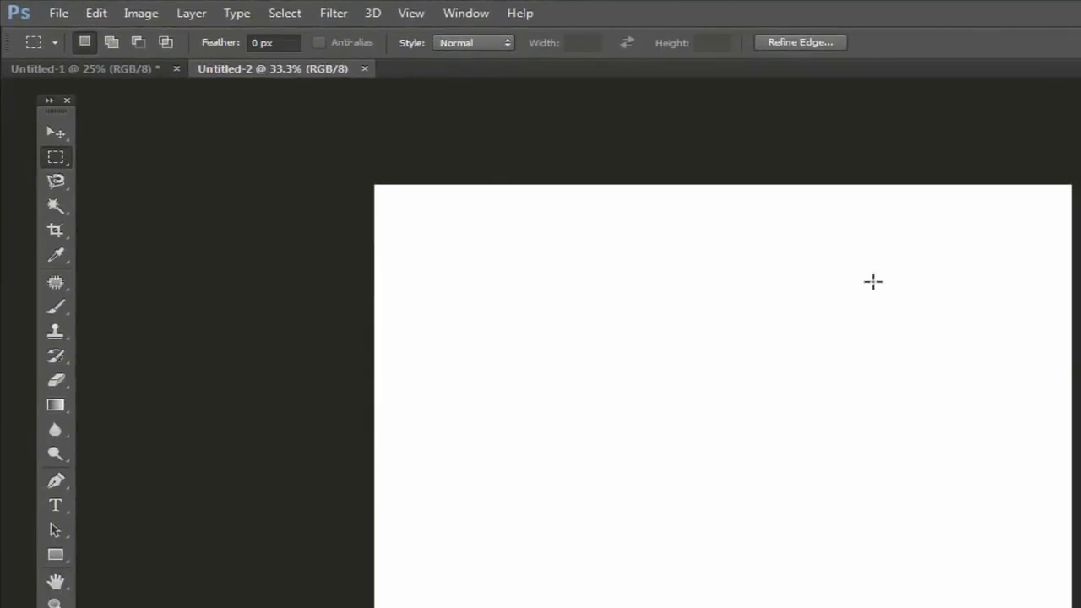
drag(888, 251, 994, 356)
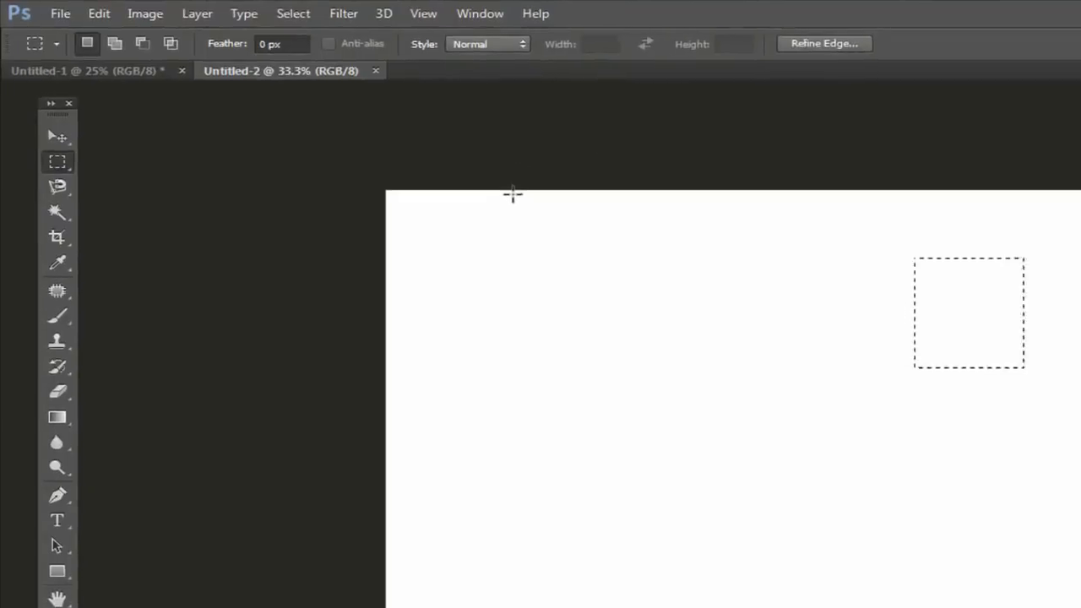
Step: Set the marquee Style to Fixed Ratio with width 5 and height 3
click(522, 43)
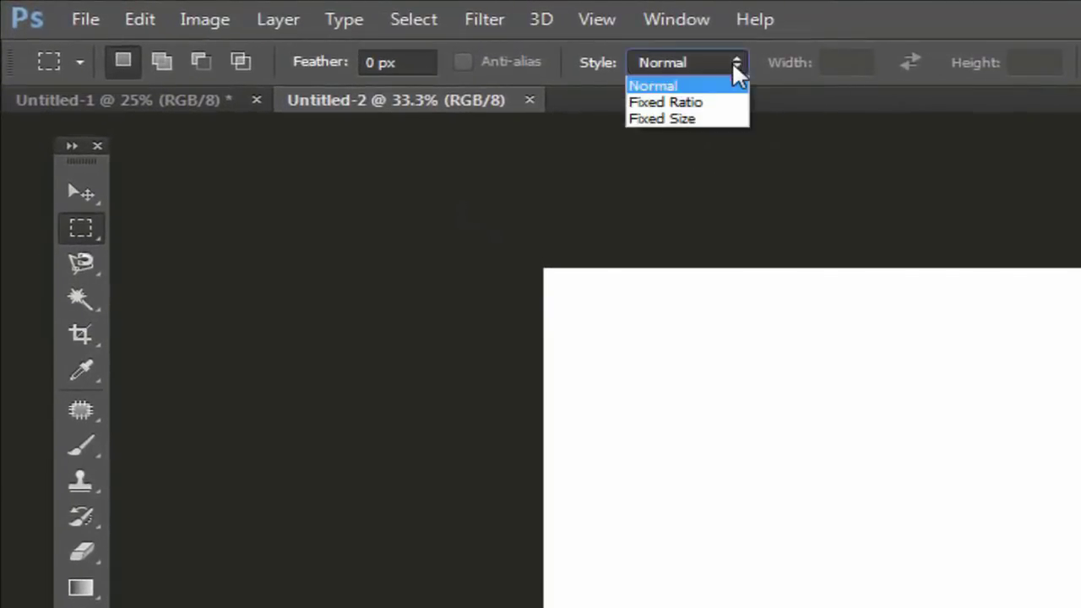
click(682, 102)
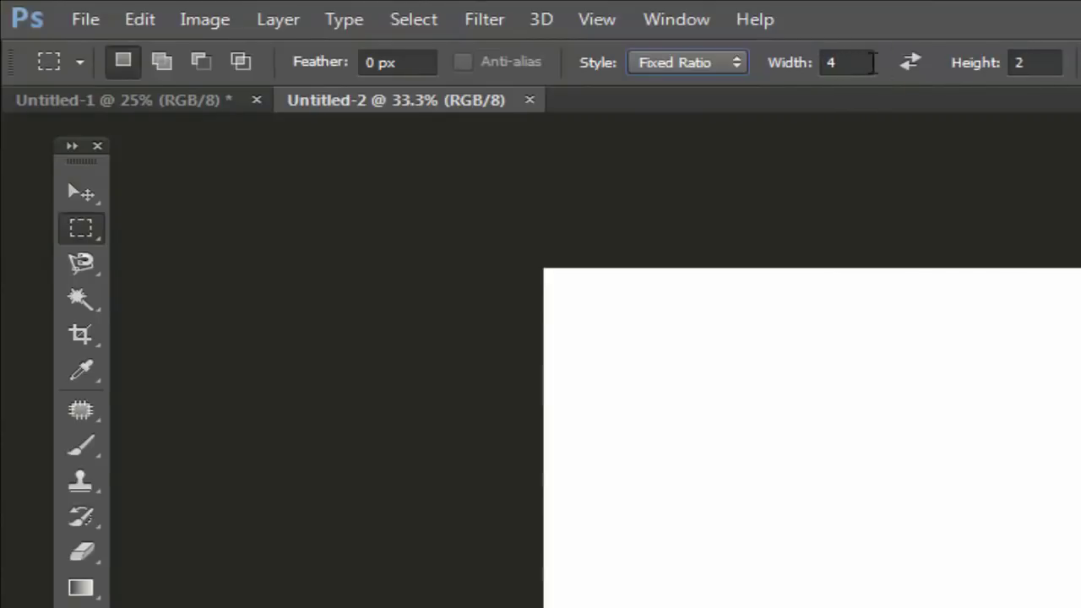
click(833, 64)
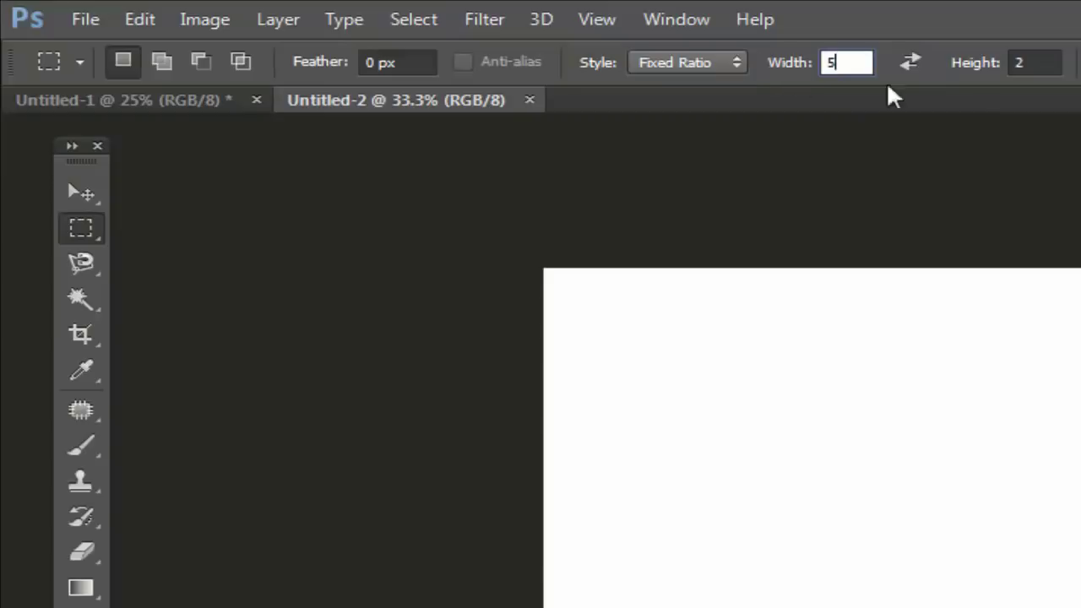
text(5)
click(1026, 63)
text(3)
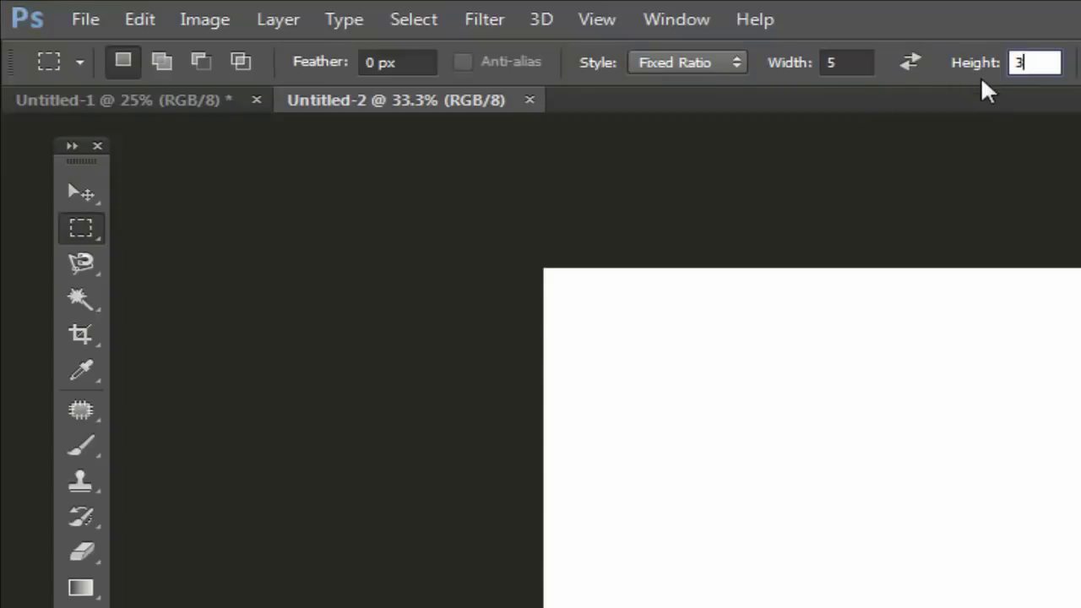
Step: Drag a trial 5:3 selection on the canvas, then clear it
drag(729, 356, 987, 580)
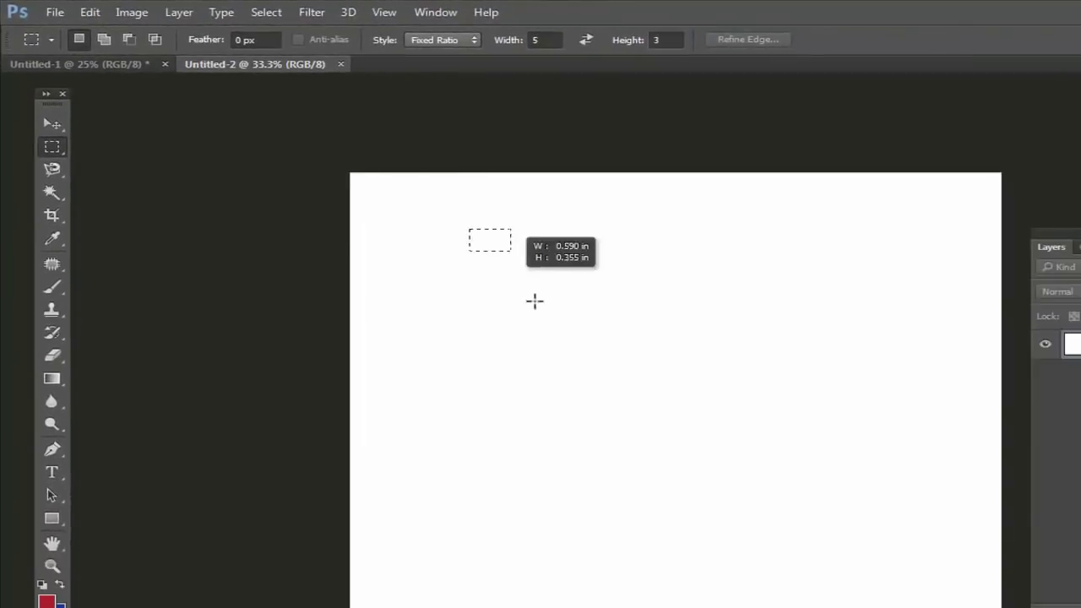
drag(635, 374, 775, 448)
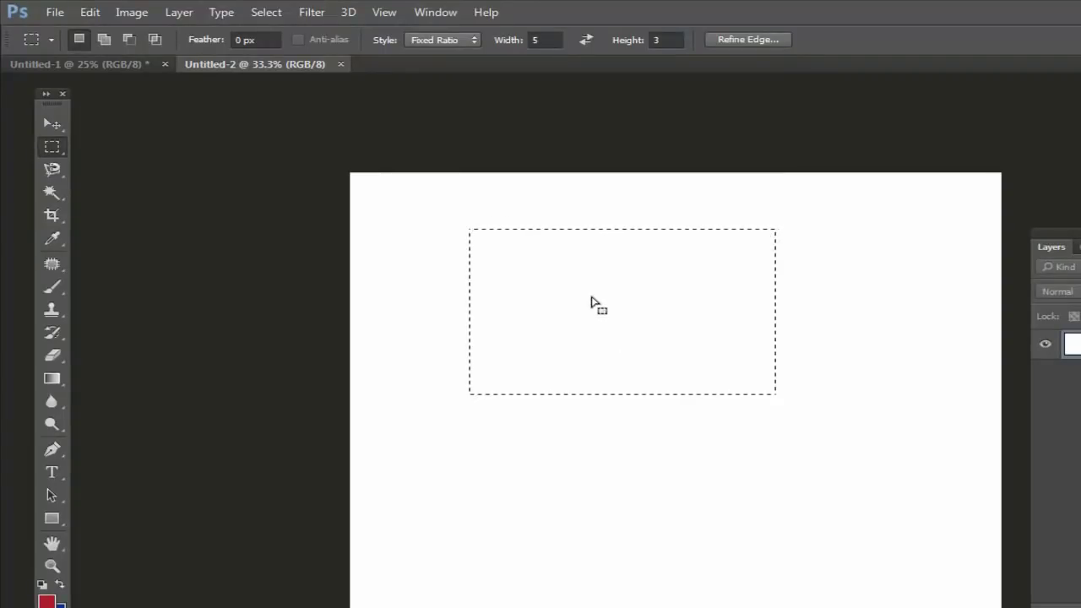
click(595, 298)
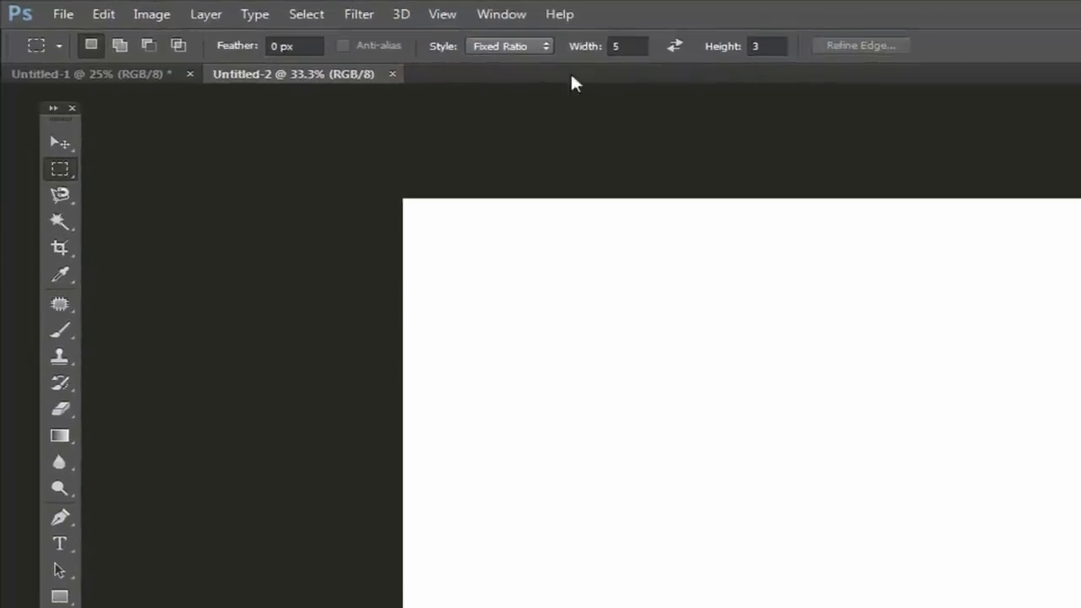
Step: Place a 600 × 500 px Fixed Size selection on the canvas
click(689, 59)
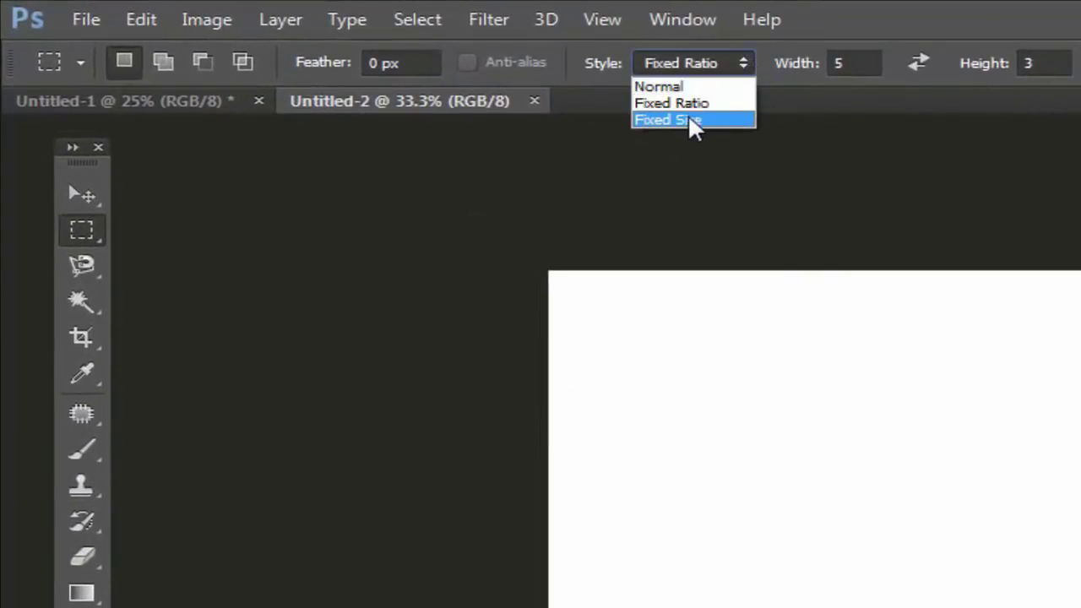
click(631, 108)
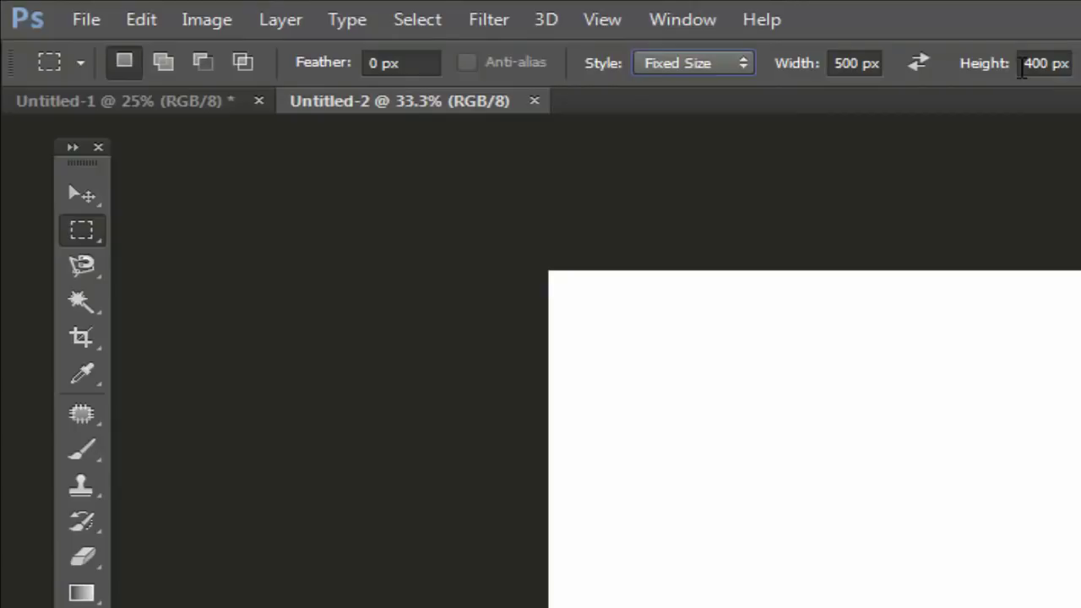
double_click(844, 64)
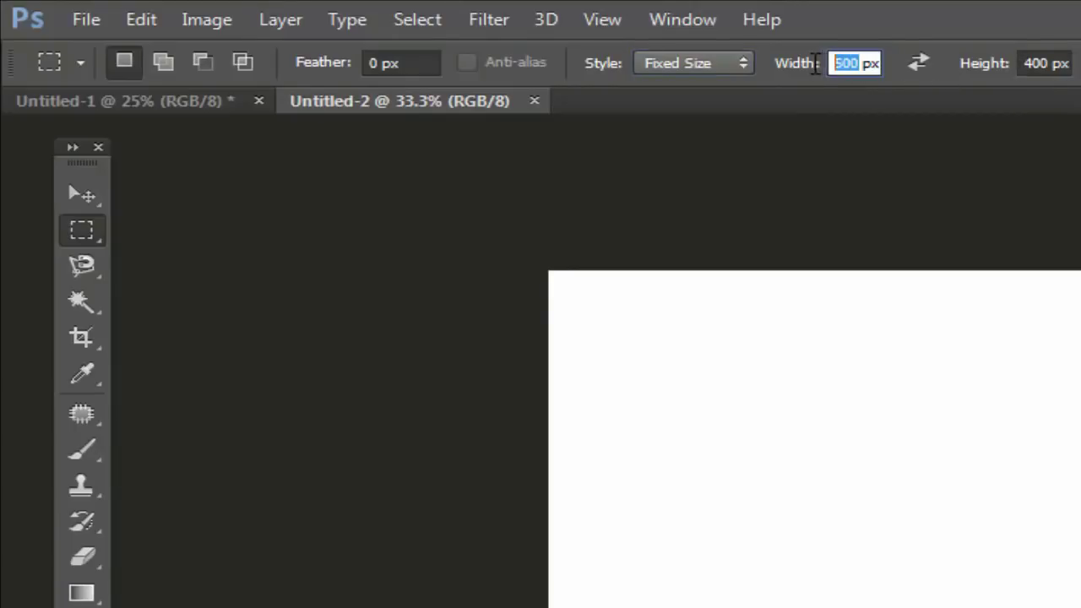
text(600)
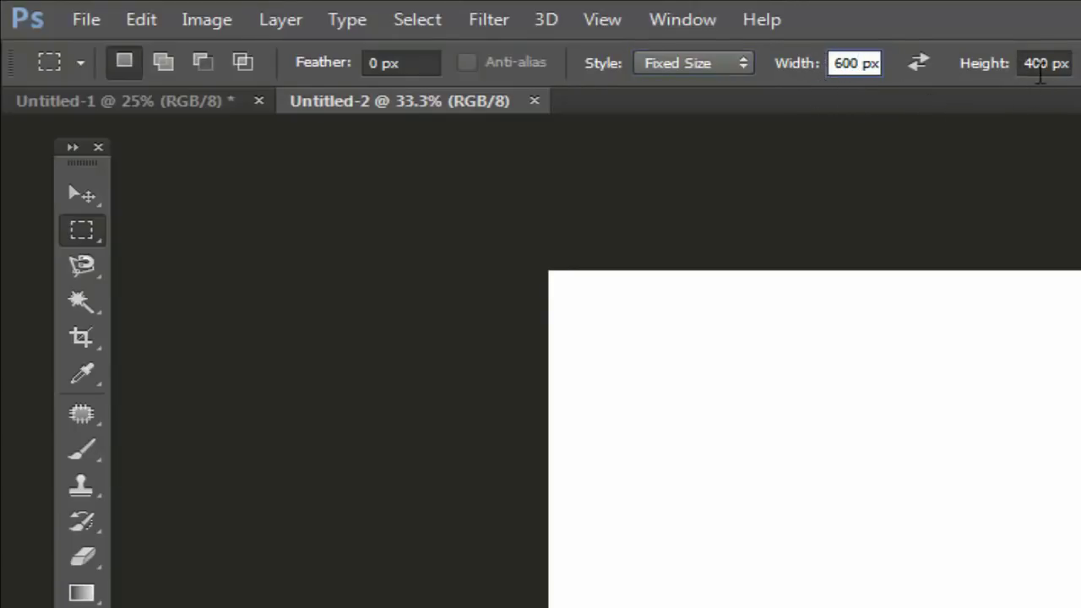
double_click(1052, 64)
text(500)
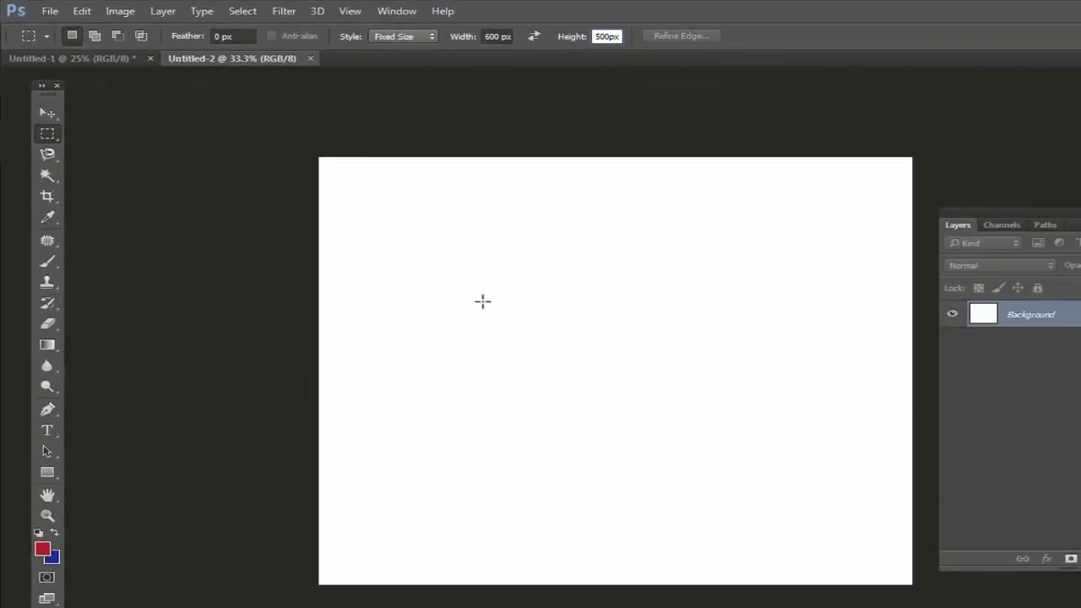
click(482, 302)
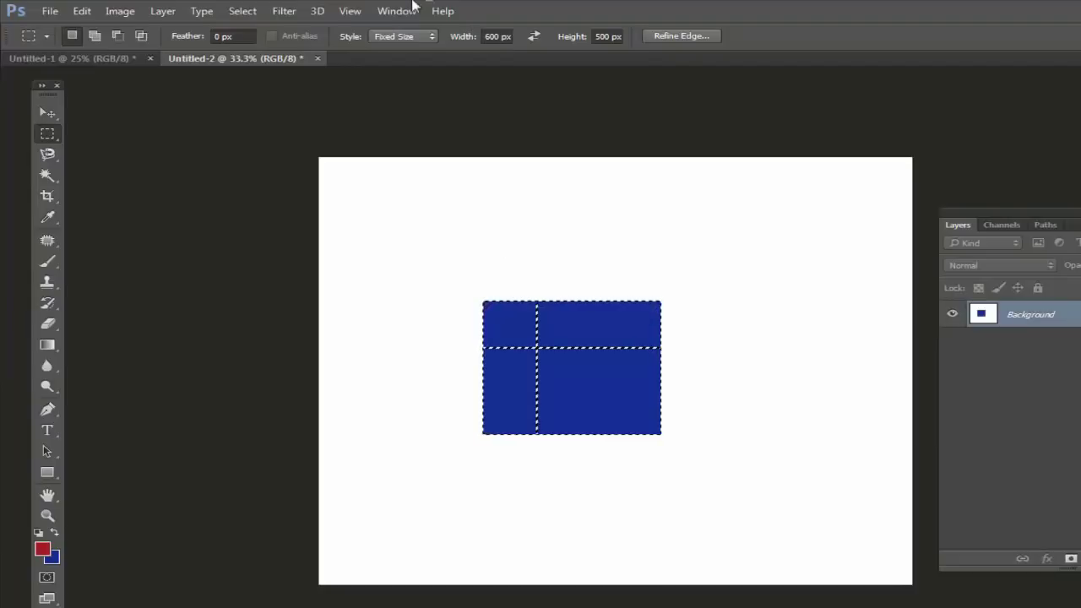
Step: Return the marquee Style to Normal and clear the selection
click(433, 39)
click(417, 52)
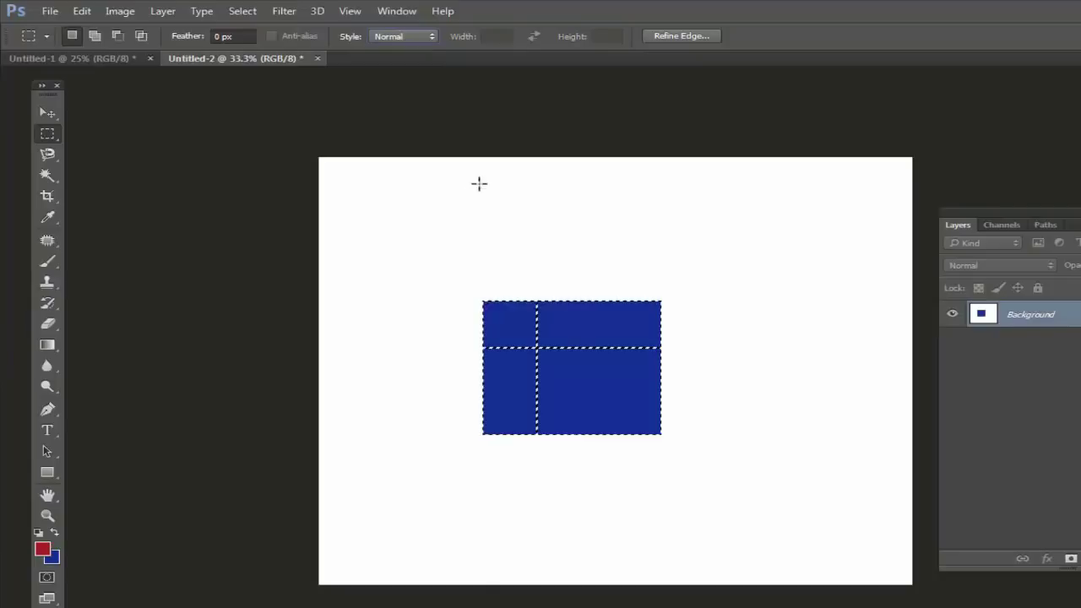
click(479, 183)
click(50, 11)
Step: Create Untitled-3 and fill a sharp-edged red elliptical circle near its upper left, then deselect
click(67, 29)
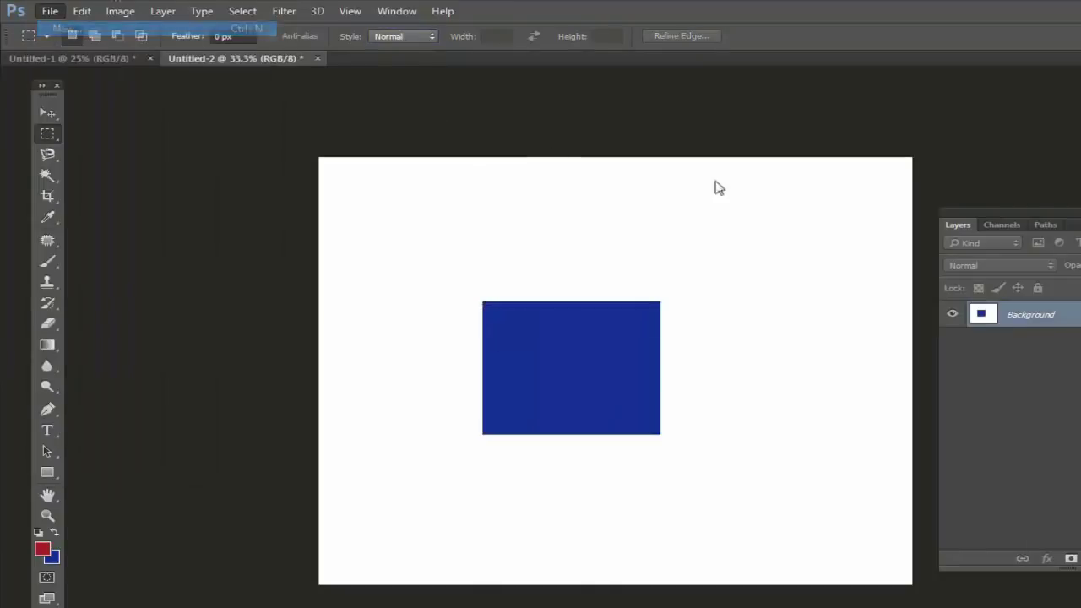
click(657, 166)
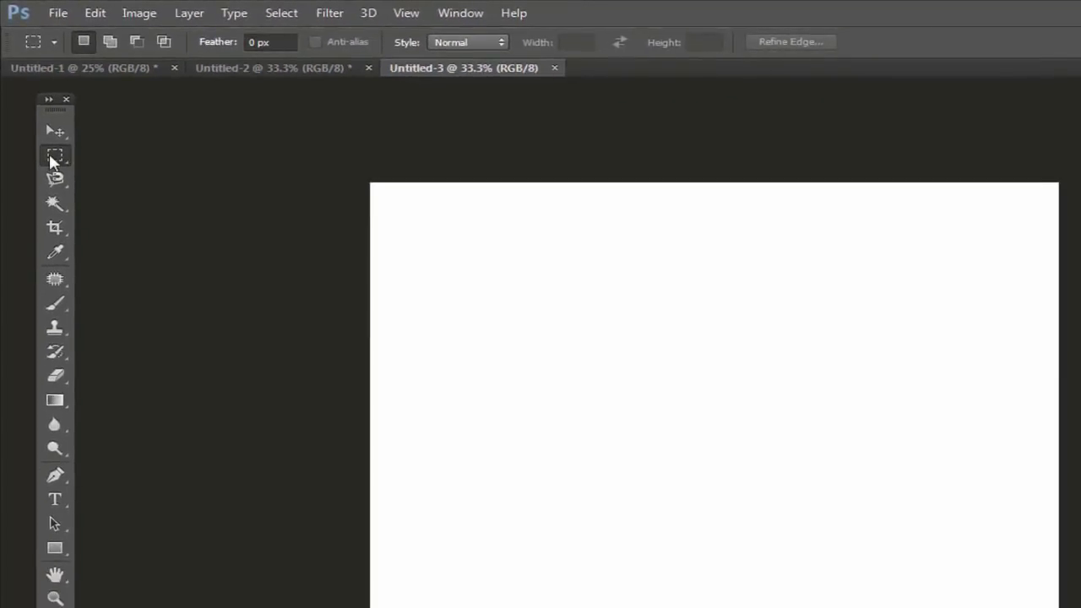
right_click(50, 161)
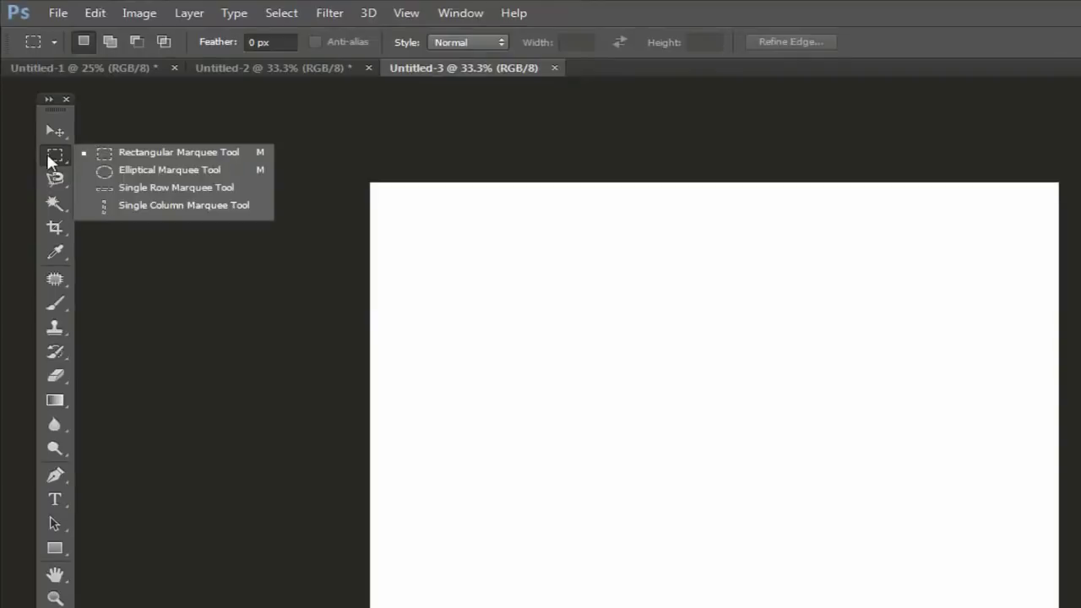
click(149, 172)
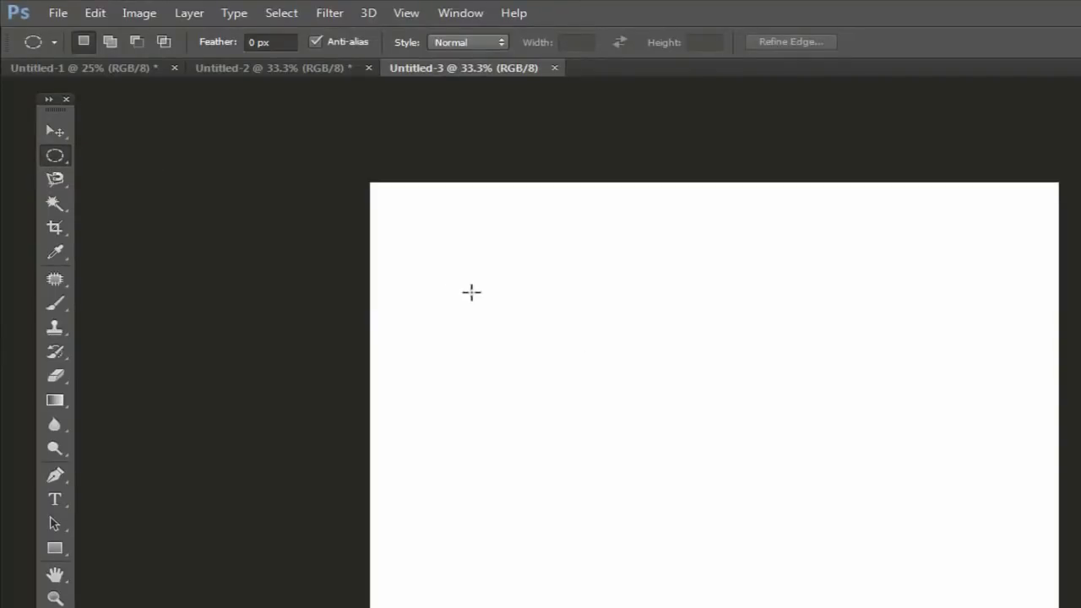
drag(438, 252, 592, 394)
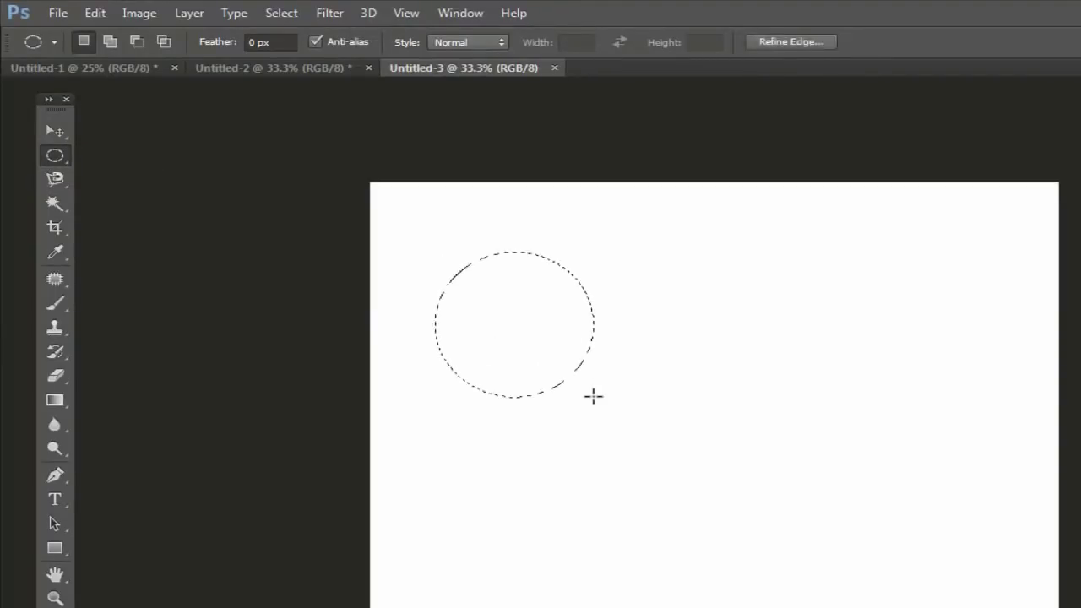
key(alt+BackSpace)
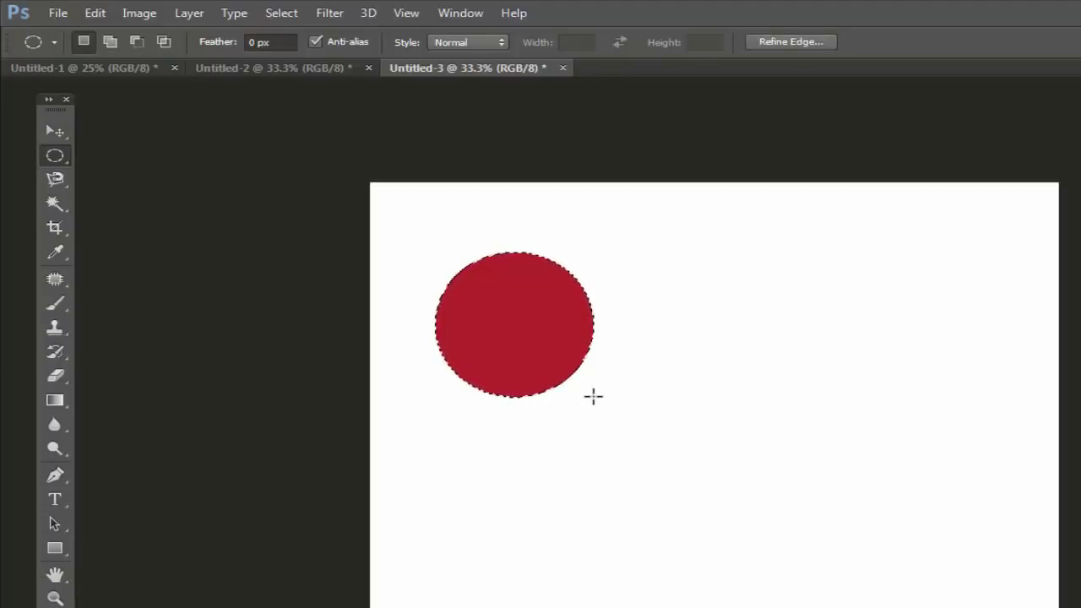
key(ctrl+d)
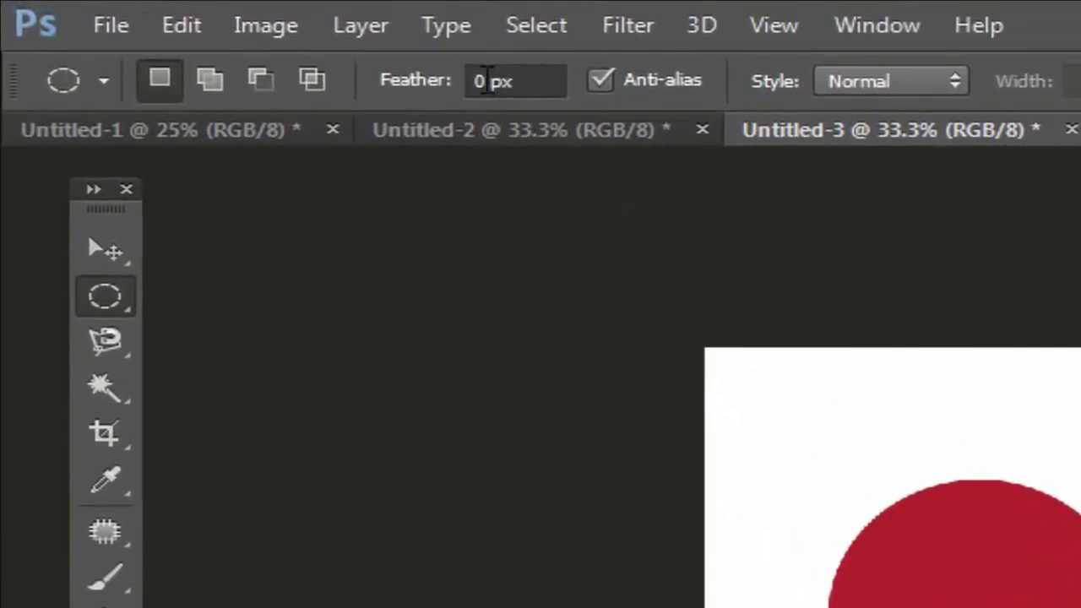
Step: With Feather 2 px, fill a red ellipse to the right of the circle
double_click(248, 44)
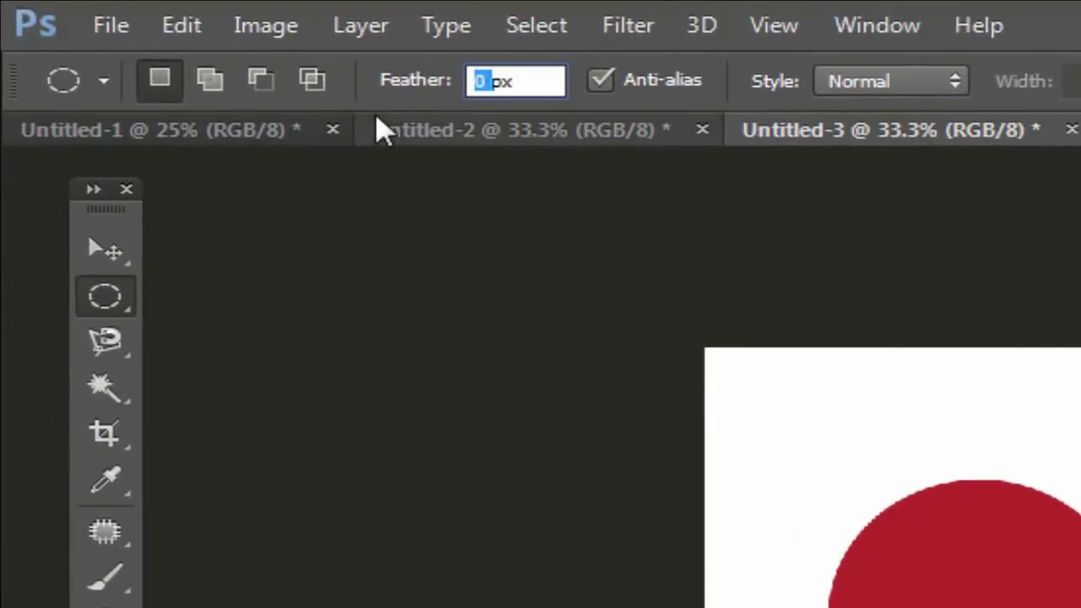
text(2)
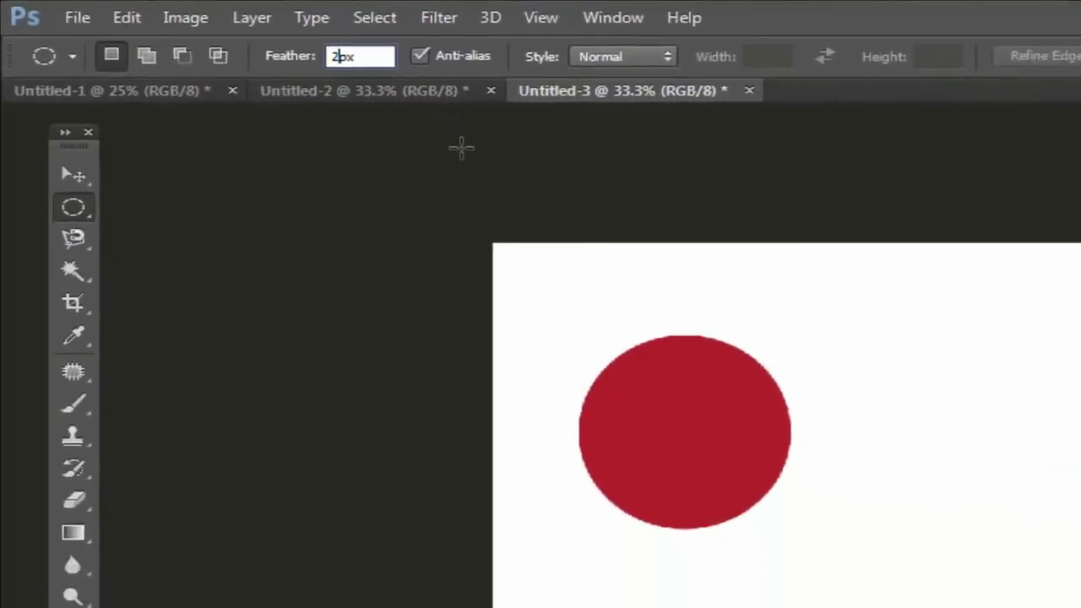
drag(653, 240, 822, 388)
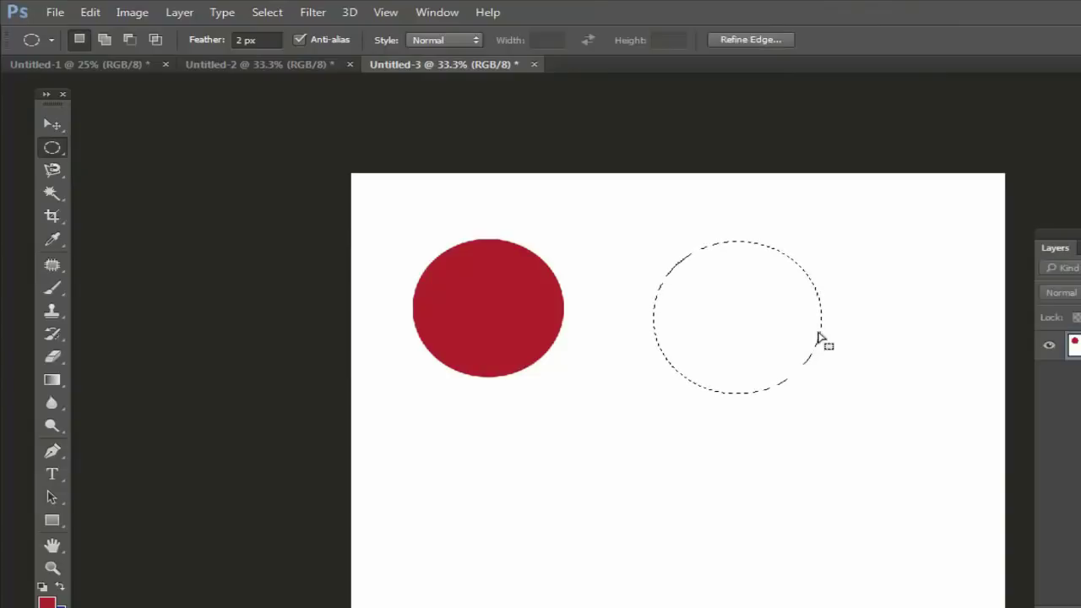
key(alt+BackSpace)
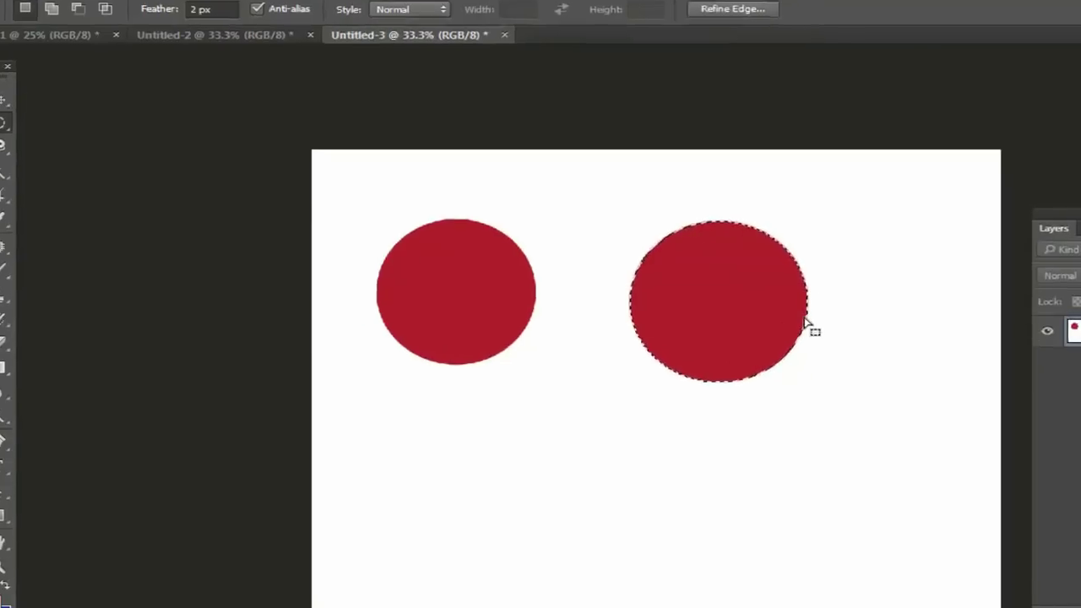
key(ctrl+d)
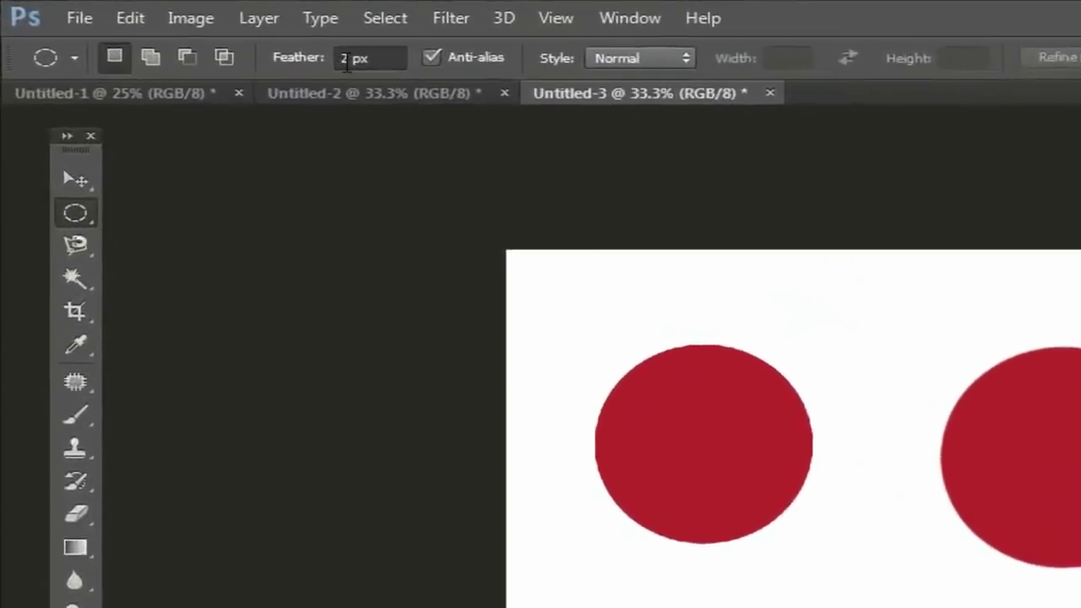
Step: With Feather 10 px, fill a red ellipse below the first circle
click(351, 53)
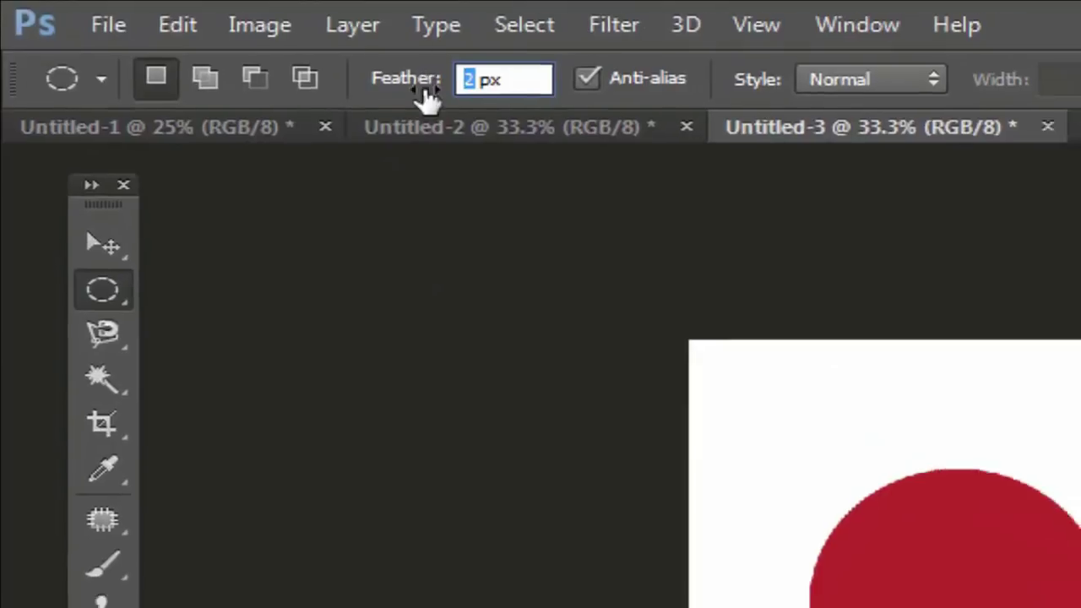
text(10)
drag(436, 429, 612, 570)
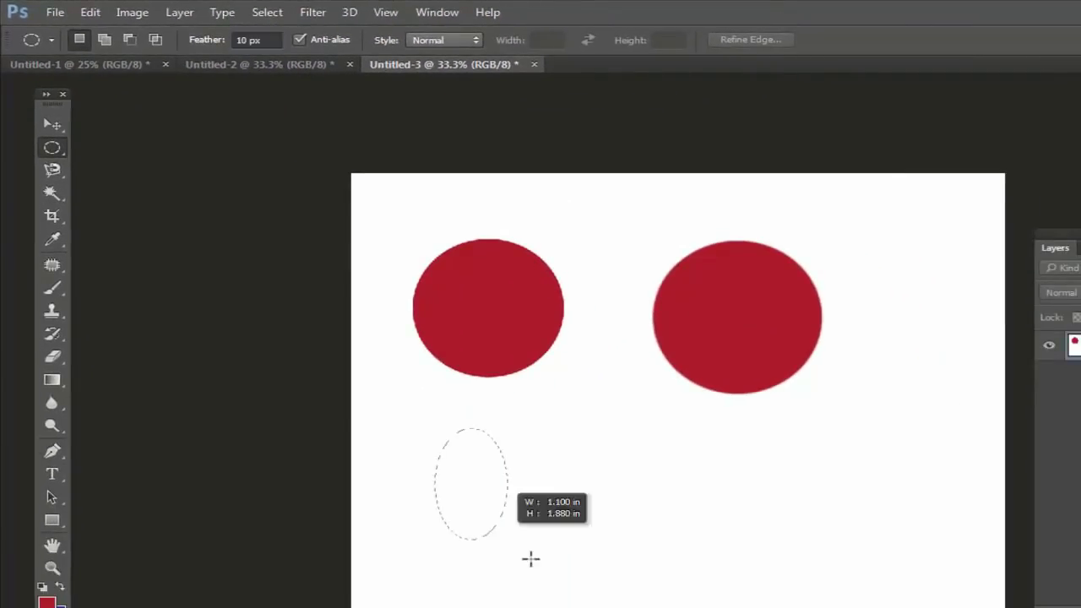
key(alt+BackSpace)
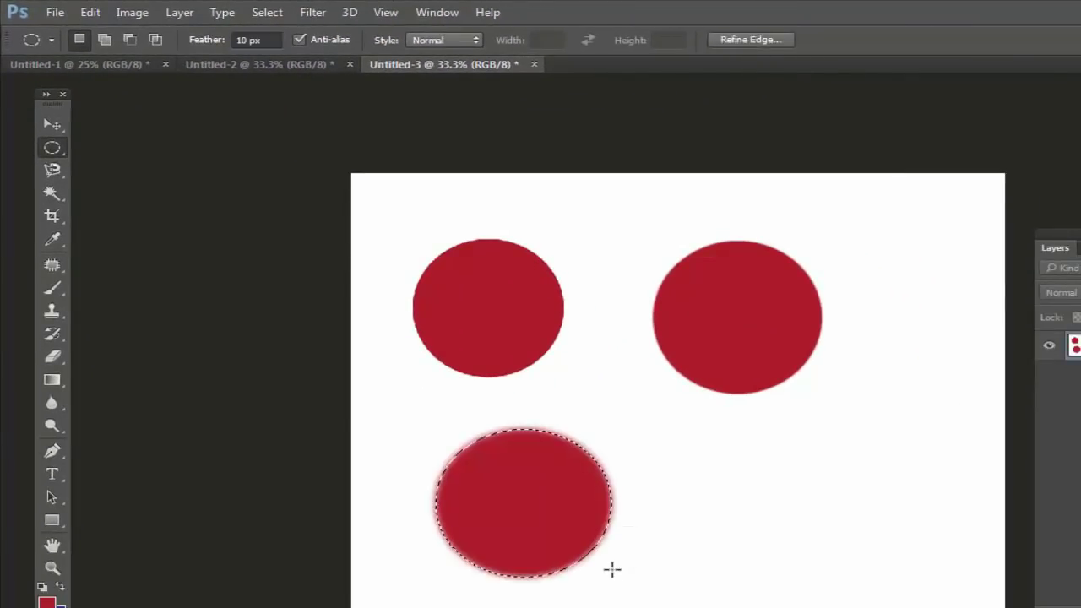
key(ctrl+d)
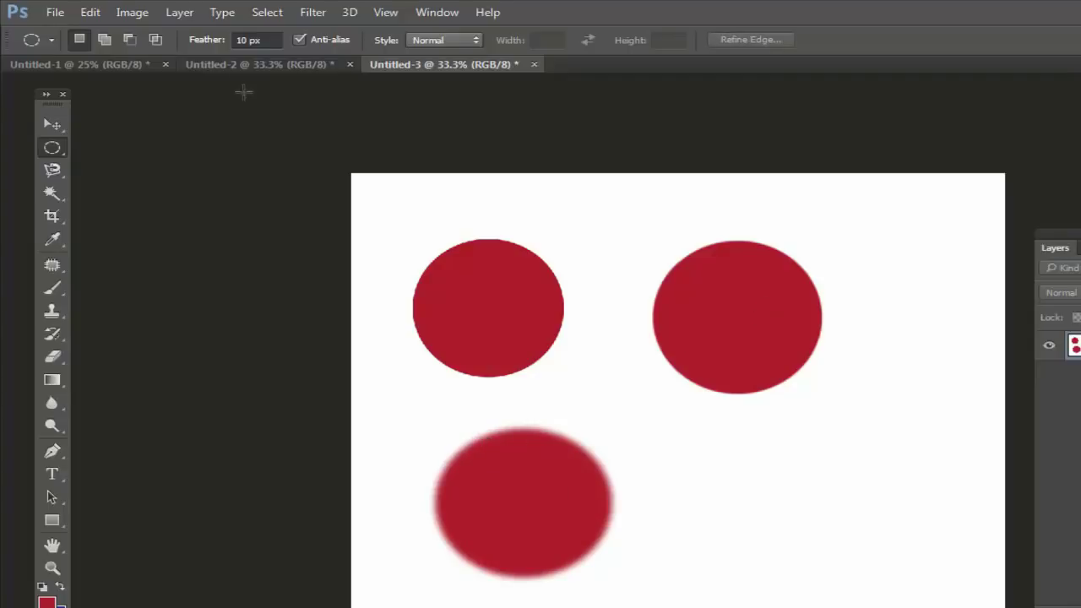
Step: With Feather 50 px, fill a red ellipse at the lower right
click(245, 40)
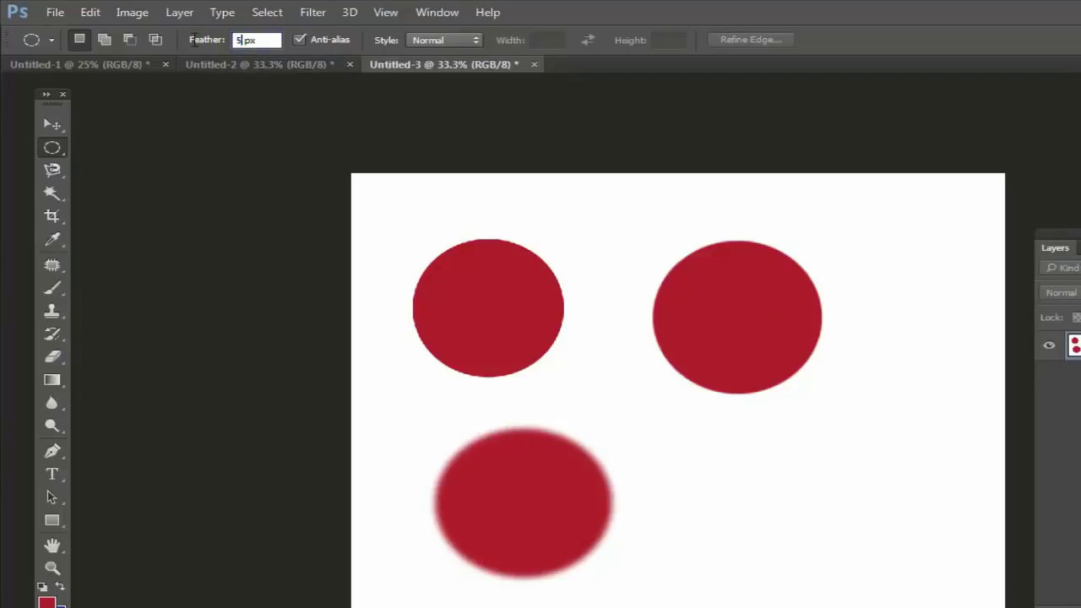
text(50)
drag(684, 433, 888, 597)
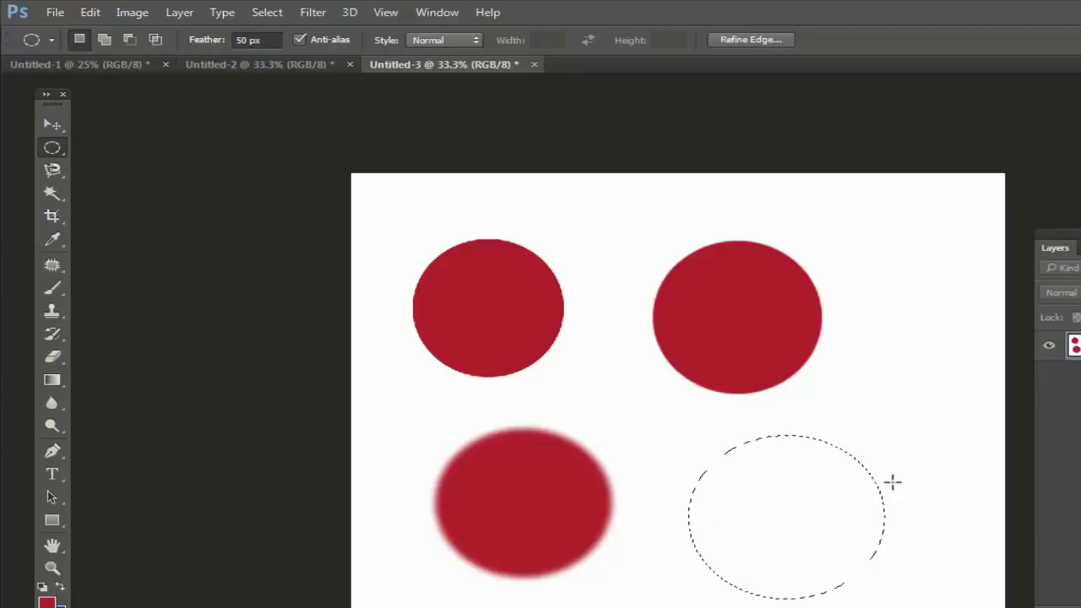
key(alt+BackSpace)
key(ctrl+d)
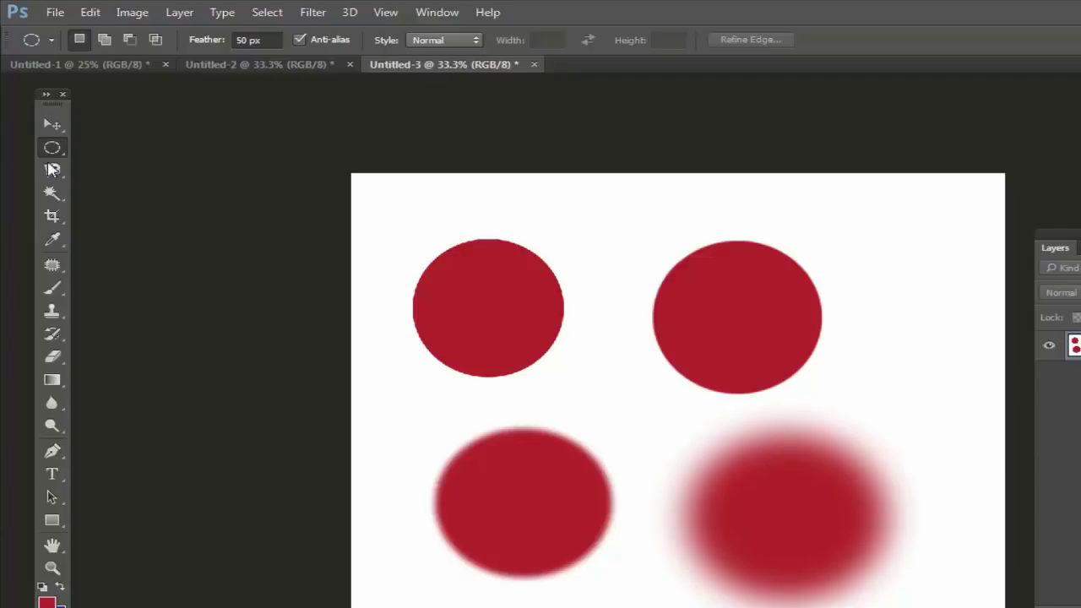
Step: Switch to the Rectangular Marquee and set its feather to 20 px
drag(52, 147, 137, 152)
click(137, 153)
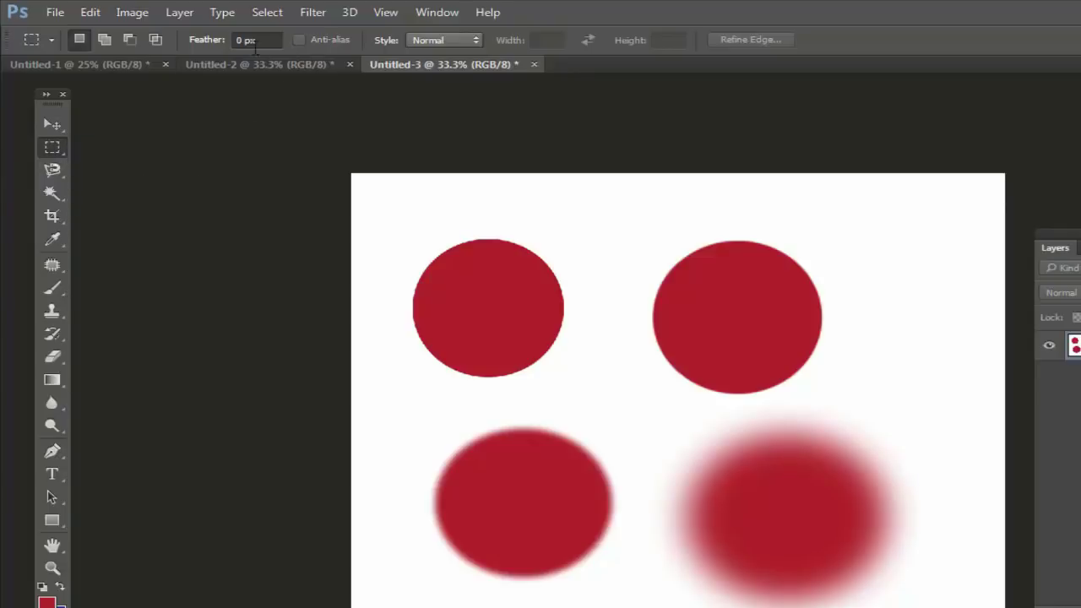
click(243, 42)
text(20)
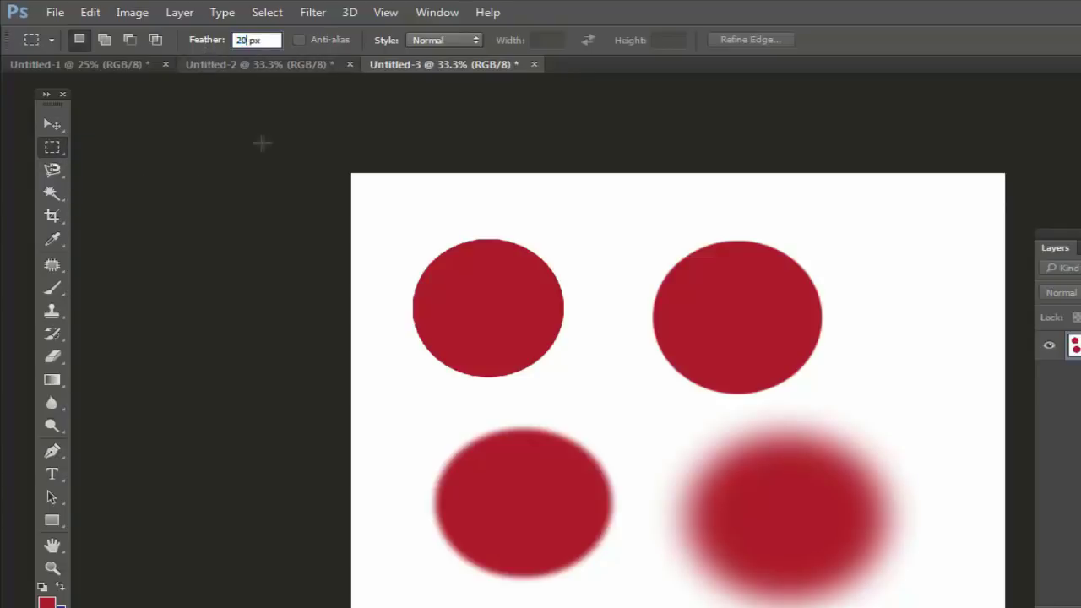
Step: Fill a rectangle over the upper-right red circle with blue, then deselect
drag(600, 207, 912, 367)
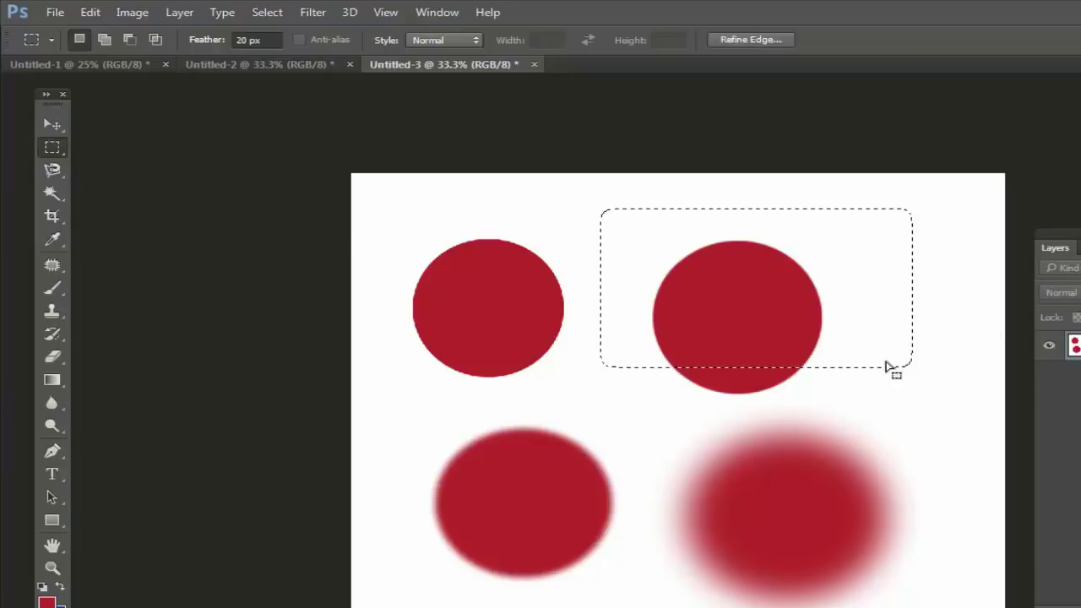
key(ctrl+BackSpace)
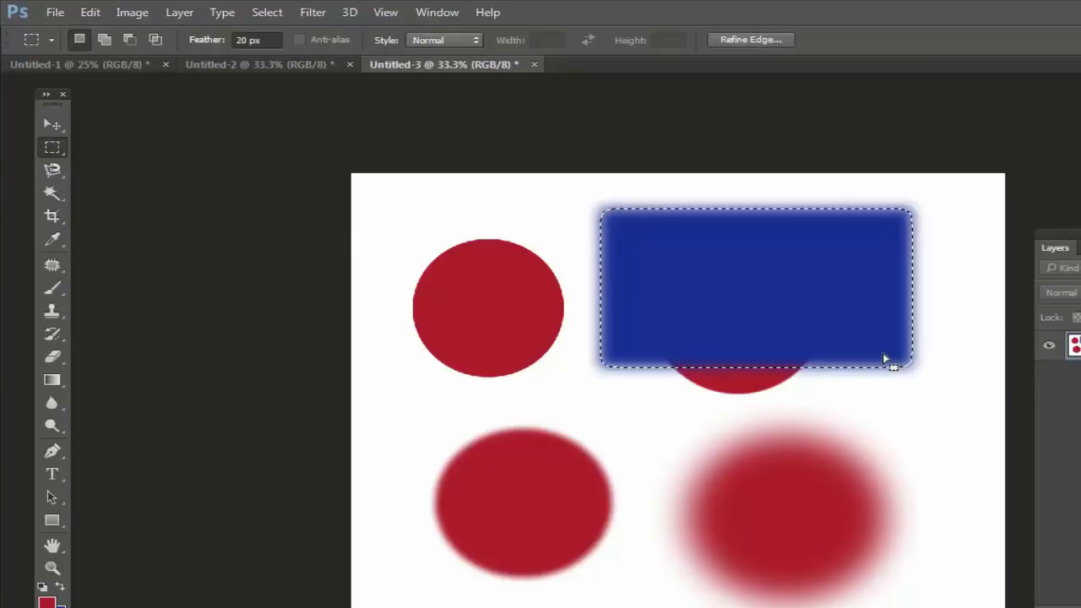
key(ctrl+d)
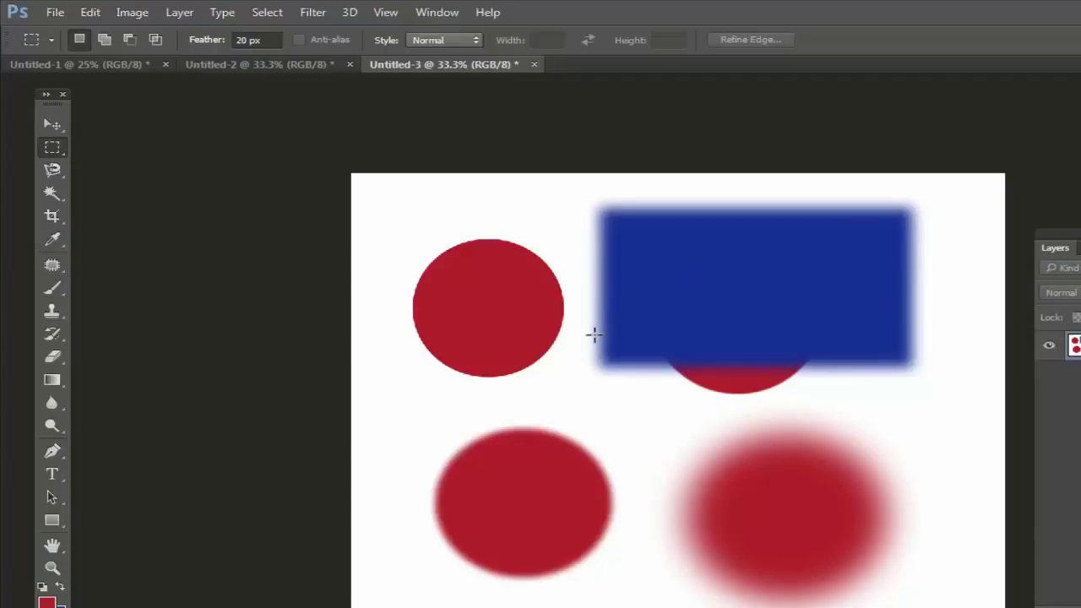
click(54, 12)
click(51, 29)
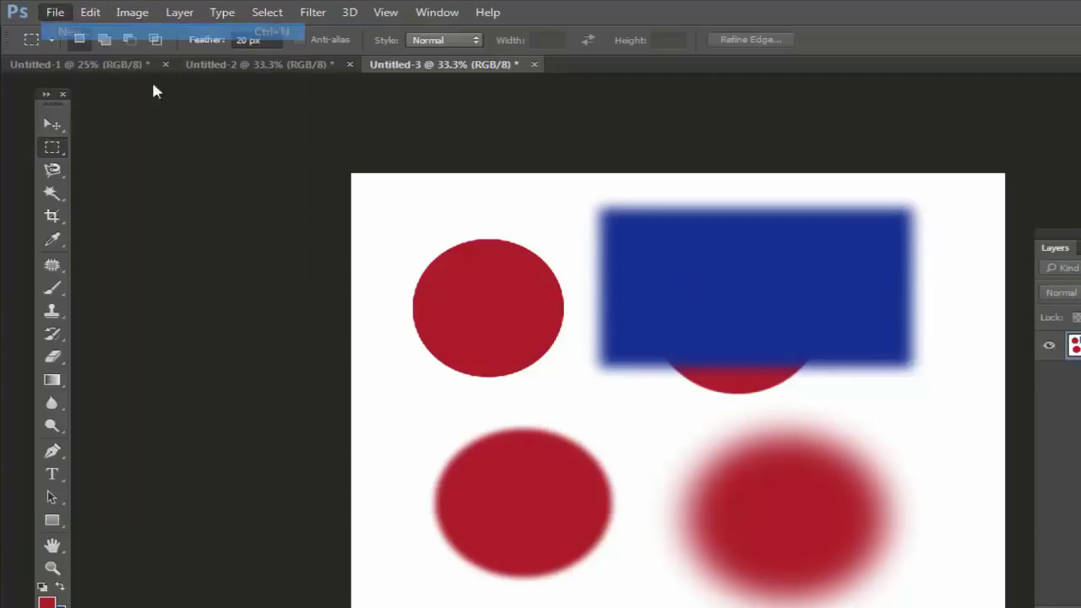
Step: Create the blank Untitled-4 document and draw a feathered rectangular selection on it
click(690, 181)
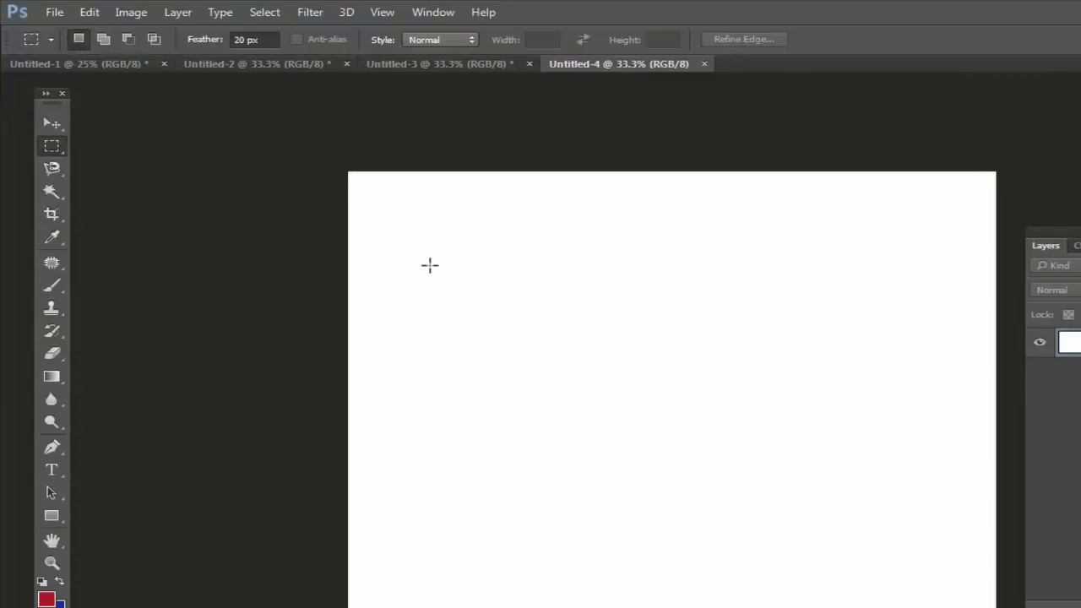
drag(401, 233, 571, 389)
drag(468, 302, 471, 296)
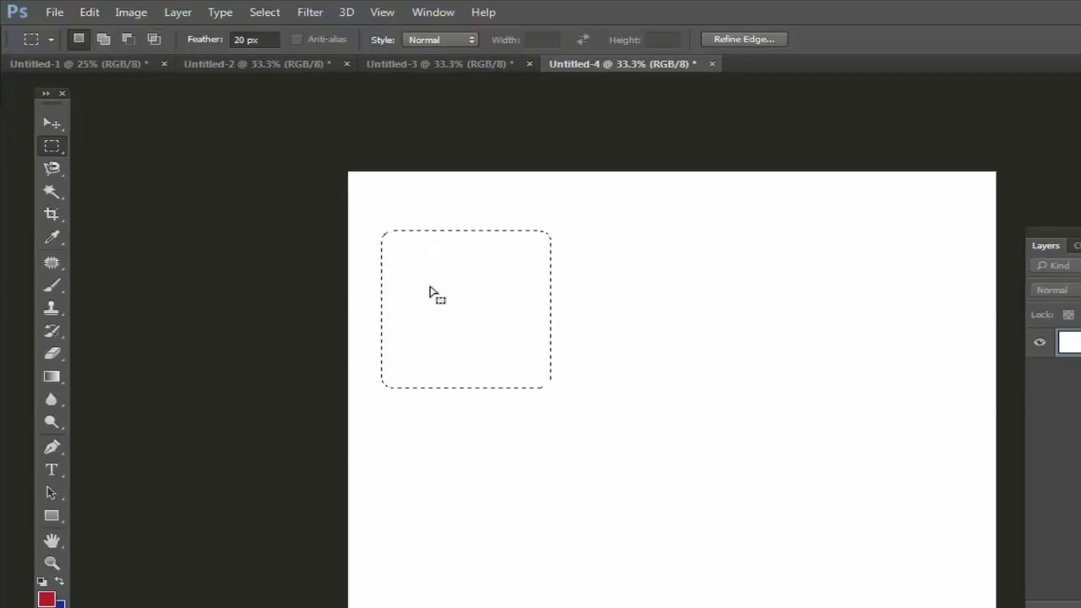
Step: Reset the colours to default black and white and remove the selection
key(d)
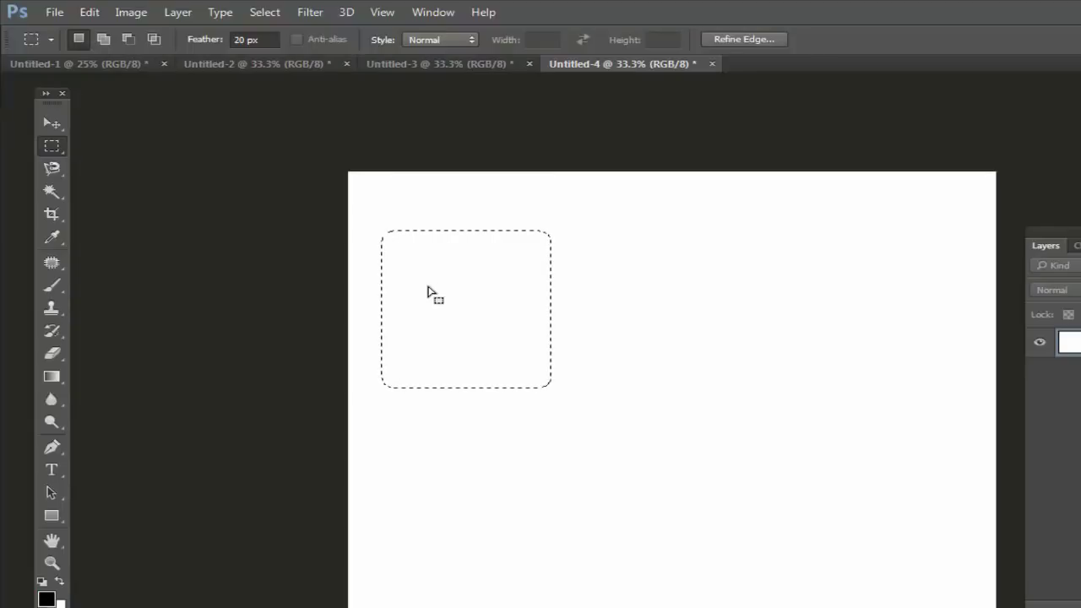
click(64, 118)
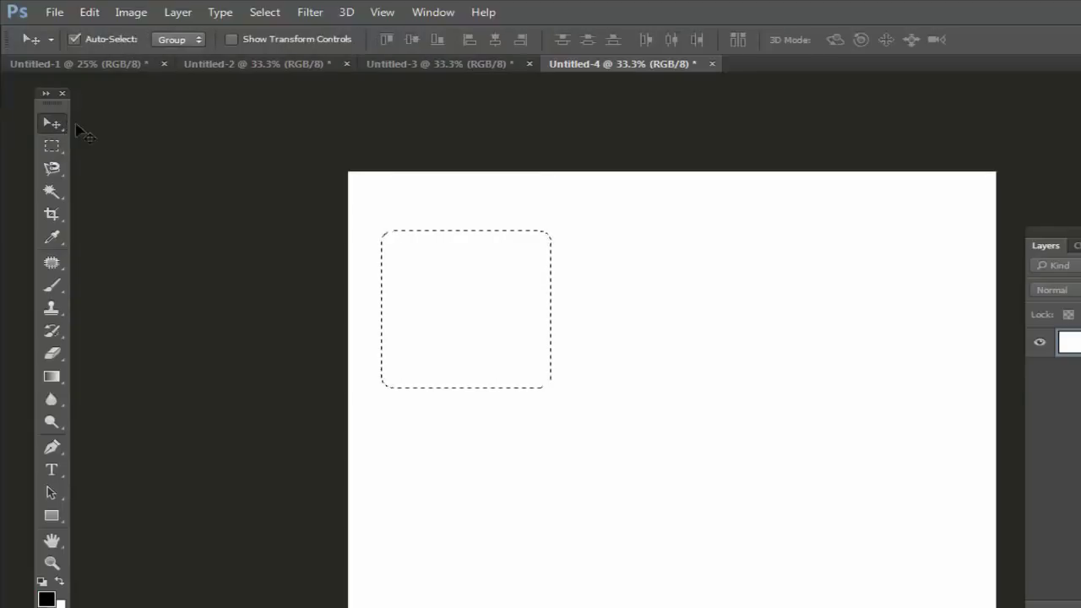
key(ctrl+d)
Step: Return to the Rectangular Marquee and set its feather to 0 px
click(51, 148)
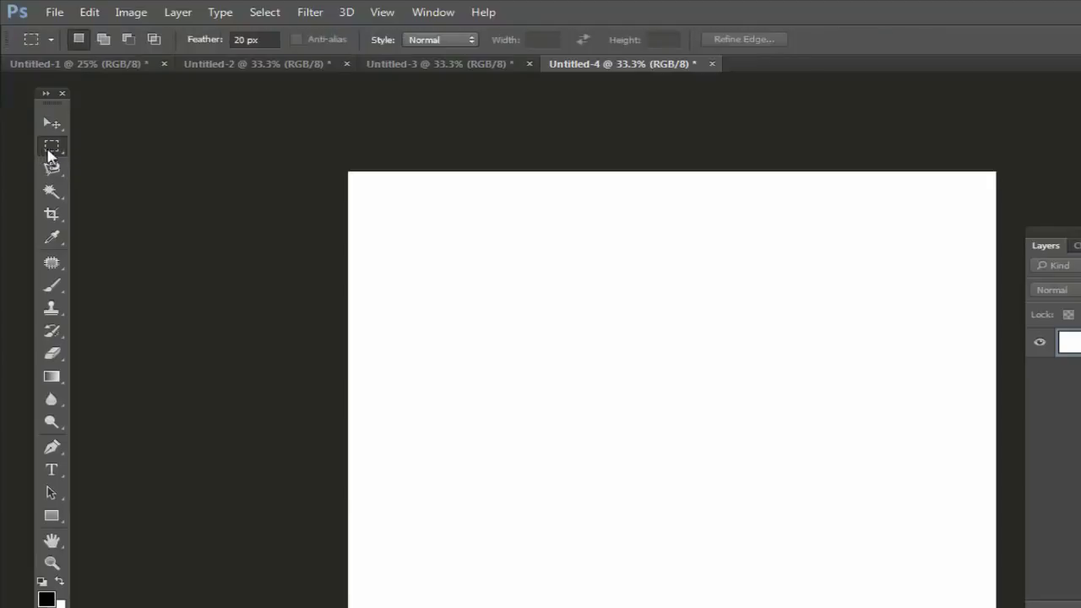
click(244, 40)
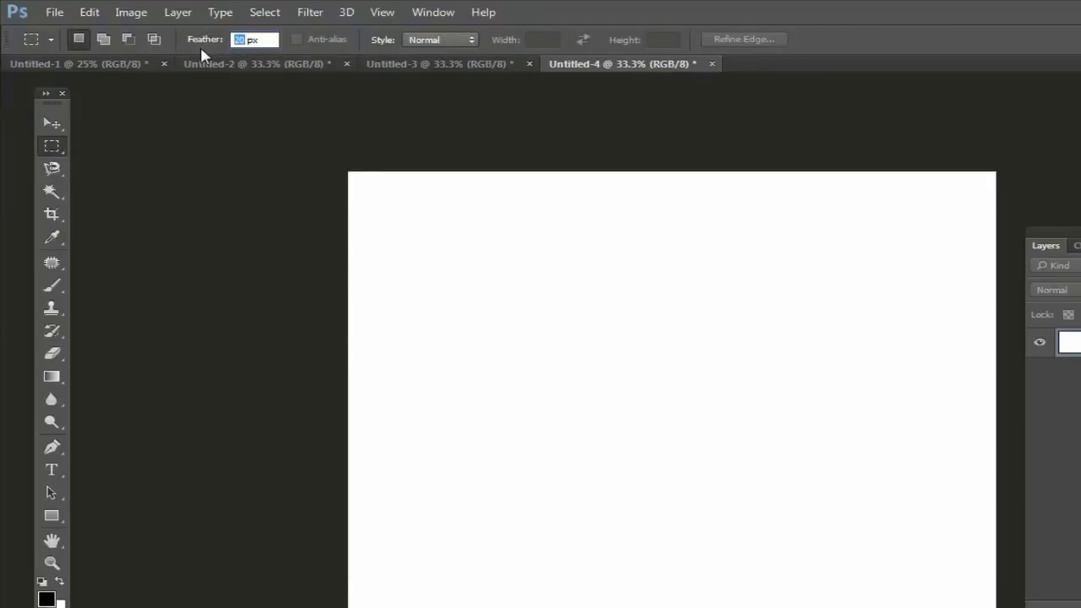
text(0)
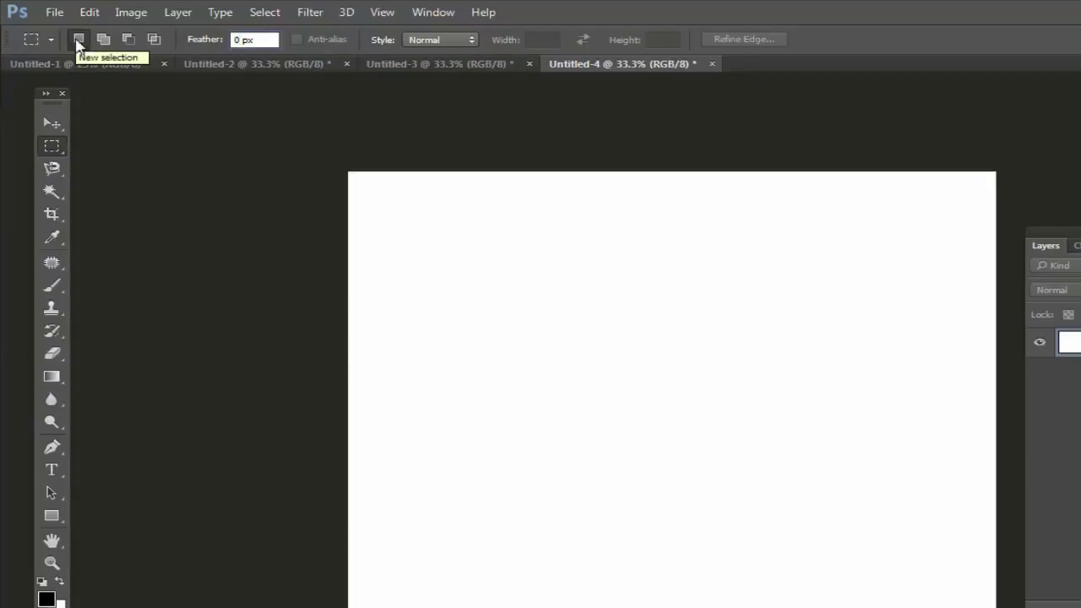
Step: Draw several hard-edged rectangular selections, each replacing the last, then deselect
drag(383, 224, 561, 368)
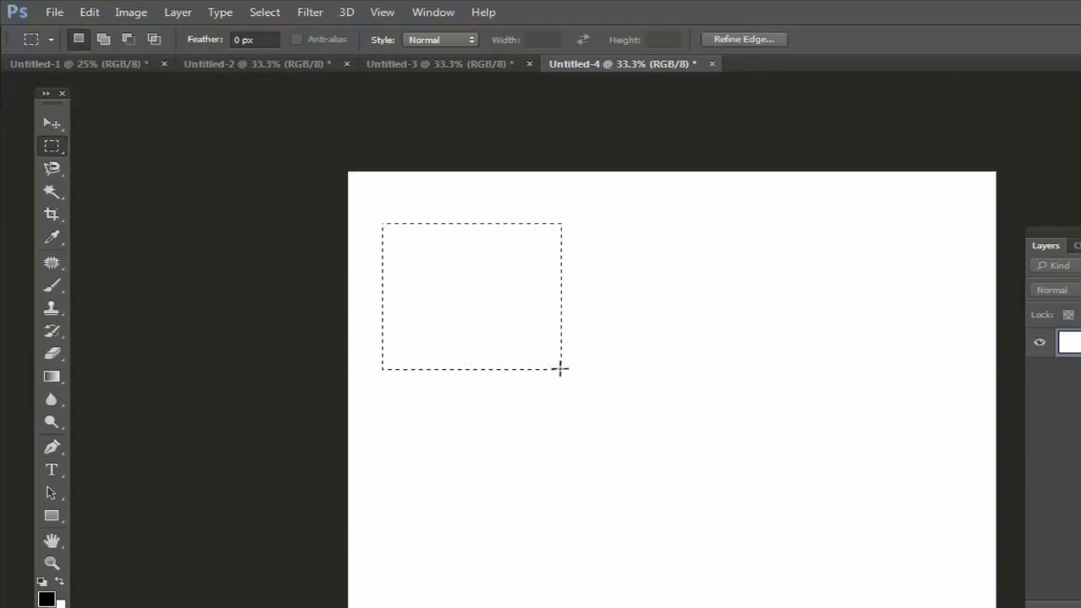
drag(691, 251, 871, 394)
drag(415, 387, 423, 395)
drag(530, 509, 627, 561)
drag(638, 234, 817, 393)
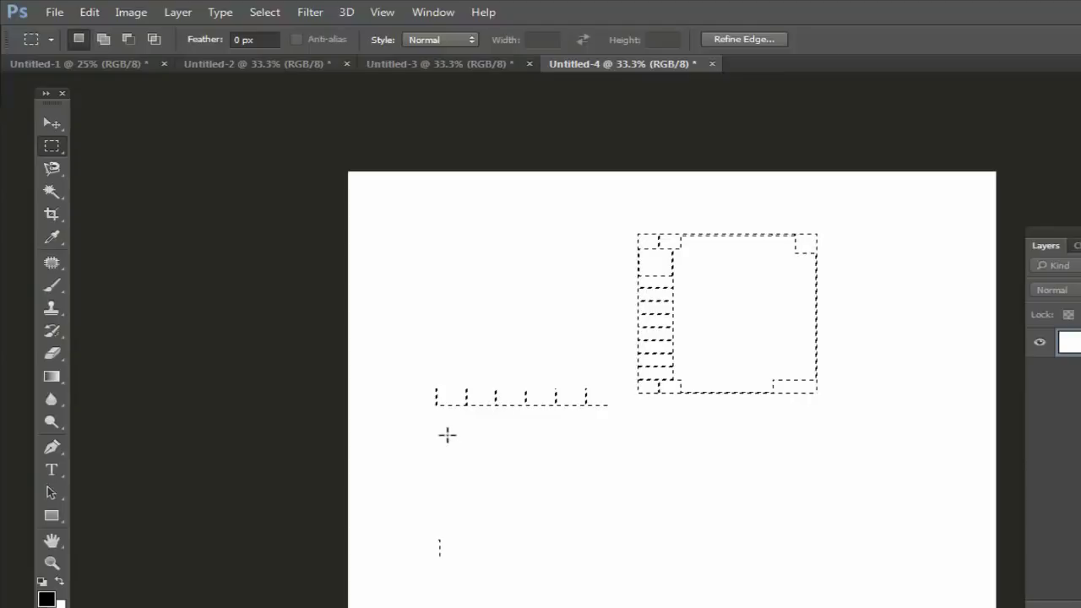
drag(600, 299, 785, 448)
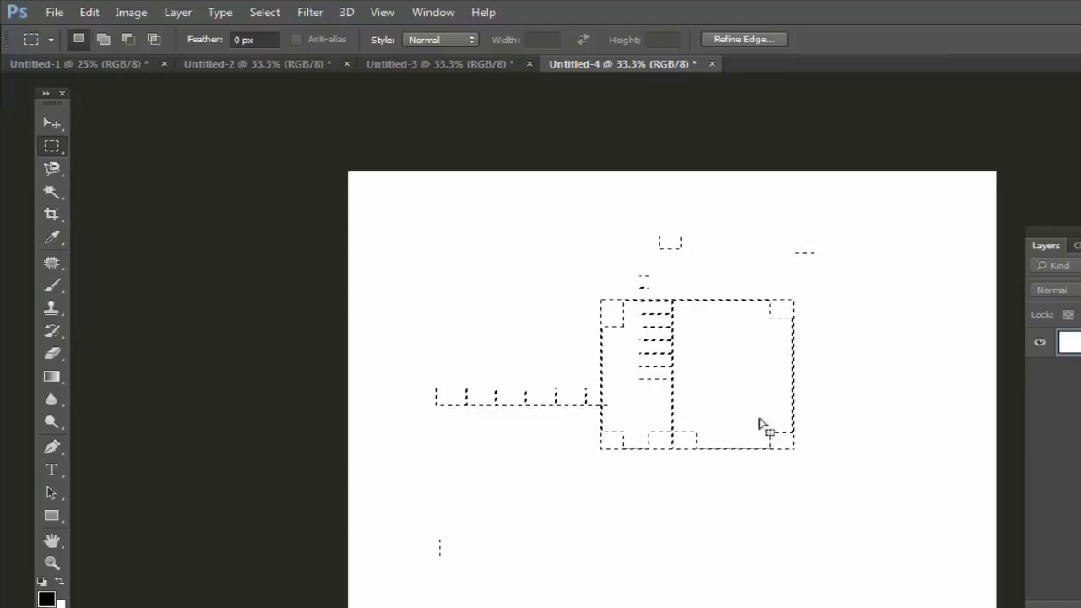
key(ctrl+minus)
key(ctrl+plus)
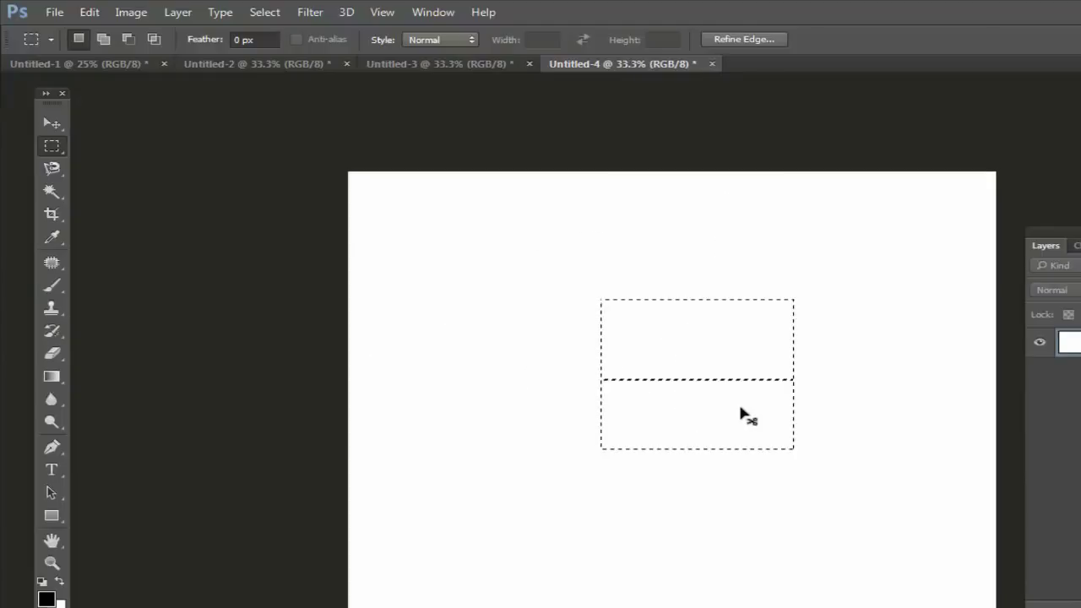
key(ctrl+d)
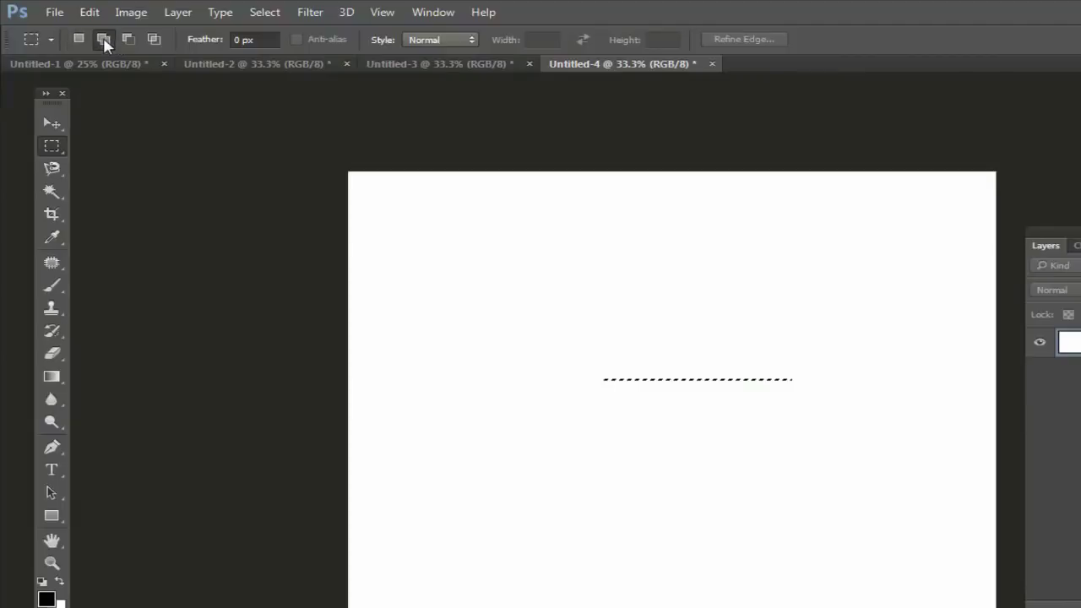
Step: Combine six overlapping rectangles into one stepped selection
drag(385, 229, 545, 393)
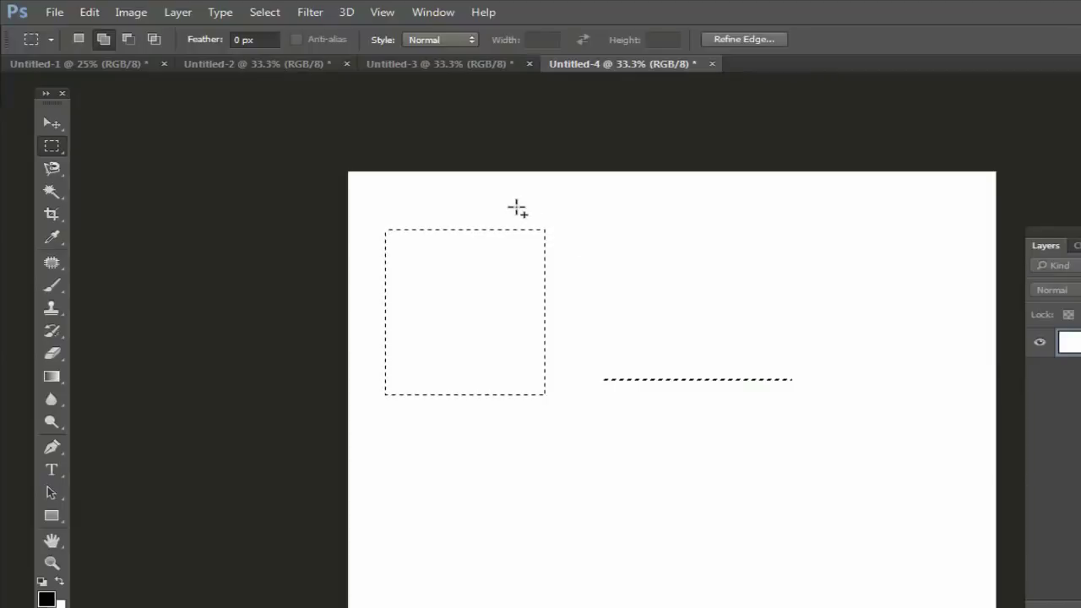
drag(492, 195, 672, 325)
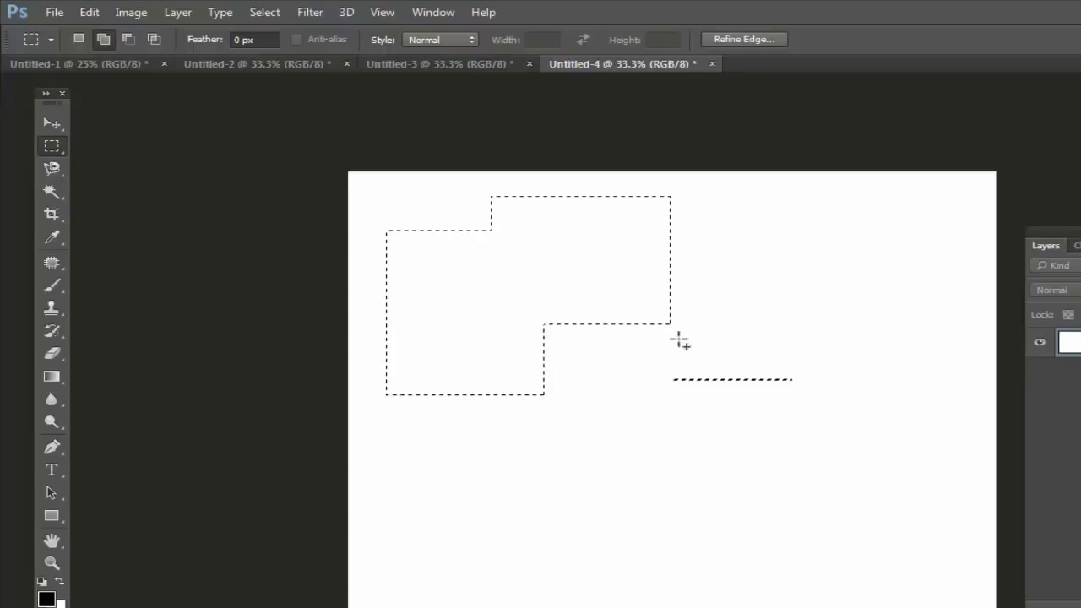
drag(616, 258, 824, 435)
drag(421, 486, 590, 605)
drag(463, 310, 741, 534)
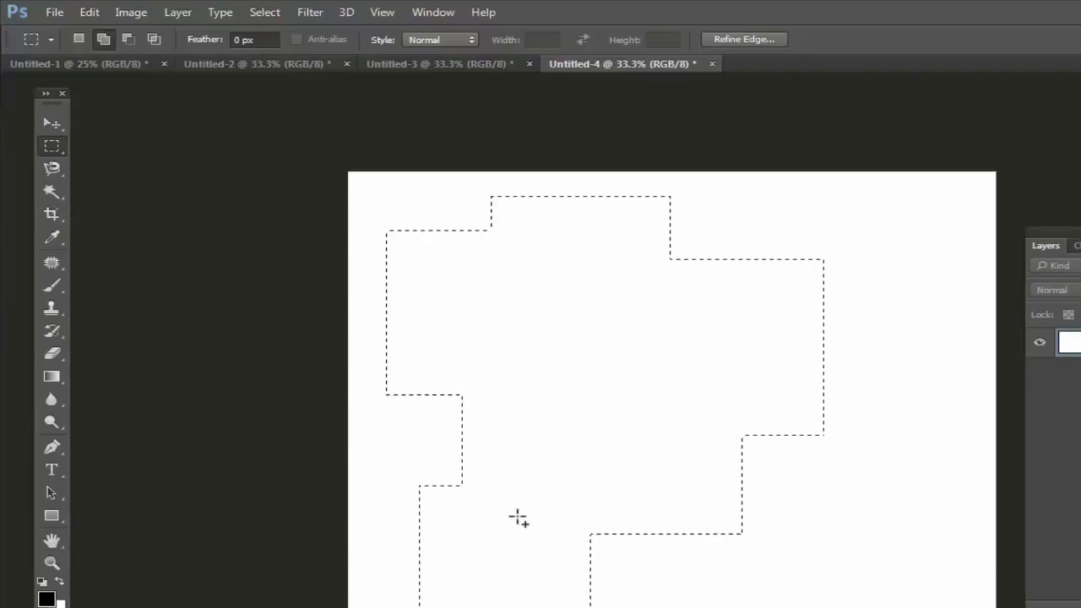
drag(705, 389, 834, 579)
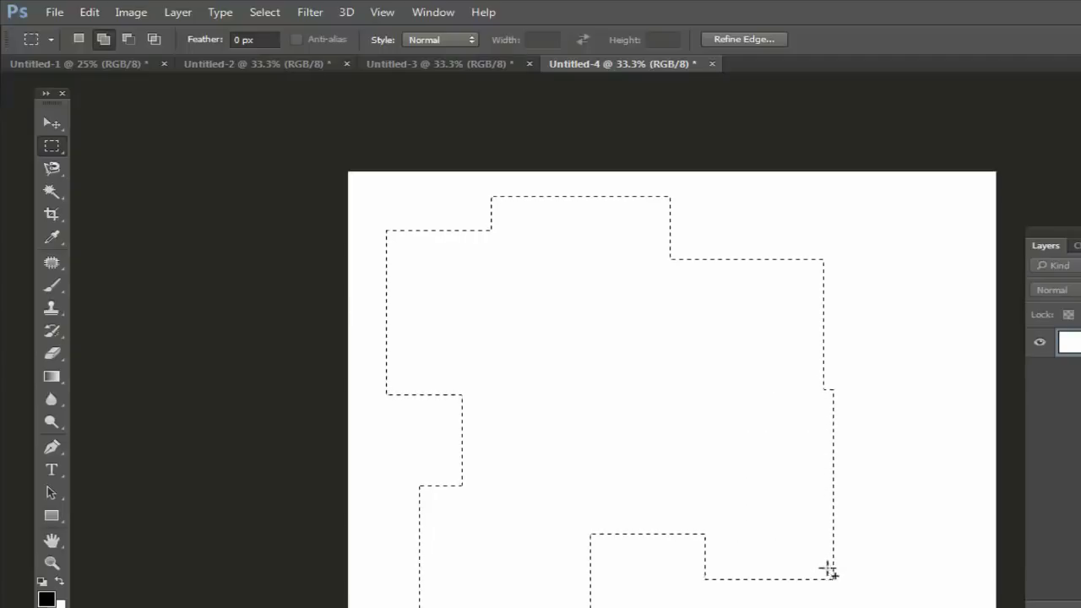
Step: Subtract a rectangle from the right side of the selection
click(129, 38)
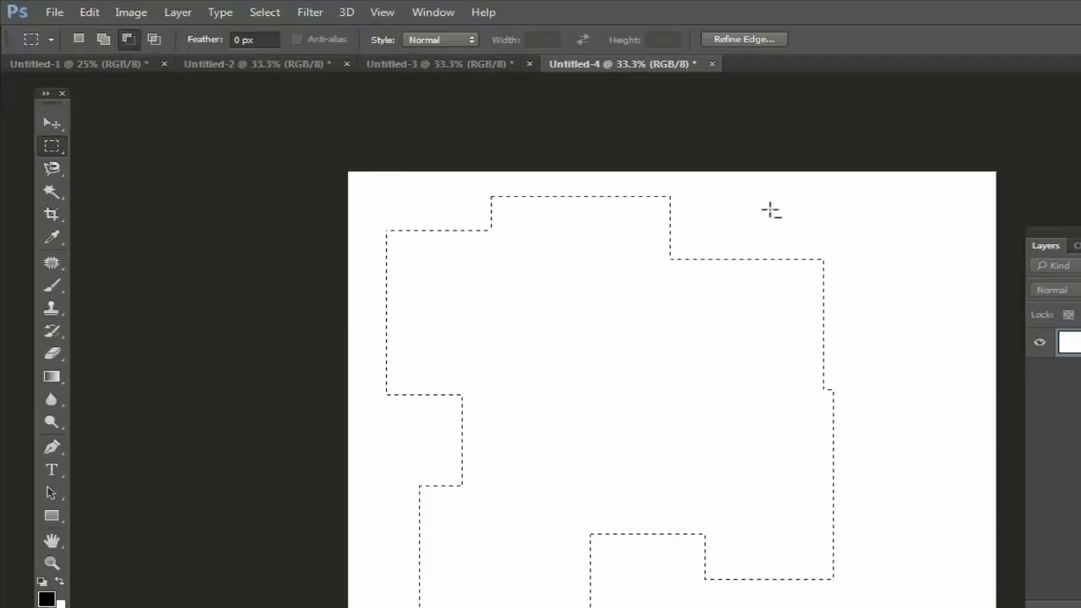
drag(714, 195, 910, 359)
drag(576, 368, 934, 512)
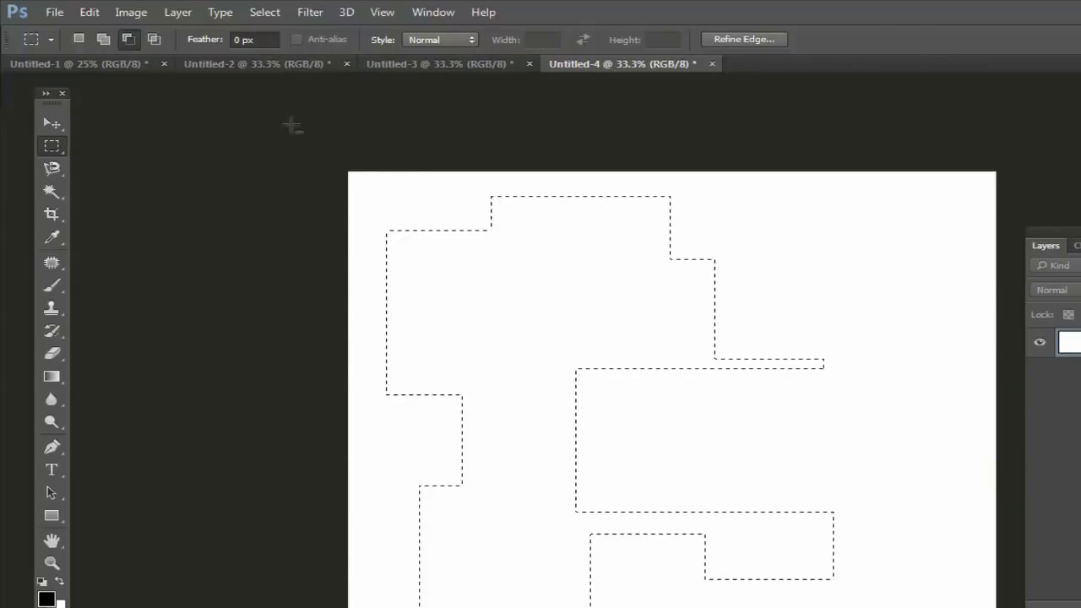
click(155, 40)
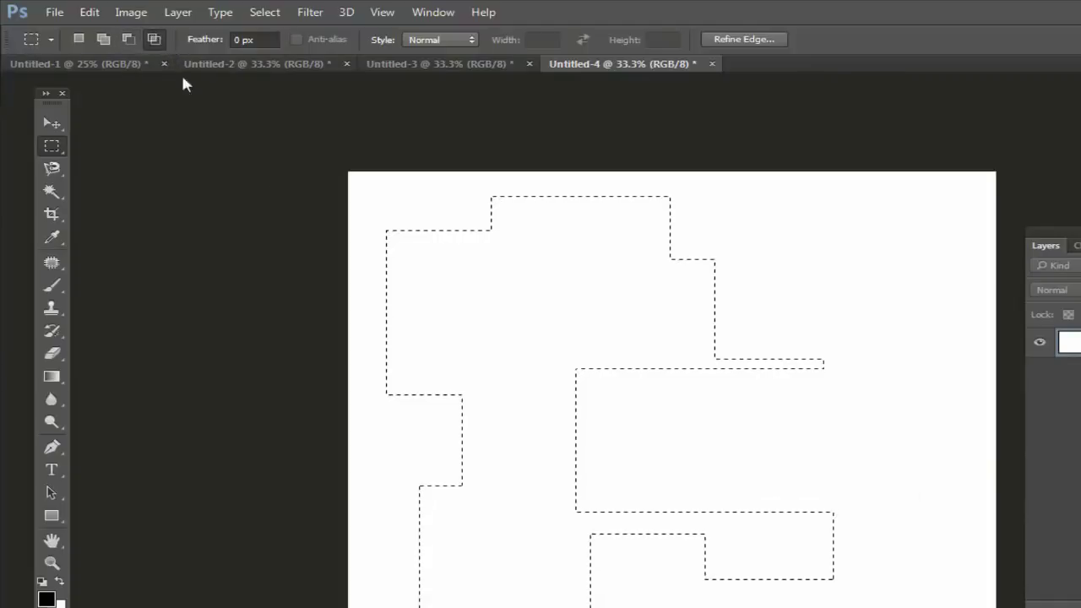
Step: Intersect the selection down to its lower-left corner, then add three rectangles forming a diagonal staircase
drag(360, 444, 558, 581)
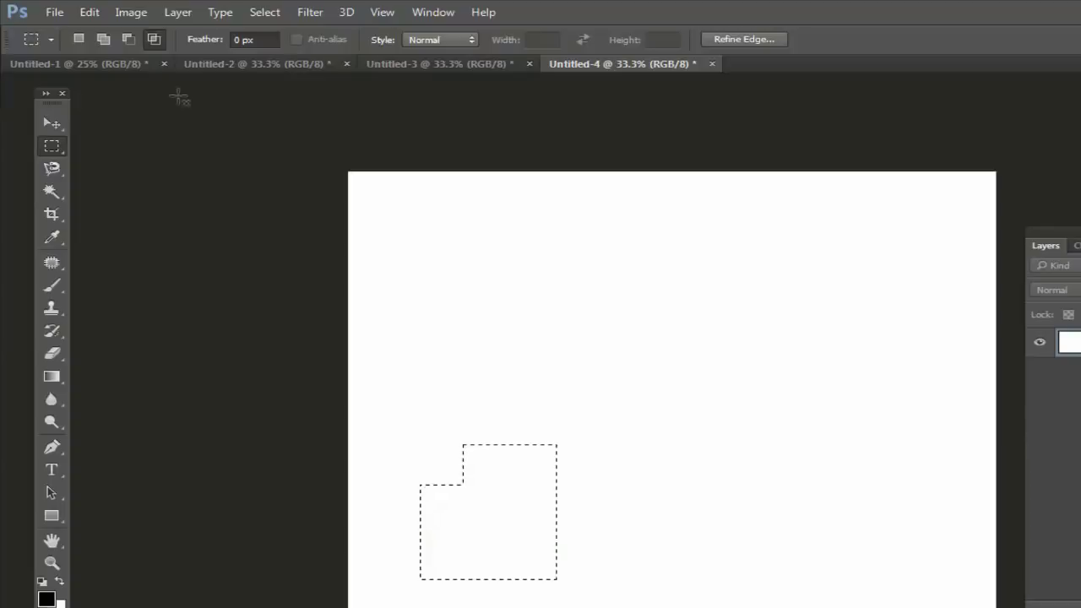
drag(454, 376, 594, 507)
drag(544, 320, 678, 435)
drag(619, 275, 777, 376)
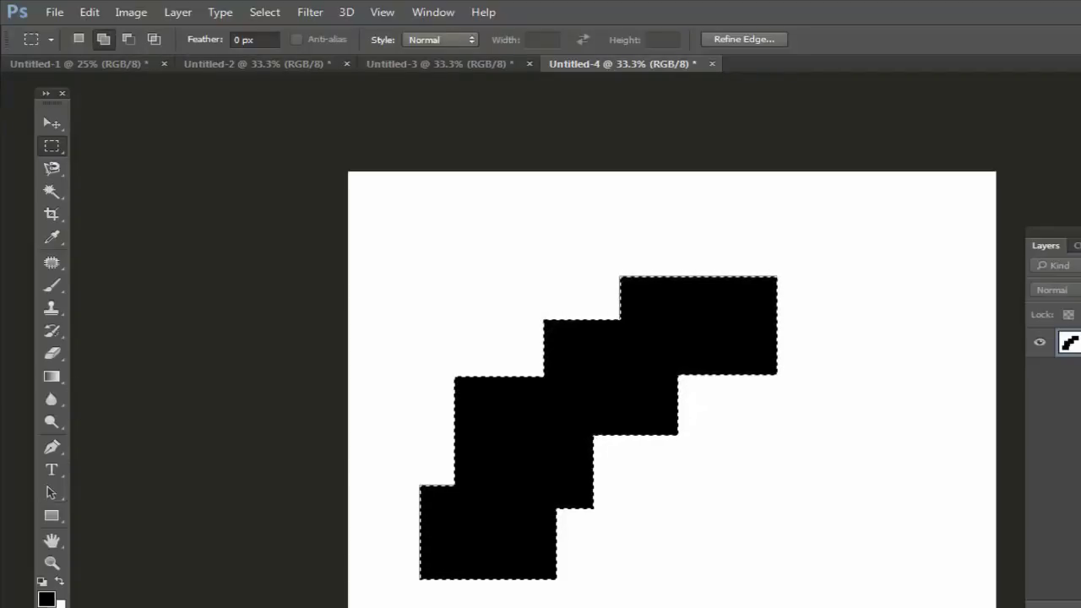
click(60, 603)
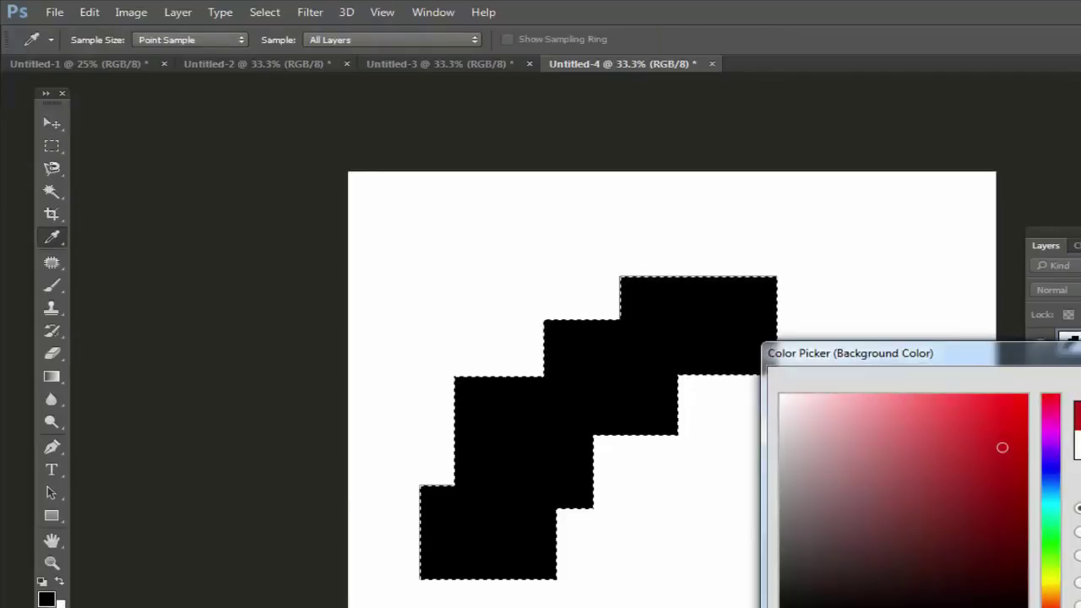
Step: Confirm red as the background colour, recheck the canvas zoom, and view the marquee Style options
key(Return)
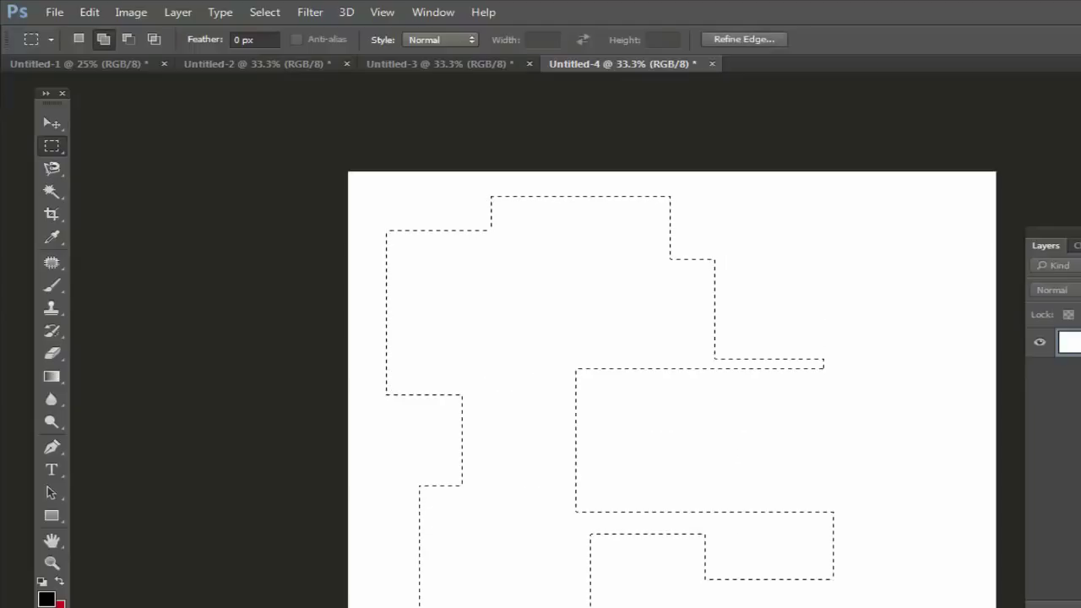
key(ctrl+minus)
key(ctrl+minus)
key(ctrl+minus)
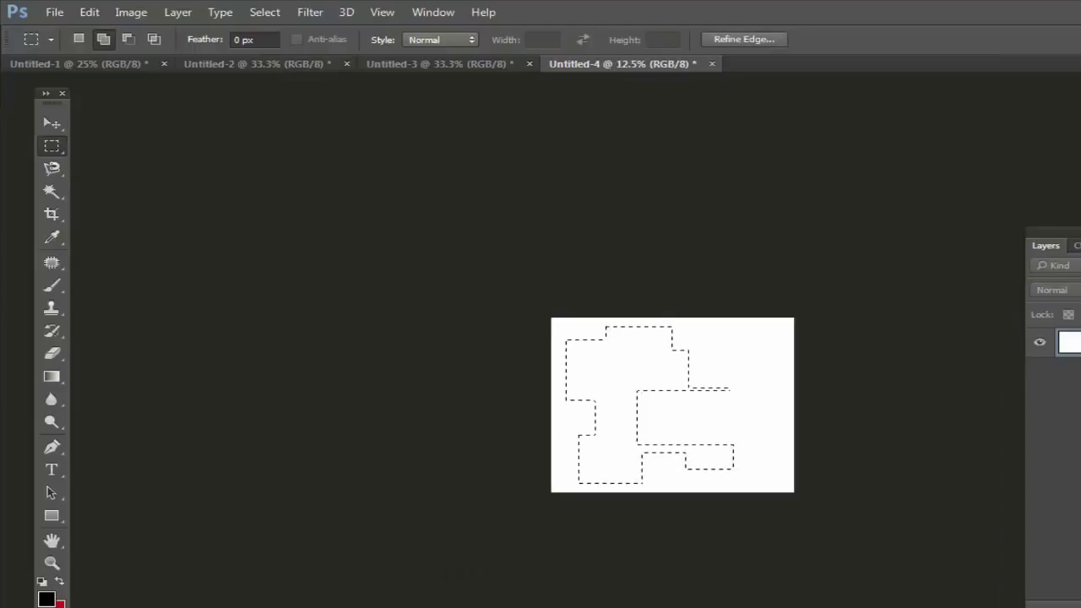
key(ctrl+plus)
key(ctrl+plus)
key(ctrl+plus)
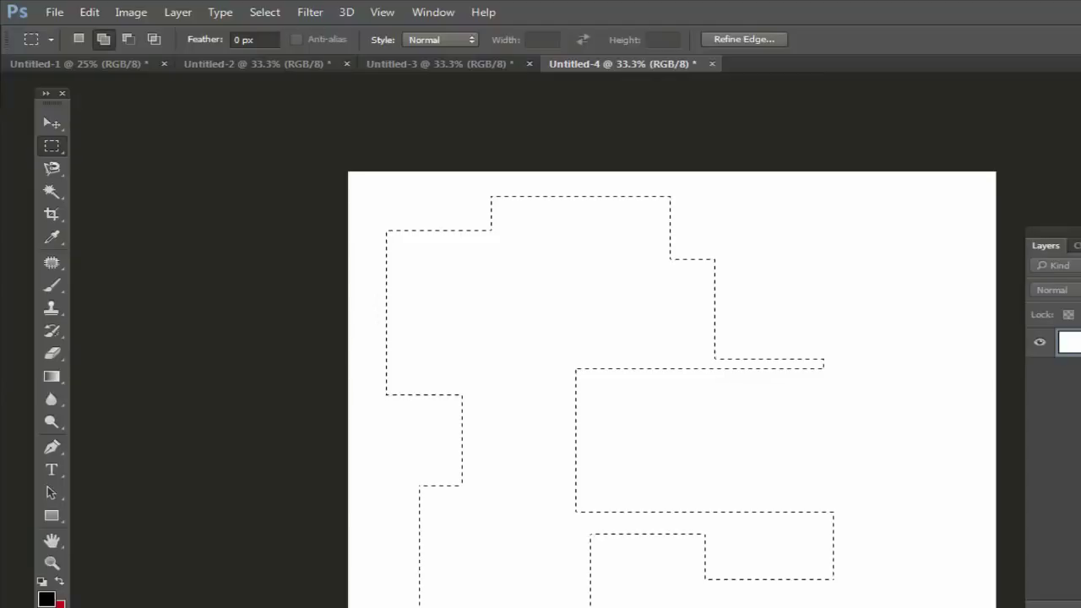
click(463, 40)
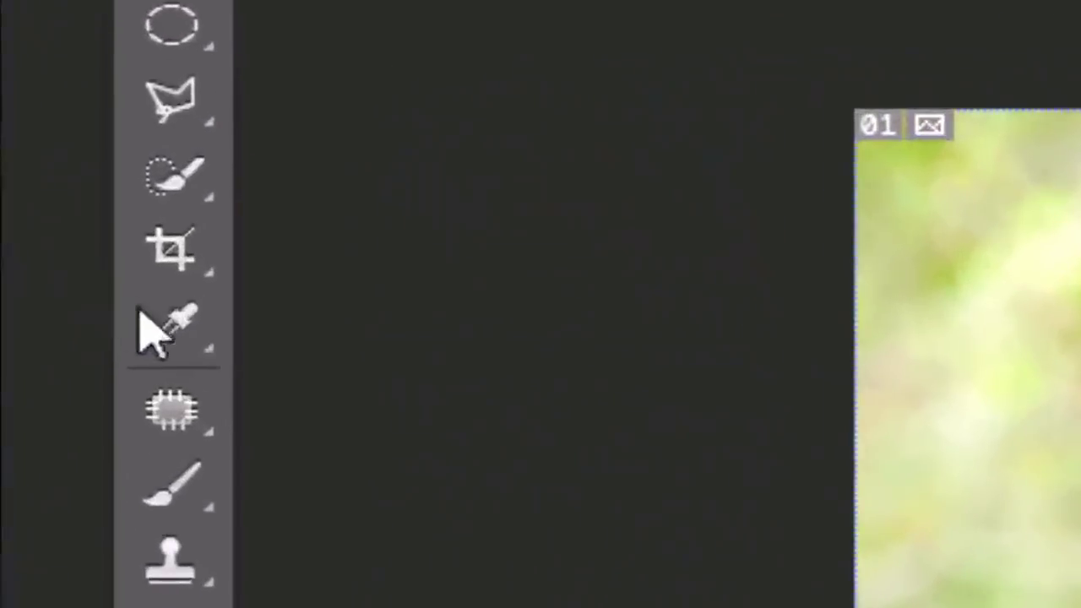
Step: Cycle the crop tool group from the Crop Tool through Perspective Crop to the slice tools
click(39, 166)
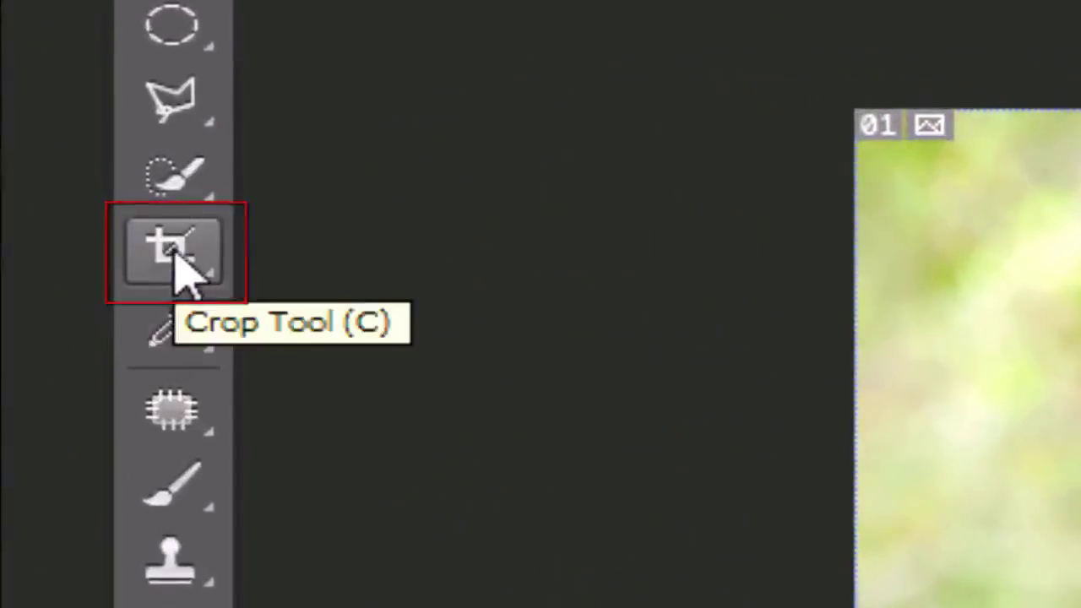
click(169, 253)
right_click(169, 252)
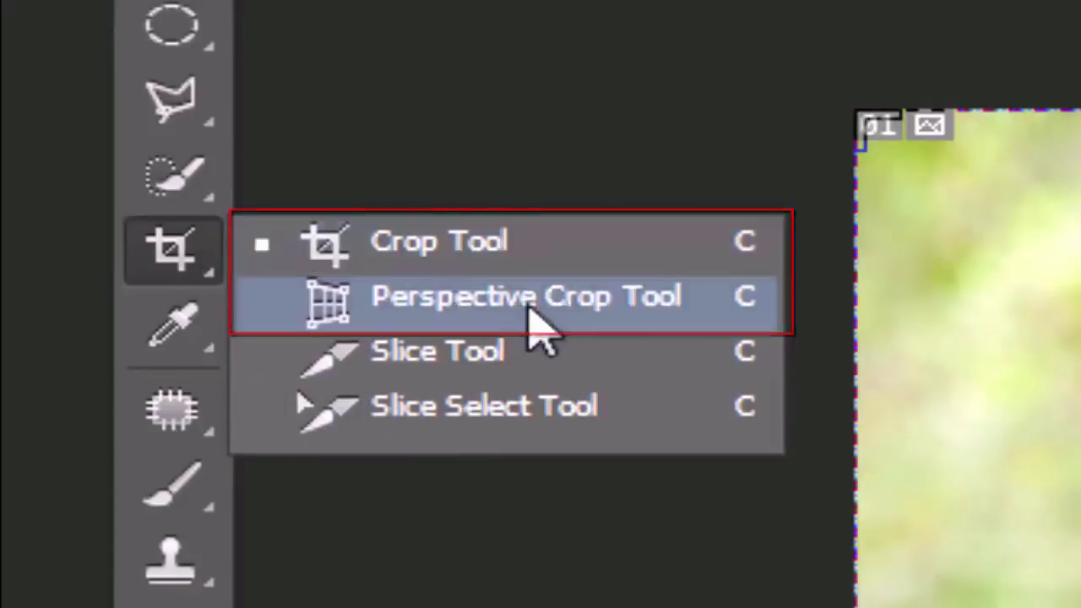
click(177, 255)
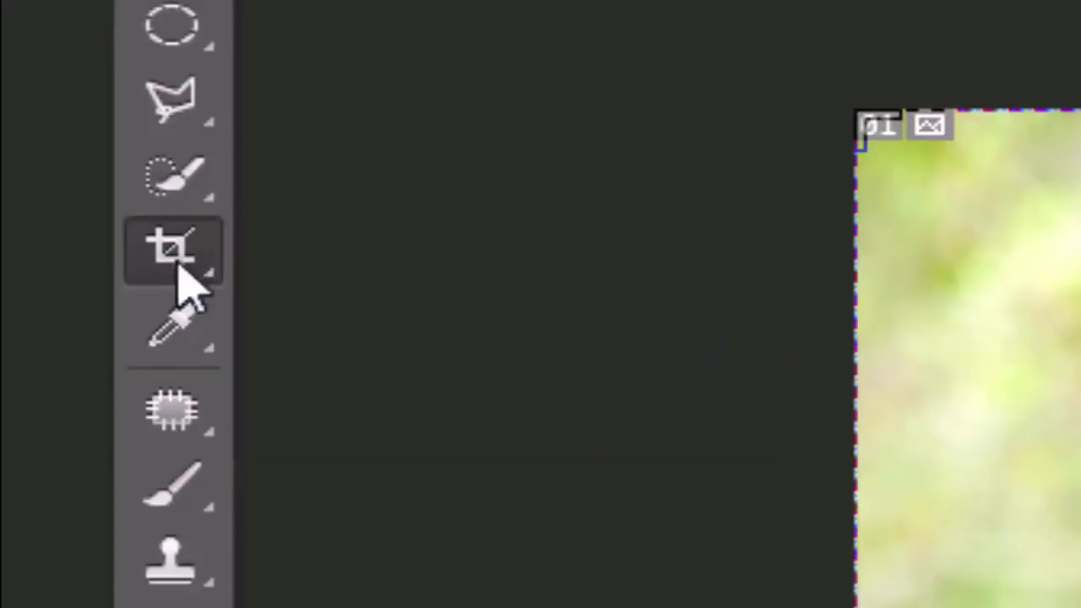
key(c)
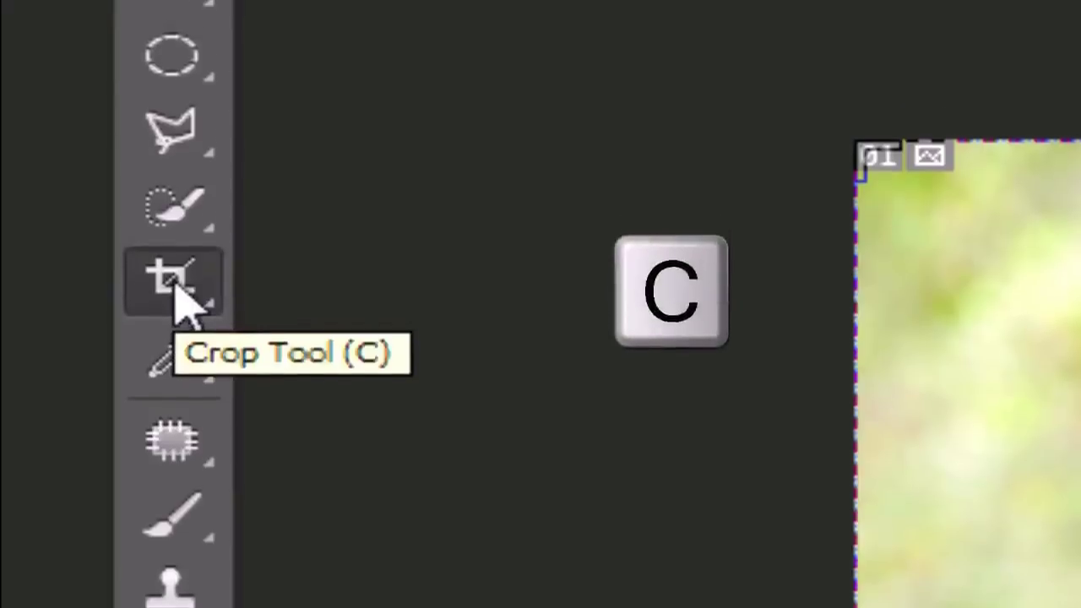
click(186, 47)
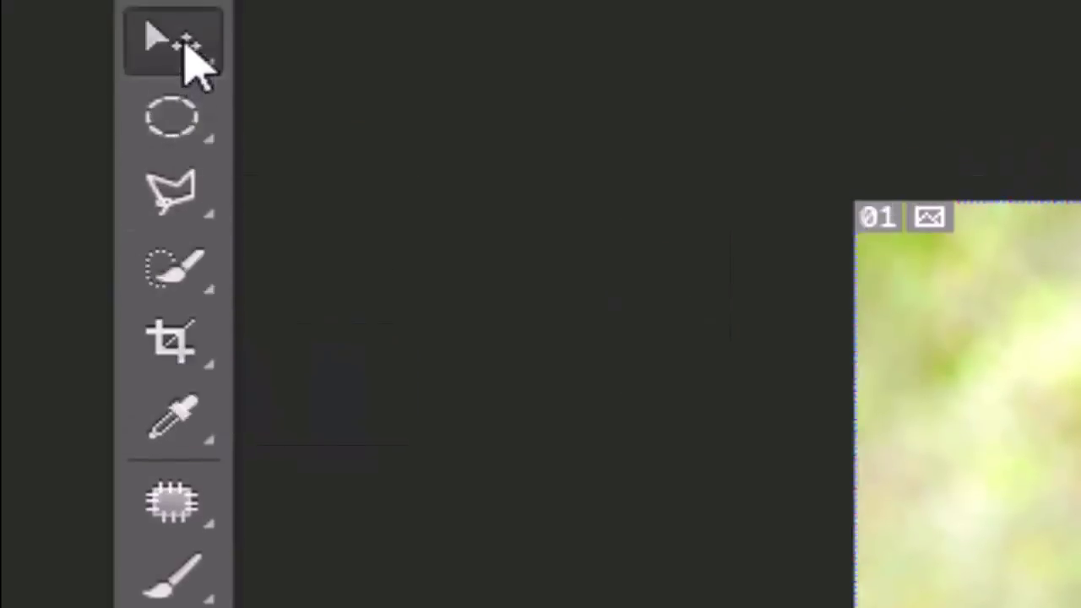
key(c)
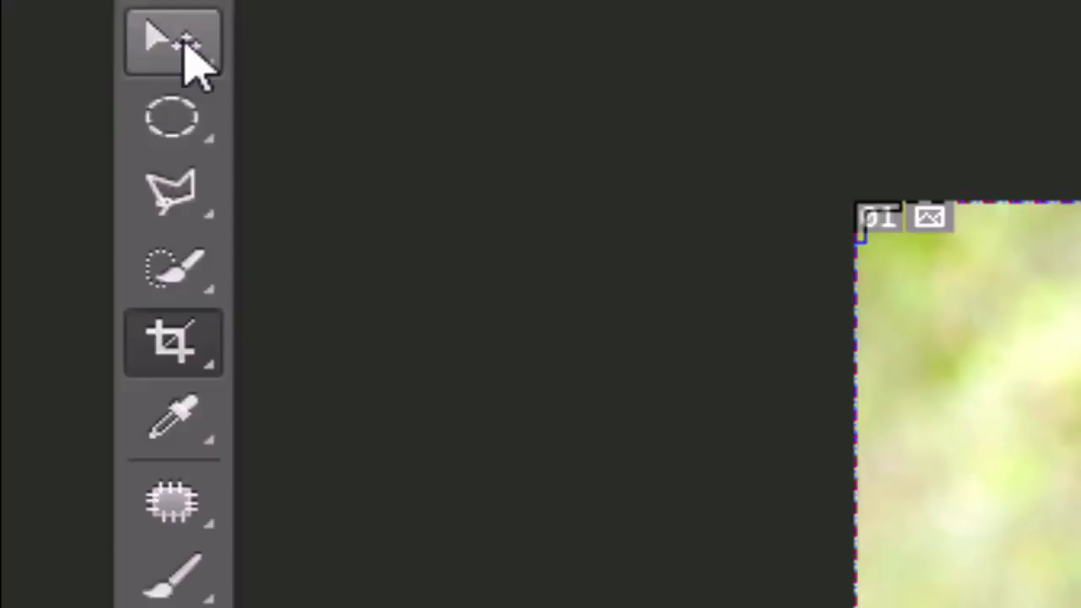
key(shift+c)
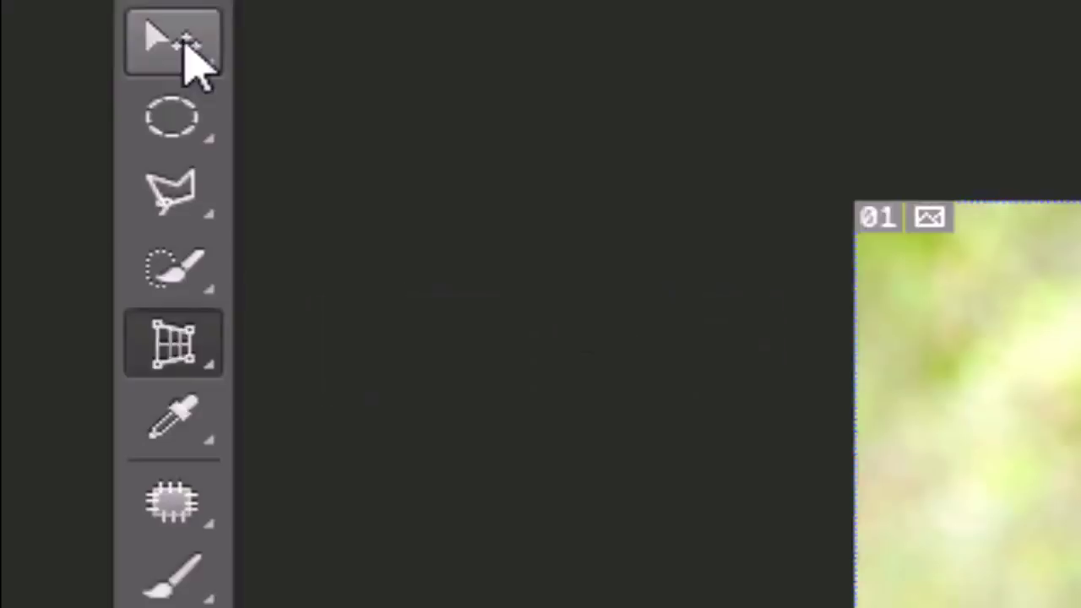
key(shift+c)
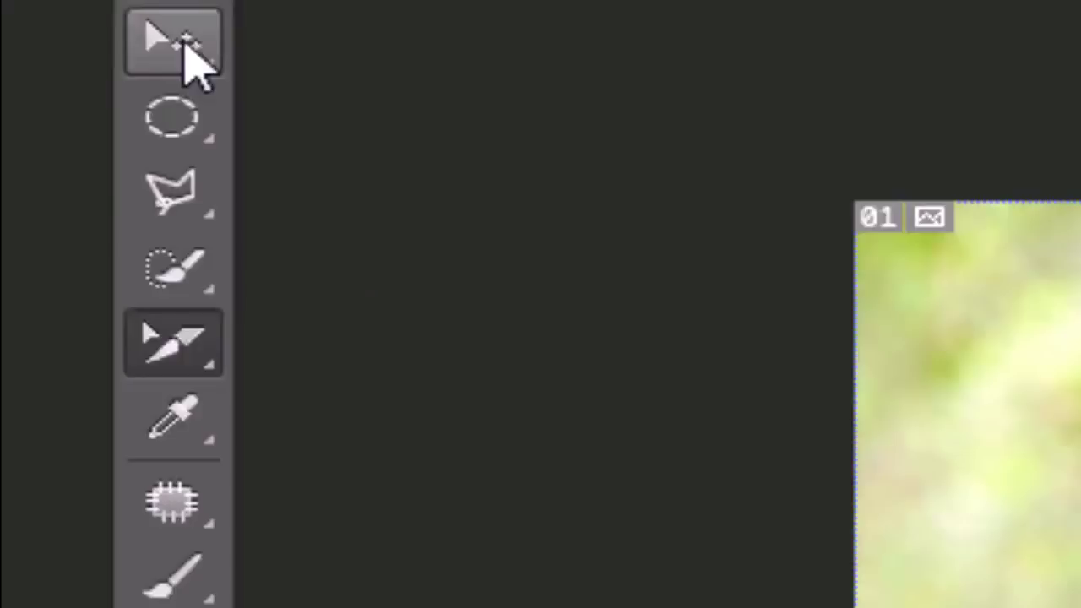
Step: Crop the wallpaper to a narrower portrait by pulling both bottom corners inward
key(shift+c)
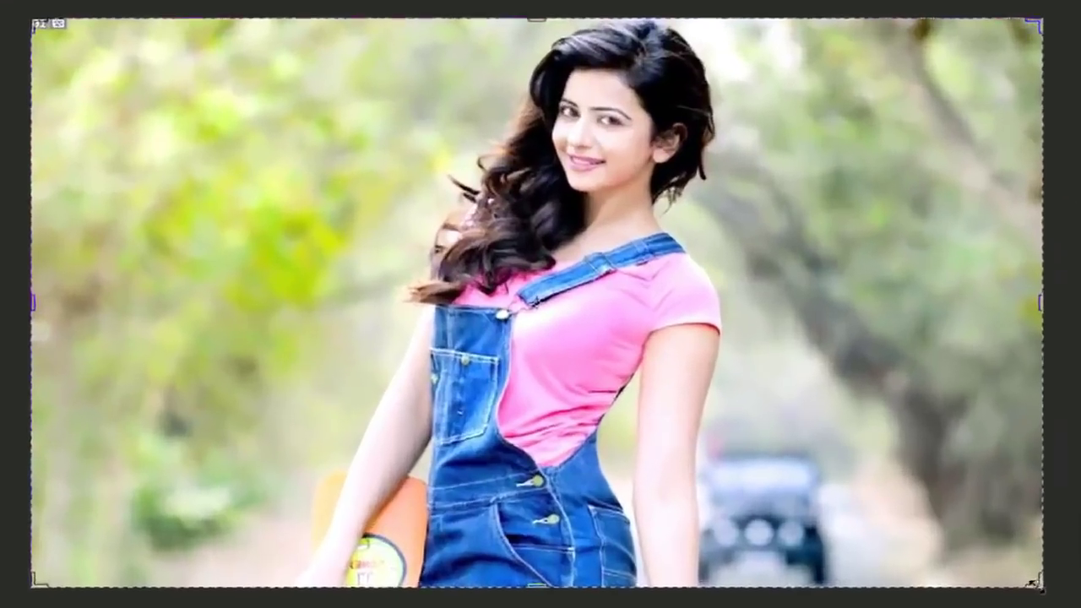
drag(972, 568, 872, 563)
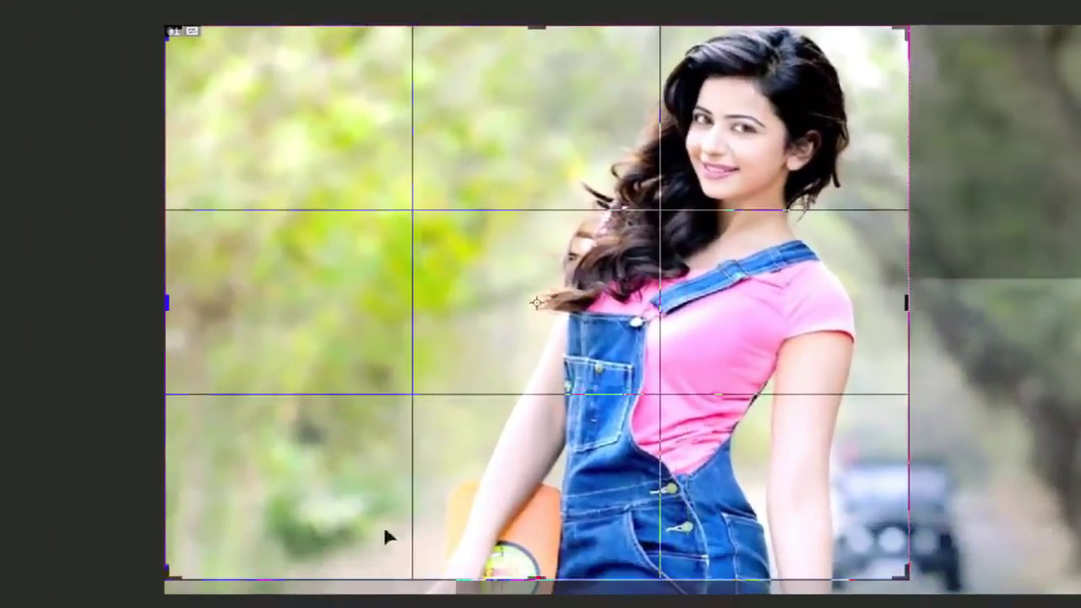
drag(169, 575, 297, 573)
key(Return)
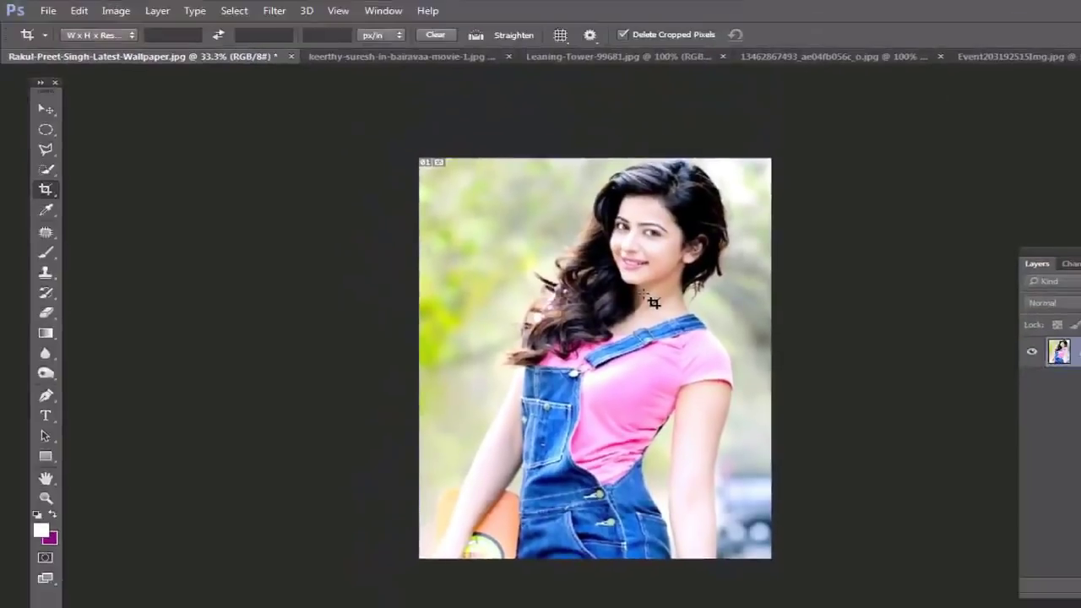
Step: Recrop the wallpaper tightly around the woman's head and upper body, then go to the bokeh portrait
click(46, 190)
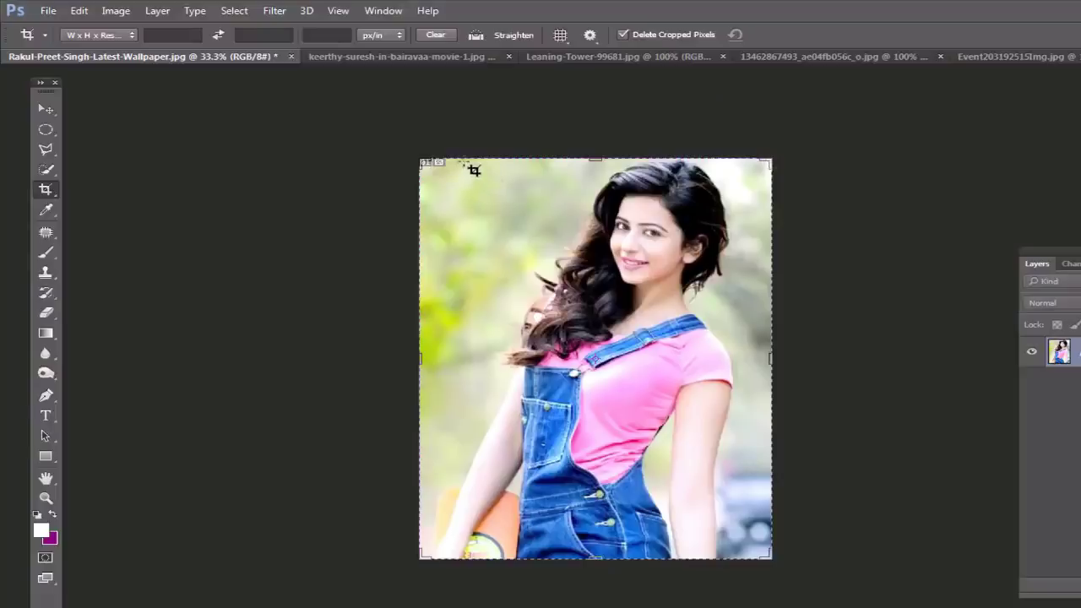
drag(464, 161, 745, 470)
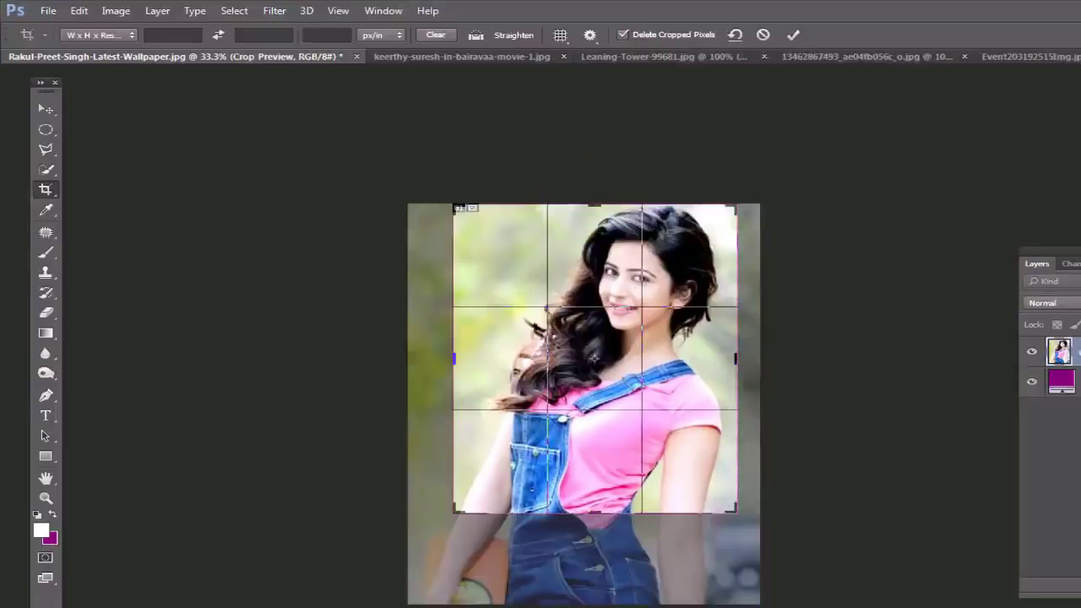
drag(555, 348, 545, 349)
key(Return)
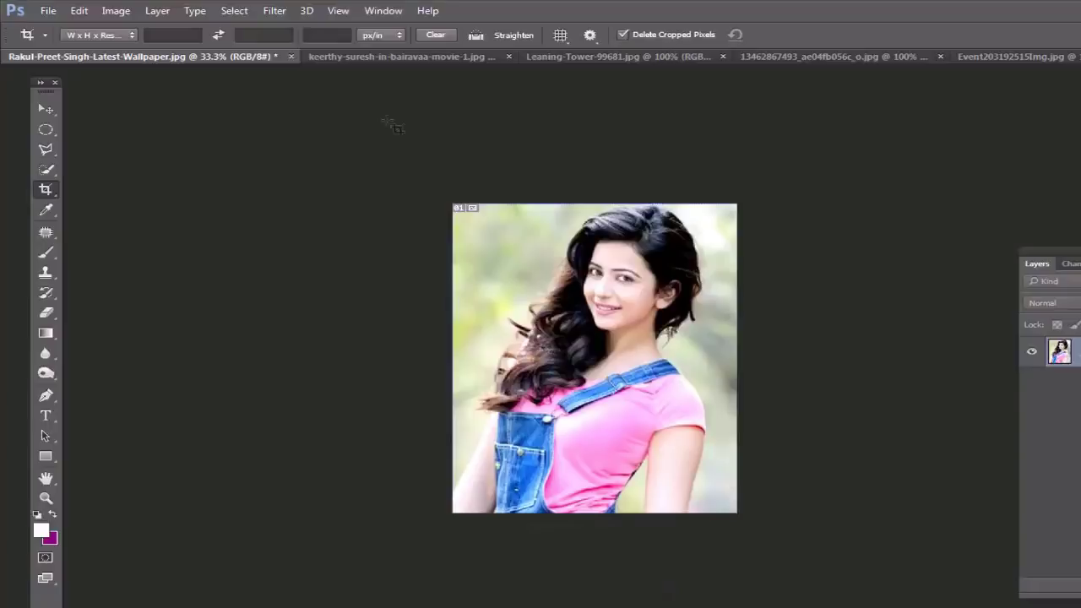
click(391, 57)
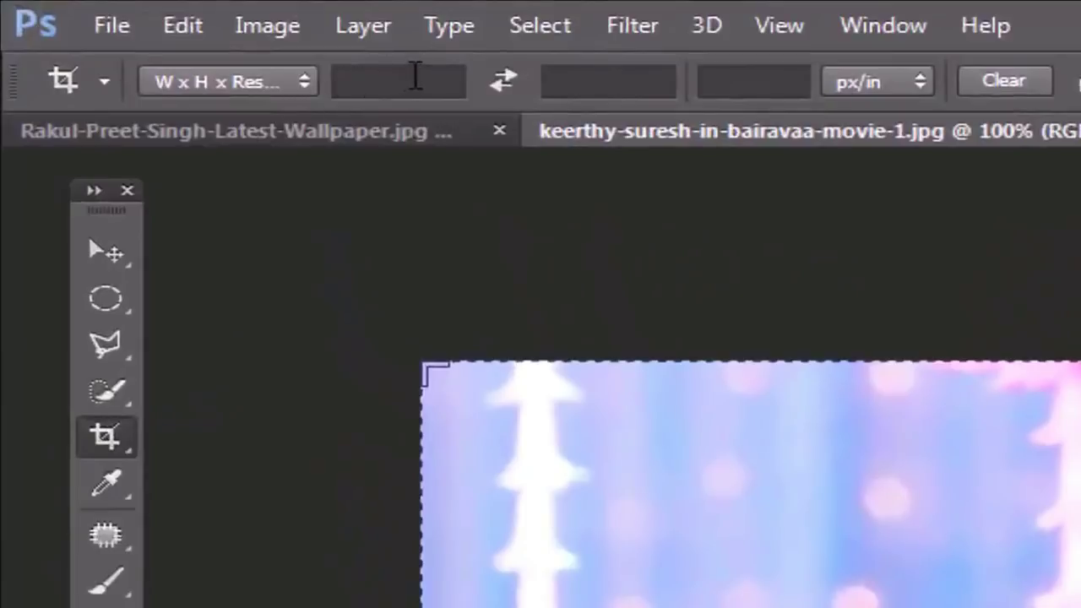
Step: Look through the crop width, height and resolution fields in the options bar
click(414, 80)
click(610, 87)
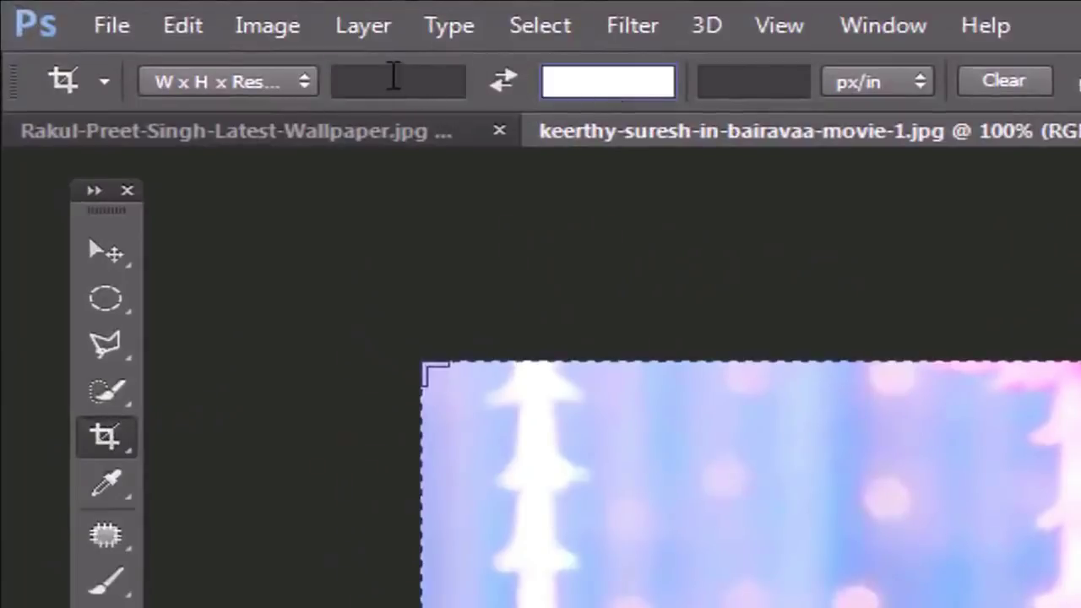
click(385, 78)
click(629, 81)
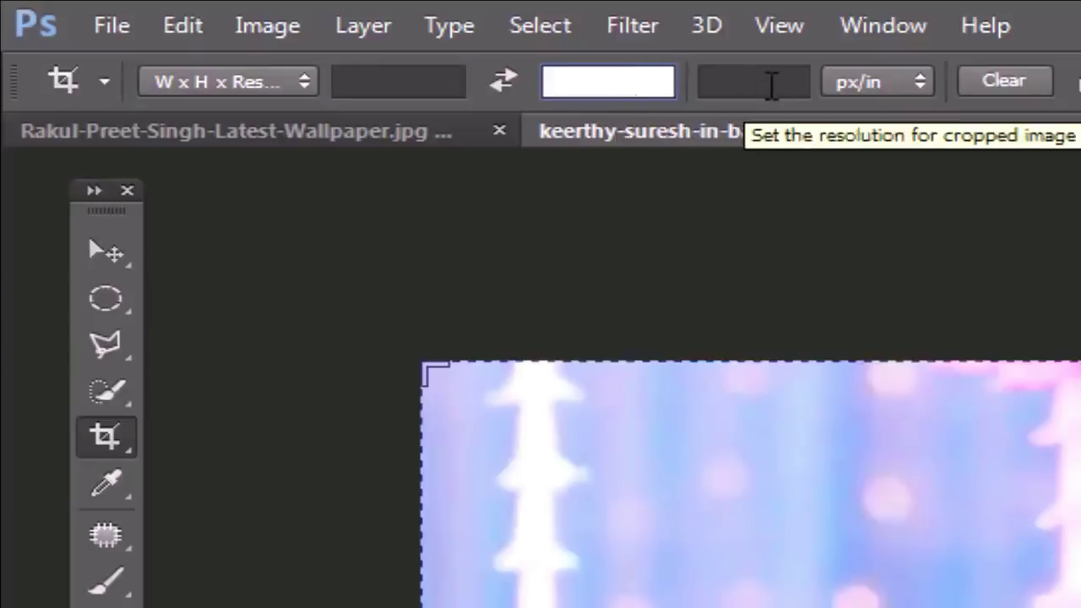
click(772, 84)
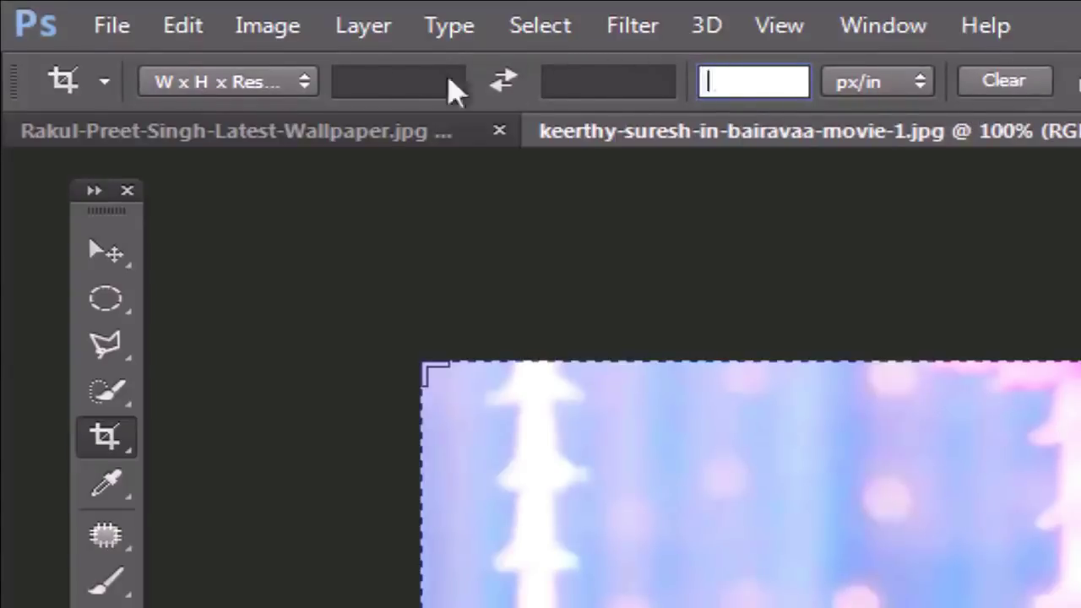
click(392, 76)
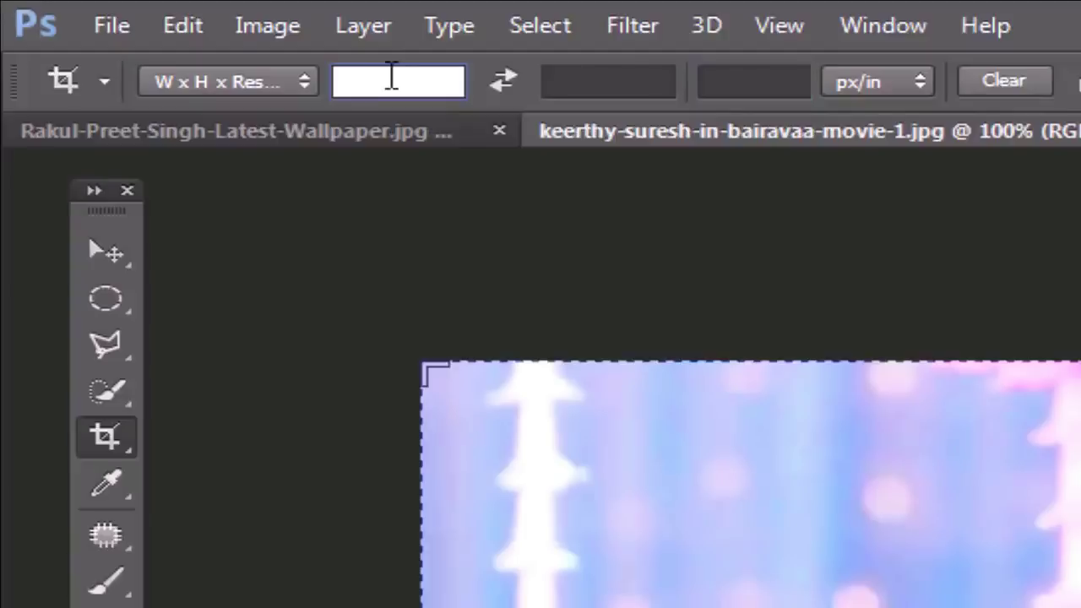
Step: Enter 1.5 in × 2 in at 200 px/in, frame the face, and apply the crop
text(1.5)
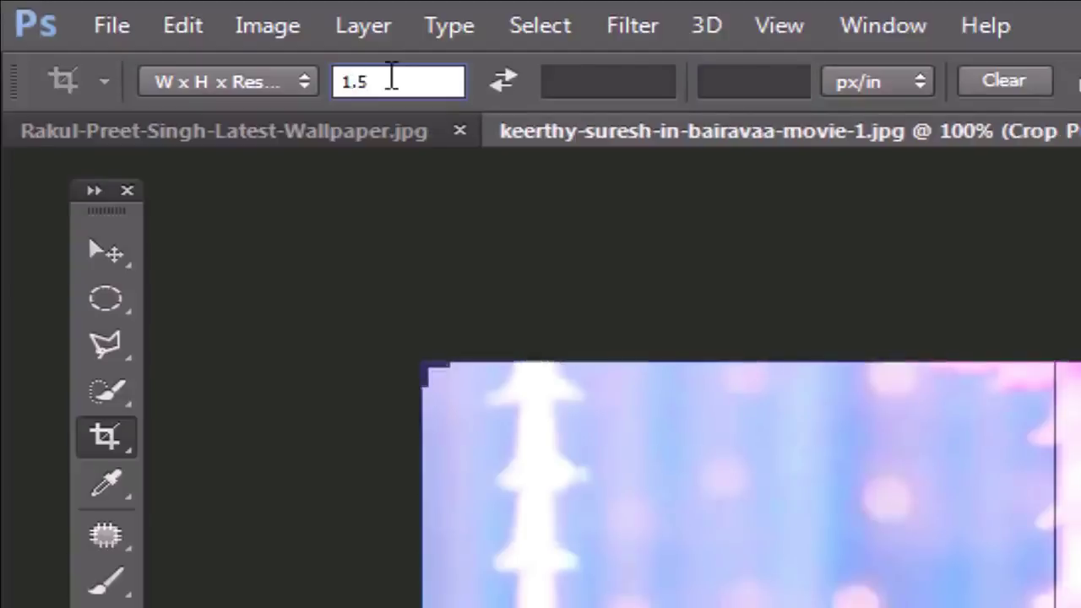
text( in)
click(596, 82)
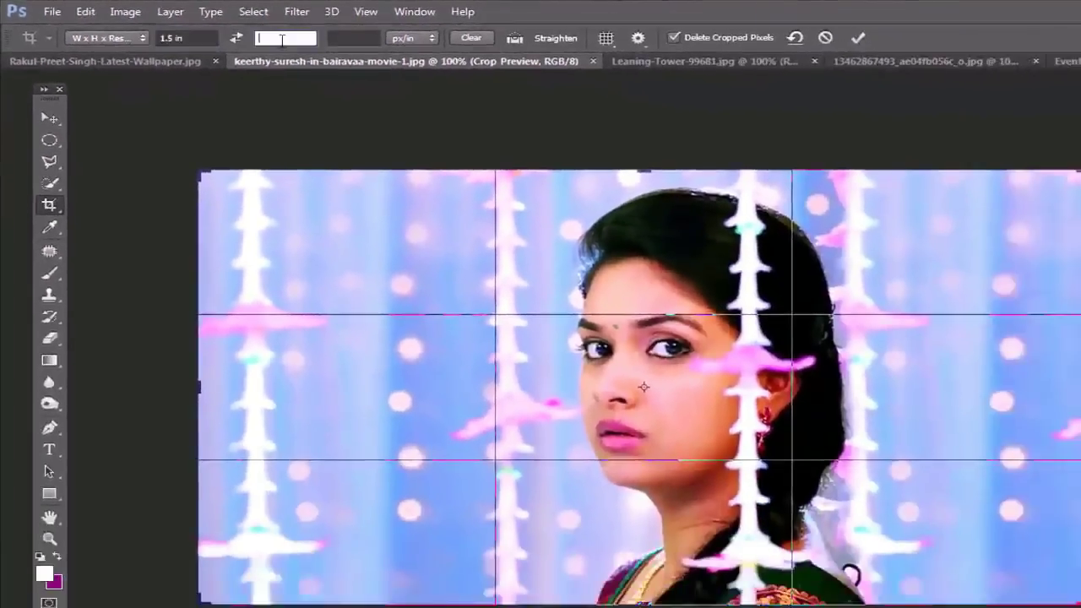
text(2in)
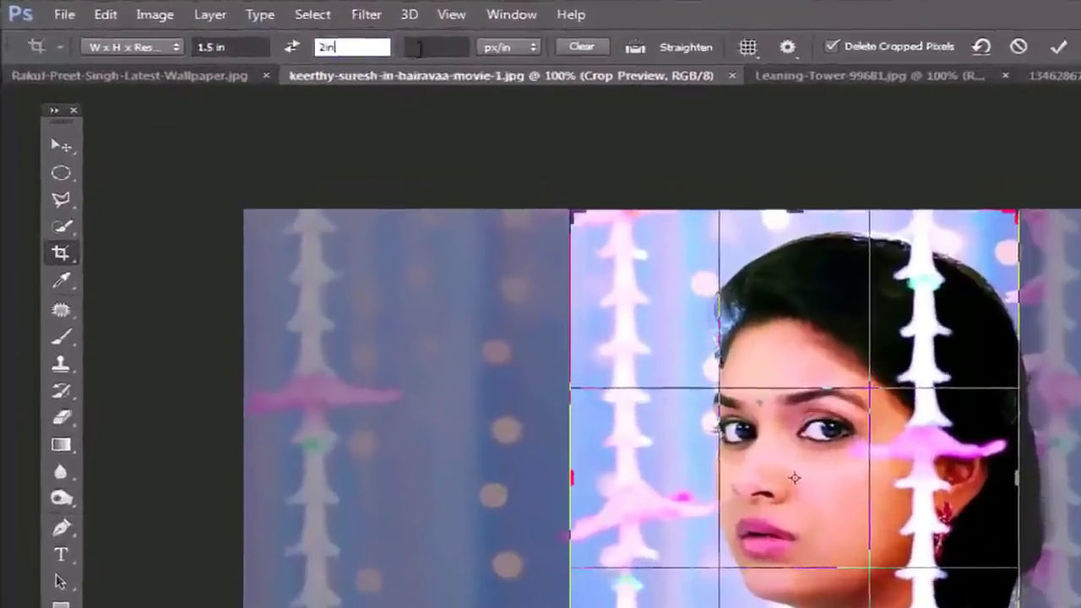
click(345, 39)
text(2)
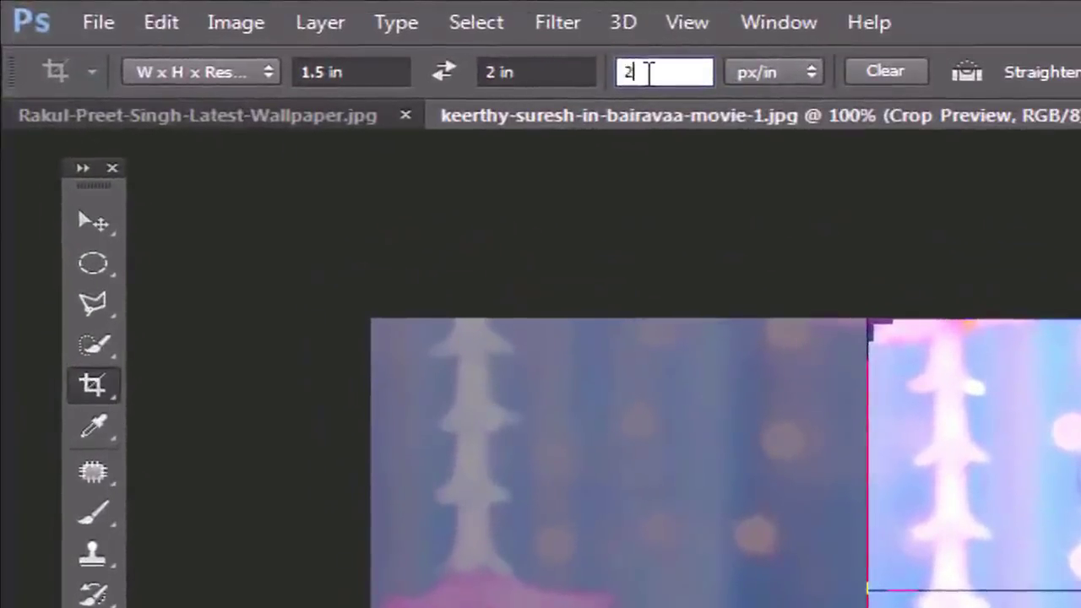
text(00)
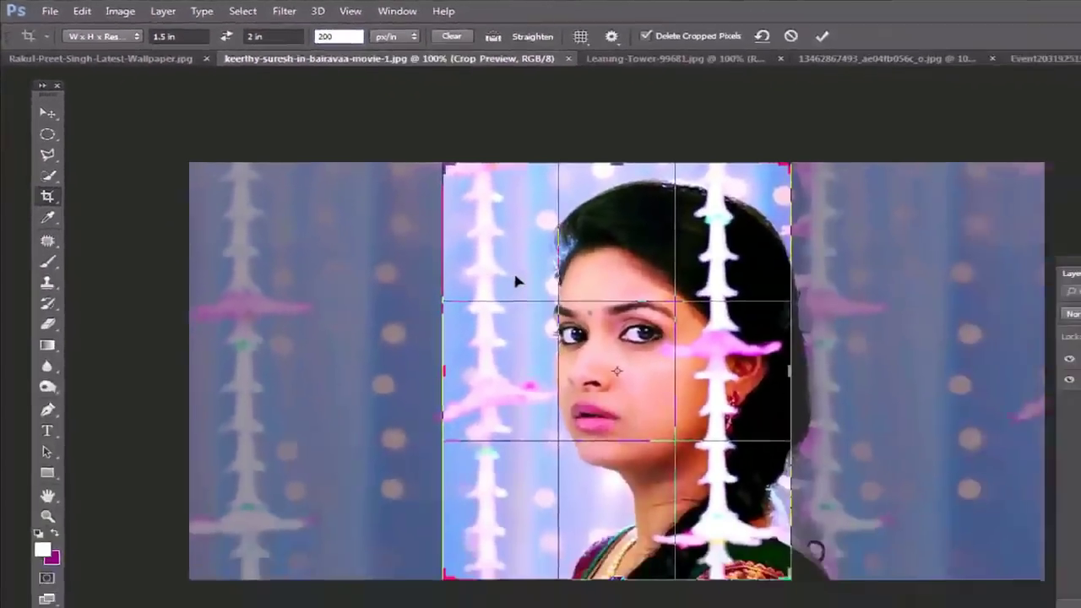
drag(524, 282, 458, 267)
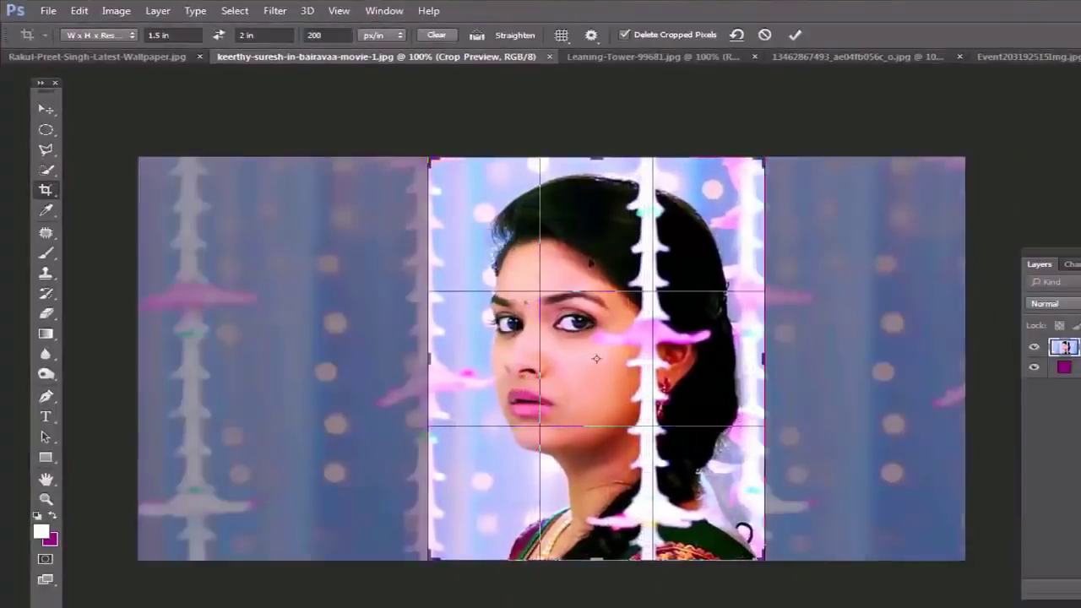
key(Return)
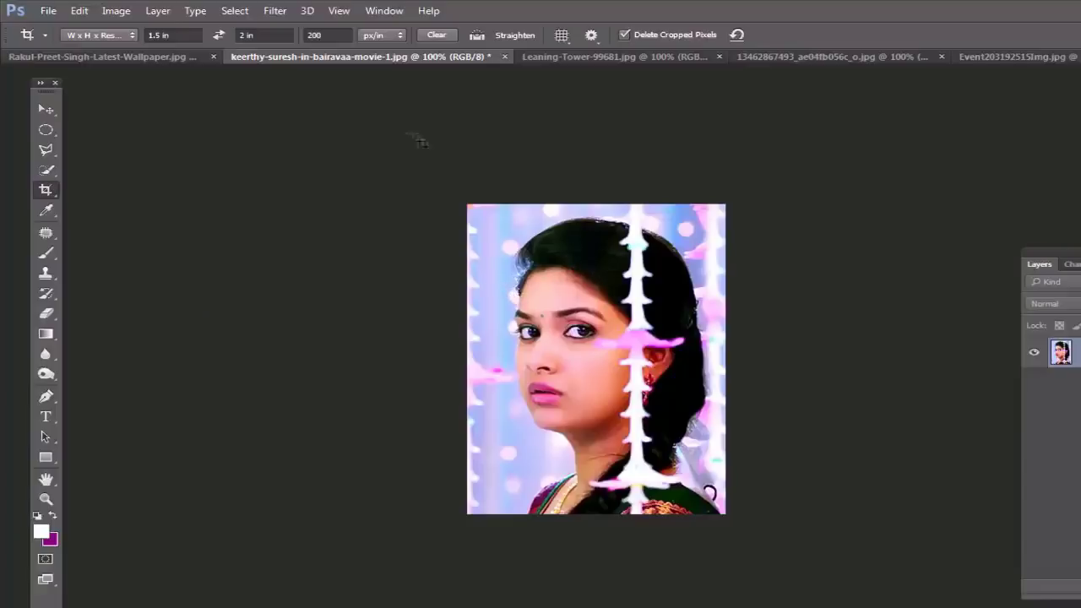
Step: Clear the crop size, crop the bokeh portrait to a narrow strip around her eyes, then show the pink-top photo
click(438, 38)
drag(481, 288, 652, 362)
key(Return)
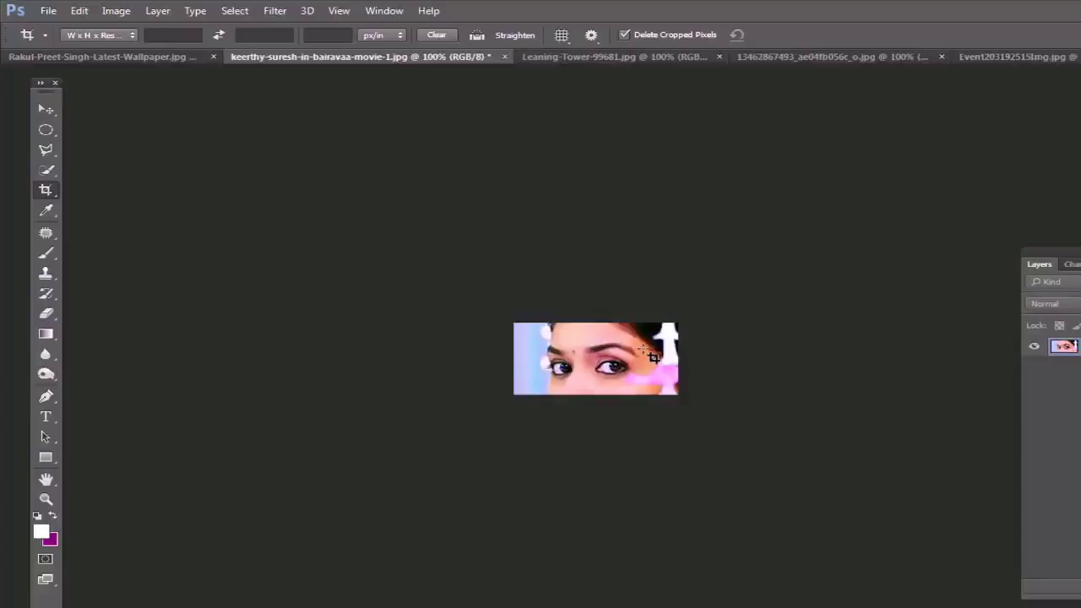
click(138, 58)
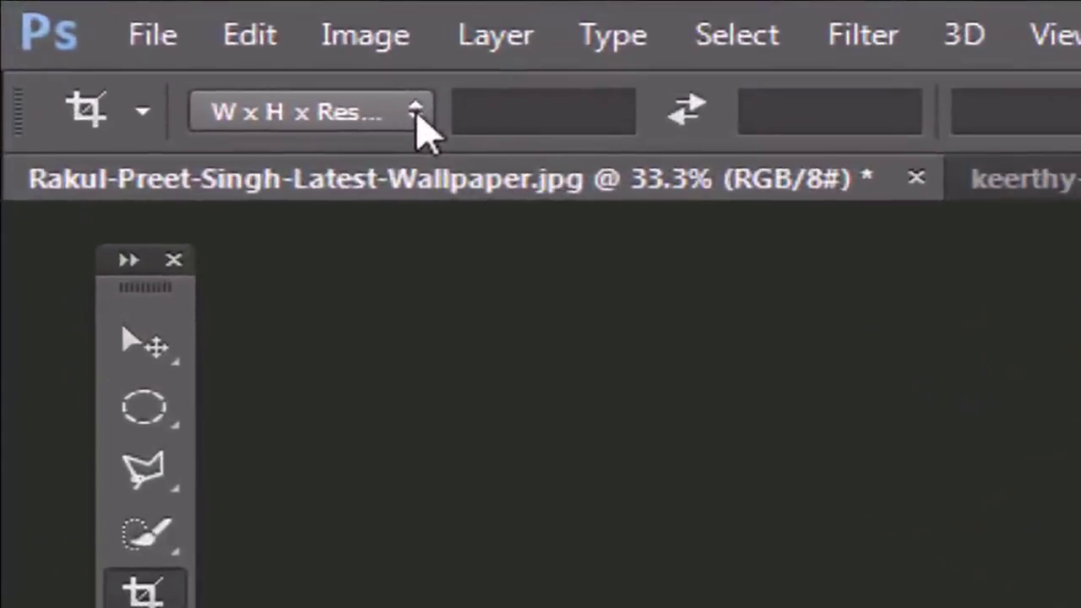
Step: Crop the pink-top photo with the 4 x 5 in preset at 200 px/in, then clear the crop settings
click(416, 114)
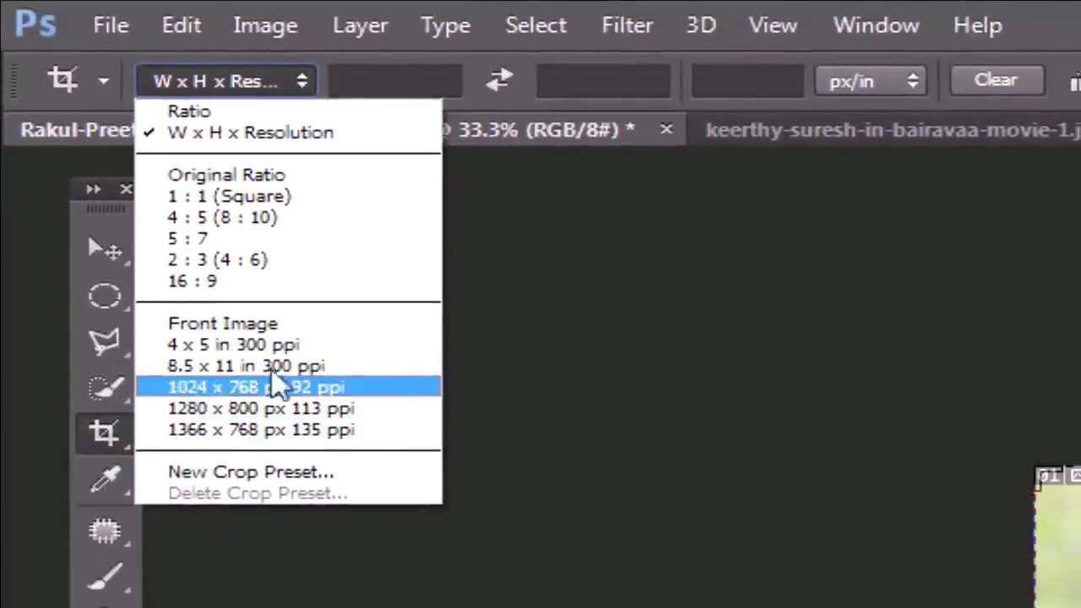
click(264, 346)
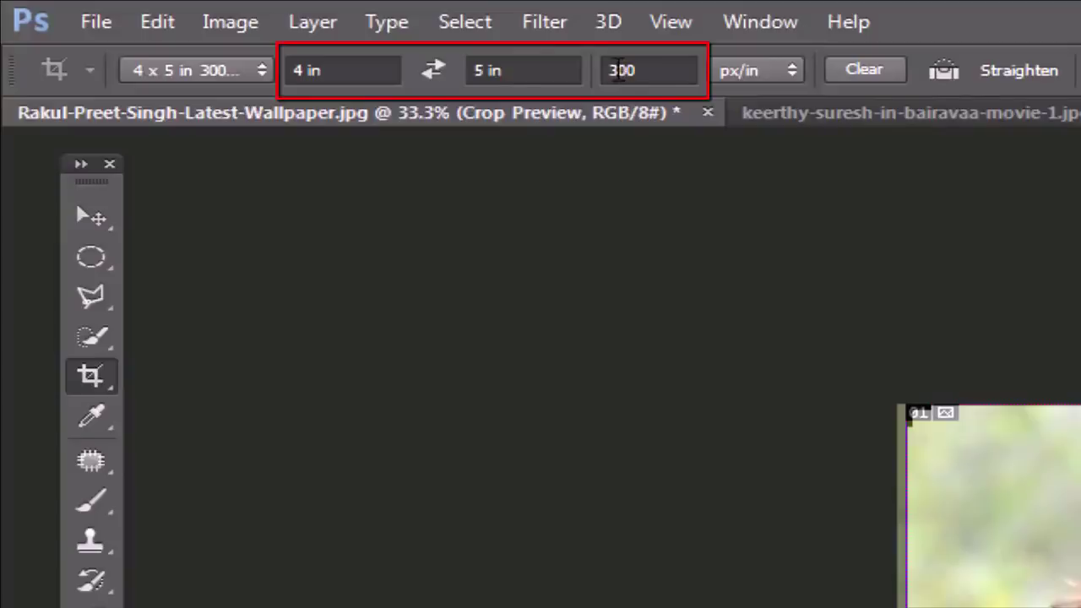
drag(620, 71, 610, 70)
text(2)
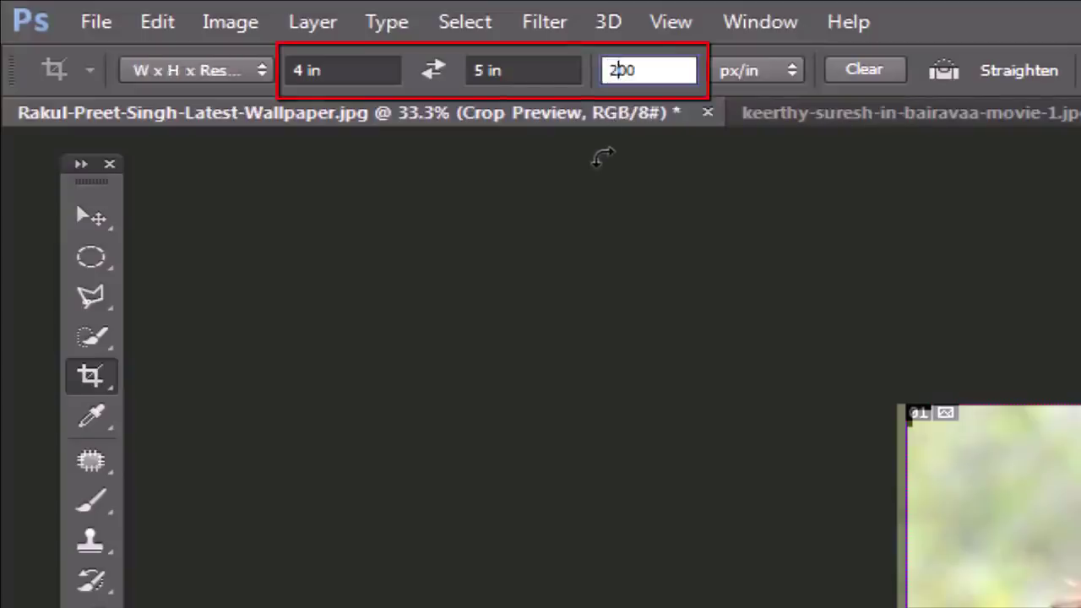
key(Return)
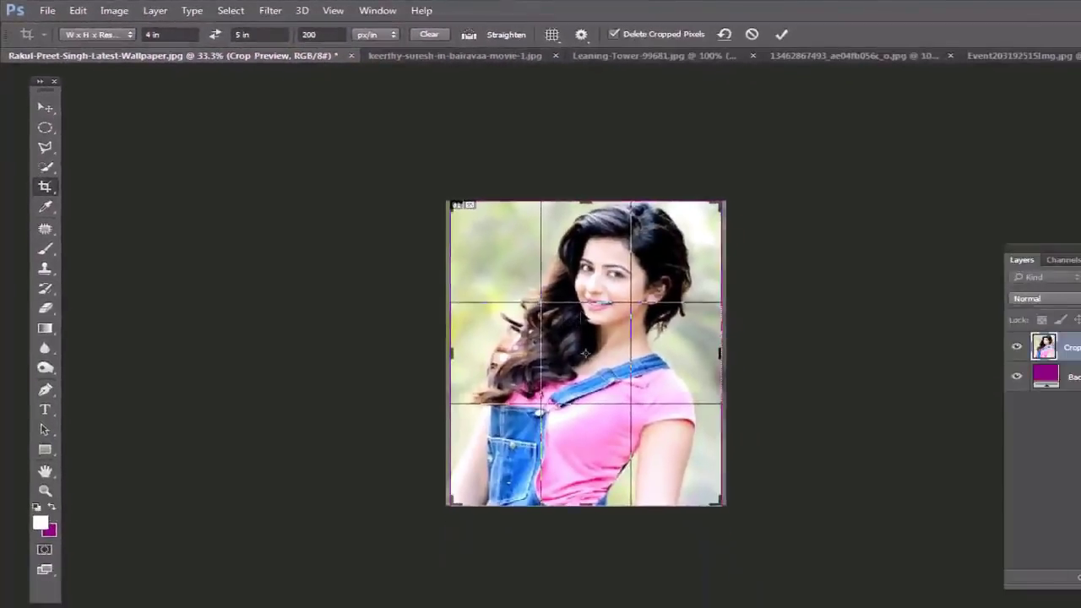
key(Return)
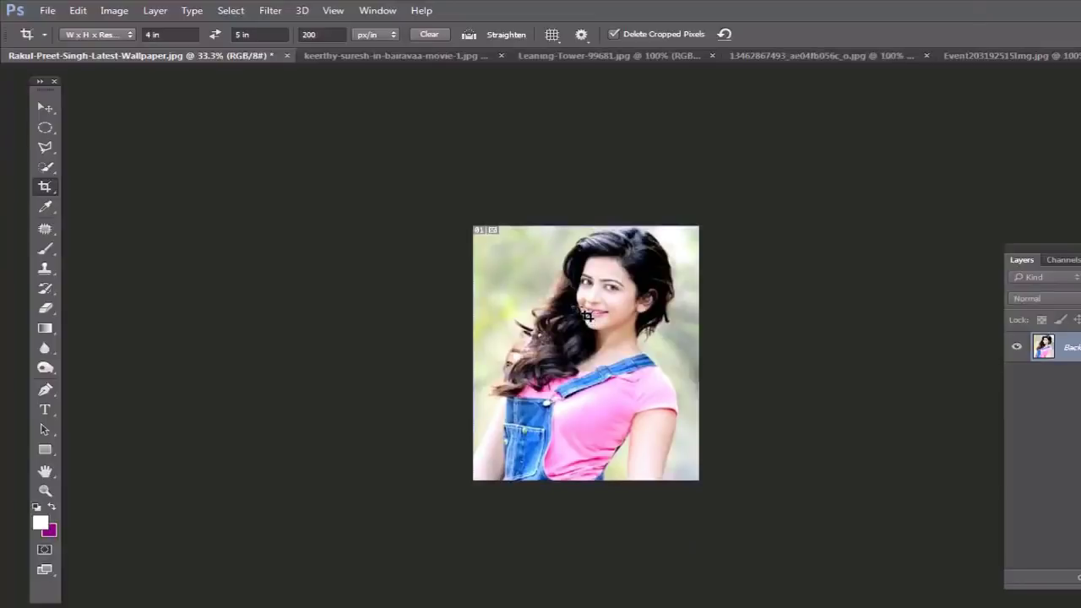
click(430, 33)
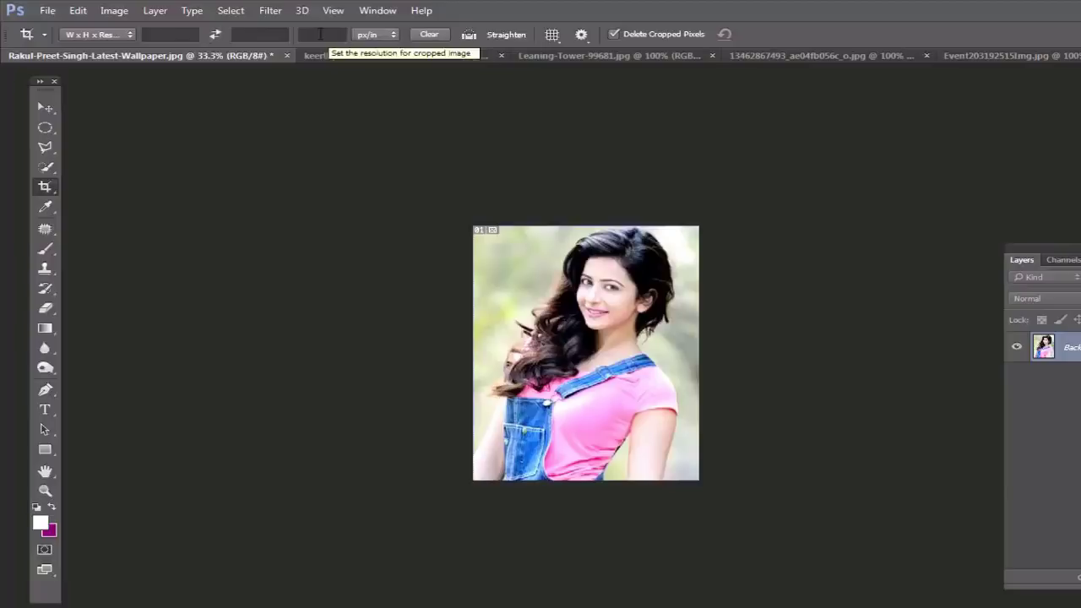
Step: Crop the Leaning Tower photo to a tall narrow frame around the tower, rotated about 5 degrees
click(604, 56)
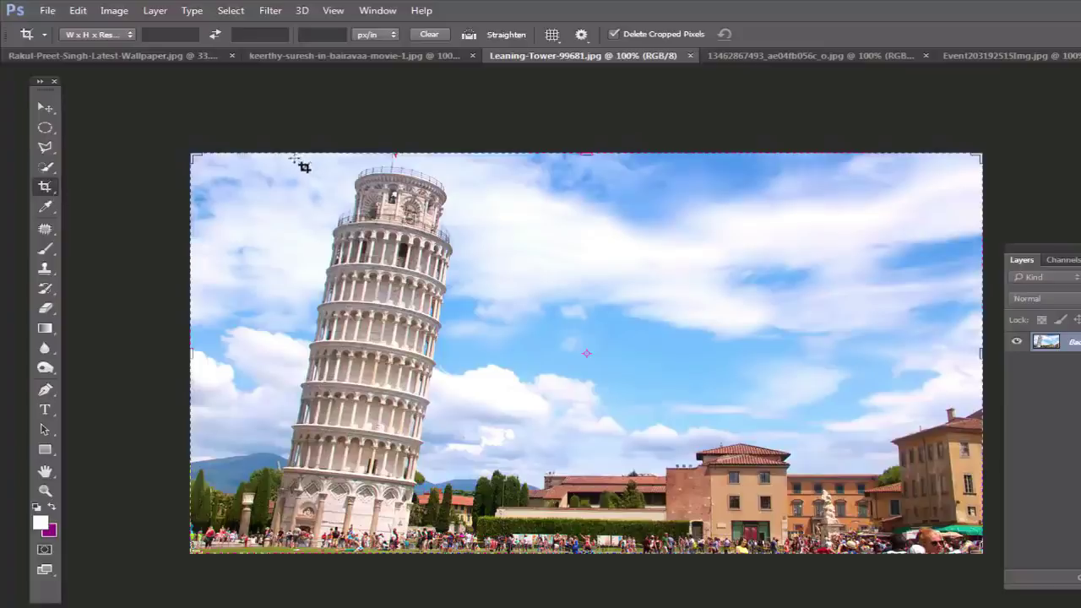
drag(282, 154, 487, 573)
drag(620, 407, 638, 408)
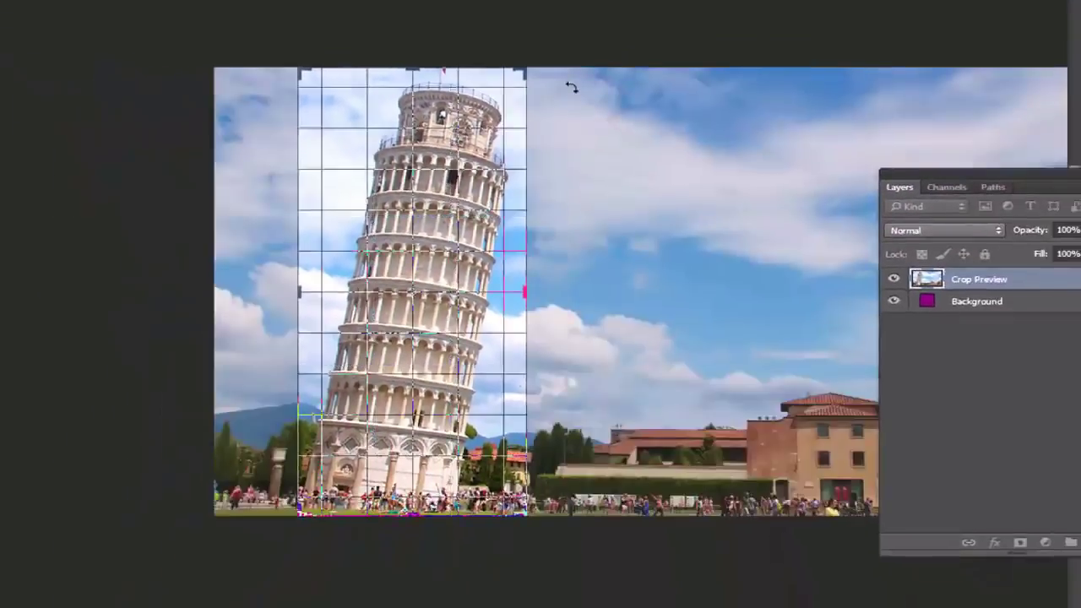
drag(571, 110, 527, 78)
key(Return)
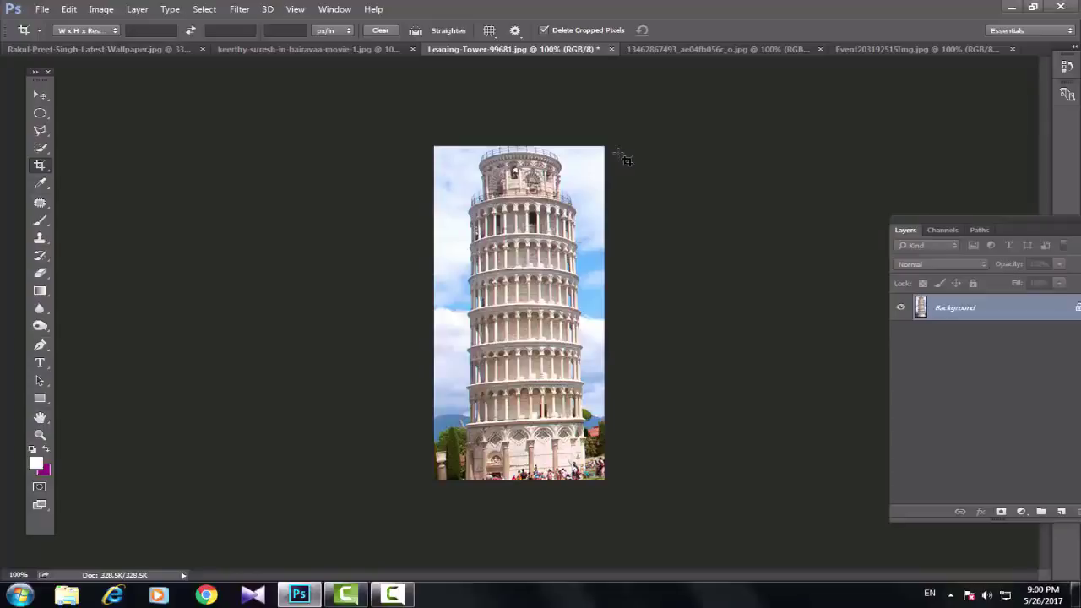
click(706, 49)
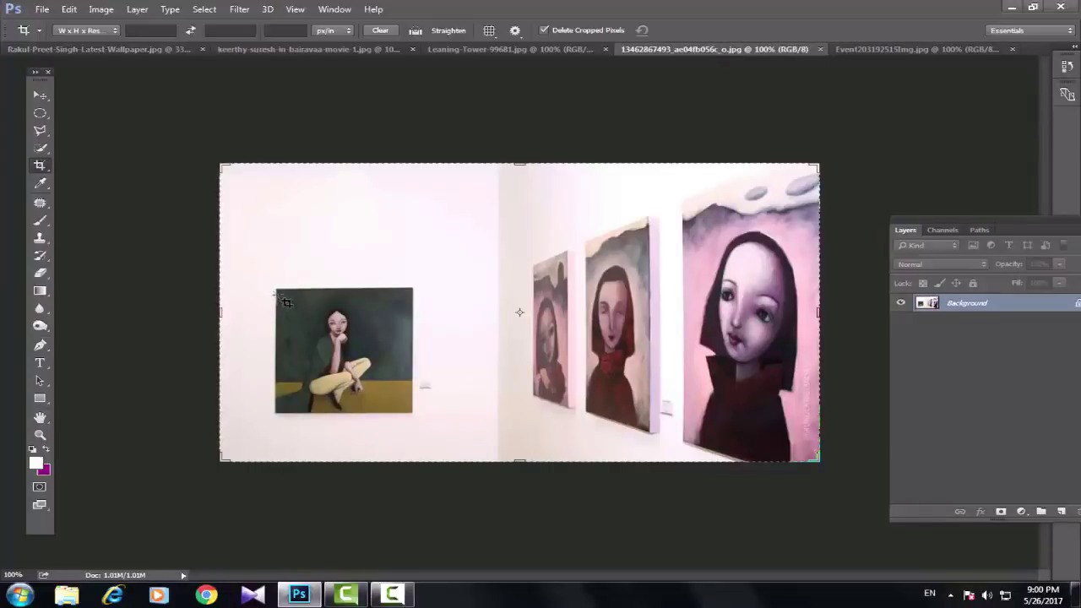
Step: Trial-crop the gallery photo to the seated-woman painting, then undo it
drag(276, 291, 423, 415)
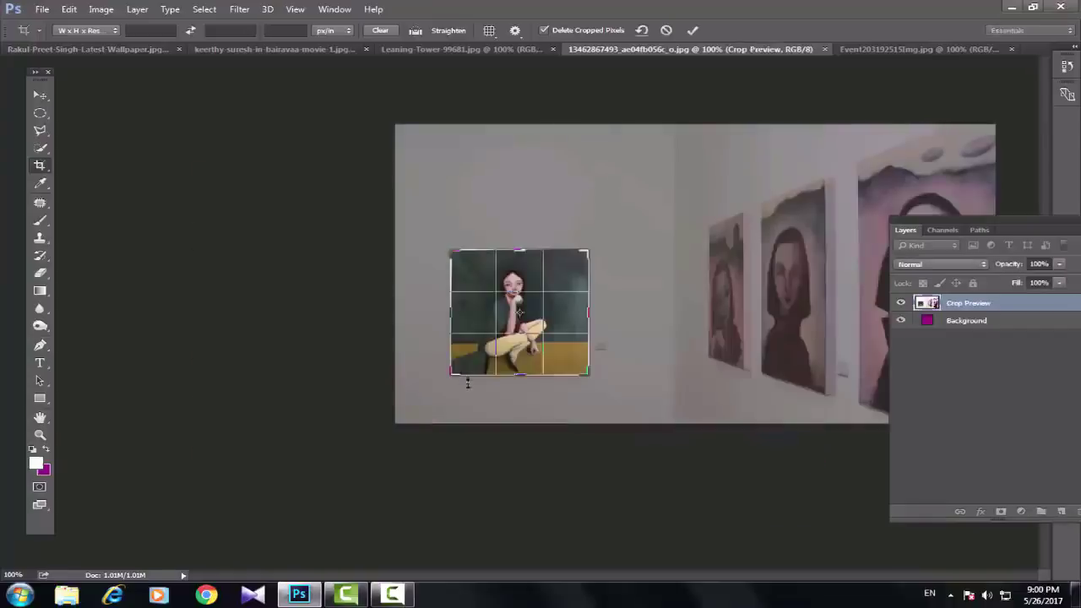
key(Return)
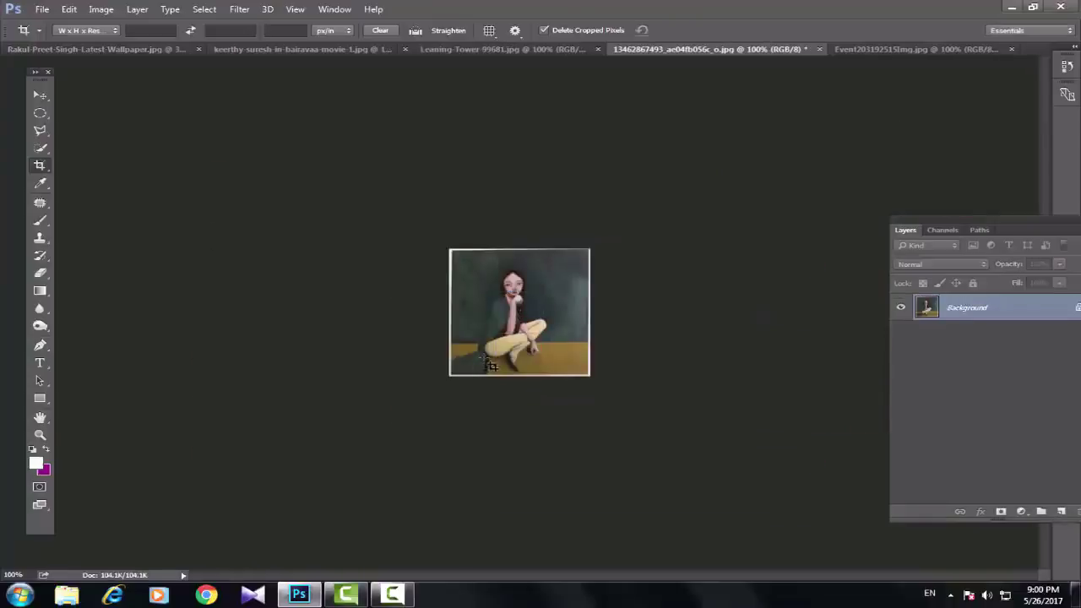
key(ctrl+z)
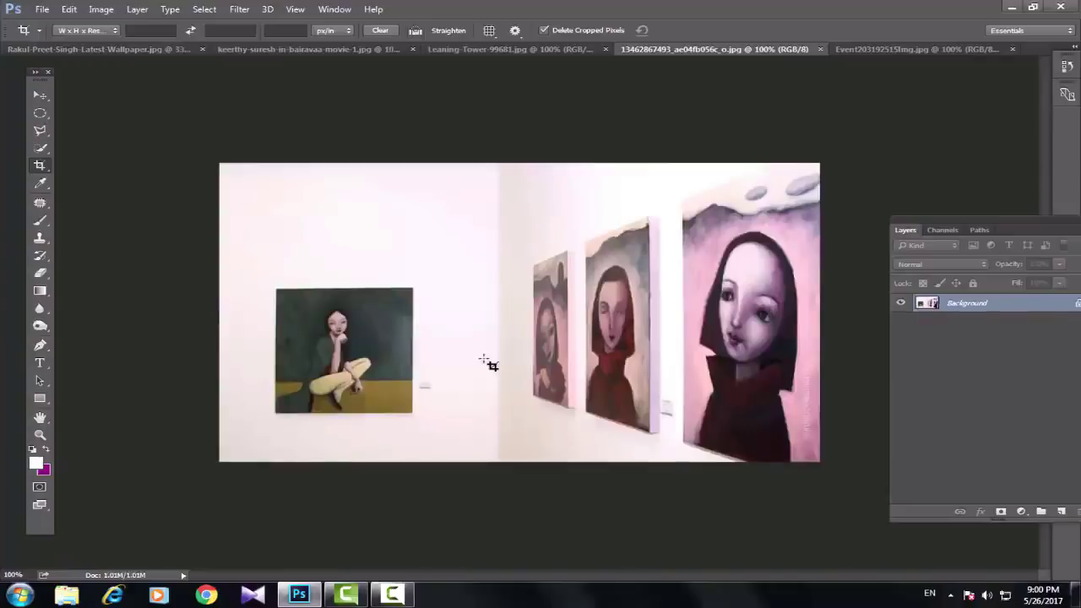
Step: Trial-crop the hooded-woman painting, extending the frame to its bottom edge, then undo it
mouse_move(572, 228)
mouse_down()
mouse_move(631, 378)
mouse_move(681, 448)
mouse_move(672, 442)
mouse_up()
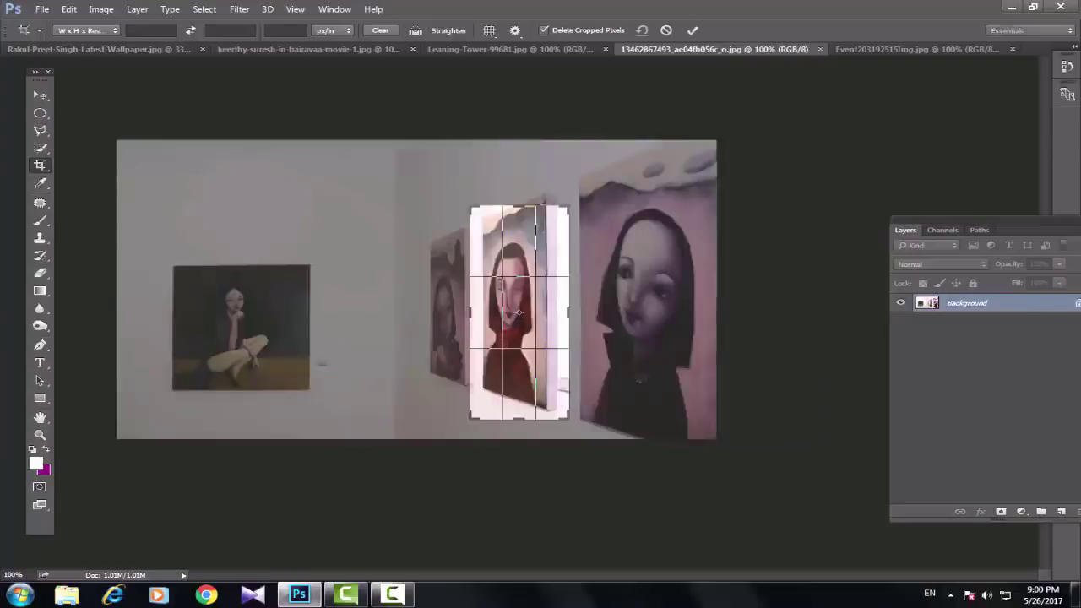
drag(534, 317, 533, 328)
drag(518, 420, 519, 425)
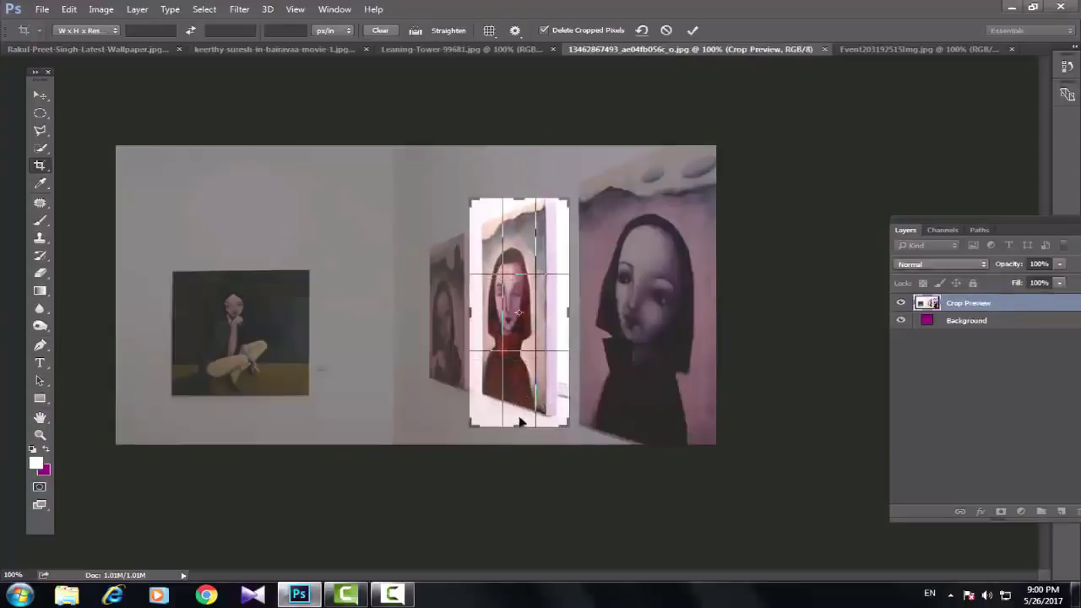
key(Return)
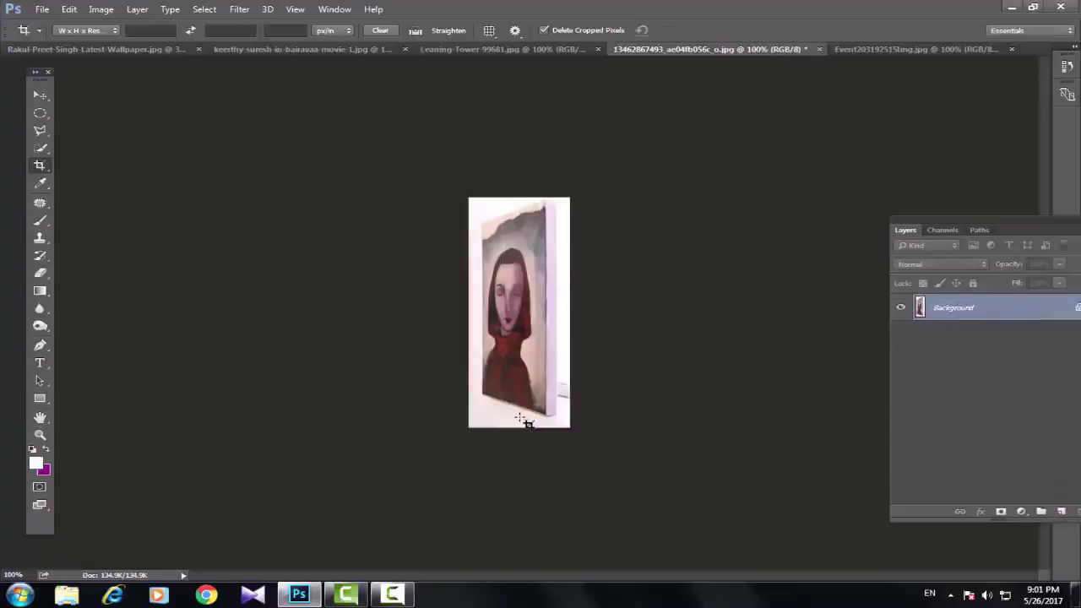
key(ctrl+z)
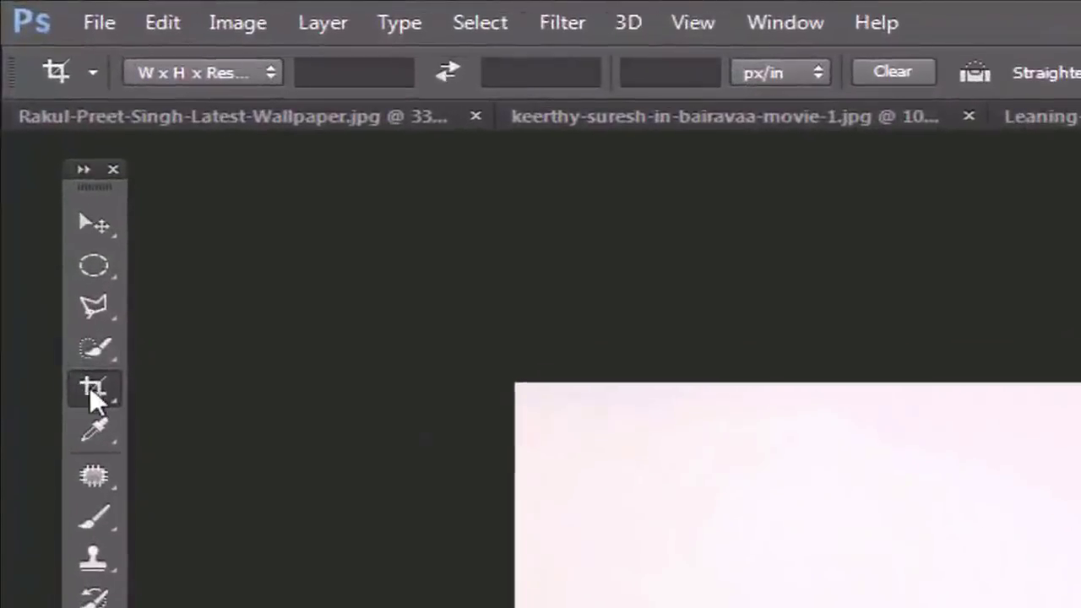
Step: Perspective-crop the gallery photo to the hooded-woman painting by marking its four corners
click(43, 187)
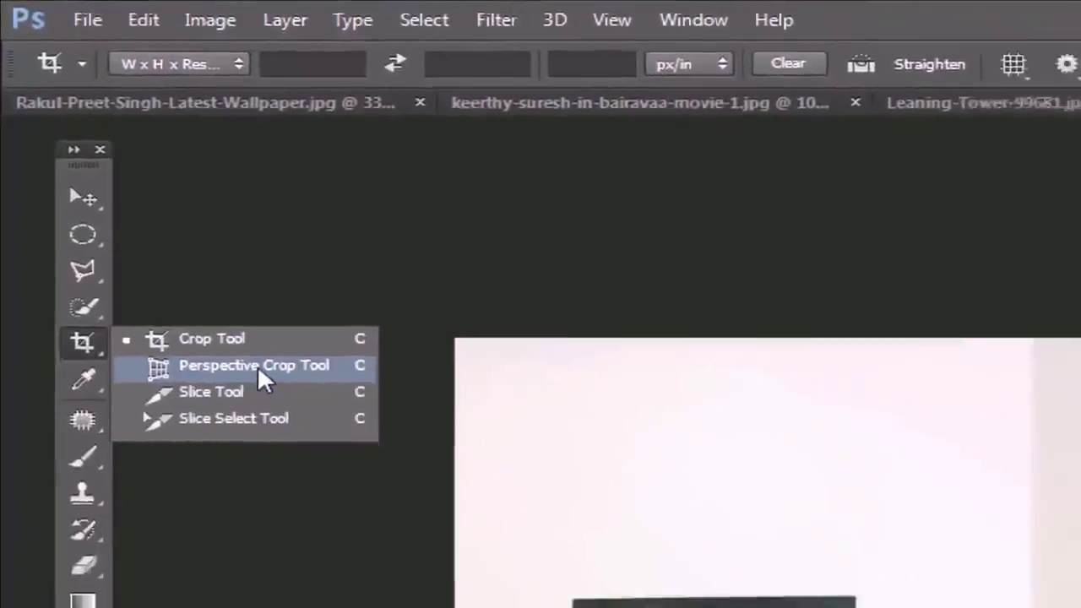
click(292, 414)
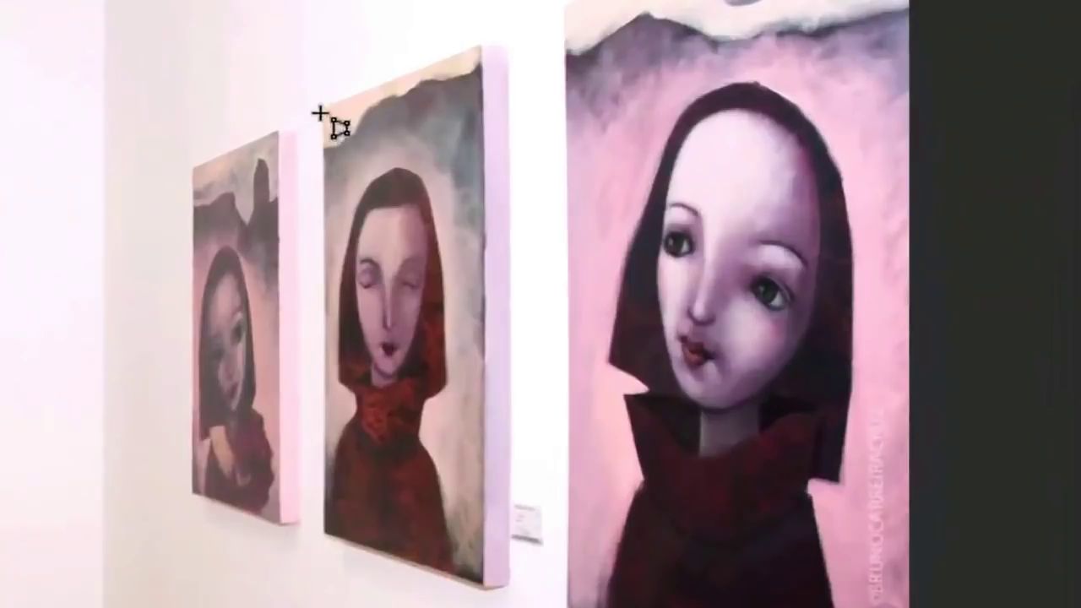
click(319, 112)
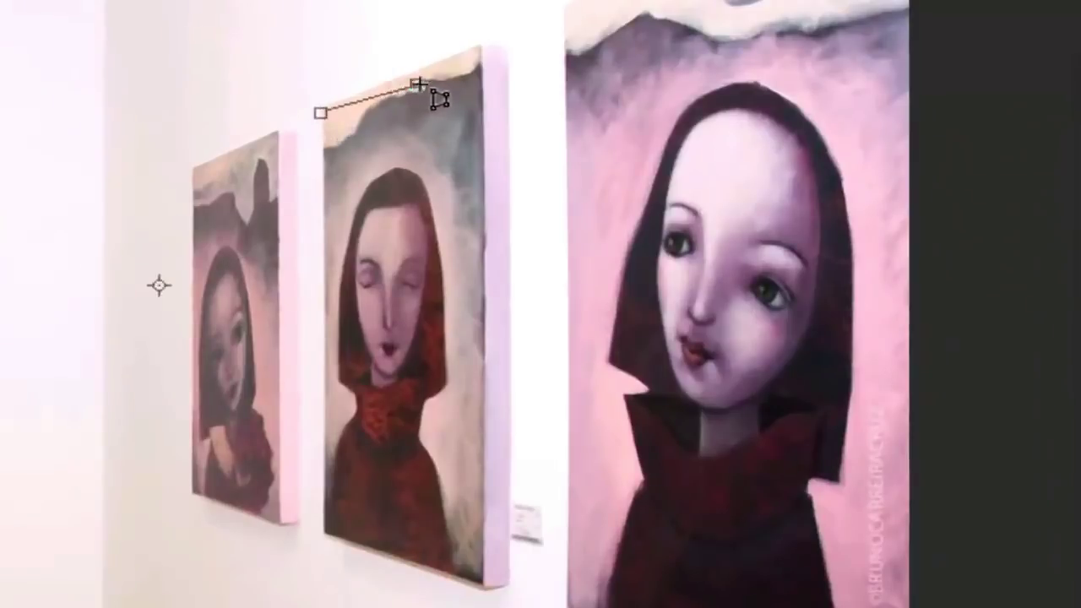
click(484, 46)
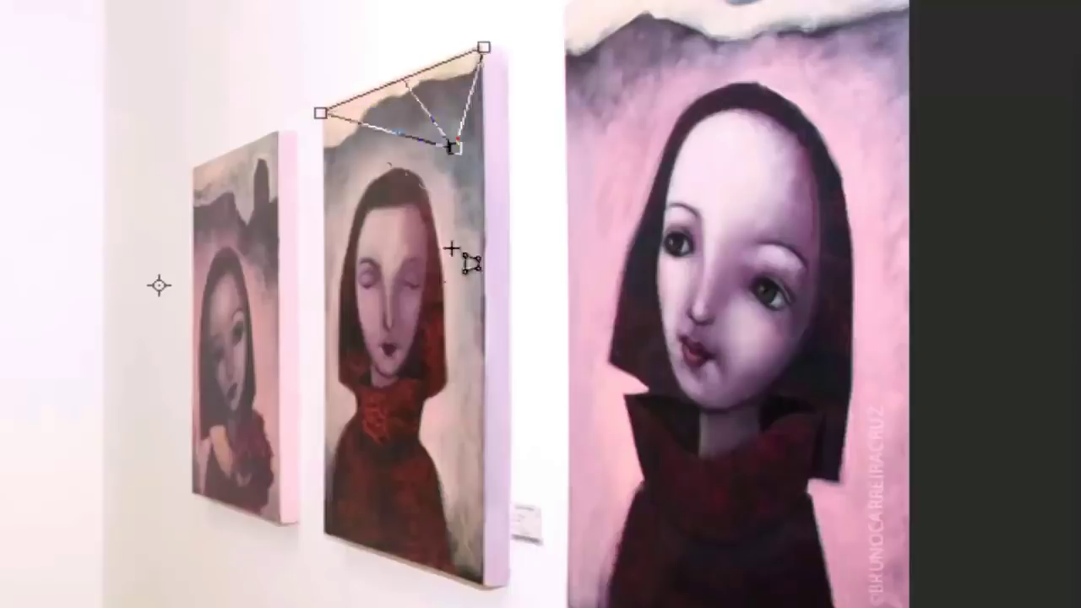
click(481, 585)
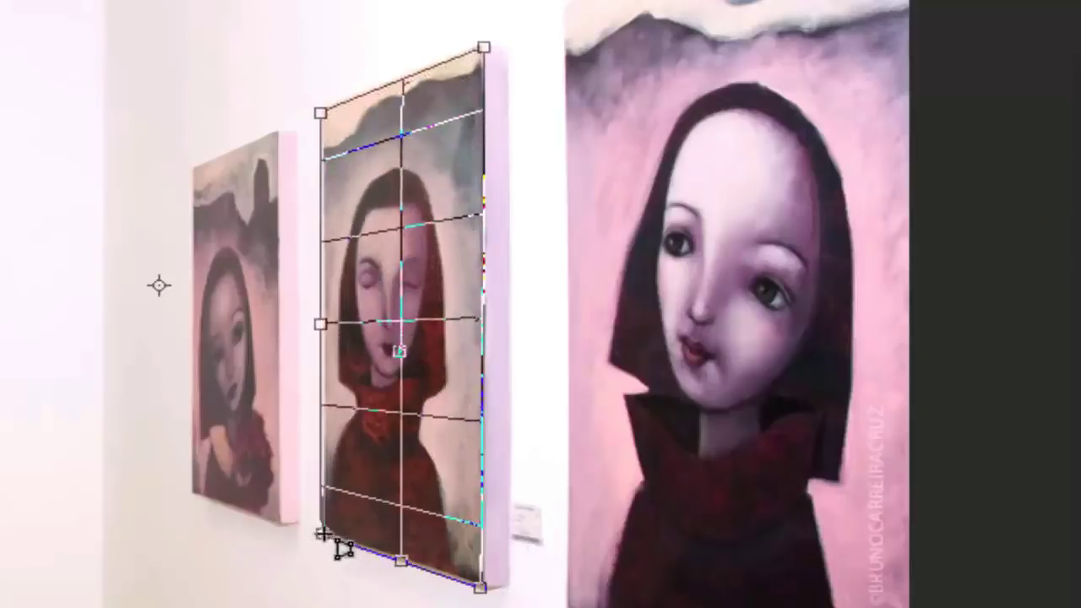
click(323, 534)
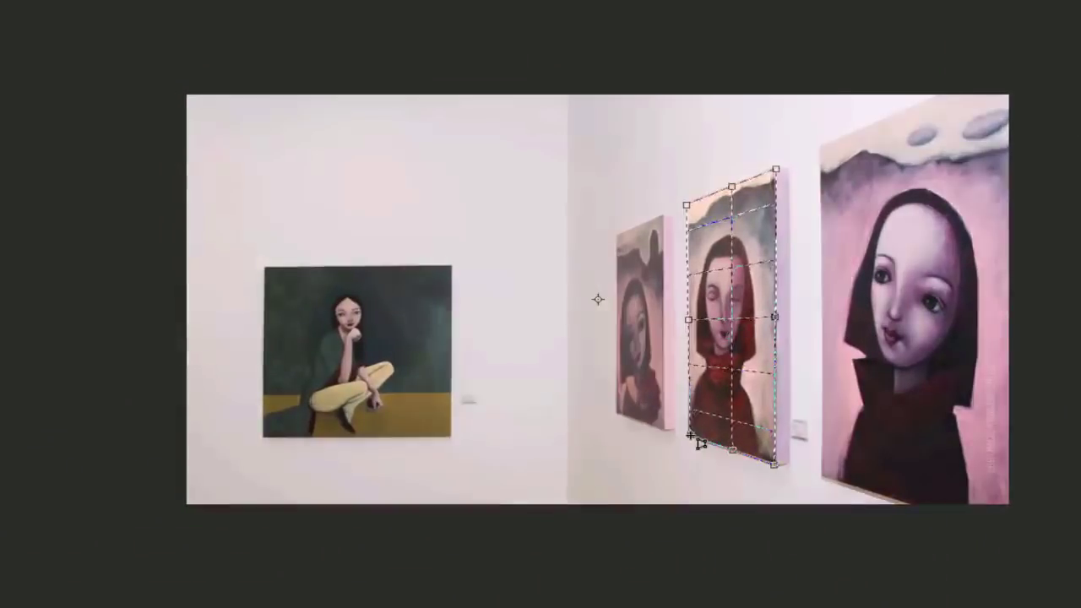
key(Return)
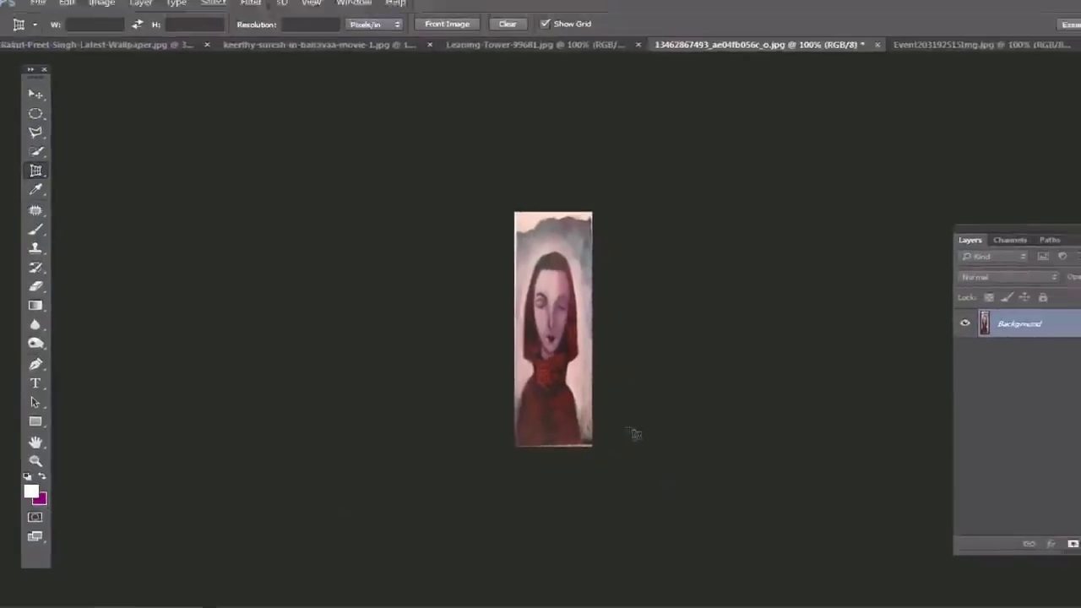
click(958, 56)
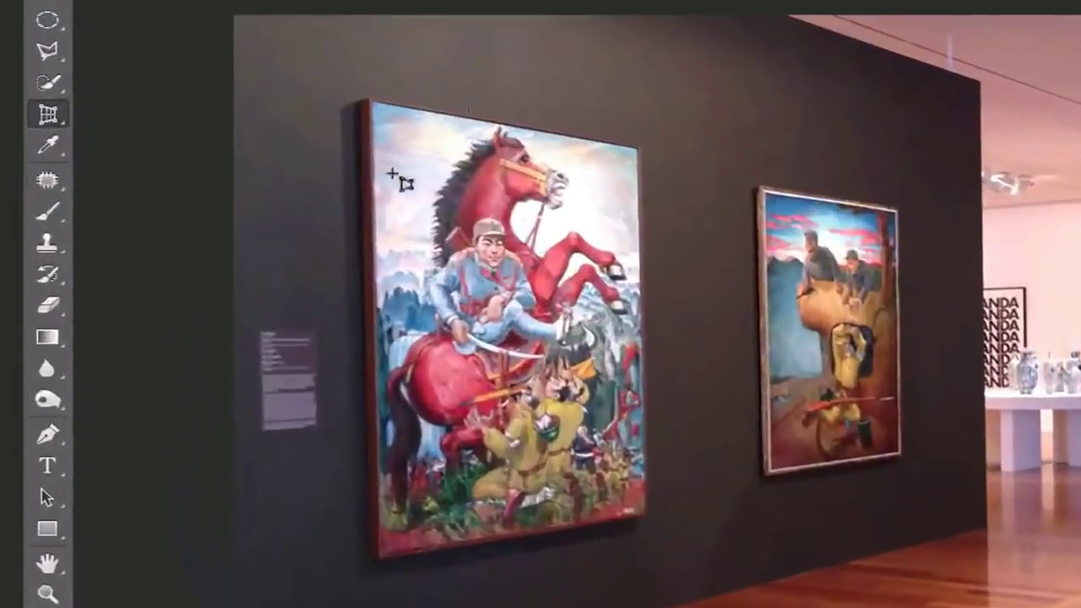
click(374, 102)
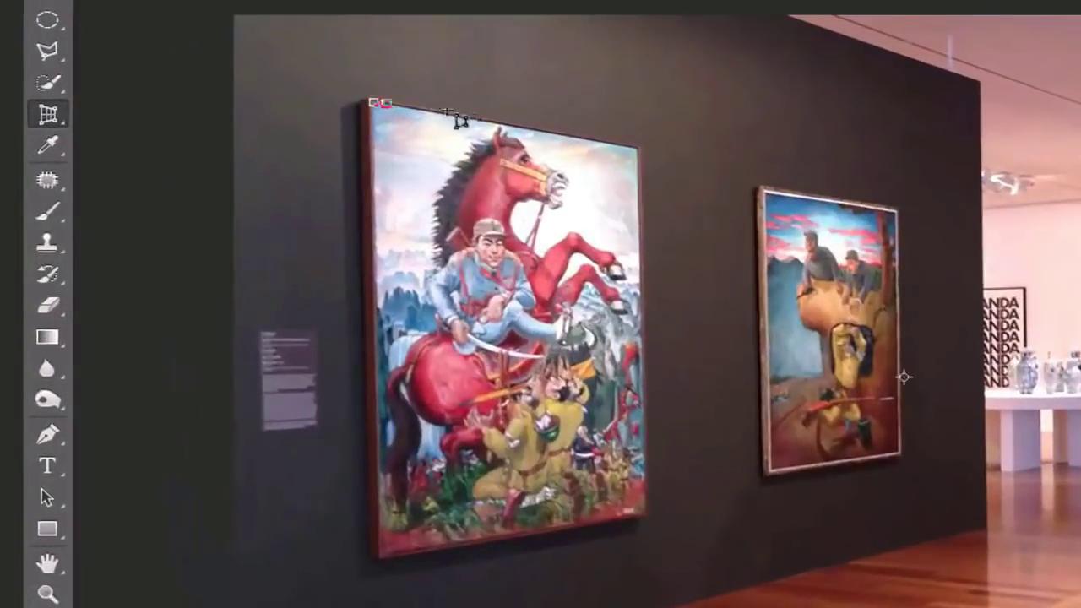
click(639, 149)
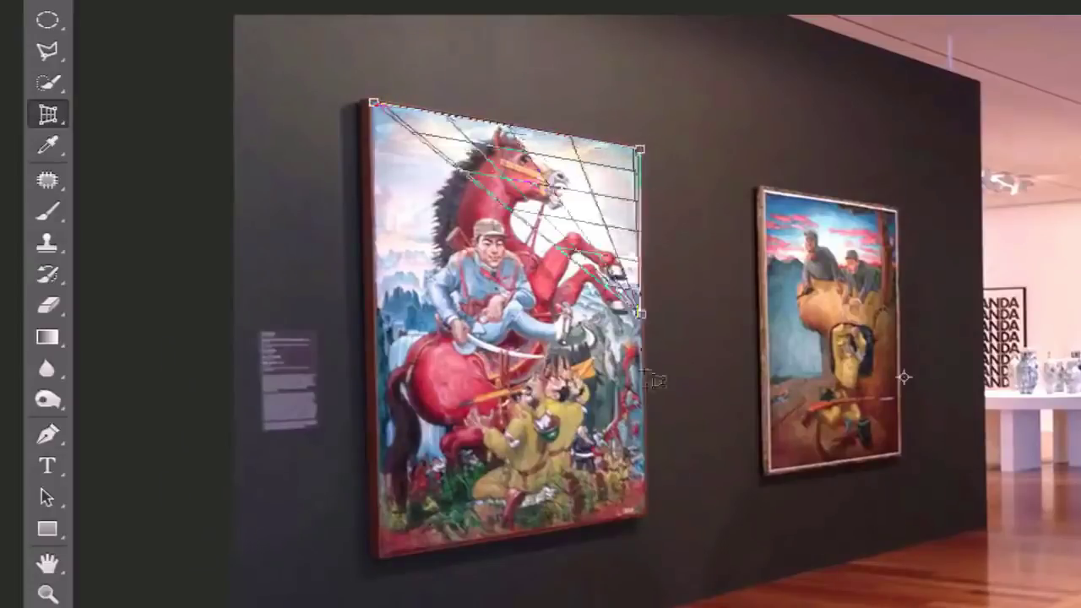
click(646, 518)
click(423, 545)
drag(423, 546, 381, 555)
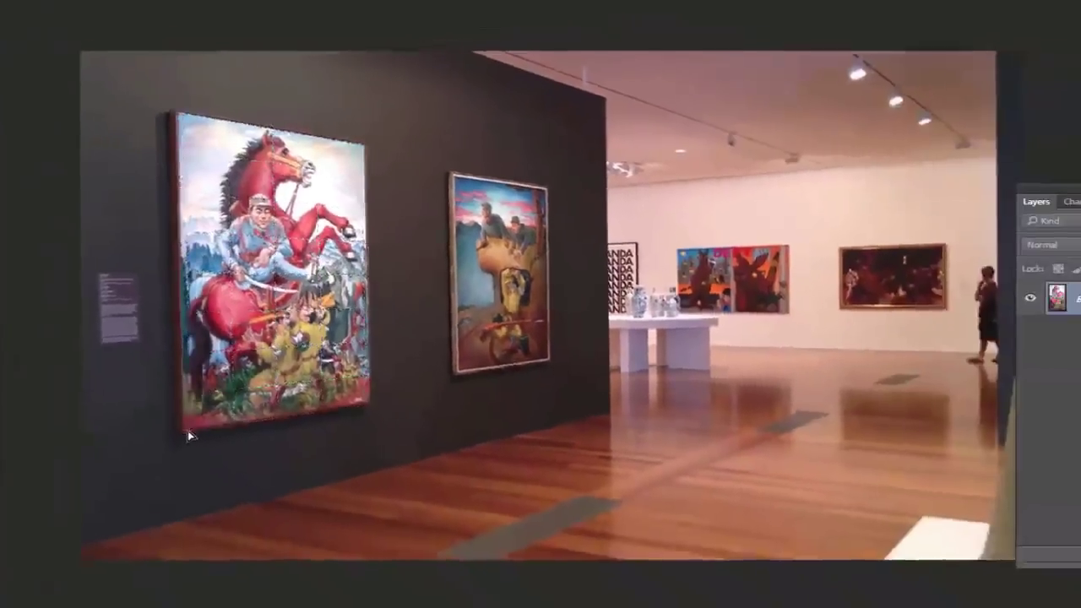
key(Return)
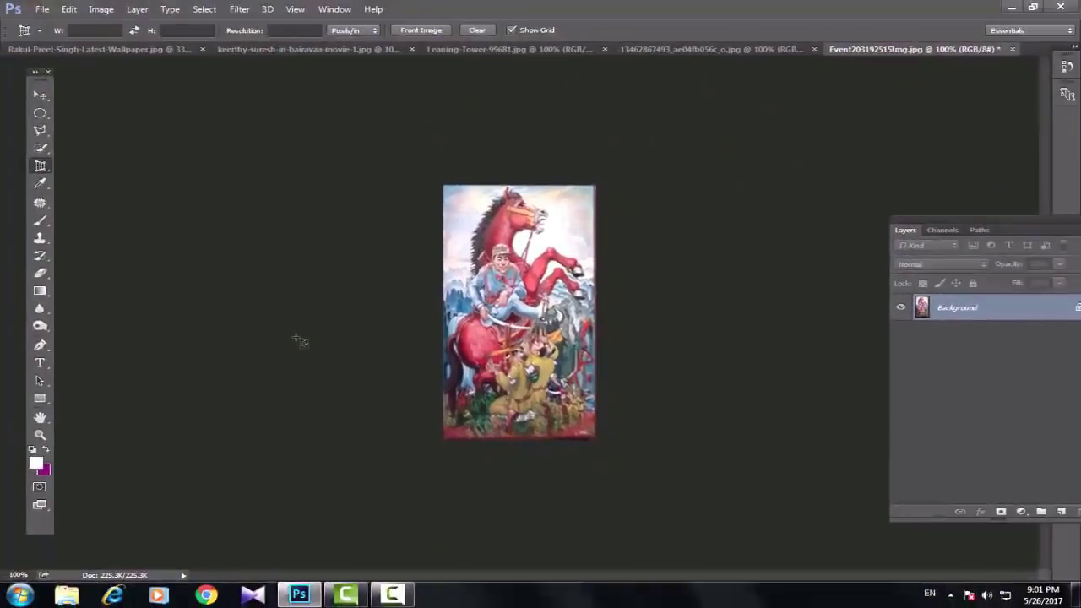
key(ctrl+z)
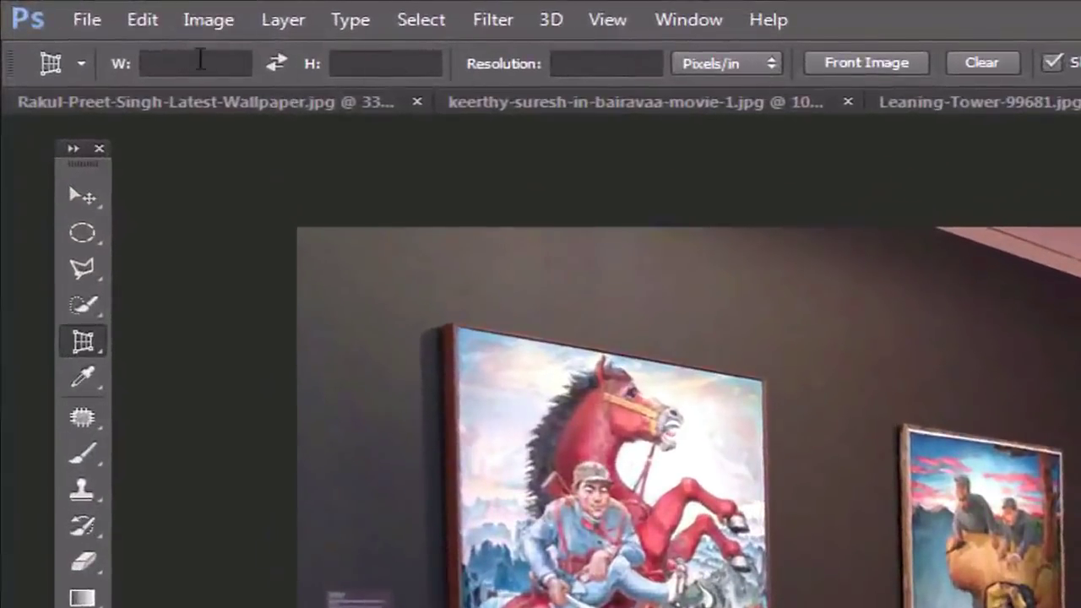
Step: Set the perspective crop output to W 2 in, H 3.5 in and resolution 200 px/in
click(200, 61)
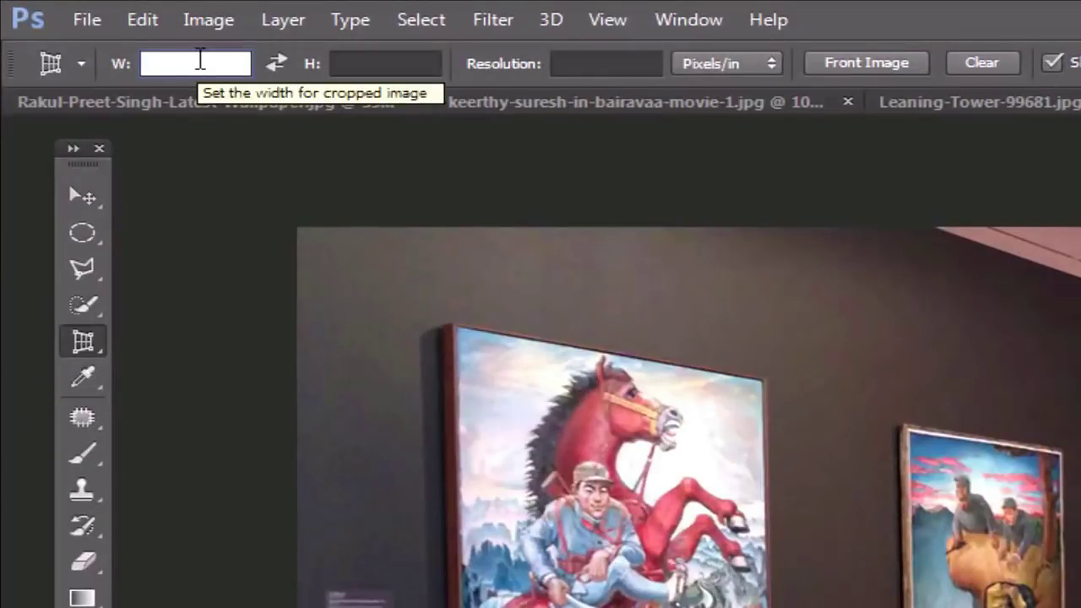
text(2 in)
click(417, 65)
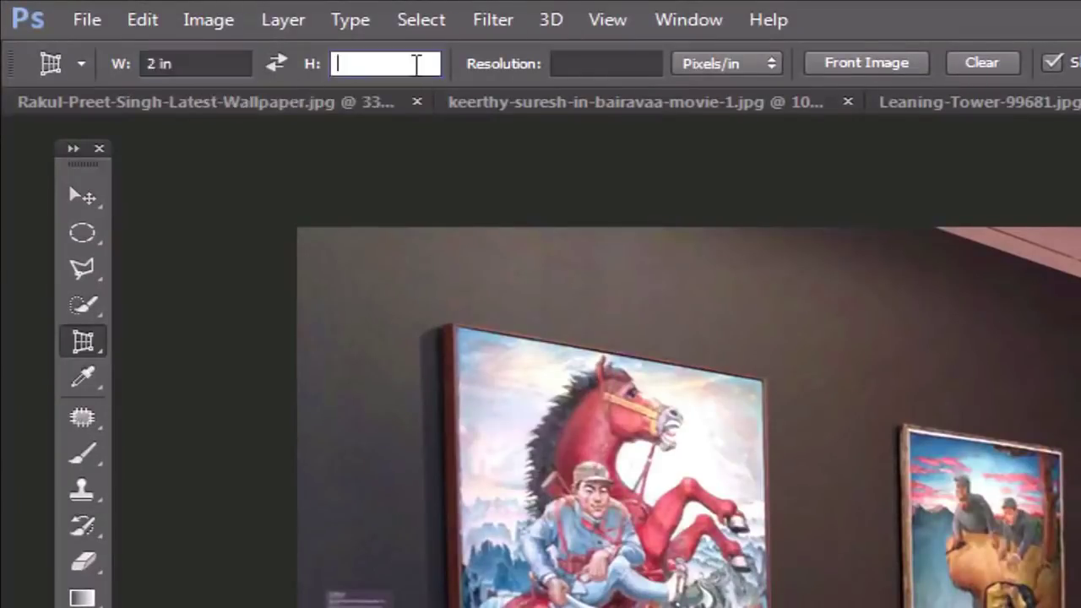
text(3.5 in)
click(651, 64)
text(20)
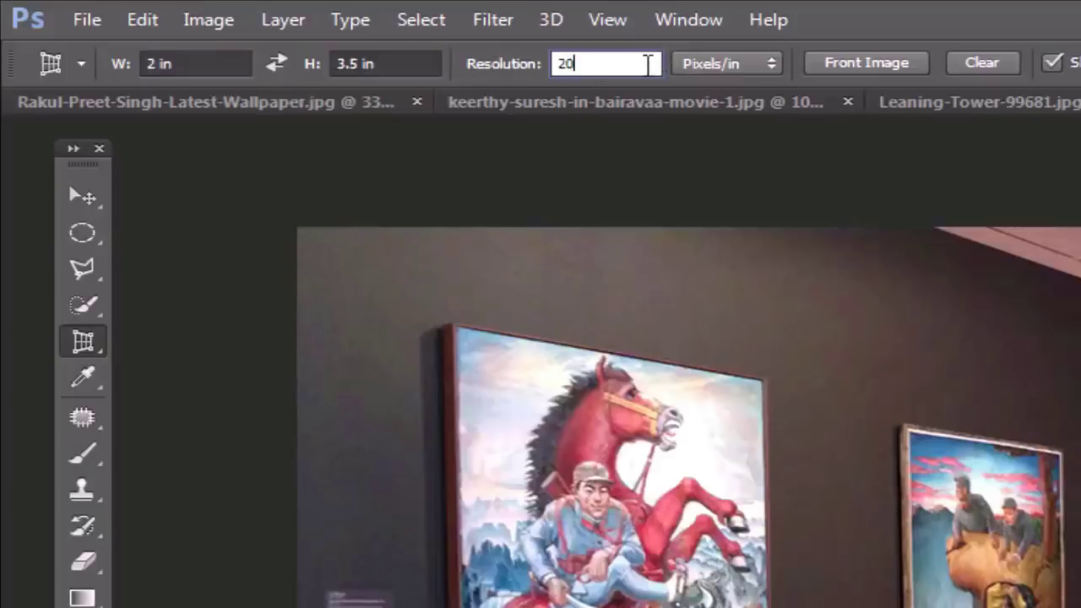
text(0)
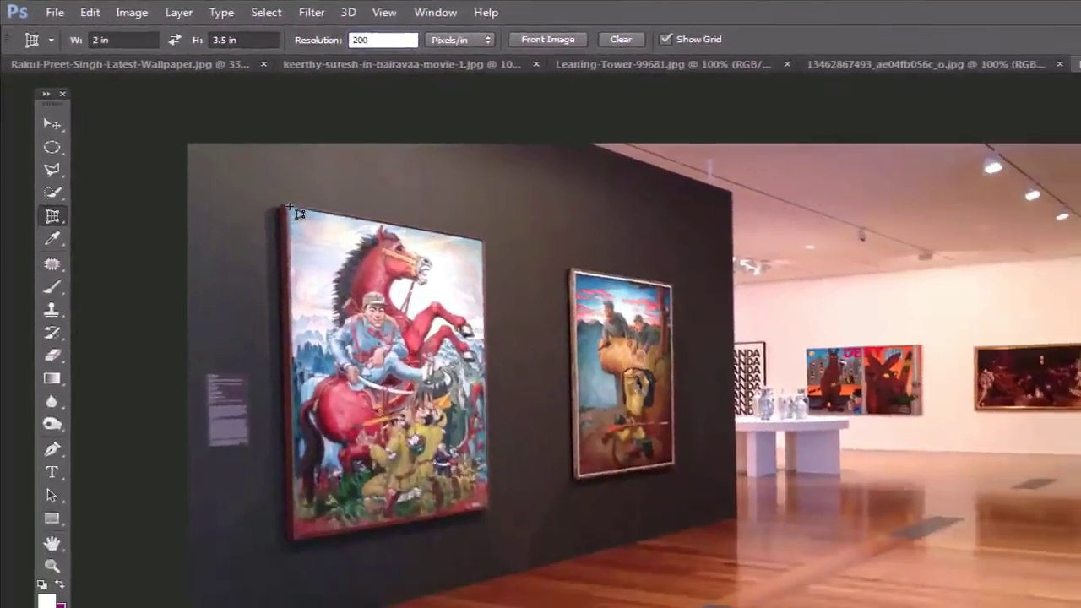
Step: Perspective-crop the red-horse painting from its corners into a straightened image
click(456, 329)
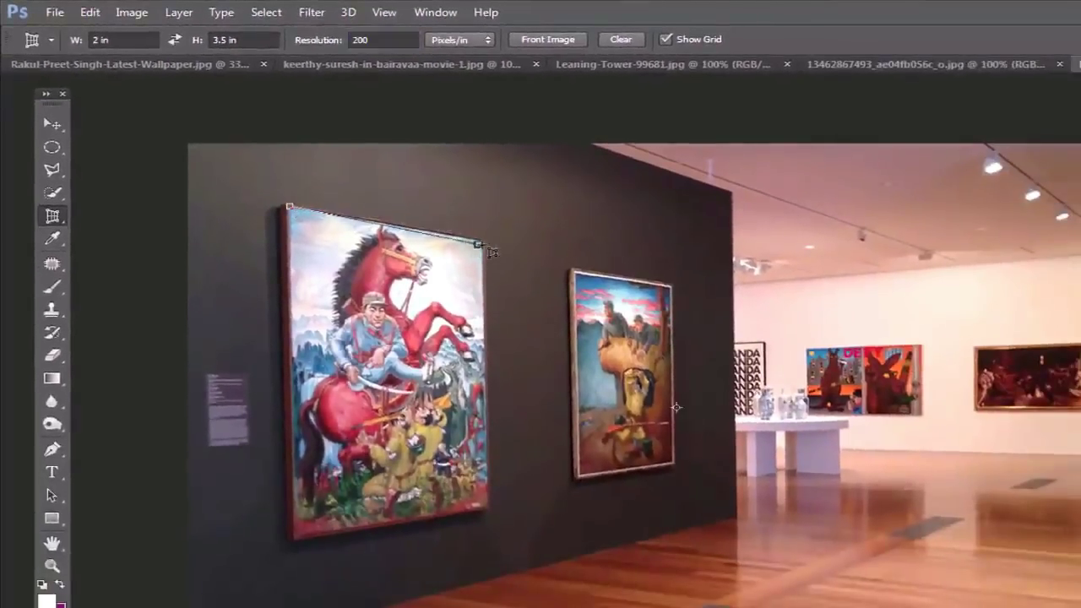
click(488, 507)
click(318, 528)
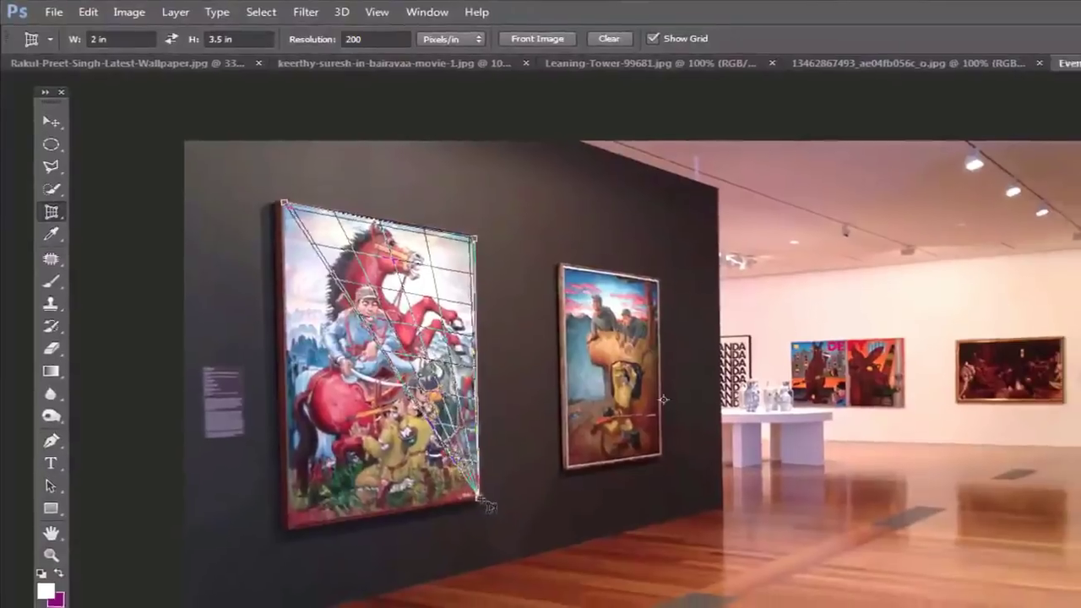
key(Return)
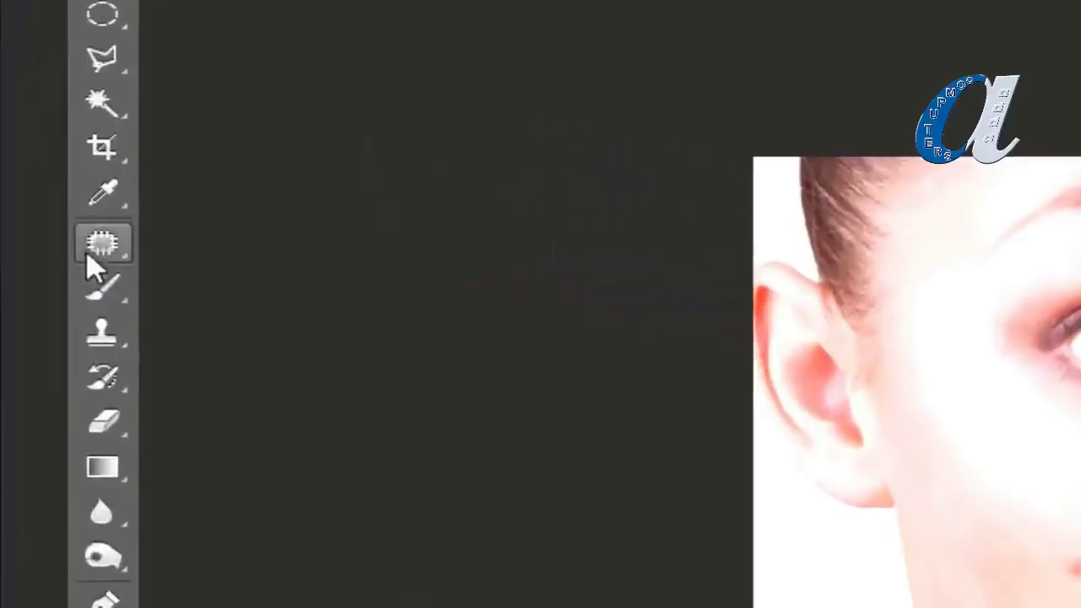
click(38, 203)
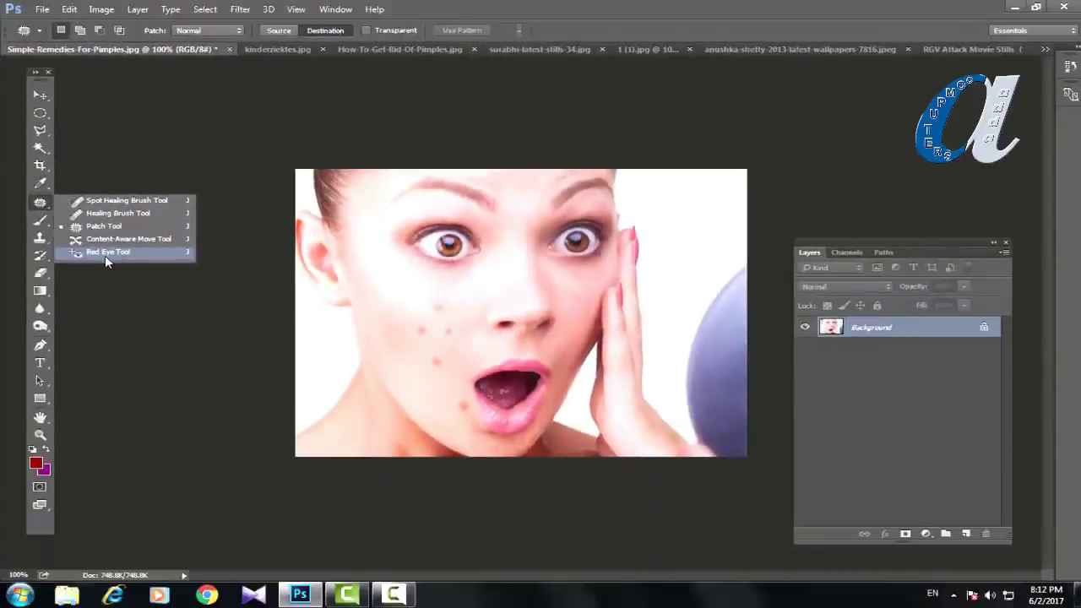
Step: Cycle the healing tools with J and Shift+J to reach the Spot Healing Brush, then reopen the healing tools list
click(40, 203)
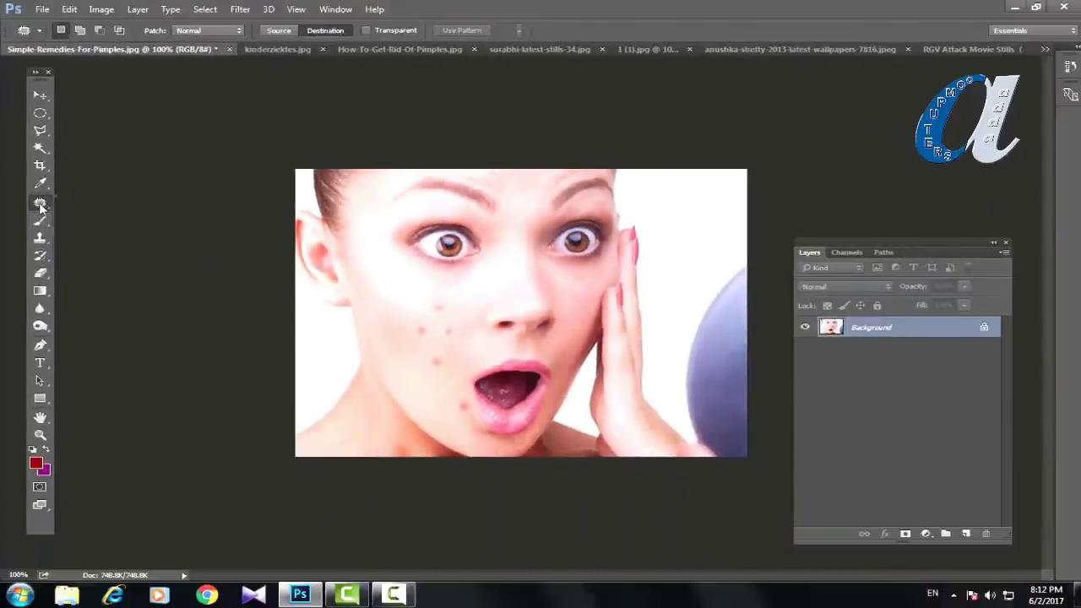
right_click(40, 203)
key(j)
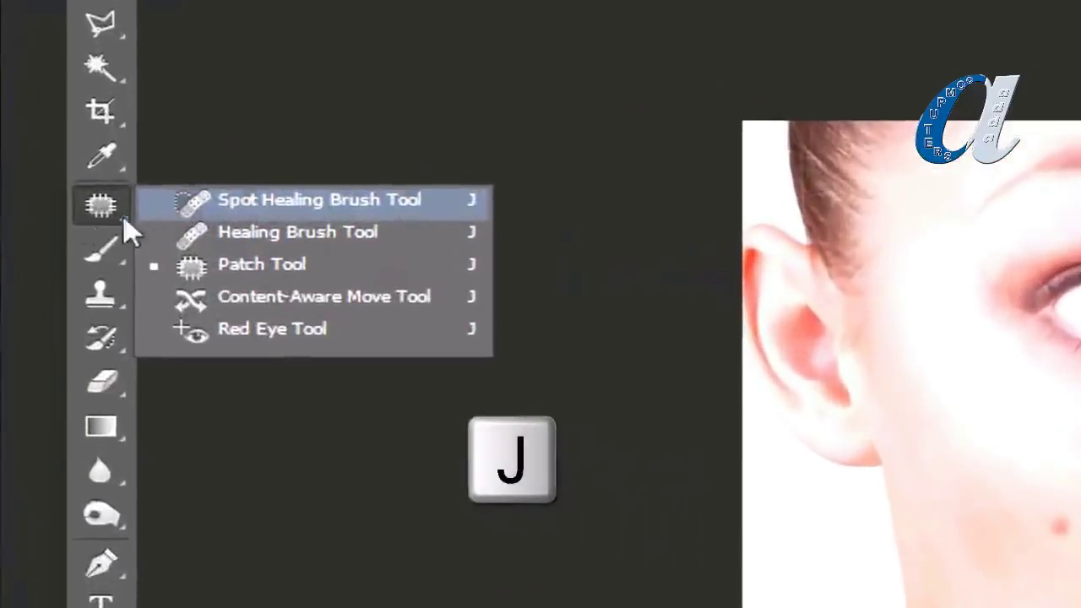
click(100, 218)
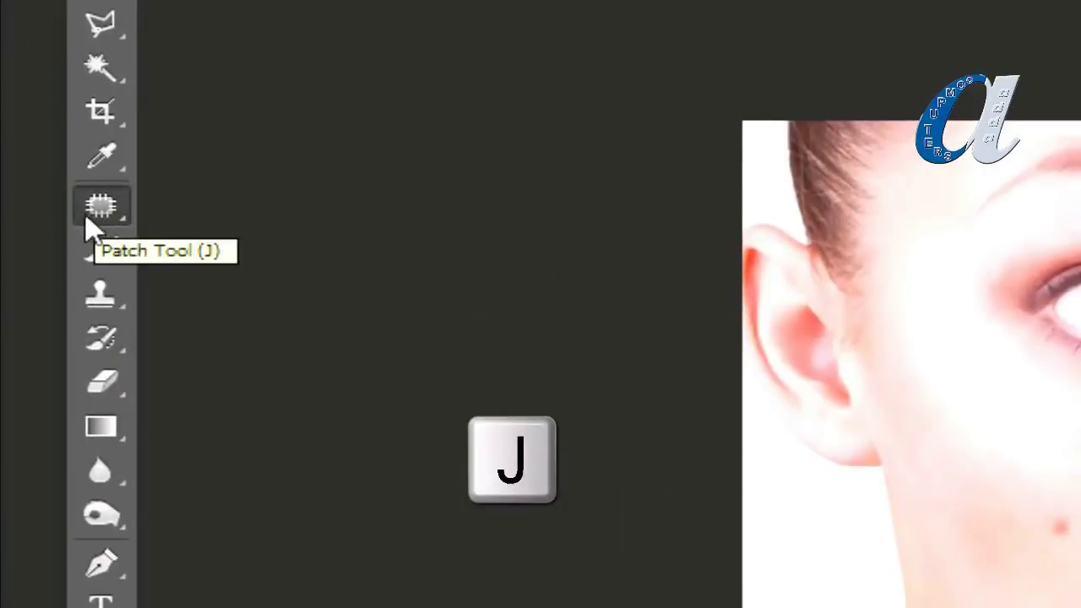
key(shift+j)
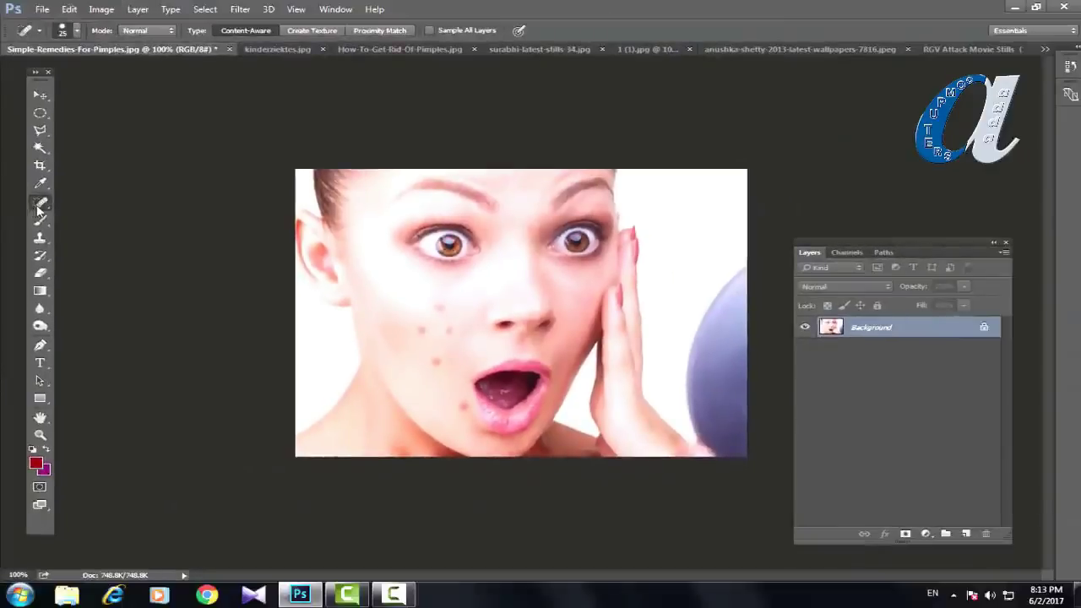
click(38, 208)
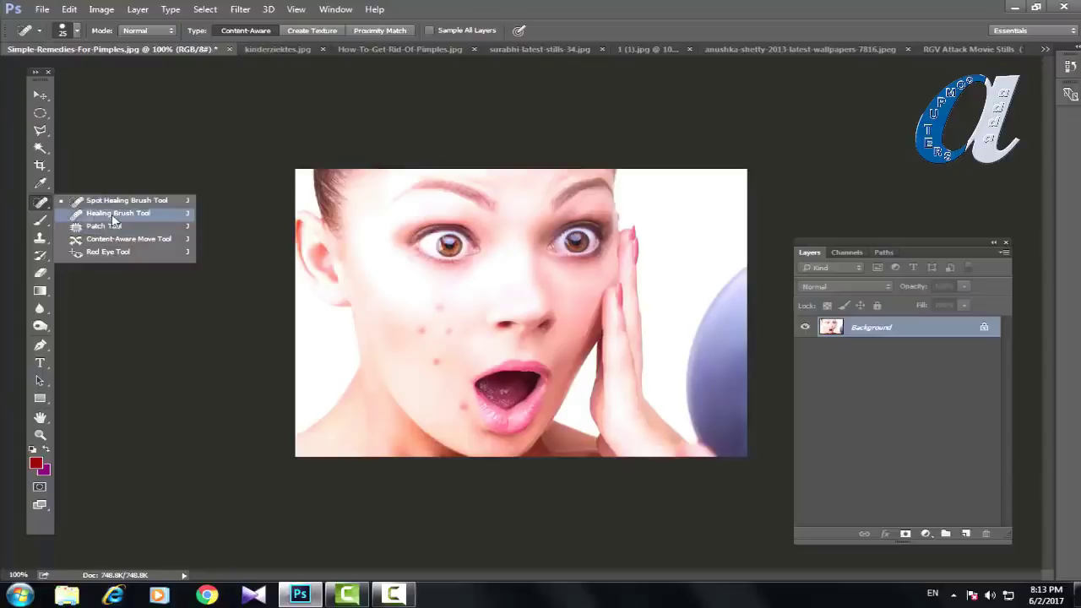
Step: Select the Healing Brush Tool from the healing tools flyout
click(112, 214)
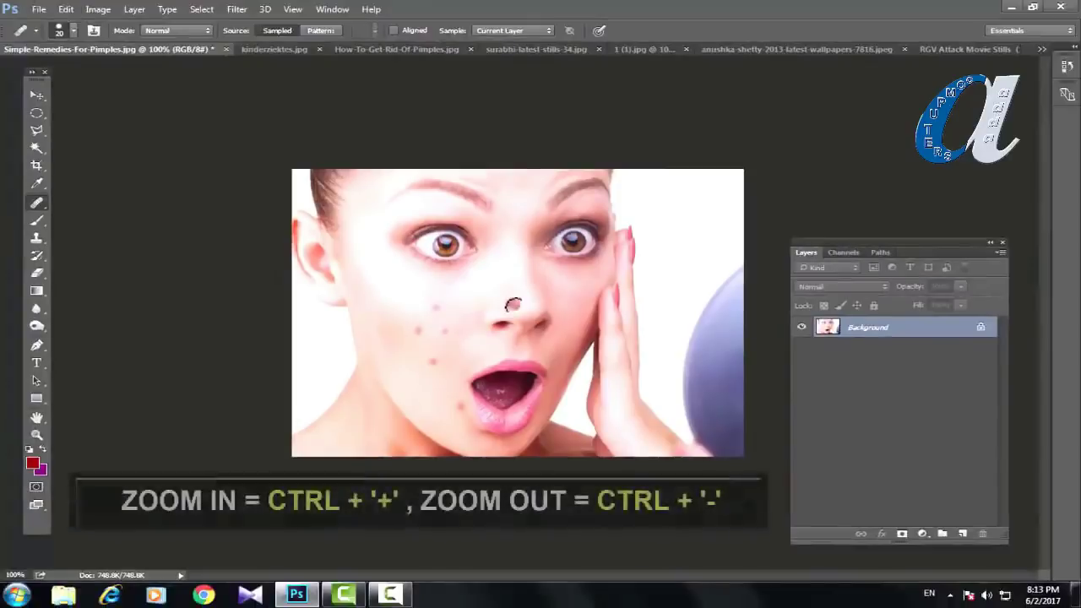
Step: Zoom the face to 500% and pan to the pimples on the cheek beside the nose
key(ctrl+plus)
key(ctrl+plus)
key(ctrl+plus)
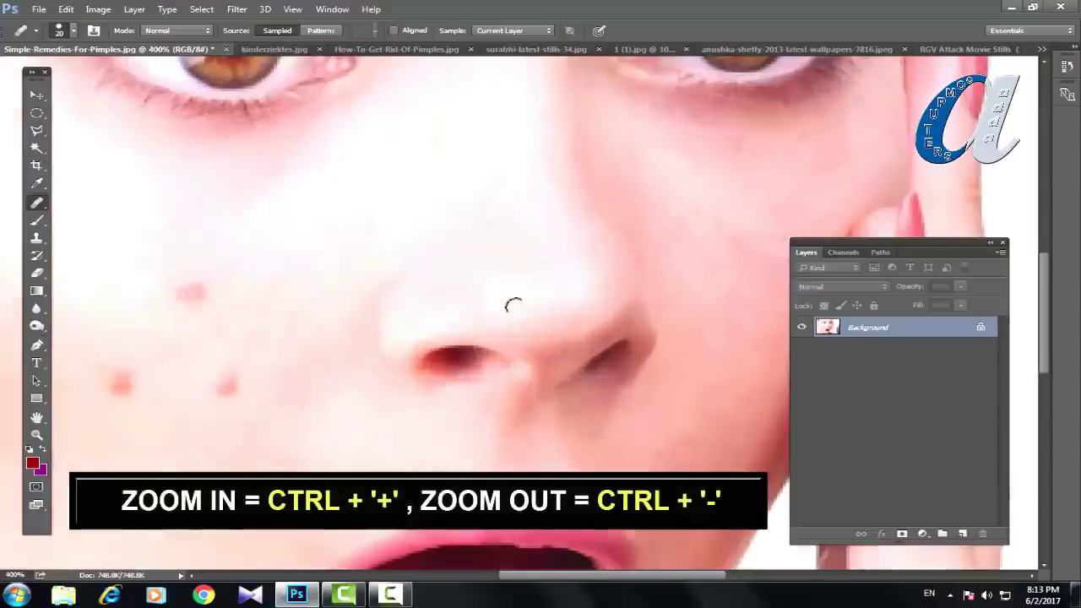
key(ctrl+minus)
key(ctrl+minus)
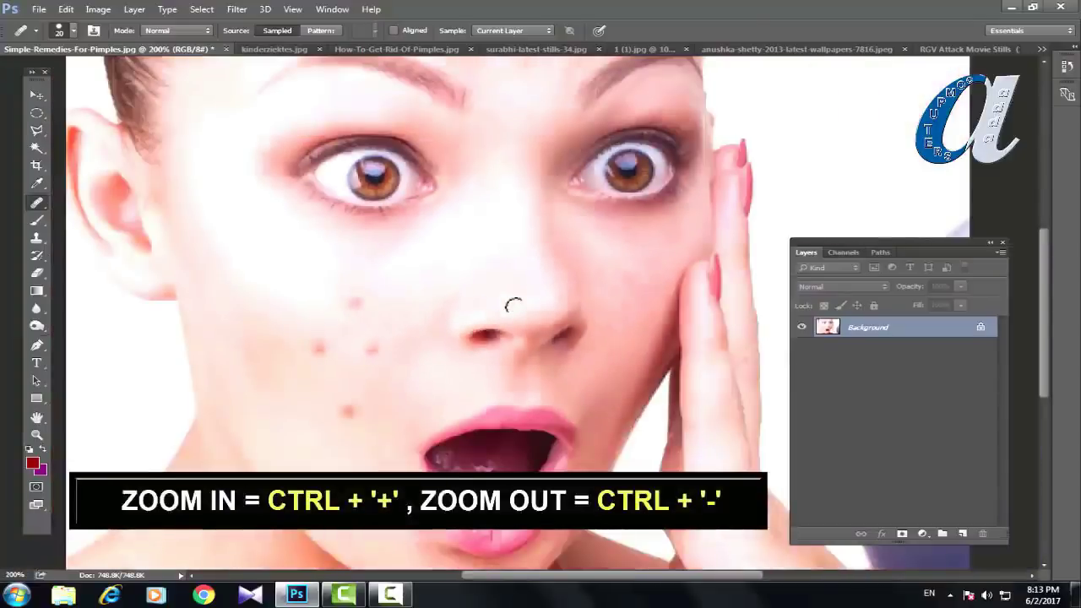
key(ctrl+plus)
key(ctrl+plus)
key(ctrl+plus)
key(space)
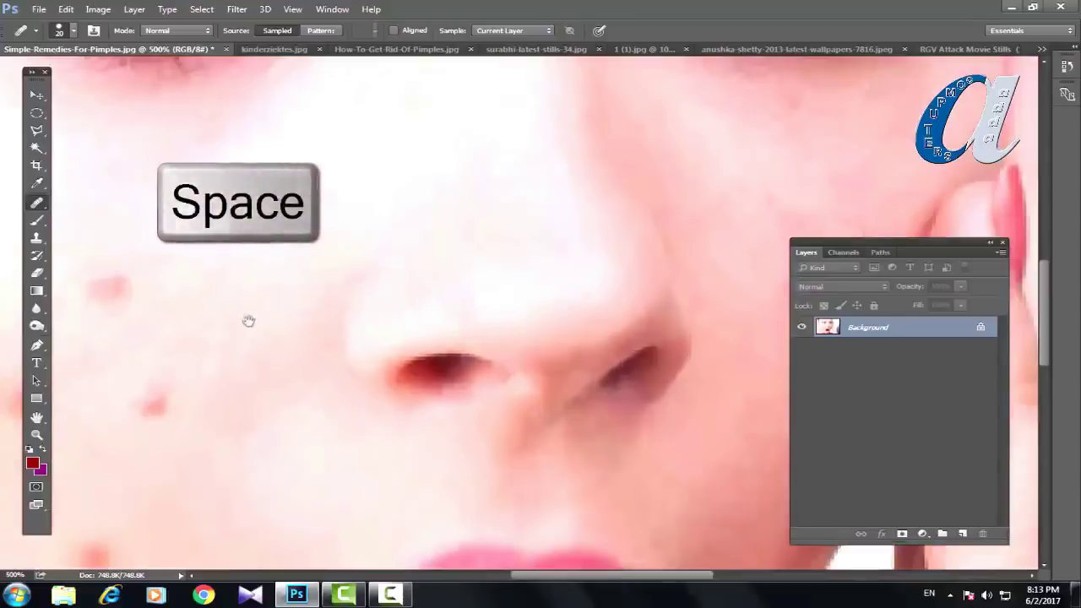
drag(248, 321, 445, 186)
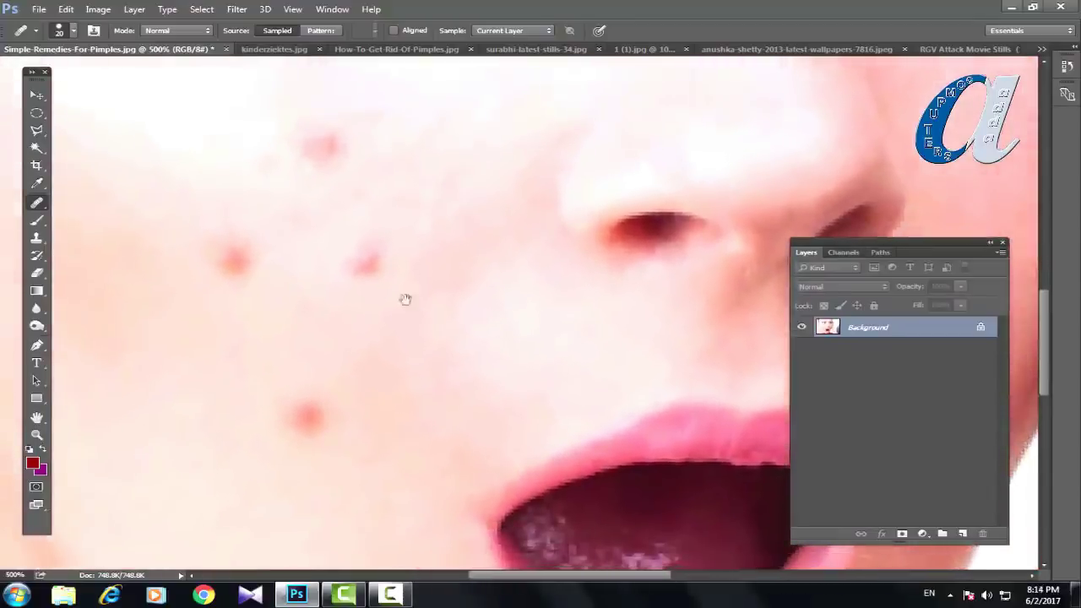
drag(390, 373, 440, 384)
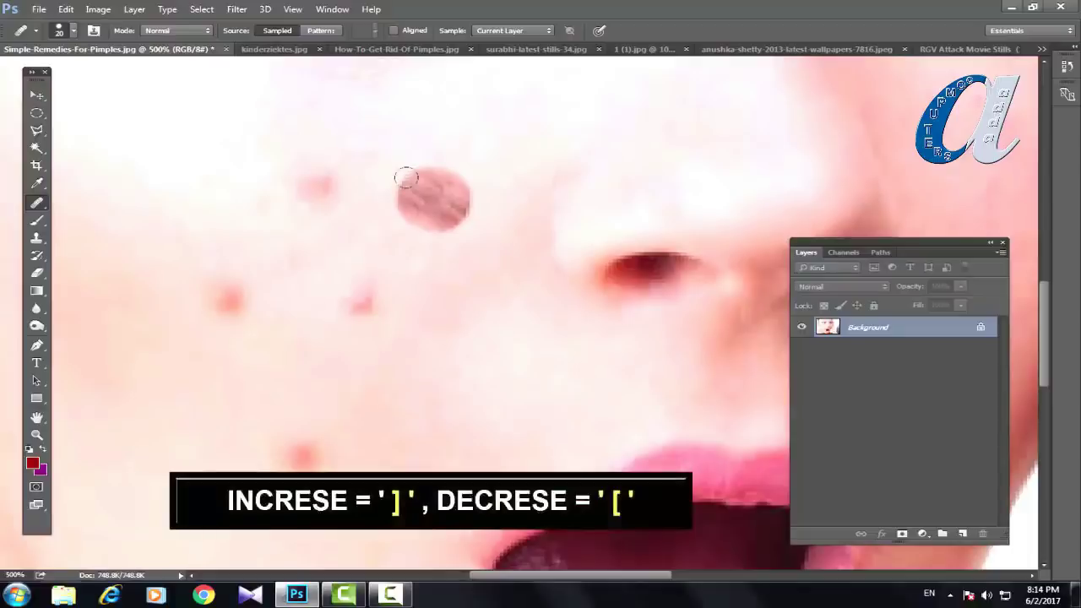
Step: Set the Healing Brush to size 9 after briefly enlarging it to 45
key(bracketright)
key(bracketright)
key(bracketright)
key(bracketright)
key(bracketright)
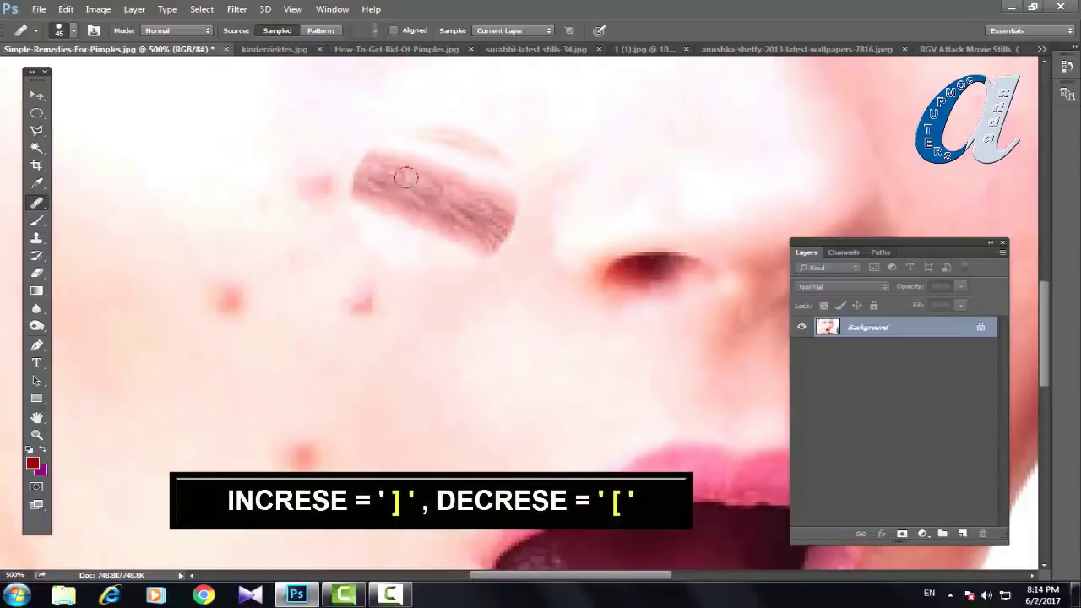
key(bracketleft)
key(bracketleft)
key(bracketleft)
key(bracketleft)
key(bracketleft)
key(bracketleft)
key(bracketleft)
key(bracketleft)
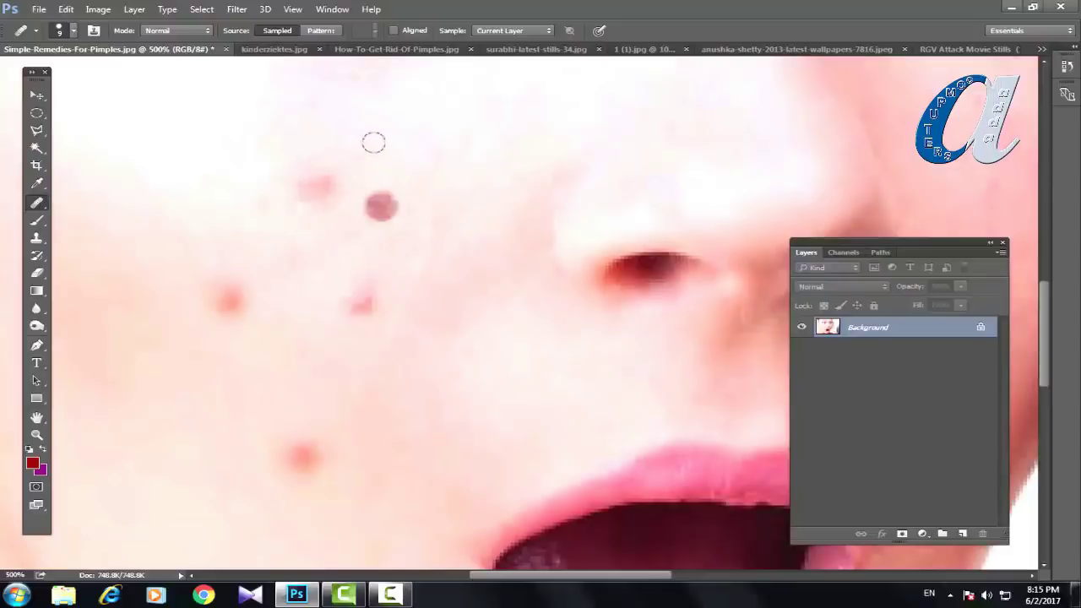
Step: At brush size 10, sample clean skin and heal the upper cheek pimples and faint mark
key(bracketright)
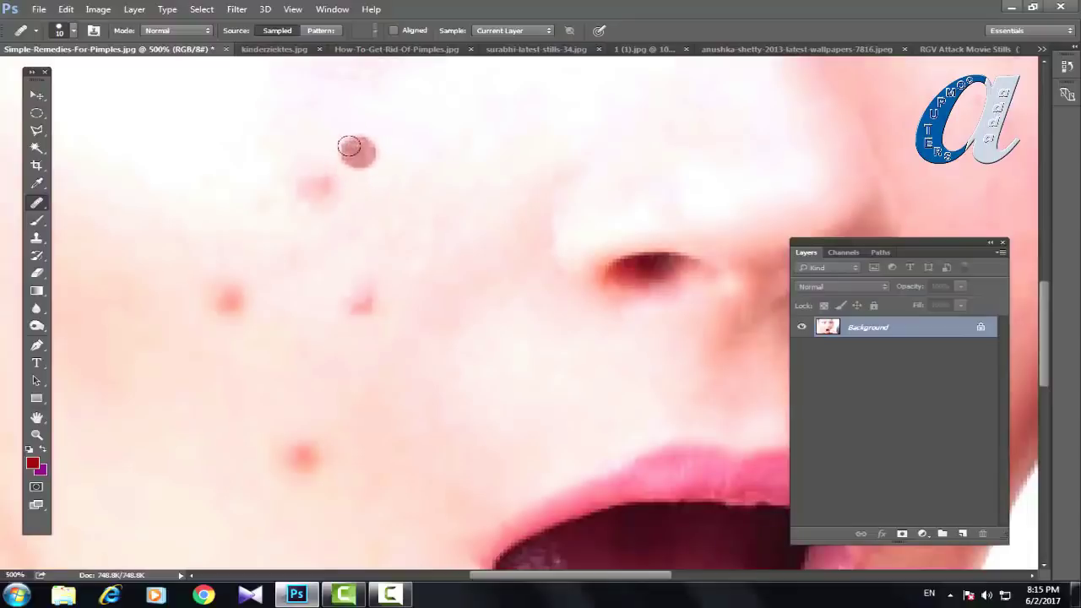
alt+click(354, 157)
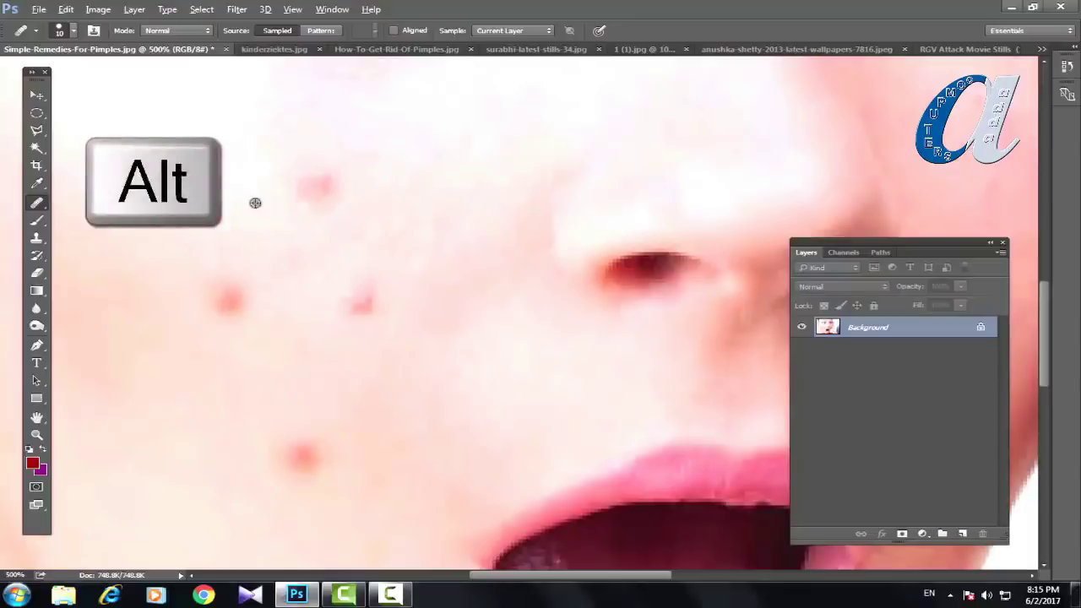
click(316, 185)
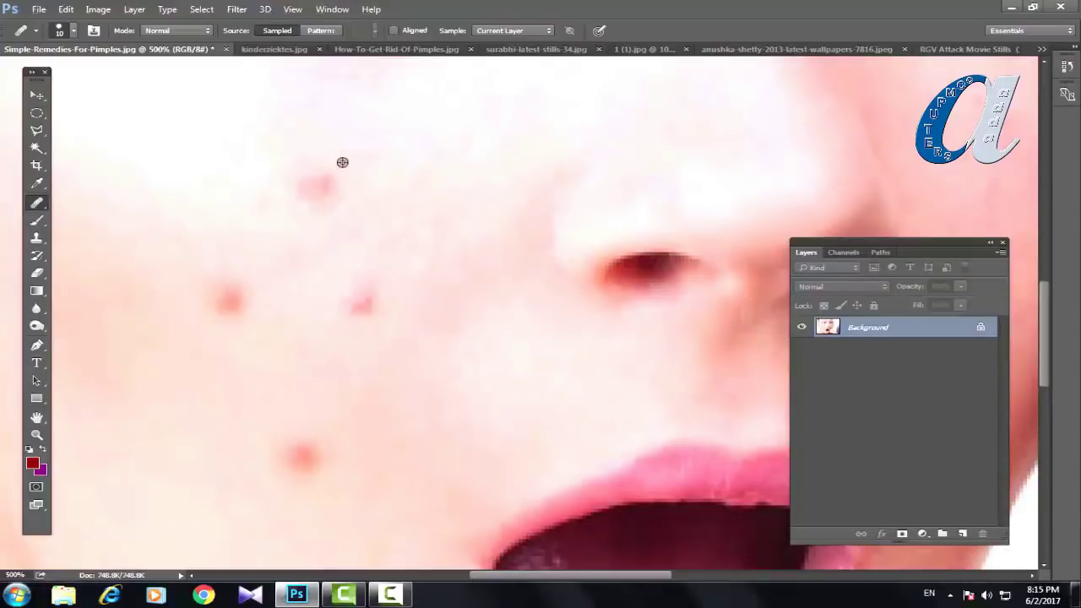
click(317, 179)
click(357, 287)
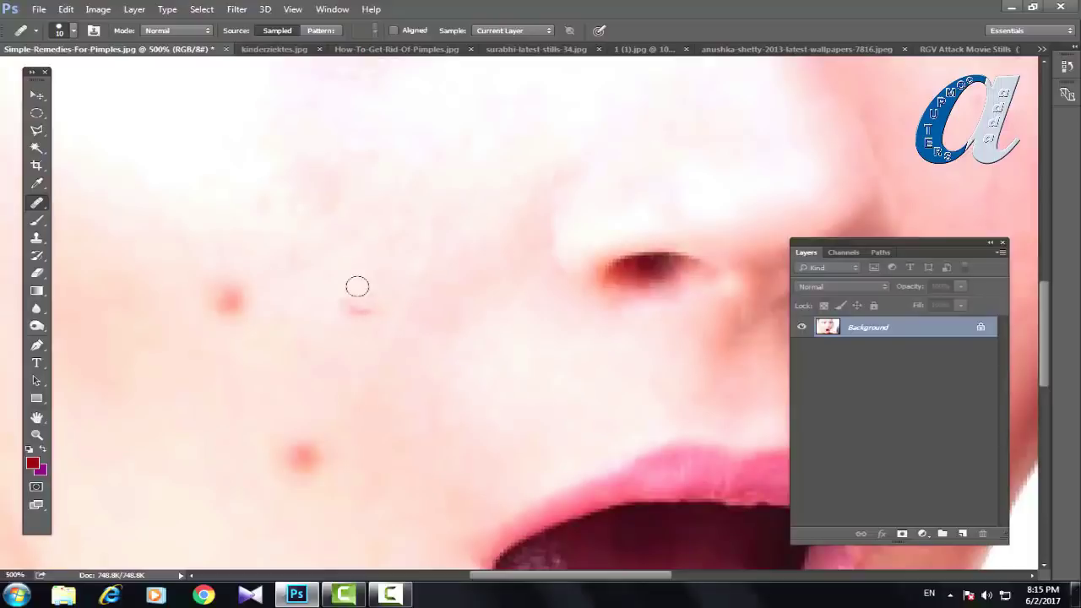
click(342, 301)
key(ctrl+alt+z)
click(360, 306)
Step: Heal the remaining red pimples across the cheek and smooth their leftover faint spots
alt+click(268, 315)
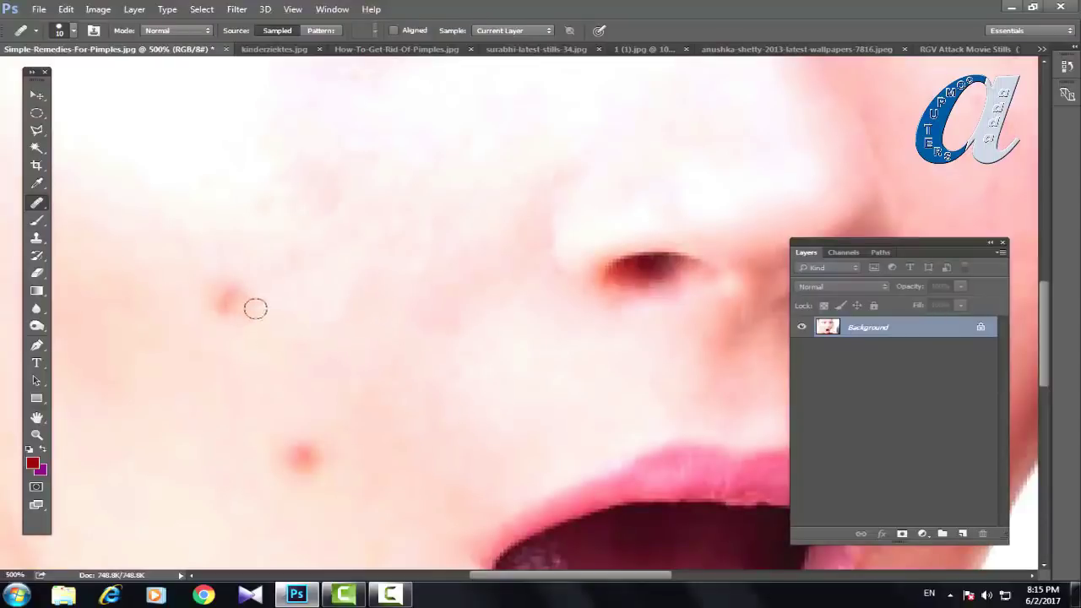
drag(228, 301, 226, 285)
click(230, 303)
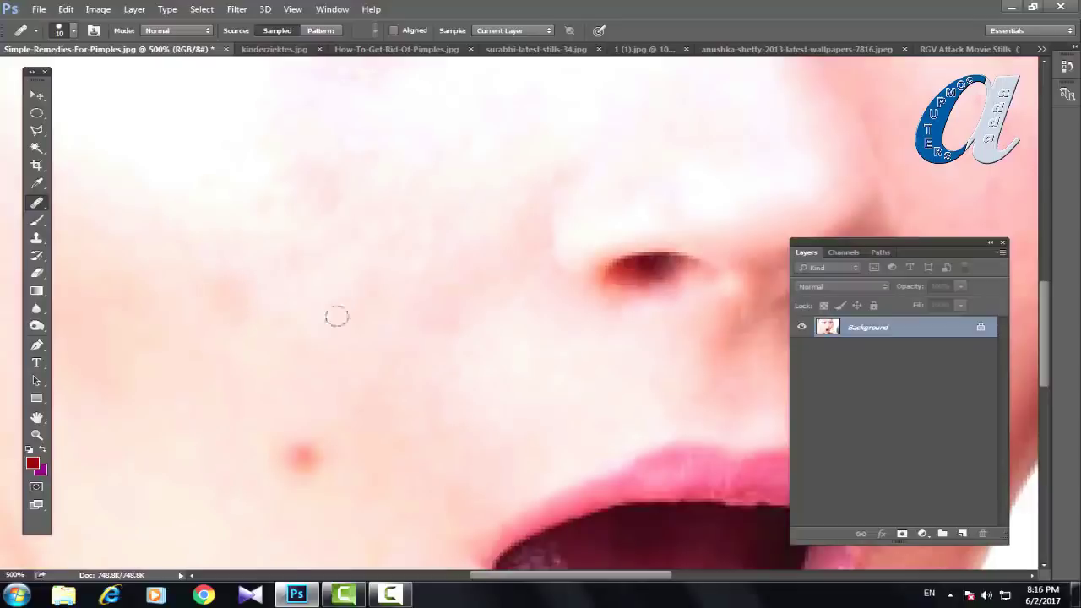
drag(297, 381, 333, 223)
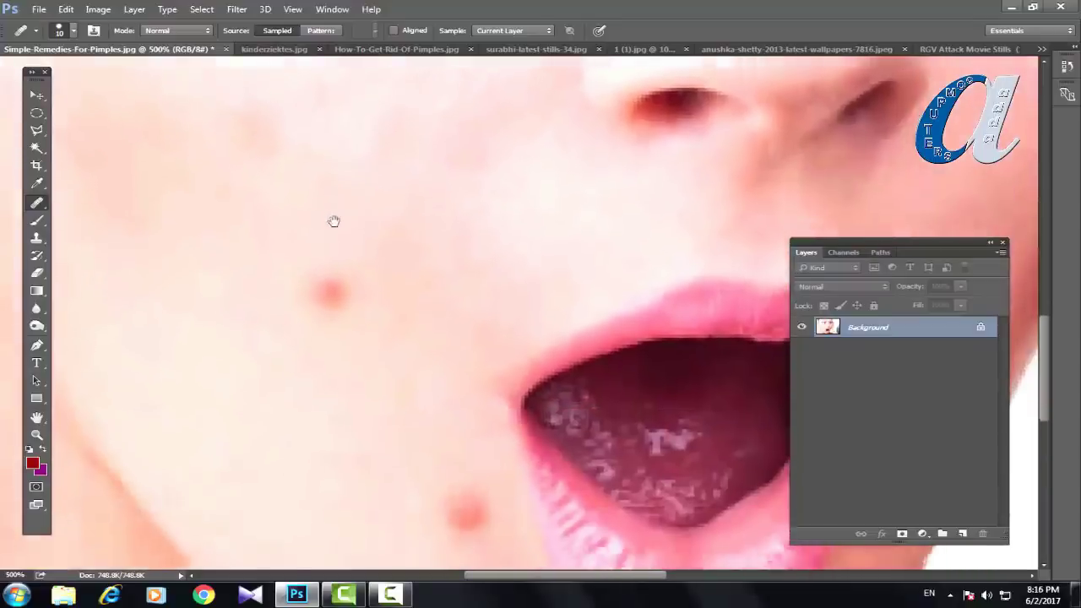
alt+click(335, 253)
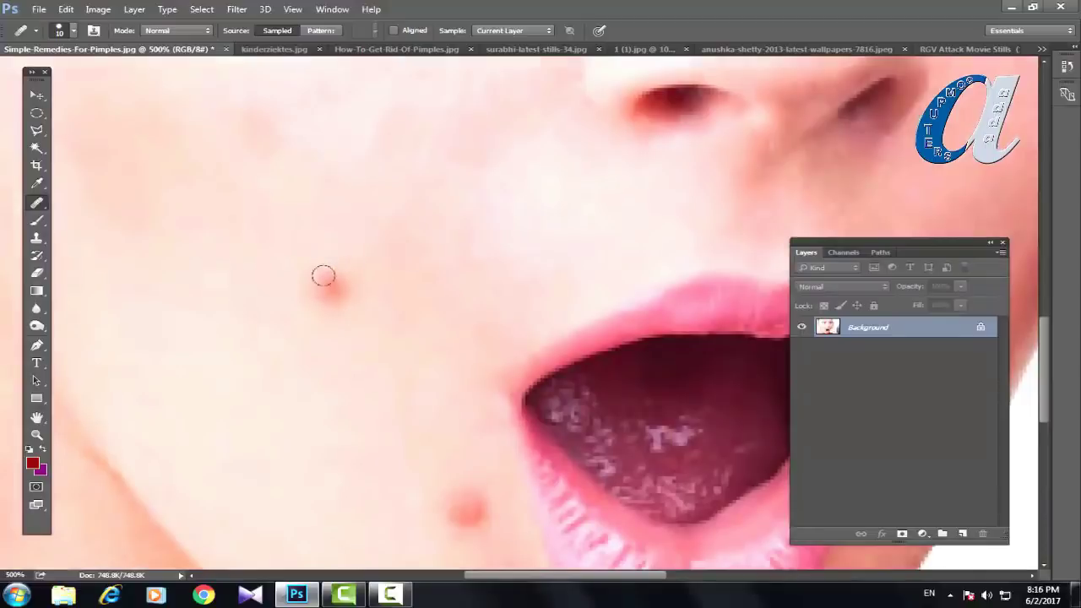
click(331, 288)
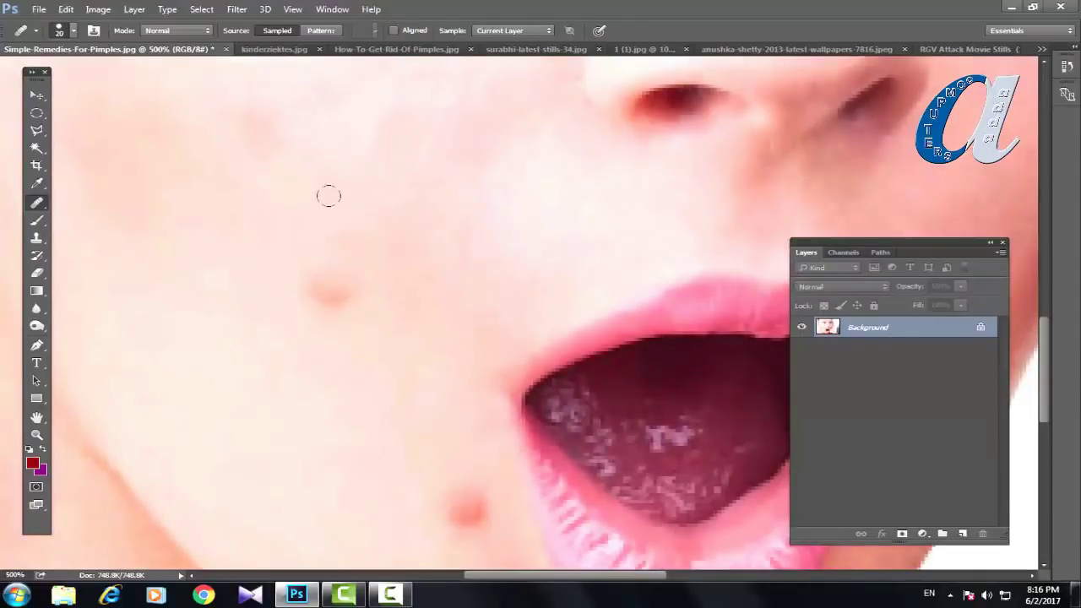
click(331, 291)
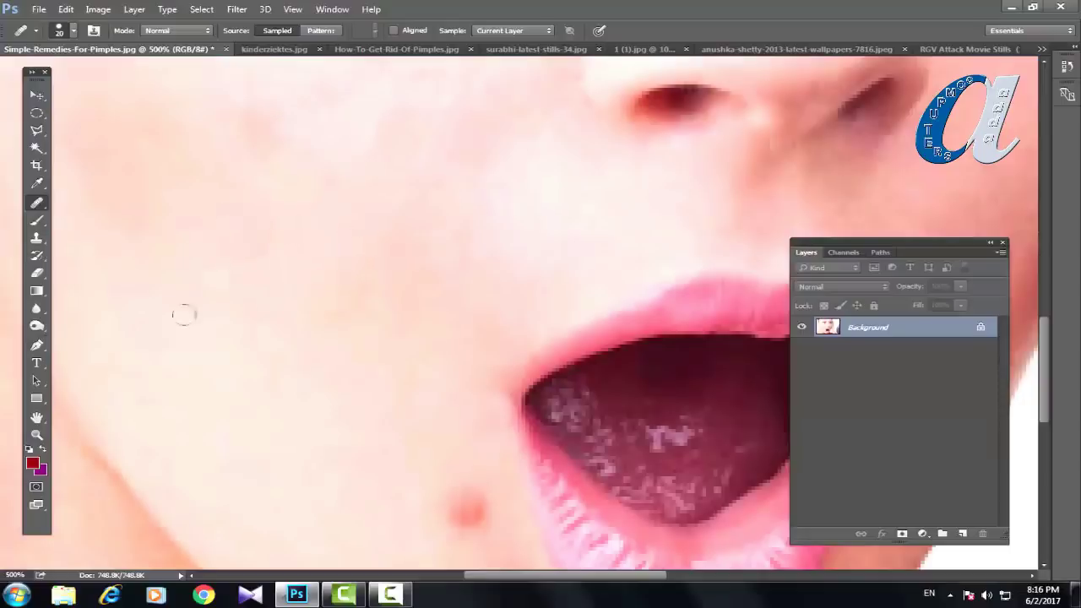
Step: Heal the pimple below the woman's mouth
alt+click(419, 482)
click(469, 511)
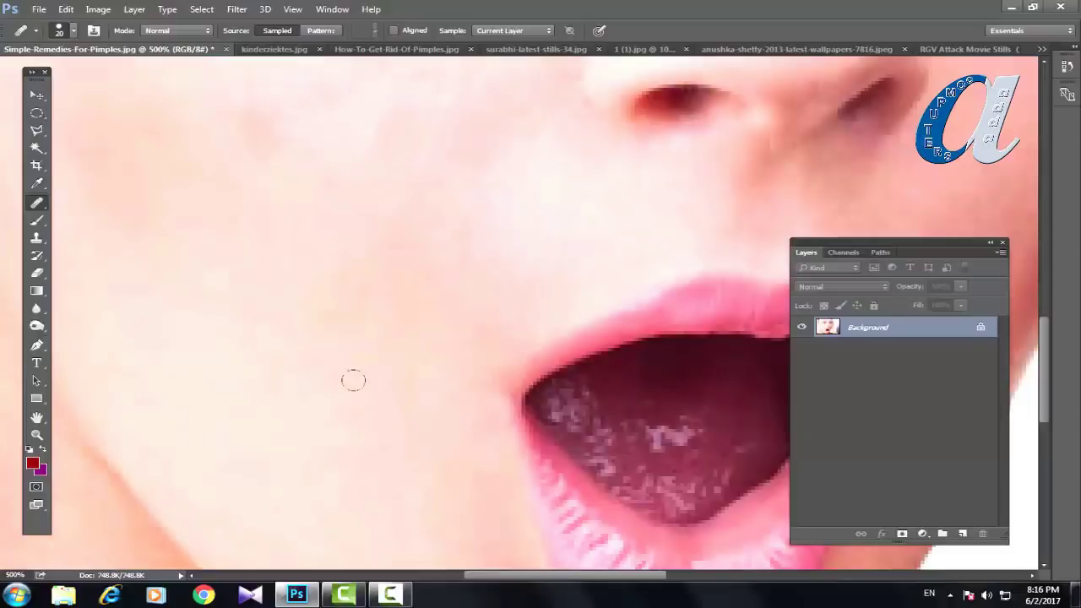
scroll(354, 380, down, 4)
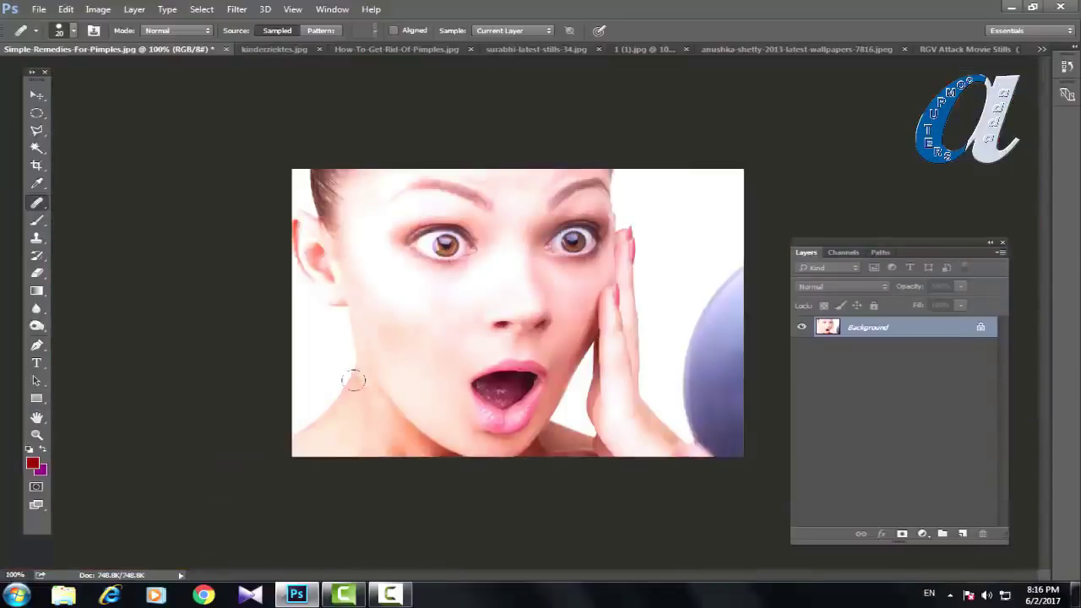
Step: Switch to kinderziektes.jpg and select the Patch Tool
click(261, 51)
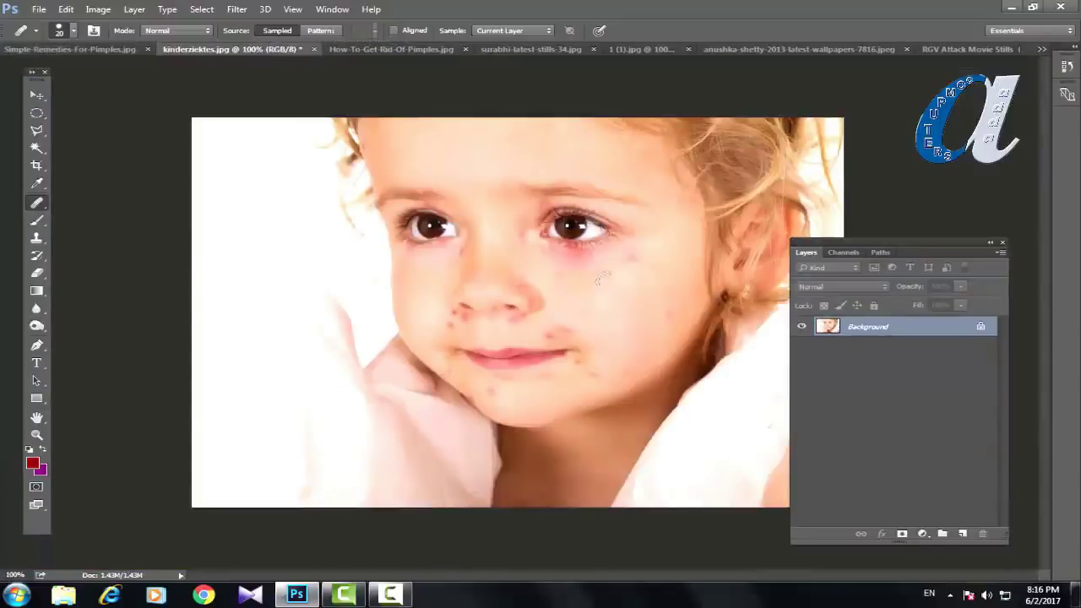
right_click(36, 203)
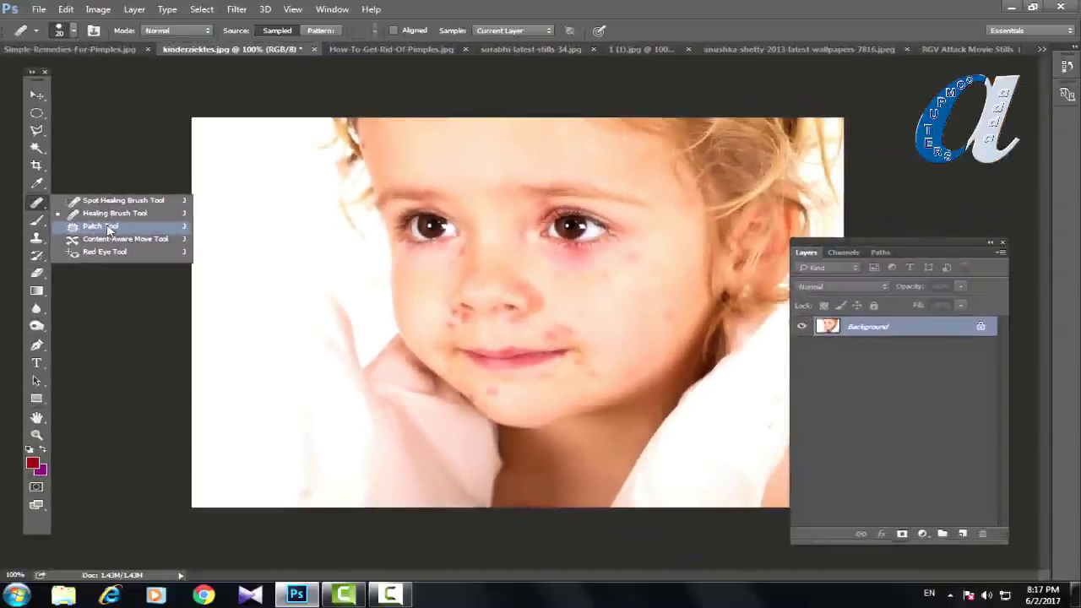
click(102, 227)
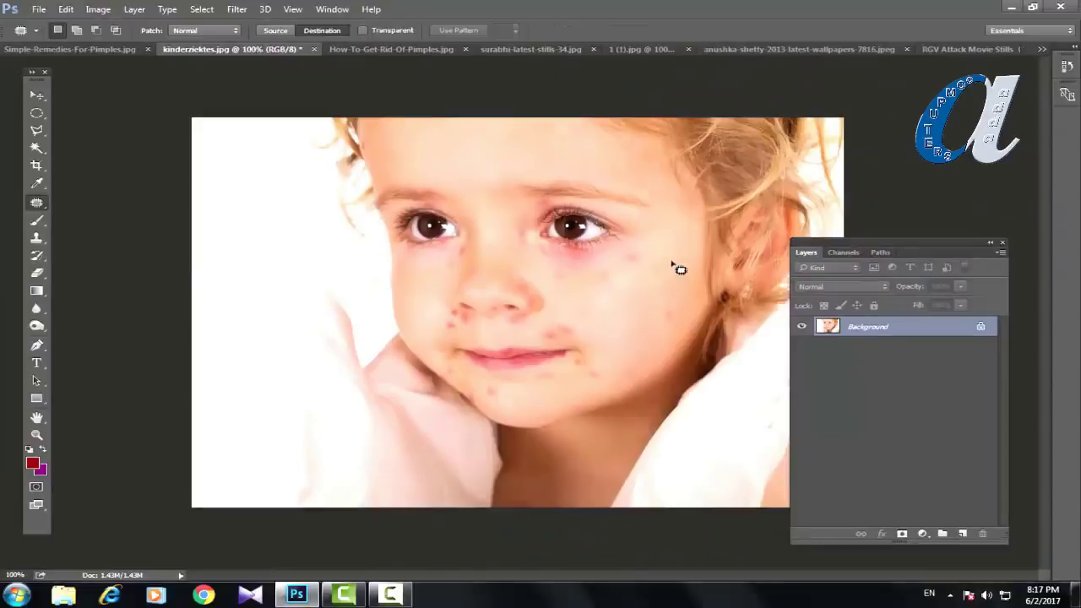
Step: Zoom in on the cheek below the eye and set the Patch mode to Destination
key(ctrl+plus)
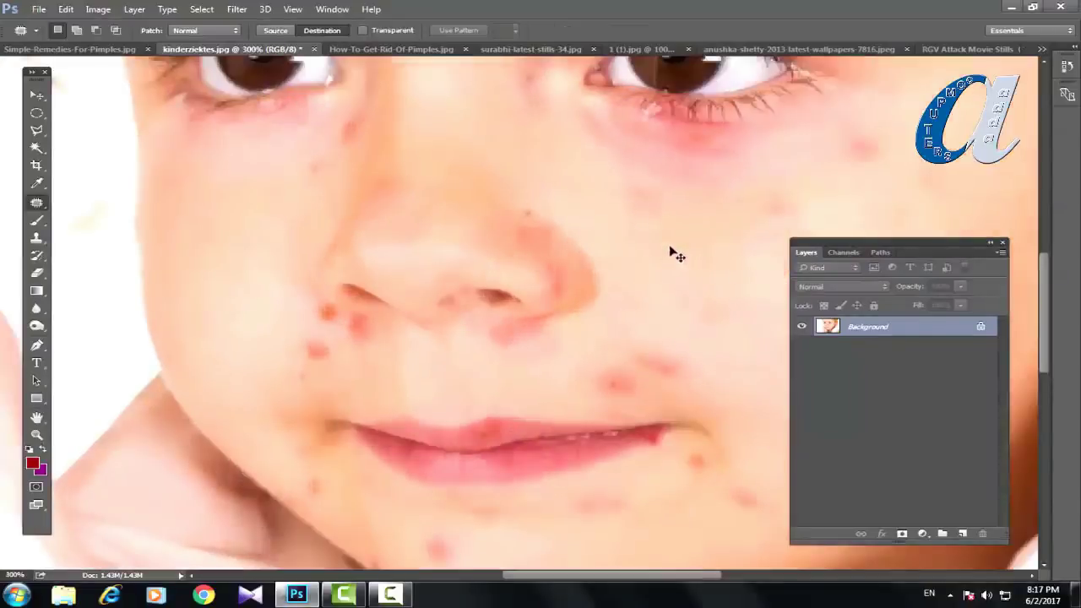
drag(723, 229, 405, 259)
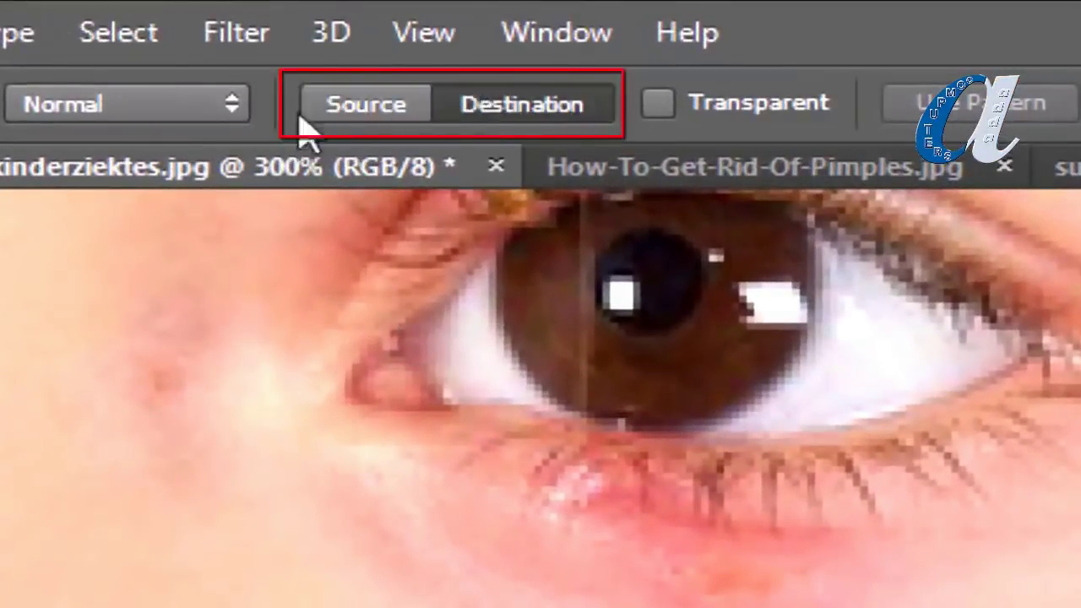
click(354, 106)
click(555, 105)
click(359, 106)
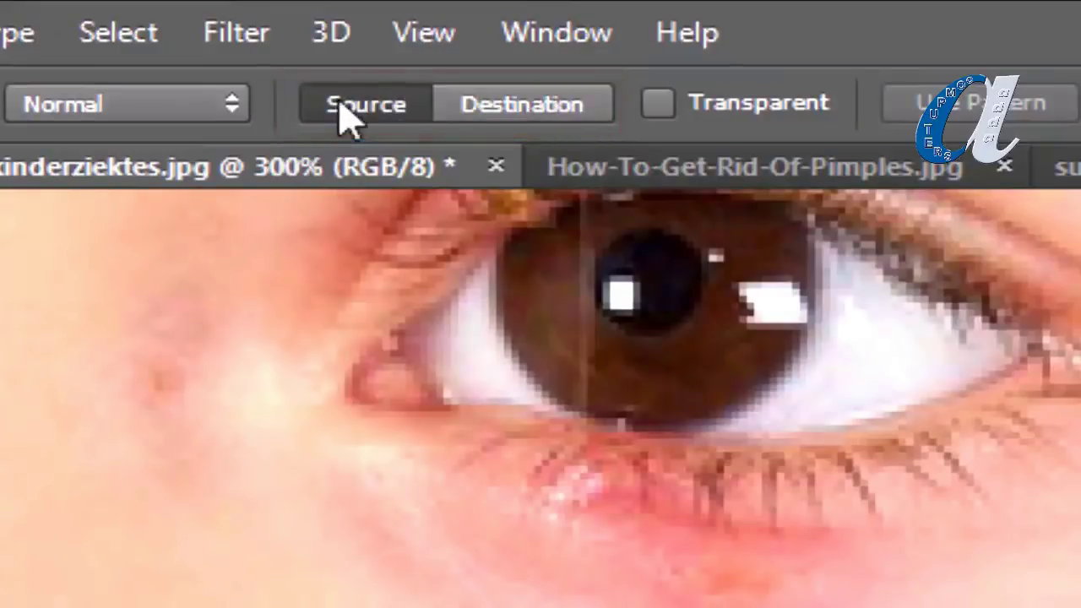
click(524, 107)
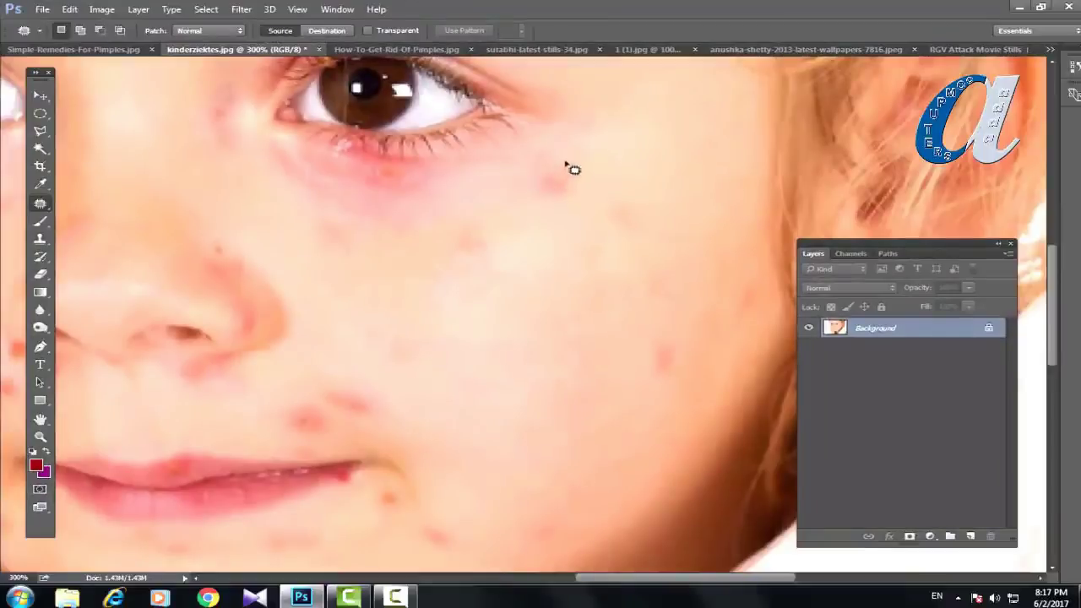
Step: Patch the red spots below the eye and on the cheek with clean skin
mouse_move(566, 162)
mouse_down()
mouse_move(512, 180)
mouse_move(531, 205)
mouse_move(588, 214)
mouse_move(587, 171)
mouse_move(524, 179)
mouse_up()
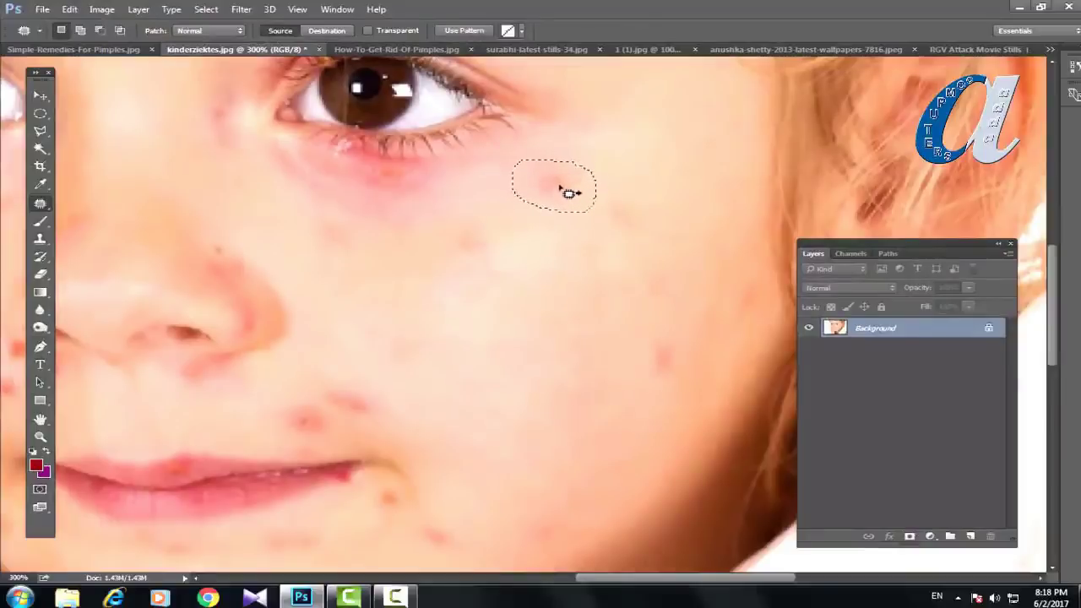
drag(566, 188, 647, 178)
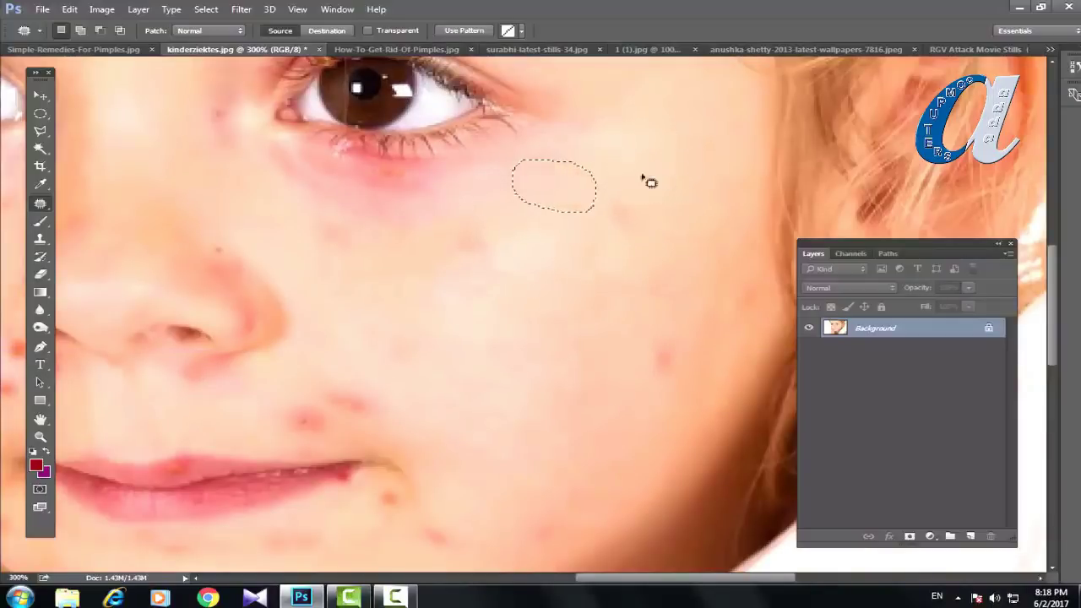
key(ctrl+d)
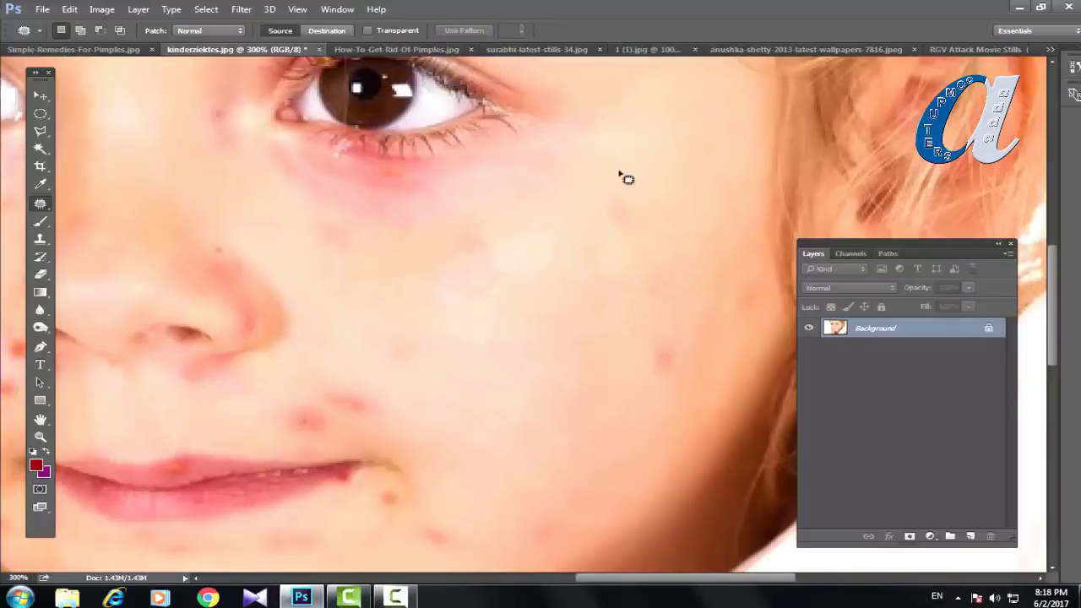
mouse_move(667, 335)
mouse_down()
mouse_move(652, 346)
mouse_move(683, 375)
mouse_move(676, 341)
mouse_move(633, 352)
mouse_move(591, 343)
mouse_move(629, 340)
mouse_up()
key(ctrl+d)
mouse_move(451, 244)
mouse_down()
mouse_move(501, 251)
mouse_move(475, 264)
mouse_move(530, 324)
mouse_up()
key(ctrl+d)
Step: Patch the spots beside the lip corner and on the chin with nearby skin
mouse_move(385, 400)
mouse_down()
mouse_move(336, 381)
mouse_move(352, 437)
mouse_move(395, 400)
mouse_move(475, 376)
mouse_up()
key(ctrl+d)
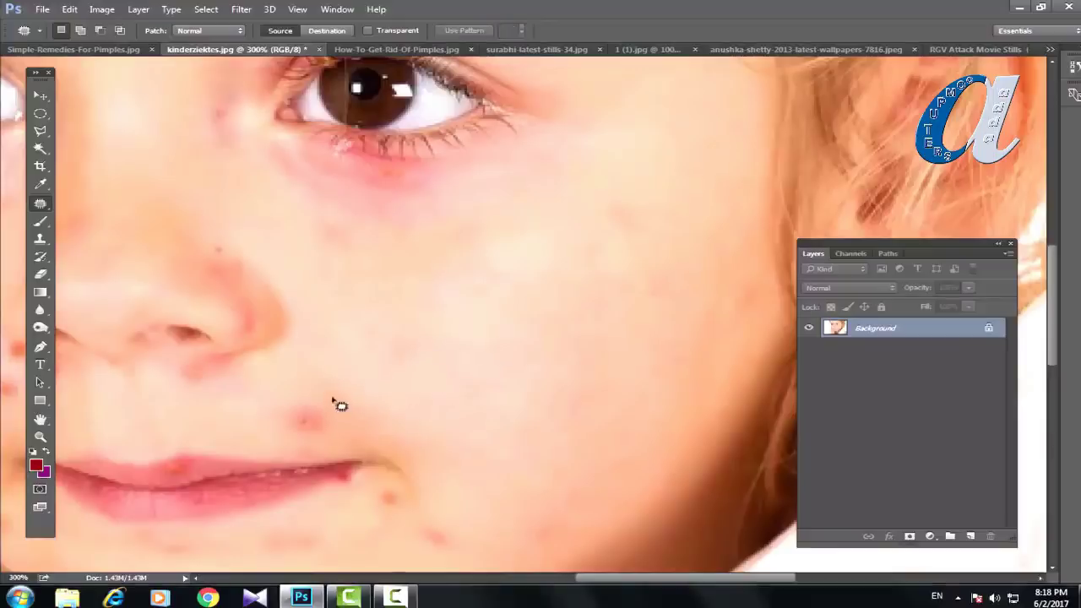
mouse_move(334, 397)
mouse_down()
mouse_move(285, 450)
mouse_move(345, 427)
mouse_move(340, 404)
mouse_move(417, 364)
mouse_up()
key(ctrl+d)
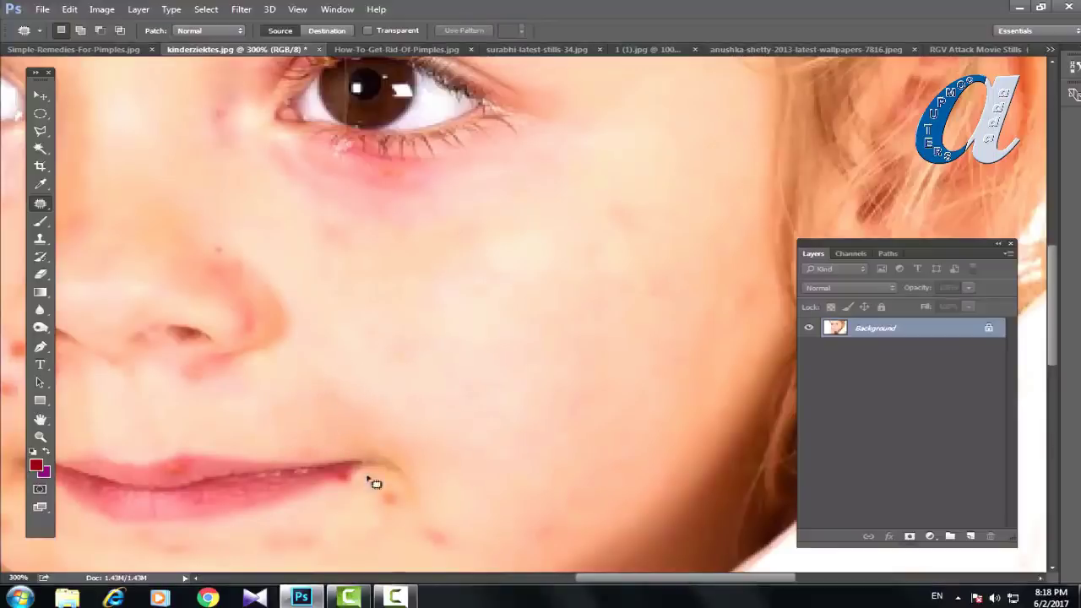
mouse_move(401, 499)
mouse_down()
mouse_move(379, 512)
mouse_move(461, 483)
mouse_up()
key(ctrl+d)
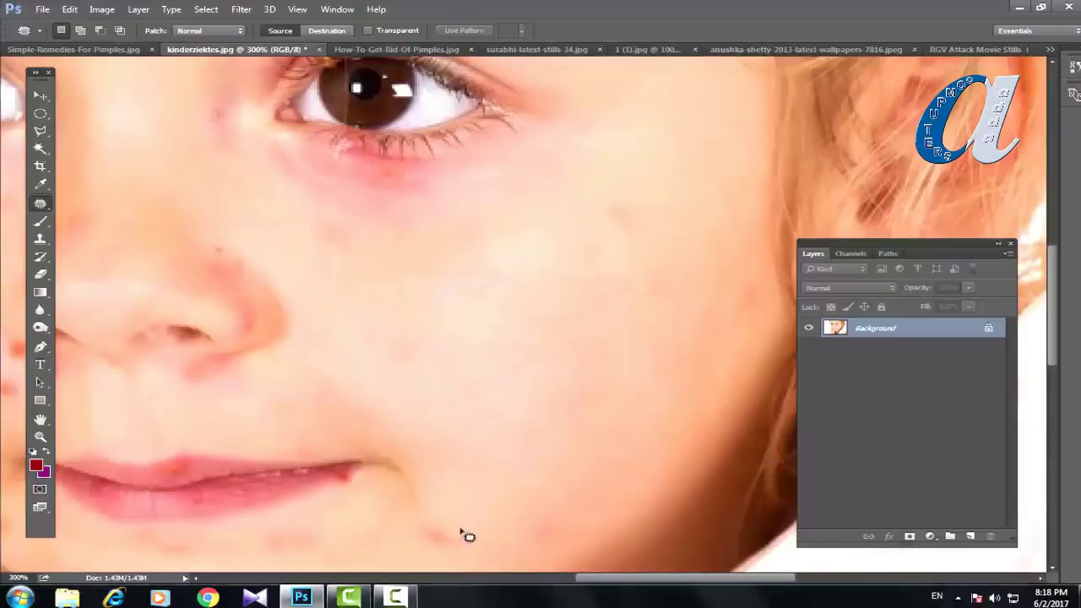
mouse_move(456, 523)
mouse_down()
mouse_move(438, 558)
mouse_move(442, 535)
mouse_move(515, 448)
mouse_up()
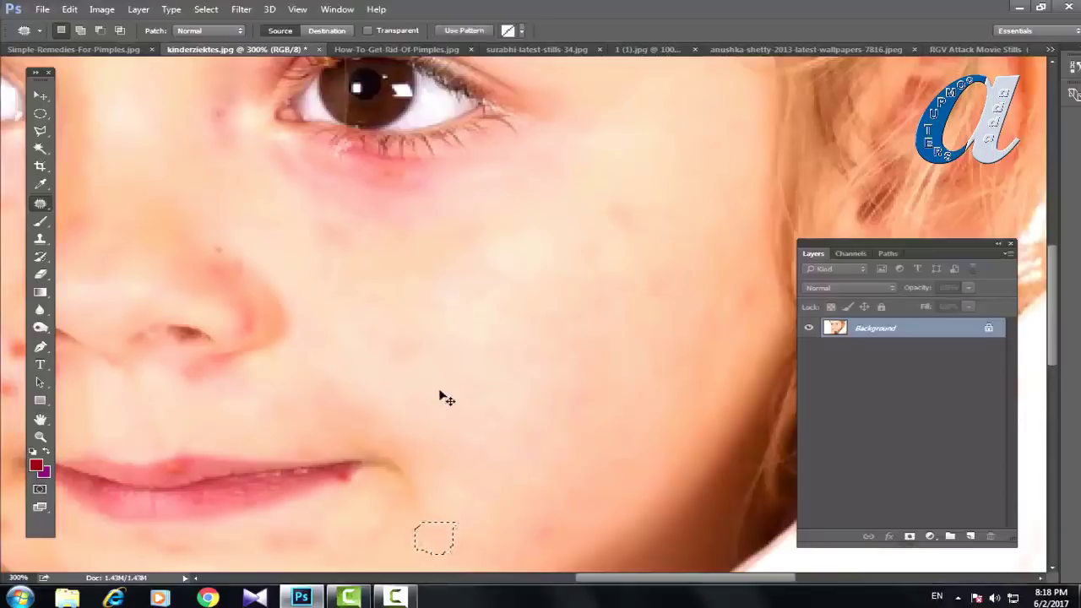
key(ctrl+d)
Step: In Destination mode, patch the remaining cheek pimple near the nose with clean skin
drag(425, 403, 593, 355)
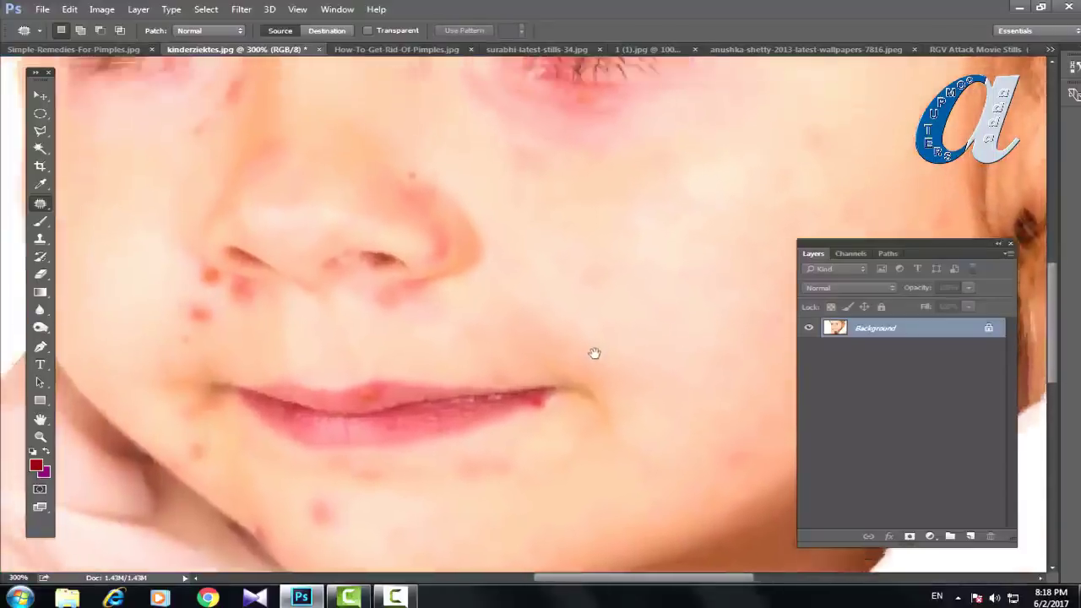
click(323, 31)
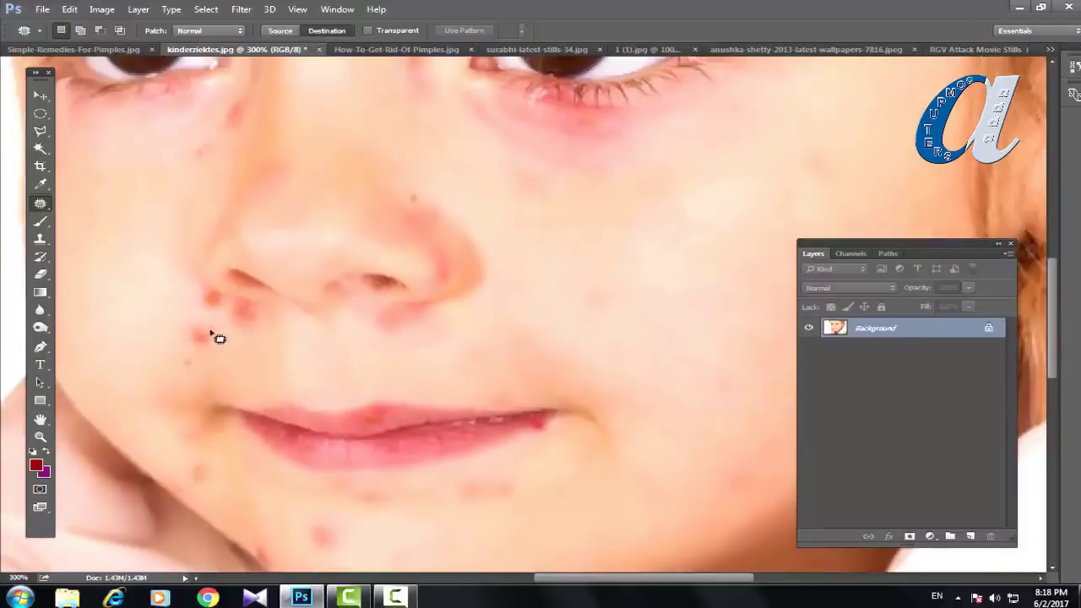
mouse_move(216, 328)
mouse_down()
mouse_move(168, 336)
mouse_move(190, 359)
mouse_move(232, 359)
mouse_move(211, 322)
mouse_up()
drag(202, 345, 593, 296)
key(ctrl+d)
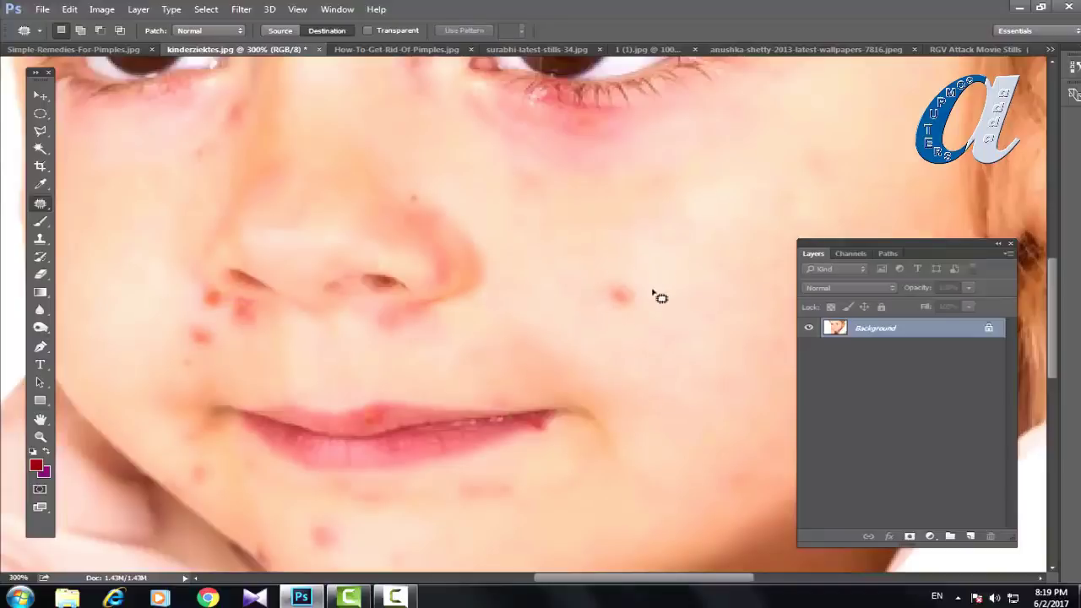
mouse_move(647, 281)
mouse_down()
mouse_move(610, 323)
mouse_move(640, 297)
mouse_move(632, 287)
mouse_move(680, 222)
mouse_up()
key(ctrl+d)
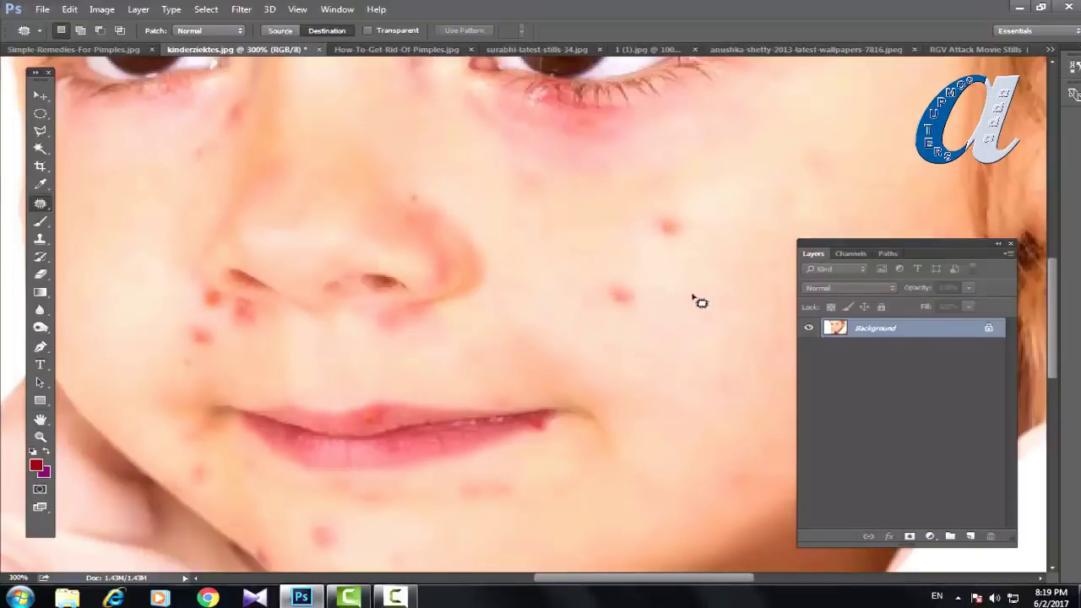
mouse_move(686, 295)
mouse_down()
mouse_move(669, 322)
mouse_move(685, 335)
mouse_move(717, 327)
mouse_move(716, 300)
mouse_move(683, 293)
mouse_move(675, 308)
mouse_move(620, 297)
mouse_move(701, 305)
mouse_move(729, 280)
mouse_move(683, 272)
mouse_move(672, 232)
mouse_up()
key(ctrl+d)
key(ctrl+d)
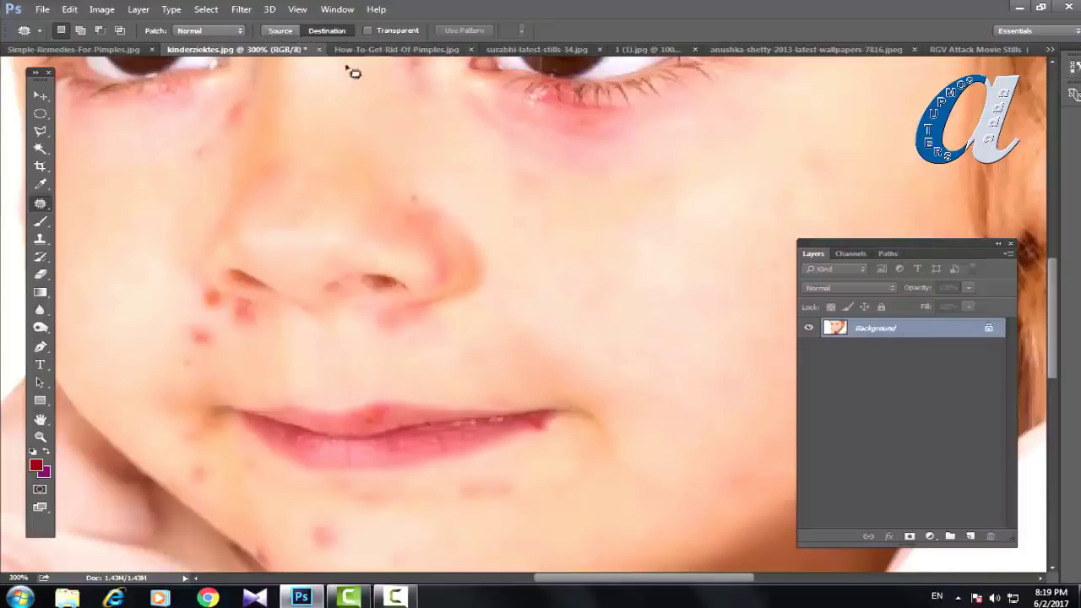
Step: Switch to How-To-Get-Rid-Of-Pimples.jpg, zoom in on the cheek, and select the Spot Healing Brush
click(386, 50)
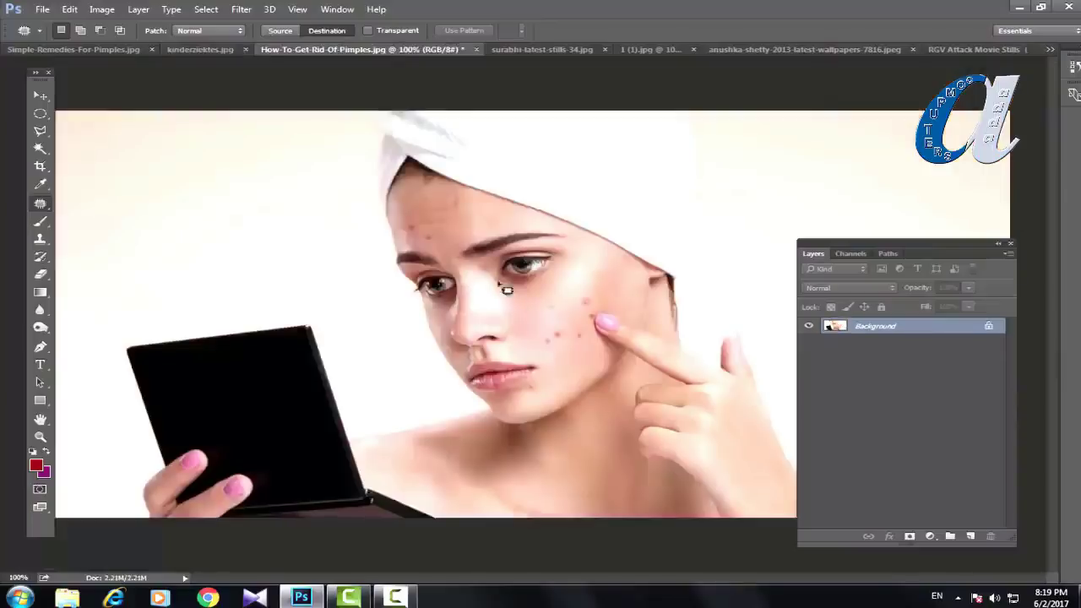
key(ctrl+plus)
key(ctrl+plus)
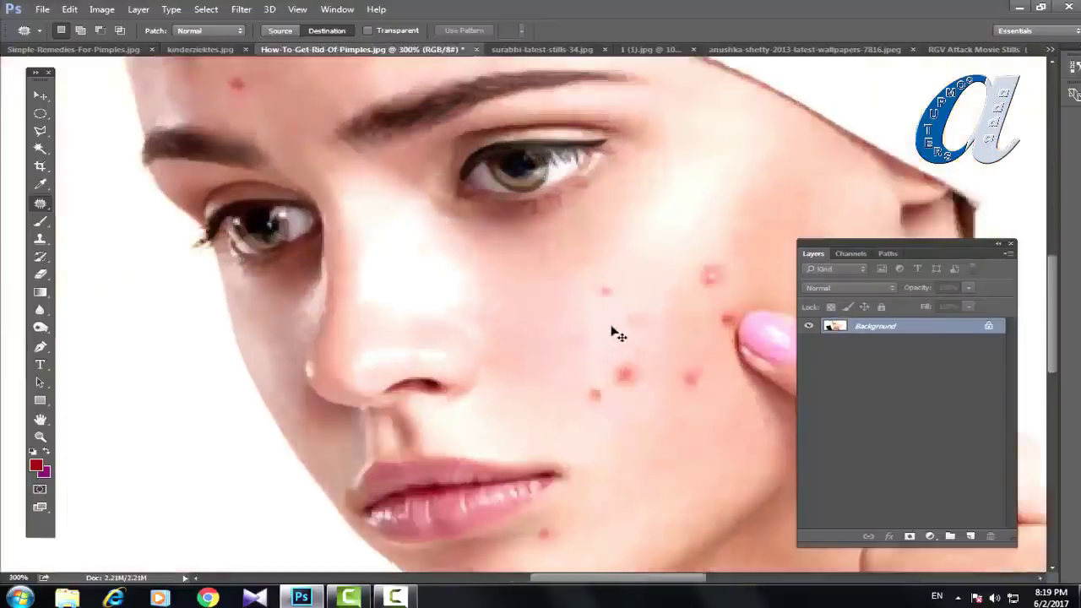
key(ctrl+plus)
drag(635, 321, 405, 318)
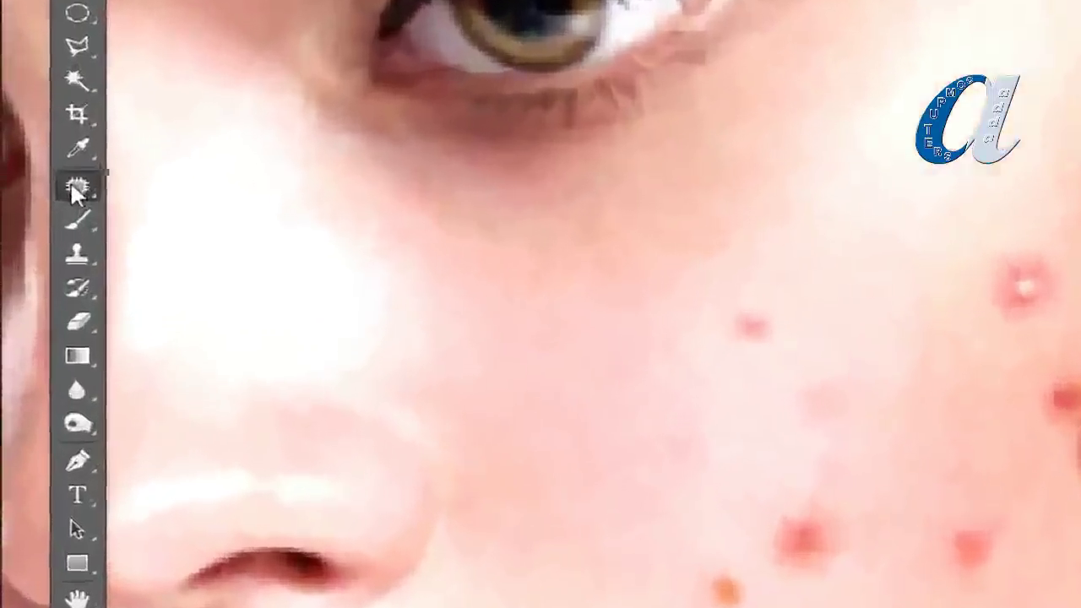
right_click(40, 204)
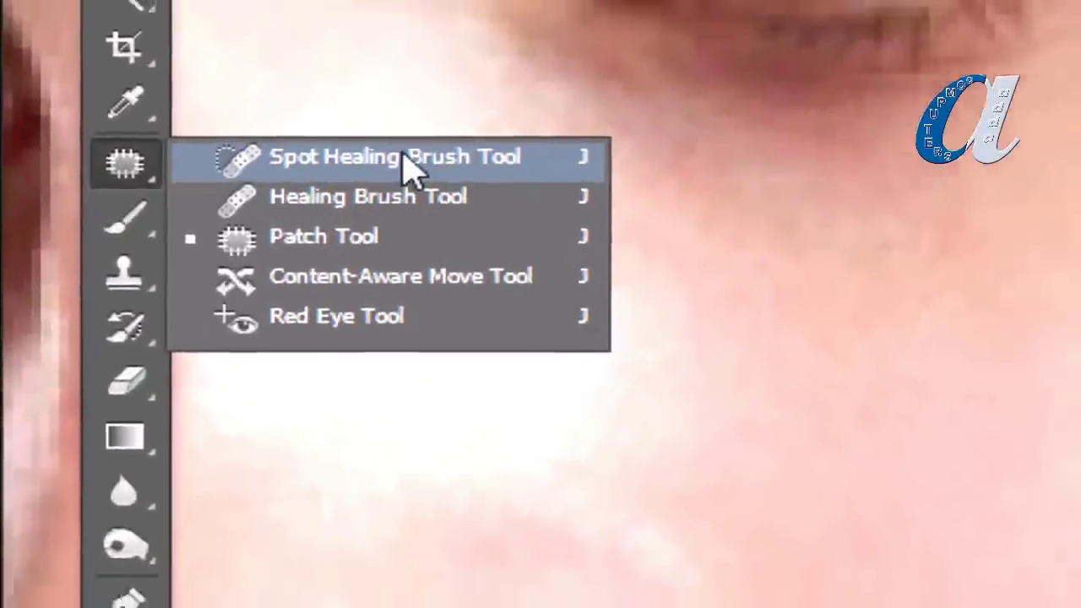
click(463, 157)
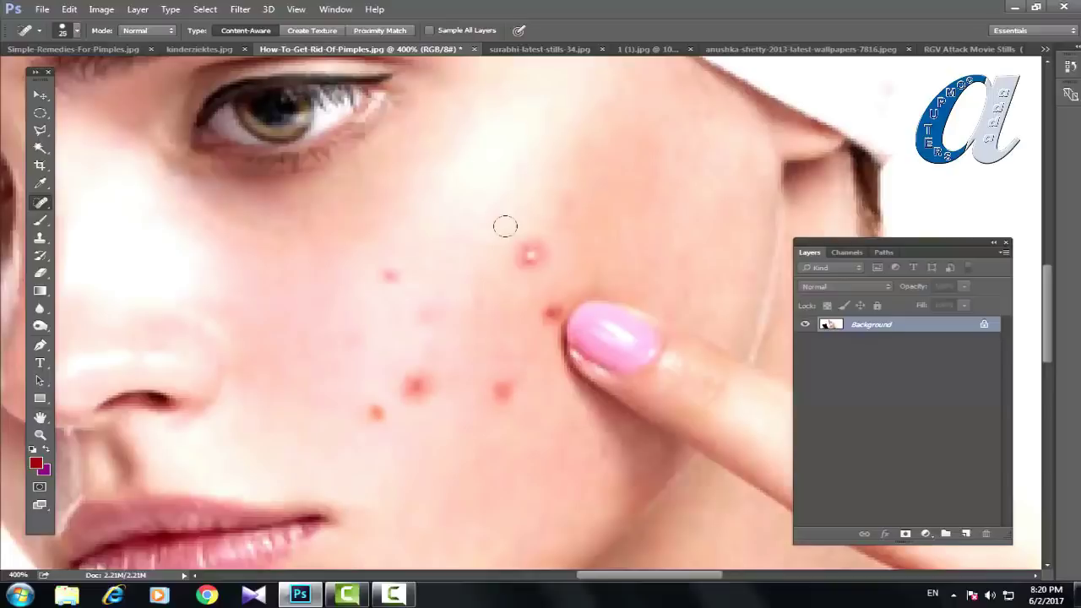
Step: Spot-heal the first cheek pimples with the brush at size 20, then size 10
key(bracketright)
drag(518, 241, 513, 239)
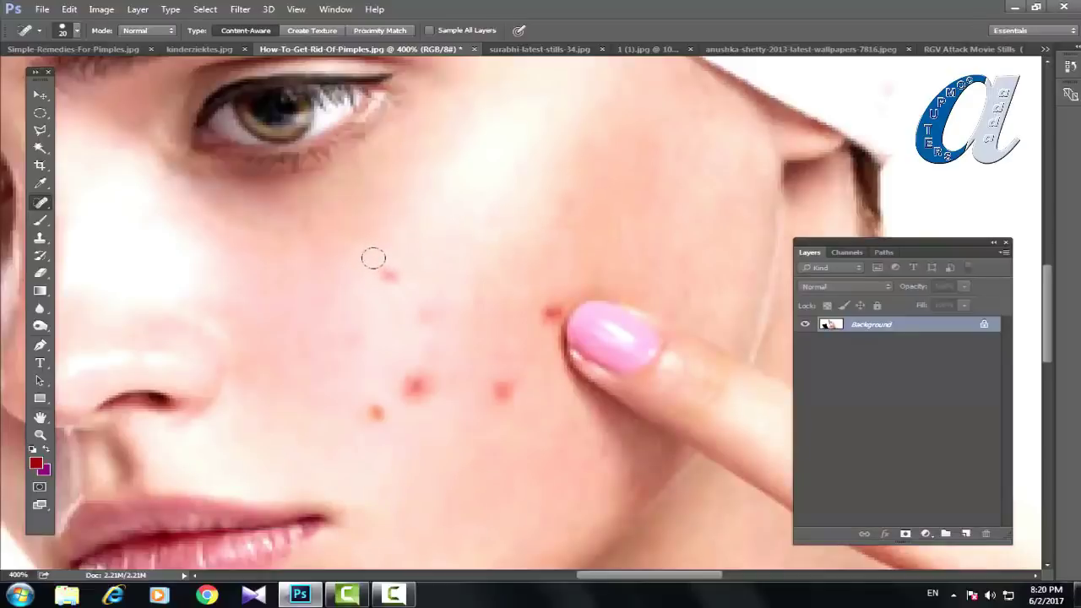
key(bracketleft)
key(bracketleft)
key(bracketleft)
key(bracketleft)
key(bracketright)
click(386, 273)
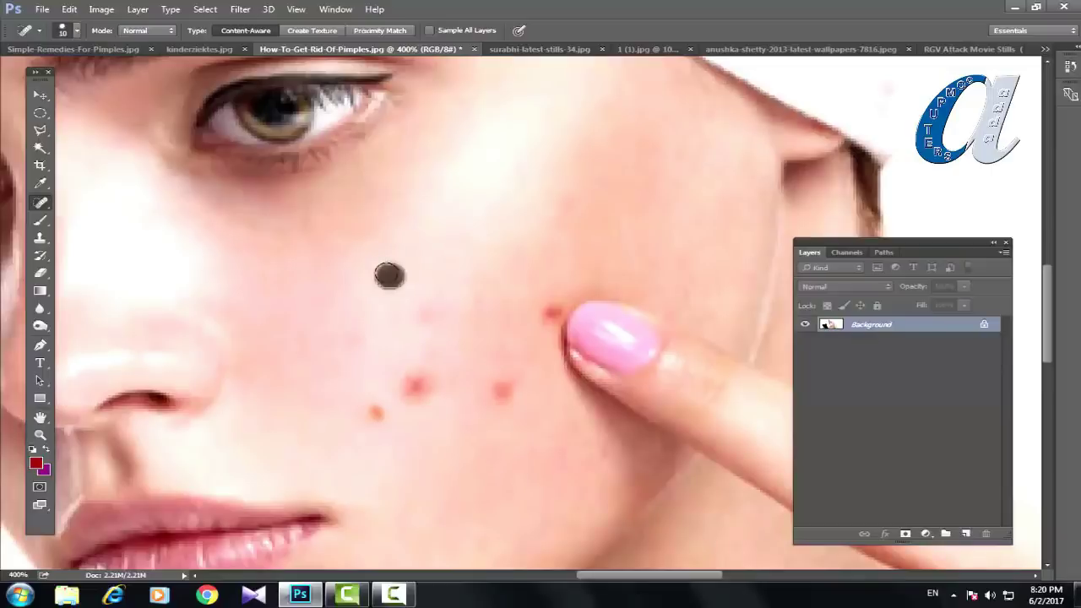
click(548, 310)
Step: At brush size 15, heal the lower cheek pimples, zooming to 300% then 500%
key(bracketright)
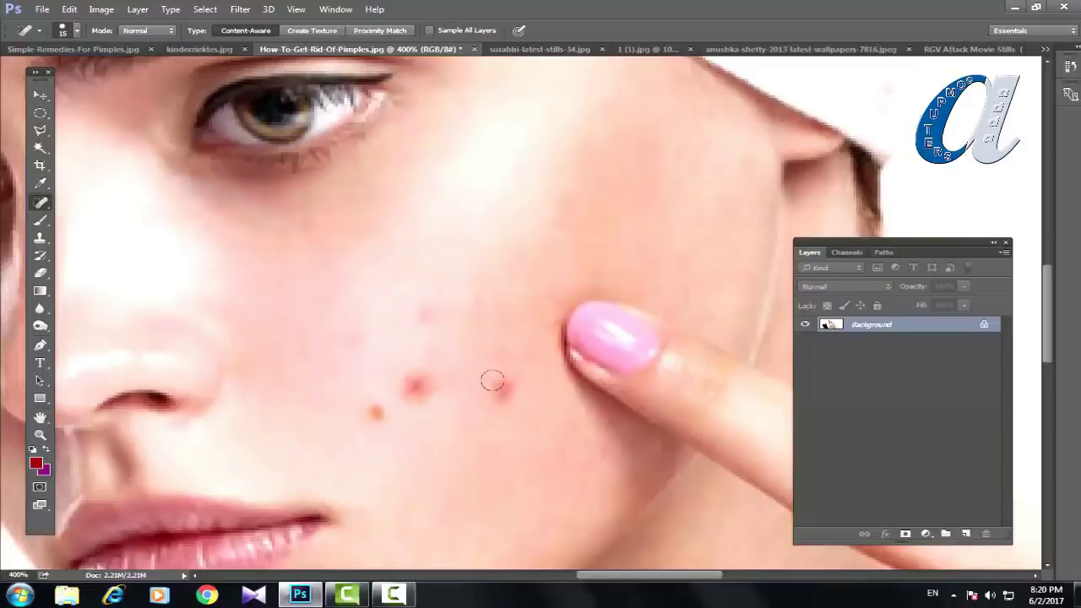
click(494, 381)
key(ctrl+minus)
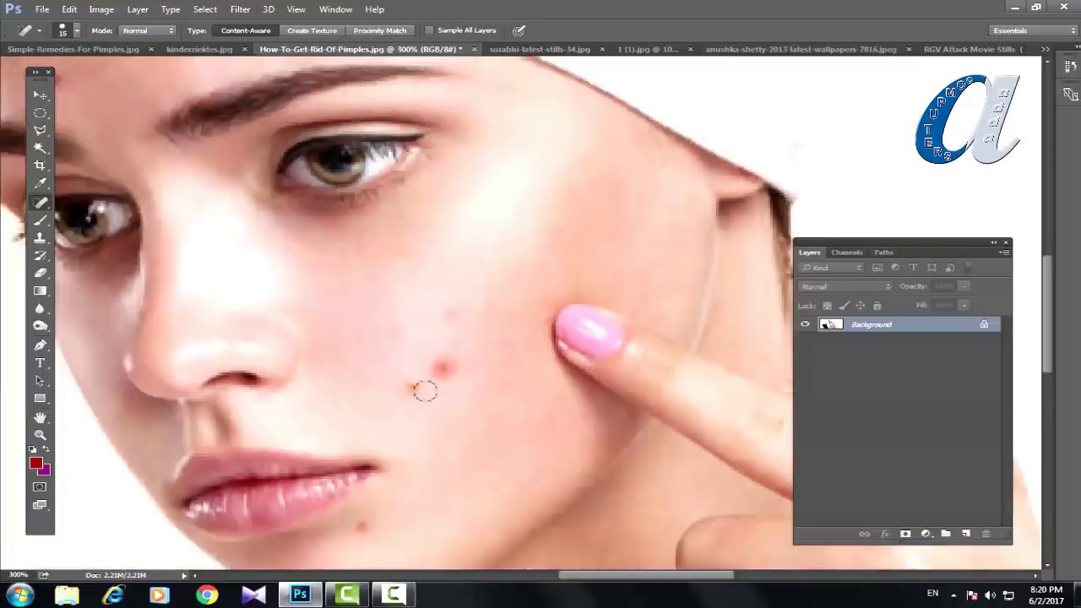
click(437, 367)
click(409, 382)
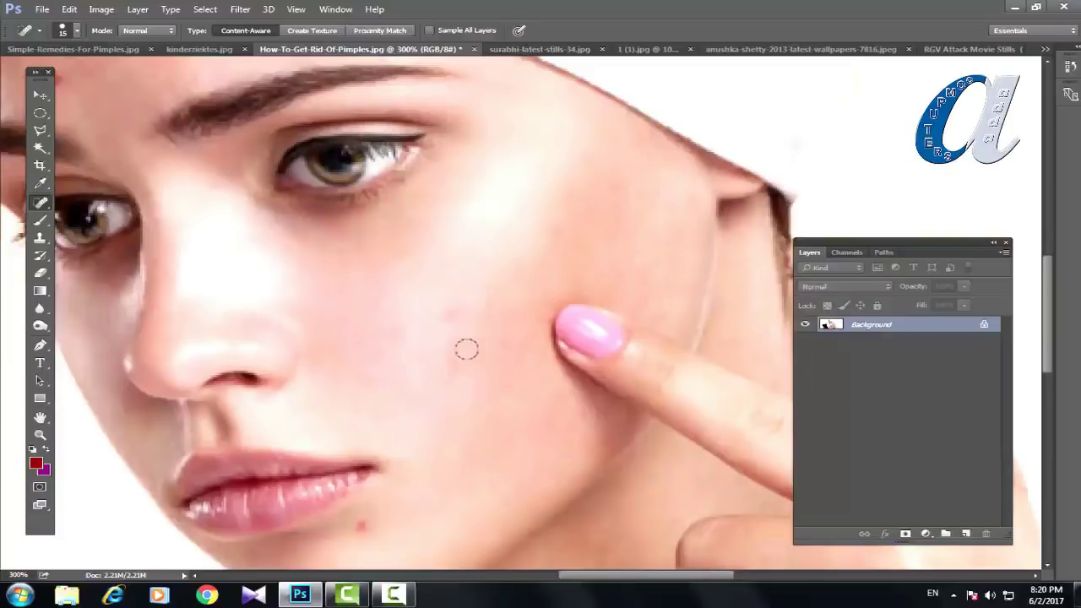
key(ctrl+plus)
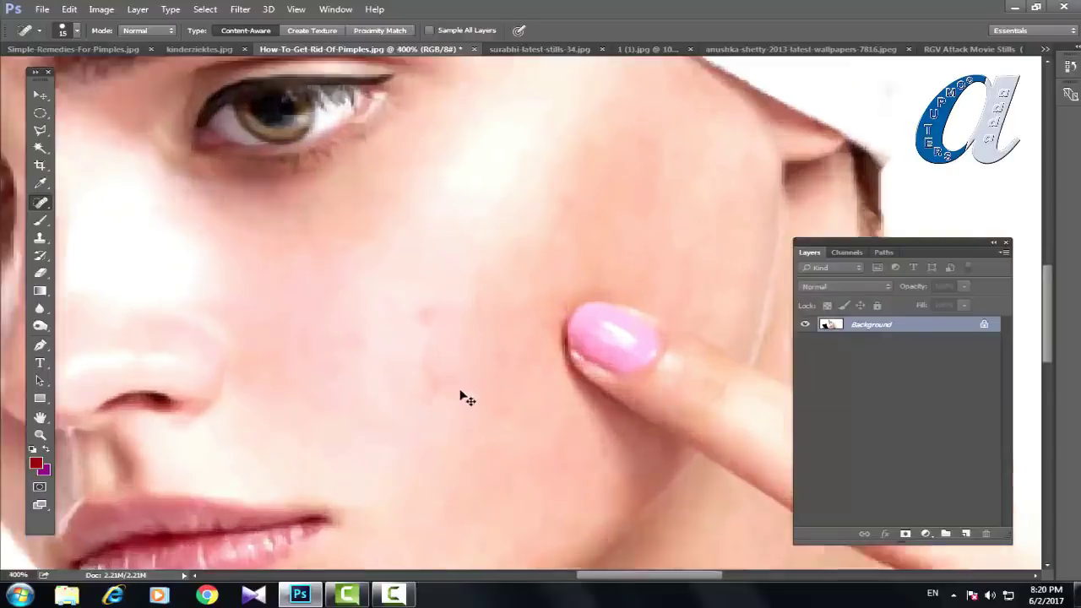
key(ctrl+plus)
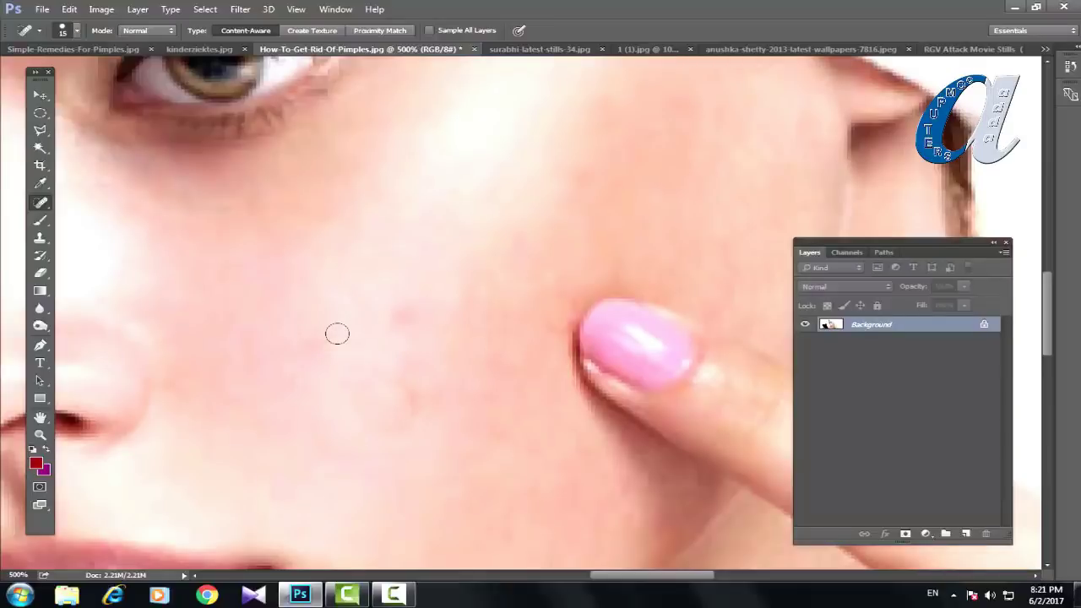
Step: Switch to surabhi-latest-stills-34.jpg, zoom to 400%, and select the Patch Tool in Destination mode
click(541, 49)
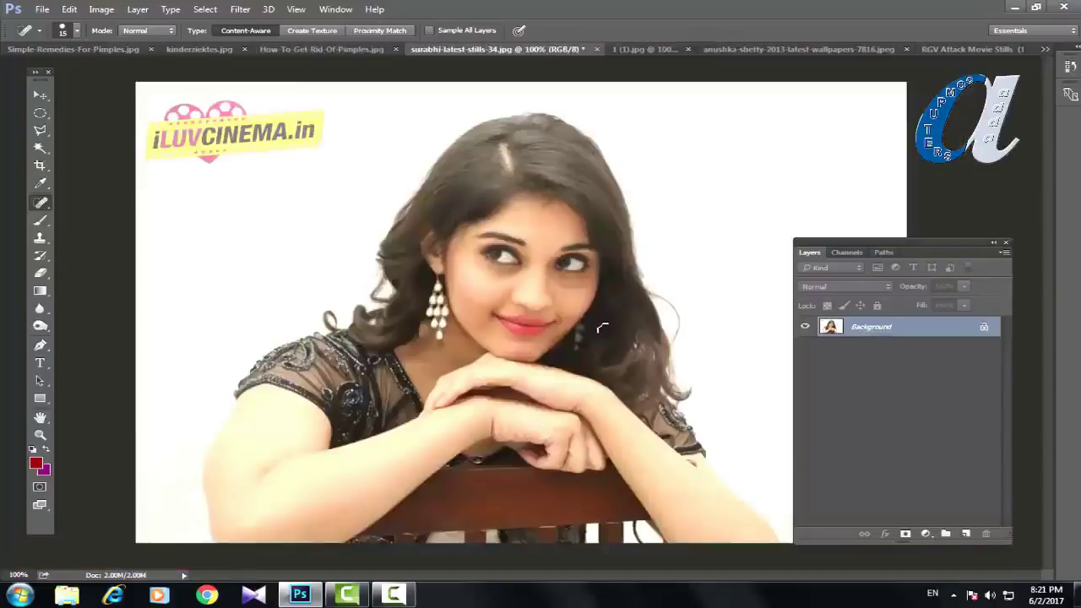
key(ctrl+plus)
key(ctrl+plus)
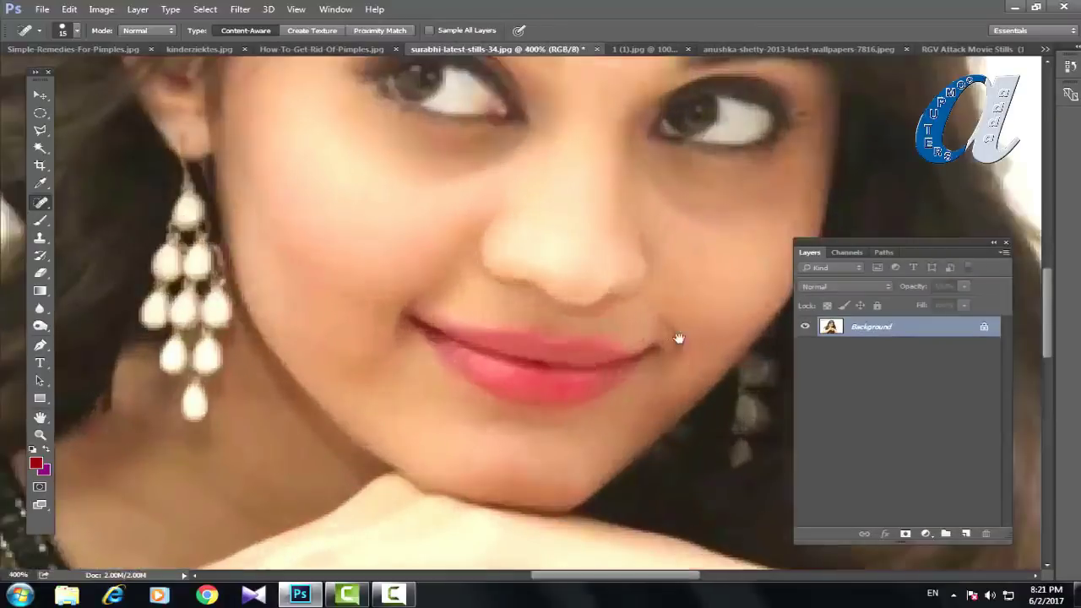
drag(681, 338, 418, 253)
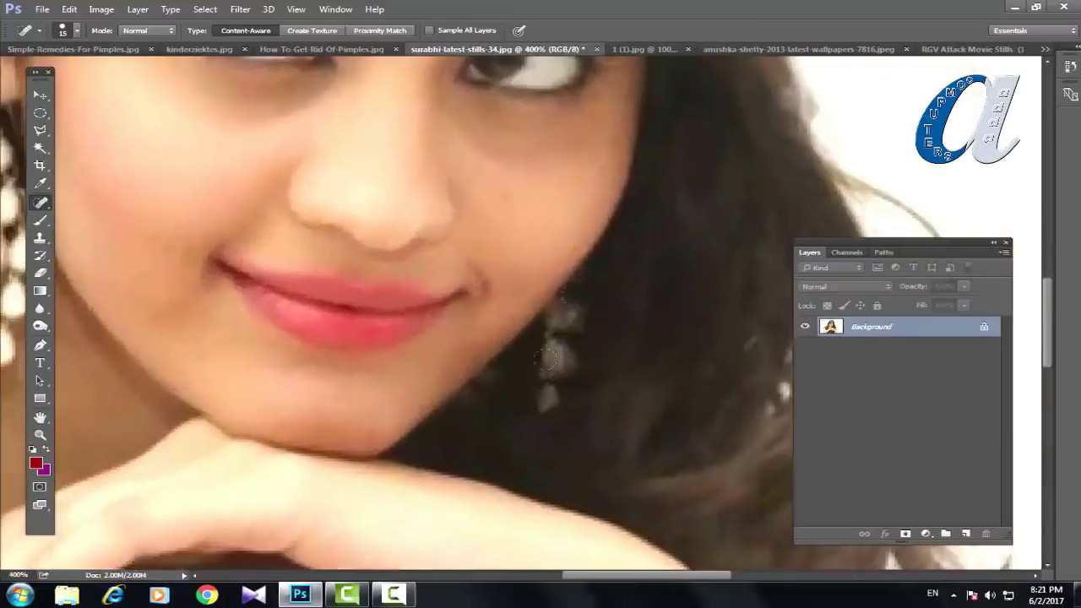
right_click(40, 203)
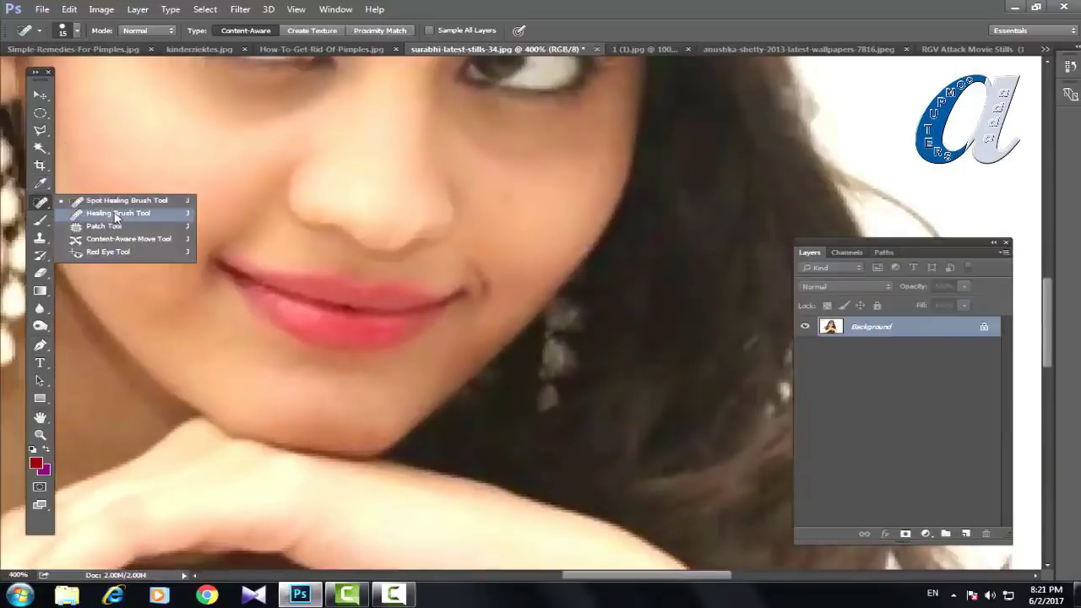
click(105, 226)
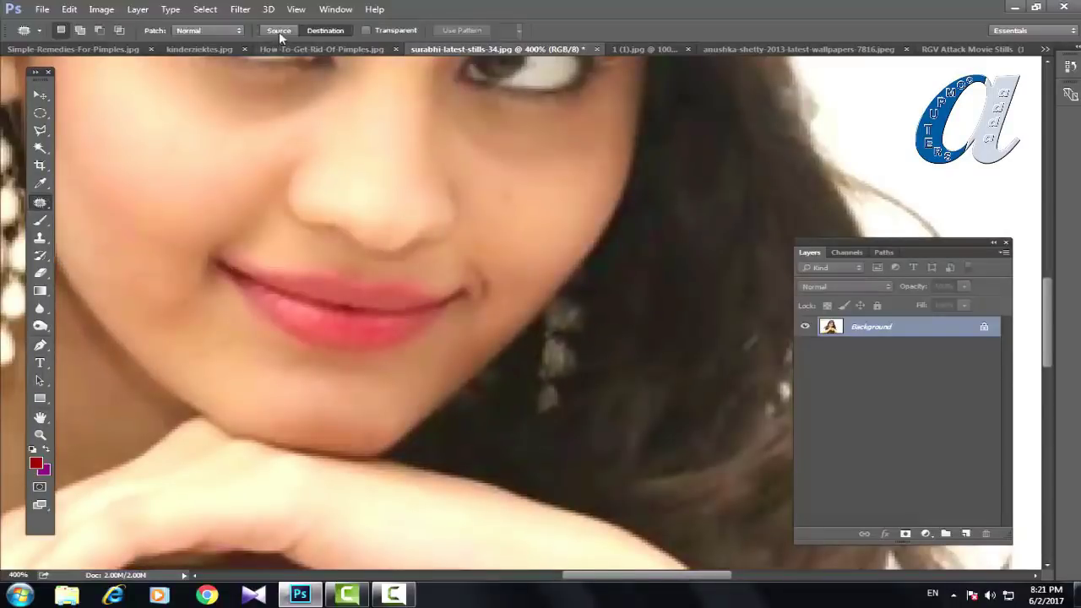
click(325, 30)
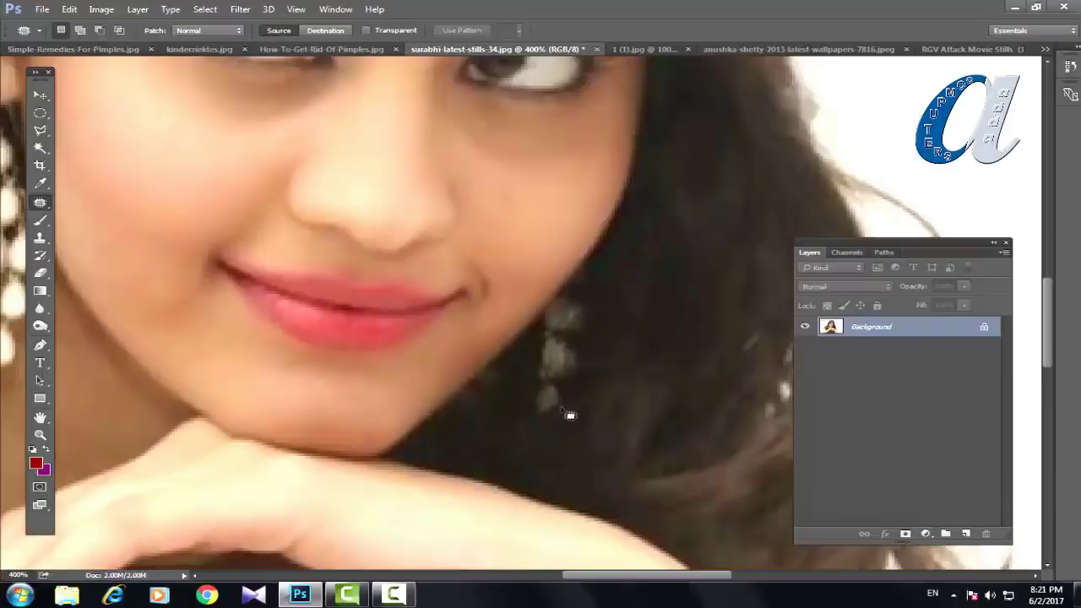
Step: Patch over the earring showing through the hair and an area of the cheek
mouse_move(603, 266)
mouse_down()
mouse_move(543, 320)
mouse_move(522, 416)
mouse_move(583, 416)
mouse_move(610, 326)
mouse_move(600, 269)
mouse_up()
mouse_move(586, 346)
mouse_down()
mouse_move(691, 258)
mouse_move(696, 237)
mouse_up()
key(ctrl+d)
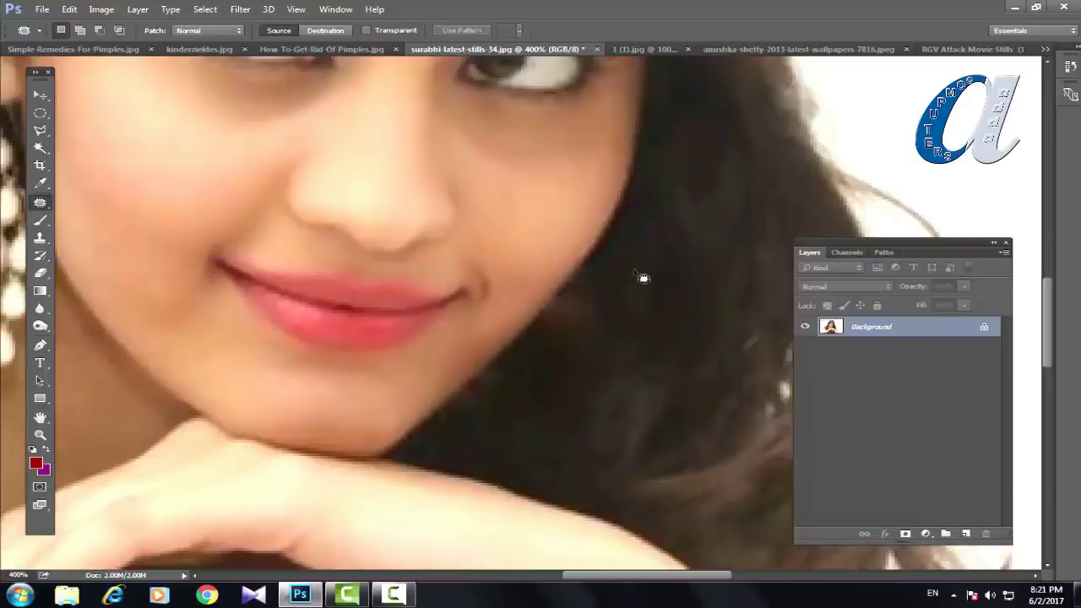
key(ctrl+minus)
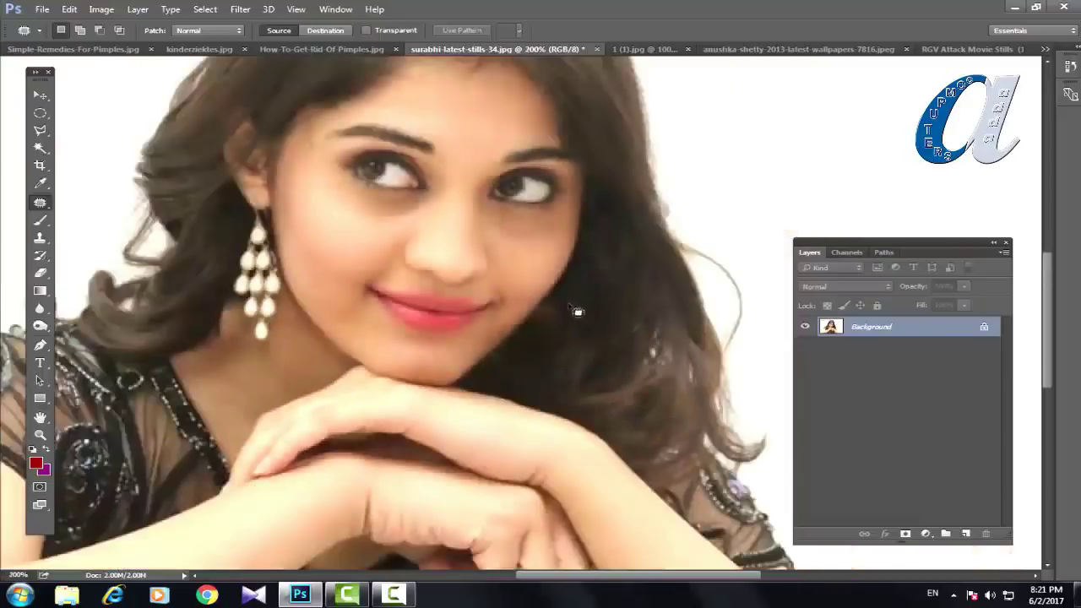
mouse_move(560, 311)
mouse_down()
mouse_move(550, 323)
mouse_move(555, 302)
mouse_move(545, 370)
mouse_move(580, 349)
mouse_move(589, 328)
mouse_up()
key(ctrl+d)
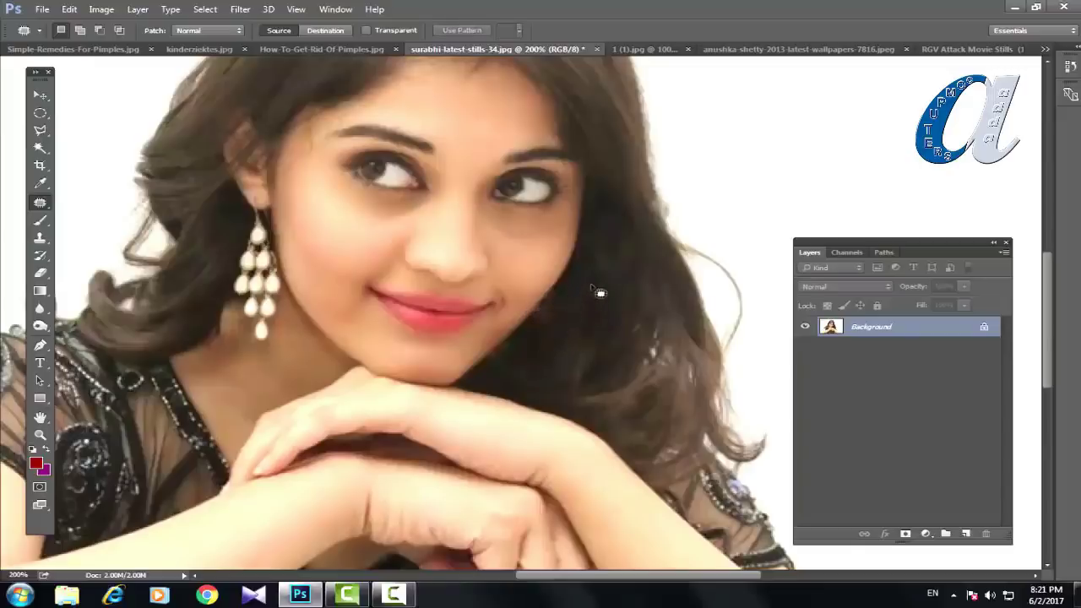
key(ctrl+minus)
key(ctrl+minus)
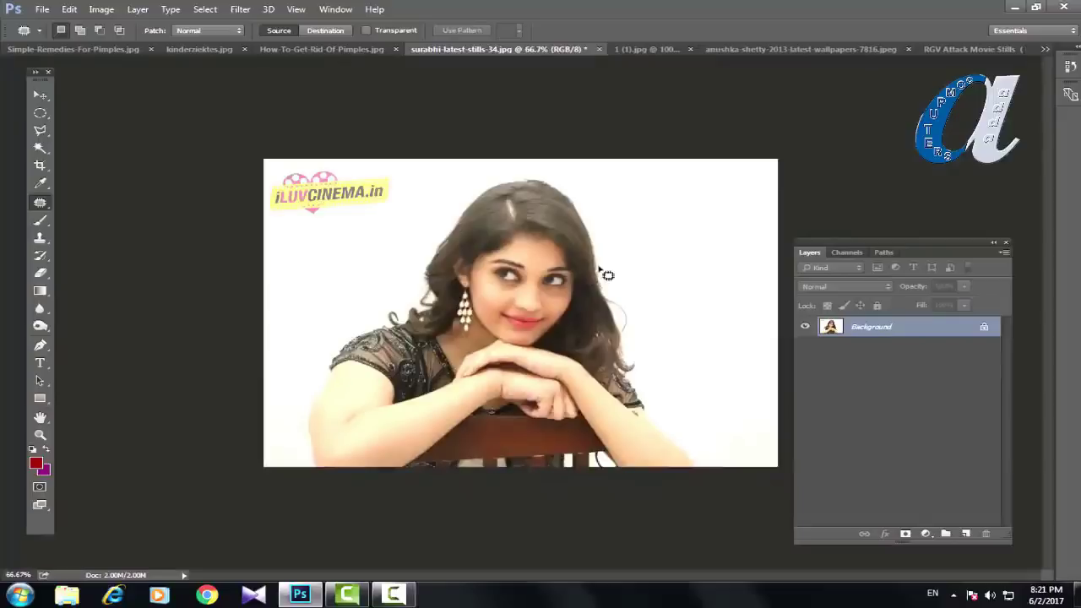
Step: At 500%, cover the lowest earring drop with neck skin, then zoom to 200%
key(ctrl+plus)
key(ctrl+plus)
key(ctrl+plus)
key(ctrl+plus)
key(ctrl+plus)
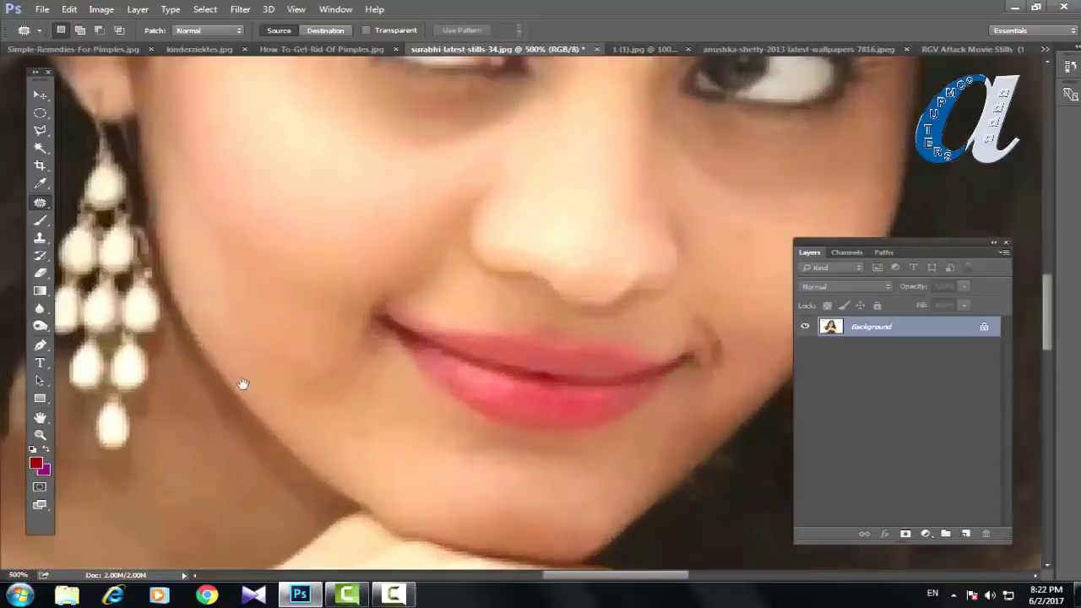
drag(242, 385, 418, 244)
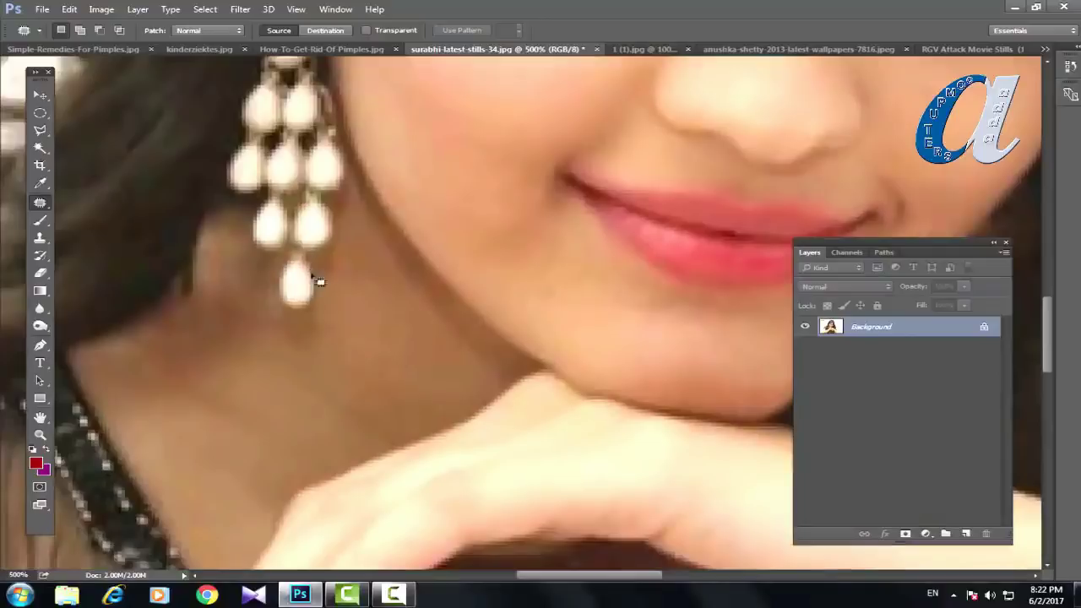
mouse_move(311, 258)
mouse_down()
mouse_move(283, 254)
mouse_move(268, 278)
mouse_move(291, 316)
mouse_move(325, 305)
mouse_move(309, 256)
mouse_up()
drag(288, 324, 379, 290)
key(ctrl+d)
key(ctrl+minus)
key(ctrl+minus)
key(ctrl+minus)
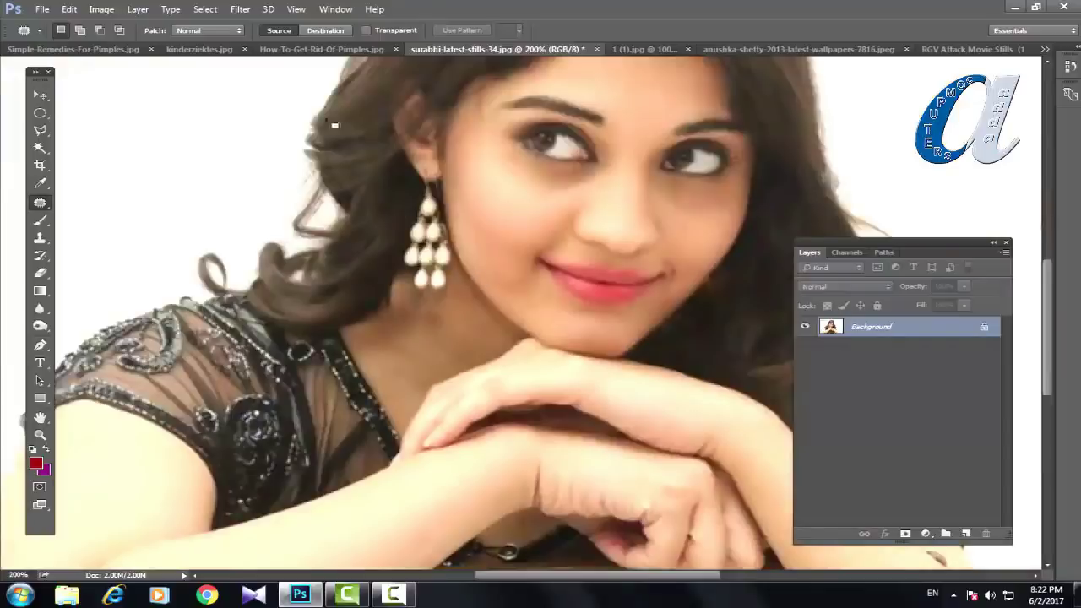
Step: In Destination mode at 400%, patch around the lowest earring bead, then return to 100% view
click(332, 33)
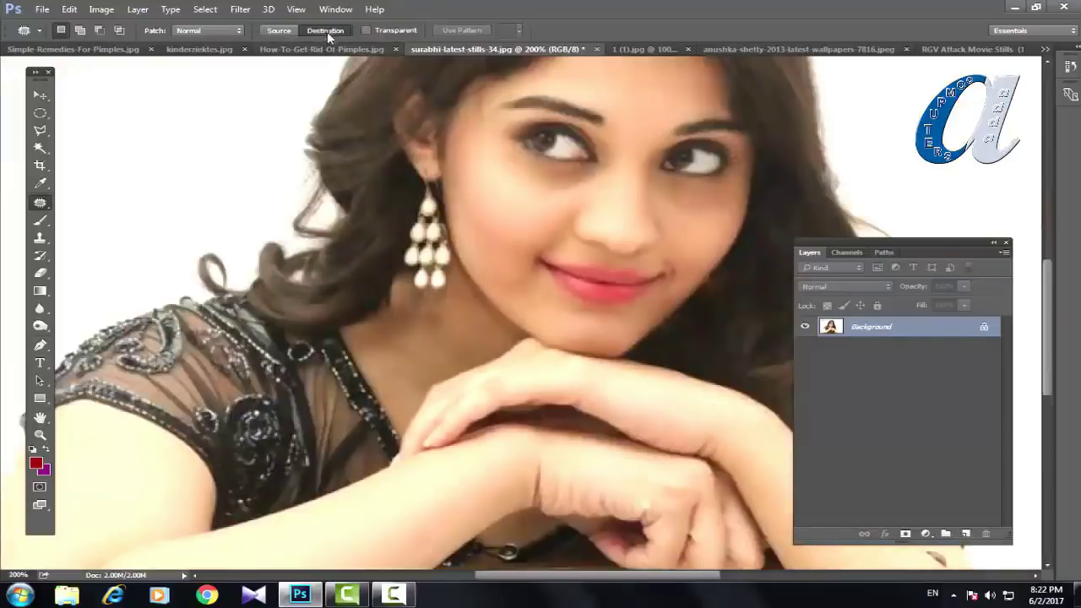
key(ctrl+plus)
key(ctrl+plus)
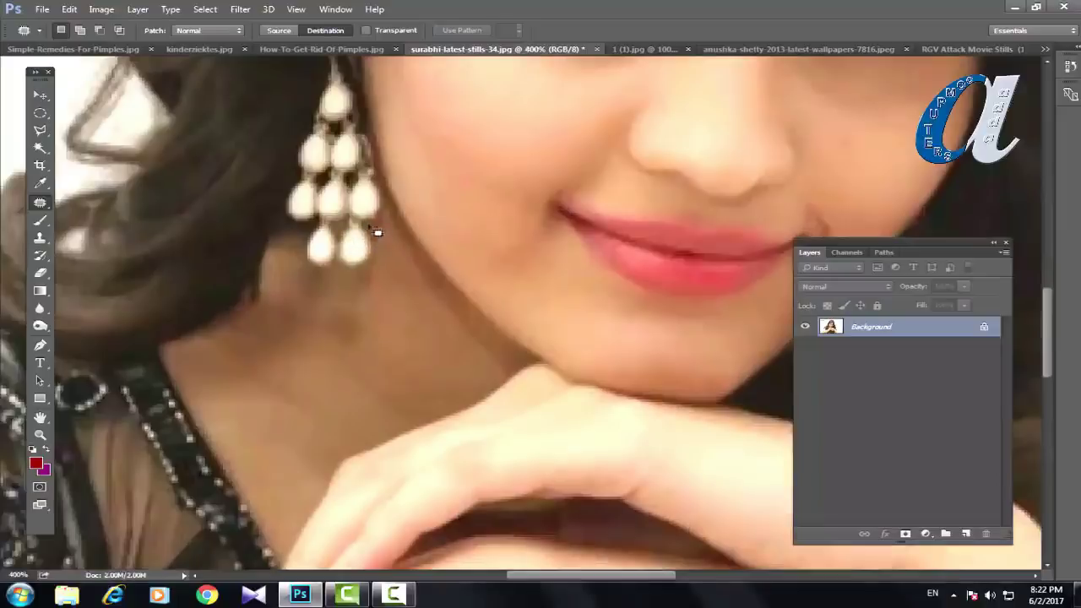
mouse_move(376, 233)
mouse_down()
mouse_move(352, 229)
mouse_move(351, 272)
mouse_move(379, 266)
mouse_move(385, 240)
mouse_move(377, 233)
mouse_move(343, 285)
mouse_move(356, 287)
mouse_up()
key(ctrl+d)
key(ctrl+1)
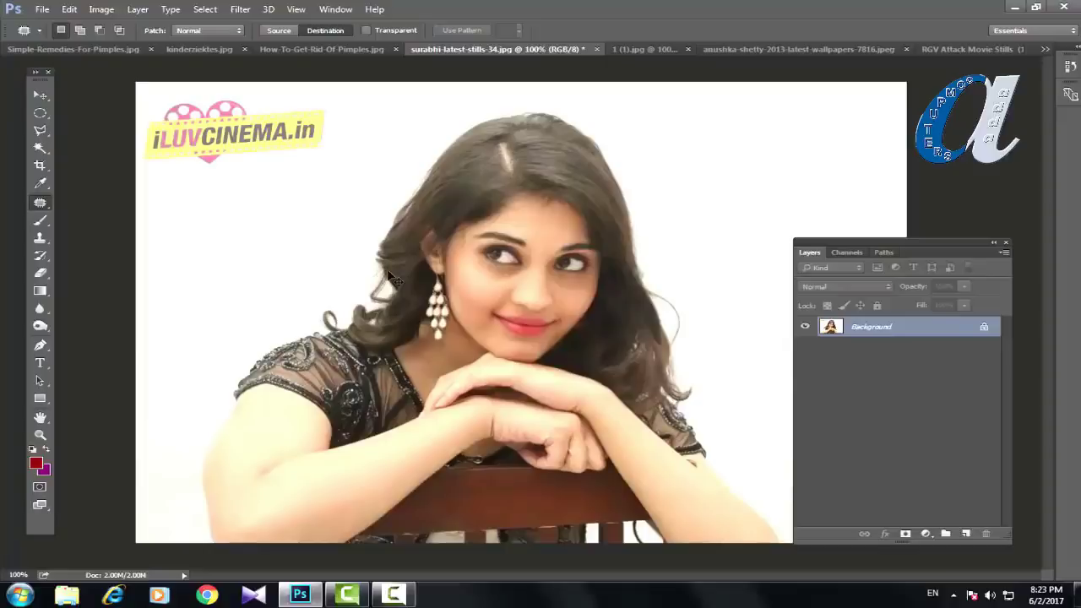
Step: Switch to the 1 (1).jpg seascape and set the Spot Healing Brush to size 35
click(642, 49)
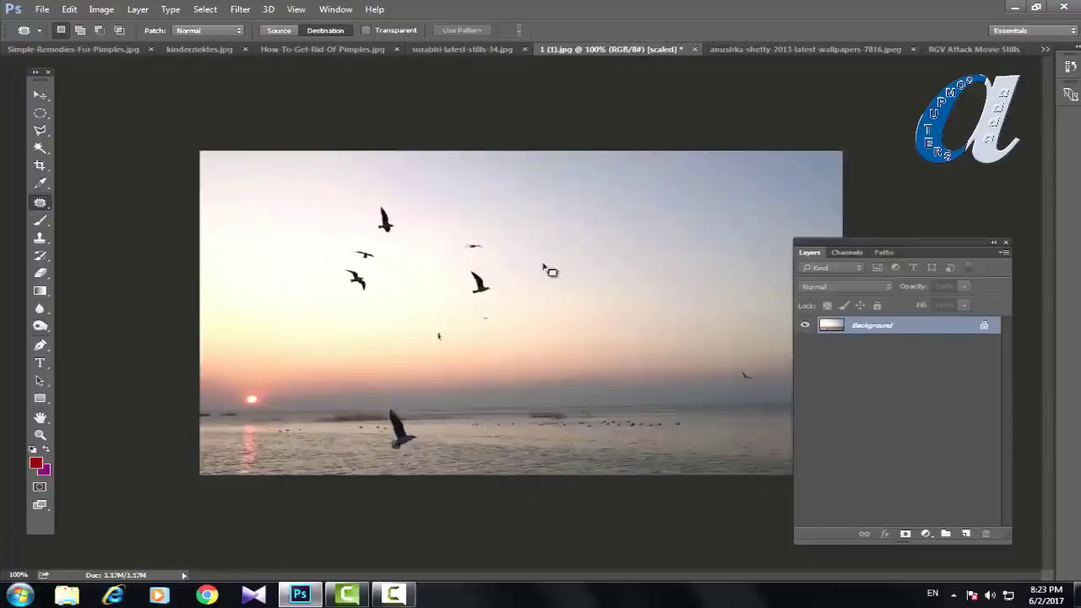
right_click(39, 203)
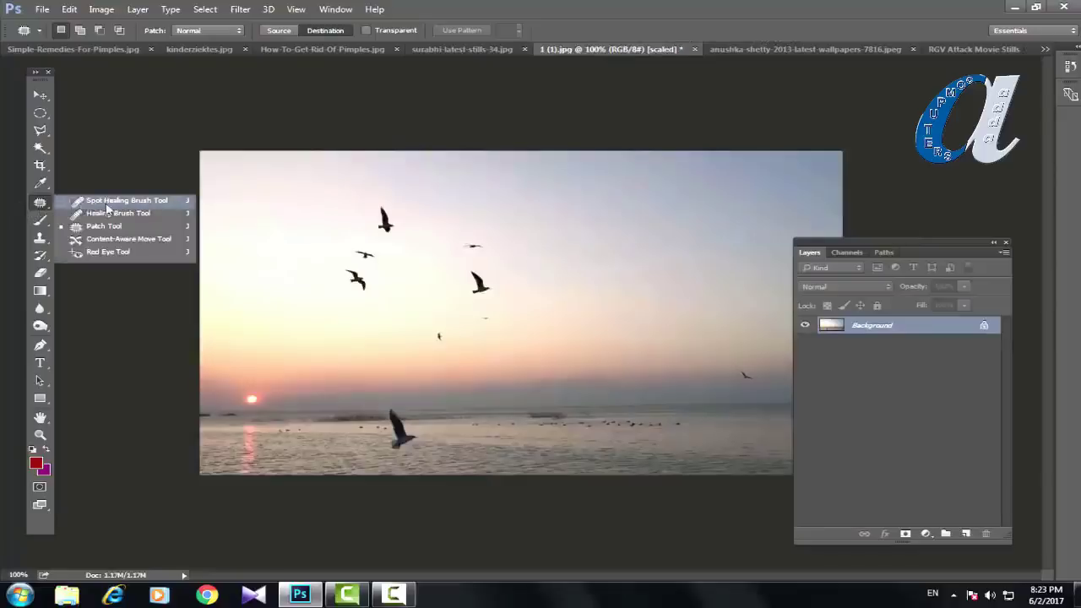
click(109, 203)
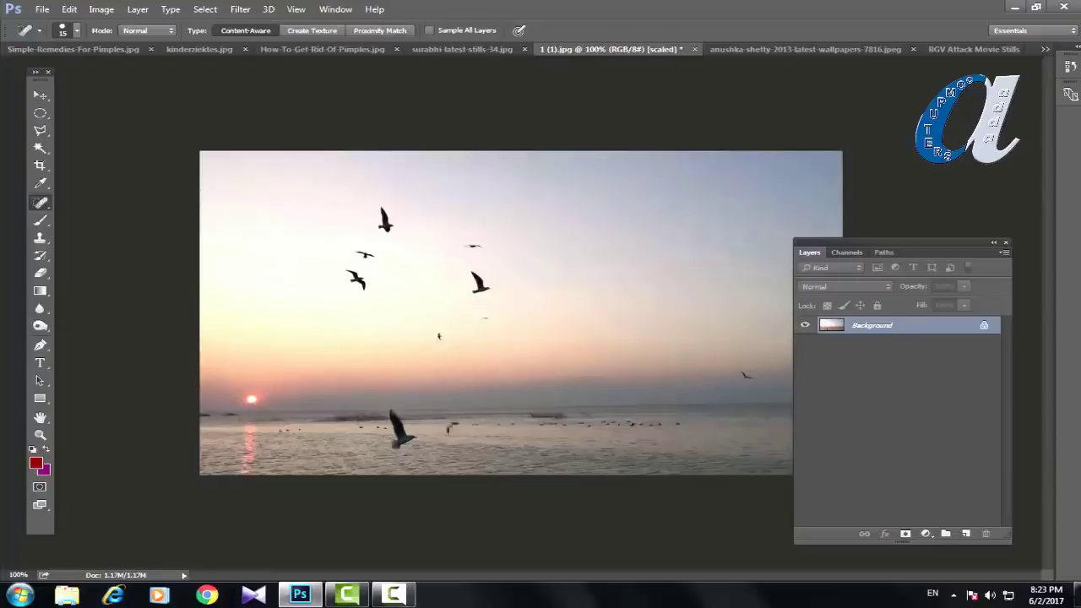
key(bracketright)
key(bracketright)
key(bracketright)
key(bracketright)
Step: Heal away the nine small birds scattered across the sky
click(479, 282)
click(467, 245)
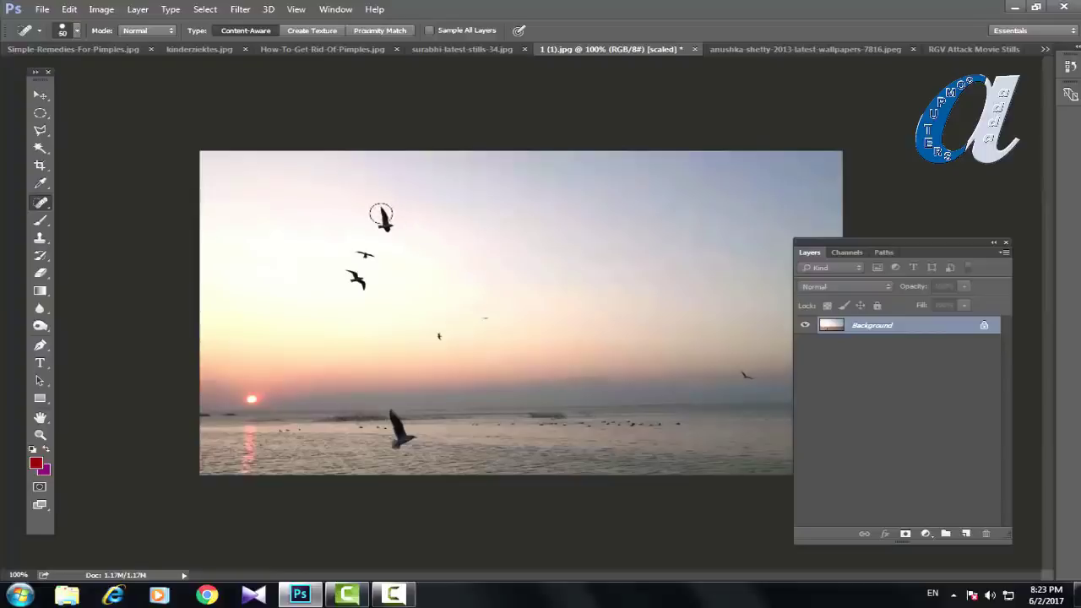
click(379, 215)
click(361, 245)
click(357, 280)
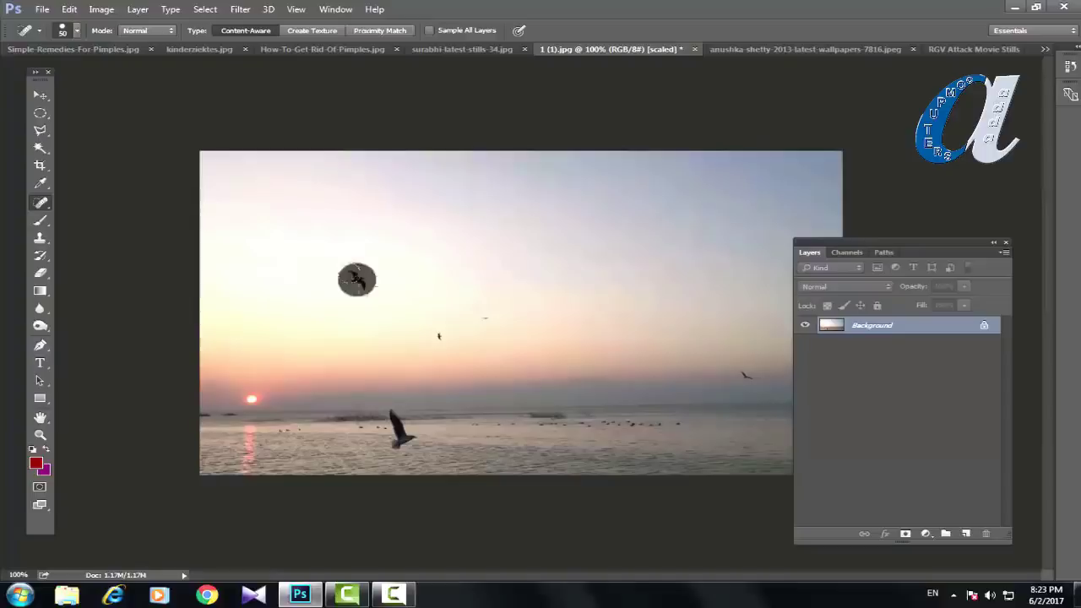
click(439, 335)
click(481, 319)
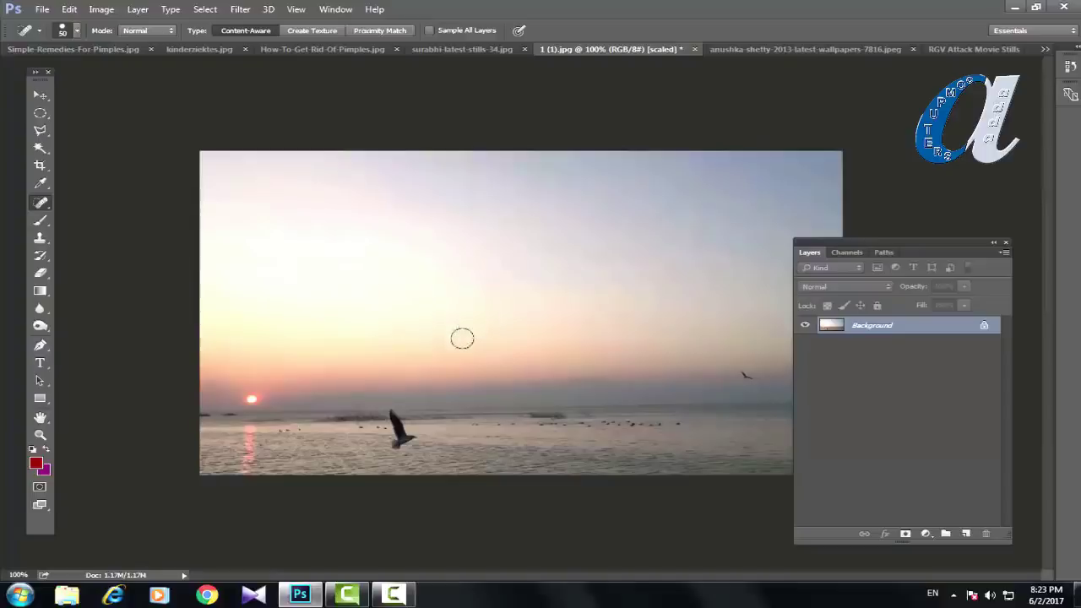
click(466, 341)
click(744, 376)
Step: With a smaller brush, paint out the sun and its reflection in the water
key(bracketleft)
key(bracketleft)
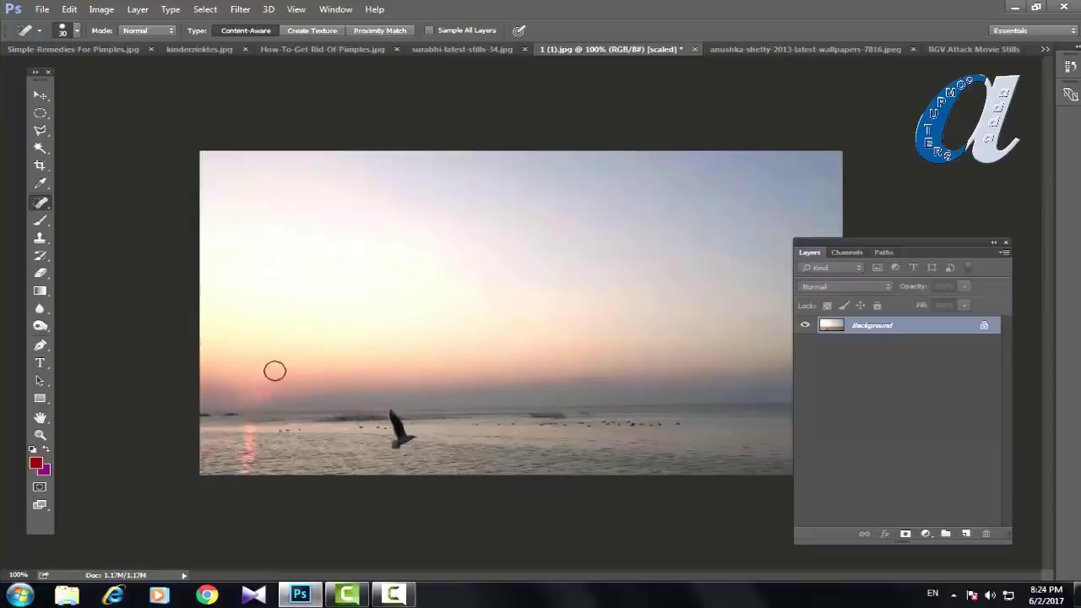
drag(257, 393, 246, 396)
drag(249, 434, 242, 460)
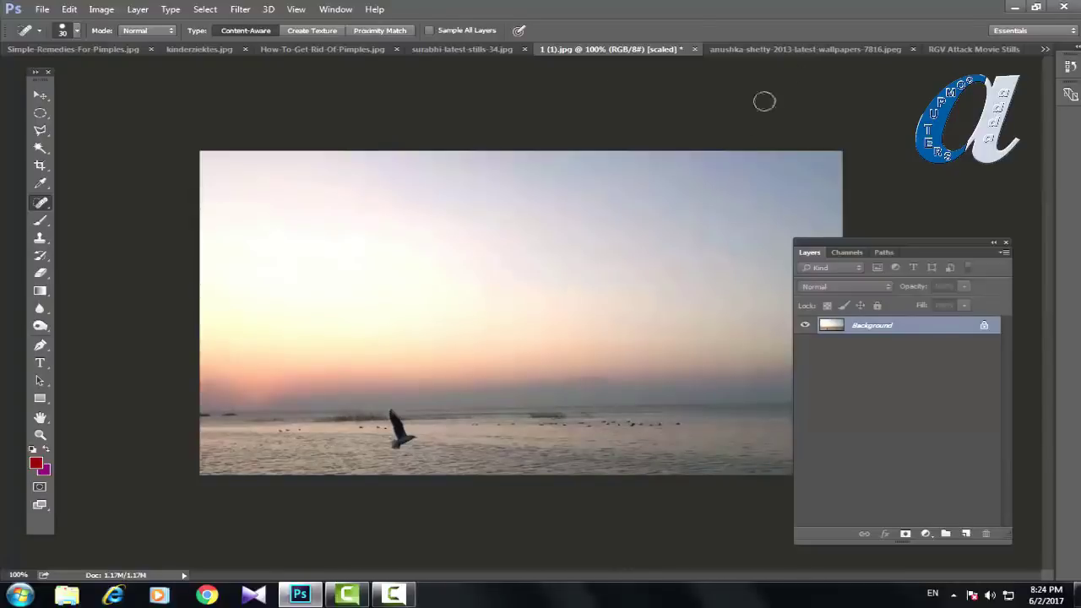
click(750, 46)
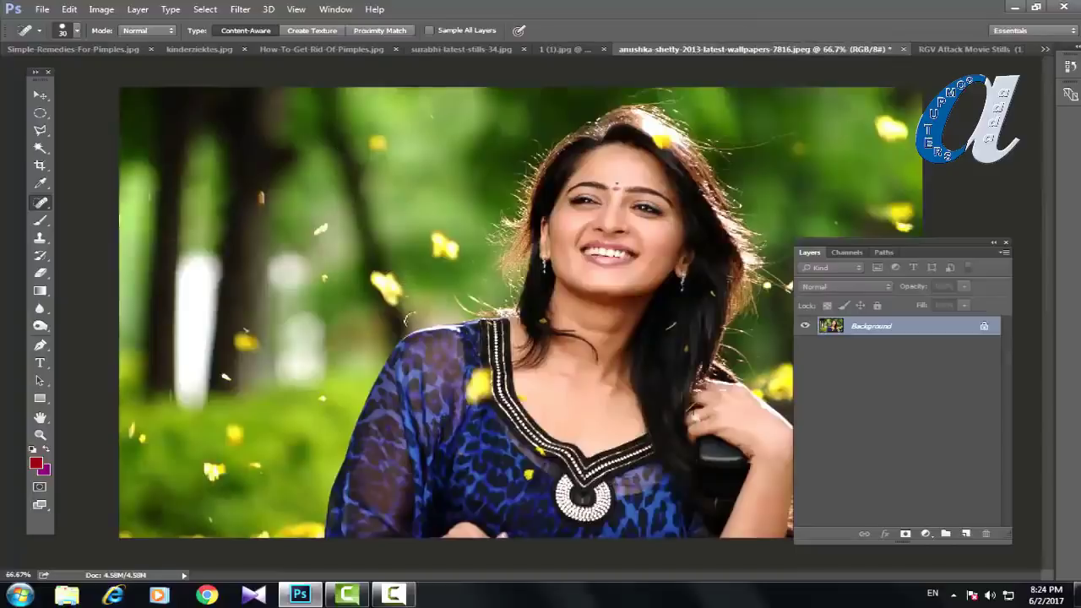
Step: Heal the yellow petals near the neckline, beside the hair, and resting in the hair
key(bracketright)
key(bracketright)
key(bracketright)
key(bracketright)
key(bracketright)
key(bracketright)
key(bracketright)
key(bracketright)
click(383, 287)
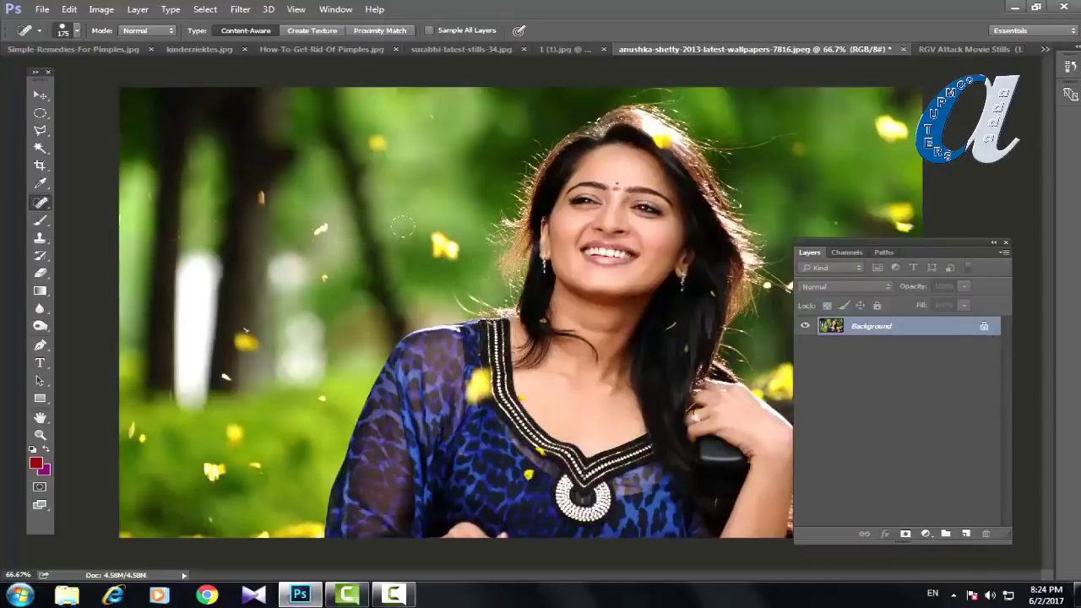
key(bracketleft)
key(bracketleft)
key(bracketleft)
key(bracketright)
click(447, 245)
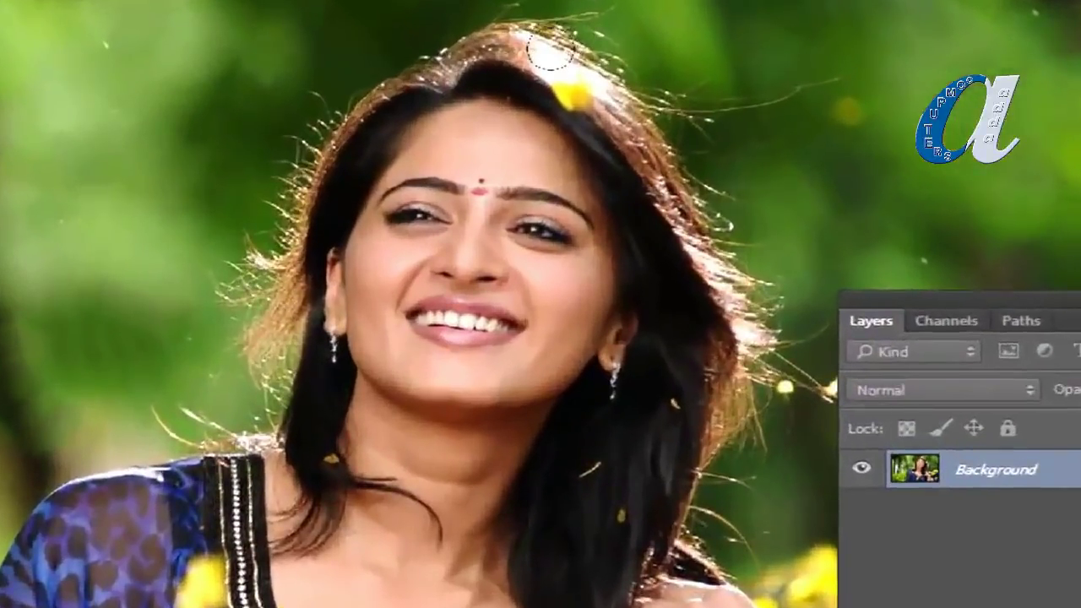
drag(564, 69, 608, 115)
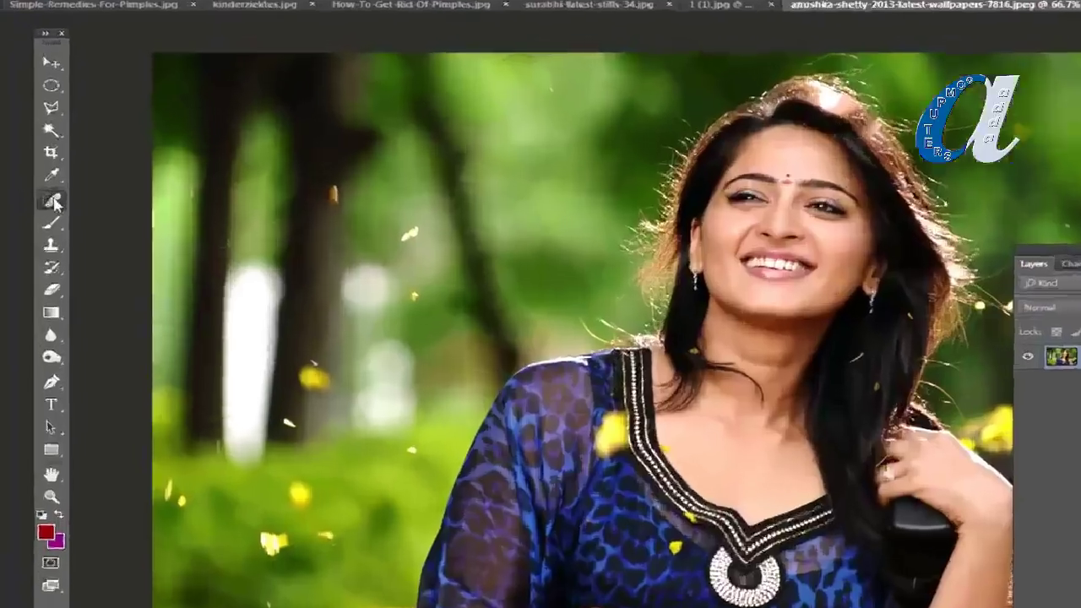
right_click(40, 203)
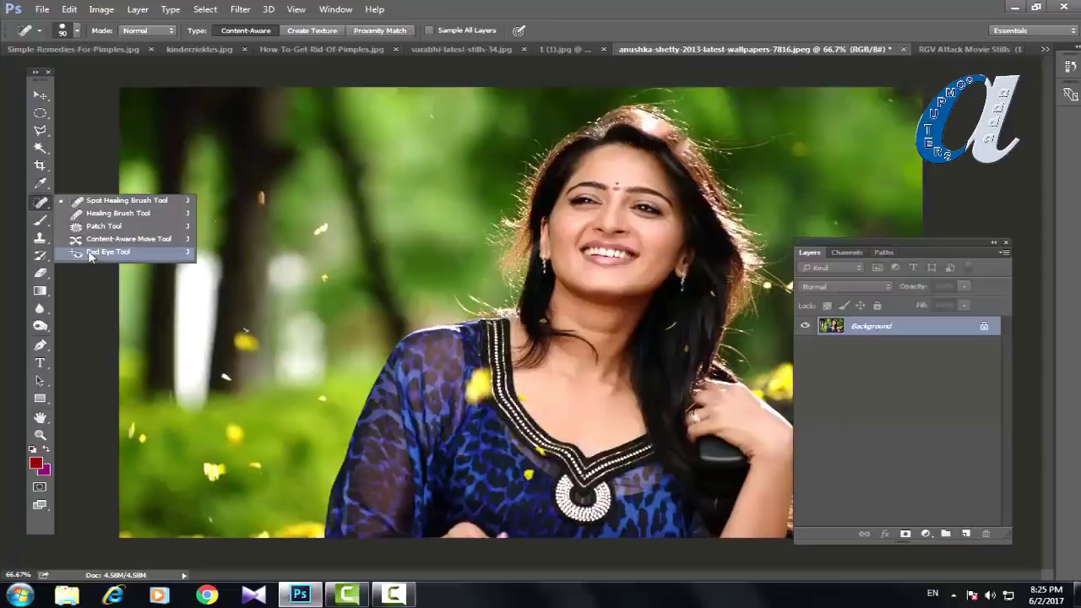
Step: Switch to DSC02317.JPG, check redeye (1).jpg, then return to the boy's photo
click(1046, 49)
click(811, 158)
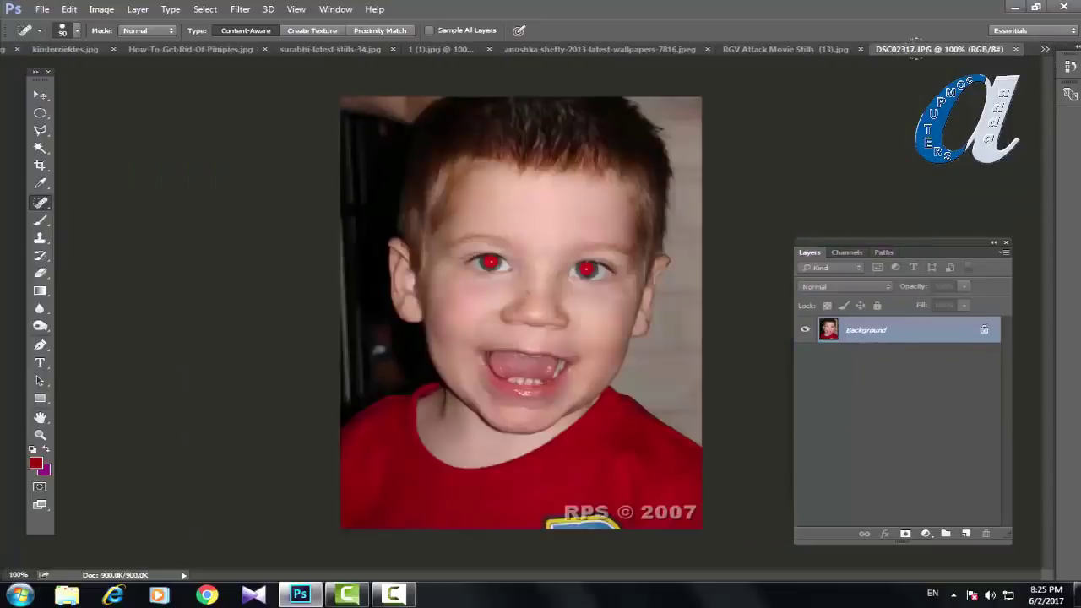
click(1047, 49)
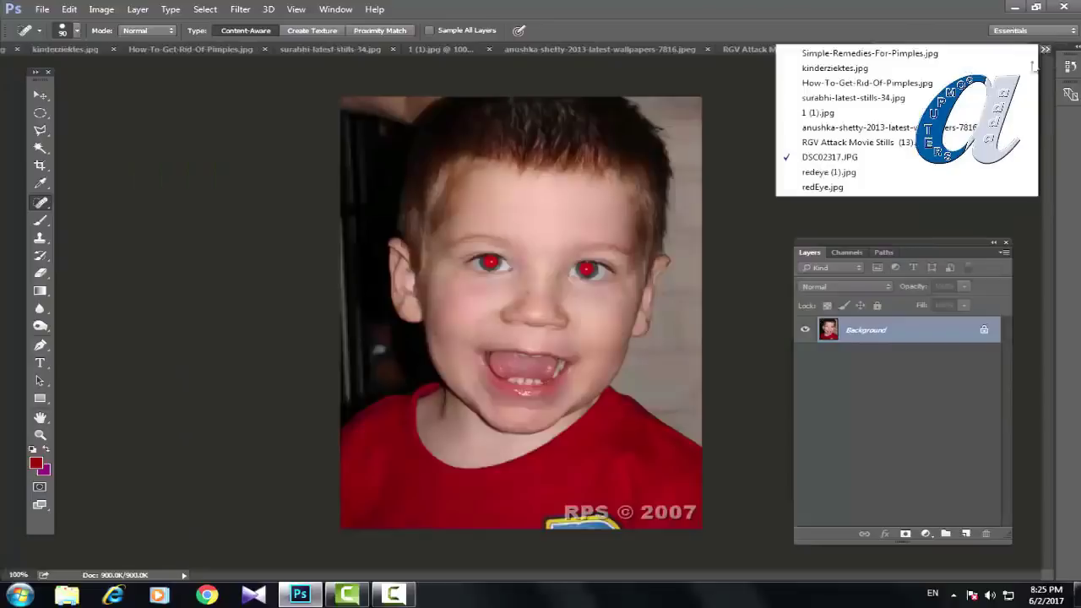
click(834, 173)
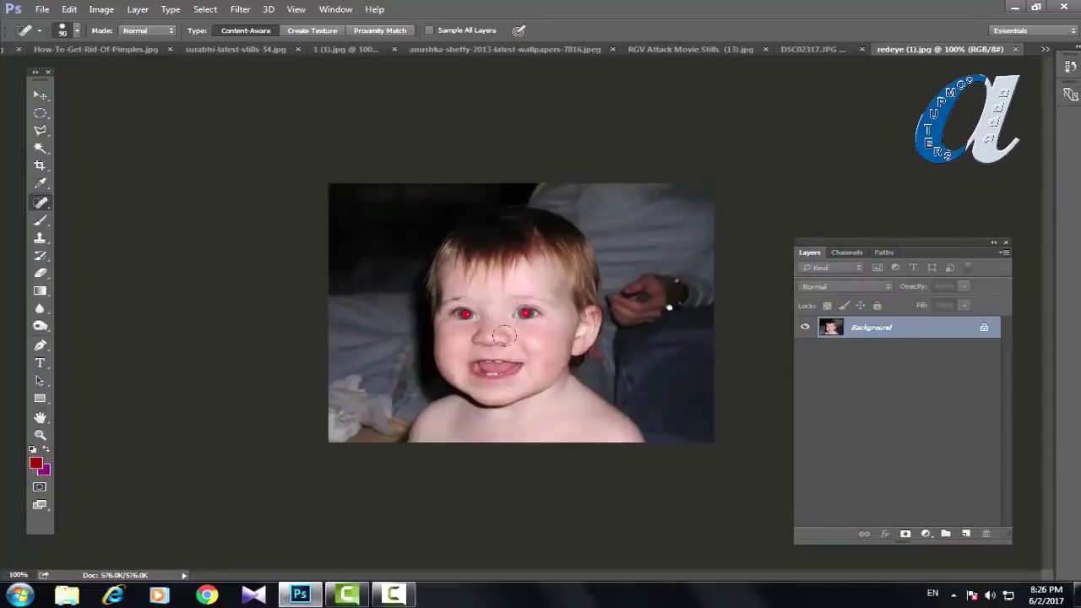
click(812, 48)
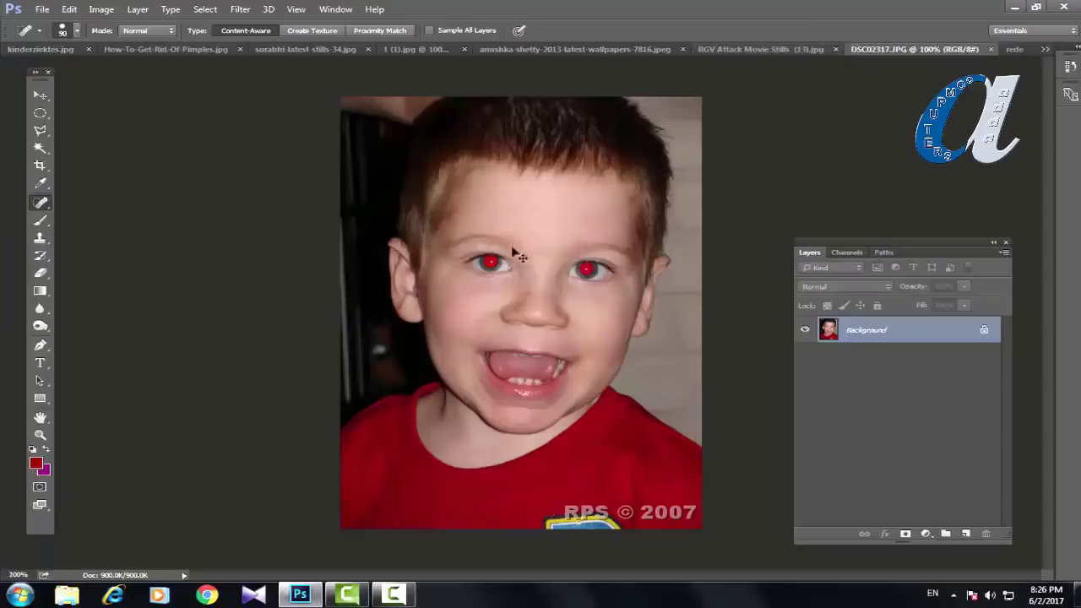
Step: Zoom in on the boy's red eyes and settle at 200%
scroll(490, 245, up, 2)
key(ctrl+plus)
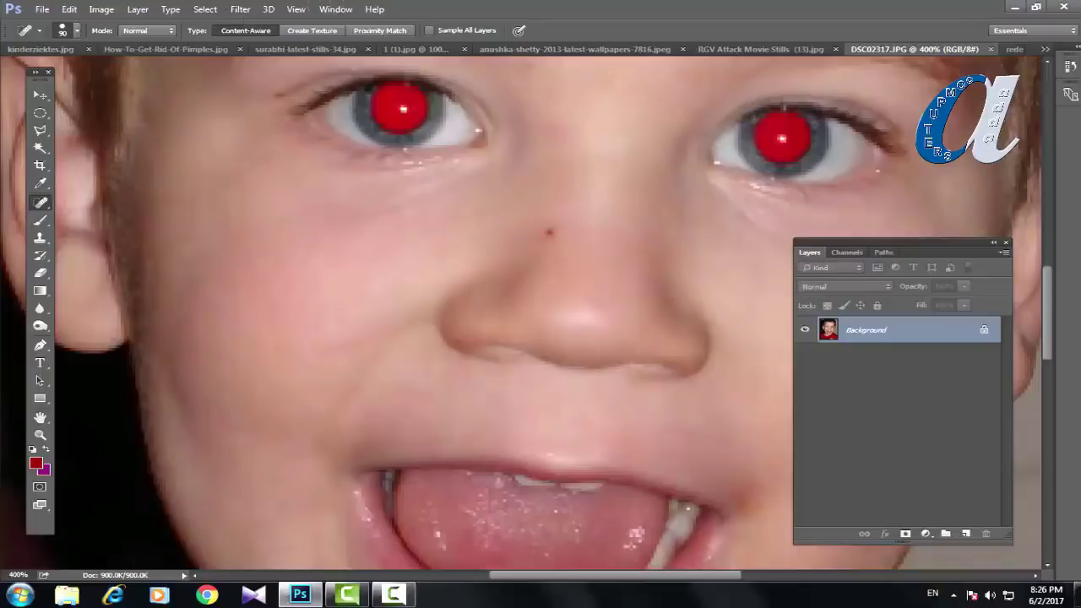
key(ctrl+minus)
key(ctrl+minus)
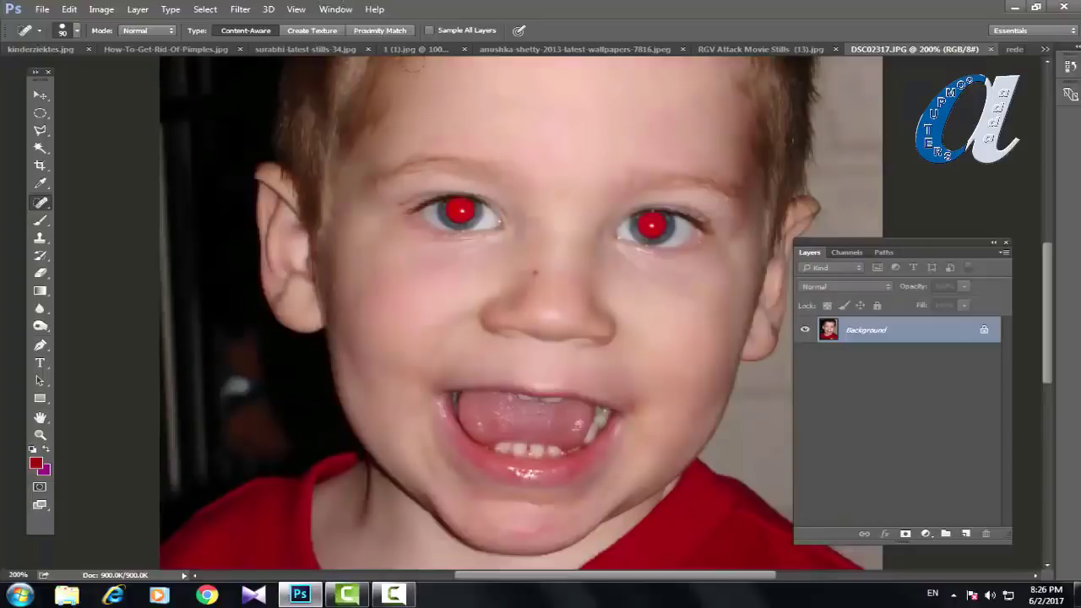
click(39, 203)
Step: With the Red Eye Tool, fix both red pupils in the boy's photo DSC02317.JPG
click(94, 256)
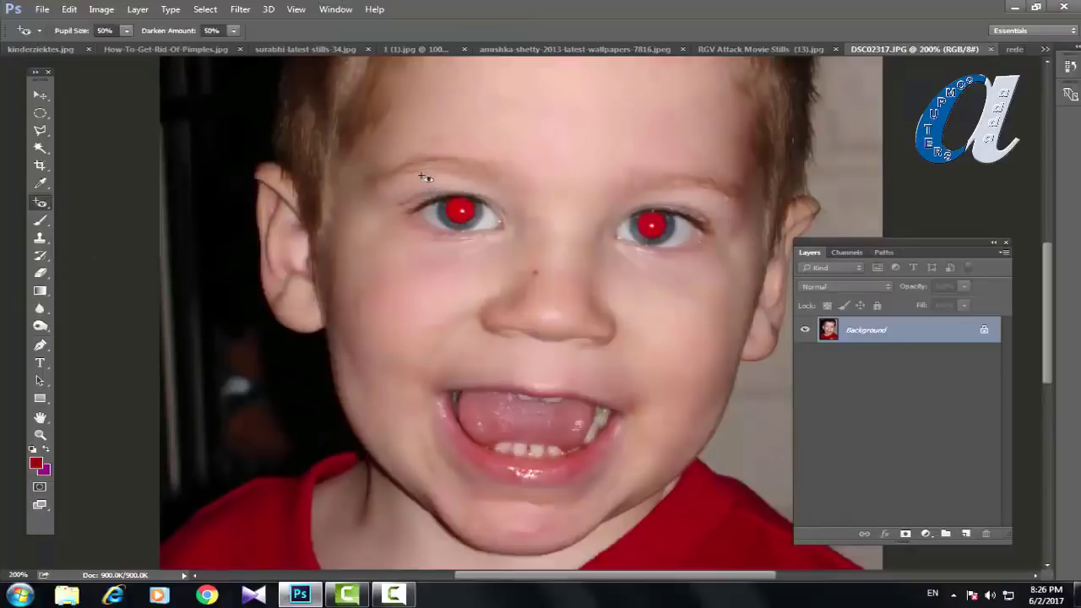
drag(422, 176, 499, 250)
drag(618, 191, 704, 264)
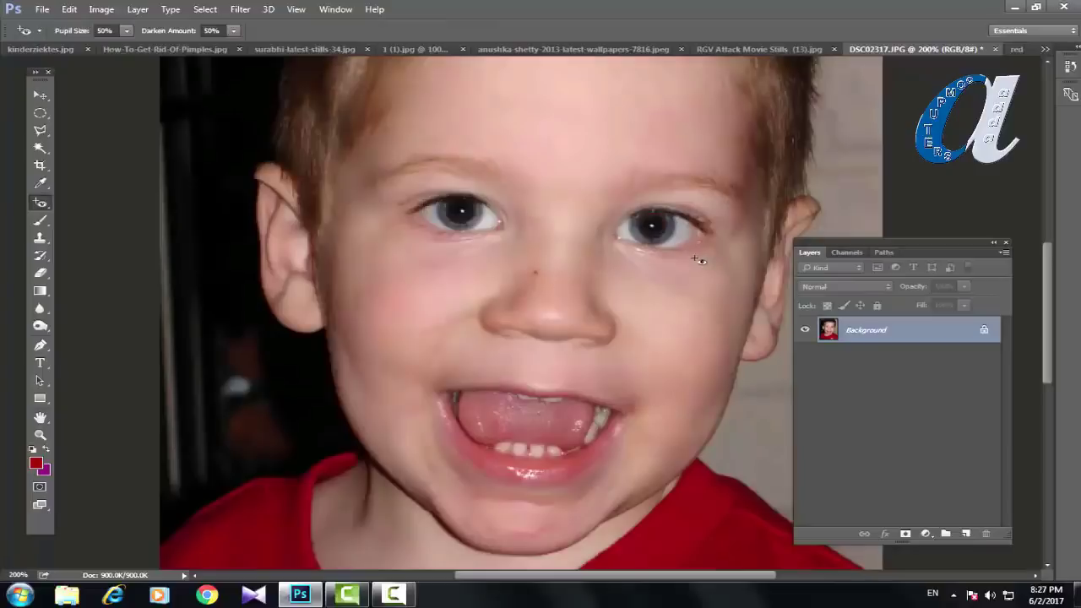
Step: Remove the red from both of the baby's eyes in redeye (1).jpg
click(1016, 51)
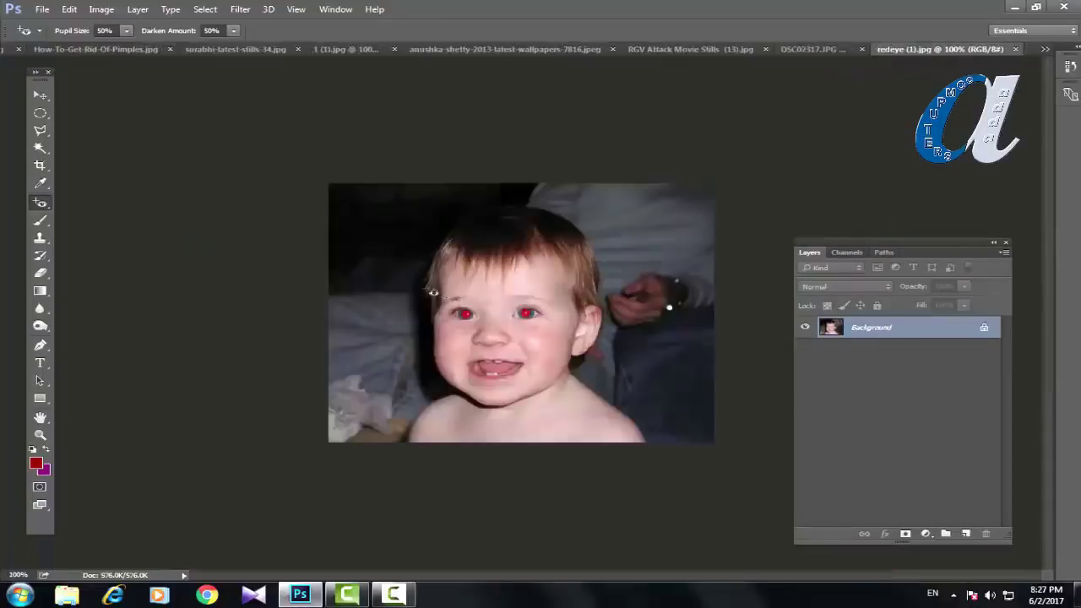
drag(441, 294, 494, 339)
drag(505, 294, 553, 338)
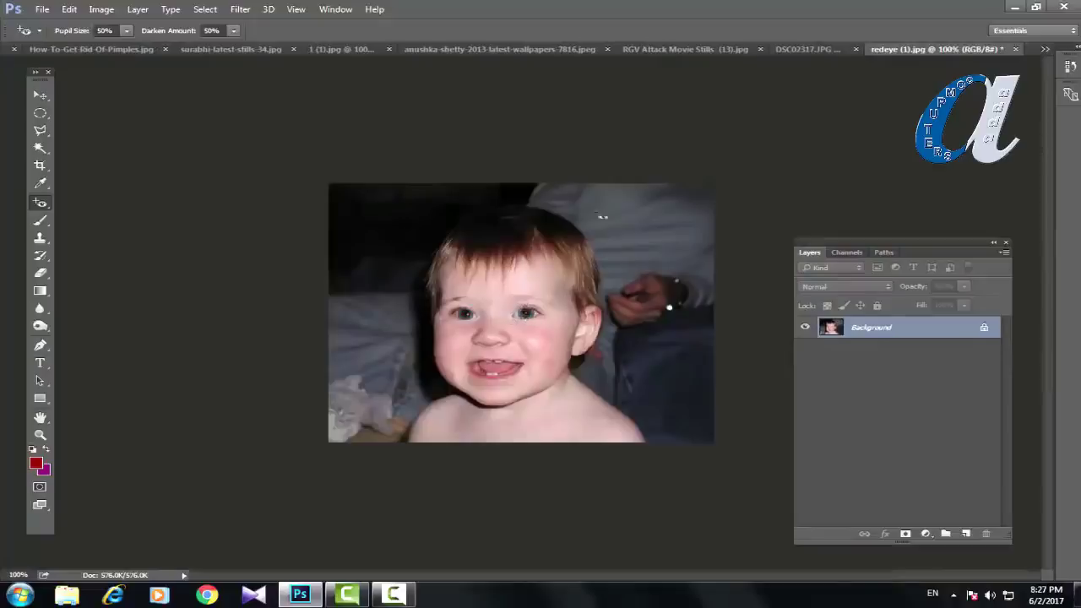
Step: Switch to redEye.jpg and fix the red eyes on the left and right
click(1046, 49)
click(833, 188)
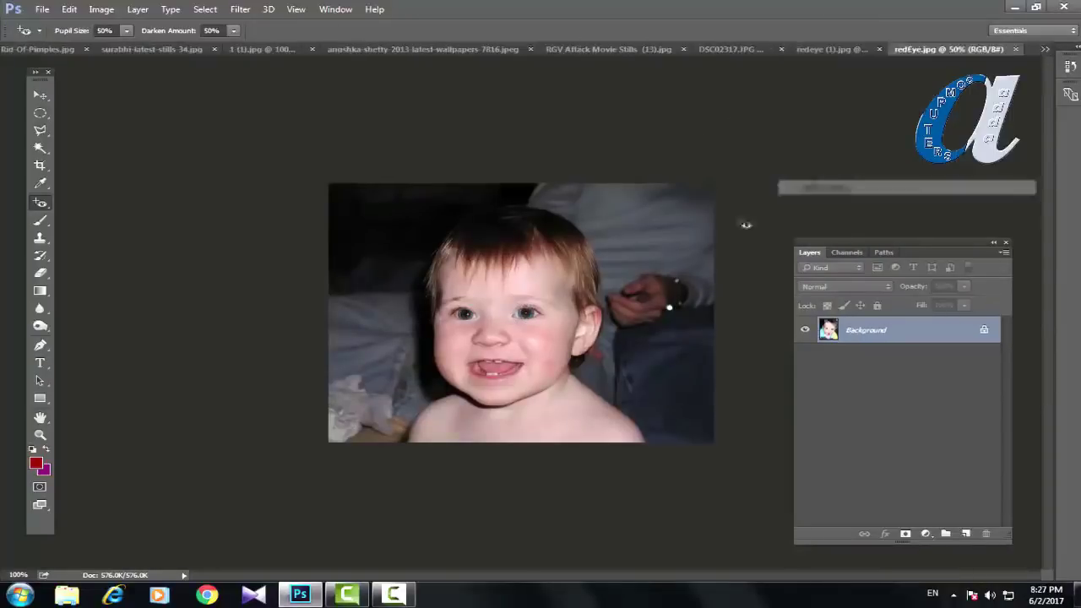
drag(458, 274, 515, 344)
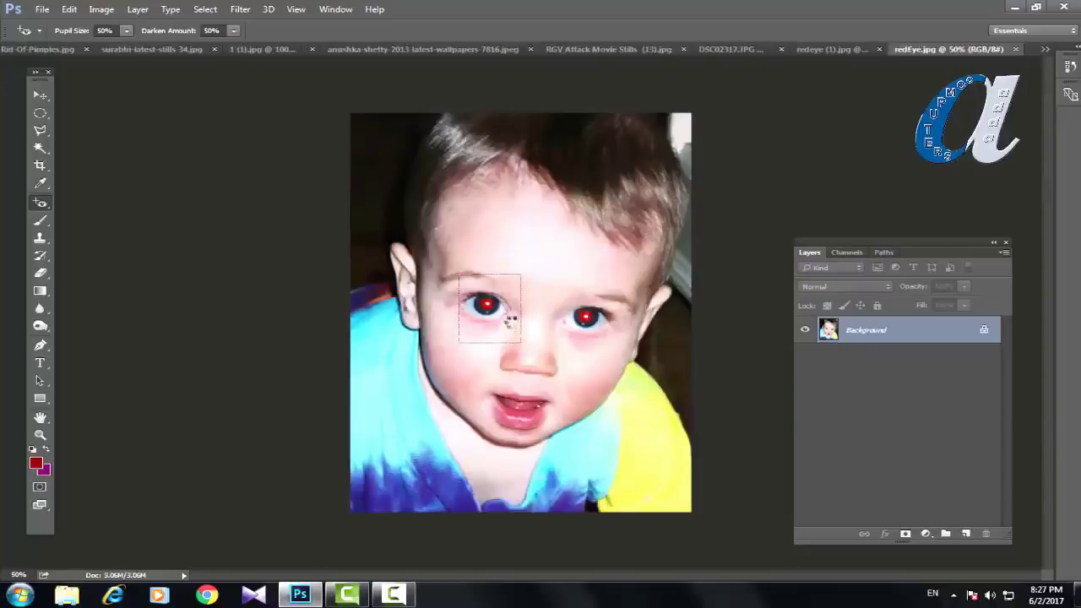
drag(560, 294, 622, 340)
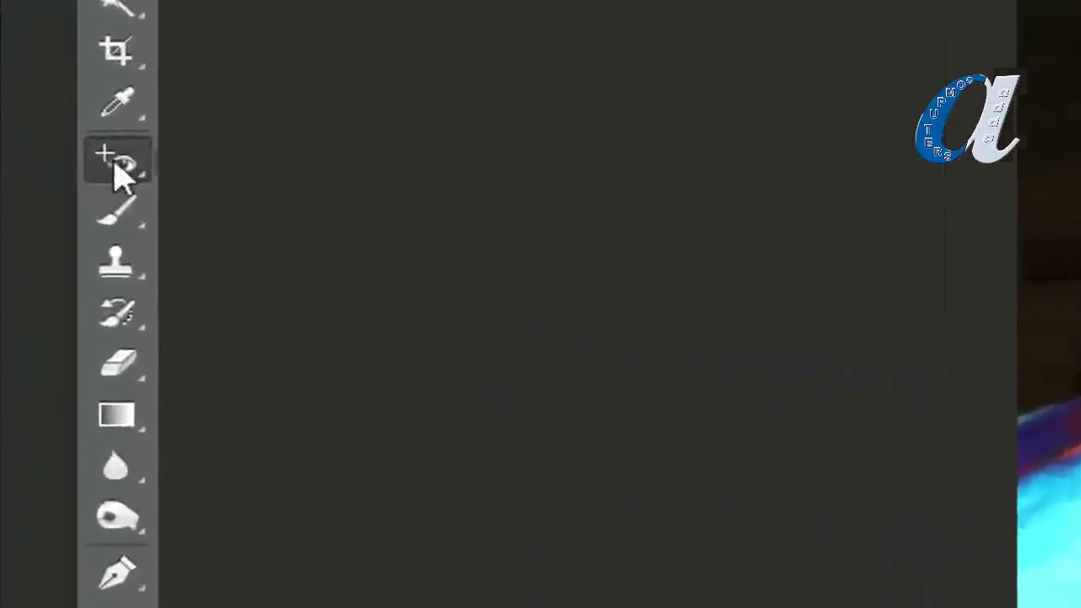
Step: Move from the healing tools to the Brush tool and show its Brush, Pencil, Color Replacement and Mixer Brush variants
right_click(119, 173)
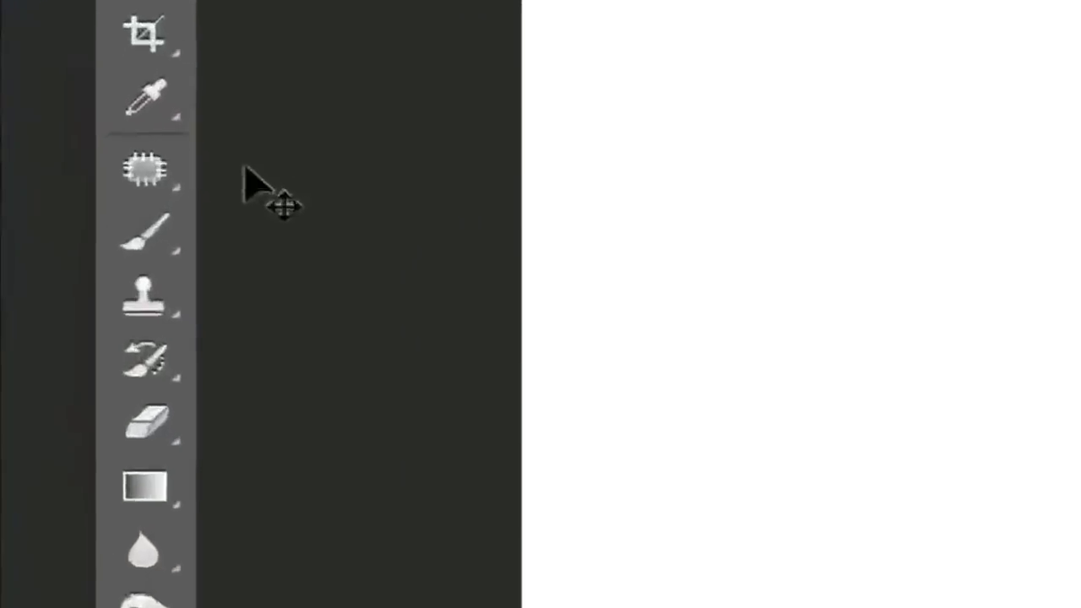
click(135, 176)
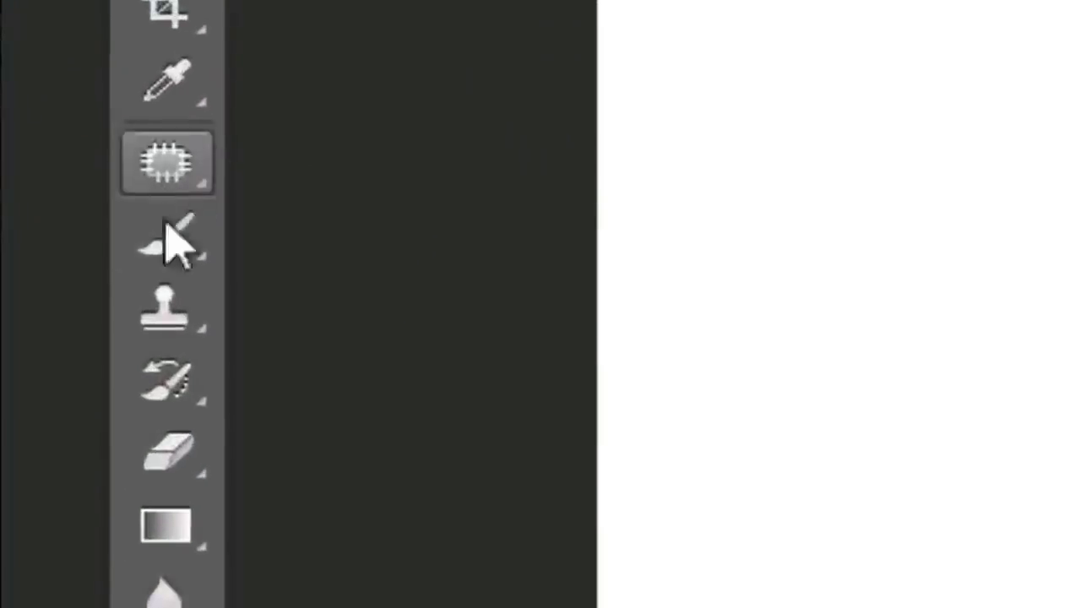
click(161, 235)
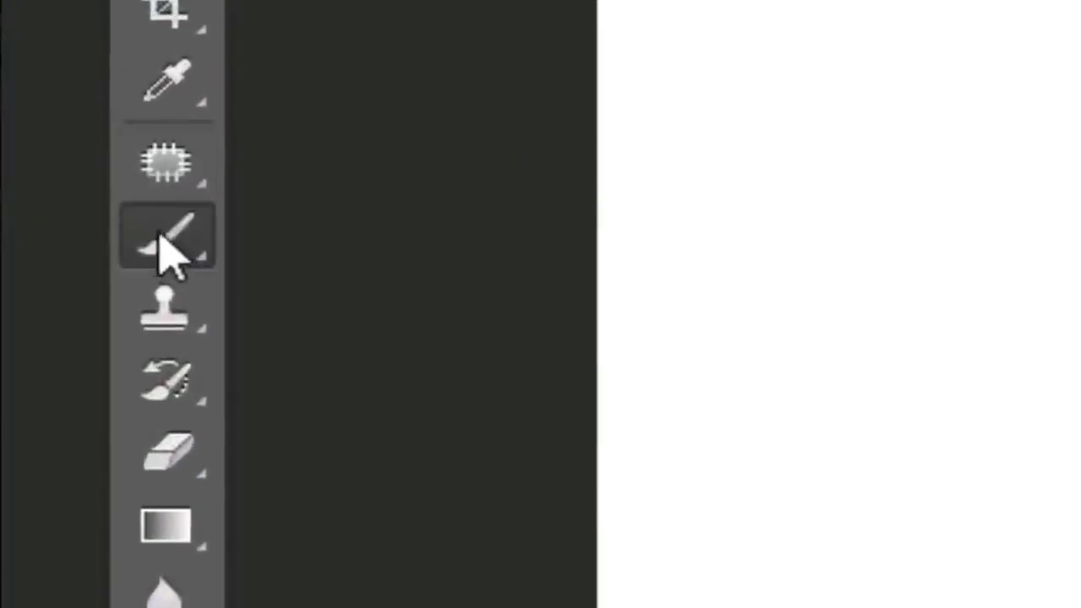
right_click(161, 242)
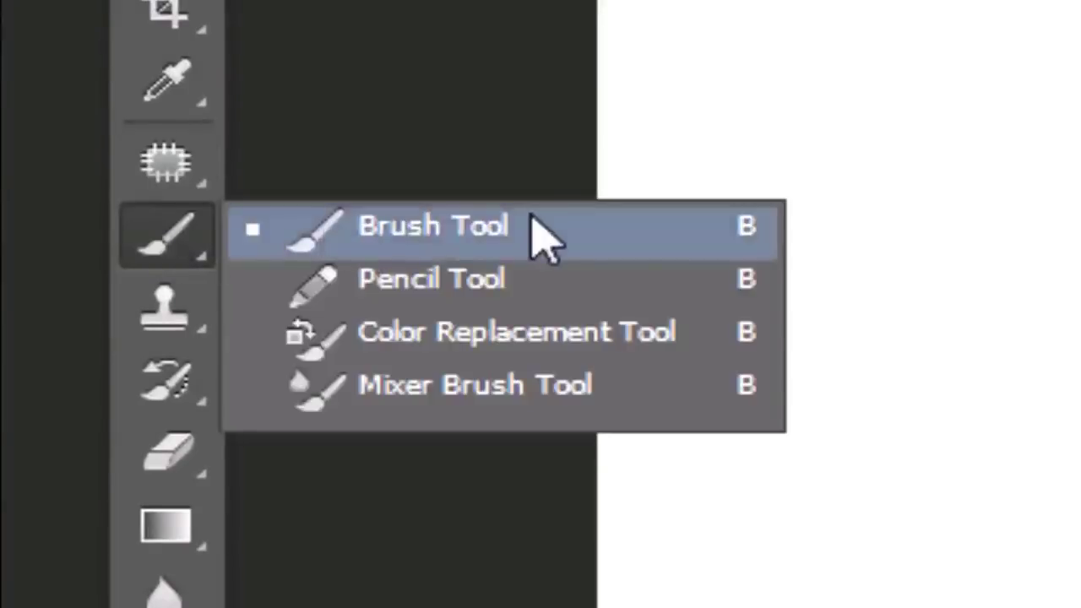
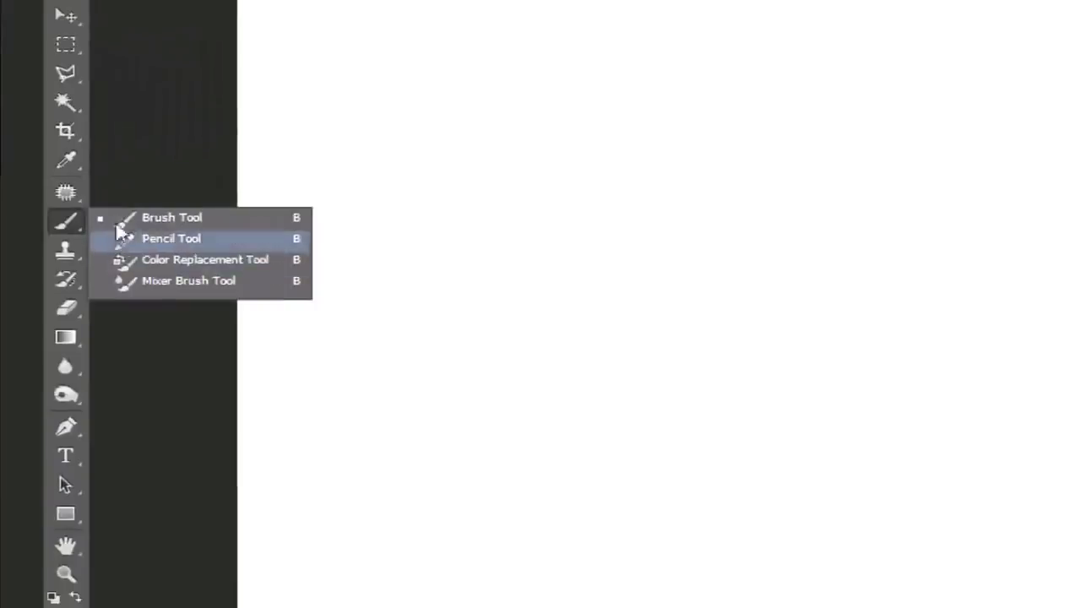
Step: Try the Spot Healing Brush and cycle the brush group, ending on the standard Brush Tool
click(69, 217)
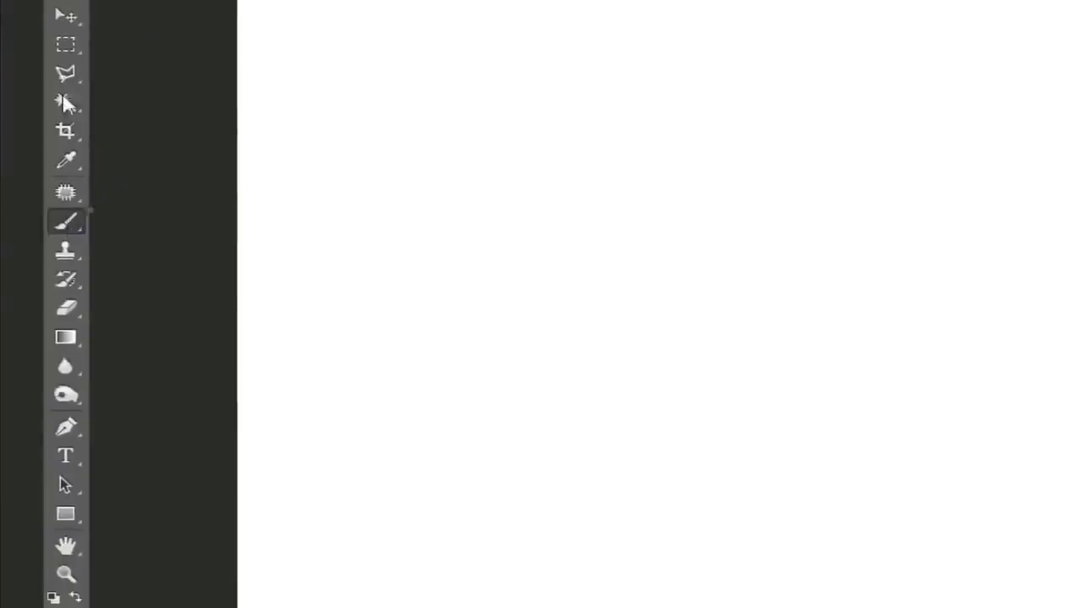
click(68, 195)
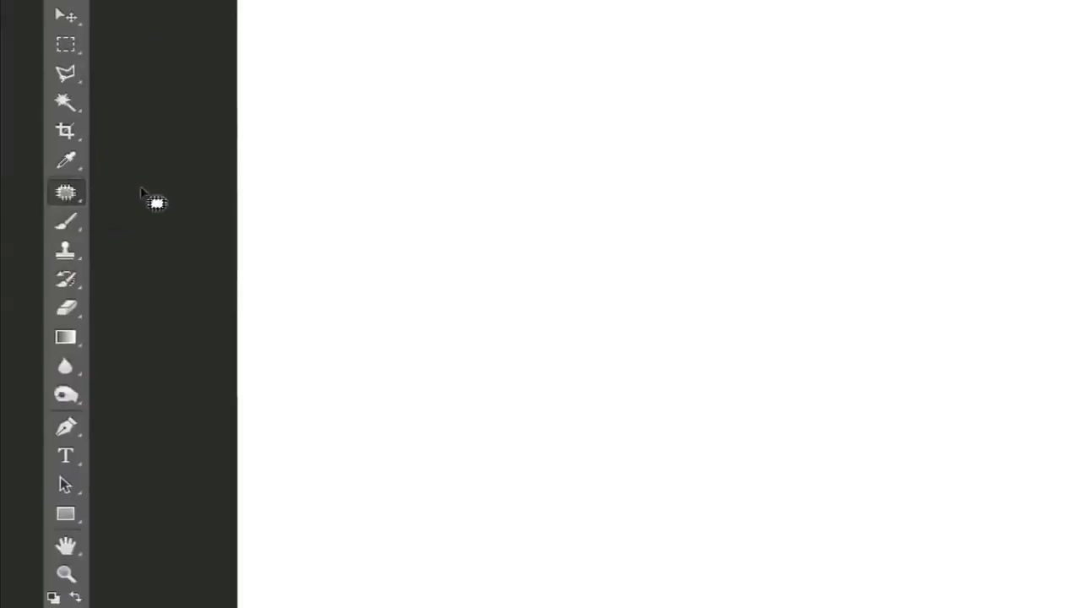
key(b)
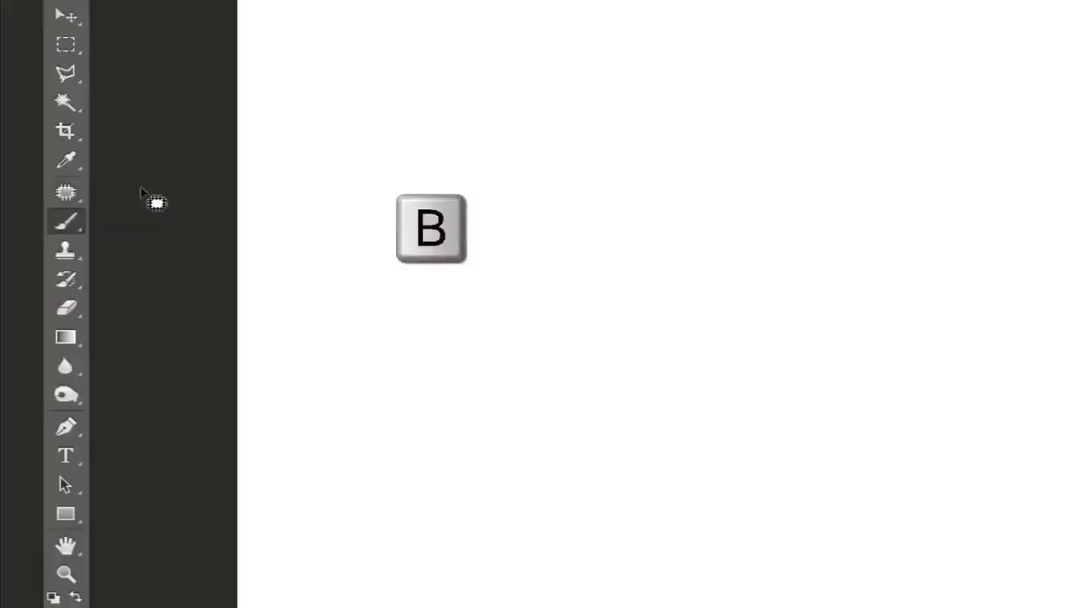
key(shift+b)
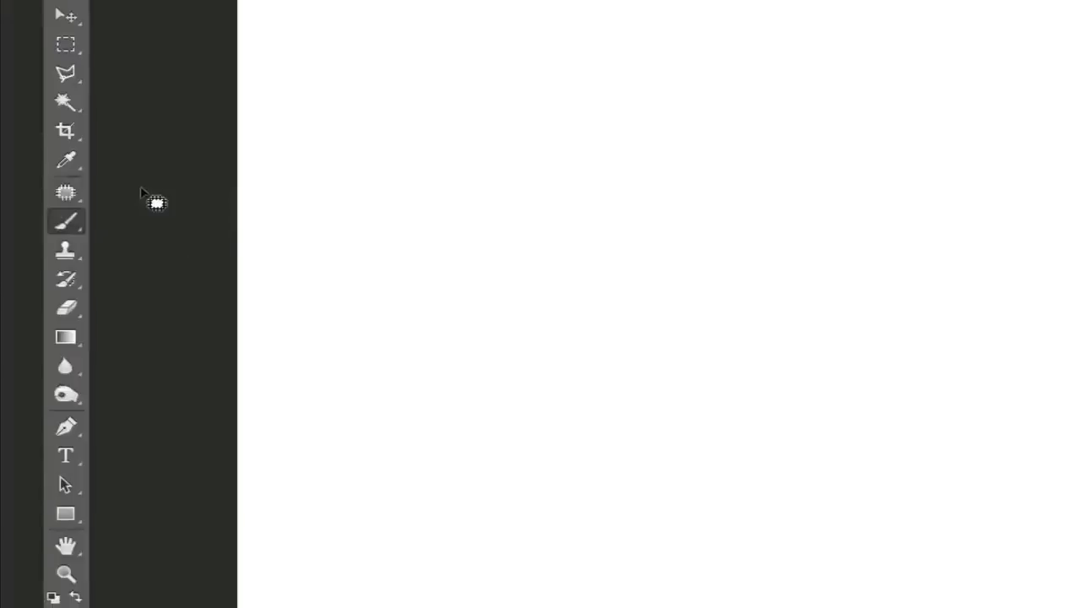
click(67, 221)
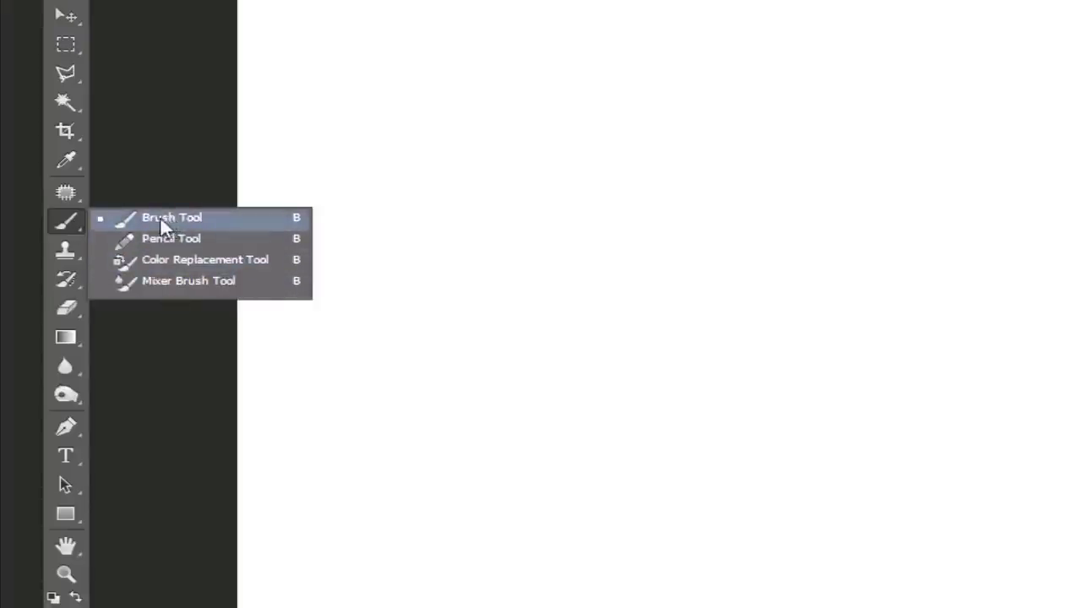
click(224, 217)
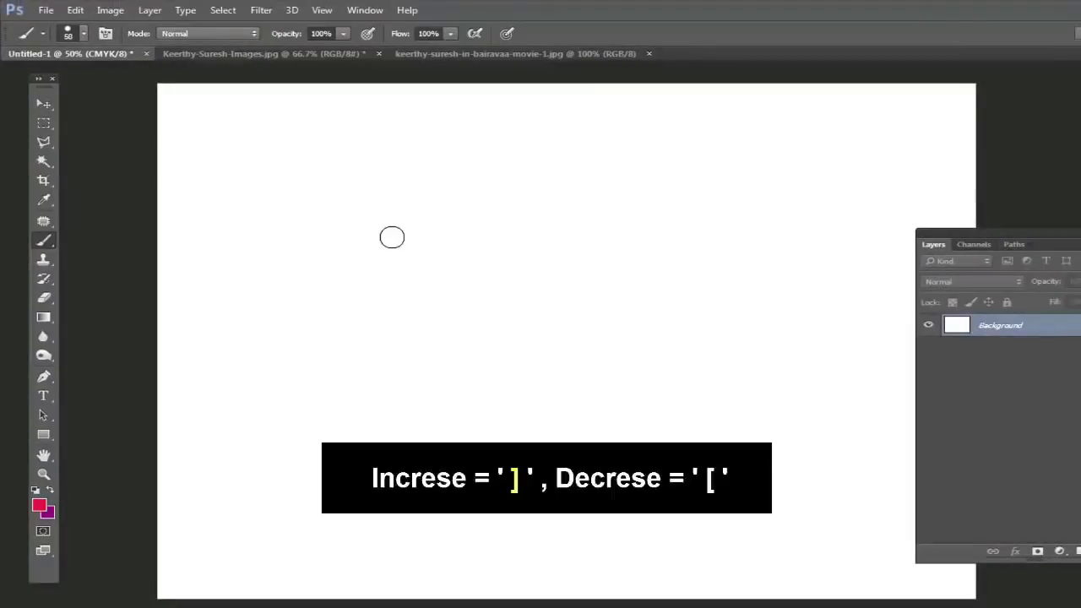
Step: Resize the brush to 150 px with ] and [, and return from Color Replacement to Brush Tool
key(bracketright)
key(bracketright)
key(bracketright)
key(bracketright)
key(bracketright)
key(bracketright)
key(bracketleft)
key(bracketleft)
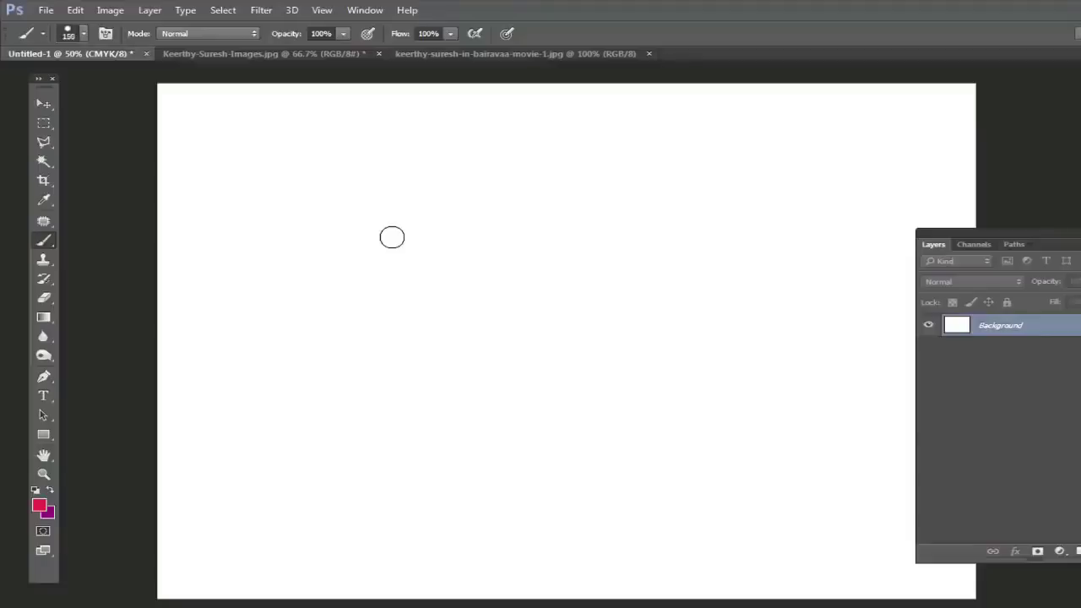
key(bracketright)
key(shift+b)
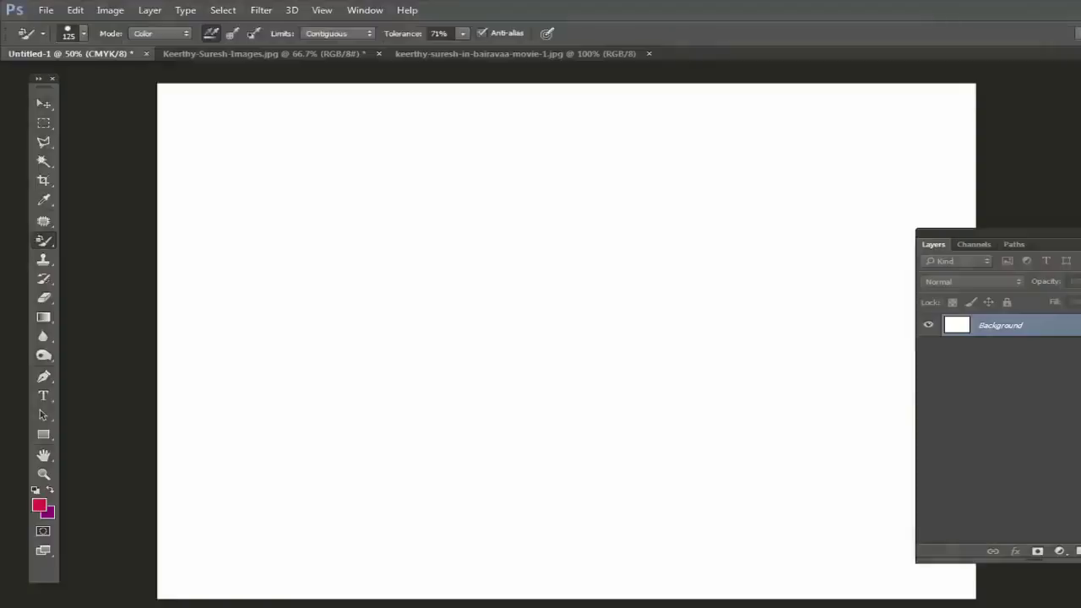
right_click(44, 241)
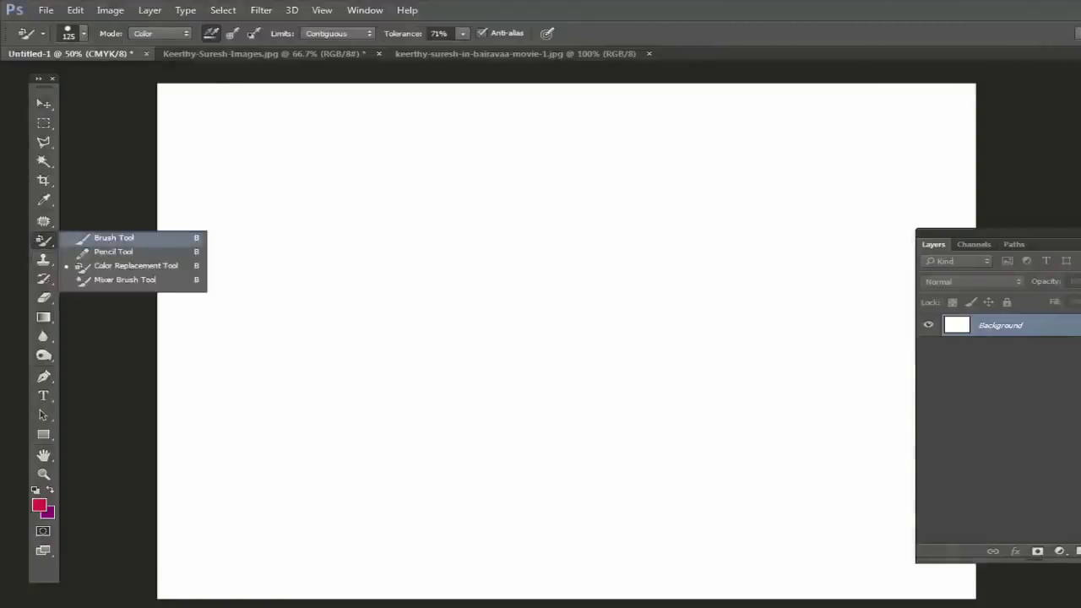
click(113, 238)
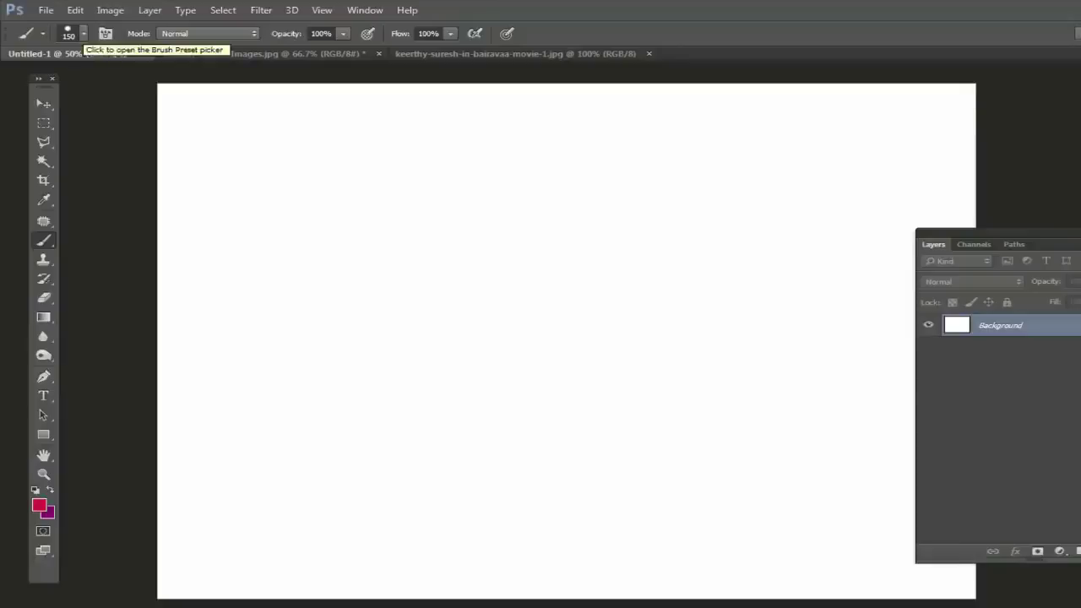
Step: Try brush sizes 37, 2209, 1233 and 2209 in the Brush Preset picker's Size field
click(82, 34)
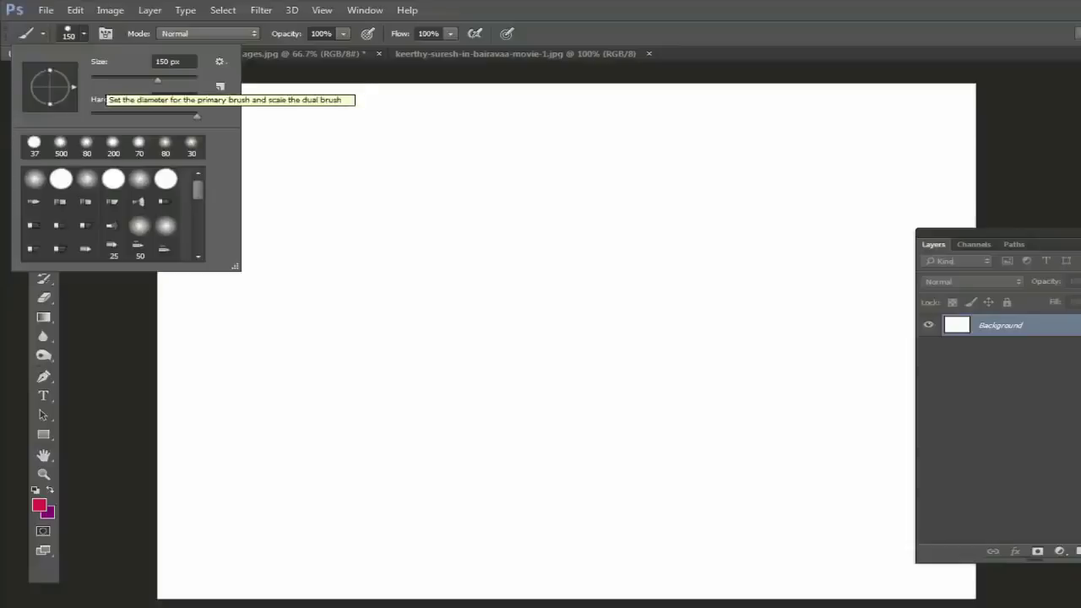
click(173, 61)
text(37)
key(Return)
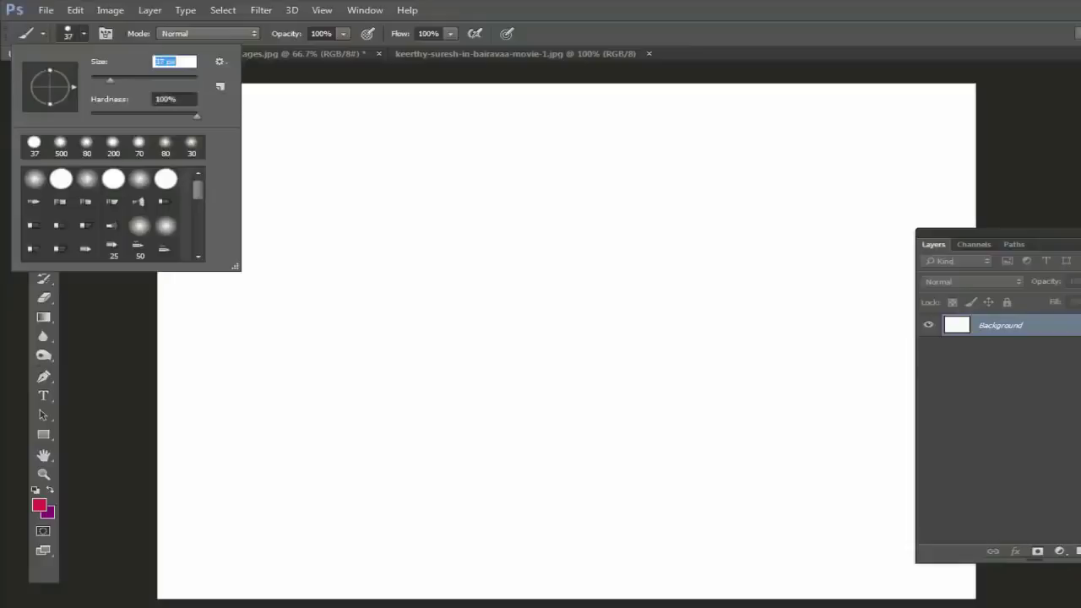
text(2209)
key(Return)
text(1233)
key(Return)
text(2209)
key(Return)
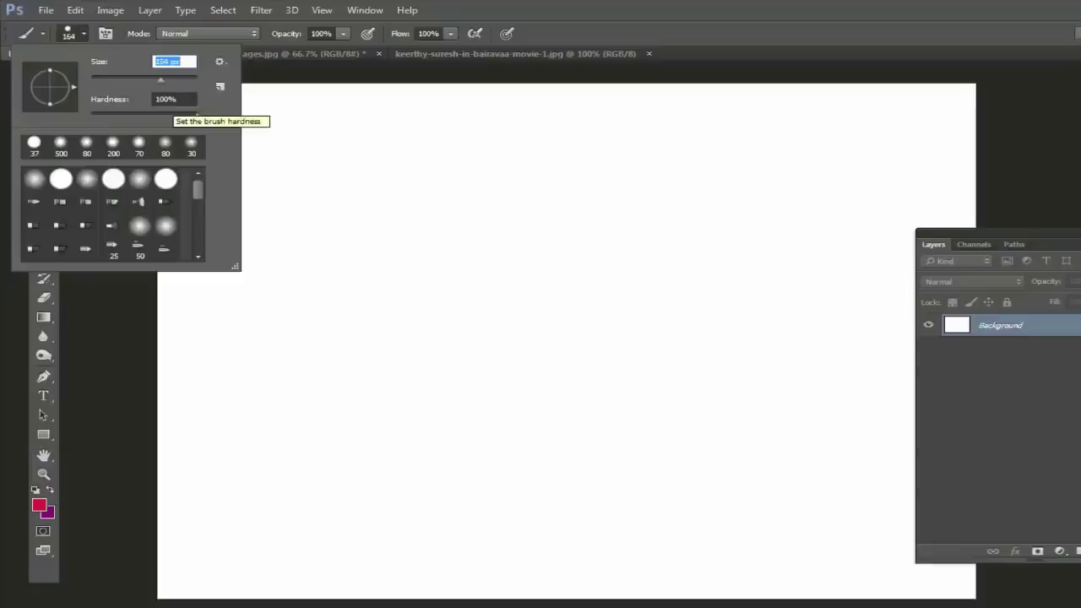
Step: Close and reopen the brush settings, then nudge the brush size up slightly
key(Return)
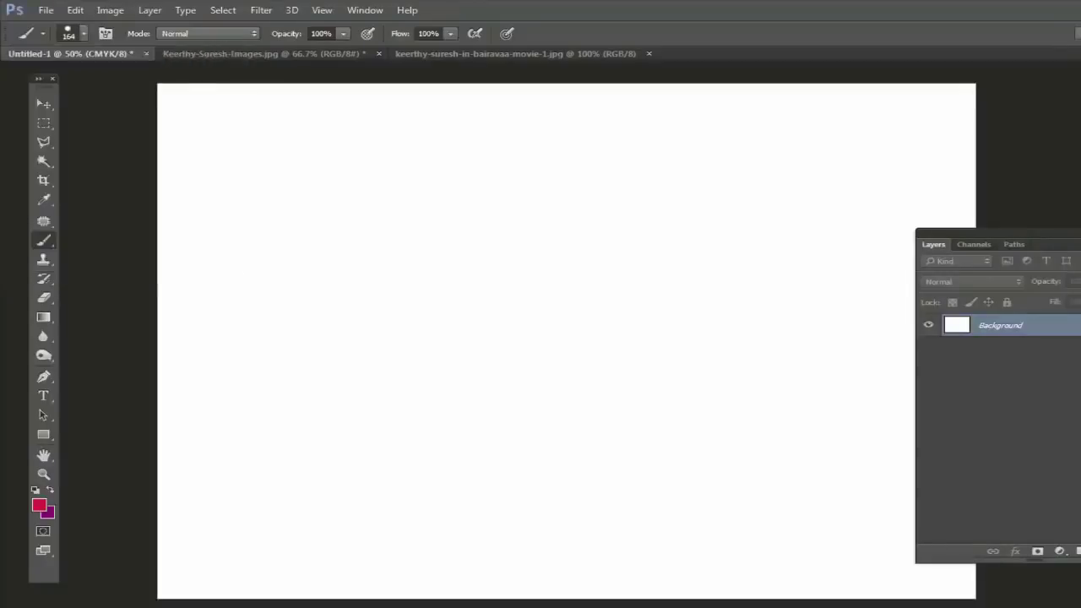
click(83, 33)
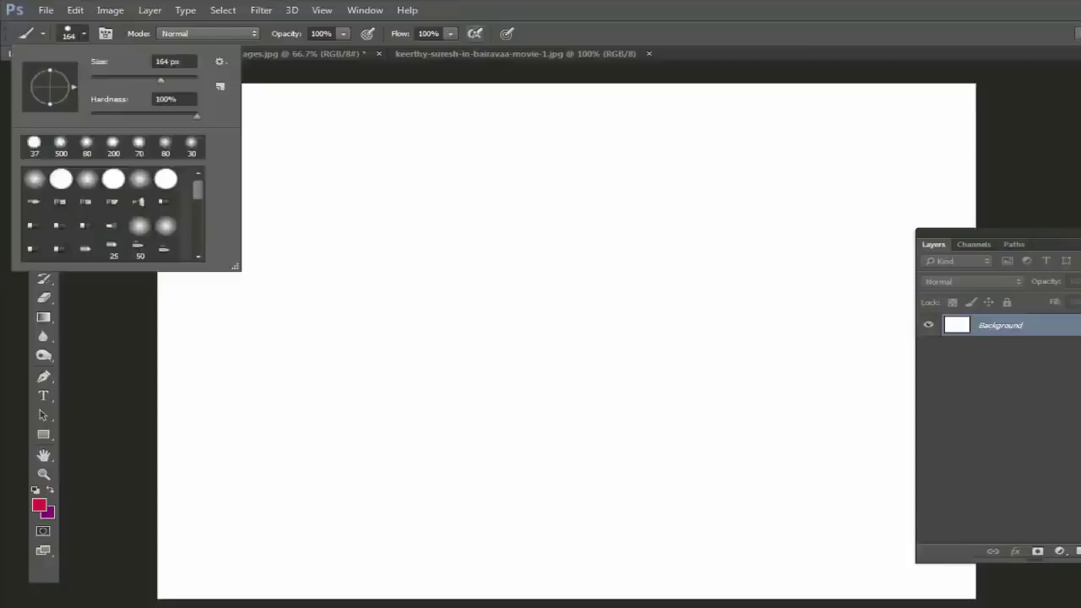
key(Return)
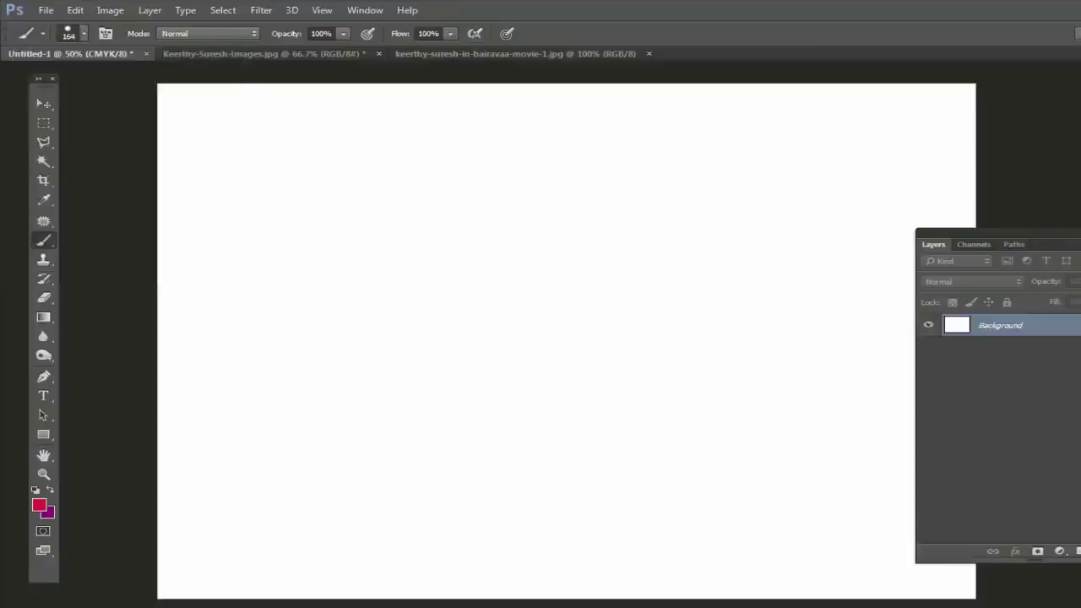
key(bracketright)
Step: Set the background swatch to teal in the Color Picker and shrink the brush to 100 px
key(i)
click(48, 512)
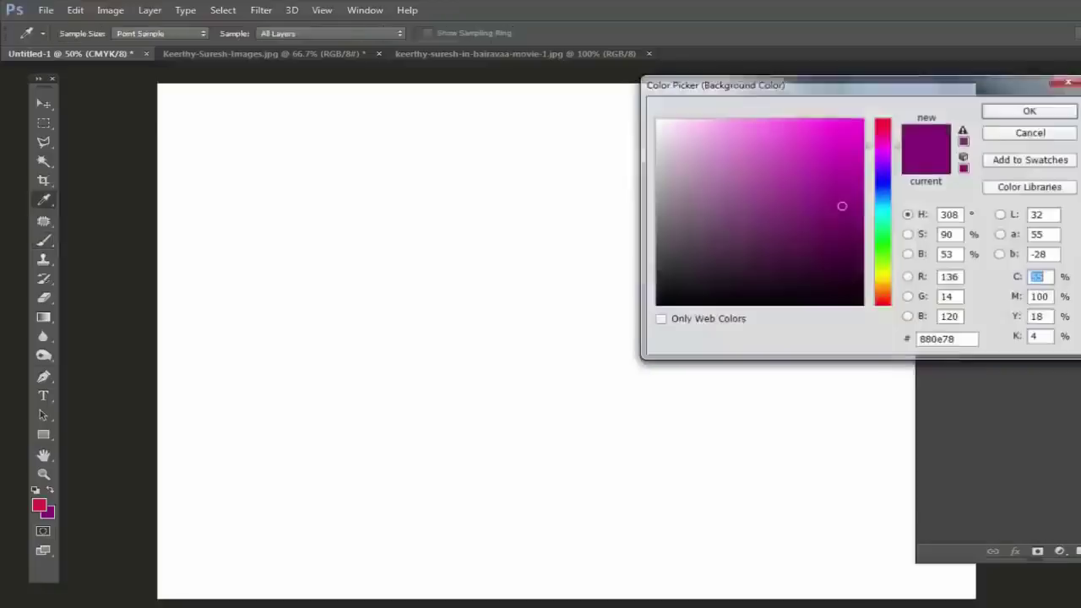
click(882, 218)
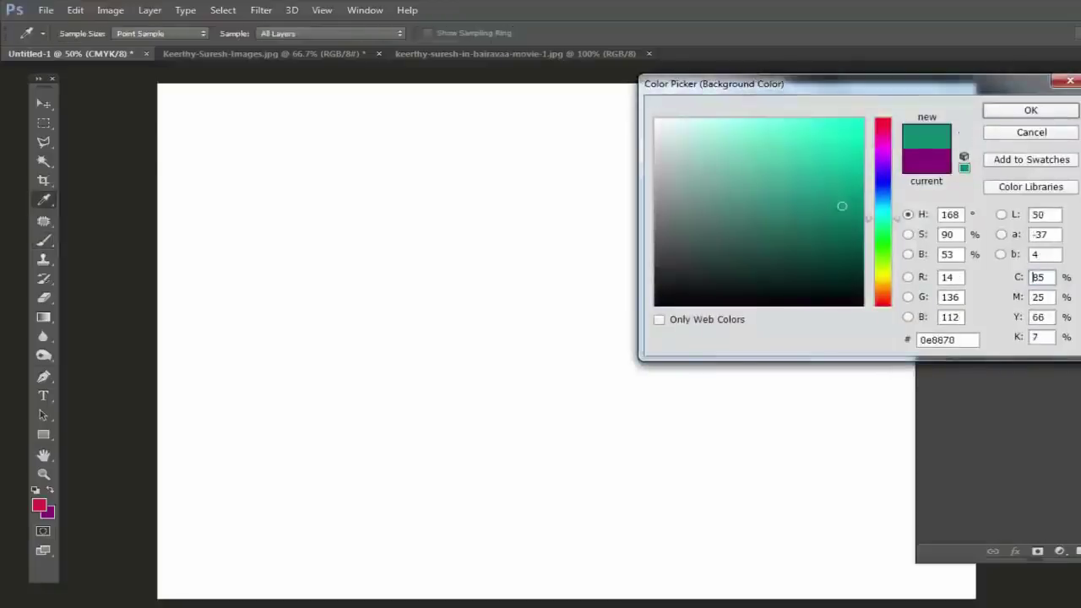
click(1031, 110)
key(b)
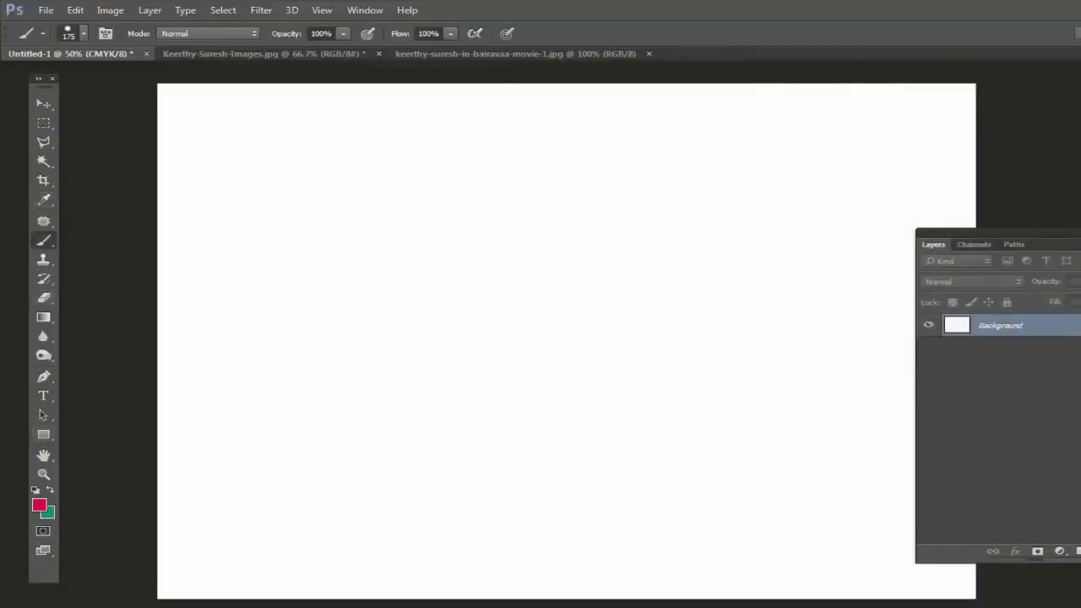
key(bracketleft)
key(bracketleft)
key(bracketleft)
Step: Paint a wavy red stroke across the top, lower hardness slightly, and paint a second below
mouse_move(244, 212)
mouse_down()
mouse_move(280, 177)
mouse_move(351, 185)
mouse_move(404, 217)
mouse_move(541, 185)
mouse_move(750, 225)
mouse_move(871, 190)
mouse_move(936, 202)
mouse_up()
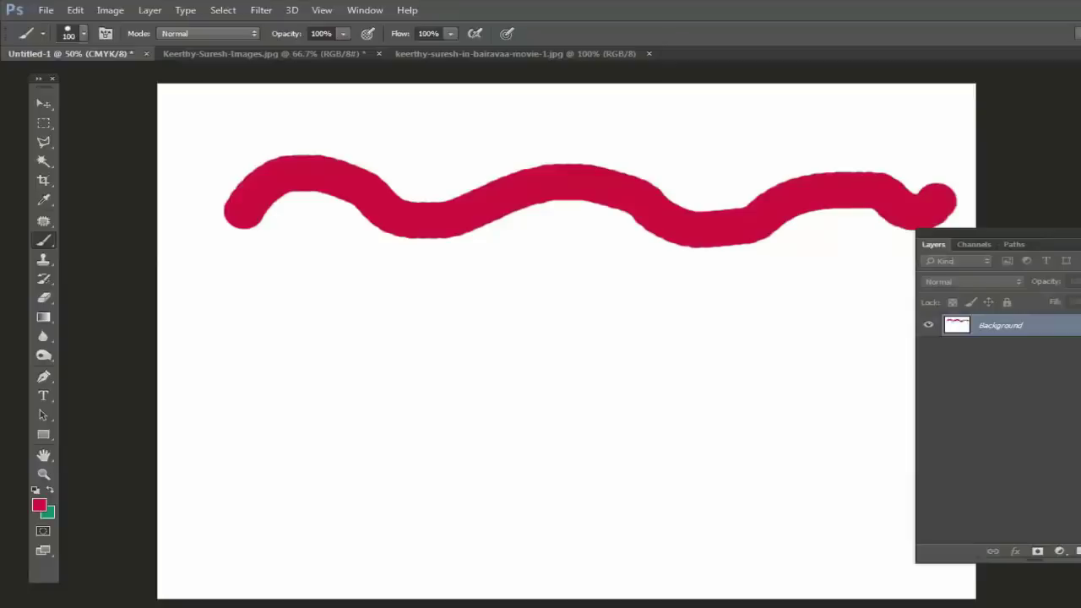
click(83, 34)
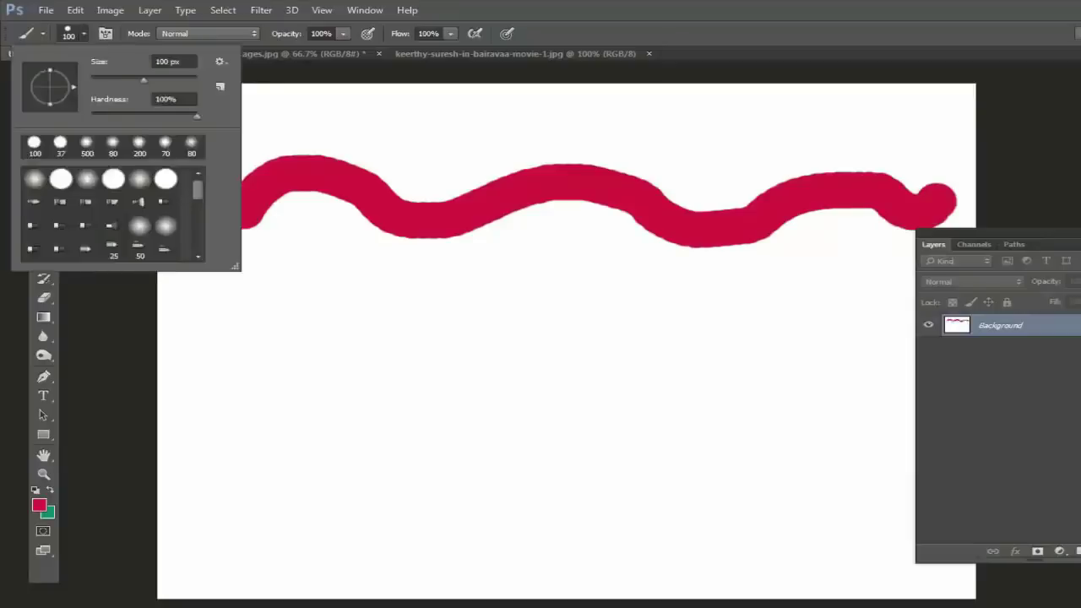
drag(197, 116, 183, 116)
key(Return)
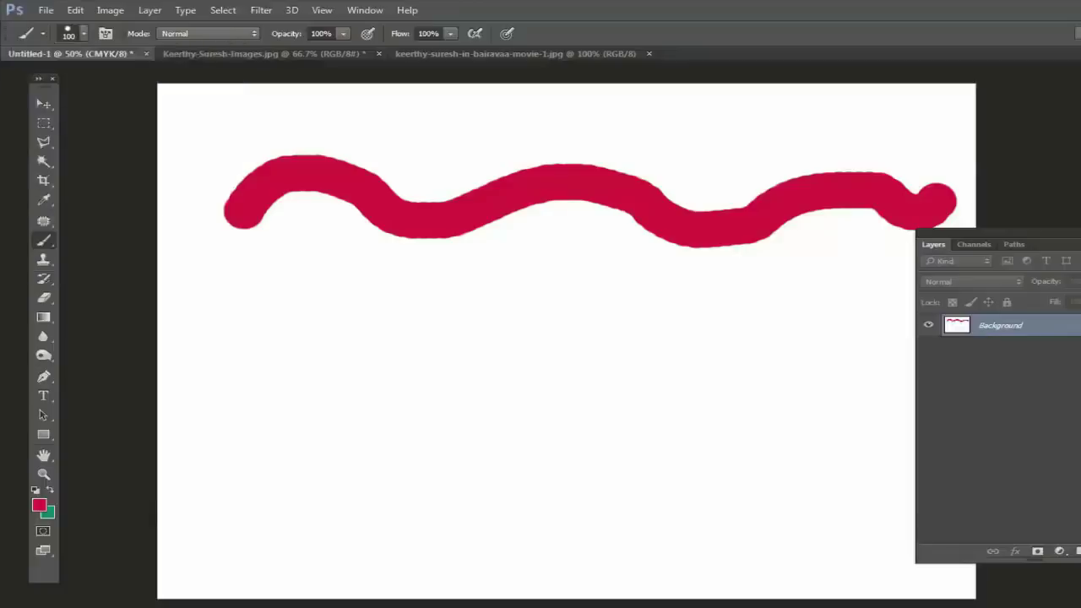
mouse_move(230, 334)
mouse_down()
mouse_move(276, 273)
mouse_move(386, 316)
mouse_move(576, 346)
mouse_move(731, 324)
mouse_move(858, 329)
mouse_move(868, 339)
mouse_up()
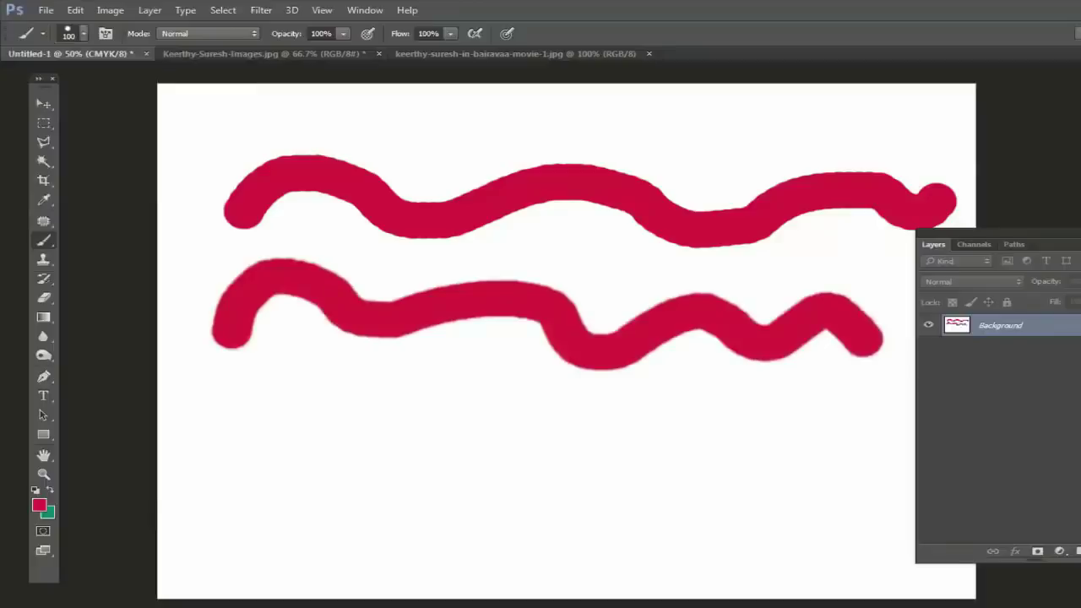
Step: Soften the brush to about half hardness and lower, painting third and fourth strokes beneath
click(84, 34)
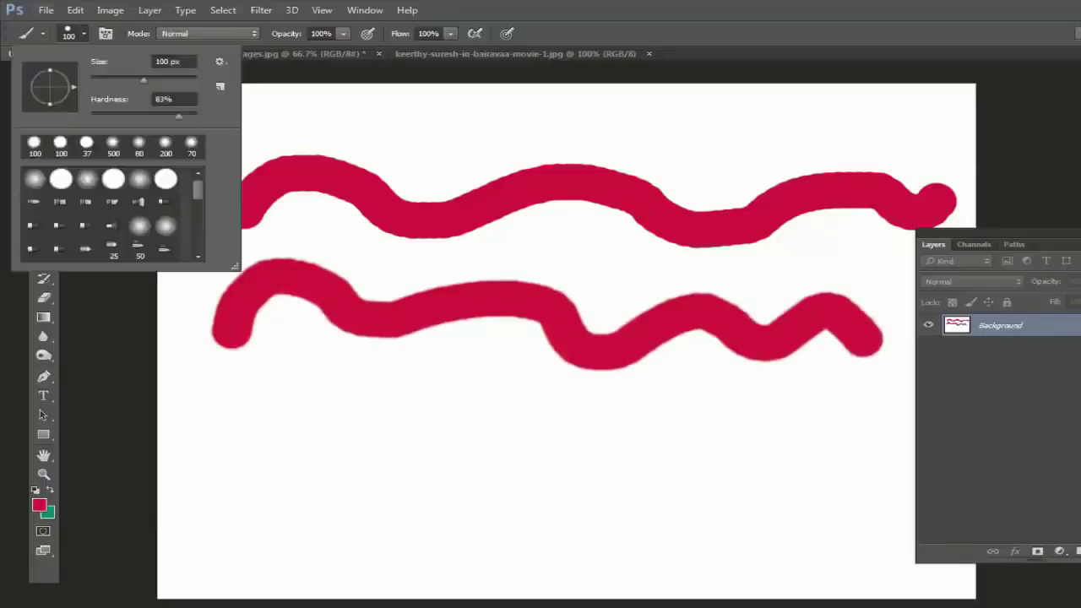
drag(179, 115, 142, 116)
key(Return)
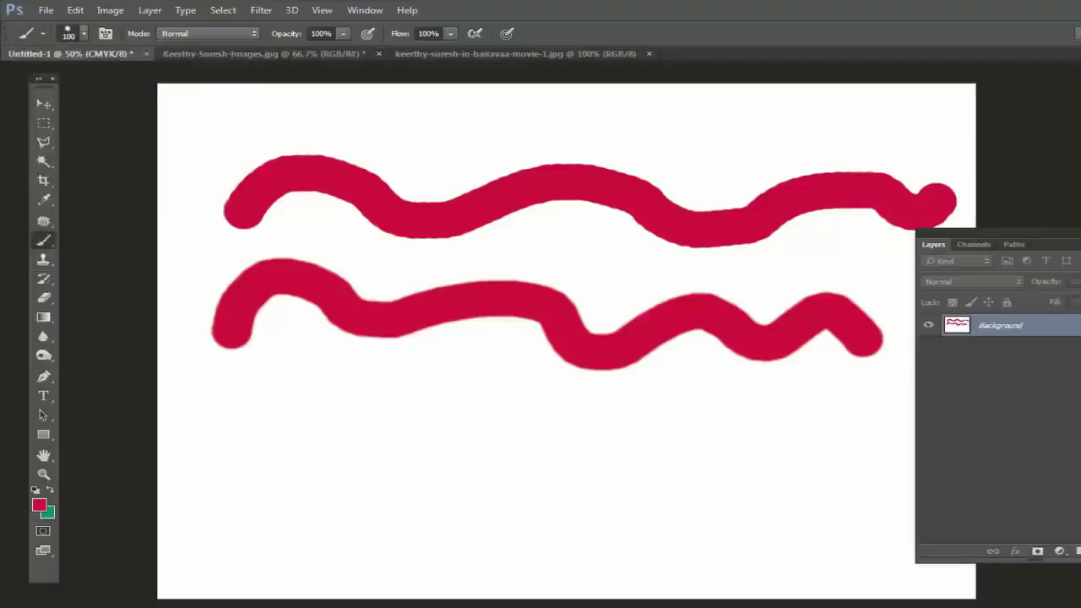
mouse_move(239, 410)
mouse_down()
mouse_move(338, 388)
mouse_move(632, 439)
mouse_move(912, 444)
mouse_up()
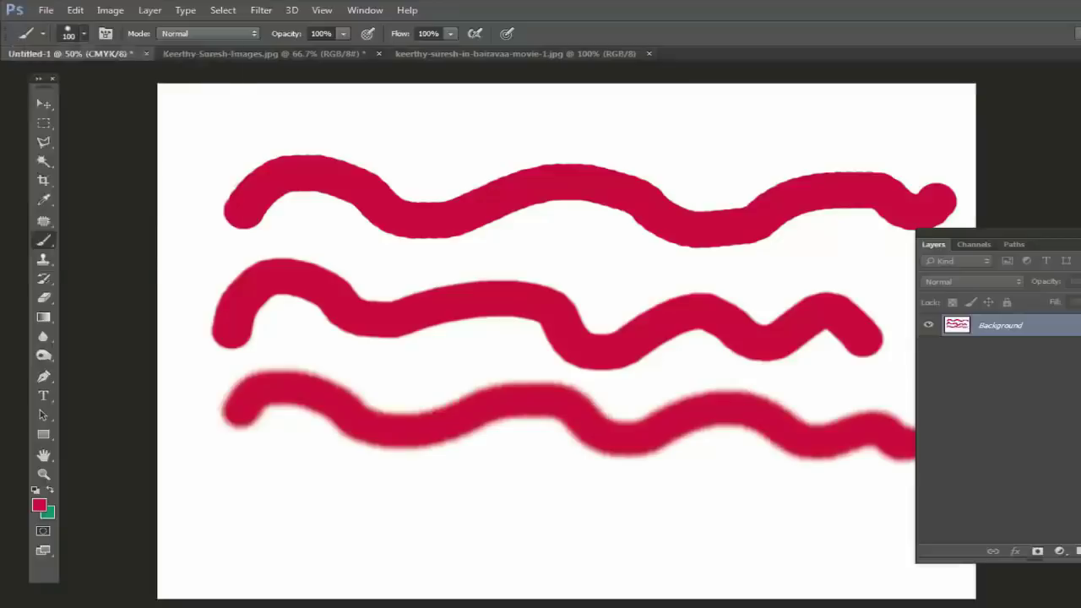
click(83, 33)
key(Tab)
key(shift+Down)
key(shift+Down)
key(shift+Down)
key(shift+Down)
key(shift+Down)
key(shift+Down)
key(shift+Down)
key(shift+Down)
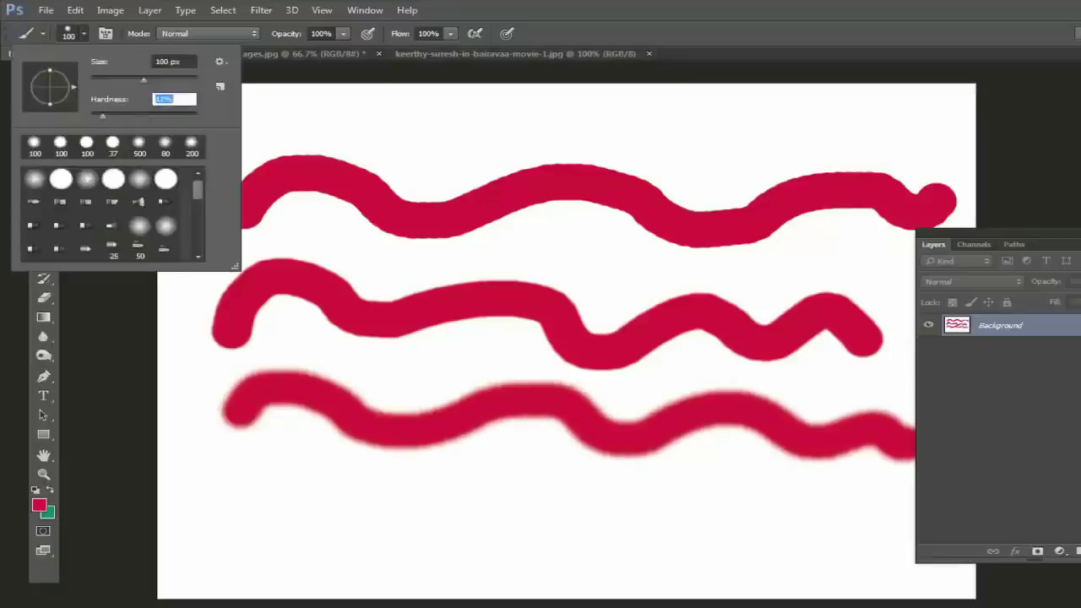
mouse_move(207, 521)
mouse_down()
mouse_move(503, 505)
mouse_move(777, 526)
mouse_move(882, 550)
mouse_up()
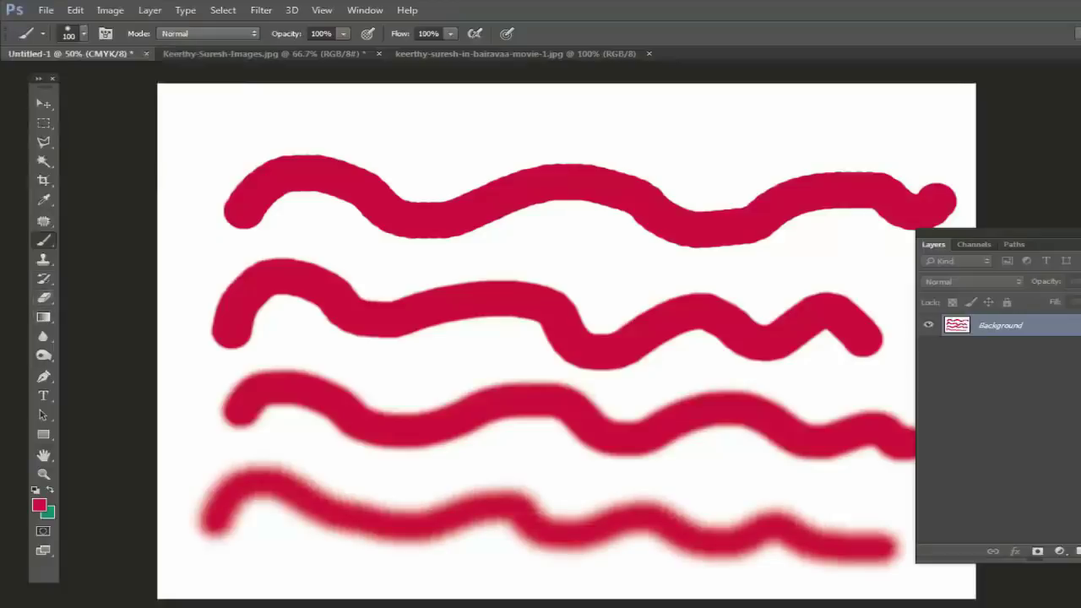
Step: Set the foreground colour to blue (2a1dd7) and paint a looping stroke over the top red strokes
click(39, 505)
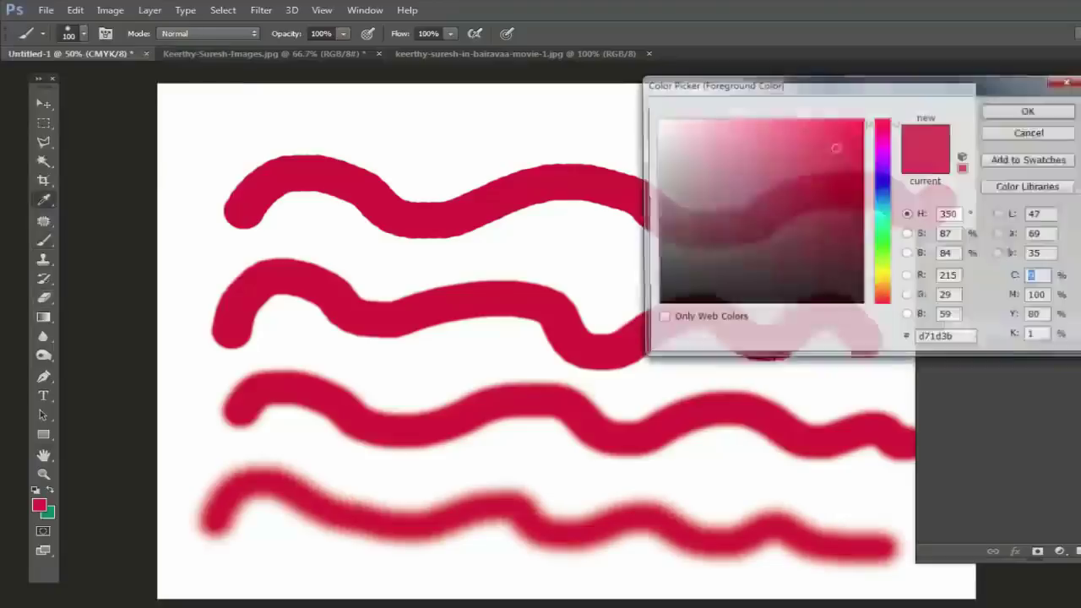
click(883, 179)
click(1031, 111)
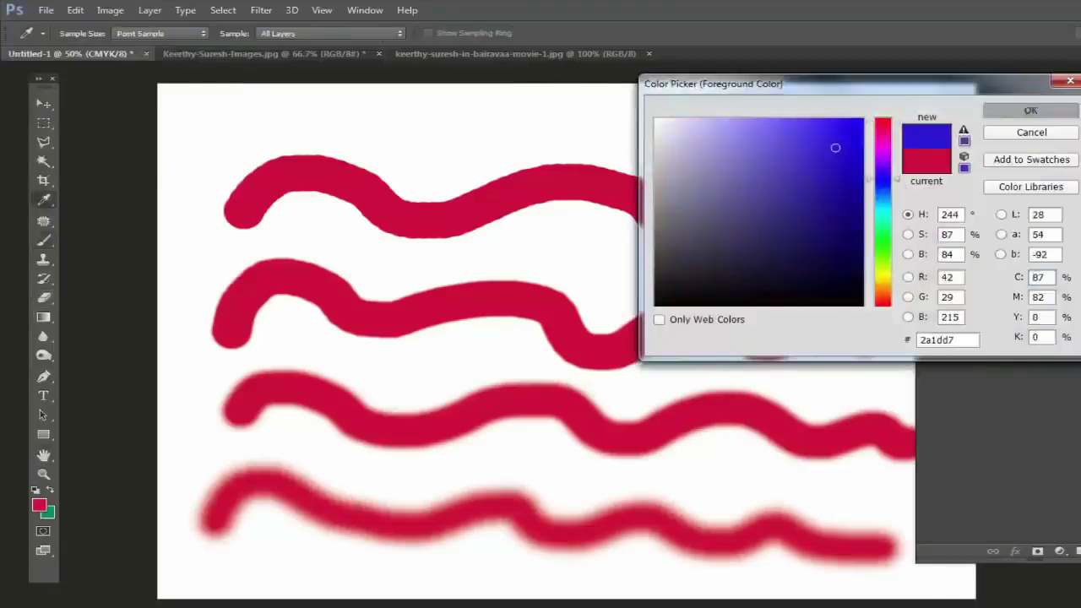
mouse_move(675, 128)
mouse_down()
mouse_move(485, 292)
mouse_move(591, 398)
mouse_move(718, 249)
mouse_move(287, 262)
mouse_move(545, 216)
mouse_up()
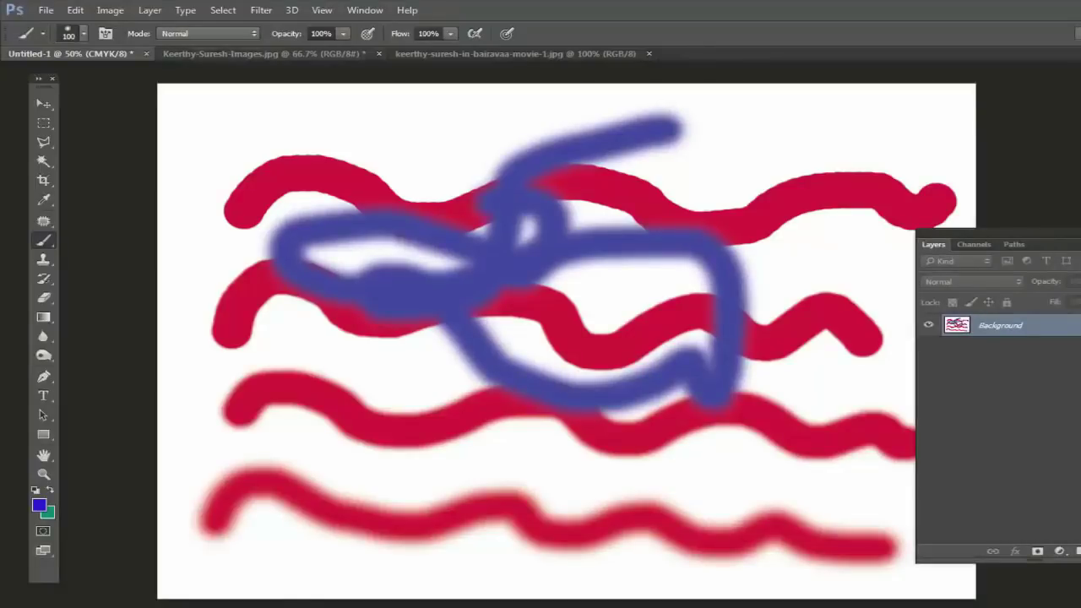
Step: Create Untitled-2 at 10 × 7 inches (200 ppi, CMYK) and discard Untitled-1 without saving
click(46, 10)
click(50, 26)
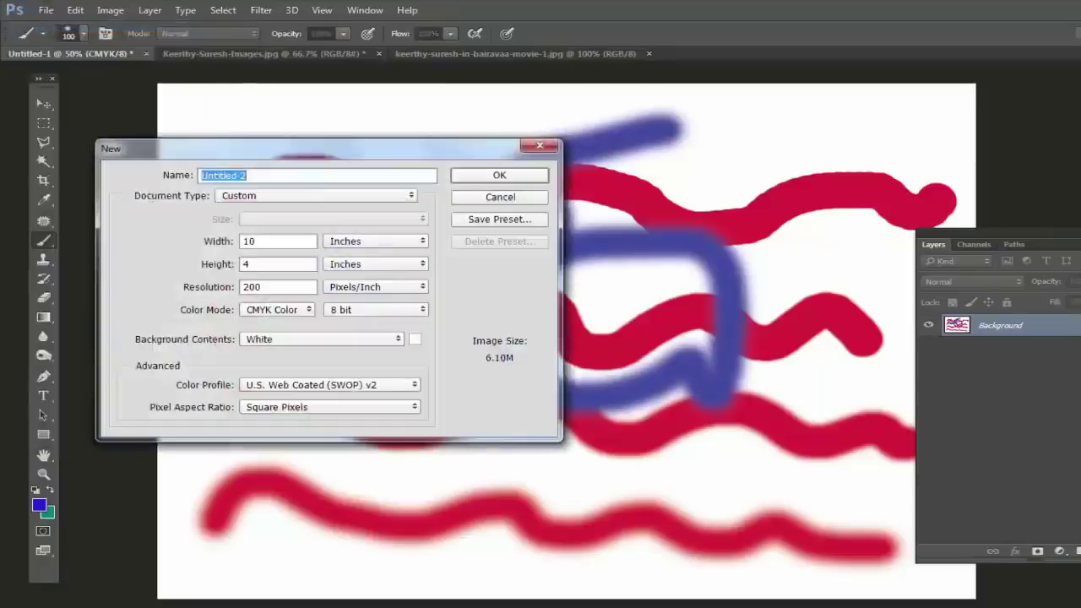
double_click(254, 263)
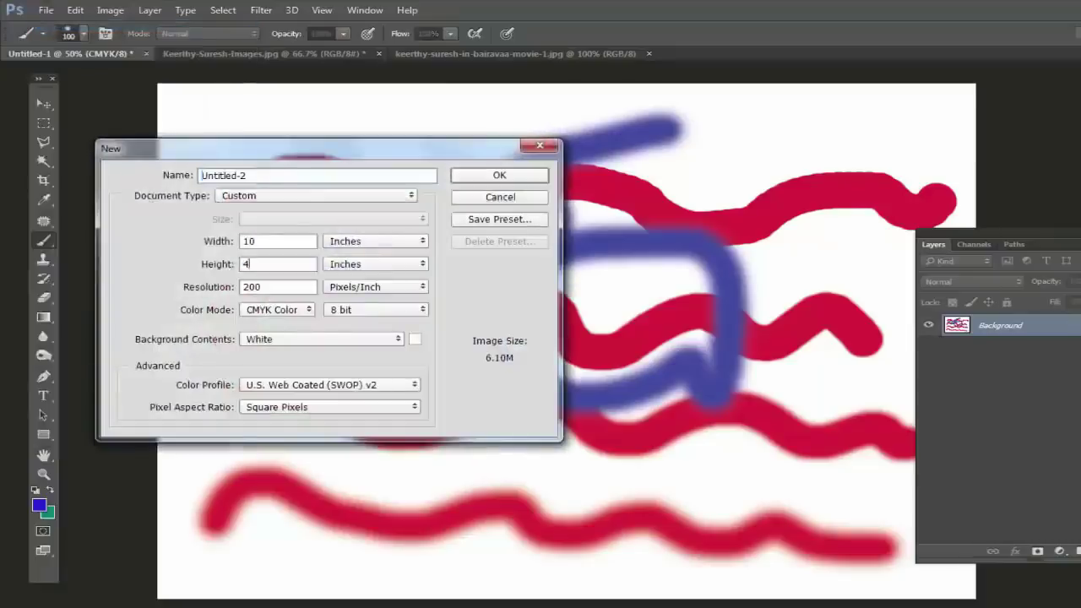
text(7)
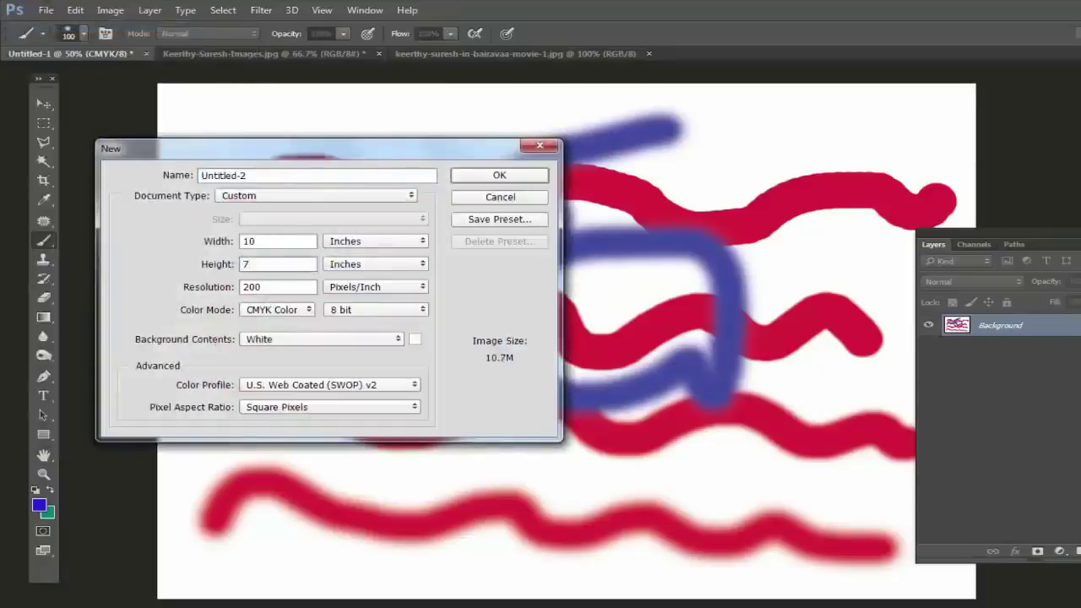
click(499, 175)
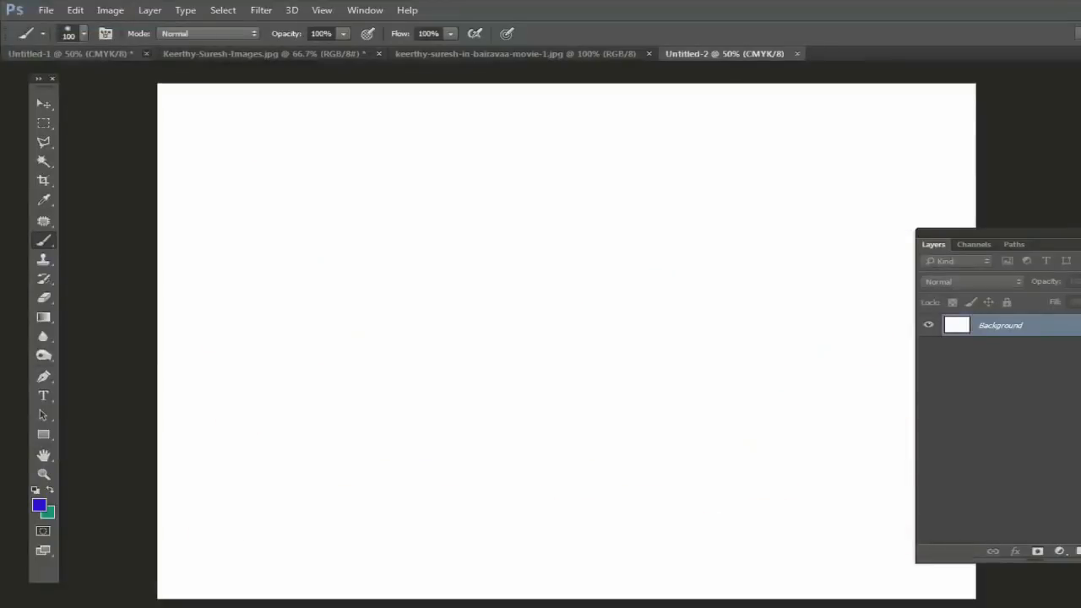
key(ctrl+Tab)
key(n)
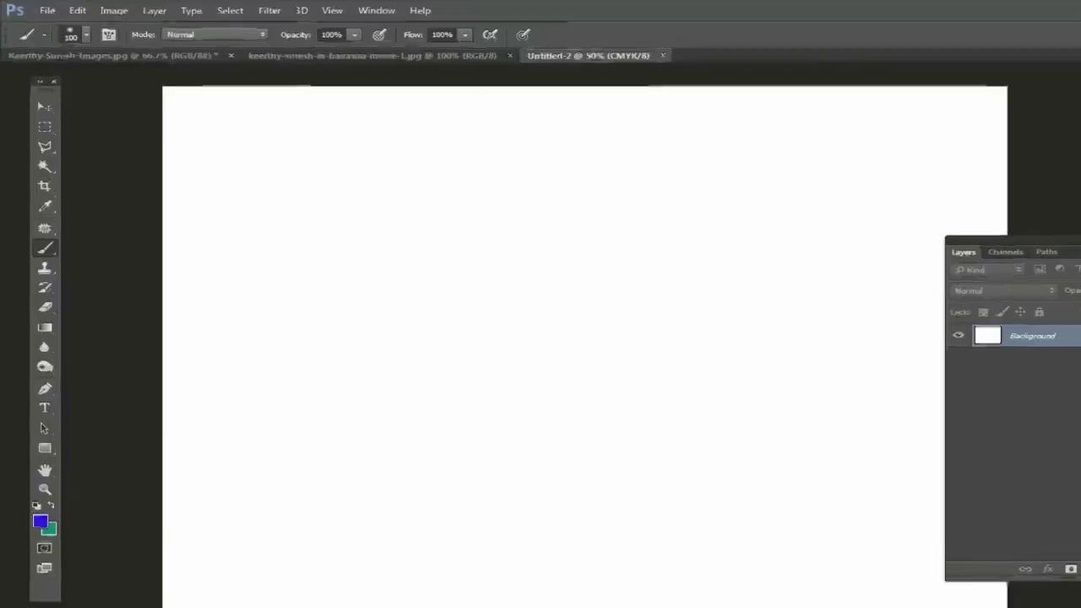
Step: Try several hard and soft round presets, then settle on a bristle brush
click(68, 33)
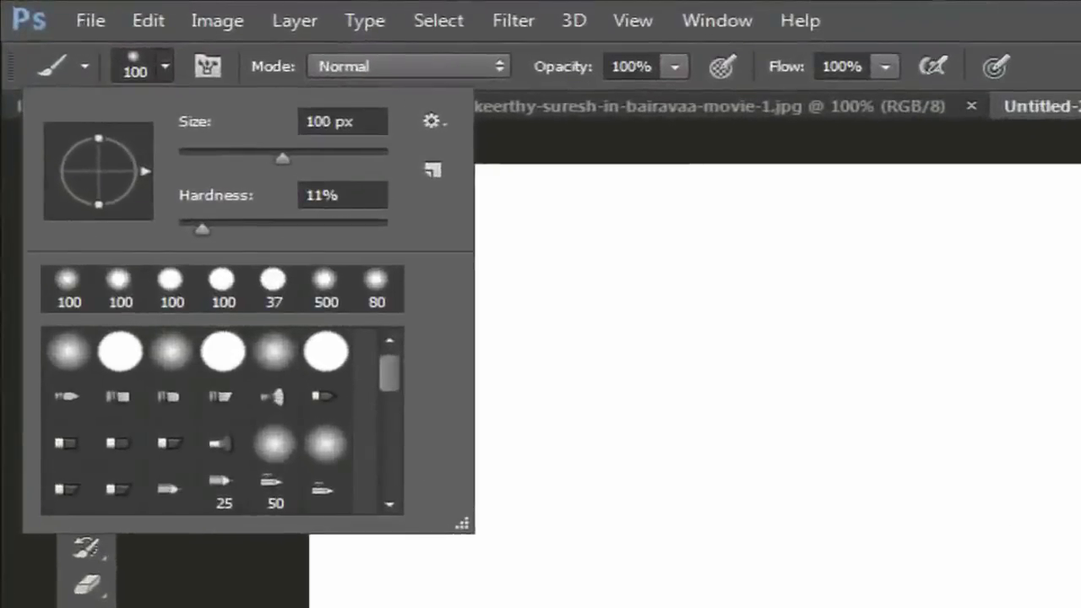
scroll(223, 419, down, 10)
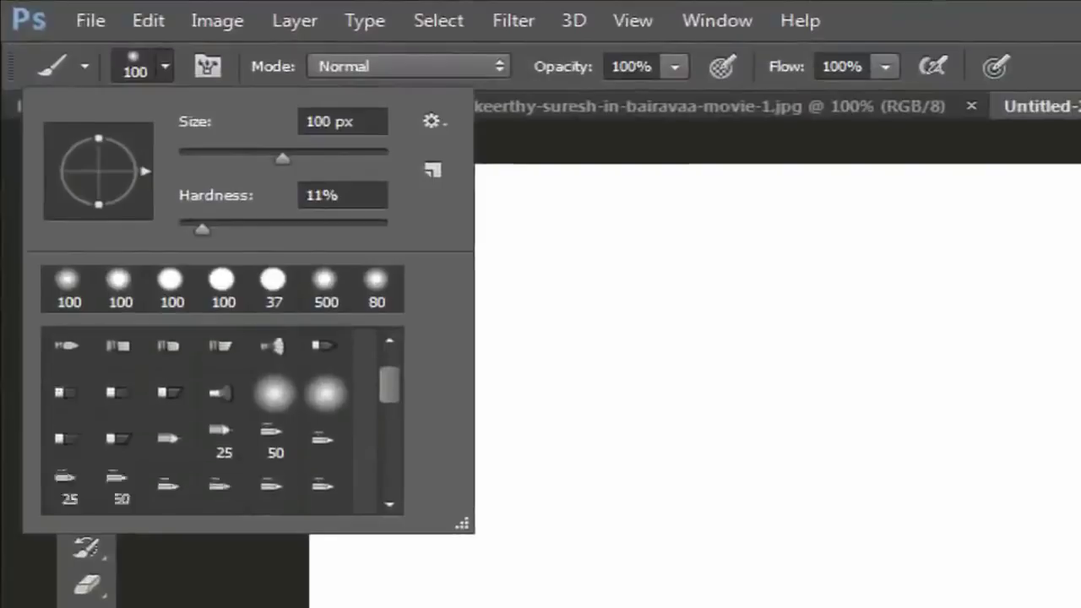
scroll(223, 420, up, 10)
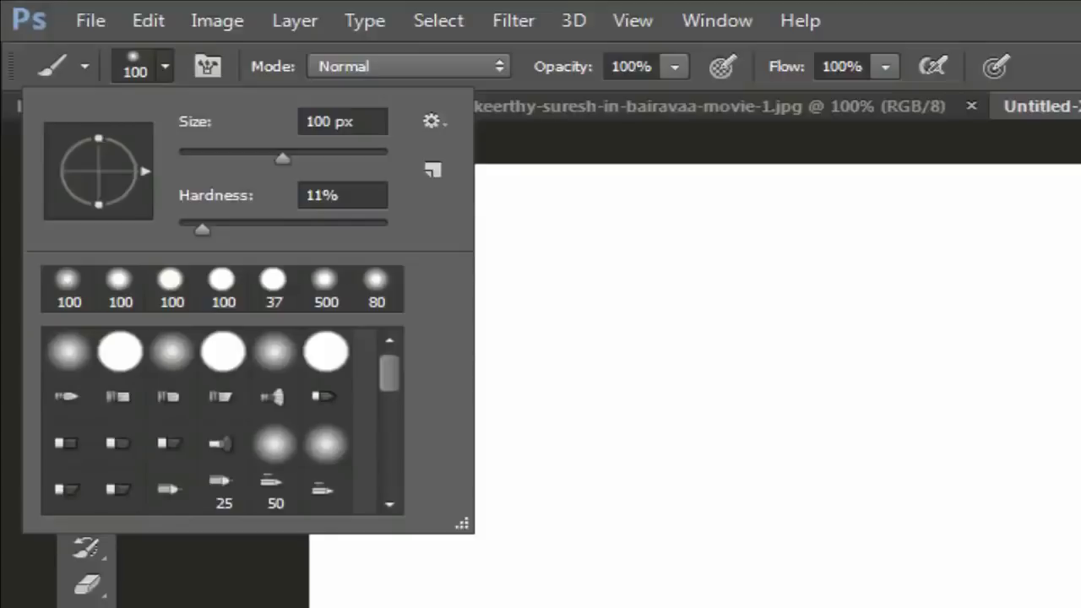
click(326, 351)
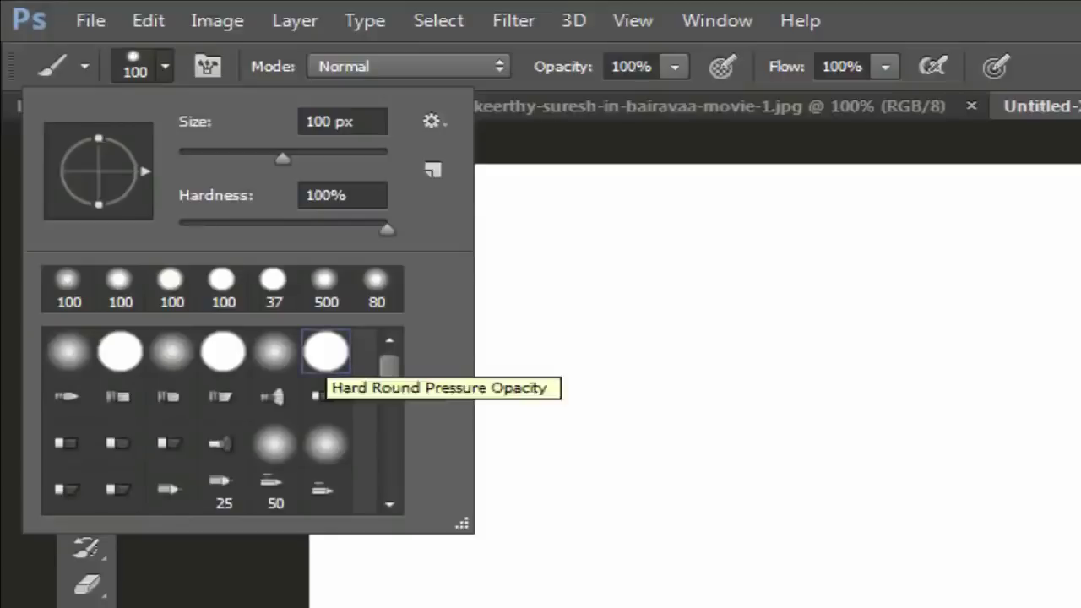
click(274, 352)
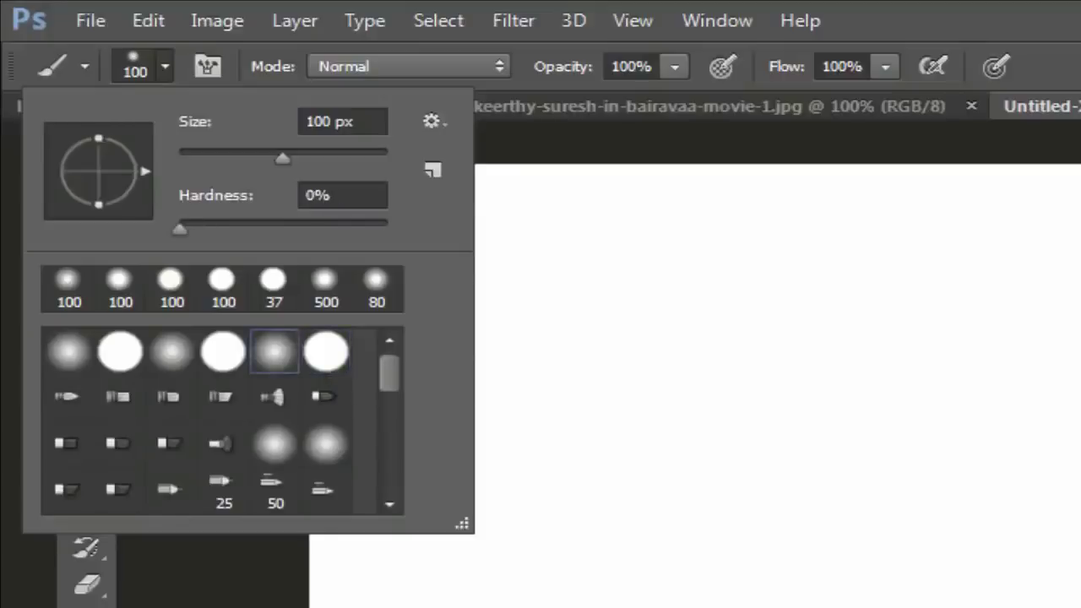
click(223, 351)
click(172, 351)
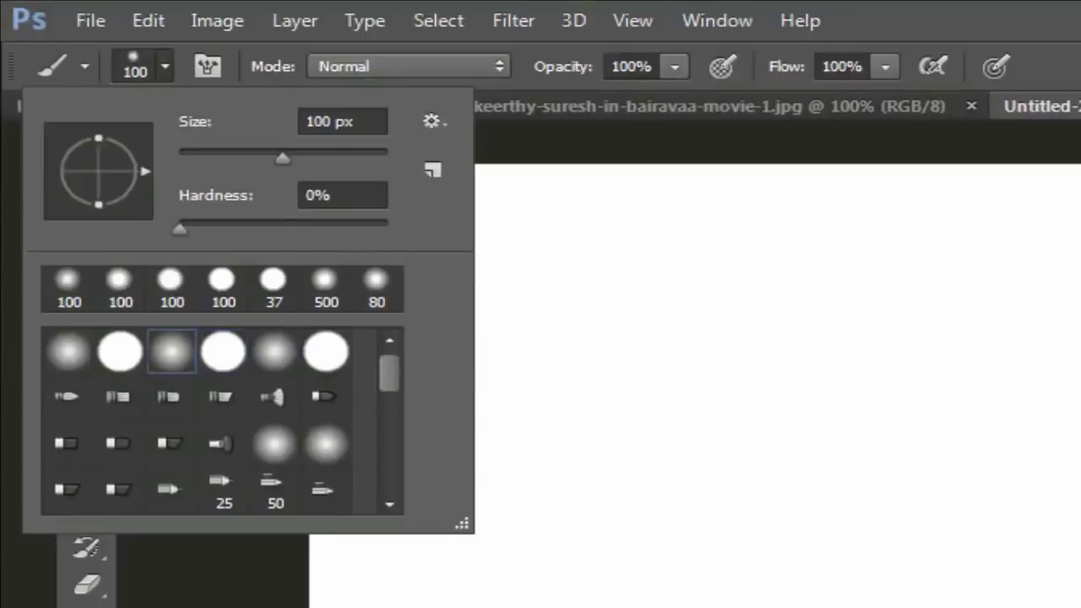
click(275, 443)
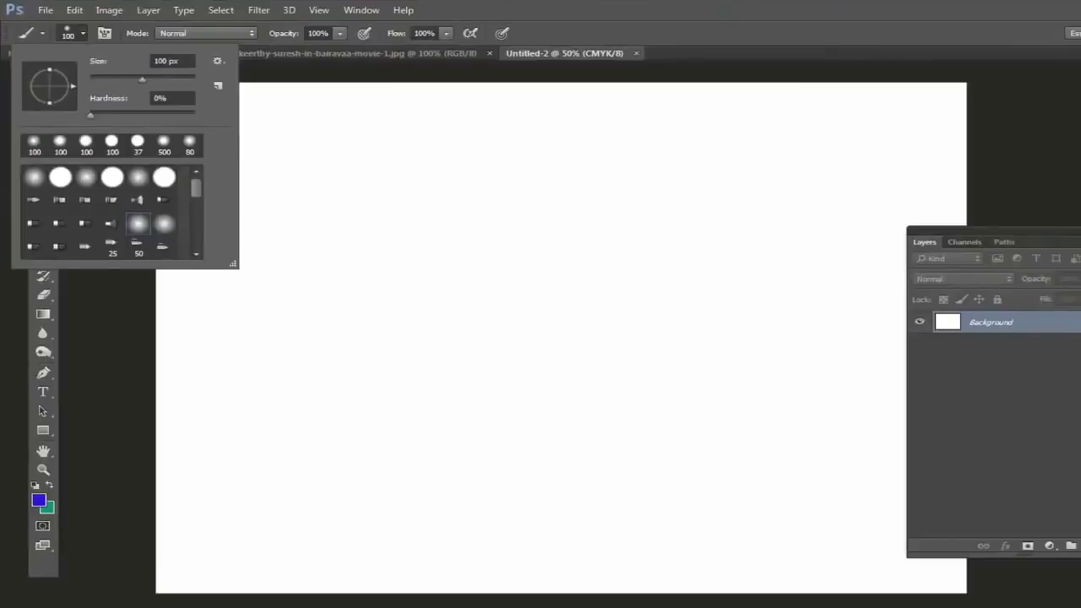
click(59, 200)
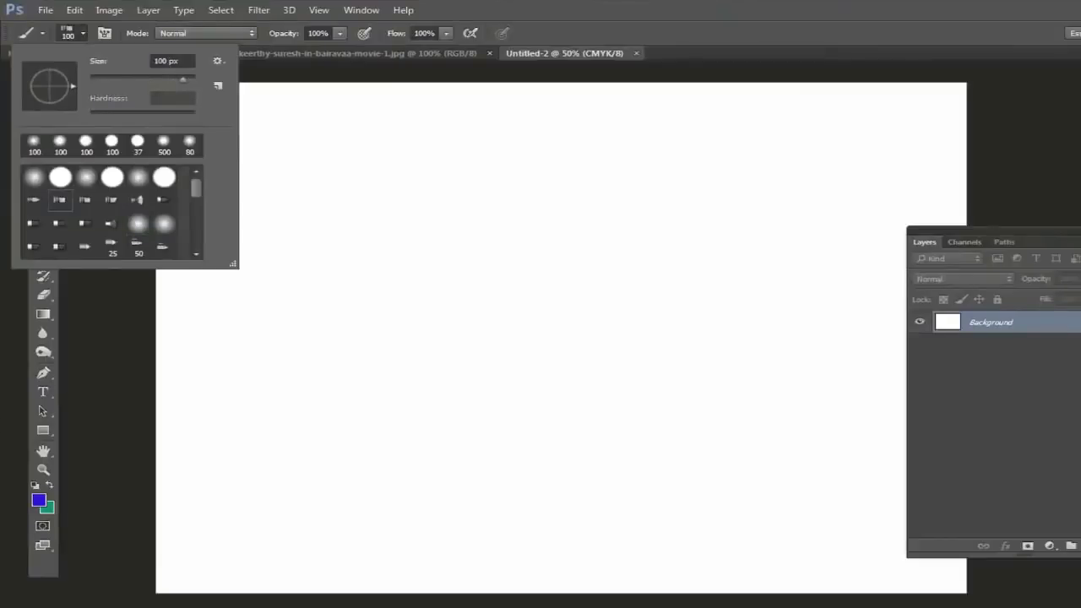
key(Return)
Step: Paint three blue bristle strokes across the upper, lower and top canvas at varying sizes
mouse_move(359, 236)
mouse_down()
mouse_move(365, 181)
mouse_move(529, 230)
mouse_move(599, 183)
mouse_move(677, 234)
mouse_move(781, 214)
mouse_move(851, 169)
mouse_move(874, 200)
mouse_move(871, 243)
mouse_move(786, 325)
mouse_move(318, 265)
mouse_move(281, 190)
mouse_move(254, 190)
mouse_up()
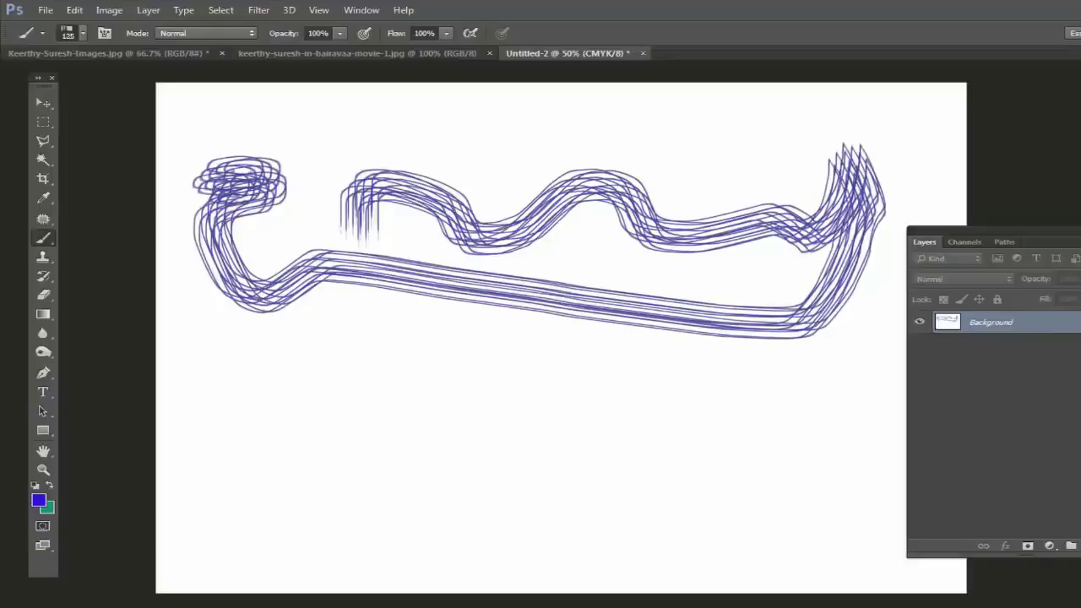
key(bracketright)
key(bracketright)
key(bracketright)
mouse_move(304, 414)
mouse_down()
mouse_move(317, 382)
mouse_move(338, 382)
mouse_move(498, 466)
mouse_move(633, 403)
mouse_move(693, 458)
mouse_move(735, 468)
mouse_up()
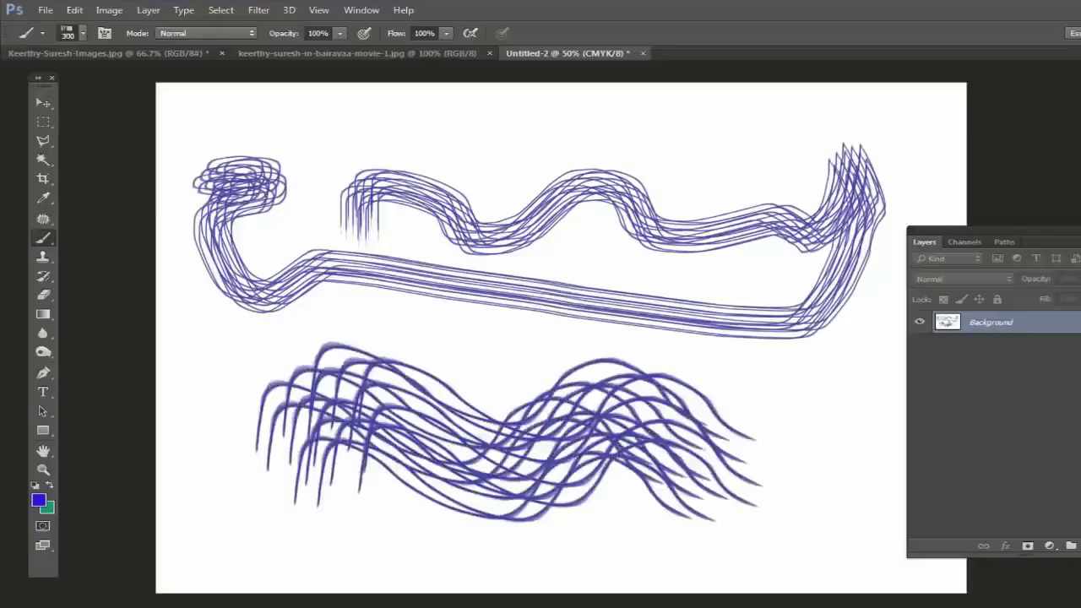
key(bracketleft)
key(bracketleft)
key(bracketleft)
key(bracketleft)
key(bracketleft)
key(bracketleft)
mouse_move(483, 155)
mouse_down()
mouse_move(637, 119)
mouse_move(933, 129)
mouse_up()
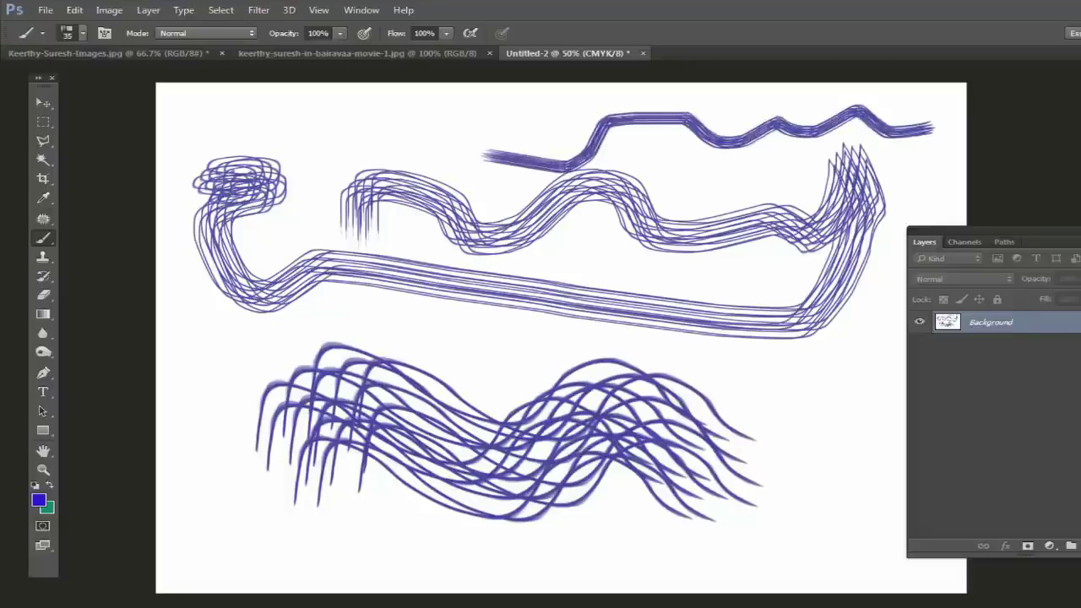
Step: Choose the size 45 brush preset and paint a thick blue zigzag above the lower waves
click(82, 33)
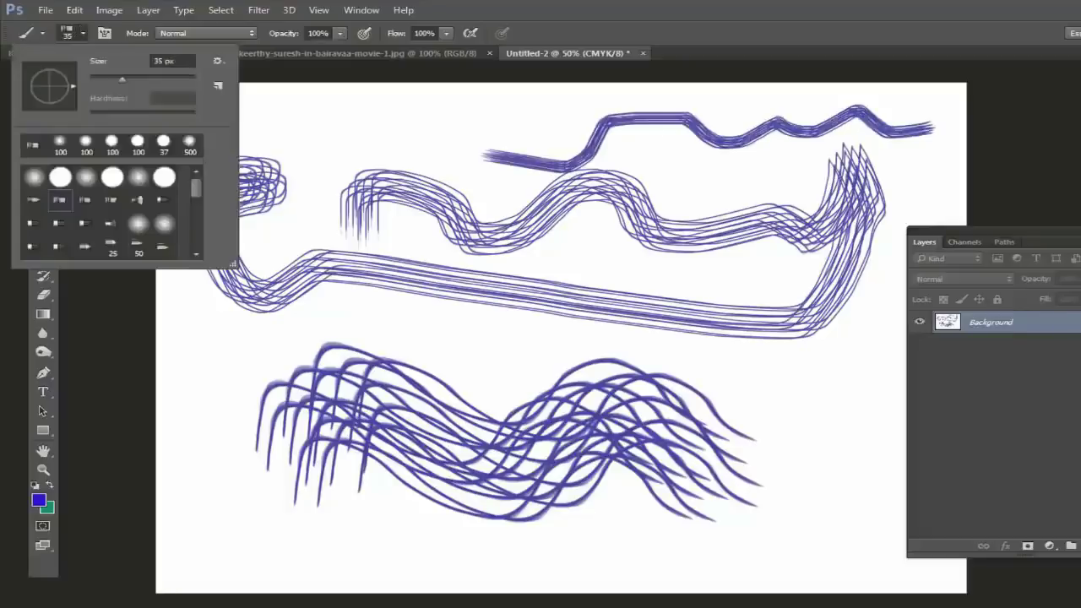
scroll(110, 212, down, 4)
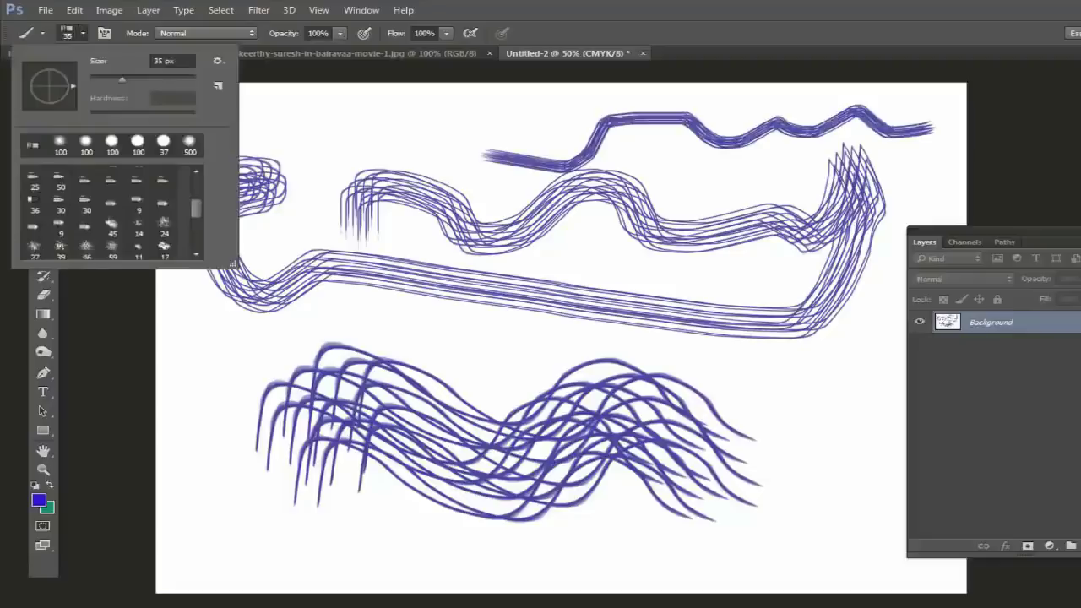
double_click(111, 222)
mouse_move(187, 373)
mouse_down()
mouse_move(207, 351)
mouse_move(288, 334)
mouse_move(558, 342)
mouse_move(742, 379)
mouse_move(813, 374)
mouse_up()
Step: Set the foreground colour to magenta and paint a pink zigzag at the upper left
key(i)
click(38, 500)
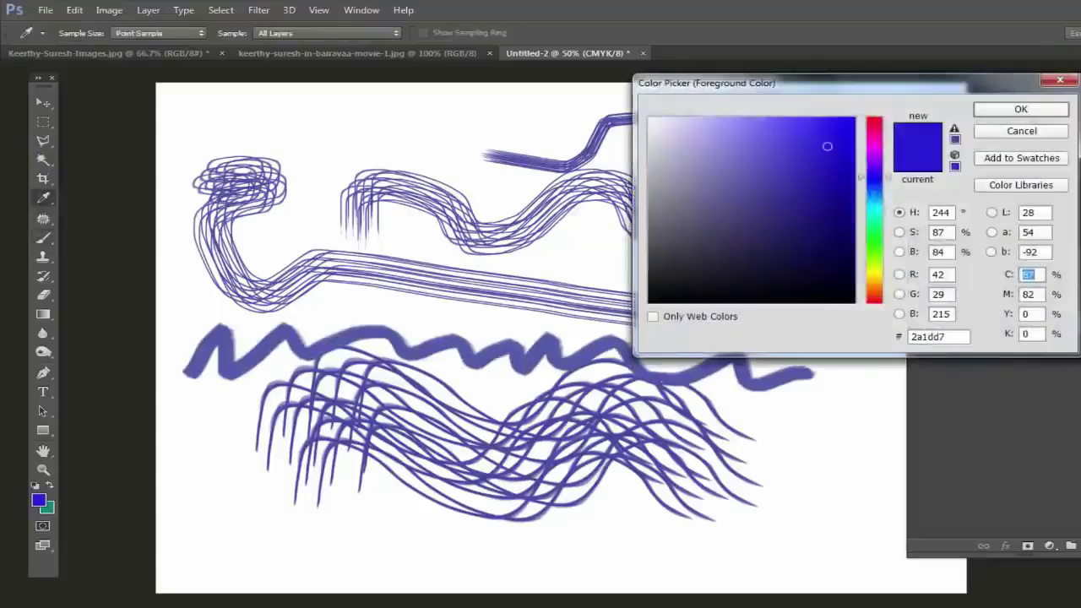
click(874, 140)
key(Return)
key(b)
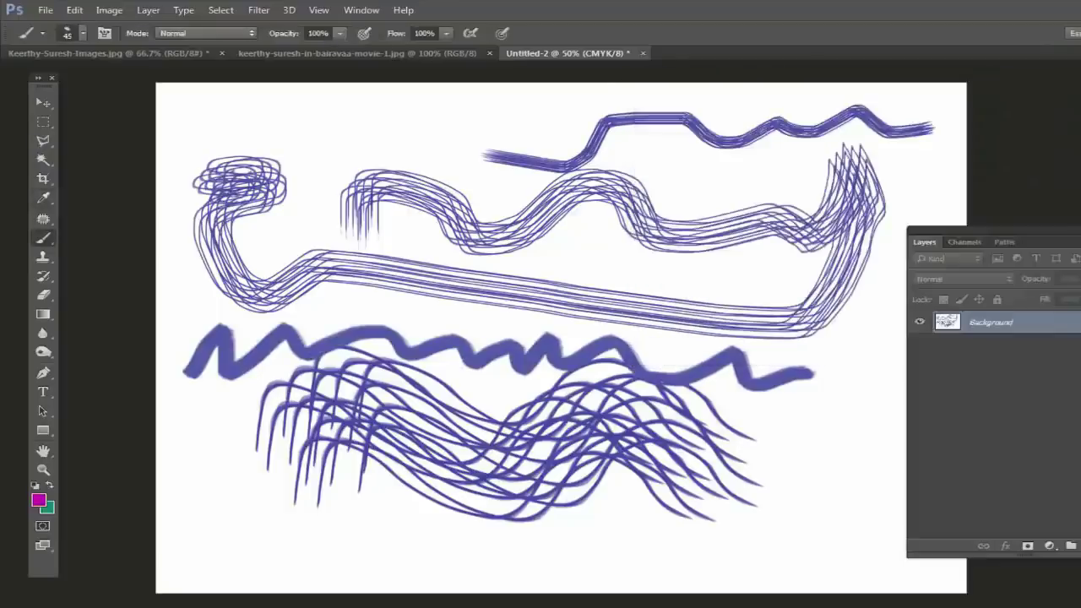
mouse_move(298, 154)
mouse_down()
mouse_move(392, 163)
mouse_move(472, 147)
mouse_move(646, 182)
mouse_move(745, 166)
mouse_up()
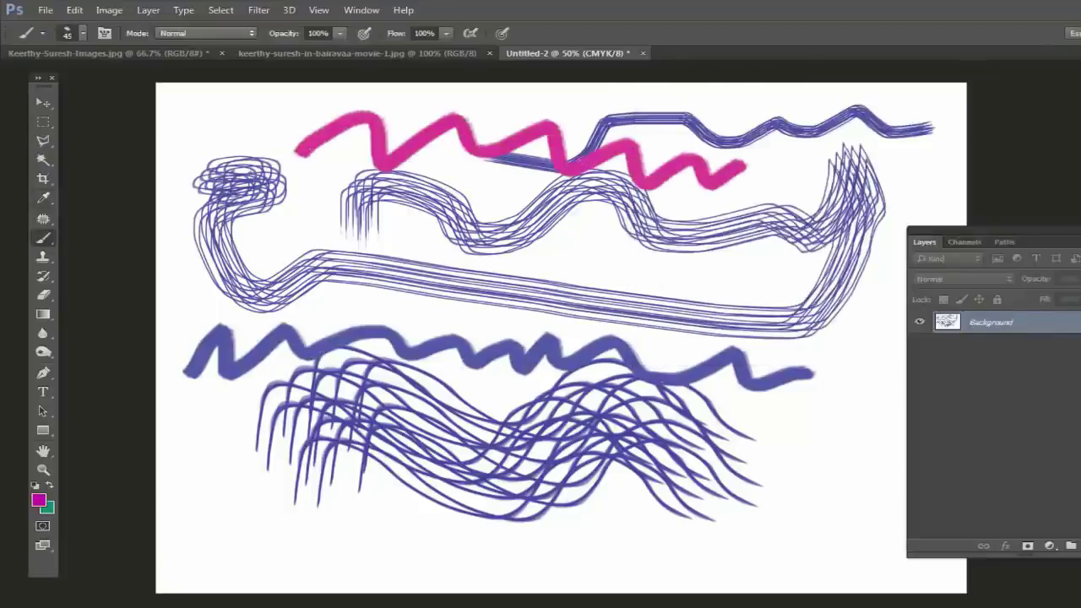
Step: Paint a broad magenta stroke across the middle with a larger brush, then close the document
key(bracketright)
mouse_move(279, 236)
mouse_down()
mouse_move(314, 217)
mouse_move(374, 232)
mouse_move(395, 270)
mouse_move(429, 237)
mouse_move(497, 226)
mouse_move(620, 304)
mouse_move(671, 287)
mouse_move(654, 251)
mouse_move(658, 221)
mouse_move(717, 255)
mouse_move(744, 283)
mouse_up()
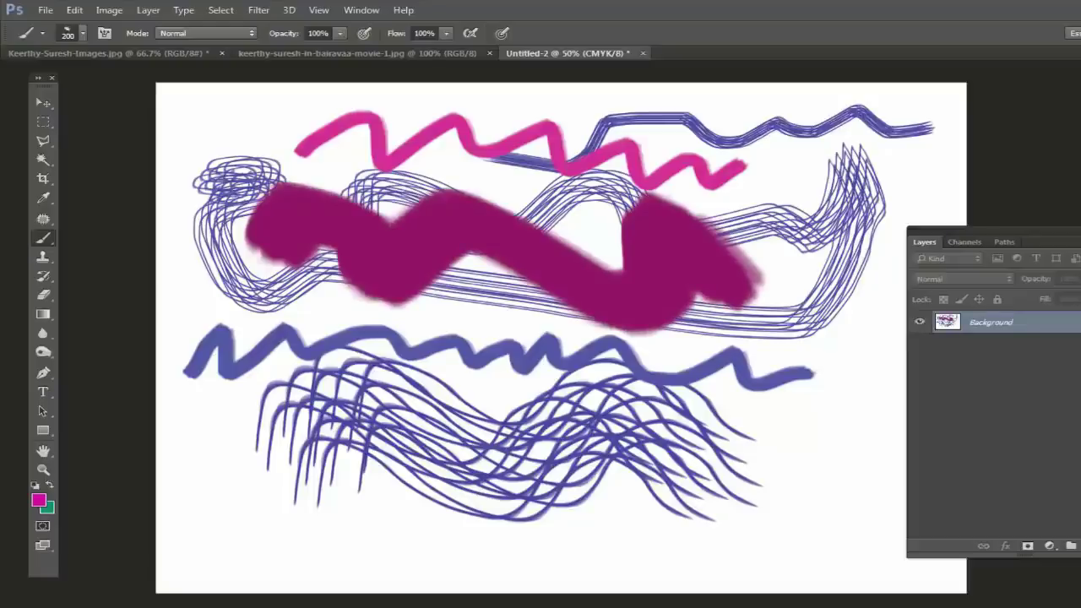
click(643, 52)
Step: Dismiss the save prompt, then create a blank 10 × 7 inch, 200 ppi CMYK document
click(465, 220)
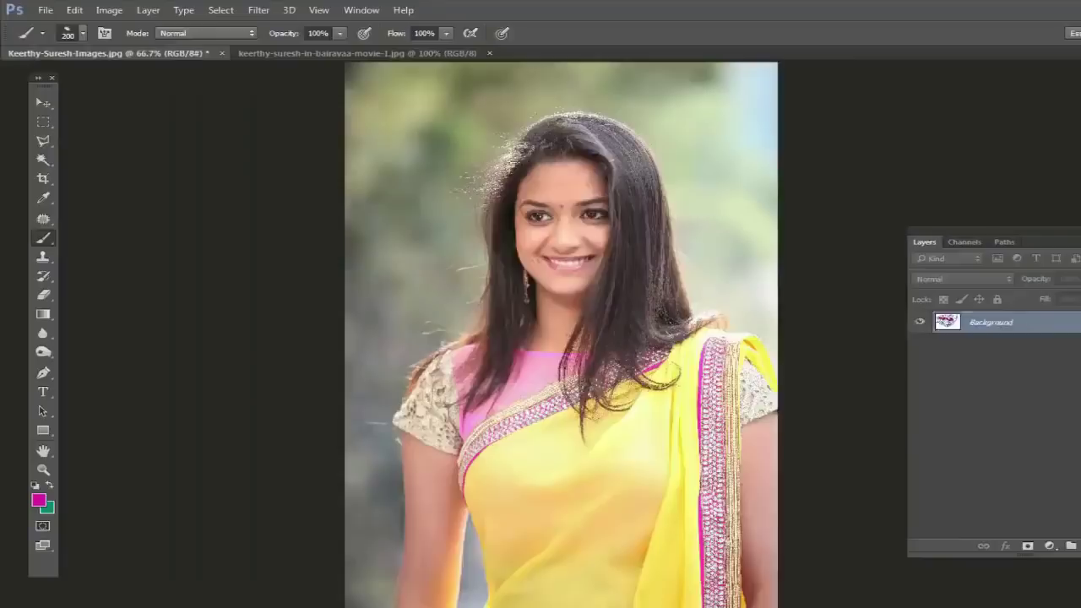
click(46, 11)
click(59, 22)
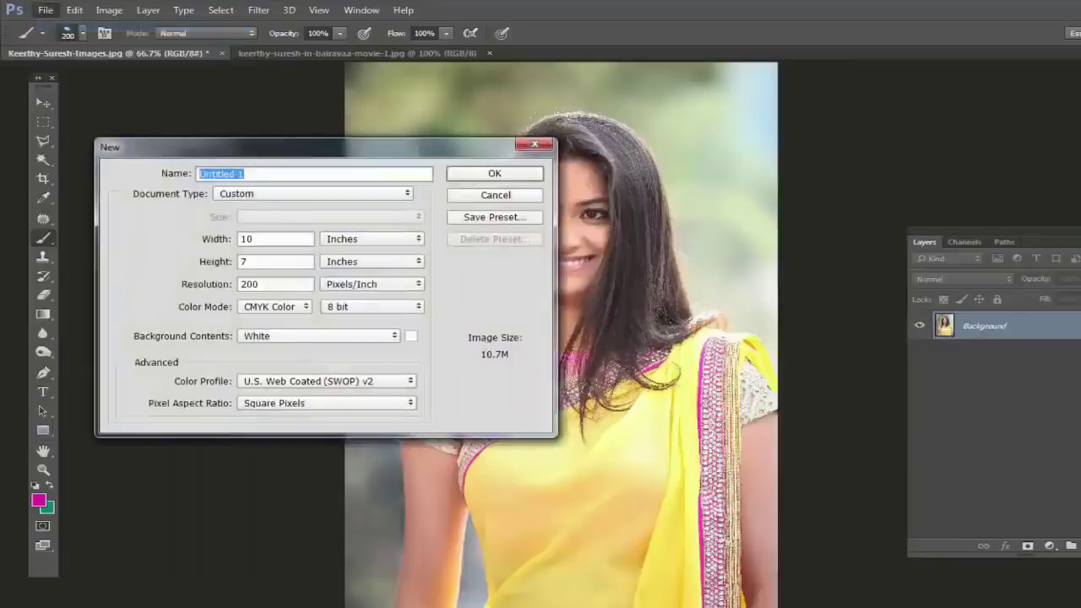
key(Return)
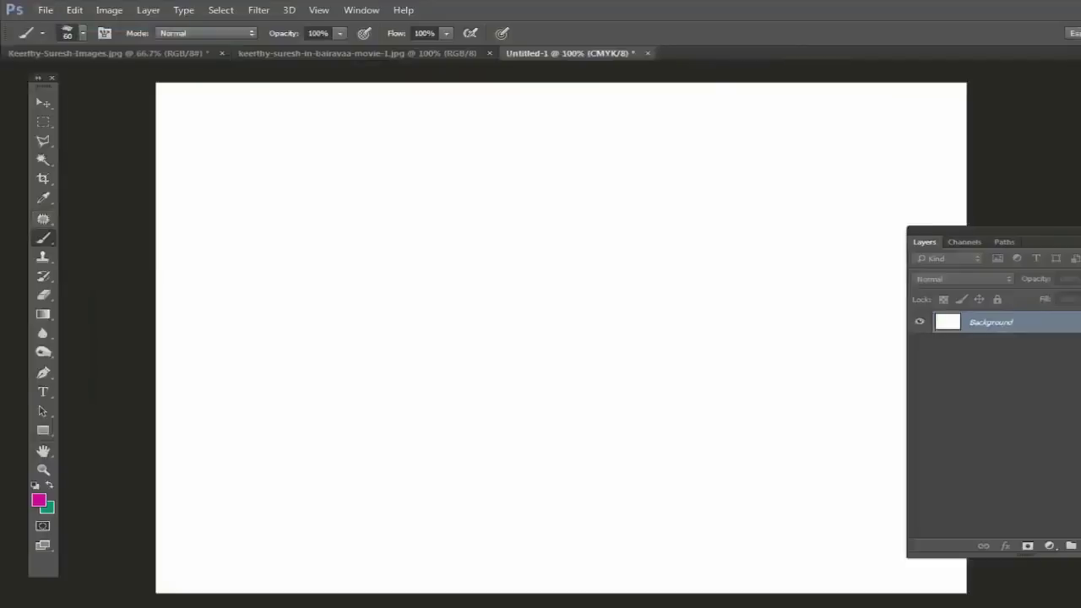
click(68, 33)
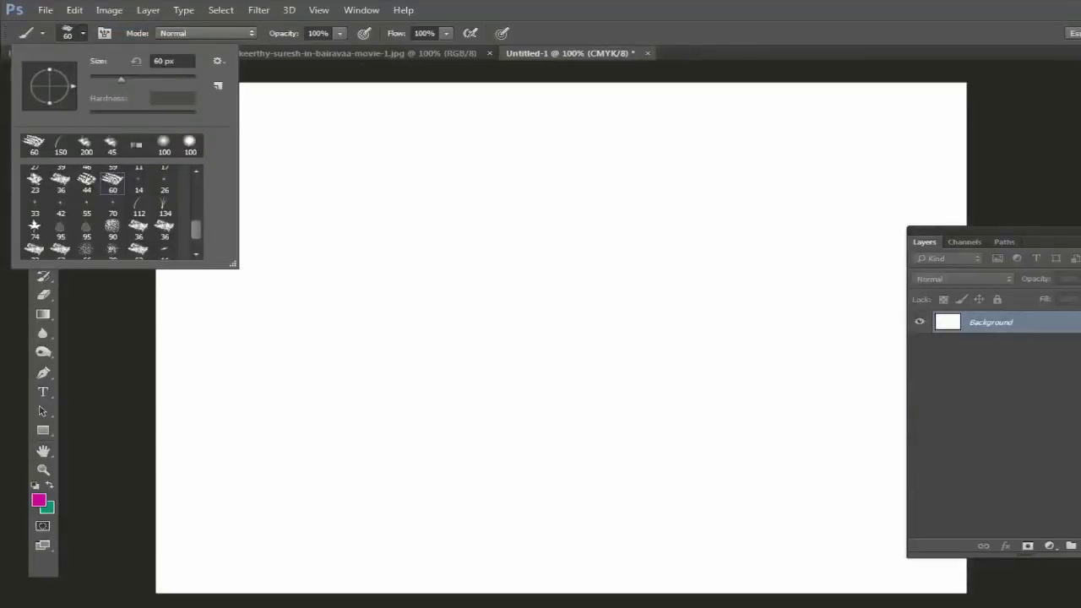
Step: Paint grass strokes across the canvas with the 112 px brush enlarged to 500 px
click(139, 206)
key(Return)
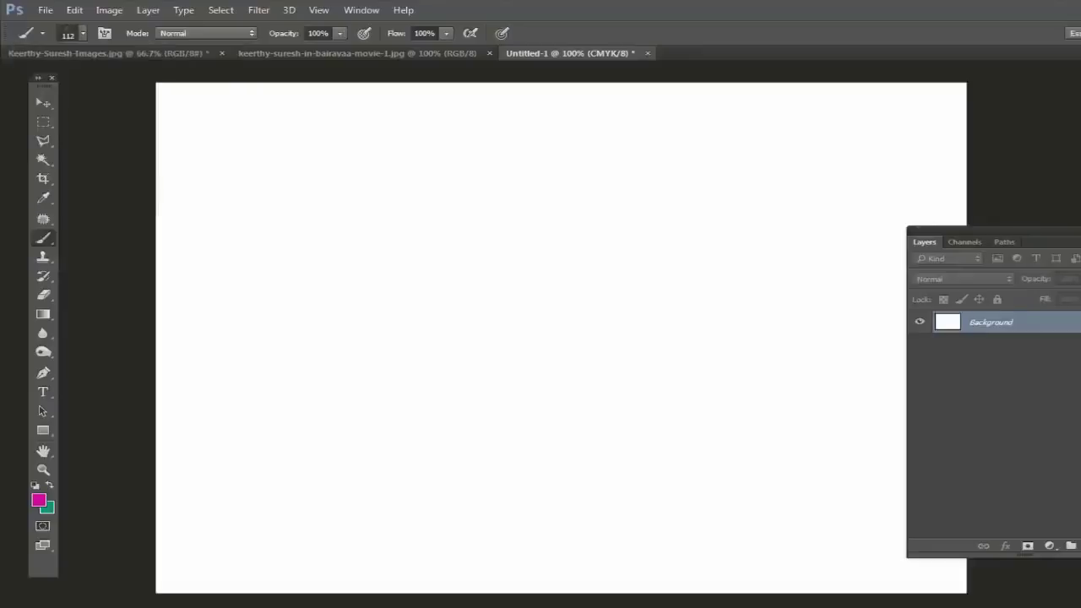
drag(388, 87, 378, 134)
key(bracketright)
key(bracketright)
key(bracketright)
key(bracketright)
key(bracketright)
key(bracketright)
key(bracketright)
key(bracketright)
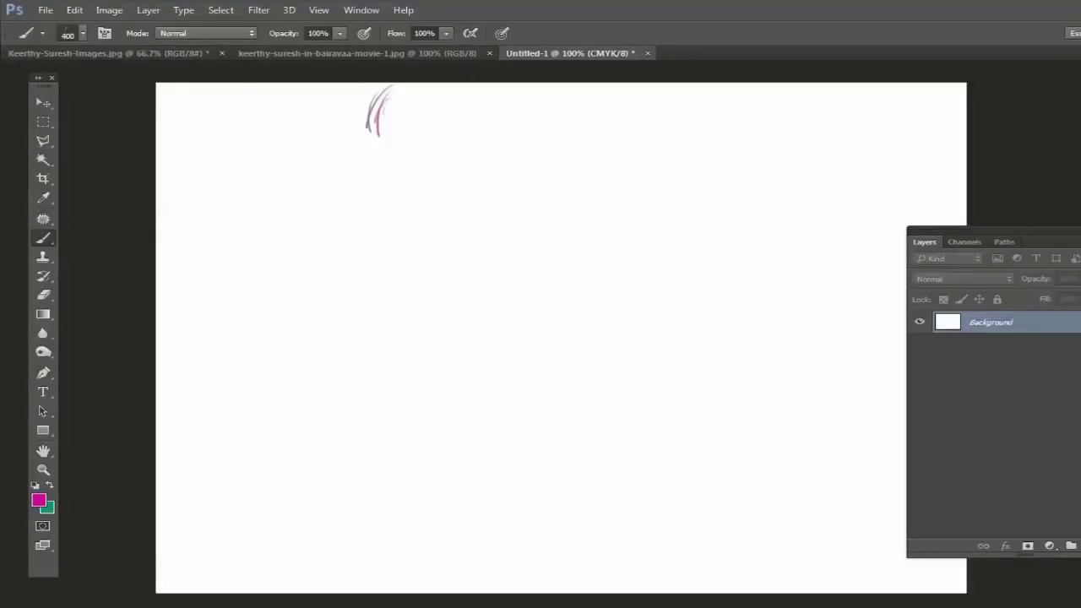
mouse_move(212, 211)
mouse_down()
mouse_move(278, 219)
mouse_move(372, 287)
mouse_move(329, 405)
mouse_move(253, 440)
mouse_up()
drag(257, 330, 218, 525)
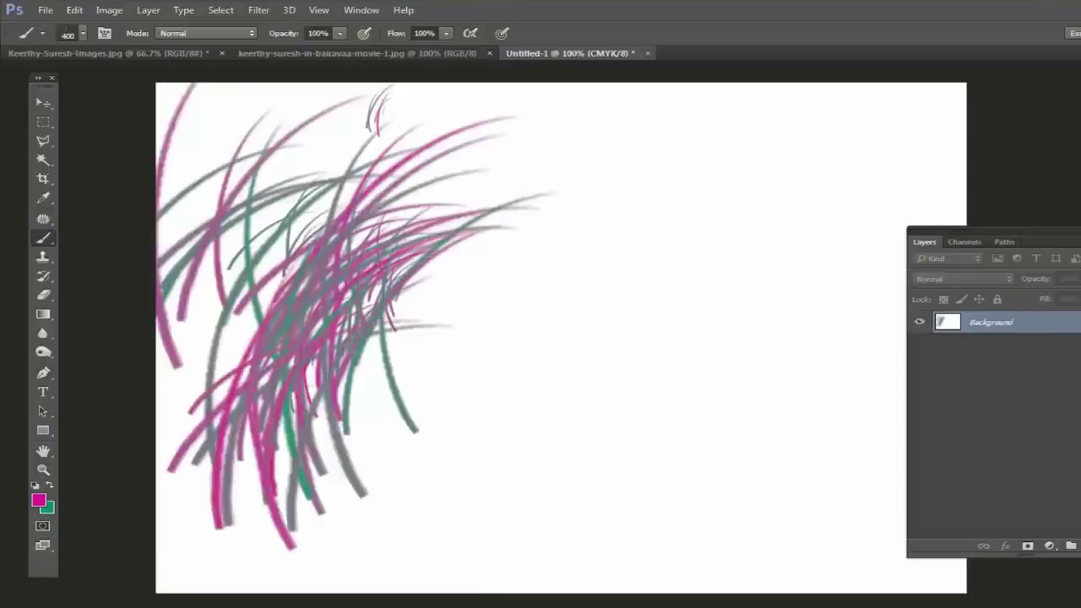
mouse_move(439, 524)
mouse_down()
mouse_move(591, 355)
mouse_move(692, 270)
mouse_move(524, 253)
mouse_move(490, 363)
mouse_up()
mouse_move(549, 253)
mouse_down()
mouse_move(659, 93)
mouse_move(473, 211)
mouse_move(355, 101)
mouse_up()
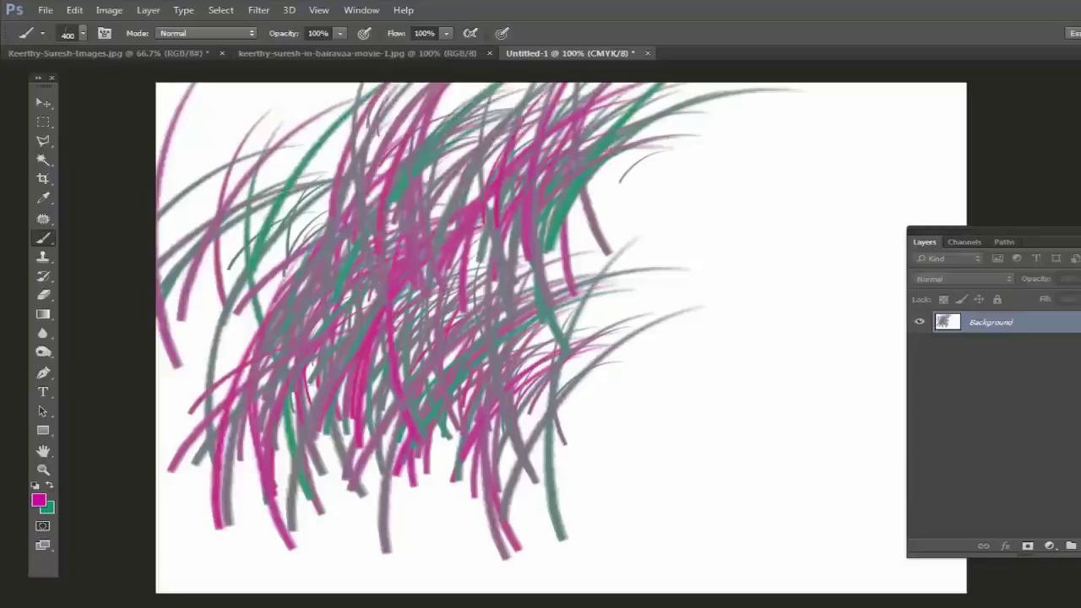
mouse_move(220, 296)
mouse_down()
mouse_move(253, 84)
mouse_move(371, 127)
mouse_move(169, 237)
mouse_move(254, 338)
mouse_up()
Step: Switch to brush preset 134 and paint more grass strokes along the upper right
click(82, 33)
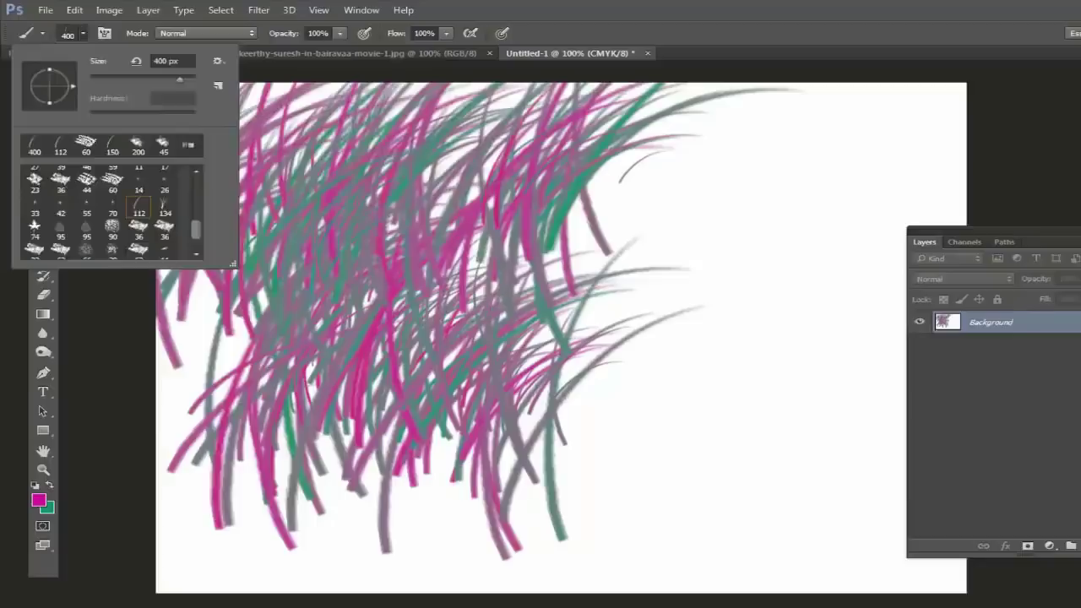
click(164, 213)
key(Return)
mouse_move(760, 190)
mouse_down()
mouse_move(760, 226)
mouse_move(710, 291)
mouse_up()
mouse_move(659, 338)
mouse_down()
mouse_move(693, 152)
mouse_move(845, 126)
mouse_move(190, 110)
mouse_move(169, 97)
mouse_move(186, 143)
mouse_move(169, 216)
mouse_move(178, 562)
mouse_move(207, 550)
mouse_move(287, 562)
mouse_move(237, 566)
mouse_move(357, 556)
mouse_move(388, 570)
mouse_move(473, 528)
mouse_move(190, 498)
mouse_move(160, 380)
mouse_move(182, 283)
mouse_move(288, 93)
mouse_move(642, 93)
mouse_move(955, 110)
mouse_move(920, 119)
mouse_move(946, 136)
mouse_move(912, 144)
mouse_move(845, 110)
mouse_up()
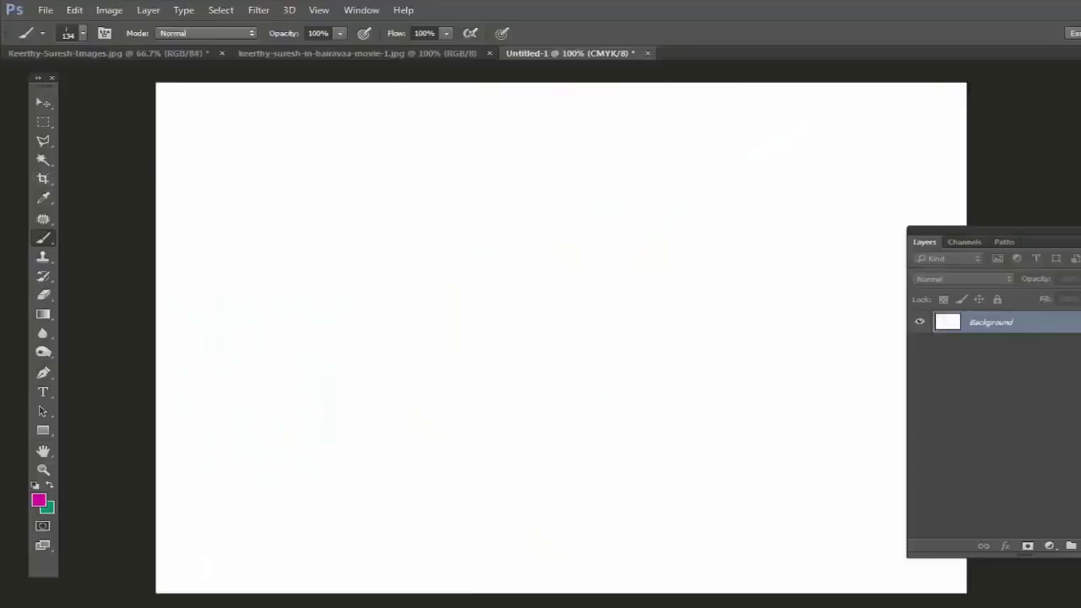
Step: Keep the Brush Tool, enlarge it to 200 px, and sweep curved grass strokes over the upper-left
right_click(43, 238)
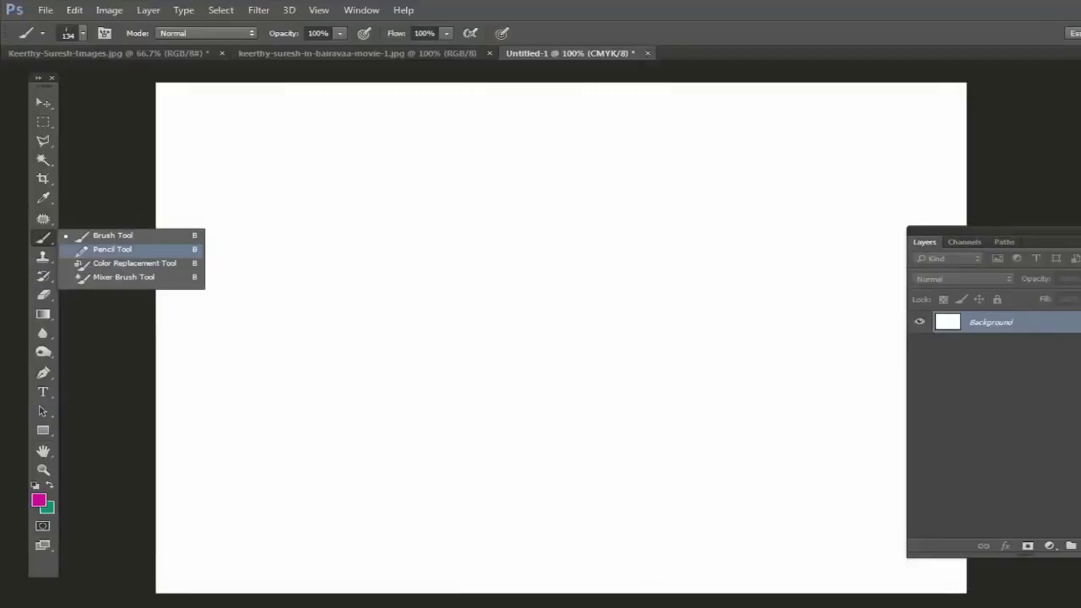
click(112, 235)
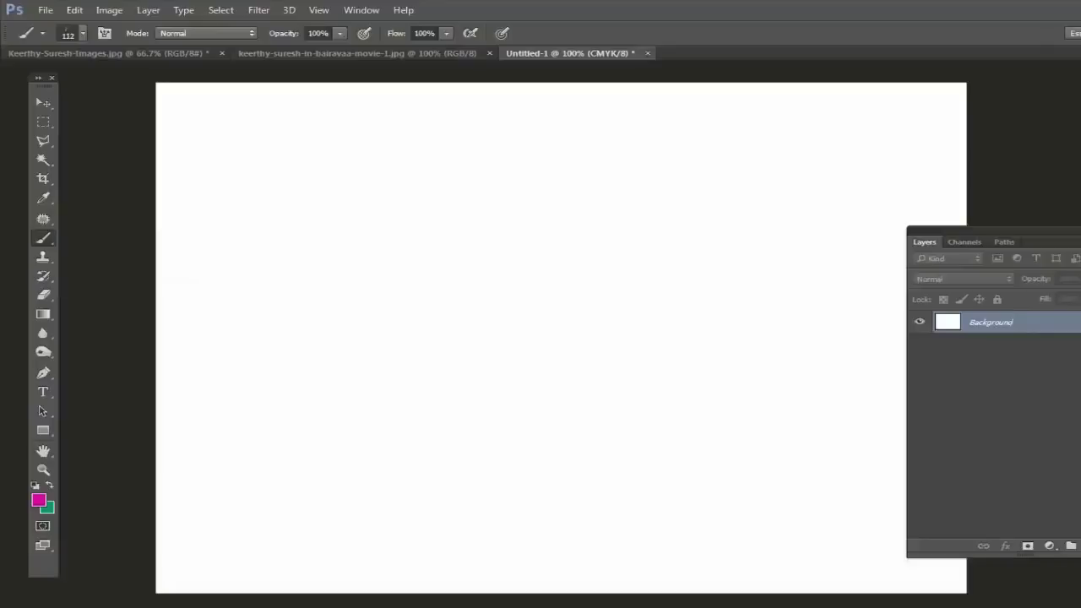
click(82, 33)
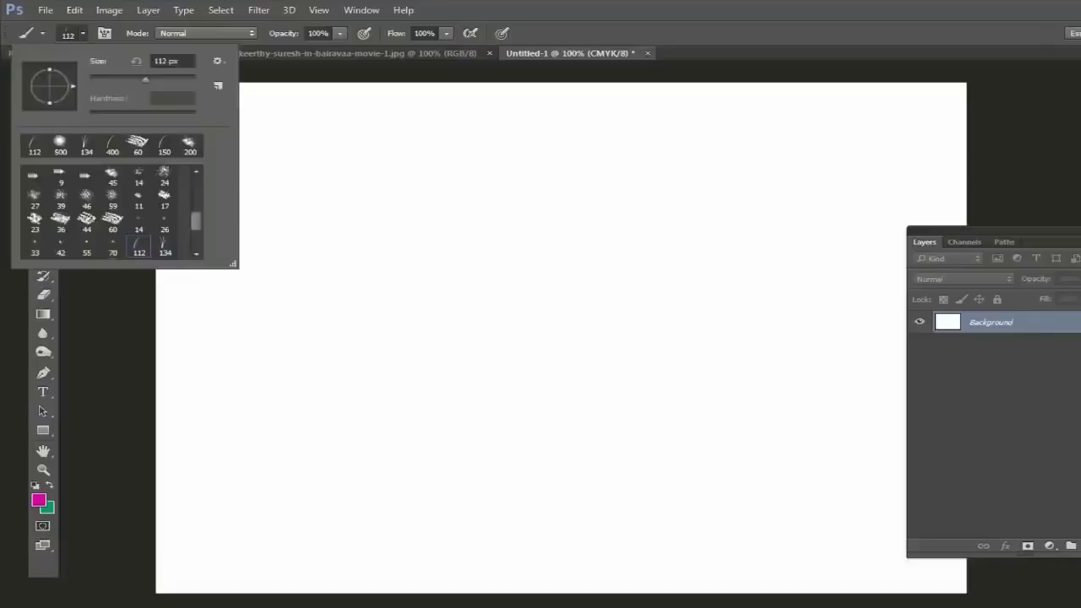
key(Return)
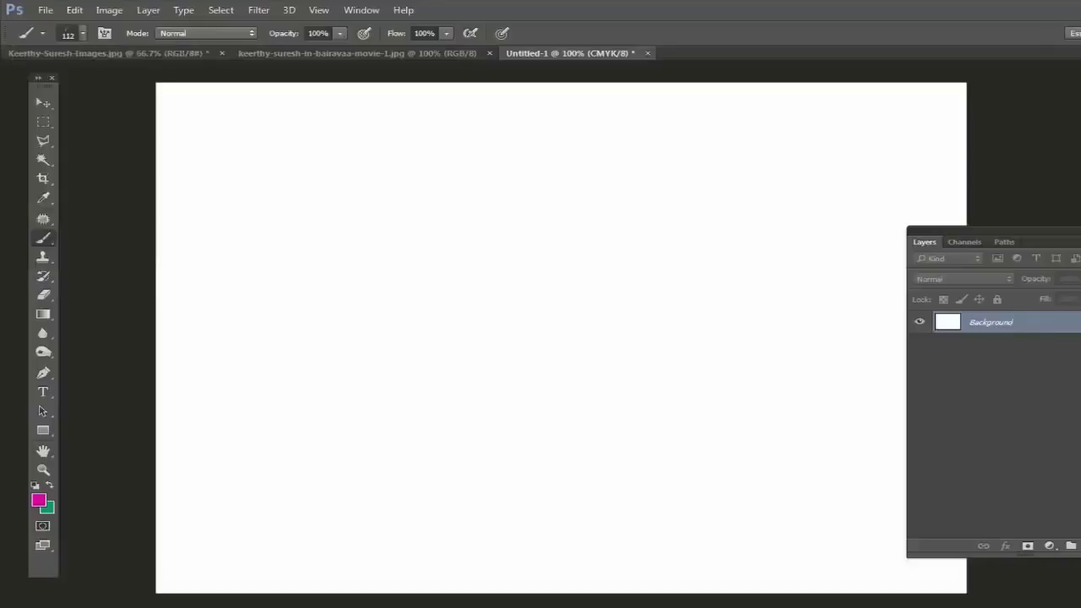
key(bracketright)
mouse_move(457, 85)
mouse_down()
mouse_move(242, 347)
mouse_move(312, 423)
mouse_move(338, 363)
mouse_up()
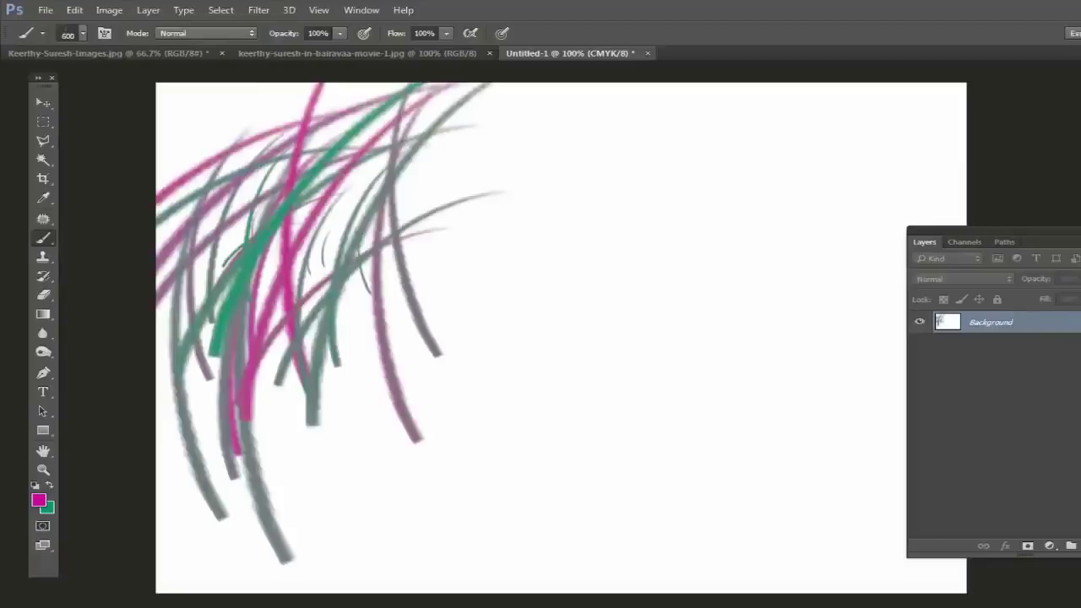
Step: Draw large jagged strokes across the canvas with the Pencil Tool, preset 112 at 1600 px
right_click(43, 237)
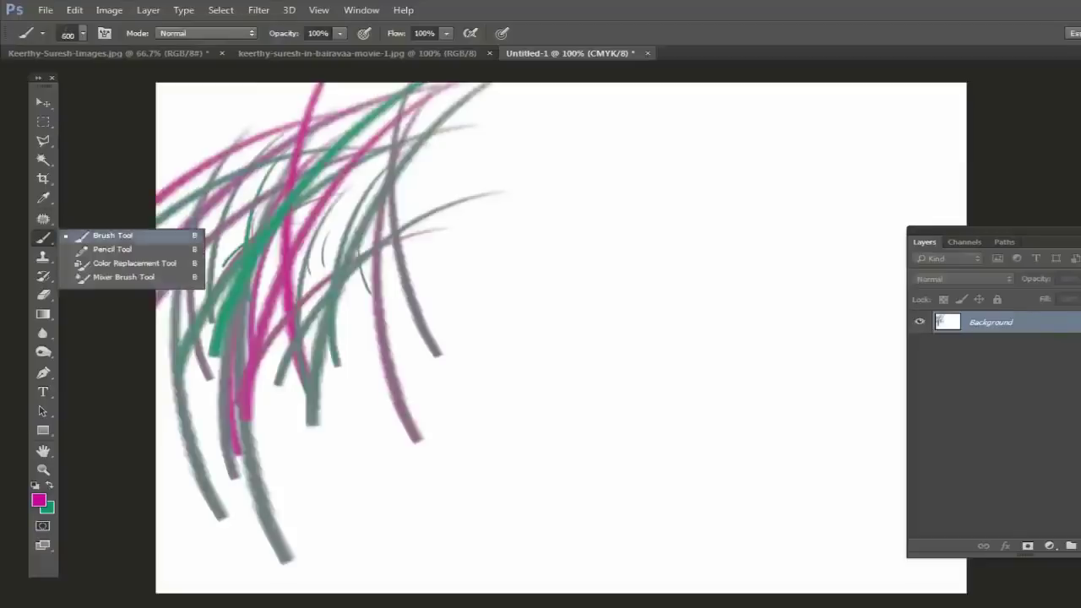
click(118, 247)
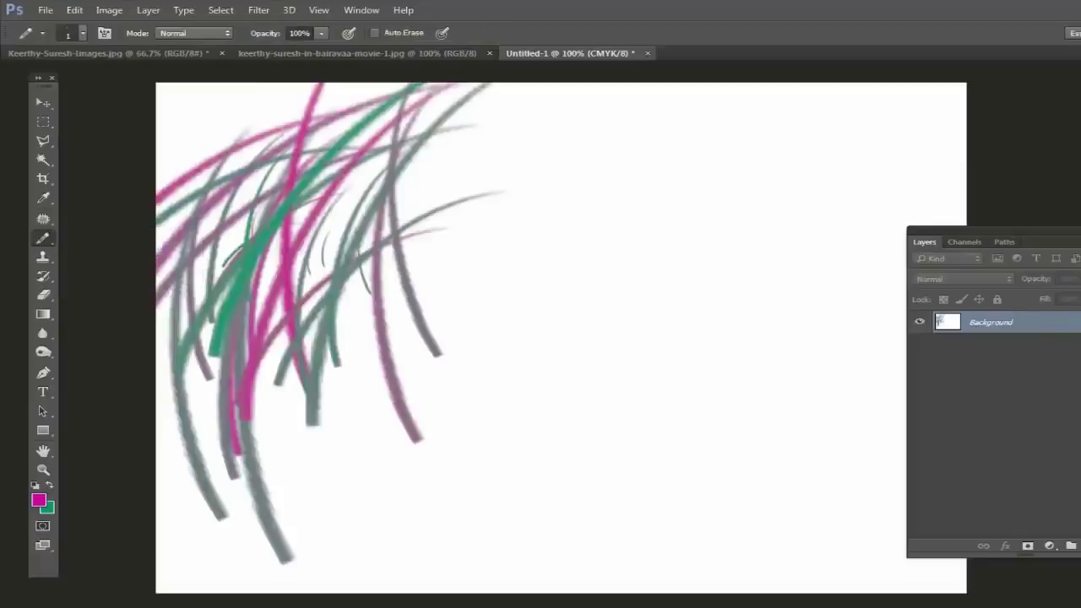
click(74, 33)
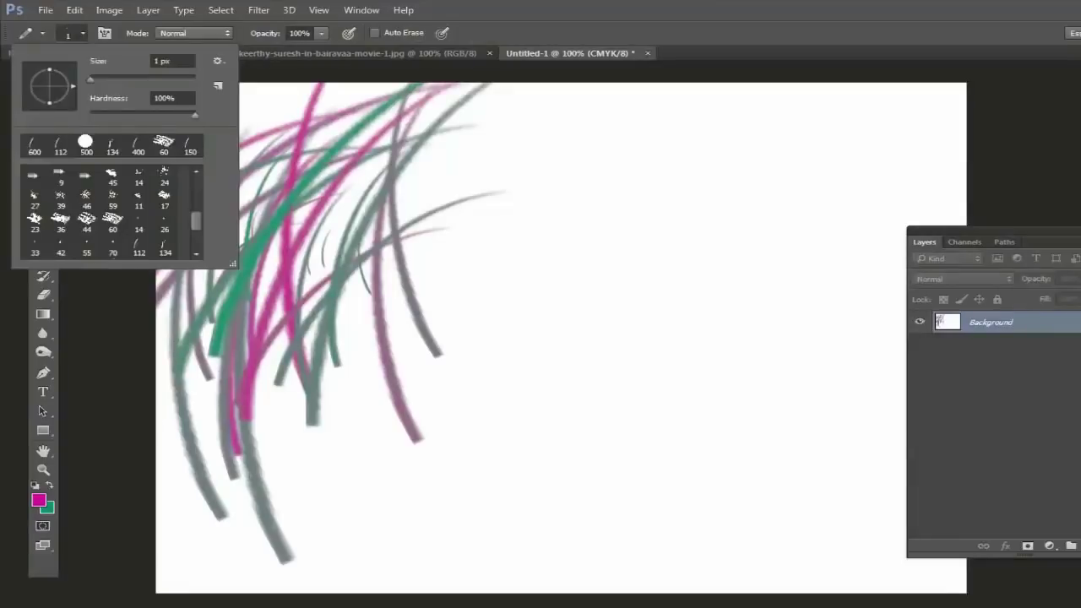
click(60, 146)
key(Return)
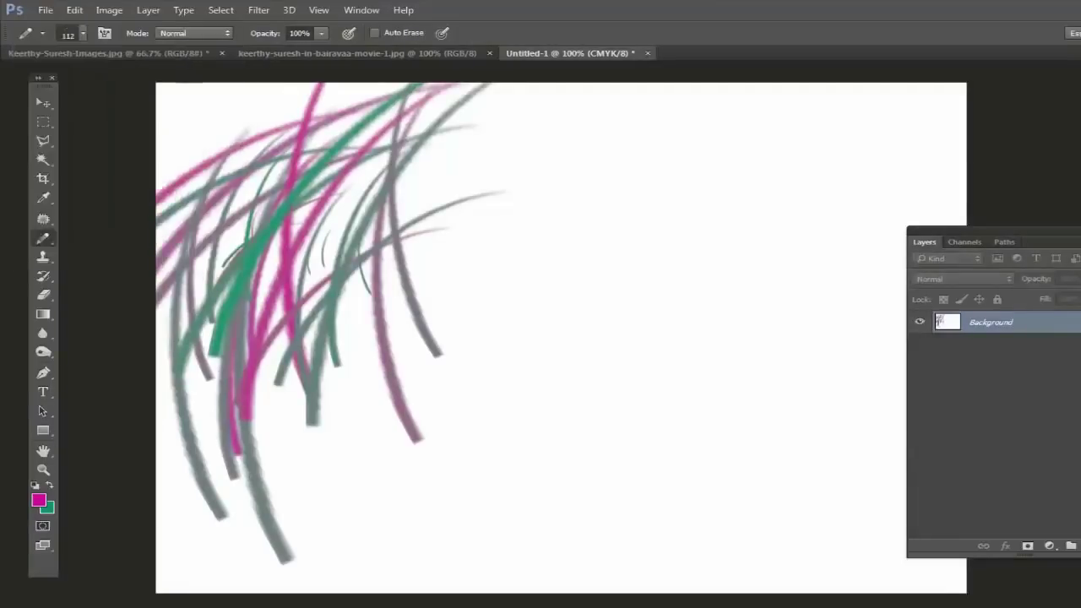
key(bracketright)
key(bracketright)
key(bracketright)
key(bracketright)
key(bracketright)
key(bracketright)
key(bracketright)
key(bracketright)
key(bracketright)
key(bracketright)
key(bracketright)
key(bracketright)
key(bracketright)
key(bracketright)
drag(684, 270, 758, 137)
drag(372, 591, 499, 93)
drag(659, 338, 858, 93)
drag(540, 591, 608, 84)
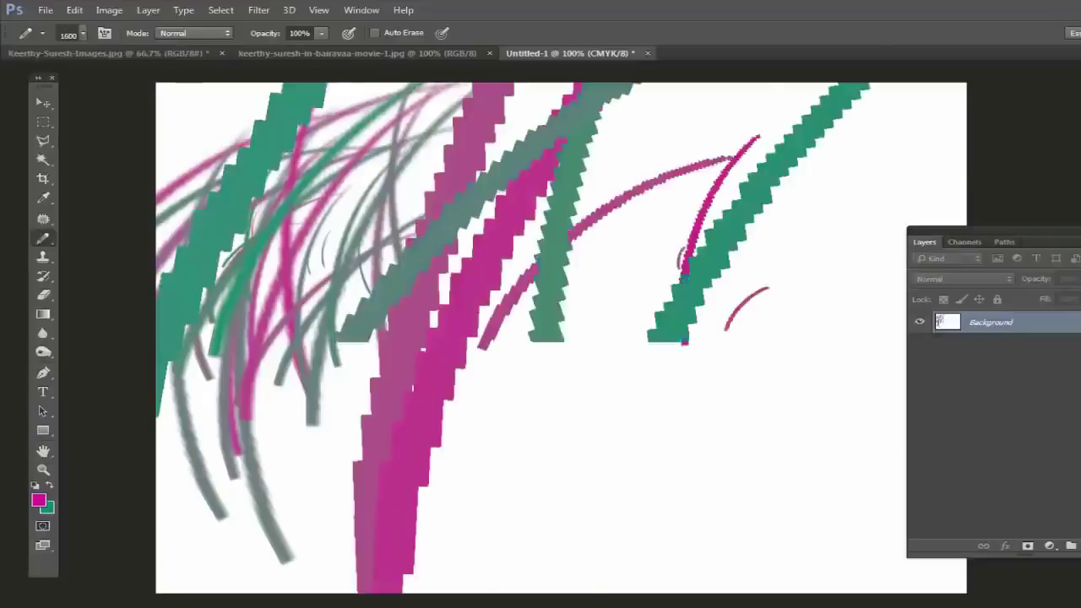
drag(574, 592, 659, 338)
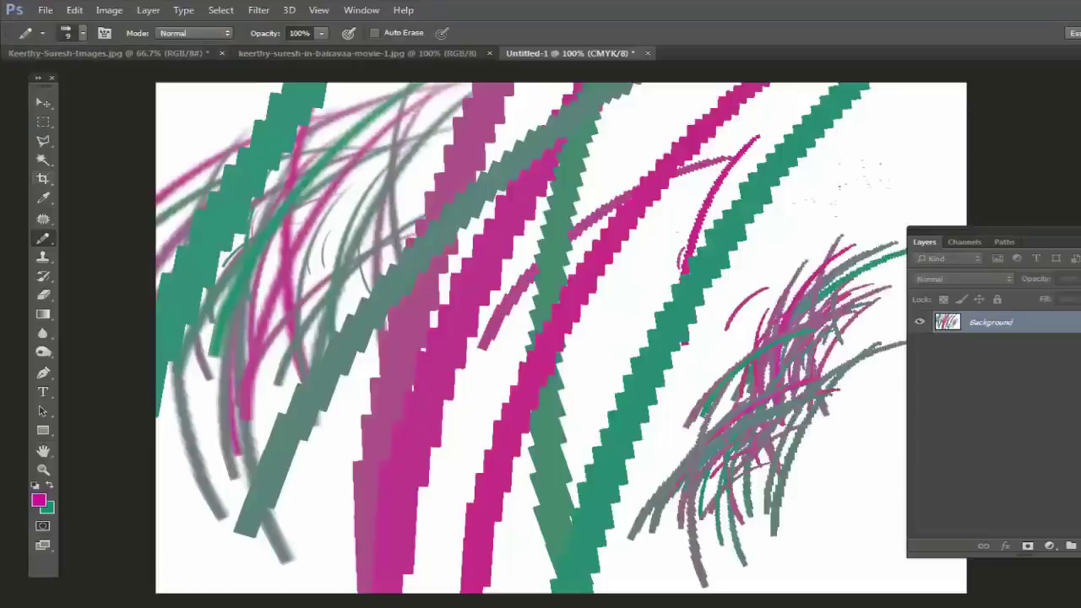
Step: Shrink the pencil tip to 9 px, draw a magenta squiggle upper right, then show the portrait photo
click(82, 32)
scroll(110, 211, up, 5)
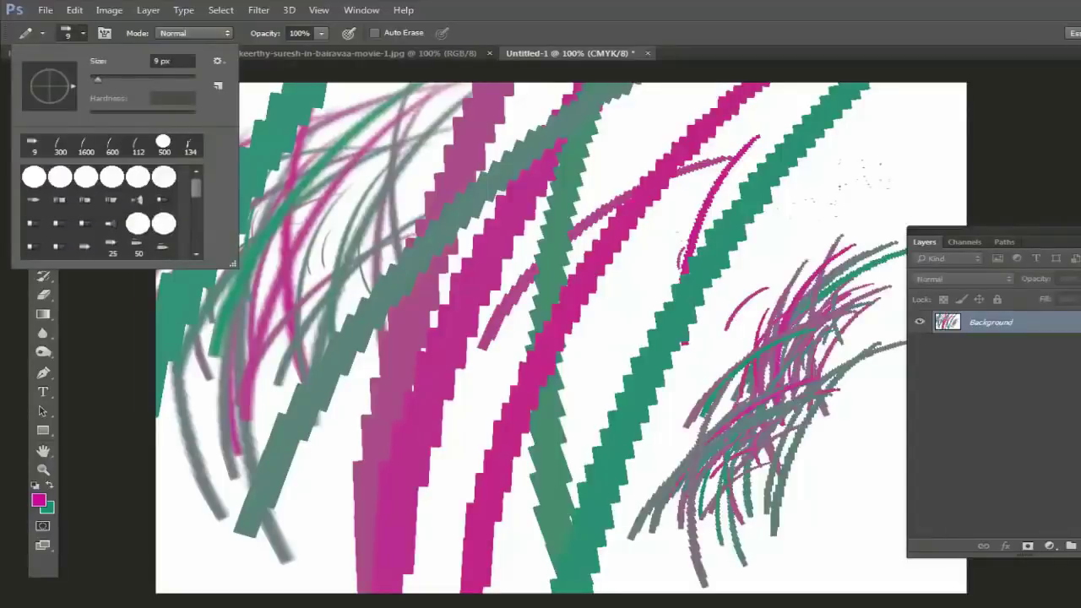
key(Return)
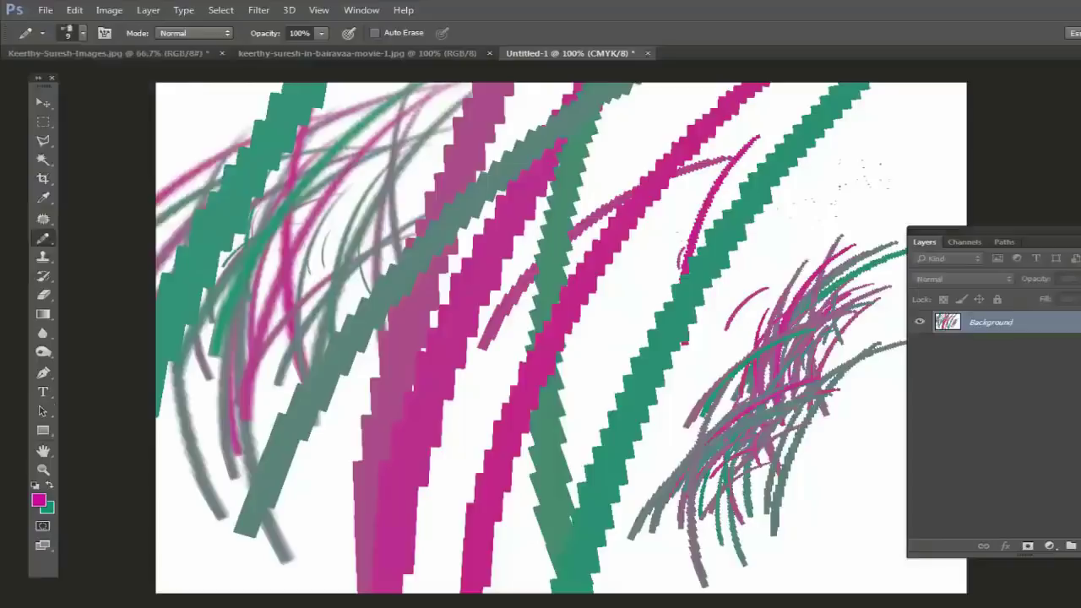
mouse_move(776, 263)
mouse_down()
mouse_move(826, 201)
mouse_move(860, 199)
mouse_move(882, 158)
mouse_move(860, 169)
mouse_move(926, 175)
mouse_move(903, 207)
mouse_move(937, 205)
mouse_move(936, 142)
mouse_move(906, 135)
mouse_move(895, 103)
mouse_move(948, 124)
mouse_move(958, 88)
mouse_move(889, 94)
mouse_up()
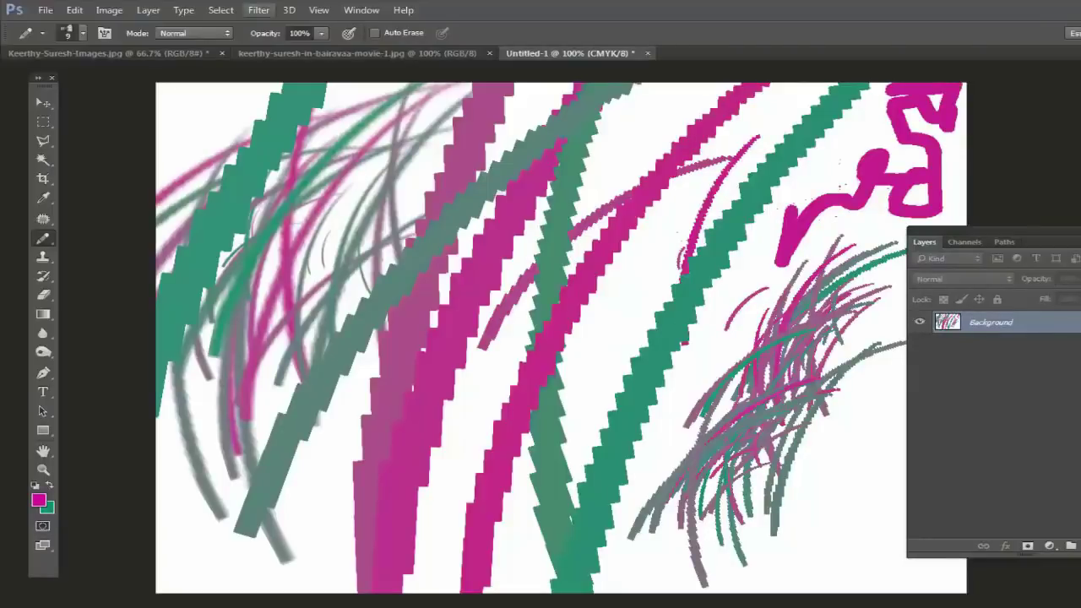
click(105, 53)
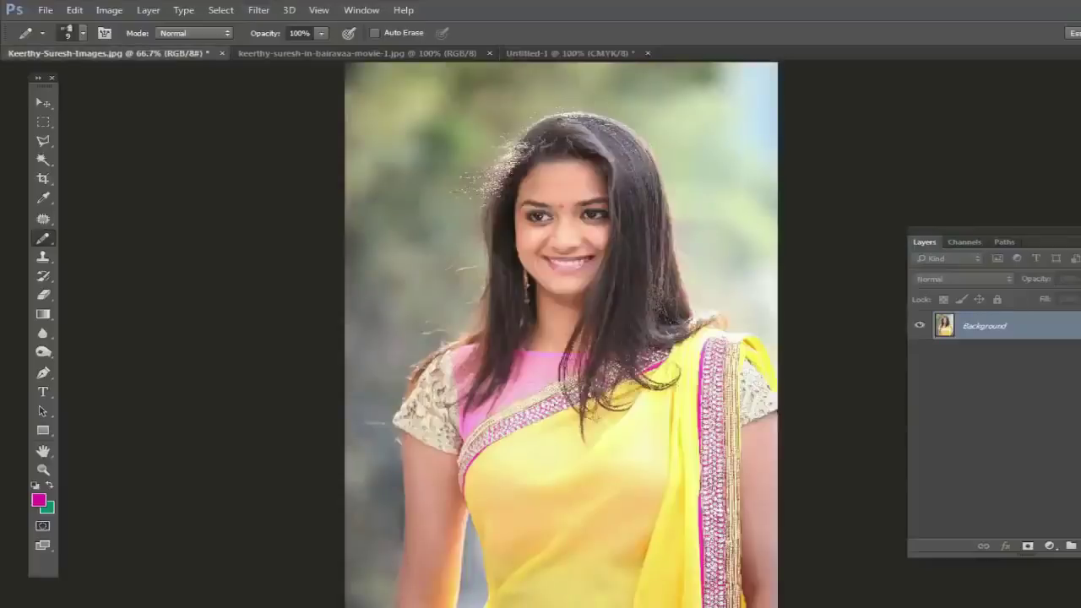
Step: Paint magenta over the yellow saree with a hard round brush, then undo it
right_click(44, 239)
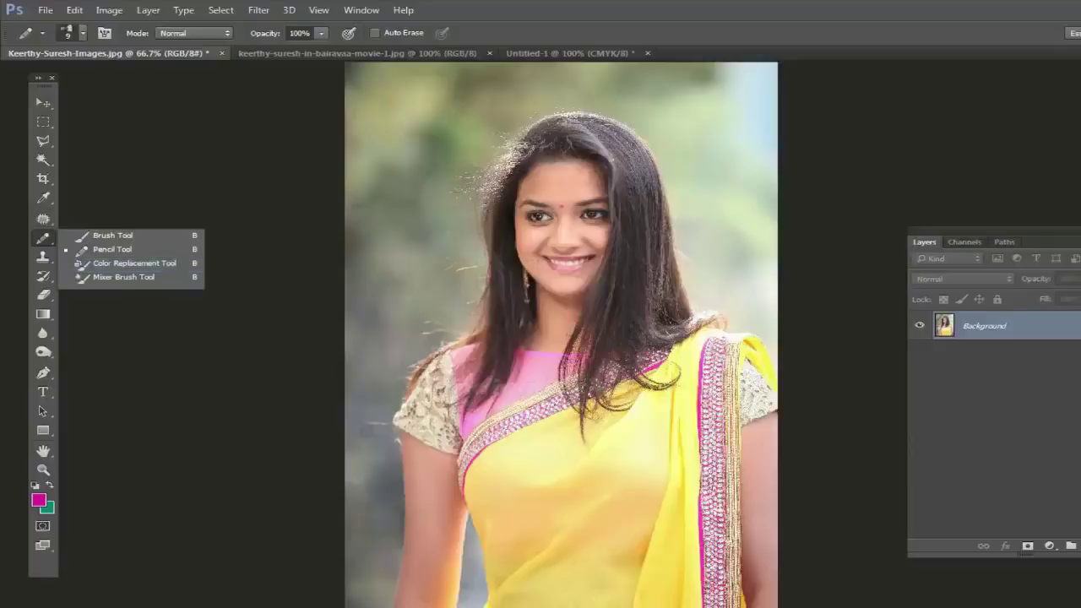
key(Escape)
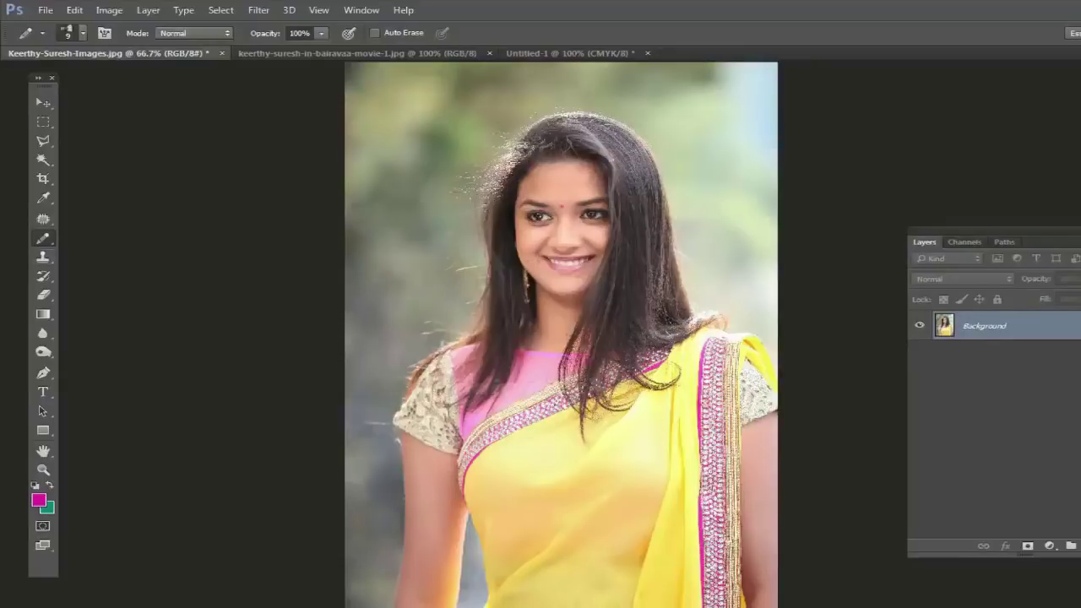
right_click(43, 238)
click(106, 234)
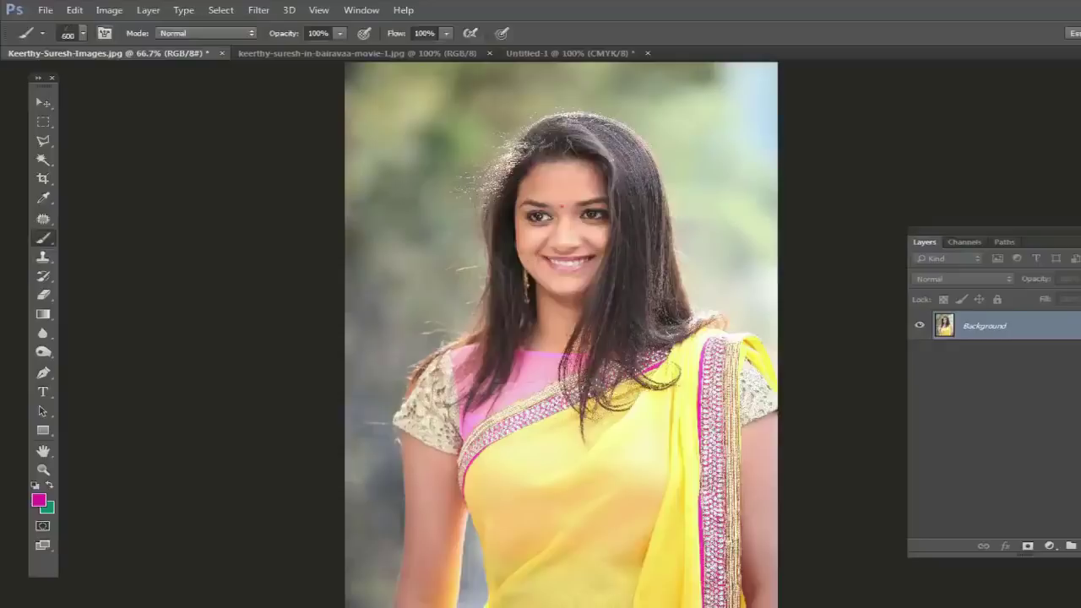
click(83, 32)
scroll(110, 211, up, 5)
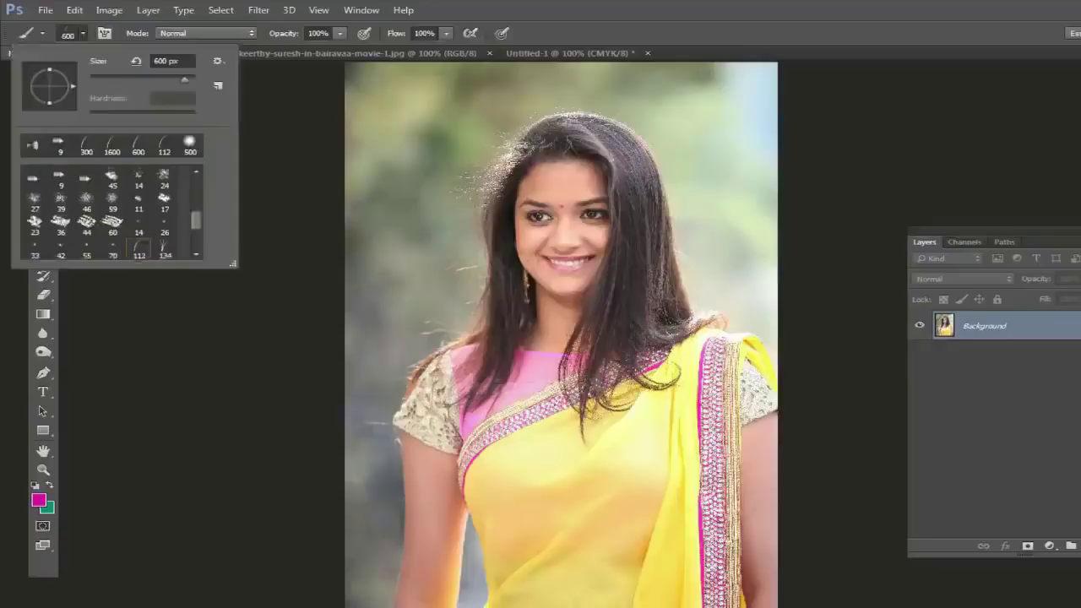
double_click(113, 177)
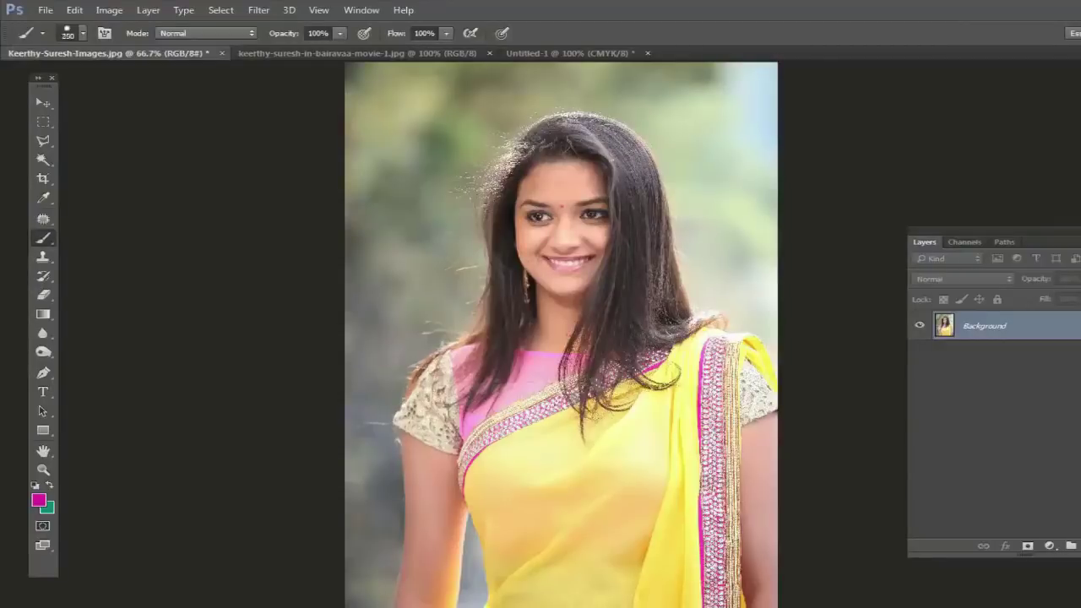
mouse_move(569, 463)
mouse_down()
mouse_move(538, 494)
mouse_move(525, 493)
mouse_move(526, 598)
mouse_move(634, 537)
mouse_move(639, 509)
mouse_move(671, 564)
mouse_move(667, 429)
mouse_move(680, 391)
mouse_move(714, 374)
mouse_up()
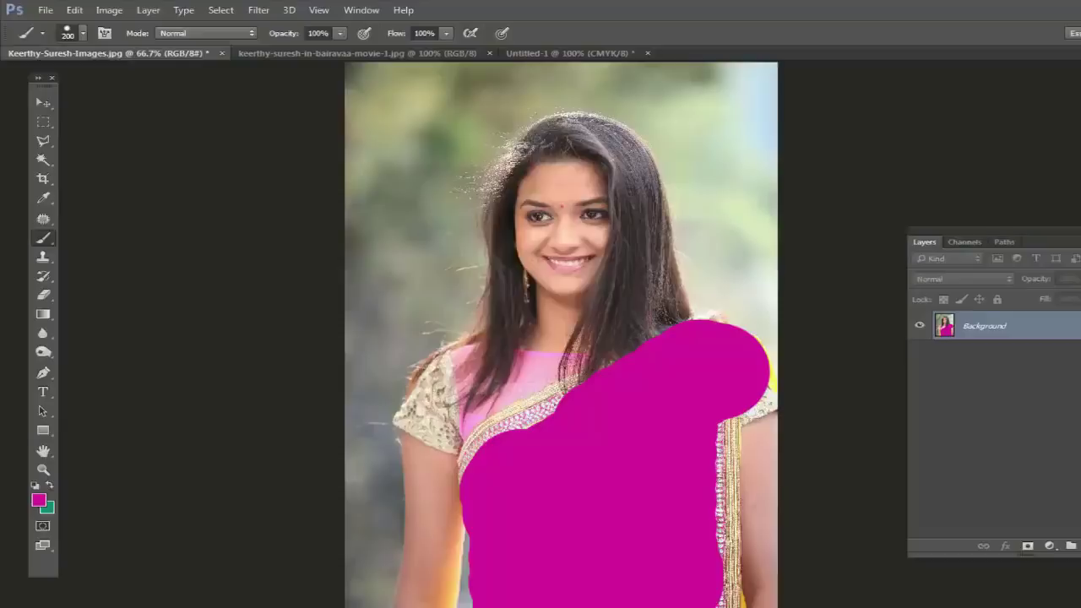
key(ctrl+z)
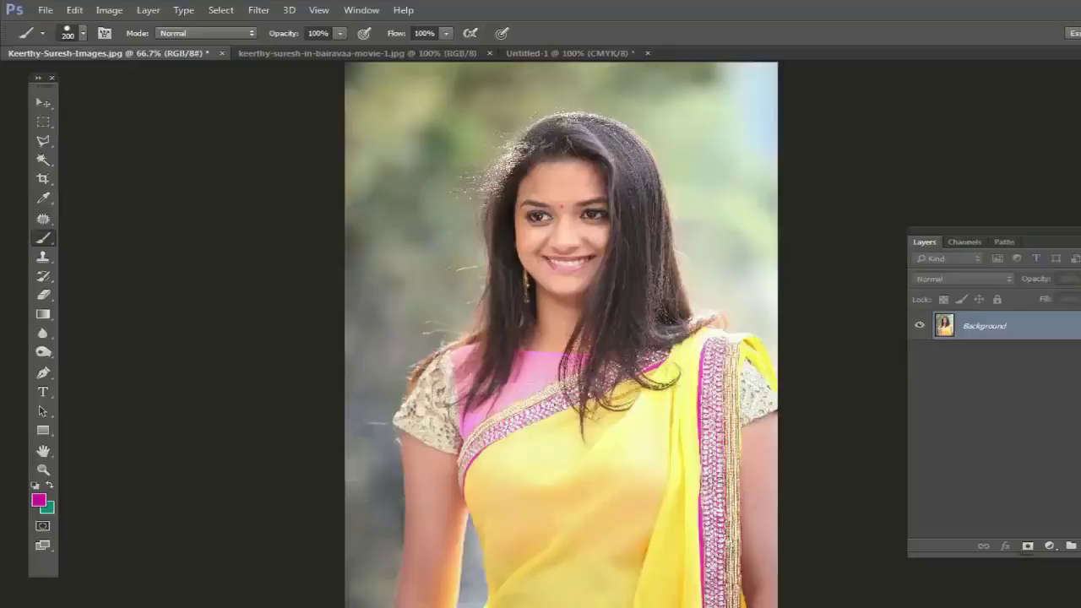
Step: Switch to the Color Replacement Tool and view the photo at 100%
right_click(43, 239)
click(93, 265)
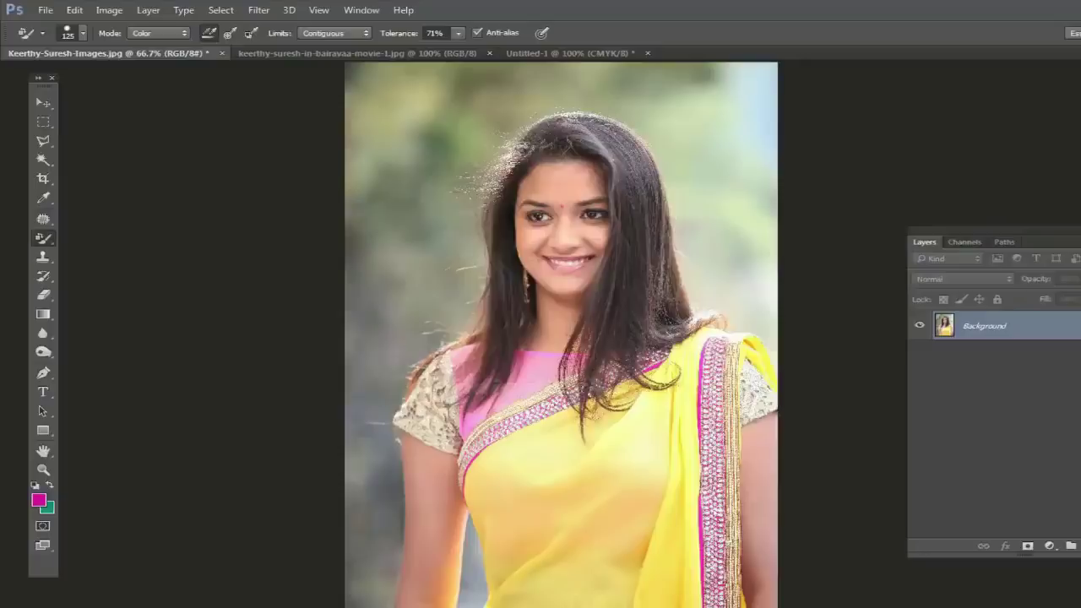
key(ctrl+1)
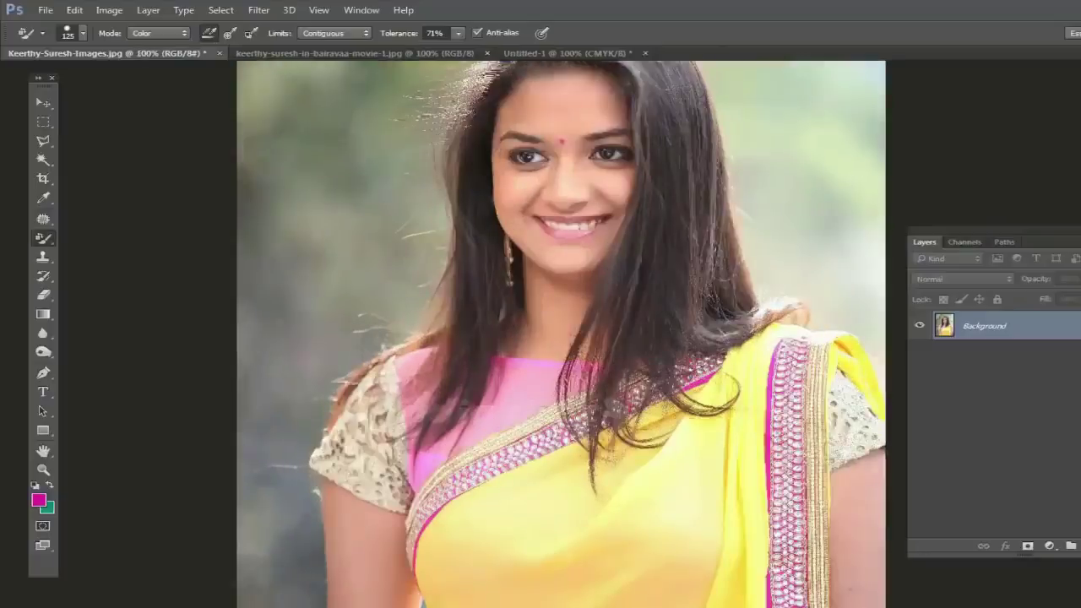
Step: Recolour the yellow saree panels pink with the Color Replacement Tool
scroll(561, 329, down, 5)
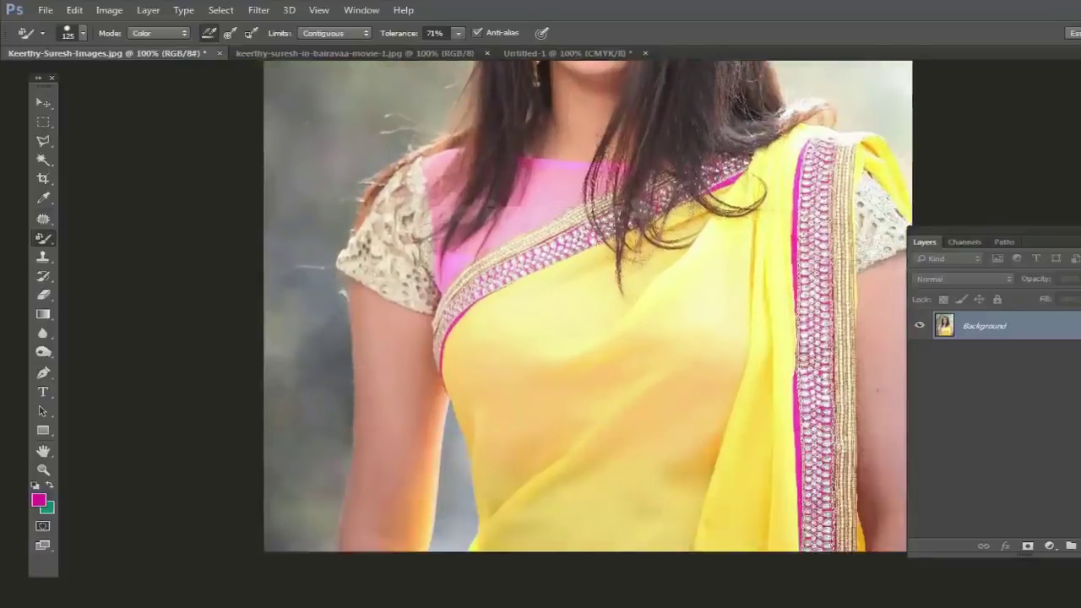
mouse_move(524, 279)
mouse_down()
mouse_move(591, 262)
mouse_move(480, 338)
mouse_move(467, 398)
mouse_move(524, 460)
mouse_move(520, 528)
mouse_move(609, 507)
mouse_move(646, 532)
mouse_move(592, 397)
mouse_move(659, 228)
mouse_up()
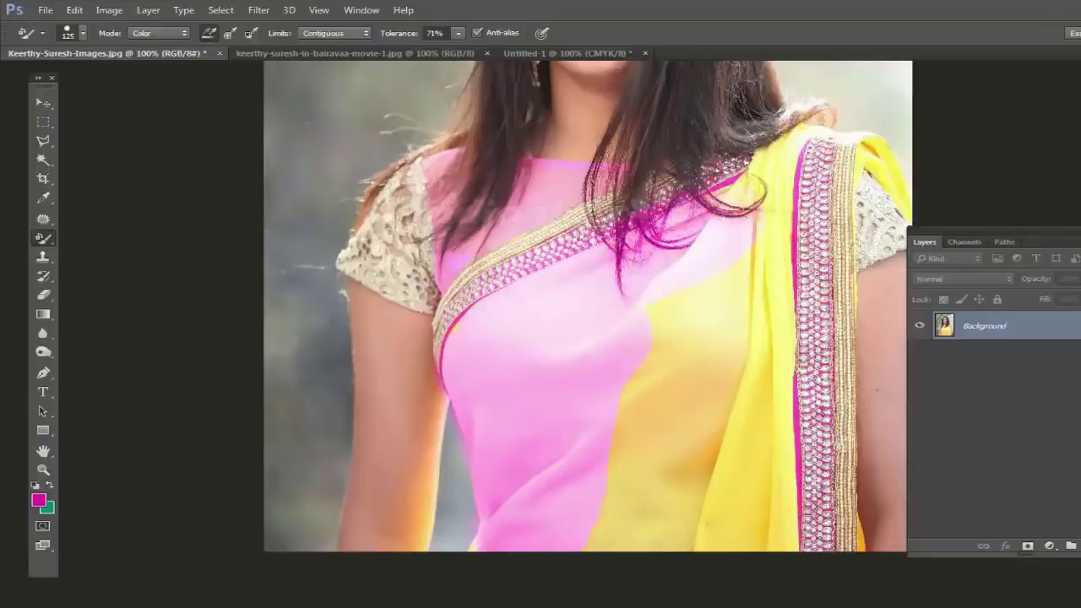
drag(652, 359, 604, 549)
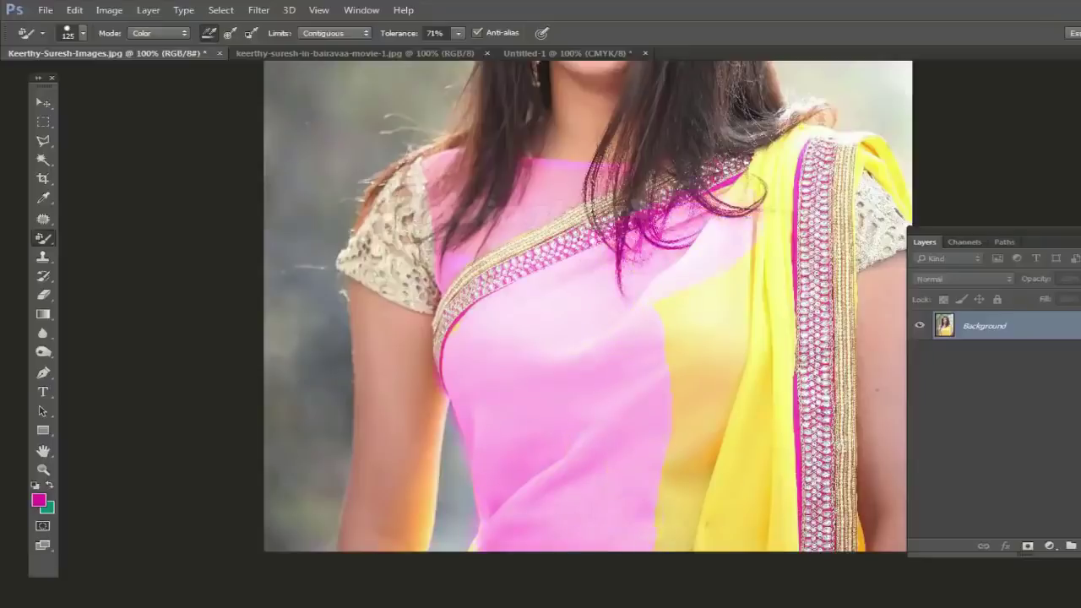
mouse_move(663, 460)
mouse_down()
mouse_move(676, 541)
mouse_move(709, 532)
mouse_move(695, 462)
mouse_up()
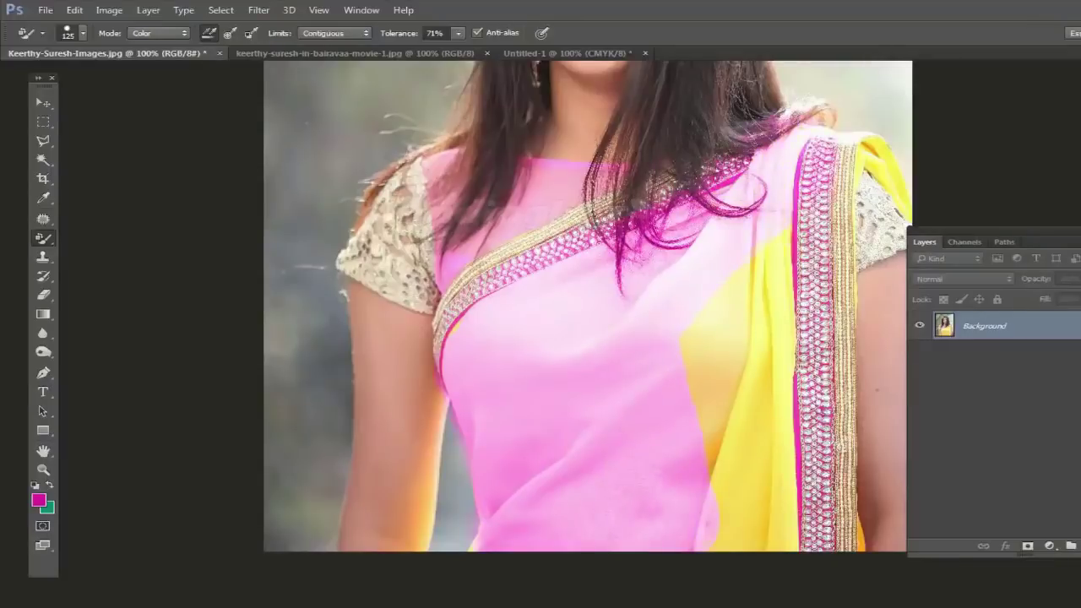
mouse_move(751, 298)
mouse_down()
mouse_move(768, 376)
mouse_move(743, 524)
mouse_move(790, 540)
mouse_up()
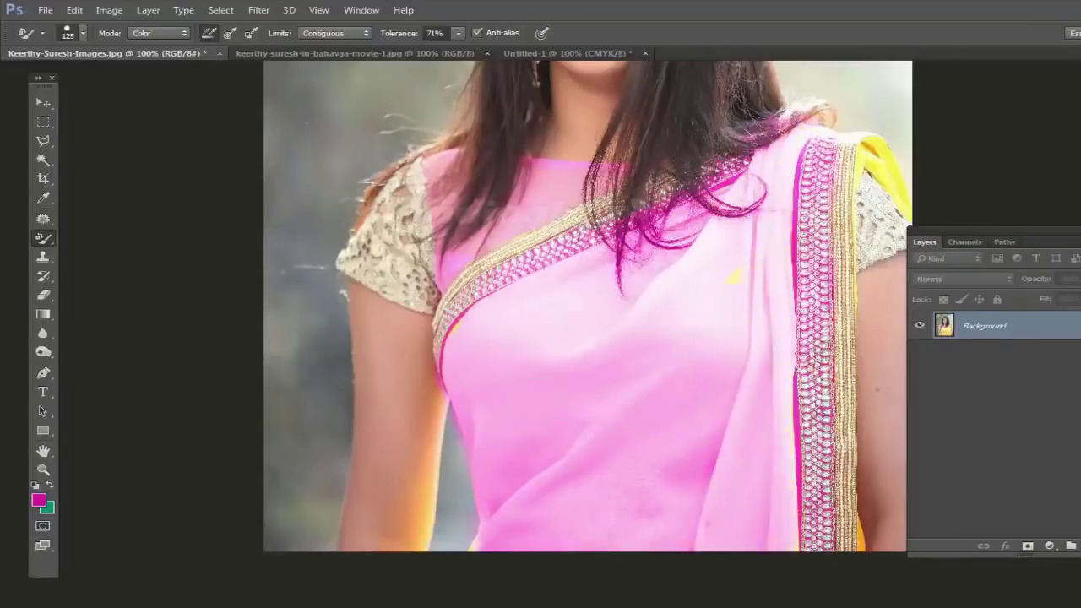
Step: With a smaller brush, turn the gold border, arm edge, neckline and chin pink
key(bracketleft)
key(bracketleft)
mouse_move(844, 545)
mouse_down()
mouse_move(828, 329)
mouse_move(849, 240)
mouse_up()
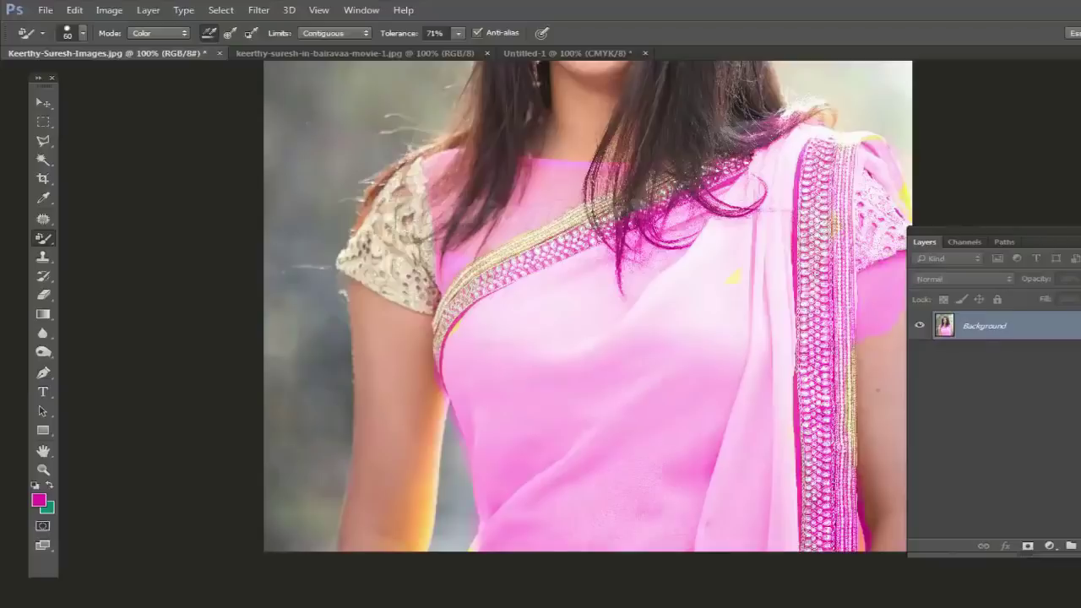
drag(880, 342, 871, 387)
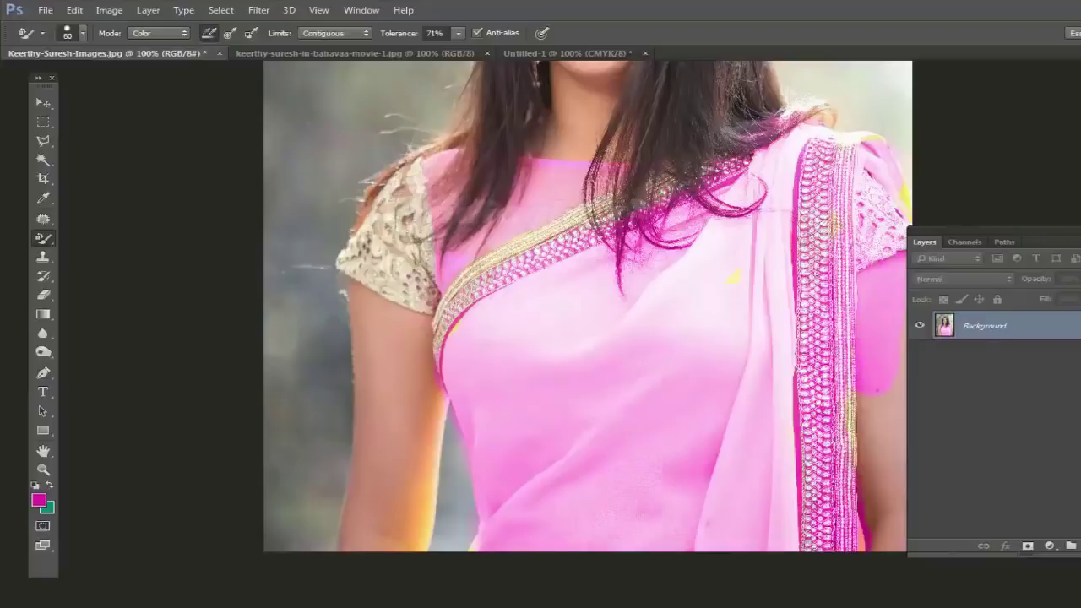
mouse_move(531, 181)
mouse_down()
mouse_move(498, 363)
mouse_move(422, 371)
mouse_move(435, 338)
mouse_move(592, 342)
mouse_move(528, 308)
mouse_move(602, 268)
mouse_move(583, 252)
mouse_move(605, 241)
mouse_move(532, 236)
mouse_move(524, 248)
mouse_move(613, 210)
mouse_up()
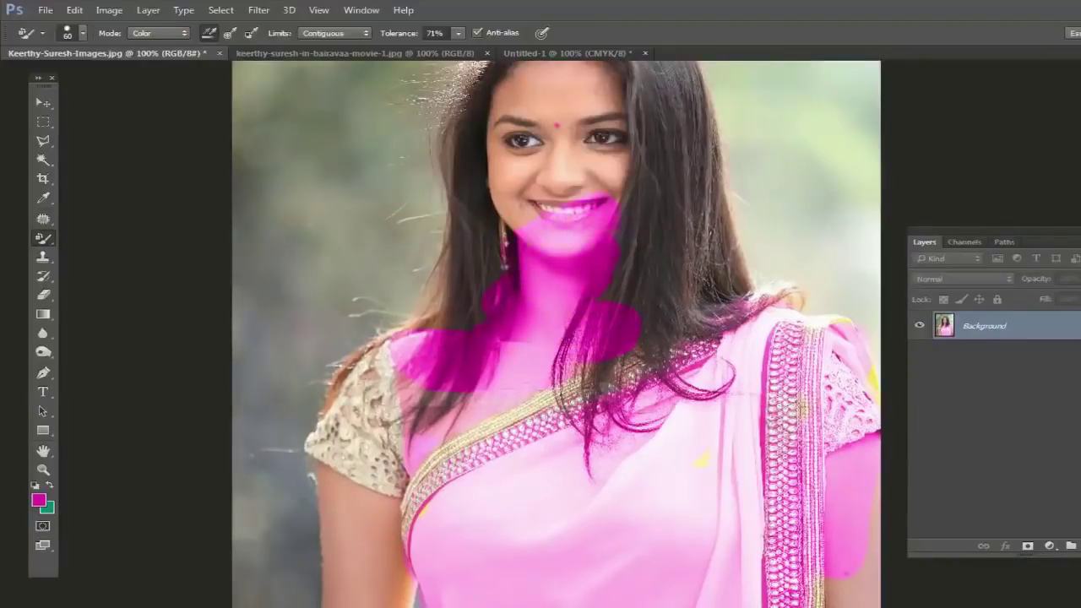
drag(522, 228, 511, 188)
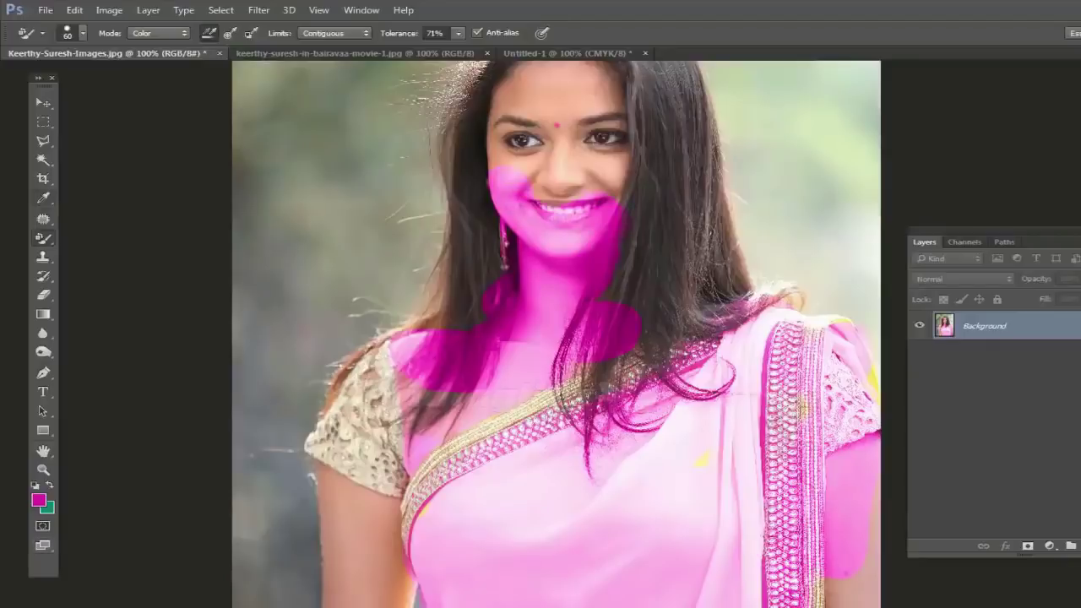
Step: Set the foreground colour to #1dd781, paint the face green, then switch to the other portrait
click(38, 500)
text(1dd781)
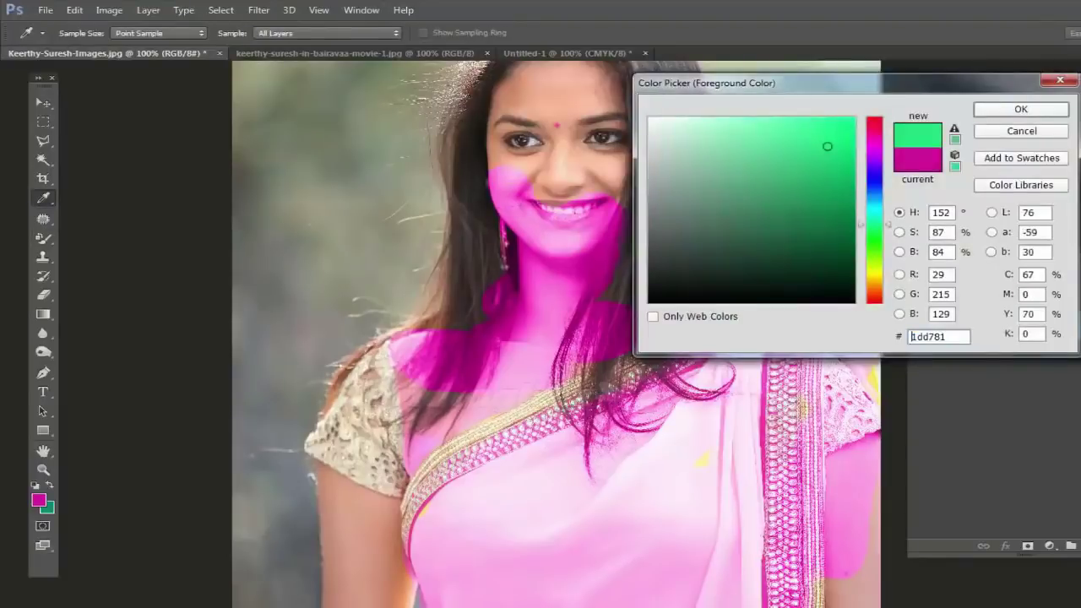
key(Return)
mouse_move(613, 182)
mouse_down()
mouse_move(519, 180)
mouse_move(503, 152)
mouse_move(507, 94)
mouse_move(562, 72)
mouse_move(625, 81)
mouse_move(604, 136)
mouse_move(545, 140)
mouse_move(592, 145)
mouse_move(619, 173)
mouse_move(595, 236)
mouse_move(561, 226)
mouse_up()
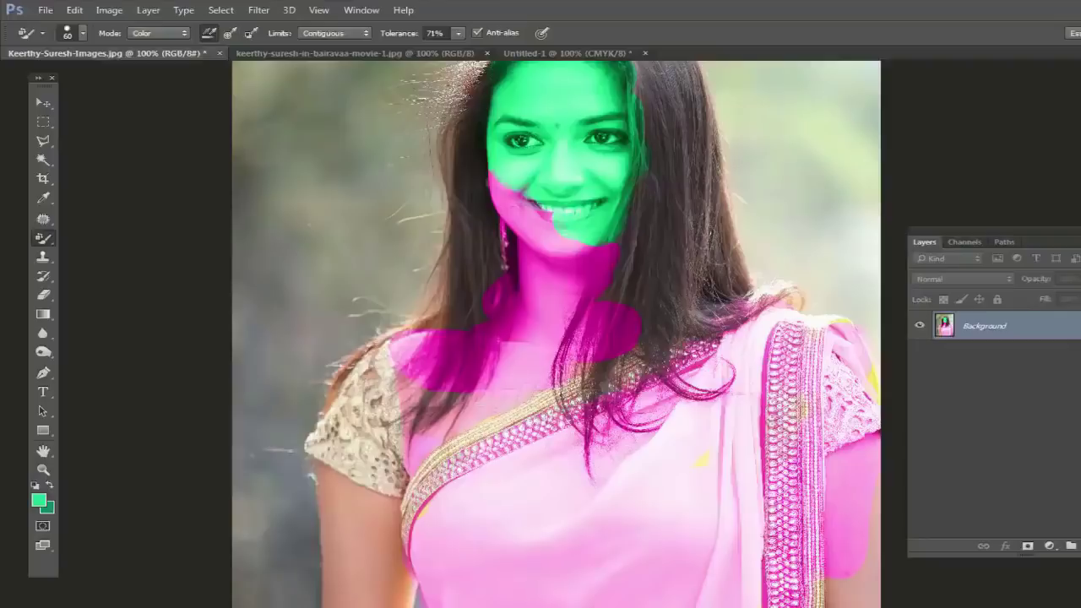
key(ctrl+Tab)
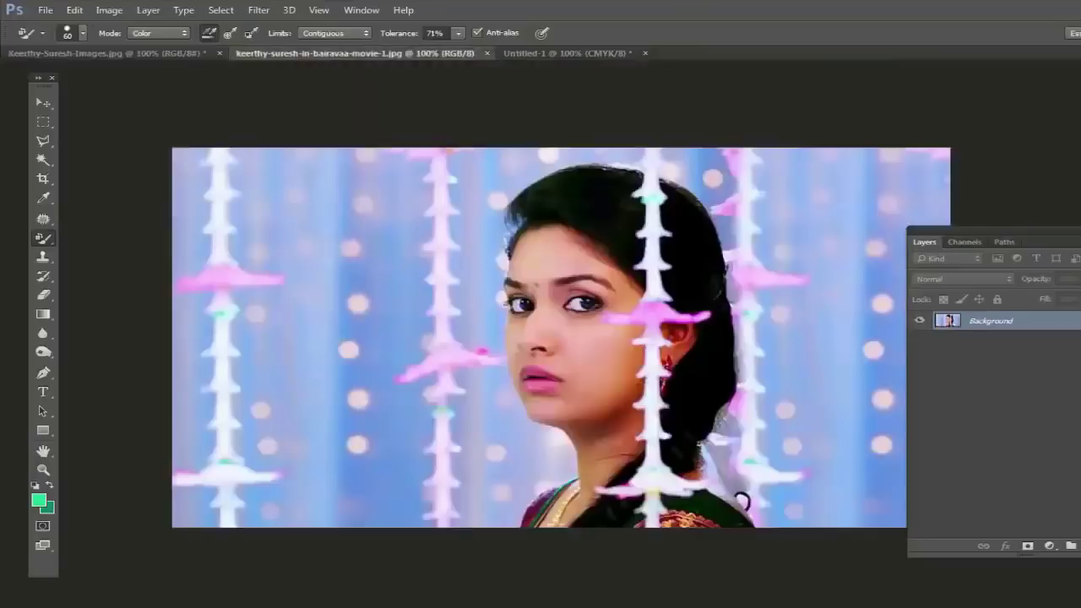
Step: Check the brush tool group and keep the Color Replacement Tool active
right_click(42, 238)
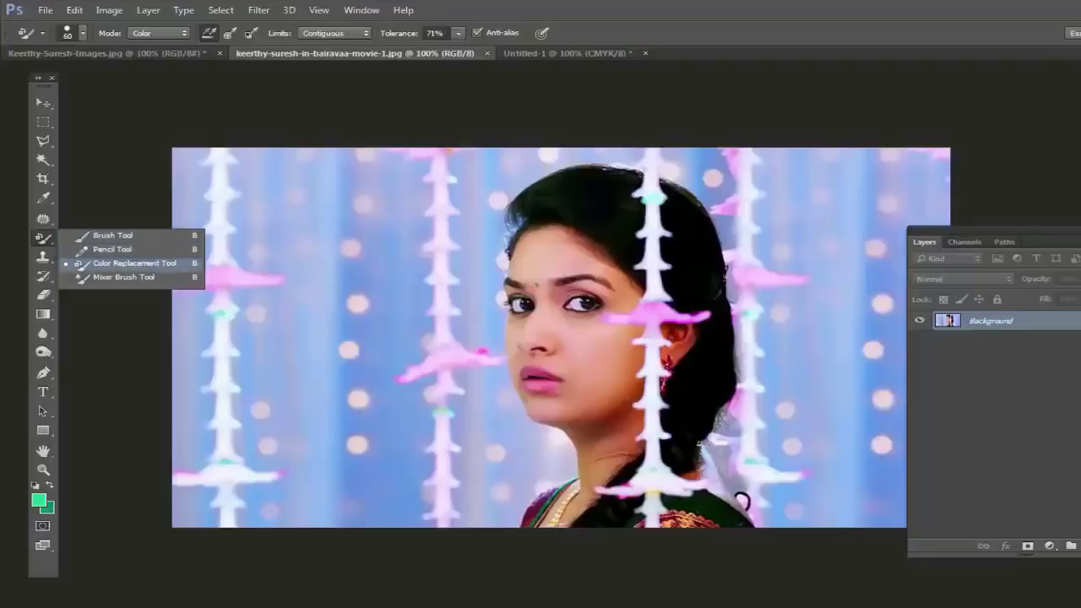
click(134, 263)
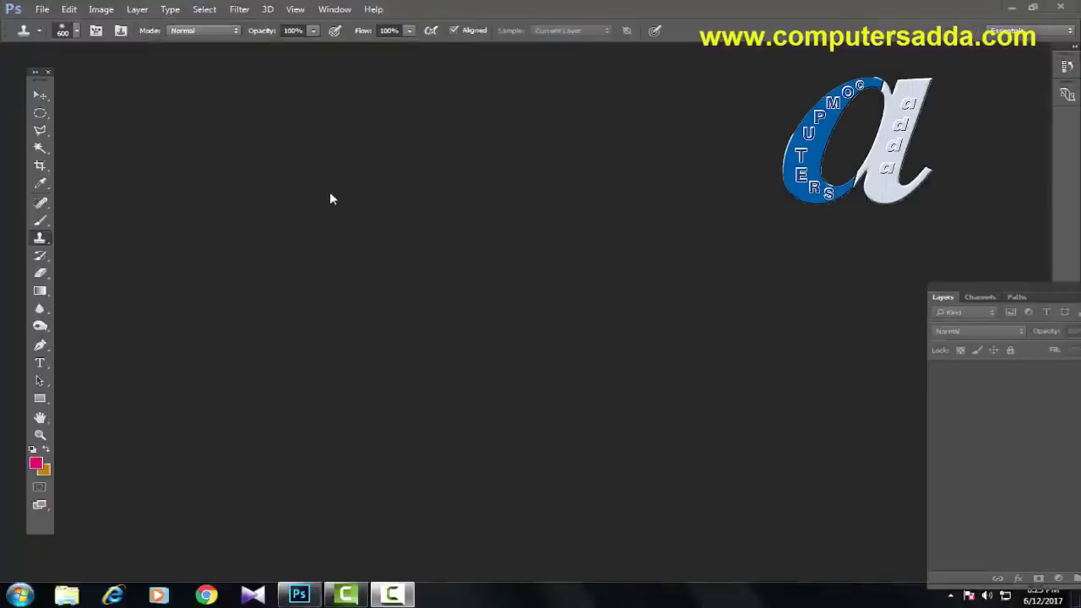
Step: Open Samantha-Ruth-Prabhu-Full-HD-Images.jpg from the 2015 hrions folder
click(41, 10)
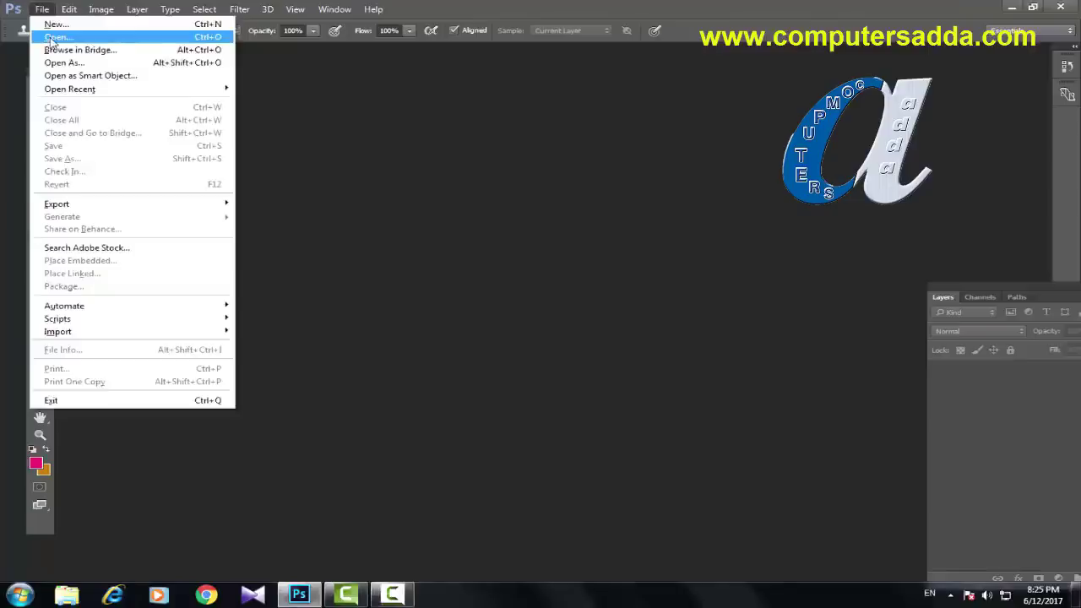
click(53, 38)
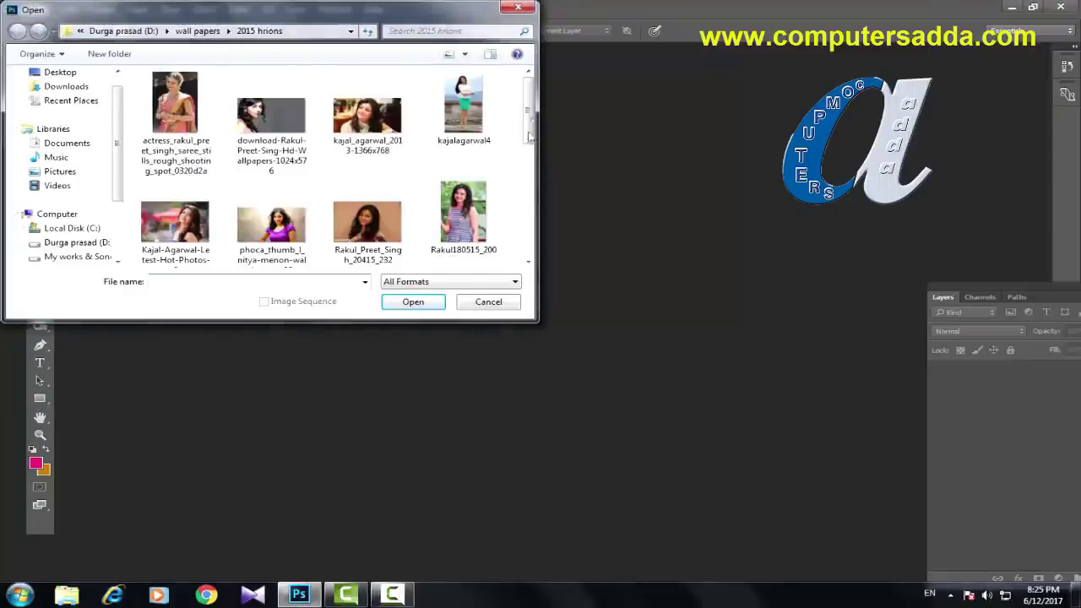
drag(530, 100, 533, 188)
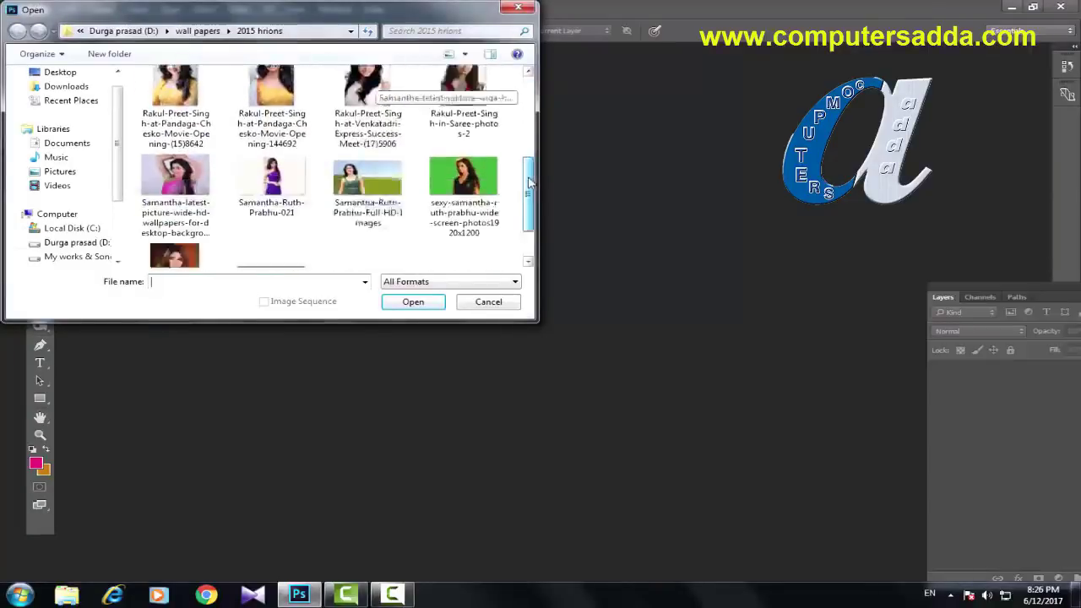
click(342, 175)
click(405, 302)
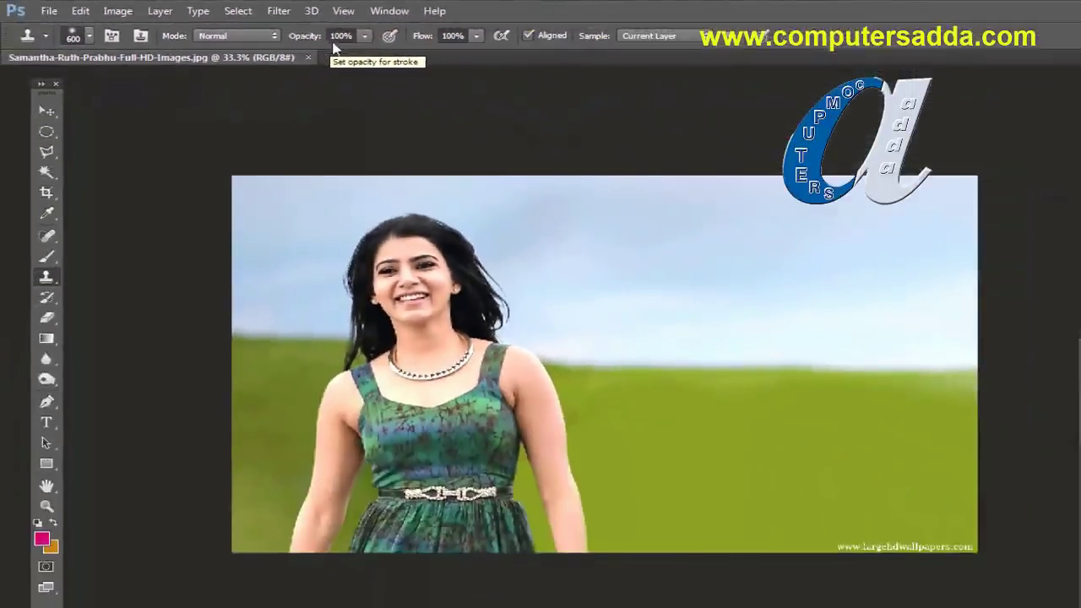
Step: With the Clone Stamp Tool, clone the woman's face into the sky, then undo that stroke
right_click(50, 278)
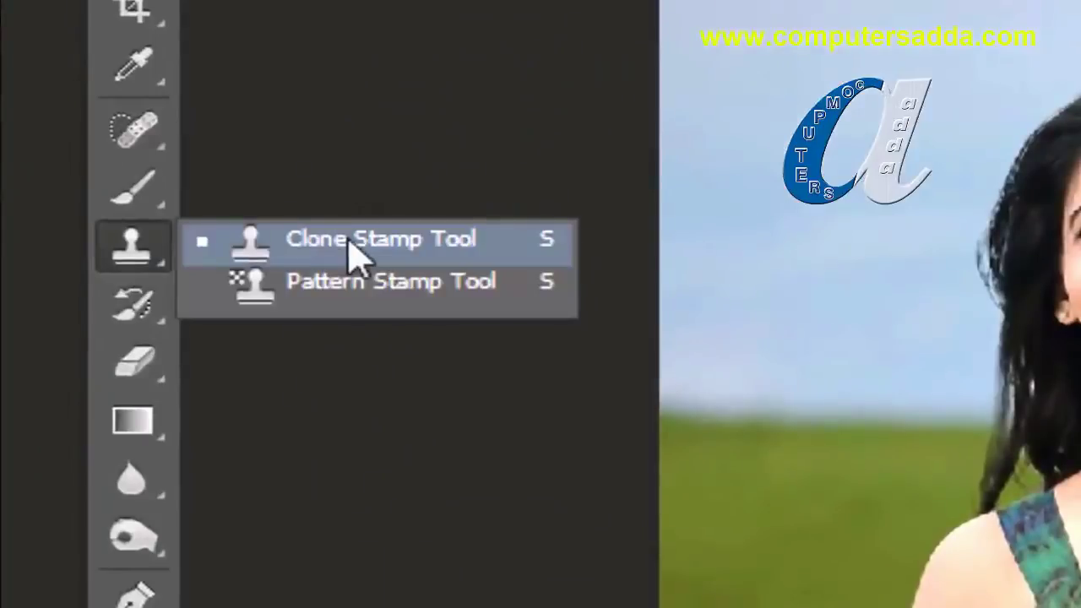
click(349, 240)
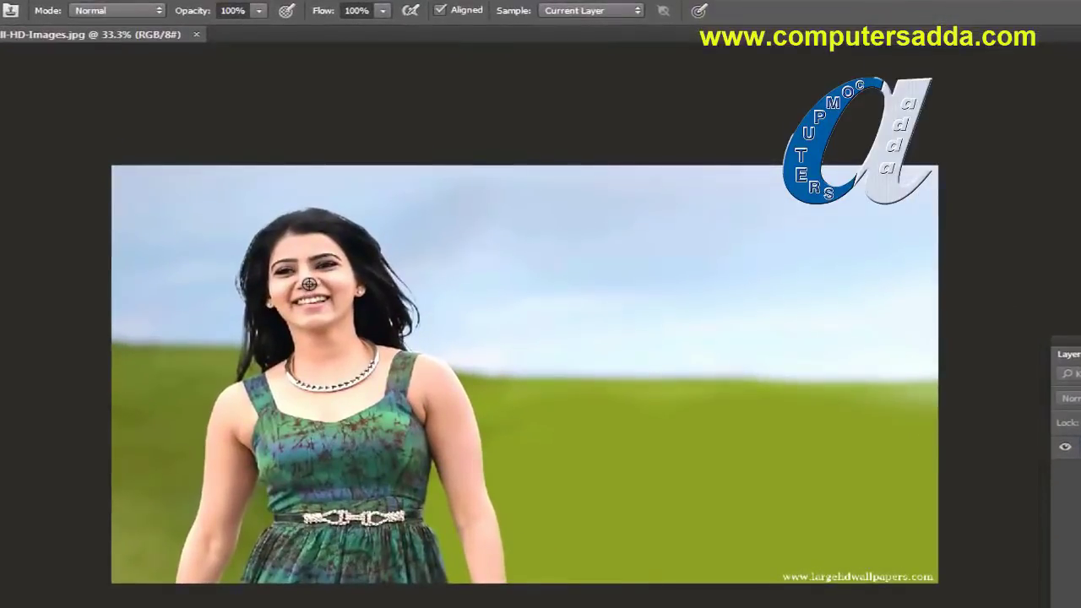
mouse_move(380, 270)
mouse_down()
mouse_move(524, 276)
mouse_move(535, 249)
mouse_move(512, 247)
mouse_move(502, 272)
mouse_move(514, 292)
mouse_move(563, 285)
mouse_move(568, 252)
mouse_move(547, 242)
mouse_move(516, 275)
mouse_move(537, 269)
mouse_move(515, 265)
mouse_move(557, 237)
mouse_move(500, 246)
mouse_move(538, 287)
mouse_move(492, 312)
mouse_move(514, 376)
mouse_move(491, 372)
mouse_move(486, 387)
mouse_move(565, 418)
mouse_move(589, 275)
mouse_move(651, 441)
mouse_move(667, 397)
mouse_move(610, 577)
mouse_move(541, 497)
mouse_move(530, 533)
mouse_move(663, 544)
mouse_move(703, 502)
mouse_move(713, 558)
mouse_move(595, 311)
mouse_move(553, 338)
mouse_move(532, 299)
mouse_move(475, 431)
mouse_move(462, 541)
mouse_move(463, 508)
mouse_move(448, 549)
mouse_move(477, 357)
mouse_move(469, 365)
mouse_move(469, 324)
mouse_move(494, 258)
mouse_move(551, 200)
mouse_move(562, 208)
mouse_move(528, 218)
mouse_move(558, 246)
mouse_up()
key(ctrl+z)
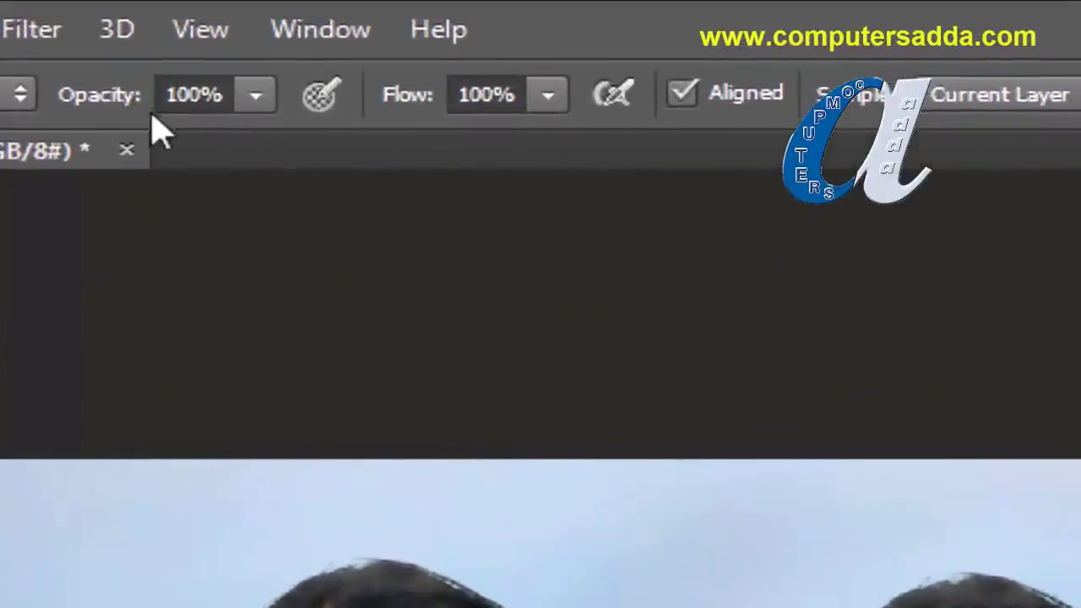
Step: Lower the Clone Stamp opacity to 60%
click(254, 99)
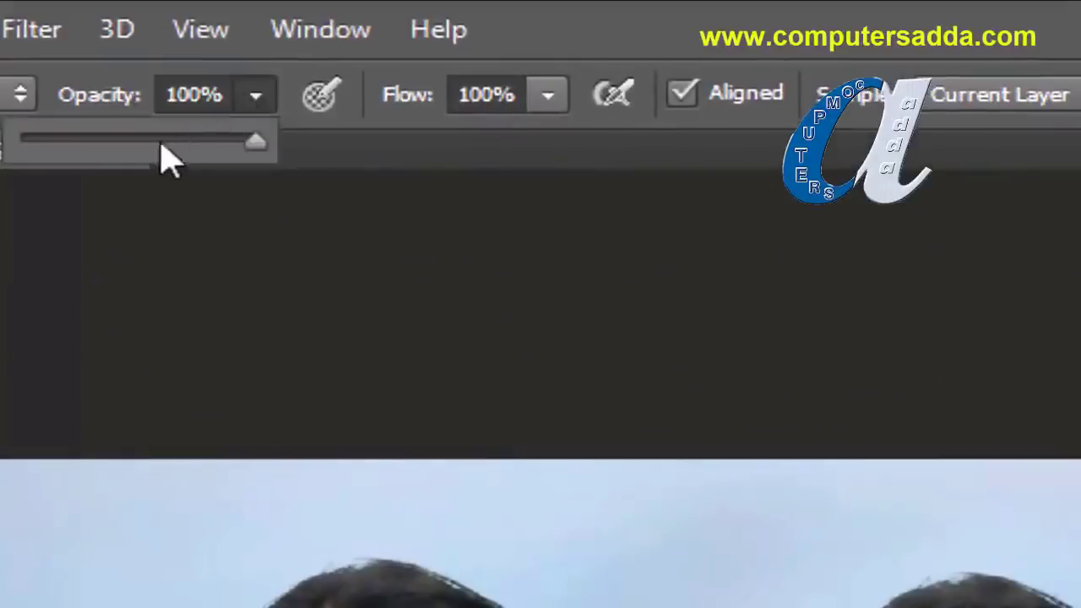
click(101, 99)
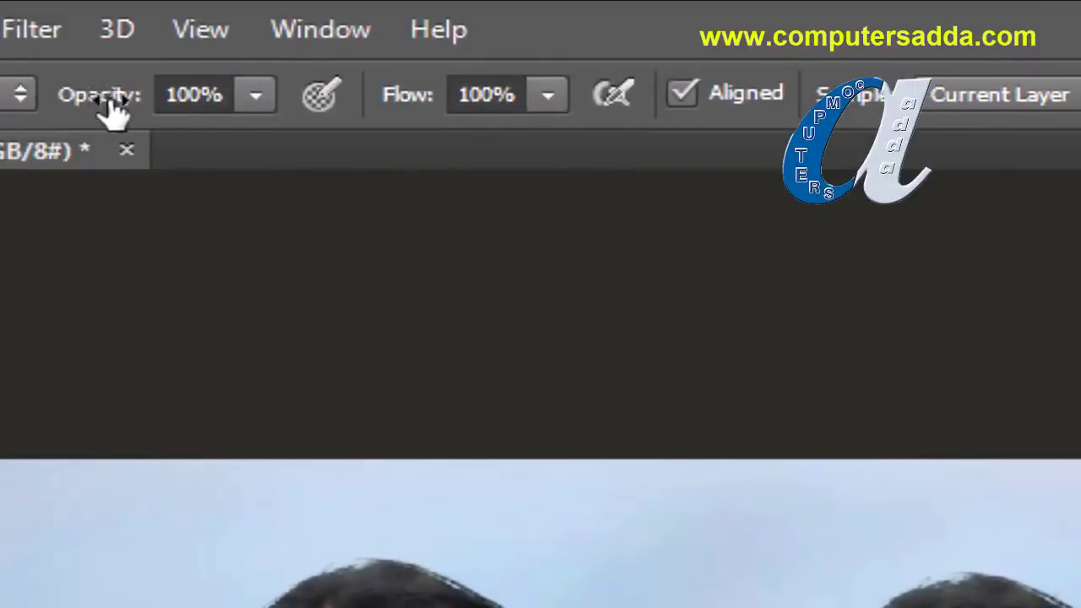
drag(120, 102, 61, 102)
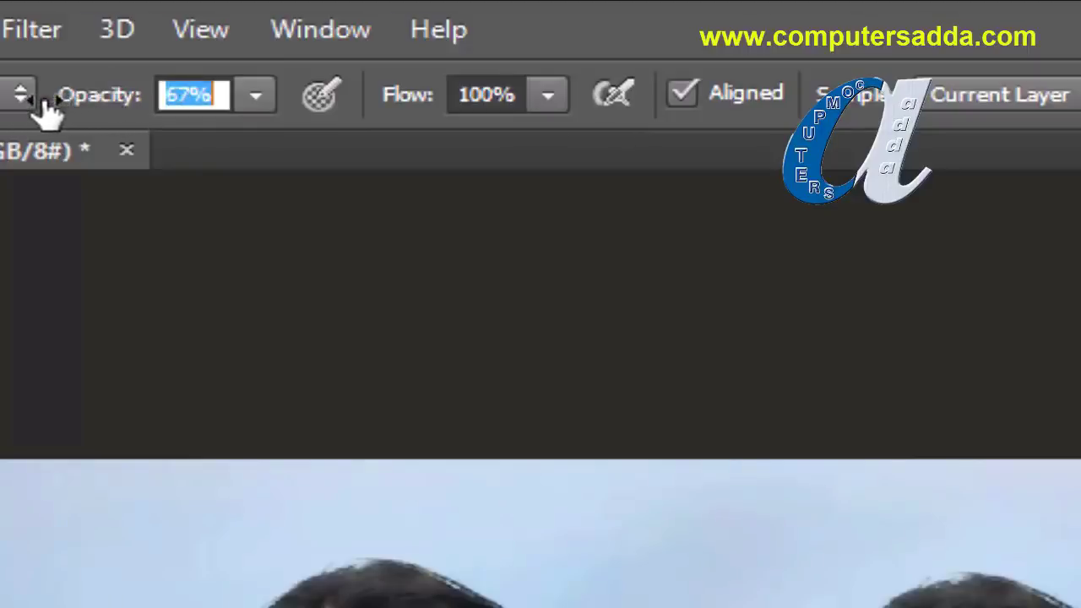
key(Return)
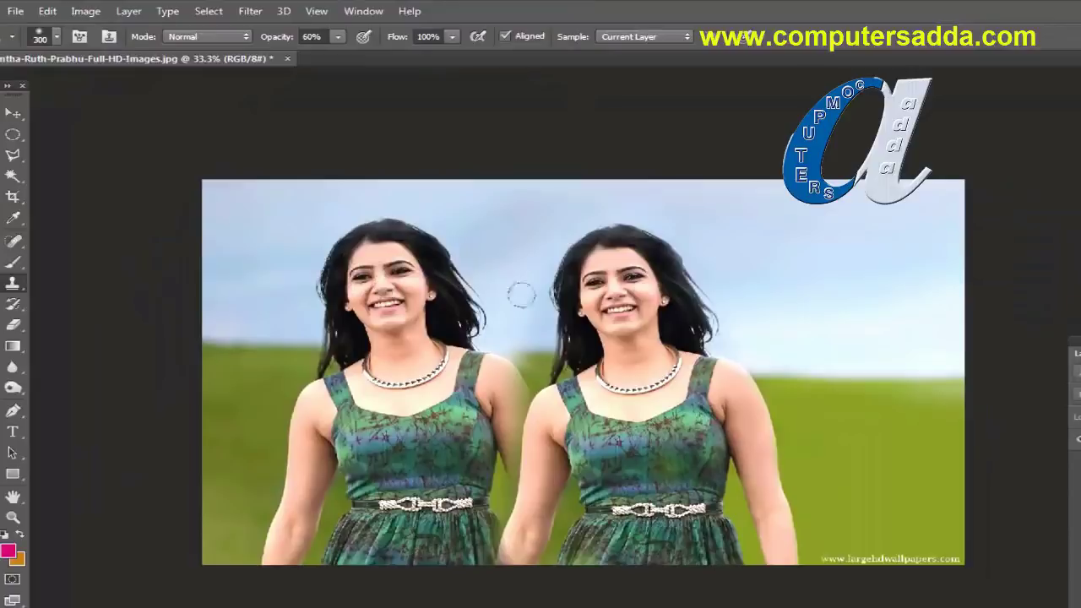
Step: Stamp a faded full-figure copy of the woman at the photo's right edge
mouse_move(794, 313)
mouse_down()
mouse_move(895, 282)
mouse_move(927, 286)
mouse_move(901, 283)
mouse_up()
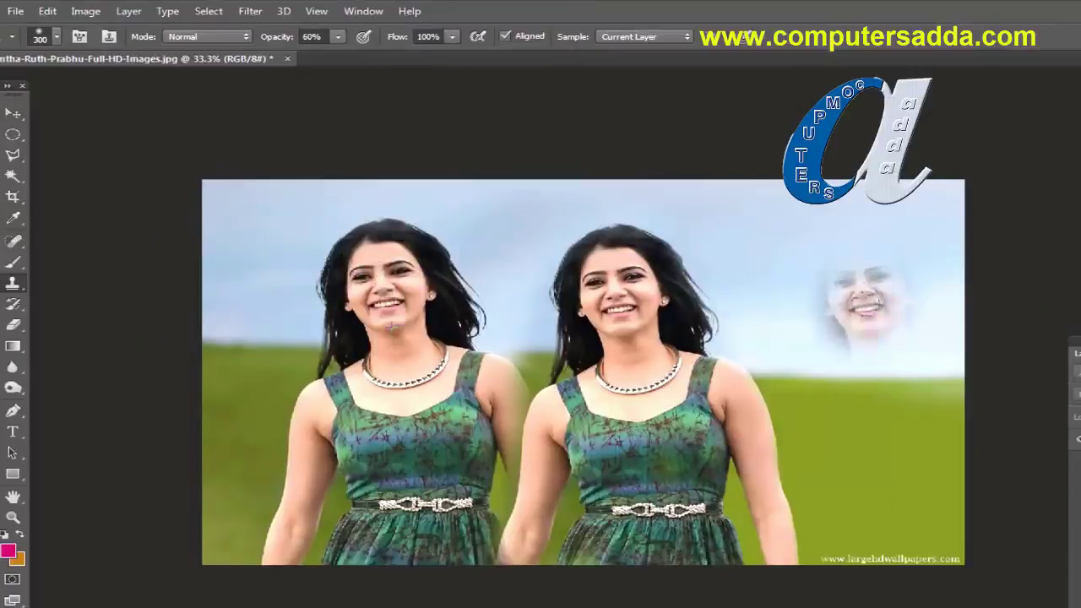
mouse_move(873, 330)
mouse_down()
mouse_move(836, 295)
mouse_move(836, 353)
mouse_move(811, 422)
mouse_move(903, 441)
mouse_move(785, 473)
mouse_move(803, 540)
mouse_move(887, 549)
mouse_move(929, 340)
mouse_move(871, 237)
mouse_up()
drag(942, 355, 942, 541)
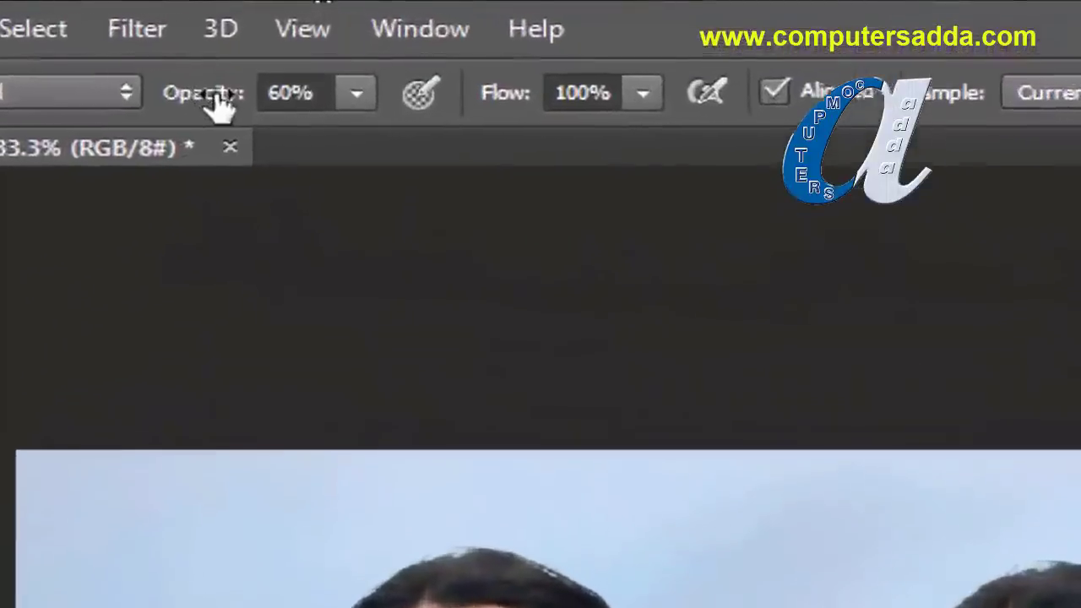
Step: Lower the stamp opacity to 20% and paint a faint copy of the woman's face and chest at the left edge
drag(280, 36, 244, 34)
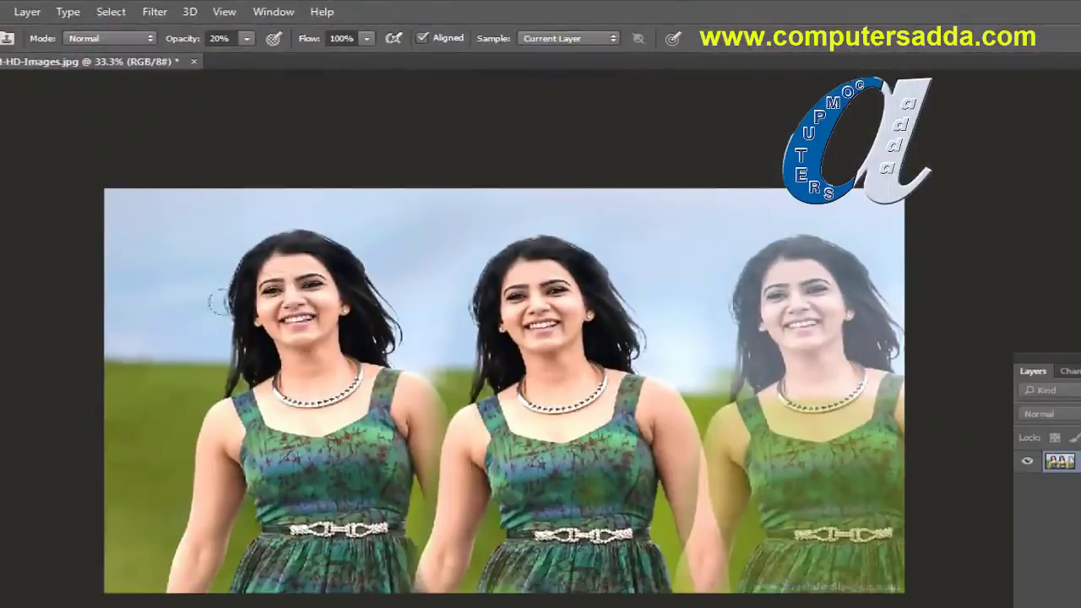
mouse_move(218, 302)
mouse_down()
mouse_move(135, 321)
mouse_move(152, 287)
mouse_move(160, 422)
mouse_move(115, 566)
mouse_move(148, 530)
mouse_up()
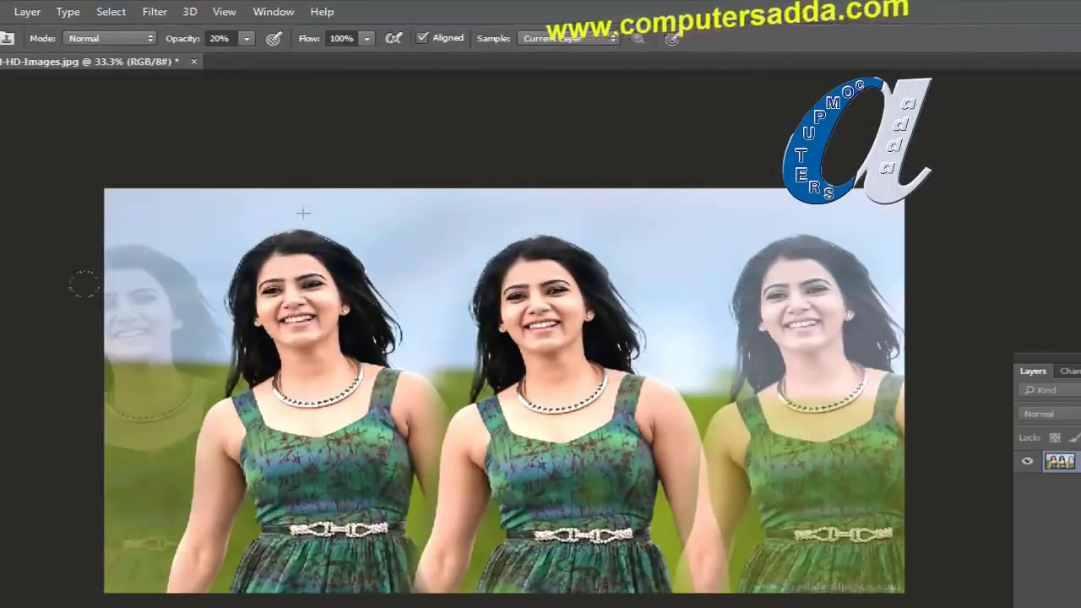
mouse_move(90, 319)
mouse_down()
mouse_move(160, 287)
mouse_move(149, 394)
mouse_move(96, 447)
mouse_move(106, 437)
mouse_up()
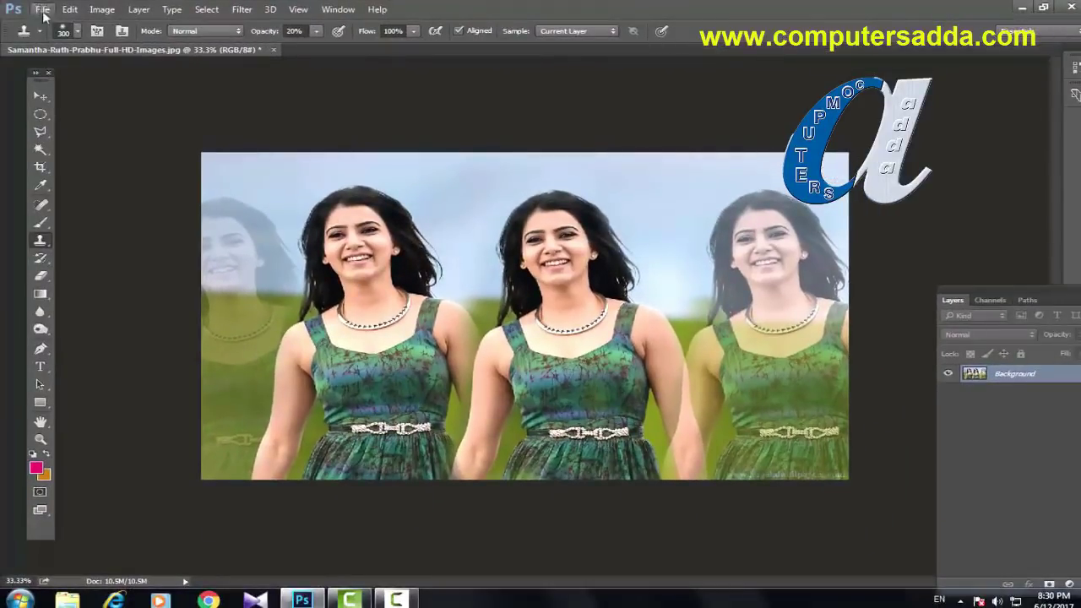
Step: Close the edited photo without saving changes
click(43, 10)
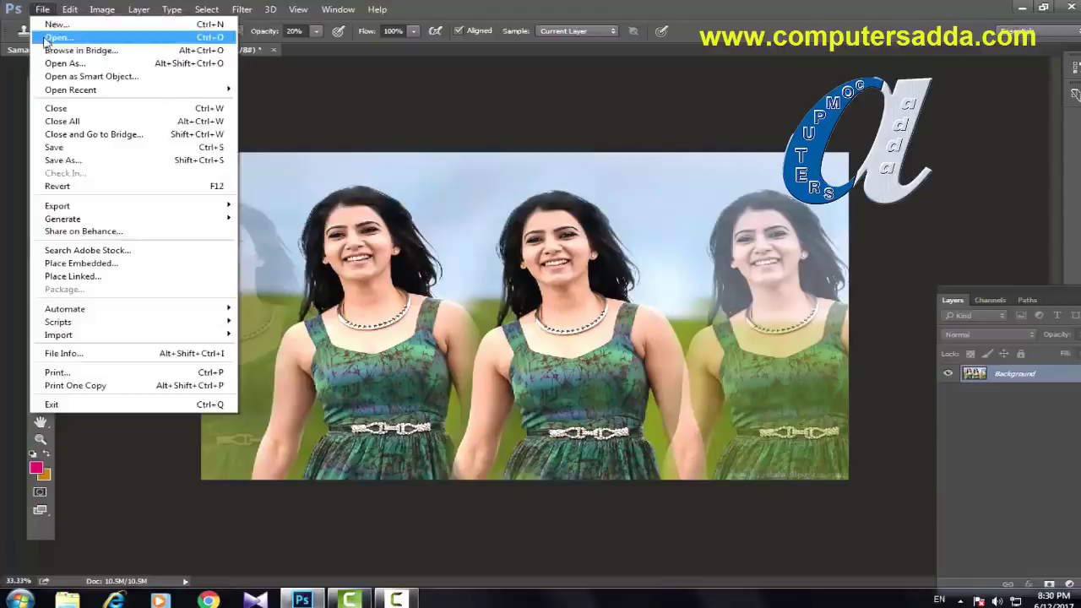
click(283, 54)
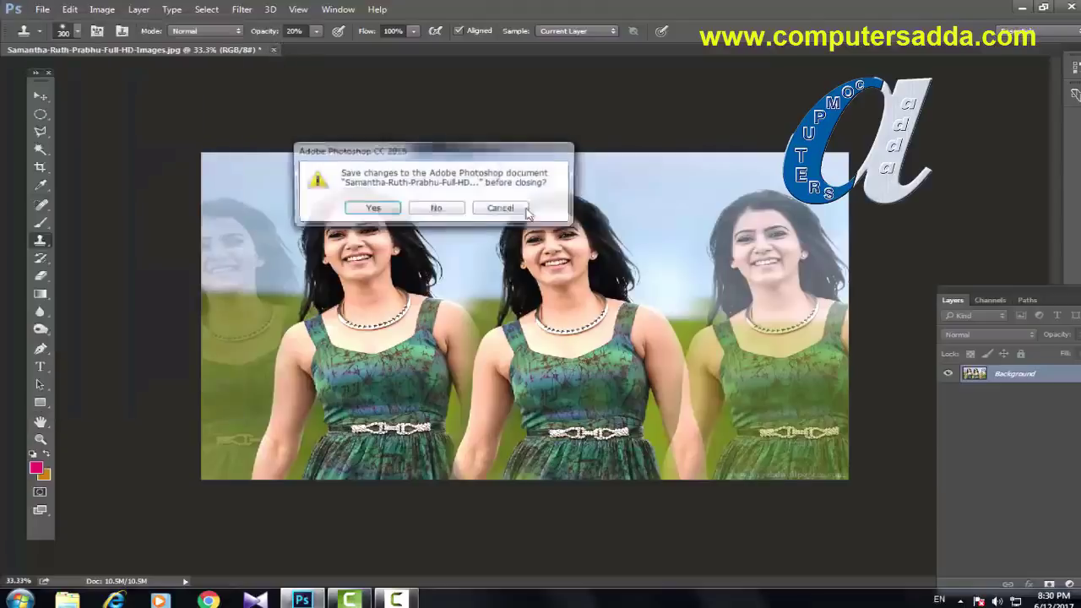
key(n)
Step: Open the red-saree, yellow-dress and orange-saree portraits together from the 2015 wallpapers folder
click(41, 9)
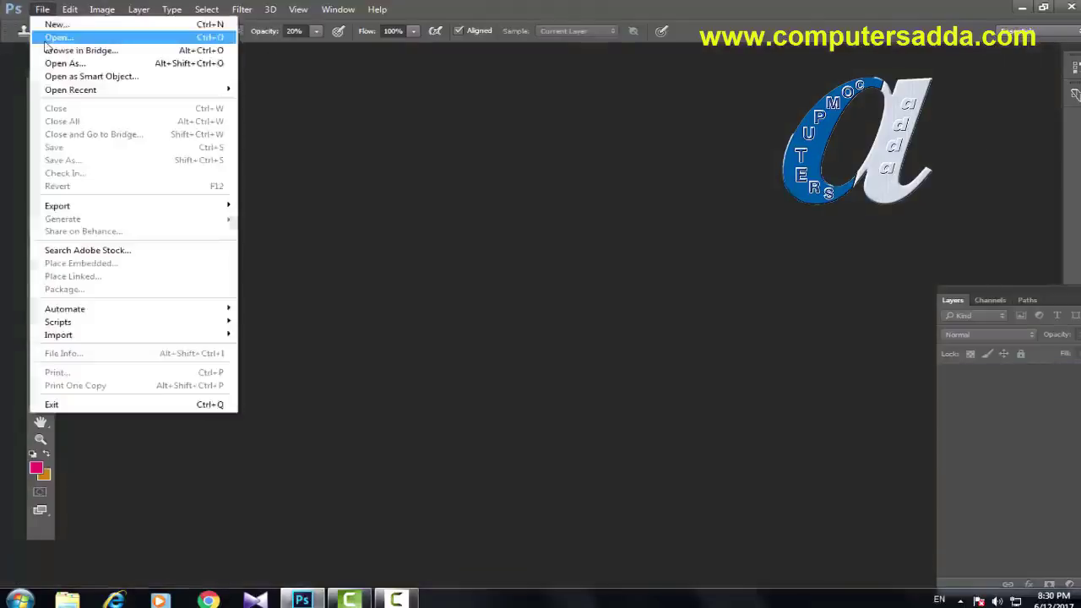
click(45, 35)
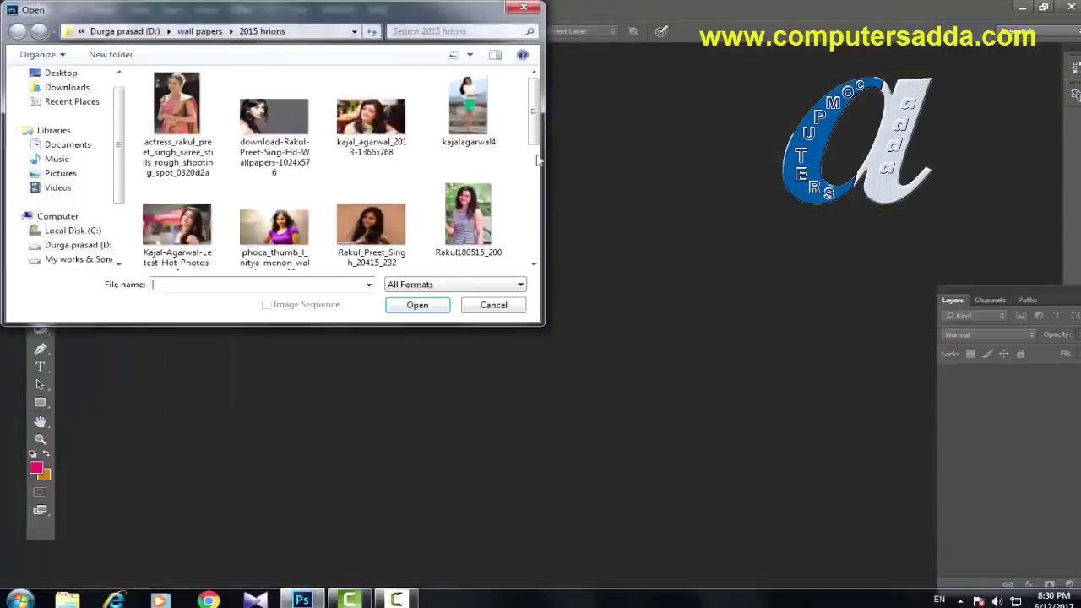
scroll(474, 110, down, 3)
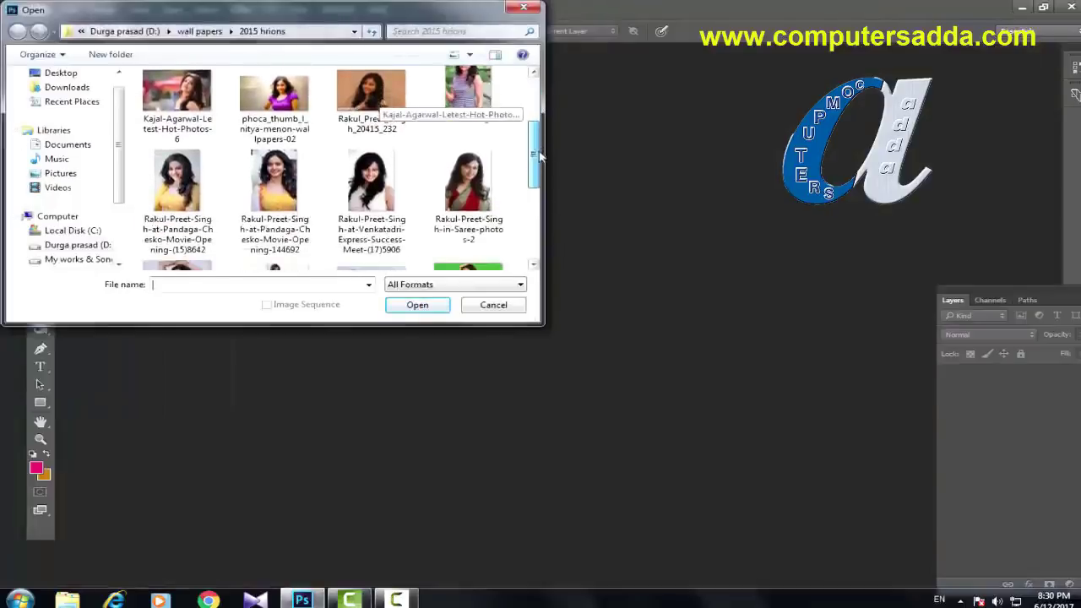
click(470, 187)
drag(534, 163, 540, 210)
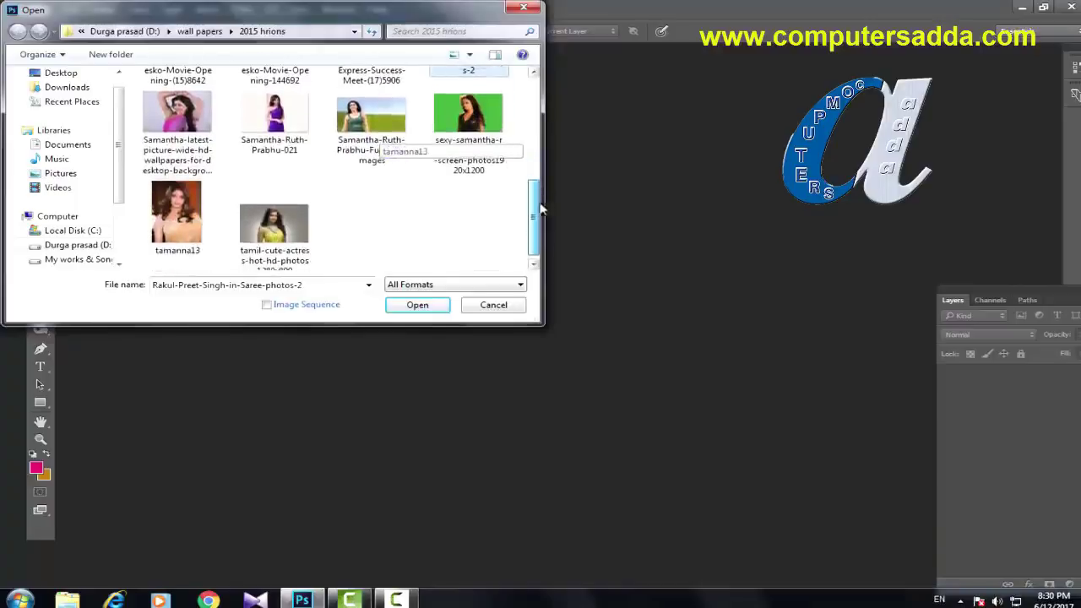
ctrl+click(287, 241)
shift+click(162, 213)
click(404, 308)
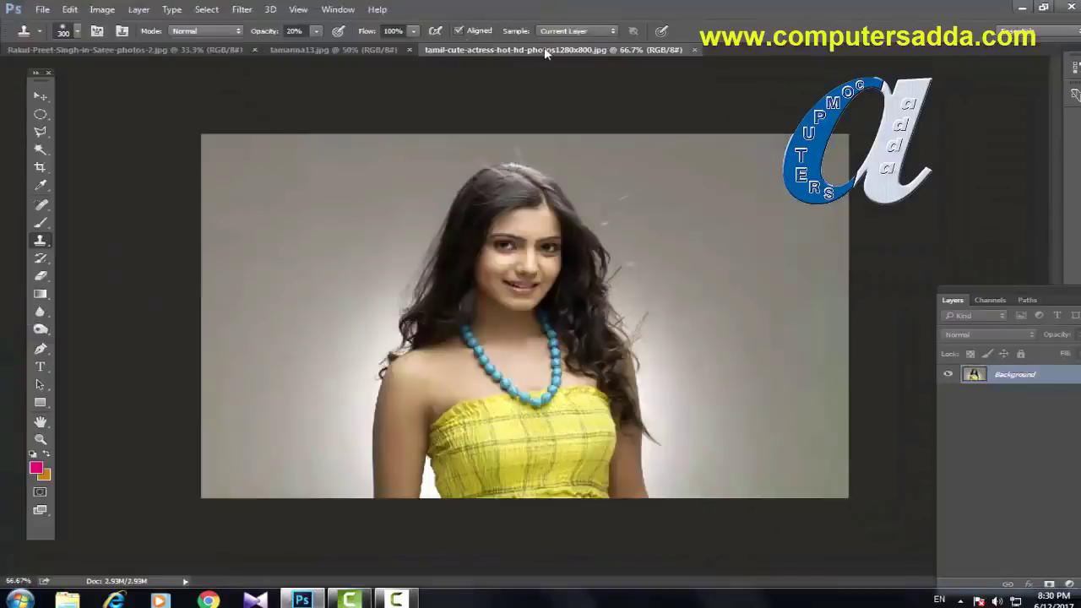
Step: Float the yellow-dress, orange-saree and red-saree photos as separate windows and arrange them side by side
drag(545, 51, 500, 108)
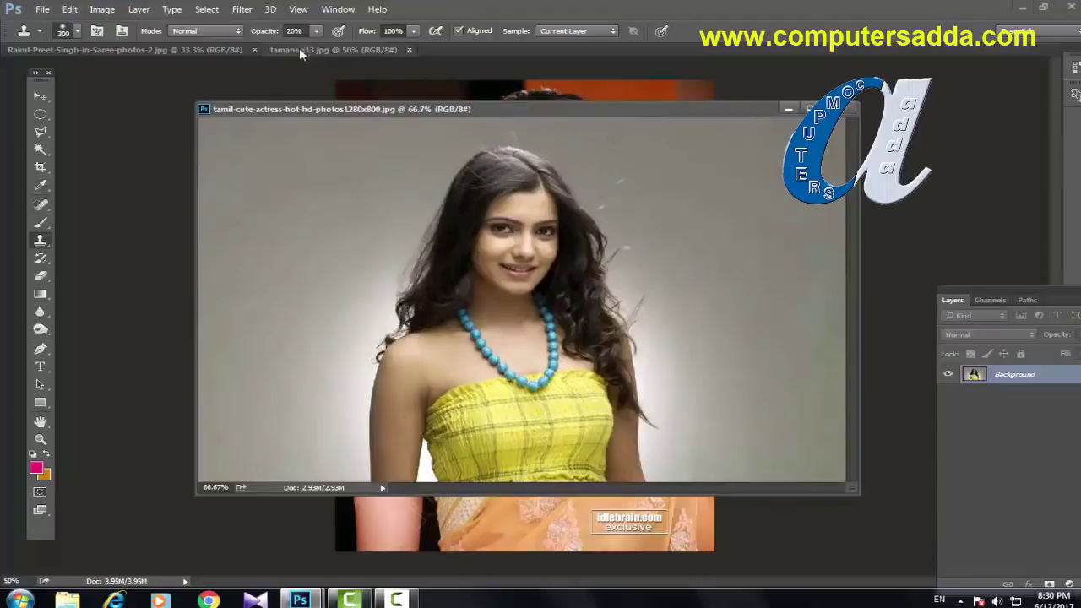
drag(299, 50, 279, 108)
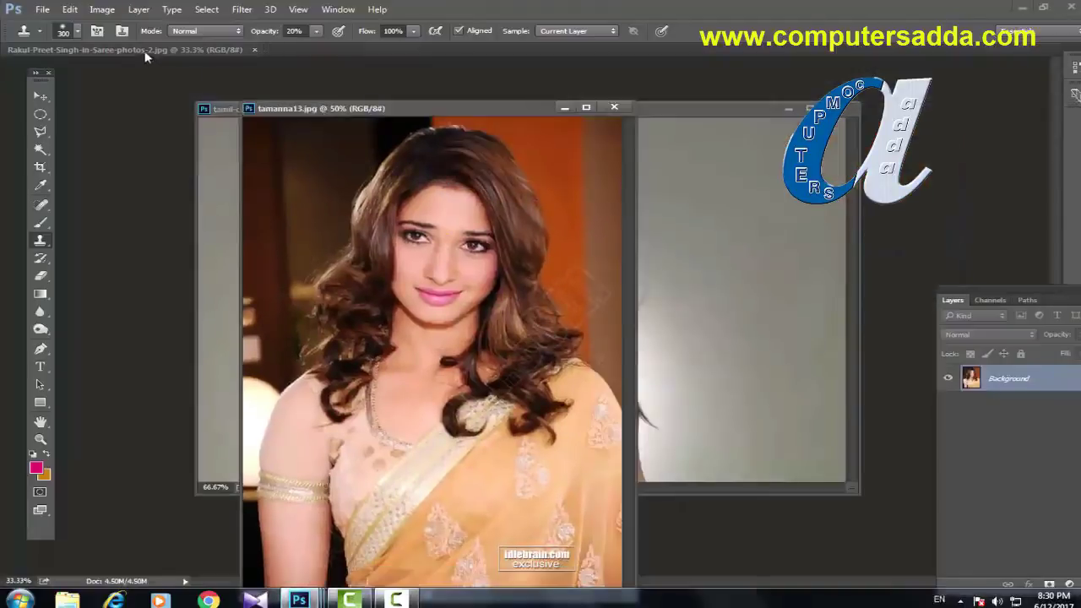
drag(145, 53, 141, 84)
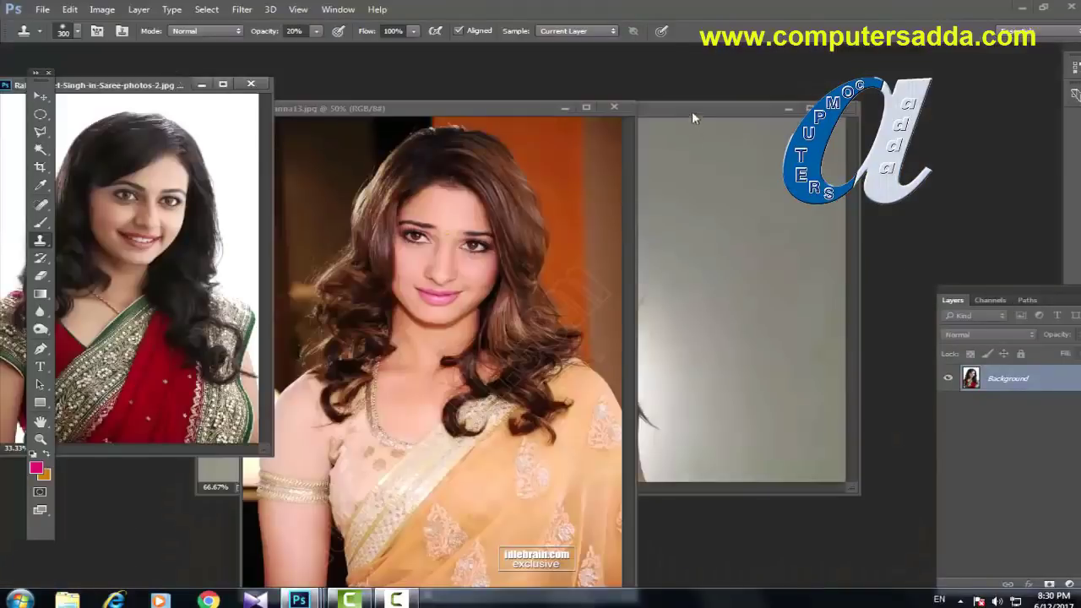
drag(692, 114, 887, 93)
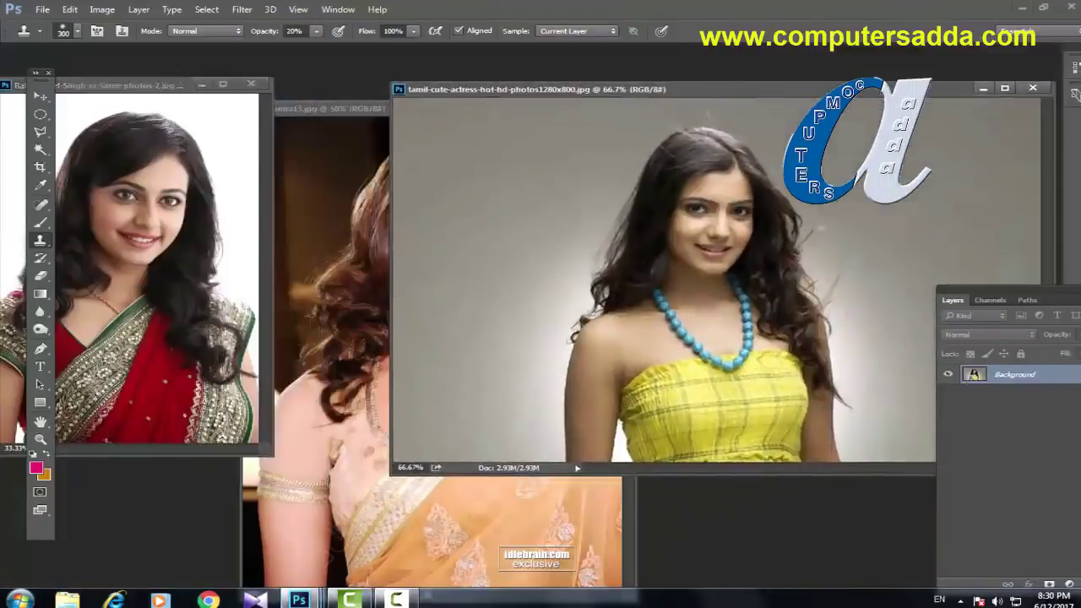
click(328, 107)
drag(327, 107, 266, 96)
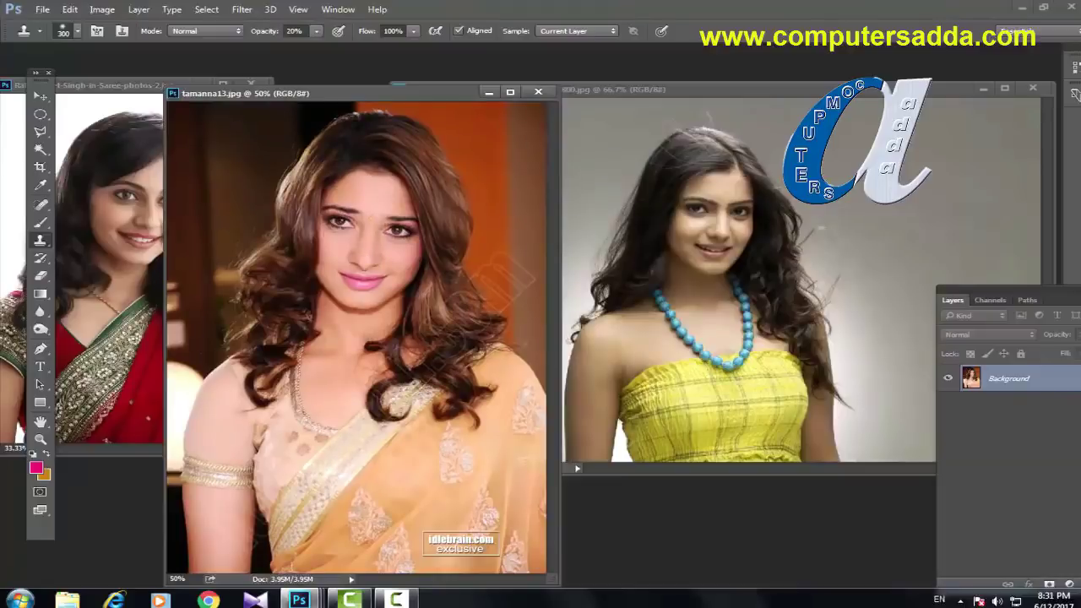
drag(873, 96, 739, 104)
Step: Faintly clone a face onto the yellow-dress photo's right and lower-right background
mouse_move(743, 169)
mouse_down()
mouse_move(754, 192)
mouse_move(746, 169)
mouse_move(759, 171)
mouse_move(748, 180)
mouse_move(759, 169)
mouse_move(746, 167)
mouse_move(786, 215)
mouse_move(837, 228)
mouse_up()
key(ctrl+alt+z)
key(ctrl+alt+z)
key(ctrl+alt+z)
key(ctrl+alt+z)
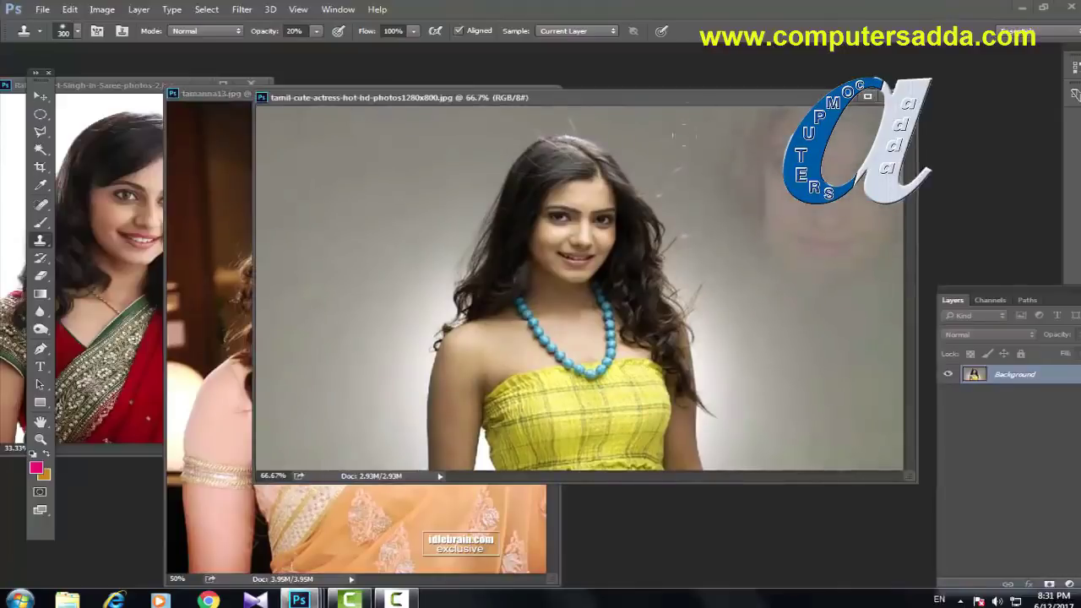
drag(740, 275, 857, 328)
drag(841, 423, 803, 461)
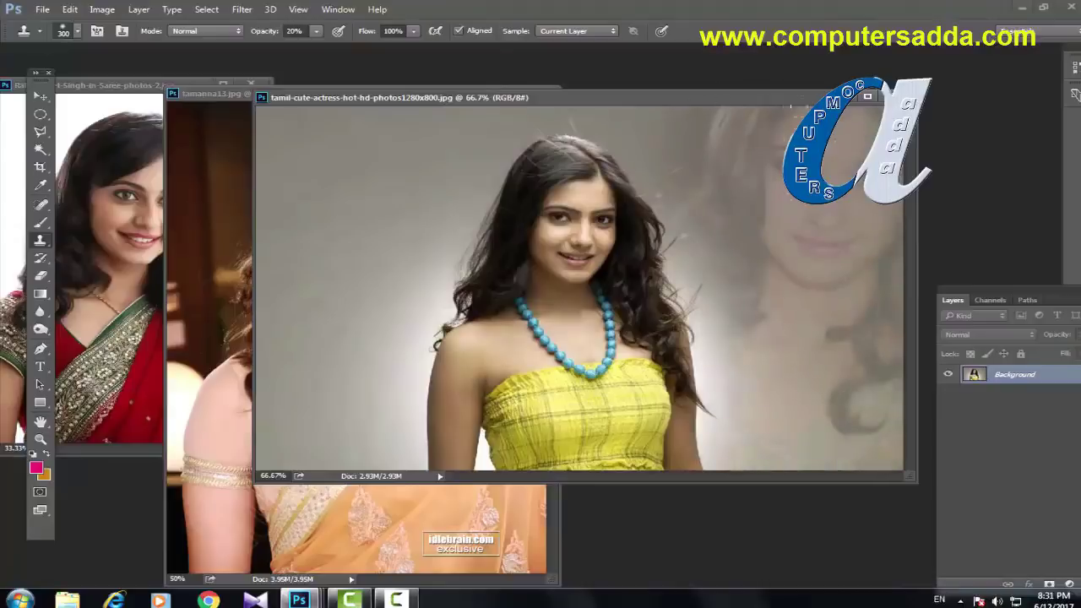
Step: Sample the red-saree woman's face and clone it and her saree faintly into the upper- and lower-left background
click(102, 87)
drag(161, 93, 216, 93)
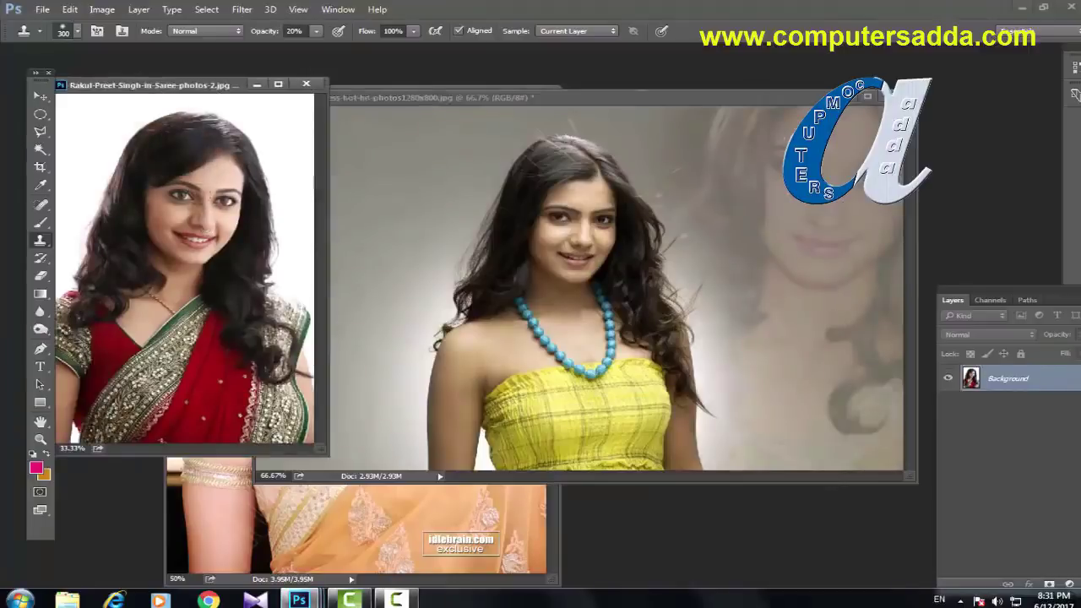
alt+click(207, 203)
click(438, 101)
mouse_move(346, 186)
mouse_down()
mouse_move(363, 211)
mouse_move(312, 169)
mouse_move(355, 228)
mouse_move(397, 152)
mouse_move(271, 118)
mouse_move(389, 120)
mouse_move(447, 169)
mouse_up()
mouse_move(381, 321)
mouse_down()
mouse_move(355, 439)
mouse_move(309, 414)
mouse_up()
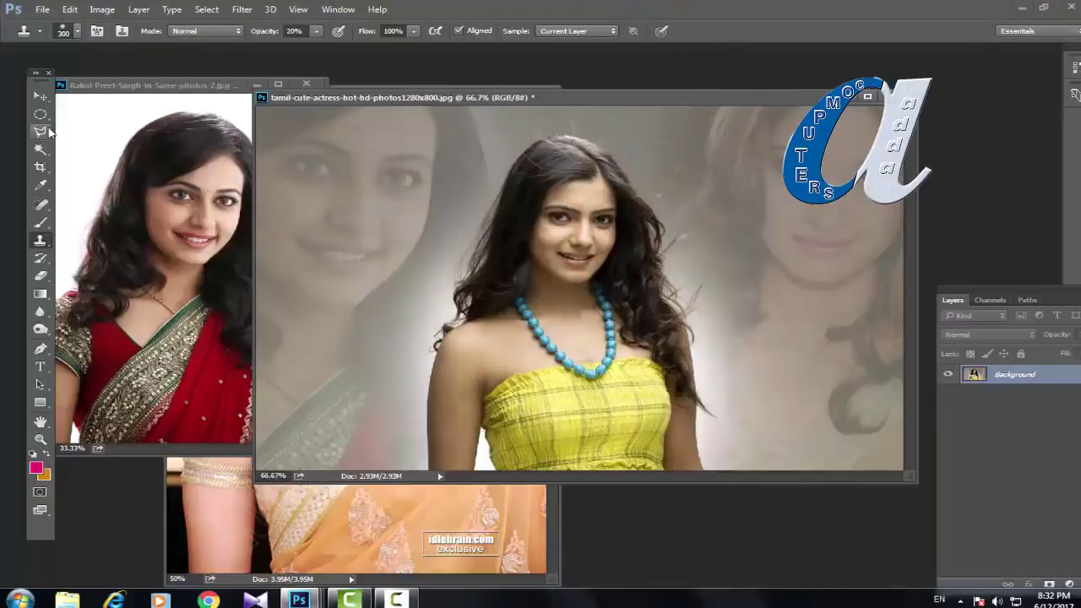
Step: Raise the stamp opacity to 100% and stamp the red-saree woman's face over the yellow-dress photo's centre
click(114, 88)
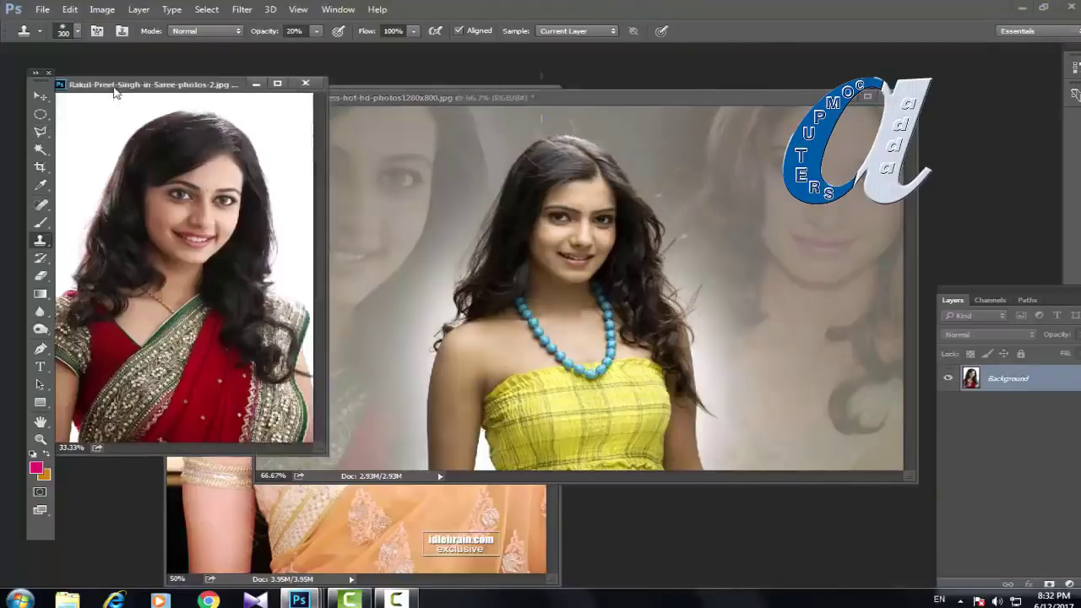
drag(260, 34, 361, 33)
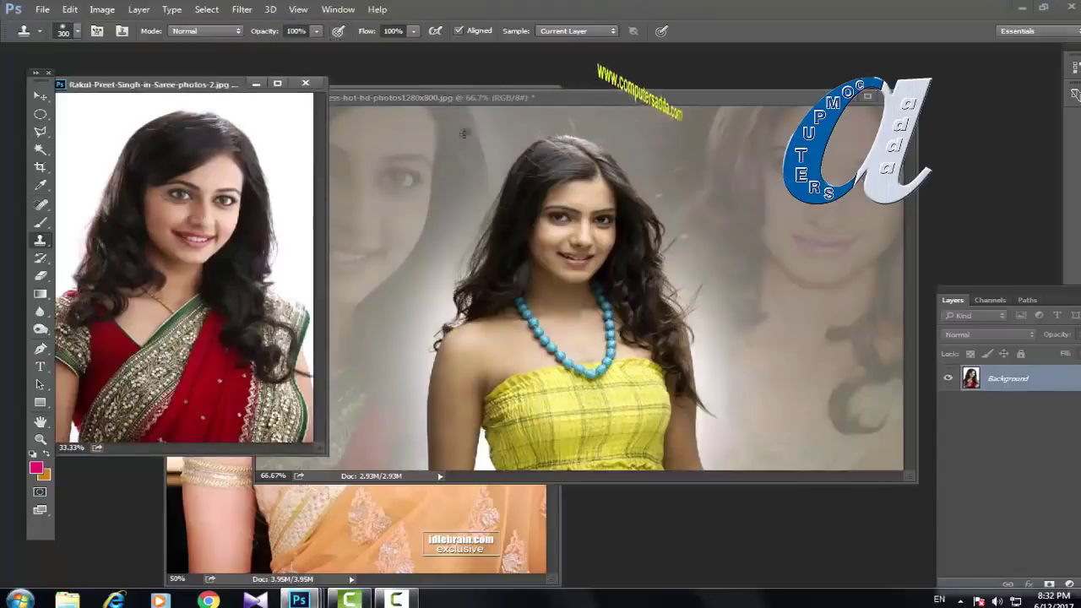
click(610, 97)
mouse_move(583, 194)
mouse_down()
mouse_move(557, 253)
mouse_move(525, 211)
mouse_move(575, 254)
mouse_move(549, 152)
mouse_move(473, 202)
mouse_move(437, 344)
mouse_move(457, 397)
mouse_move(642, 380)
mouse_move(676, 363)
mouse_move(701, 245)
mouse_move(689, 169)
mouse_move(575, 127)
mouse_move(507, 126)
mouse_up()
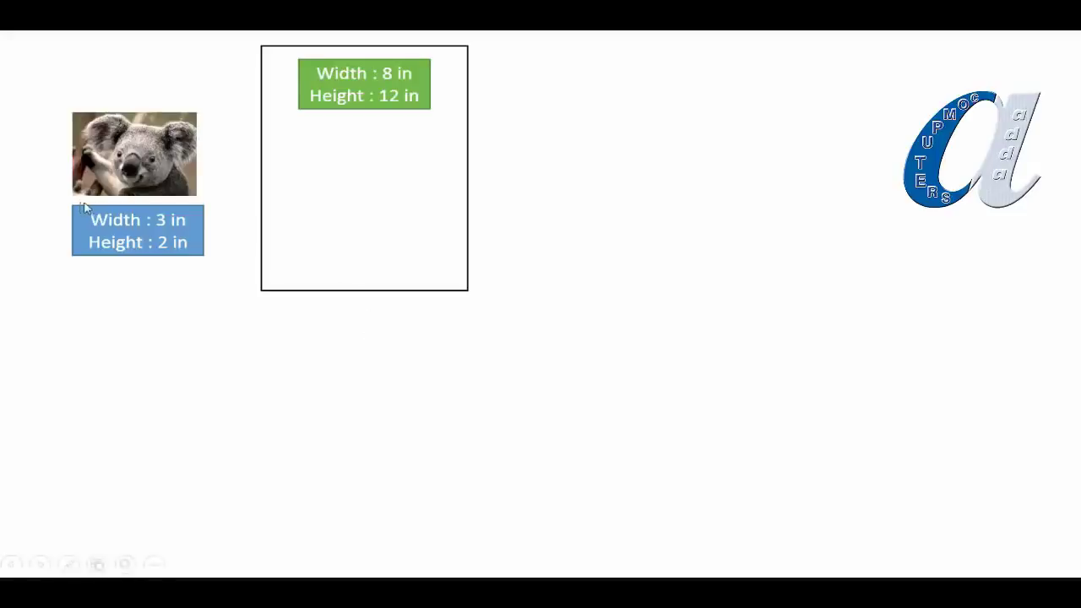
Step: Advance the slide show to show the orange 4 inside the 8×12 in frame and the second koala
click(348, 256)
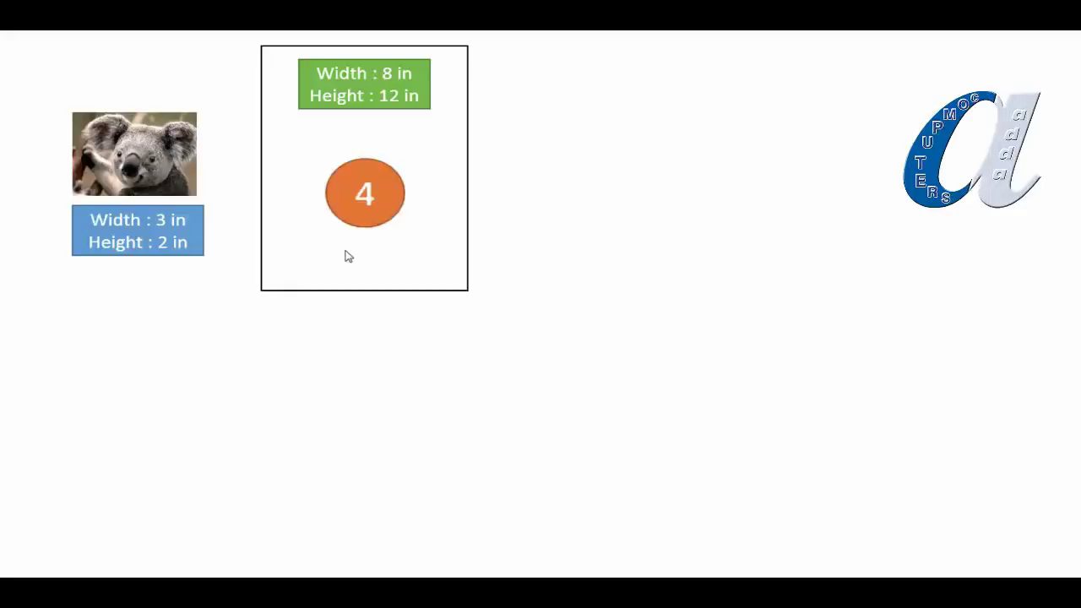
click(566, 252)
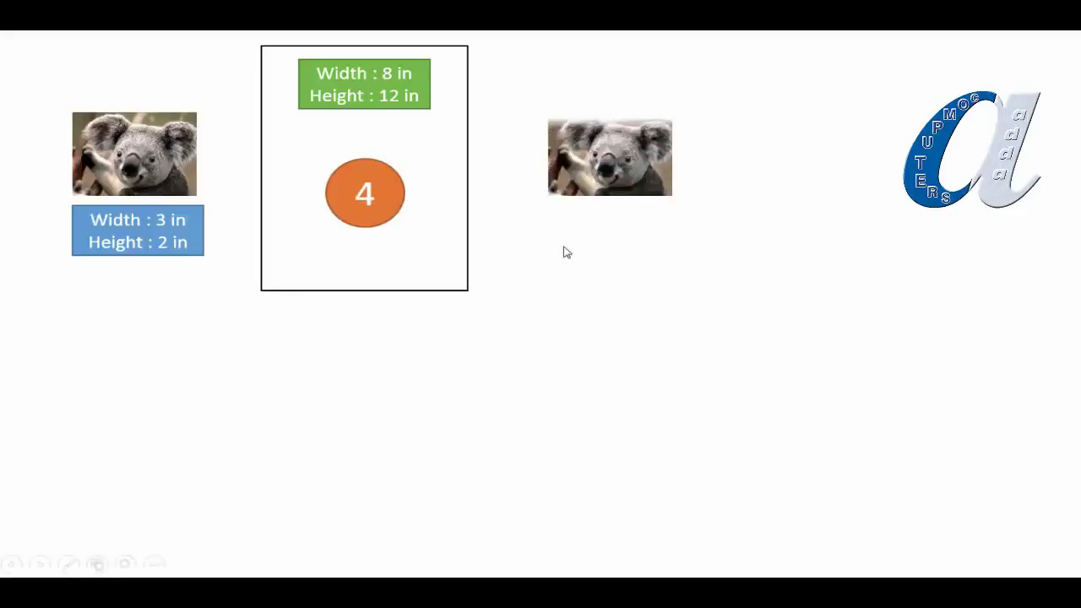
Step: Play the next animations: the 3×2 in label, the 3×3 in koala, and the labelled 2×2.5 in box
click(566, 251)
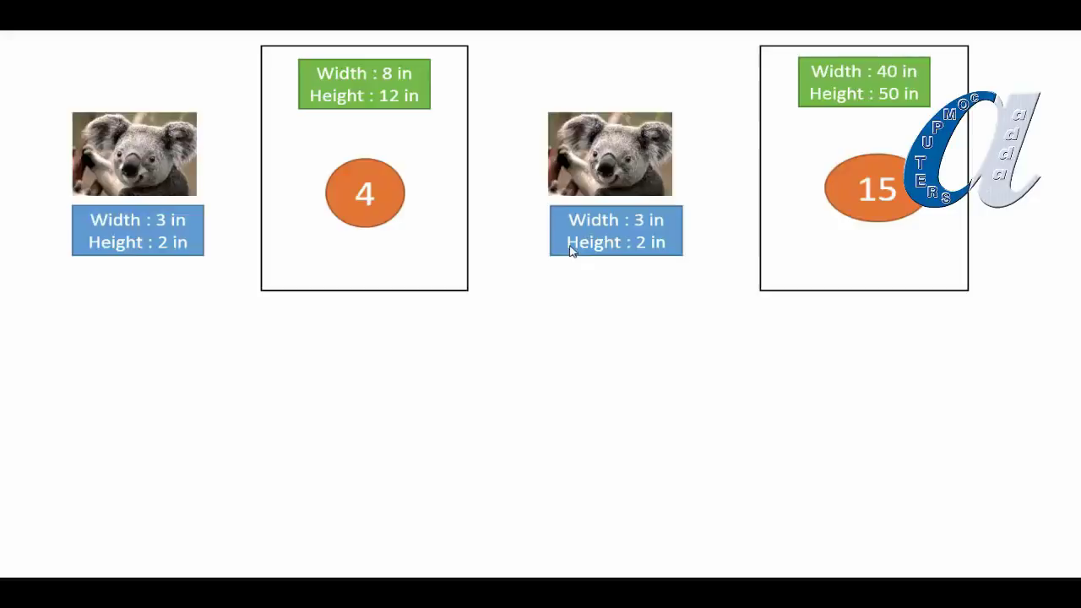
click(473, 346)
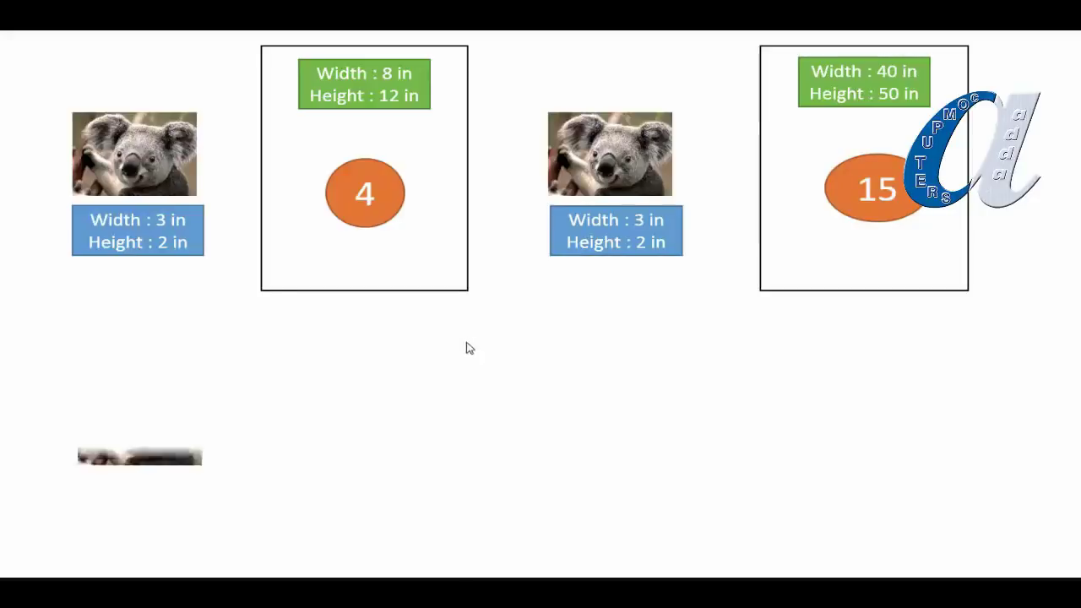
click(462, 346)
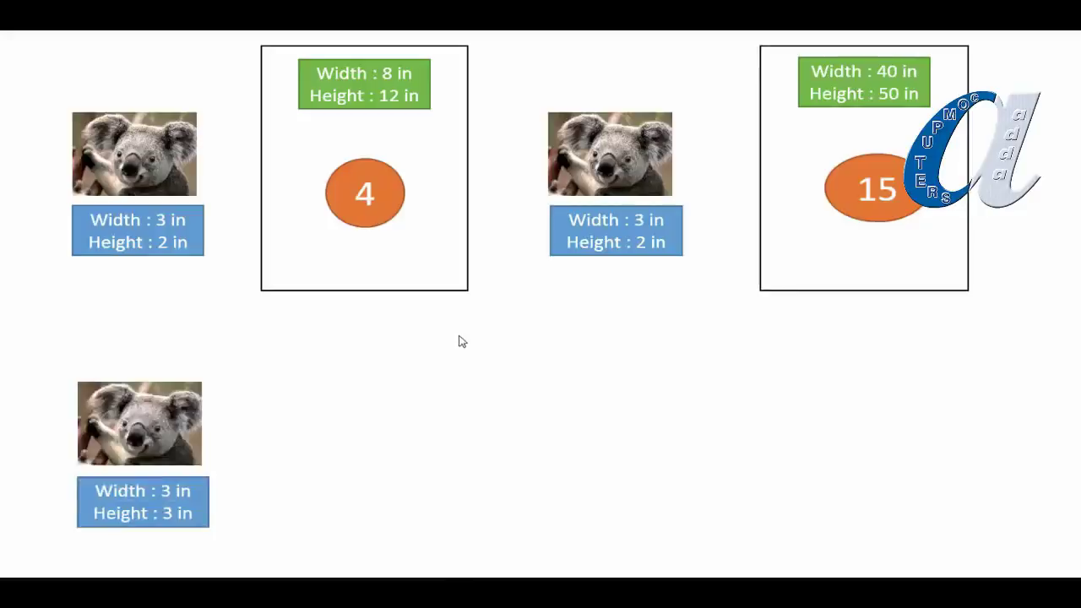
click(462, 341)
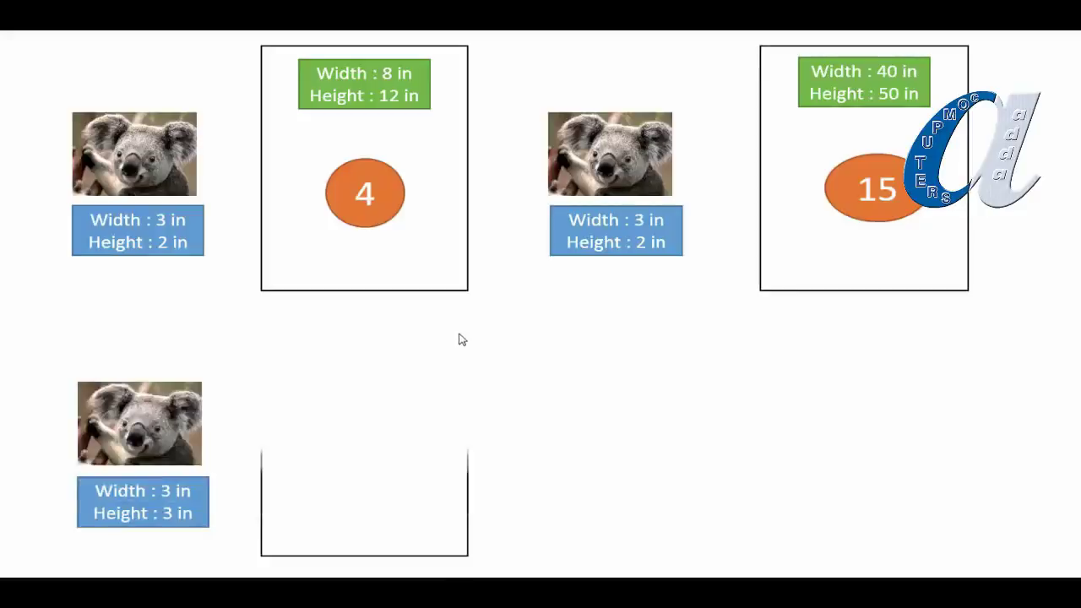
click(462, 340)
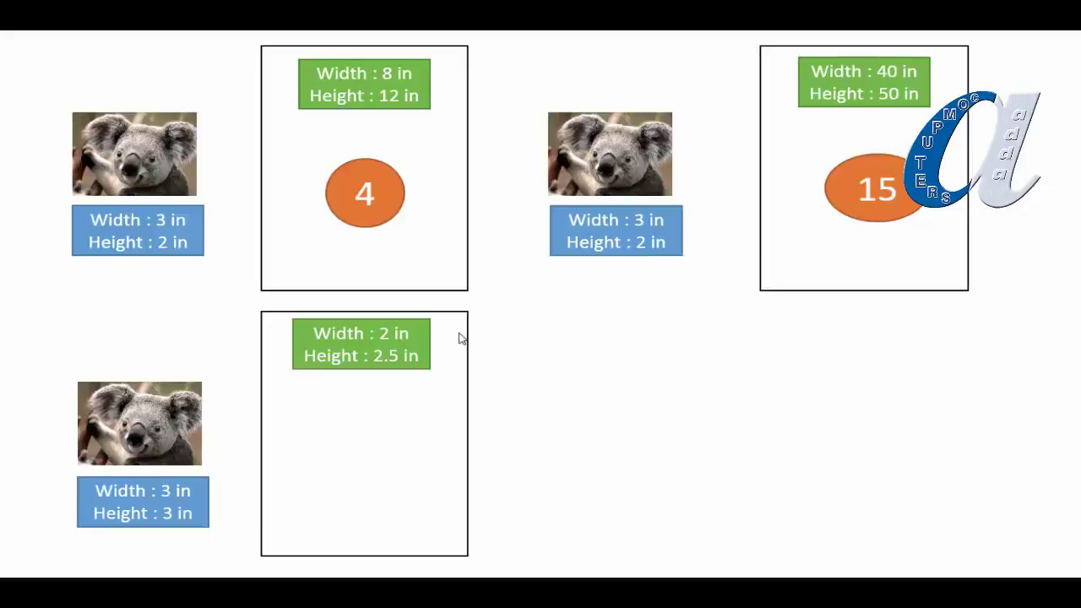
Step: Reveal 0.8 in the lower box and the fourth koala with its 4×4 in label
click(458, 337)
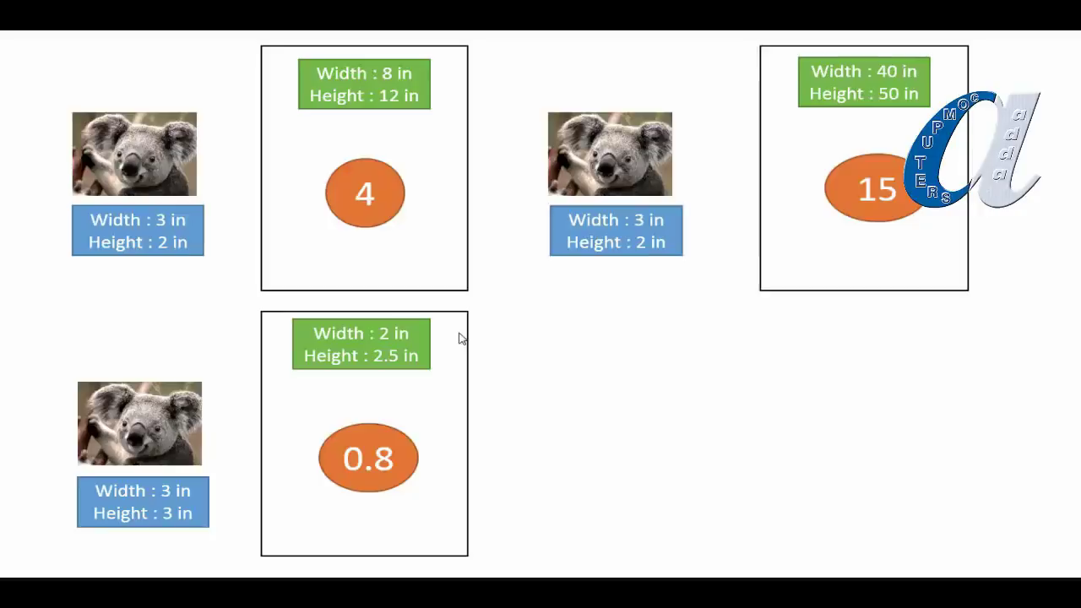
click(318, 292)
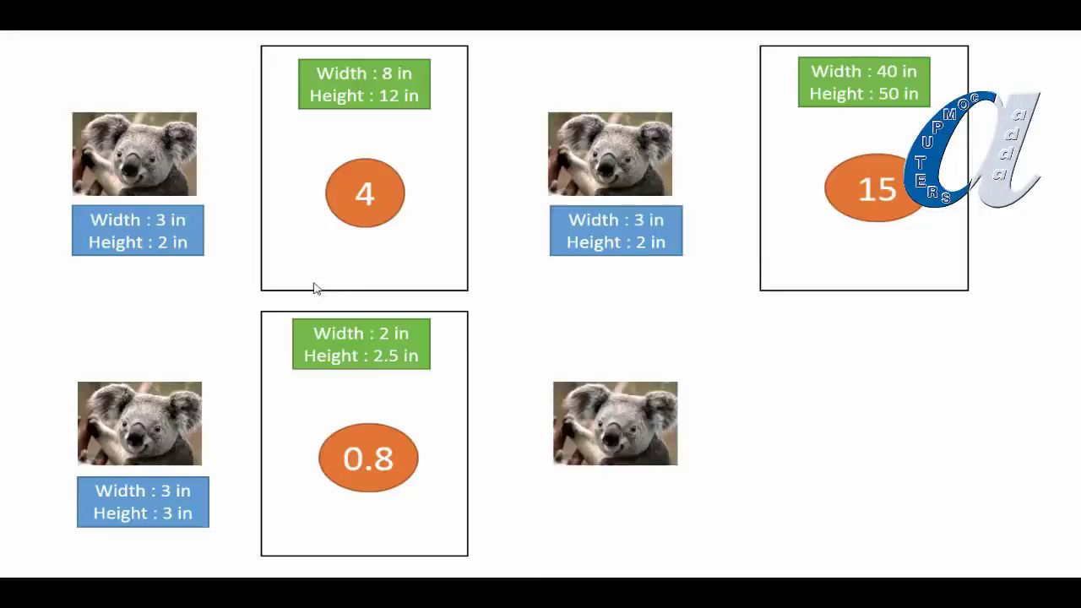
click(315, 288)
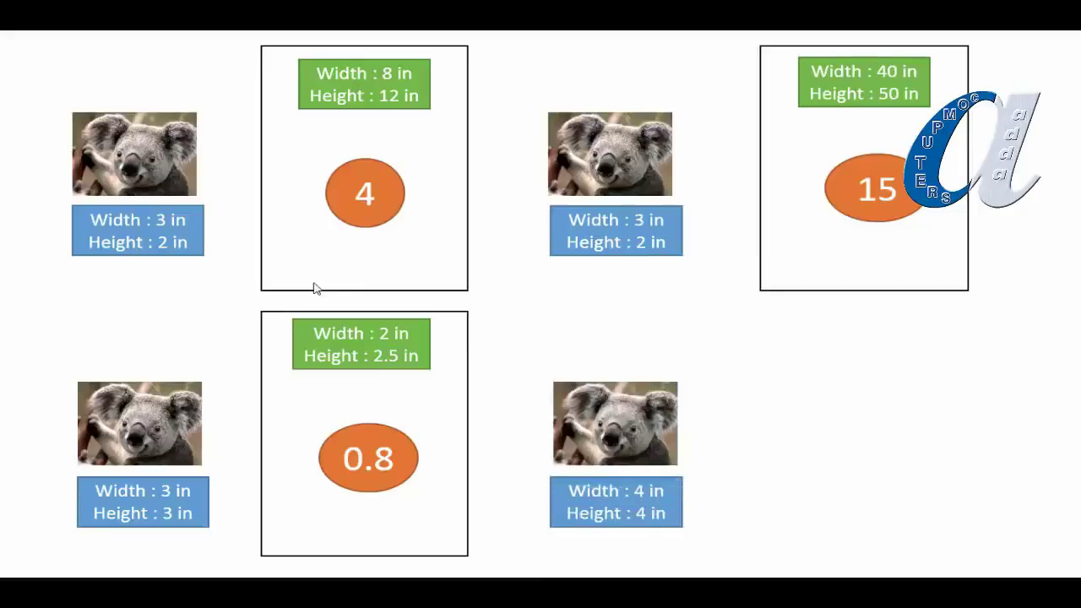
Step: Bring in the bottom-right 4×4 in box showing 1, then advance to the 25×35 mm passport slide
click(314, 288)
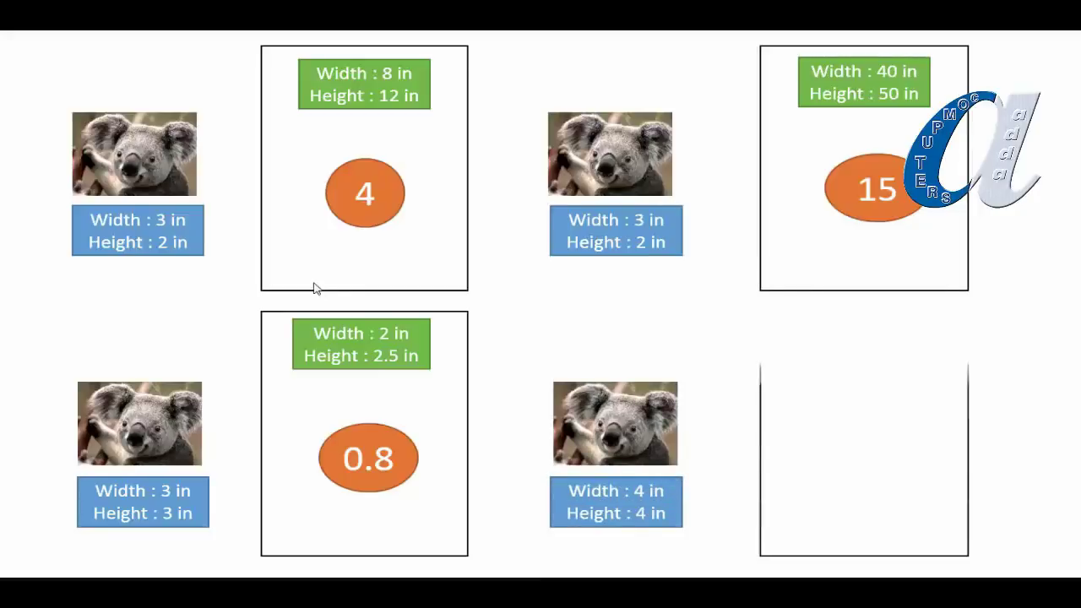
click(313, 285)
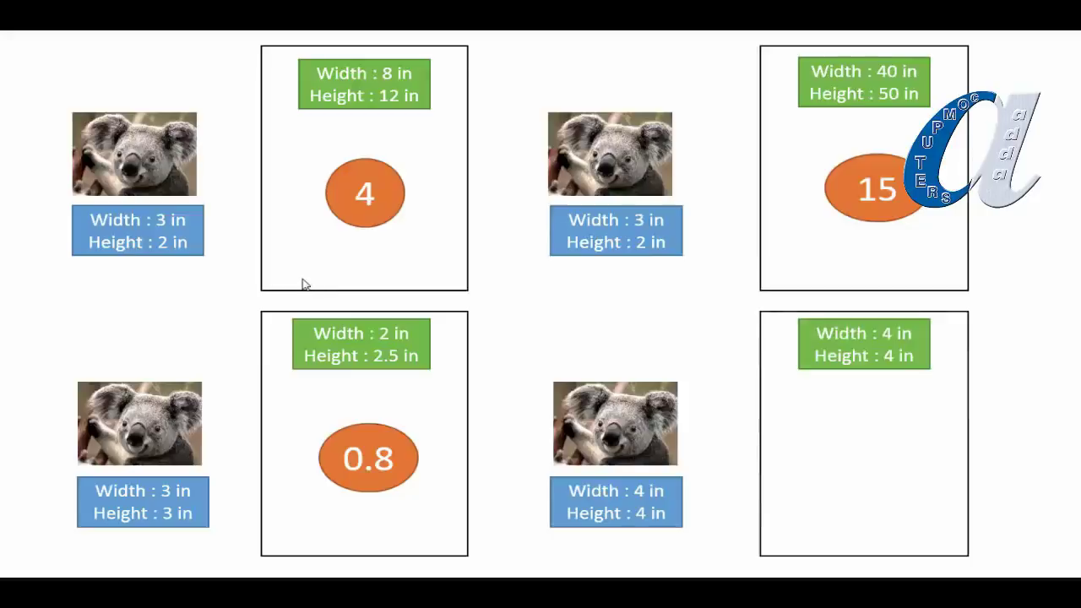
click(305, 285)
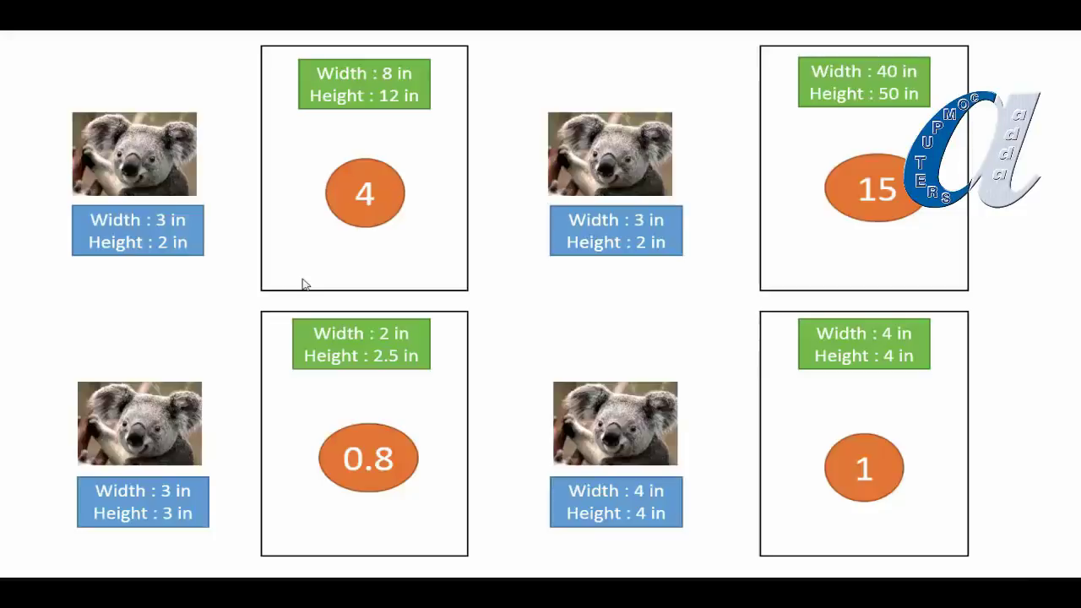
click(483, 75)
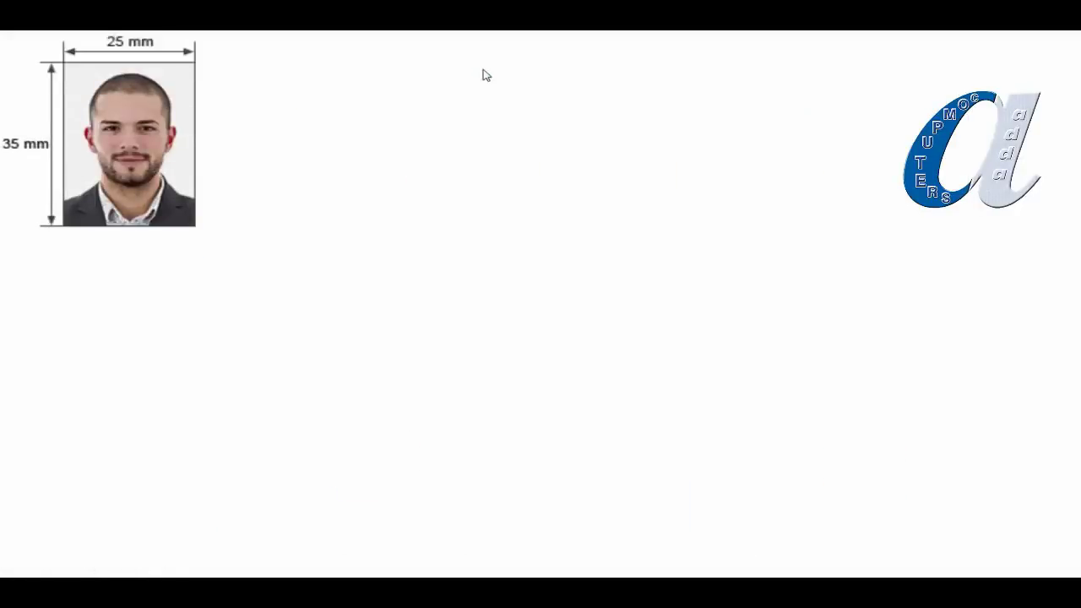
Step: Reveal the eight-passport-photo sheet, the photo-printing picture and the two arrows pointing at the photos
click(482, 75)
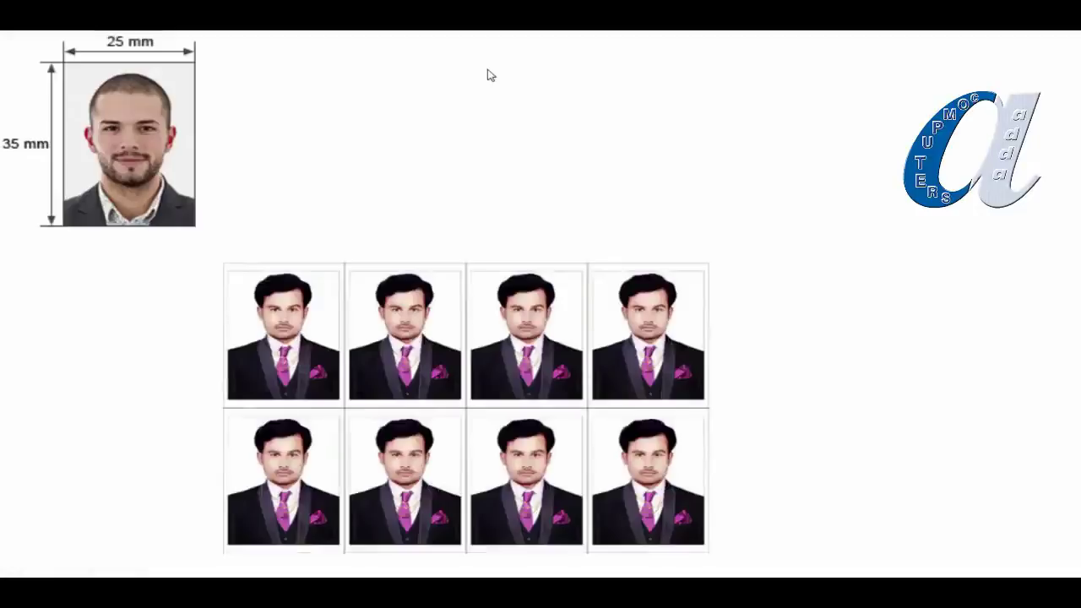
click(490, 76)
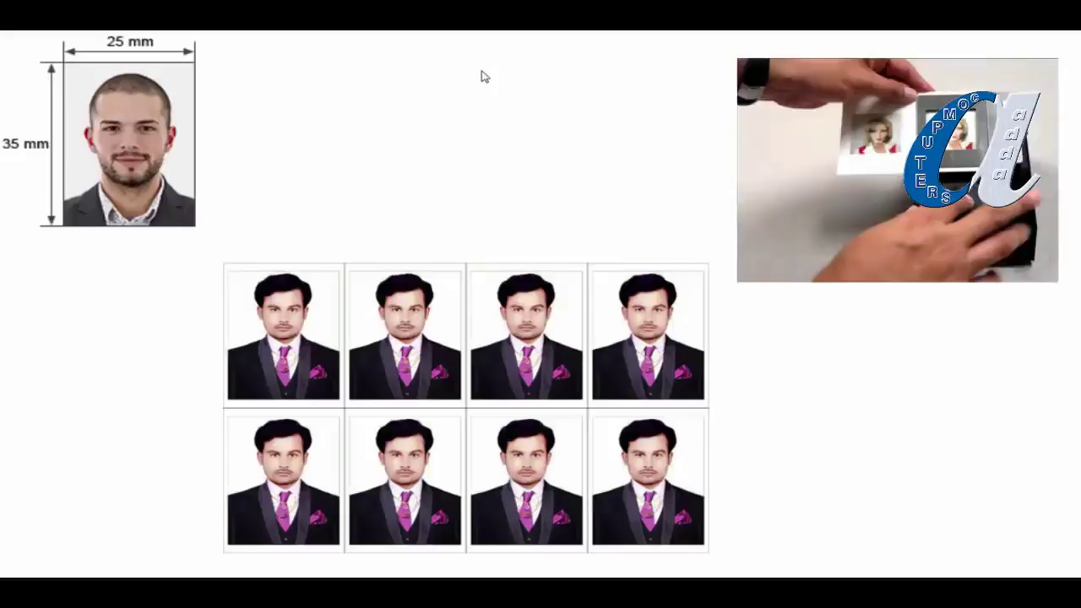
click(301, 80)
click(302, 80)
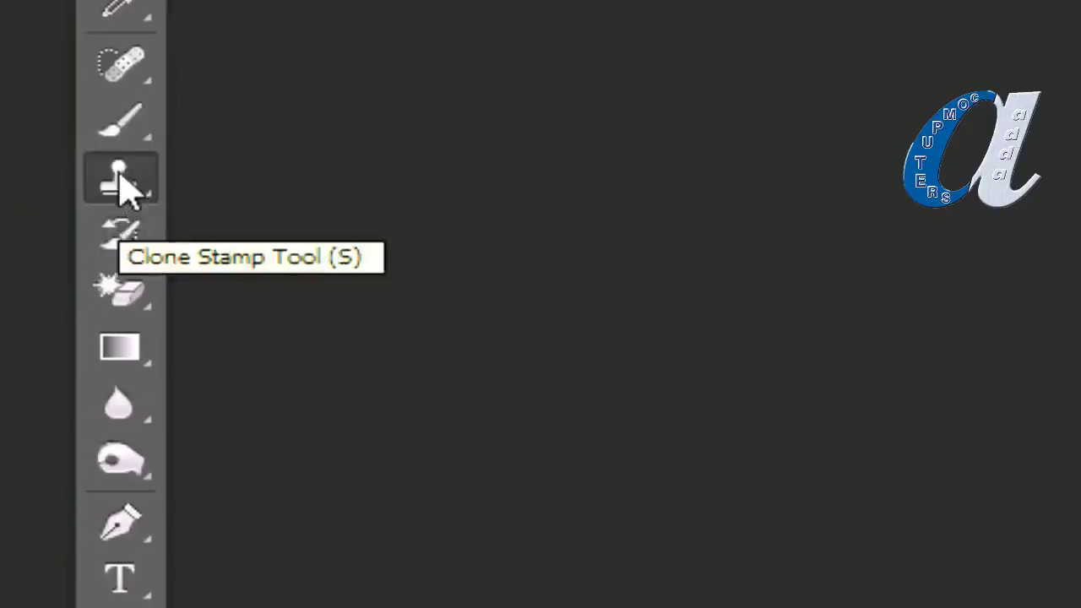
Step: Replace the Clone Stamp with the Pattern Stamp Tool, using Shift+S and the stamp tool flyout
click(121, 187)
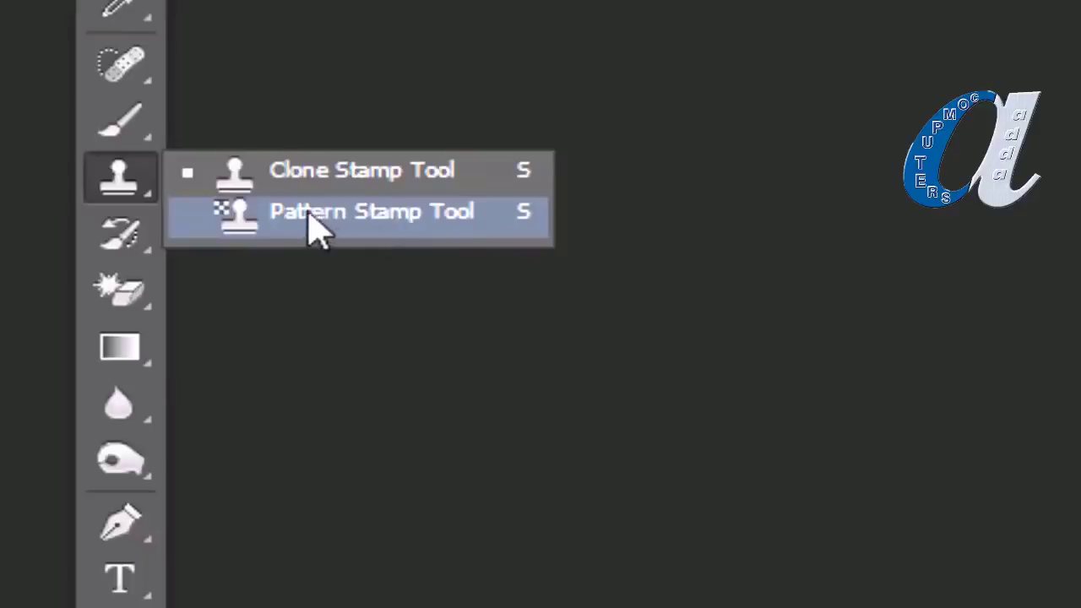
click(118, 179)
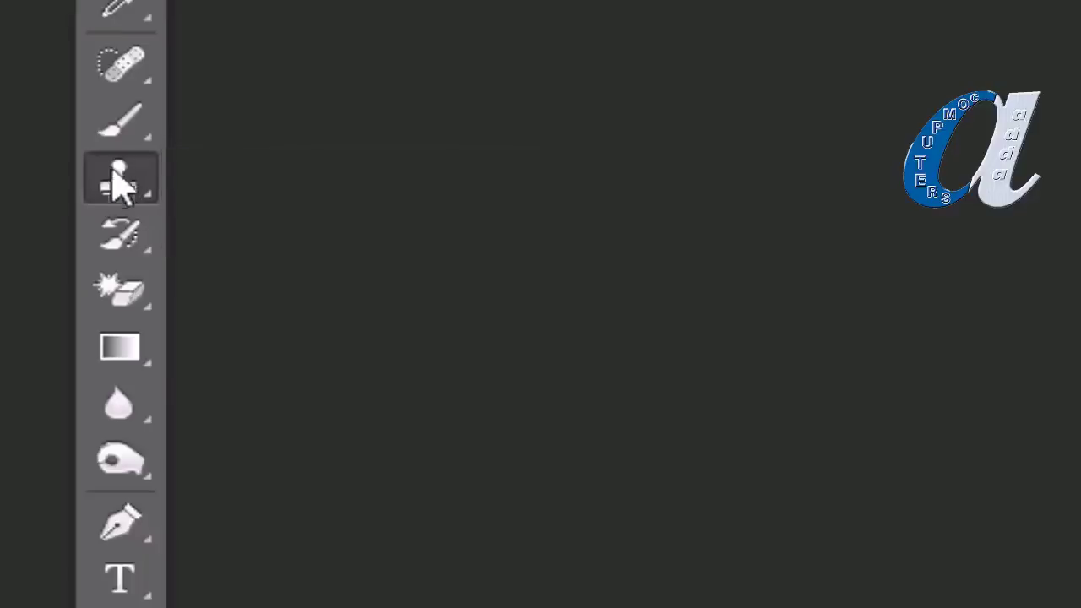
key(s)
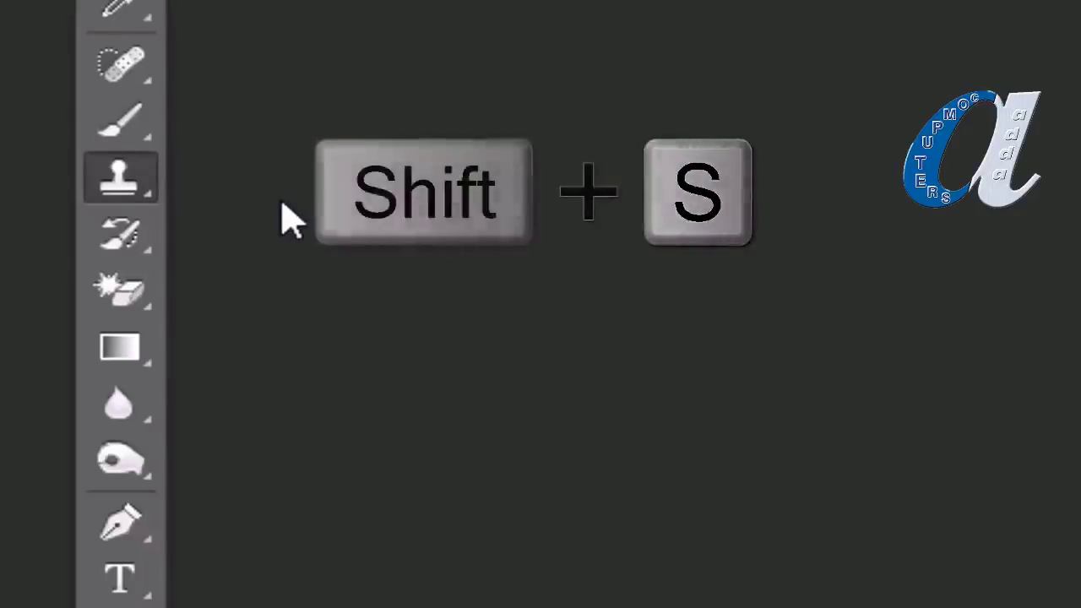
key(shift+s)
key(shift+s)
key(shift+s)
key(shift+s)
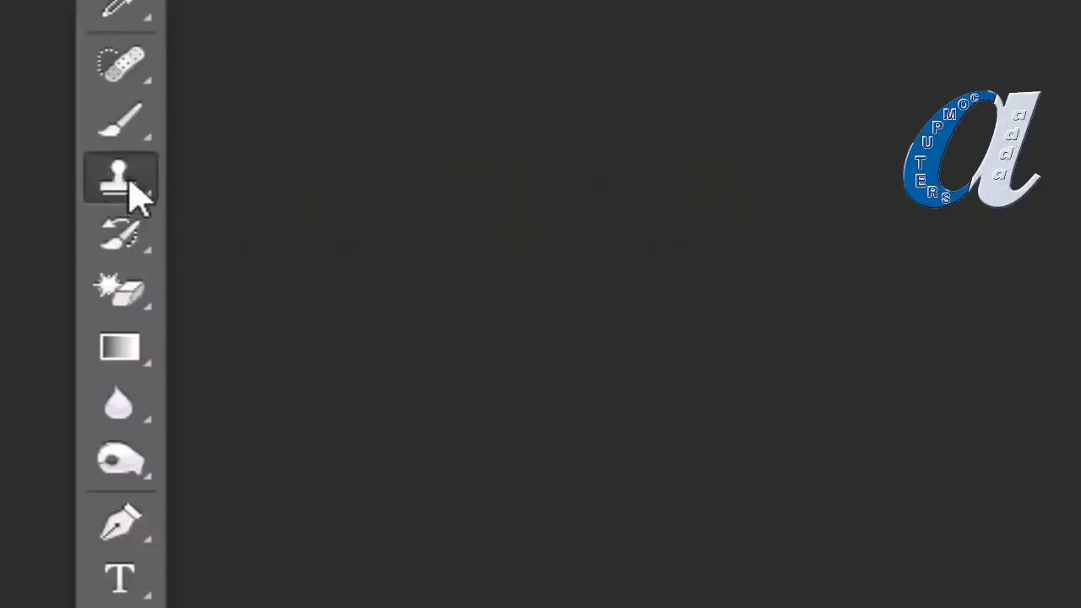
click(127, 176)
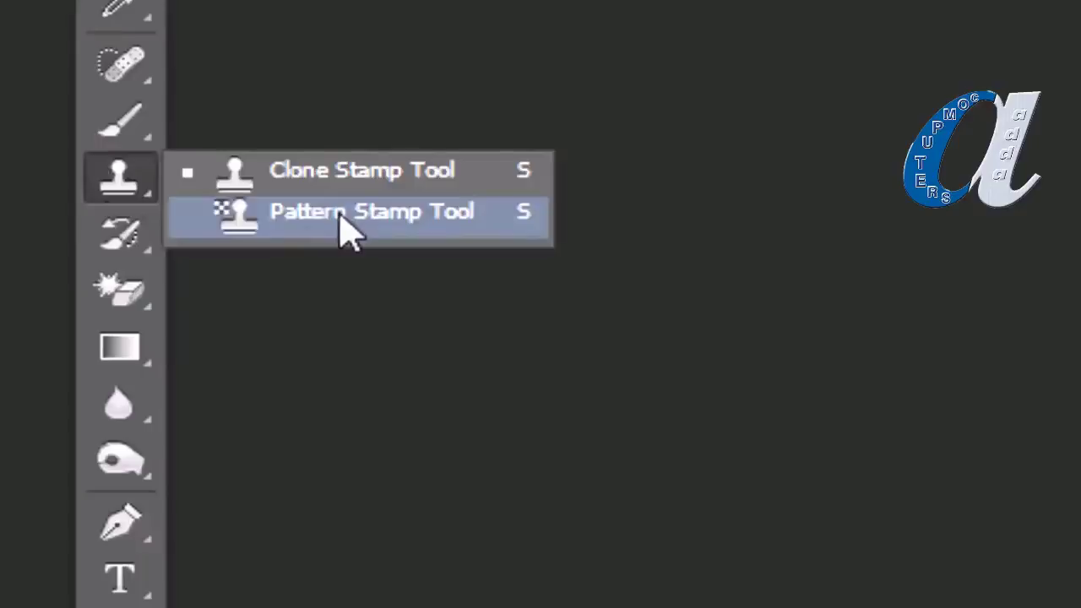
click(342, 216)
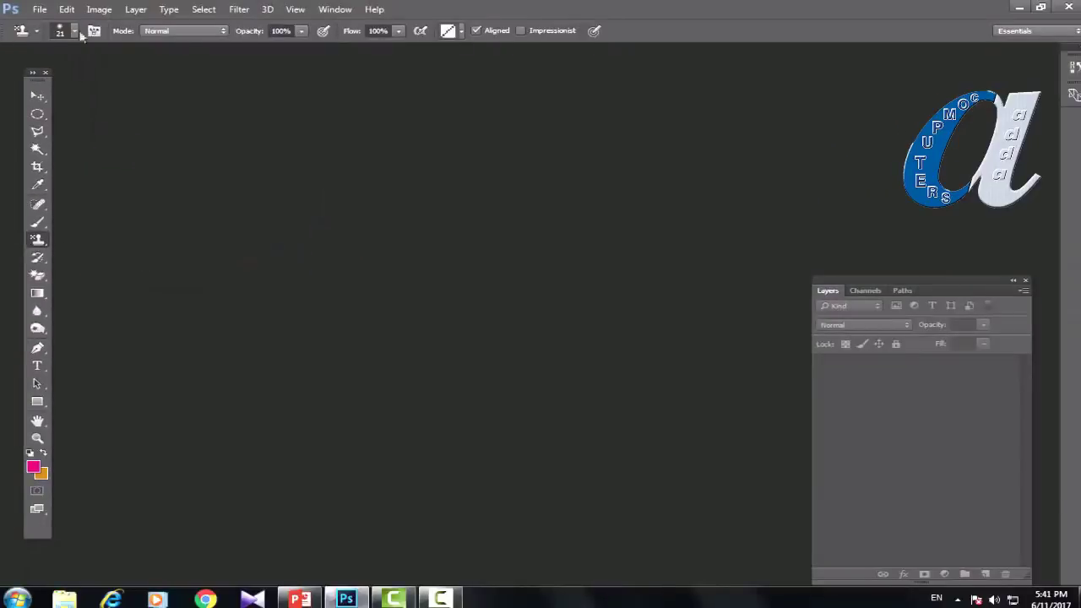
Step: Create a new Photo preset document, Landscape 5 x 7, at 200 ppi in RGB Color
click(40, 10)
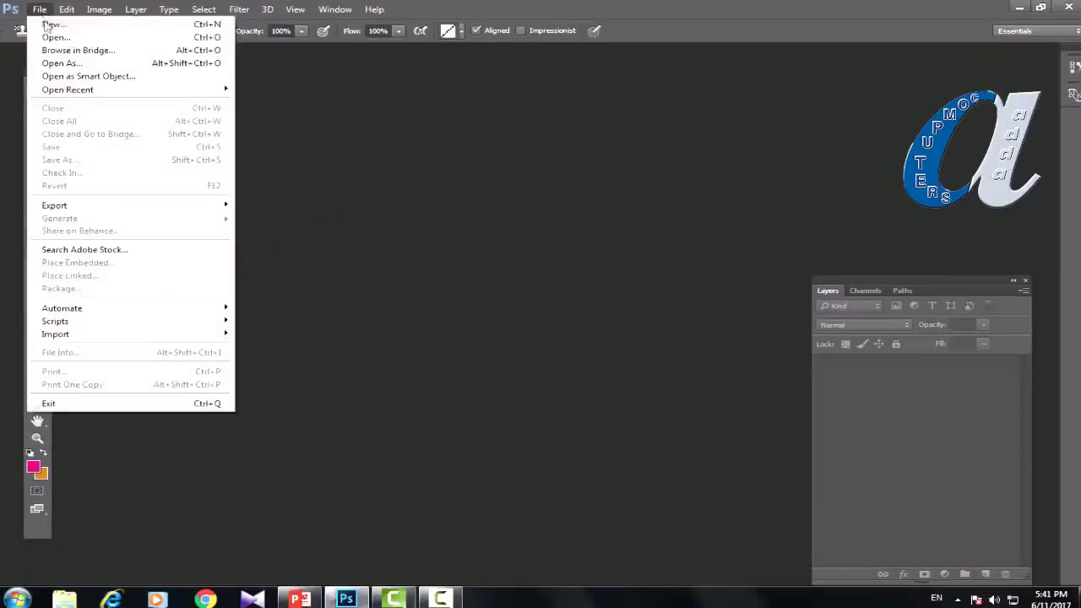
click(42, 23)
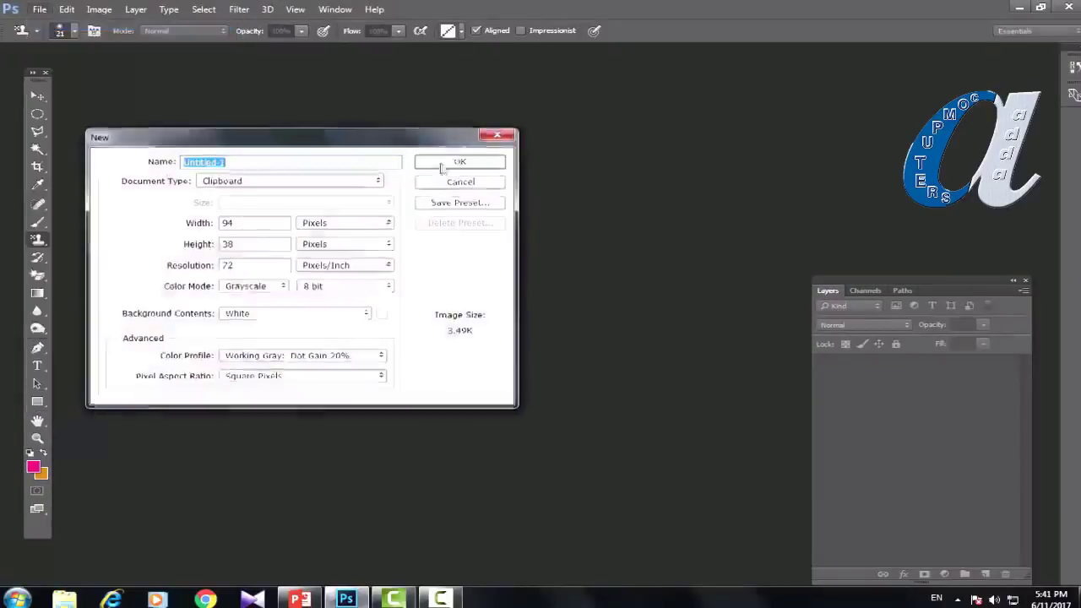
click(376, 181)
click(236, 244)
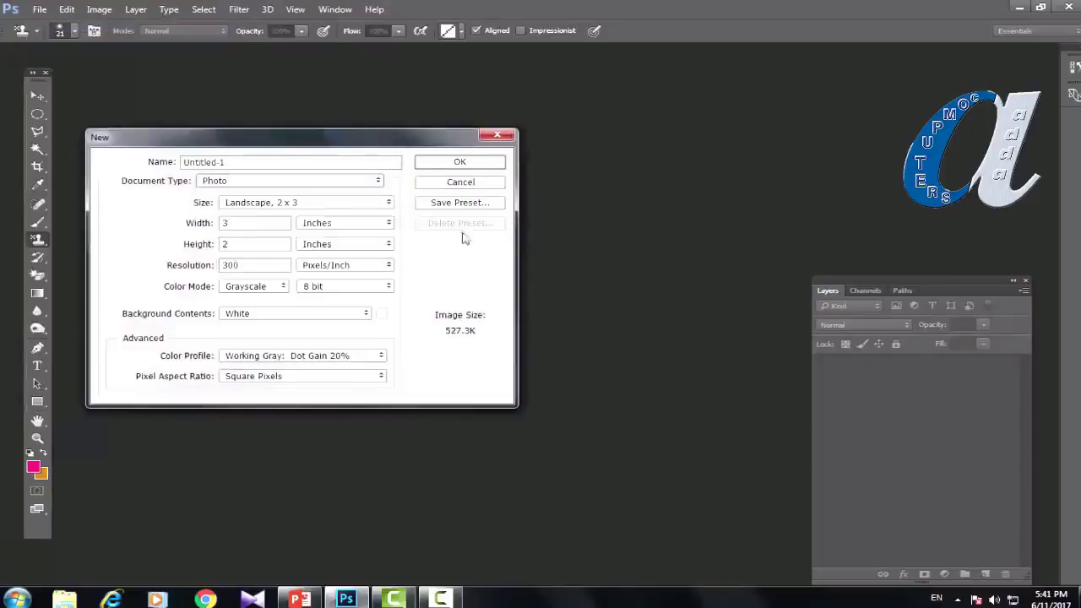
click(368, 204)
click(264, 241)
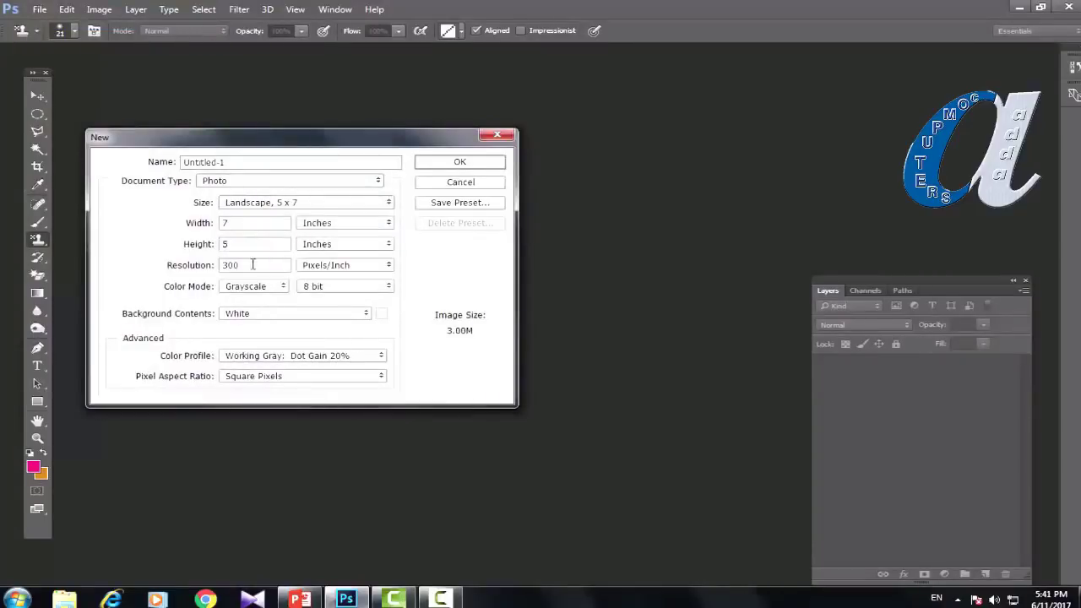
double_click(251, 264)
text(200)
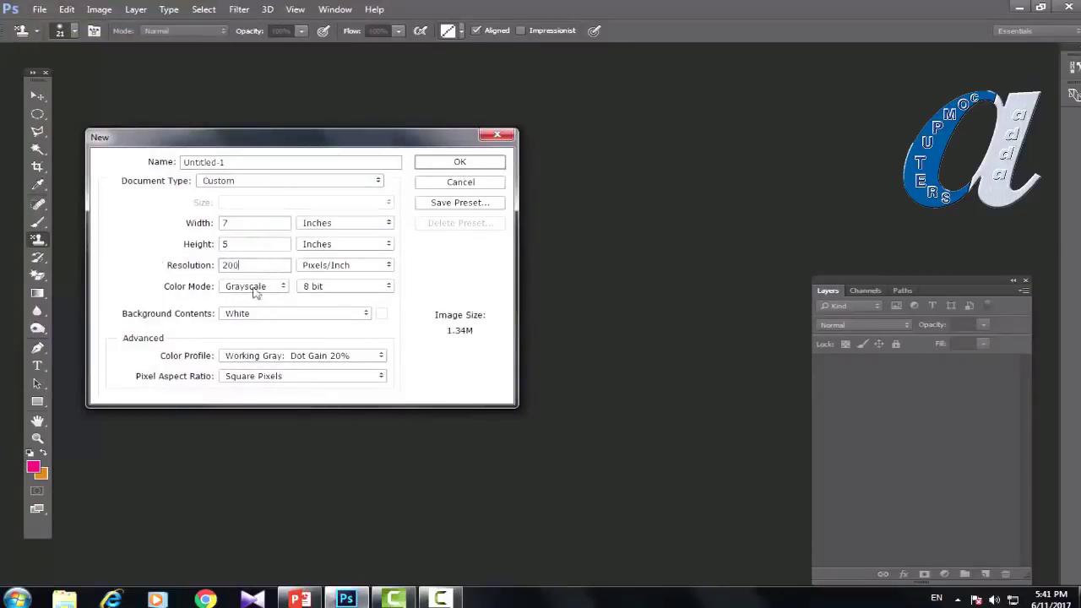
click(255, 287)
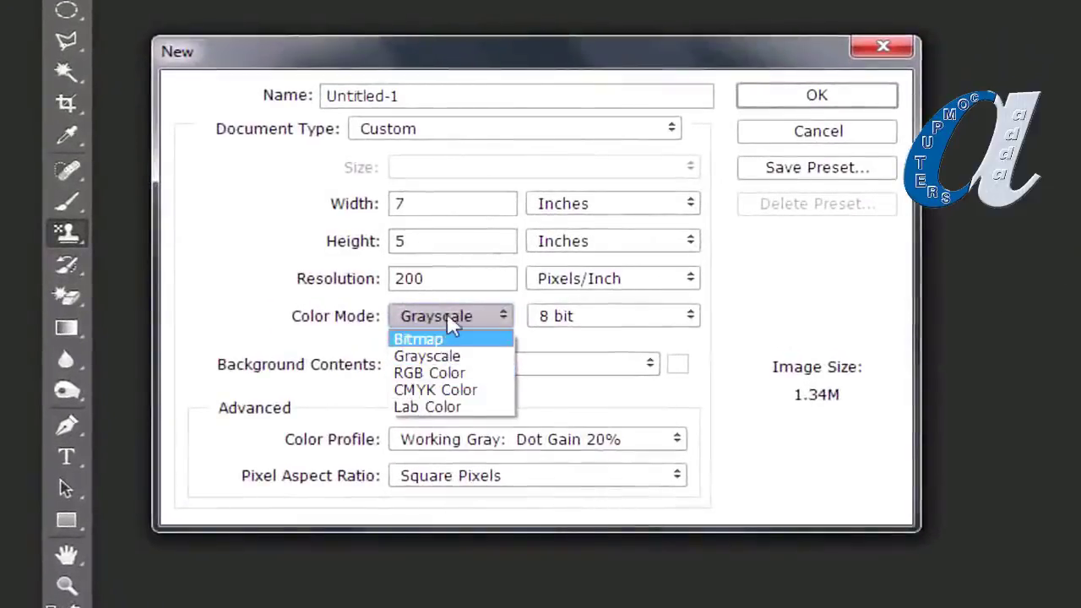
click(429, 372)
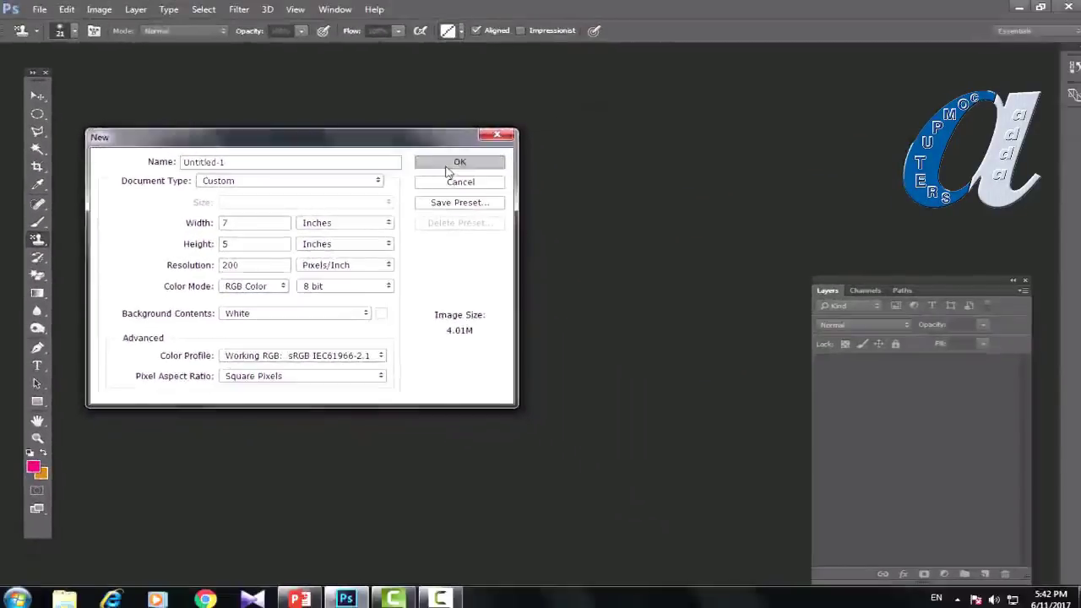
click(530, 150)
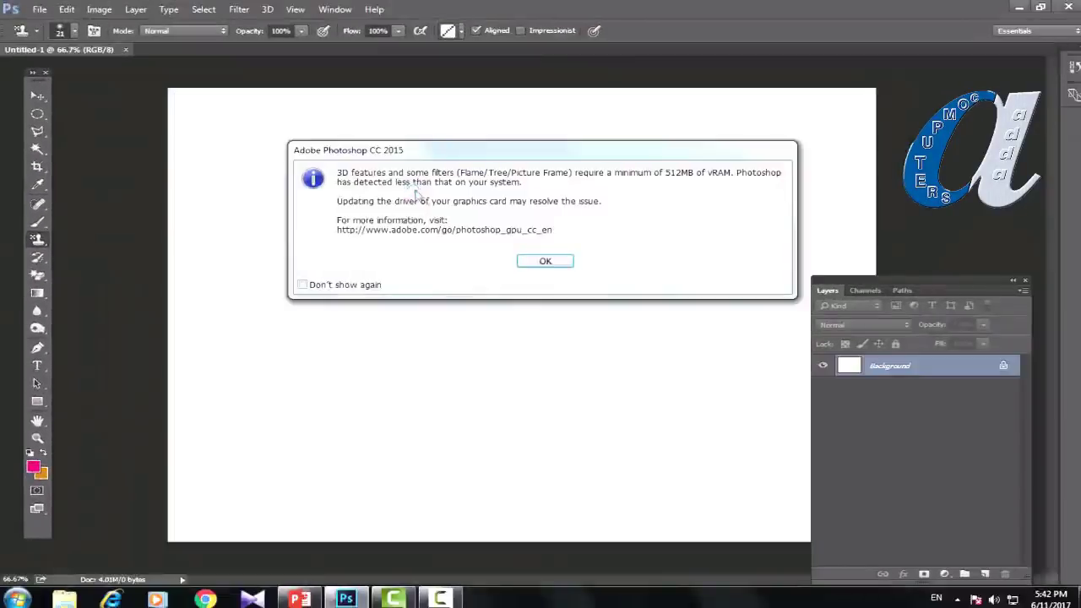
Step: Dismiss the graphics memory warning, choose the yellow pattern, and stamp it across the whole canvas
click(535, 262)
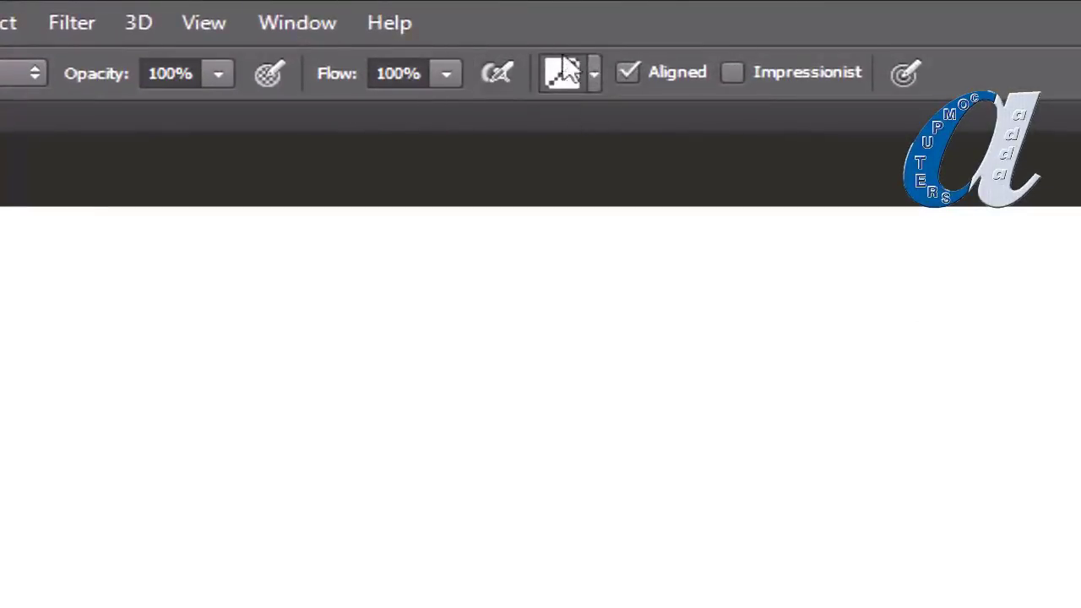
click(594, 73)
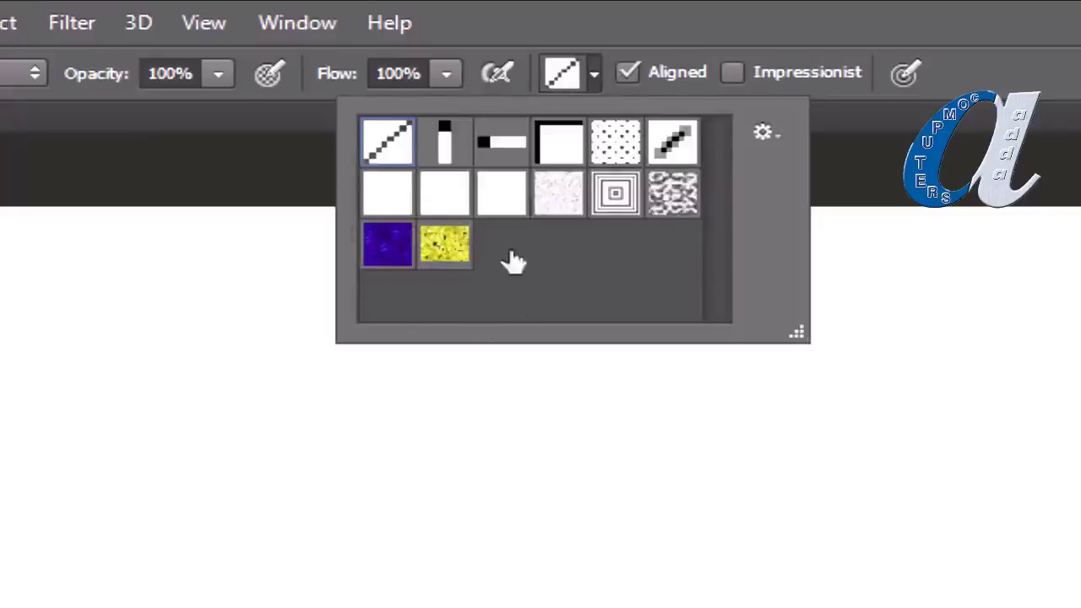
click(446, 245)
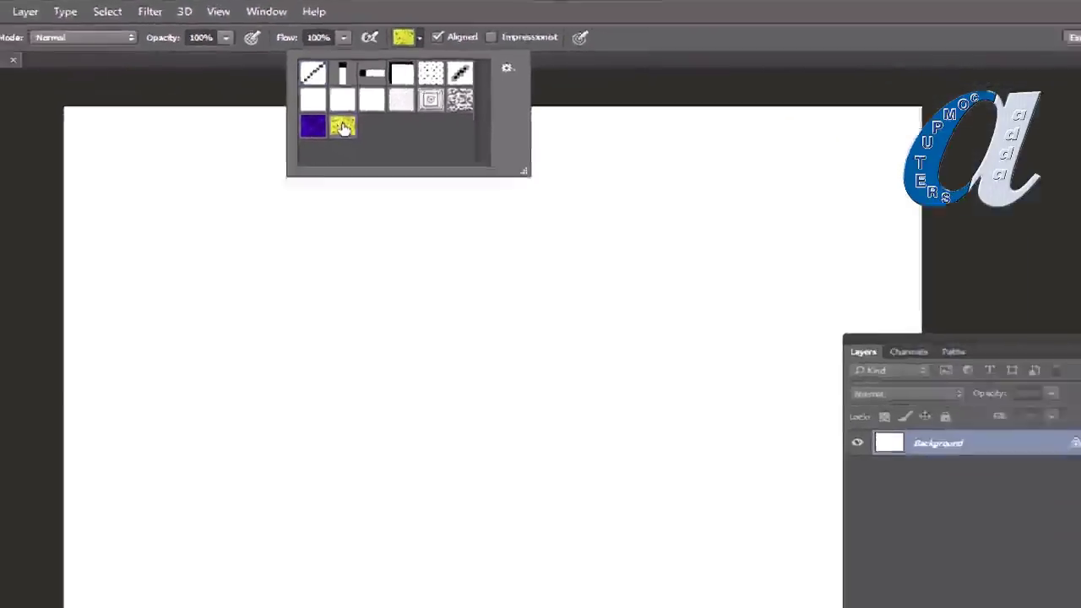
click(402, 370)
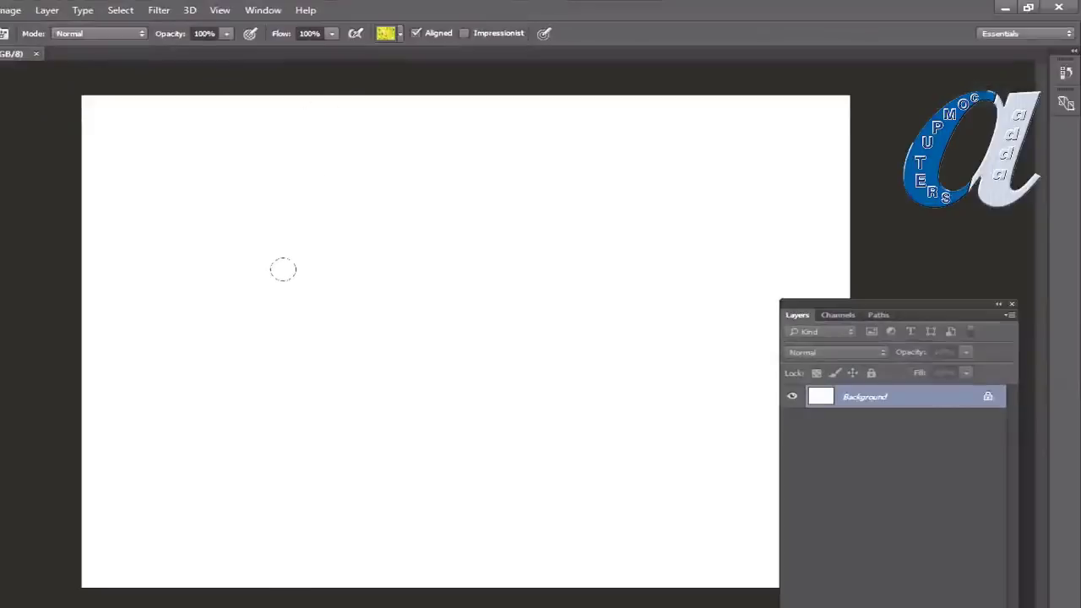
mouse_move(276, 242)
mouse_down()
mouse_move(412, 202)
mouse_move(509, 147)
mouse_move(382, 111)
mouse_move(169, 161)
mouse_move(106, 156)
mouse_move(127, 309)
mouse_move(127, 502)
mouse_move(127, 456)
mouse_move(144, 523)
mouse_move(169, 473)
mouse_move(262, 355)
mouse_up()
mouse_move(359, 333)
mouse_down()
mouse_move(381, 507)
mouse_move(354, 574)
mouse_move(731, 490)
mouse_move(632, 334)
mouse_move(507, 473)
mouse_move(676, 321)
mouse_move(718, 220)
mouse_move(642, 160)
mouse_move(837, 118)
mouse_move(473, 106)
mouse_move(482, 101)
mouse_up()
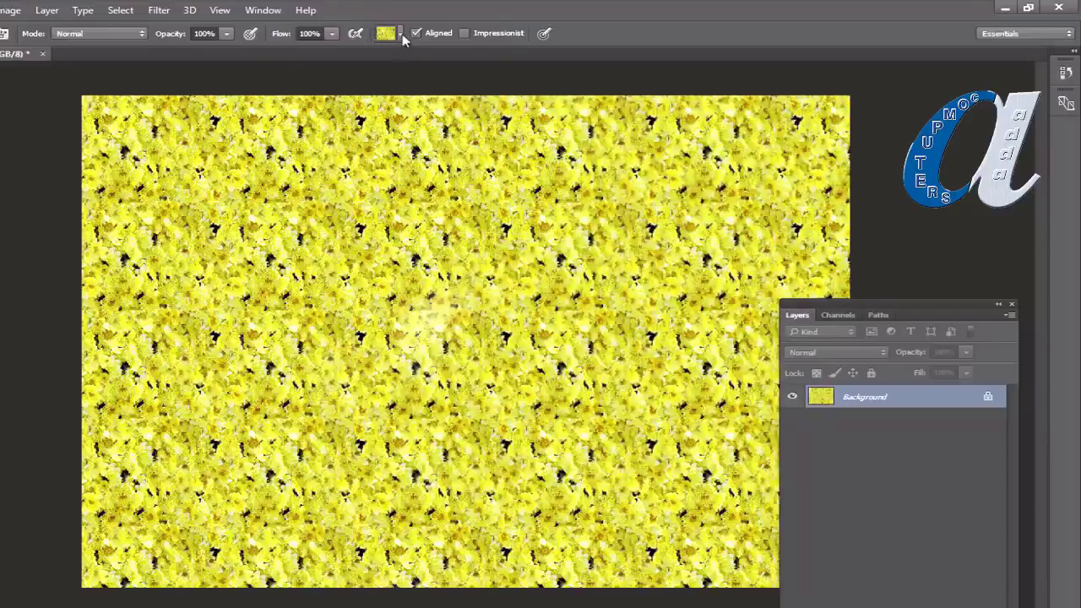
Step: Stamp the Extra Heavy Canvas texture over most of the canvas, then draw a central elliptical selection
click(400, 34)
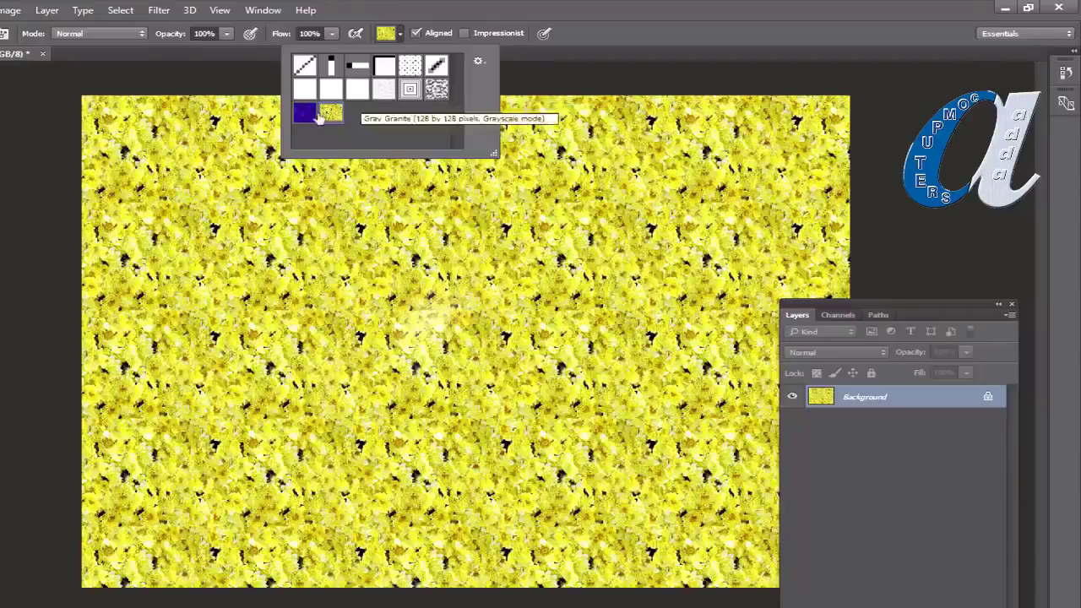
click(384, 94)
mouse_move(427, 321)
mouse_down()
mouse_move(474, 245)
mouse_move(388, 194)
mouse_move(127, 161)
mouse_move(245, 267)
mouse_move(127, 507)
mouse_move(376, 272)
mouse_move(287, 397)
mouse_move(381, 566)
mouse_move(743, 397)
mouse_move(523, 338)
mouse_move(760, 245)
mouse_up()
key(m)
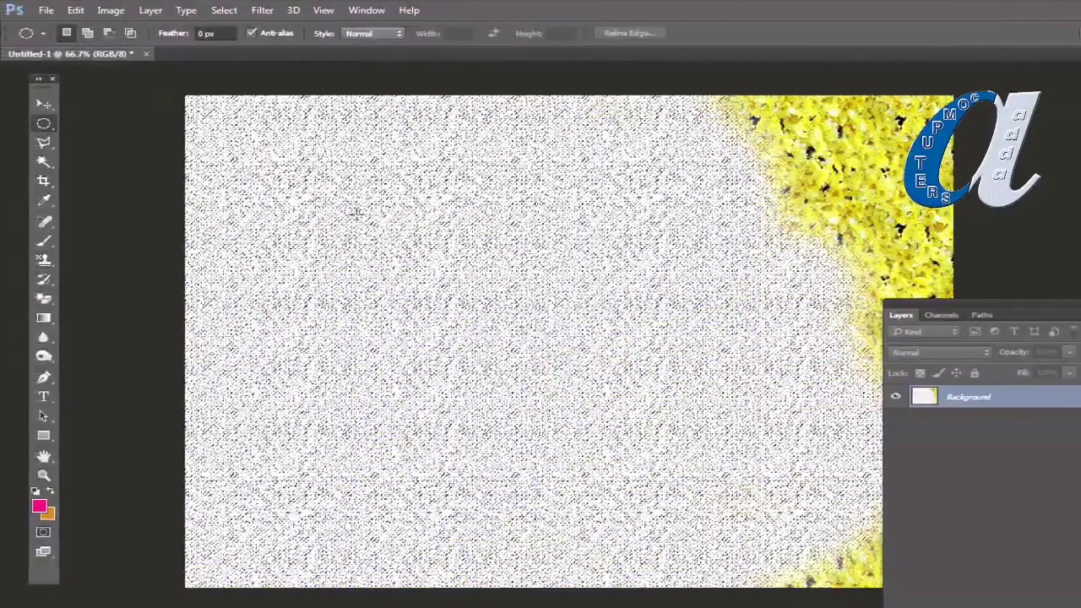
drag(317, 204, 612, 478)
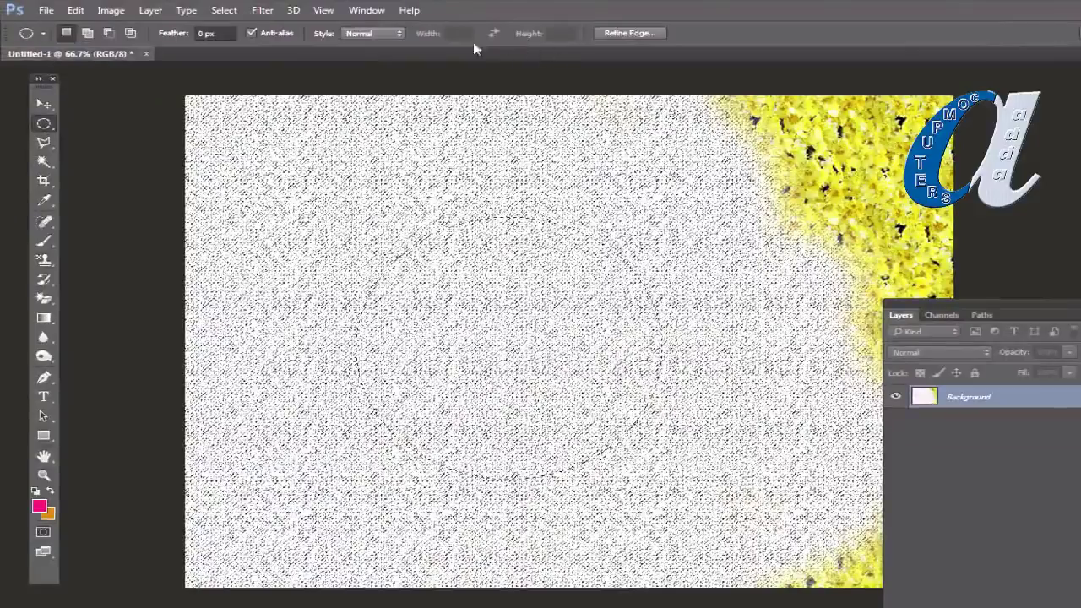
Step: Return to the Pattern Stamp tool and choose the dark grey granite pattern
click(45, 260)
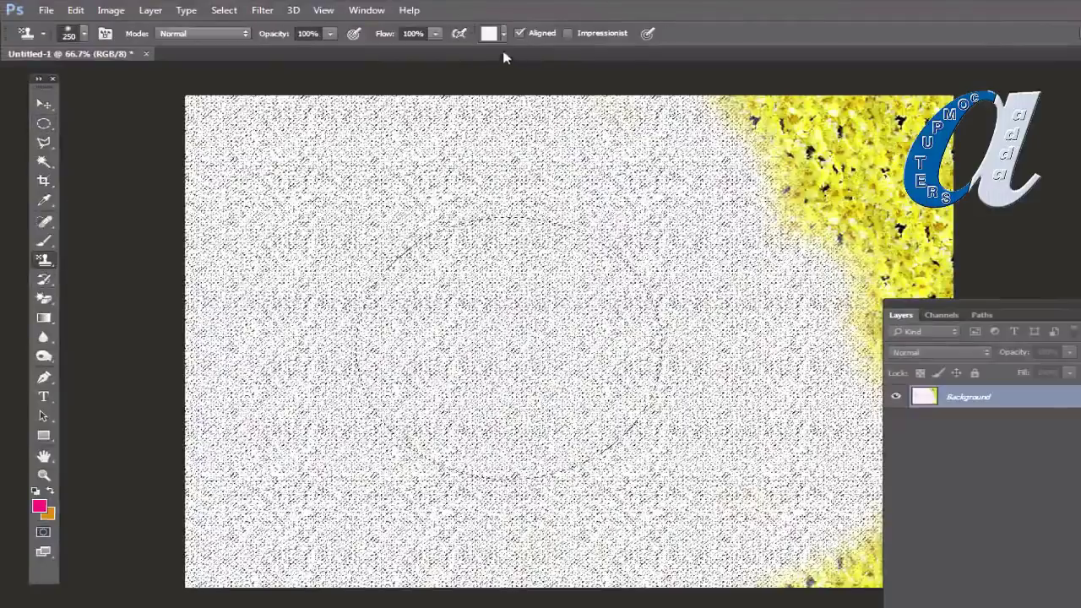
click(505, 35)
double_click(538, 97)
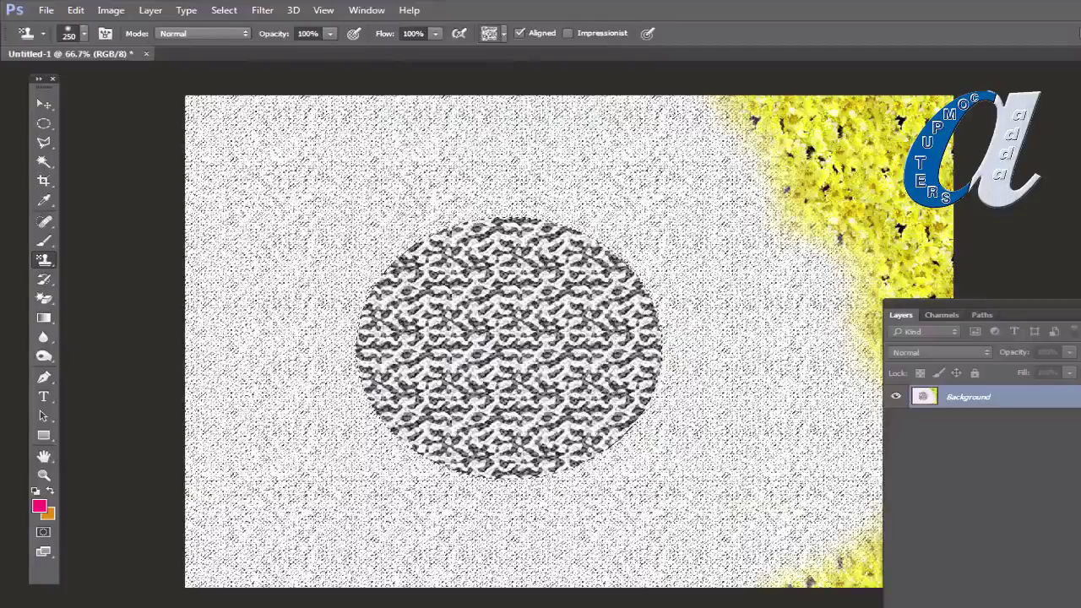
Step: Replace the current patterns with the Artist Surfaces pattern set
click(502, 34)
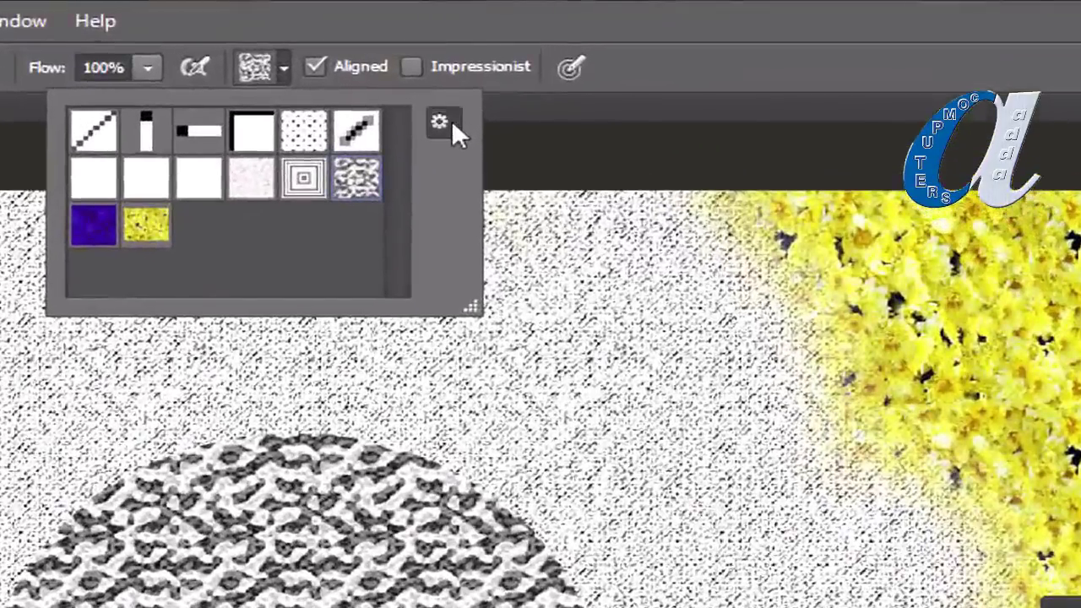
click(452, 122)
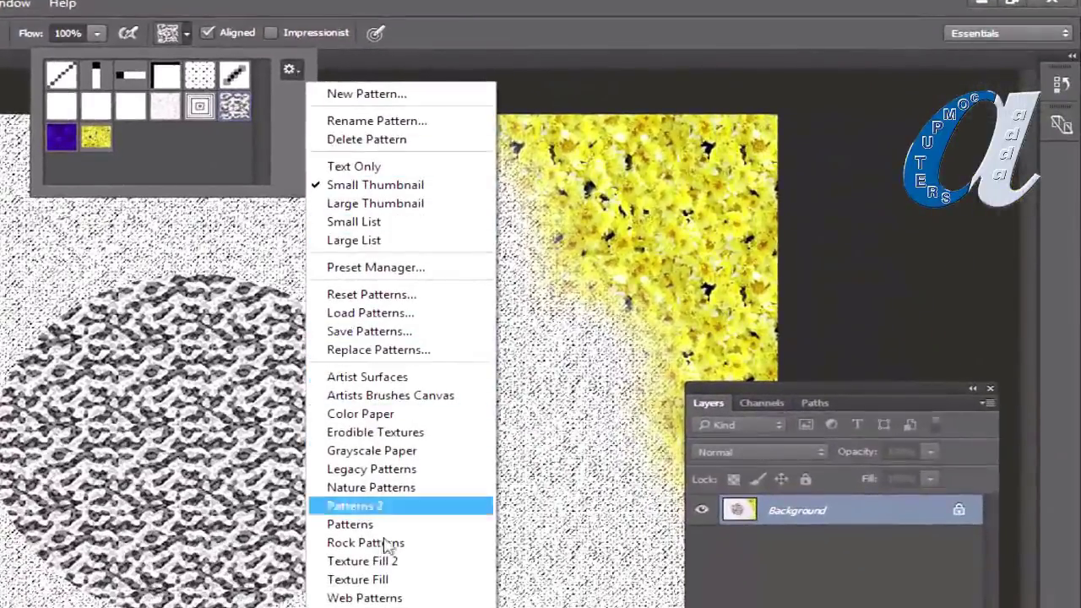
click(368, 377)
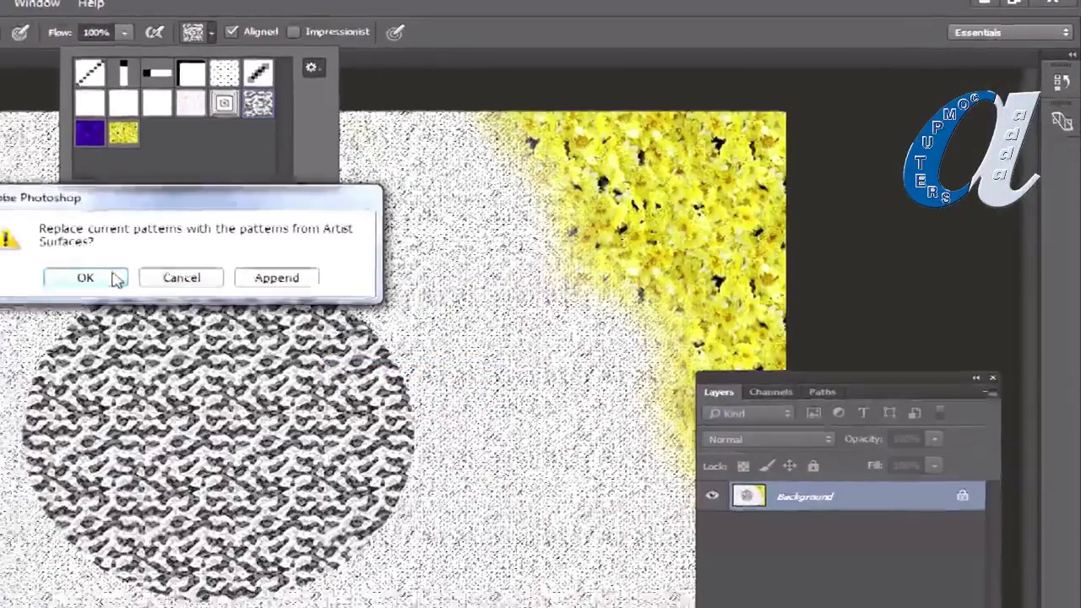
click(72, 284)
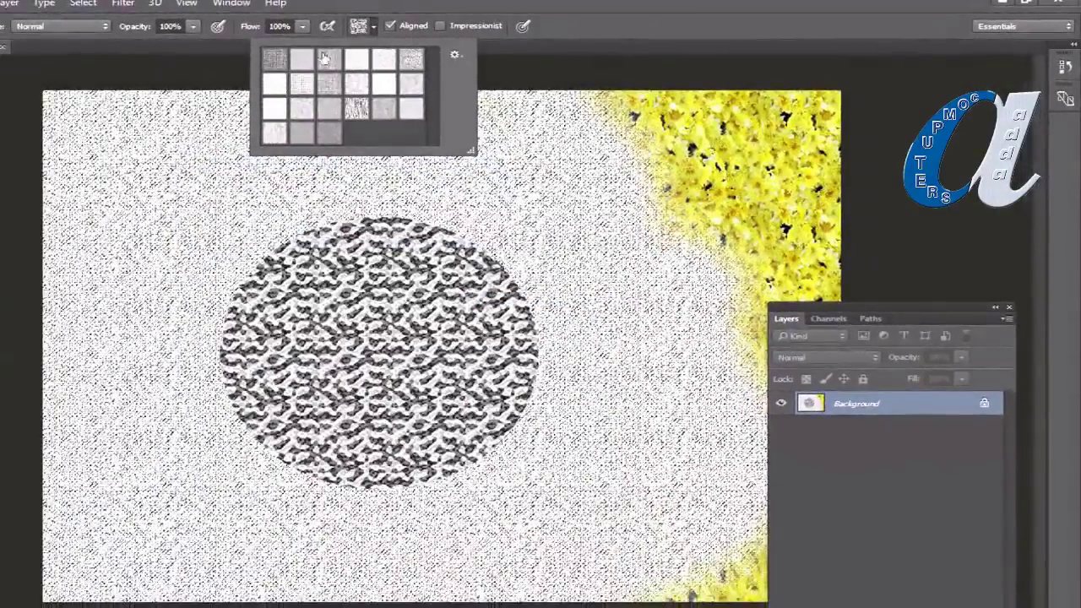
click(376, 29)
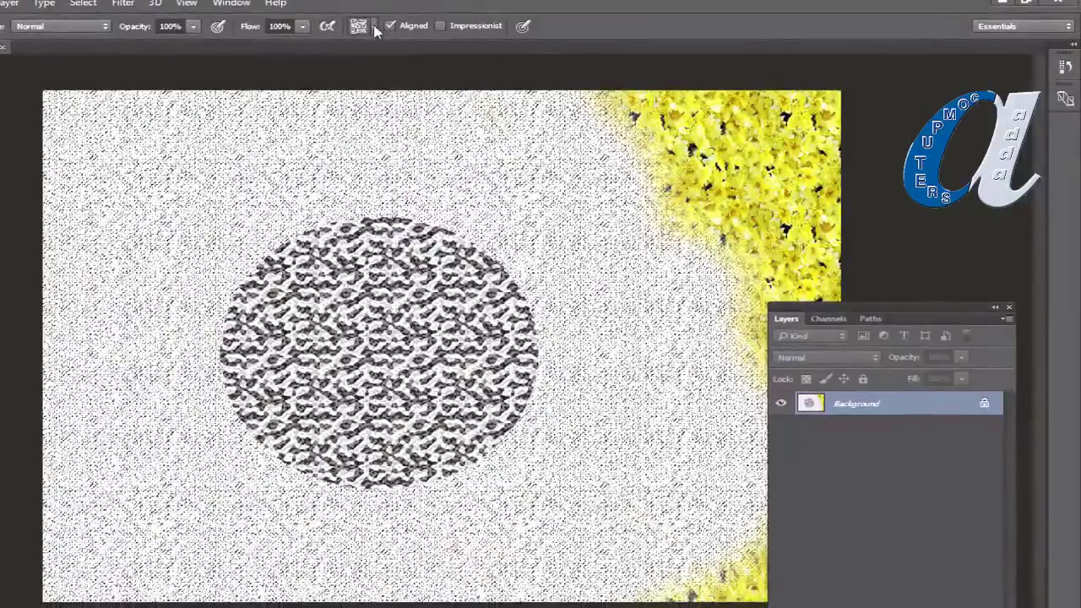
Step: Replace the pattern library with the Legacy Patterns set
click(374, 27)
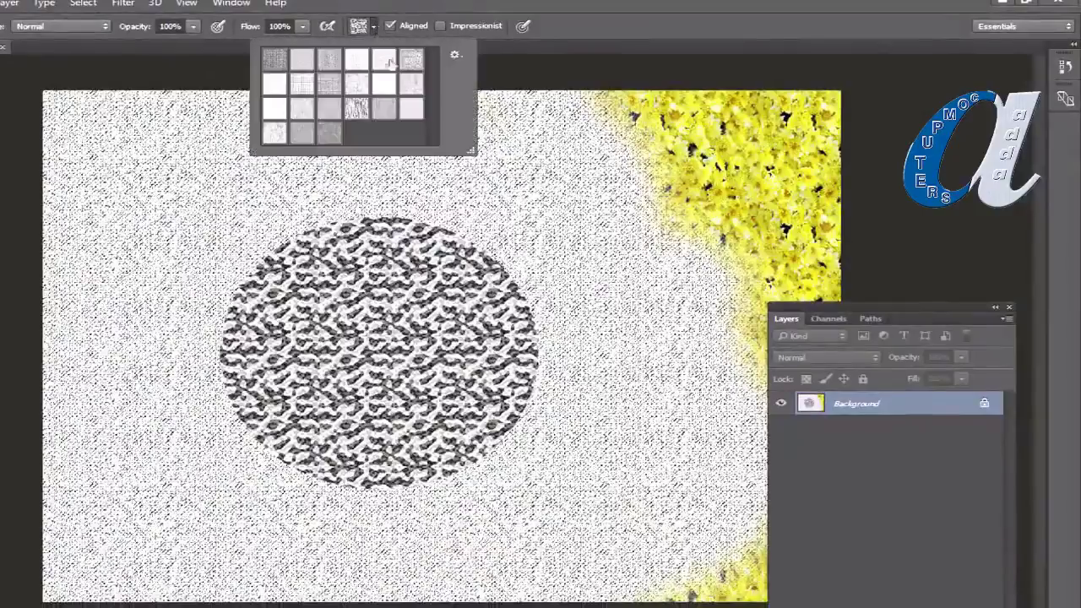
click(455, 58)
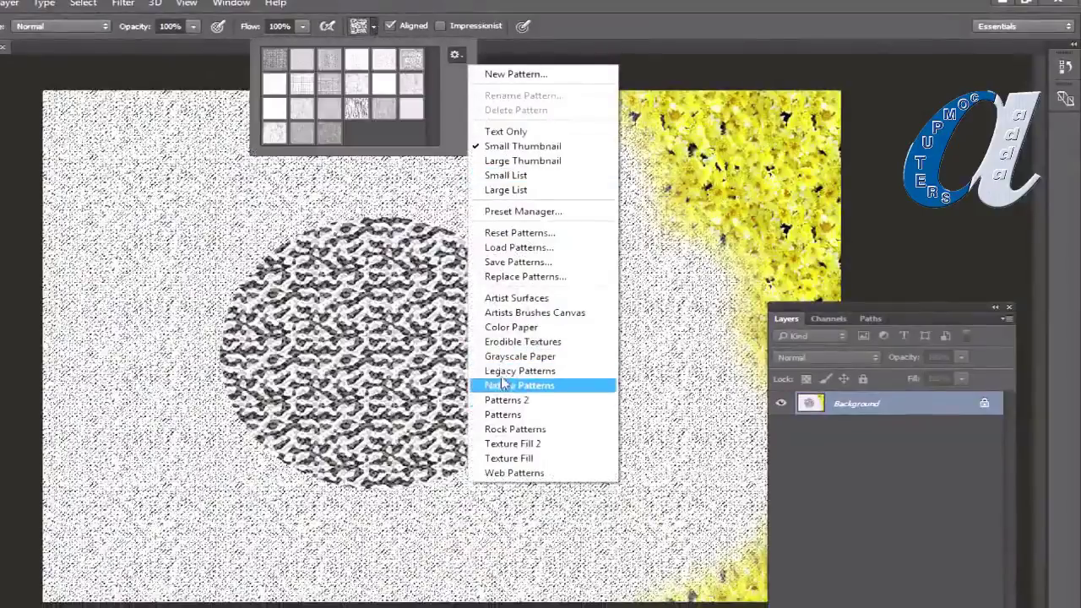
click(517, 373)
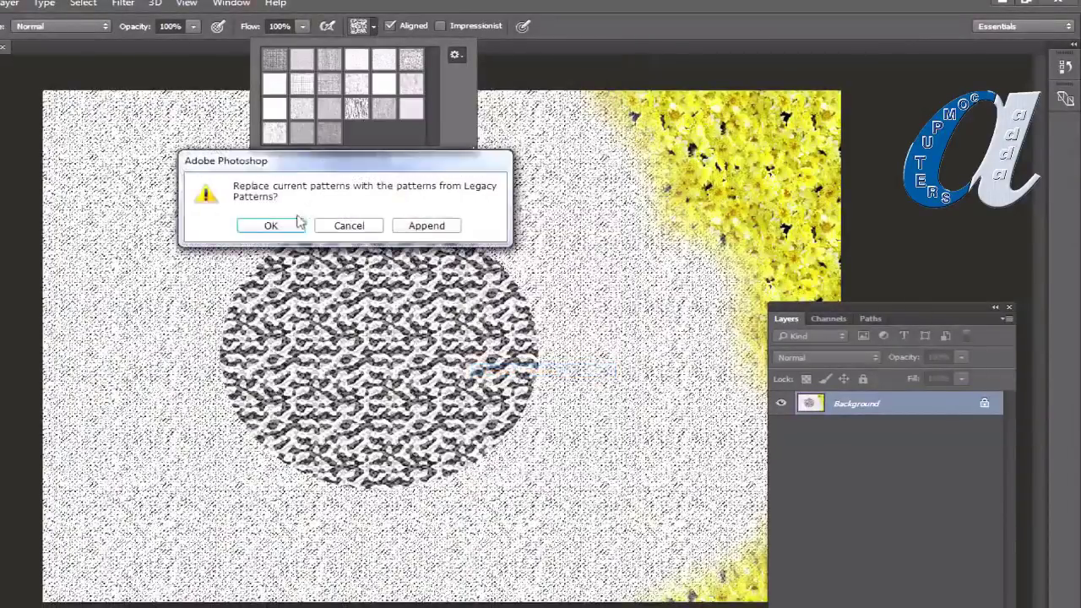
click(271, 223)
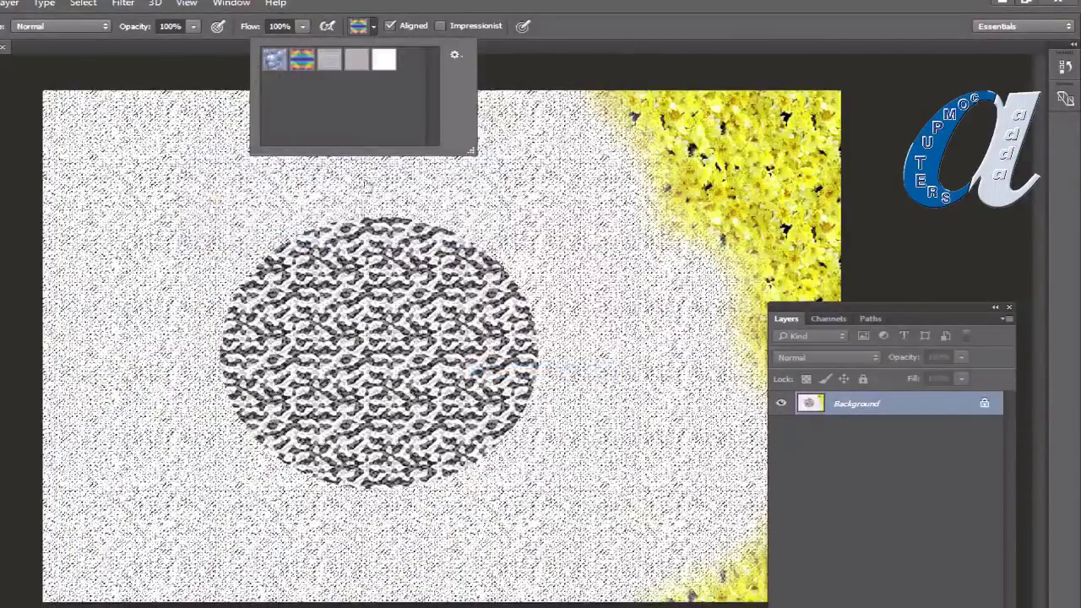
Step: Stamp the rainbow Legacy pattern over every part of the canvas, including the top-left patch
mouse_move(507, 219)
mouse_down()
mouse_move(380, 236)
mouse_move(84, 169)
mouse_move(84, 355)
mouse_move(186, 557)
mouse_move(355, 524)
mouse_move(406, 457)
mouse_move(727, 364)
mouse_up()
mouse_move(405, 473)
mouse_down()
mouse_move(625, 321)
mouse_move(693, 558)
mouse_move(786, 195)
mouse_move(600, 287)
mouse_move(761, 127)
mouse_move(811, 118)
mouse_move(625, 101)
mouse_up()
drag(84, 105, 49, 95)
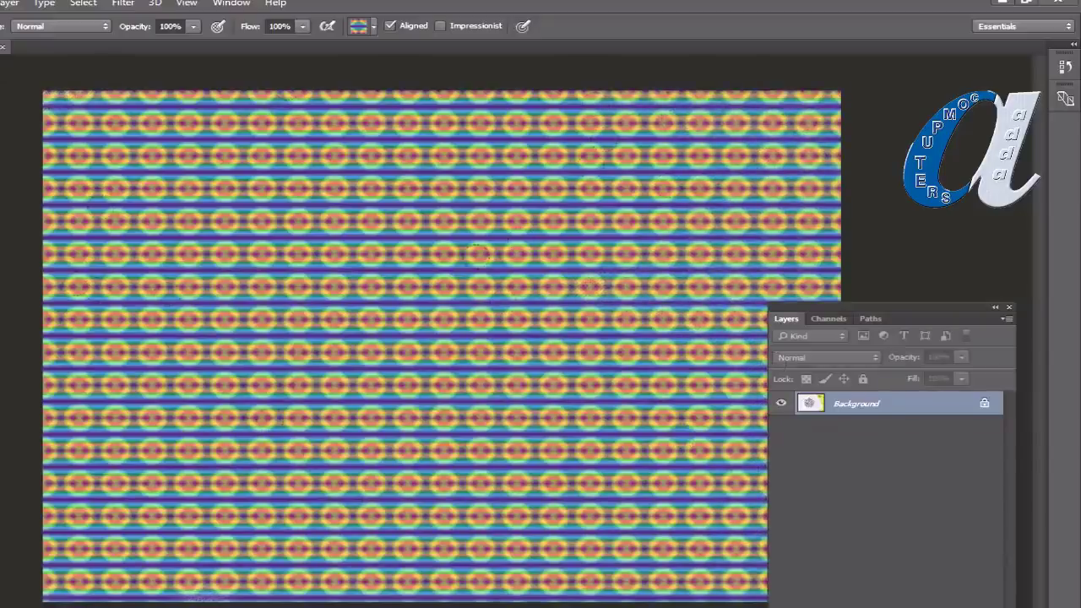
click(374, 26)
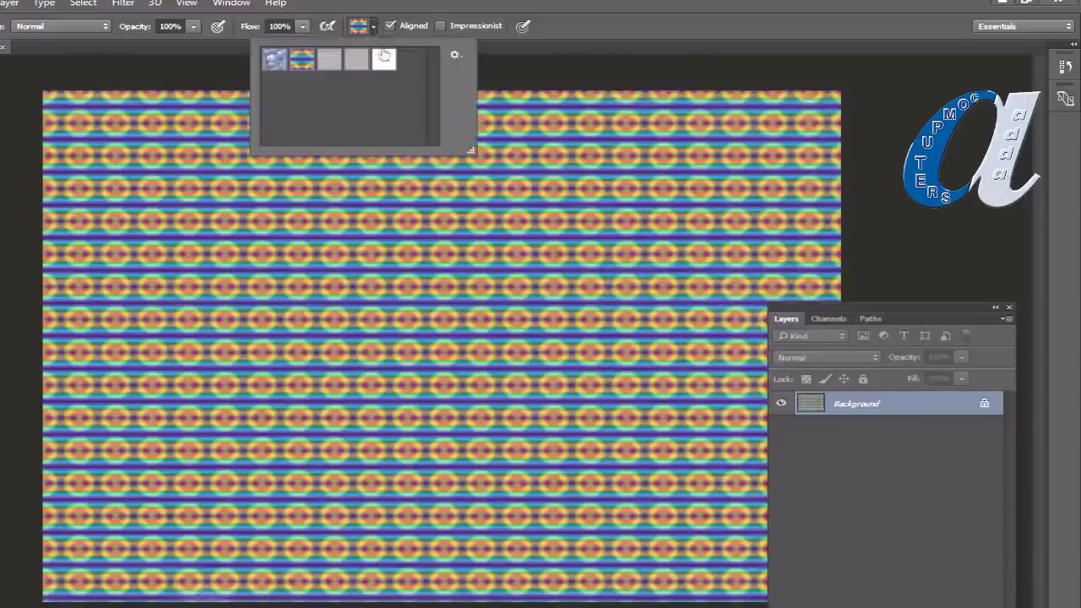
click(456, 55)
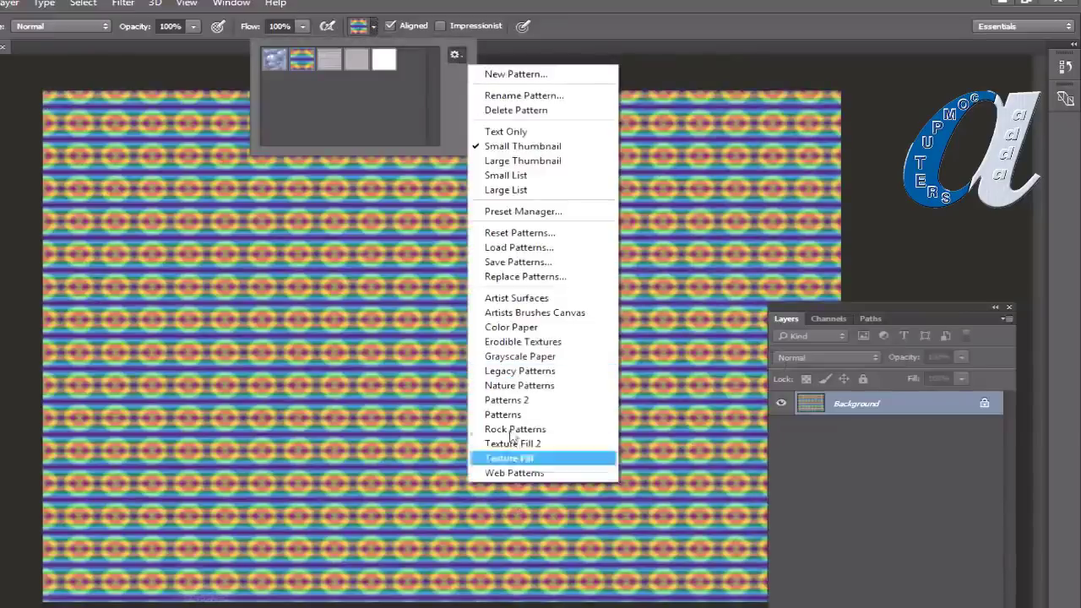
Step: Load the Rock Patterns set and stamp the pink rock texture over the entire canvas
click(503, 430)
click(272, 222)
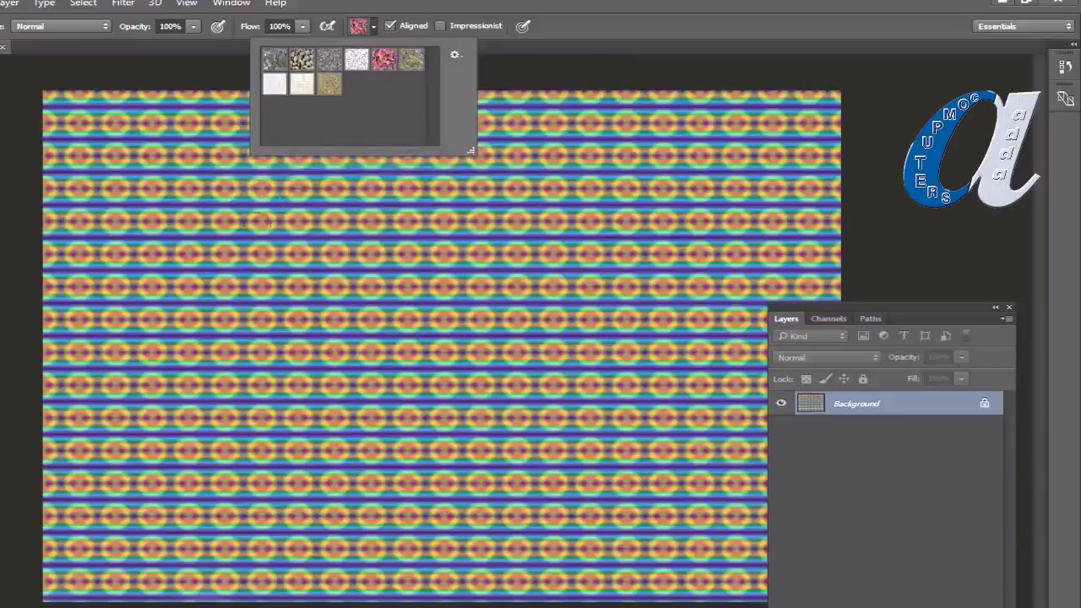
mouse_move(271, 223)
mouse_down()
mouse_move(338, 302)
mouse_move(271, 216)
mouse_move(593, 281)
mouse_move(214, 70)
mouse_move(68, 354)
mouse_move(169, 549)
mouse_move(440, 473)
mouse_up()
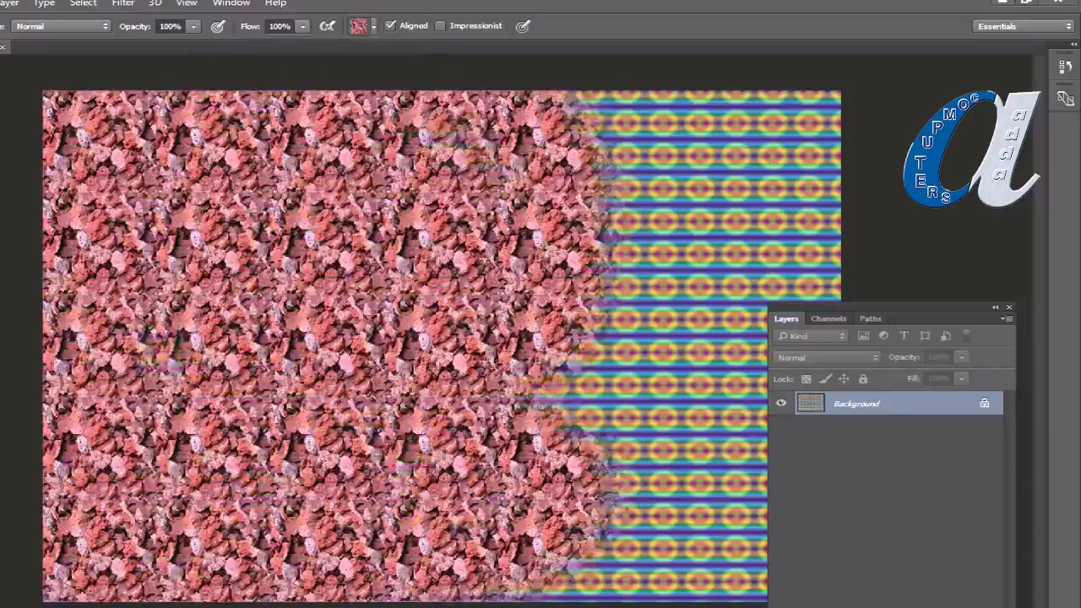
mouse_move(549, 558)
mouse_down()
mouse_move(727, 549)
mouse_move(718, 422)
mouse_move(760, 270)
mouse_move(760, 169)
mouse_move(574, 119)
mouse_up()
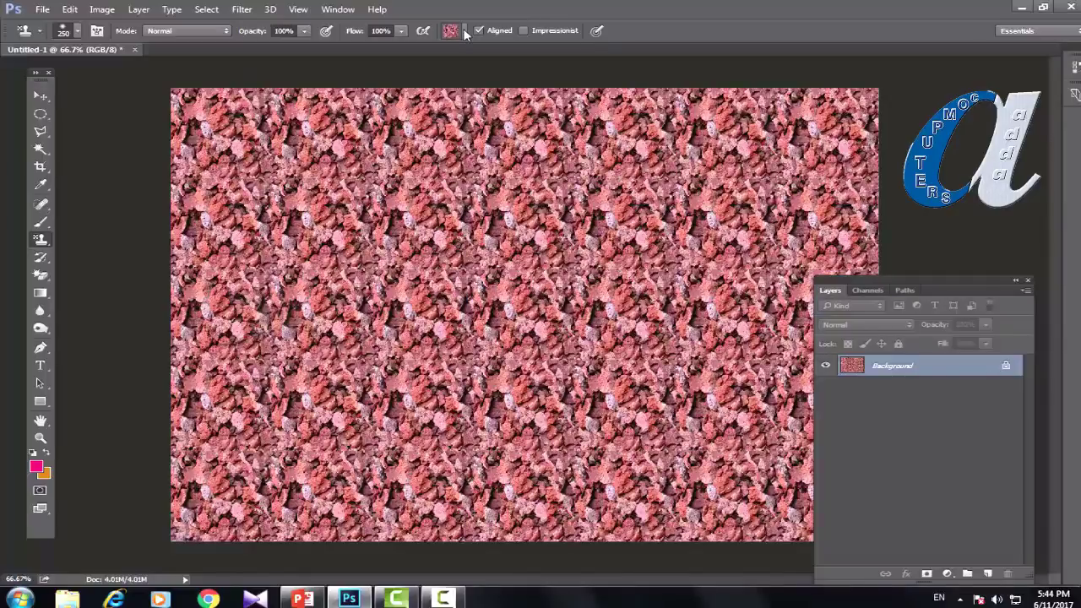
Step: Close the rock-patterned document without saving and open the smiling girl photo
click(133, 50)
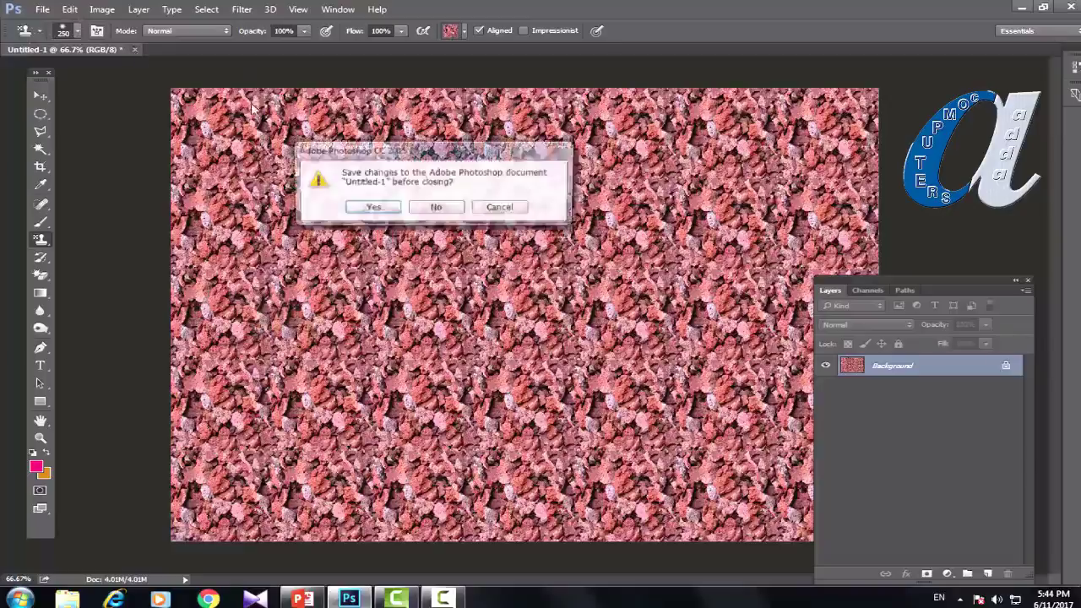
click(433, 210)
click(42, 10)
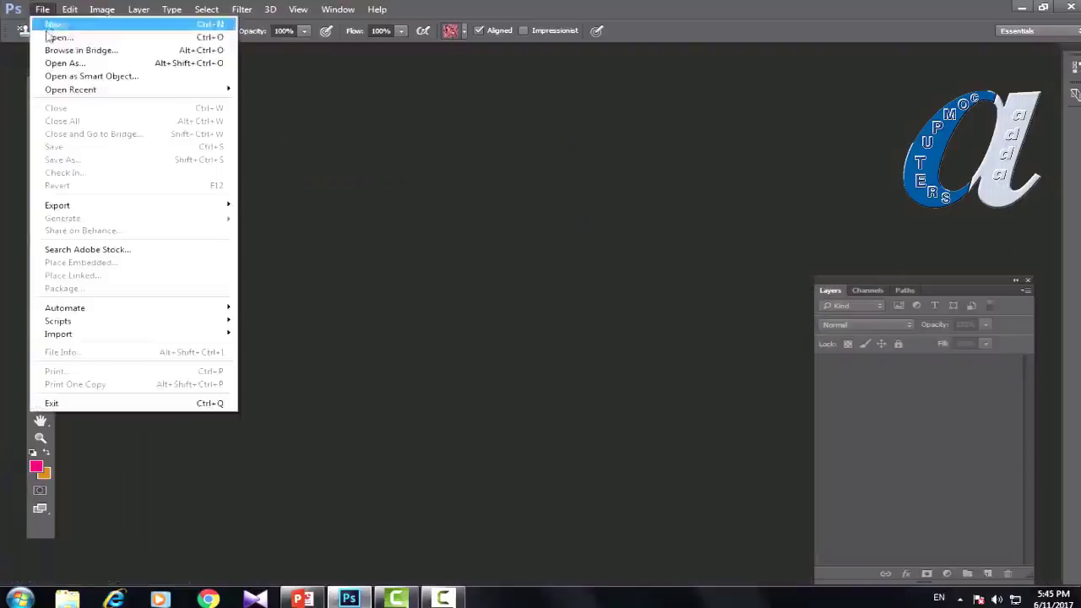
click(51, 33)
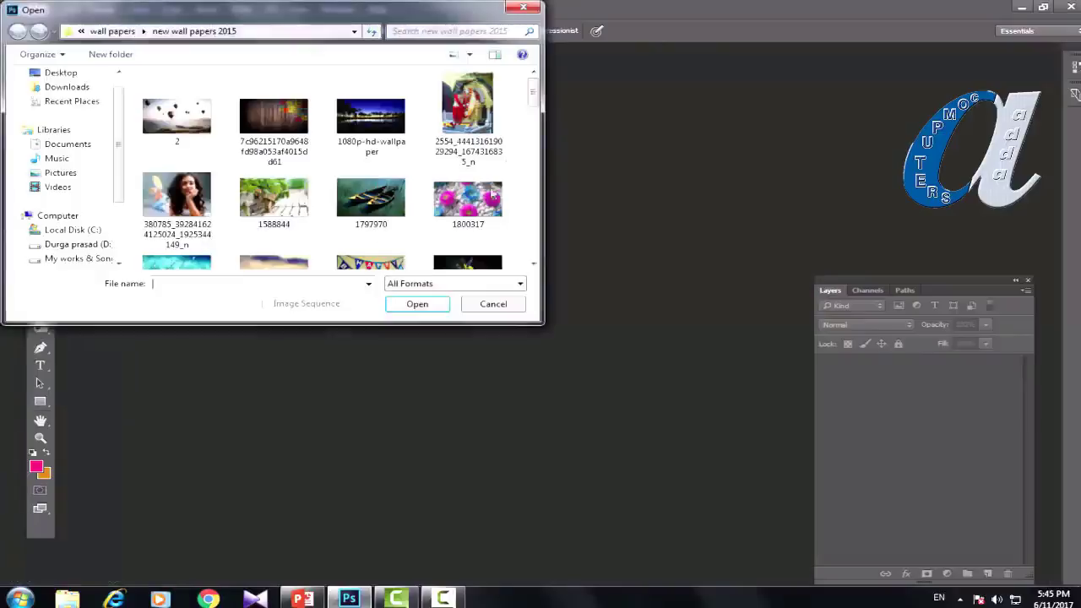
scroll(234, 111, down, 2)
scroll(233, 111, up, 1)
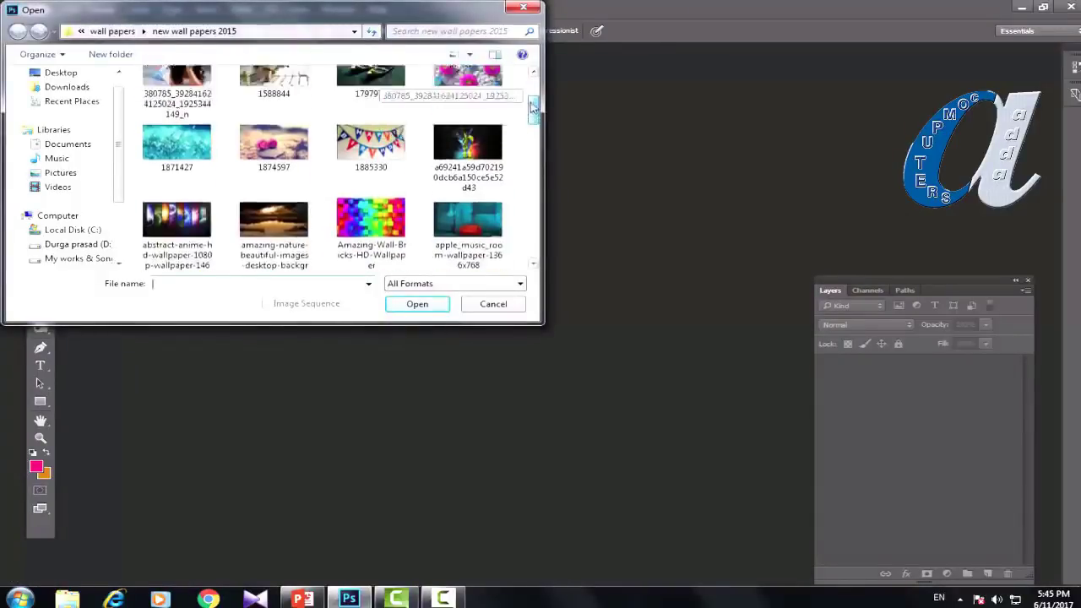
click(178, 106)
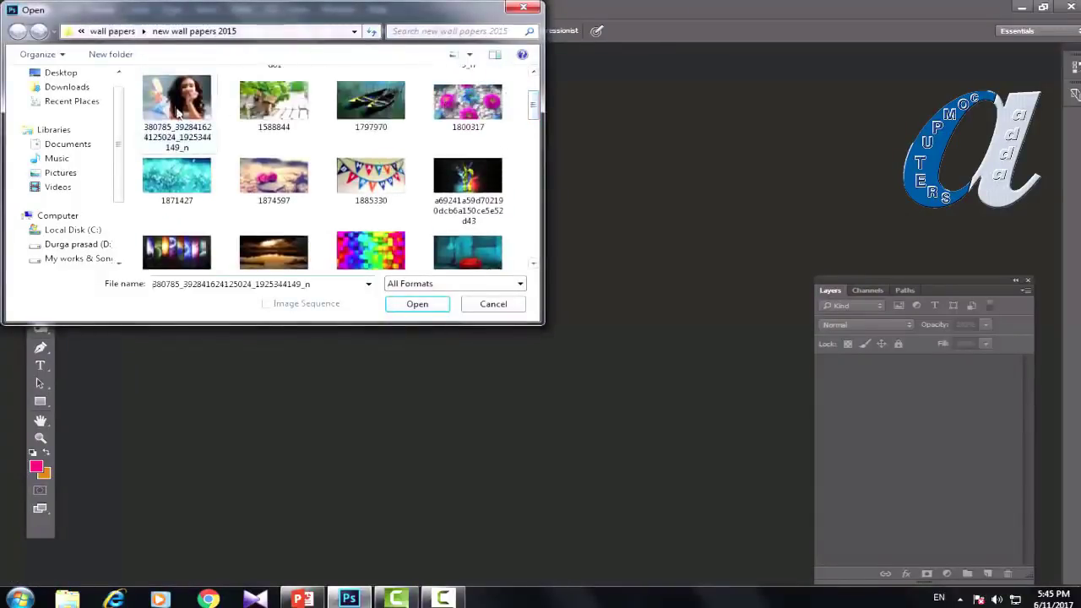
click(415, 304)
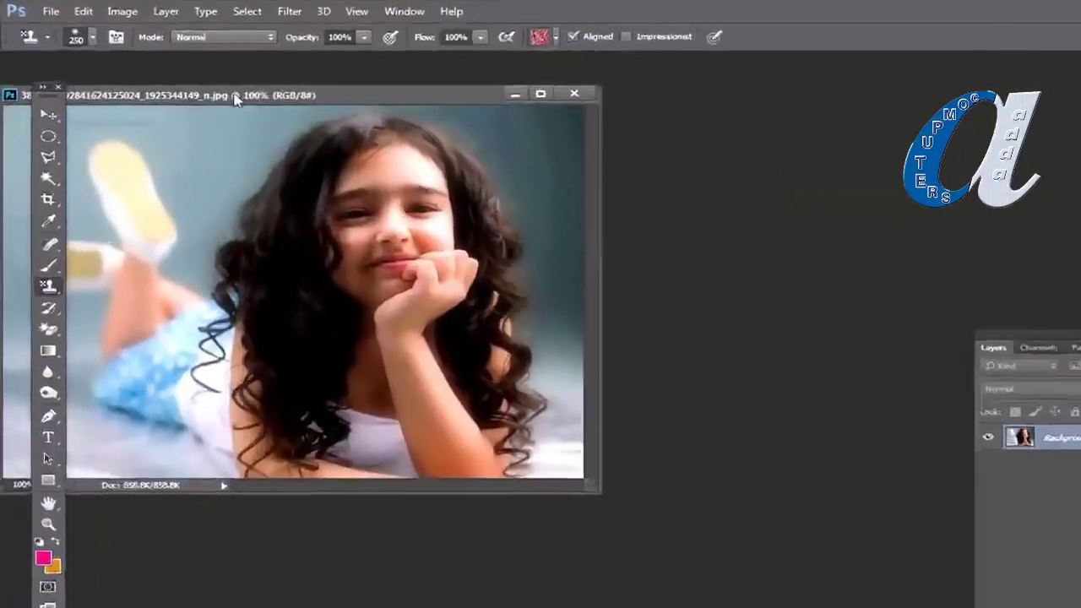
Step: Set the girl photo's image size to 3 × 3 inches, giving 216 × 216 px at 72 ppi
right_click(194, 80)
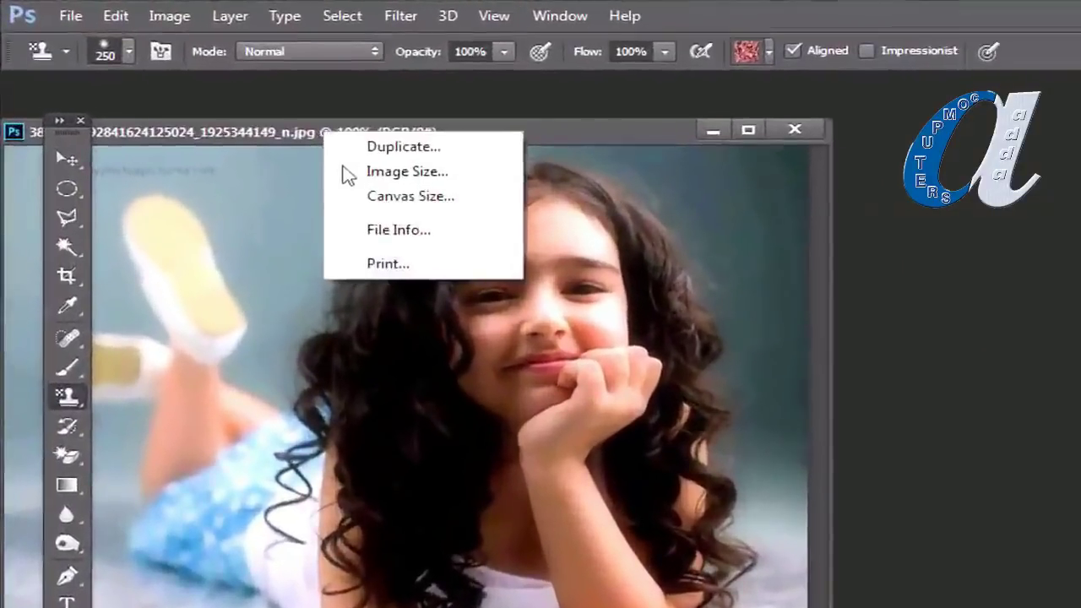
click(348, 173)
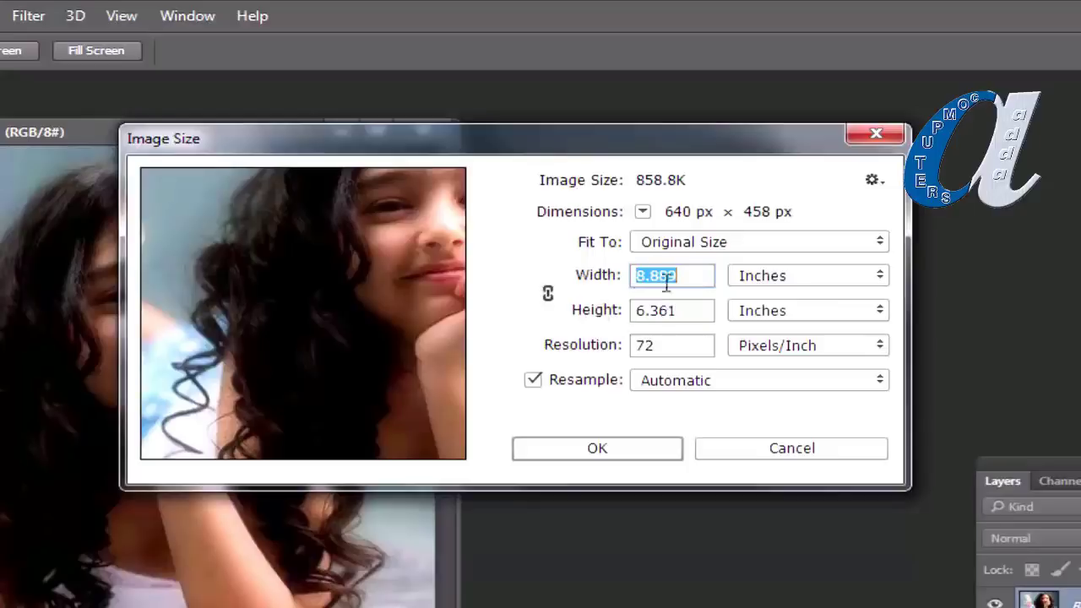
click(708, 275)
click(582, 279)
text(3)
click(589, 310)
text(3)
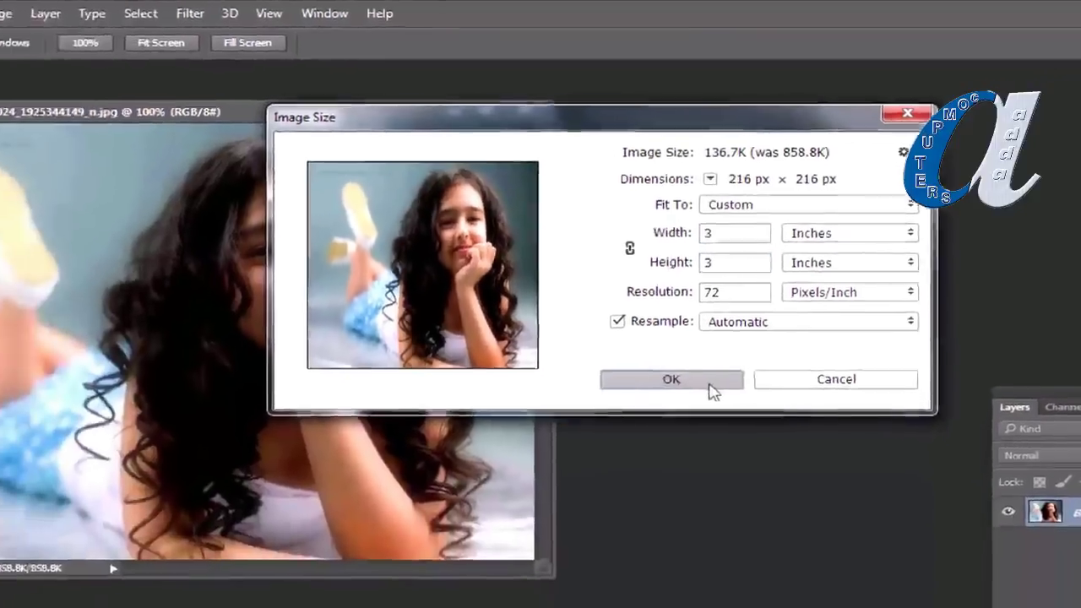
click(647, 449)
drag(128, 100, 172, 129)
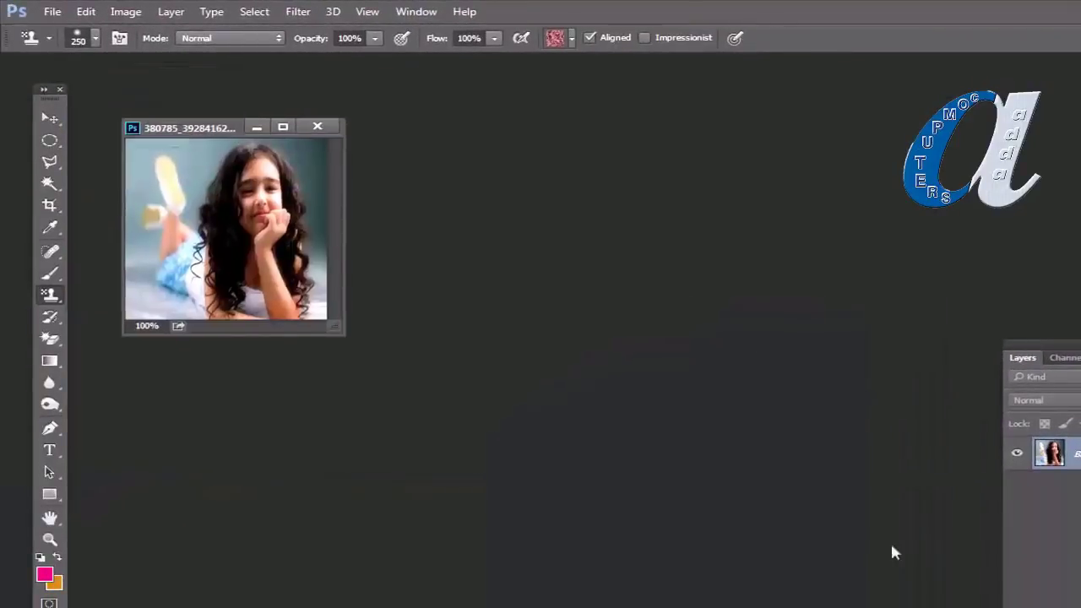
Step: Create a new Photo-preset document of 7 × 5 inches at 200 pixels/inch
click(48, 12)
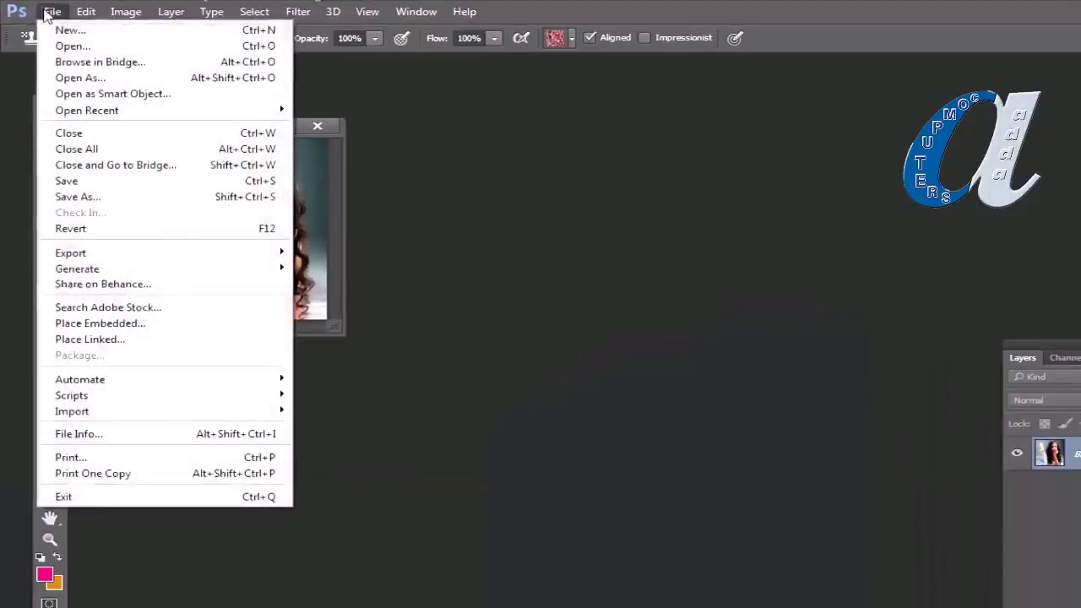
click(32, 30)
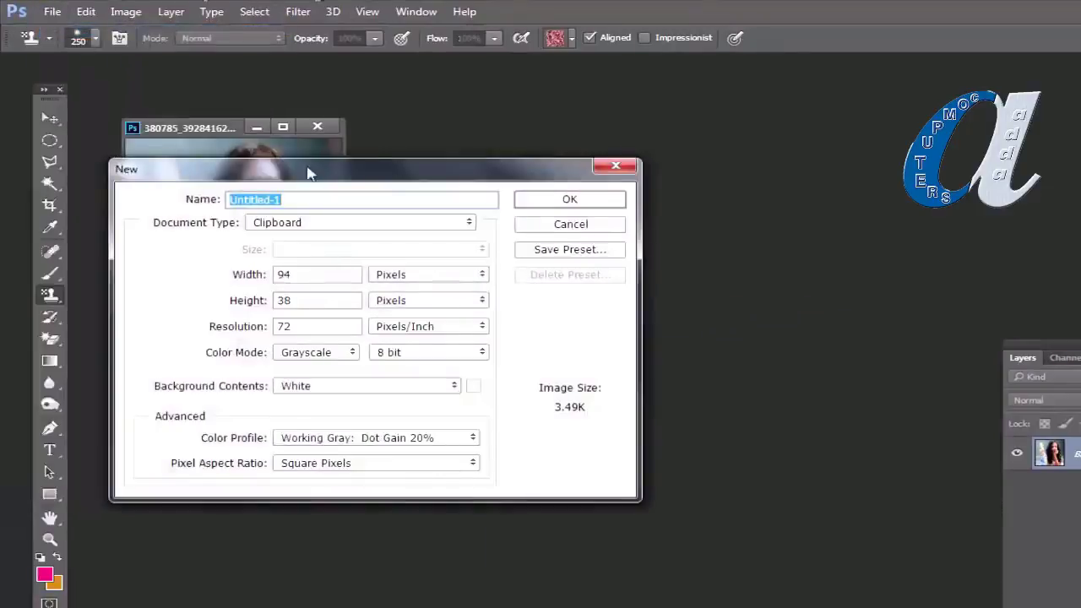
drag(307, 172, 658, 141)
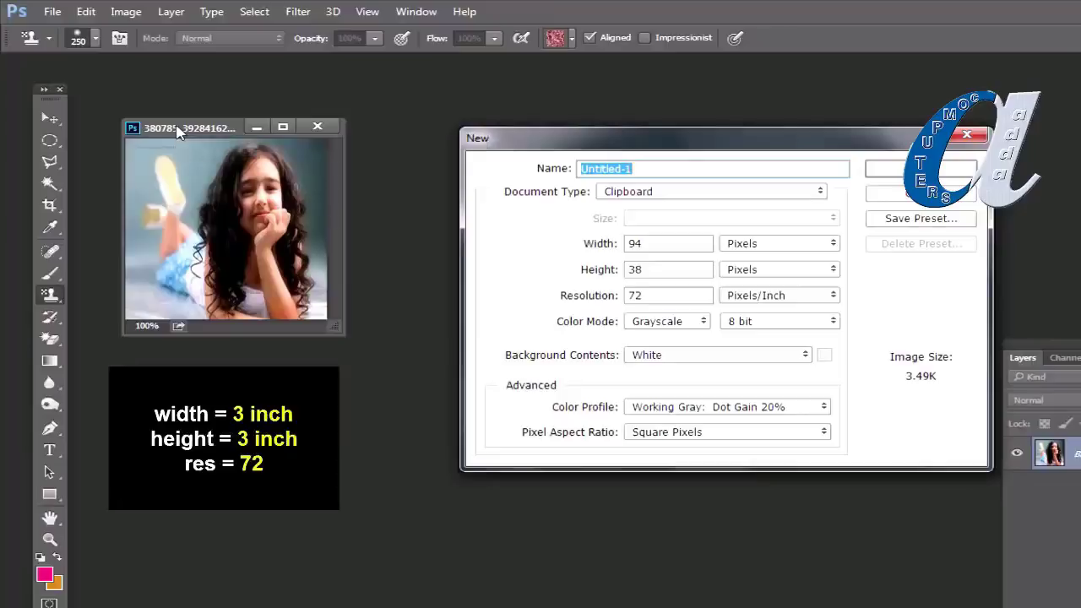
click(809, 192)
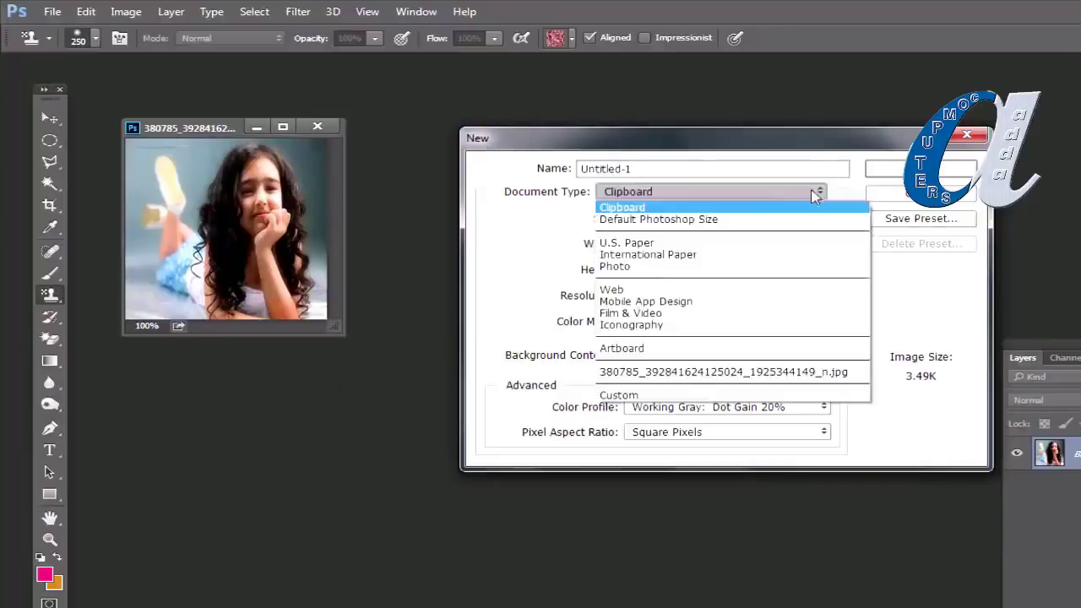
click(654, 267)
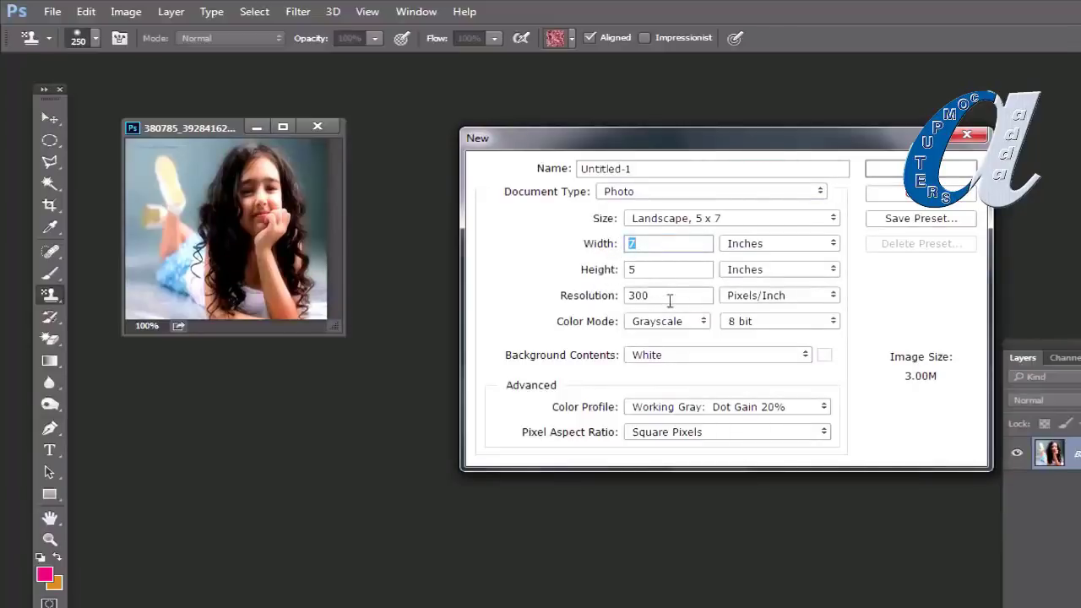
double_click(671, 295)
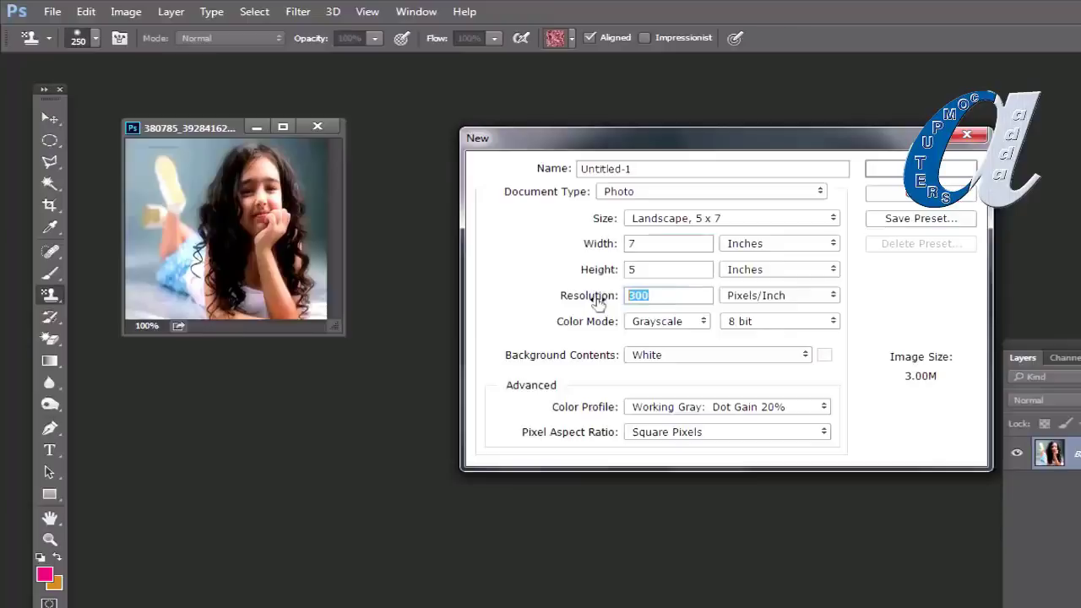
text(200)
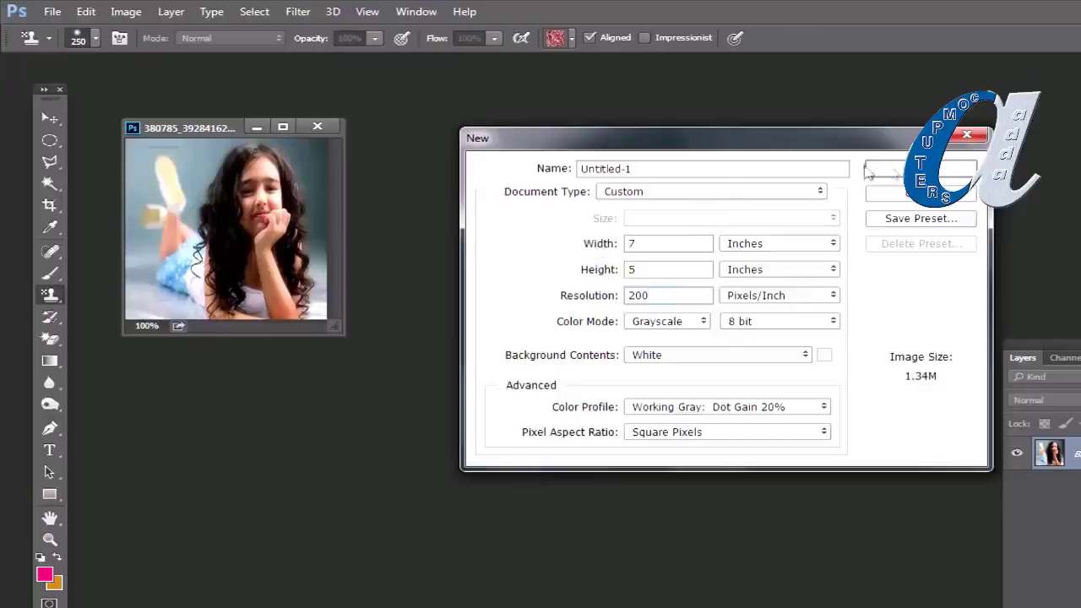
click(920, 169)
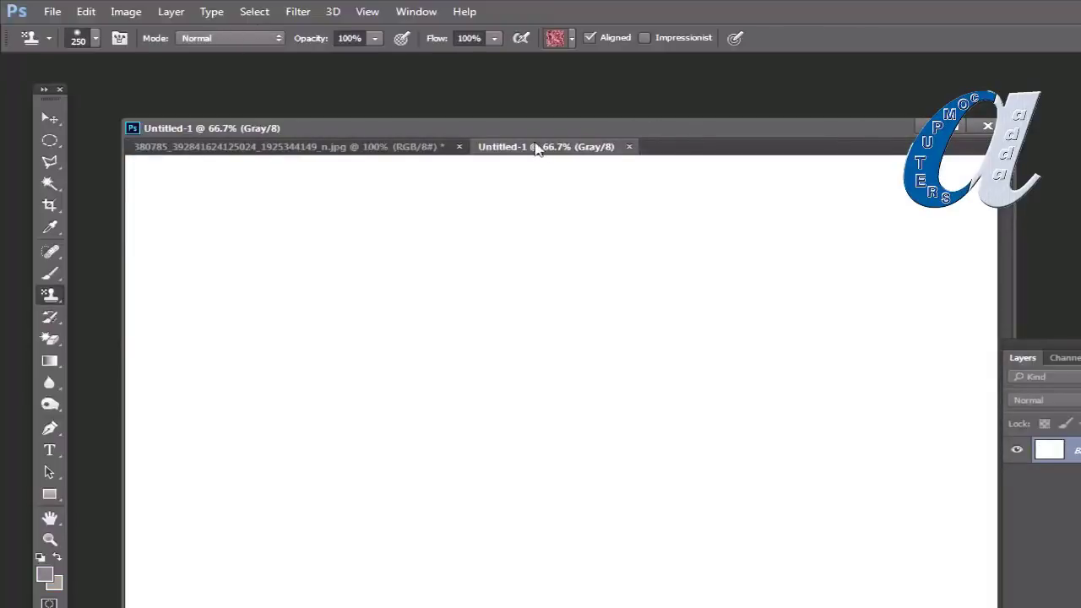
Step: Float Untitled-1 in its own window, then shrink the photo window and place it beside the canvas
drag(538, 147, 529, 213)
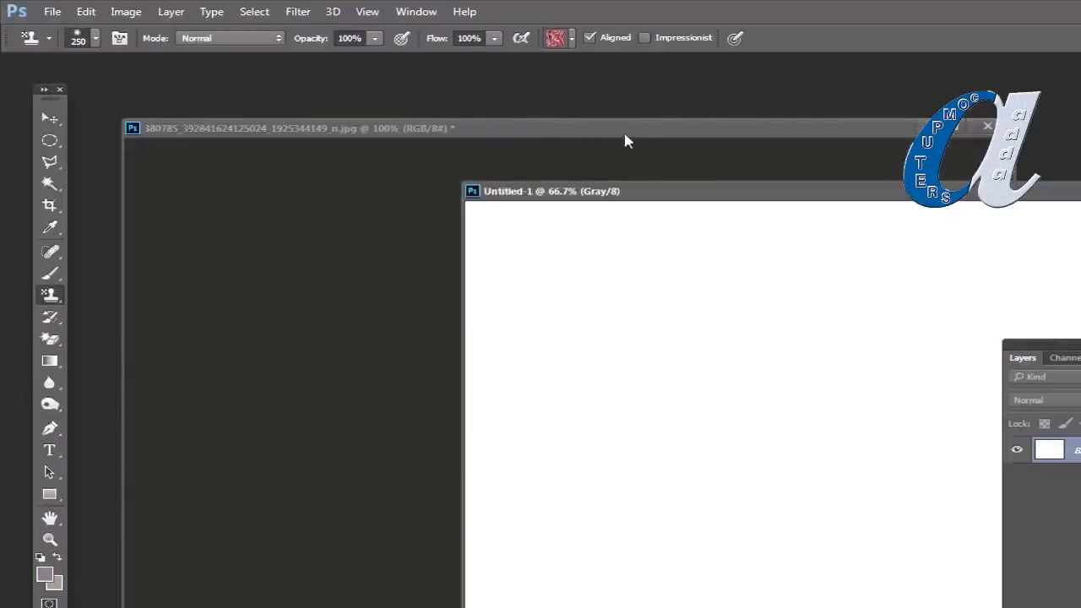
drag(625, 140, 498, 119)
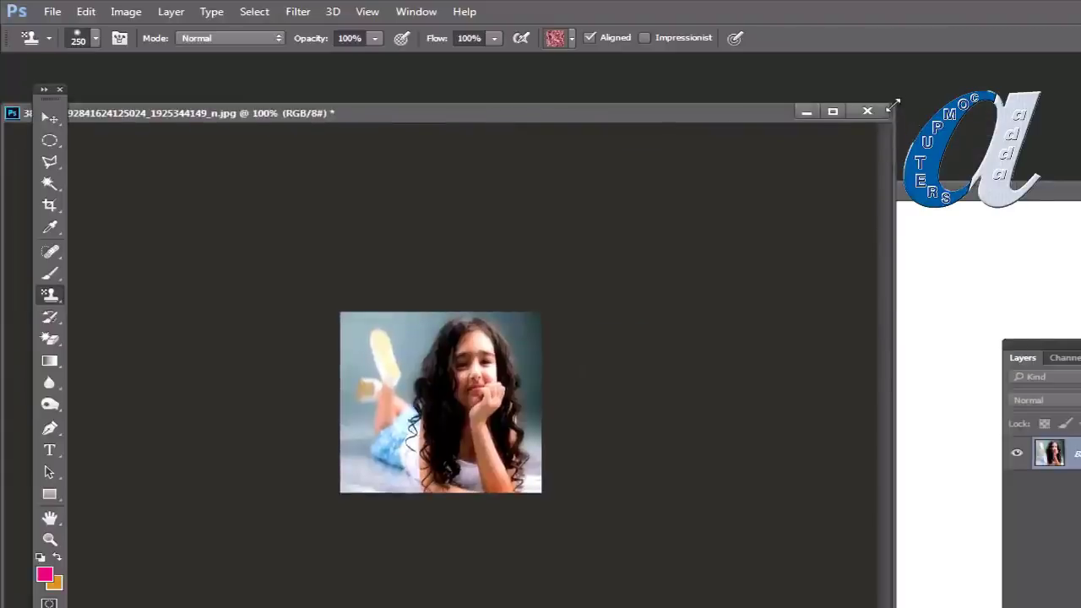
drag(892, 107, 407, 404)
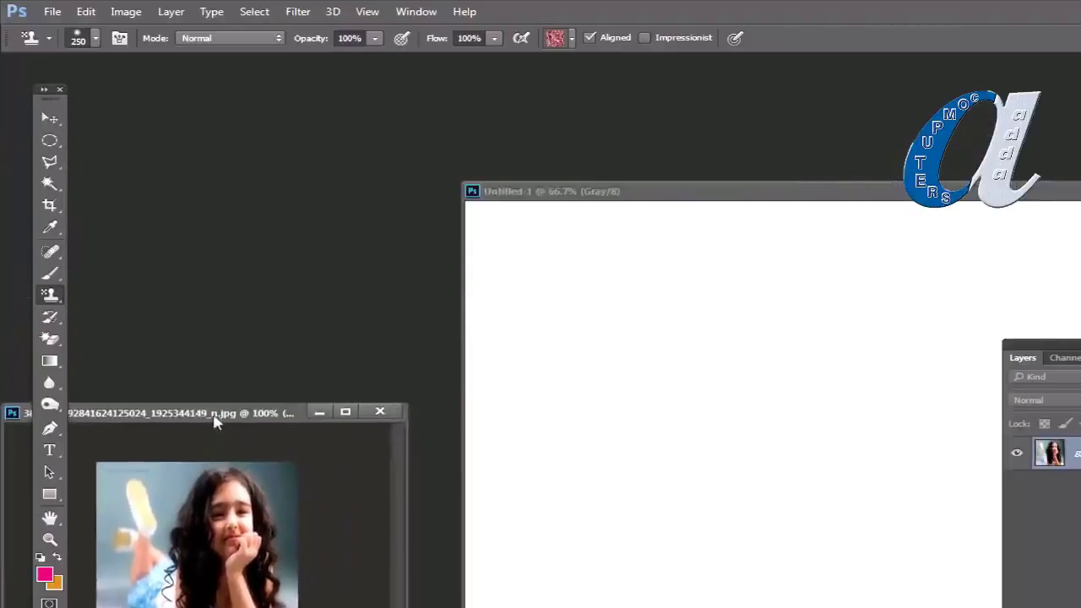
drag(214, 419, 249, 181)
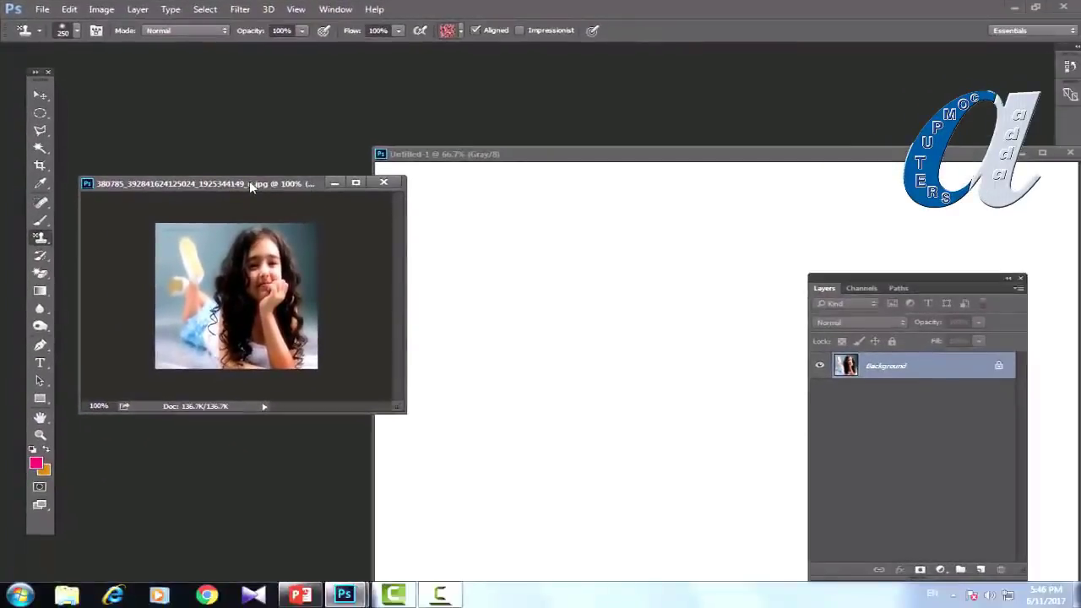
drag(250, 183, 244, 160)
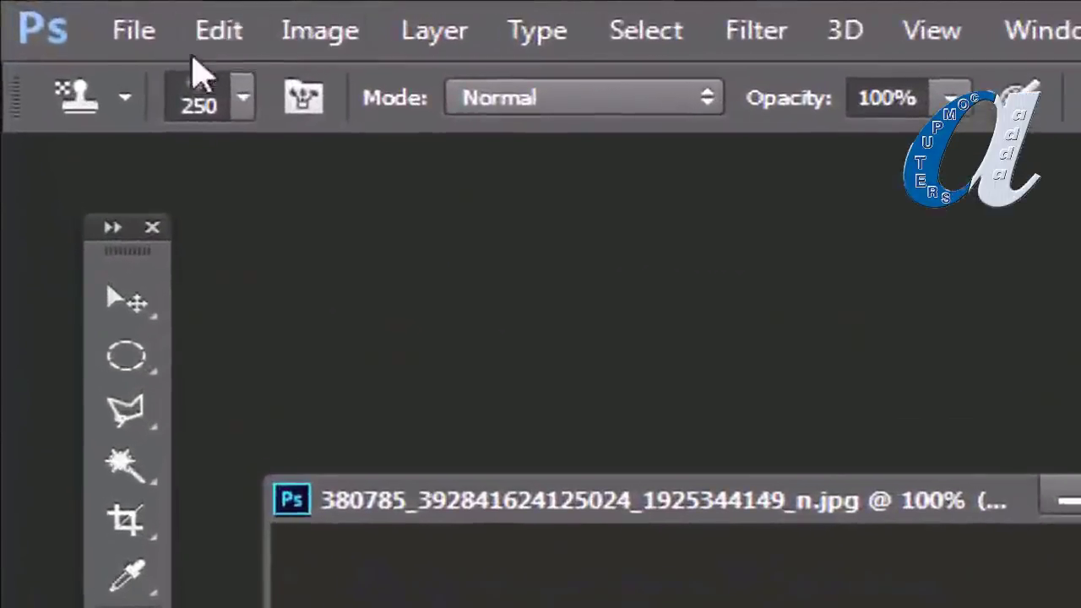
Step: Define the girl photo as a pattern with its default name and bring Untitled-1 forward
click(94, 12)
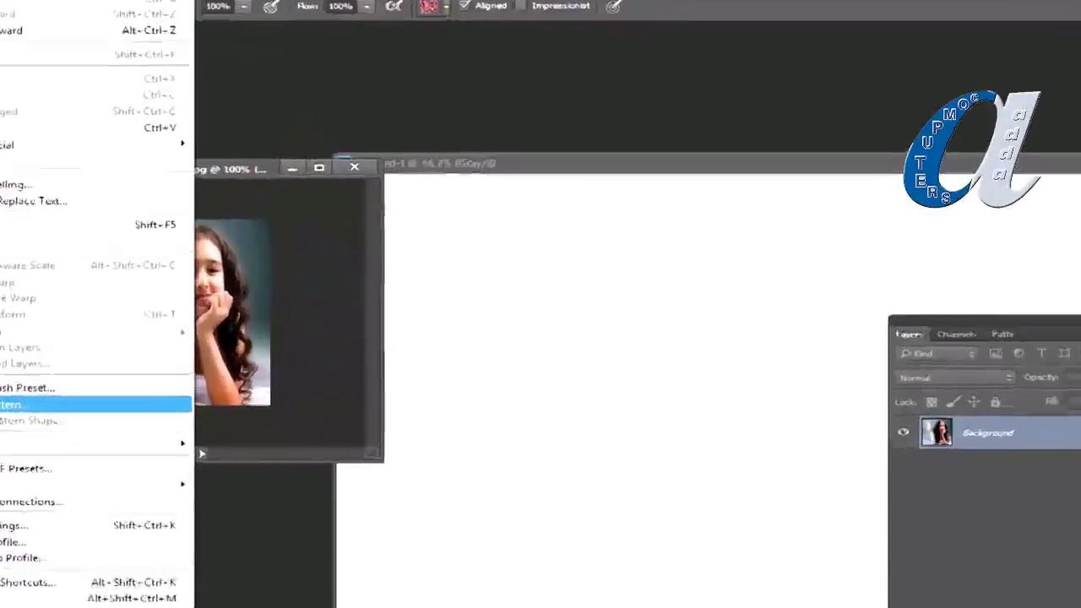
click(101, 343)
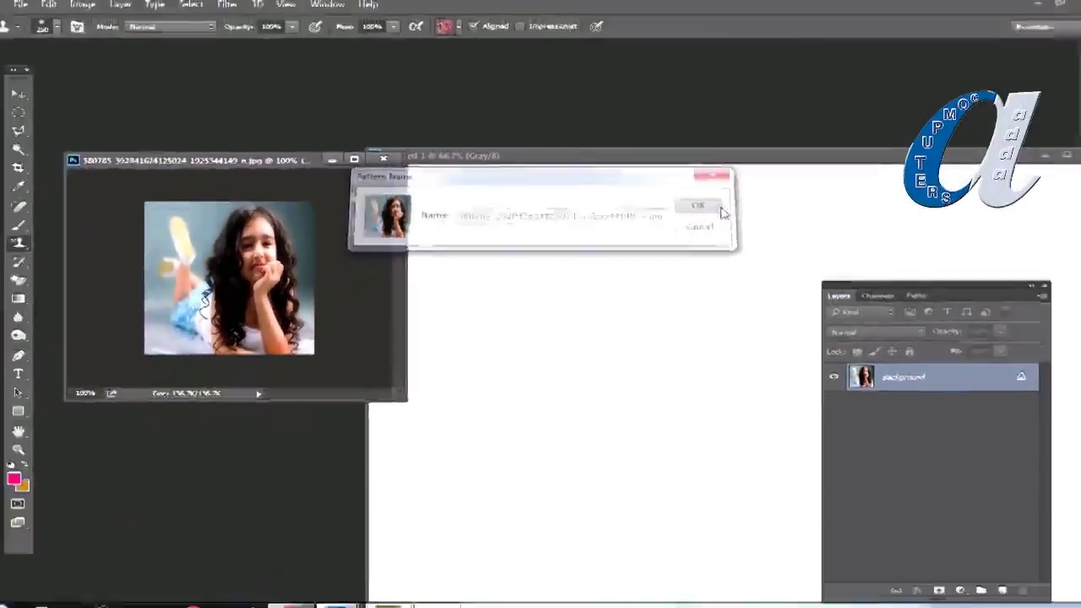
click(862, 268)
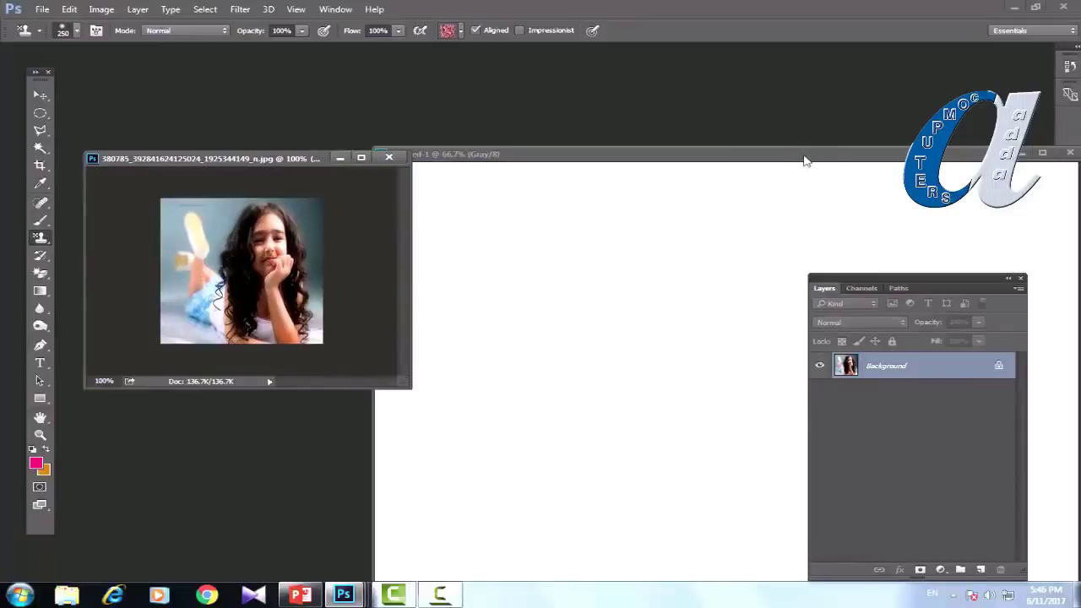
drag(797, 160, 555, 111)
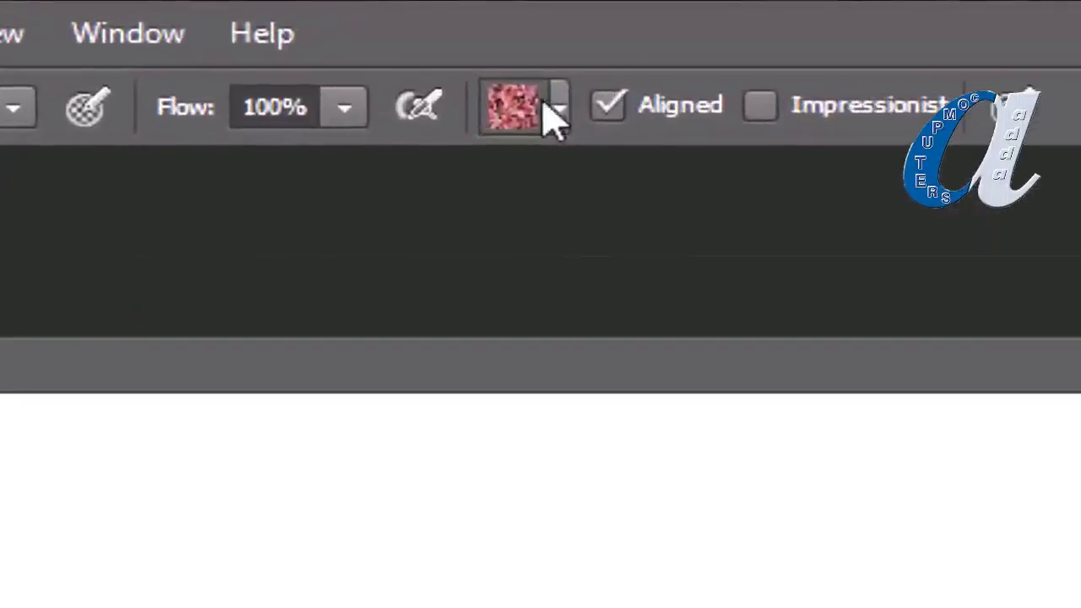
click(560, 110)
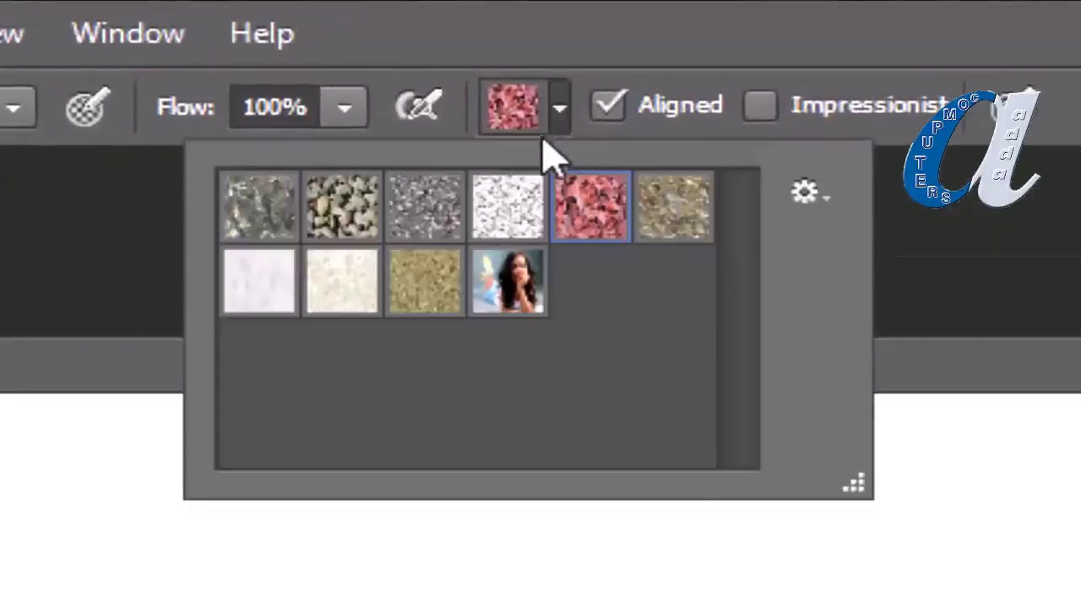
Step: Select the girl photo pattern, stamp it over all of Untitled-1, and dock the Layers panel
click(515, 298)
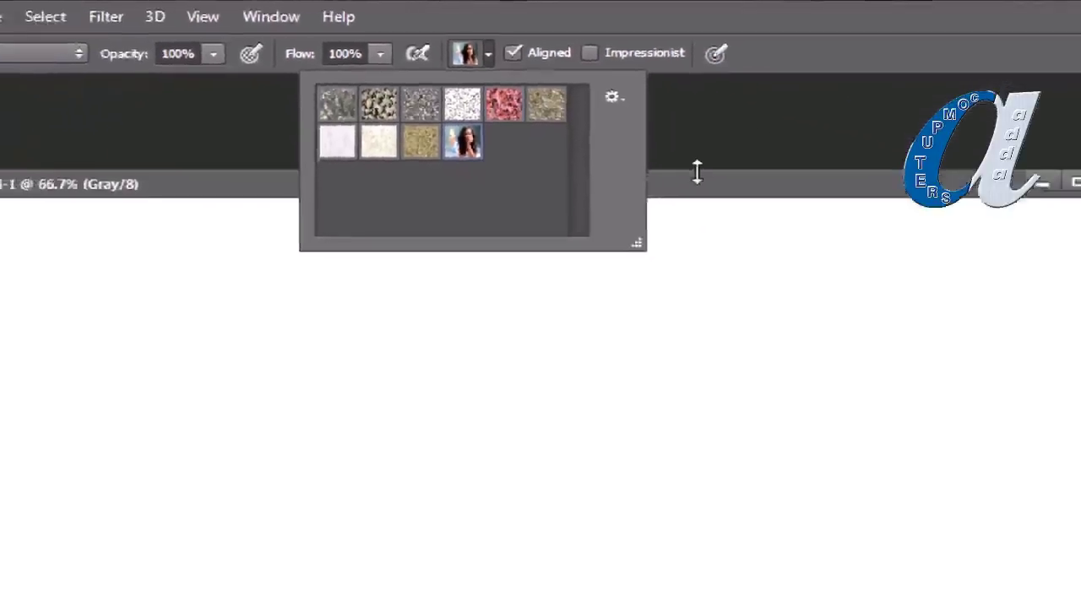
key(Return)
mouse_move(457, 173)
mouse_down()
mouse_move(279, 205)
mouse_move(169, 253)
mouse_move(193, 429)
mouse_move(140, 470)
mouse_move(380, 473)
mouse_move(473, 380)
mouse_move(642, 338)
mouse_move(735, 254)
mouse_up()
mouse_move(735, 126)
mouse_down()
mouse_move(761, 212)
mouse_move(524, 127)
mouse_move(761, 524)
mouse_move(786, 473)
mouse_up()
drag(797, 206, 811, 279)
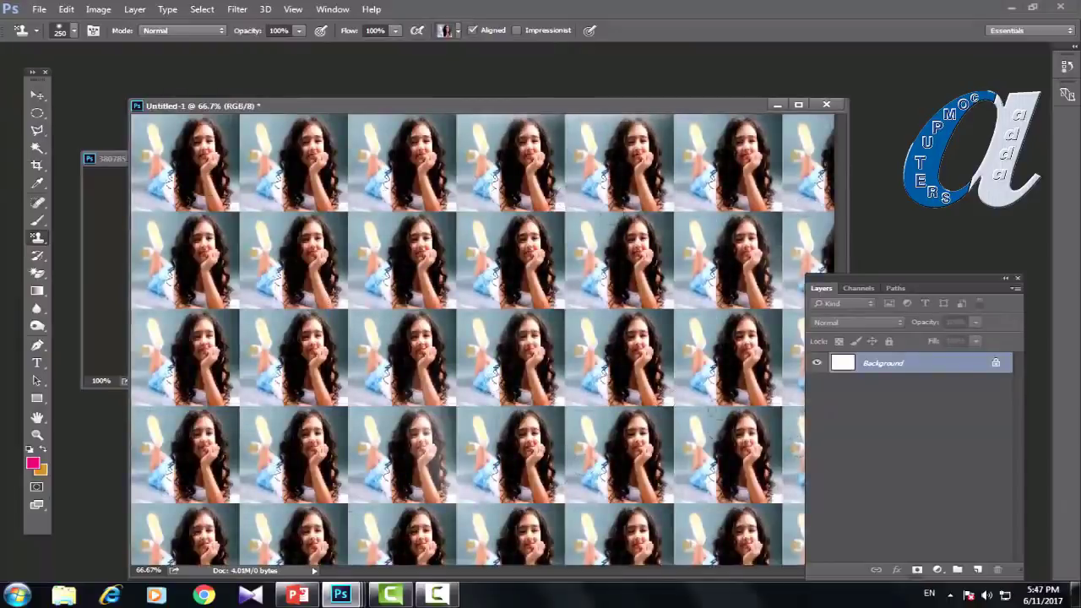
drag(957, 286, 1033, 273)
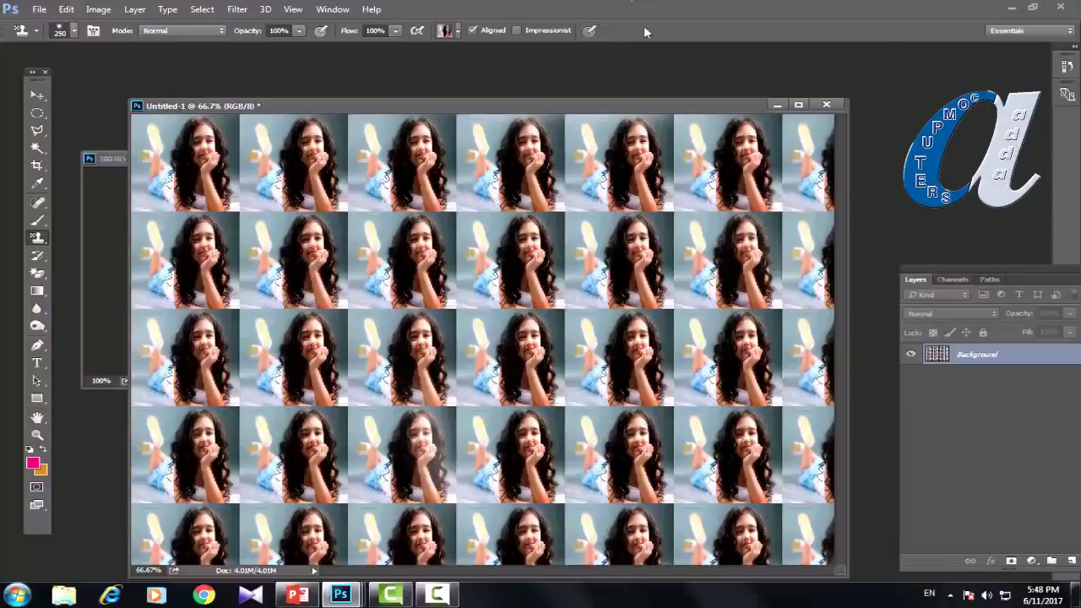
Step: Create a Photo-preset document 10 × 15 inches at 200 ppi
click(40, 9)
click(44, 22)
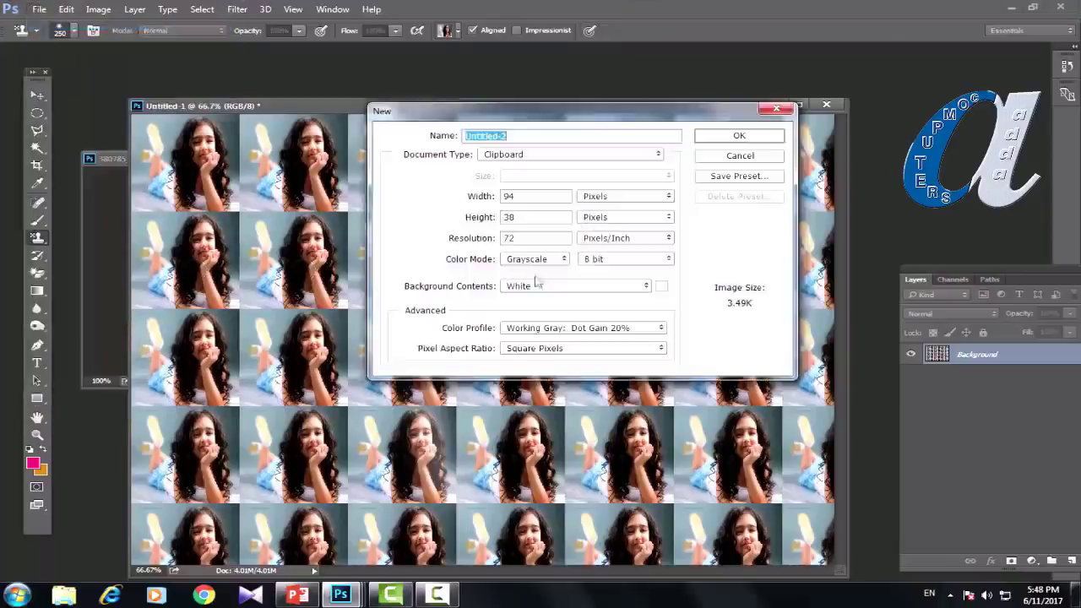
click(580, 157)
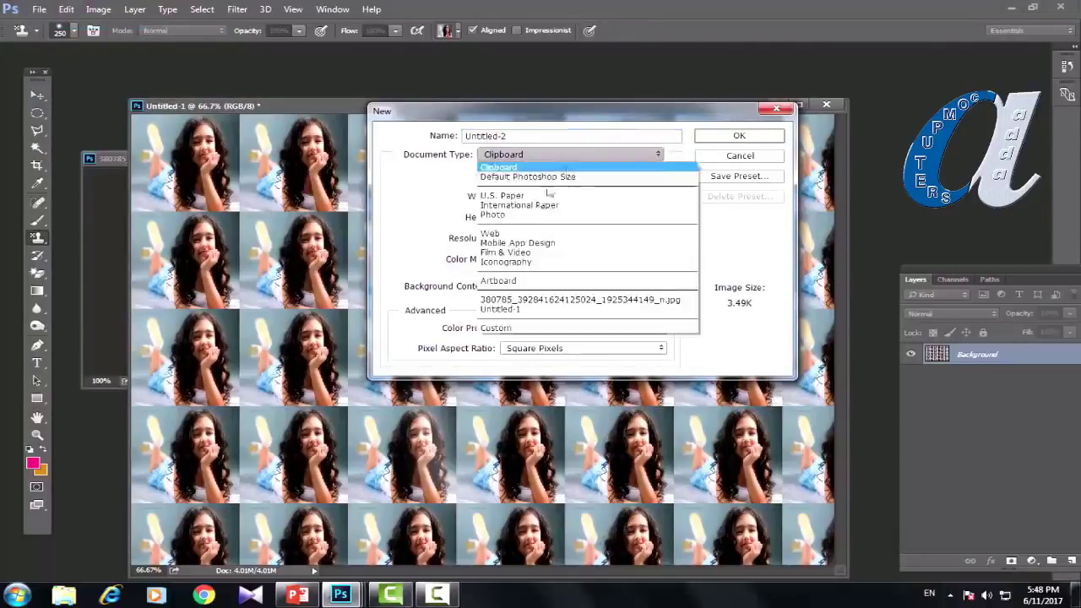
click(515, 213)
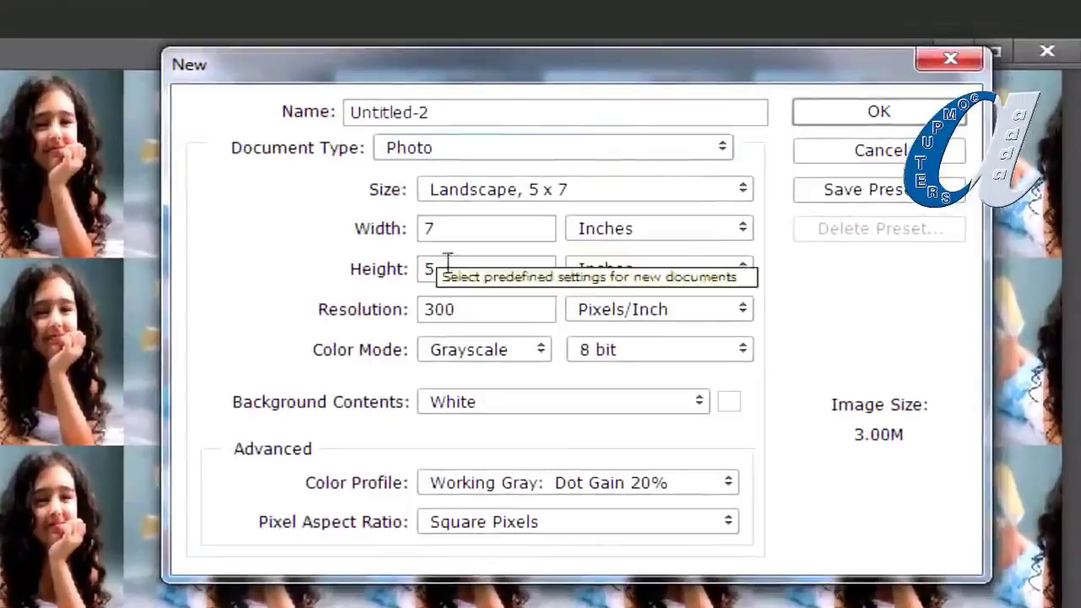
double_click(440, 228)
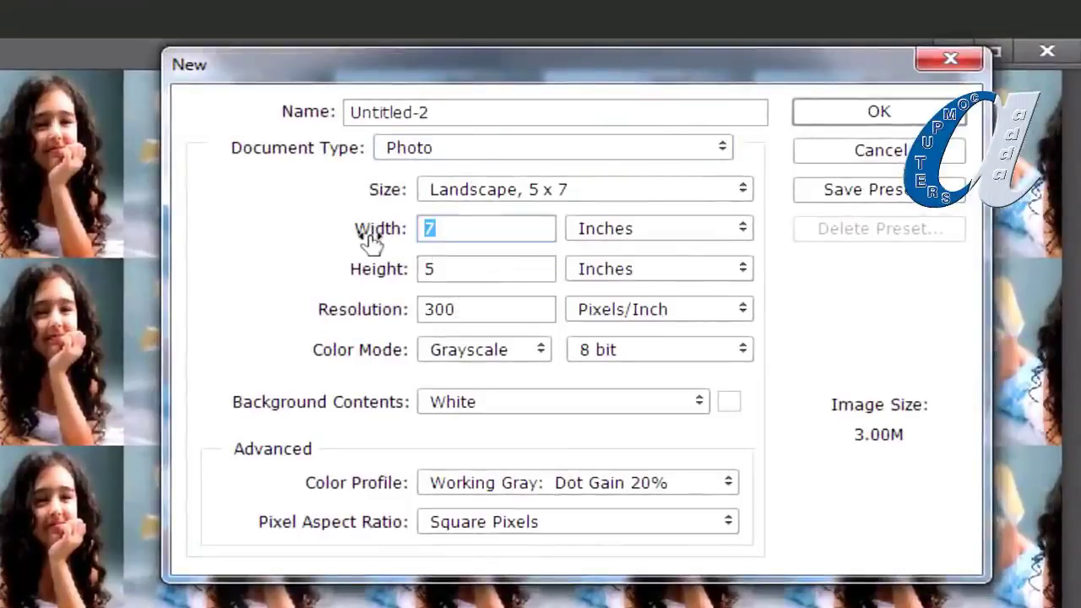
text(10)
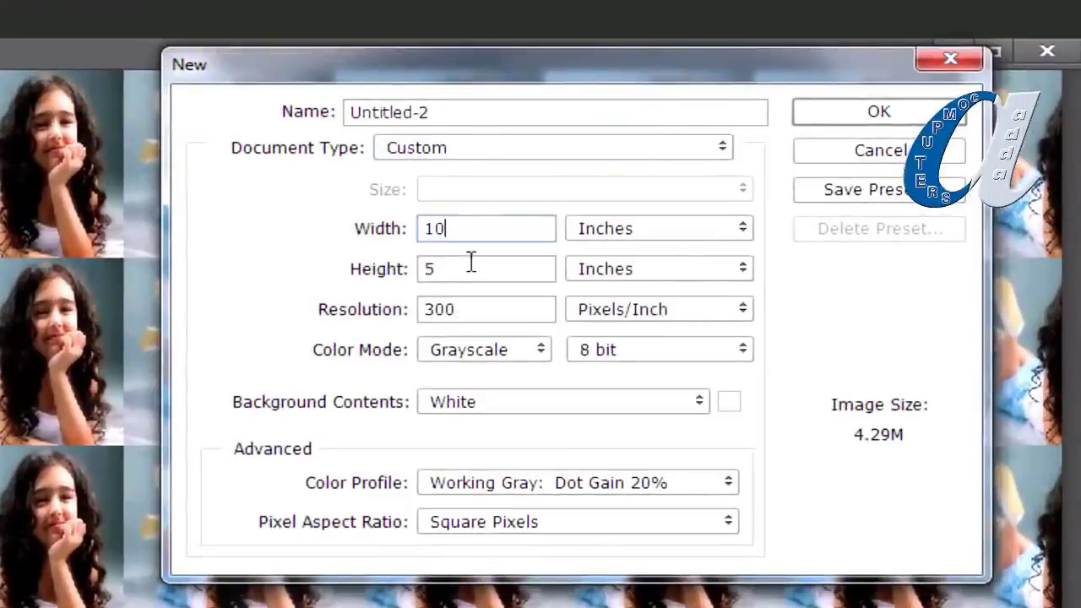
key(Tab)
text(15)
key(Tab)
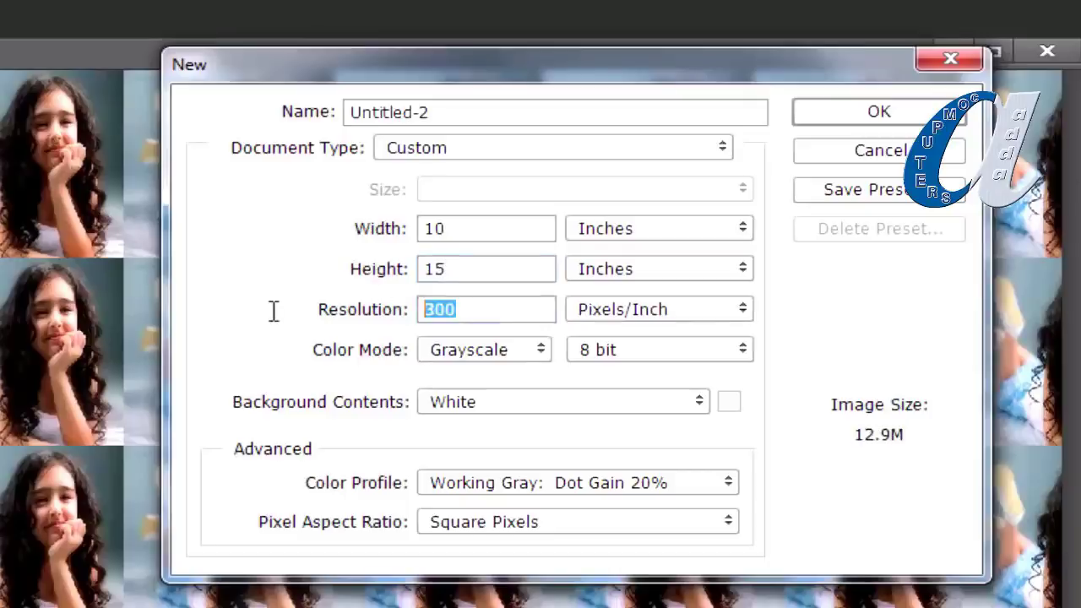
text(200)
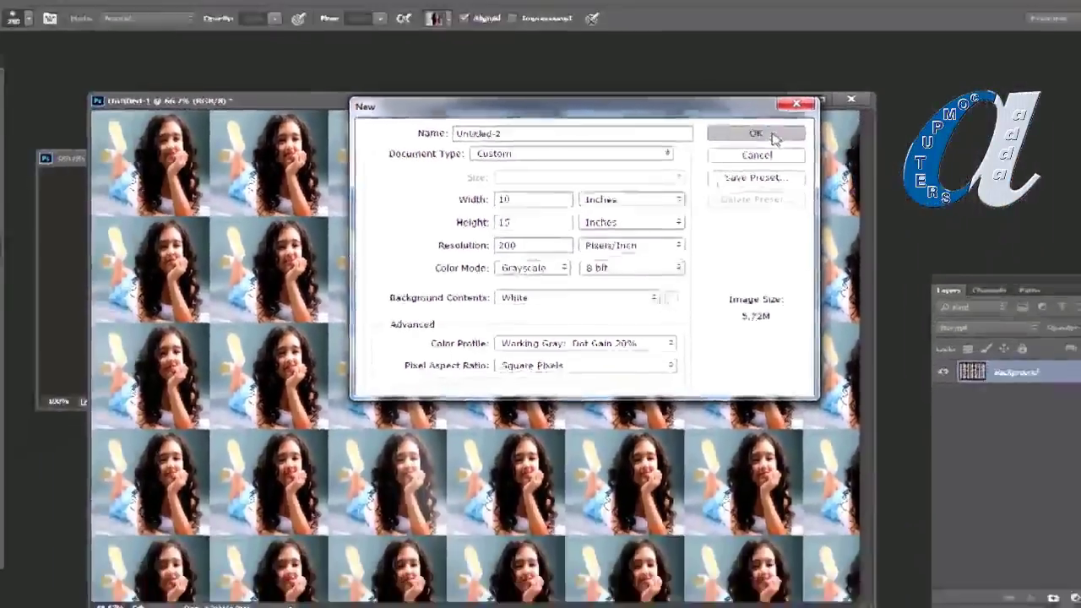
key(Return)
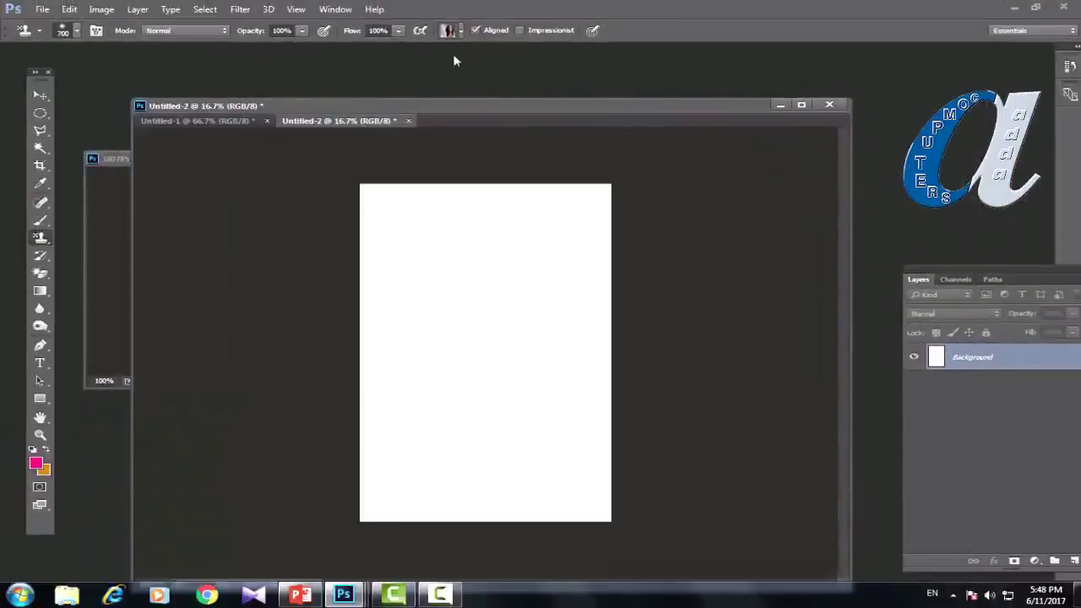
Step: Keep the photo pattern and stamp tiles across Untitled-2's top, left side and middle
click(460, 30)
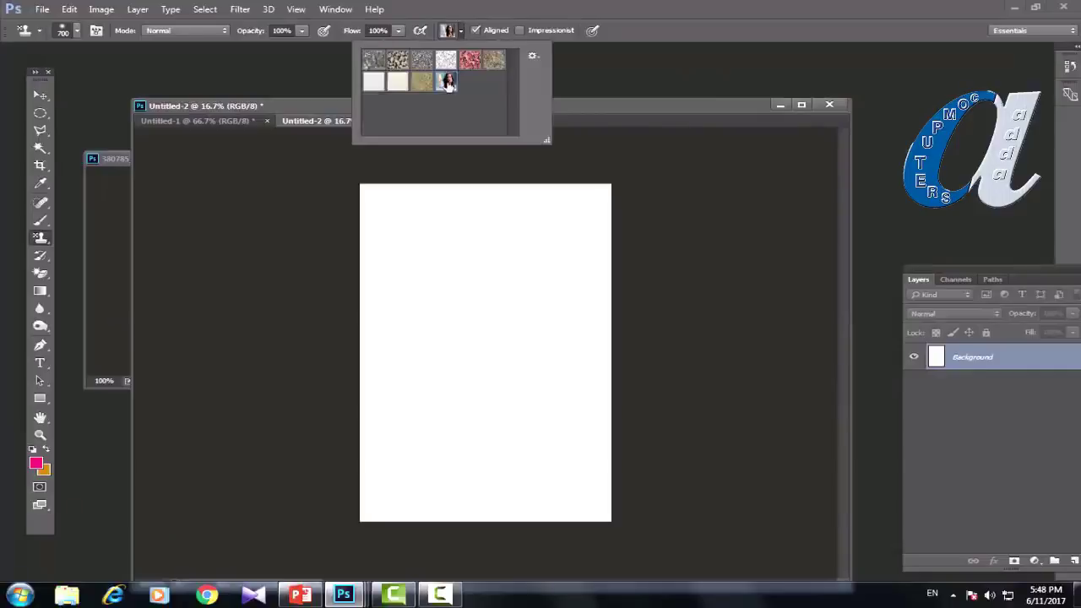
double_click(447, 82)
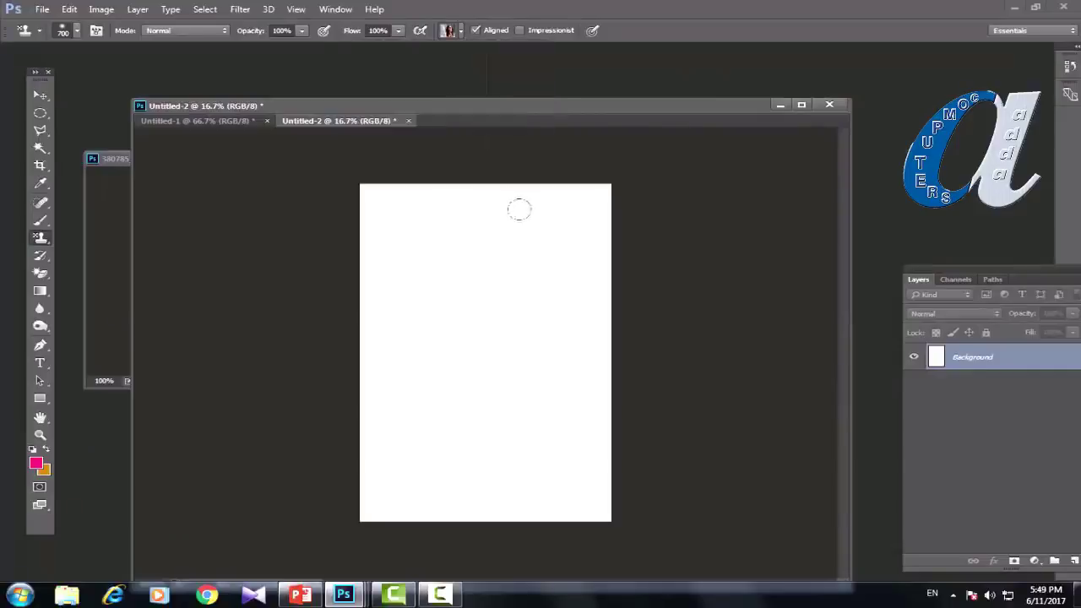
mouse_move(502, 211)
mouse_down()
mouse_move(536, 258)
mouse_move(575, 278)
mouse_up()
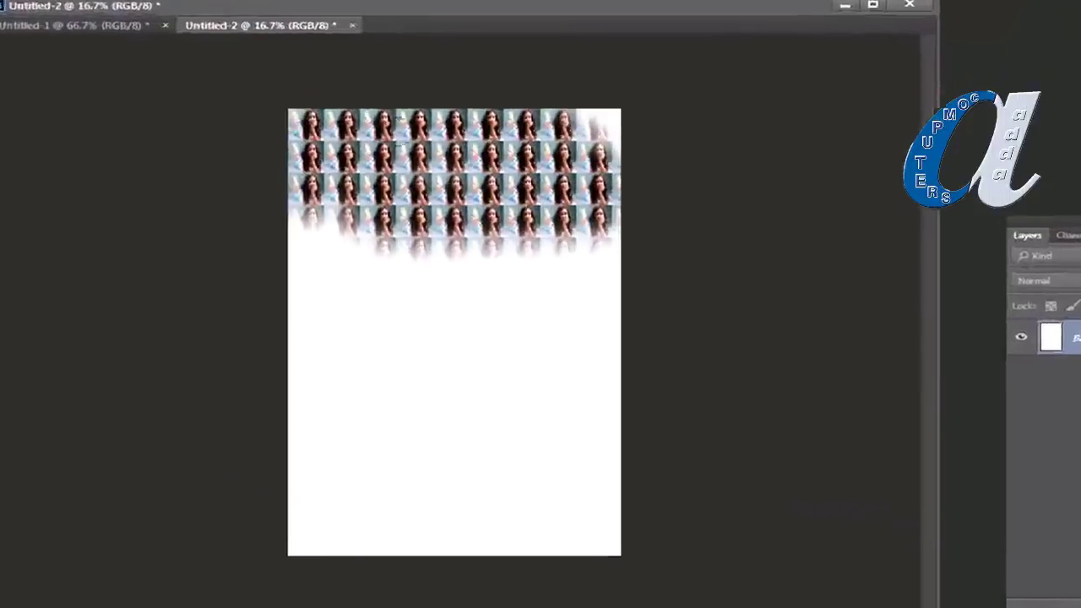
mouse_move(405, 254)
mouse_down()
mouse_move(253, 288)
mouse_move(439, 296)
mouse_move(254, 524)
mouse_move(329, 507)
mouse_move(405, 397)
mouse_move(278, 355)
mouse_move(271, 371)
mouse_move(363, 574)
mouse_move(389, 541)
mouse_move(440, 541)
mouse_move(320, 531)
mouse_up()
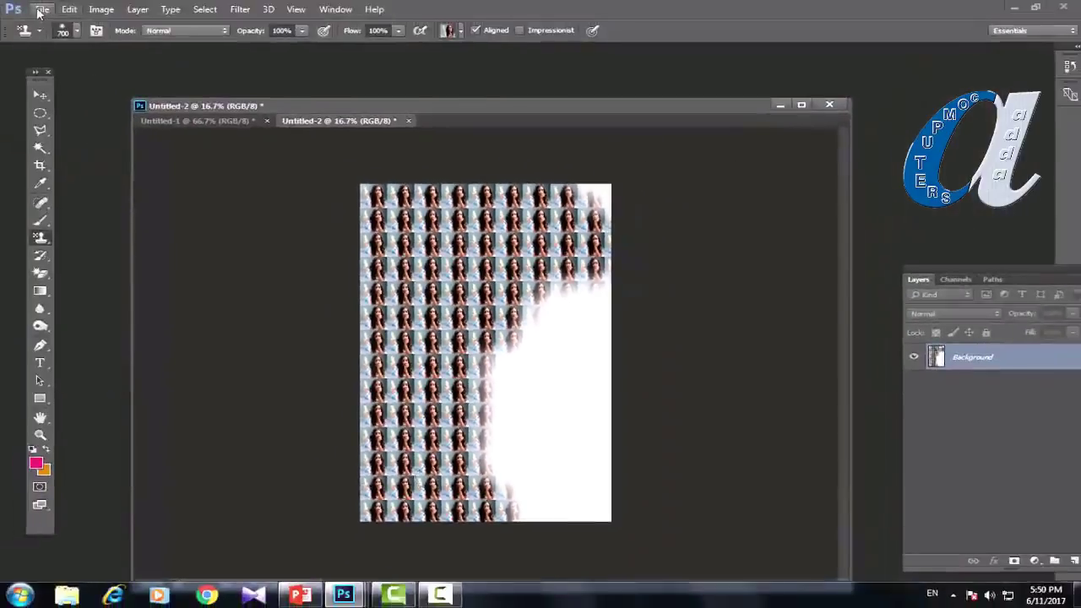
Step: Open the portrait photo from Desktop's PS PHOTOS folder, dismissing the colour profile warning
click(41, 10)
click(49, 36)
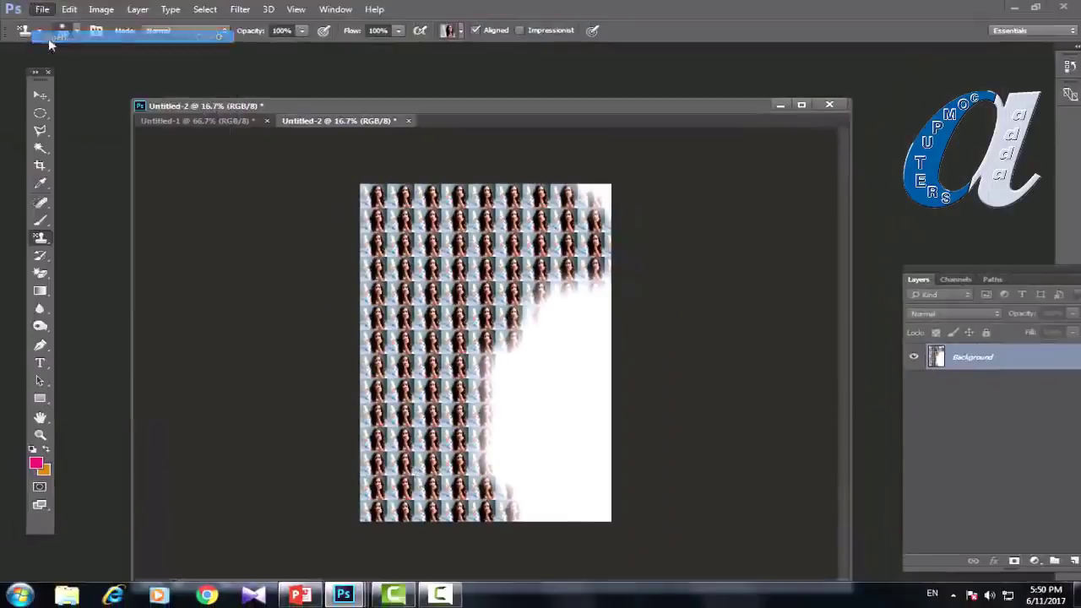
click(63, 73)
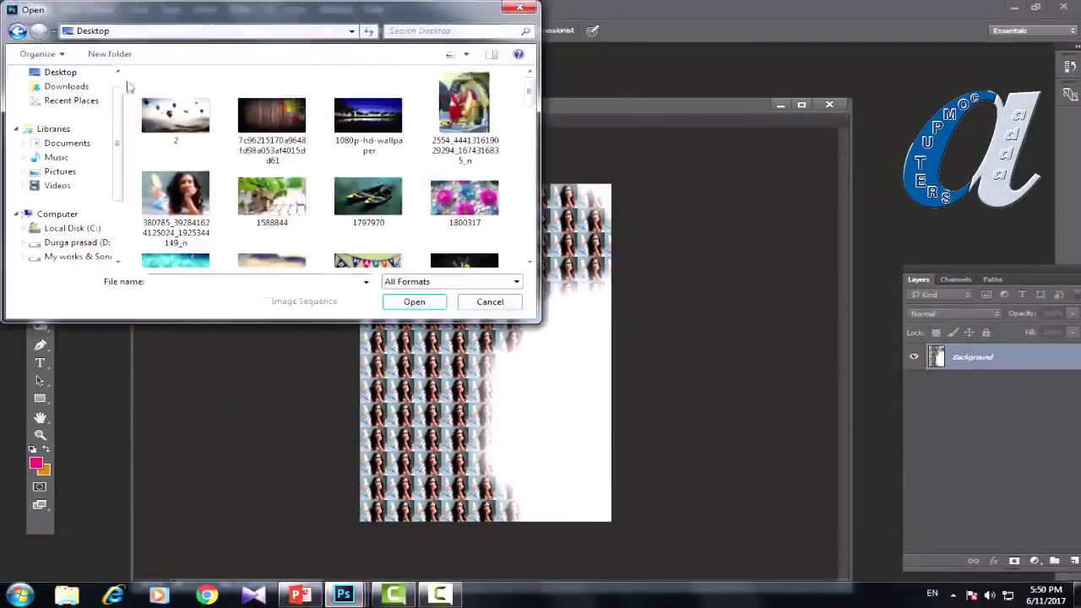
scroll(530, 96, down, 5)
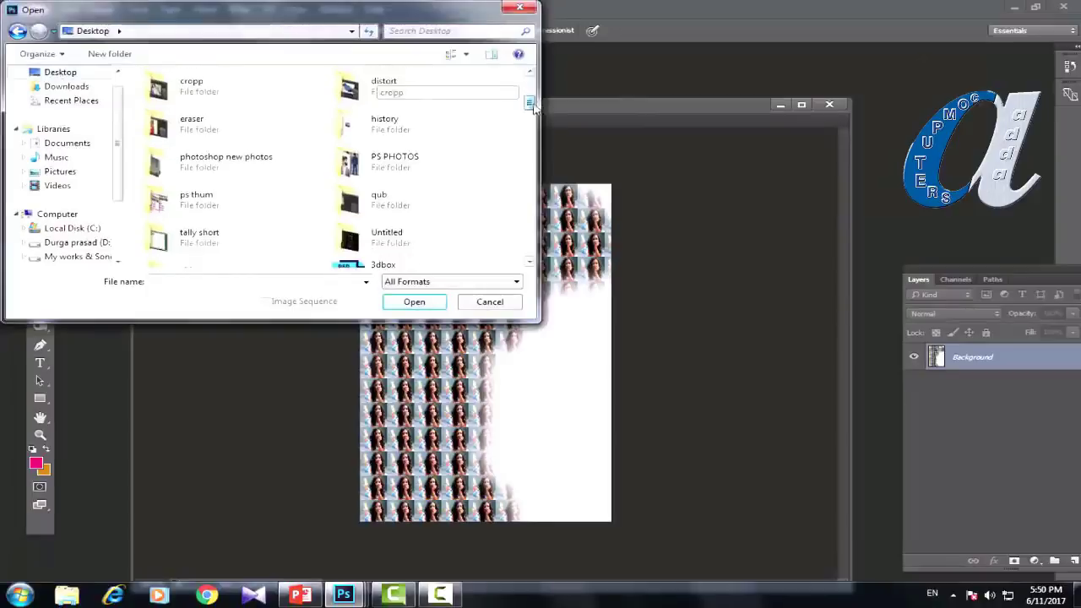
double_click(377, 171)
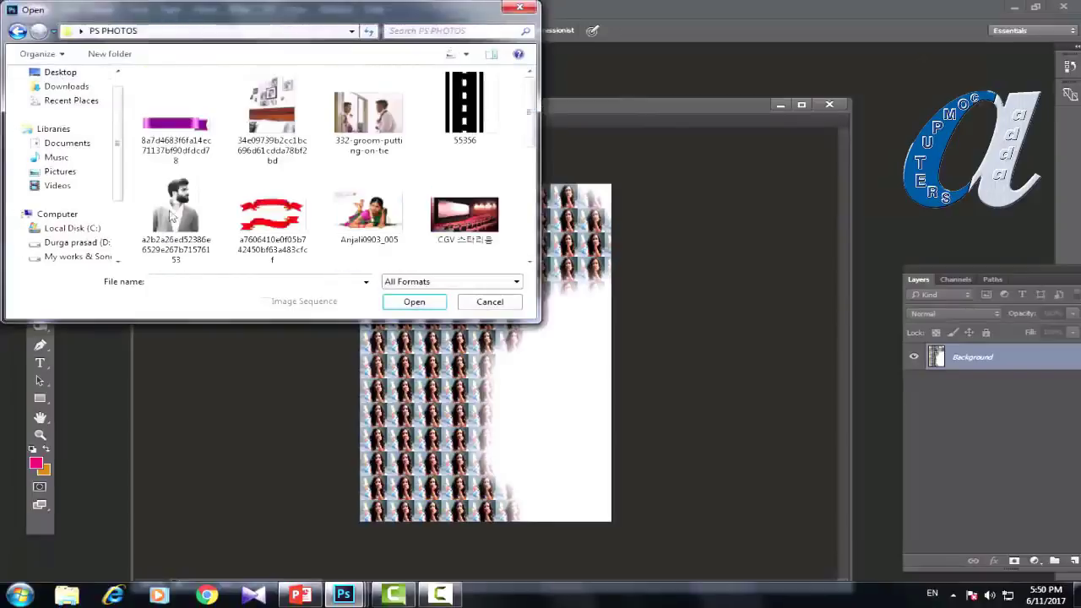
click(190, 217)
click(394, 302)
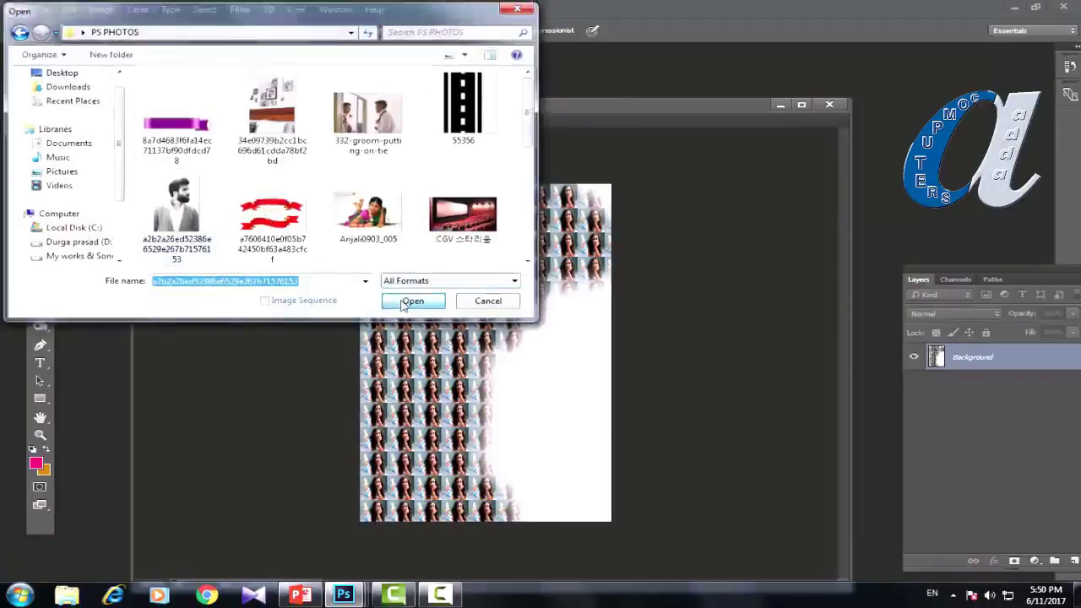
click(372, 218)
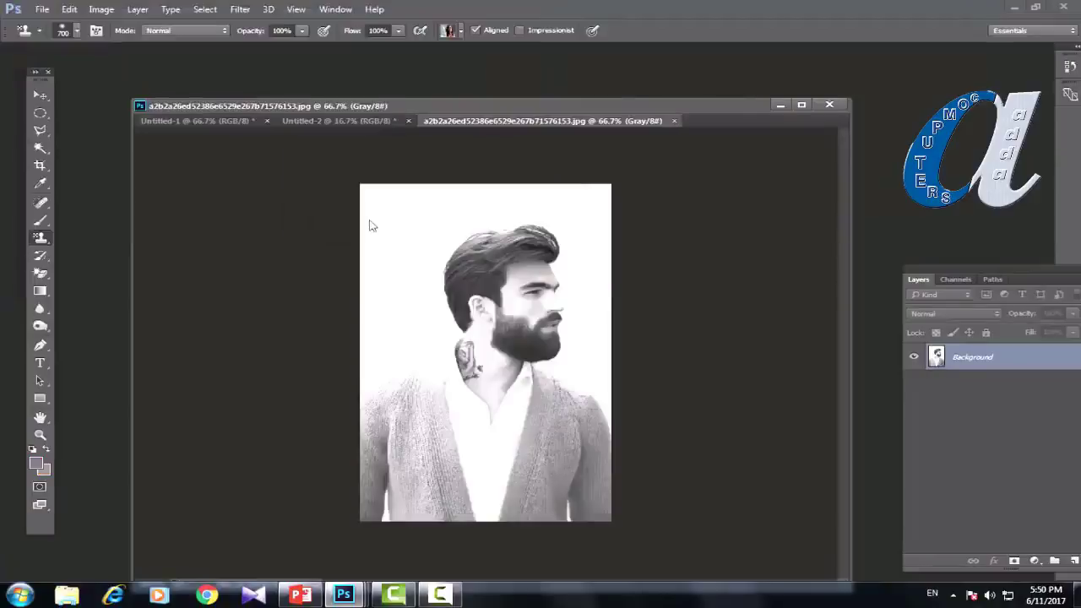
Step: Float the portrait in its own window at the upper left and view its Image Size
drag(577, 124, 532, 167)
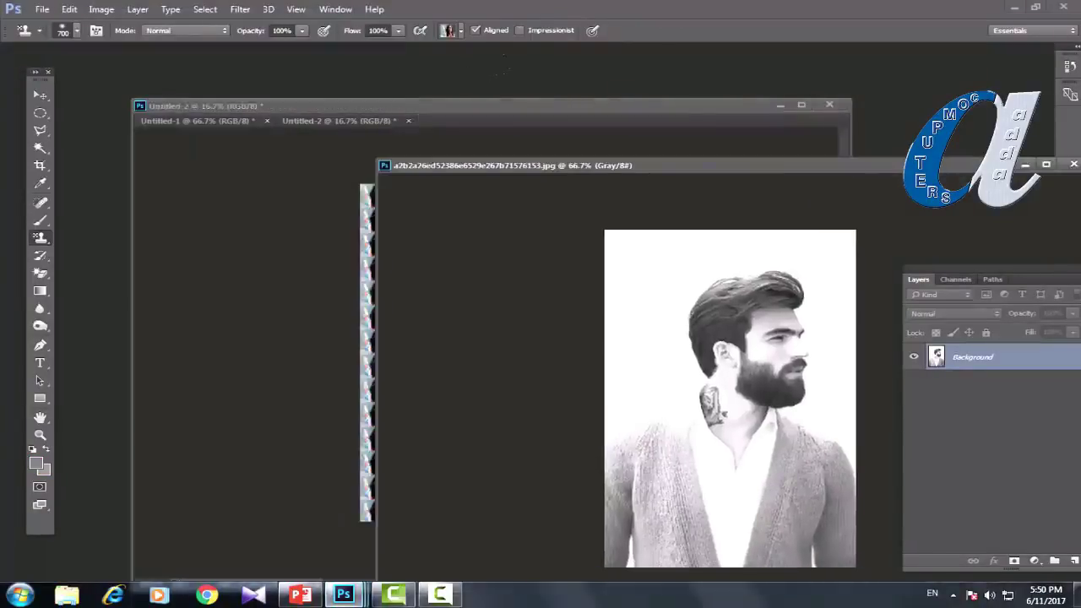
drag(667, 171, 350, 92)
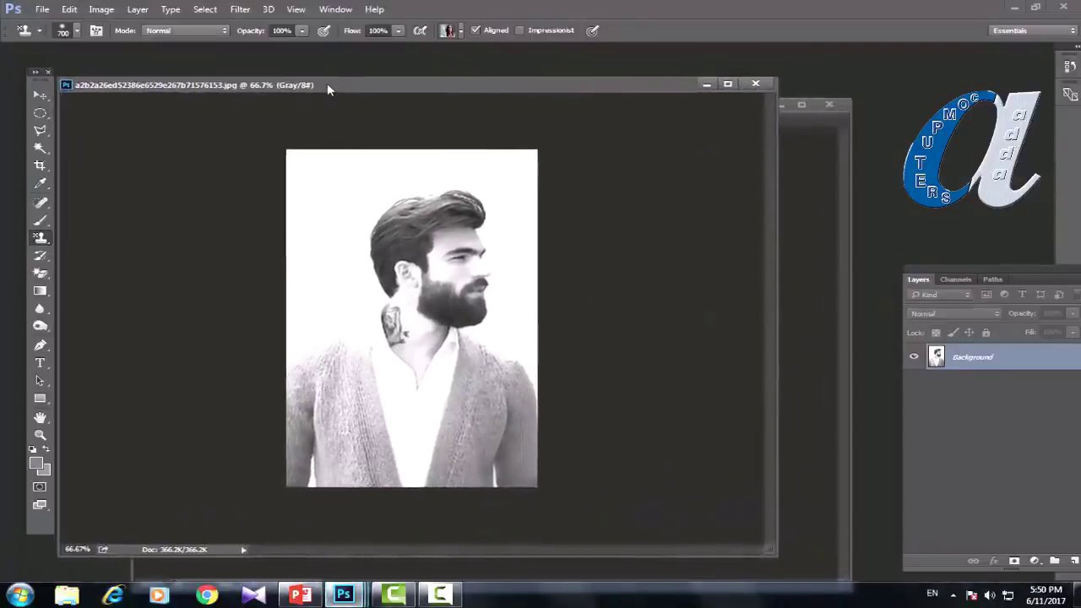
right_click(327, 83)
click(364, 107)
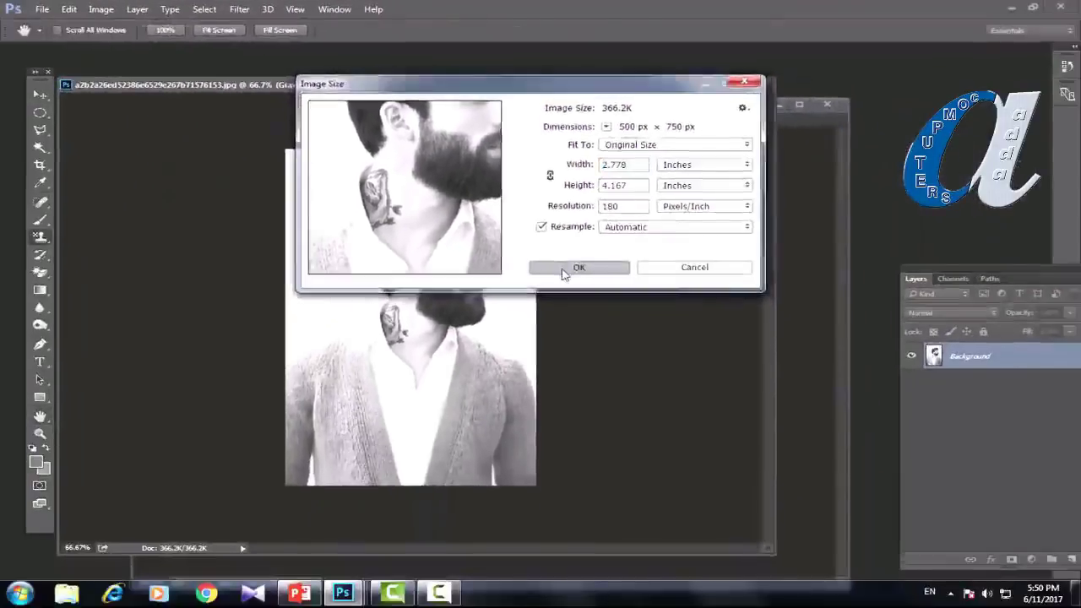
Step: Close Image Size and start a new RGB Color document from the Photo preset
click(591, 334)
click(39, 9)
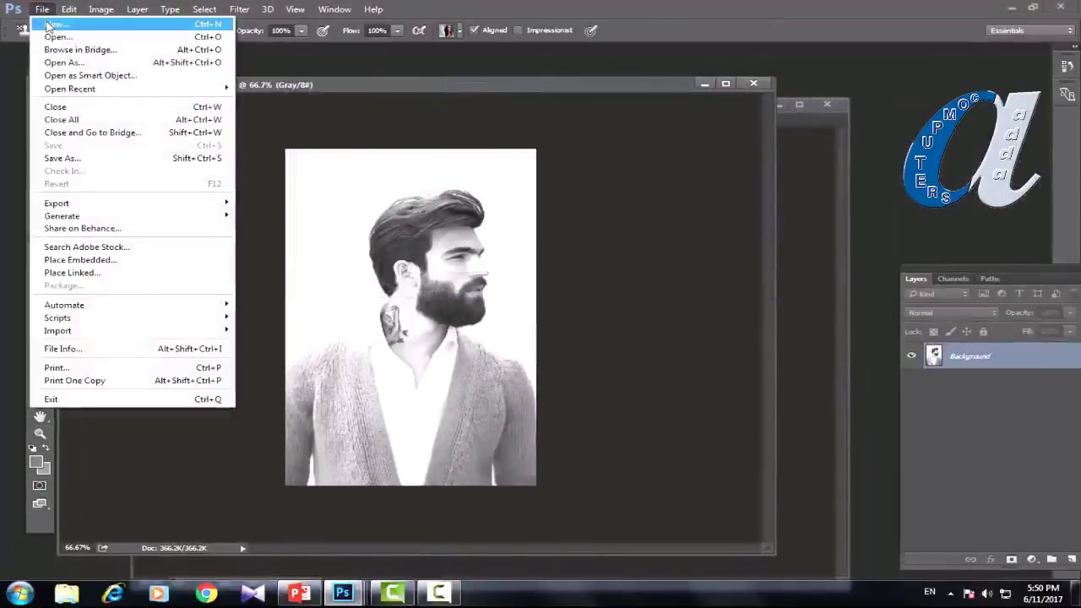
click(49, 25)
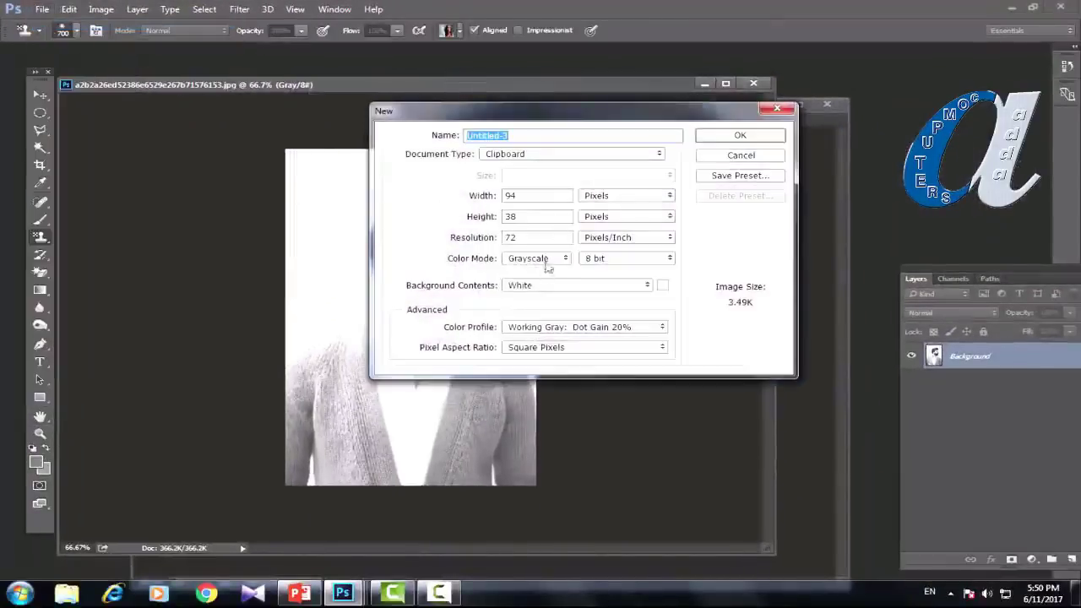
click(534, 258)
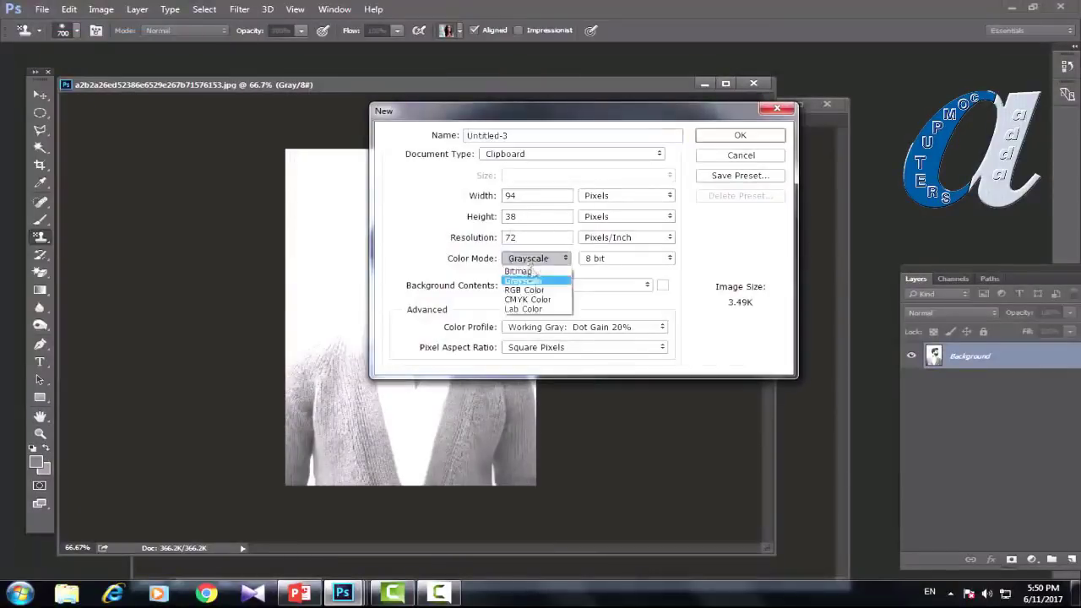
click(525, 282)
click(564, 154)
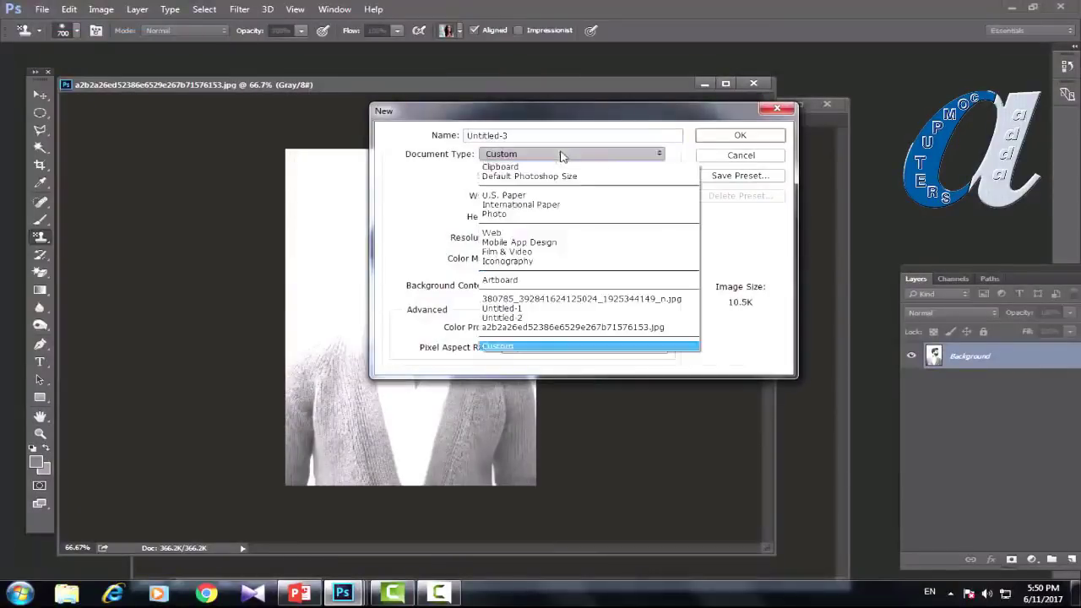
click(499, 214)
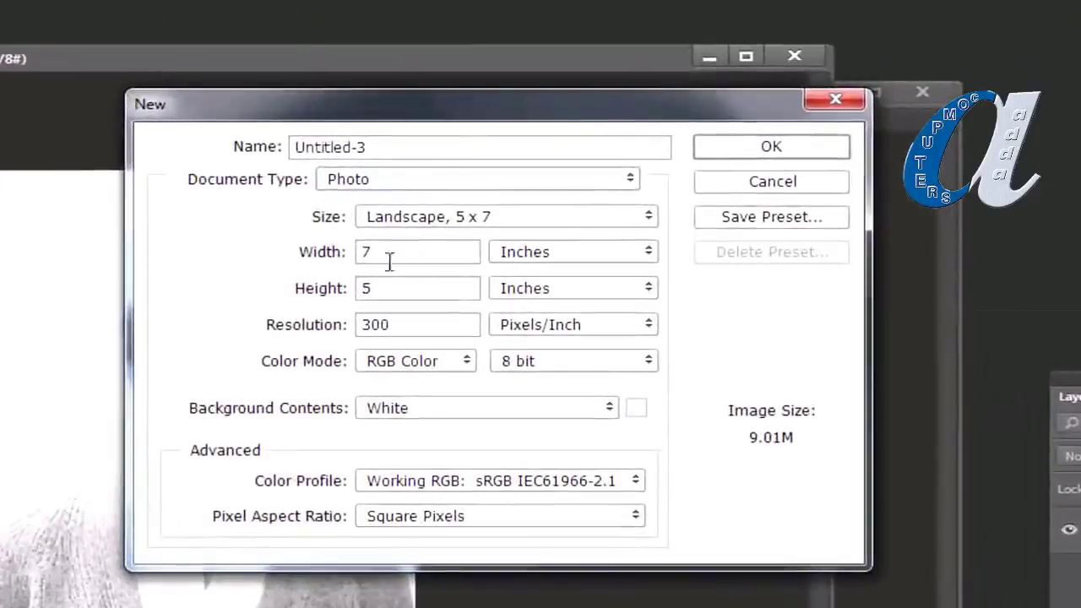
Step: Set the new document to 3 × 2 inches at 100 ppi and create it
drag(396, 252, 334, 251)
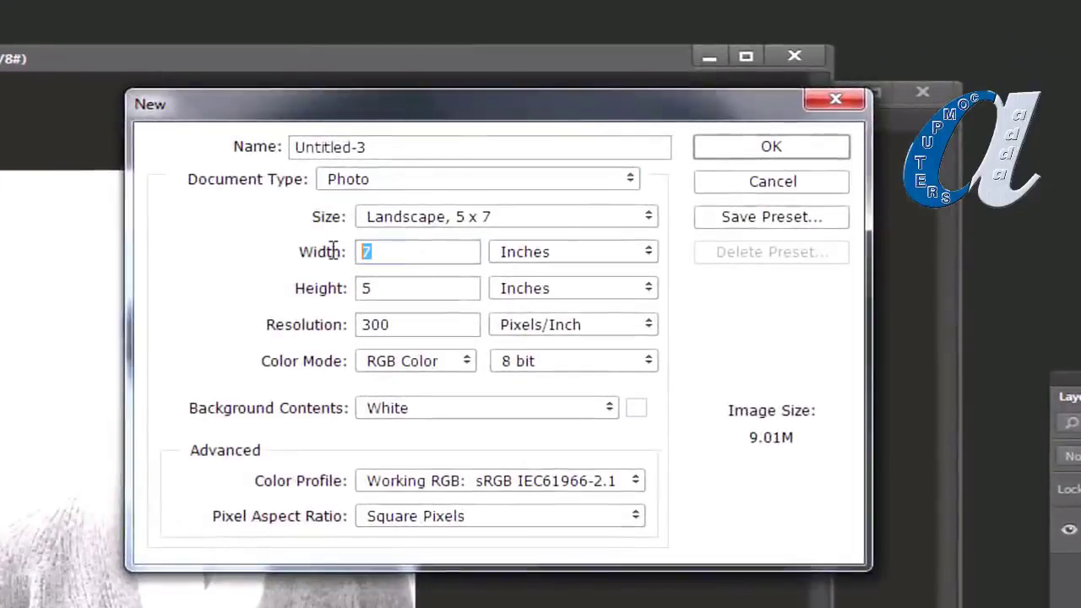
text(3)
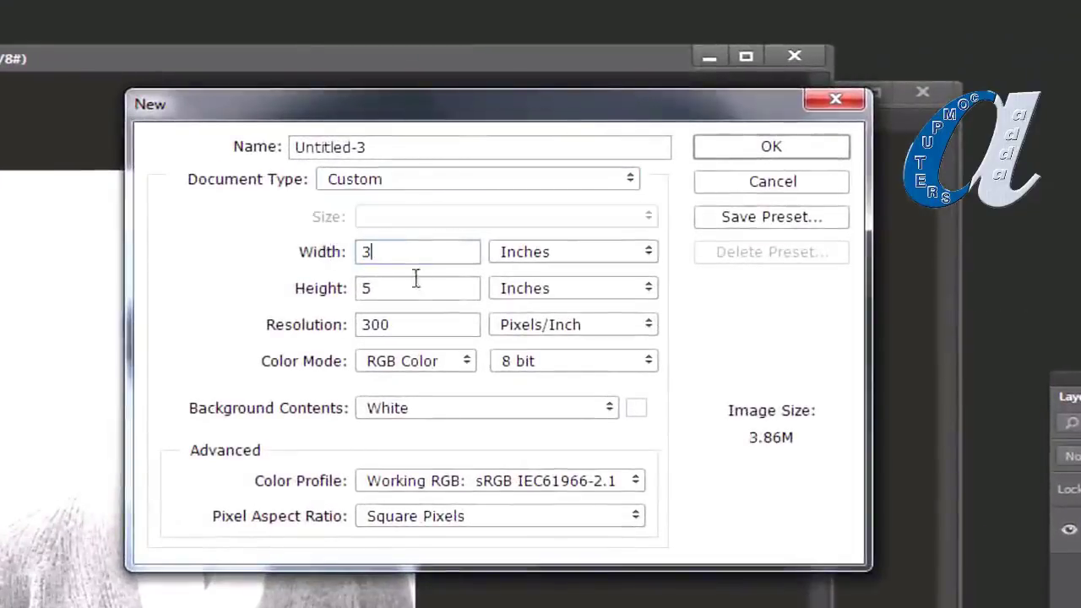
drag(414, 287, 290, 288)
text(2)
drag(420, 326, 260, 337)
text(100)
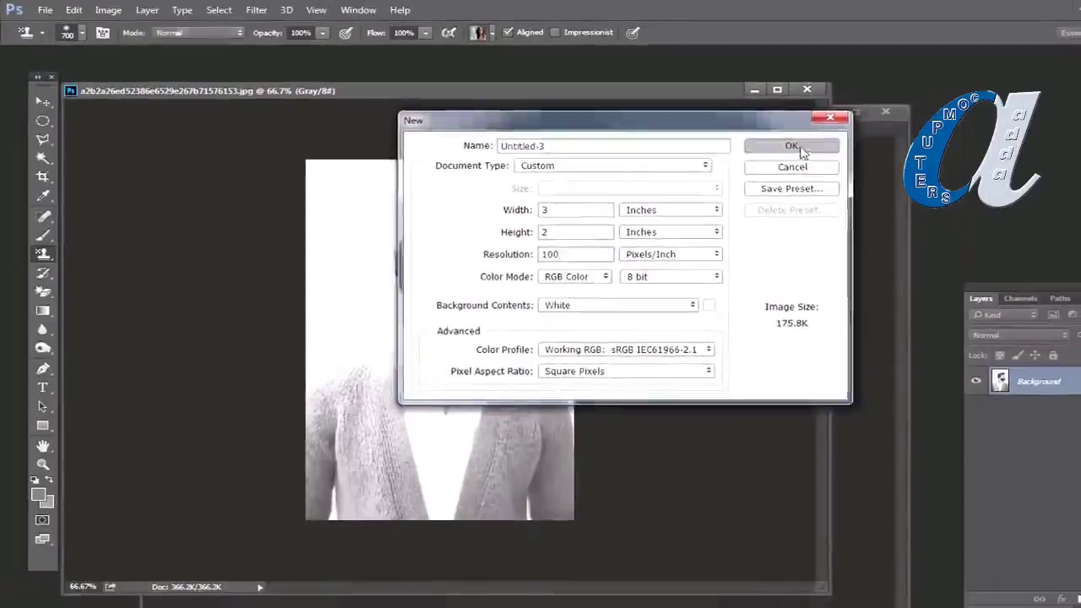
click(771, 146)
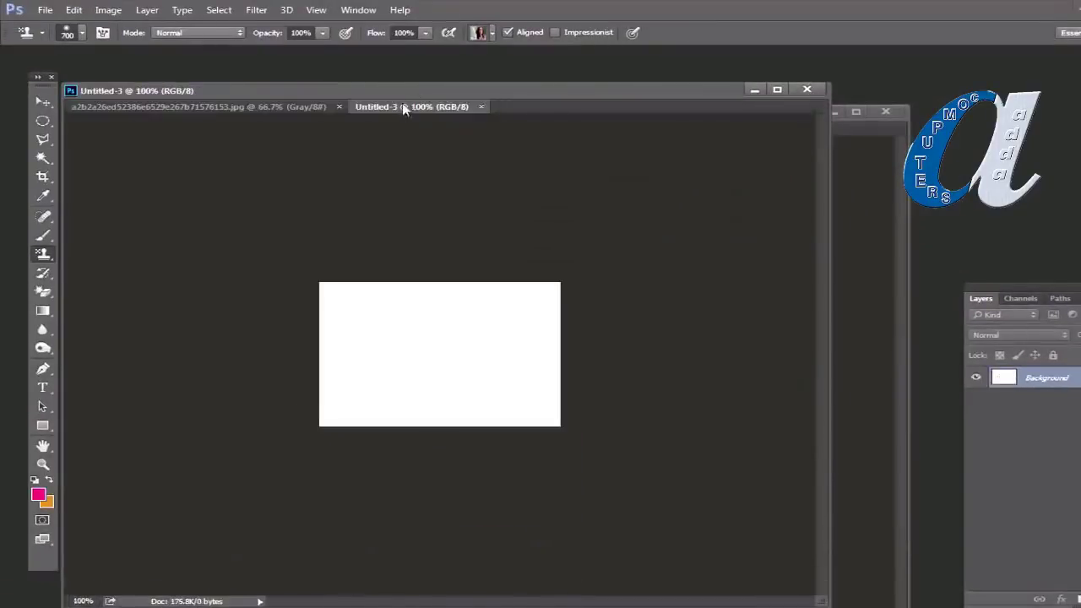
Step: Float Untitled-3 at 200% zoom and bring the portrait window forward on the left
drag(406, 108, 393, 142)
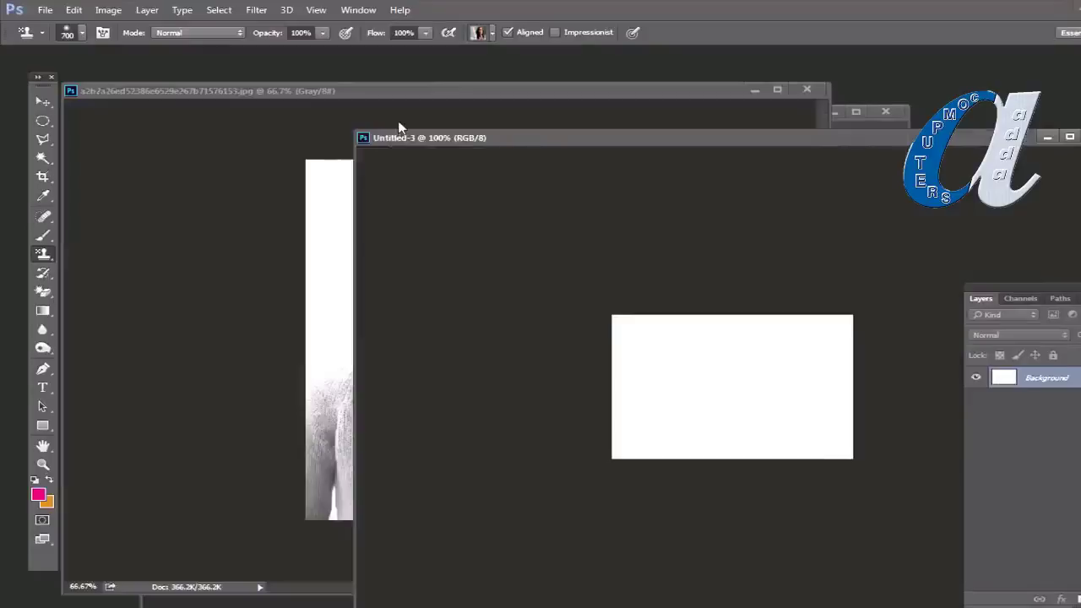
key(ctrl+plus)
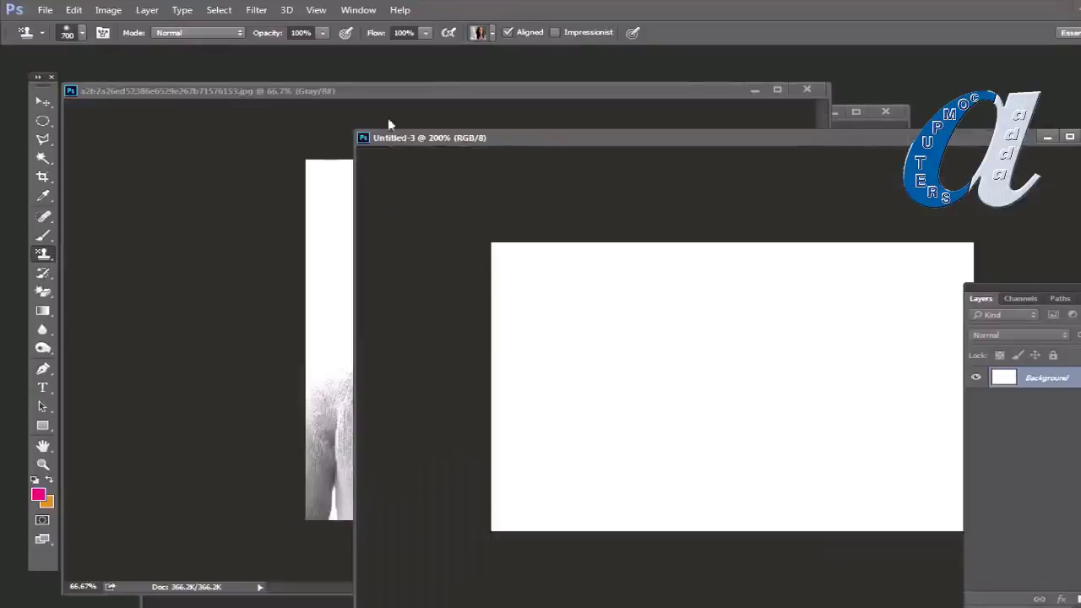
click(302, 94)
drag(553, 89, 421, 95)
Step: Define the portrait as a pattern and dock Untitled-3 as a tab beside it
click(74, 9)
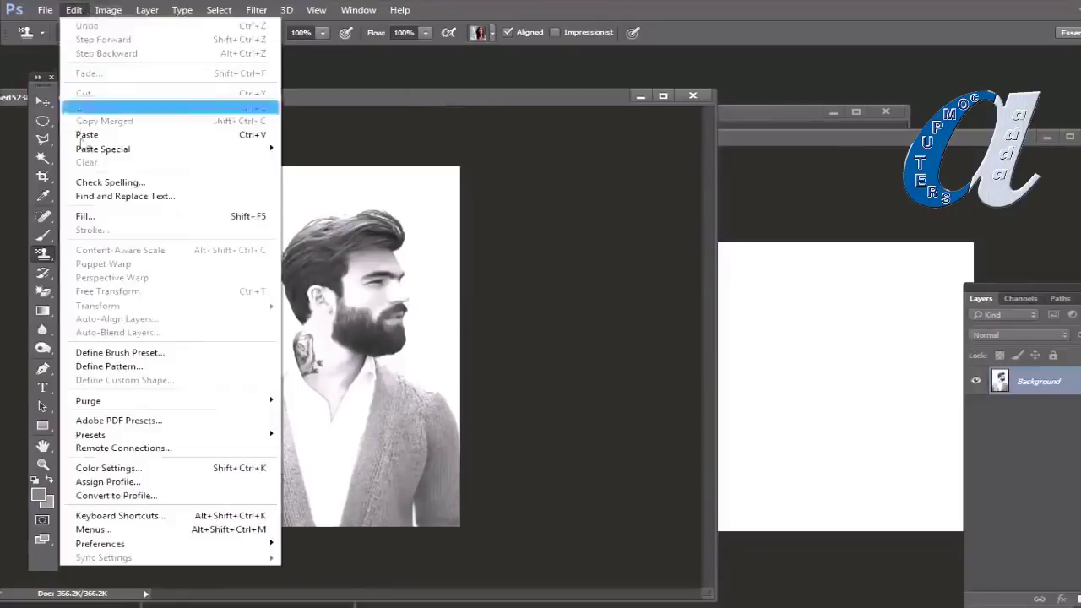
click(109, 366)
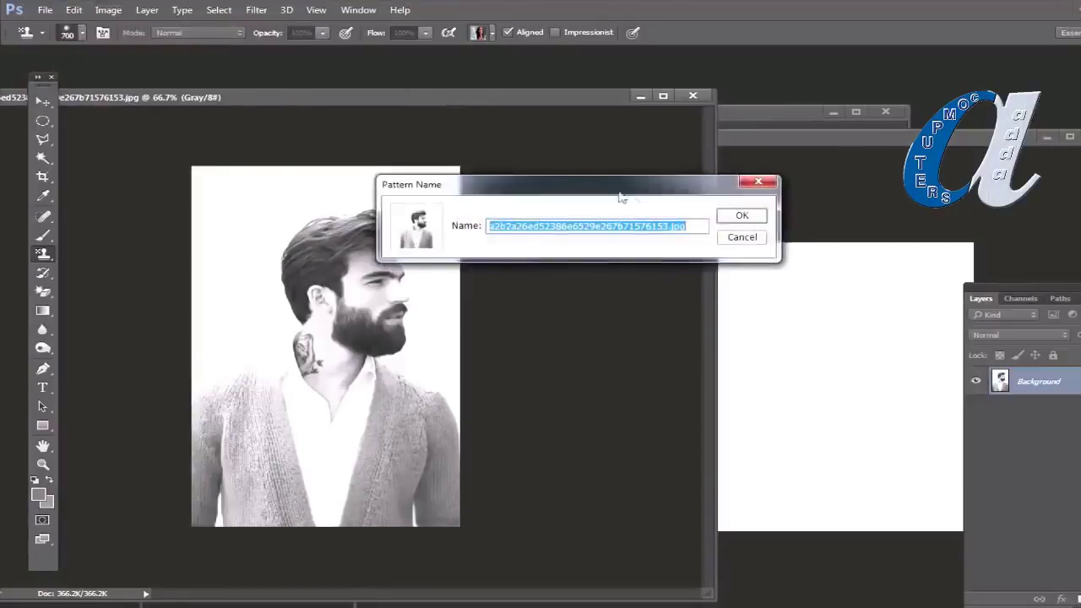
click(733, 217)
drag(851, 148, 254, 99)
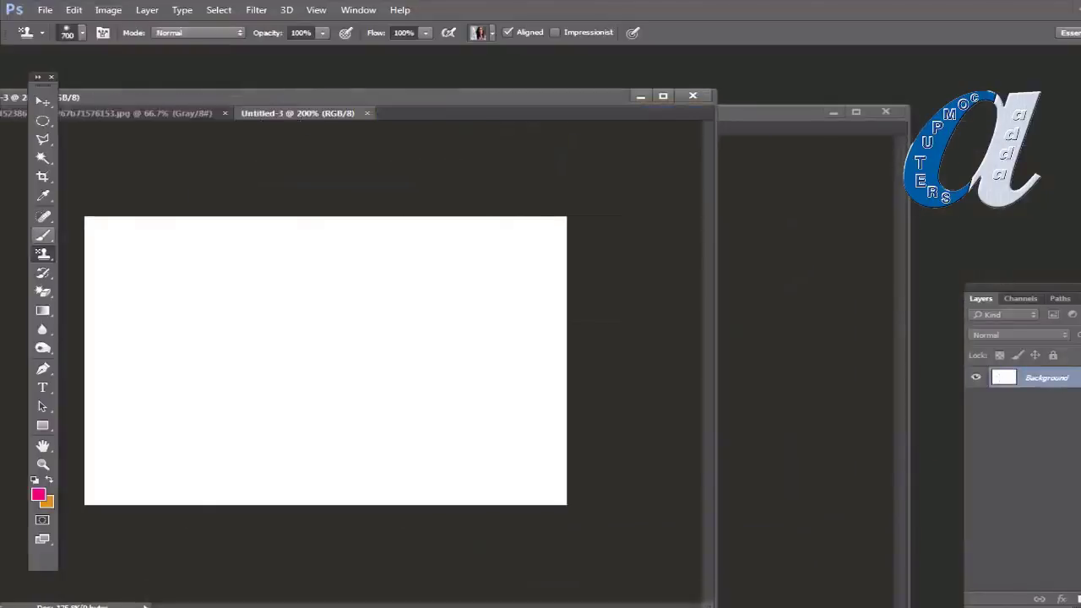
Step: Stamp the bearded-man pattern onto Untitled-3, painting hair texture at its lower right
key(l)
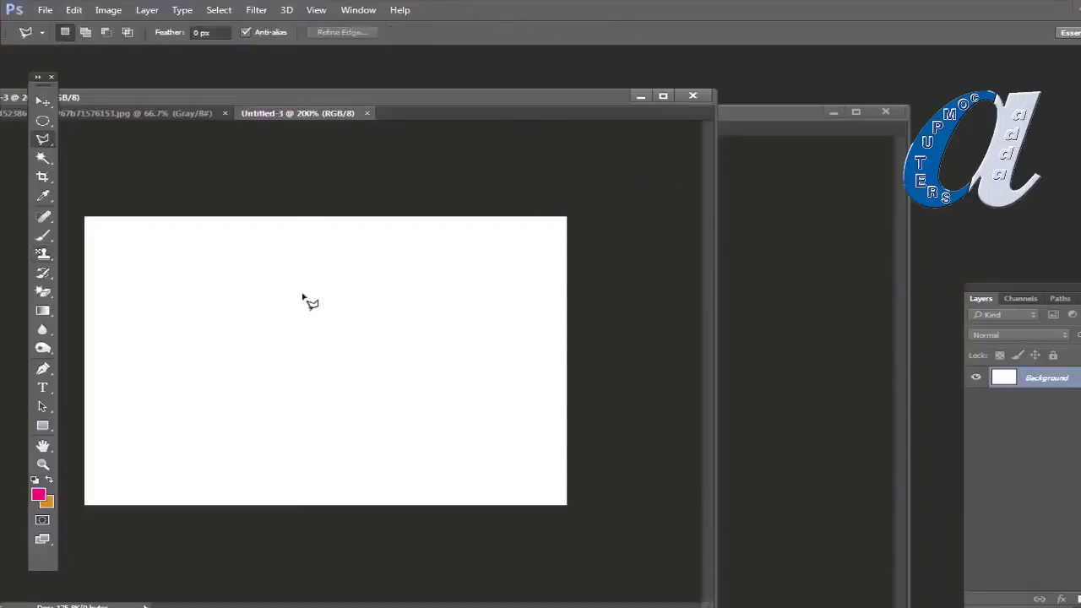
drag(44, 254, 119, 270)
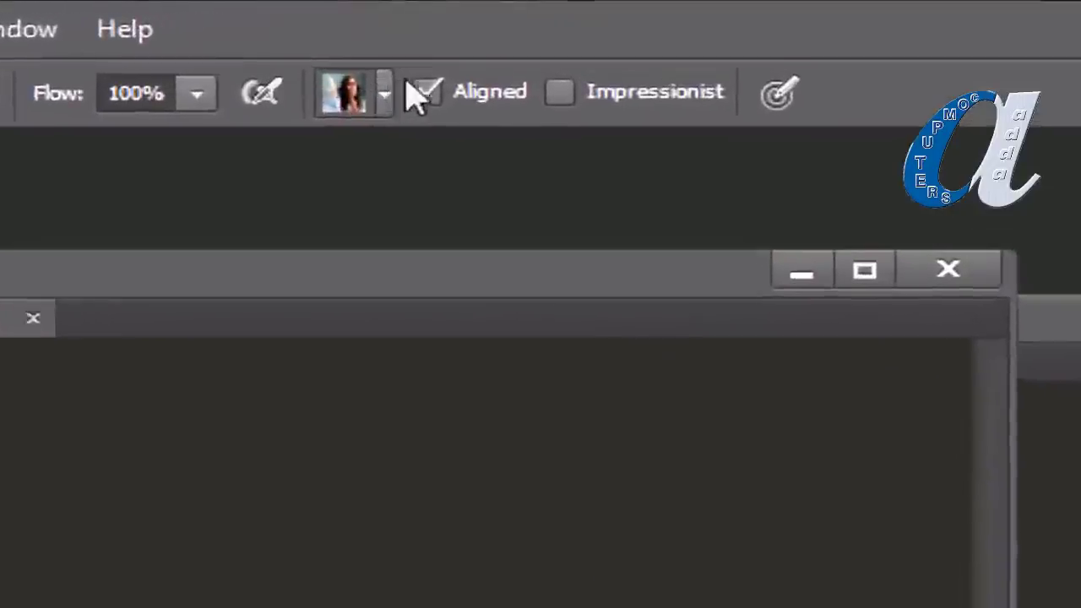
click(365, 104)
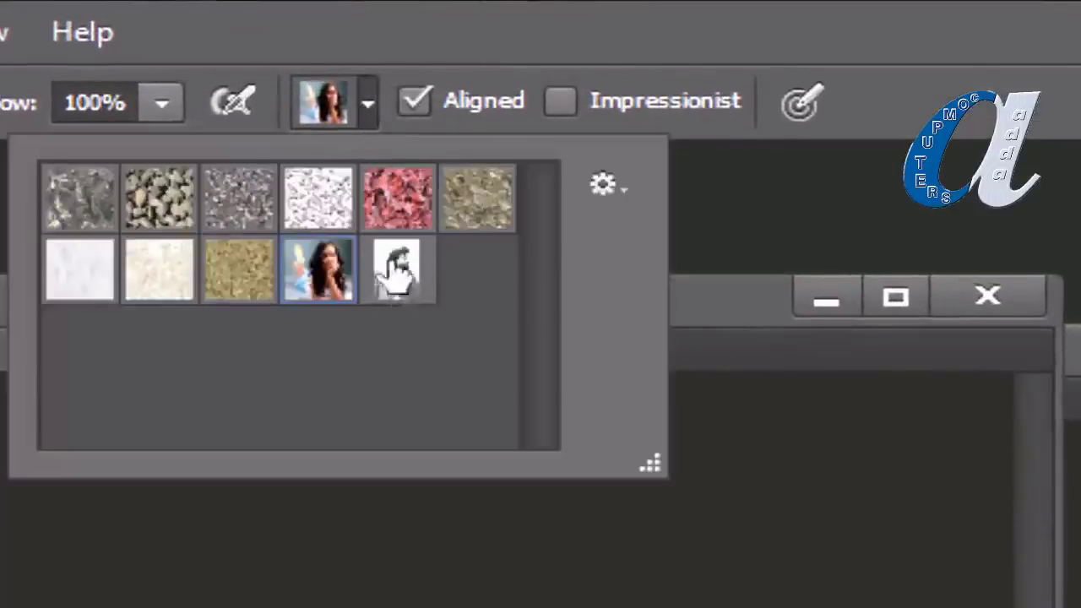
click(414, 278)
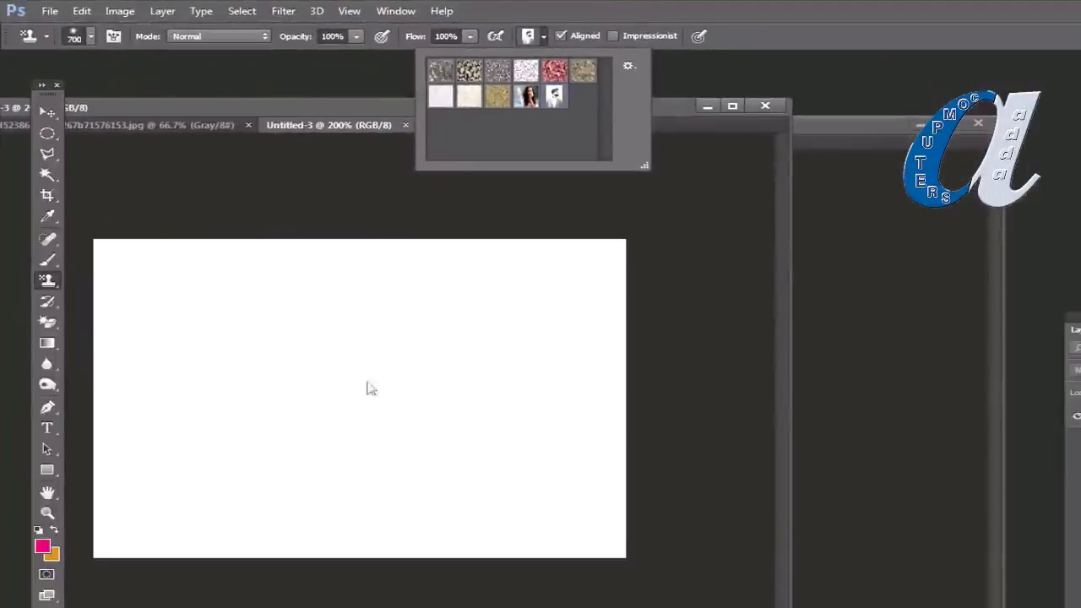
click(367, 389)
drag(473, 473, 583, 515)
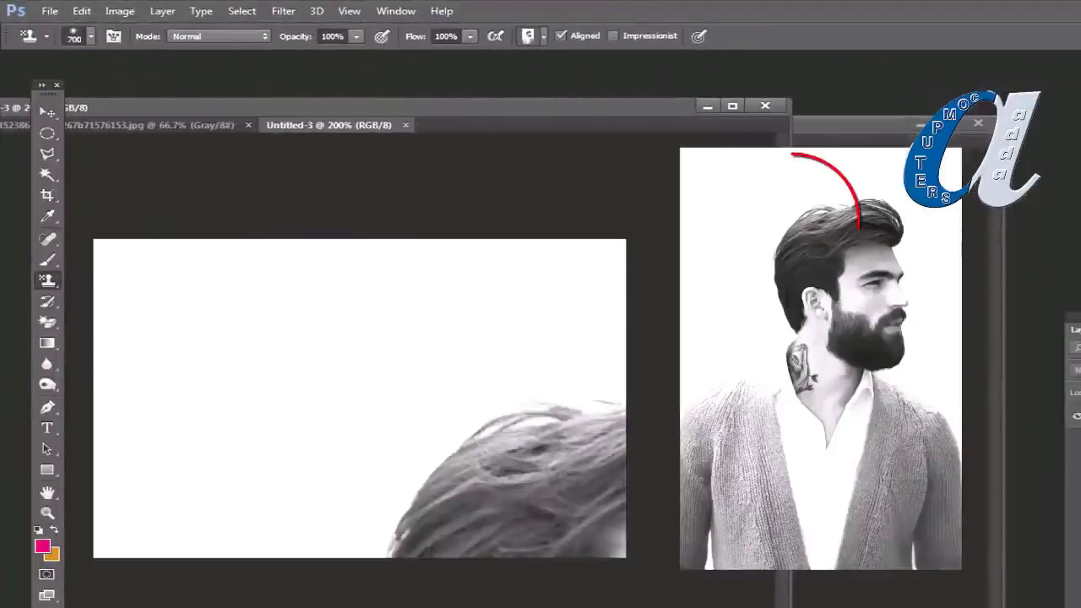
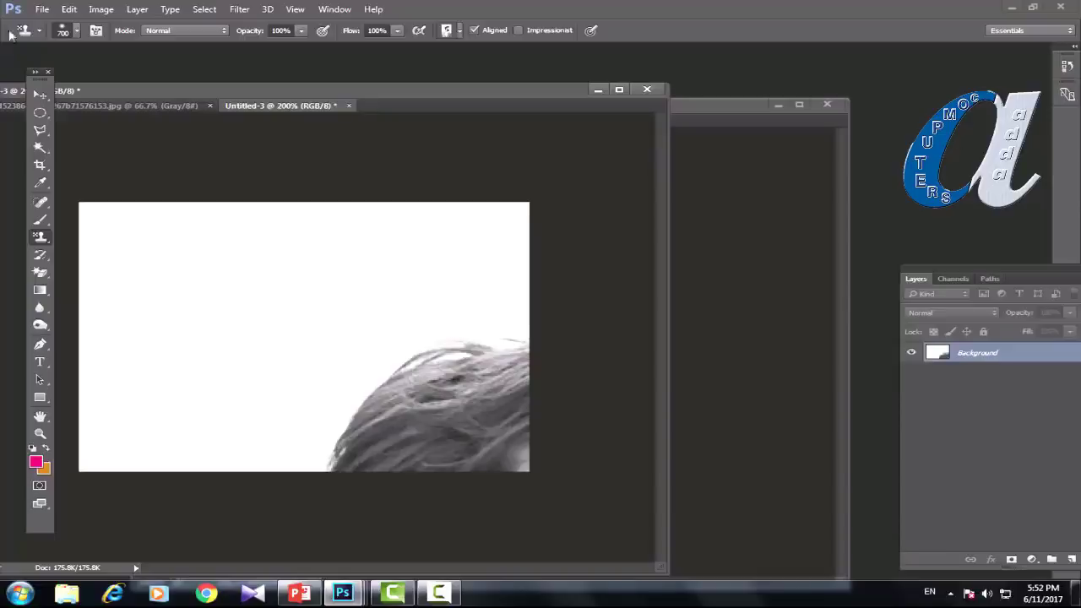
Step: Create a new Photo-type document, landscape 7 × 5 inches at 300 ppi
click(42, 10)
click(52, 25)
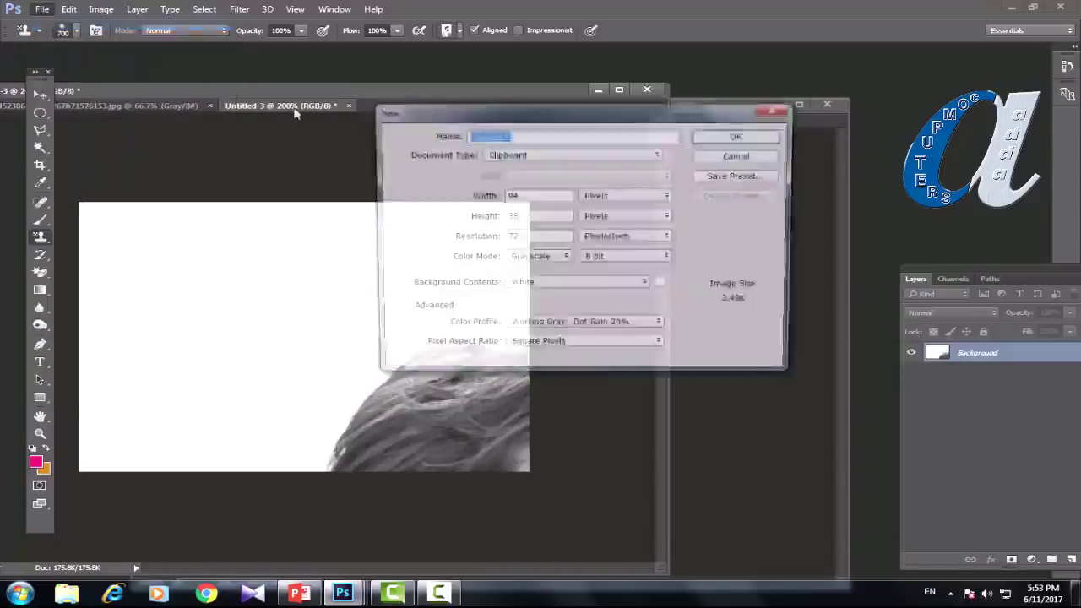
click(658, 155)
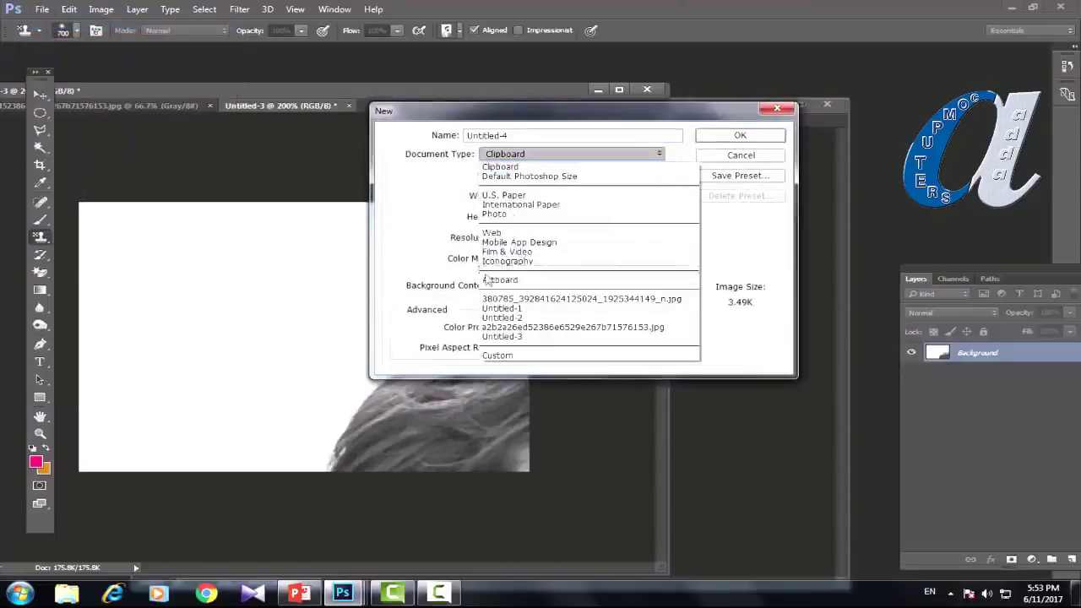
click(507, 214)
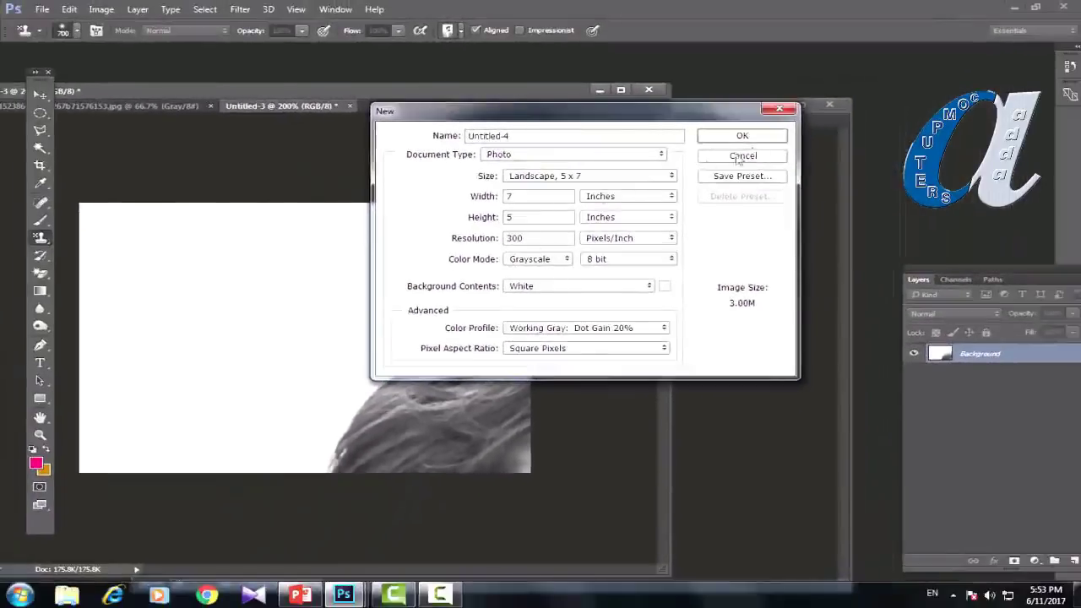
click(819, 136)
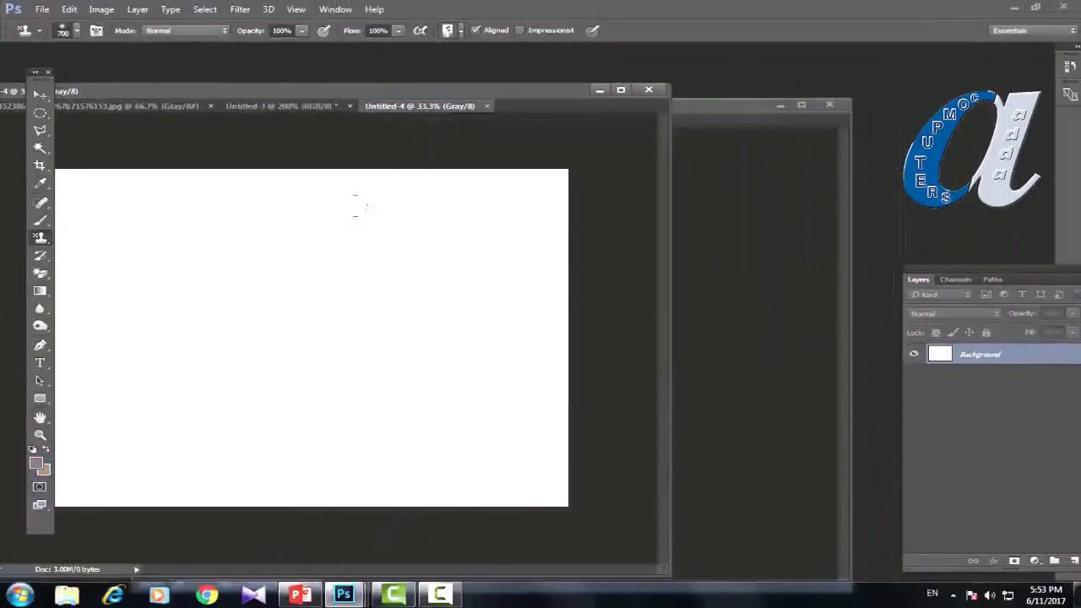
Step: Paint the repeated portrait pattern across the canvas, including the lower-left jacket and third portrait's hair
mouse_move(357, 203)
mouse_down()
mouse_move(321, 279)
mouse_move(118, 397)
mouse_move(169, 254)
mouse_move(127, 422)
mouse_move(338, 448)
mouse_move(524, 330)
mouse_move(473, 219)
mouse_move(369, 245)
mouse_move(110, 207)
mouse_up()
mouse_move(118, 486)
mouse_down()
mouse_move(177, 498)
mouse_move(76, 495)
mouse_up()
mouse_move(355, 199)
mouse_down()
mouse_move(376, 222)
mouse_move(385, 199)
mouse_up()
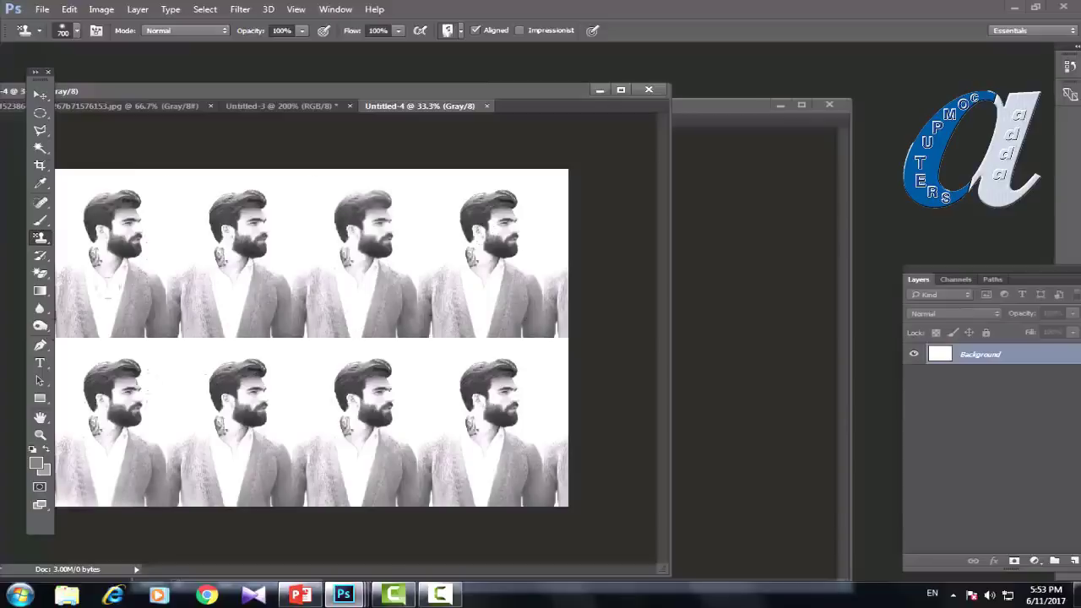
drag(486, 186, 438, 254)
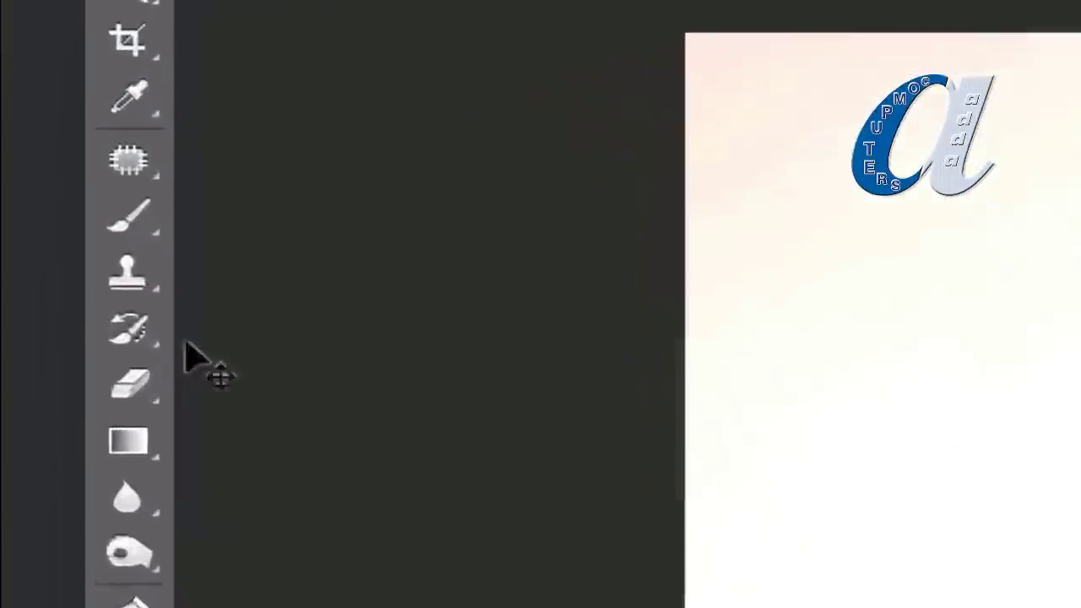
Step: Select the History Brush, cycling to Art History Brush with Shift+Y, and keep History Brush active
click(44, 257)
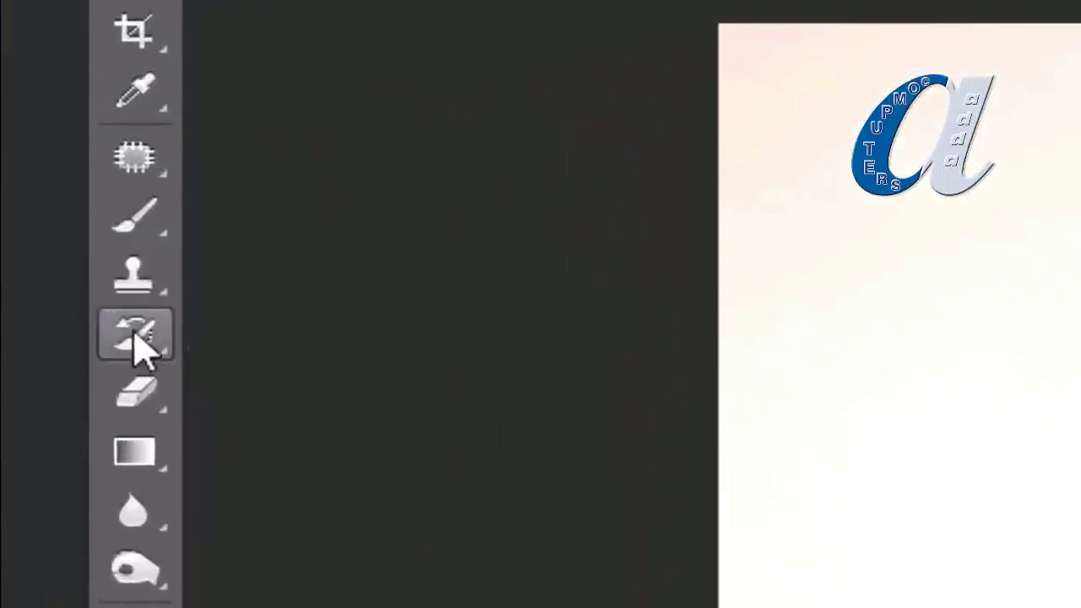
click(133, 337)
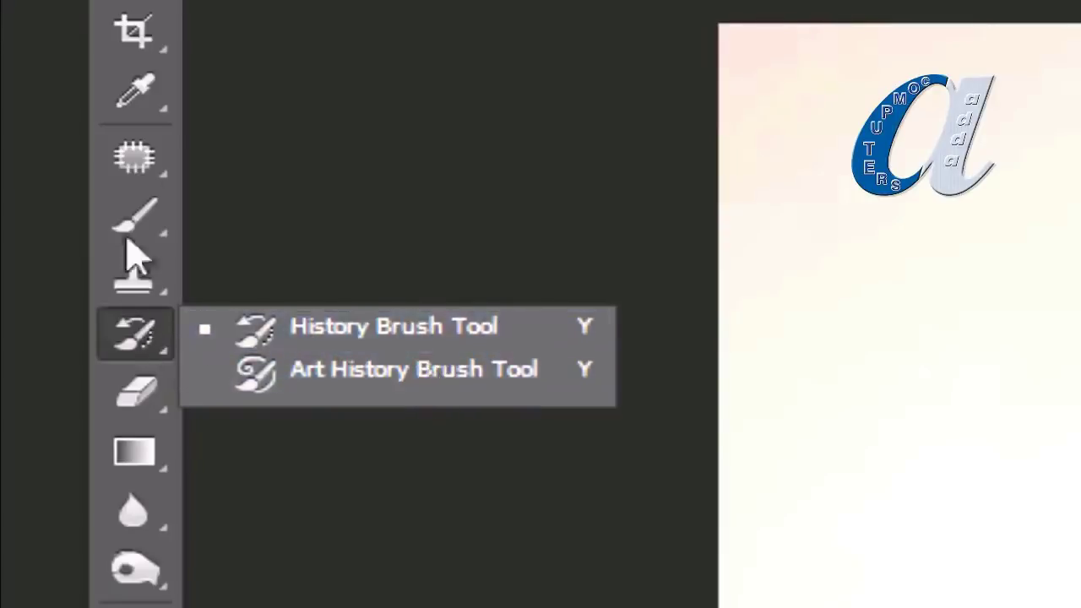
click(139, 218)
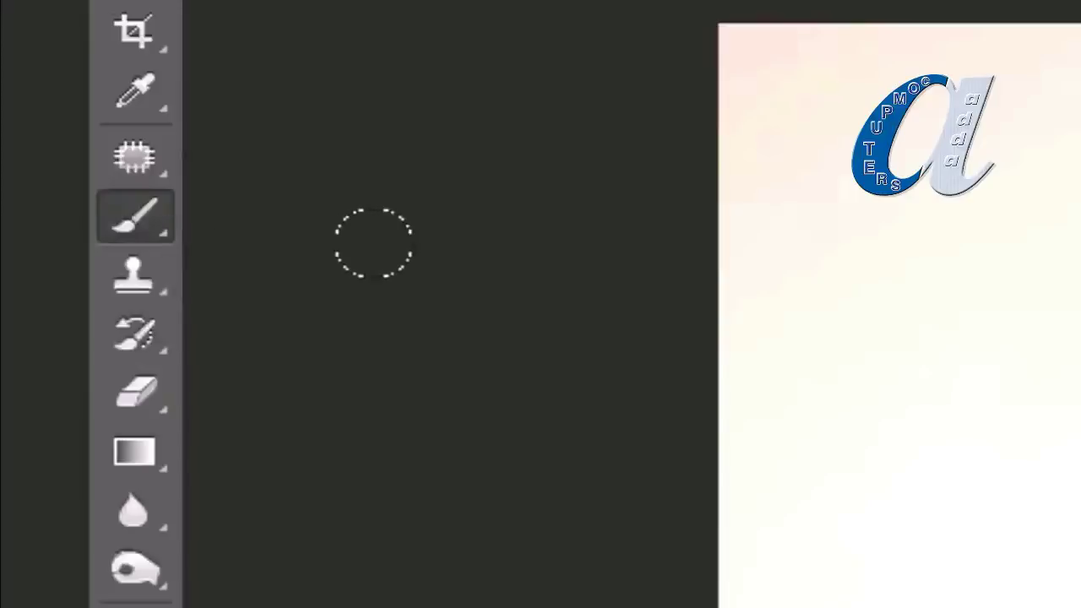
key(y)
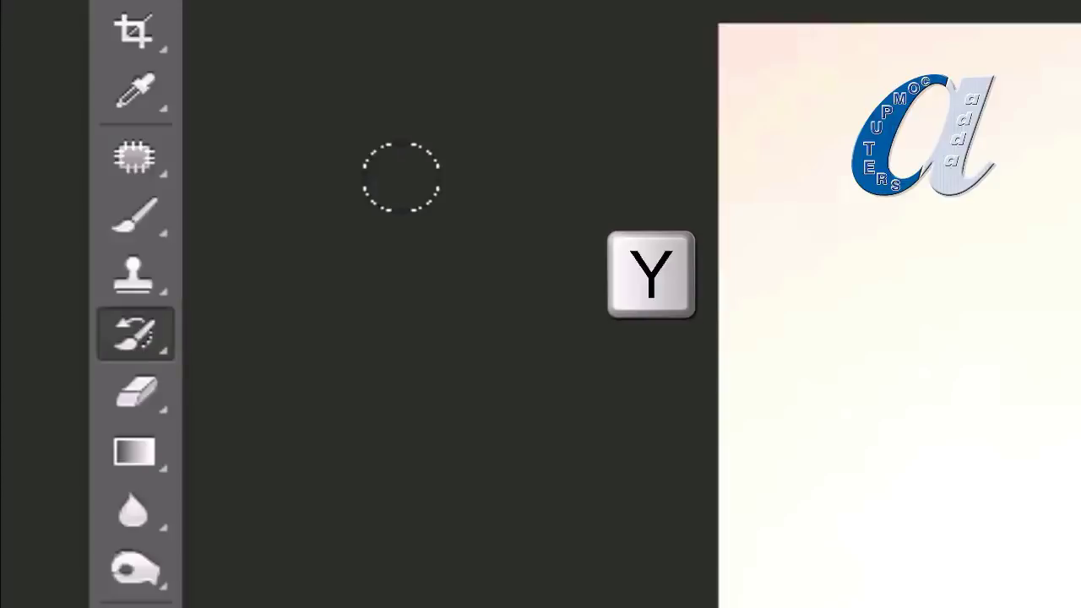
key(shift+y)
key(shift+y)
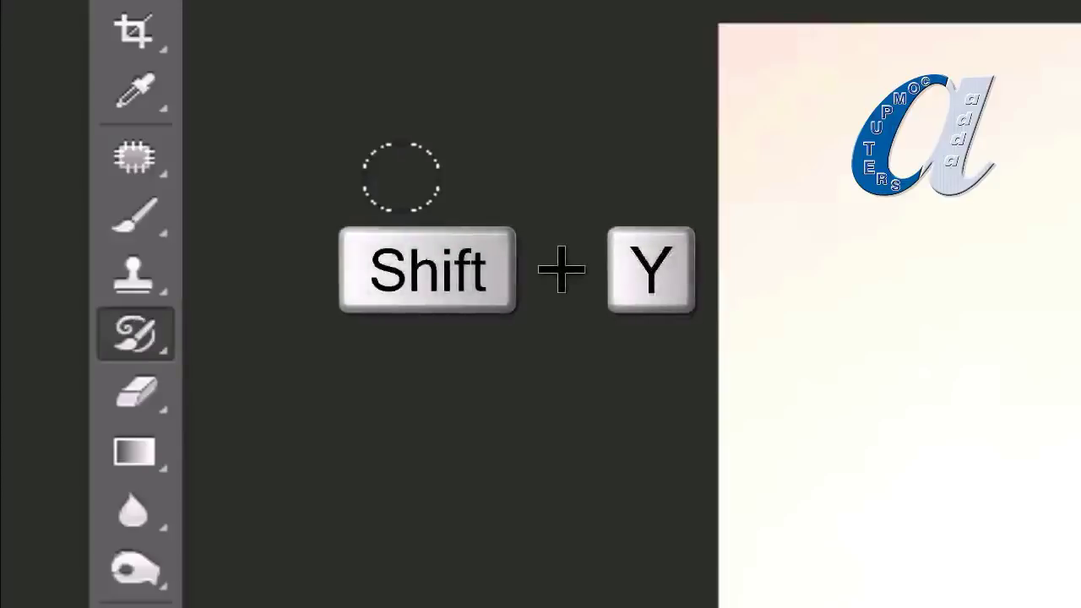
key(shift+y)
key(shift+y)
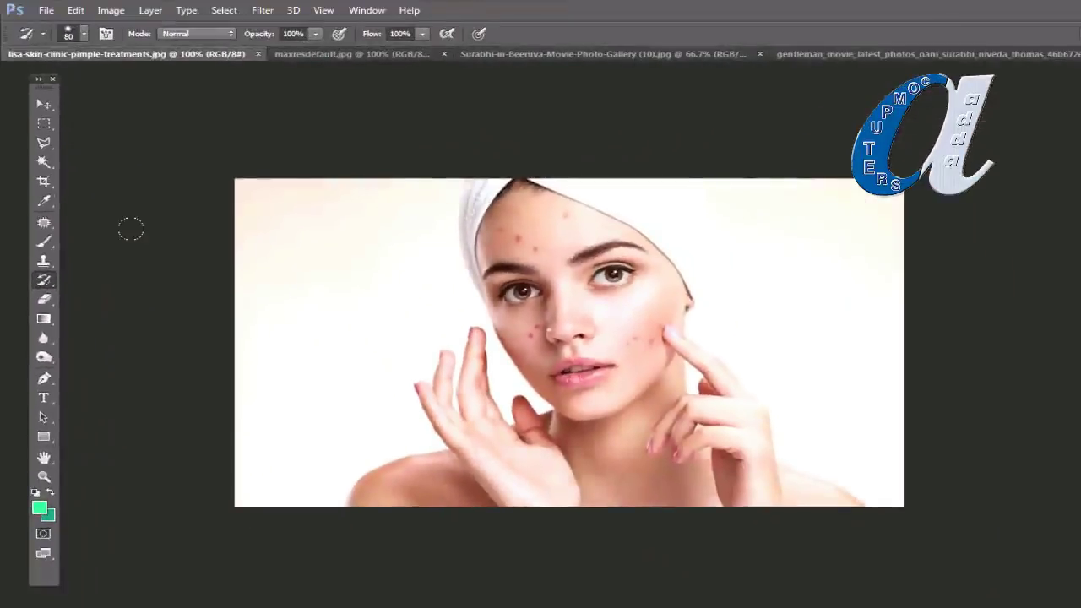
right_click(44, 281)
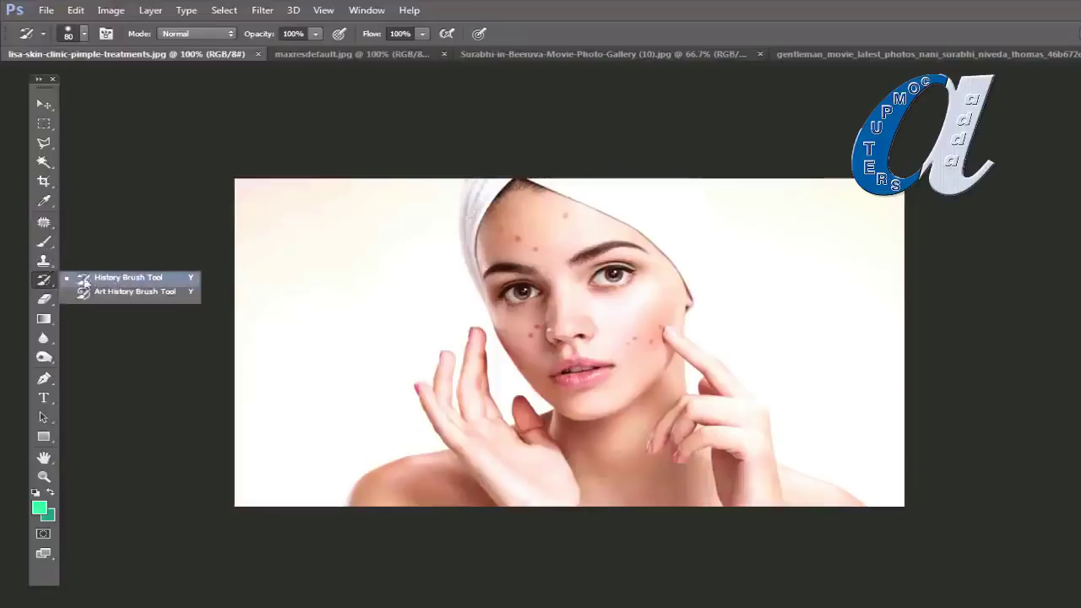
click(46, 284)
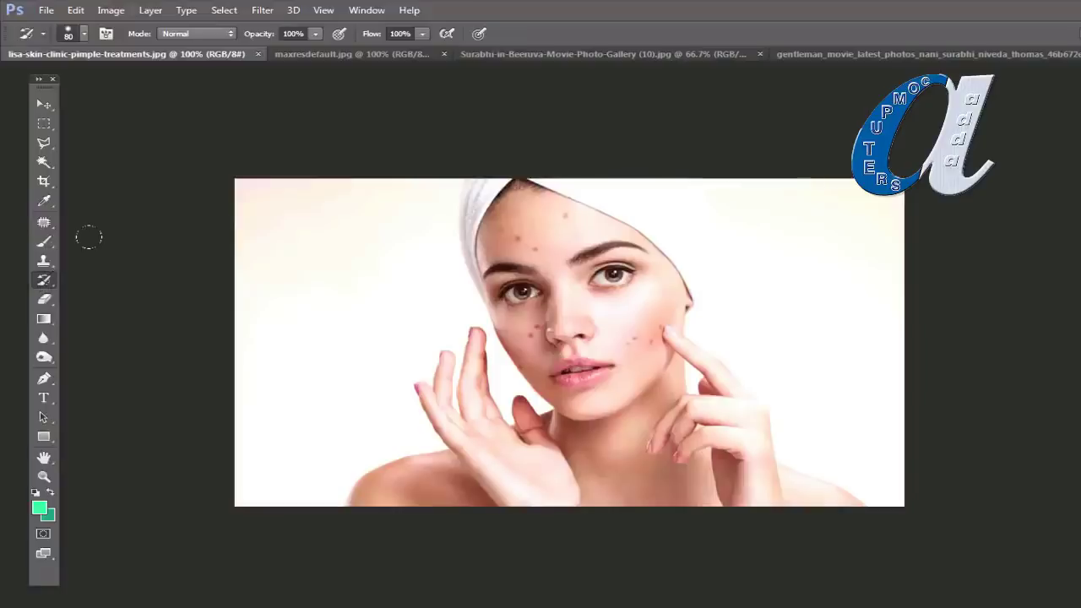
click(46, 10)
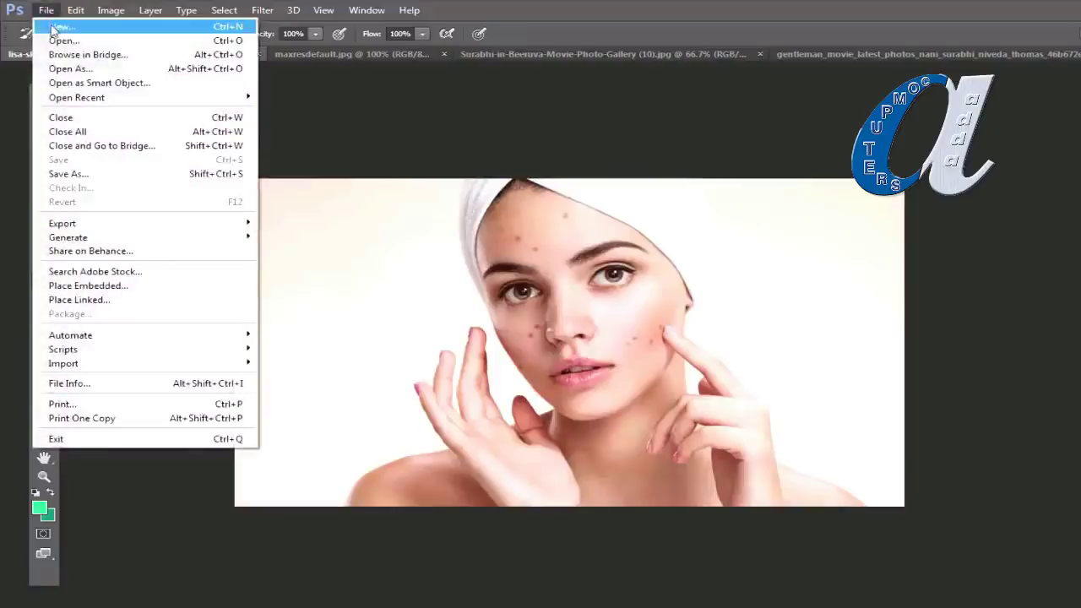
Step: Create a blank 10 × 7 inch, 100 ppi document, then open surbhi-express-raja-audio-release6.jpg
click(51, 28)
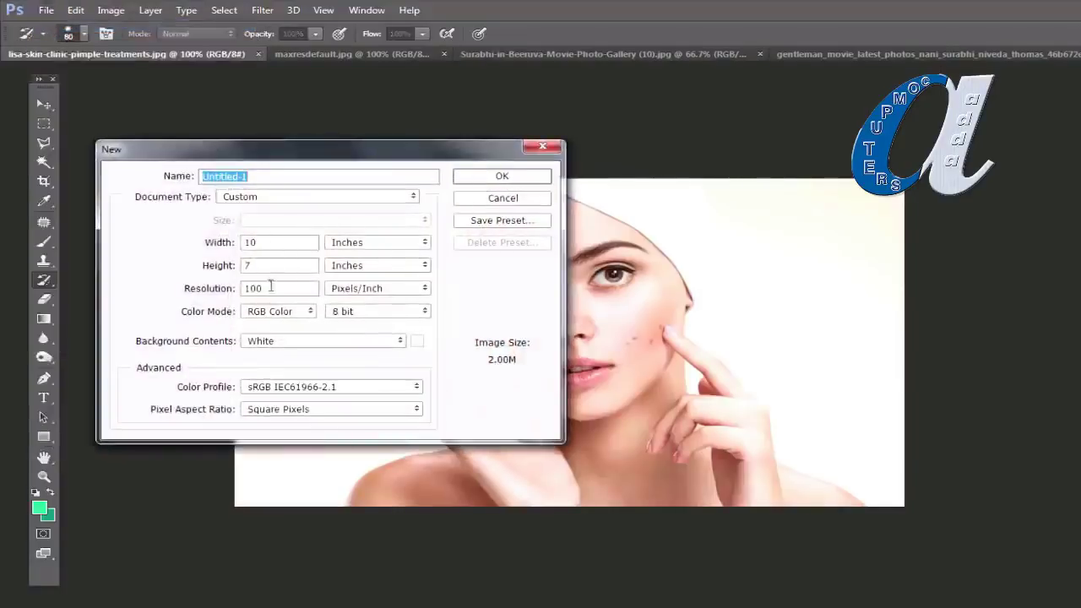
click(502, 177)
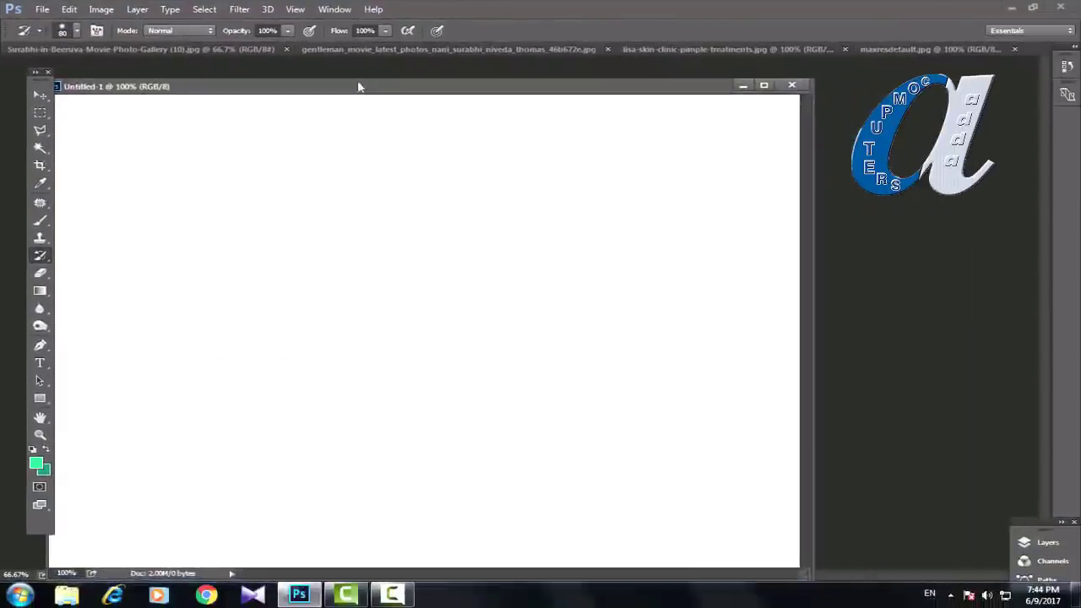
click(42, 12)
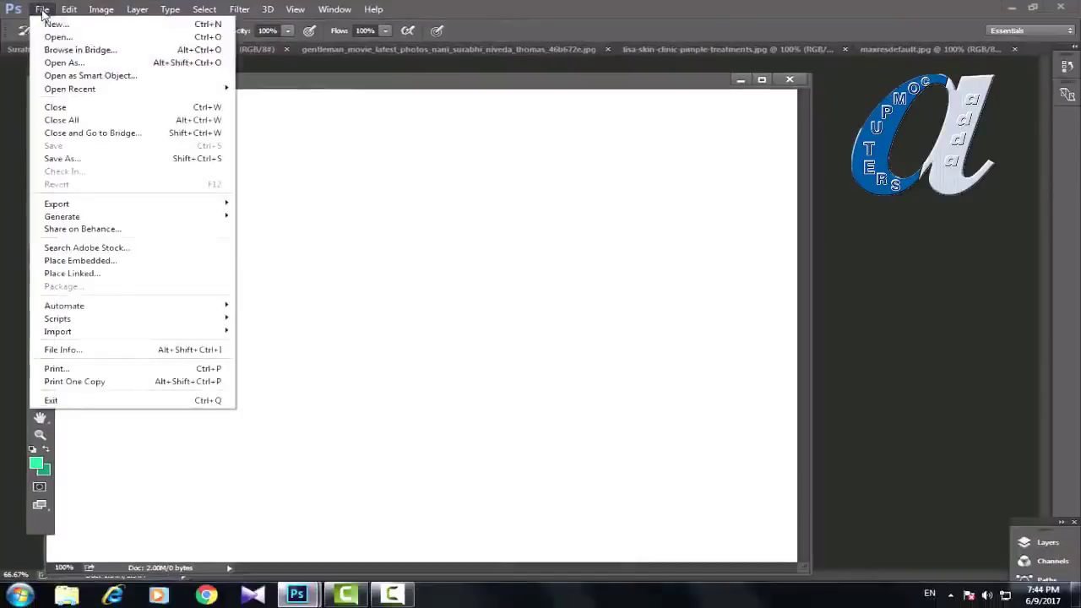
click(46, 34)
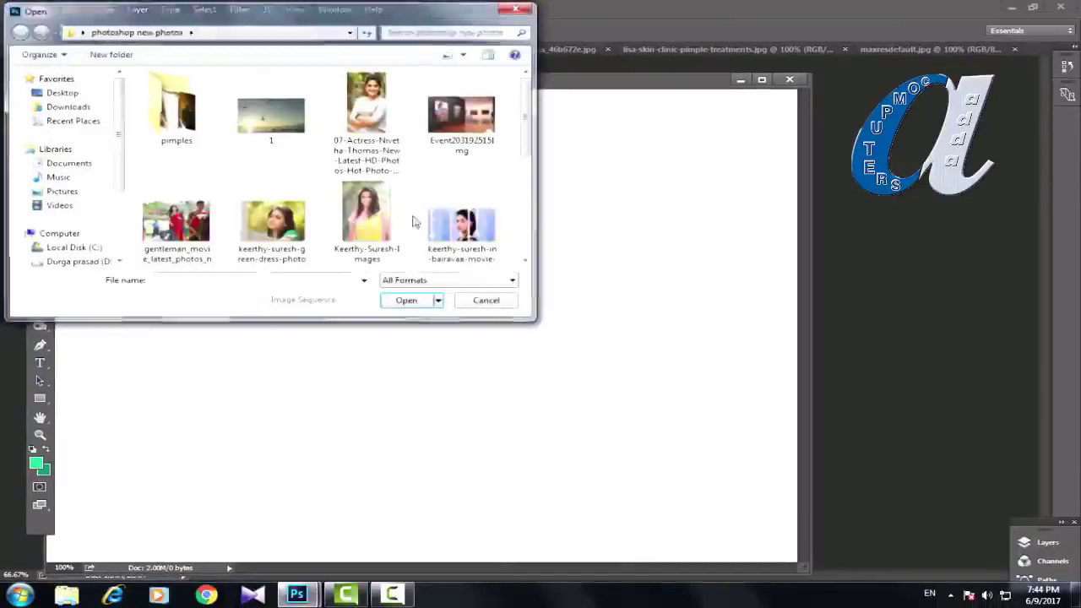
drag(529, 108, 529, 184)
click(272, 207)
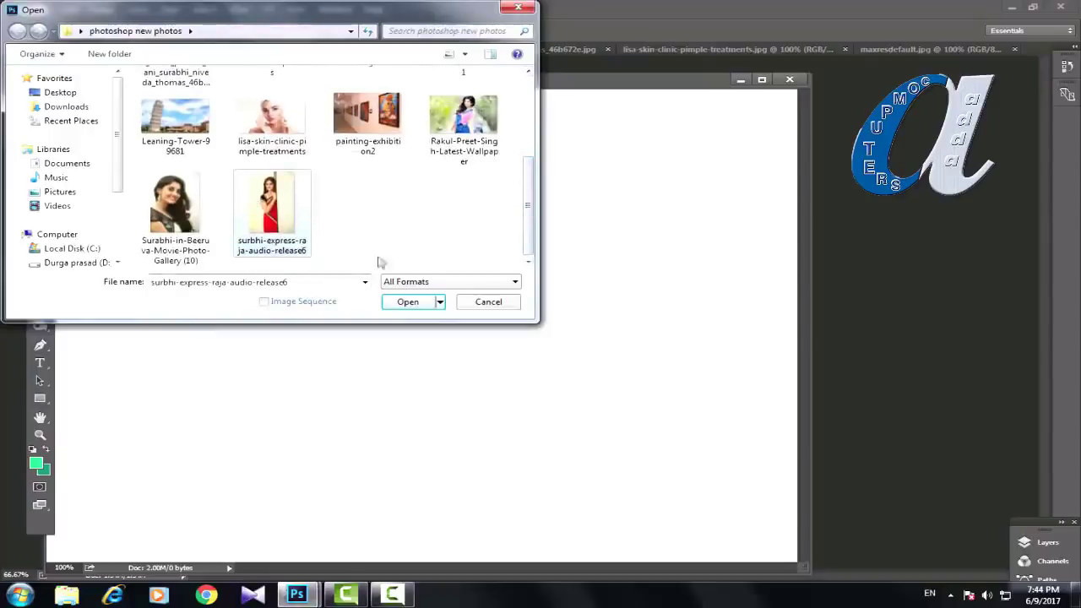
click(408, 302)
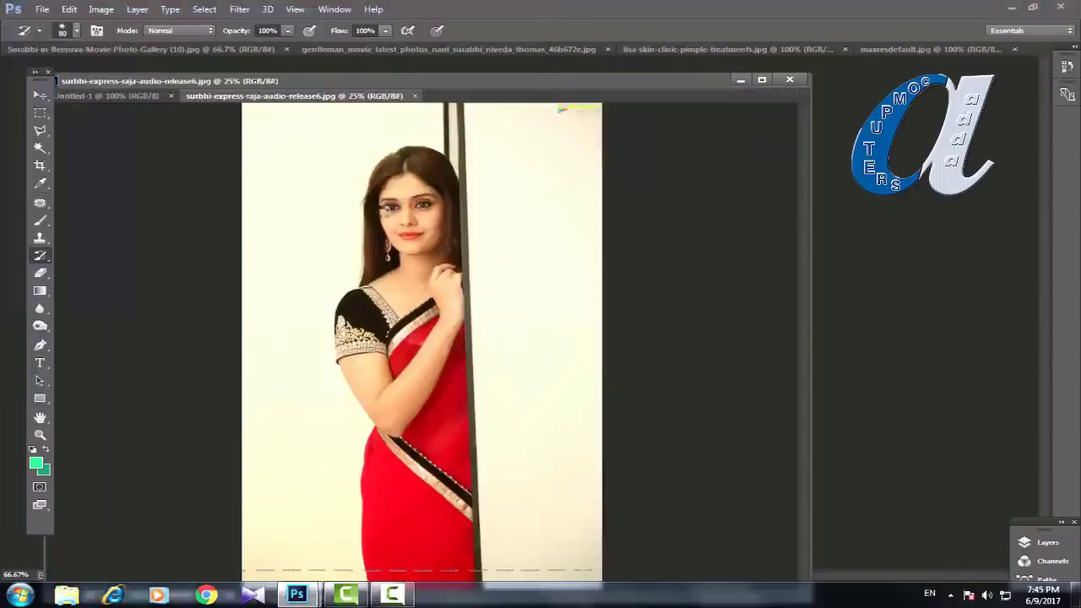
Step: Float the photo into its own window at 12.5%, and shrink both windows with Untitled-1 at 66.7%
drag(284, 95, 390, 93)
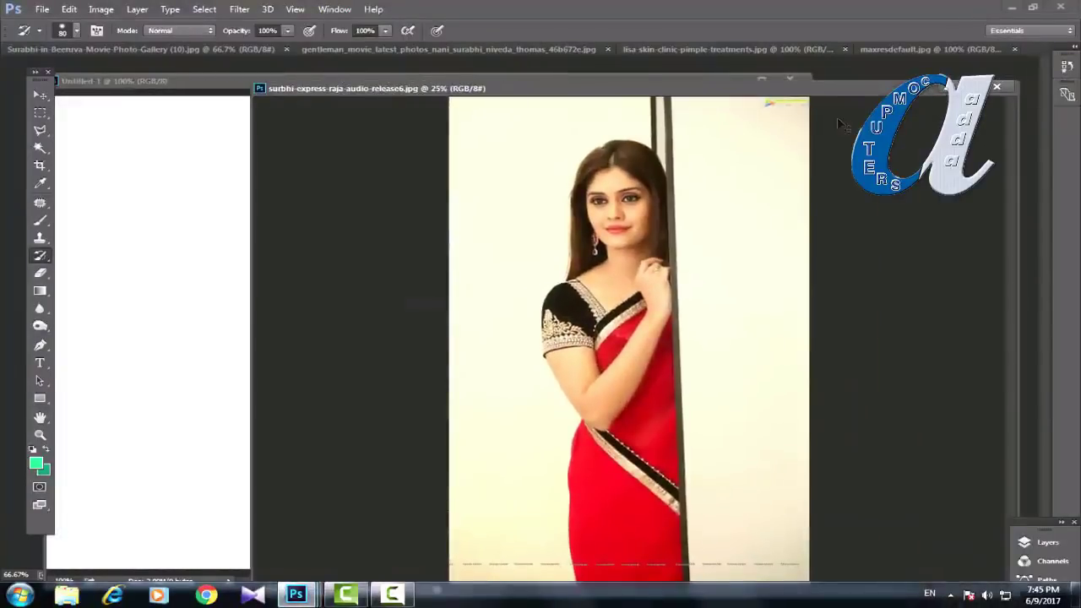
key(ctrl+minus)
key(ctrl+minus)
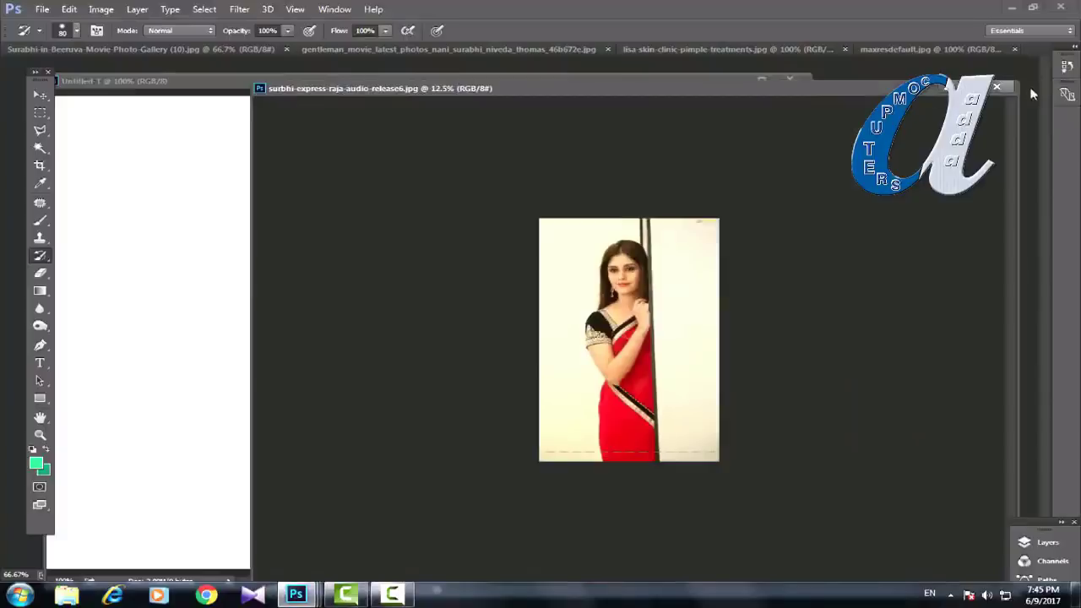
drag(1020, 79, 865, 155)
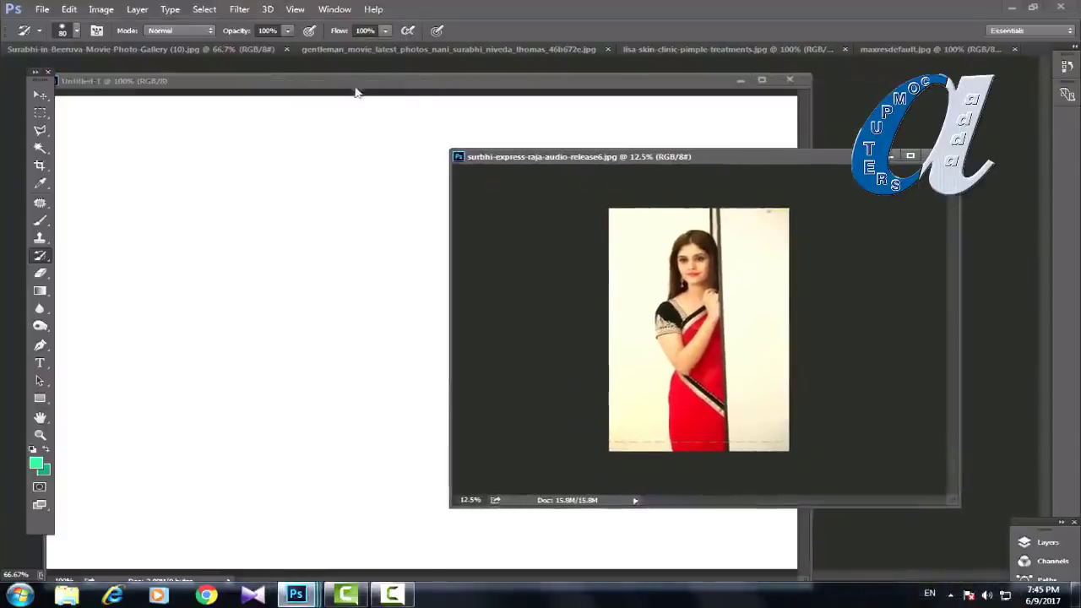
click(351, 87)
key(ctrl+minus)
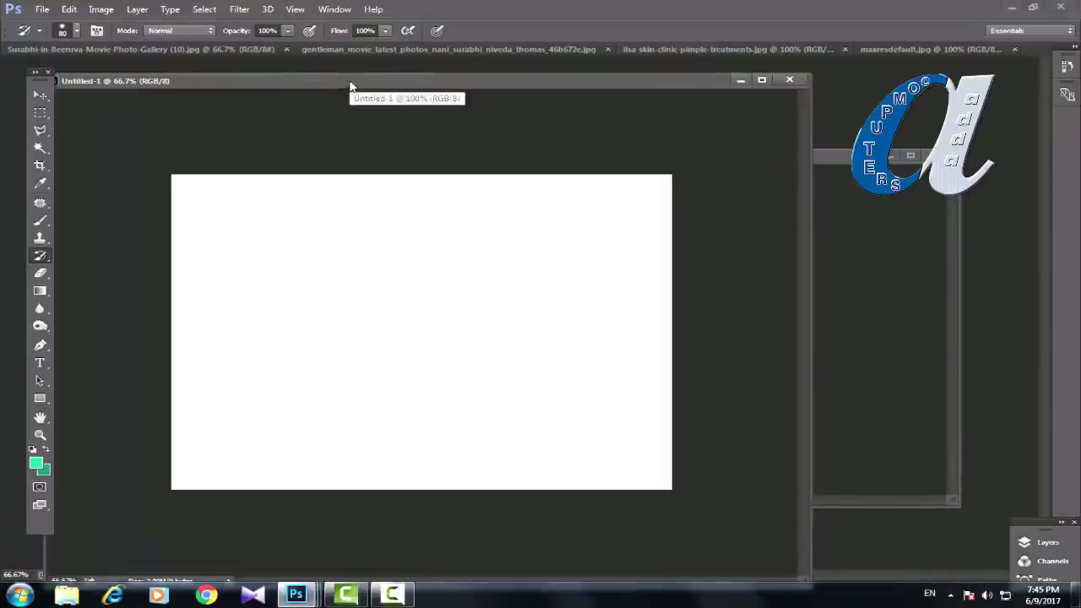
drag(814, 71, 554, 182)
Step: Position Untitled-1 and the enlarged photo window side by side, zooming the photo to 25%
drag(413, 182, 424, 151)
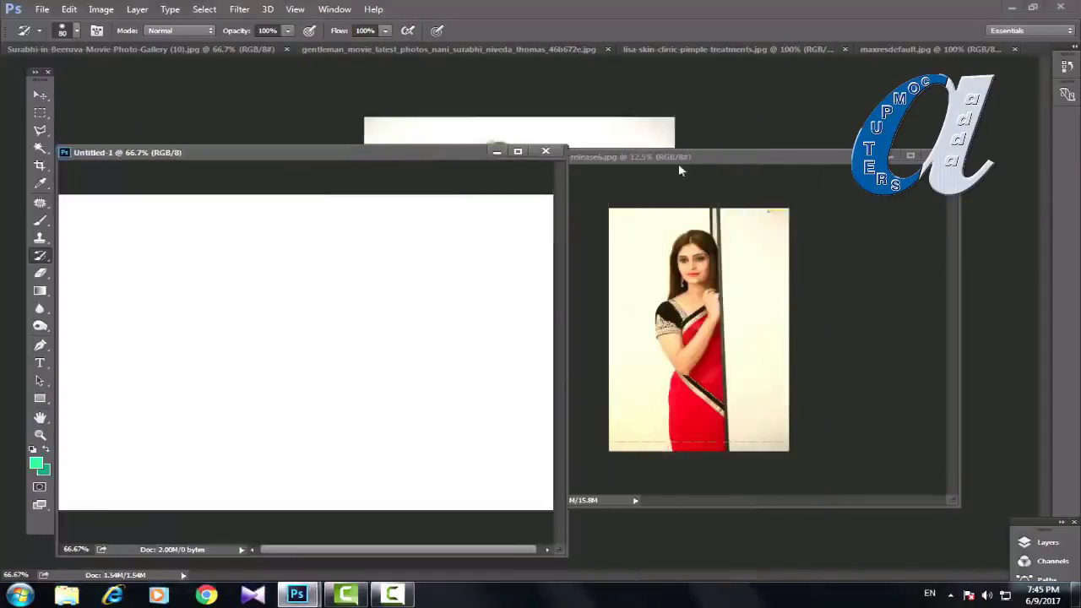
drag(678, 163, 700, 108)
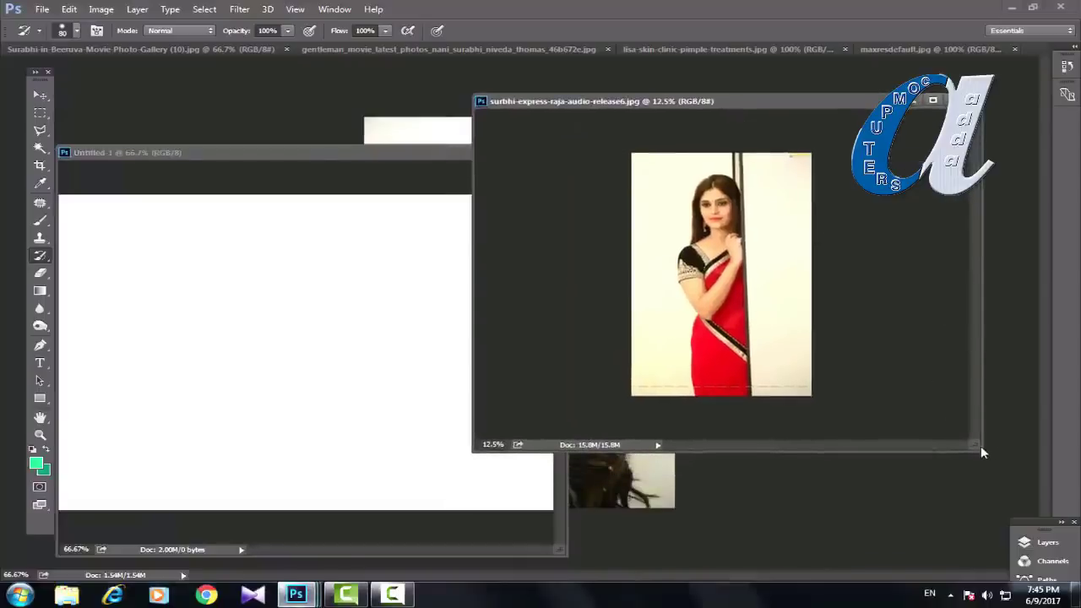
drag(980, 449, 1000, 520)
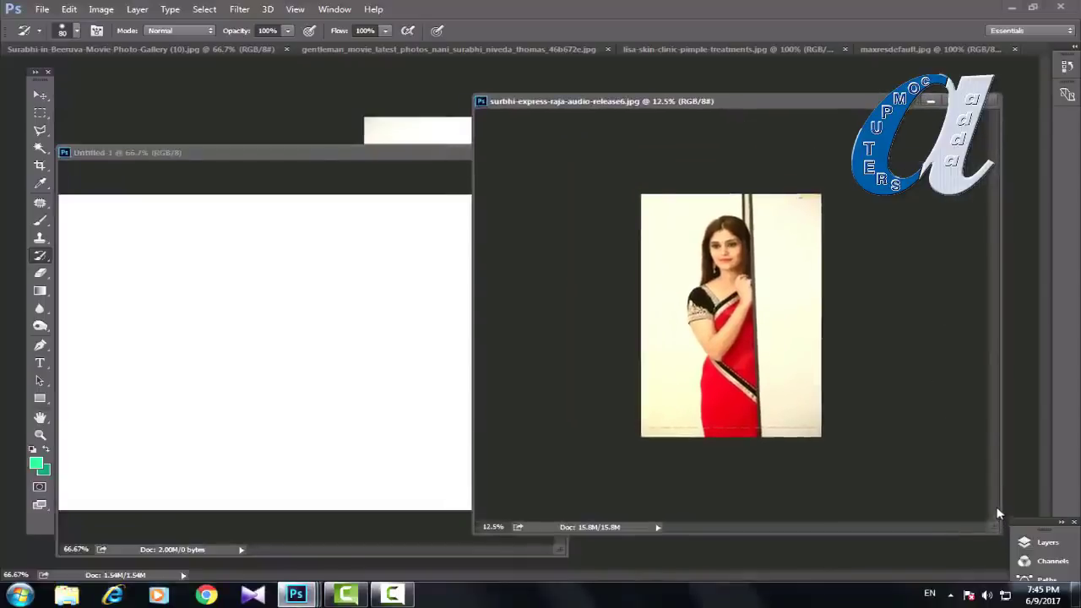
key(ctrl+plus)
key(ctrl+plus)
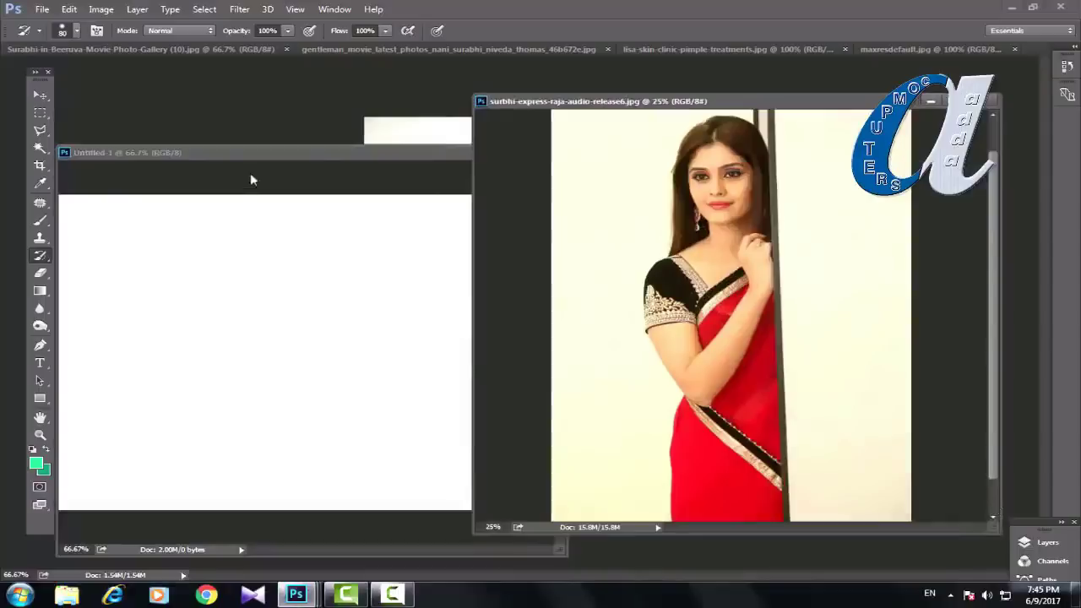
click(245, 152)
drag(207, 158, 240, 126)
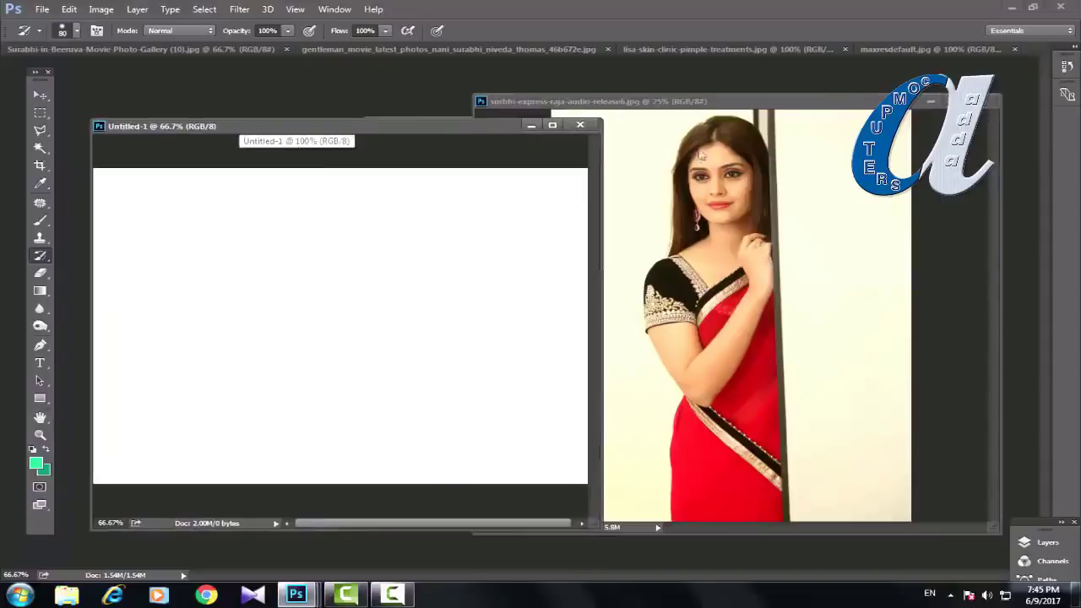
click(720, 108)
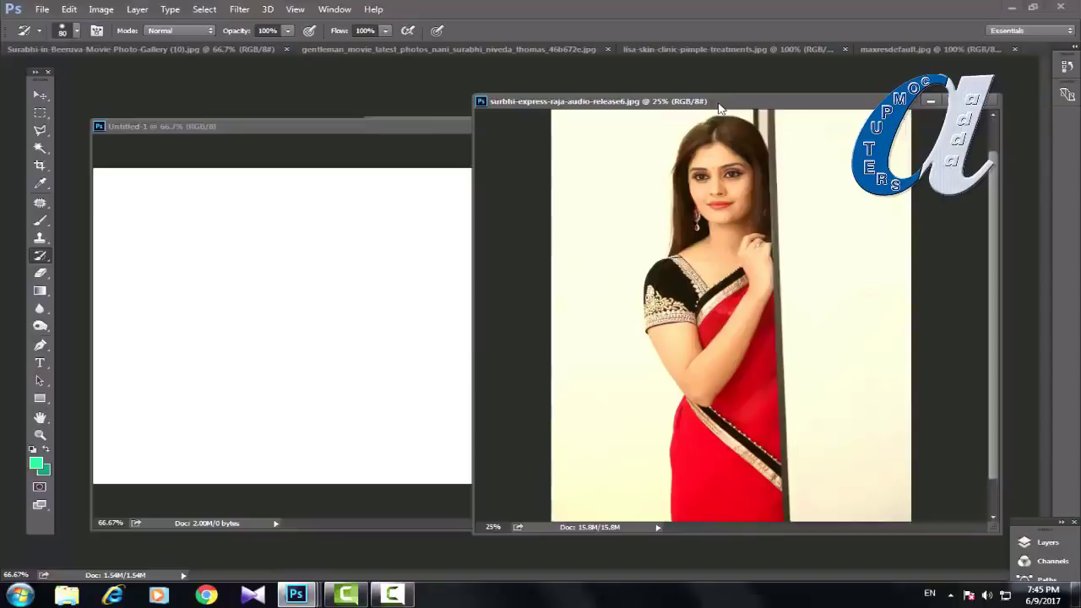
Step: Set green as the foreground colour and paint a green stroke on Untitled-1 with the Brush
click(40, 223)
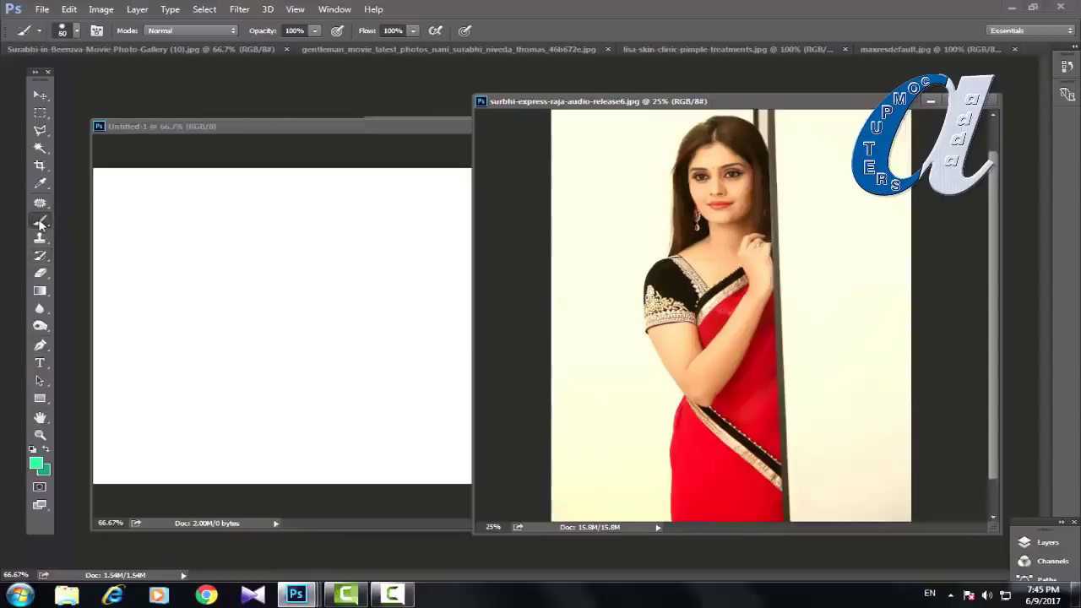
click(87, 222)
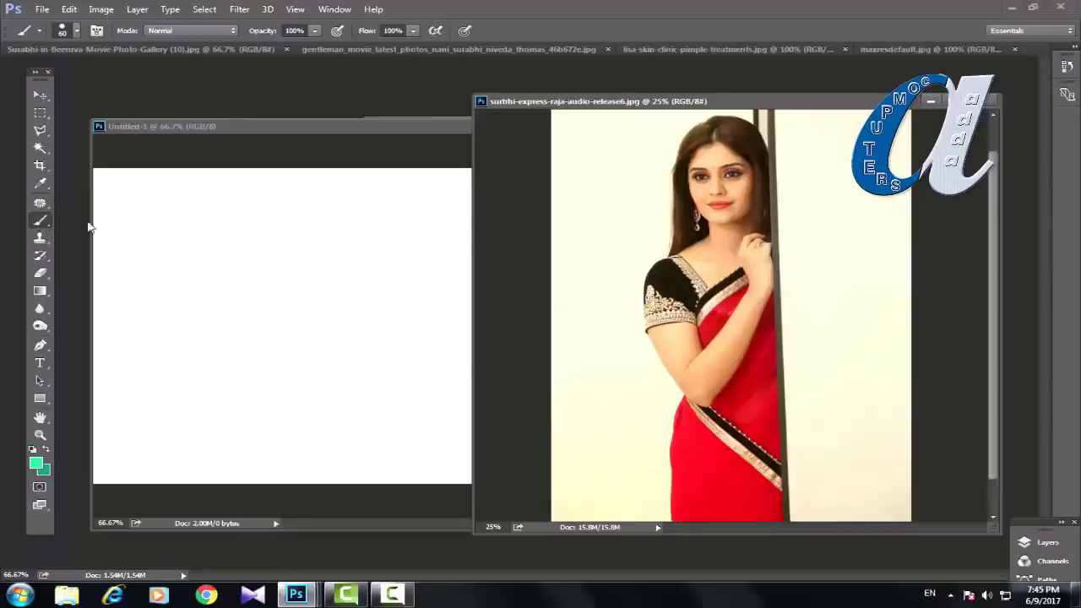
key(alt)
click(36, 463)
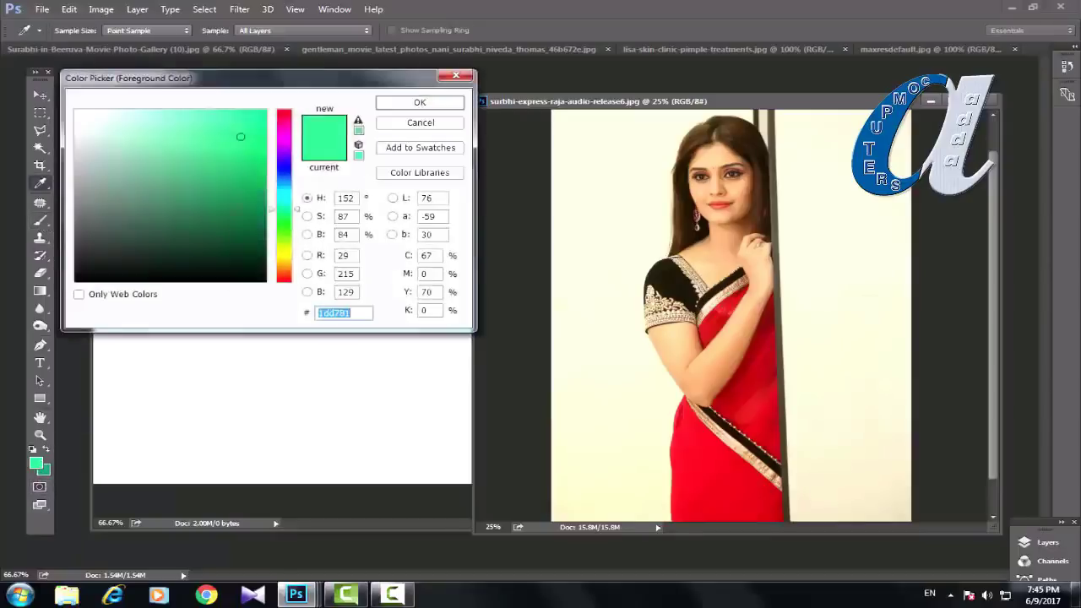
click(419, 104)
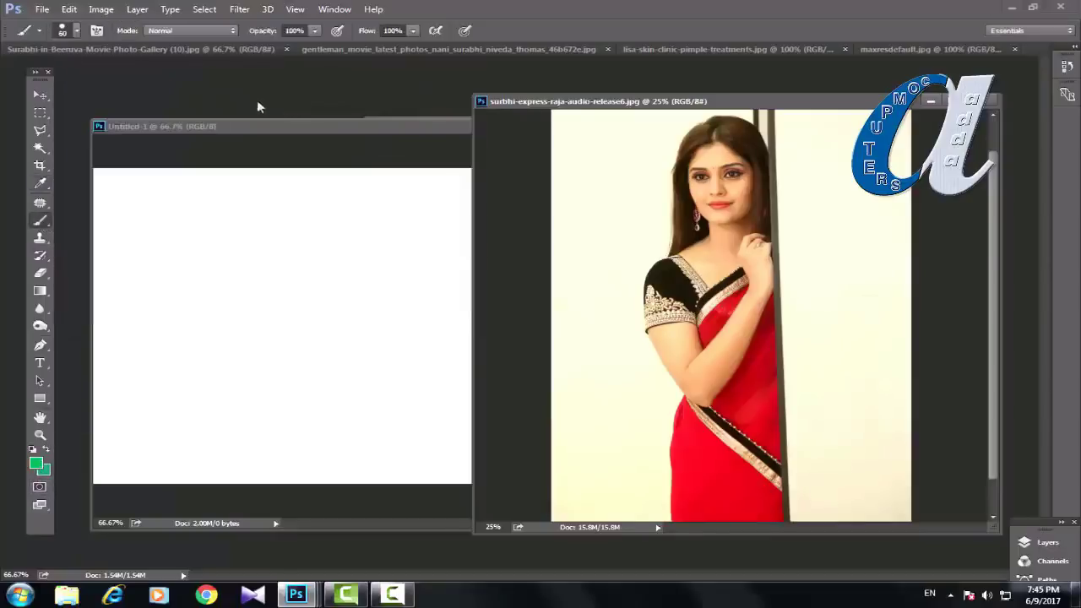
click(244, 129)
mouse_move(289, 271)
mouse_down()
mouse_move(251, 312)
mouse_move(273, 291)
mouse_move(232, 283)
mouse_up()
Step: Switch the foreground to deep blue-violet and paint a blue stroke beside the green one
click(40, 465)
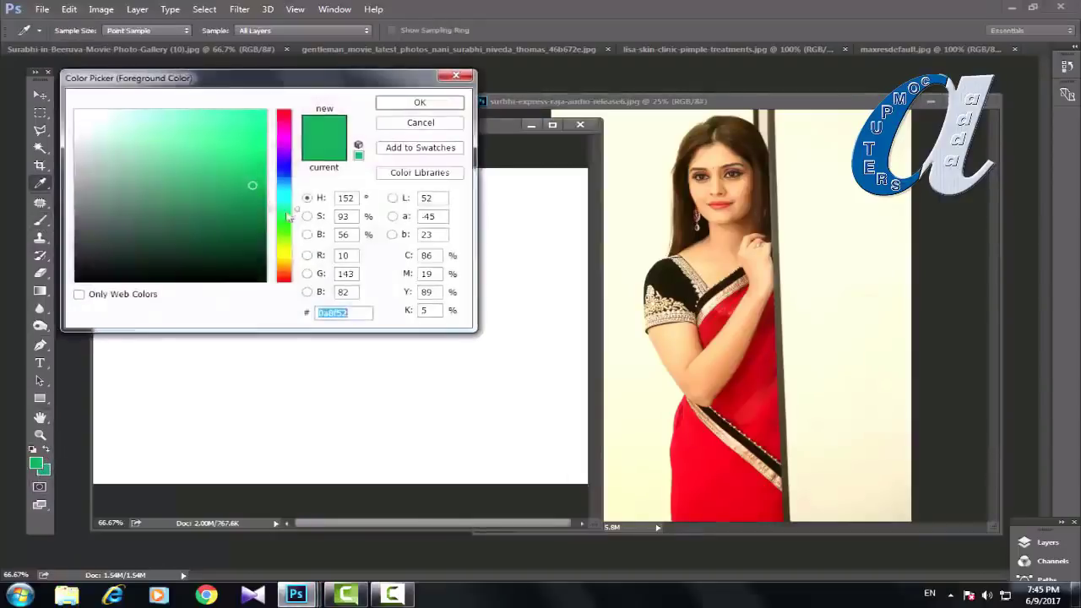
click(284, 162)
click(410, 107)
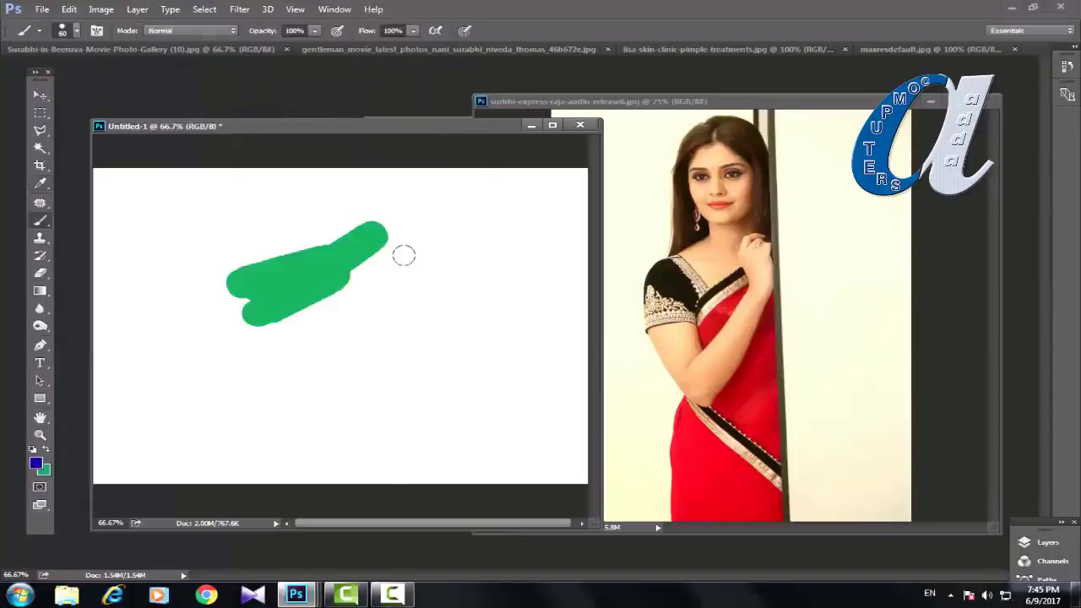
mouse_move(403, 254)
mouse_down()
mouse_move(390, 363)
mouse_move(356, 317)
mouse_up()
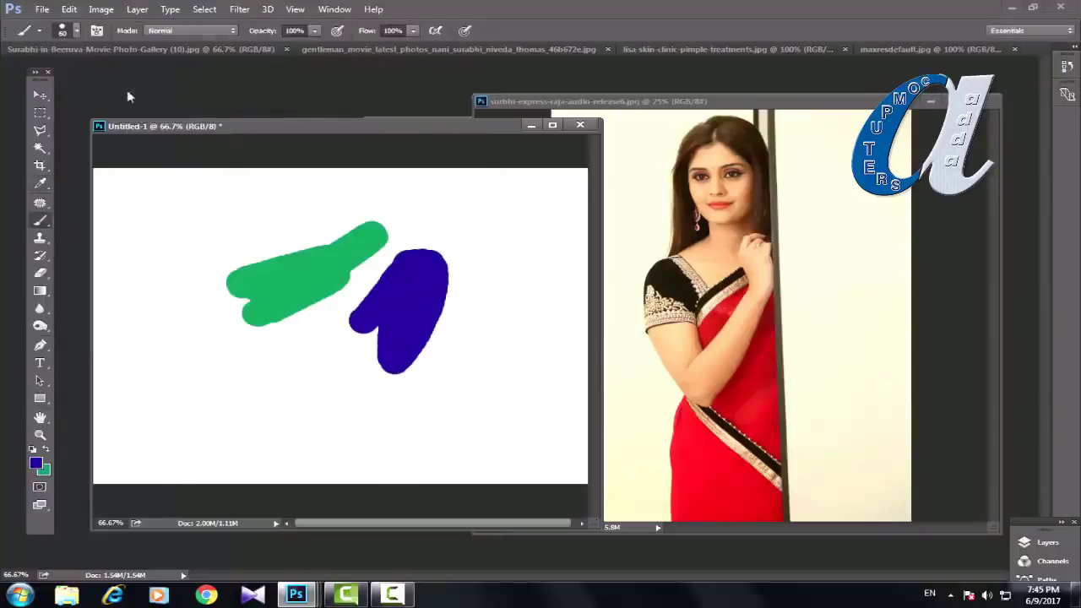
Step: Choose the grass-like scatter brush and paint grass strokes across Untitled-1's lower left
click(76, 30)
drag(185, 184, 187, 208)
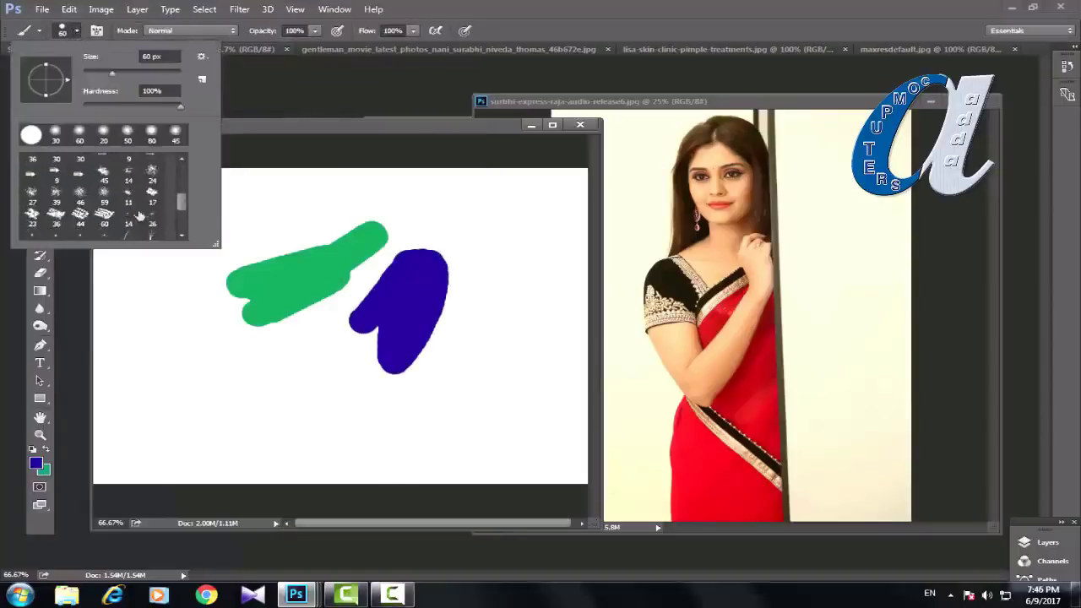
scroll(128, 232, down, 1)
double_click(128, 228)
mouse_move(128, 410)
mouse_down()
mouse_move(216, 371)
mouse_move(359, 431)
mouse_move(187, 337)
mouse_move(255, 230)
mouse_move(280, 286)
mouse_up()
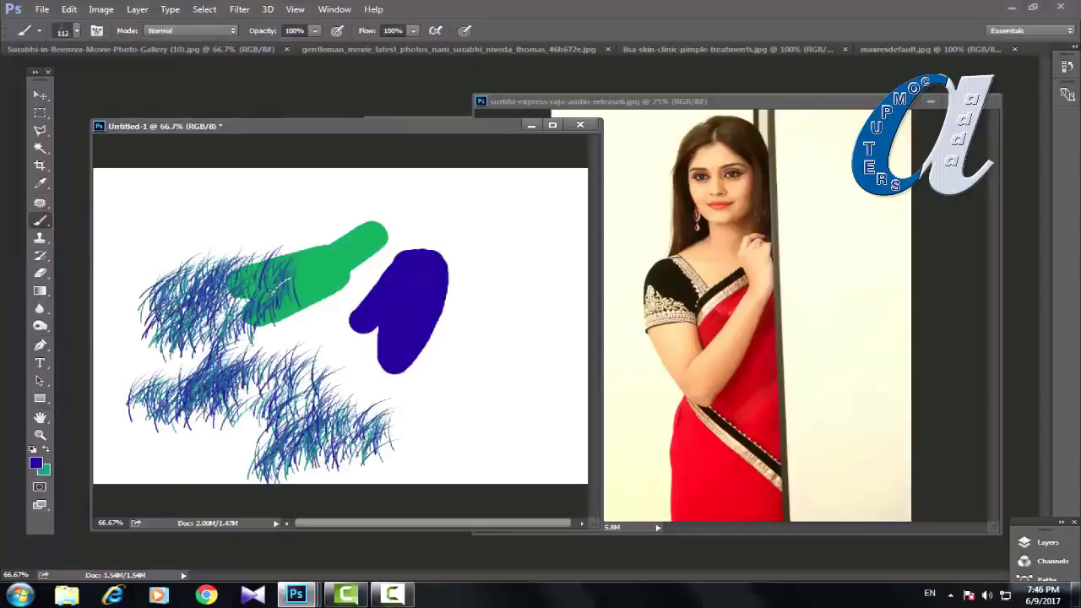
Step: Paint dense grass over the saree photo's lower left, enlarging the brush to 400 then 500 px
click(761, 105)
mouse_move(553, 338)
mouse_down()
mouse_move(626, 489)
mouse_move(735, 456)
mouse_move(583, 482)
mouse_move(667, 494)
mouse_up()
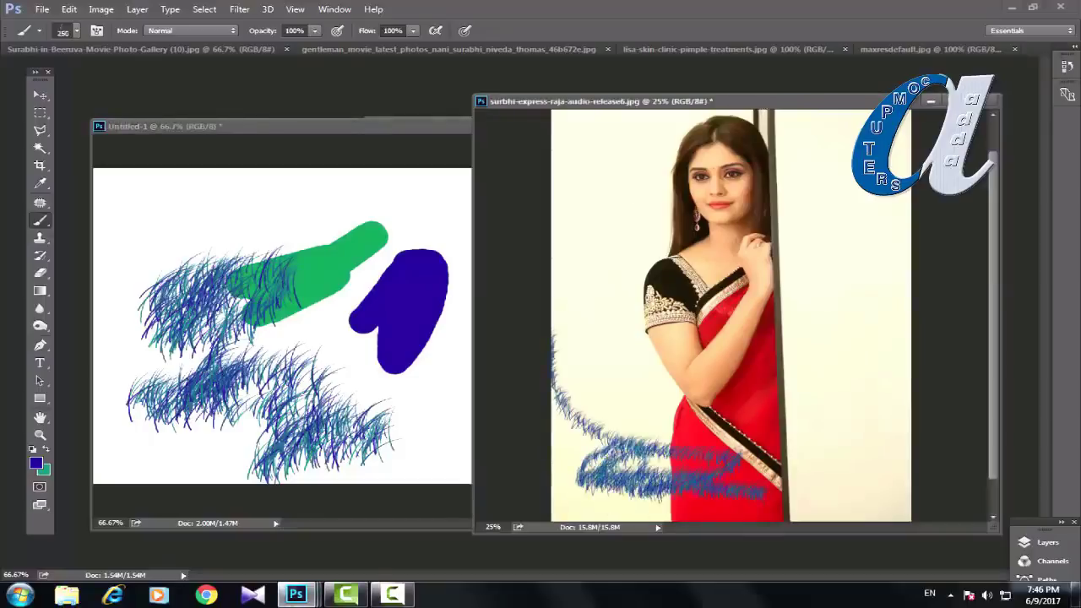
key(bracketright)
key(bracketright)
key(bracketright)
key(bracketright)
mouse_move(591, 456)
mouse_down()
mouse_move(609, 490)
mouse_move(658, 422)
mouse_move(591, 456)
mouse_move(701, 473)
mouse_up()
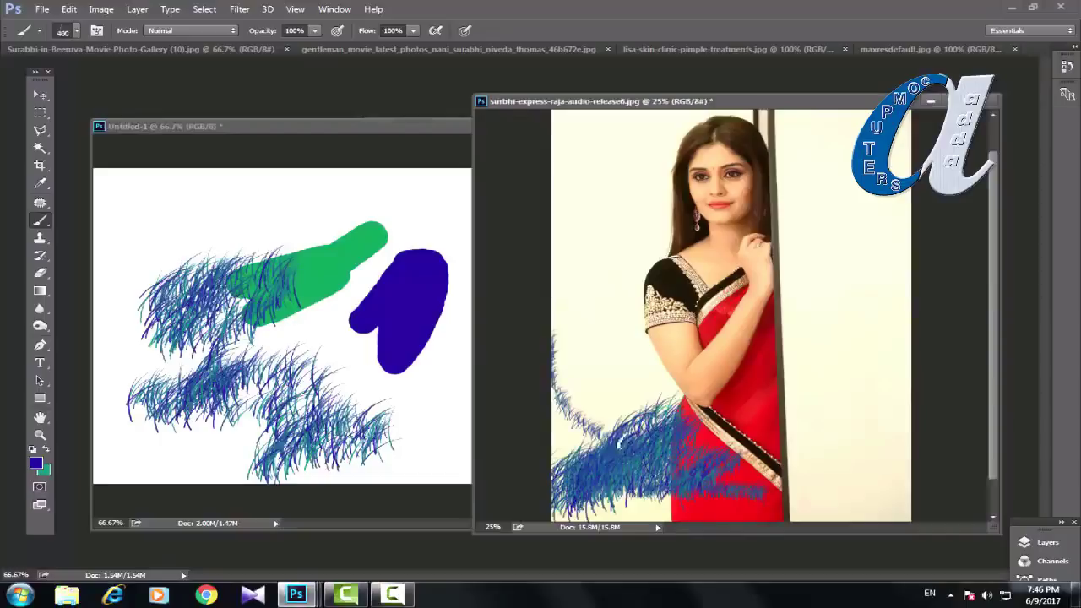
key(bracketright)
mouse_move(622, 448)
mouse_down()
mouse_move(625, 397)
mouse_move(591, 439)
mouse_move(625, 507)
mouse_up()
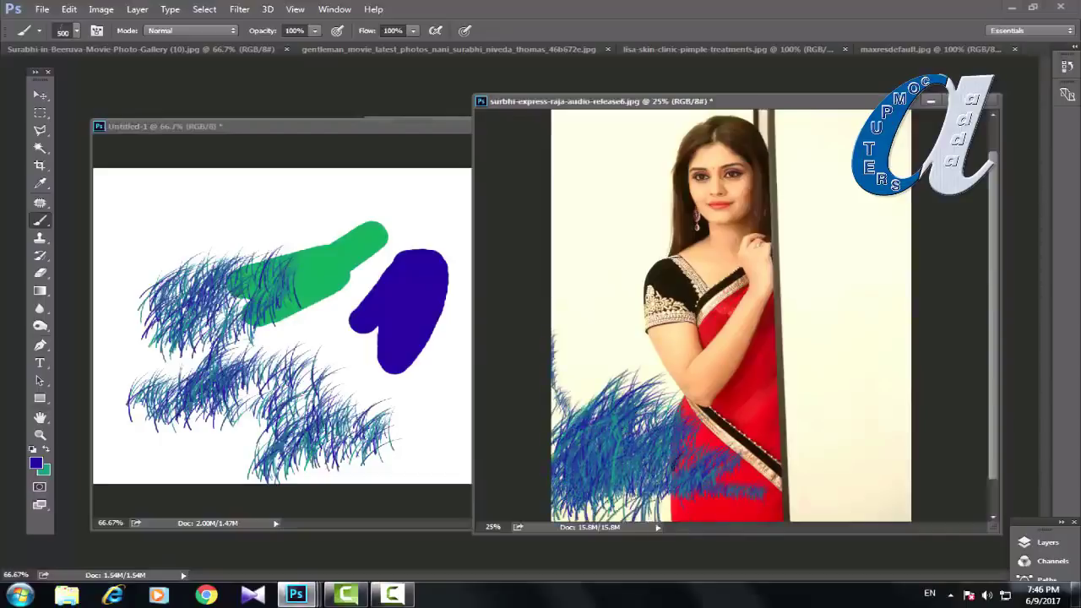
drag(685, 473, 617, 507)
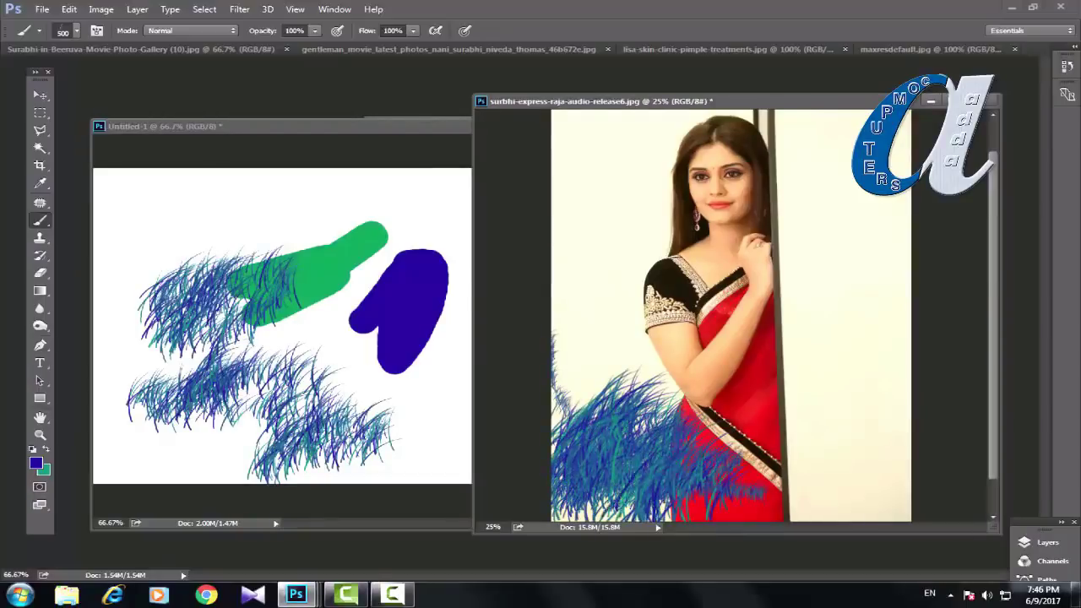
Step: With a large hard round brush, paint blue over the woman's lower body and the photo's right edge
click(77, 31)
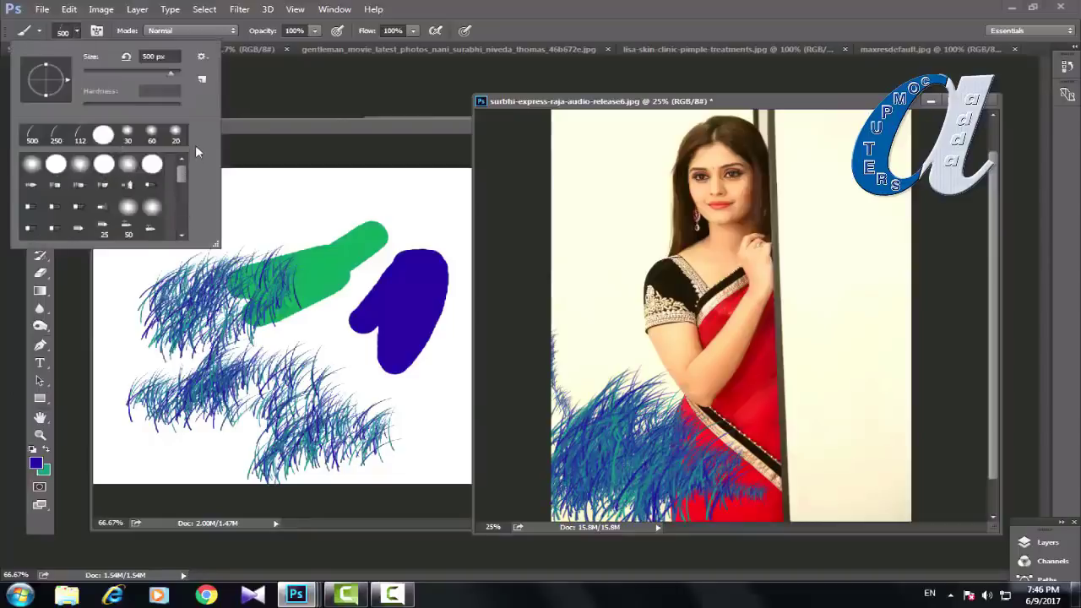
click(153, 166)
click(329, 186)
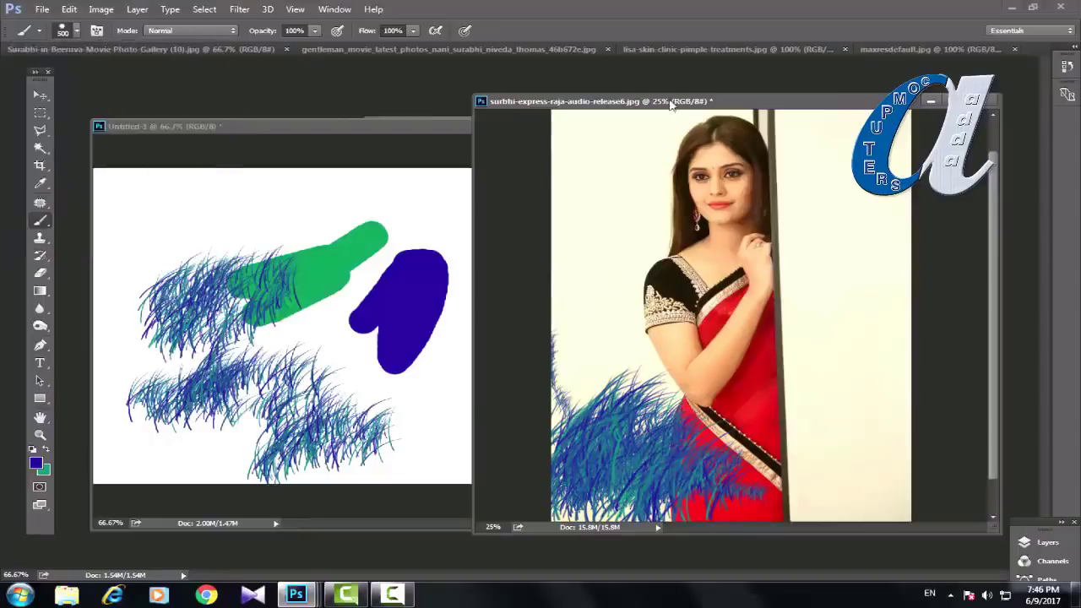
mouse_move(621, 325)
mouse_down()
mouse_move(591, 321)
mouse_move(659, 354)
mouse_move(718, 431)
mouse_up()
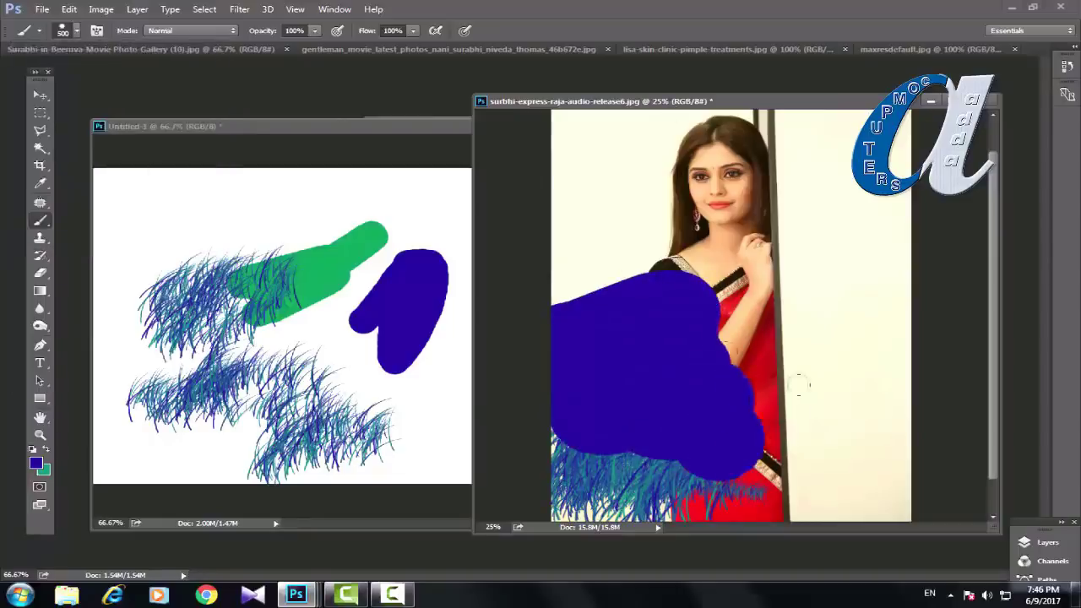
mouse_move(798, 384)
mouse_down()
mouse_move(879, 216)
mouse_move(824, 269)
mouse_up()
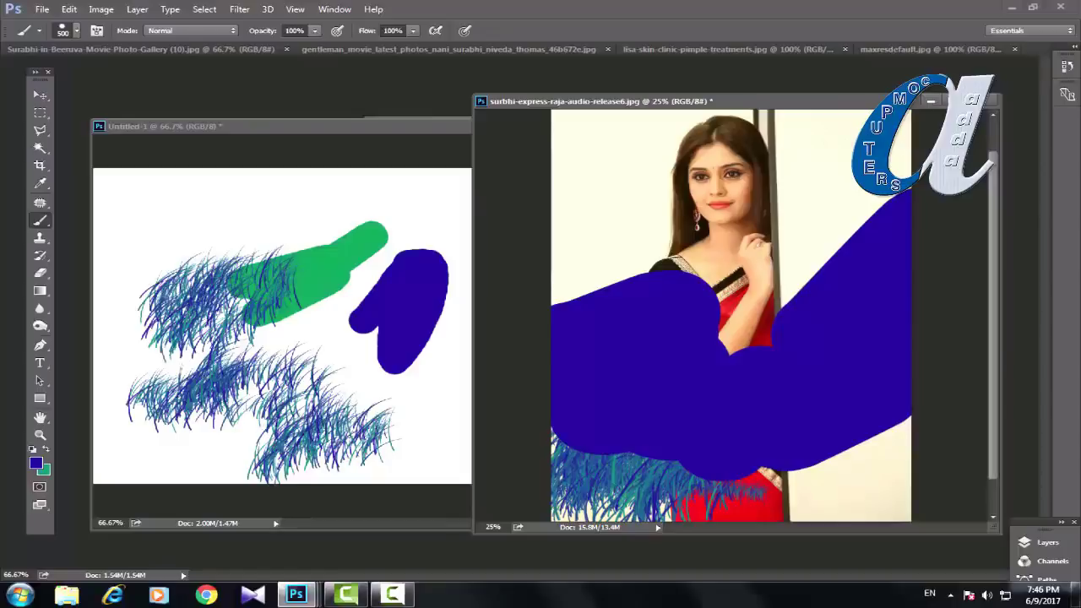
click(250, 128)
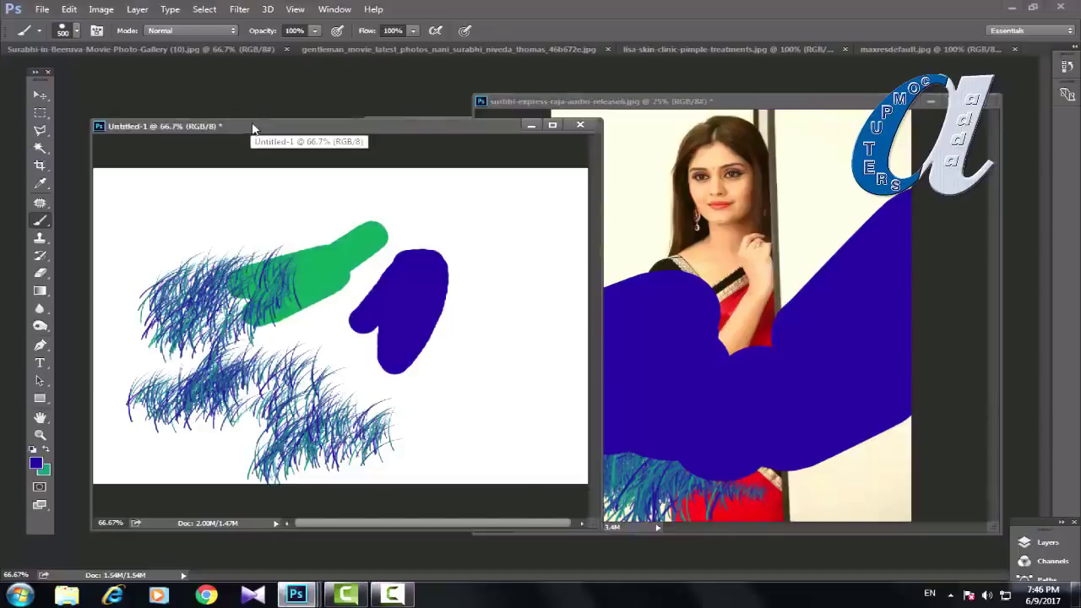
Step: With the plain History Brush, wipe the green, grass and blue shapes on Untitled-1 back to white
click(40, 257)
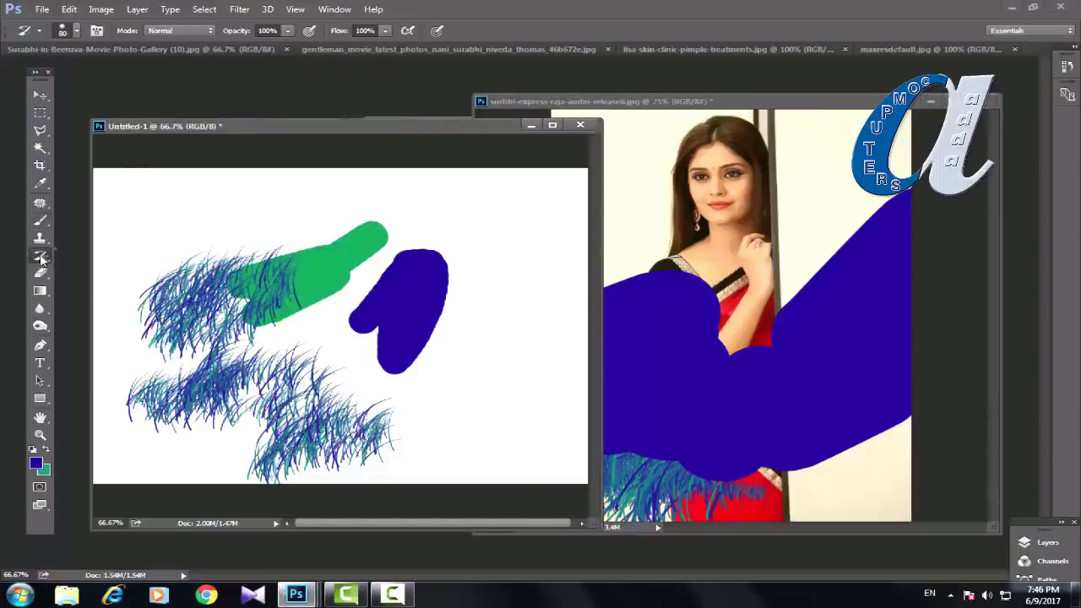
drag(41, 257, 104, 257)
click(104, 255)
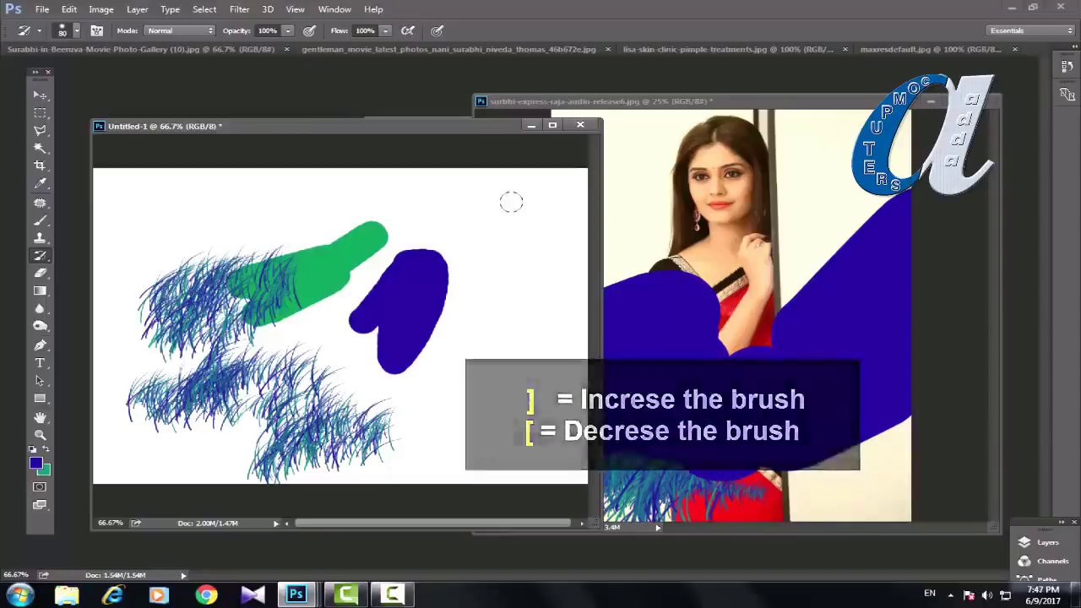
mouse_move(466, 218)
mouse_down()
mouse_move(404, 224)
mouse_move(400, 211)
mouse_move(138, 243)
mouse_move(354, 252)
mouse_move(214, 271)
mouse_move(285, 249)
mouse_move(330, 257)
mouse_move(172, 283)
mouse_move(210, 309)
mouse_up()
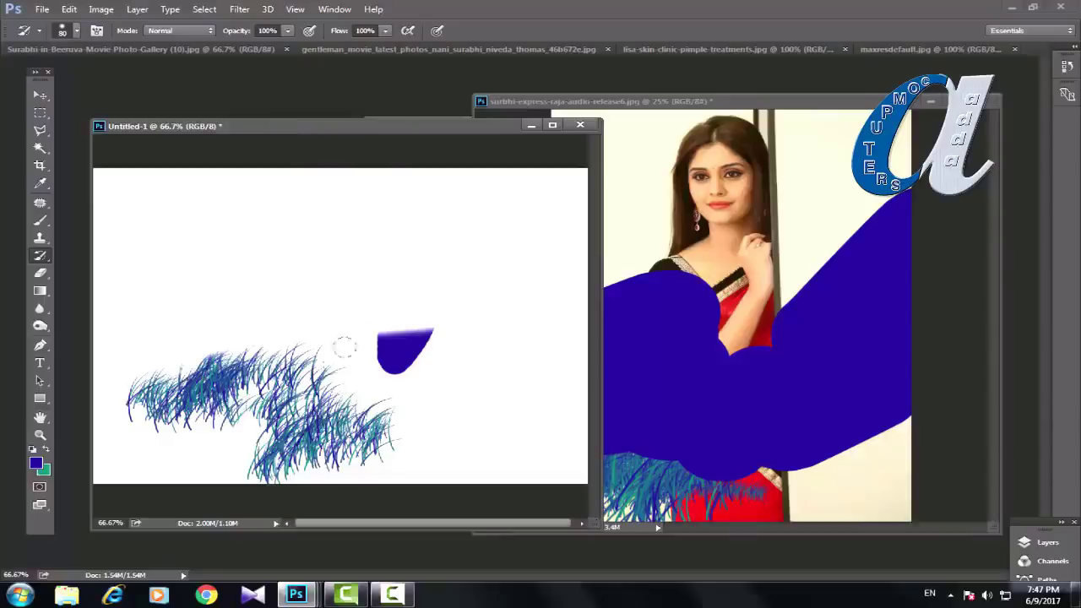
mouse_move(343, 345)
mouse_down()
mouse_move(400, 386)
mouse_move(432, 379)
mouse_move(361, 455)
mouse_move(417, 414)
mouse_move(384, 395)
mouse_move(264, 437)
mouse_move(175, 445)
mouse_move(334, 402)
mouse_move(350, 374)
mouse_move(182, 343)
mouse_move(306, 344)
mouse_up()
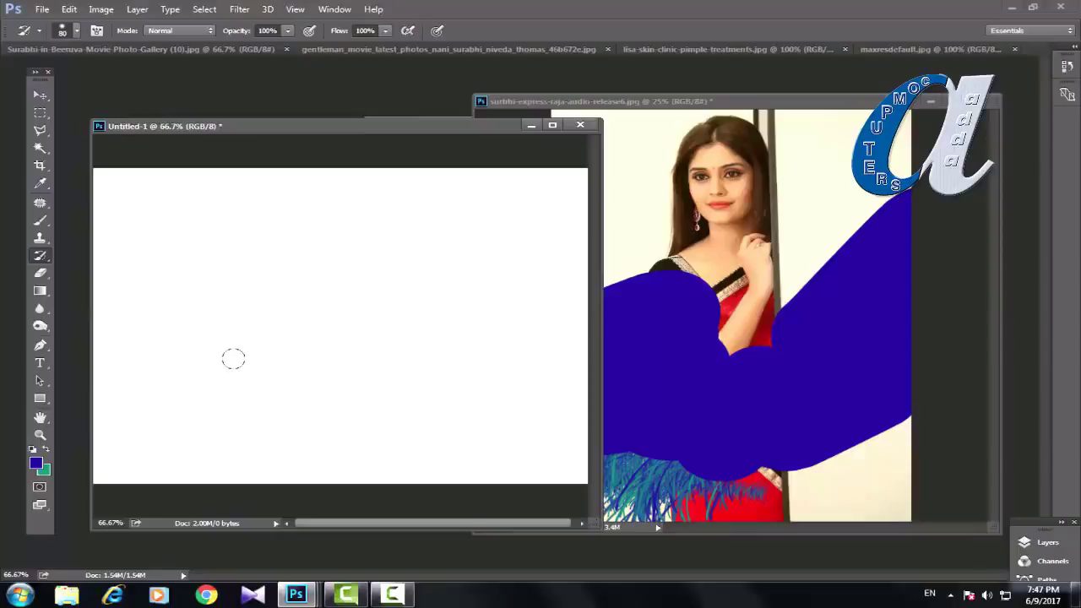
Step: Paint the saree photo back over the blue with a 600 px History Brush, then minimize its window
click(707, 105)
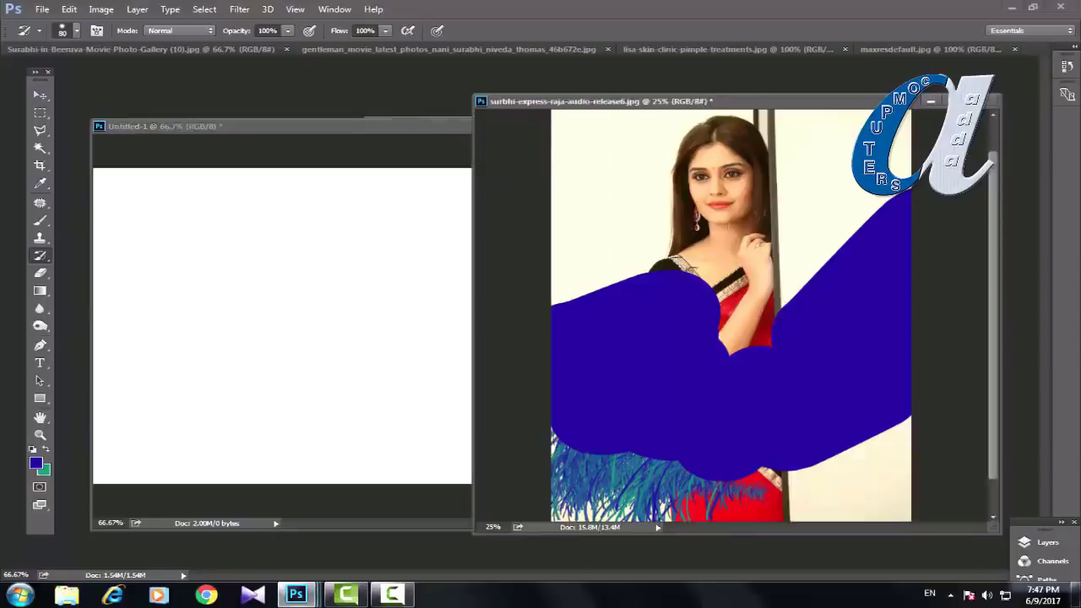
key(bracketright)
key(bracketright)
key(bracketright)
key(bracketright)
key(bracketright)
key(bracketright)
key(bracketright)
key(bracketright)
key(bracketright)
key(bracketright)
key(bracketright)
mouse_move(567, 254)
mouse_down()
mouse_move(625, 397)
mouse_move(592, 346)
mouse_move(659, 440)
mouse_move(735, 457)
mouse_move(828, 423)
mouse_move(786, 380)
mouse_move(883, 211)
mouse_up()
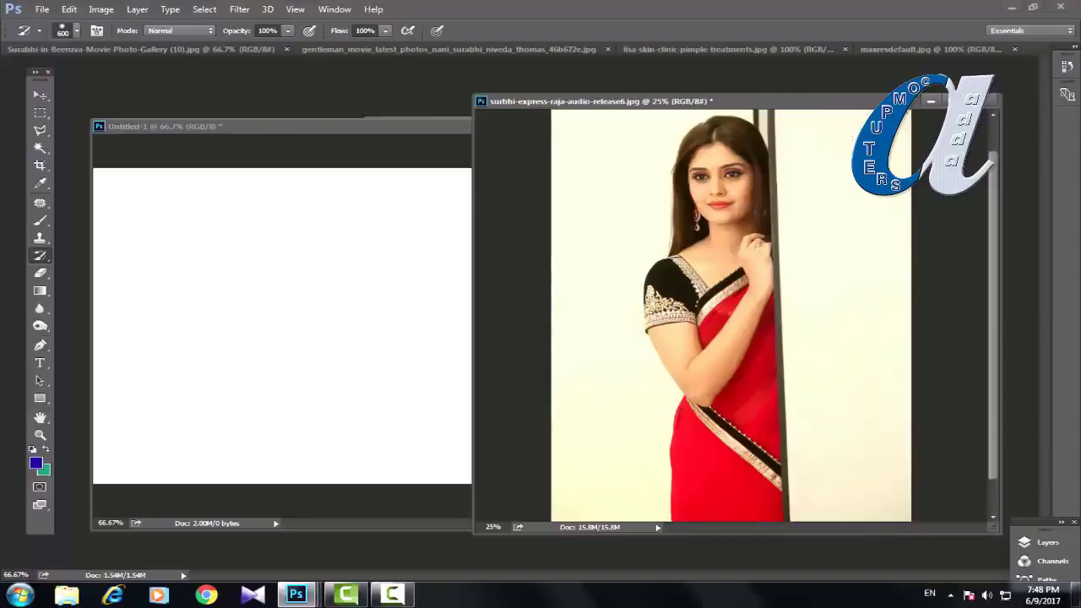
click(931, 100)
Step: On the pimple-treatment photo, pick the Spot Healing Brush, zoom to 300% and shrink the brush to 10 px
click(532, 127)
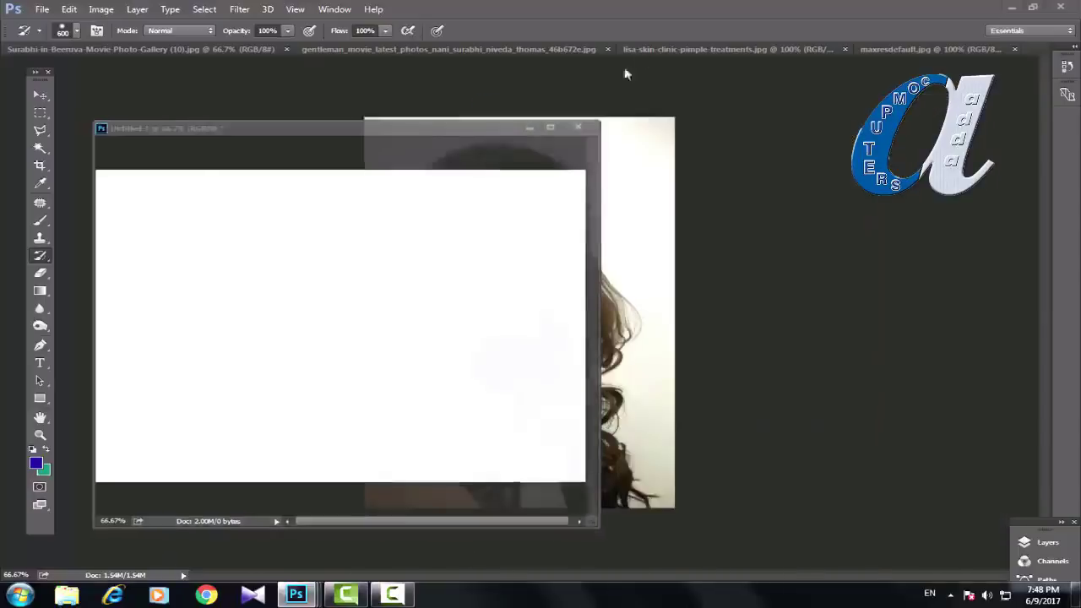
click(654, 49)
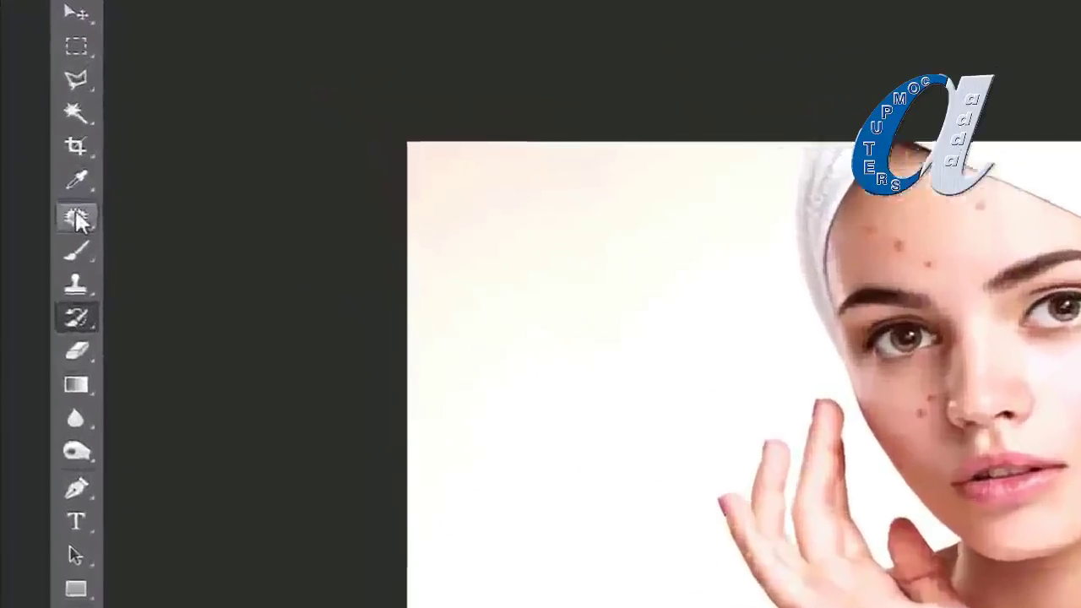
right_click(40, 202)
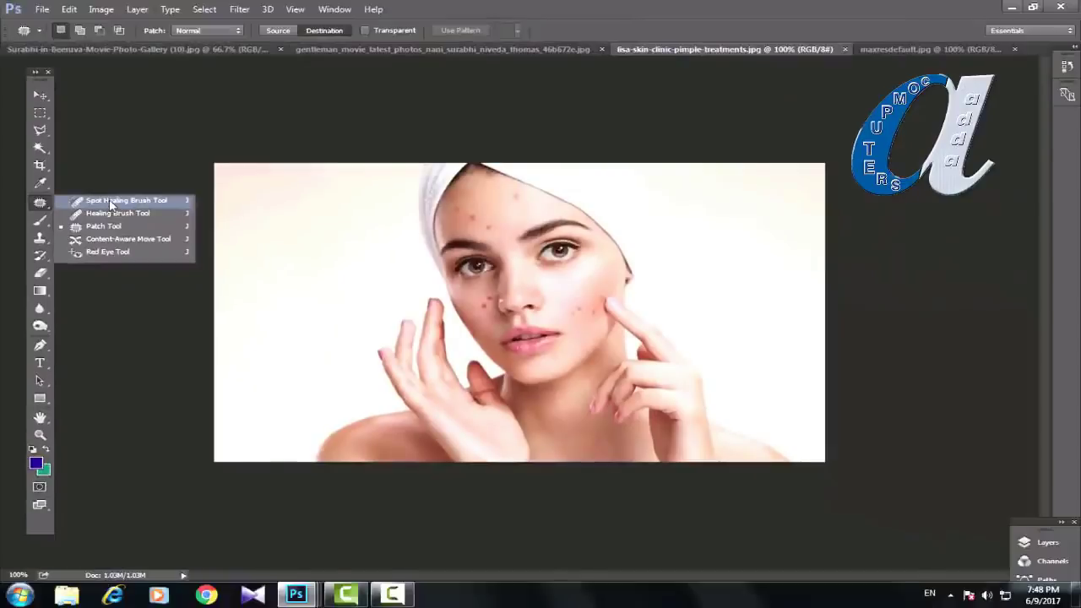
click(110, 205)
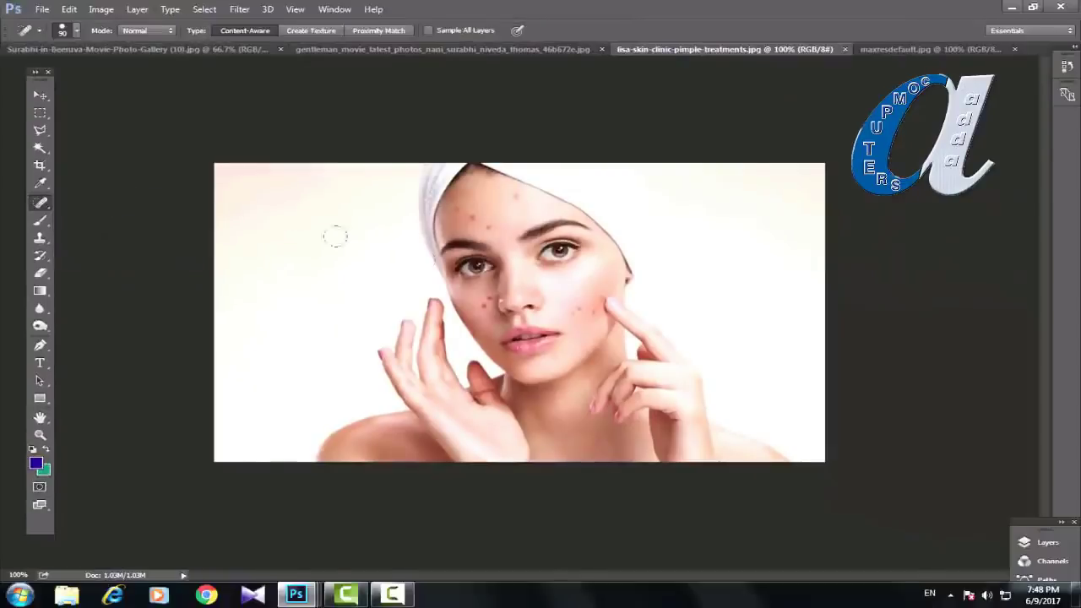
key(ctrl+plus)
key(ctrl+plus)
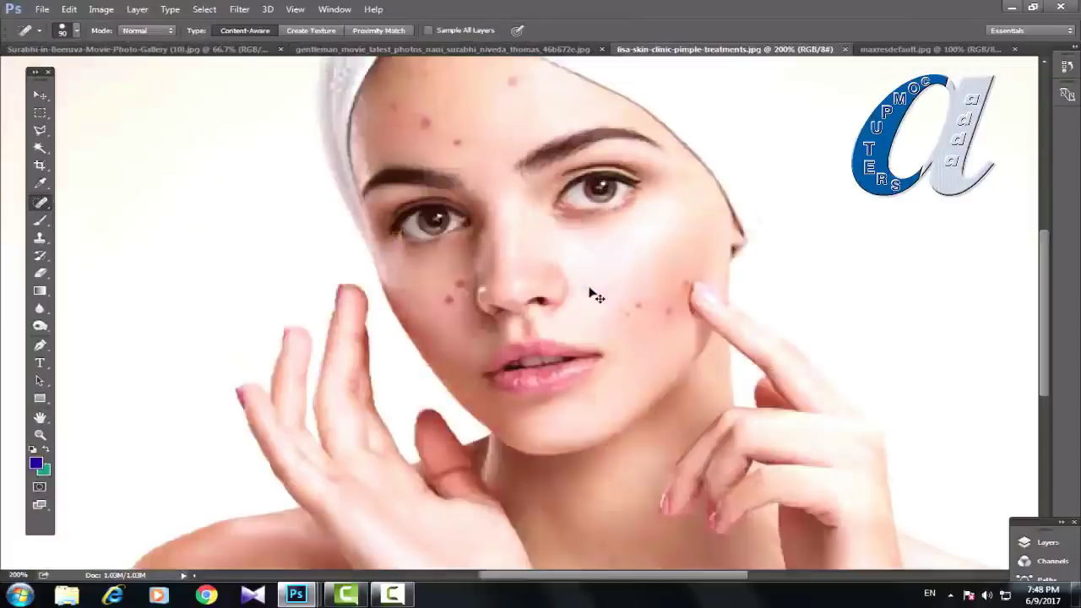
drag(633, 257, 391, 190)
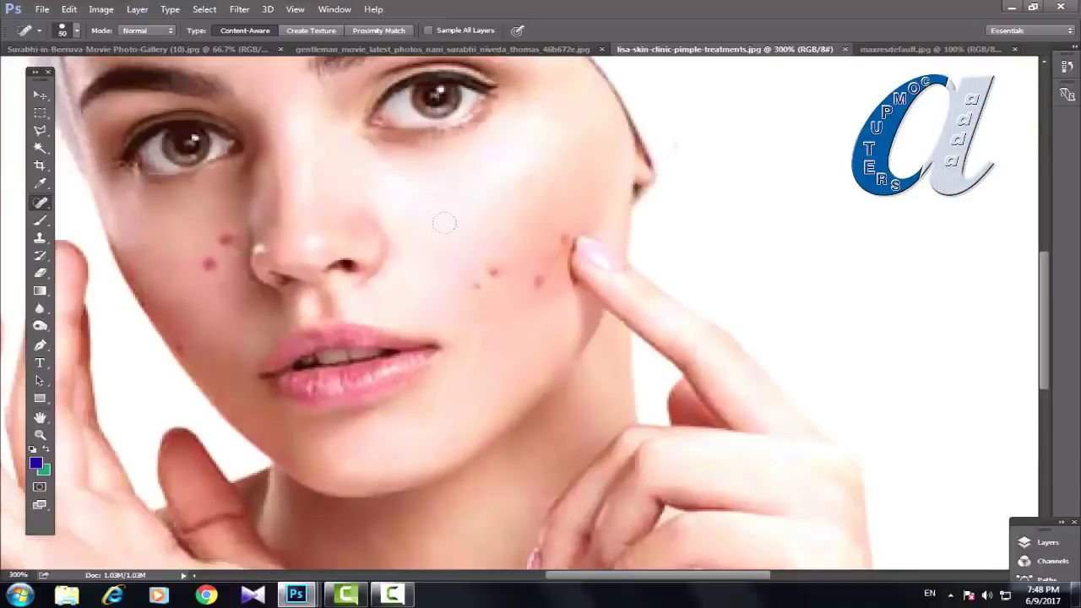
key(bracketleft)
key(bracketleft)
key(bracketleft)
key(bracketleft)
Step: Heal the pimples on the right cheek and the two beside the nose, using a smaller brush
click(553, 234)
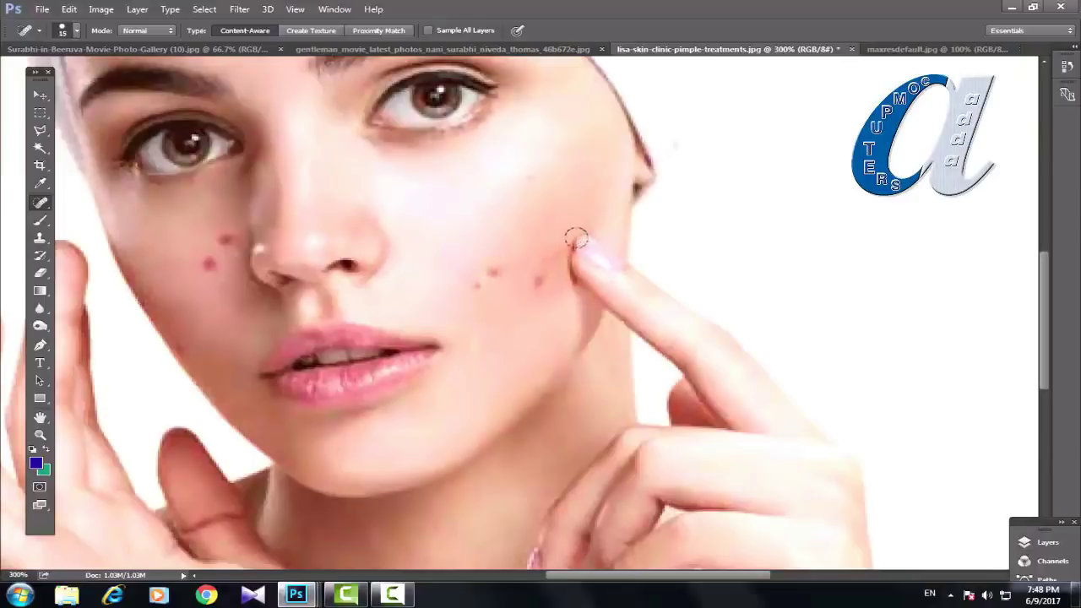
mouse_move(574, 237)
mouse_down()
mouse_move(594, 298)
mouse_move(582, 261)
mouse_up()
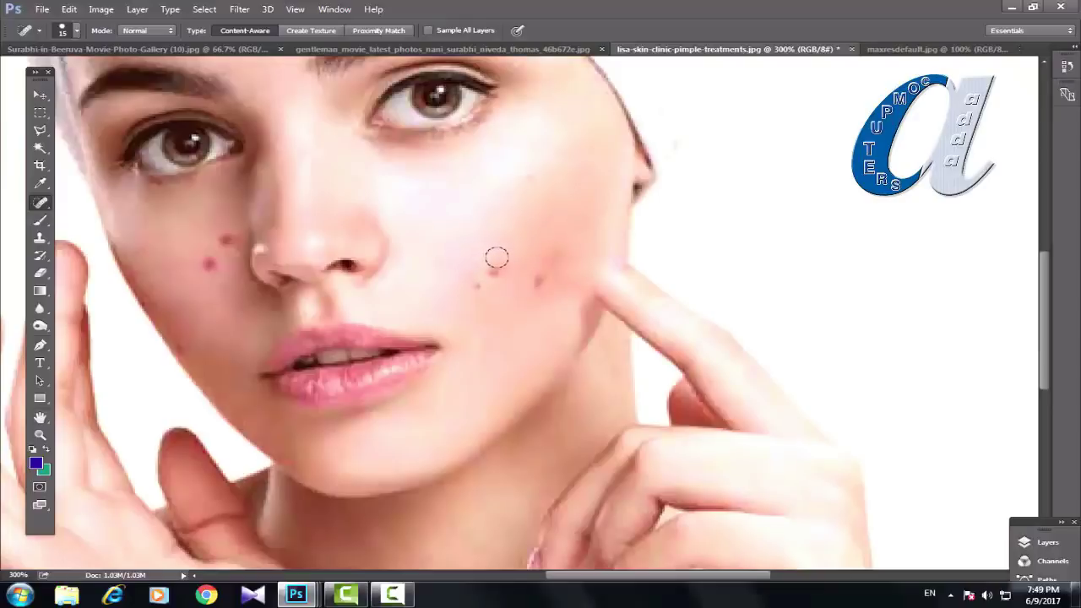
click(495, 262)
key(bracketleft)
click(536, 282)
click(222, 242)
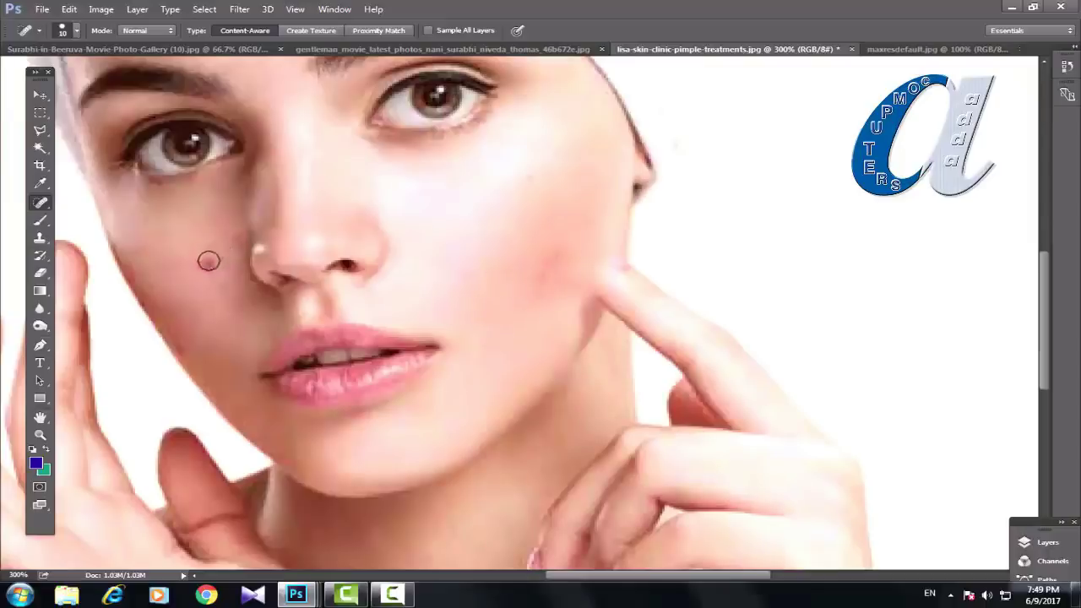
click(209, 264)
Step: Heal the four forehead pimples, then zoom out to fit the whole photo
scroll(330, 176, up, 5)
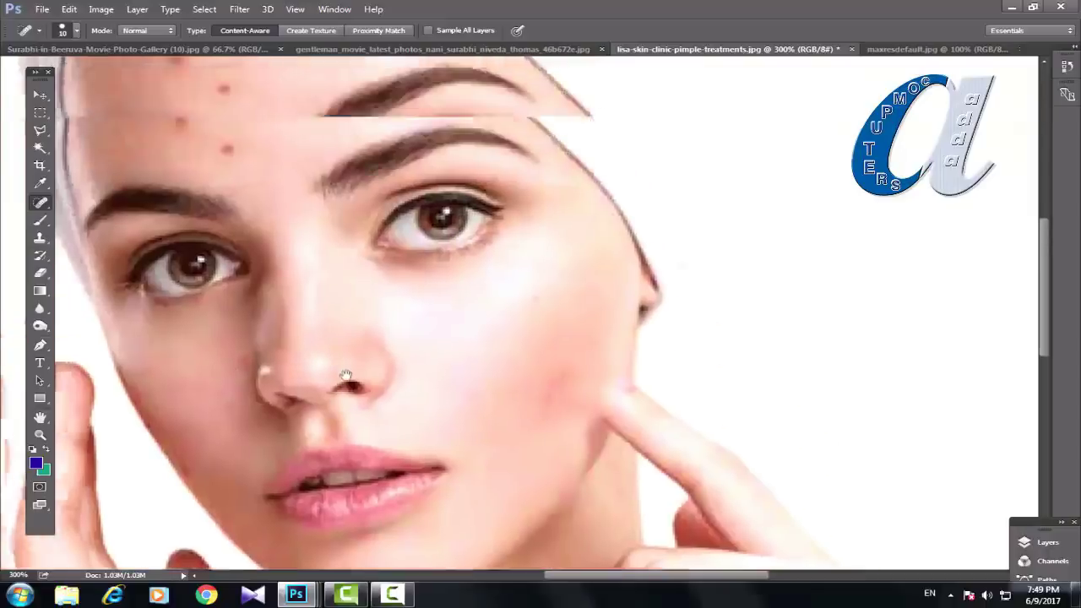
click(233, 232)
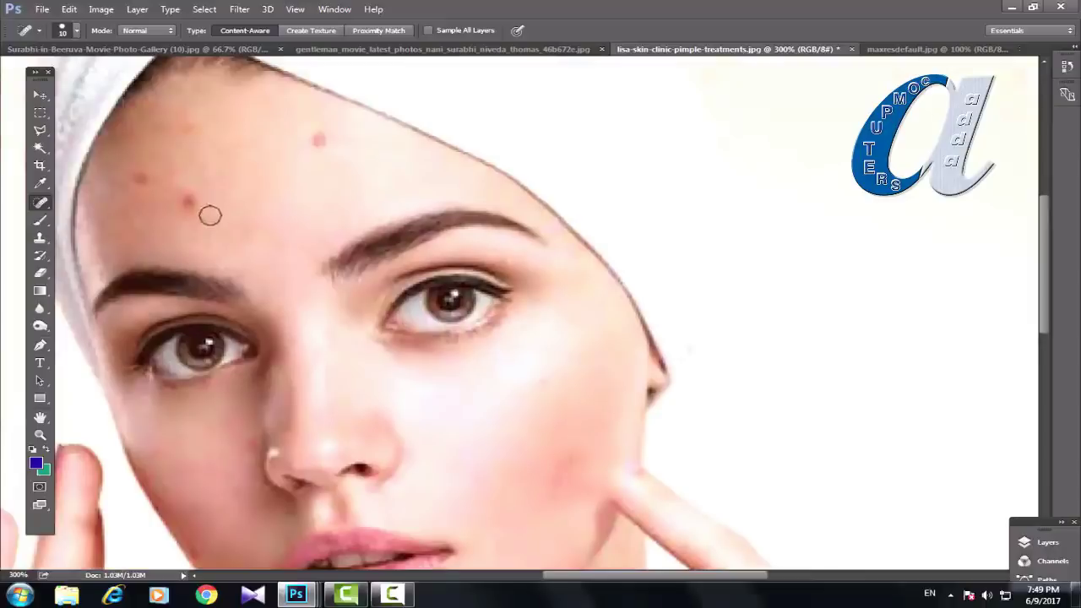
click(186, 204)
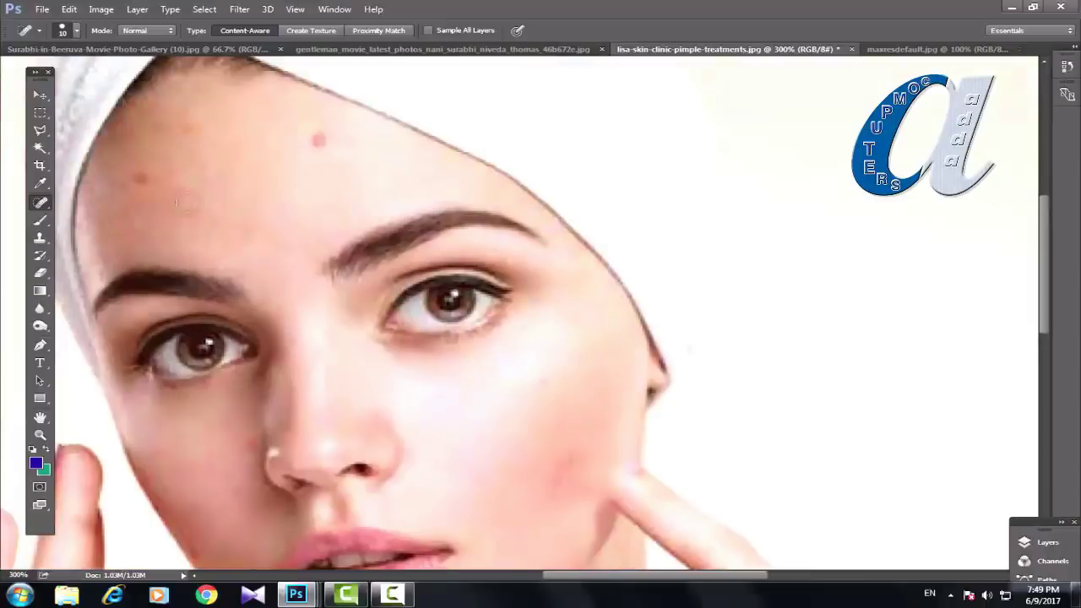
click(141, 179)
click(316, 139)
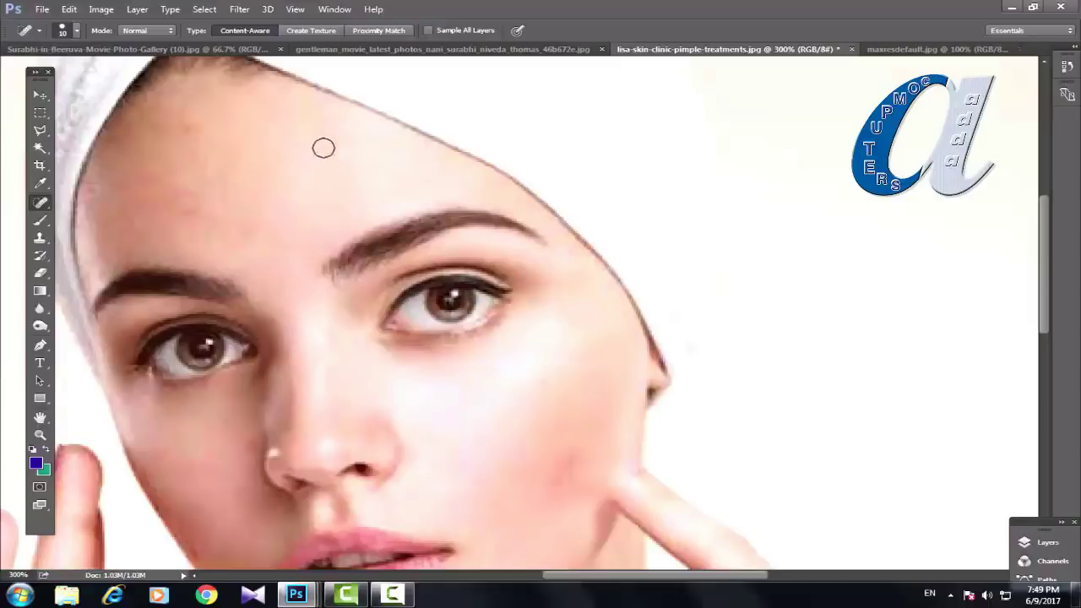
key(ctrl+0)
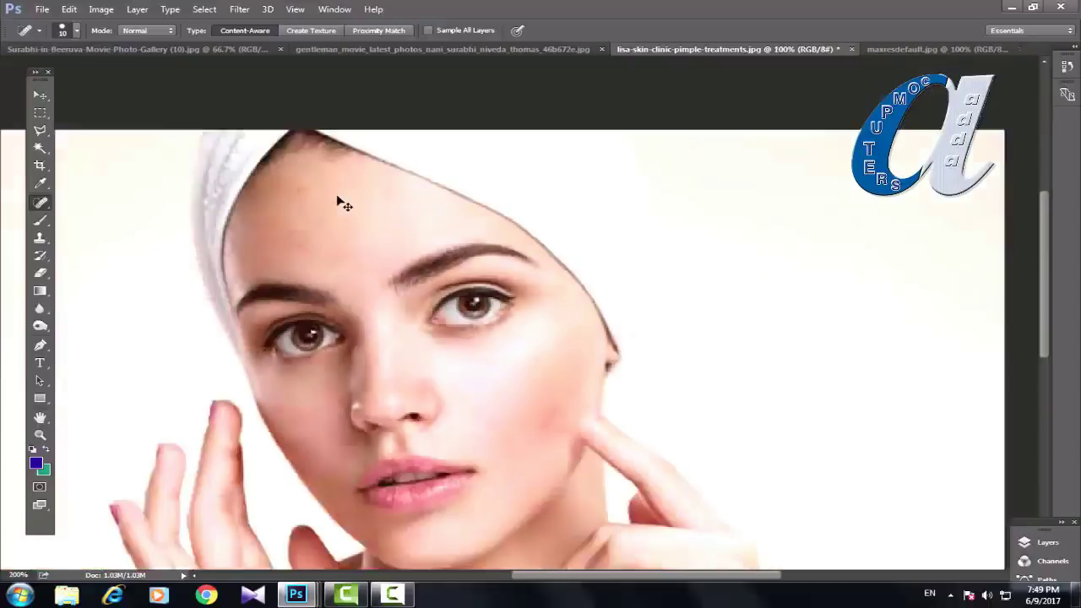
key(ctrl+1)
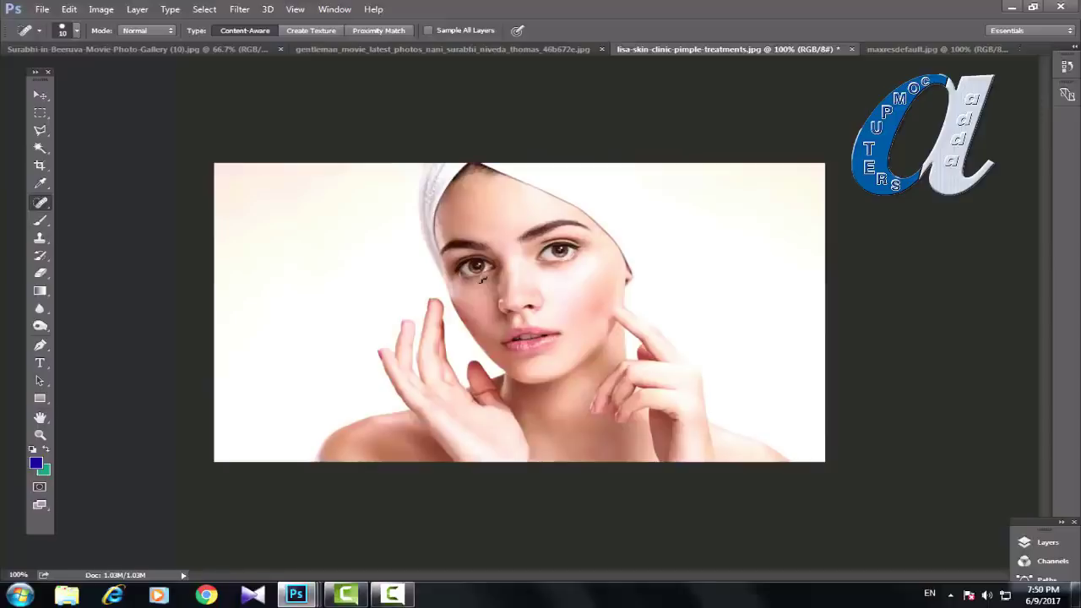
Step: With the content-aware Spot Healing Brush, heal the reddish spot beside the fingertip, then switch to maxresdefault.jpg
click(40, 257)
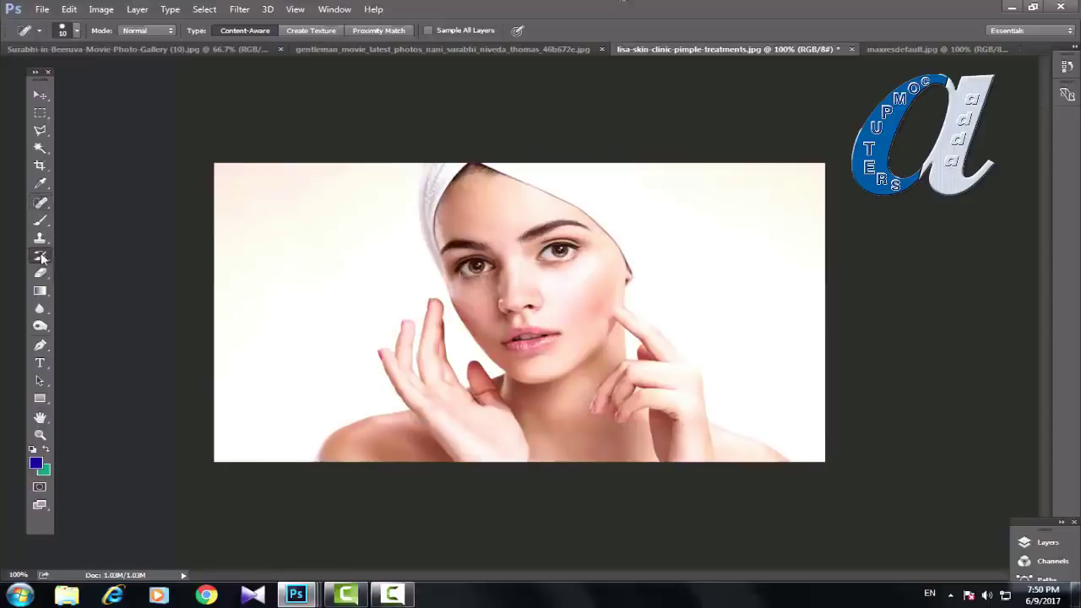
right_click(41, 257)
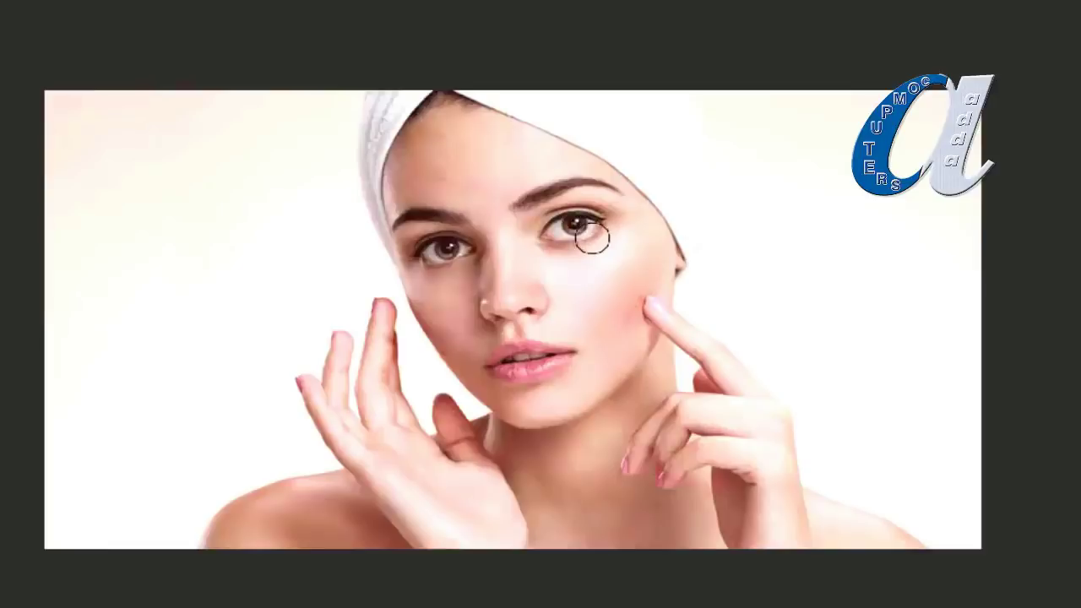
key(ctrl+plus)
key(ctrl+plus)
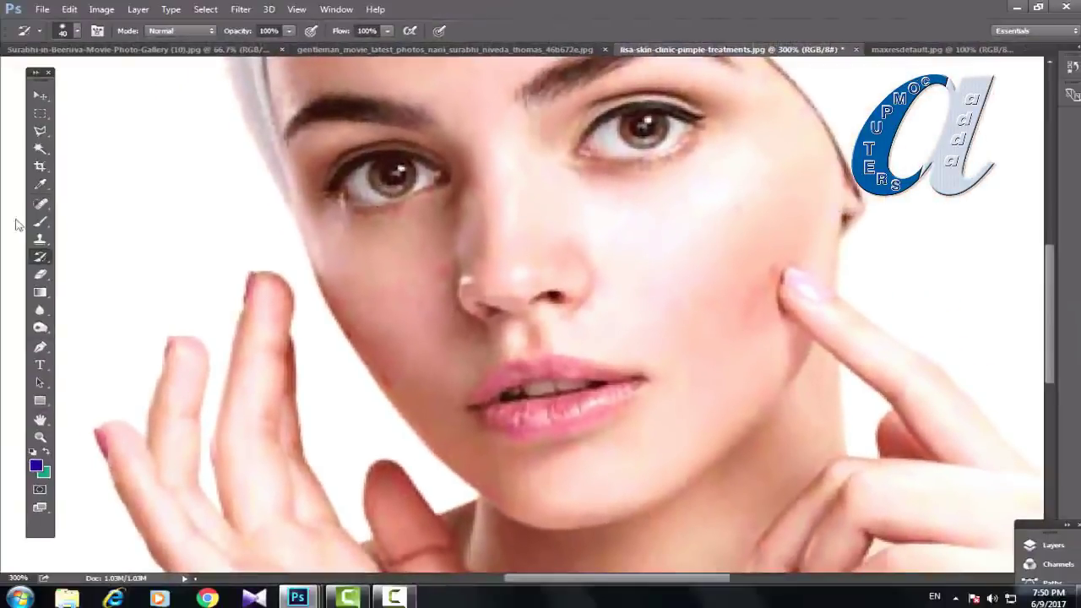
mouse_move(44, 207)
mouse_down()
mouse_move(106, 220)
mouse_move(106, 205)
mouse_up()
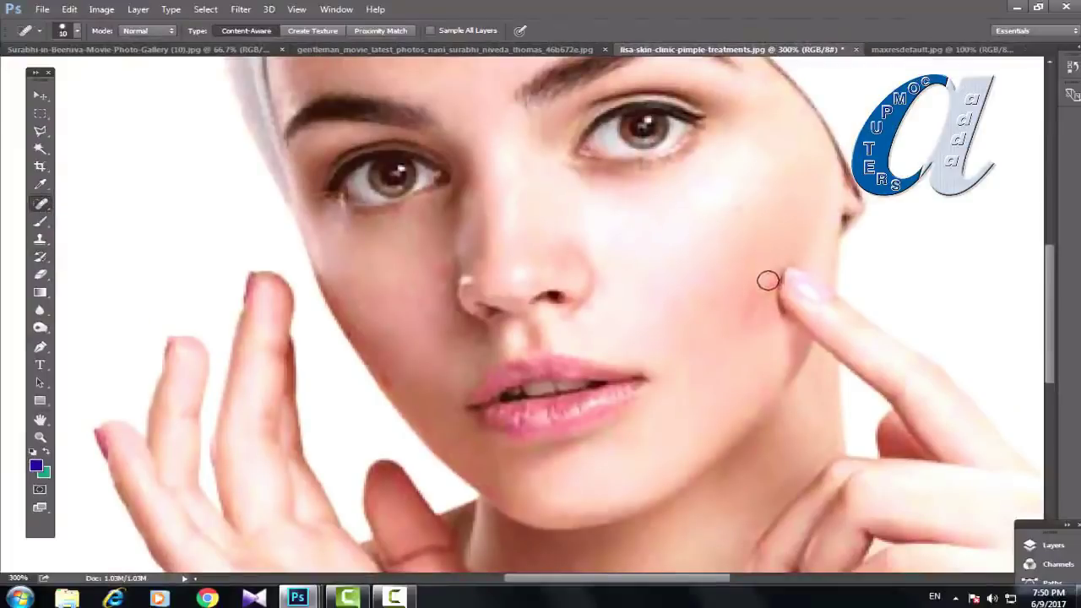
click(762, 292)
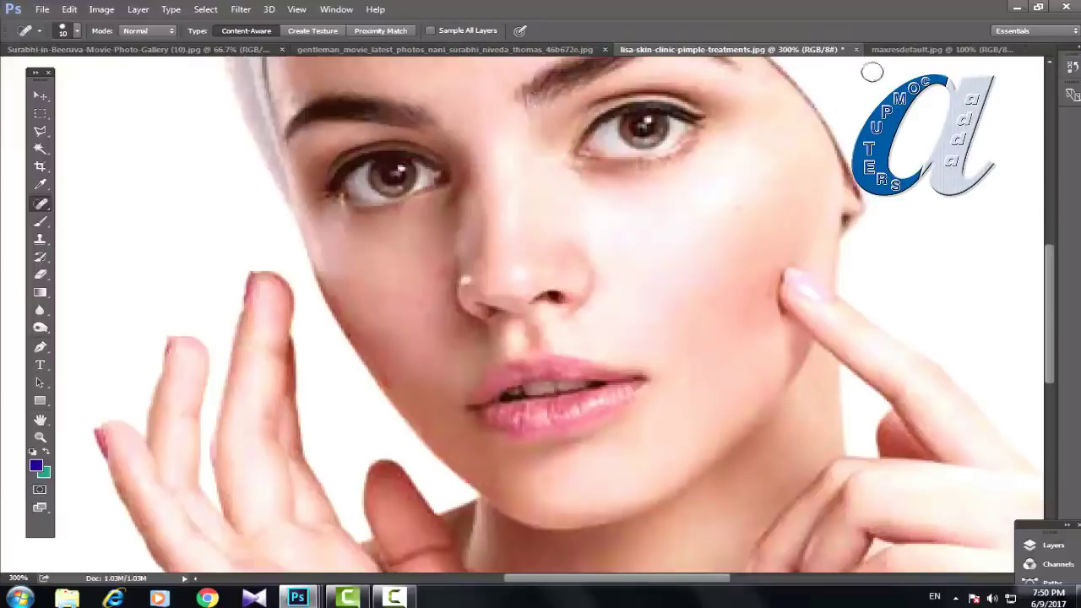
click(893, 50)
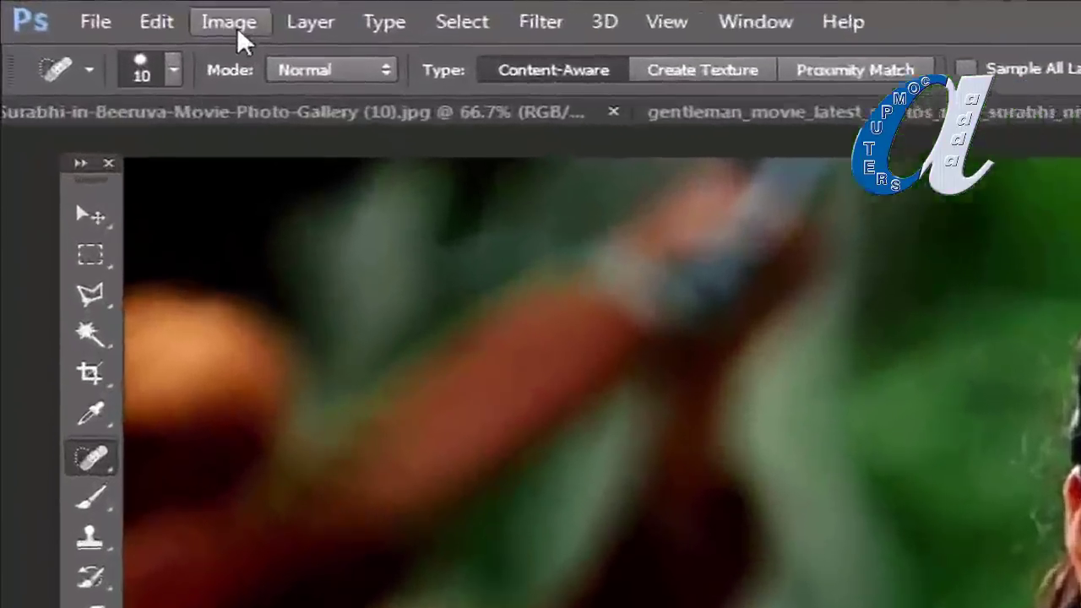
Step: Desaturate maxresdefault.jpg to black and white, undoing and reapplying with Shift+Ctrl+U to compare
click(239, 28)
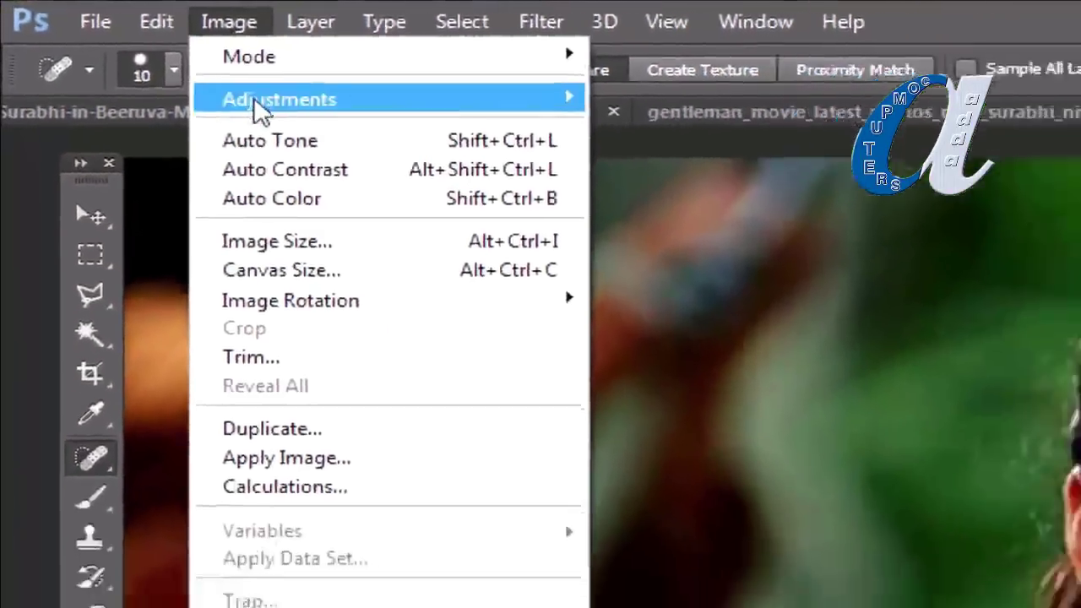
mouse_move(254, 97)
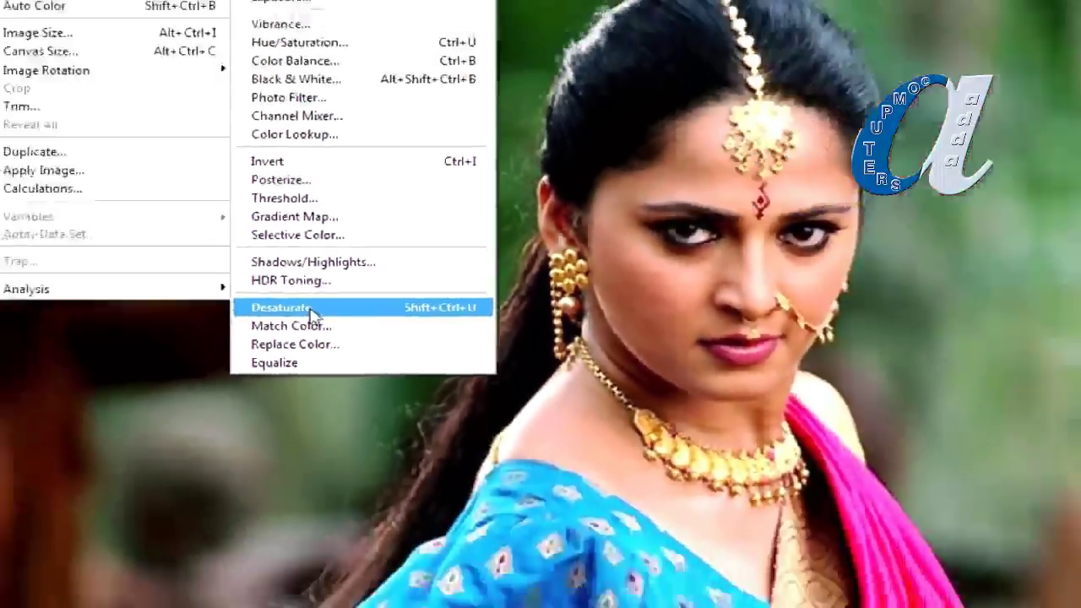
click(321, 365)
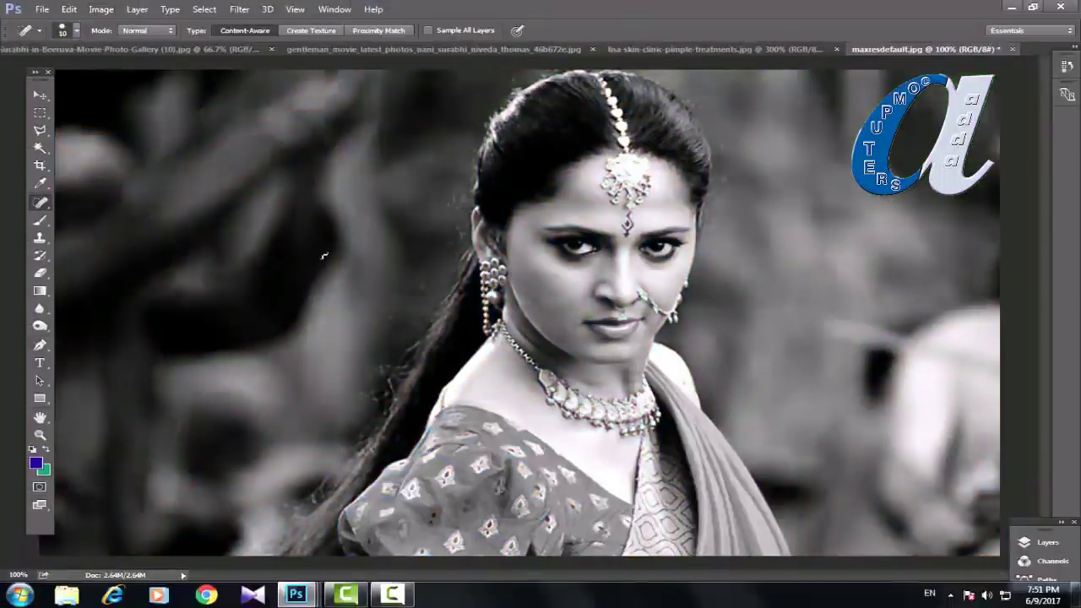
key(ctrl+z)
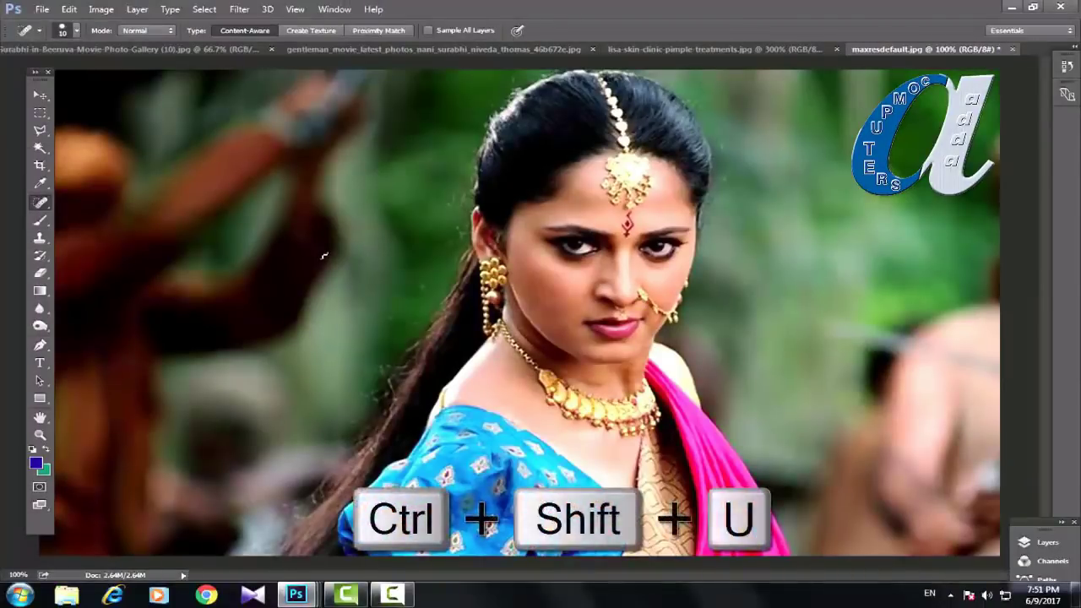
key(ctrl+shift+u)
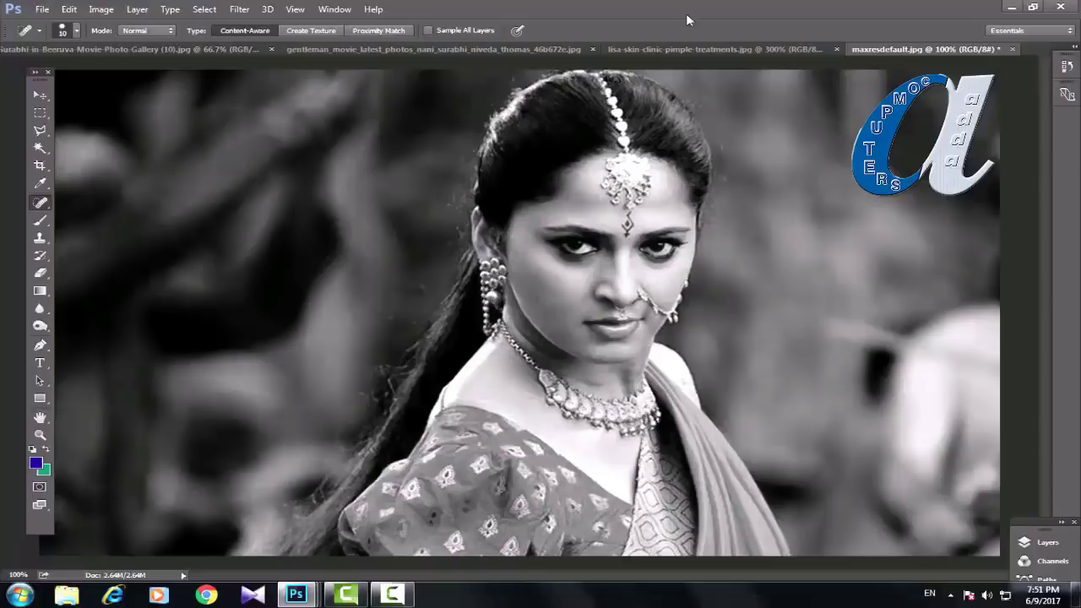
click(40, 256)
Step: Select the History Brush Tool and lower its hardness to about 30%
right_click(40, 256)
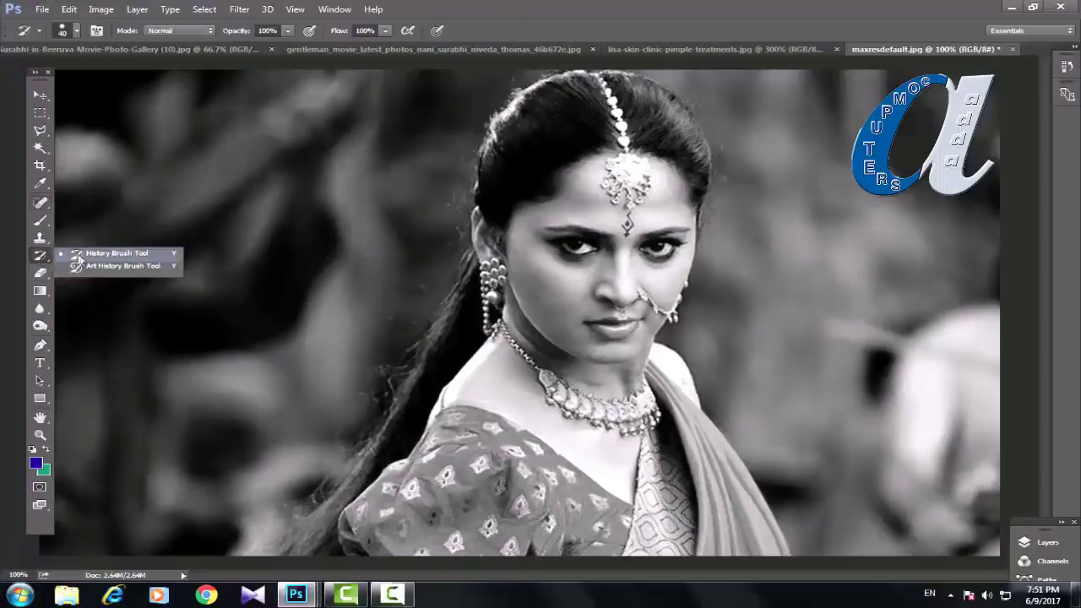
click(83, 253)
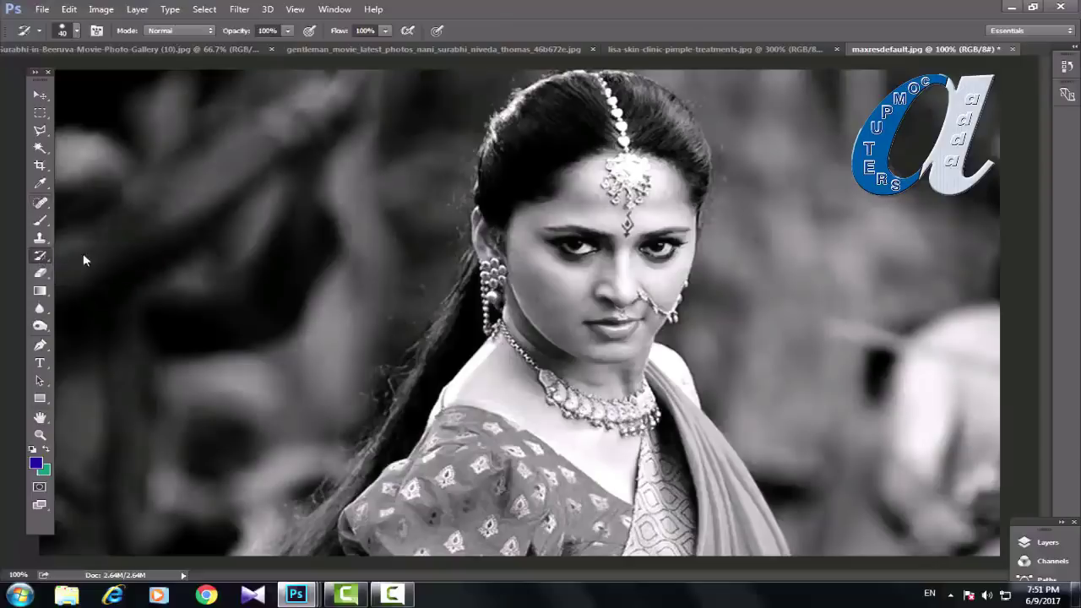
click(76, 30)
drag(119, 107, 114, 106)
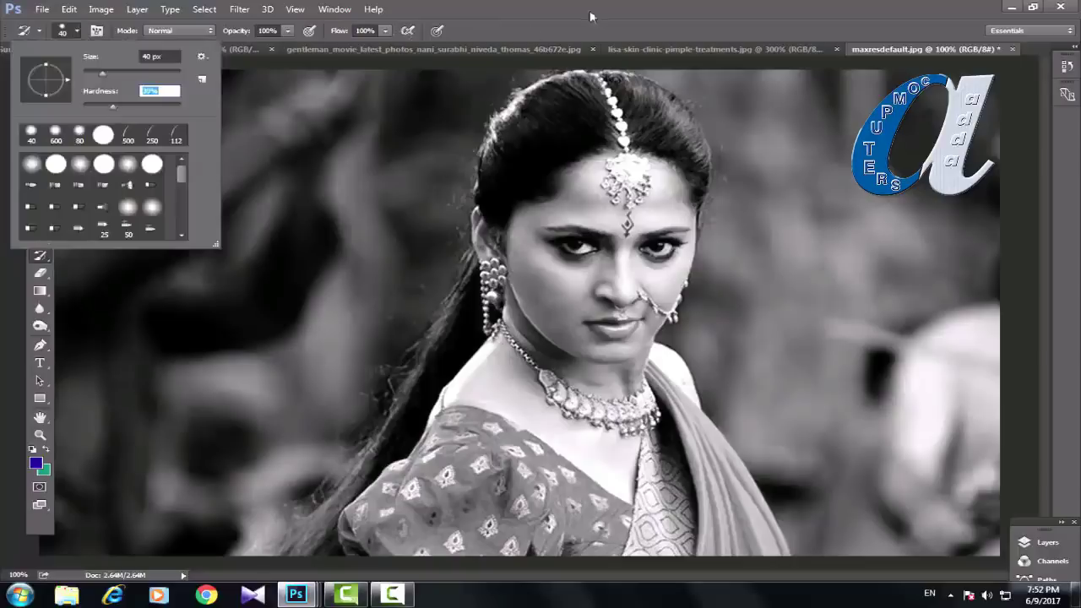
key(Return)
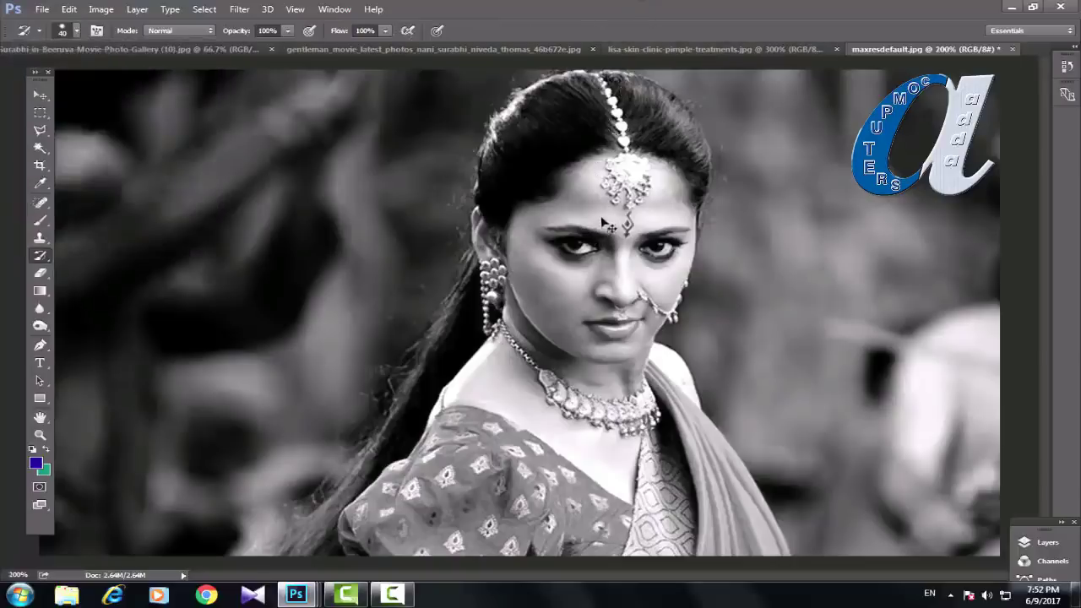
Step: Zoom in and paint the original gold back onto the upper earring cluster
key(ctrl+plus)
key(ctrl+plus)
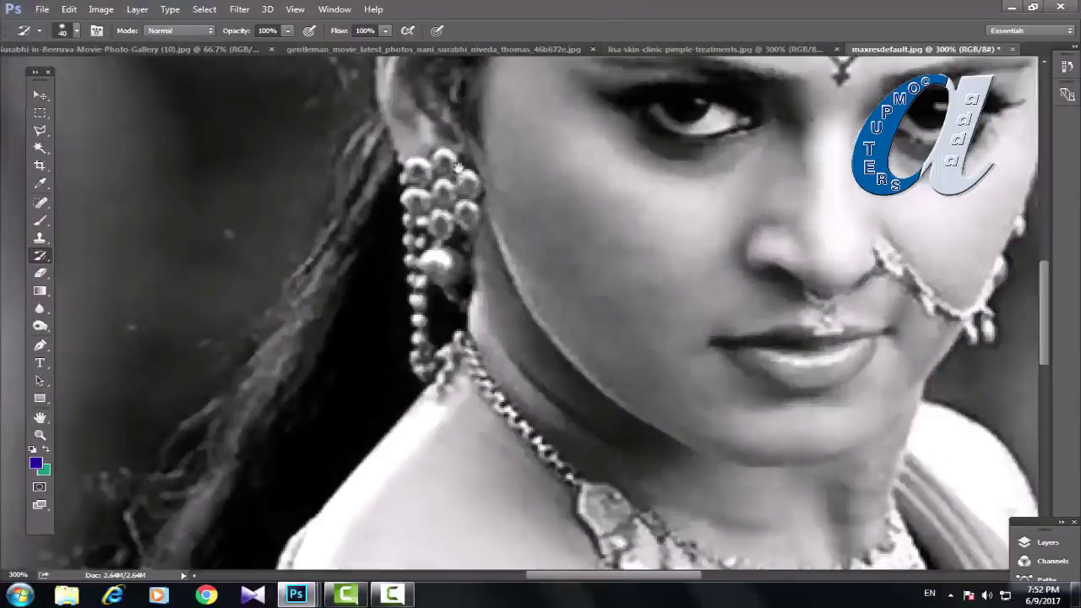
scroll(460, 169, down, 1)
mouse_move(421, 138)
mouse_down()
mouse_move(441, 156)
mouse_move(414, 152)
mouse_move(405, 117)
mouse_up()
key(bracketleft)
key(bracketleft)
key(bracketleft)
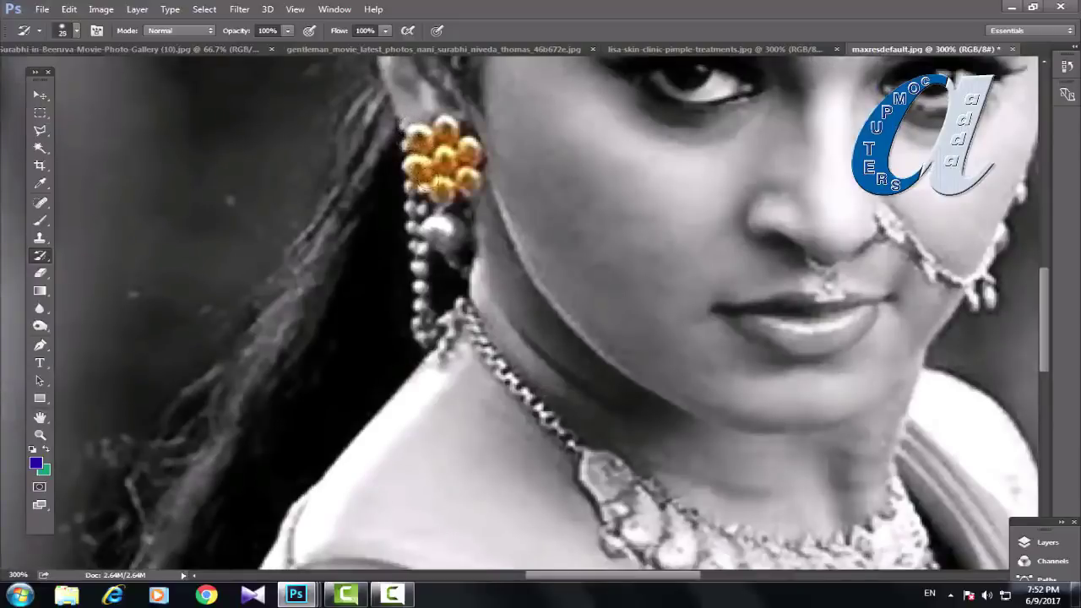
Step: Restore colour to the earring link, the red bindi and the gold forehead pendant
mouse_move(433, 196)
mouse_down()
mouse_move(432, 226)
mouse_move(451, 235)
mouse_move(450, 251)
mouse_move(413, 225)
mouse_move(409, 195)
mouse_move(419, 331)
mouse_move(443, 320)
mouse_move(445, 343)
mouse_move(463, 306)
mouse_move(490, 367)
mouse_move(559, 425)
mouse_move(572, 456)
mouse_move(597, 476)
mouse_move(605, 468)
mouse_move(593, 463)
mouse_move(636, 527)
mouse_move(642, 505)
mouse_move(509, 321)
mouse_move(524, 369)
mouse_move(518, 350)
mouse_move(639, 404)
mouse_move(697, 389)
mouse_move(773, 342)
mouse_move(799, 418)
mouse_move(712, 465)
mouse_up()
key(bracketright)
key(bracketright)
key(bracketright)
key(bracketright)
key(bracketleft)
key(bracketleft)
key(bracketleft)
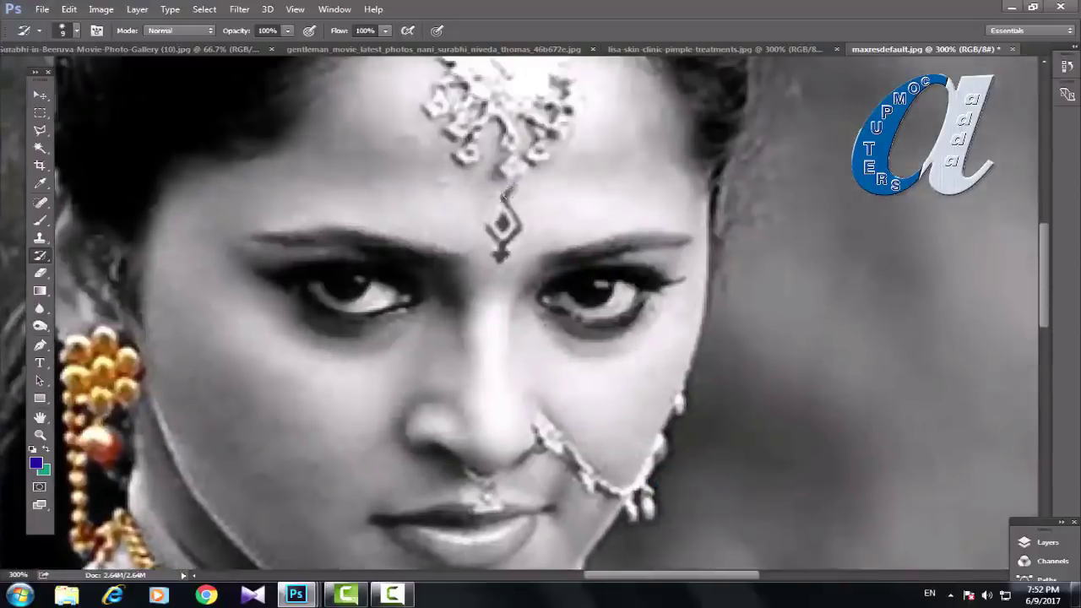
drag(503, 193, 500, 245)
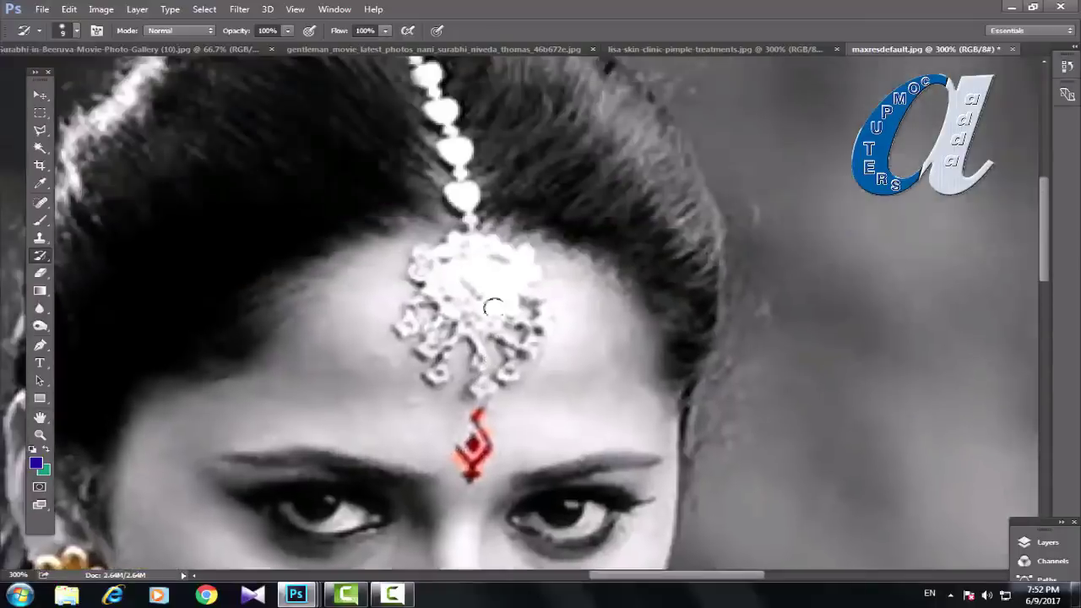
mouse_move(490, 283)
mouse_down()
mouse_move(427, 251)
mouse_move(425, 293)
mouse_move(405, 325)
mouse_move(425, 326)
mouse_move(436, 373)
mouse_move(482, 382)
mouse_move(507, 369)
mouse_move(541, 303)
mouse_up()
Step: With a smaller brush, restore gold on the nose ring and stud, then view the whole photo
key(bracketleft)
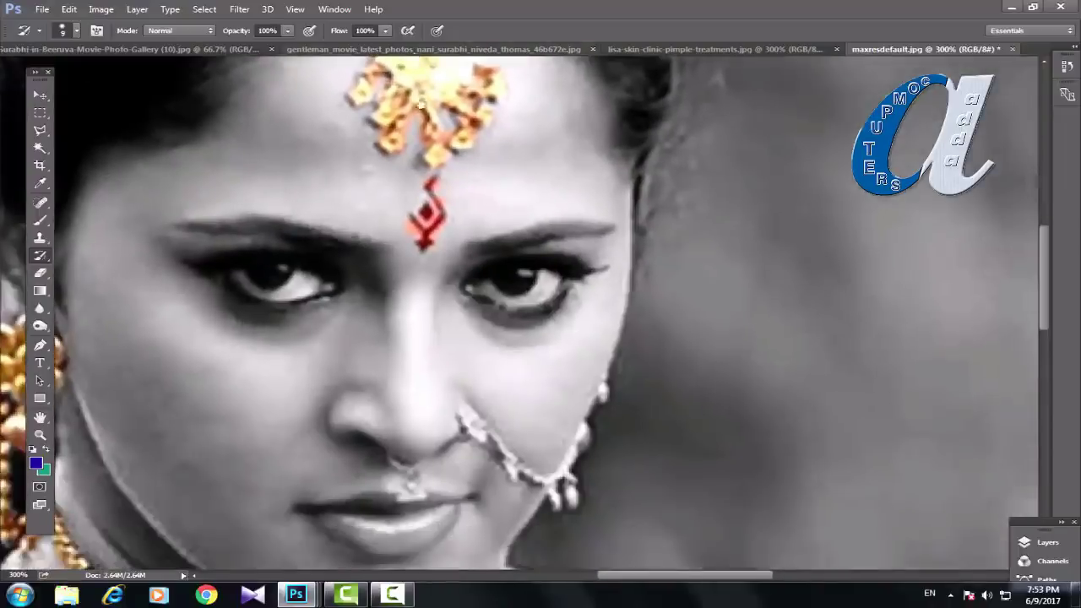
mouse_move(456, 409)
mouse_down()
mouse_move(515, 475)
mouse_move(541, 472)
mouse_move(574, 497)
mouse_up()
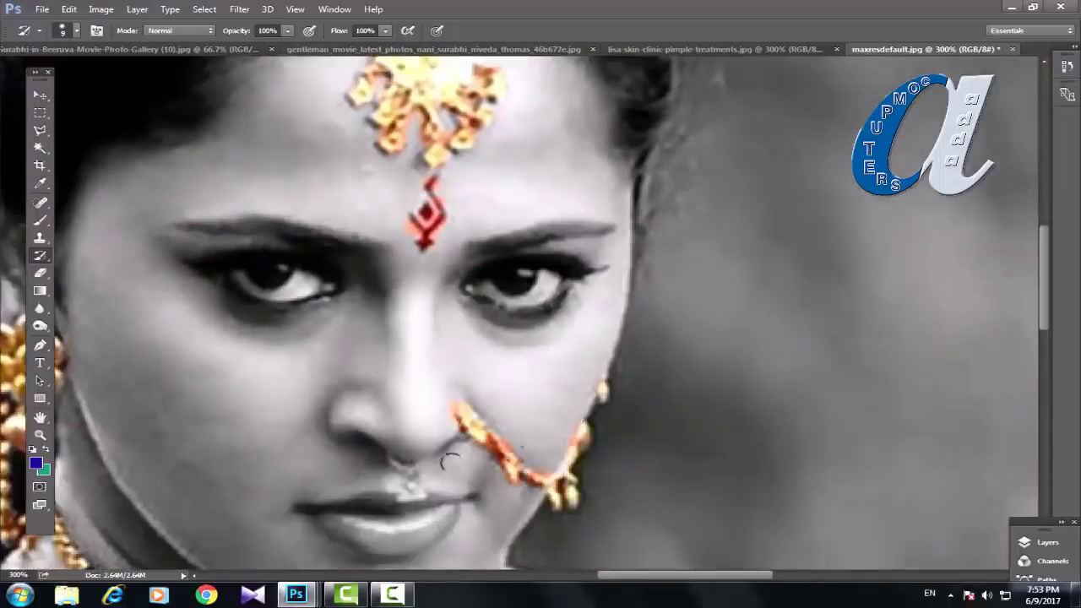
drag(394, 454, 412, 504)
scroll(333, 382, down, 5)
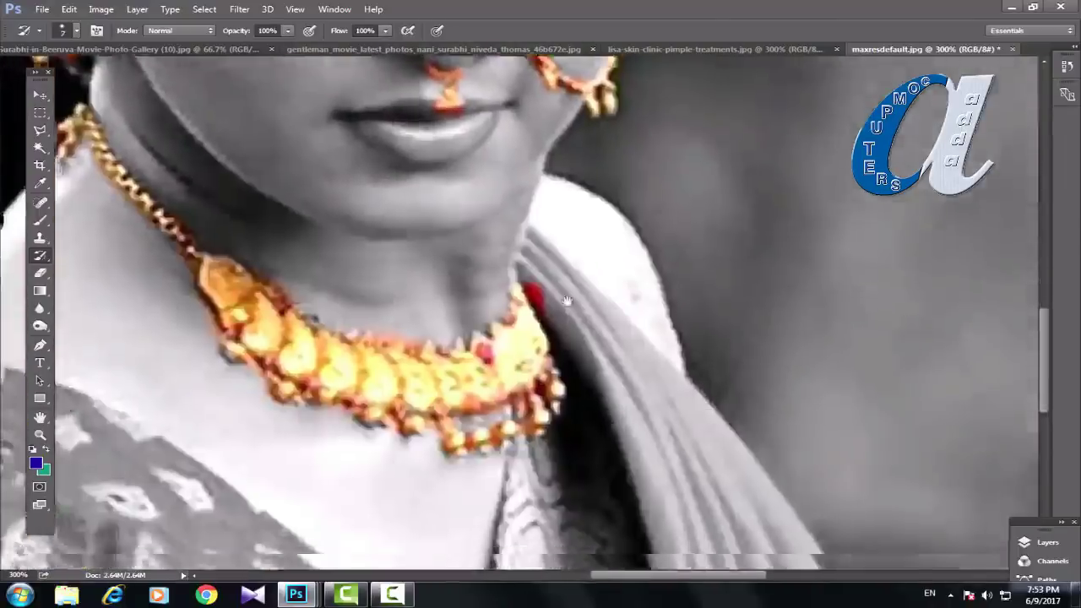
key(ctrl+1)
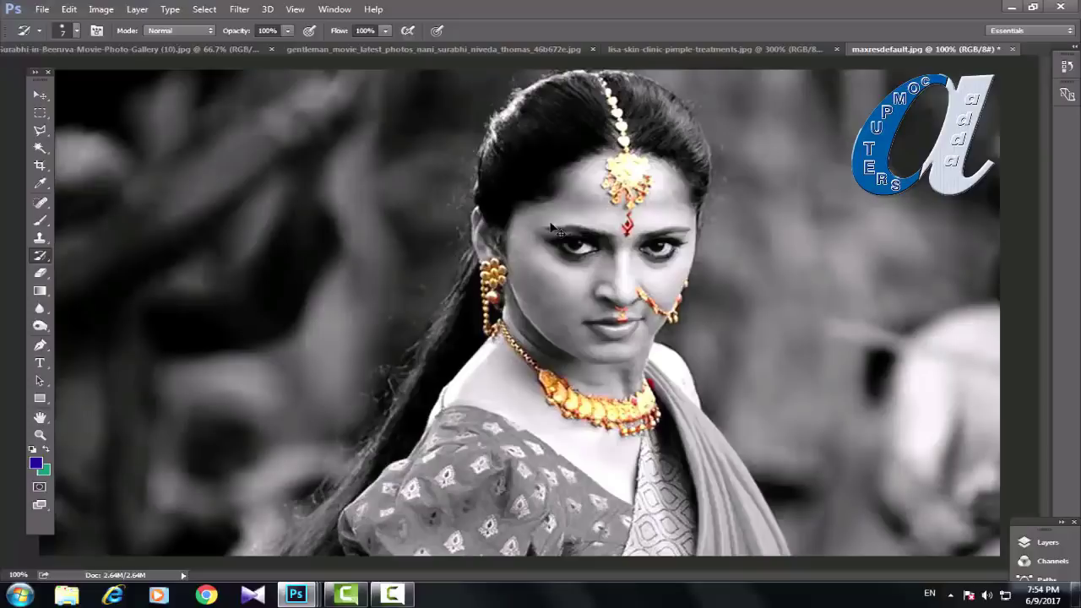
Step: On Gallery (10).jpg, smear the face and hair using the Art History Brush in Tight Medium style
click(179, 49)
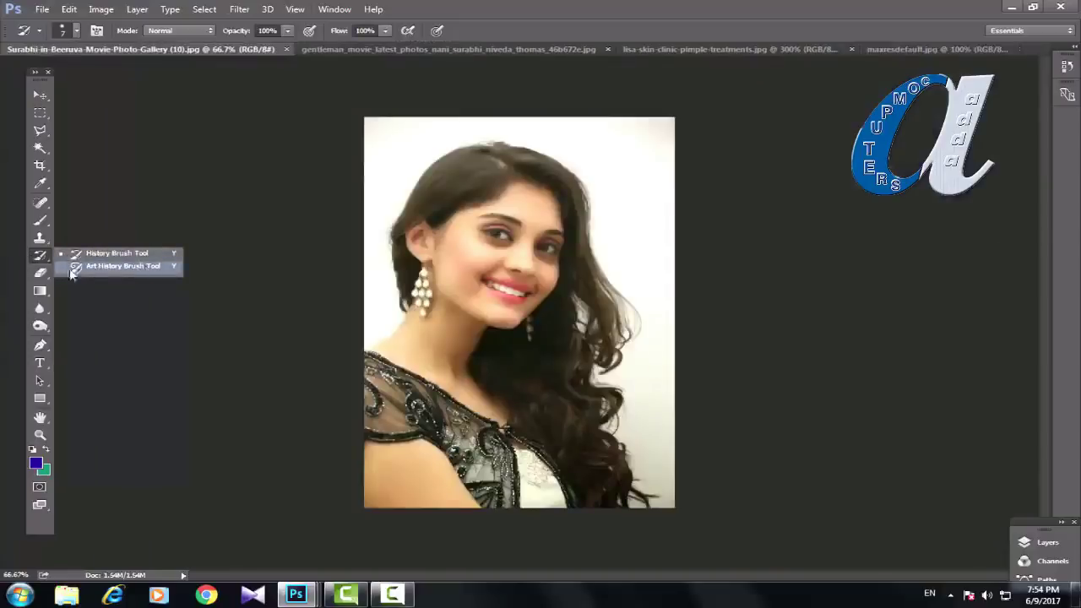
click(96, 267)
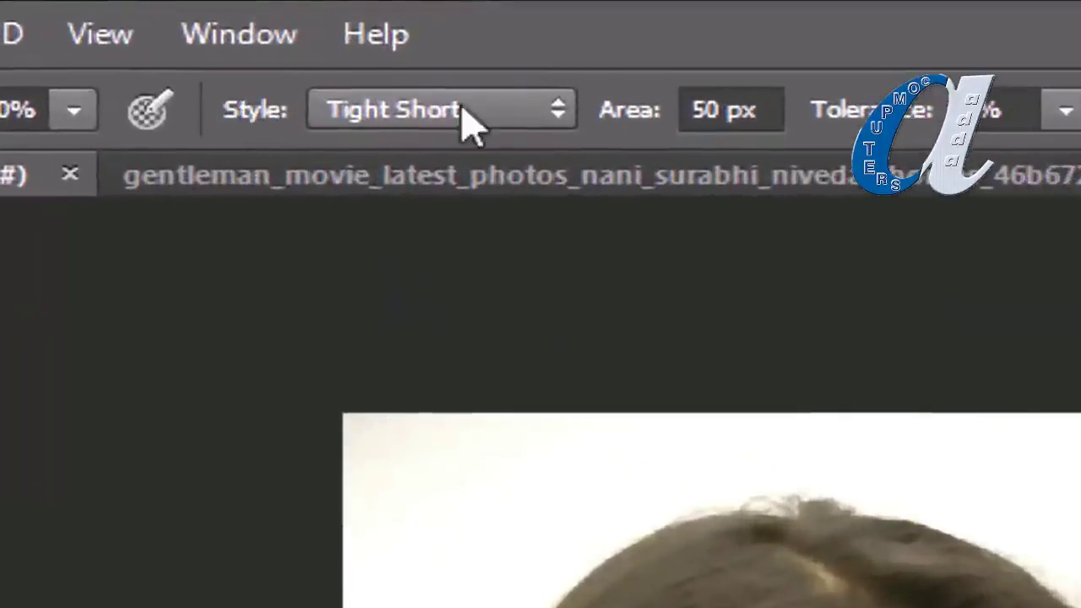
click(561, 120)
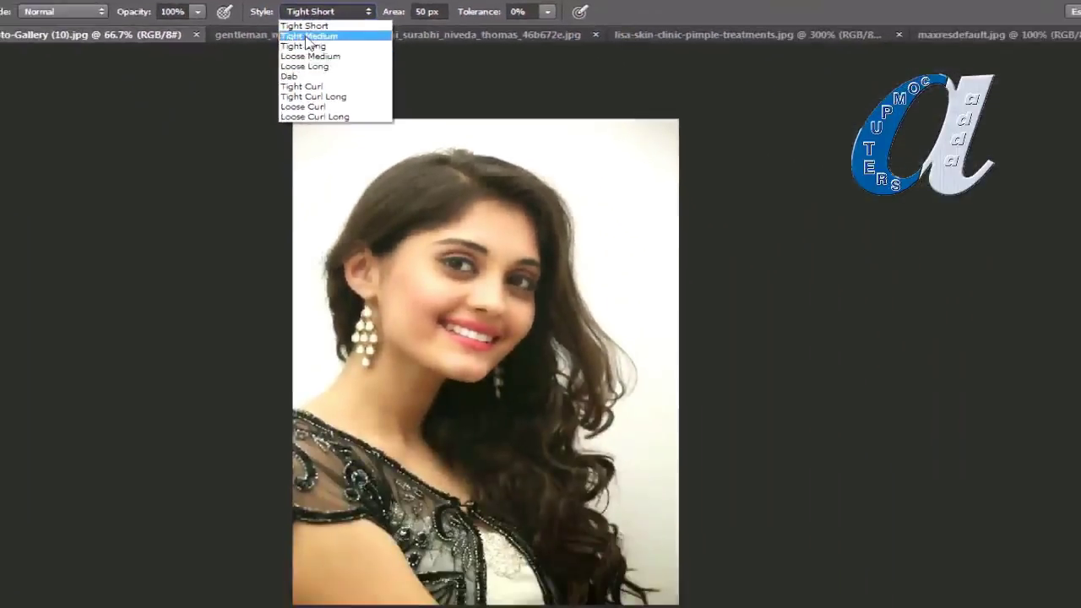
click(308, 36)
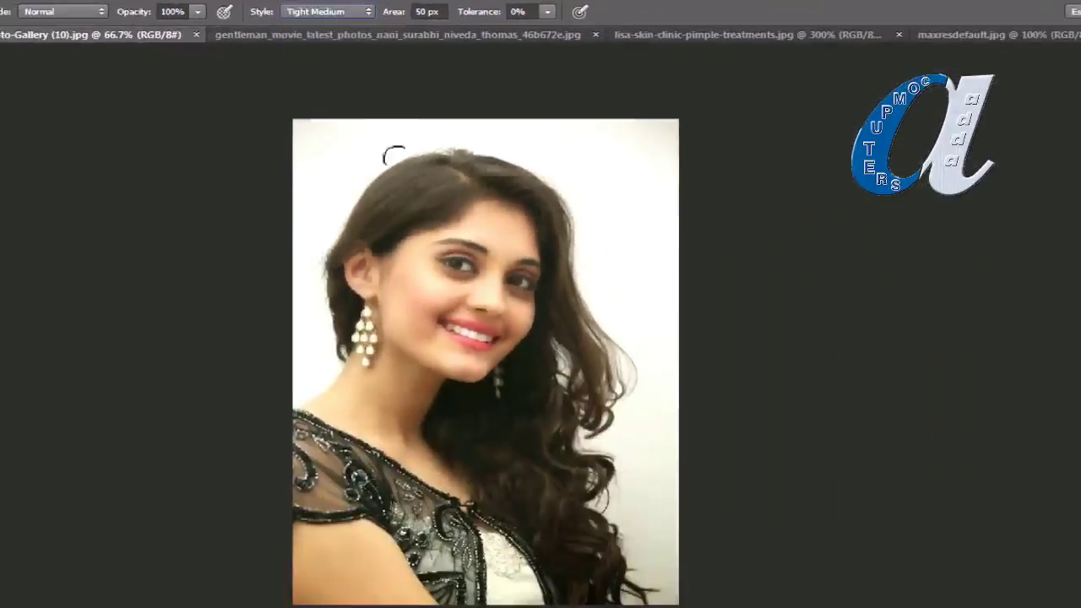
mouse_move(369, 191)
mouse_down()
mouse_move(524, 216)
mouse_move(544, 309)
mouse_move(478, 348)
mouse_move(474, 287)
mouse_move(612, 287)
mouse_move(512, 275)
mouse_move(486, 258)
mouse_move(737, 207)
mouse_move(533, 200)
mouse_move(427, 163)
mouse_move(324, 148)
mouse_move(276, 157)
mouse_move(486, 340)
mouse_move(370, 603)
mouse_move(434, 583)
mouse_move(547, 581)
mouse_move(693, 537)
mouse_move(529, 532)
mouse_move(419, 474)
mouse_move(632, 390)
mouse_move(695, 387)
mouse_move(705, 373)
mouse_move(574, 510)
mouse_move(696, 330)
mouse_move(624, 570)
mouse_move(594, 534)
mouse_move(593, 432)
mouse_move(501, 365)
mouse_move(550, 326)
mouse_move(411, 307)
mouse_move(449, 288)
mouse_move(465, 339)
mouse_move(592, 216)
mouse_move(298, 372)
mouse_move(313, 536)
mouse_move(333, 568)
mouse_move(647, 359)
mouse_move(622, 380)
mouse_move(641, 272)
mouse_move(371, 307)
mouse_move(472, 480)
mouse_up()
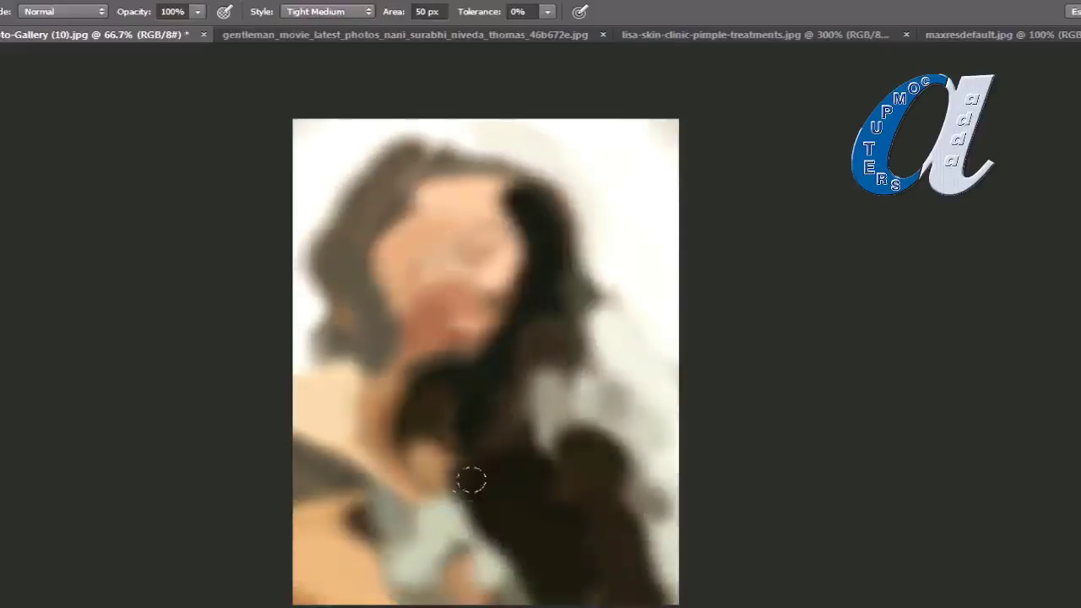
Step: Switch the Art History Brush to Tight Curl Long and swirl the whole portrait into blurry brown curls
click(368, 12)
click(317, 94)
click(505, 261)
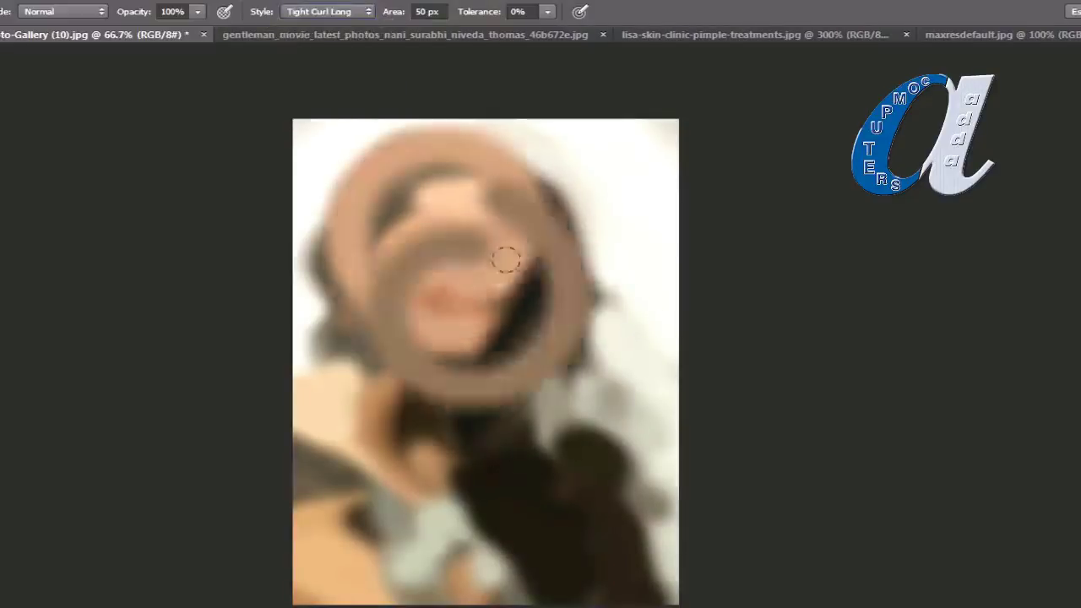
mouse_move(506, 260)
mouse_down()
mouse_move(570, 225)
mouse_move(473, 278)
mouse_move(456, 355)
mouse_move(507, 473)
mouse_up()
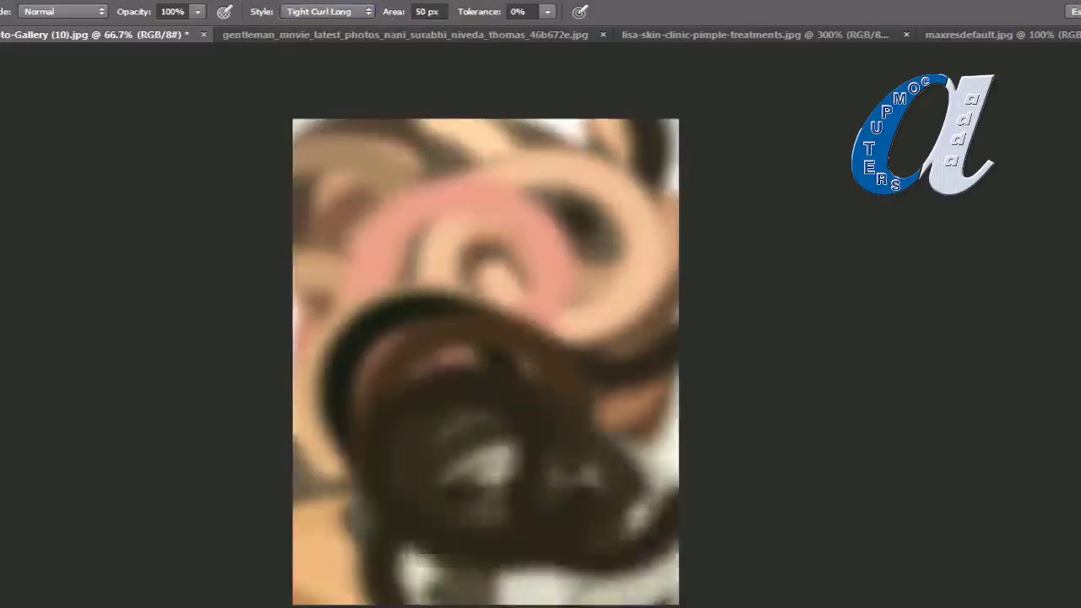
drag(437, 288, 439, 285)
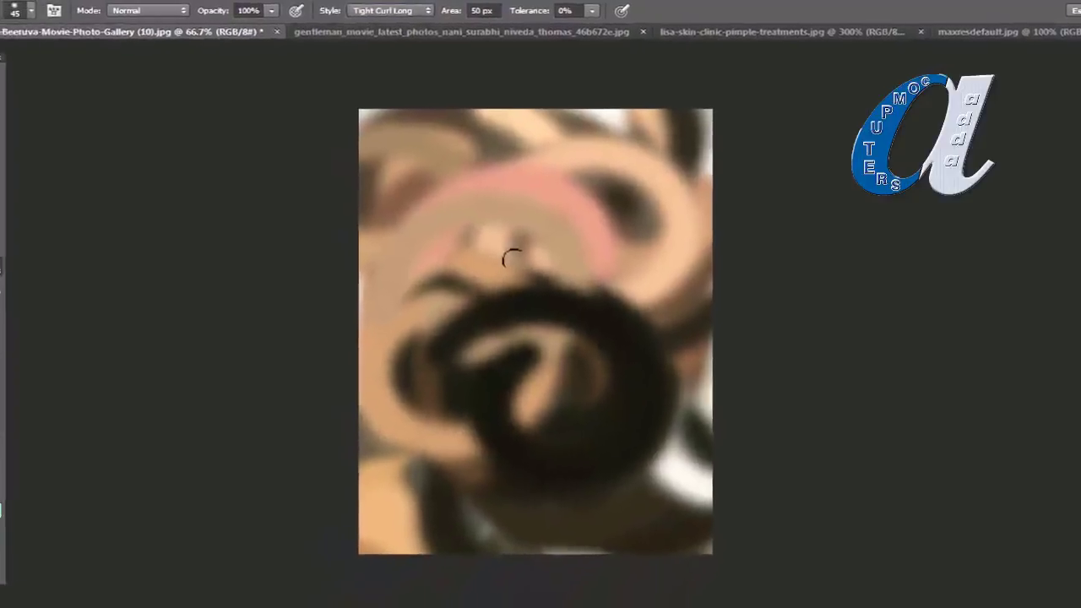
mouse_move(512, 257)
mouse_down()
mouse_move(515, 290)
mouse_move(568, 264)
mouse_move(614, 270)
mouse_move(588, 252)
mouse_move(501, 302)
mouse_move(429, 316)
mouse_move(507, 221)
mouse_move(463, 146)
mouse_move(444, 152)
mouse_move(563, 157)
mouse_move(498, 211)
mouse_move(556, 235)
mouse_move(436, 397)
mouse_move(410, 528)
mouse_move(432, 544)
mouse_move(624, 561)
mouse_move(570, 457)
mouse_move(802, 420)
mouse_move(490, 289)
mouse_up()
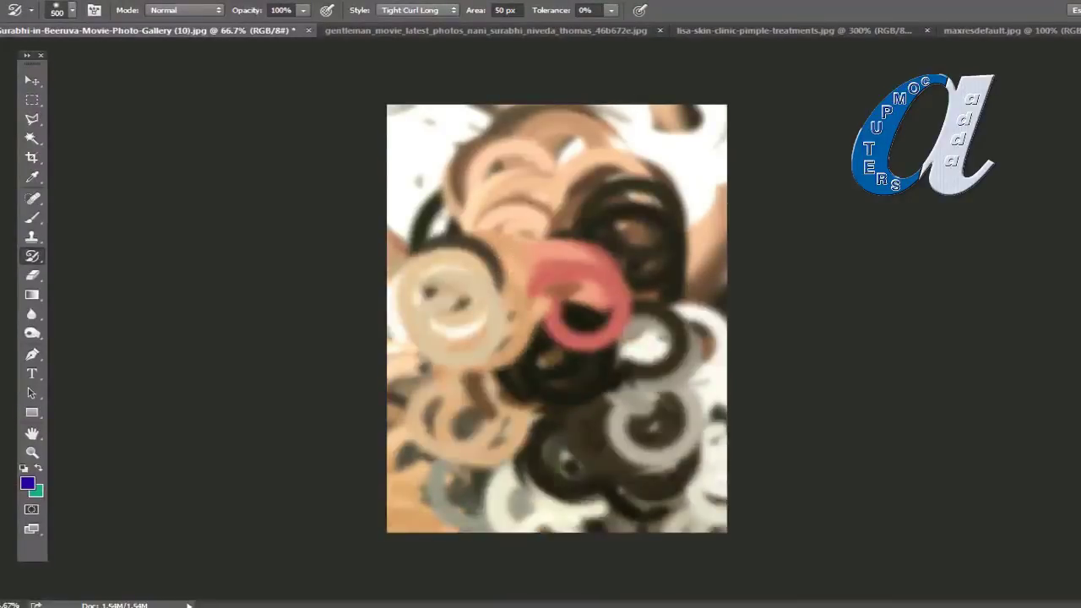
mouse_move(490, 290)
mouse_down()
mouse_move(495, 386)
mouse_move(519, 394)
mouse_move(514, 415)
mouse_move(507, 254)
mouse_up()
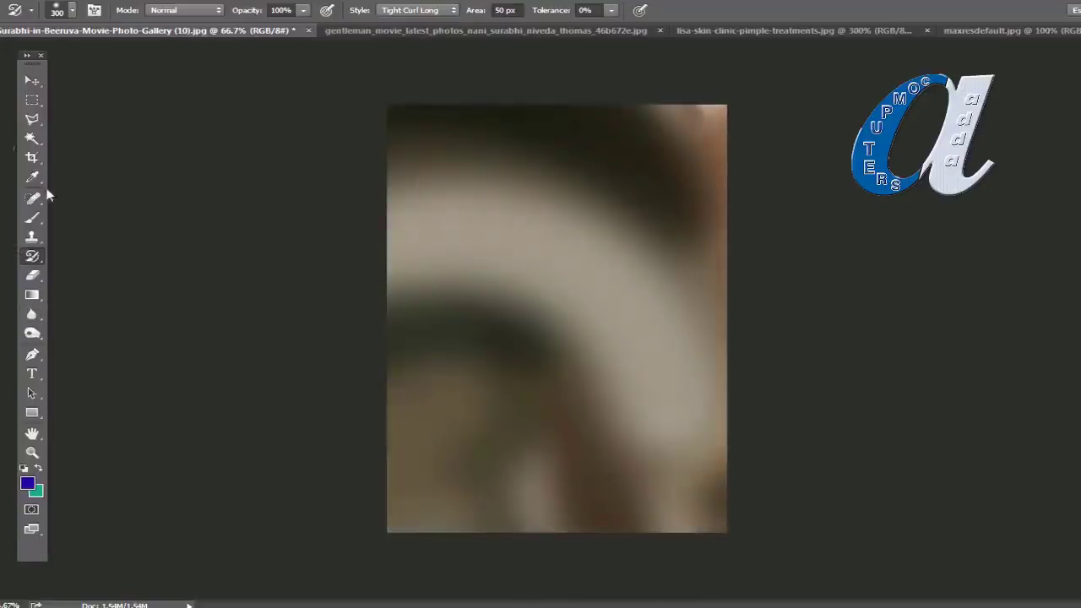
click(34, 261)
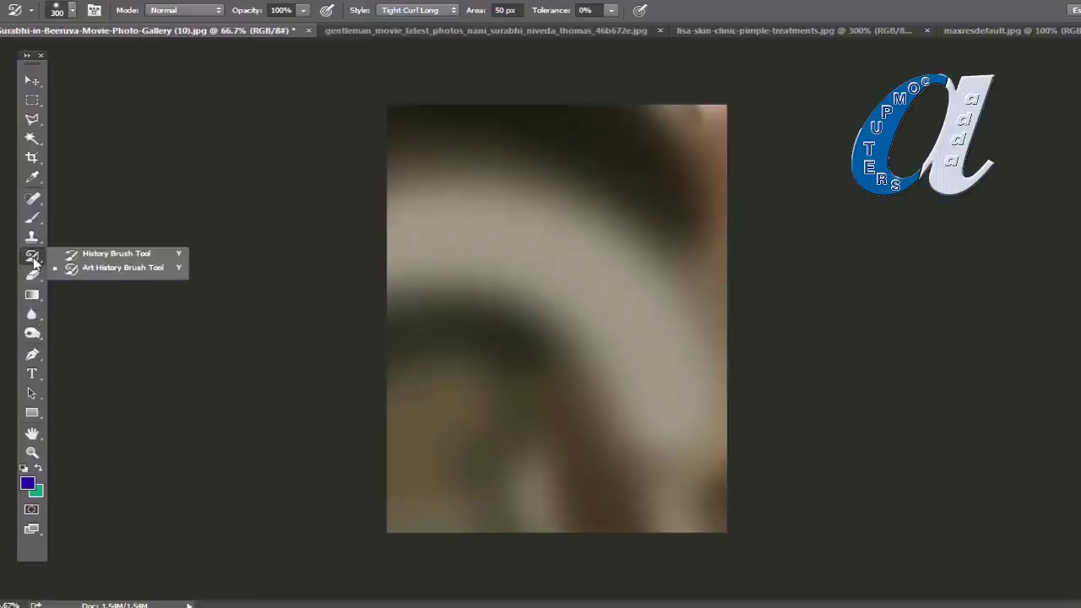
Step: Paint the sharp face, hair and dress back with the History Brush, leaving blurred edges
click(100, 254)
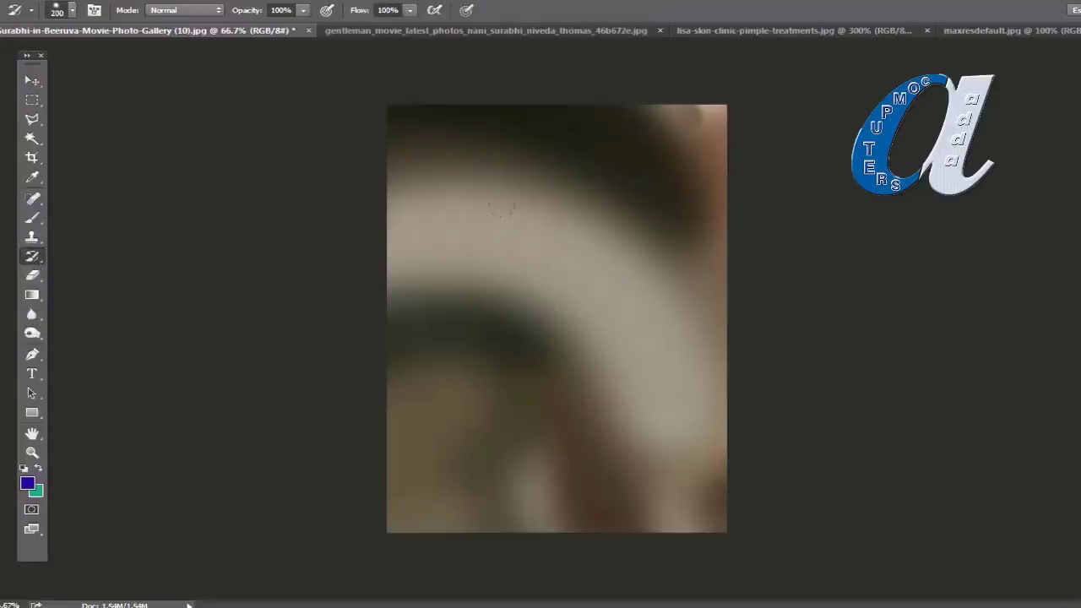
mouse_move(493, 177)
mouse_down()
mouse_move(549, 245)
mouse_move(608, 253)
mouse_move(575, 168)
mouse_move(532, 152)
mouse_move(473, 296)
mouse_move(447, 473)
mouse_move(592, 507)
mouse_move(634, 422)
mouse_move(650, 473)
mouse_move(592, 329)
mouse_move(657, 403)
mouse_move(665, 338)
mouse_move(680, 524)
mouse_up()
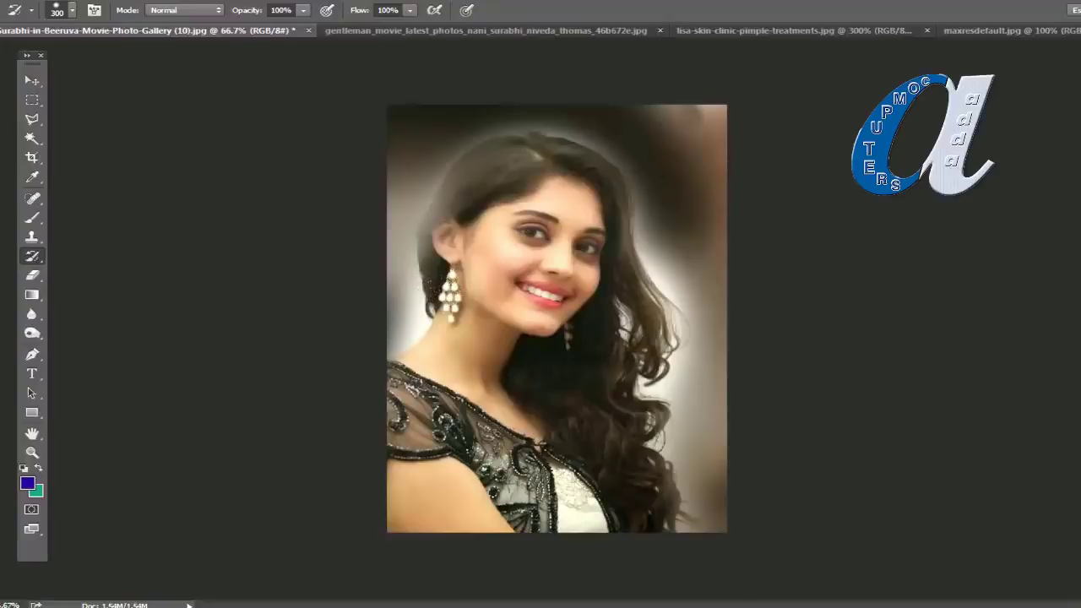
key(v)
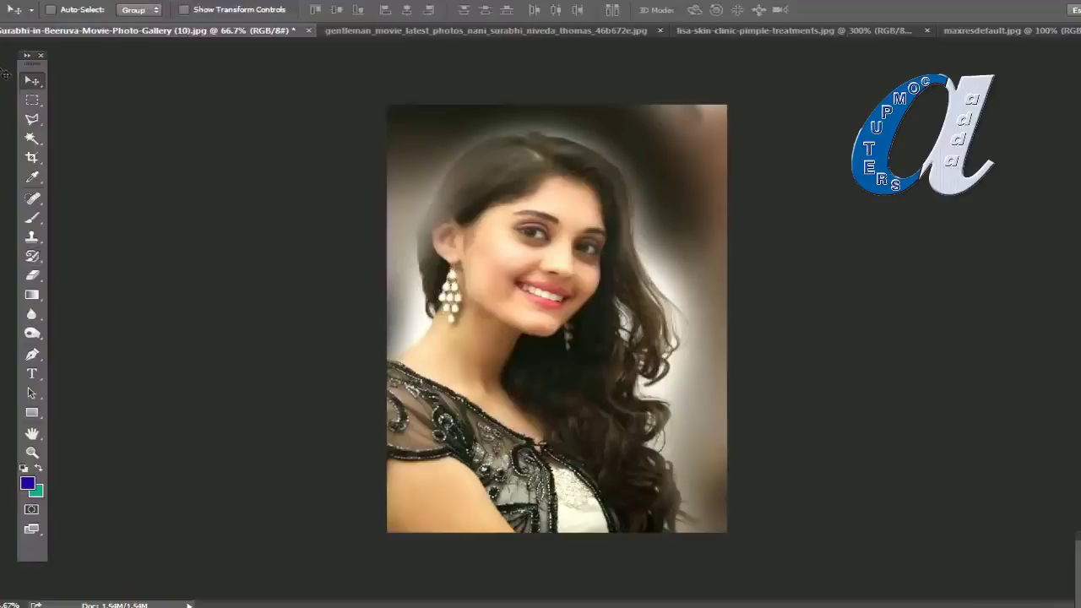
Step: On the saree photo, float the Layers panel and duplicate the image onto Layer 1
click(413, 32)
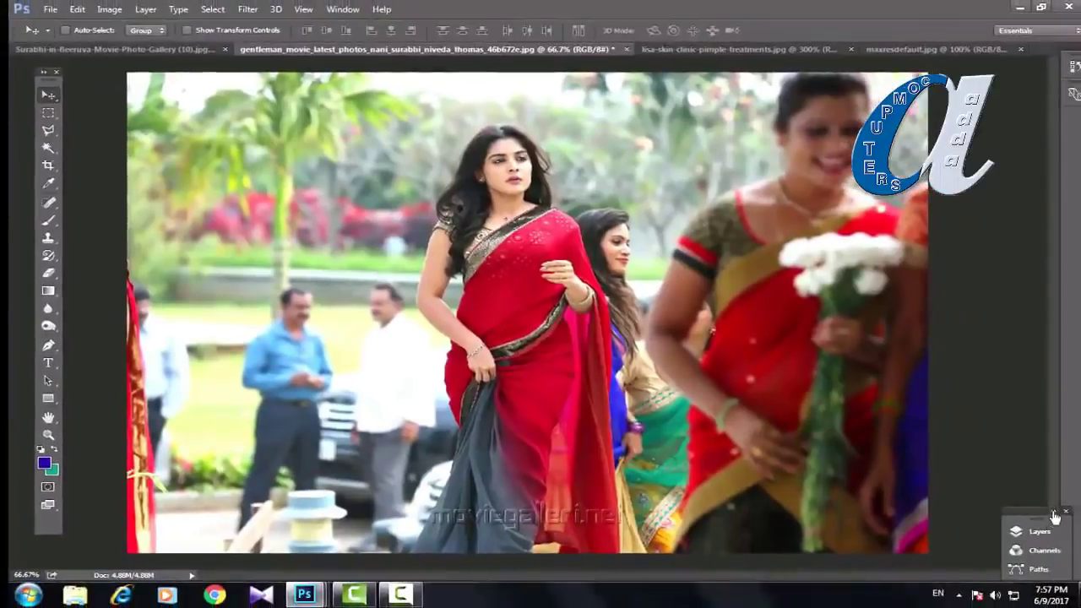
click(1055, 513)
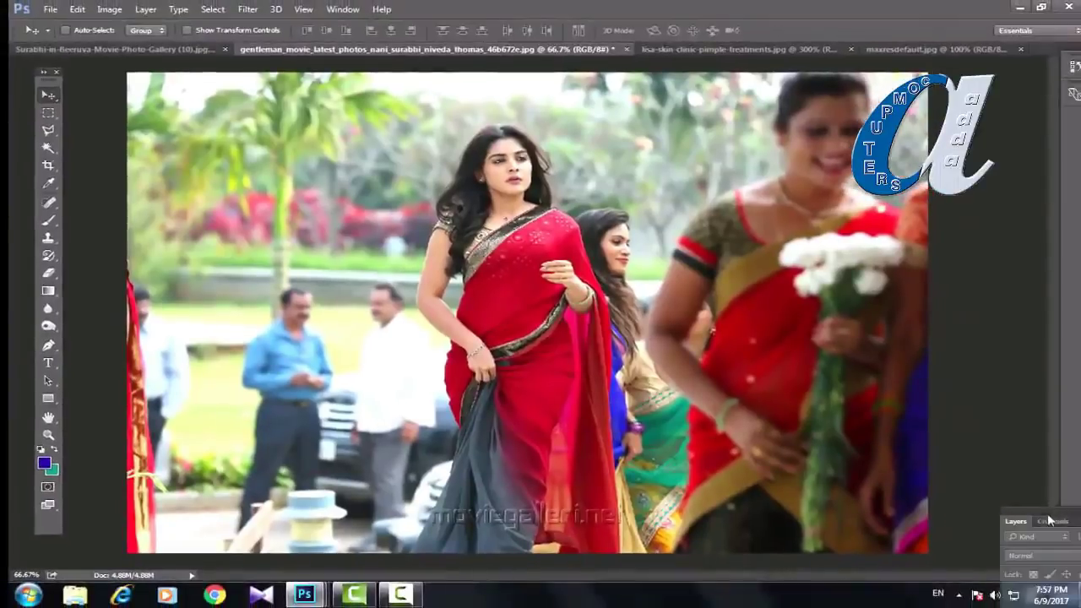
drag(1045, 517, 877, 280)
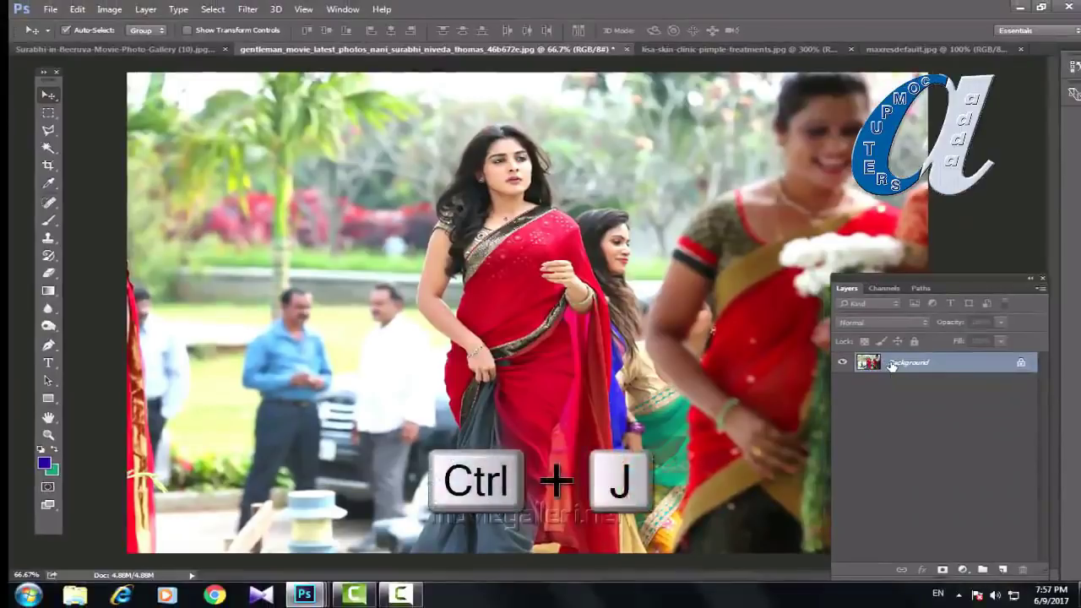
key(ctrl+j)
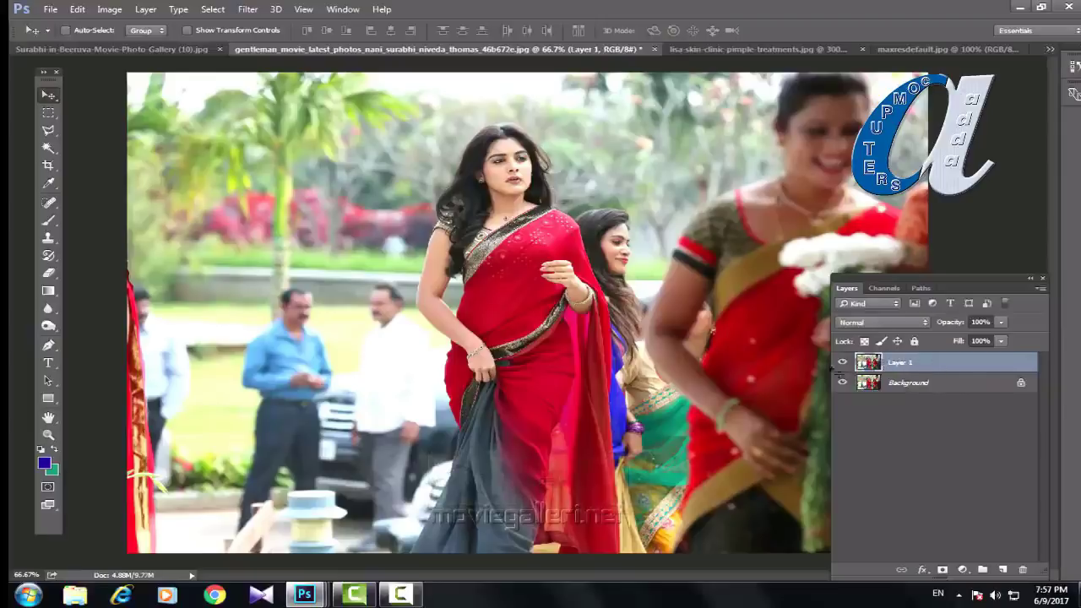
Step: Smear Layer 1 with painterly Art History Brush strokes
drag(974, 285, 1023, 287)
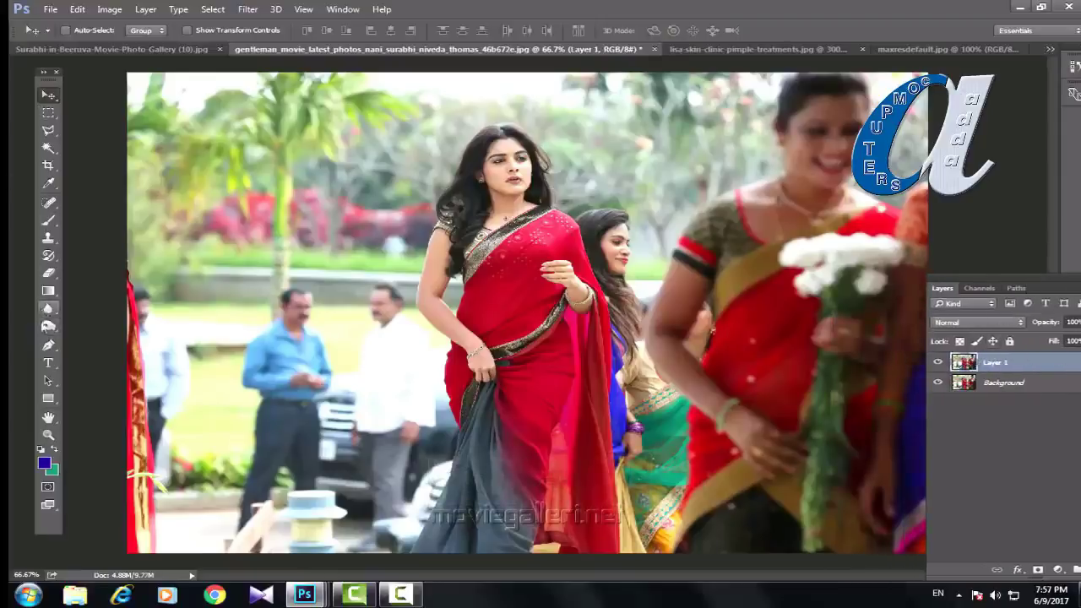
drag(48, 258, 118, 275)
mouse_move(440, 190)
mouse_down()
mouse_move(422, 212)
mouse_move(405, 312)
mouse_move(591, 313)
mouse_move(685, 288)
mouse_move(591, 253)
mouse_move(338, 211)
mouse_move(296, 380)
mouse_move(465, 464)
mouse_up()
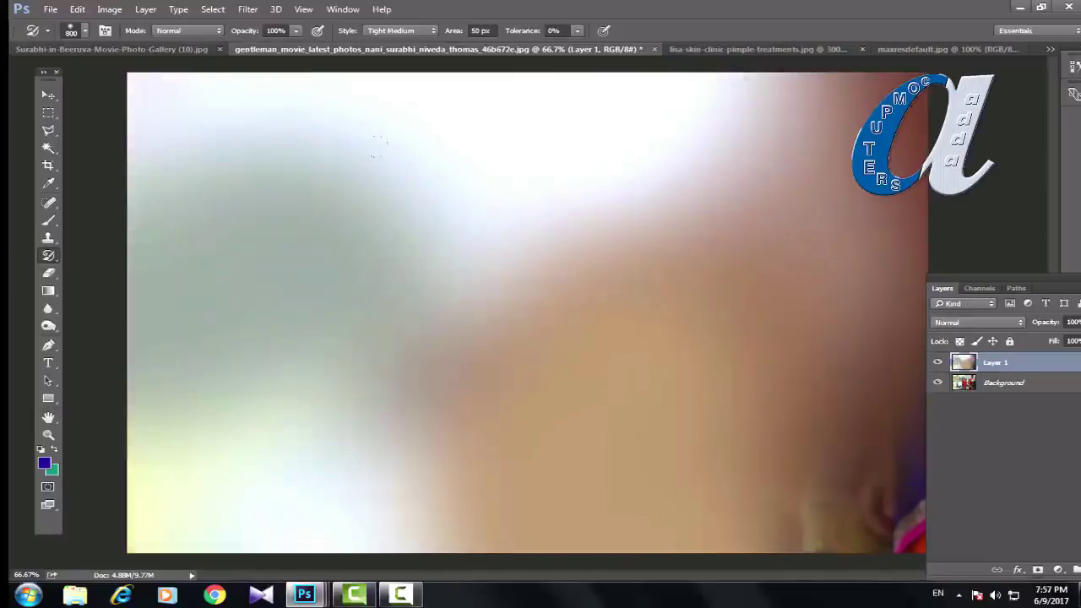
Step: Add smears, then repaint Layer 1 in Loose Curl style into broad swirling colour streaks
mouse_move(470, 213)
mouse_down()
mouse_move(476, 252)
mouse_move(318, 261)
mouse_move(632, 244)
mouse_move(622, 233)
mouse_move(483, 296)
mouse_move(346, 252)
mouse_move(298, 276)
mouse_move(264, 357)
mouse_move(486, 378)
mouse_move(598, 466)
mouse_move(758, 366)
mouse_move(774, 245)
mouse_move(515, 191)
mouse_move(692, 123)
mouse_move(656, 195)
mouse_move(630, 410)
mouse_move(200, 360)
mouse_move(184, 297)
mouse_move(354, 293)
mouse_up()
click(426, 34)
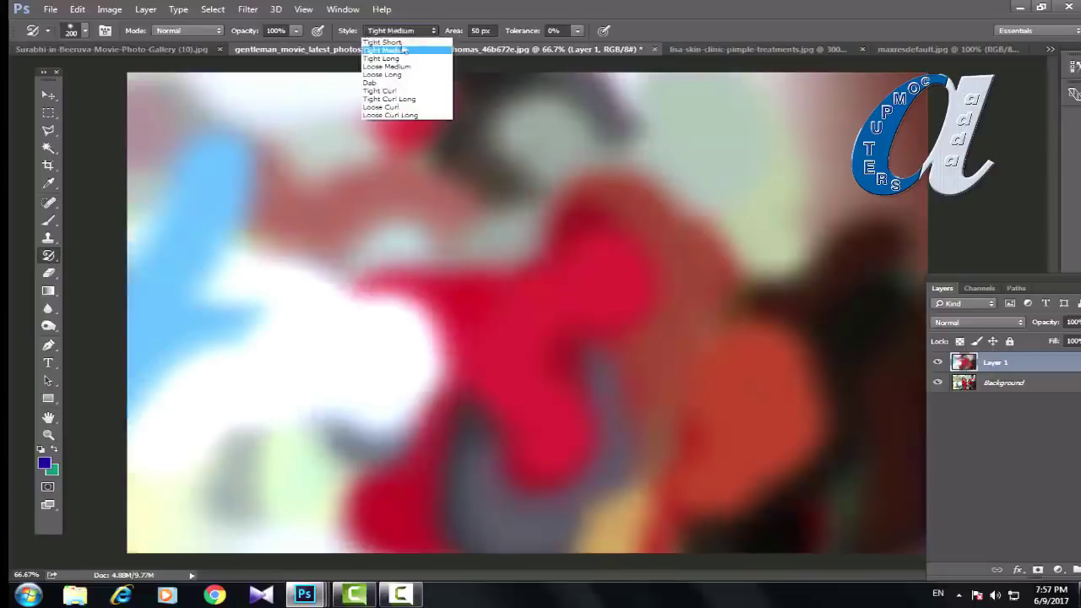
click(376, 108)
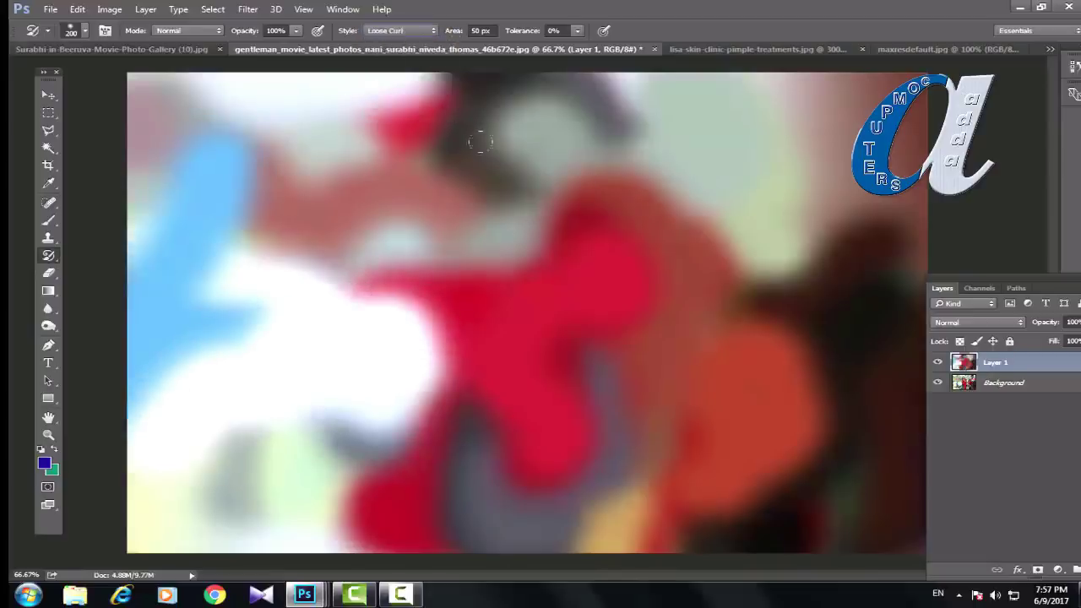
mouse_move(473, 141)
mouse_down()
mouse_move(314, 202)
mouse_move(414, 186)
mouse_move(137, 183)
mouse_move(78, 199)
mouse_move(428, 203)
mouse_move(754, 290)
mouse_move(706, 245)
mouse_move(508, 237)
mouse_move(503, 196)
mouse_move(416, 187)
mouse_move(472, 156)
mouse_move(545, 274)
mouse_move(300, 172)
mouse_move(298, 358)
mouse_move(9, 243)
mouse_up()
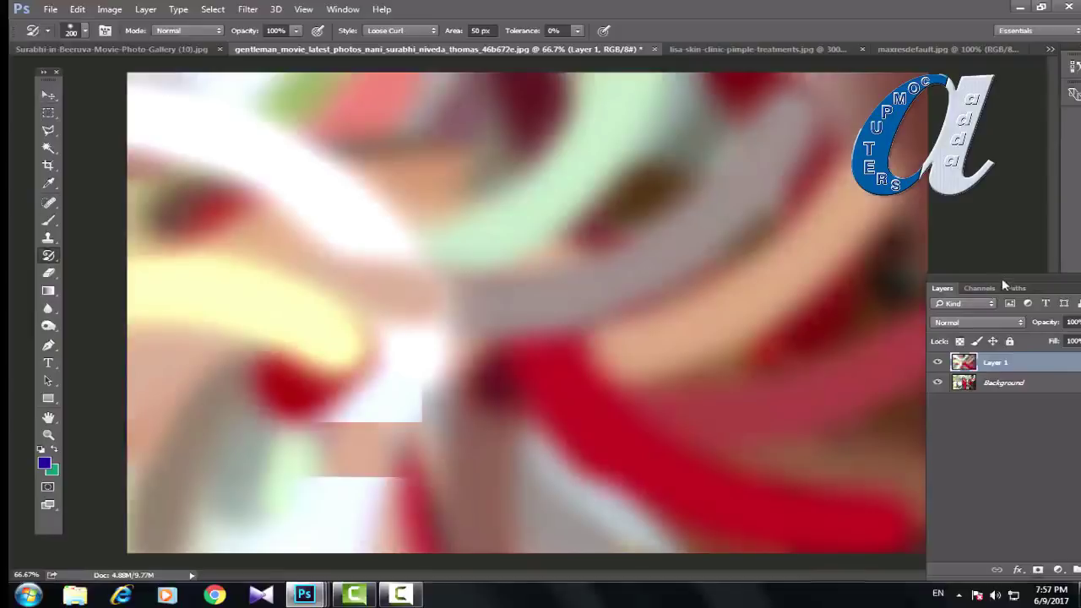
drag(1004, 284, 873, 286)
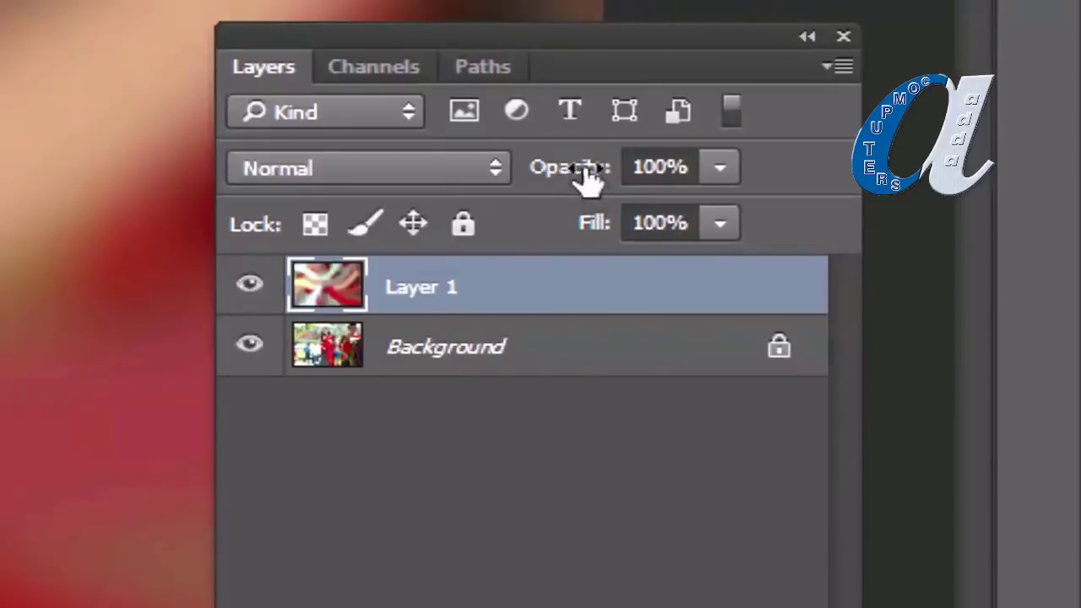
Step: Scrub Layer 1's opacity down to 71% so the sharp saree photo shows through
click(719, 168)
drag(723, 216, 673, 221)
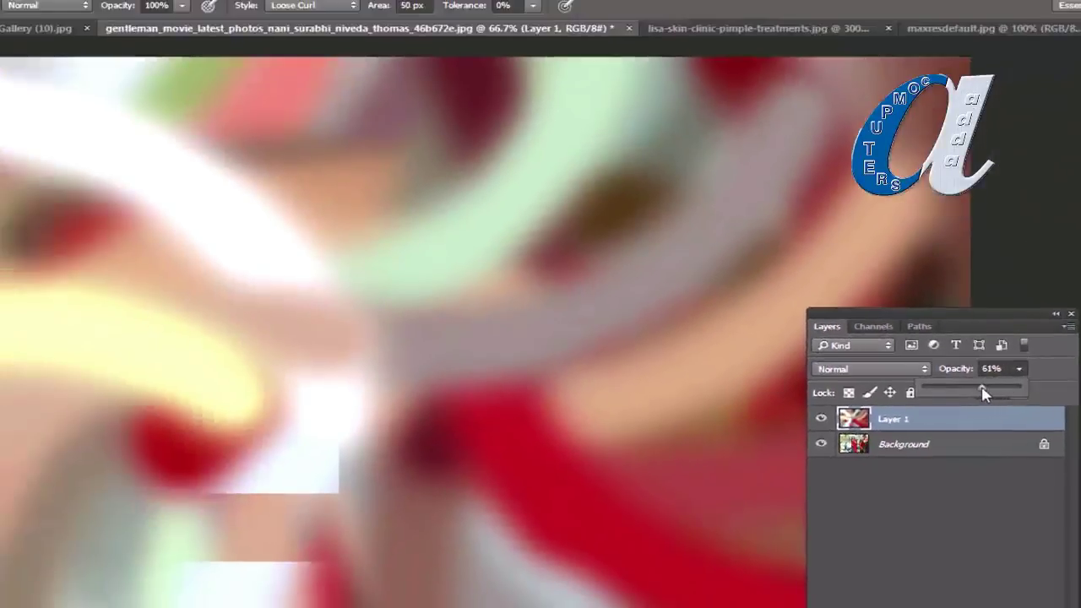
drag(981, 394, 977, 392)
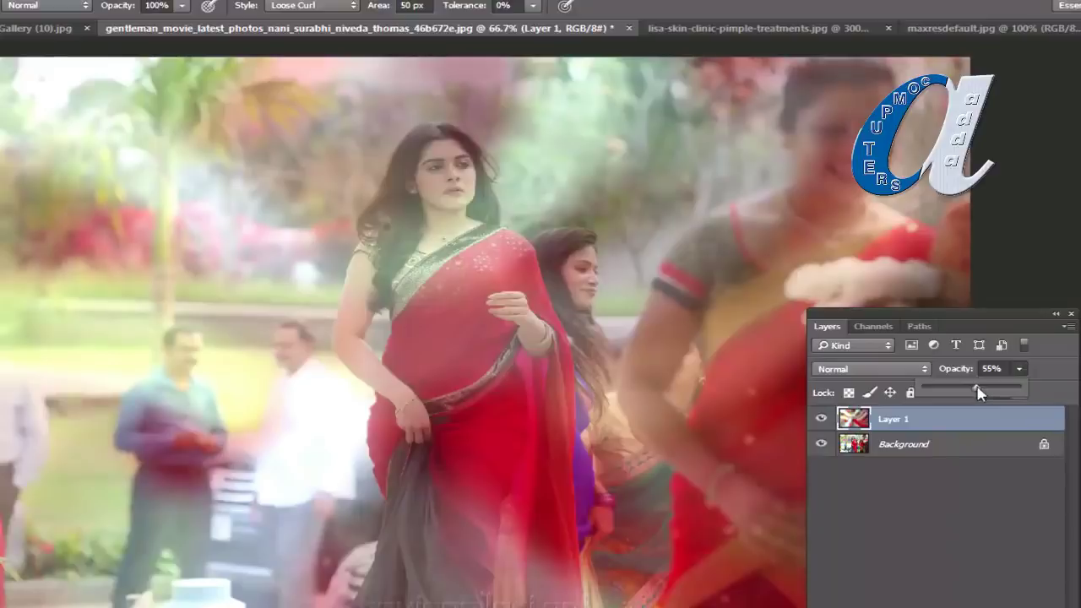
drag(1000, 384, 1024, 384)
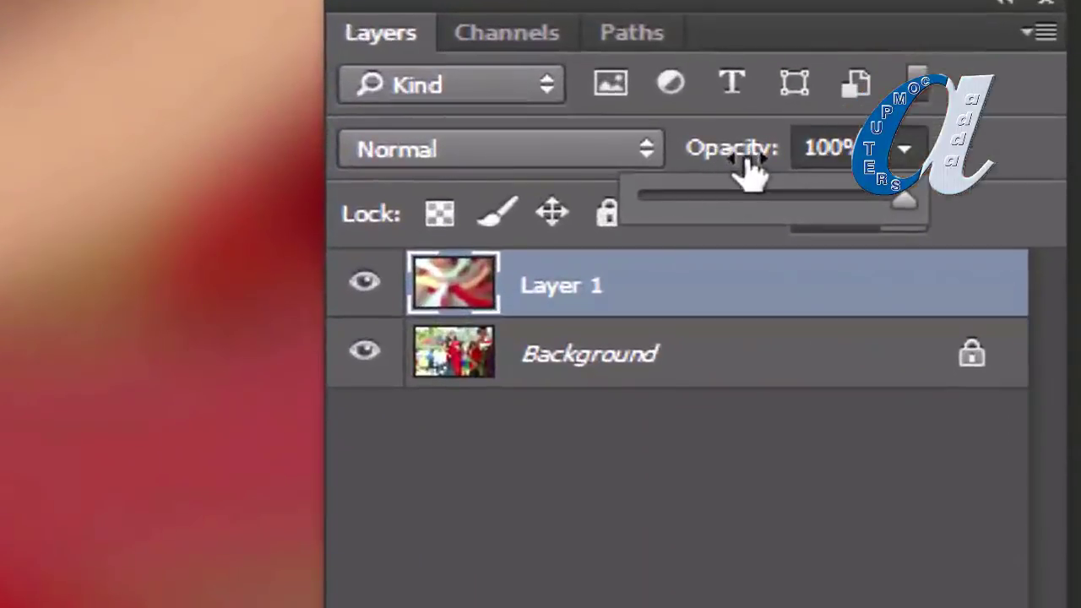
drag(742, 172, 707, 174)
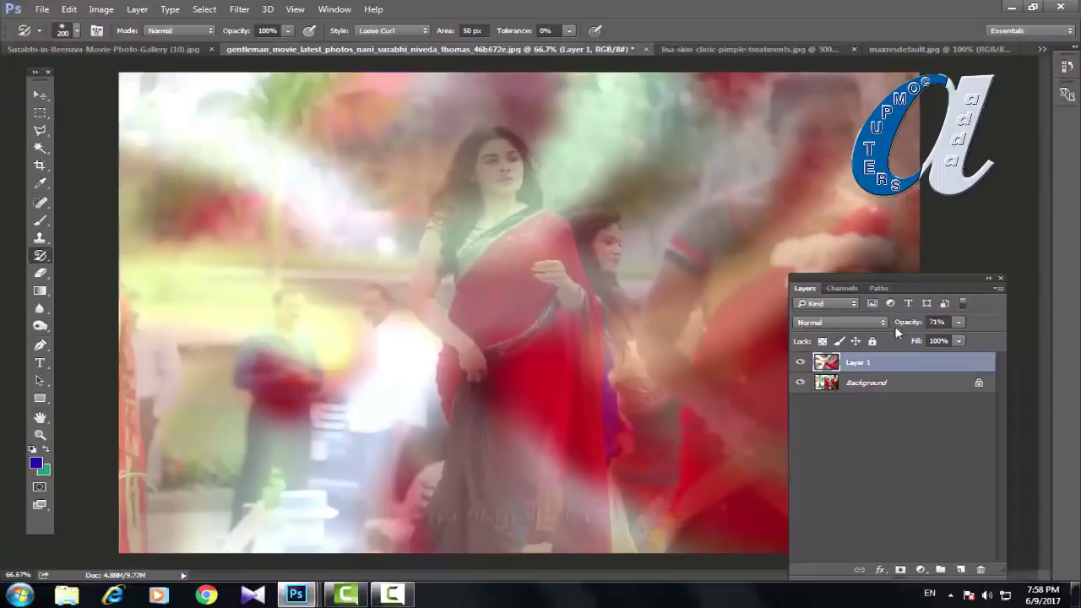
drag(901, 279, 1021, 280)
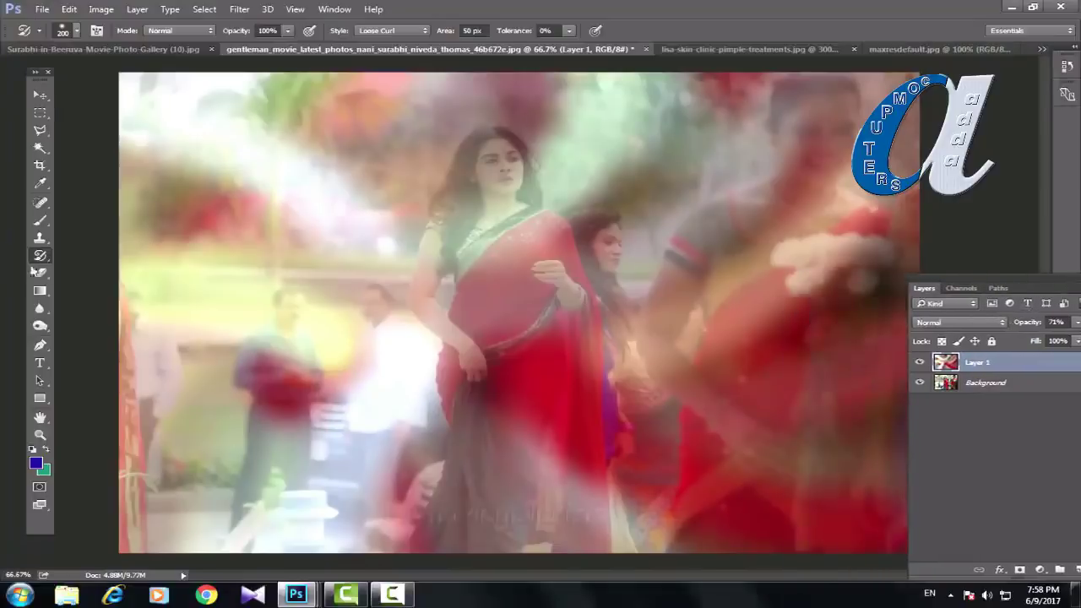
click(34, 260)
Step: With the History Brush, restore the woman's face and hair to sharp original colour
click(97, 258)
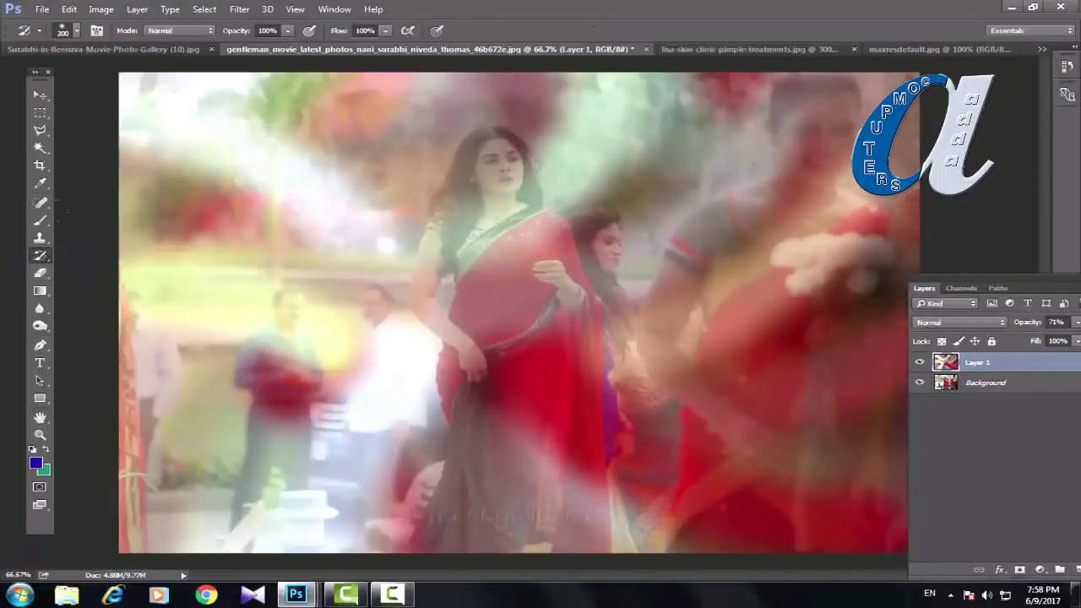
scroll(439, 172, up, 4)
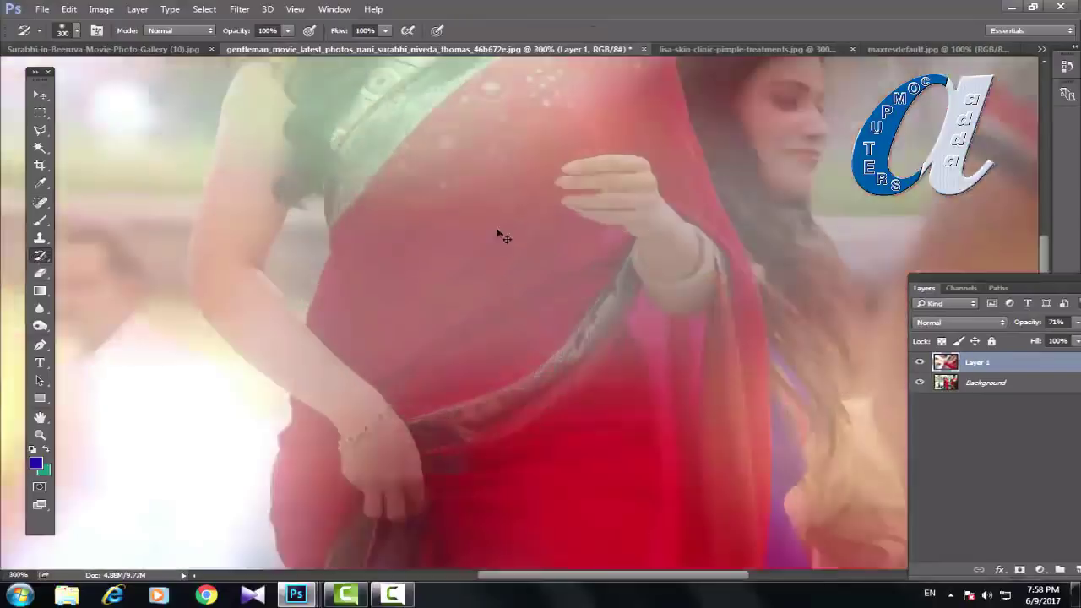
scroll(436, 515, up, 10)
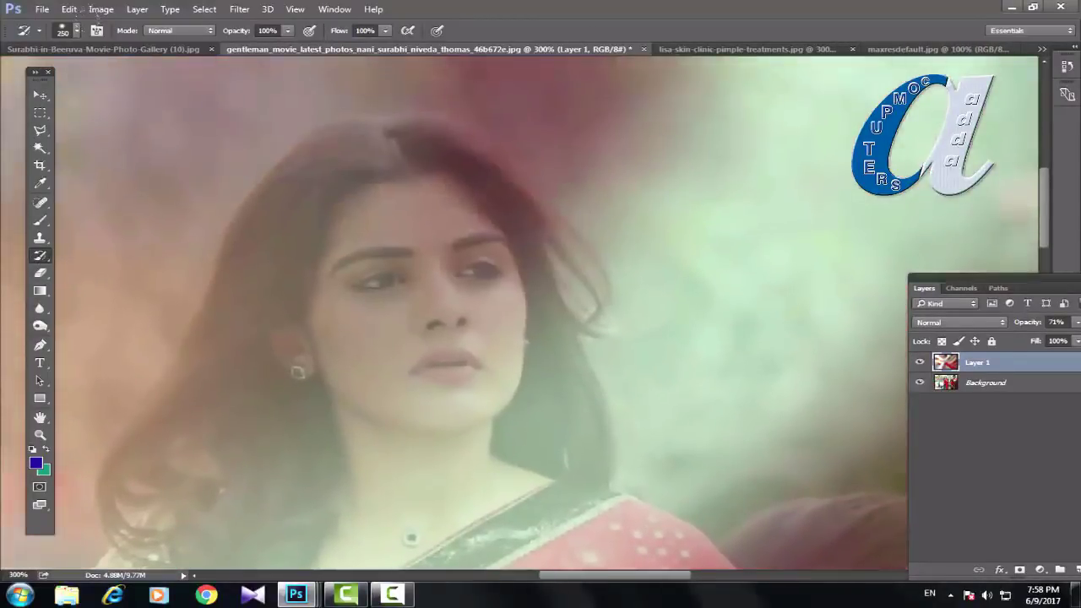
mouse_move(401, 279)
mouse_down()
mouse_move(486, 321)
mouse_move(296, 254)
mouse_move(321, 211)
mouse_move(423, 135)
mouse_up()
drag(262, 211, 212, 550)
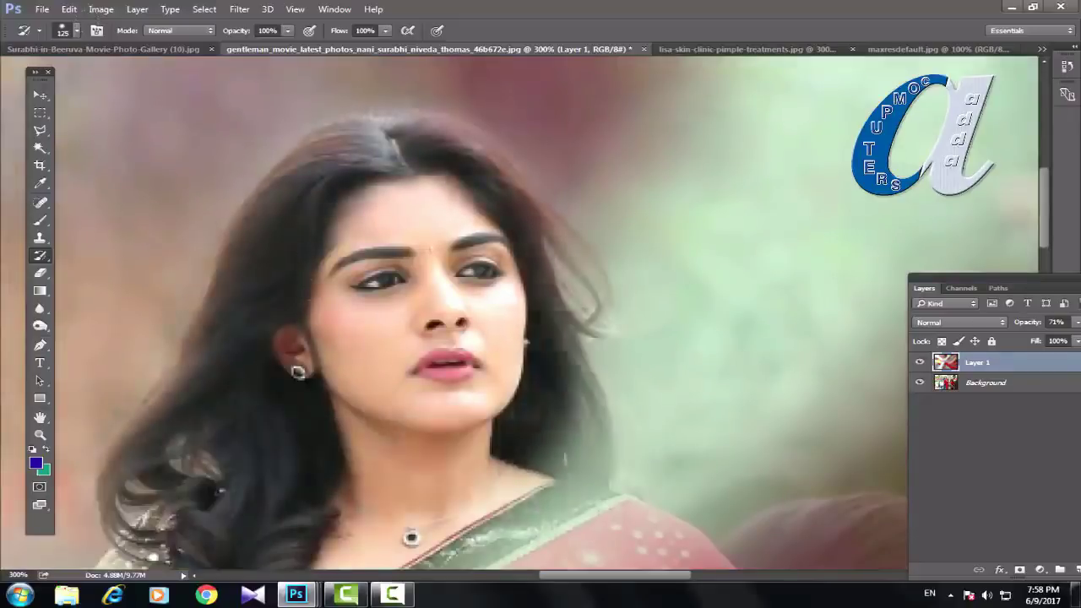
drag(540, 228, 592, 507)
drag(380, 381, 440, 131)
Step: Paint the red saree and lower body back to their sharp original colour
mouse_move(380, 524)
mouse_down()
mouse_move(659, 355)
mouse_move(760, 506)
mouse_up()
scroll(541, 338, down, 5)
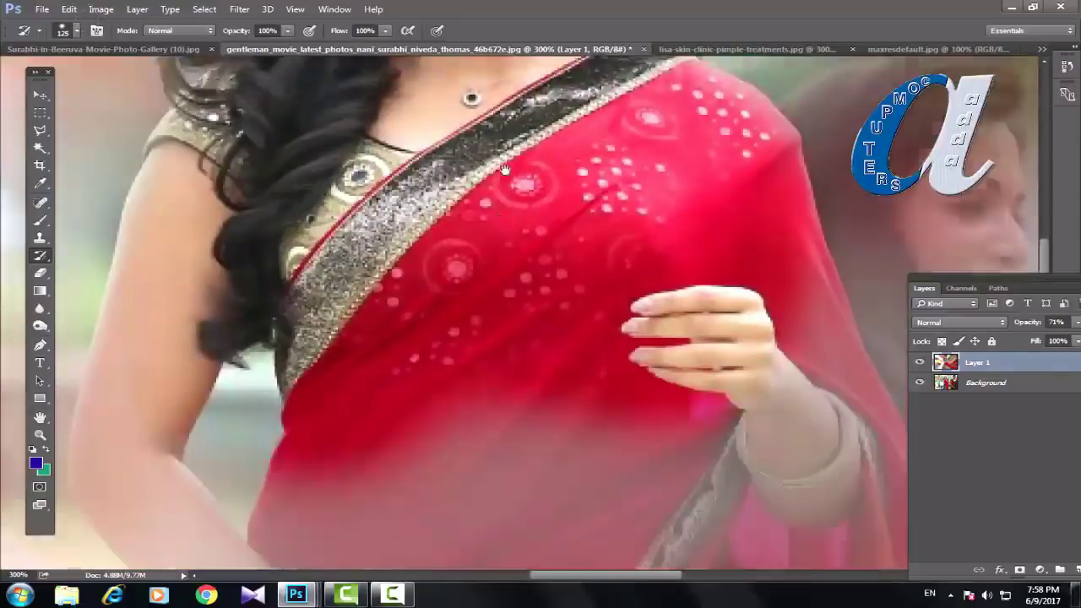
drag(169, 557, 253, 405)
drag(549, 524, 802, 211)
scroll(541, 338, down, 5)
mouse_move(405, 549)
mouse_down()
mouse_move(237, 380)
mouse_move(219, 558)
mouse_up()
mouse_move(836, 507)
mouse_down()
mouse_move(836, 321)
mouse_move(895, 169)
mouse_up()
scroll(541, 338, down, 5)
mouse_move(549, 540)
mouse_down()
mouse_move(278, 321)
mouse_move(802, 321)
mouse_up()
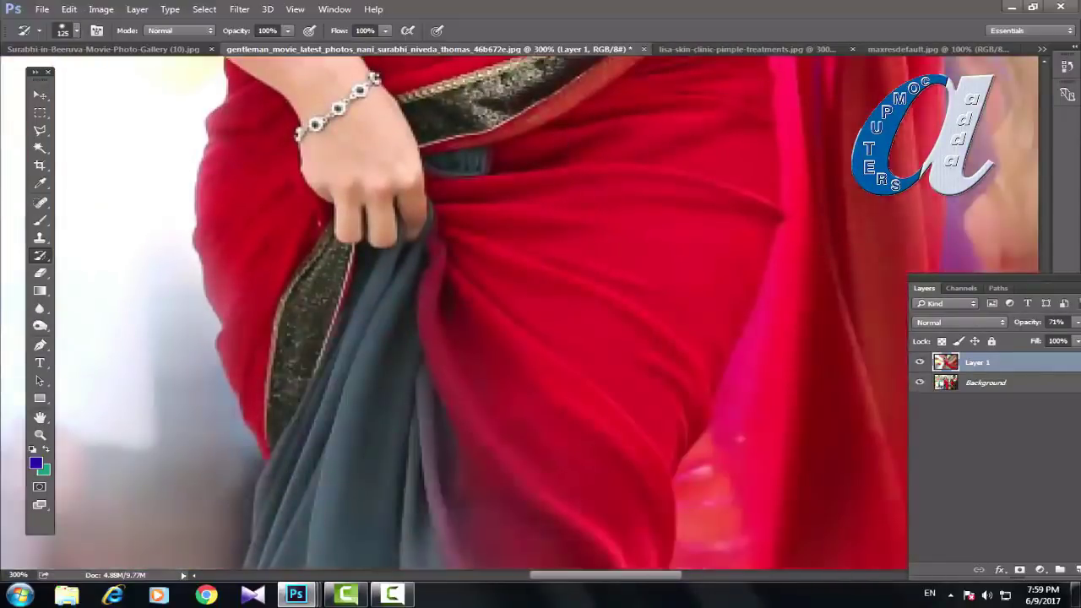
scroll(541, 338, down, 5)
drag(591, 507, 254, 380)
Step: Finish the saree with a smaller brush, fit the photo and set Layer 1 to 100% opacity
key(bracketleft)
key(bracketleft)
scroll(682, 244, down, 10)
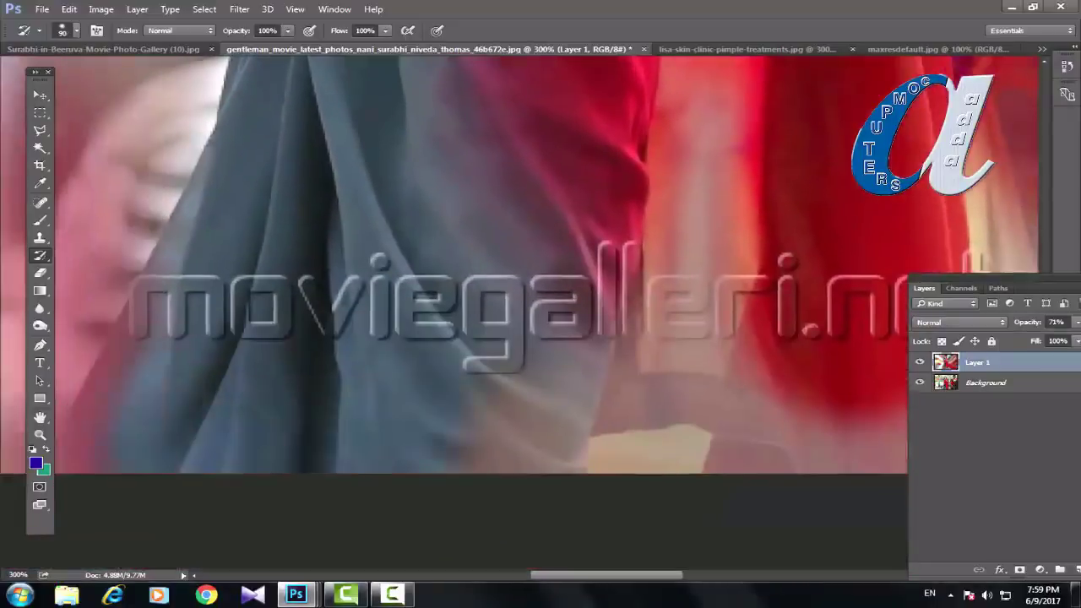
mouse_move(490, 439)
mouse_down()
mouse_move(667, 338)
mouse_move(845, 380)
mouse_up()
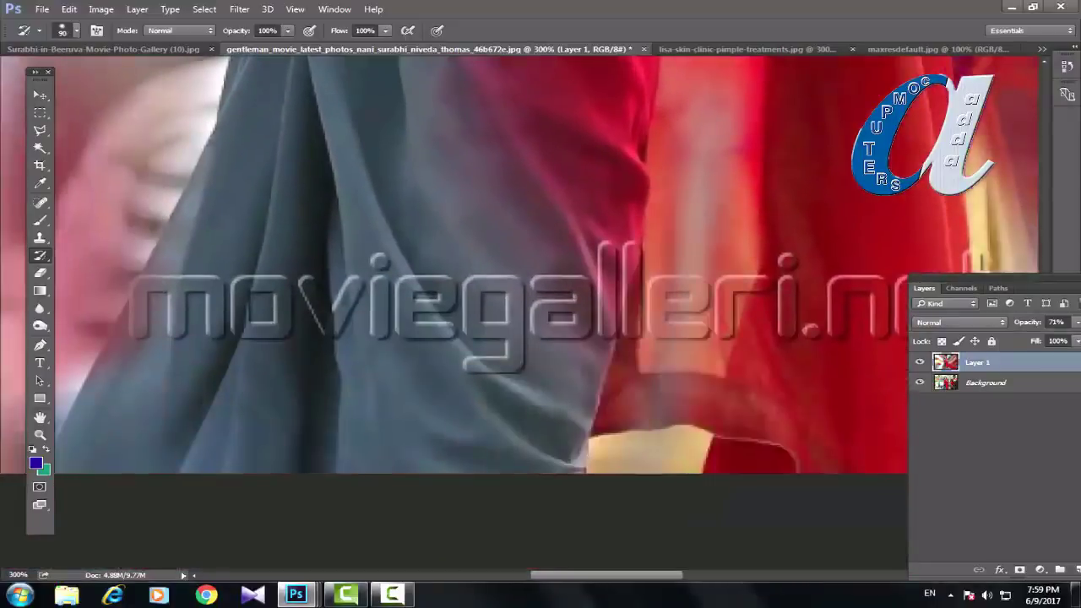
scroll(457, 305, up, 10)
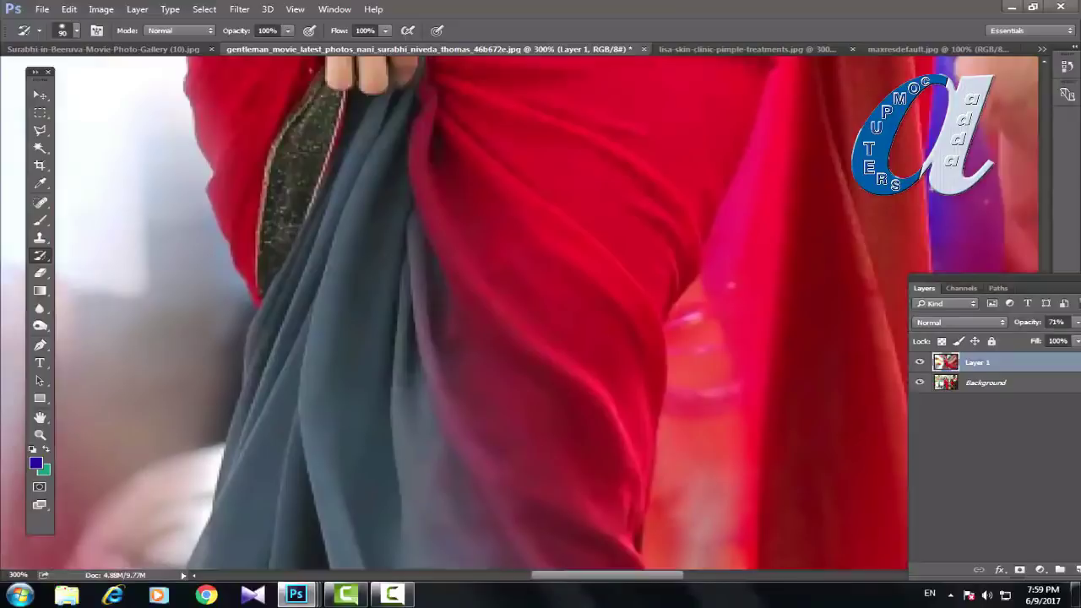
key(ctrl+0)
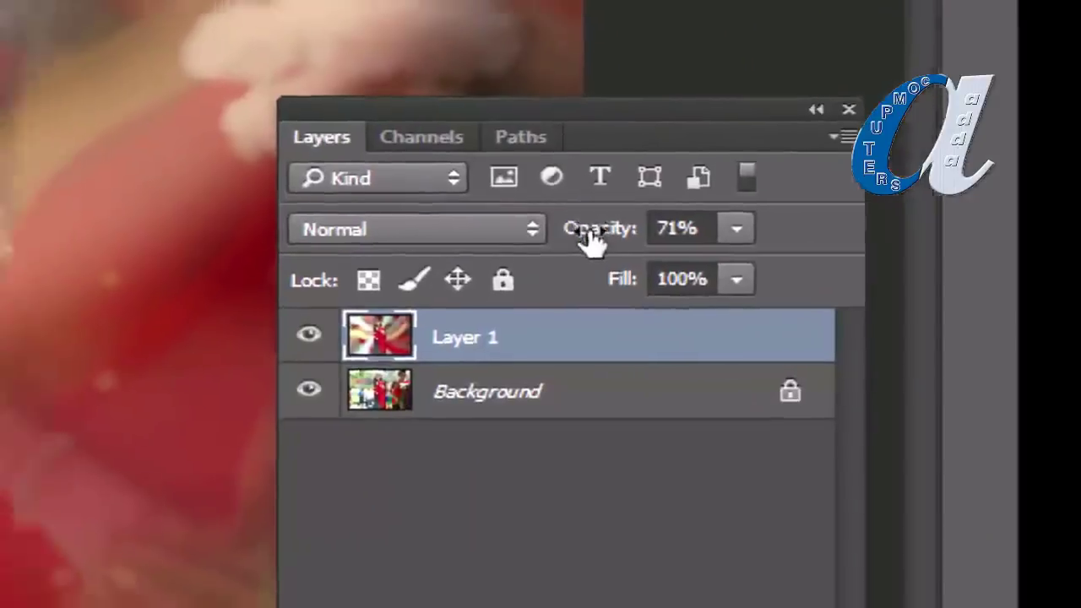
drag(553, 228, 830, 251)
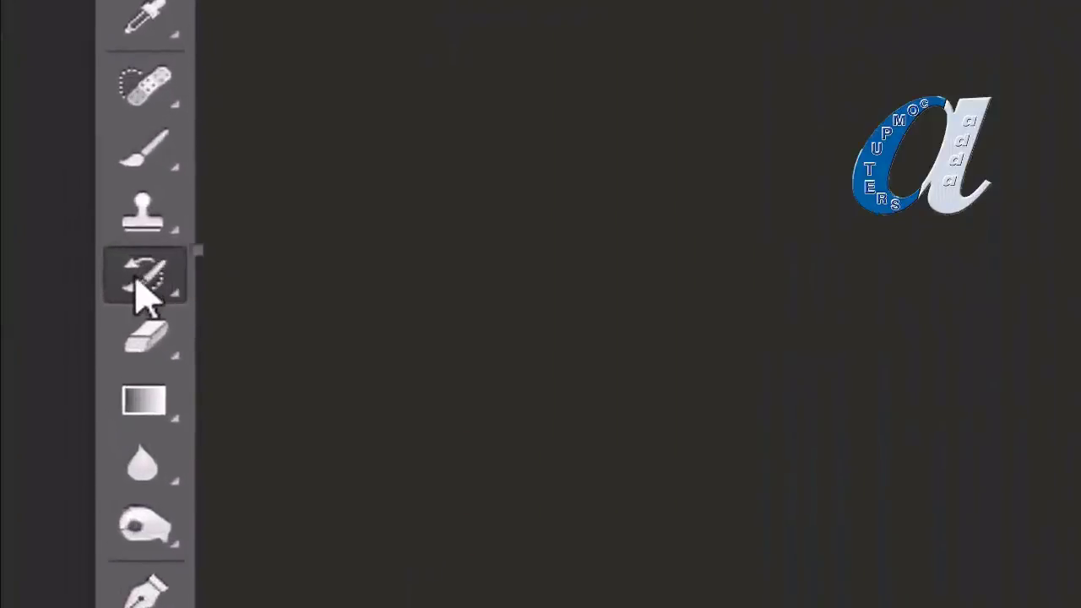
Step: Browse the History Brush and Eraser variants, then settle on the plain Eraser Tool
right_click(139, 291)
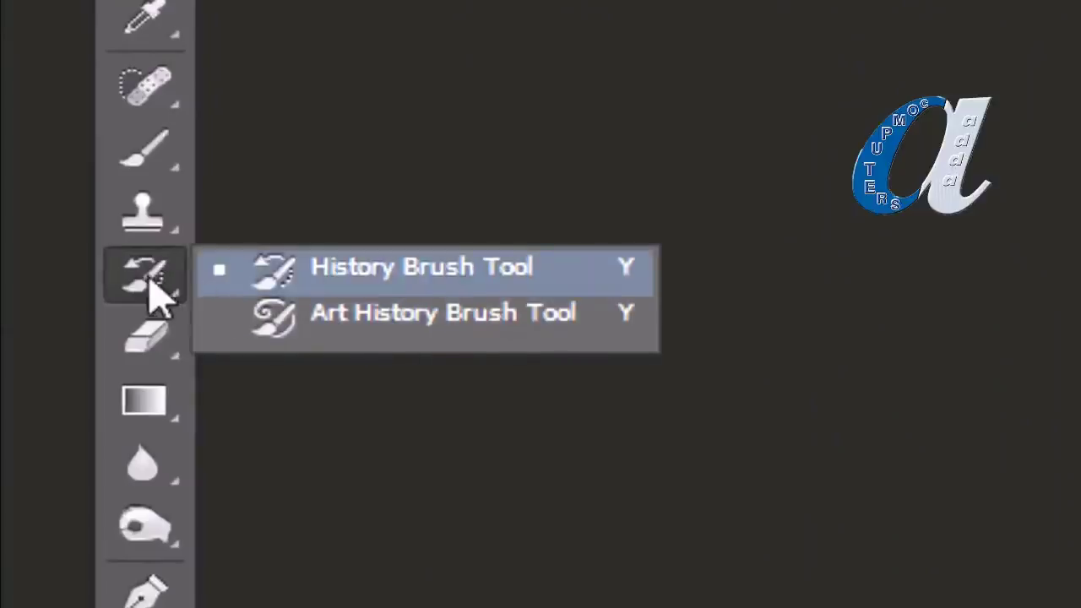
click(135, 296)
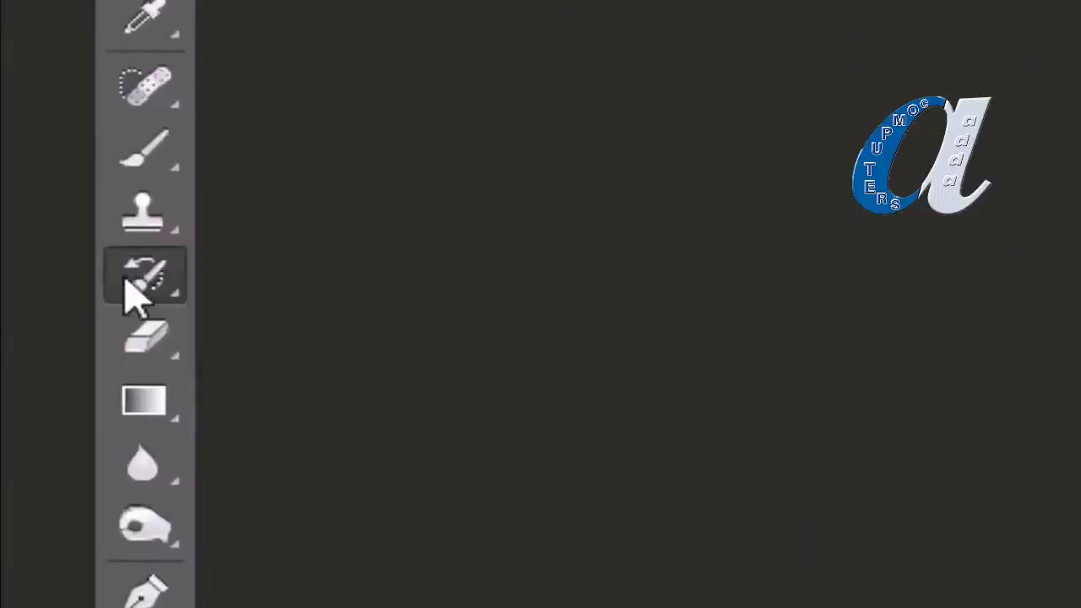
click(145, 343)
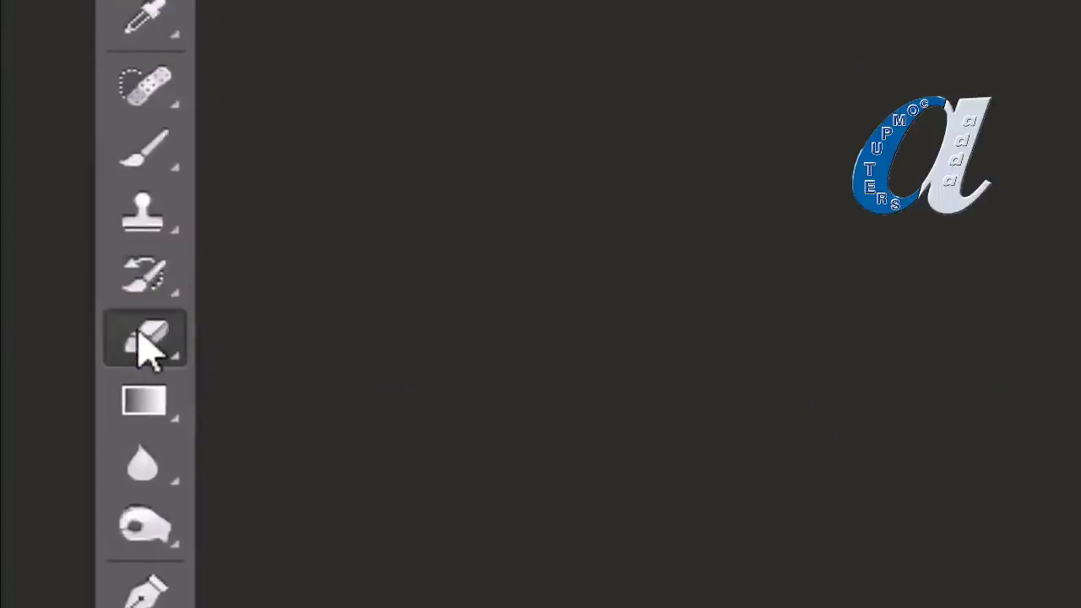
click(146, 346)
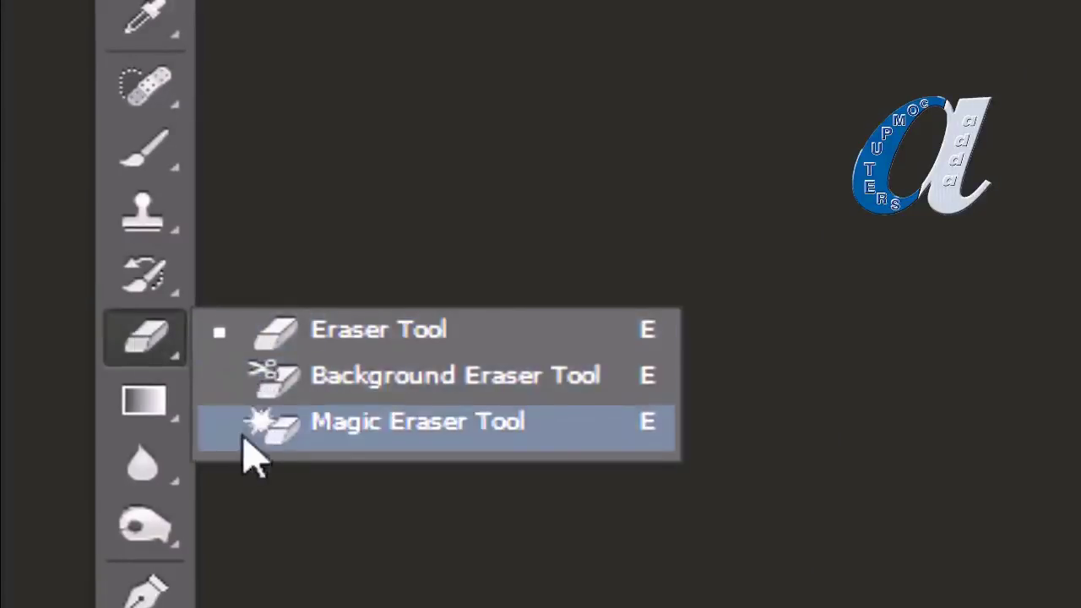
click(152, 359)
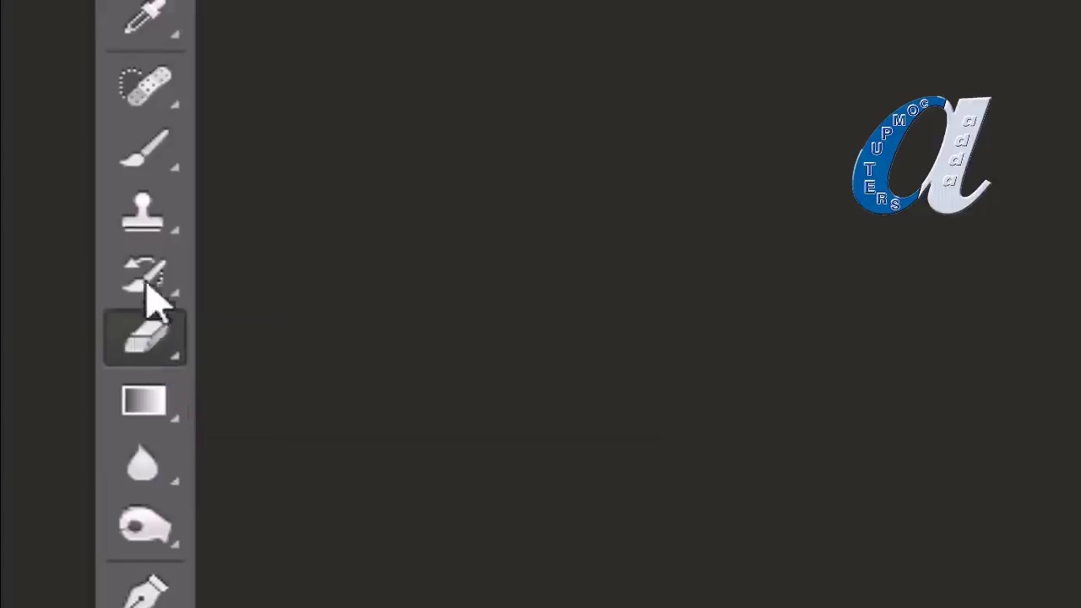
click(152, 279)
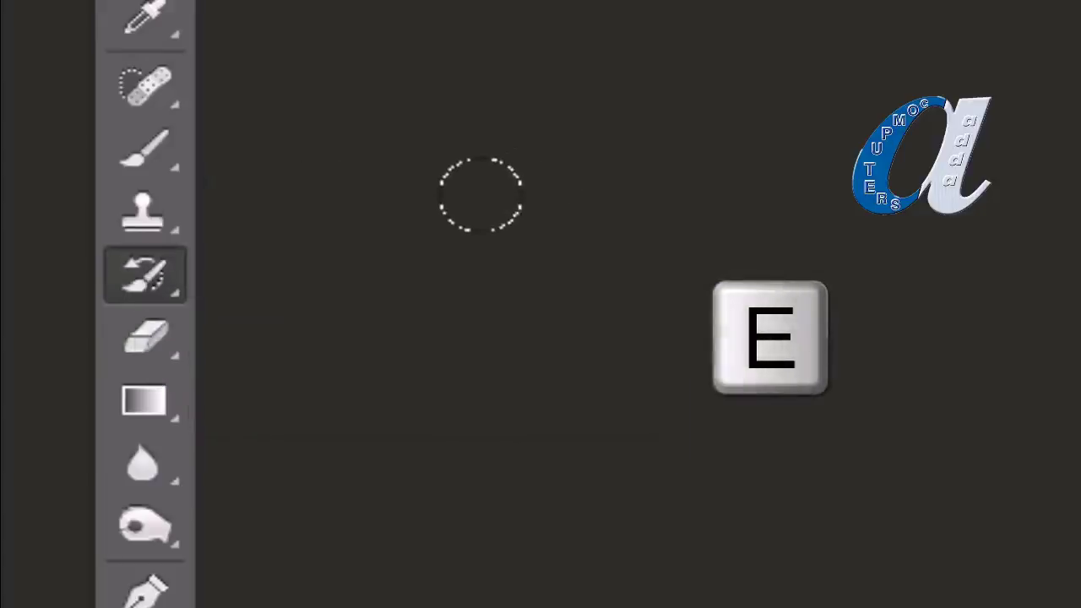
key(e)
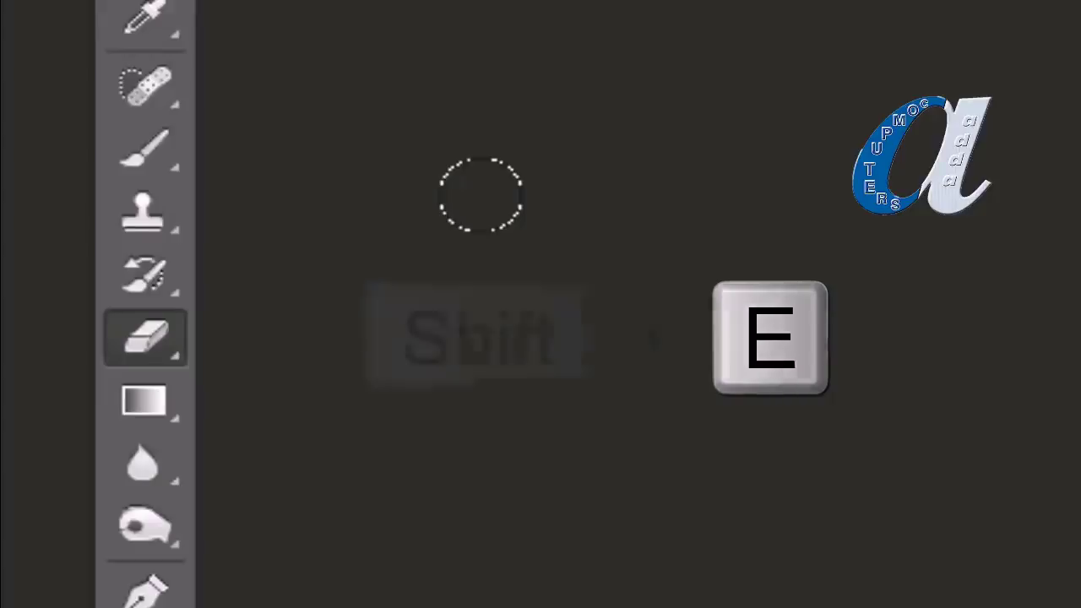
key(shift+e)
key(shift+e)
key(shift+e)
key(shift+e)
key(shift+e)
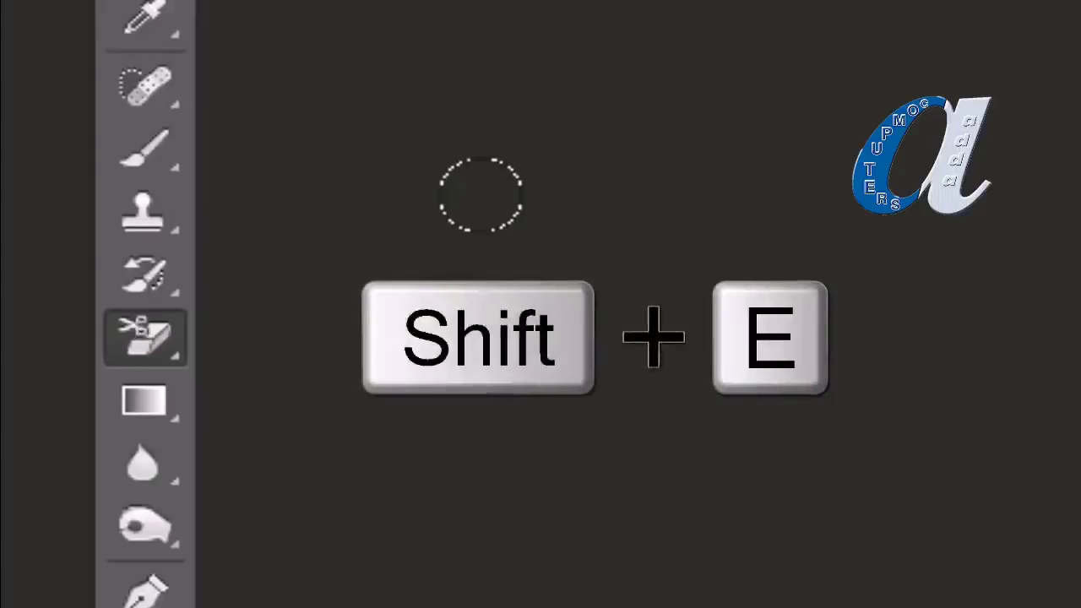
key(shift+e)
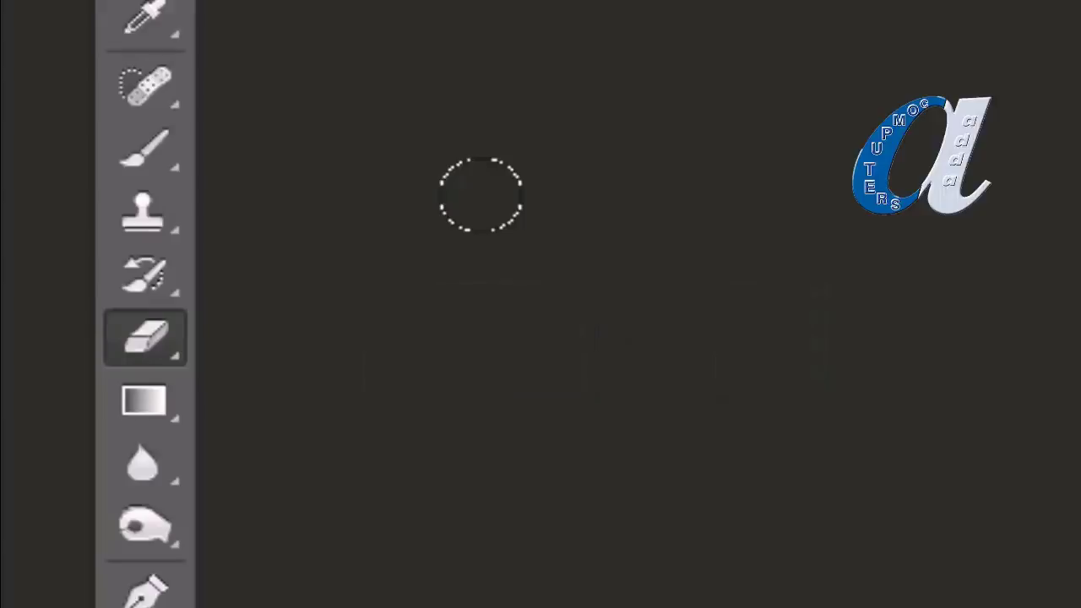
right_click(139, 353)
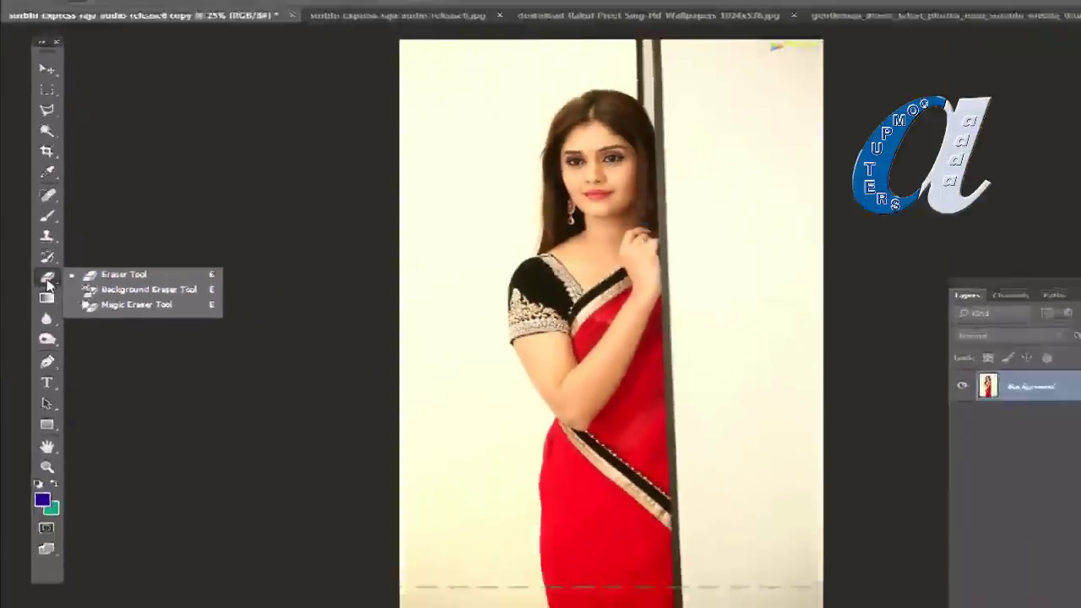
click(146, 348)
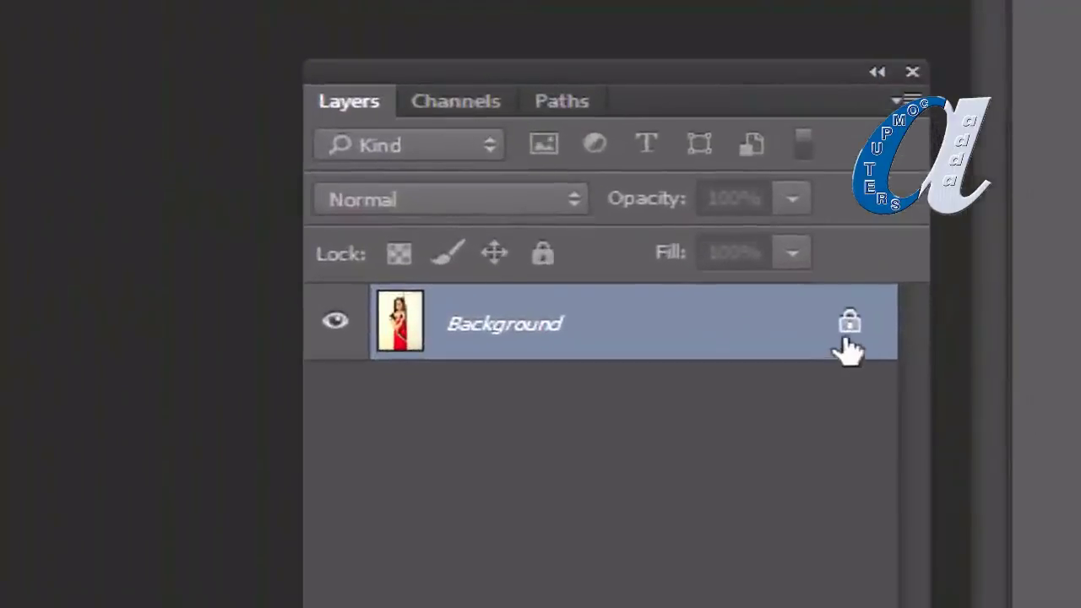
mouse_move(855, 346)
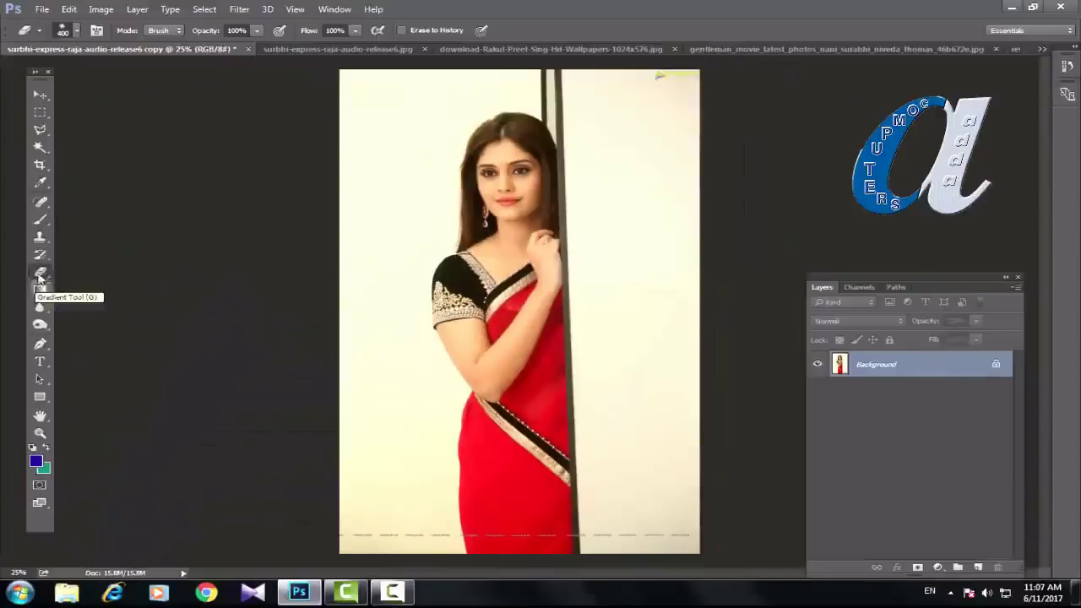
Step: Use the plain Eraser at size 300 to erase a tall teal strip down the canvas's left side
click(58, 274)
click(77, 270)
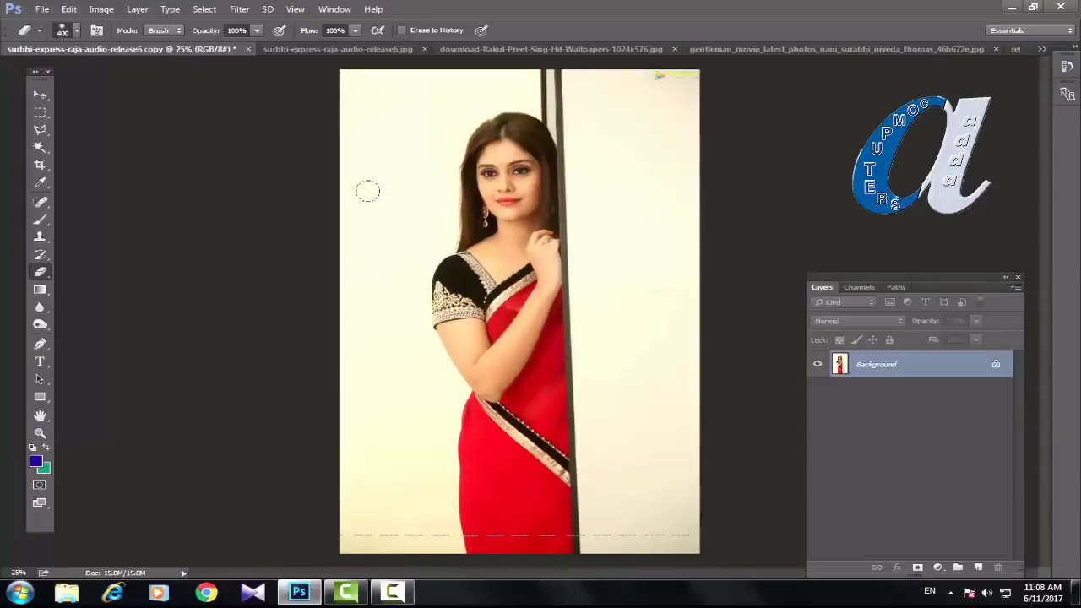
key(bracketleft)
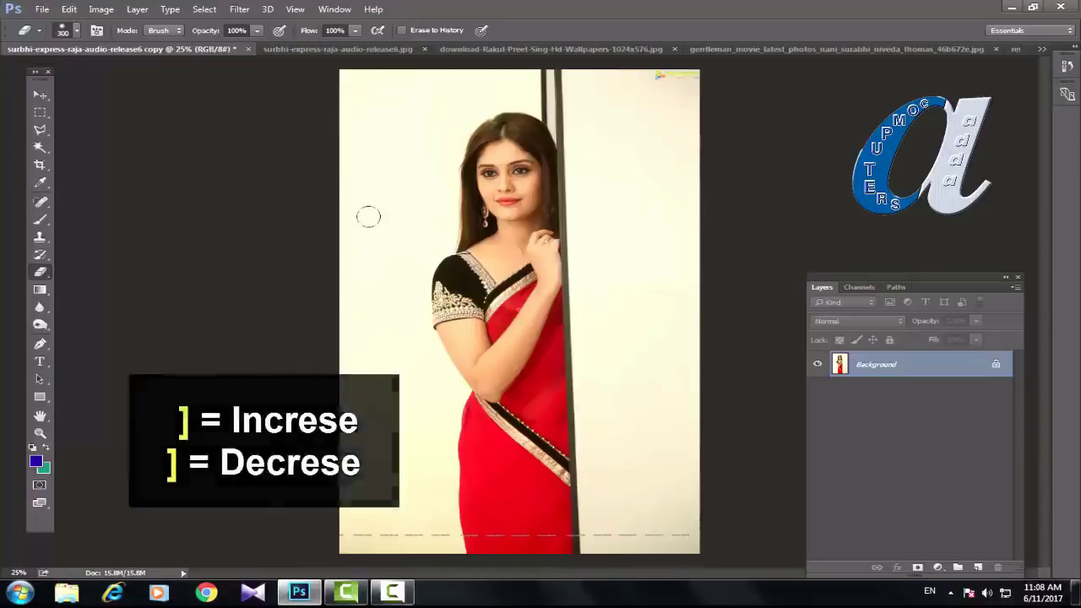
mouse_move(367, 213)
mouse_down()
mouse_move(376, 287)
mouse_move(356, 325)
mouse_move(357, 265)
mouse_move(372, 380)
mouse_move(351, 338)
mouse_move(364, 456)
mouse_move(374, 364)
mouse_move(377, 446)
mouse_move(414, 398)
mouse_move(359, 503)
mouse_move(372, 490)
mouse_move(377, 420)
mouse_move(358, 441)
mouse_up()
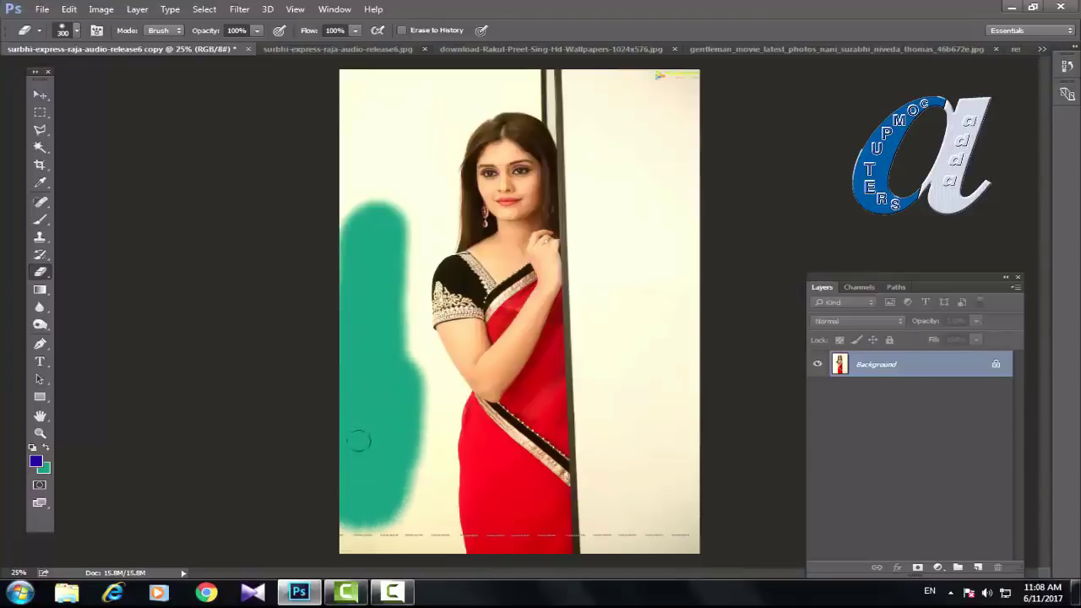
mouse_move(355, 270)
mouse_down()
mouse_move(346, 233)
mouse_move(375, 193)
mouse_move(365, 291)
mouse_move(380, 226)
mouse_move(376, 370)
mouse_move(380, 341)
mouse_move(380, 285)
mouse_move(375, 388)
mouse_move(378, 321)
mouse_move(359, 498)
mouse_move(340, 512)
mouse_move(345, 504)
mouse_move(343, 529)
mouse_move(362, 519)
mouse_move(342, 528)
mouse_move(368, 490)
mouse_move(378, 407)
mouse_up()
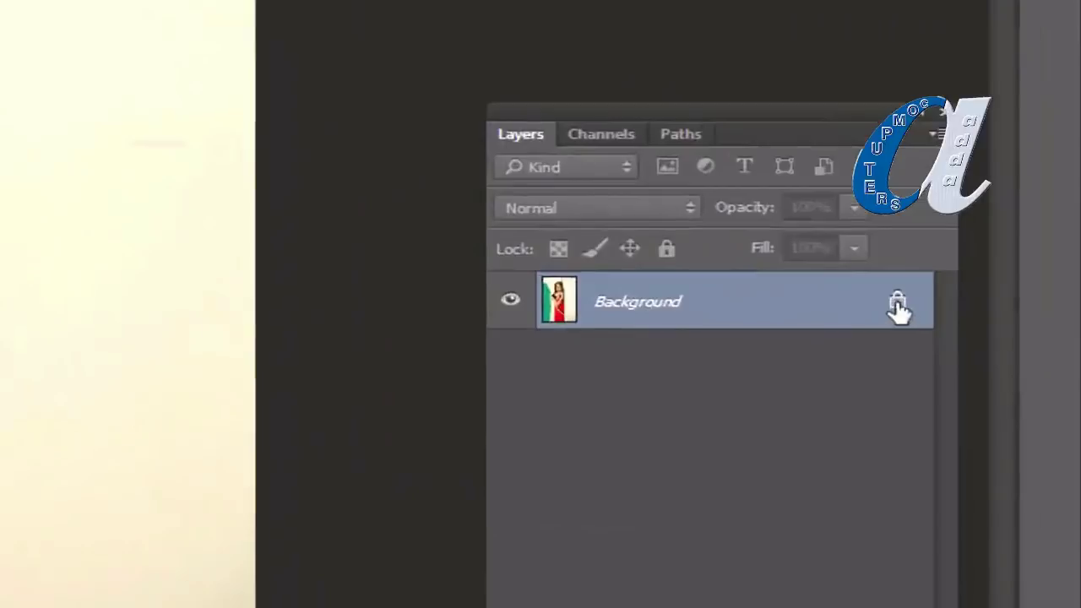
Step: Unlock the Background as Layer 0, erase its top-left edge to transparency, then switch to surbhi-express-raja-audio-release6.jpg
click(897, 304)
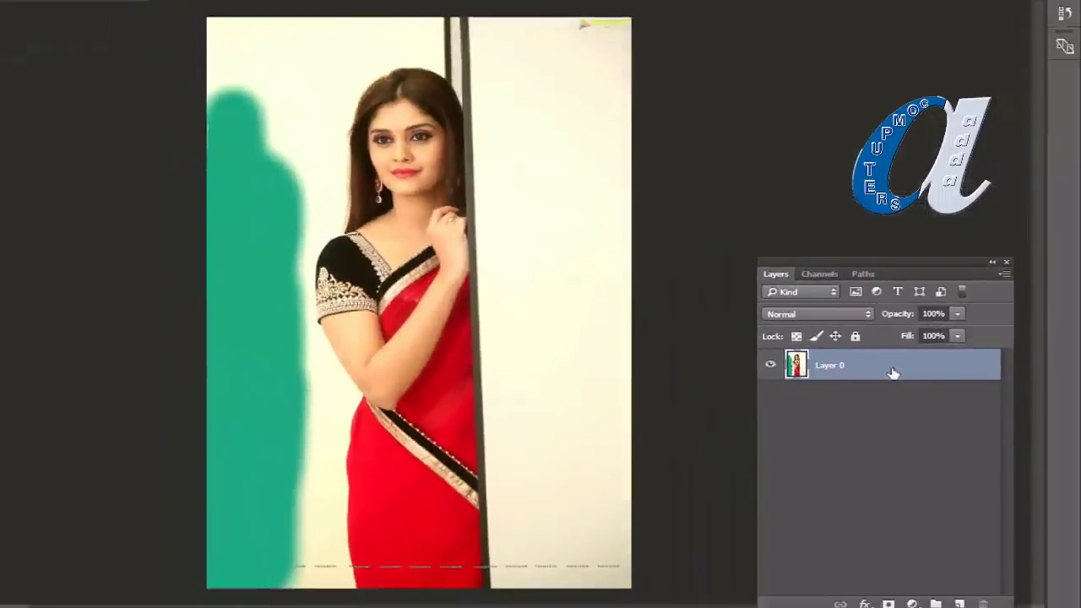
mouse_move(262, 75)
mouse_down()
mouse_move(266, 148)
mouse_move(246, 125)
mouse_move(239, 176)
mouse_move(227, 51)
mouse_move(215, 227)
mouse_move(213, 168)
mouse_move(211, 271)
mouse_move(234, 183)
mouse_move(233, 236)
mouse_move(279, 151)
mouse_move(220, 273)
mouse_move(222, 242)
mouse_move(211, 292)
mouse_move(218, 315)
mouse_move(217, 251)
mouse_move(214, 329)
mouse_move(232, 238)
mouse_move(224, 296)
mouse_move(248, 211)
mouse_move(272, 205)
mouse_move(230, 390)
mouse_move(244, 302)
mouse_move(223, 320)
mouse_move(209, 463)
mouse_move(231, 561)
mouse_move(250, 443)
mouse_move(252, 487)
mouse_move(246, 400)
mouse_move(262, 390)
mouse_move(264, 415)
mouse_move(249, 326)
mouse_move(277, 386)
mouse_up()
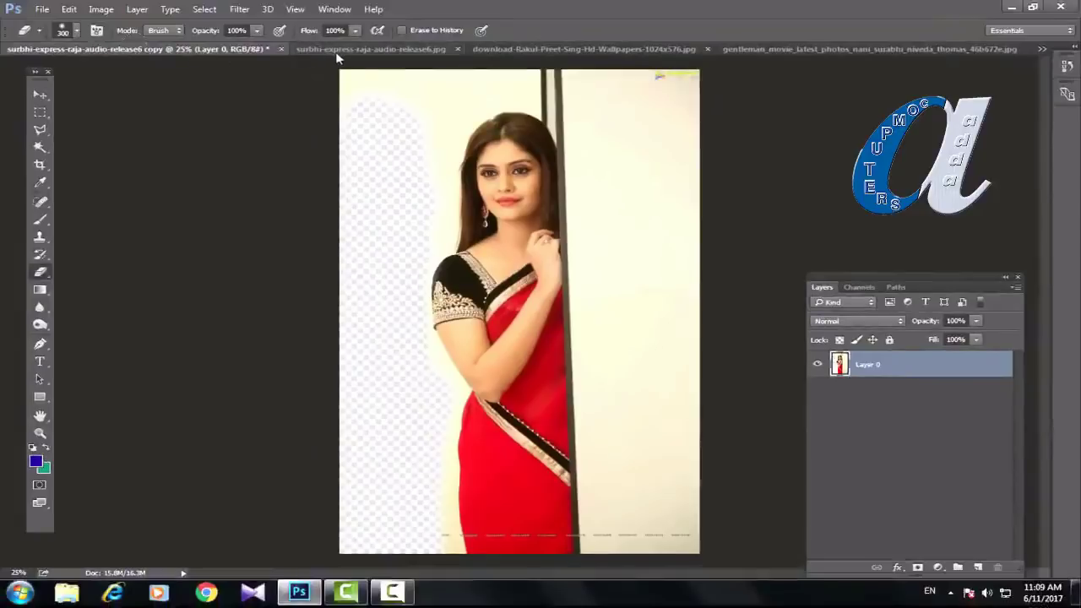
click(337, 51)
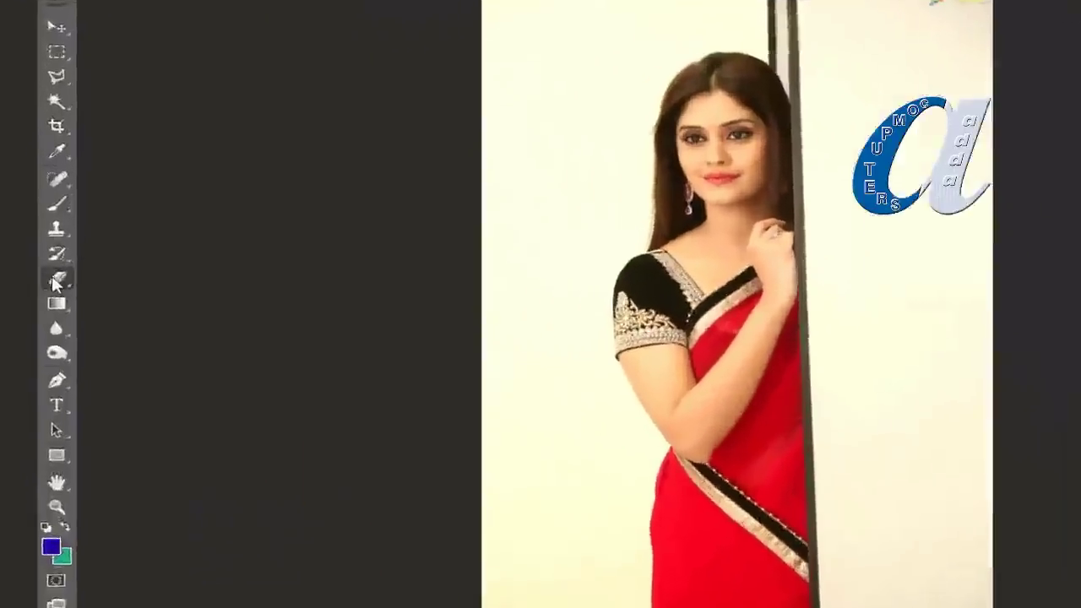
Step: With a smaller Background Eraser brush, erase the backdrop strips left of the woman in the red sari
click(95, 290)
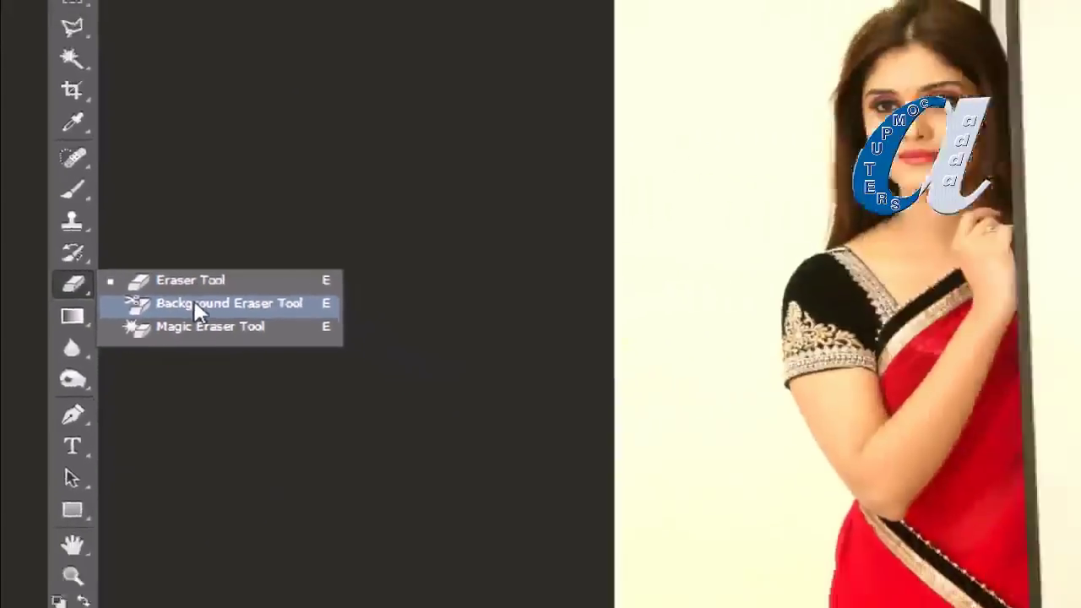
click(302, 341)
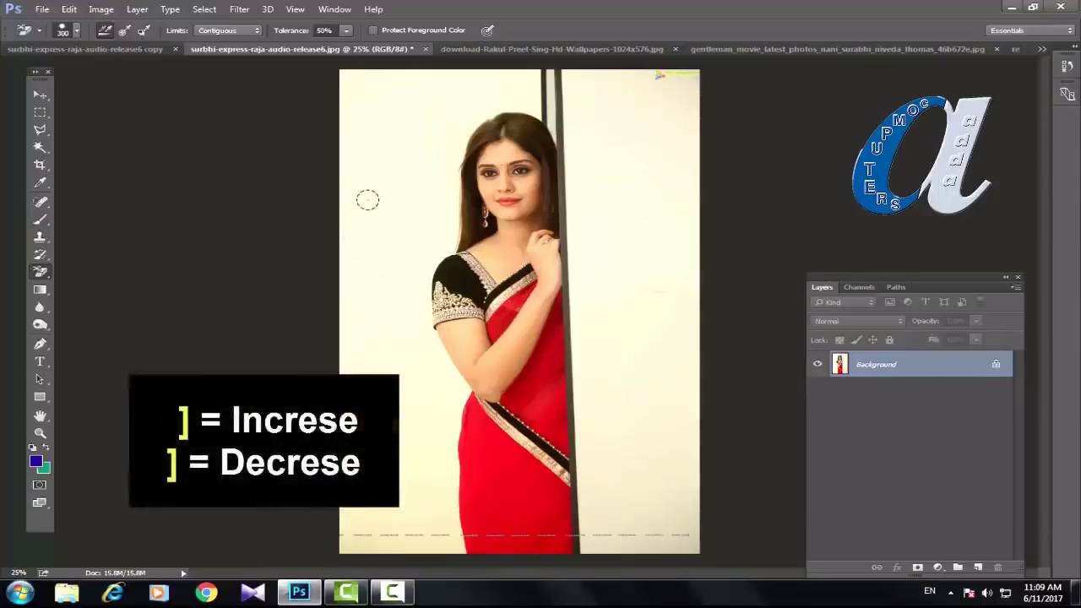
key(bracketleft)
drag(366, 197, 369, 287)
mouse_move(372, 123)
mouse_down()
mouse_move(351, 264)
mouse_move(351, 167)
mouse_move(341, 211)
mouse_up()
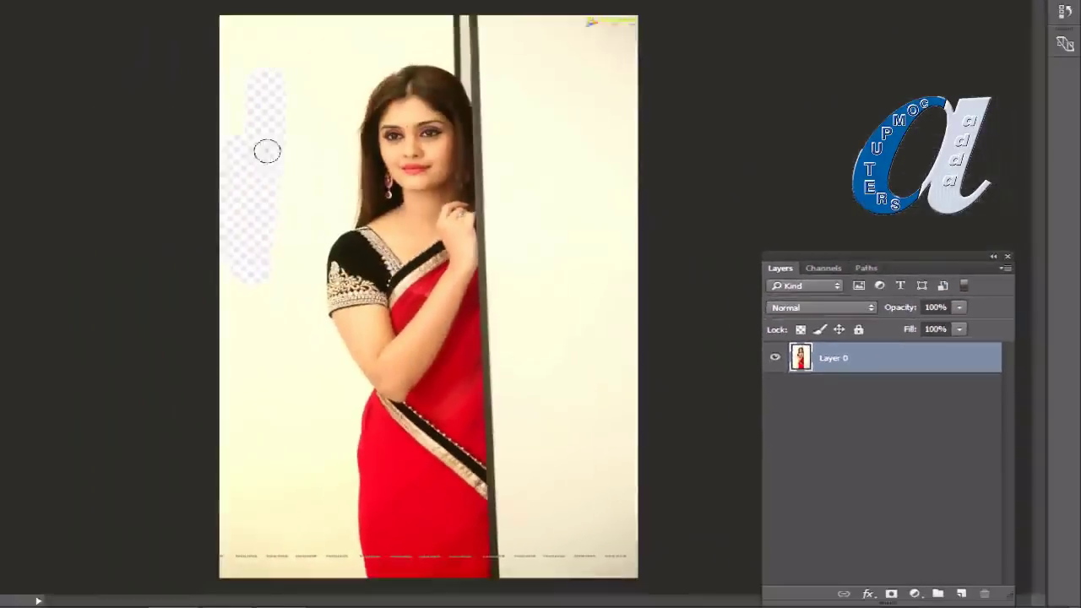
mouse_move(267, 151)
mouse_down()
mouse_move(267, 264)
mouse_move(292, 150)
mouse_move(274, 271)
mouse_move(274, 250)
mouse_move(255, 245)
mouse_move(237, 280)
mouse_move(234, 353)
mouse_move(223, 204)
mouse_move(270, 411)
mouse_move(229, 394)
mouse_move(229, 435)
mouse_move(225, 381)
mouse_move(228, 558)
mouse_move(225, 512)
mouse_move(239, 475)
mouse_move(244, 536)
mouse_move(244, 502)
mouse_up()
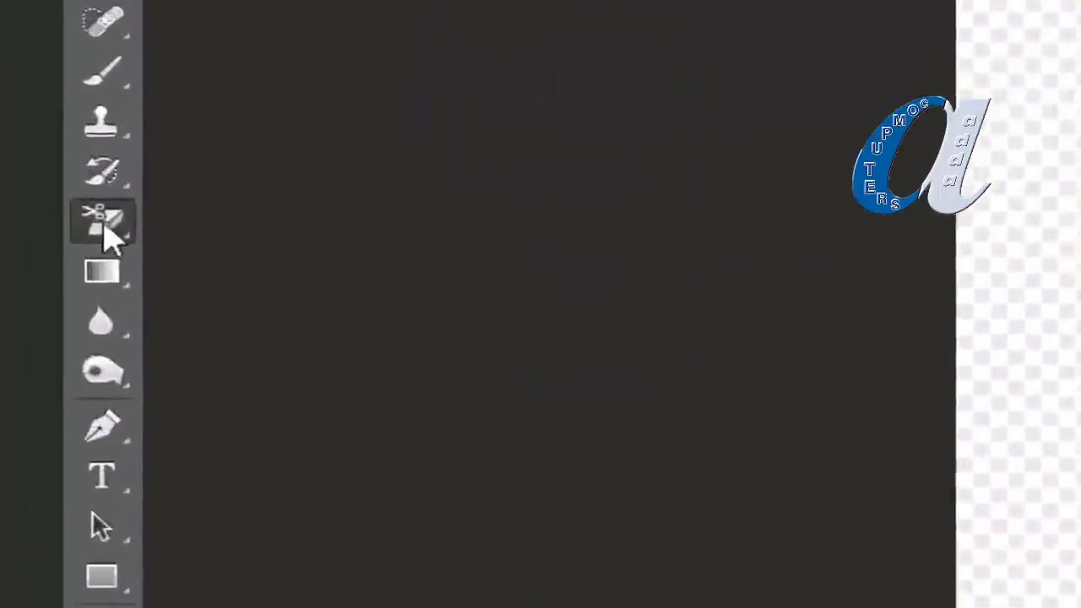
Step: Select the Magic Eraser Tool and bring the grey-backdrop portrait document to the front
right_click(35, 272)
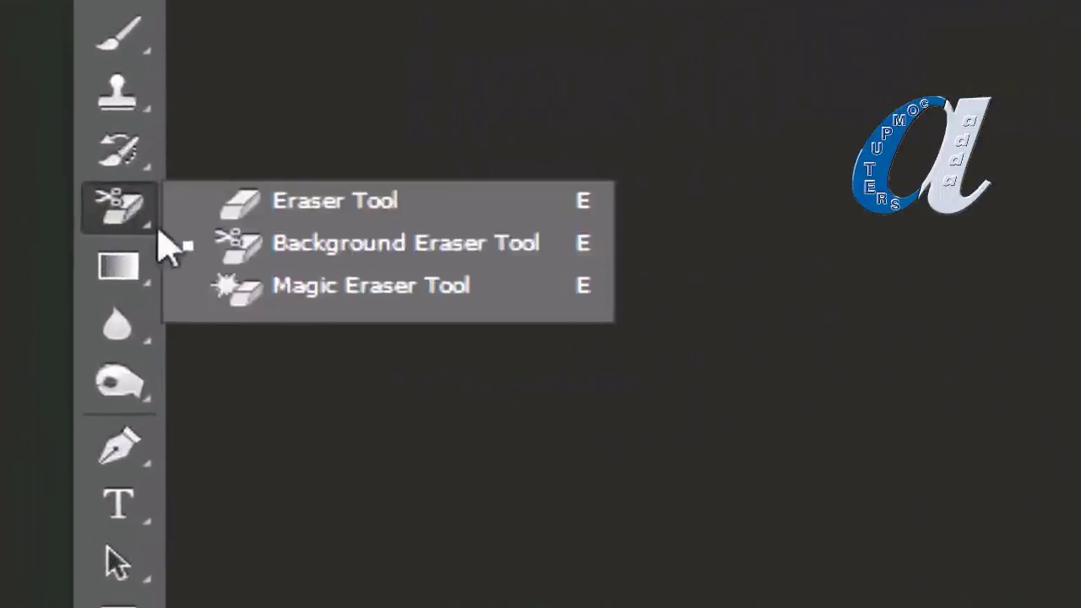
click(319, 288)
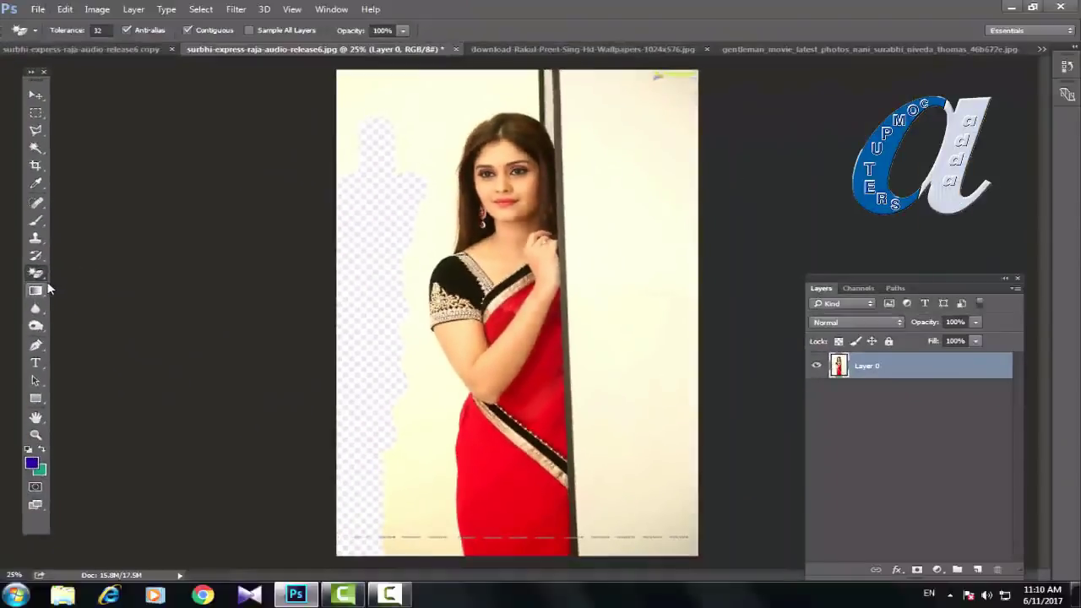
click(596, 50)
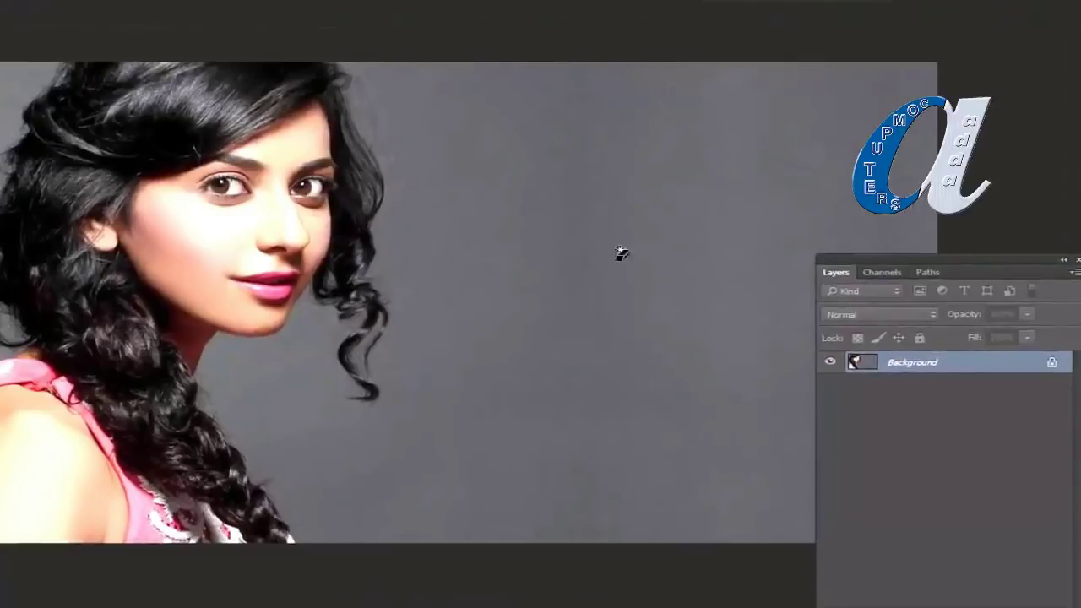
Step: Magic-erase the portrait's grey backdrop and leftover patches by hair and shoulder, then bring up the sari photo
click(616, 248)
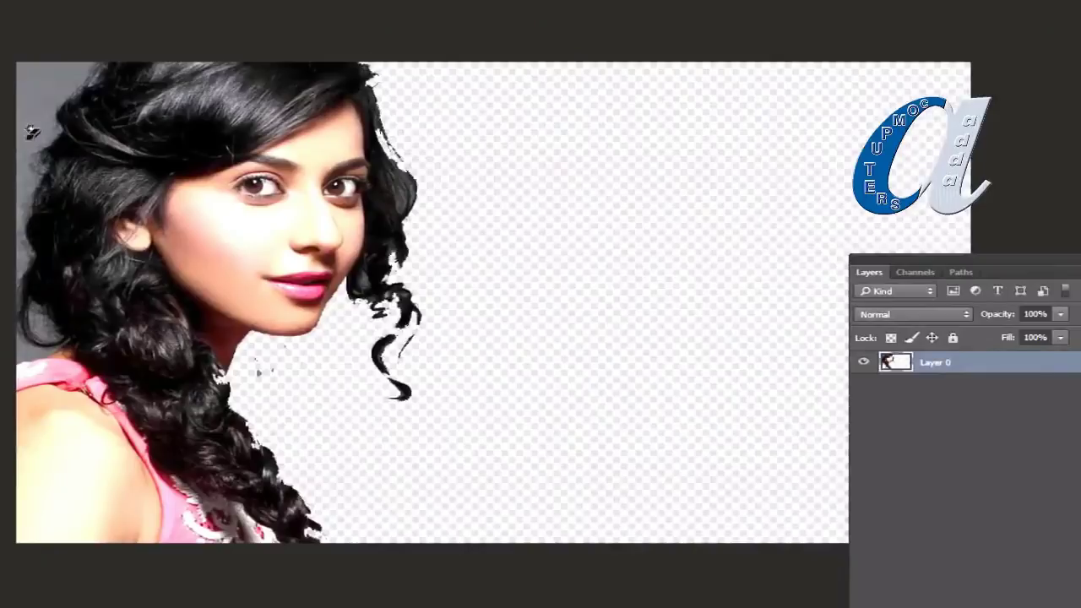
click(38, 103)
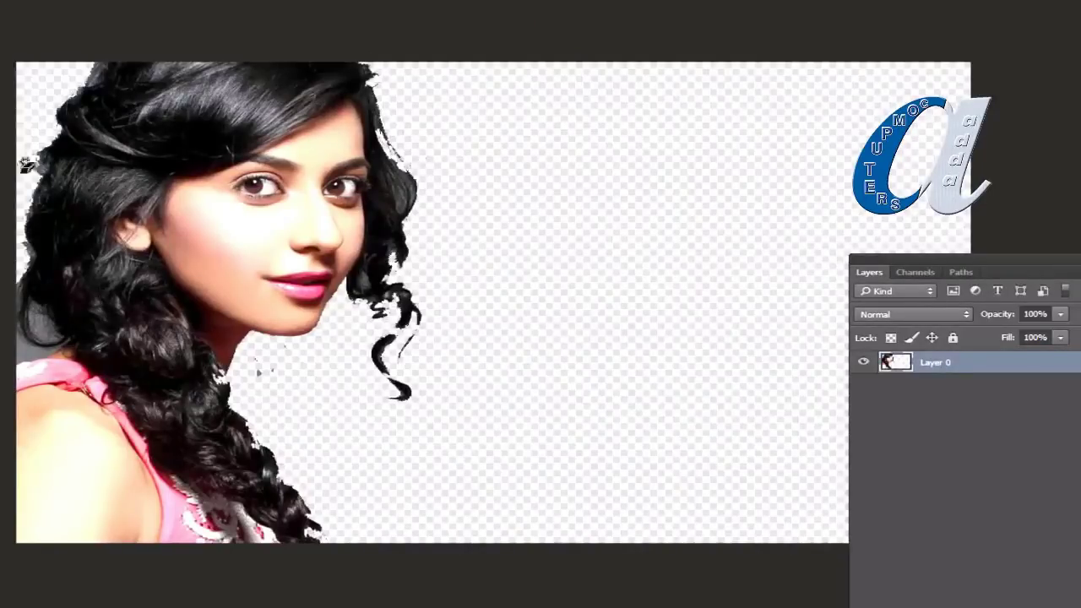
click(43, 324)
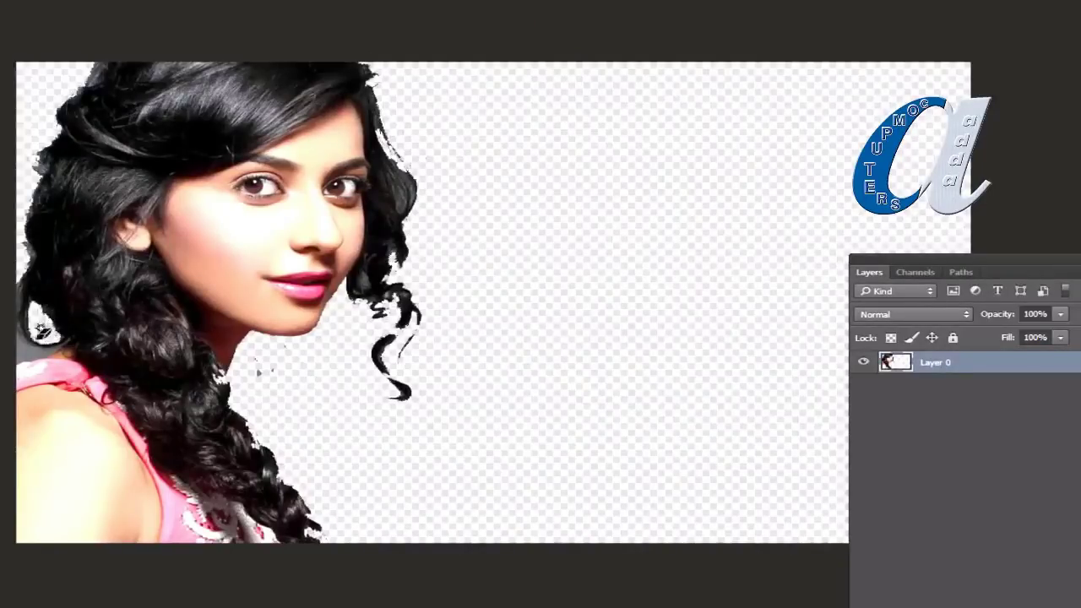
click(27, 354)
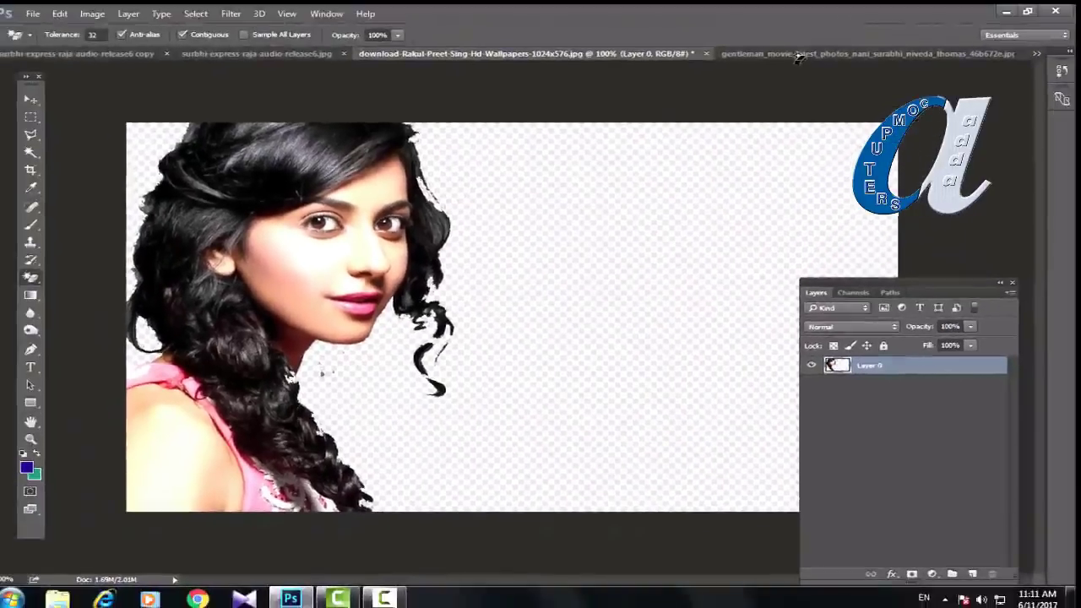
click(794, 54)
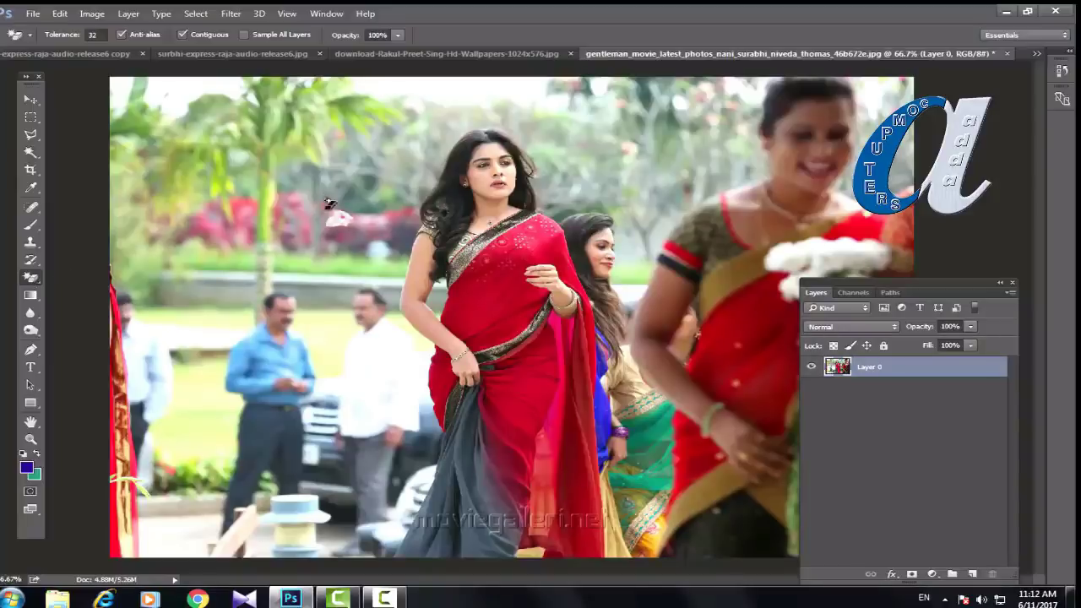
Step: Magic-erase the whitish patch, sky and greenery around the tree behind the woman in the red sari
click(293, 230)
click(300, 196)
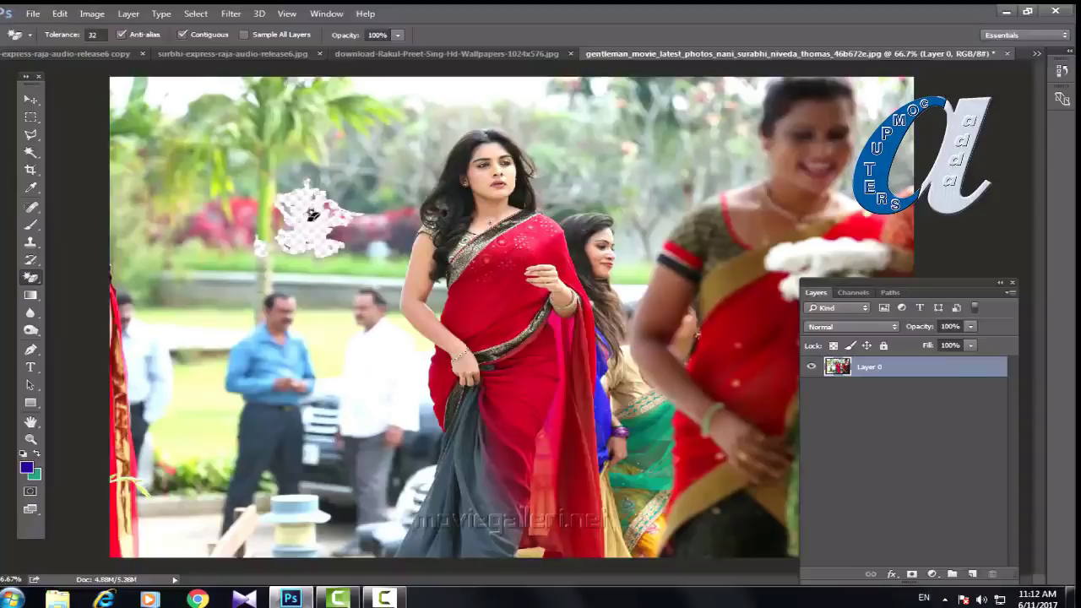
click(297, 186)
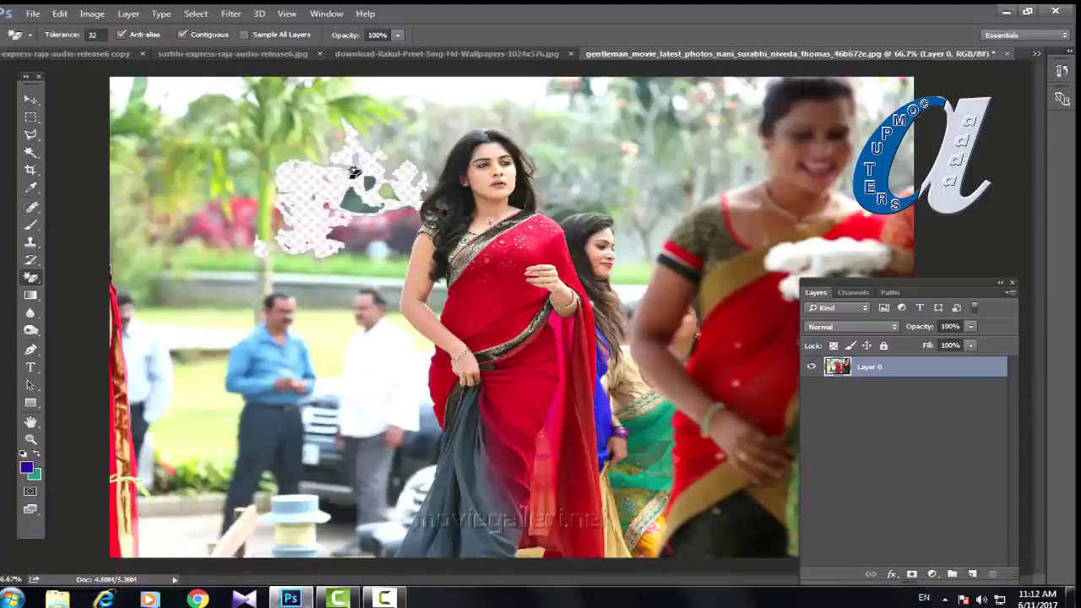
click(377, 149)
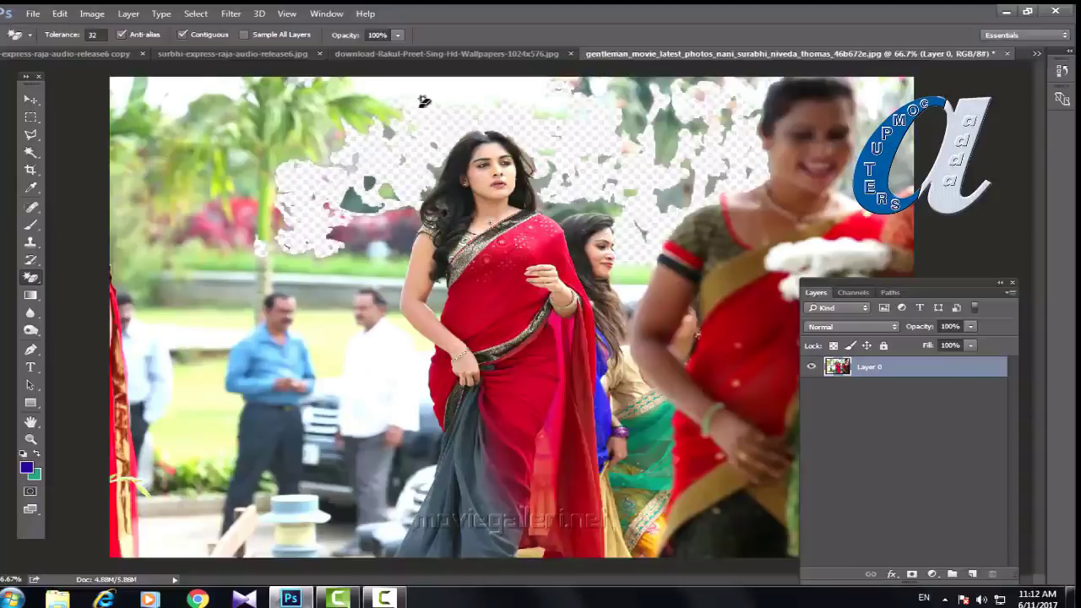
click(352, 145)
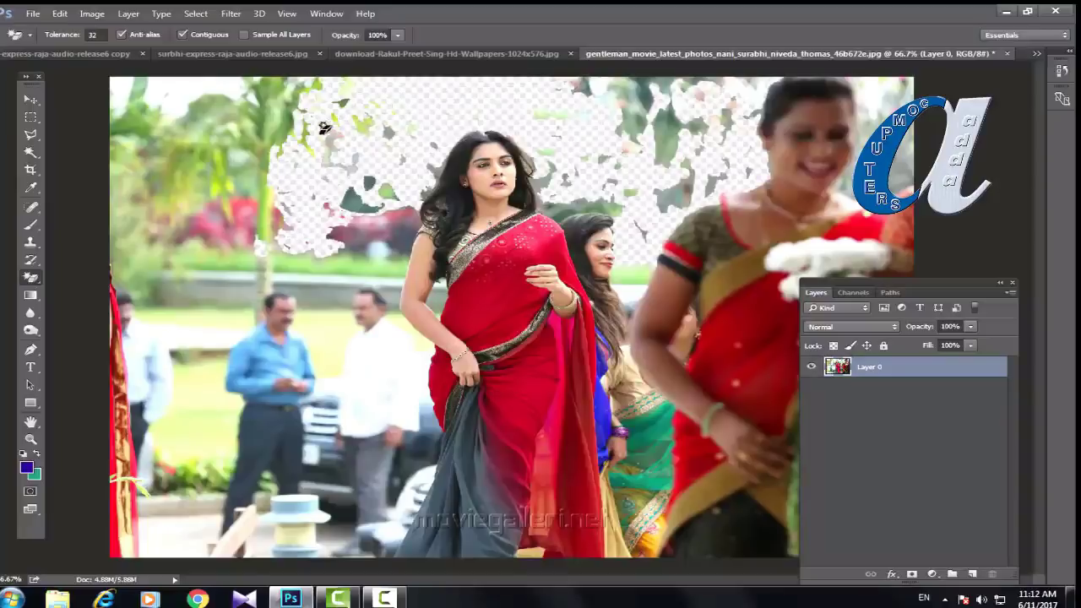
click(272, 144)
click(266, 140)
click(272, 106)
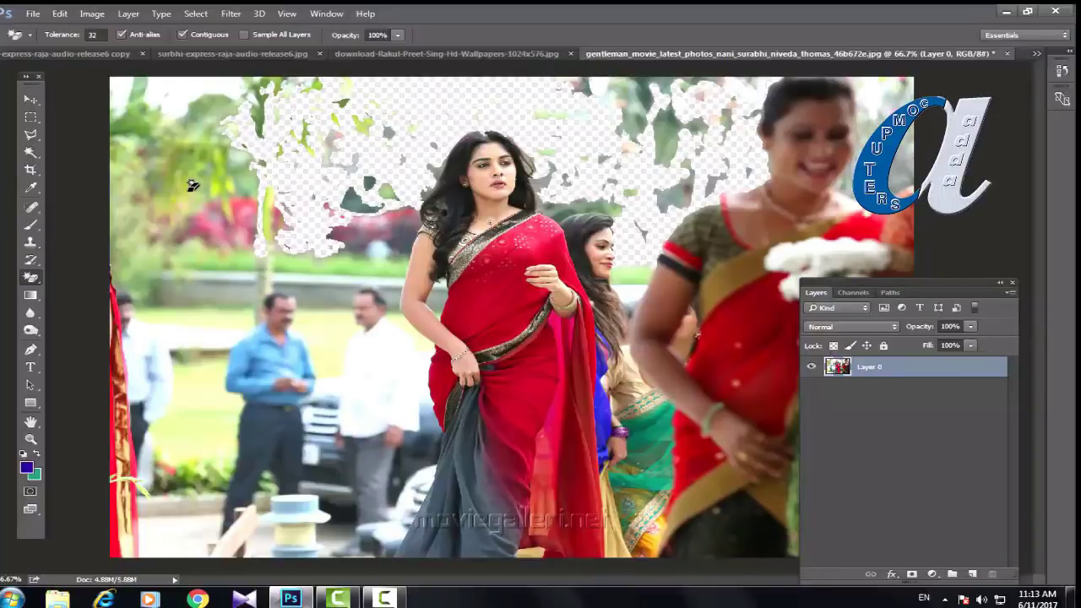
click(1036, 54)
Step: Switch to reflecmedia.jpg, then to the blue-screen shivering-woman photo
click(738, 121)
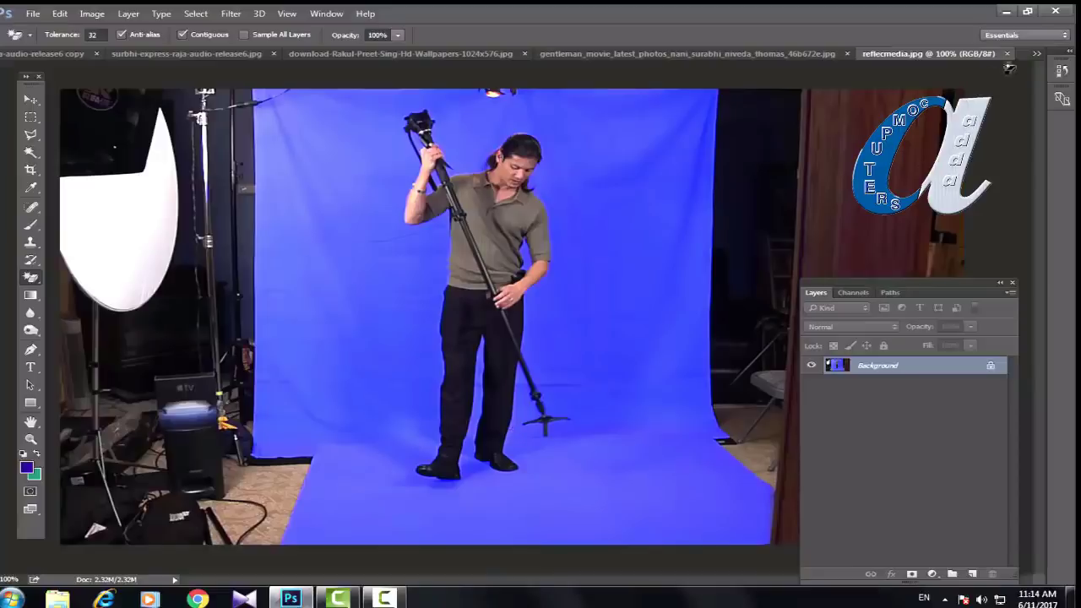
click(1037, 54)
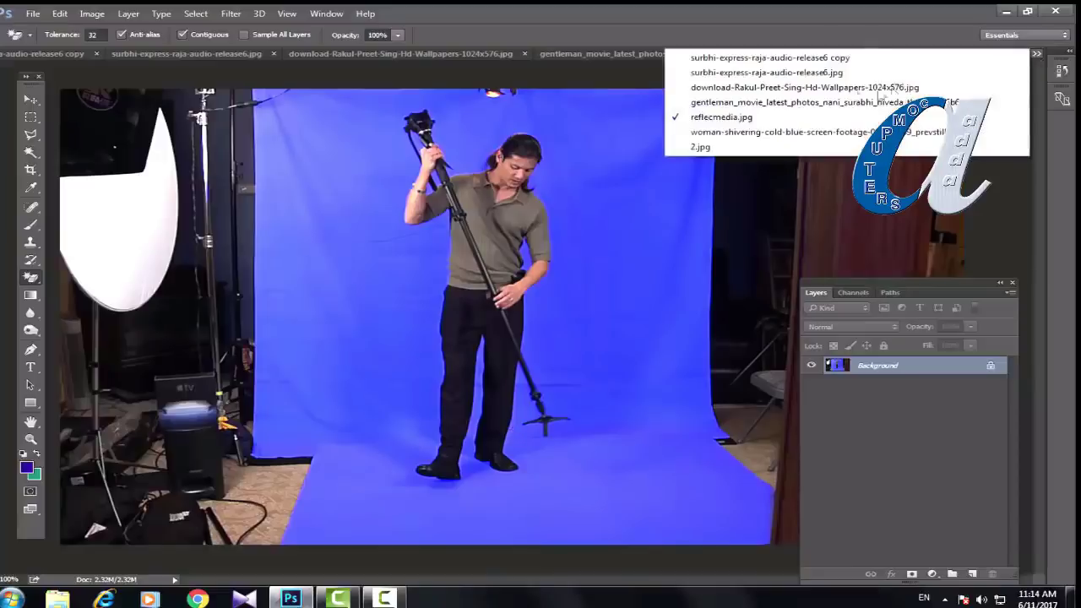
click(708, 133)
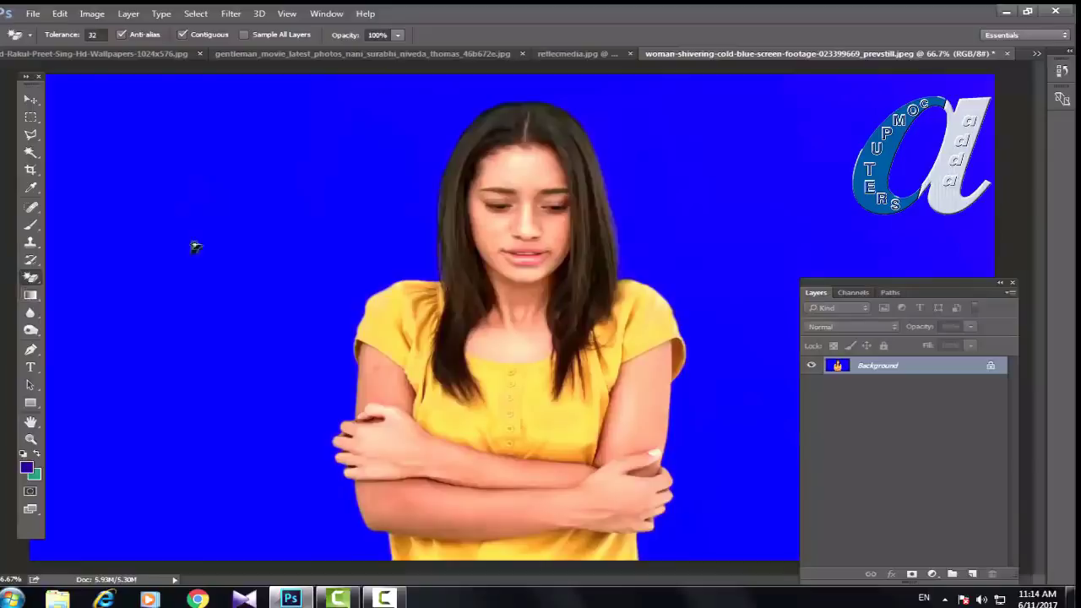
Step: Trial-erase the blue backdrop and yellow shirt with the Magic Eraser, then undo all the erasures
click(207, 245)
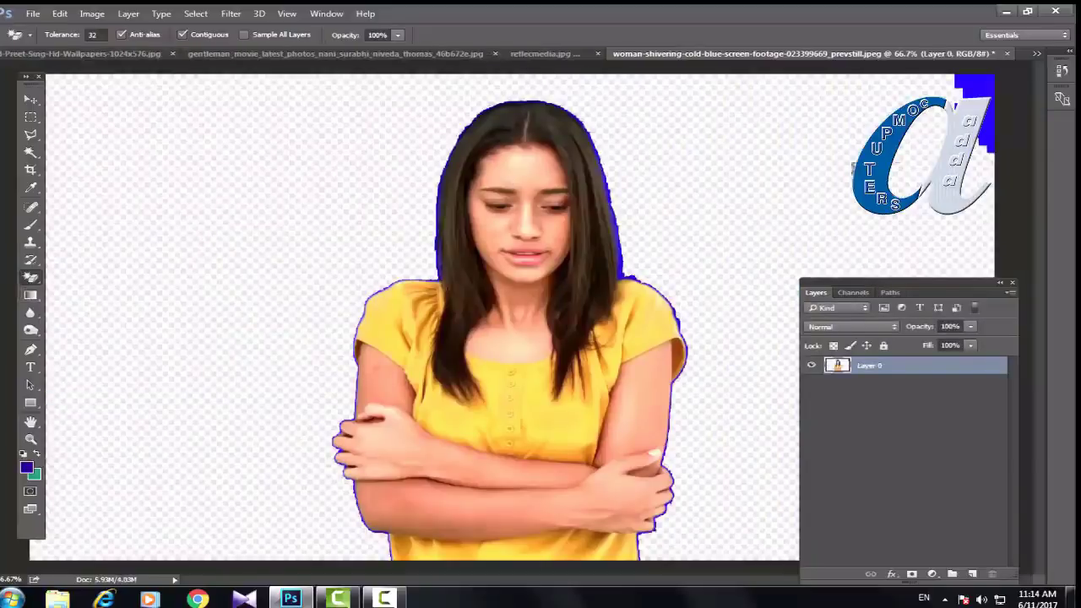
click(980, 92)
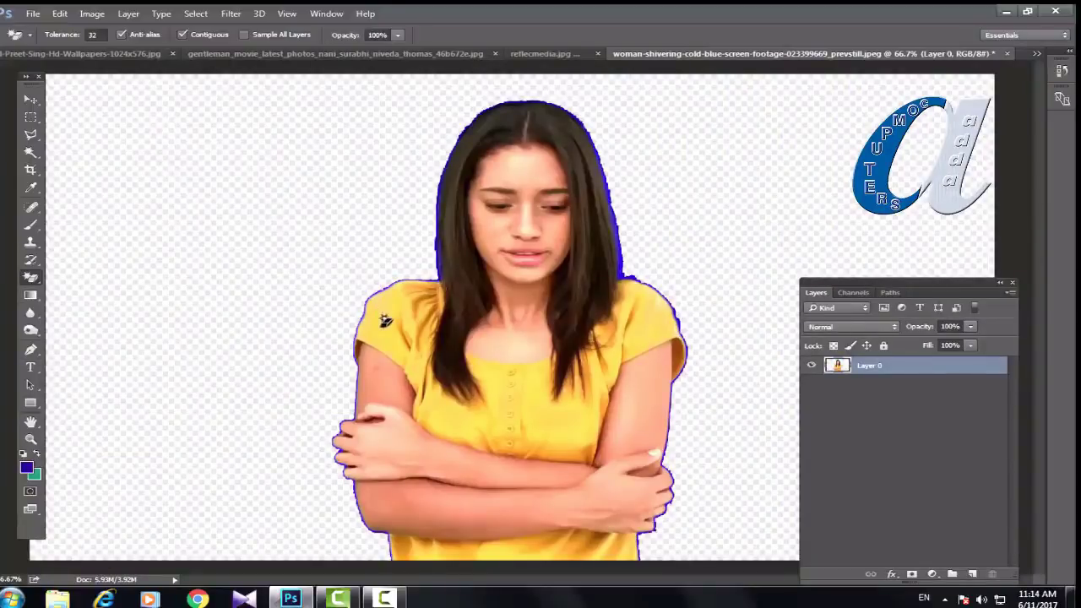
click(381, 332)
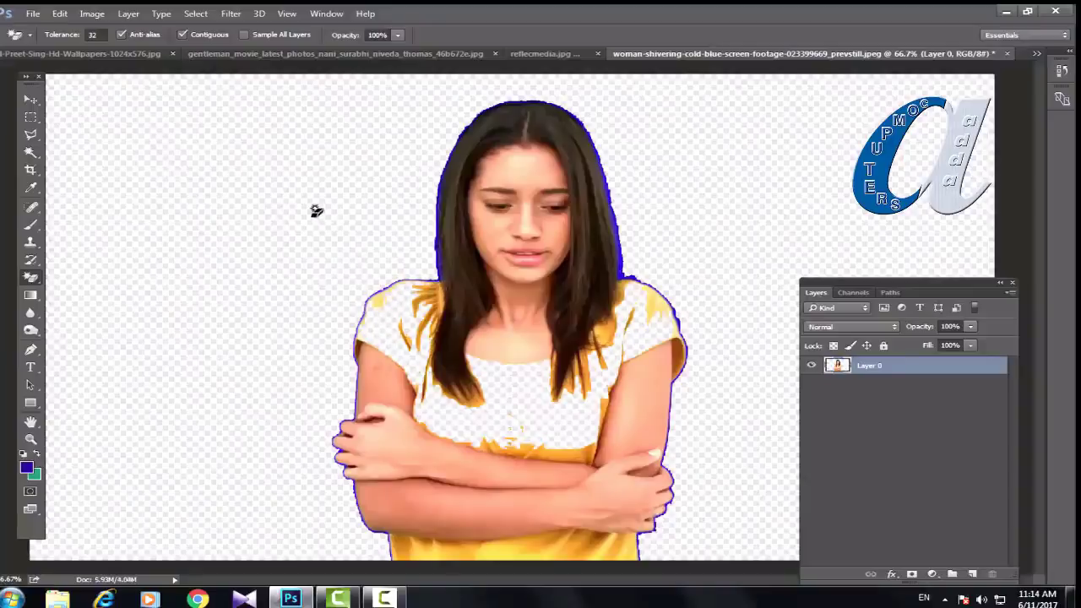
key(ctrl+alt+z)
key(ctrl+alt+z)
key(ctrl+alt+z)
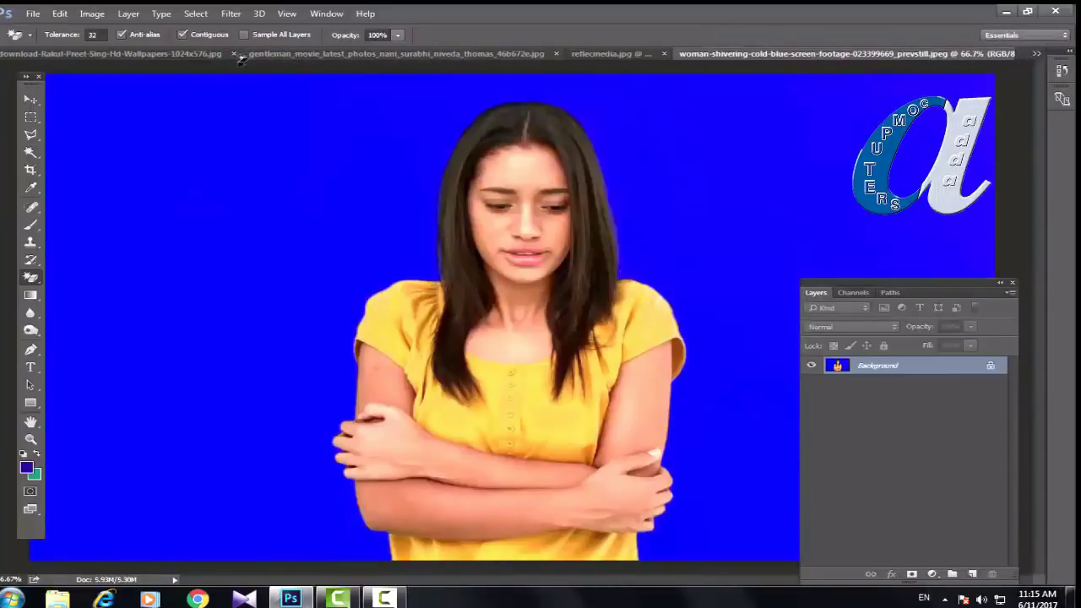
Step: Back on the portrait, restore the grey backdrop, then magic-erase it again including patches by hair and shoulder
click(166, 58)
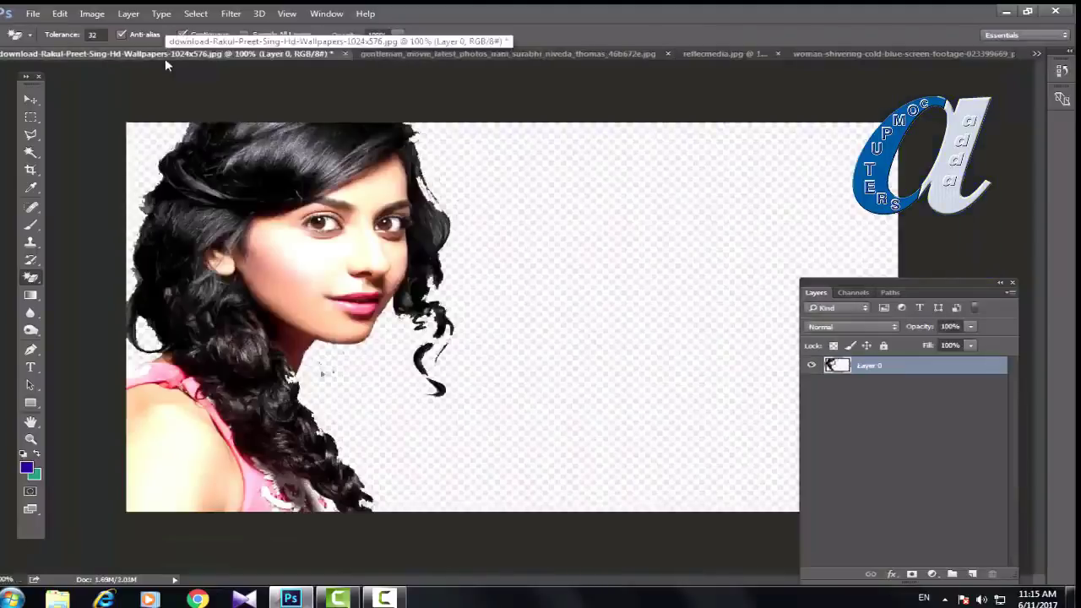
key(ctrl+alt+z)
key(ctrl+alt+z)
key(ctrl+alt+z)
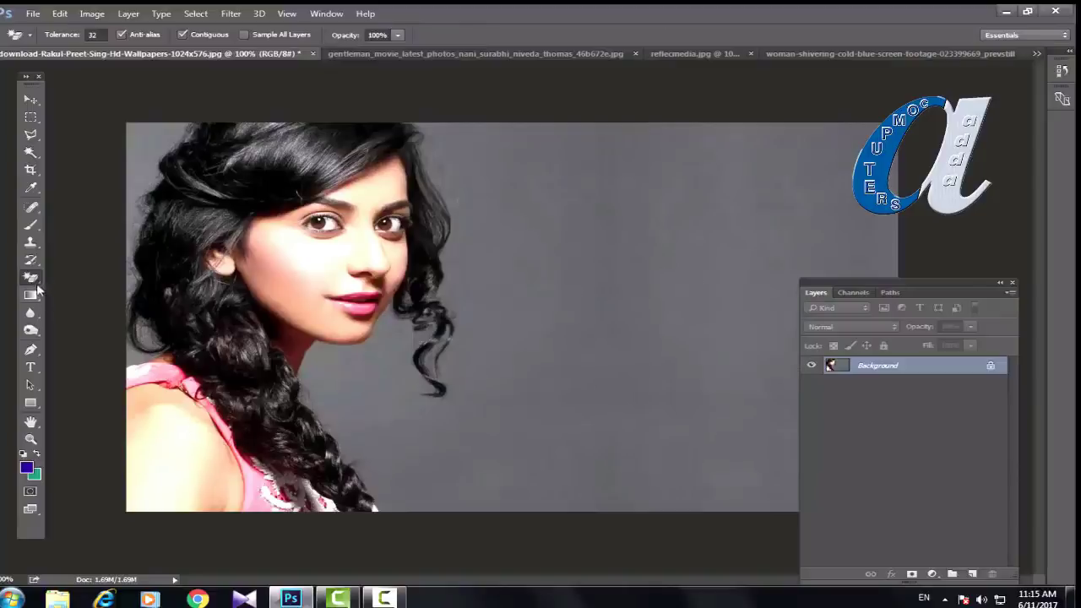
click(630, 313)
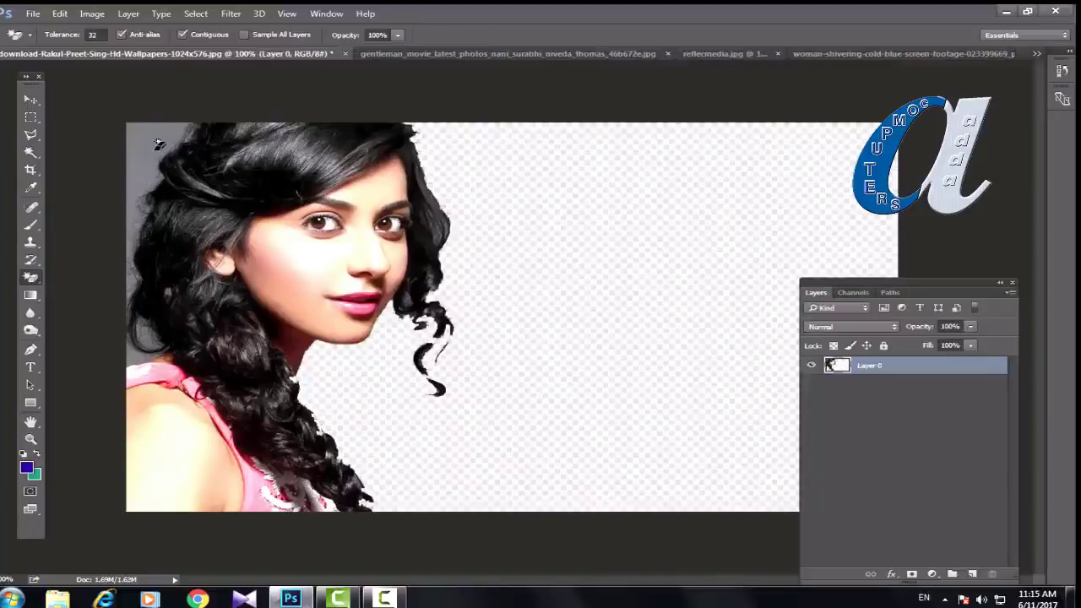
click(158, 144)
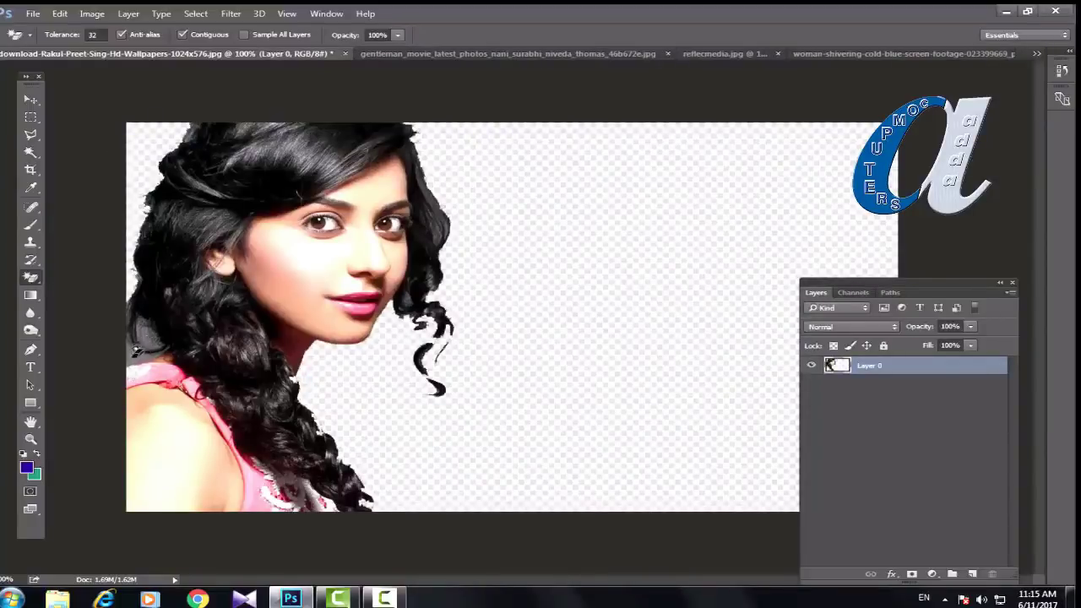
click(135, 352)
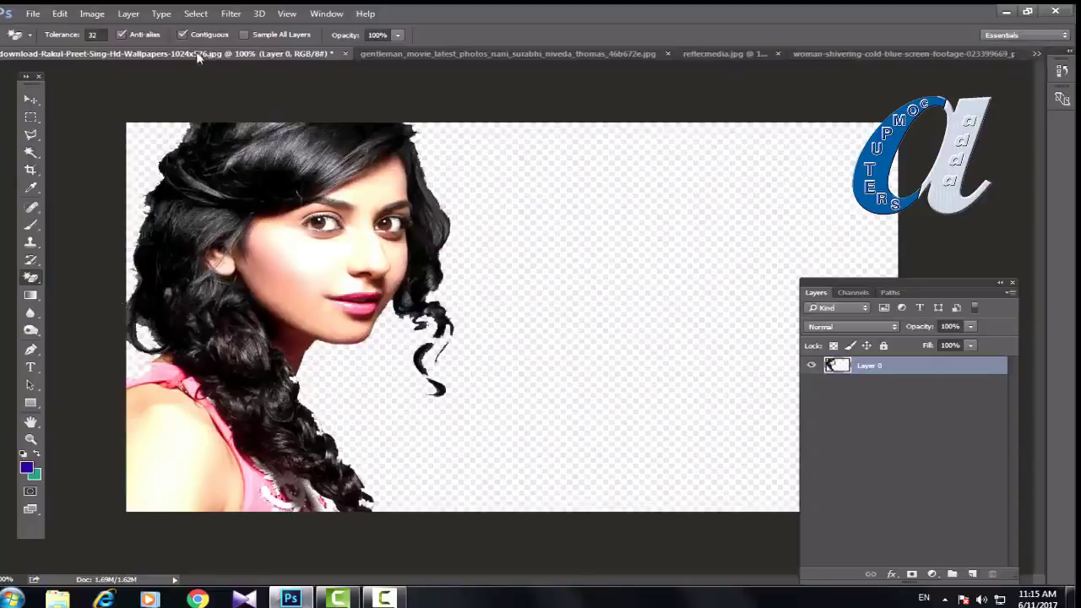
Step: Float the portrait and the balloon photo 2.jpg in separate windows
drag(194, 53, 163, 90)
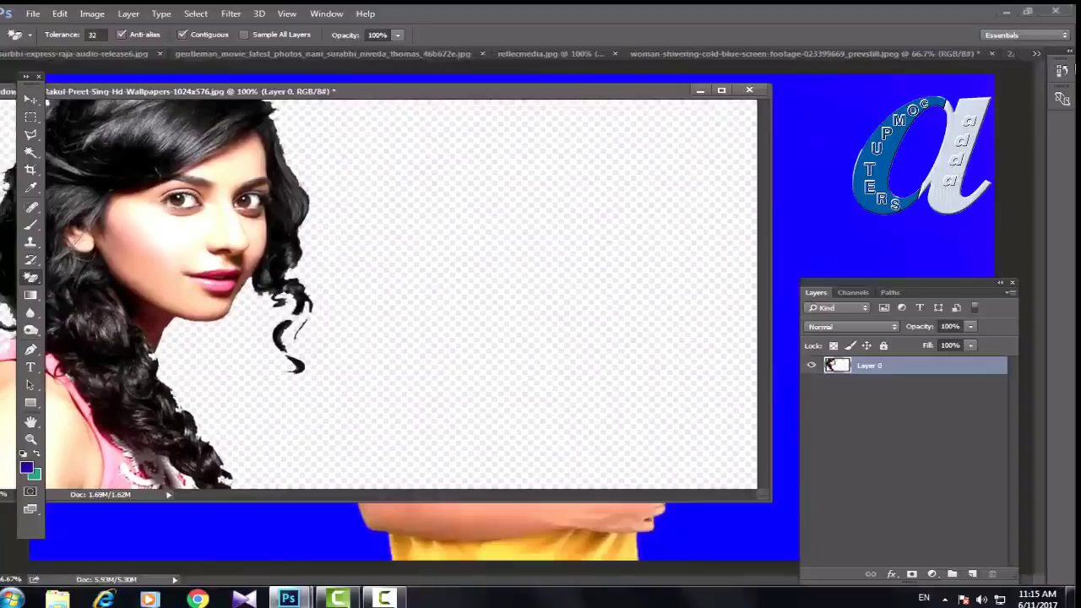
click(1011, 54)
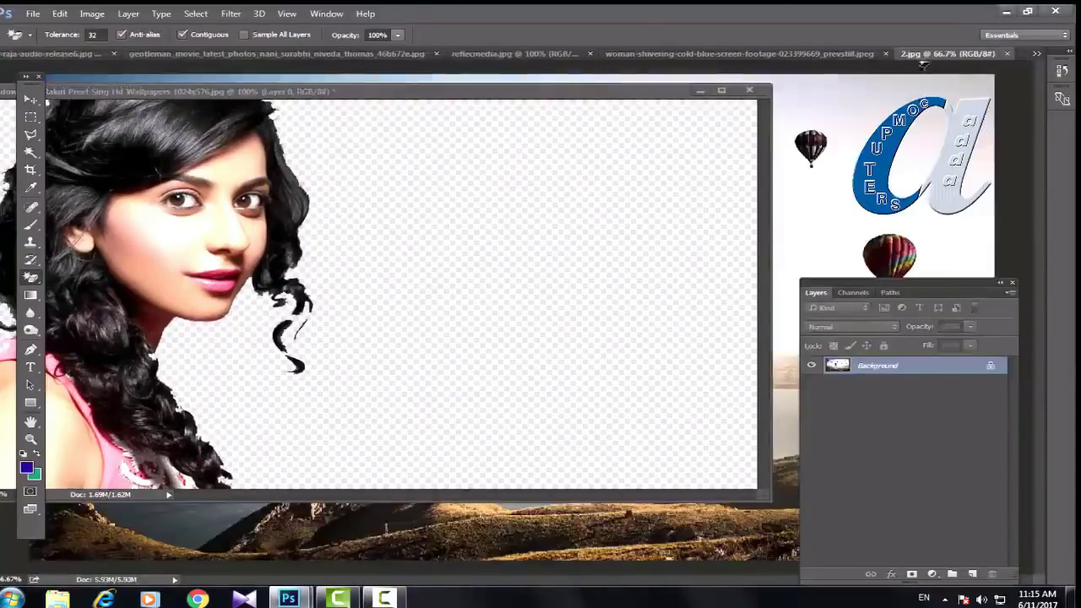
drag(935, 59, 428, 156)
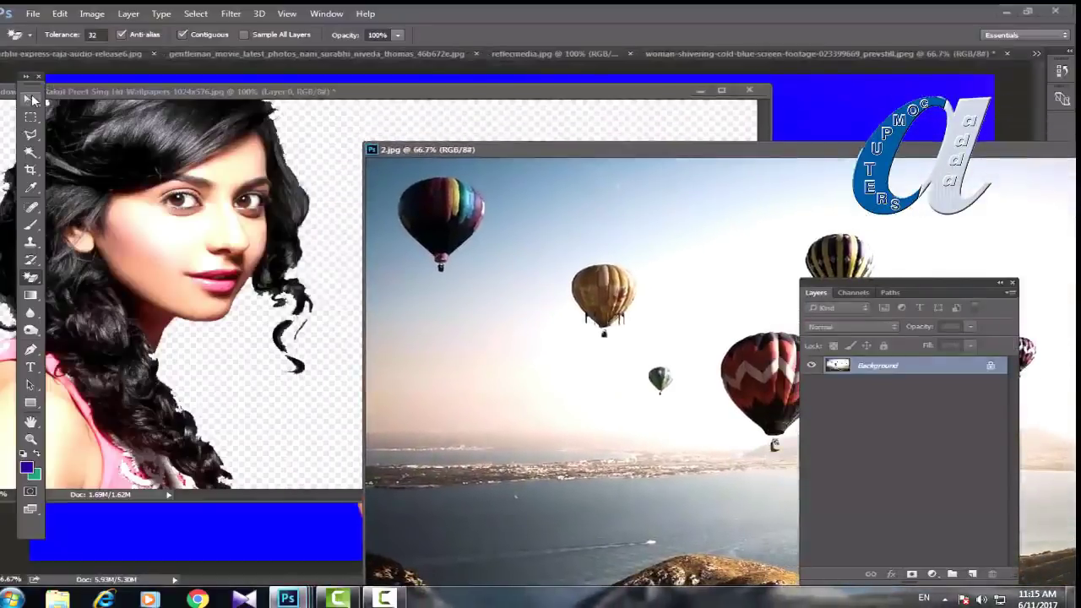
Step: Copy the balloon image into the portrait with the Move tool and stack Layer 0 above Layer 1
click(32, 100)
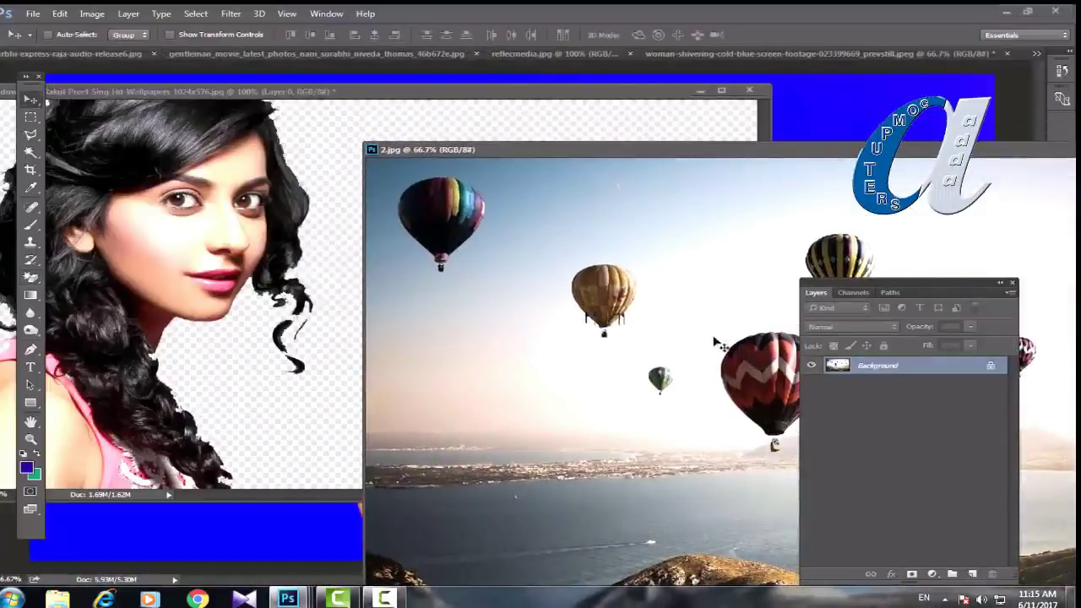
drag(714, 341, 197, 258)
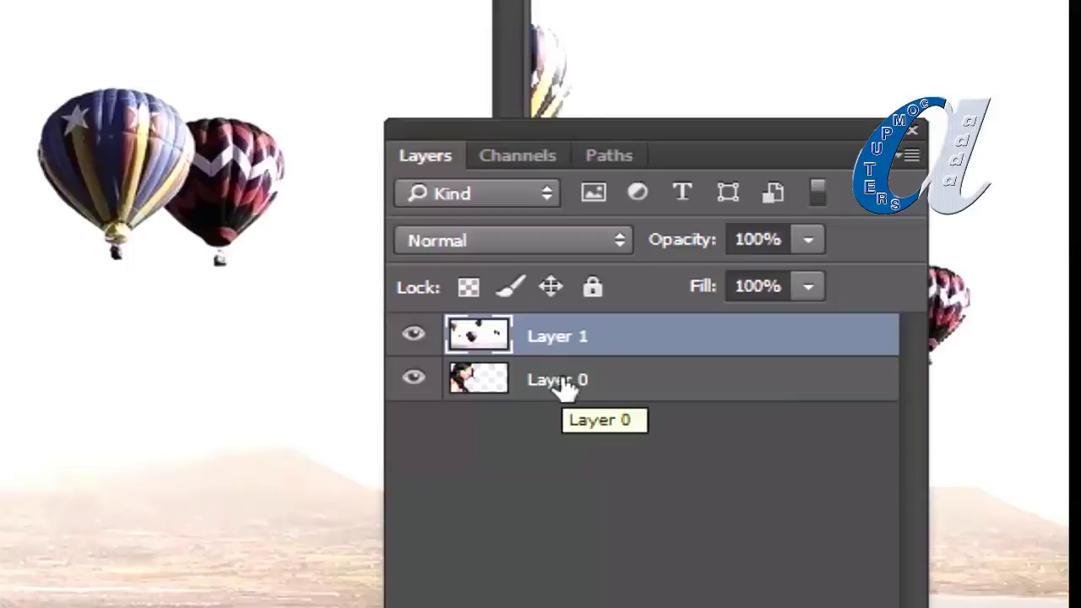
click(565, 387)
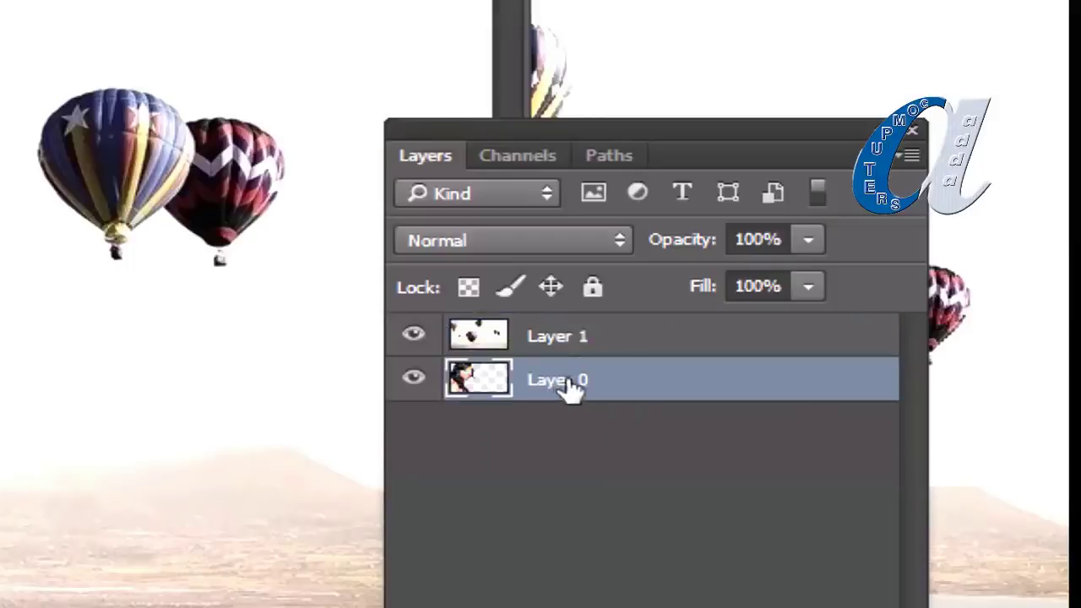
drag(573, 388, 570, 334)
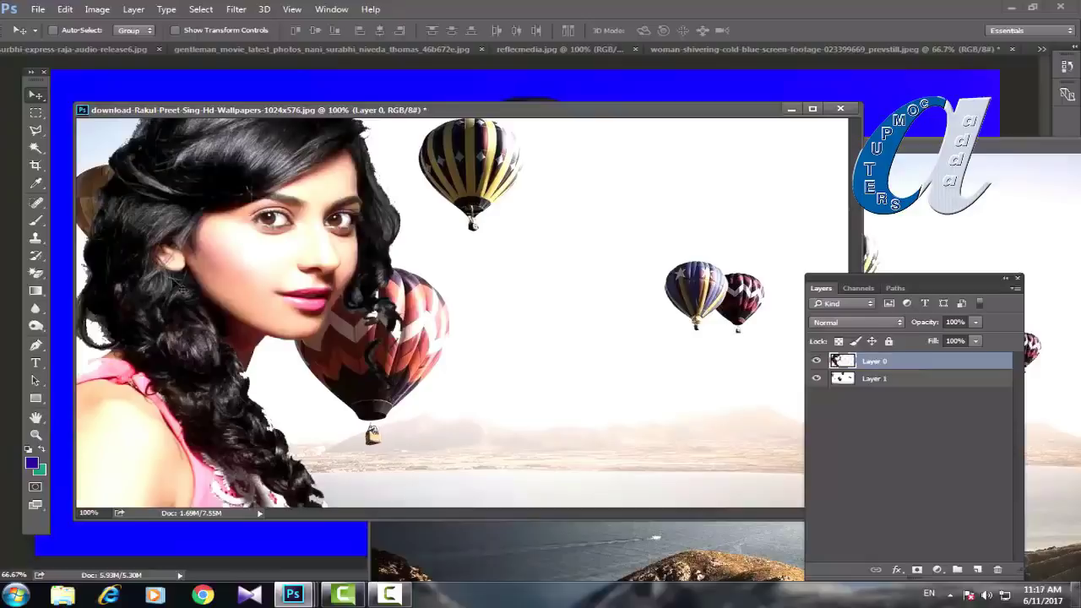
Step: Create a new document and fill a dark blue rectangle and a tall green rectangle
click(38, 9)
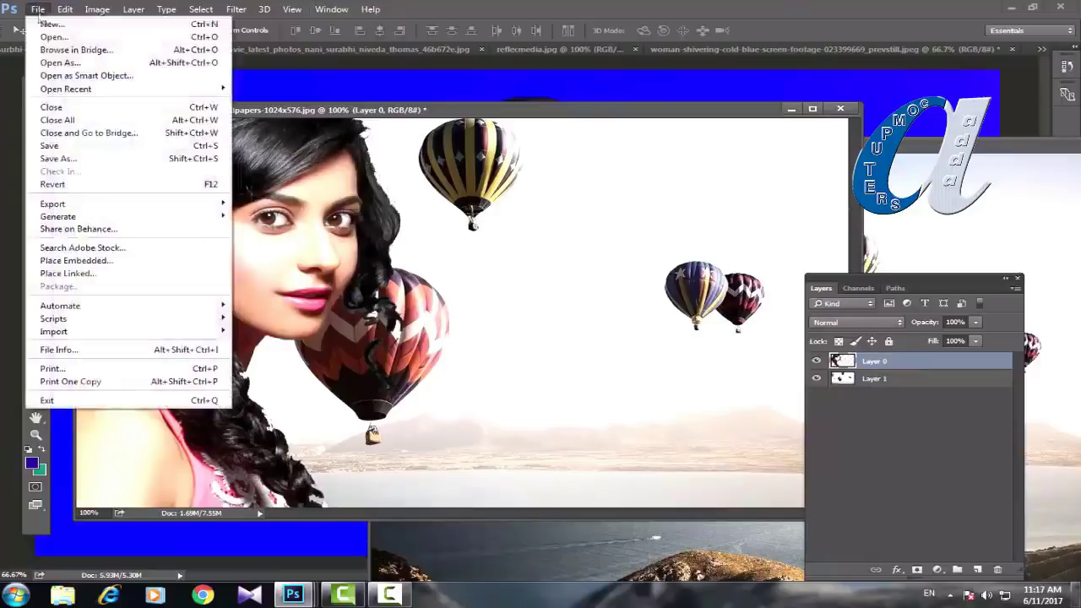
click(38, 9)
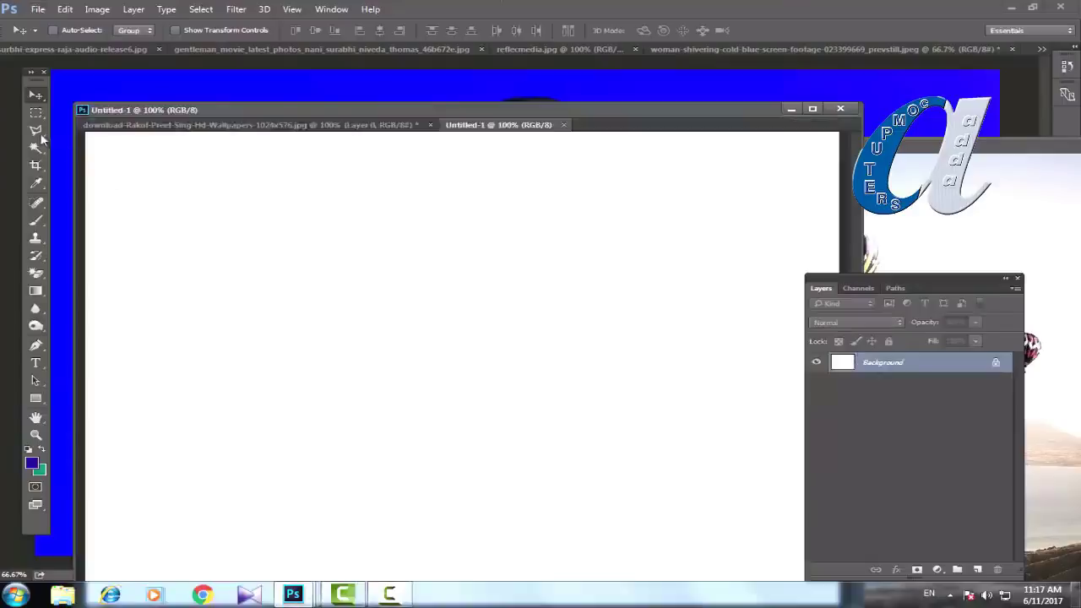
click(37, 114)
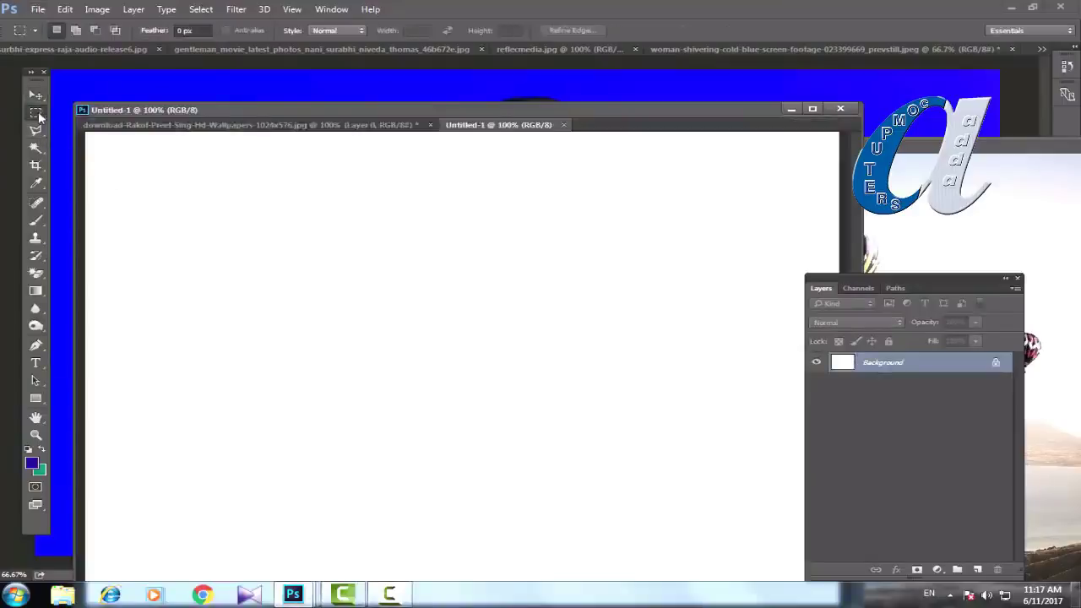
drag(167, 219, 308, 338)
key(alt+BackSpace)
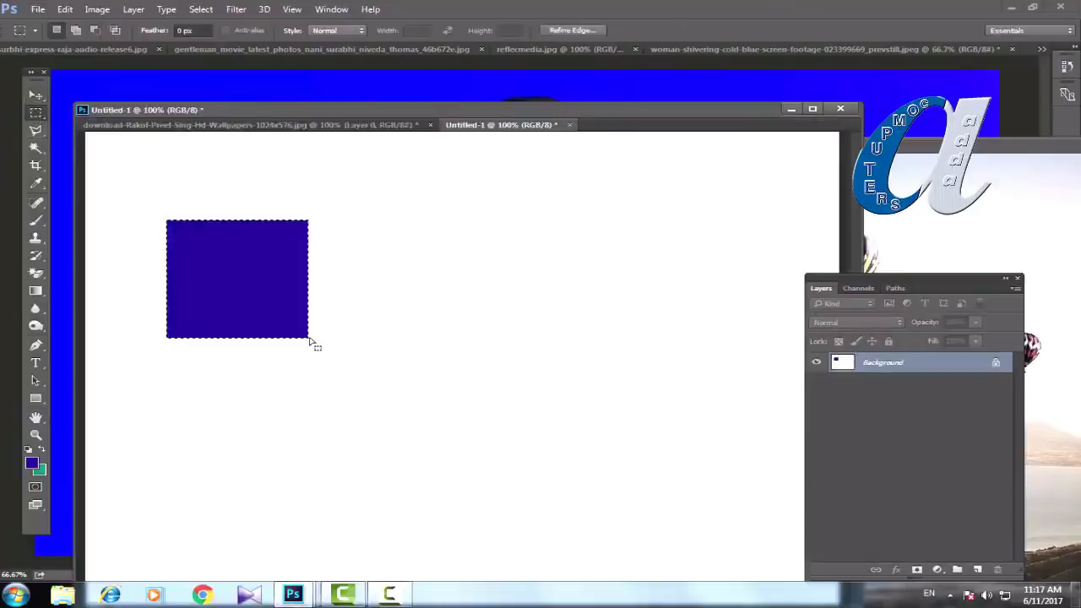
key(ctrl+d)
drag(378, 250, 519, 446)
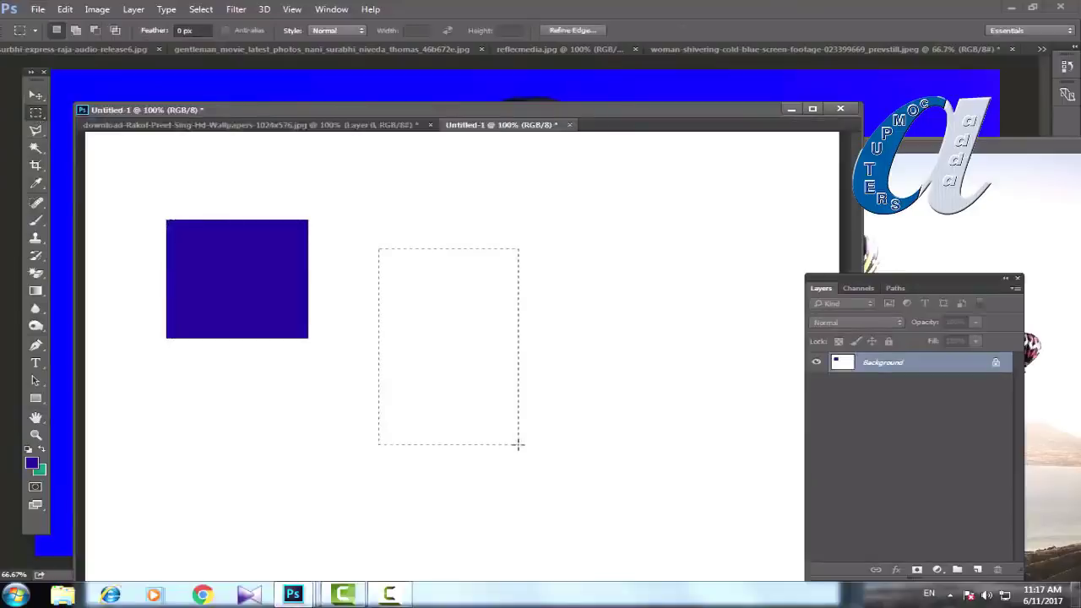
key(ctrl+BackSpace)
key(ctrl+d)
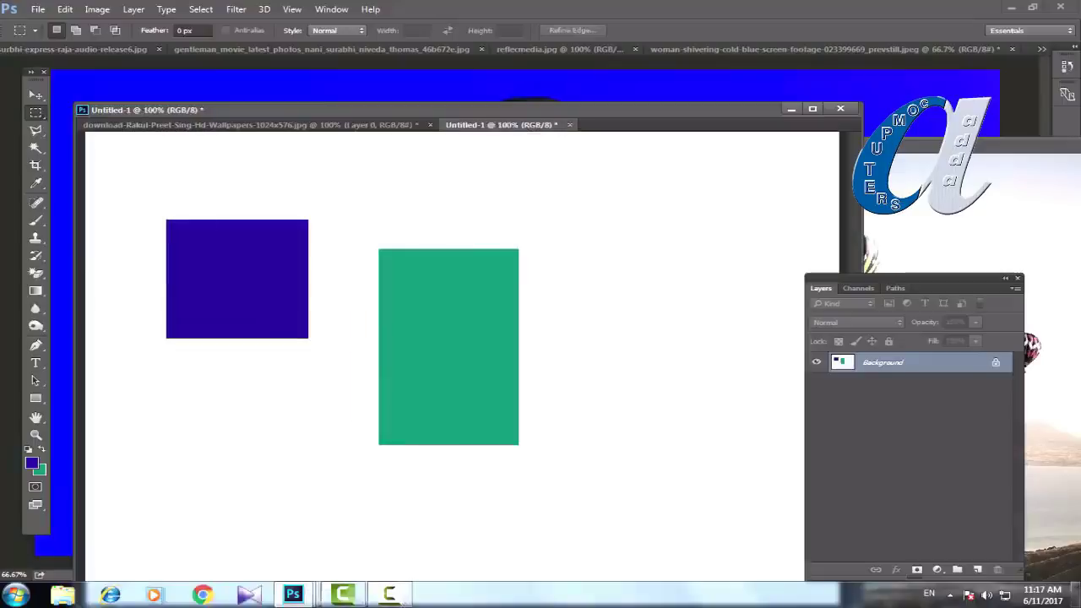
Step: Draw an oval selection at the upper right and set the foreground colour to magenta
right_click(34, 118)
click(84, 125)
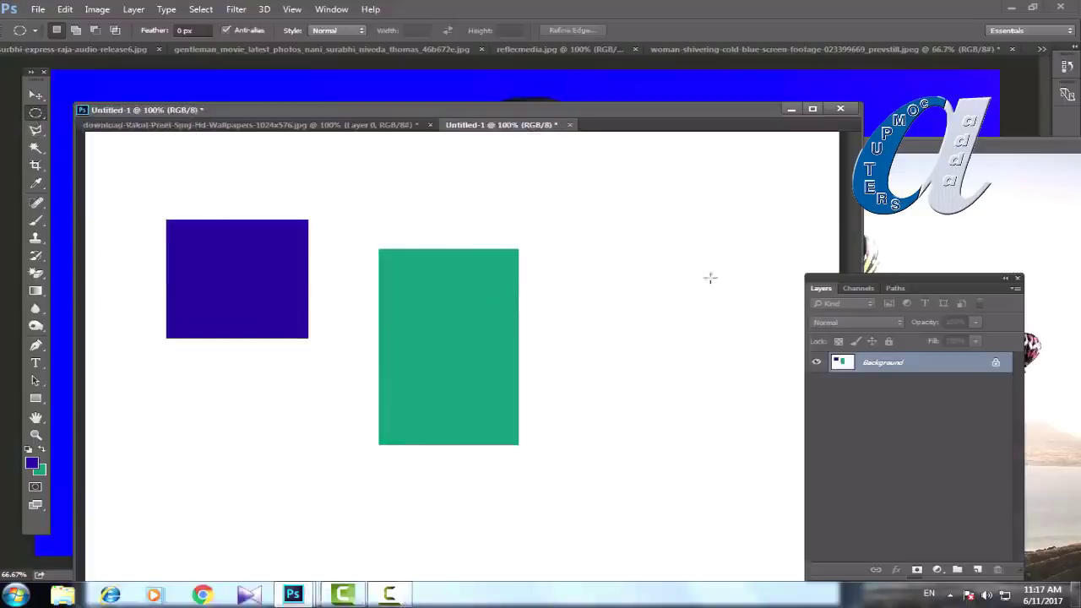
drag(702, 269, 740, 335)
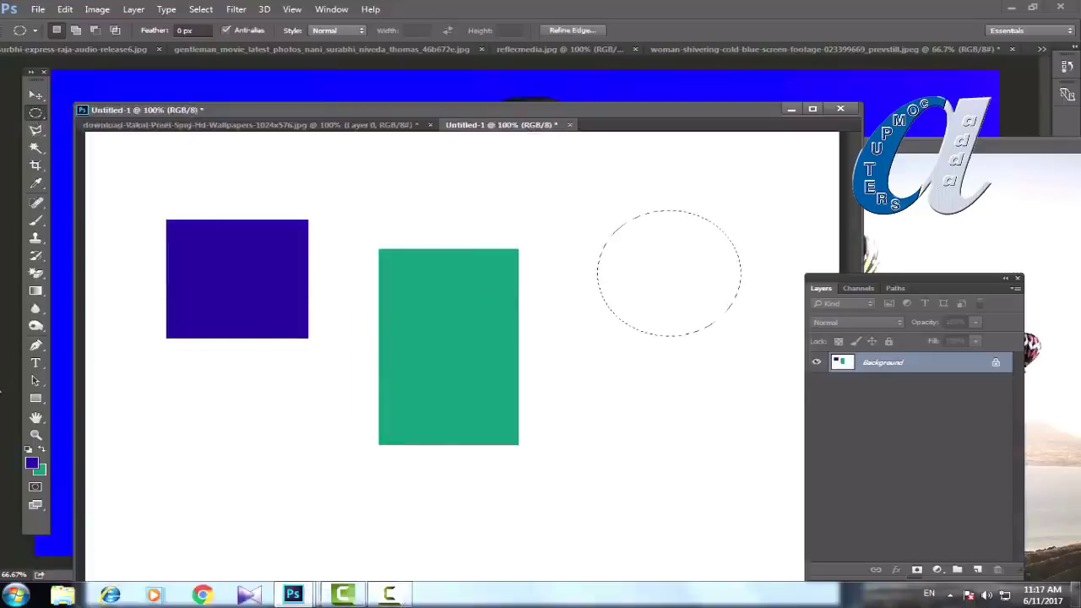
click(31, 464)
click(281, 123)
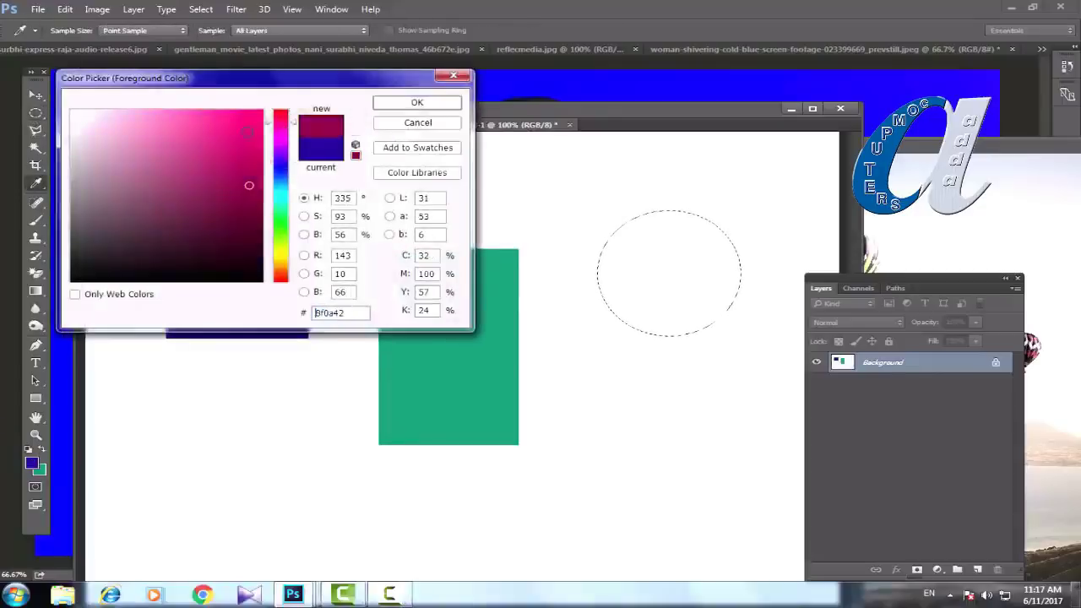
click(239, 138)
key(Return)
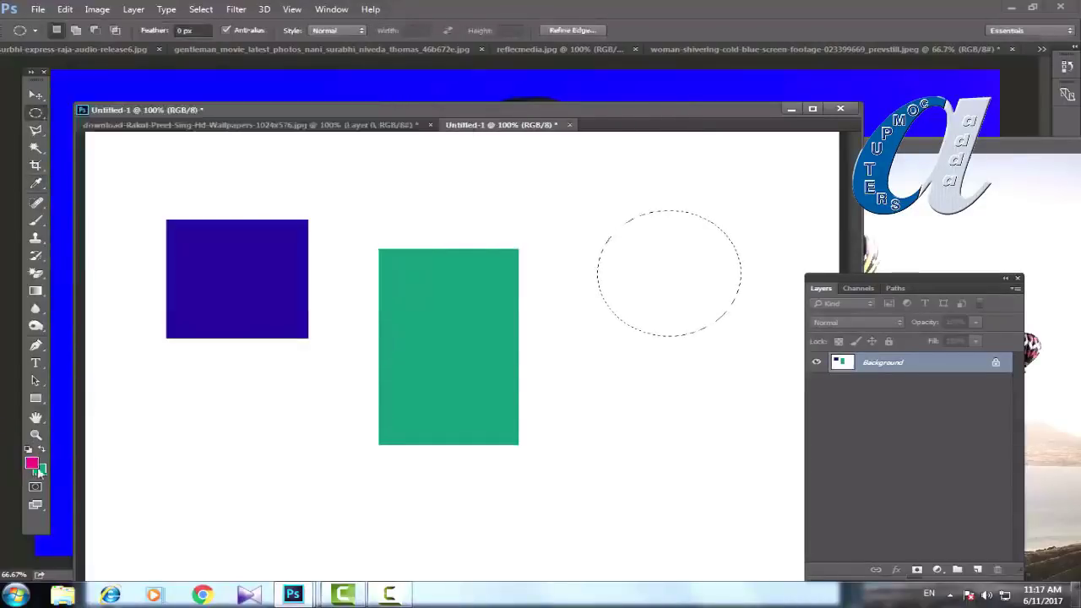
Step: Change the background colour to orange-brown in the Color Picker
click(38, 470)
click(282, 224)
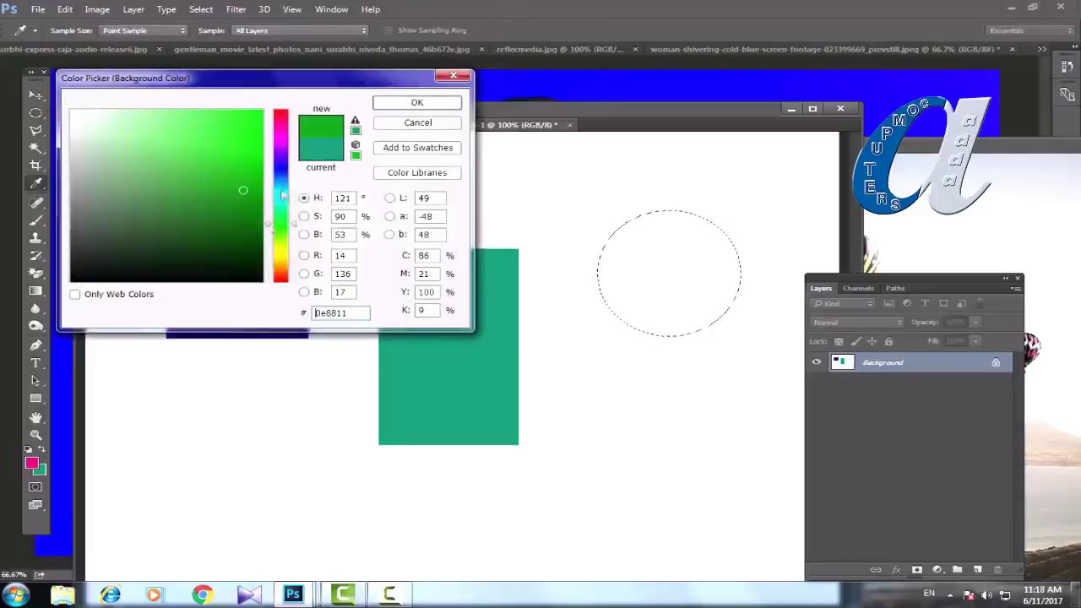
click(281, 190)
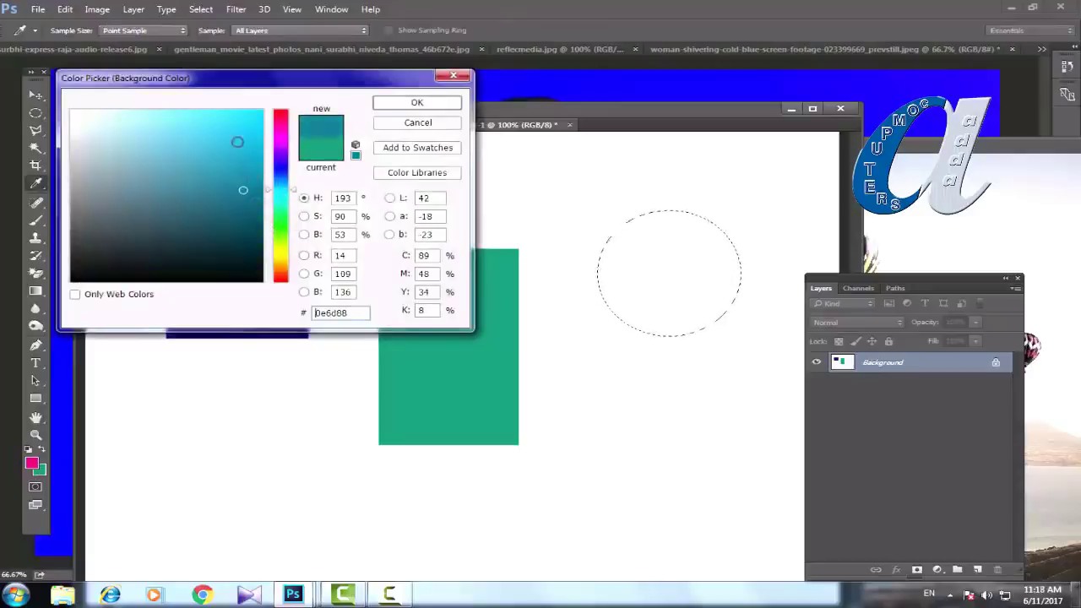
click(282, 267)
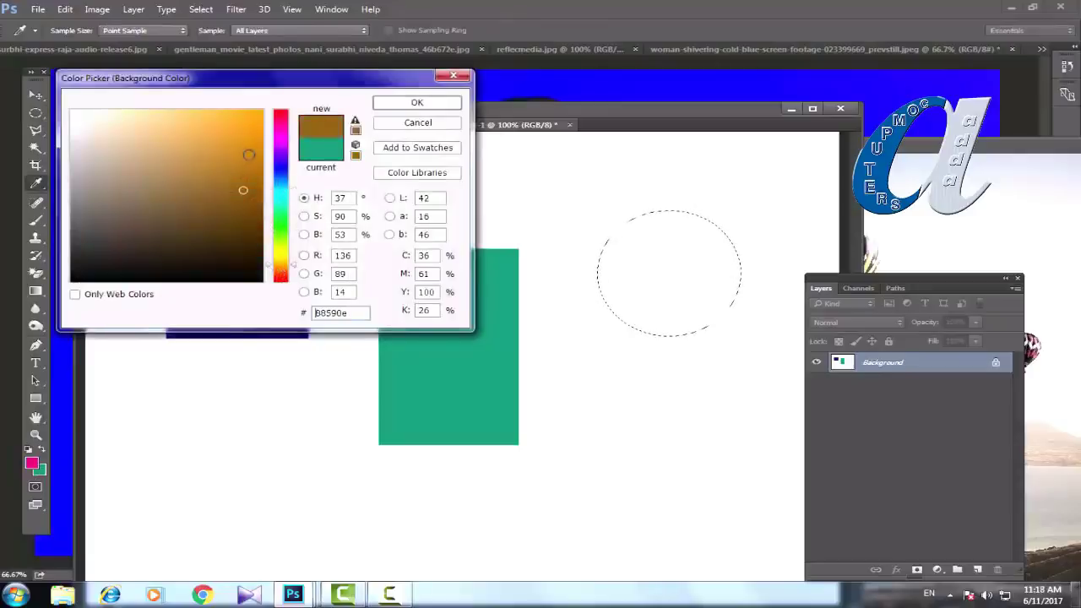
click(407, 107)
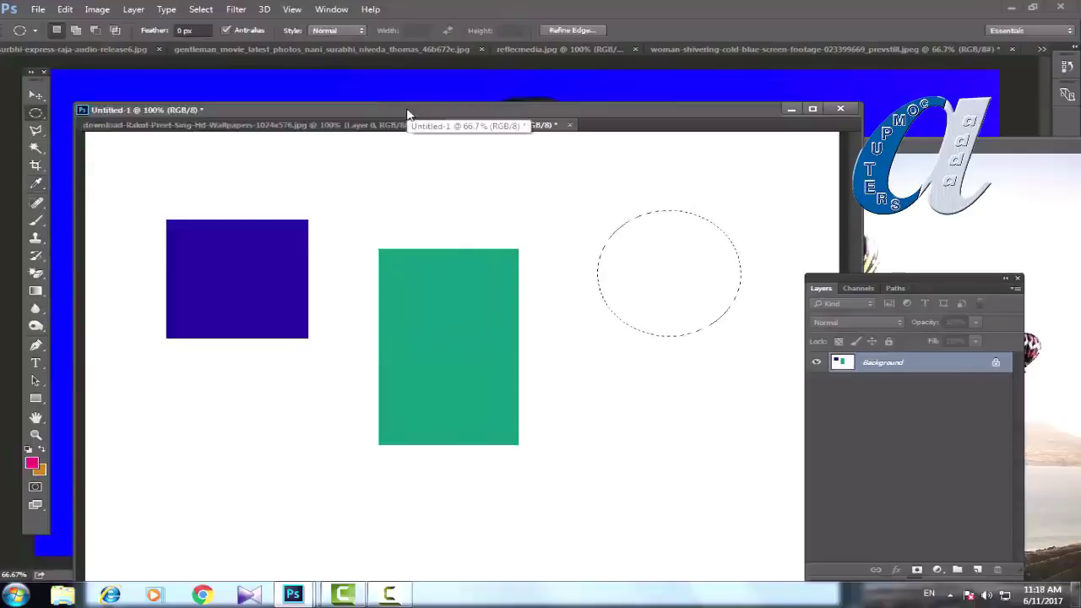
Step: Fill the oval with magenta, then draw and fill a second magenta oval below it
key(alt+BackSpace)
key(ctrl+d)
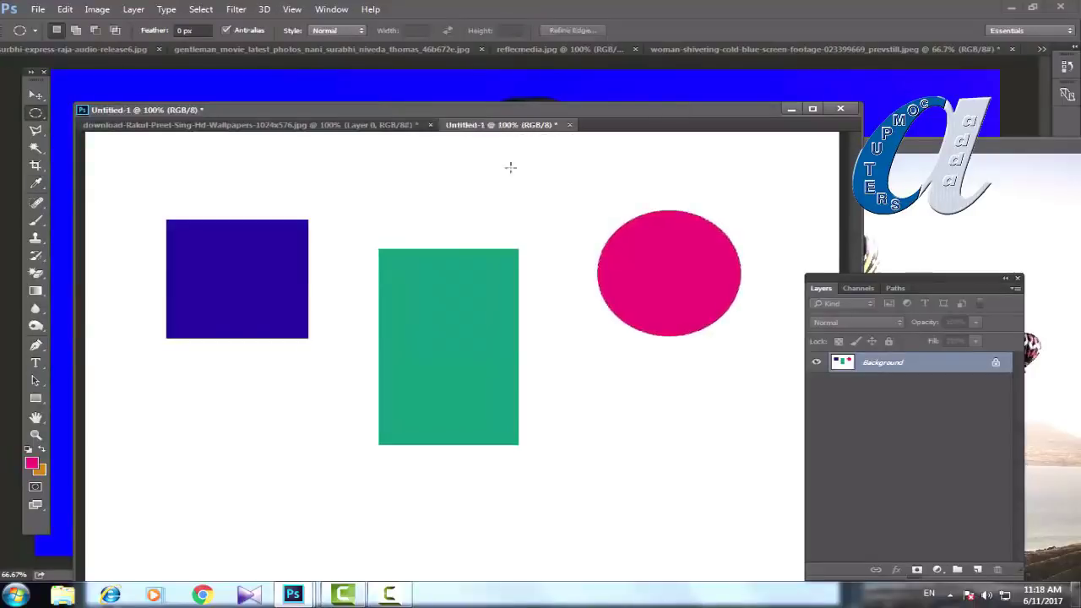
drag(579, 376, 672, 512)
key(alt+BackSpace)
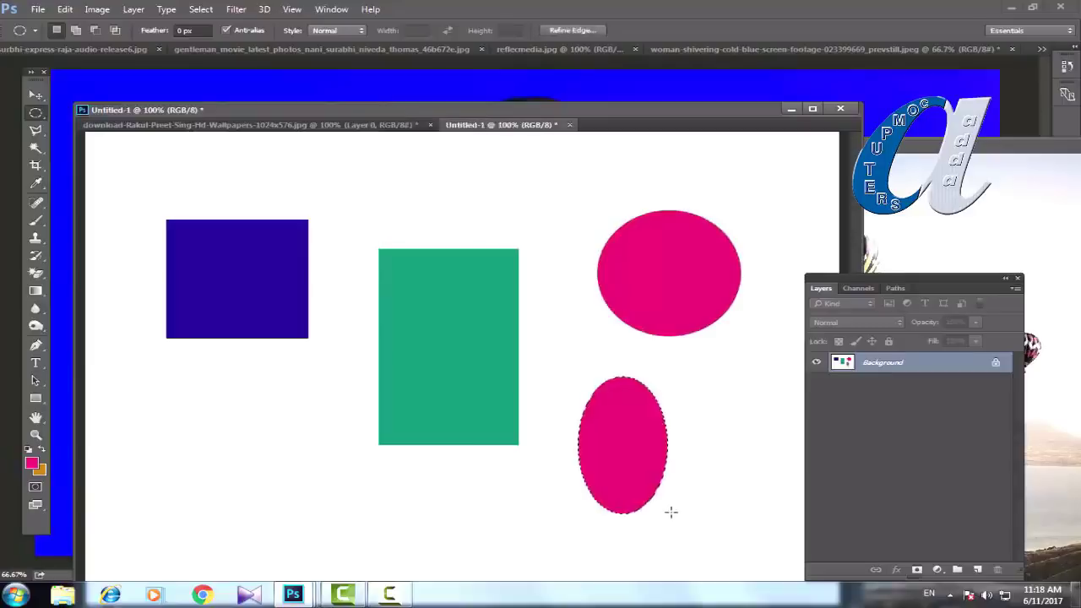
key(ctrl+d)
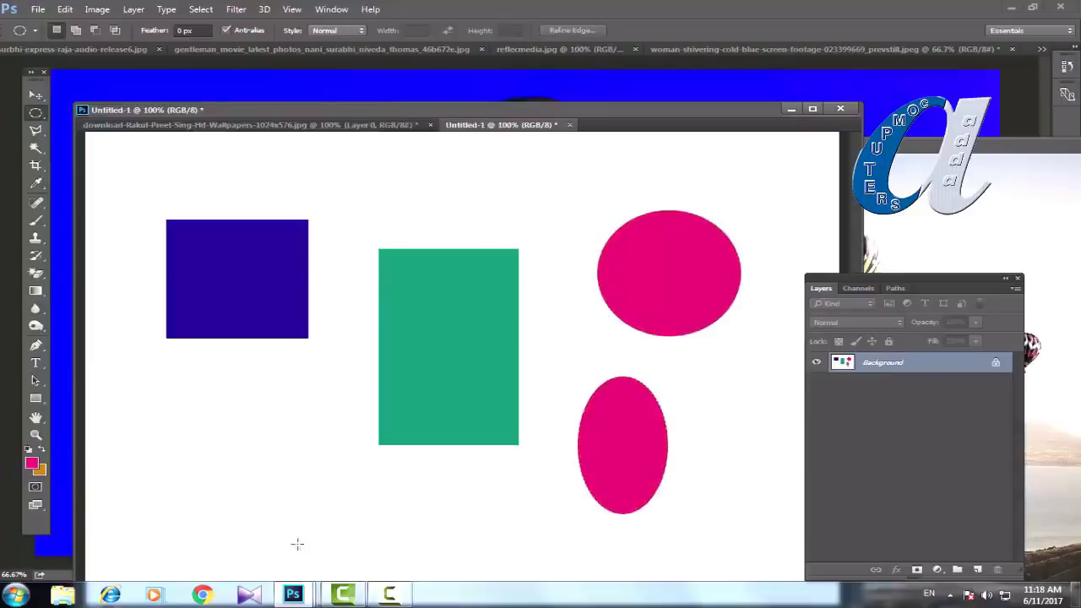
Step: Fill a wide orange oval along the canvas bottom, then switch to the Magic Eraser Tool
drag(298, 545, 482, 565)
key(ctrl+BackSpace)
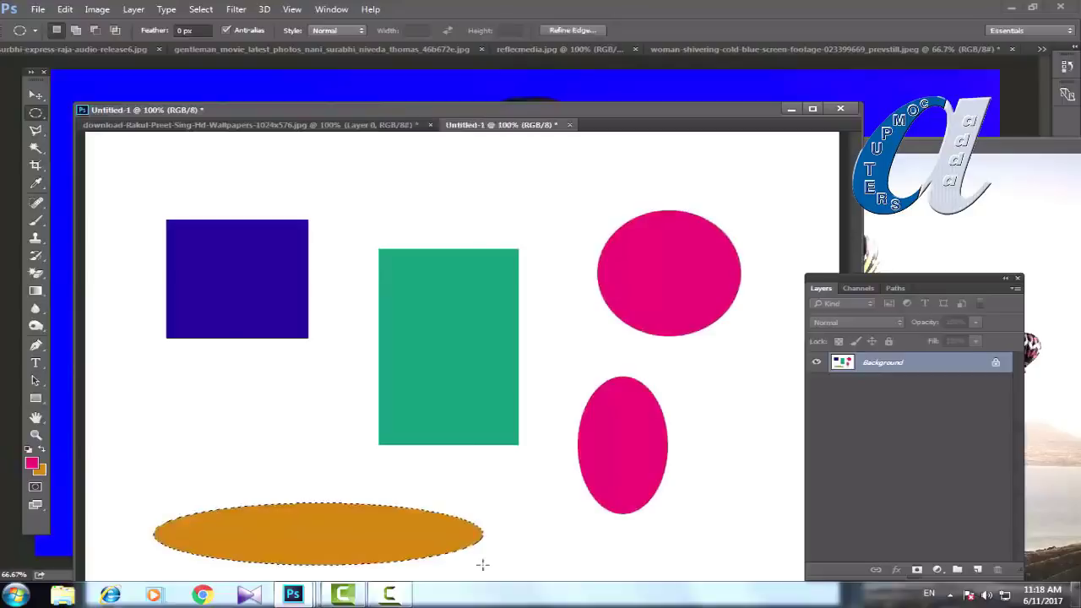
key(ctrl+d)
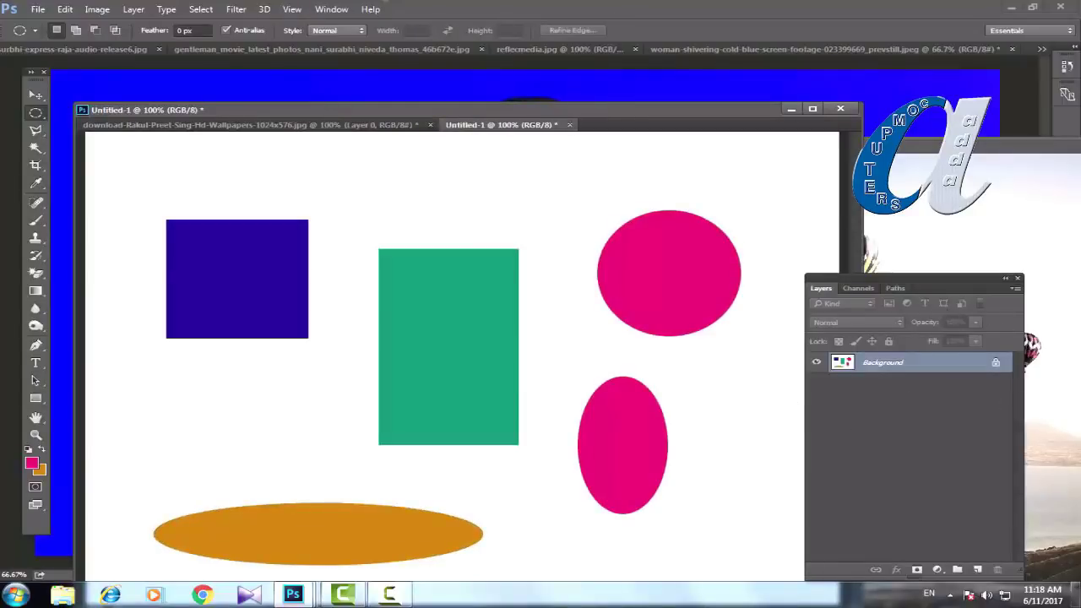
drag(36, 273, 96, 303)
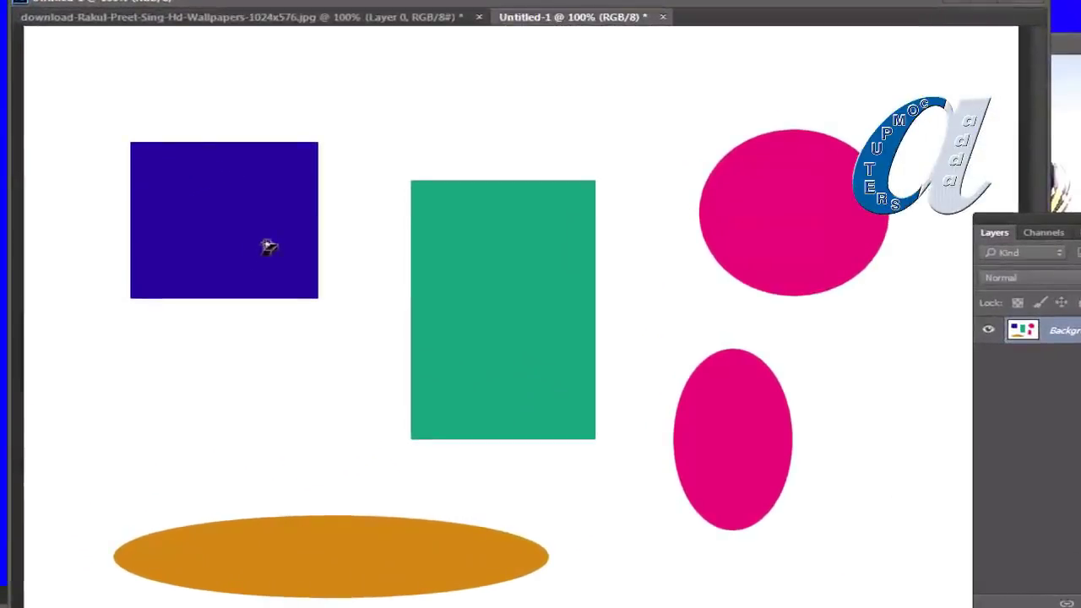
Step: Magic-erase the blue square, top pink circle, green rectangle and white background to transparency
click(225, 223)
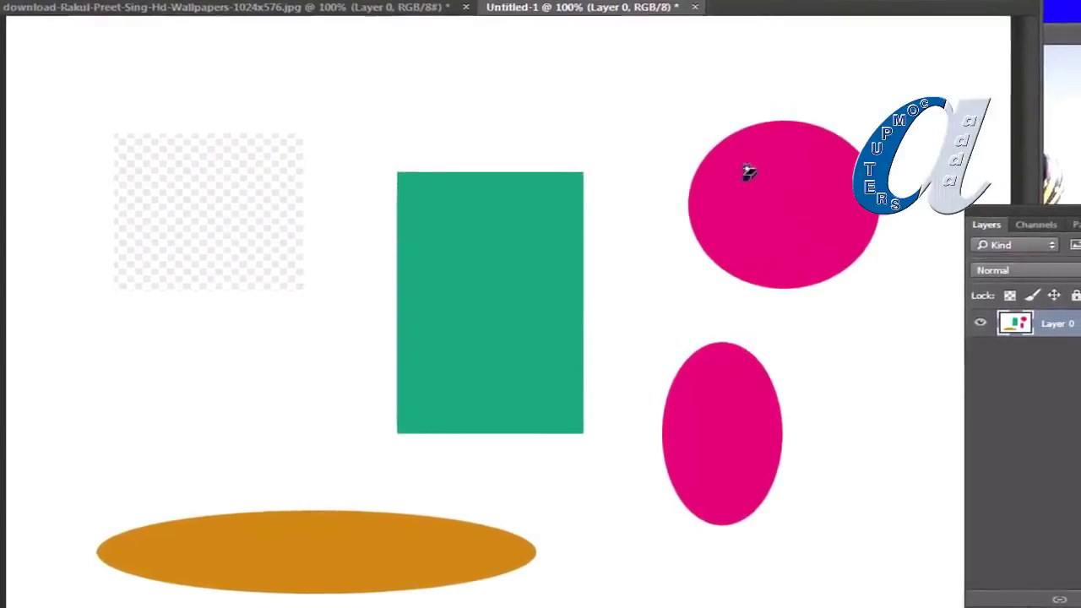
click(798, 213)
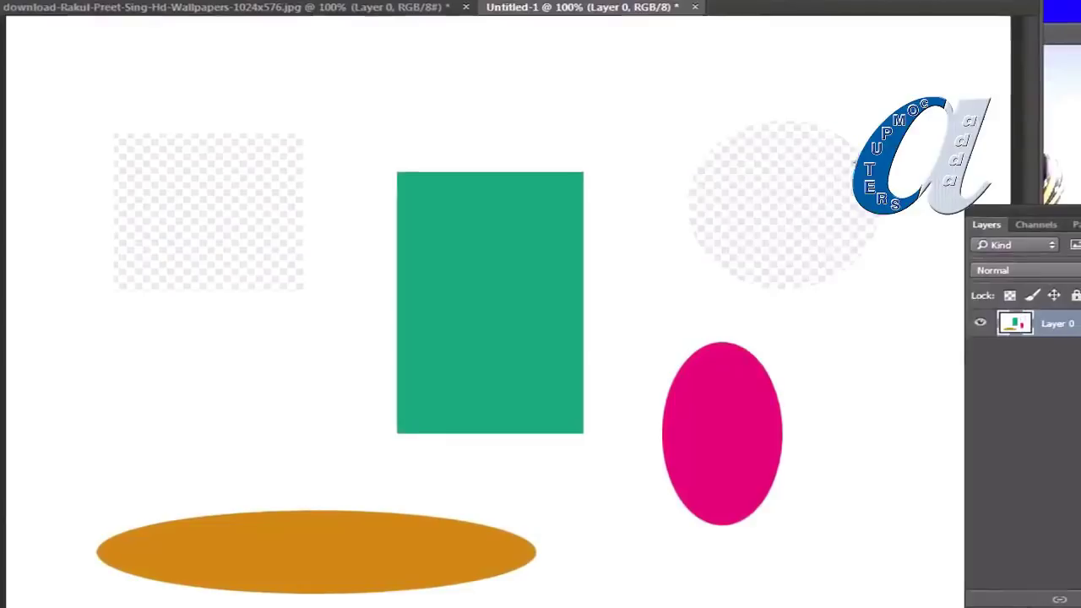
click(511, 289)
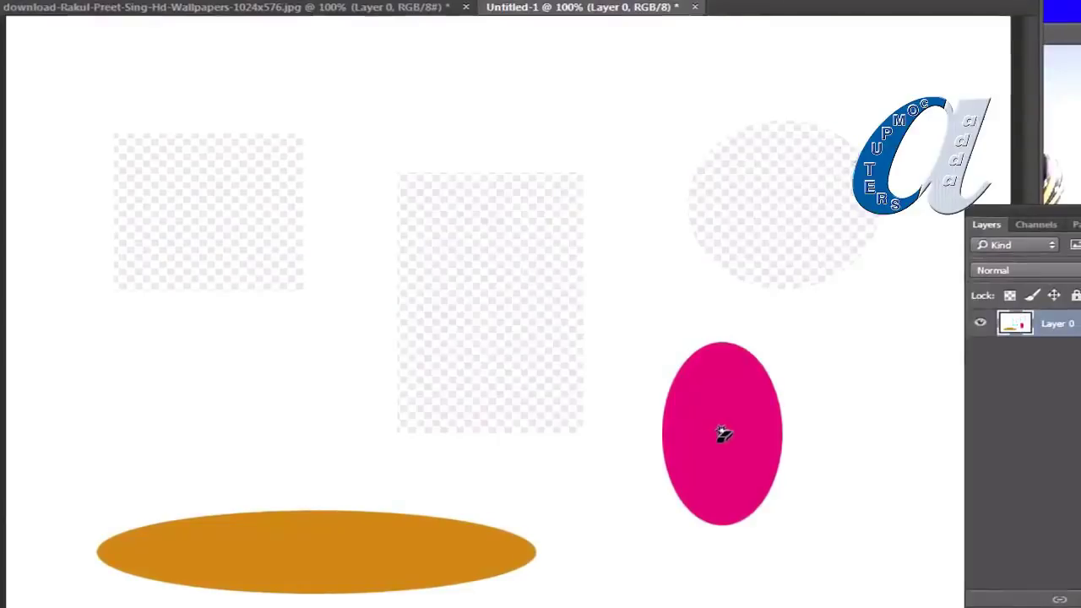
click(602, 119)
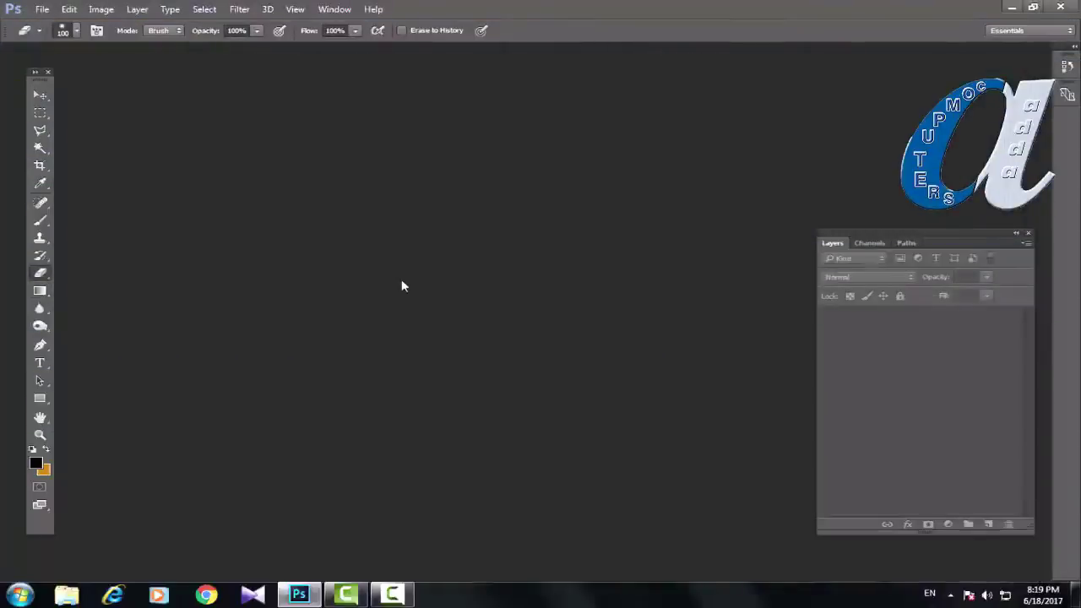
Step: Create a new Photo document at Landscape 8 x 10, then show the Gradient tool's grouped tools
click(43, 9)
click(49, 23)
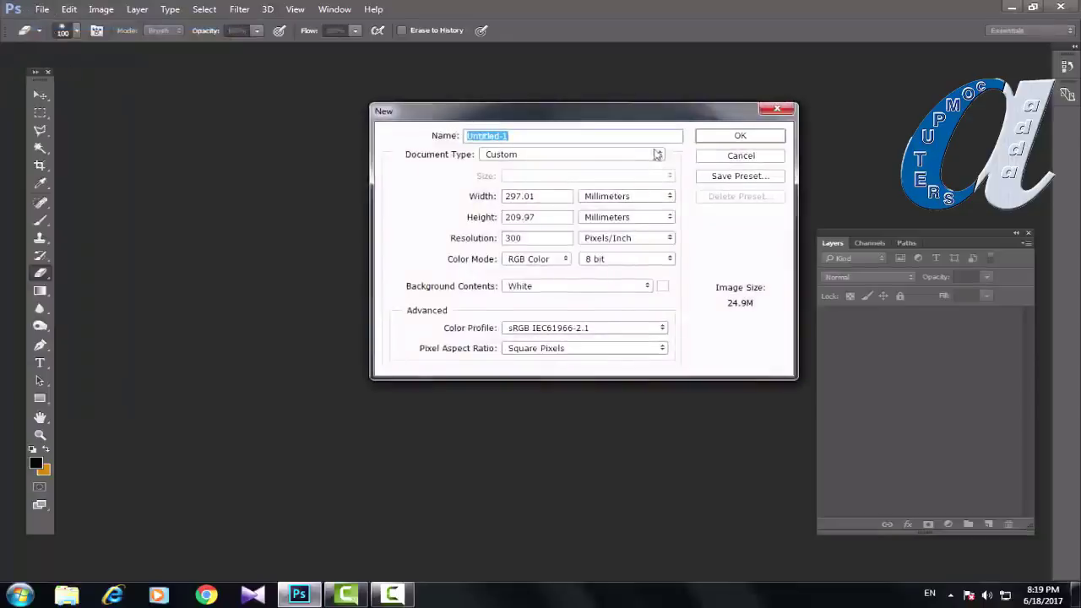
click(589, 157)
click(520, 218)
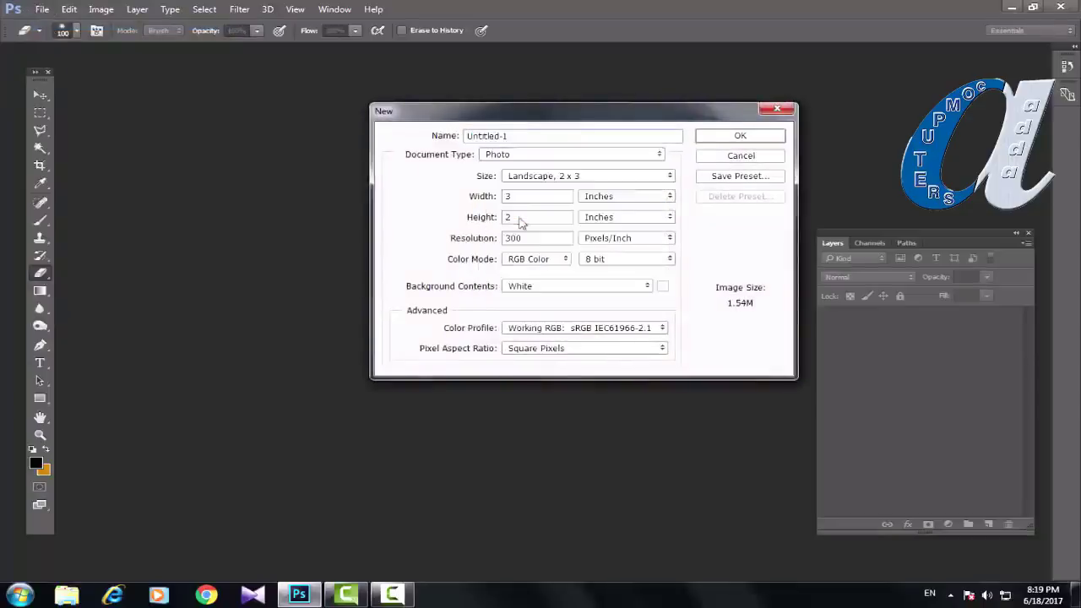
click(591, 179)
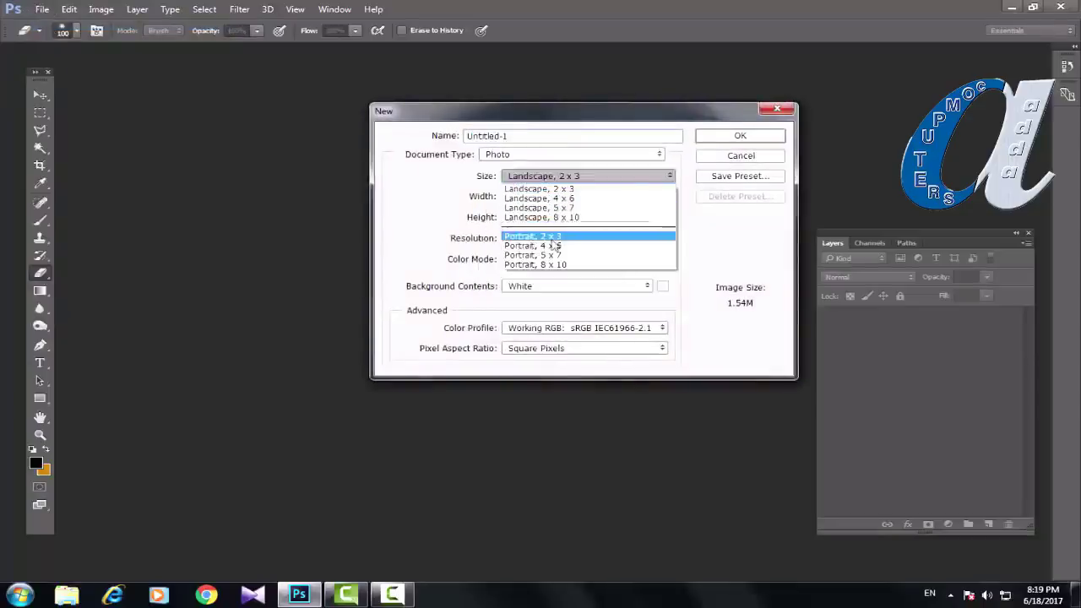
click(555, 217)
click(709, 135)
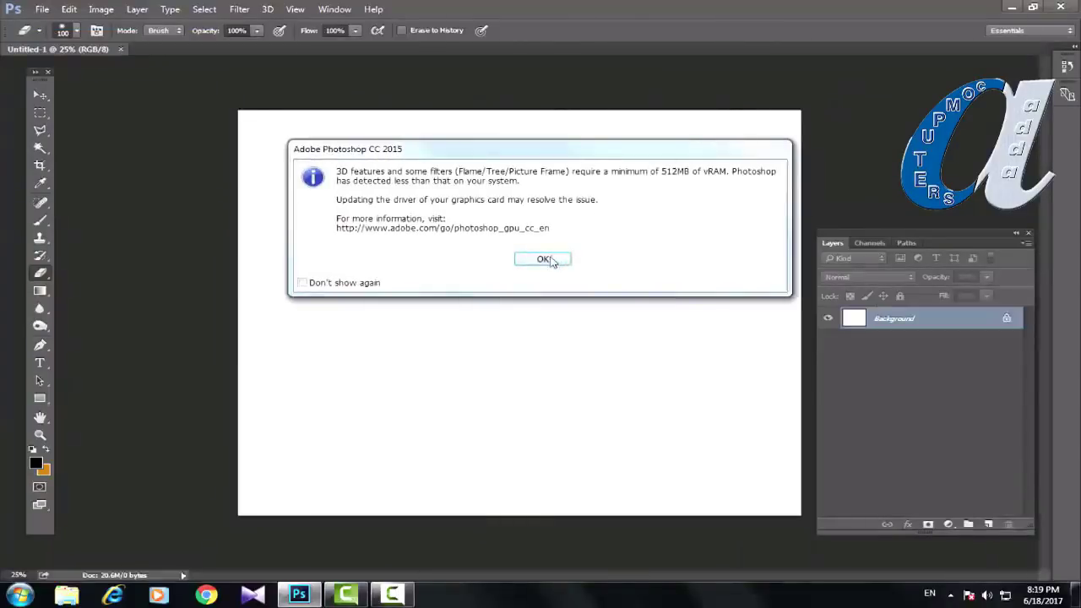
click(544, 258)
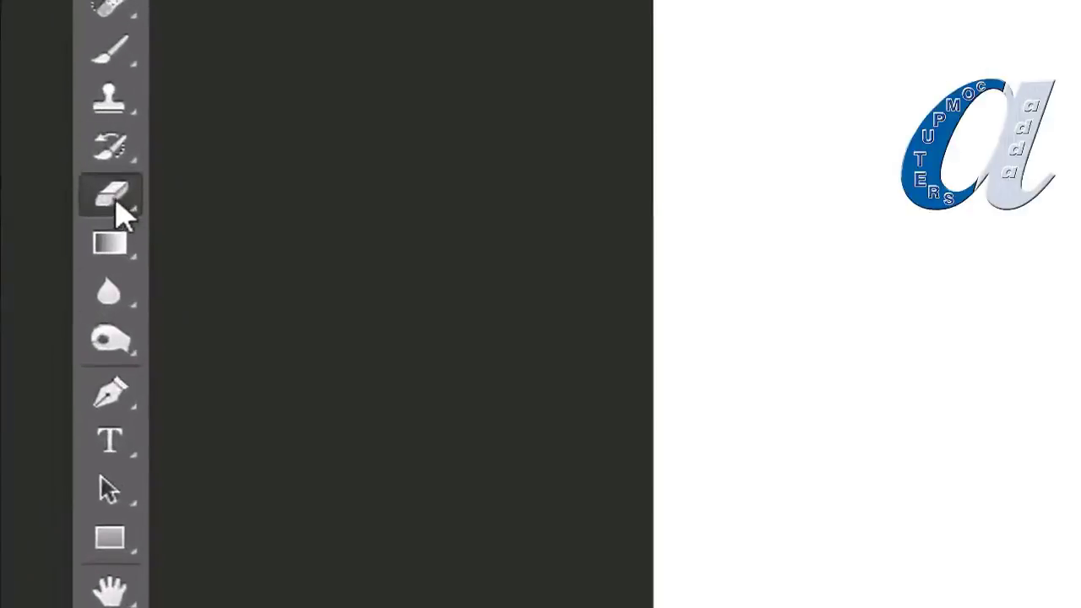
click(116, 251)
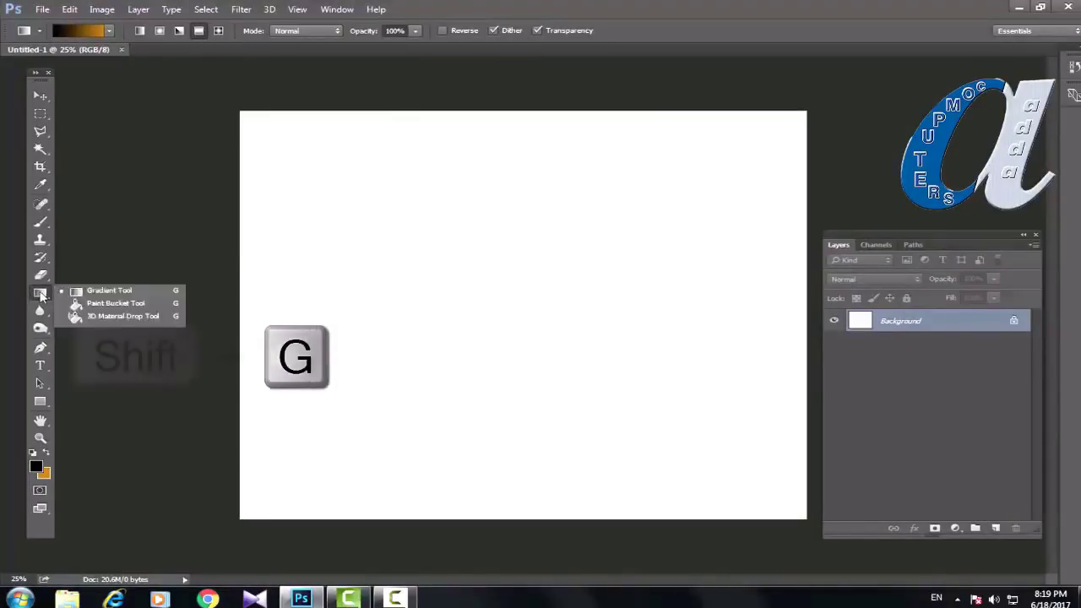
Step: Use Shift+G to cycle from the Gradient tool to Paint Bucket and back to Gradient
click(132, 258)
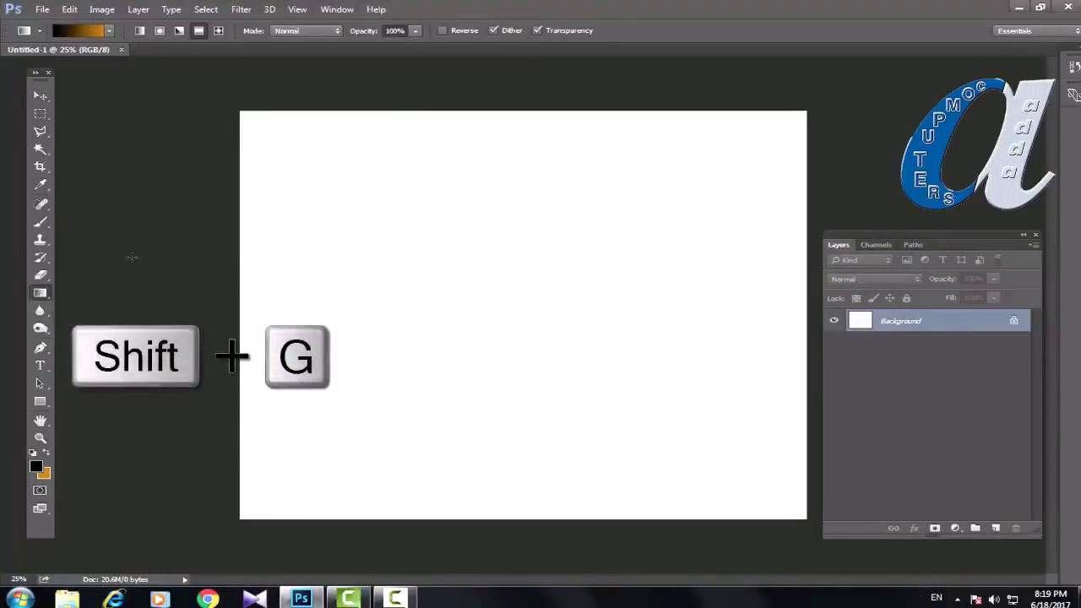
key(shift+g)
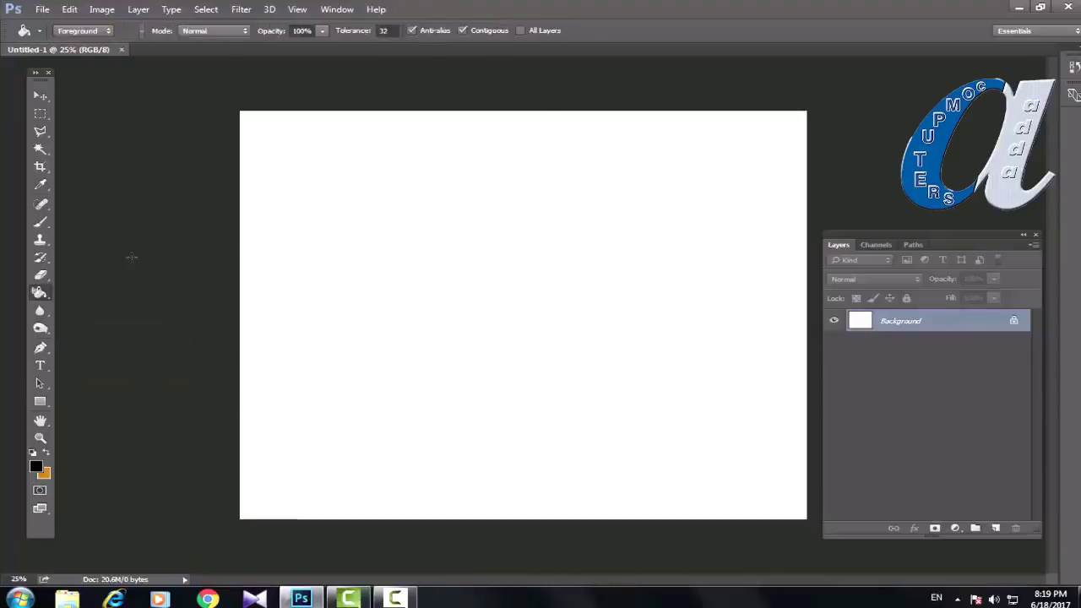
key(shift+g)
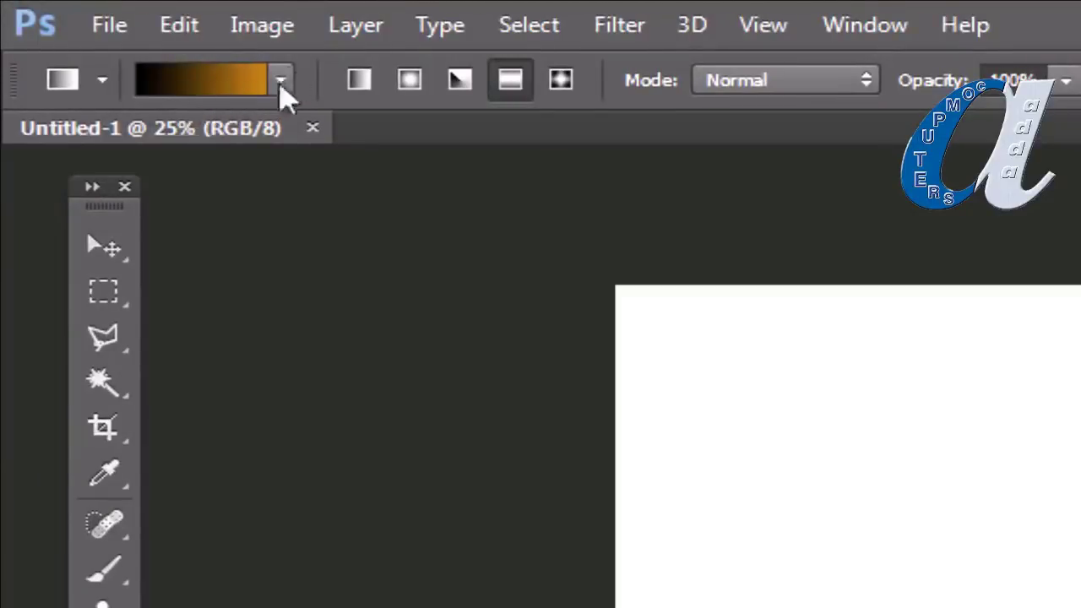
Step: Choose the blue-yellow-blue gradient preset and bring up the gradient preset options menu
click(282, 84)
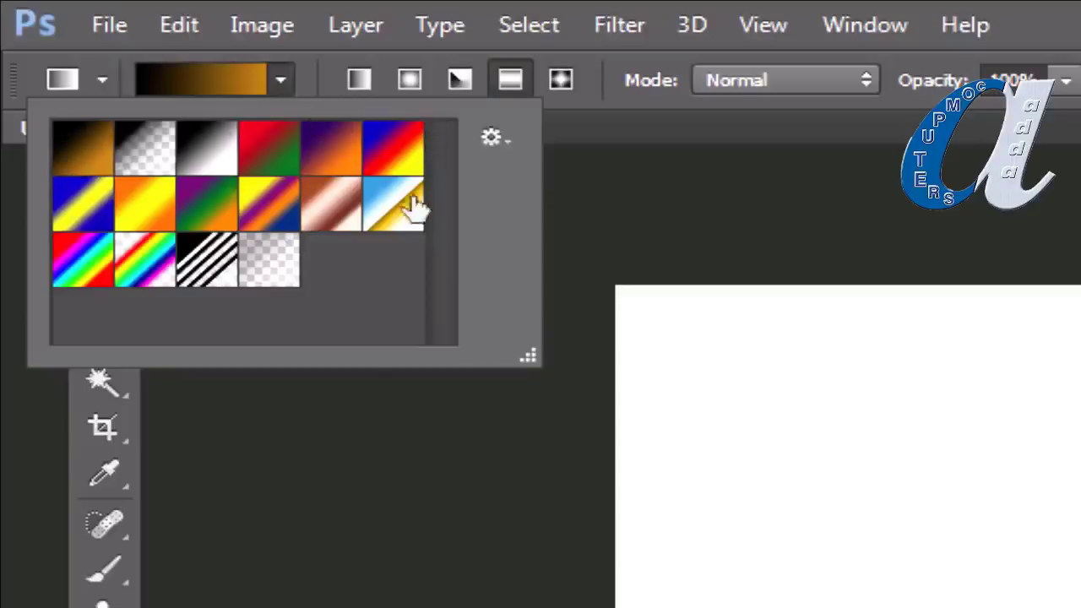
drag(415, 208, 377, 210)
drag(72, 297, 405, 216)
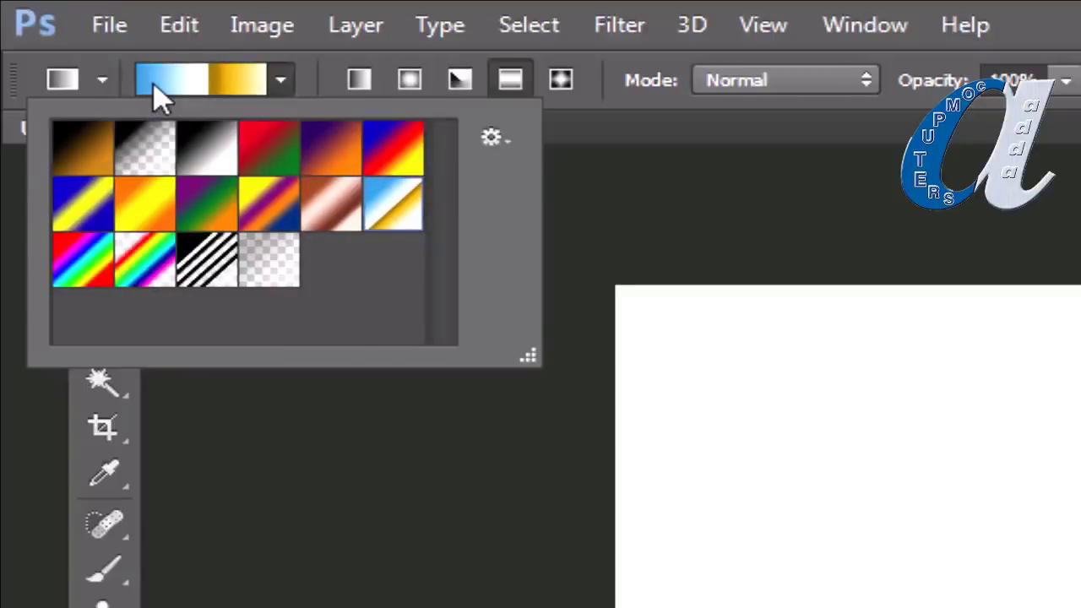
click(90, 224)
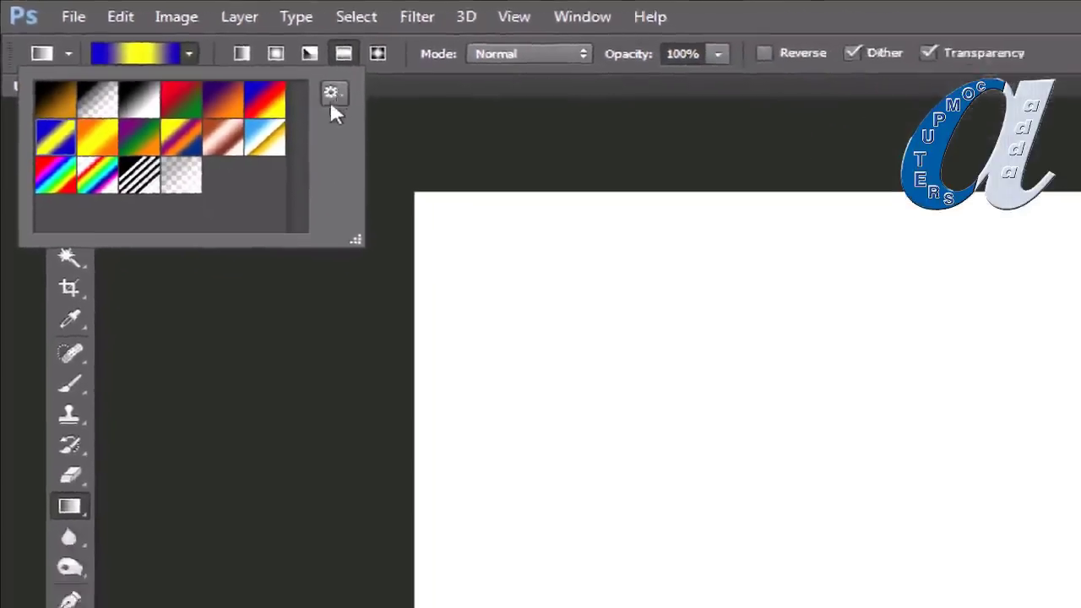
click(333, 93)
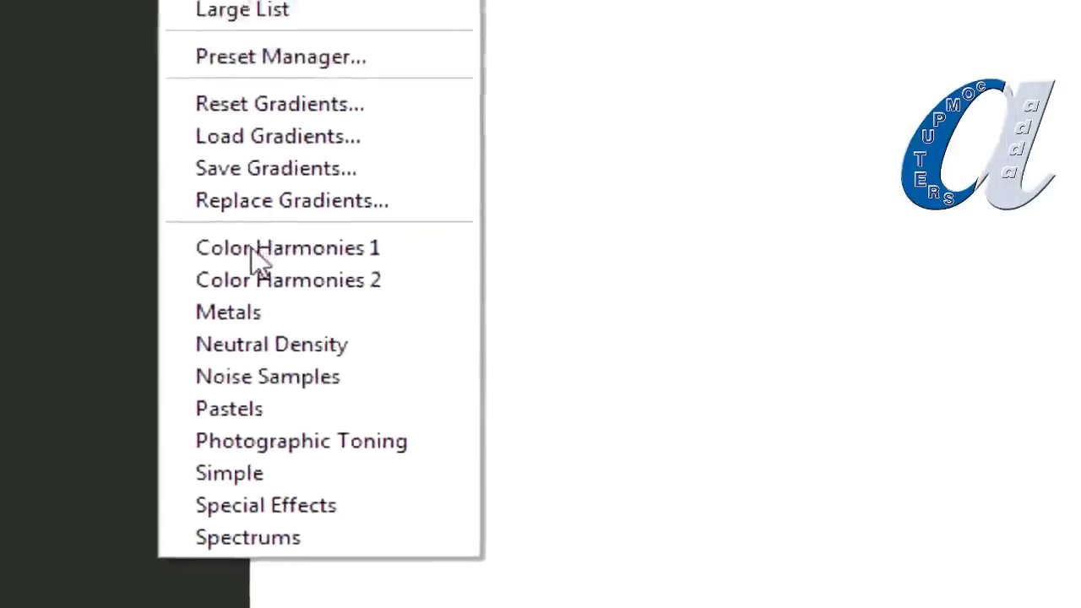
Step: Load the Color Harmonies 1 library and pick the Red, Violet, Yellow-Green gradient
click(254, 253)
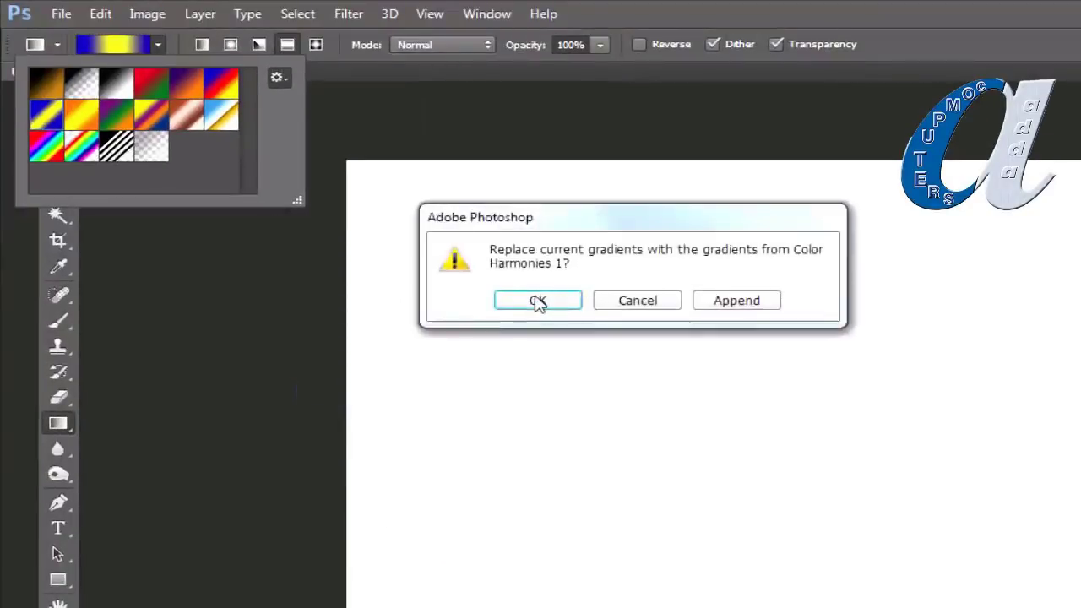
click(538, 302)
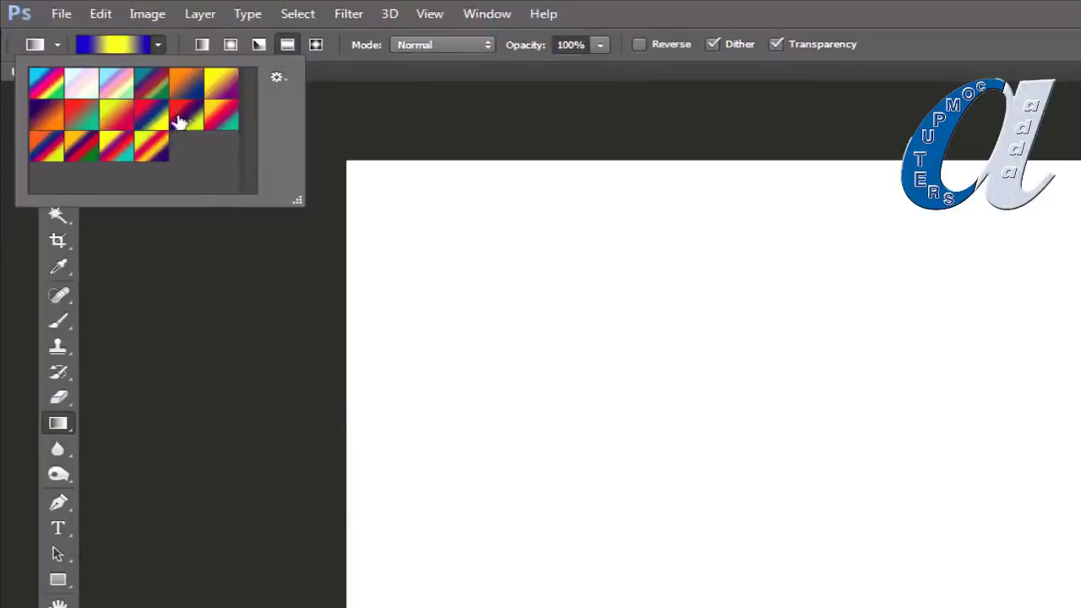
click(188, 123)
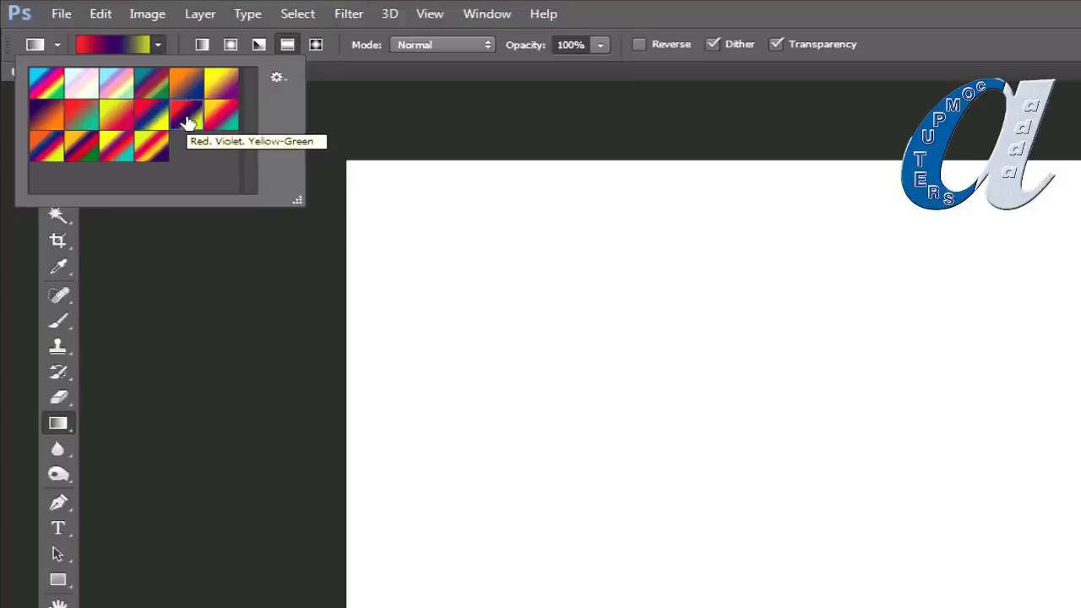
Step: Replace the gradients with the Noise Samples library and reopen the preset picker
click(277, 77)
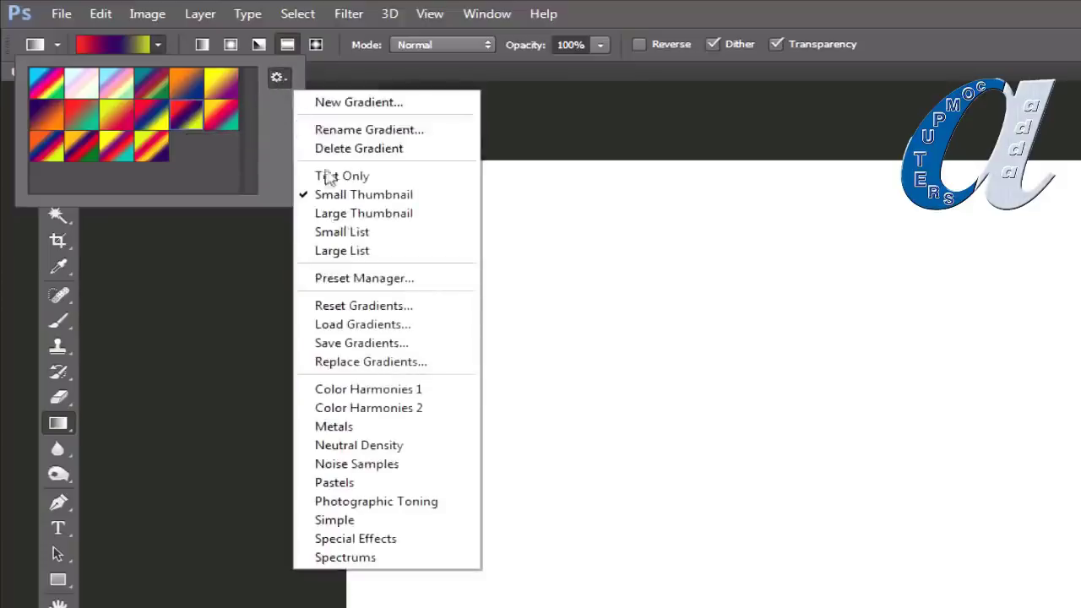
click(351, 465)
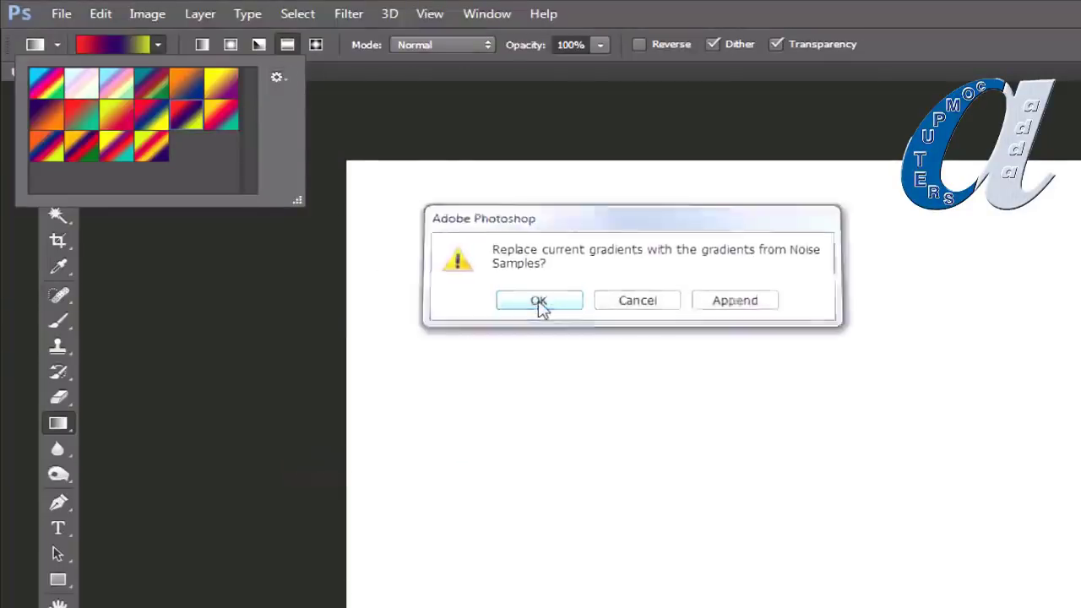
click(538, 305)
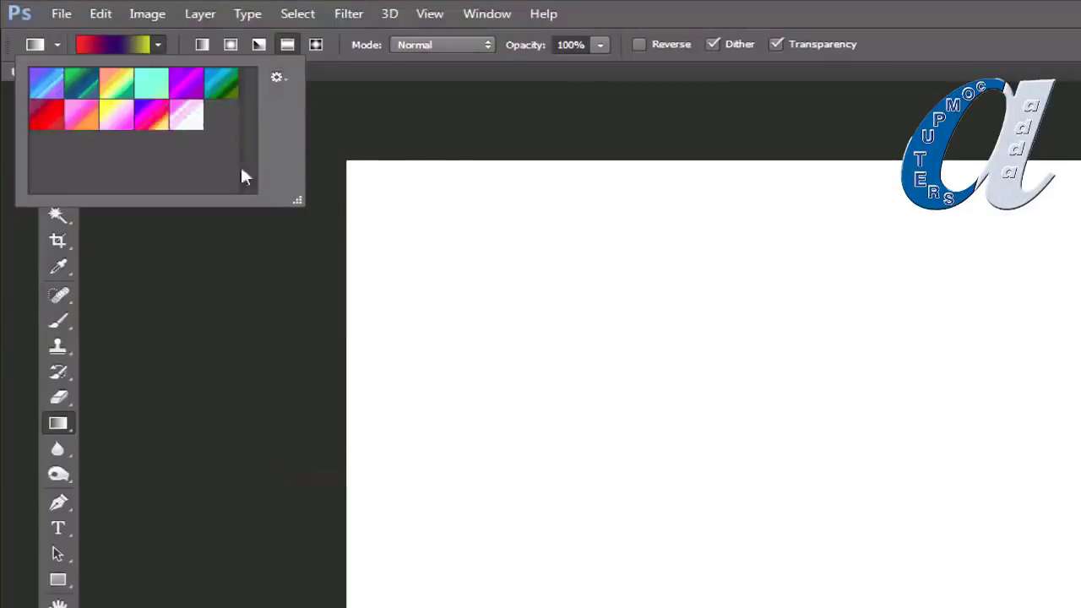
click(159, 42)
click(158, 43)
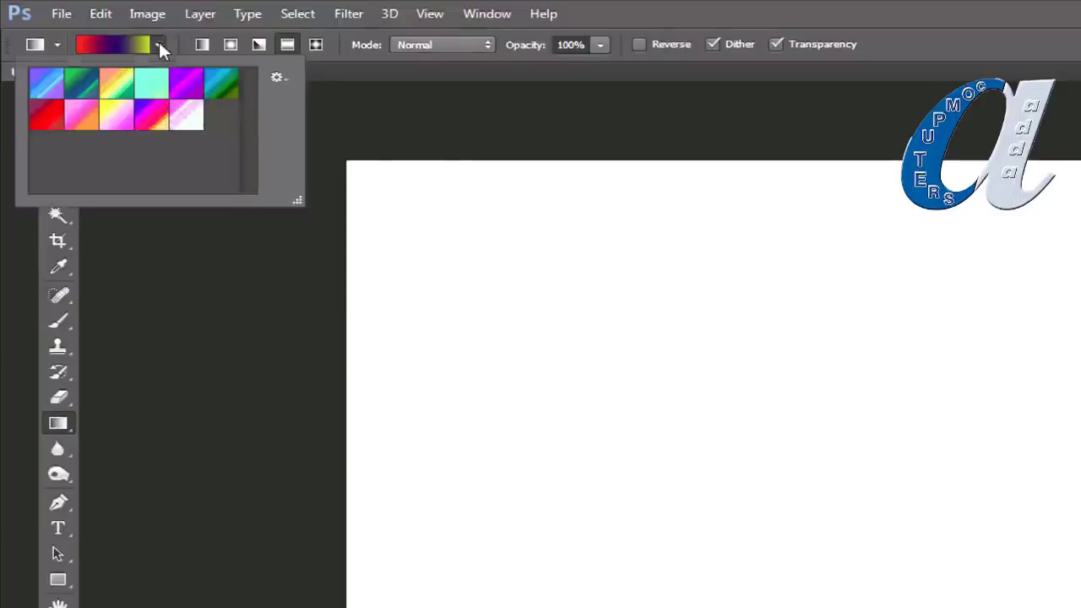
Step: Reload Color Harmonies 1 and pick a red, blue and yellow gradient
click(279, 77)
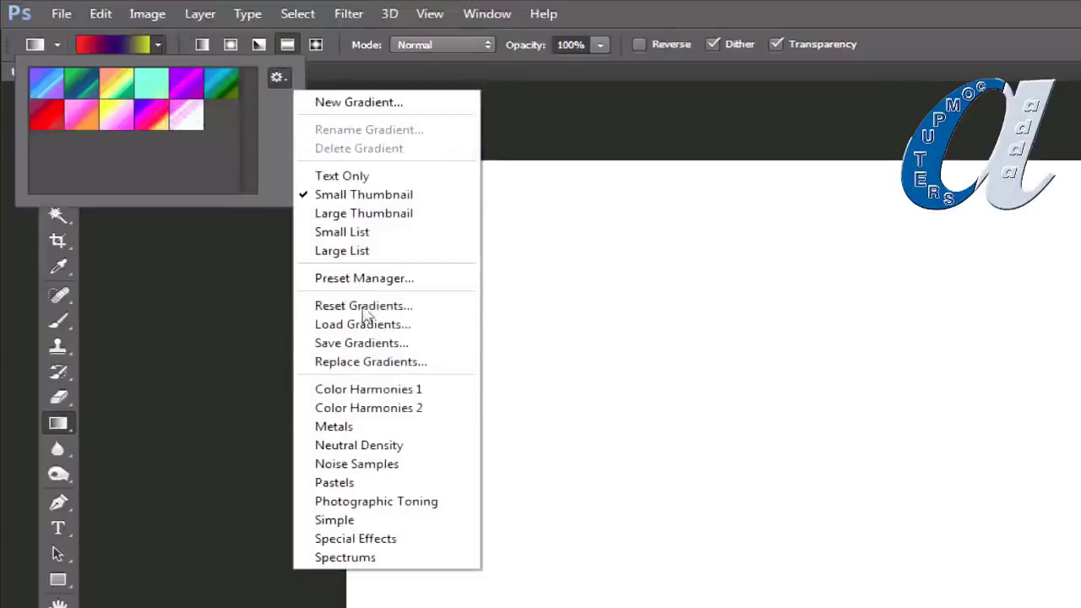
click(347, 390)
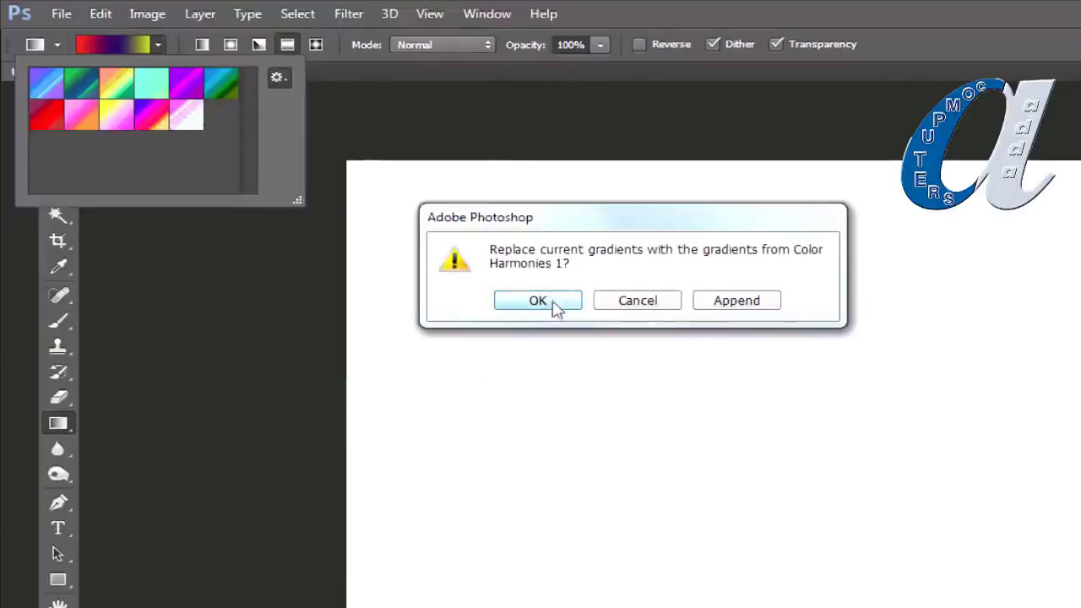
click(553, 306)
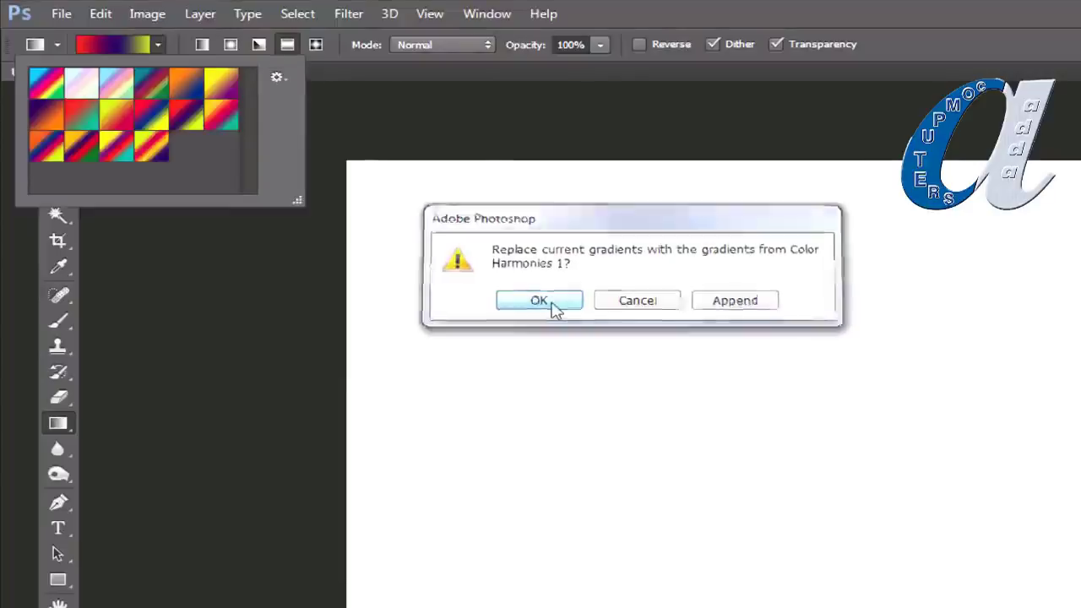
click(157, 119)
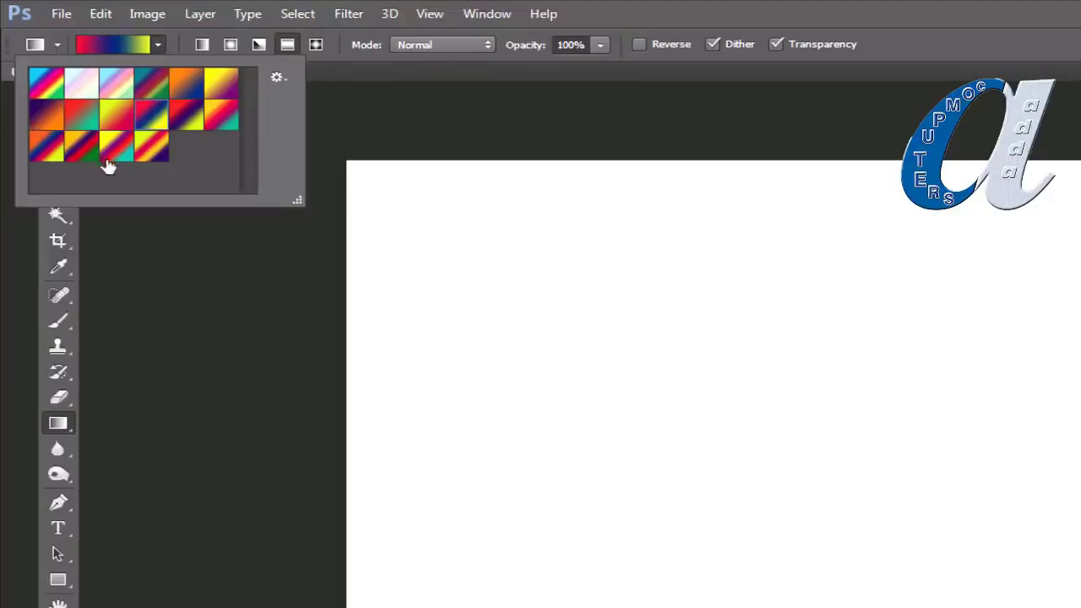
click(278, 76)
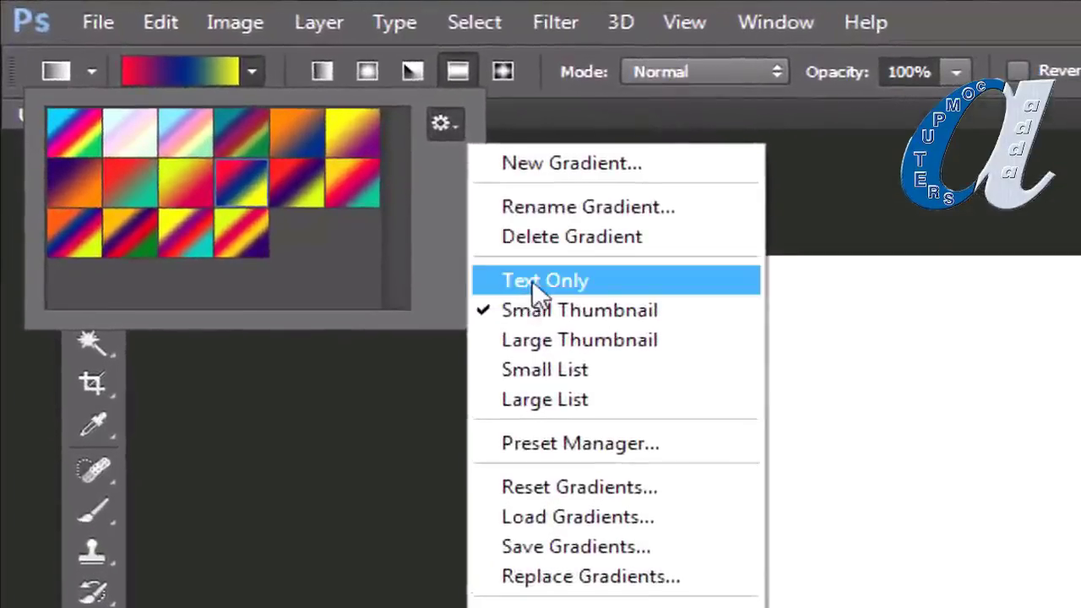
Step: Cycle the preset view through Text Only, Small and Large Thumbnail, ending on Small Thumbnail
click(532, 280)
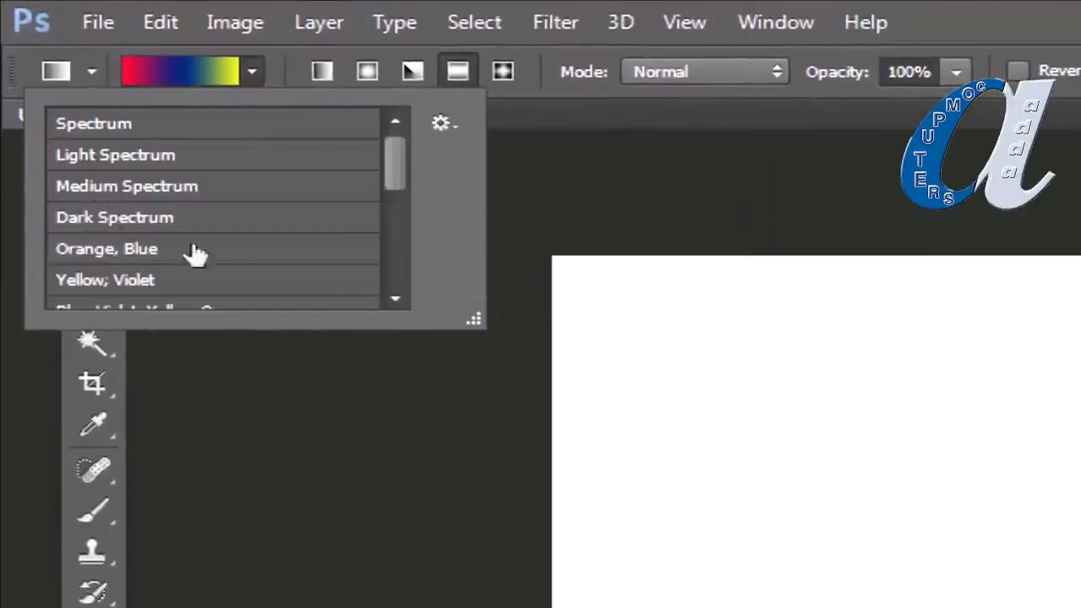
click(438, 124)
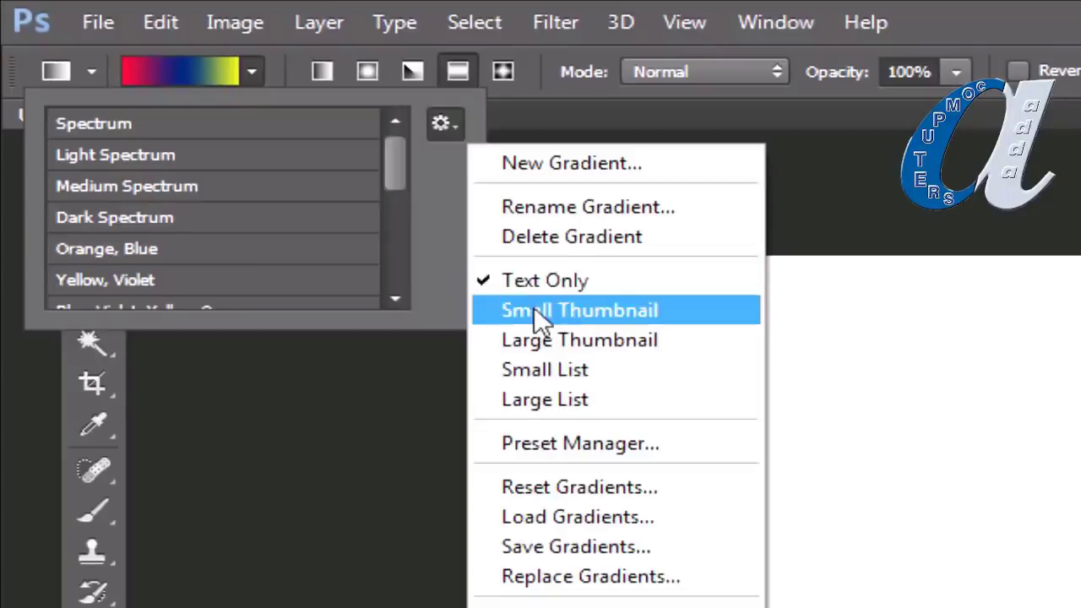
click(534, 311)
click(448, 120)
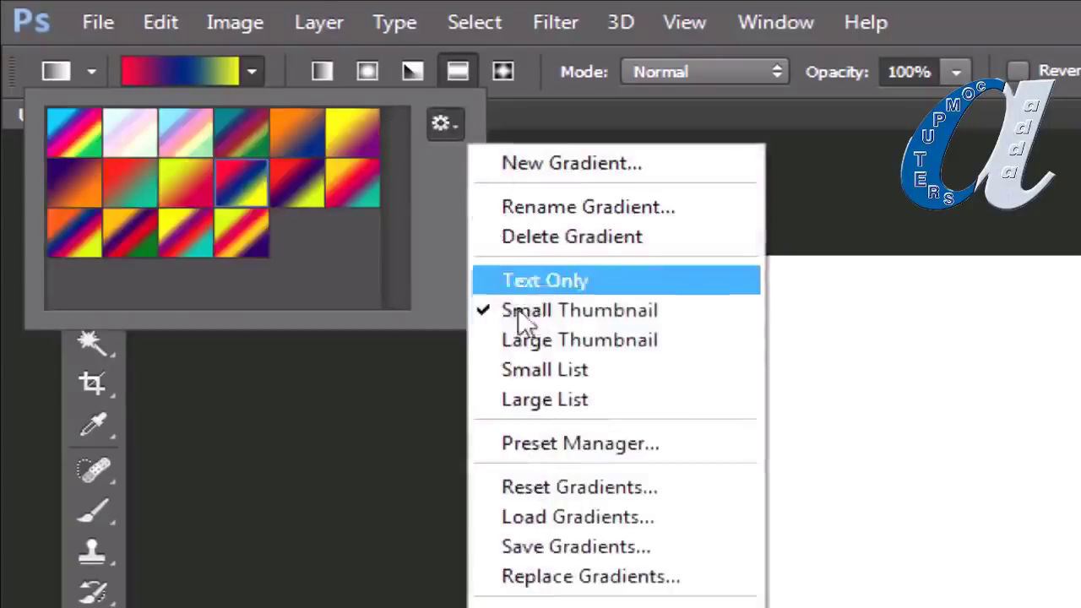
click(522, 338)
click(443, 123)
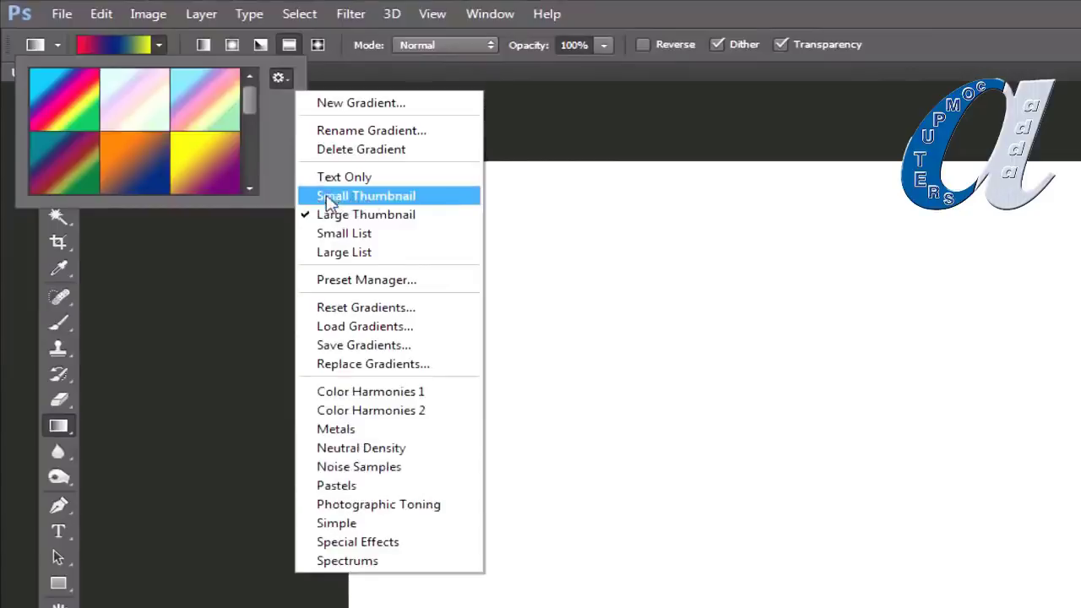
click(329, 200)
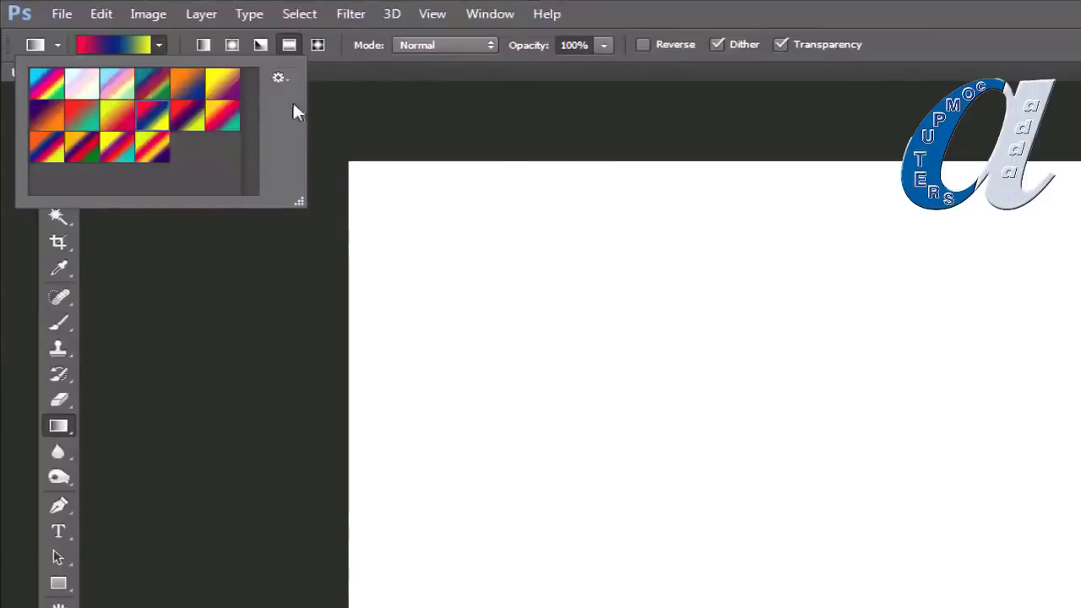
click(354, 67)
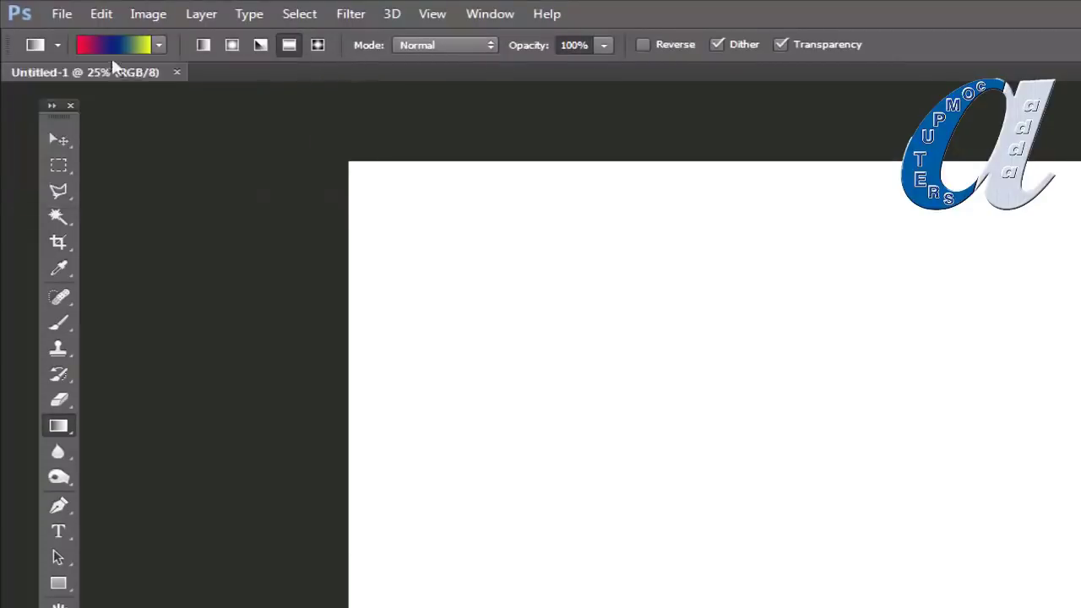
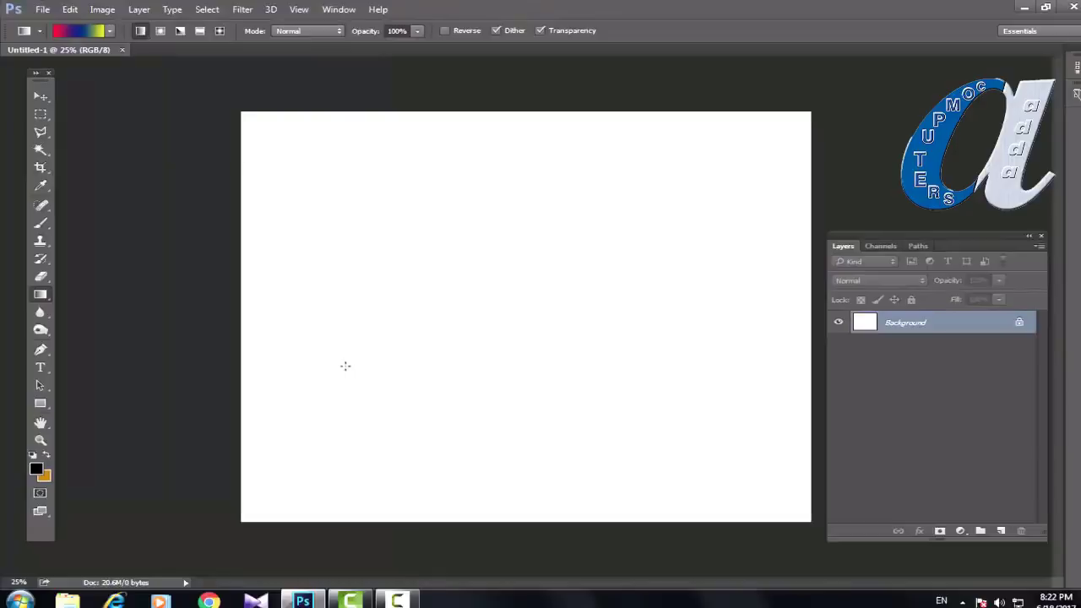
Step: Draw a linear red-blue-yellow gradient across the canvas, redrawing until the bands run nearly vertical
drag(371, 353, 671, 234)
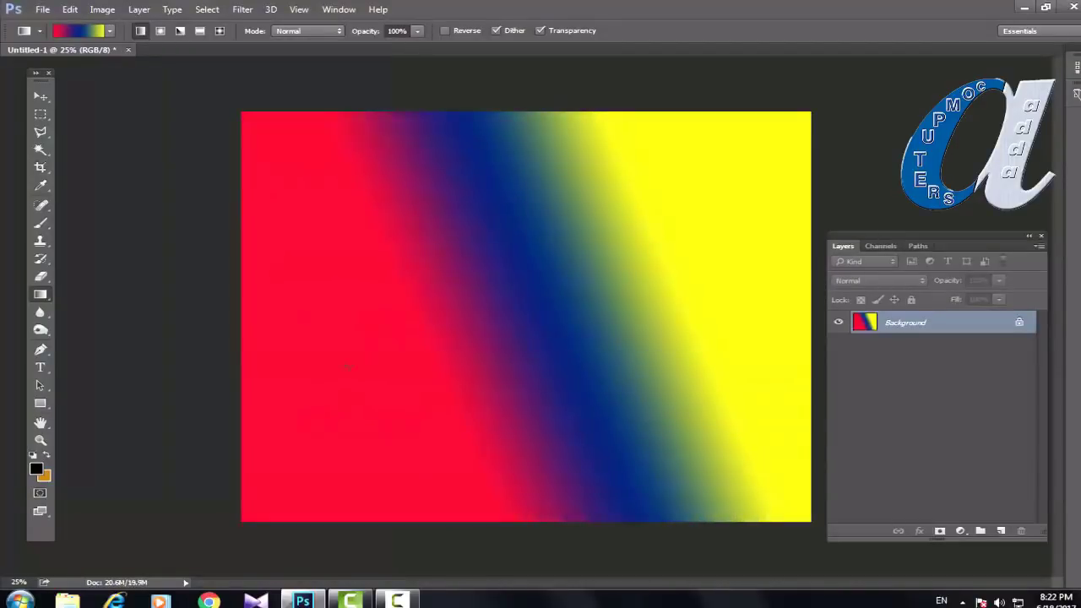
drag(314, 386, 676, 261)
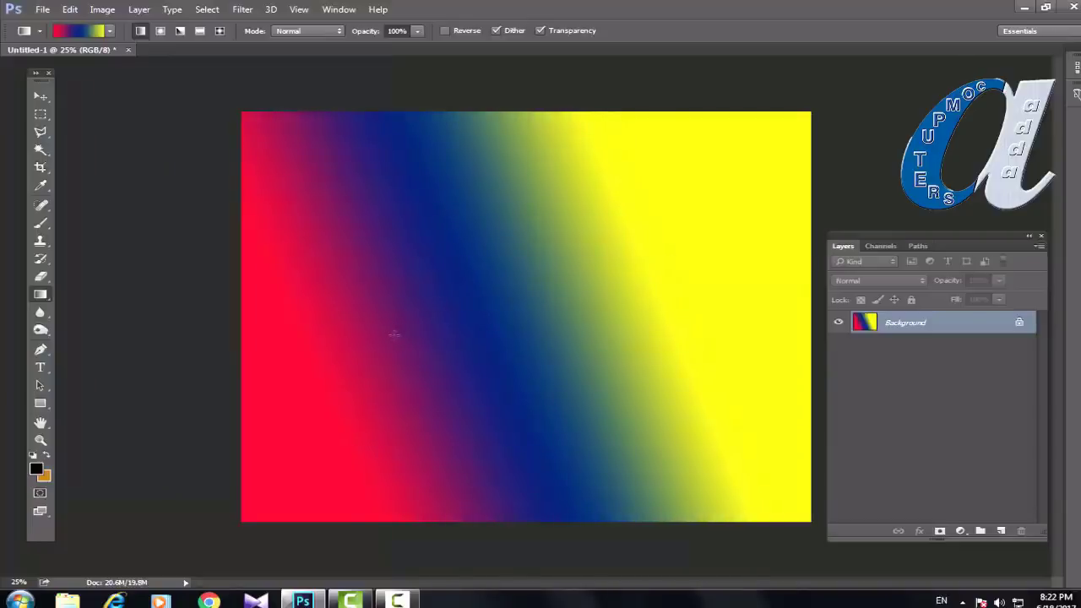
drag(415, 324, 410, 327)
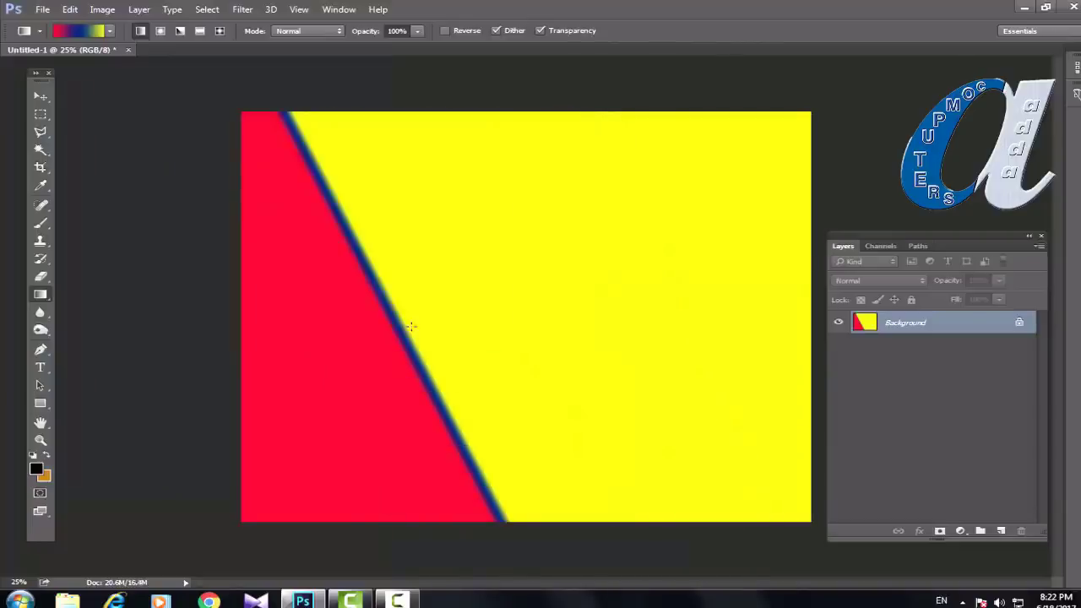
drag(357, 363, 625, 261)
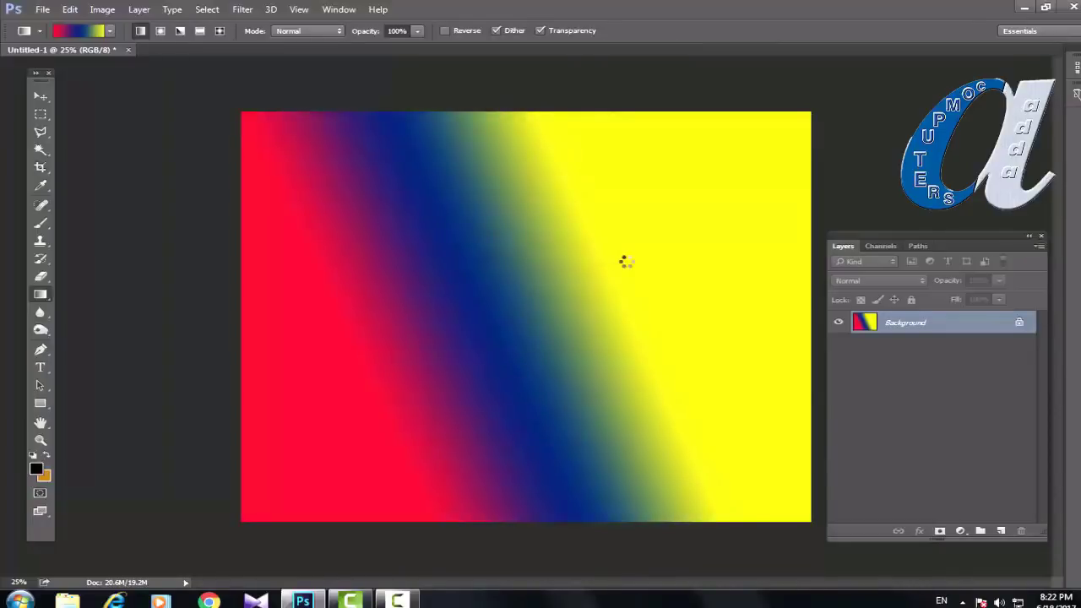
drag(410, 188, 603, 322)
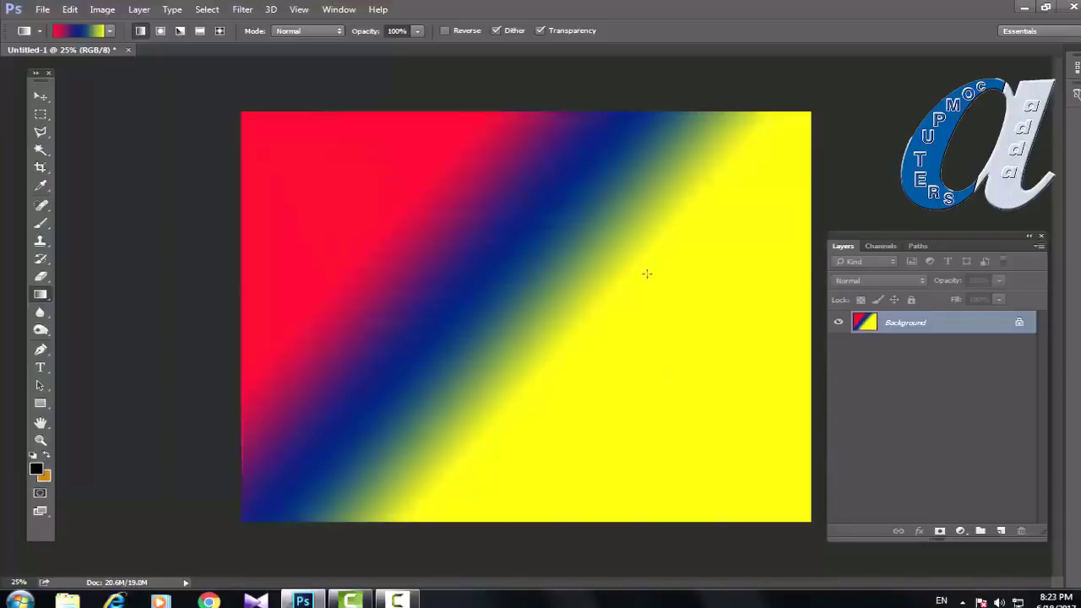
drag(381, 229, 632, 284)
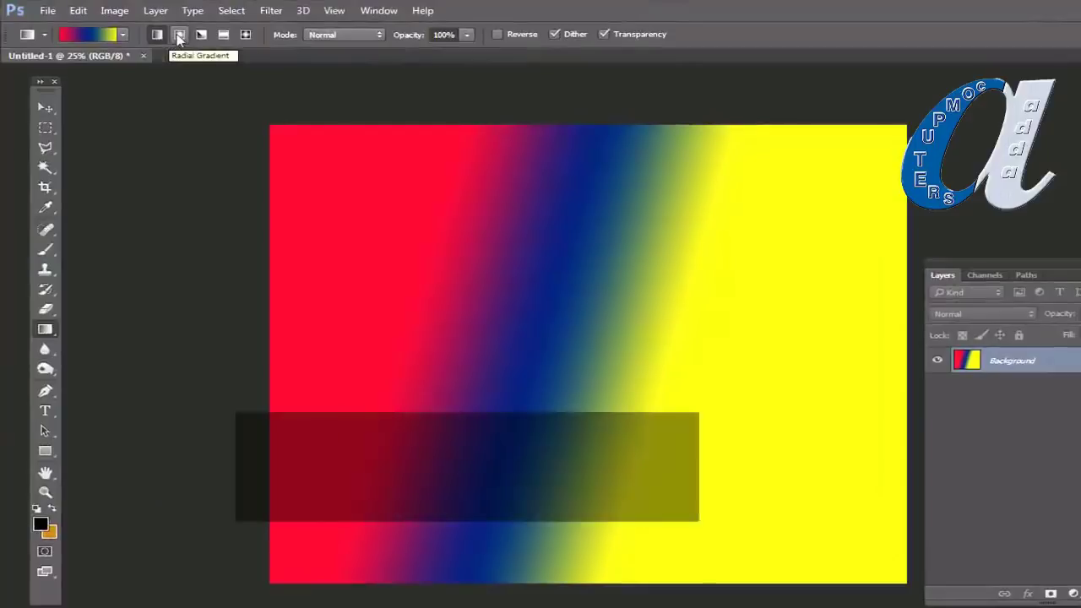
Step: Switch to Radial Gradient and draw a red-centred, blue-ringed radial gradient on yellow from the lower left
click(179, 35)
drag(375, 428, 652, 277)
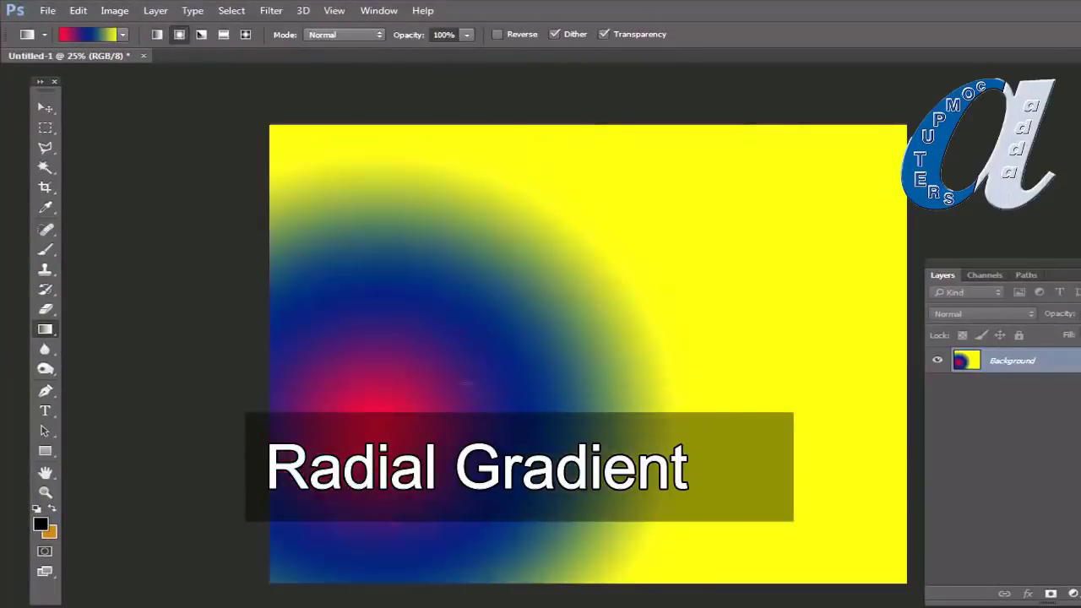
drag(472, 383, 676, 290)
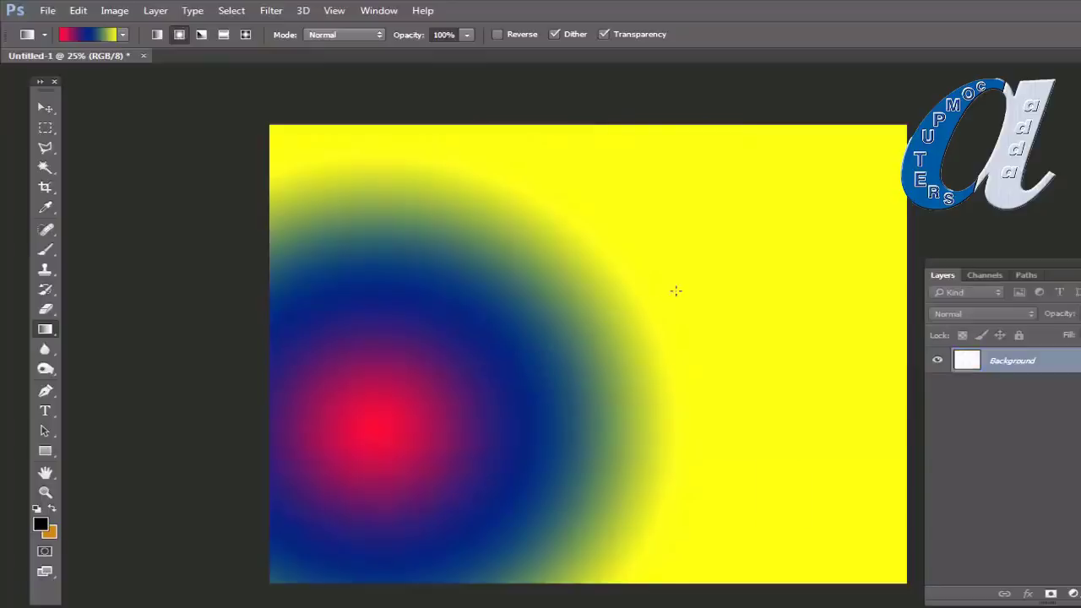
drag(450, 376, 704, 255)
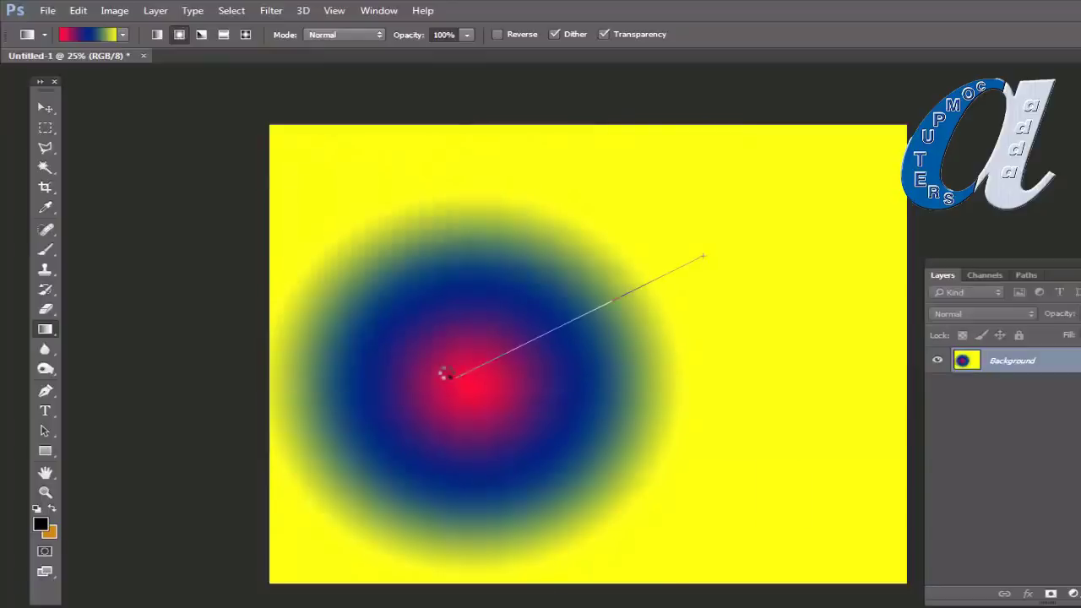
drag(448, 369, 445, 365)
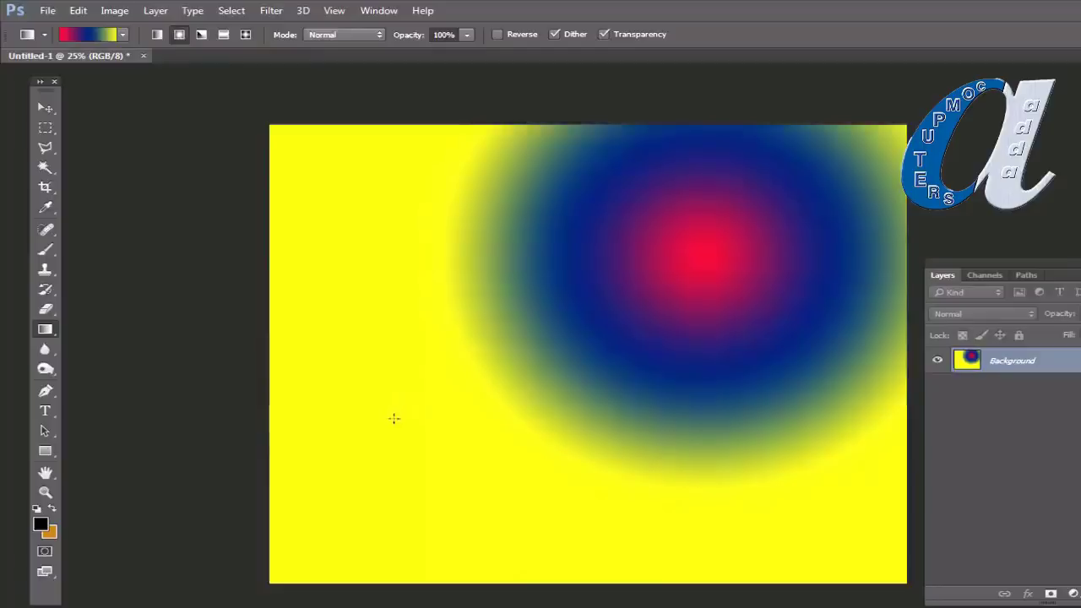
drag(407, 411, 414, 401)
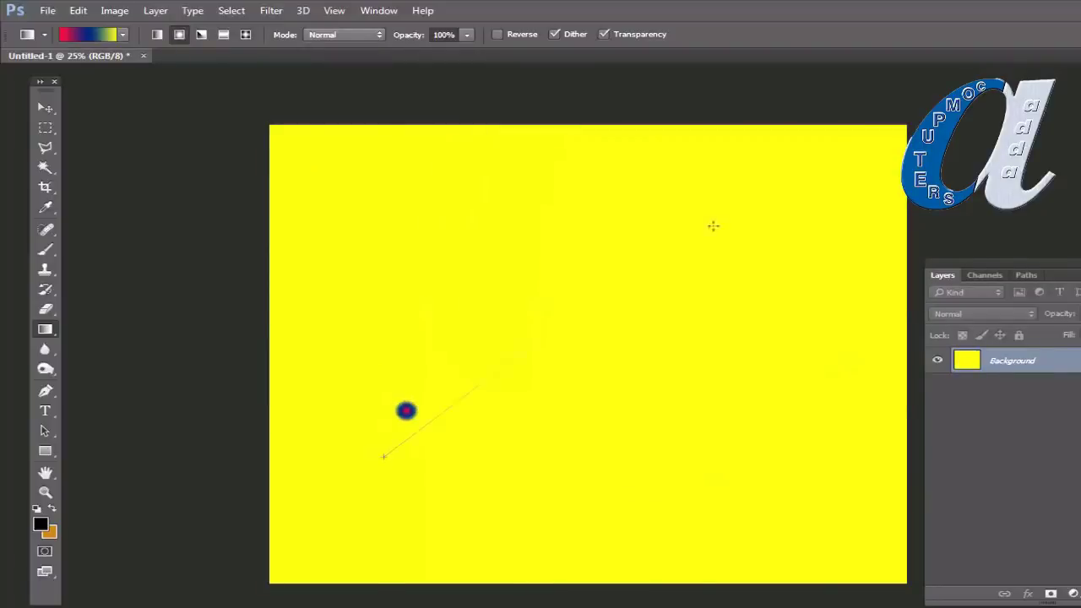
drag(713, 226, 698, 240)
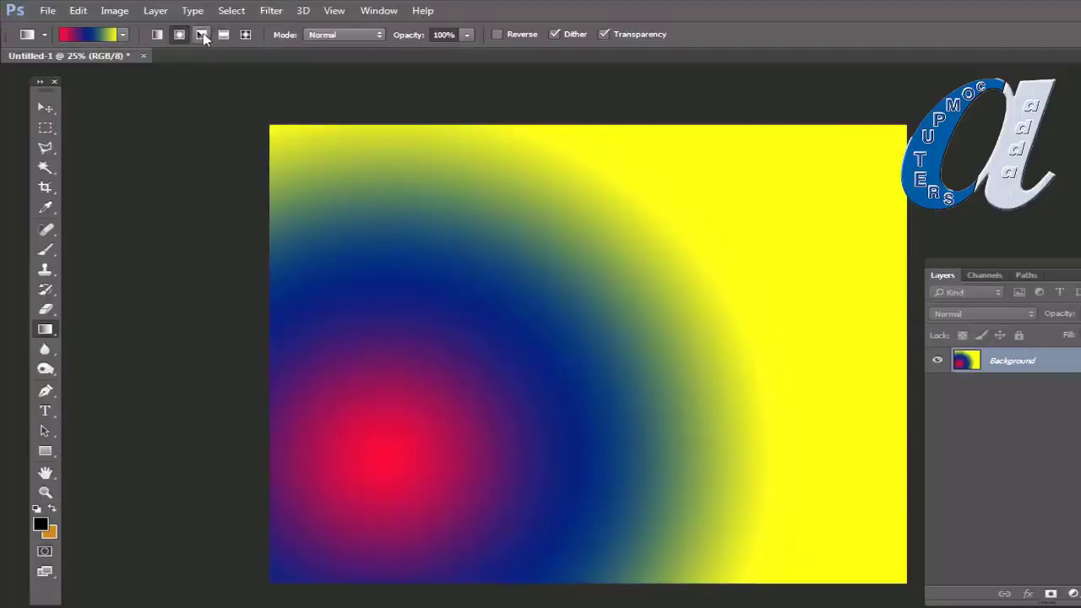
Step: Try an angle gradient from the canvas centre, then a reflected gradient across the canvas
click(202, 34)
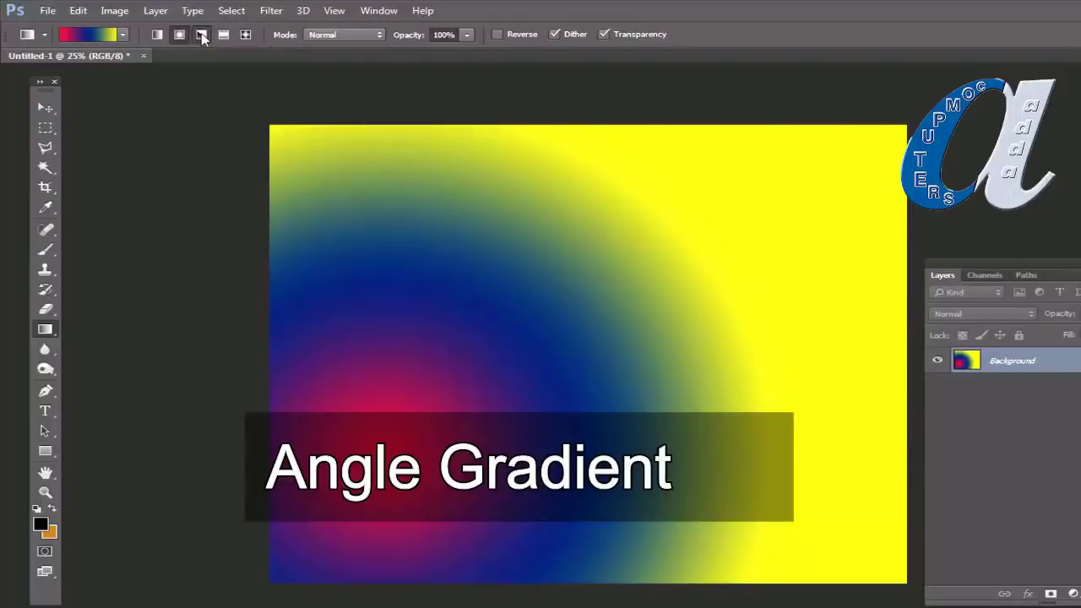
drag(570, 341, 954, 341)
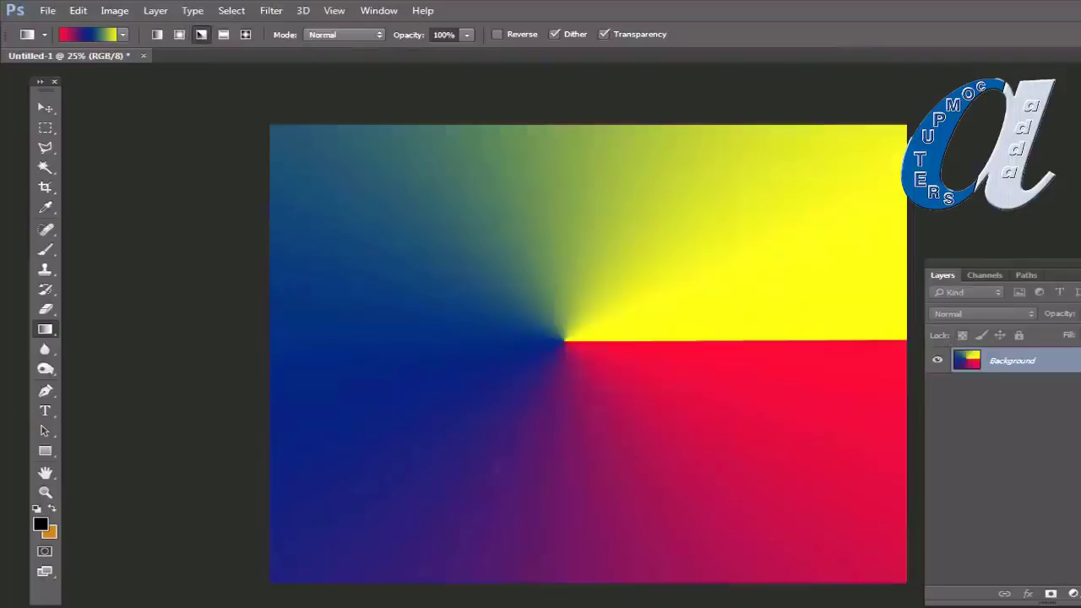
click(224, 37)
drag(447, 254, 929, 442)
drag(607, 307, 748, 402)
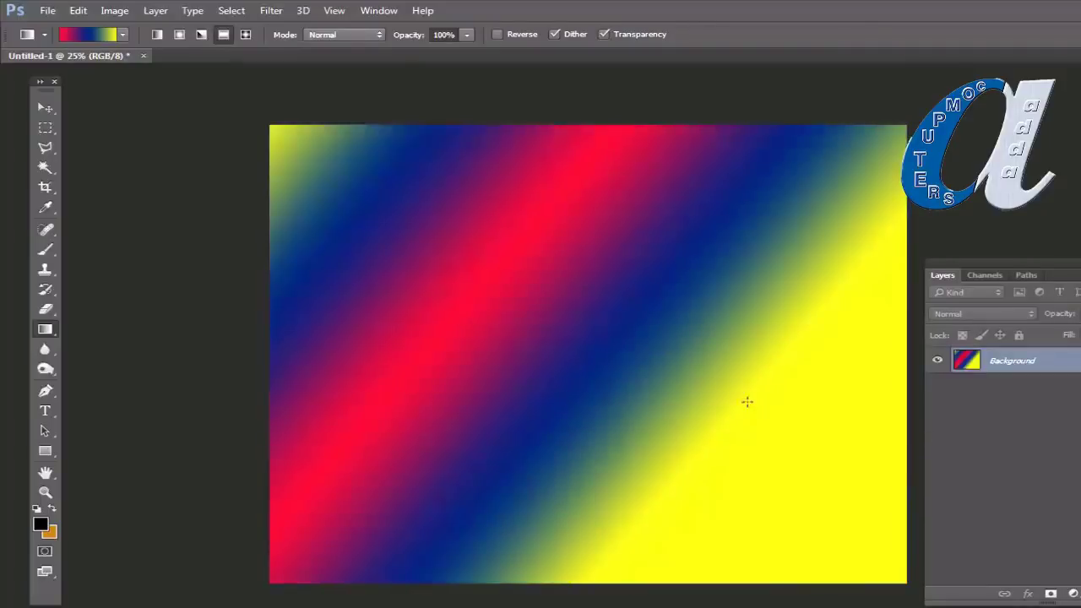
Step: Switch to Diamond Gradient and draw it with a red centre on the left edge
click(245, 35)
drag(454, 362, 743, 282)
drag(642, 207, 469, 307)
drag(404, 279, 763, 417)
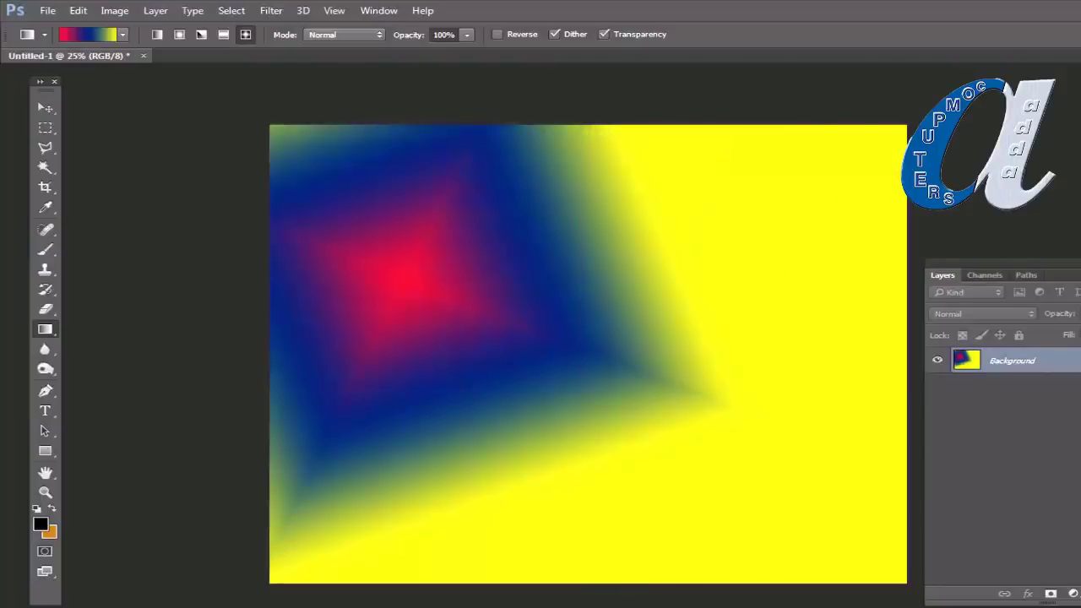
drag(796, 254, 611, 345)
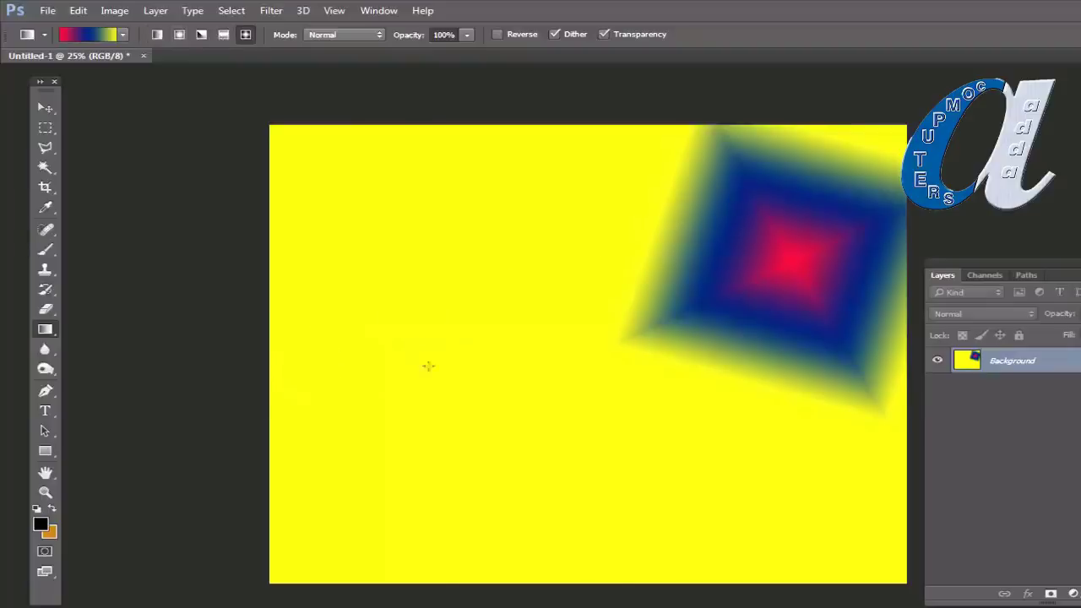
drag(409, 364, 719, 387)
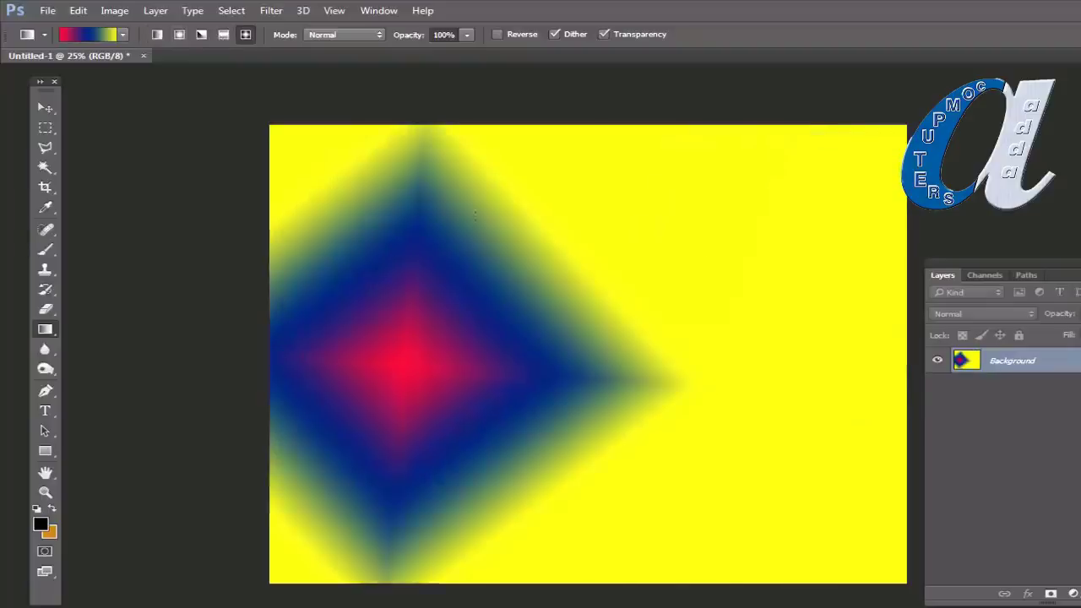
Step: Pick the yellow-red-orange-blue preset and fill the canvas with diagonal reflected stripes
click(123, 36)
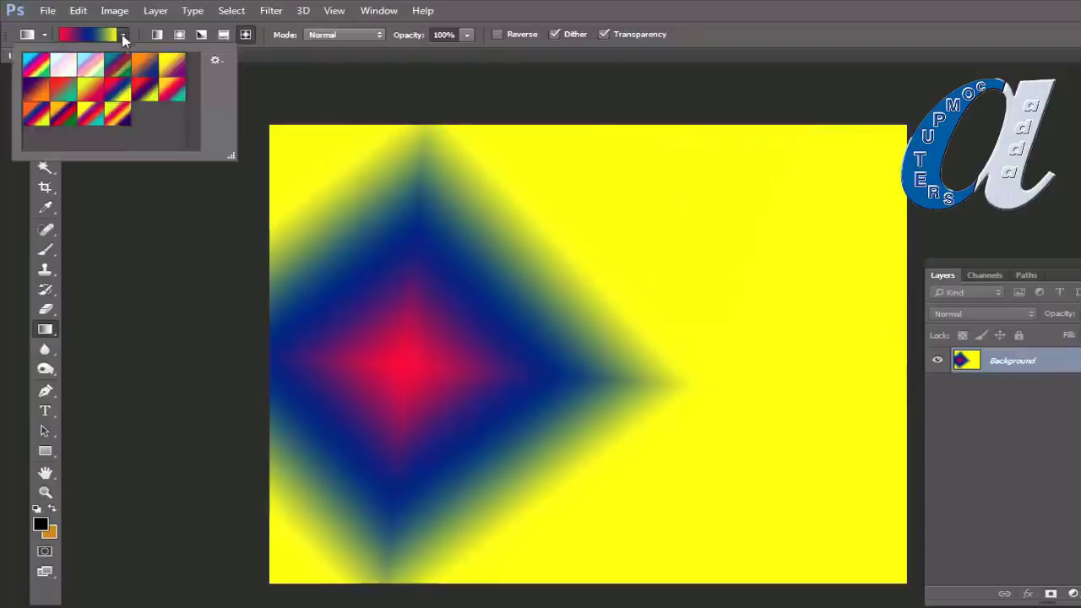
click(116, 110)
click(419, 379)
drag(420, 380, 839, 236)
click(223, 34)
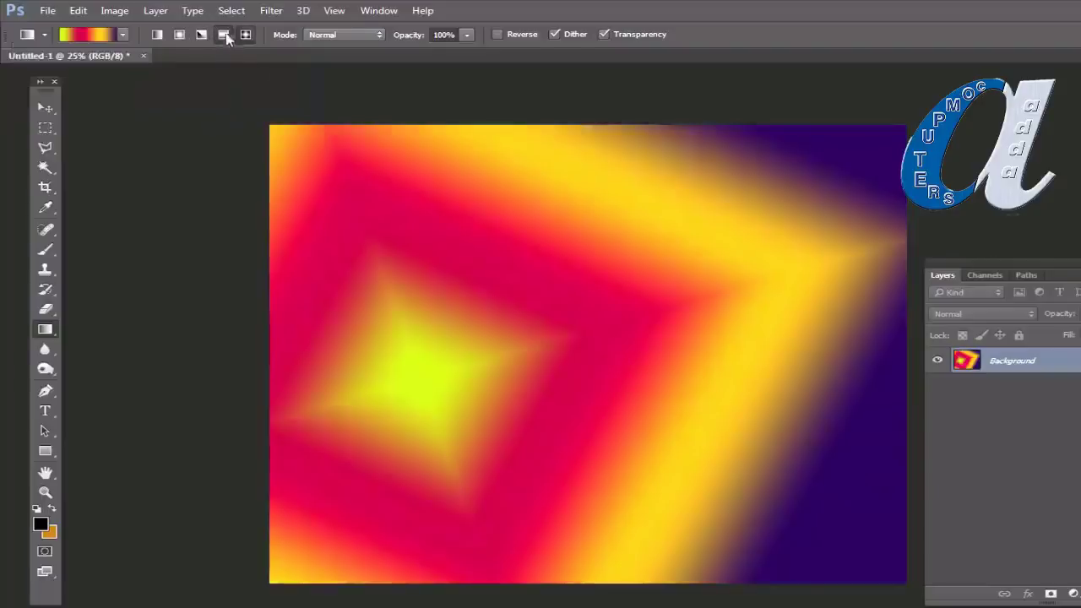
drag(516, 246, 786, 417)
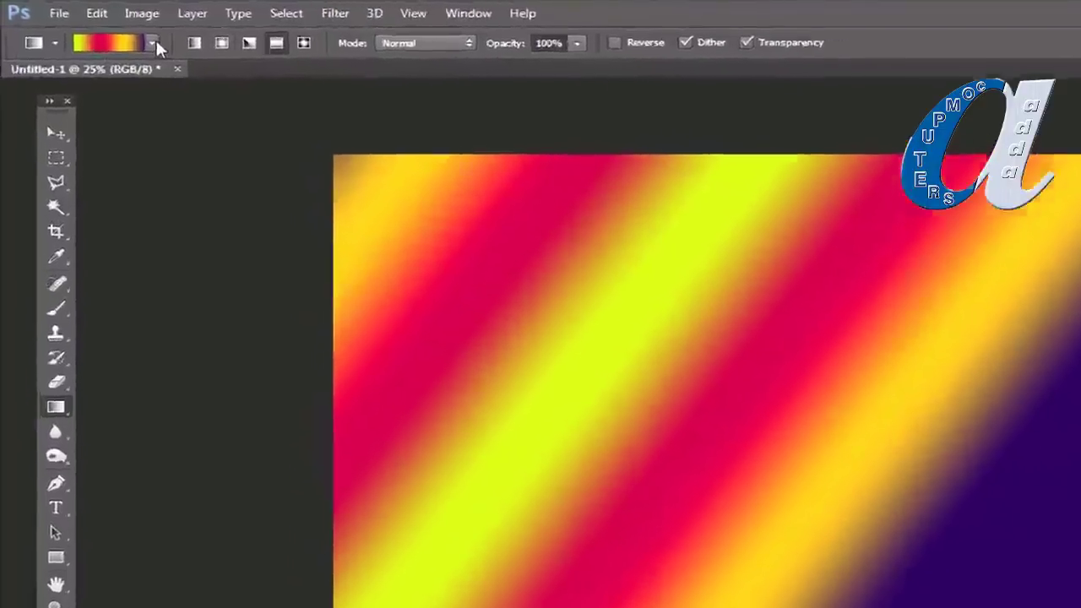
Step: Replace the gradient presets with the Simple set
click(123, 34)
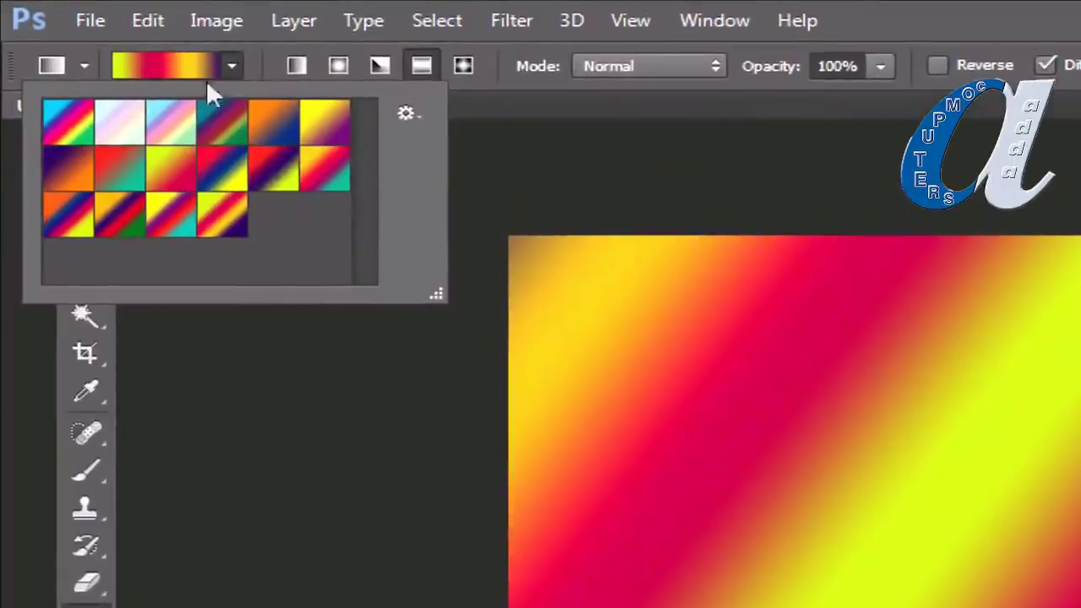
click(410, 112)
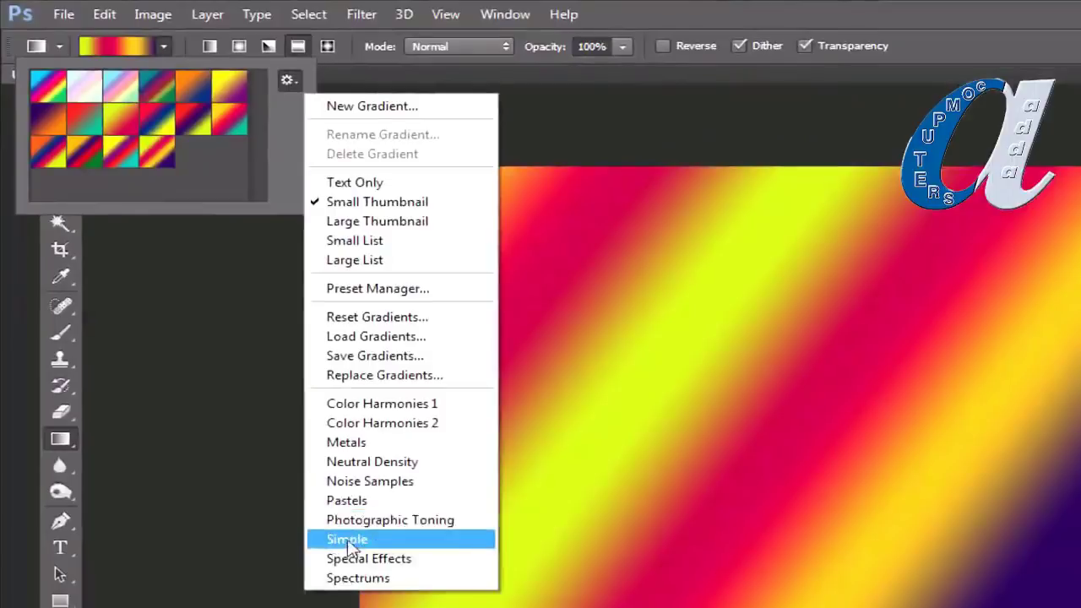
click(348, 540)
click(554, 312)
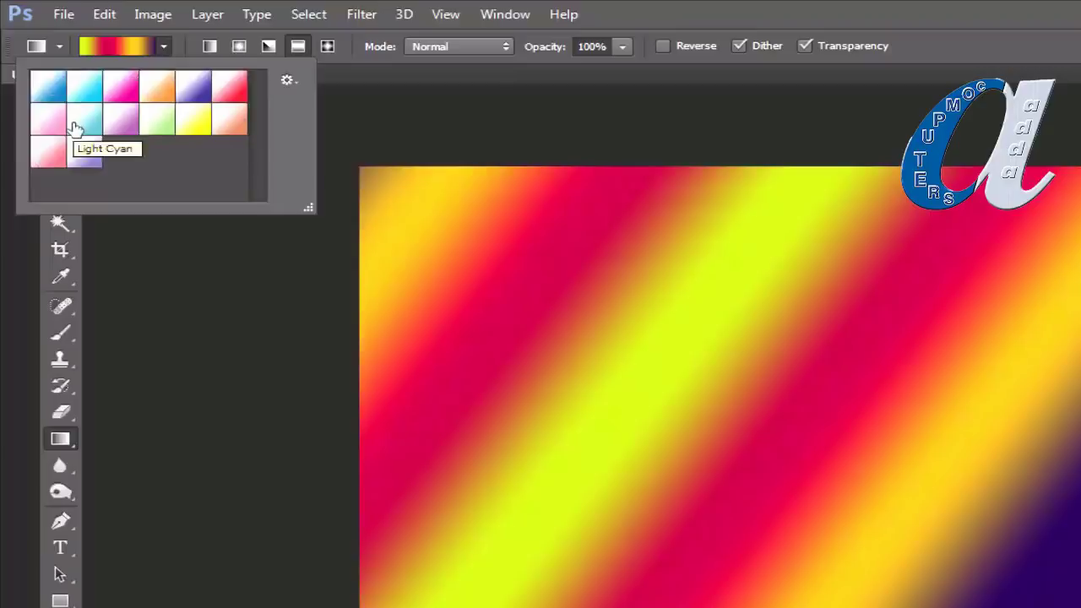
drag(67, 155, 201, 125)
drag(113, 195, 339, 105)
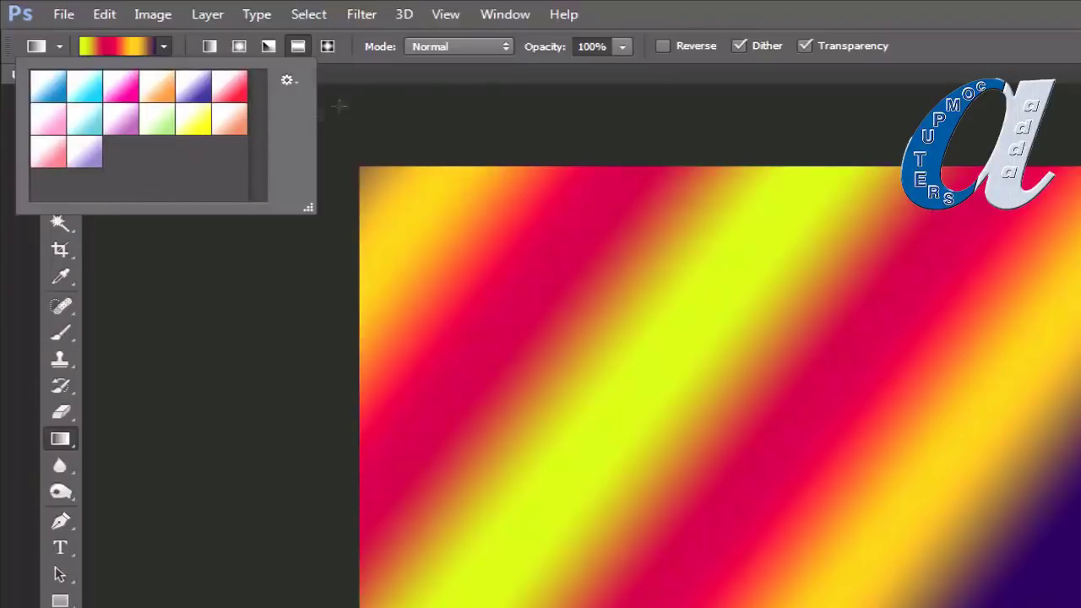
click(378, 78)
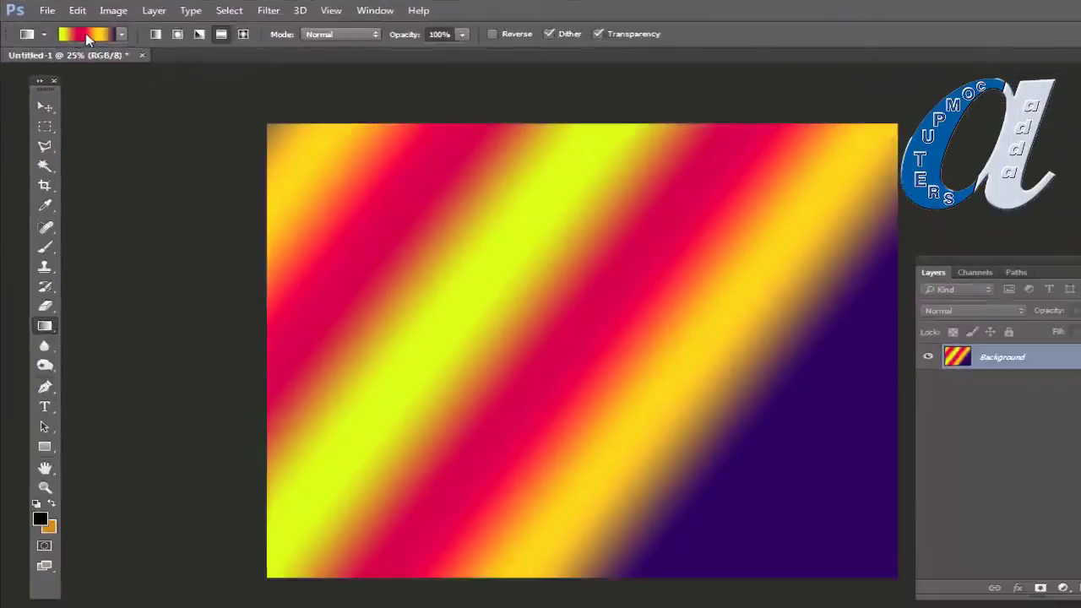
Step: In the Gradient Editor, replace the presets with the Color Harmonies 1 set
click(237, 99)
drag(567, 107, 517, 137)
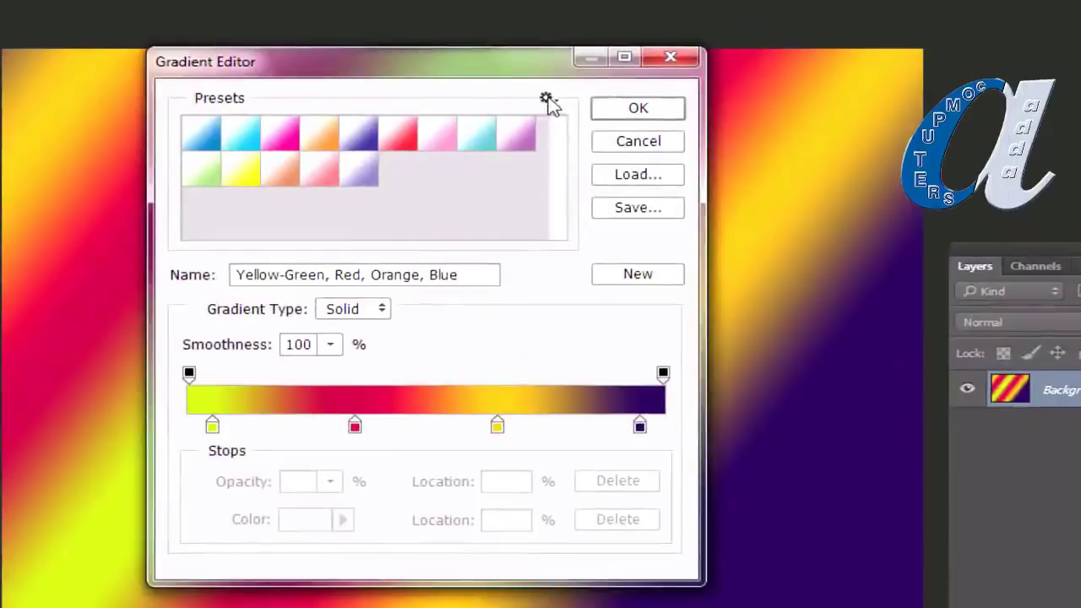
click(546, 101)
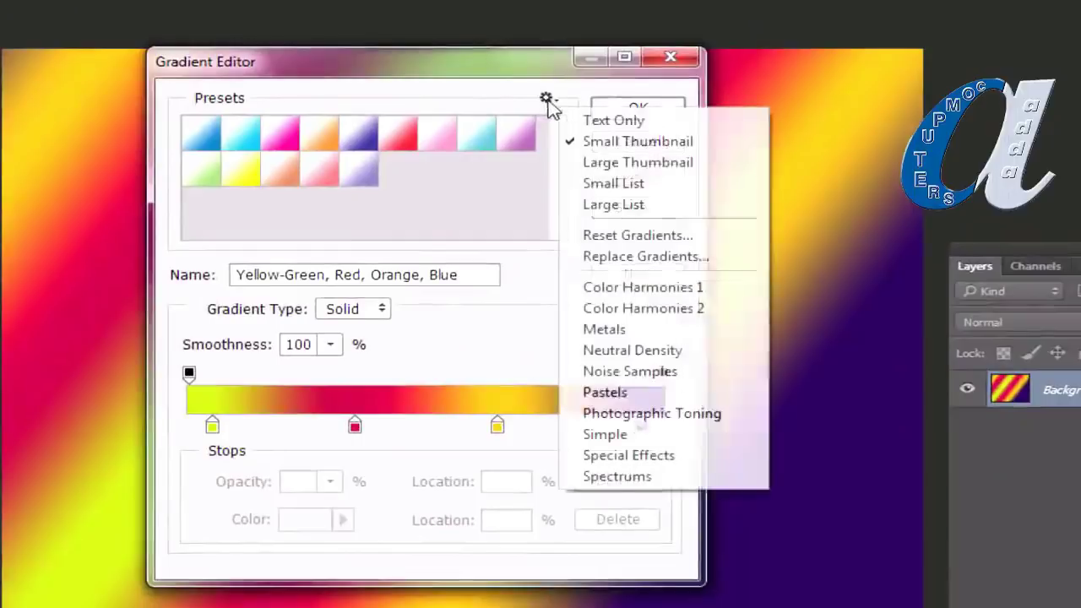
click(621, 290)
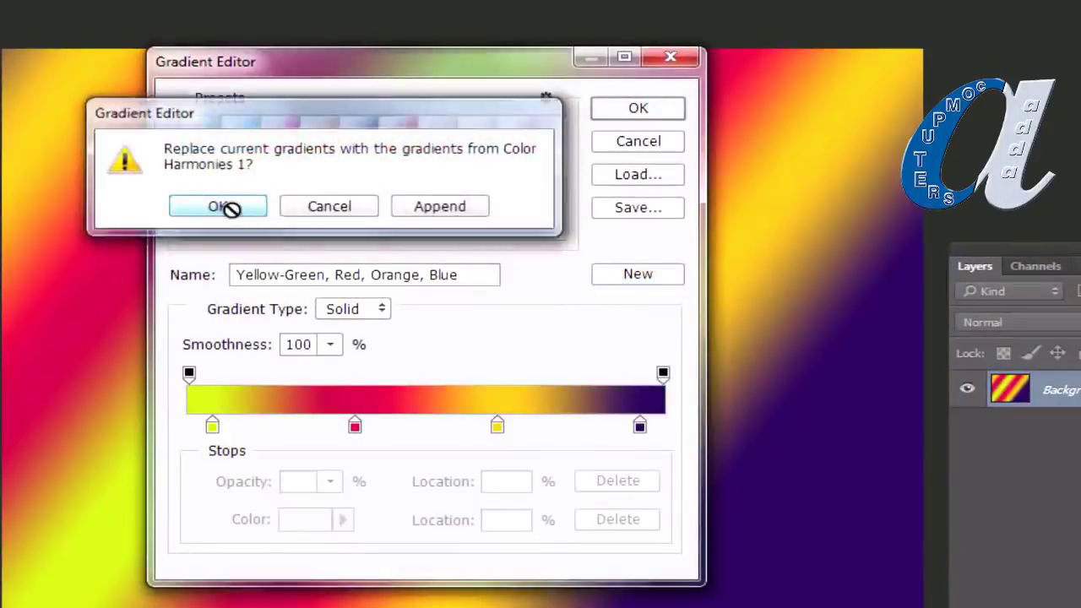
click(227, 206)
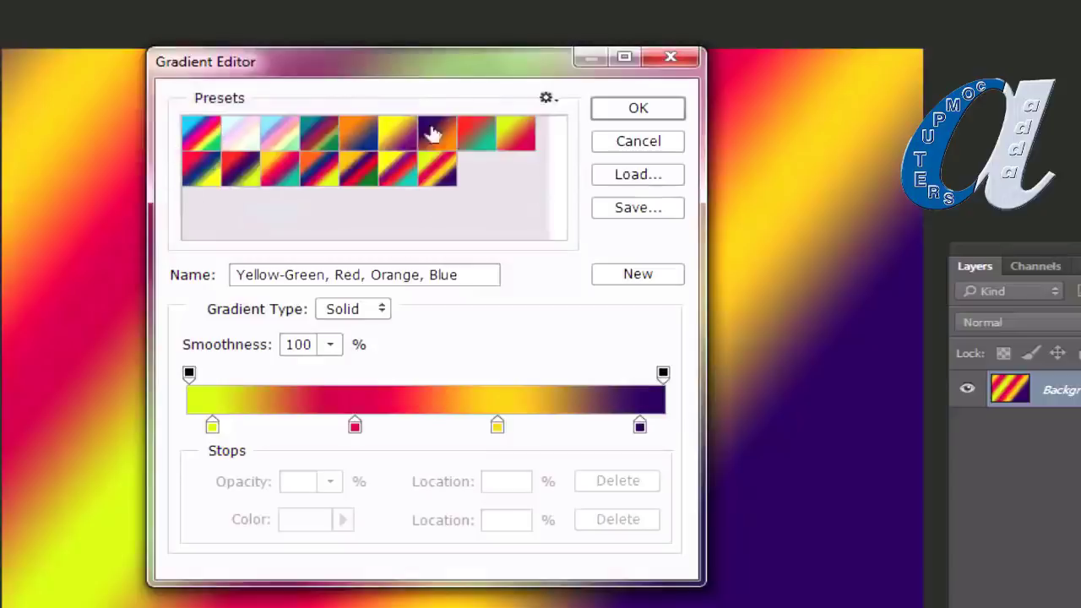
Step: Compare several harmony presets and settle on Yellow-Green, Red-Violet
click(360, 172)
click(410, 138)
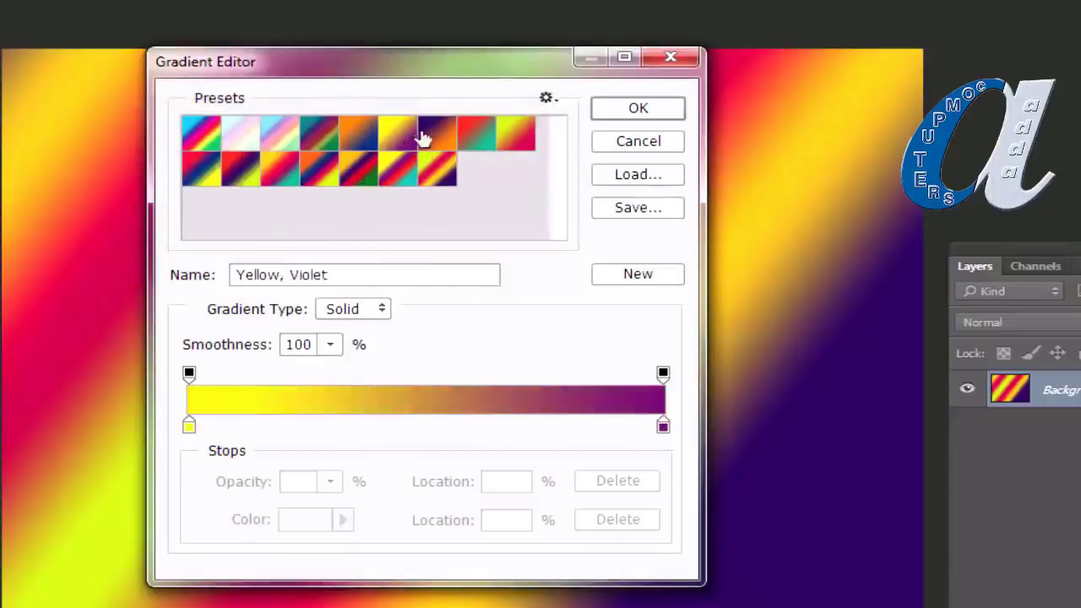
click(435, 137)
click(485, 140)
click(524, 135)
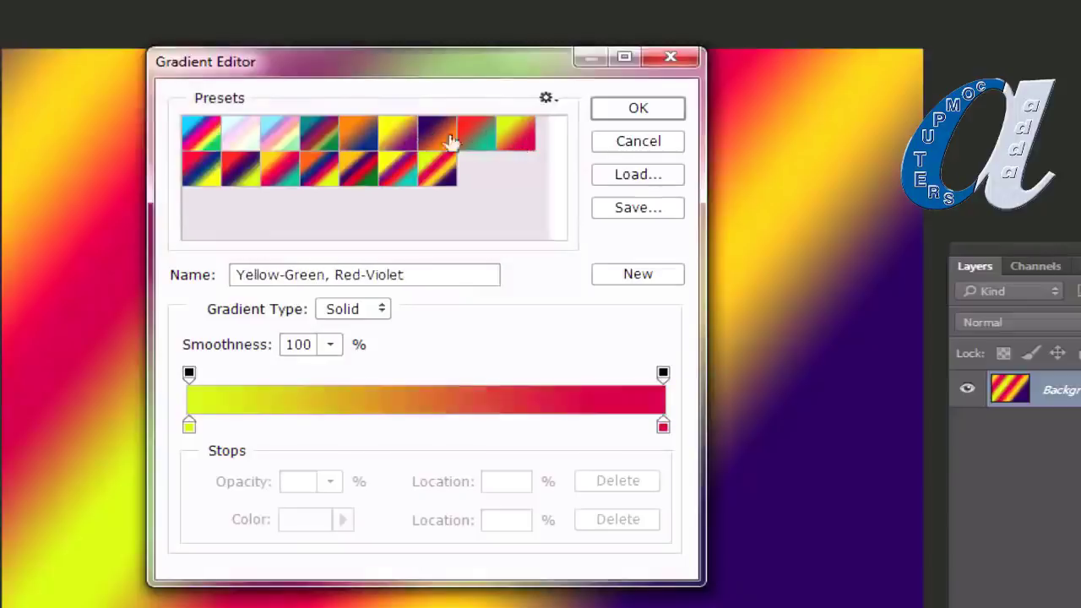
click(200, 163)
click(198, 179)
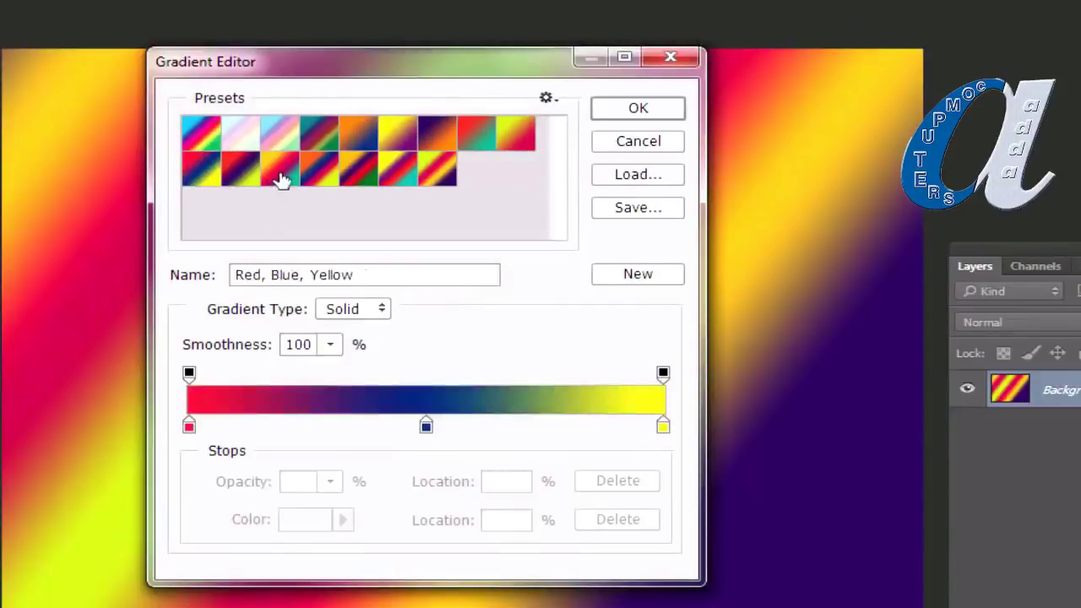
click(280, 177)
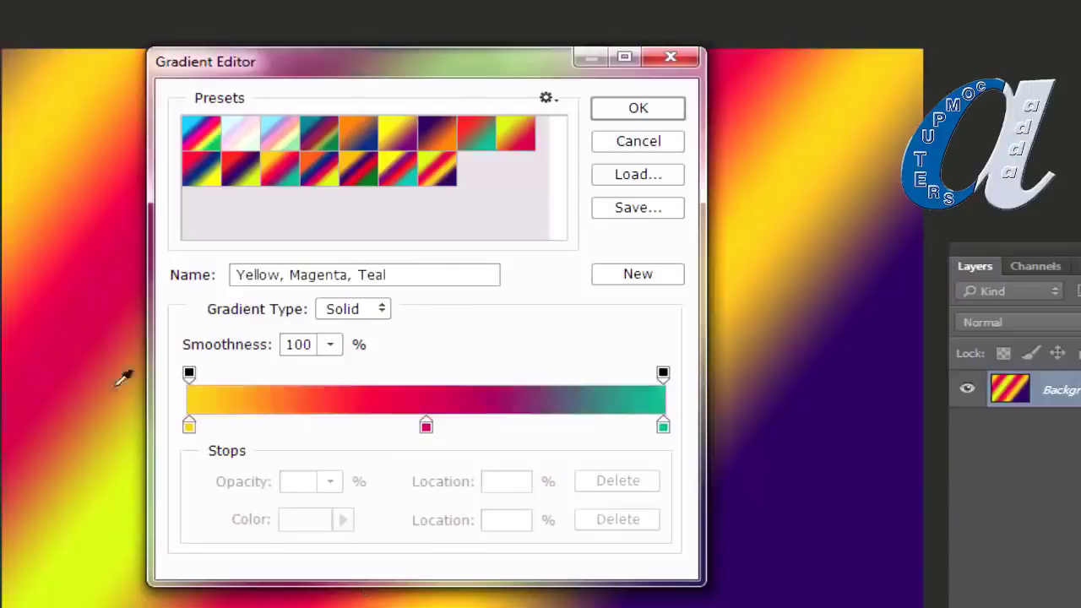
click(398, 136)
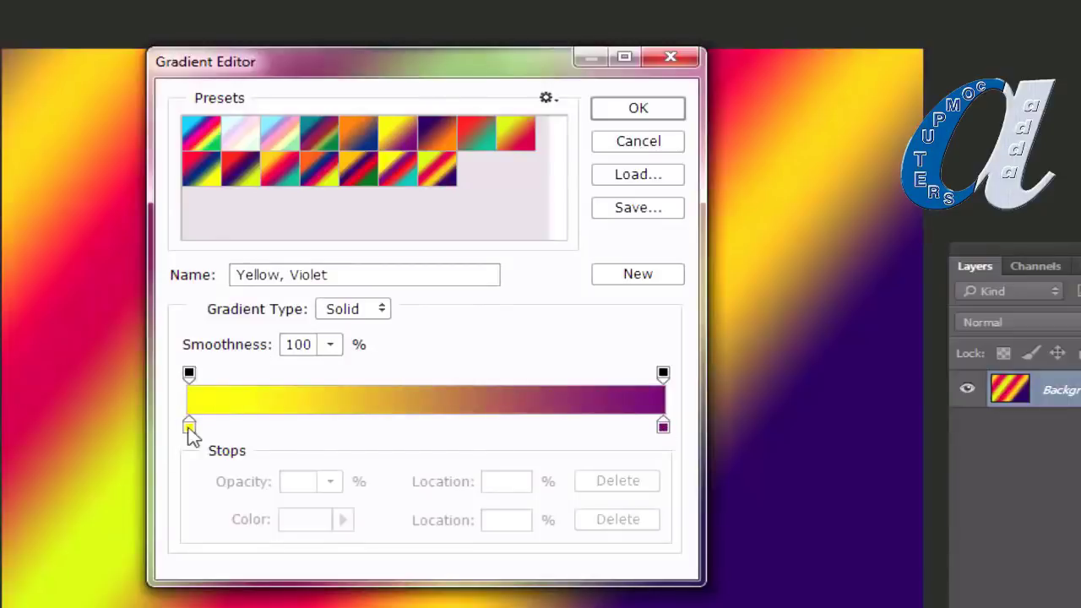
click(436, 173)
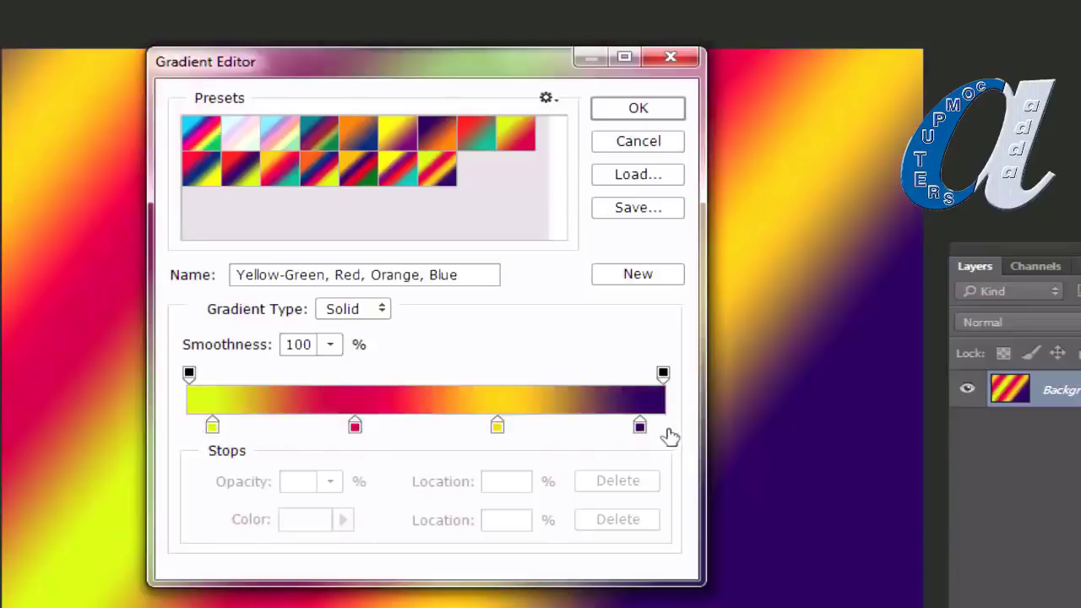
click(517, 132)
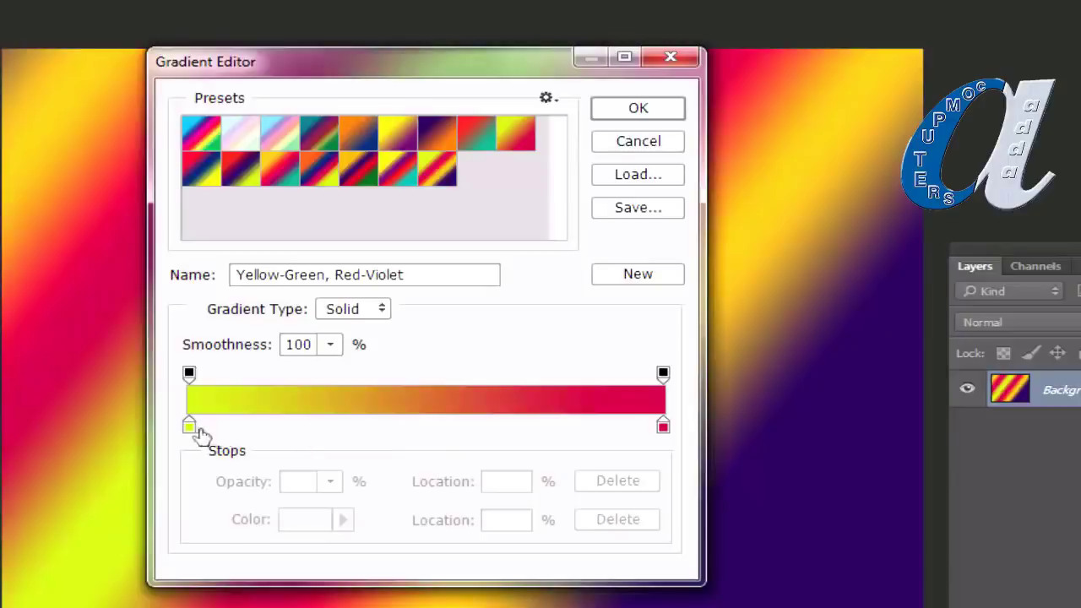
Step: Add colour stops at 24%, 50% and 76%, then remove the 24% and 76% stops
click(427, 428)
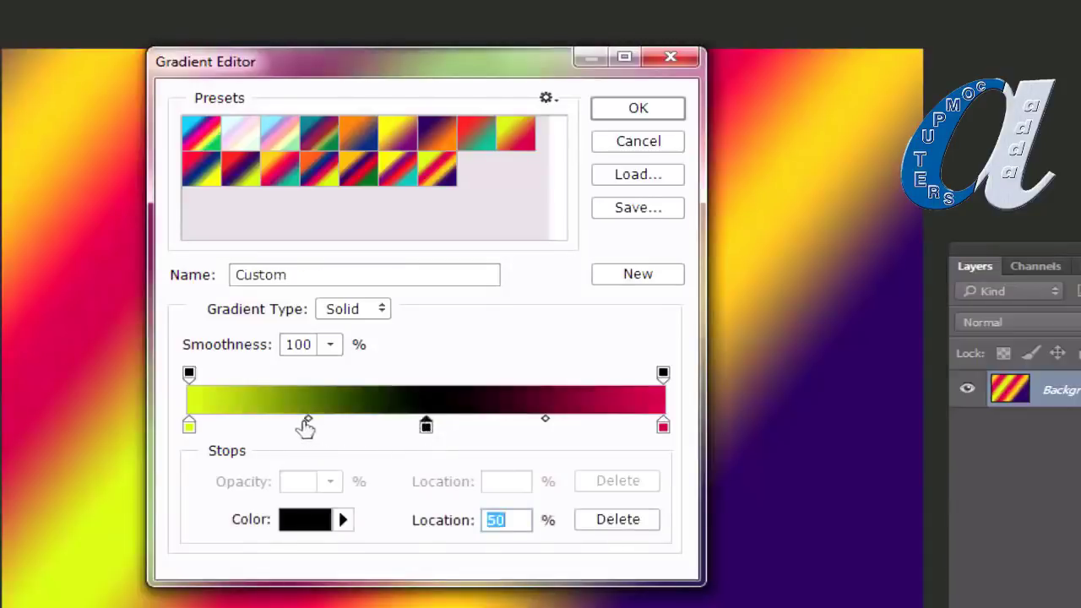
click(302, 427)
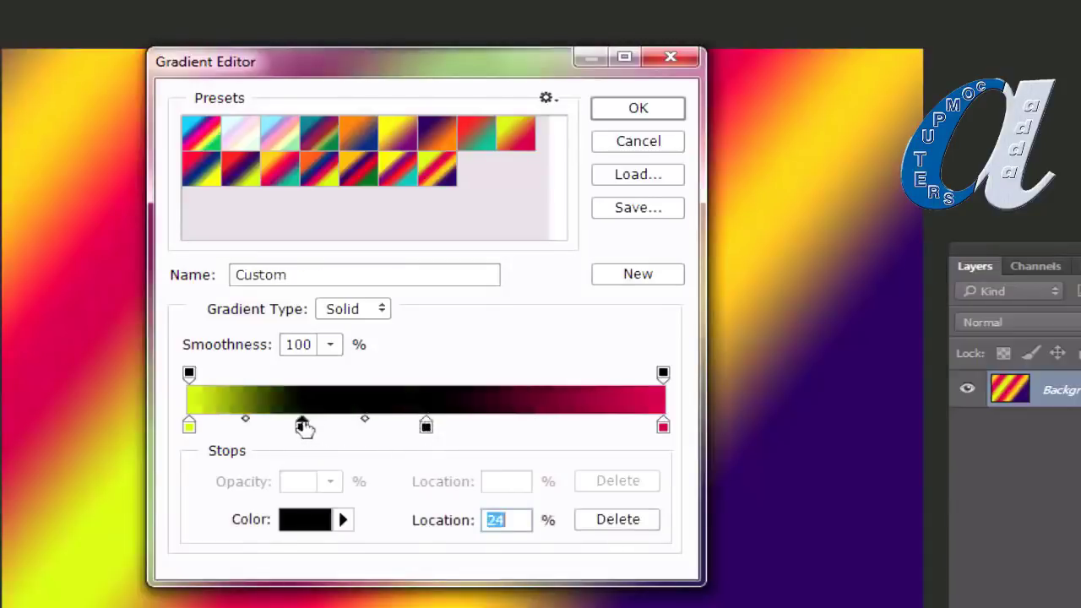
click(551, 427)
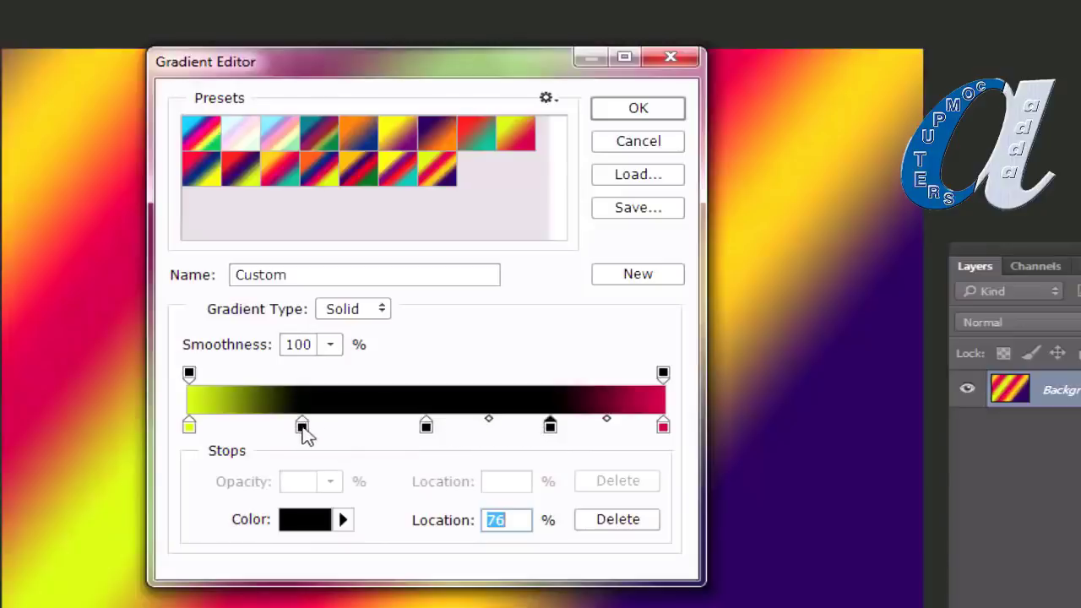
drag(301, 427, 306, 464)
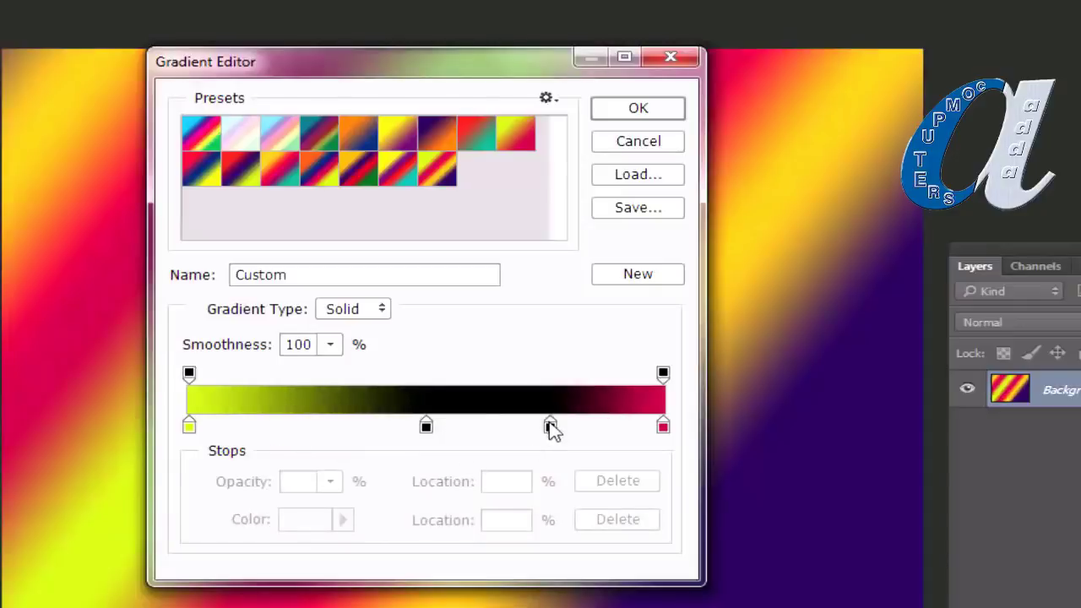
drag(551, 429, 553, 460)
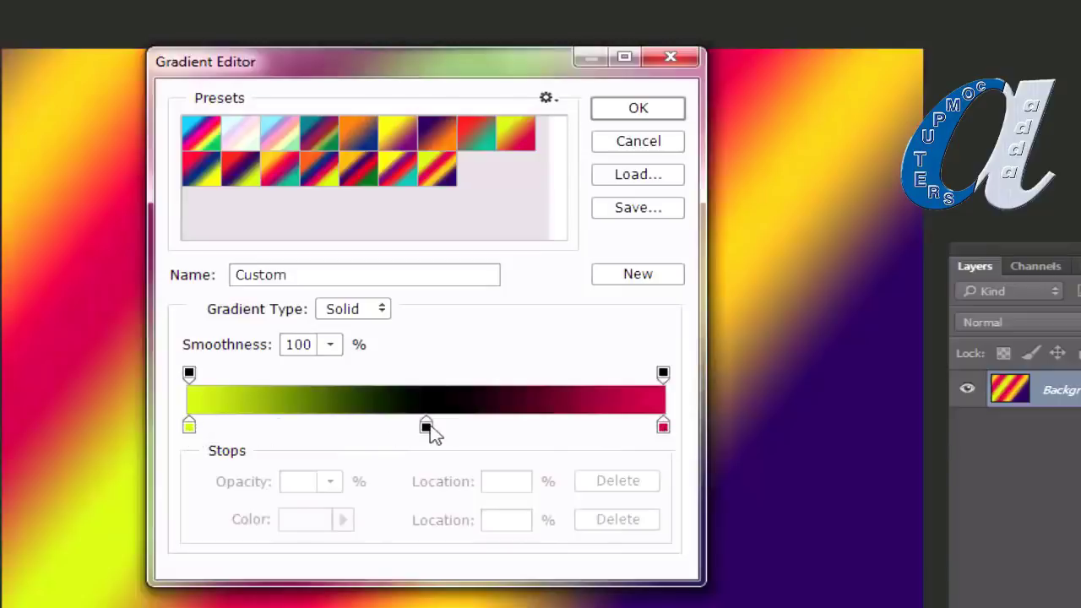
Step: Colour the stops blue on the left, white in the middle and green on the right
click(188, 426)
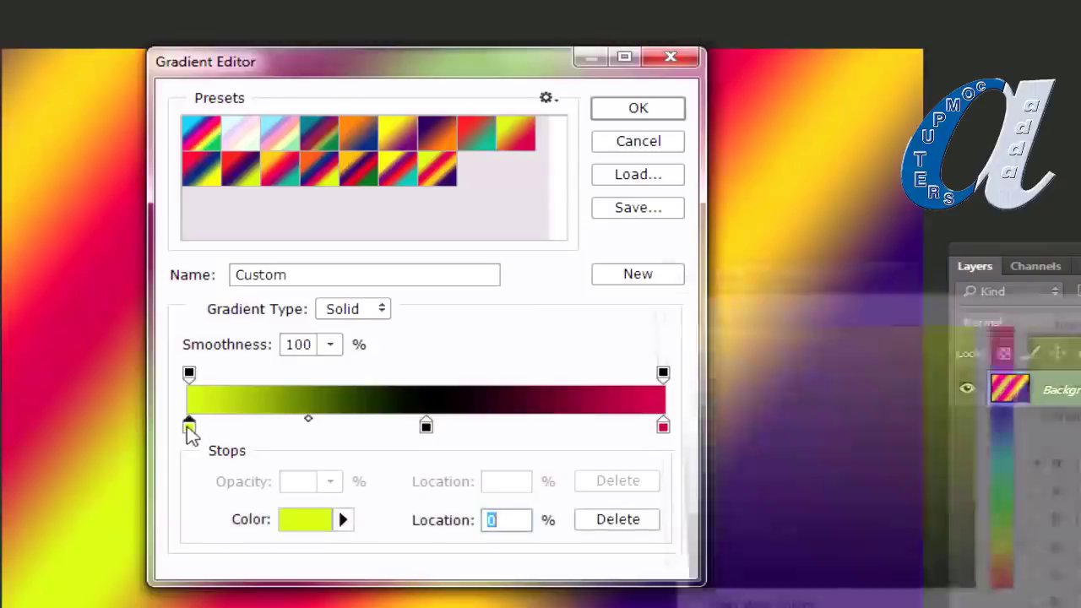
double_click(189, 427)
drag(941, 278, 846, 198)
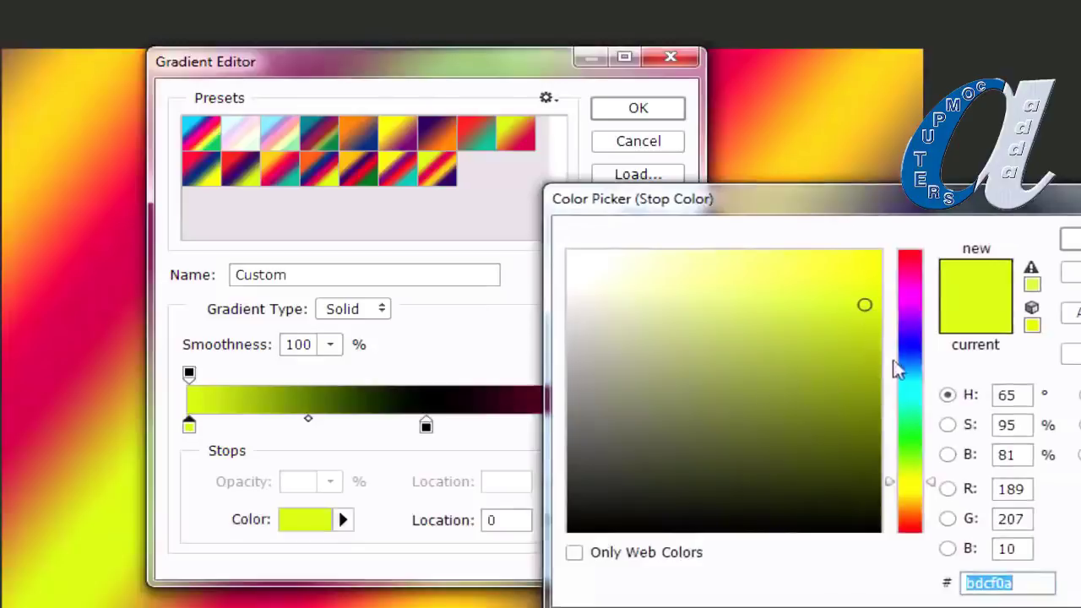
click(911, 338)
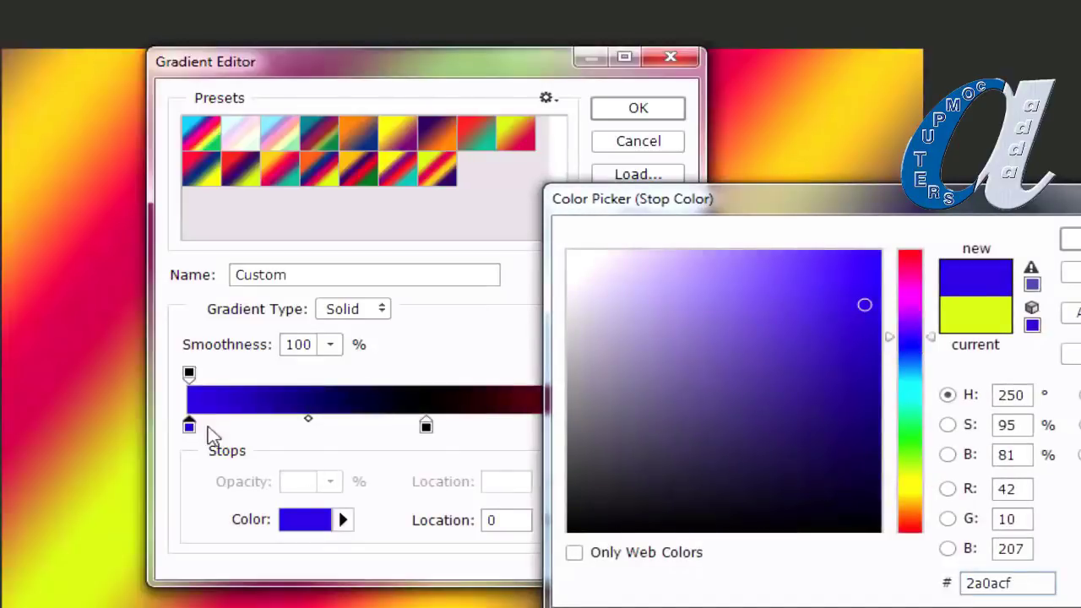
key(Return)
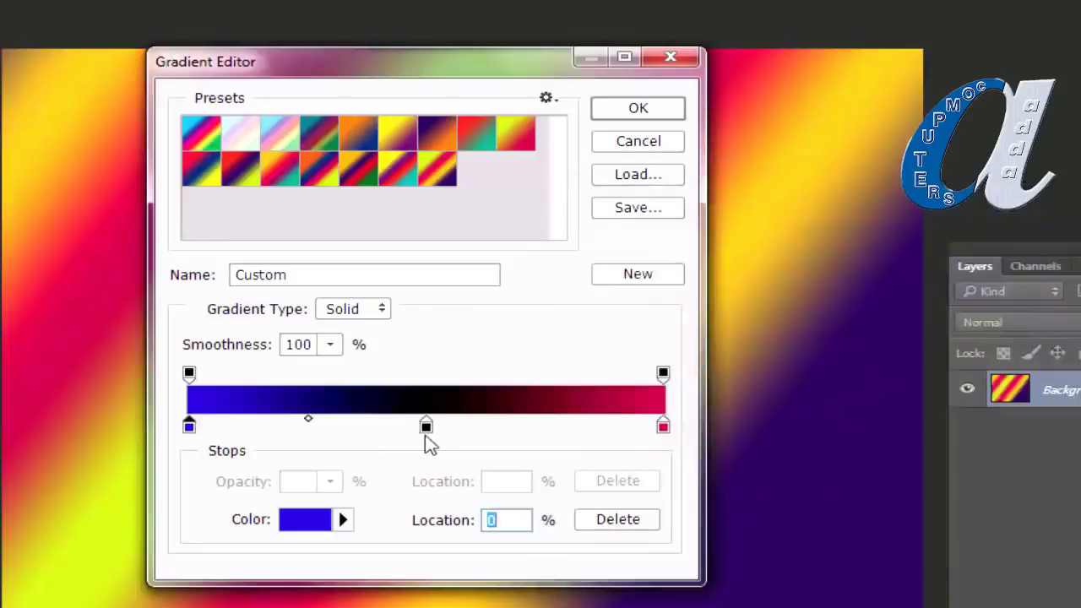
double_click(426, 427)
drag(596, 309, 466, 221)
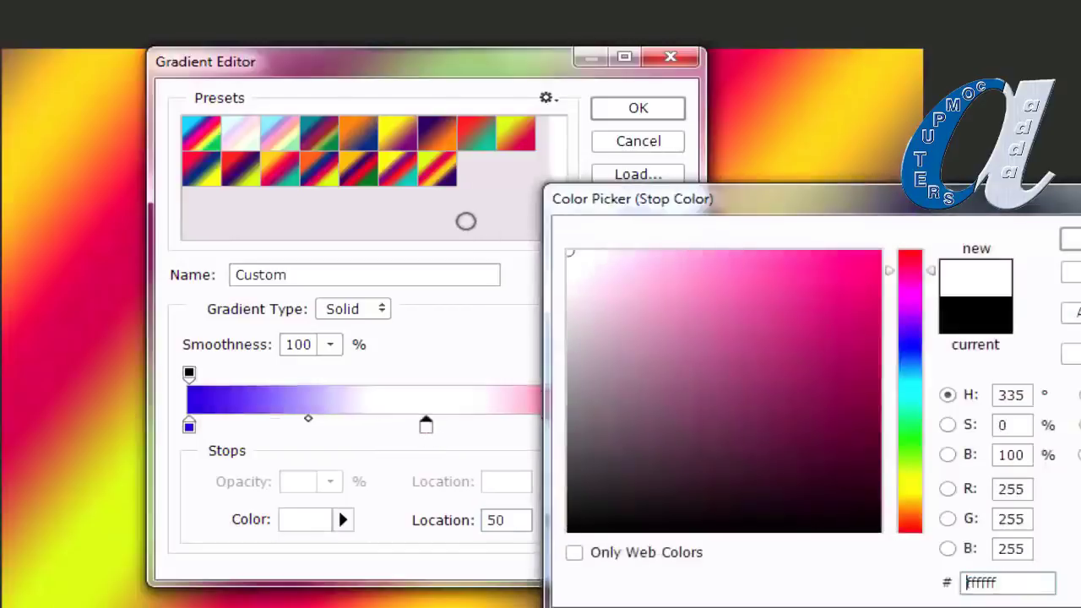
click(1071, 240)
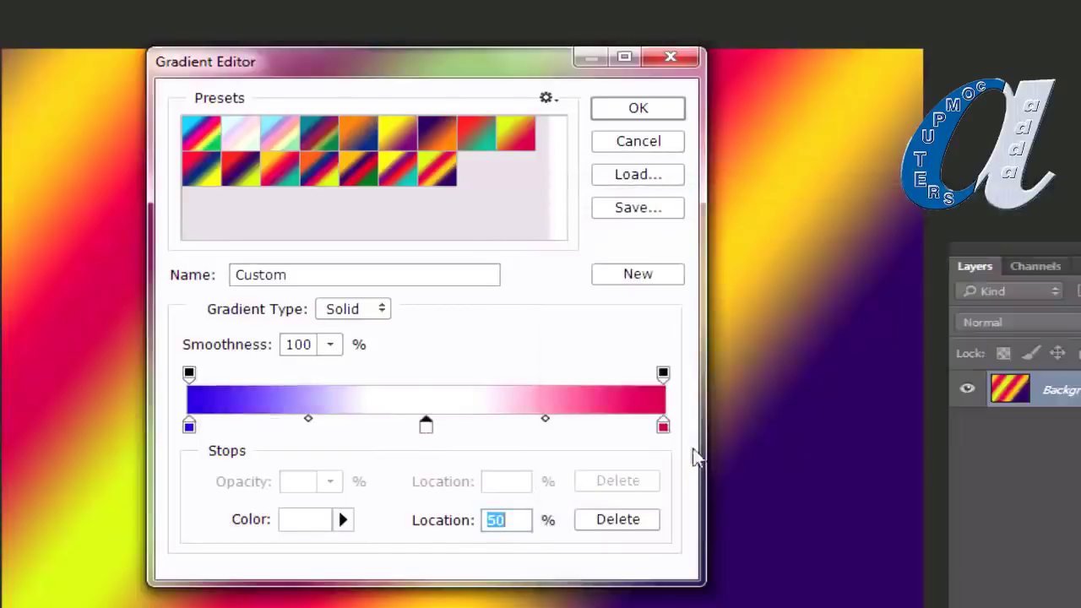
double_click(663, 426)
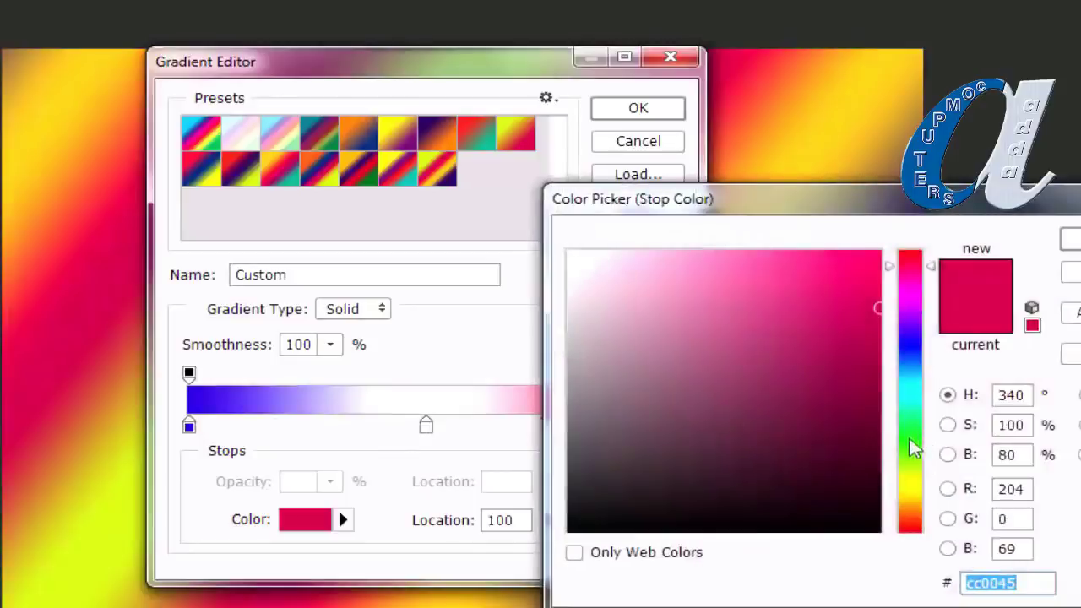
click(912, 450)
click(1072, 240)
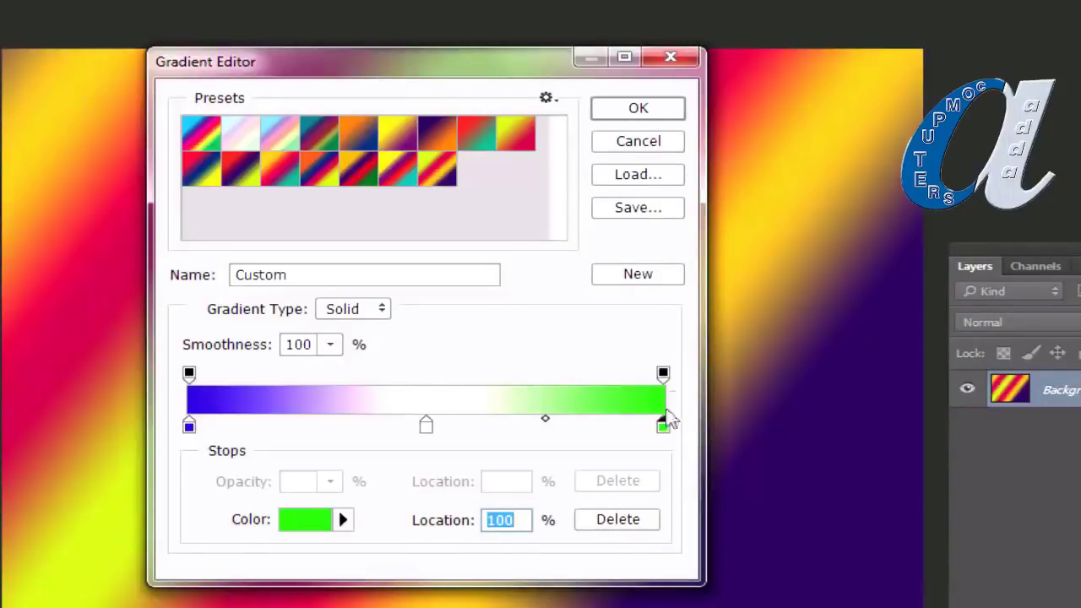
Step: Nudge the white stop and set the white-green midpoint to about 53%
drag(426, 435, 432, 430)
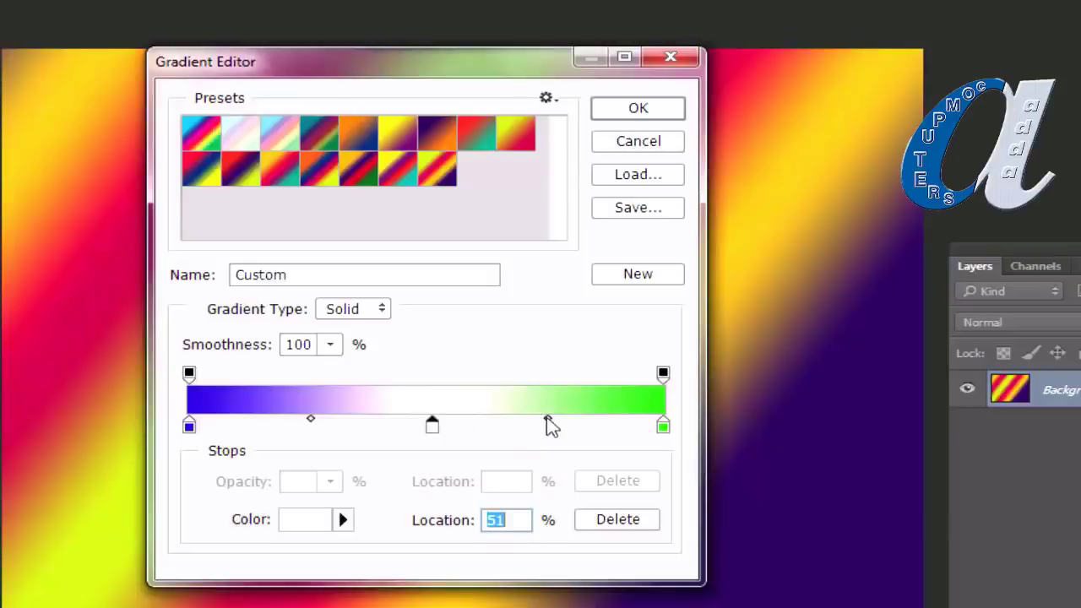
drag(548, 419, 475, 426)
drag(456, 426, 573, 425)
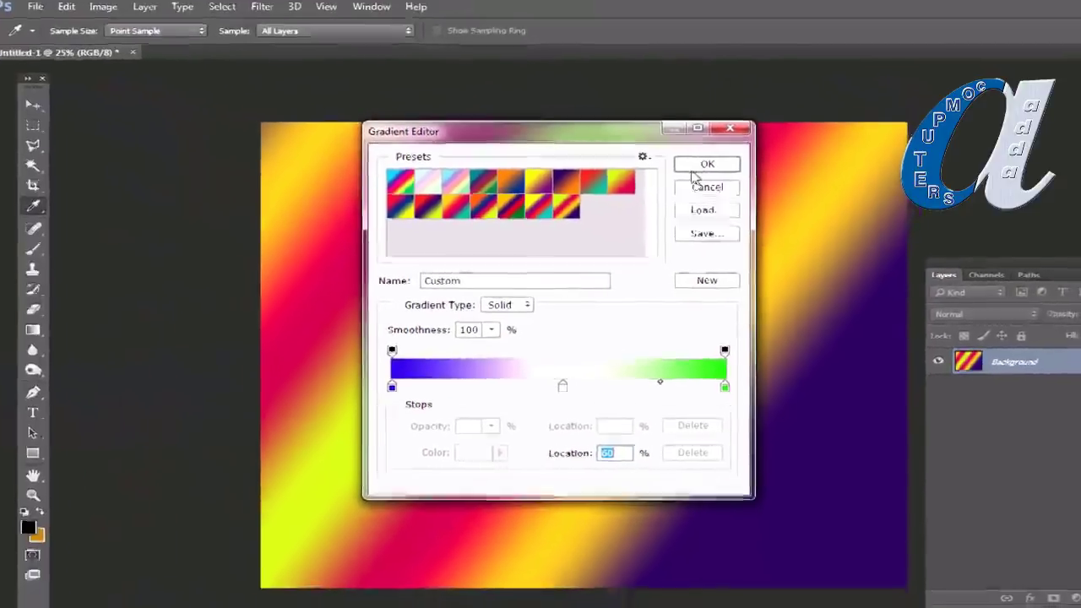
Step: Accept the custom gradient and fill the canvas with a reflected blue-white-green gradient
click(672, 135)
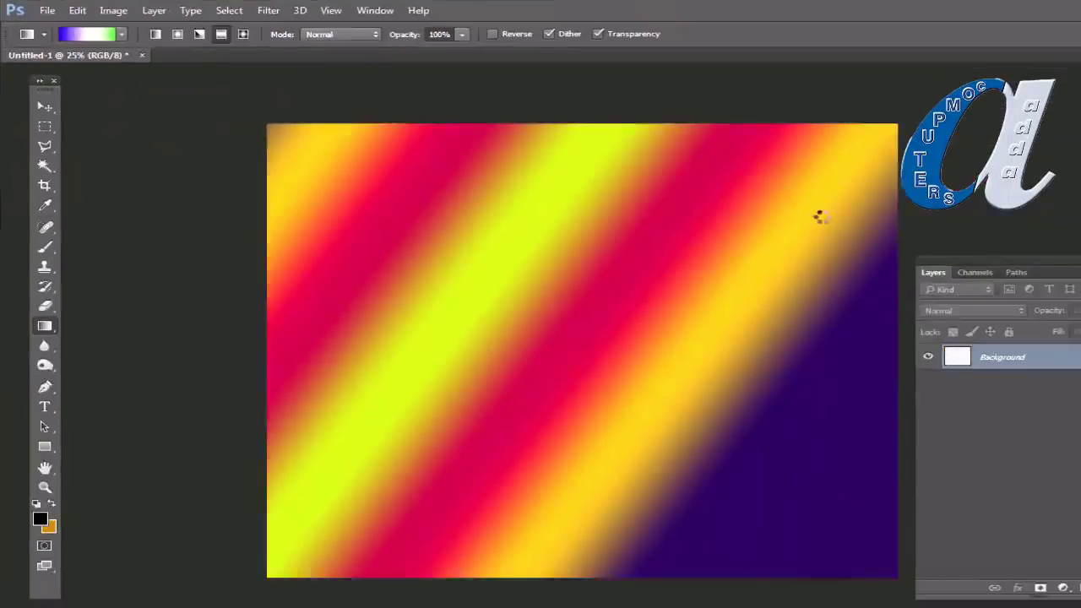
drag(473, 423, 765, 226)
drag(565, 267, 838, 314)
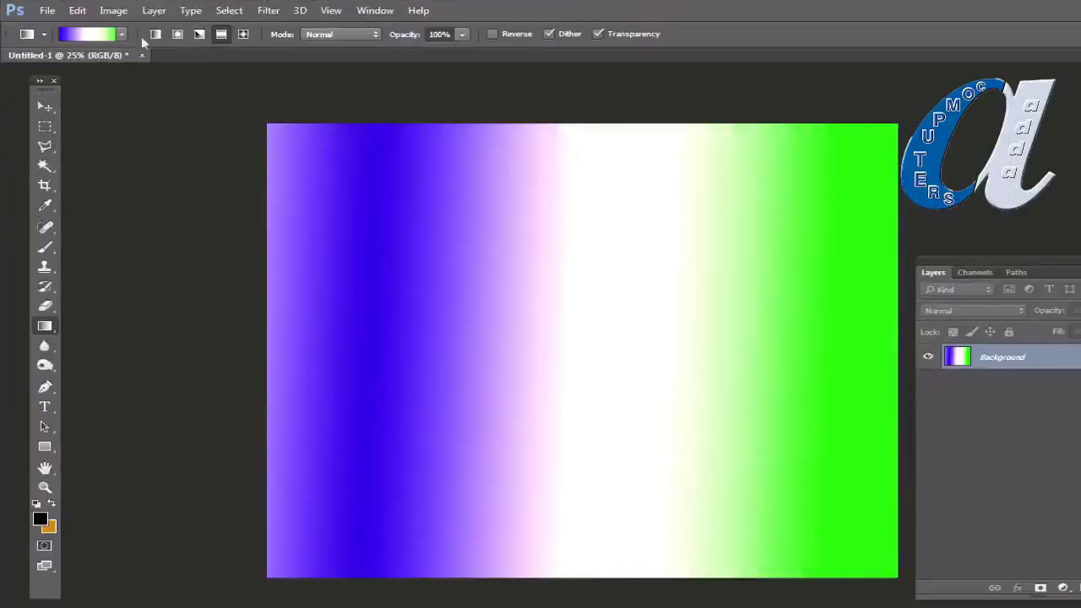
Step: Switch to Radial Gradient and refill the canvas with the blue-white-green blend
click(177, 33)
drag(437, 410, 691, 245)
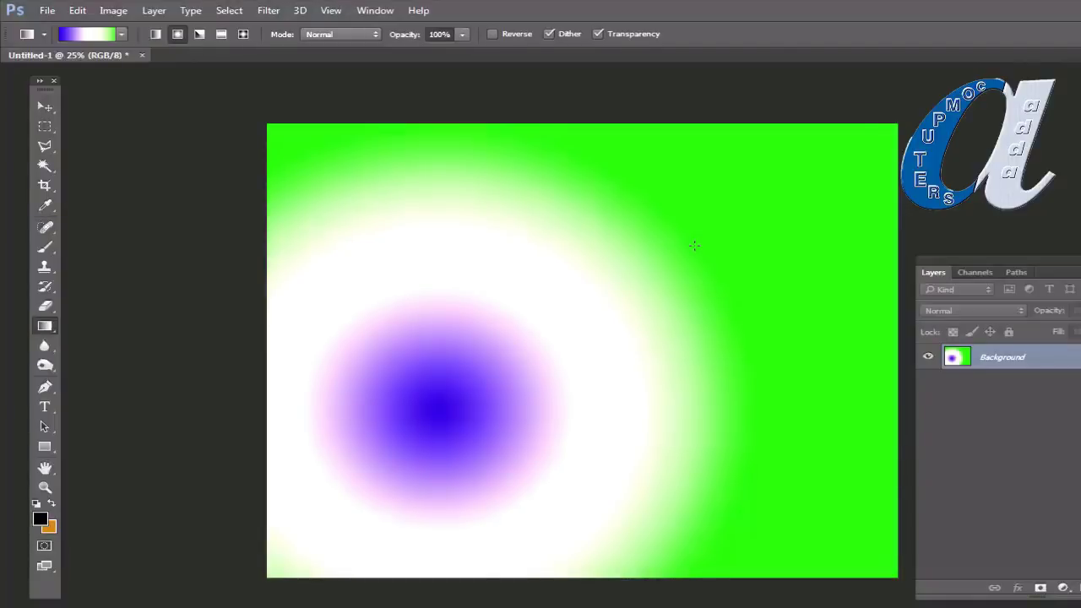
click(98, 34)
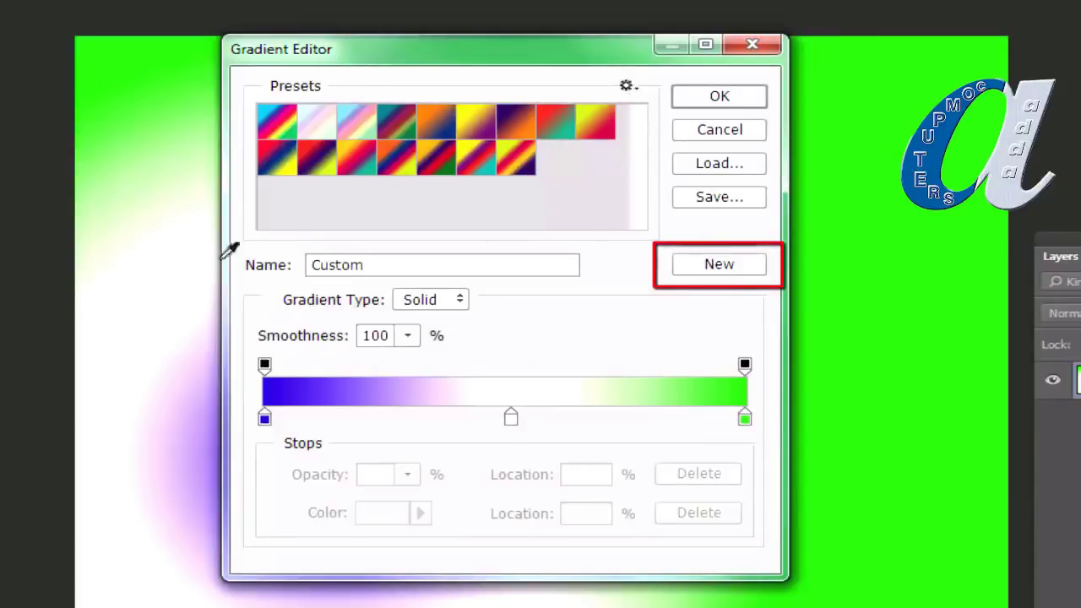
Step: Save the gradient as a preset, add stops at 25% and 79%, and make the 25% stop pink
click(707, 272)
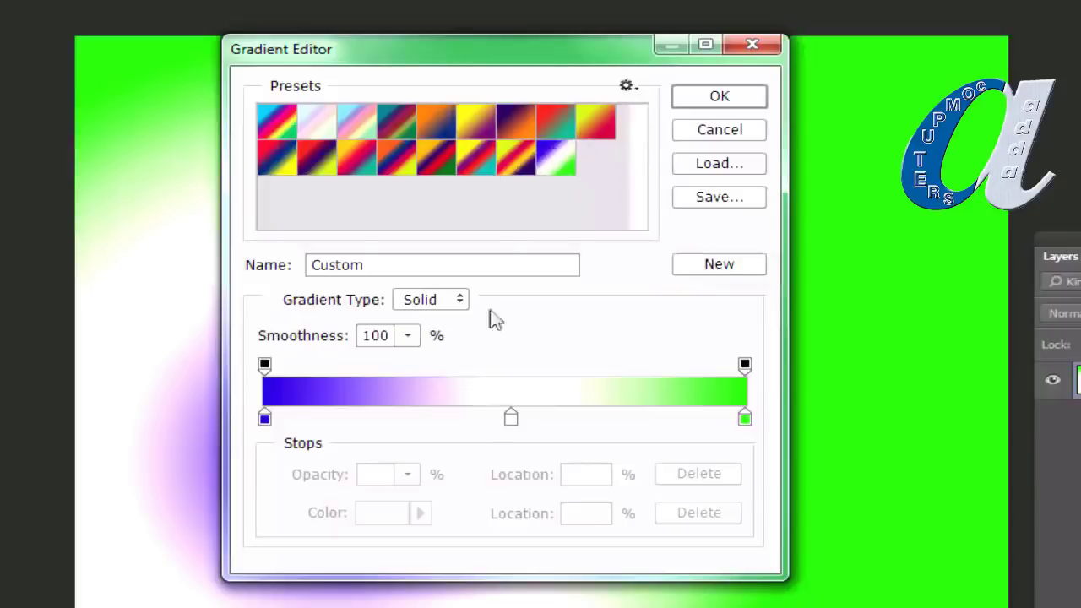
click(381, 417)
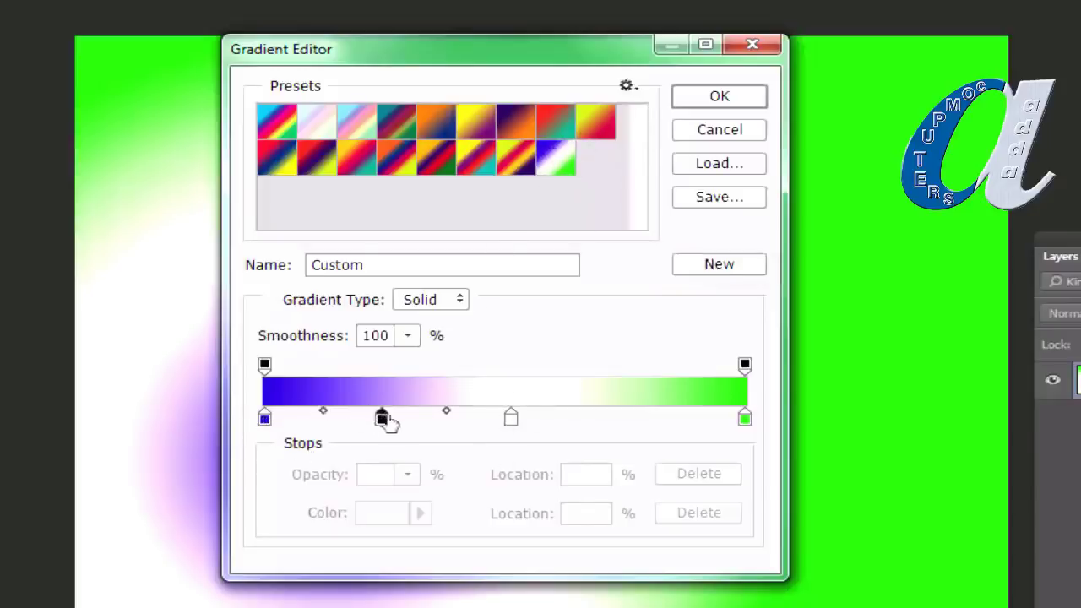
click(642, 422)
double_click(382, 418)
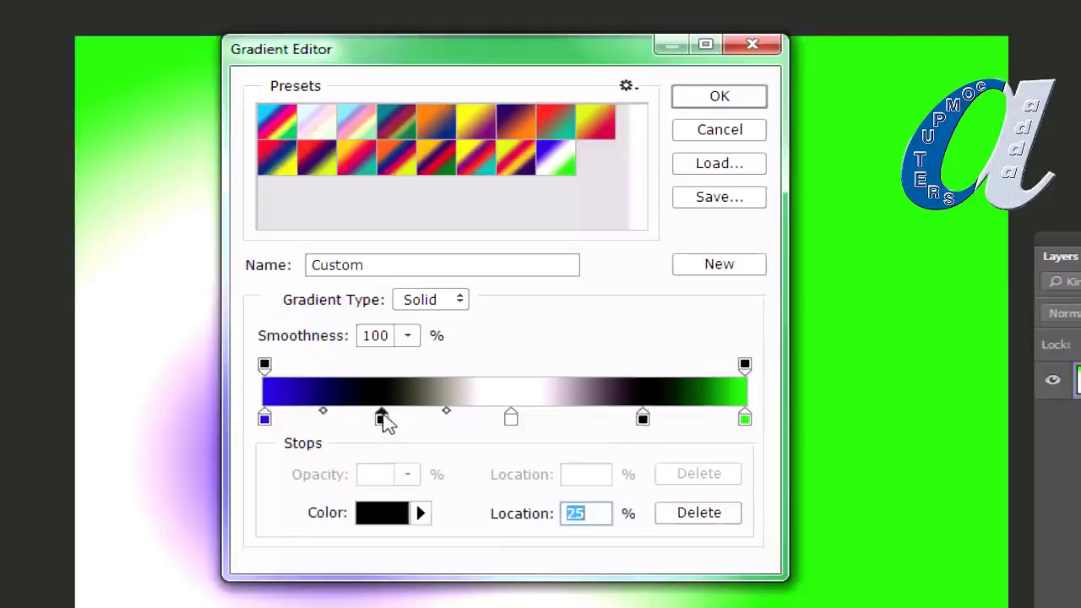
click(876, 316)
click(963, 244)
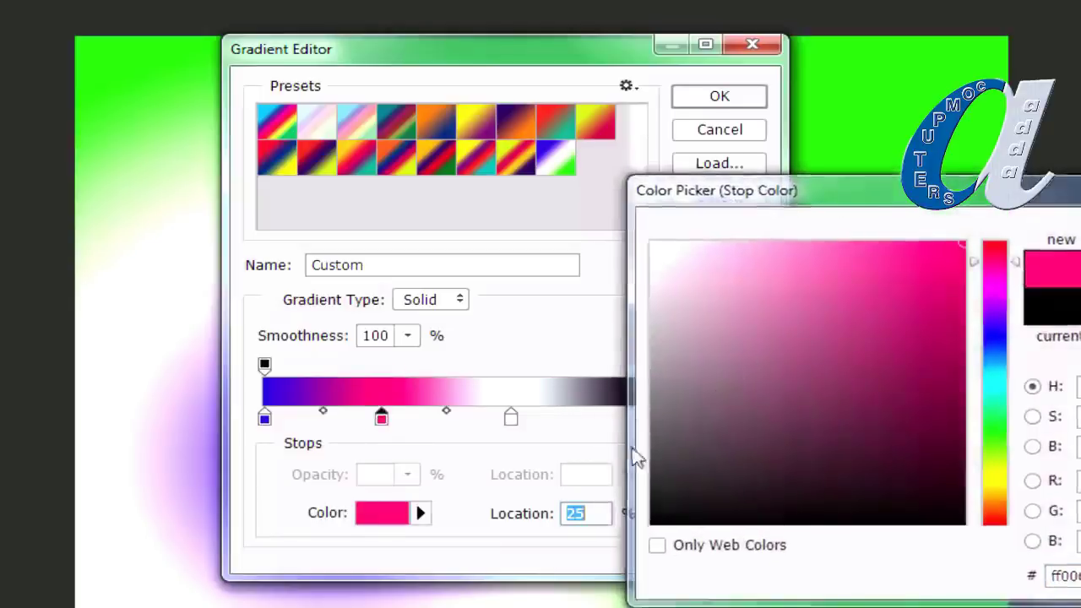
key(Return)
Step: Make the 79% stop olive and the 51% stop green, then save it as a new preset
double_click(644, 421)
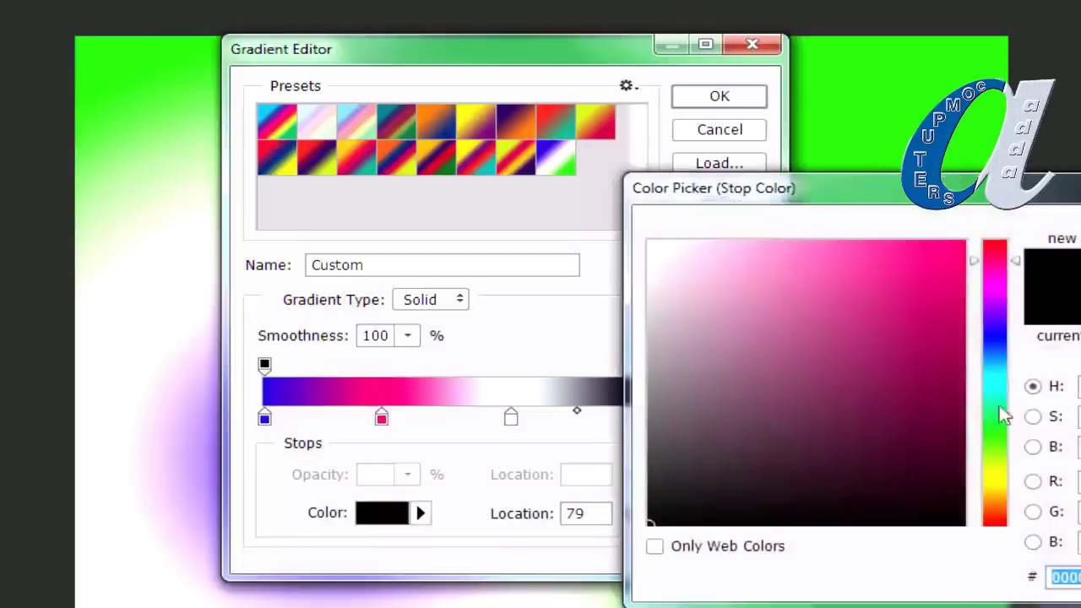
click(990, 488)
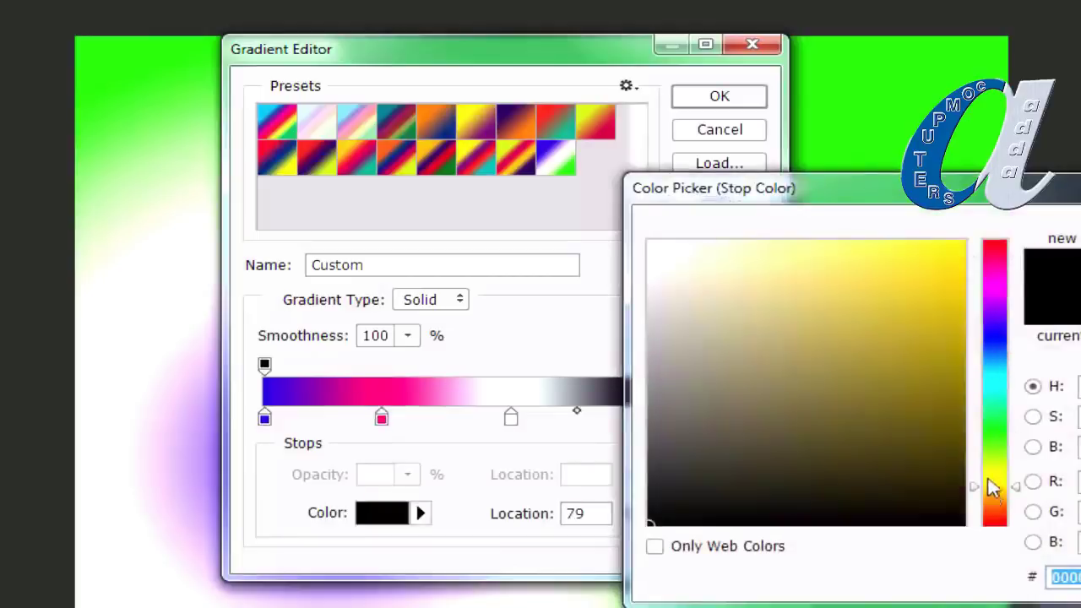
click(931, 377)
key(Return)
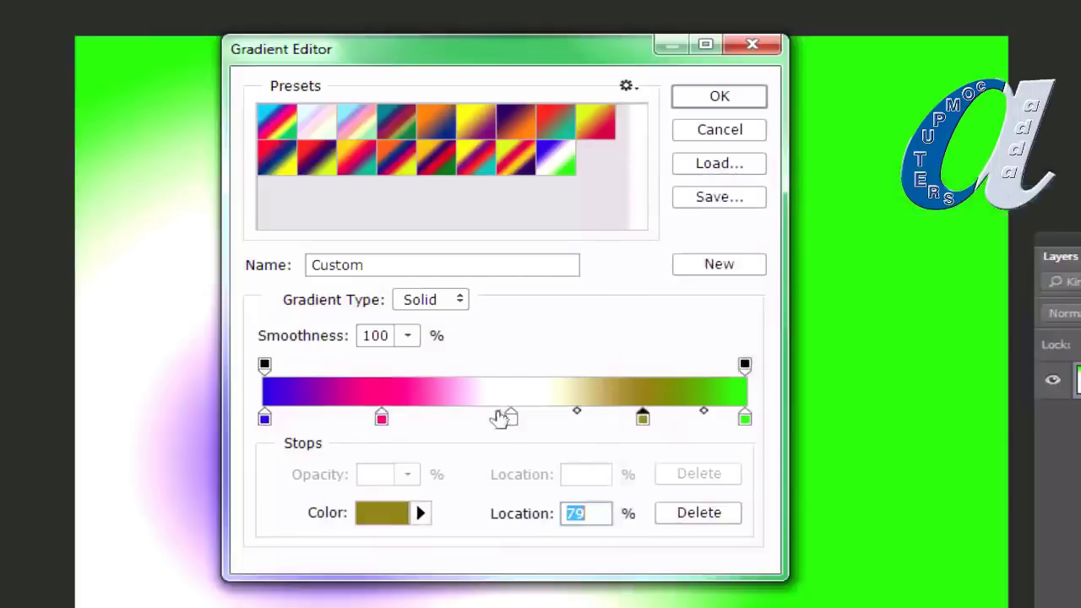
double_click(511, 416)
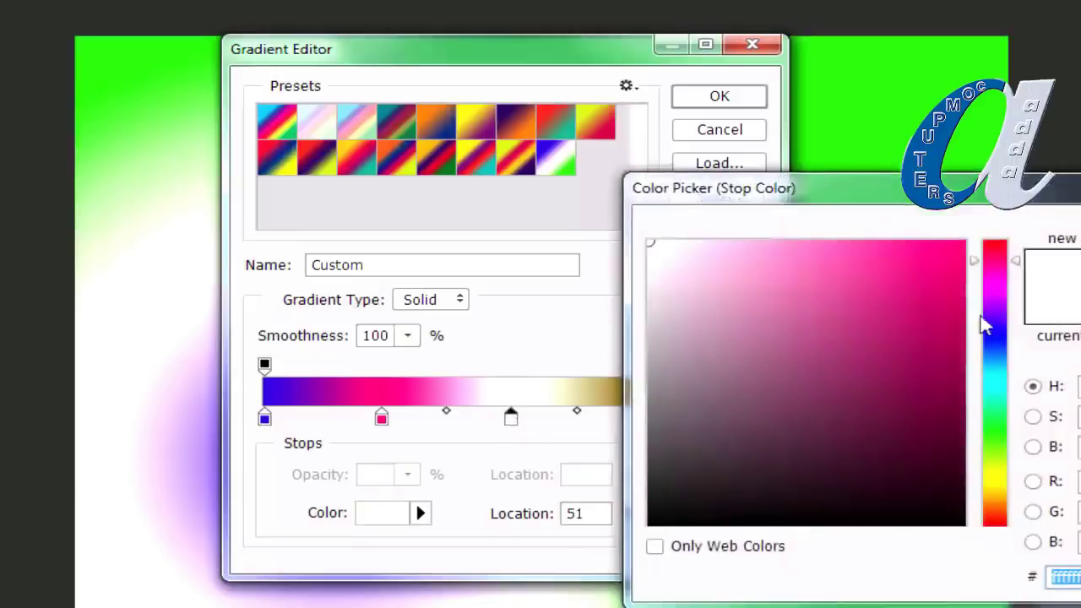
click(997, 427)
click(919, 339)
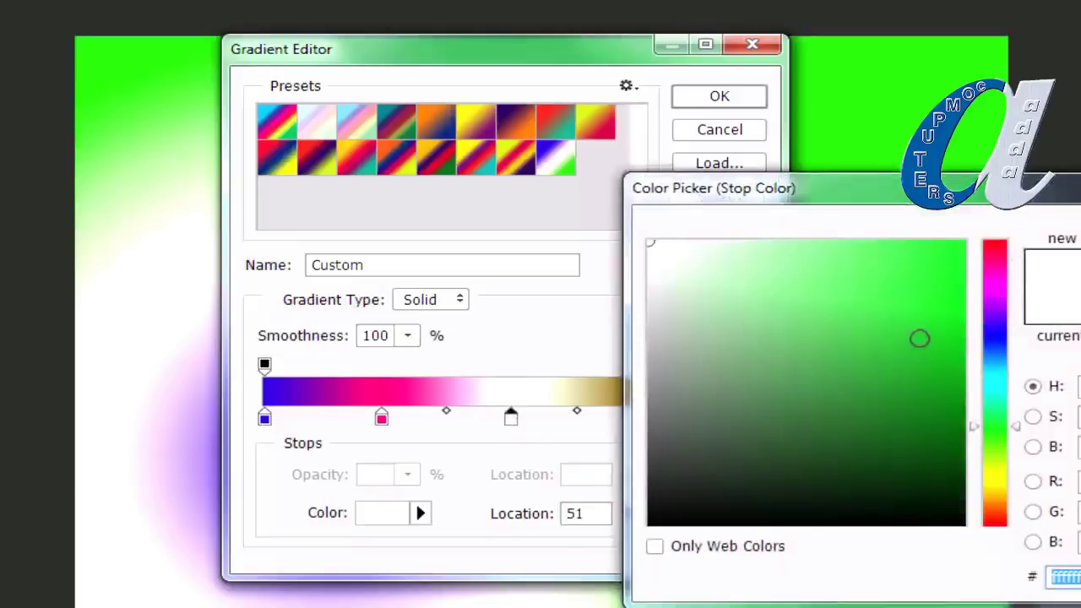
drag(884, 196, 1080, 195)
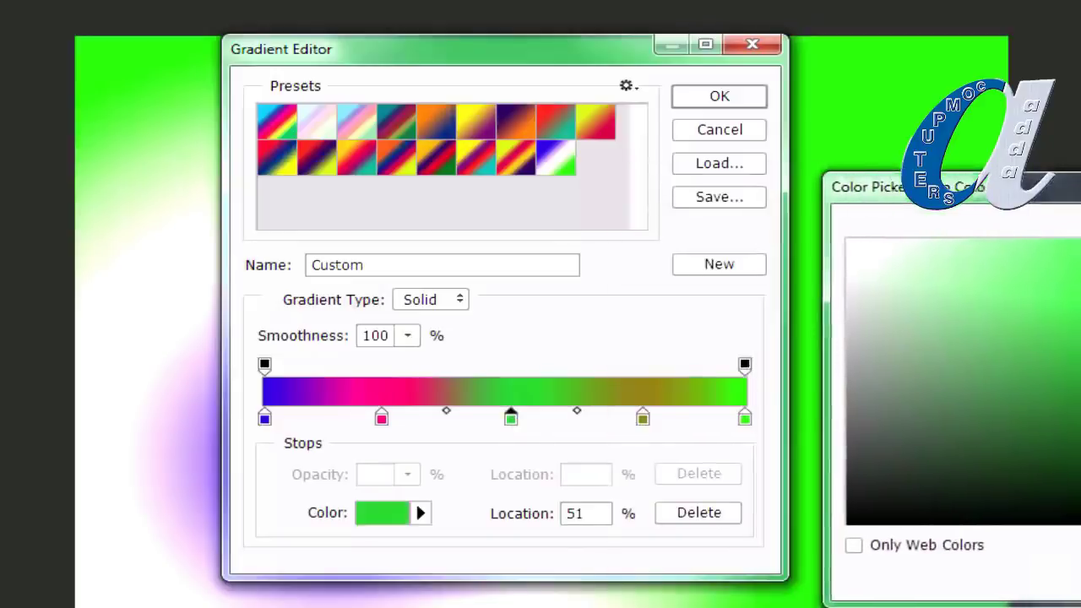
key(Return)
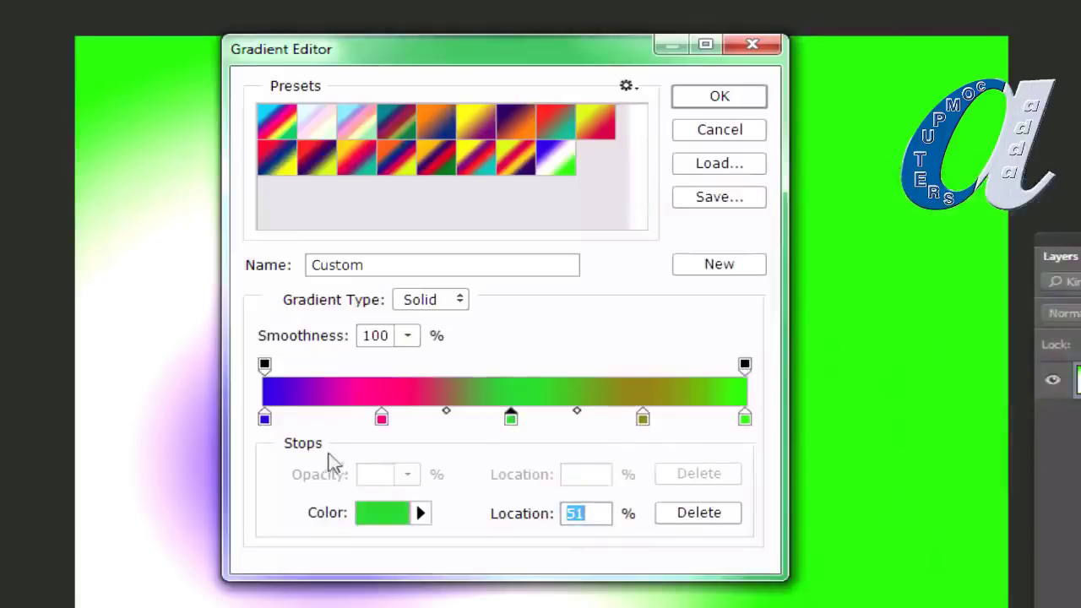
click(720, 266)
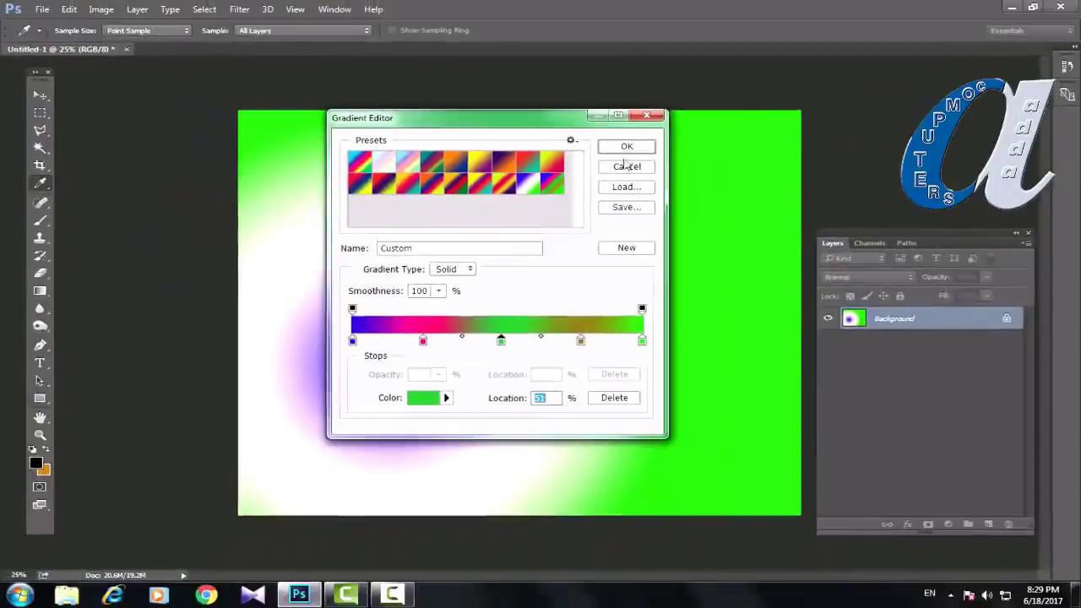
Step: Accept the edited gradient and draw an angle gradient from the canvas centre toward the upper right
click(668, 124)
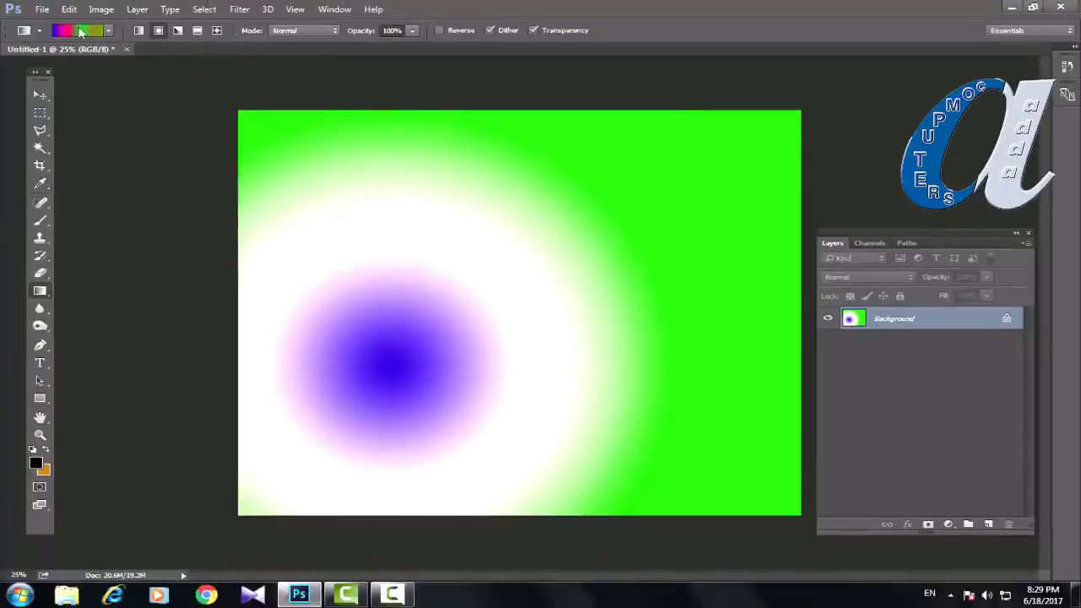
click(179, 31)
drag(490, 310, 715, 190)
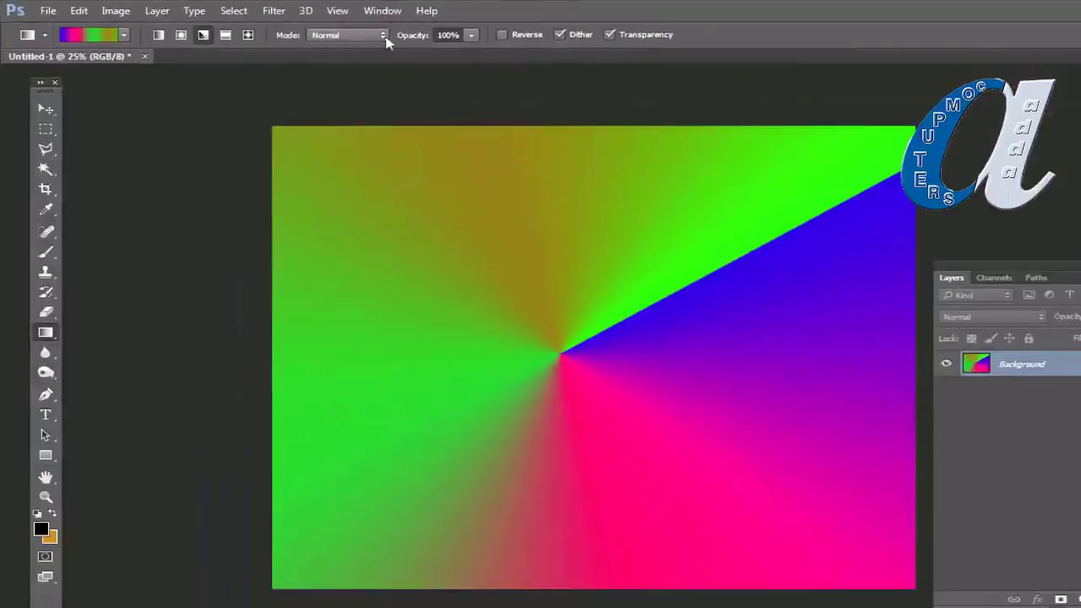
click(383, 37)
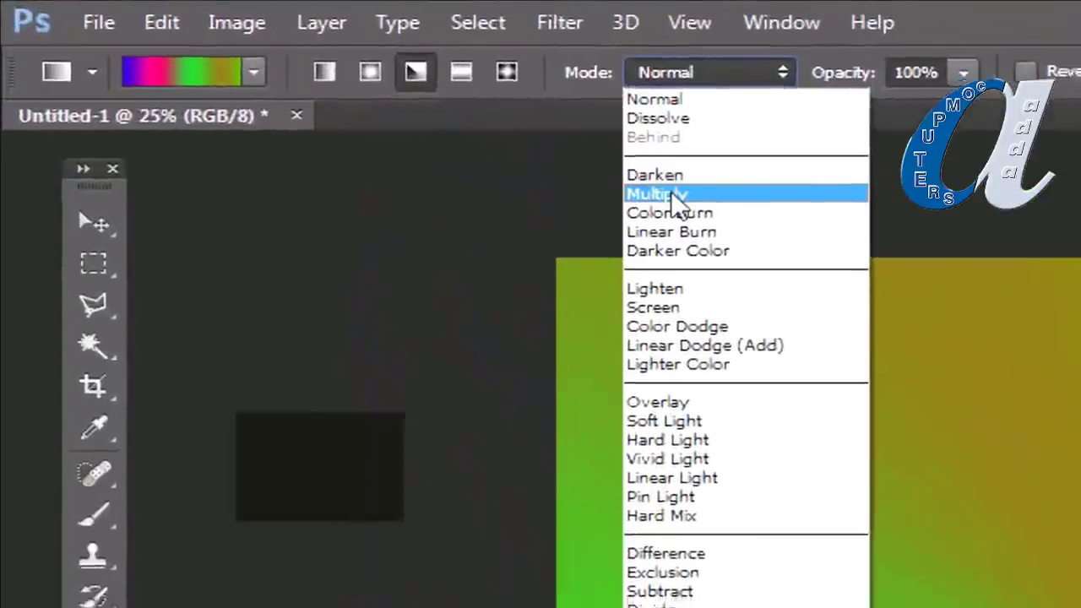
click(673, 196)
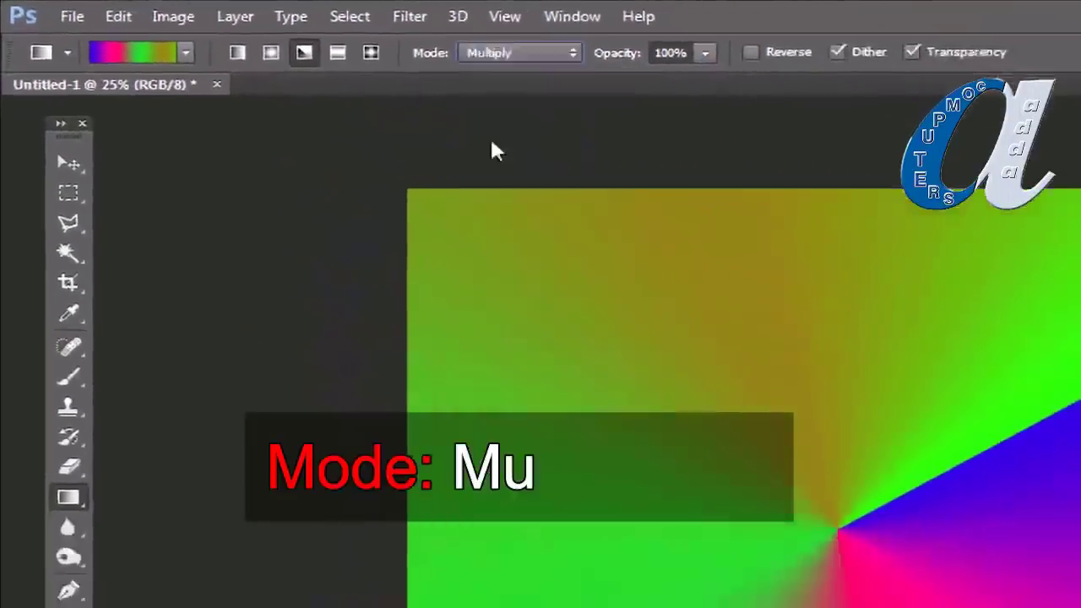
drag(405, 302, 612, 152)
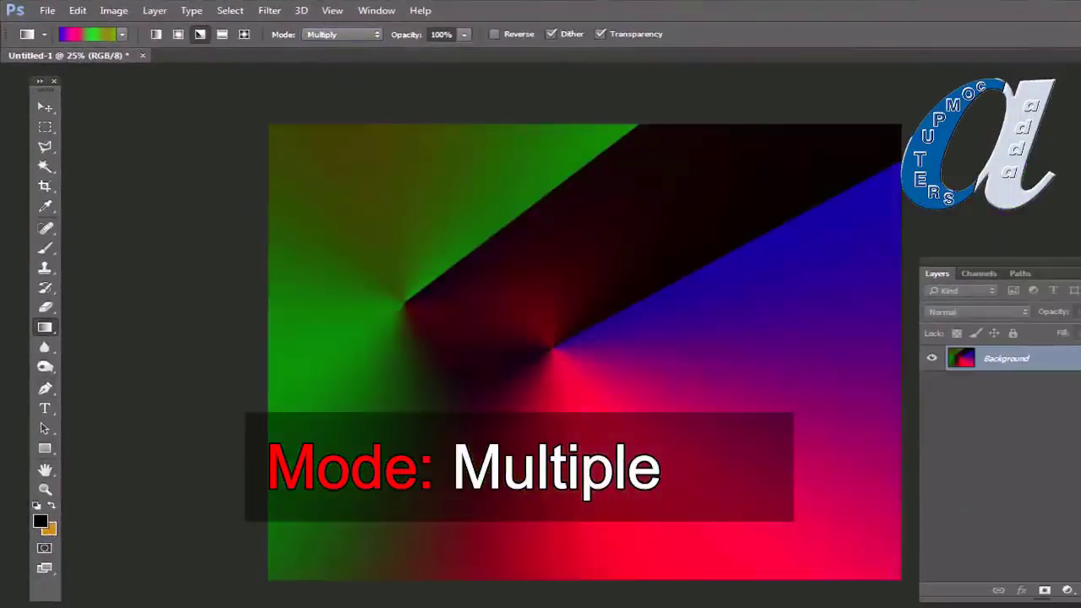
drag(757, 467, 574, 278)
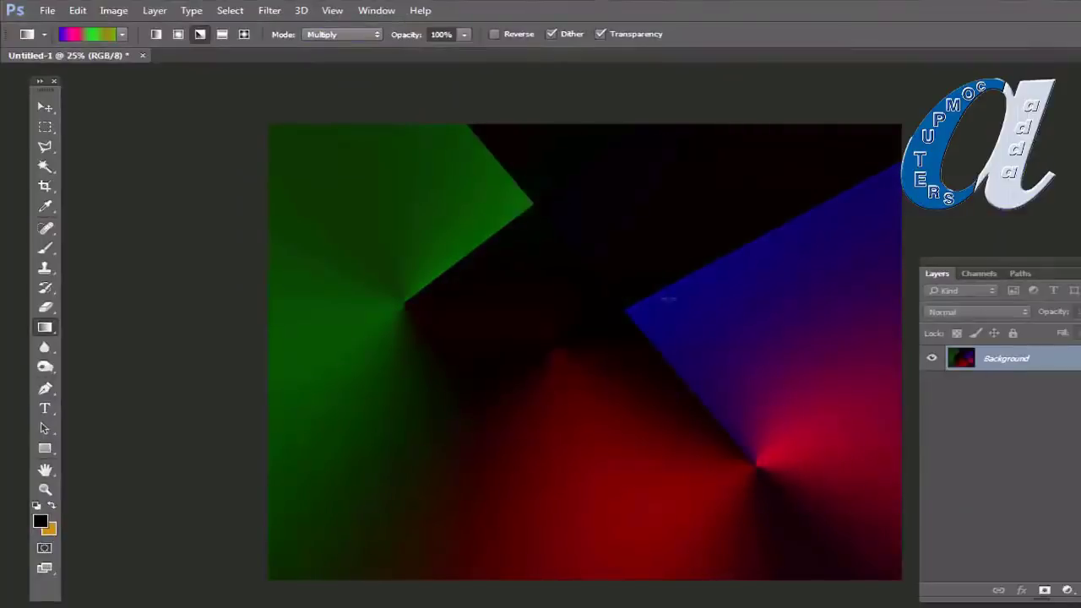
drag(597, 295, 434, 413)
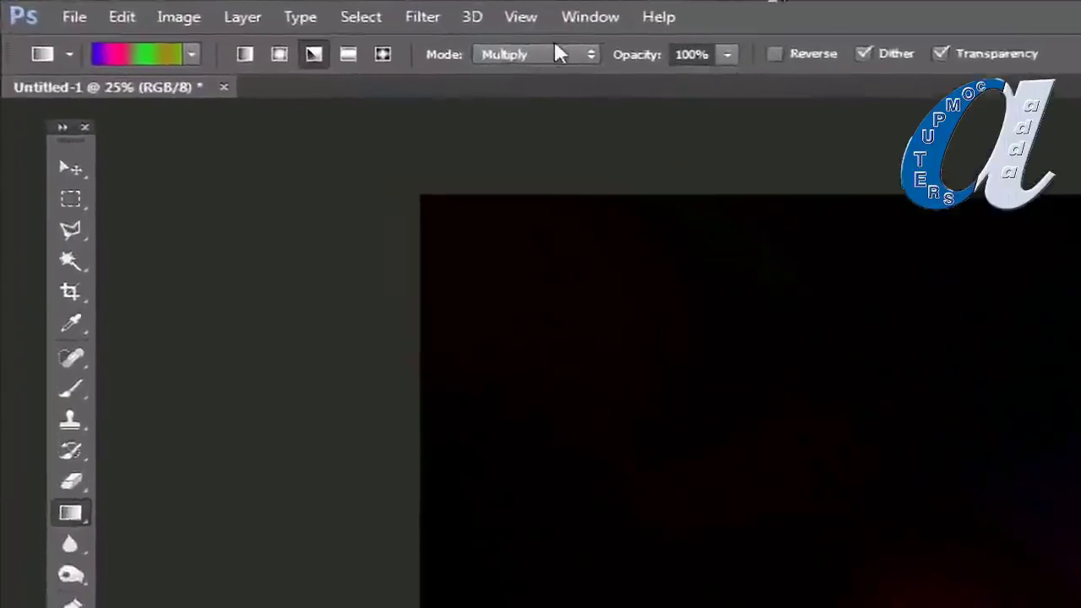
click(359, 34)
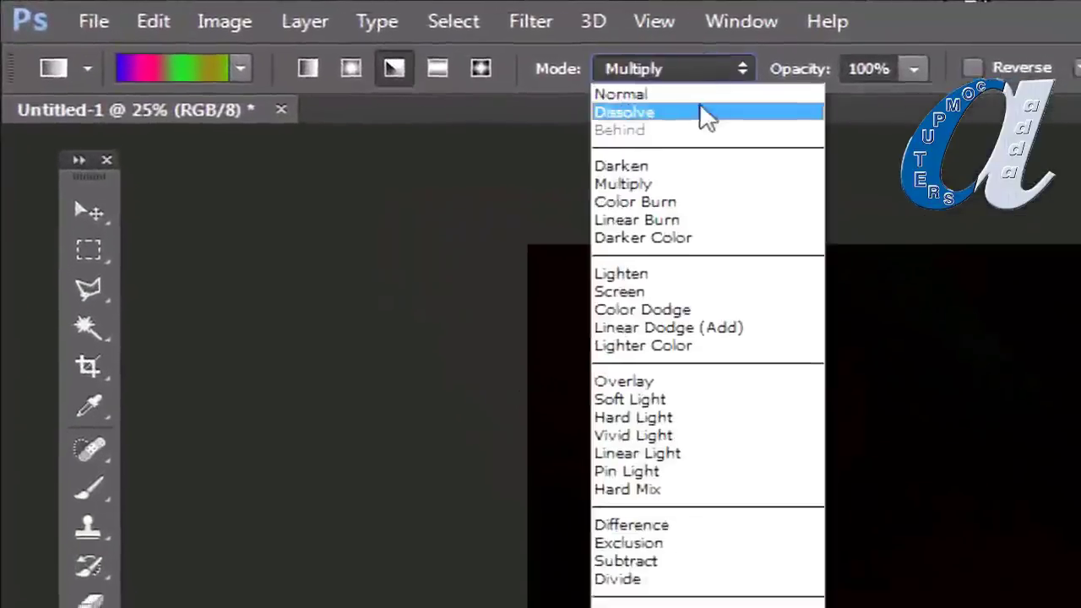
click(625, 93)
drag(592, 371, 901, 167)
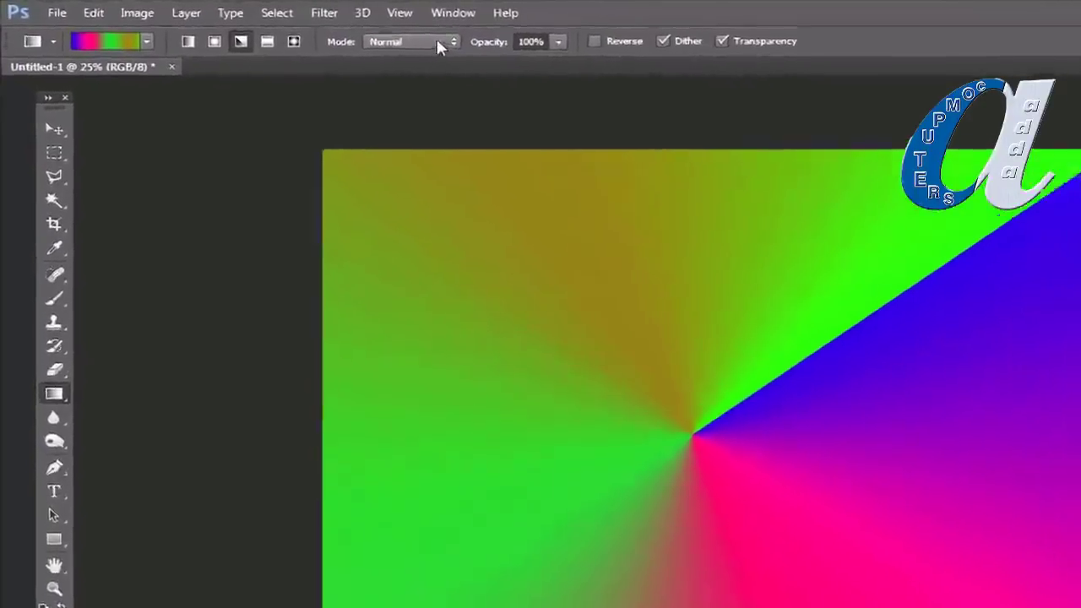
Step: Set the gradient mode to Screen and layer five angle gradients until the canvas is nearly white
click(379, 34)
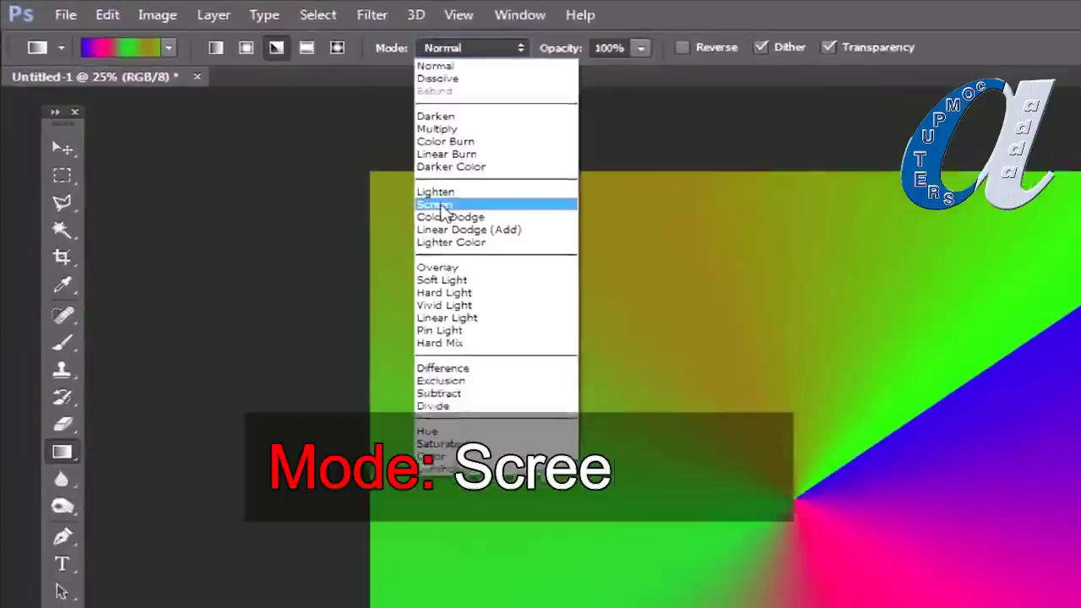
click(495, 230)
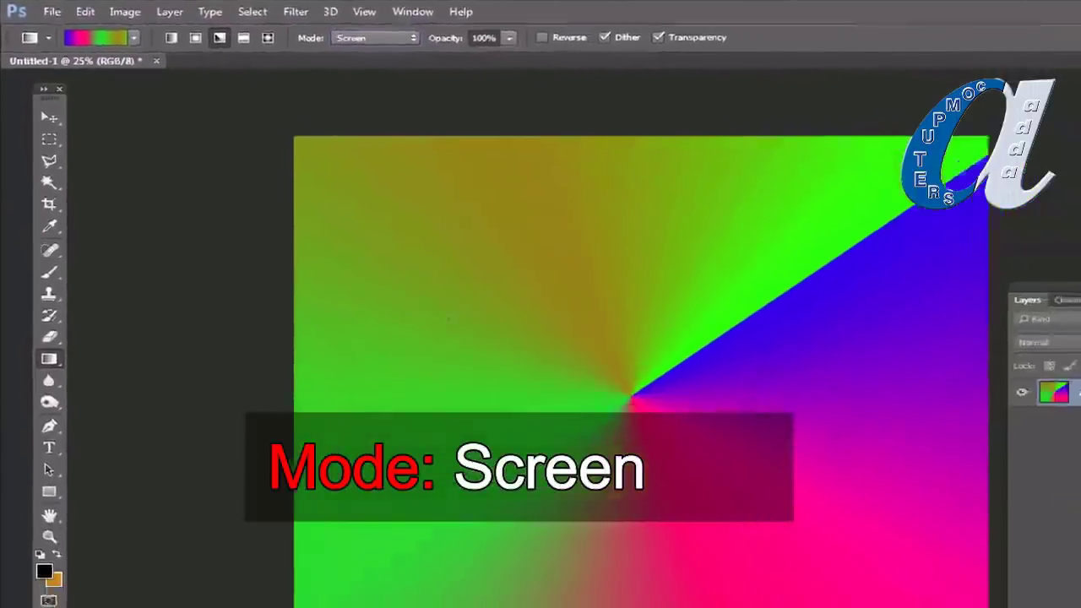
drag(452, 347, 745, 194)
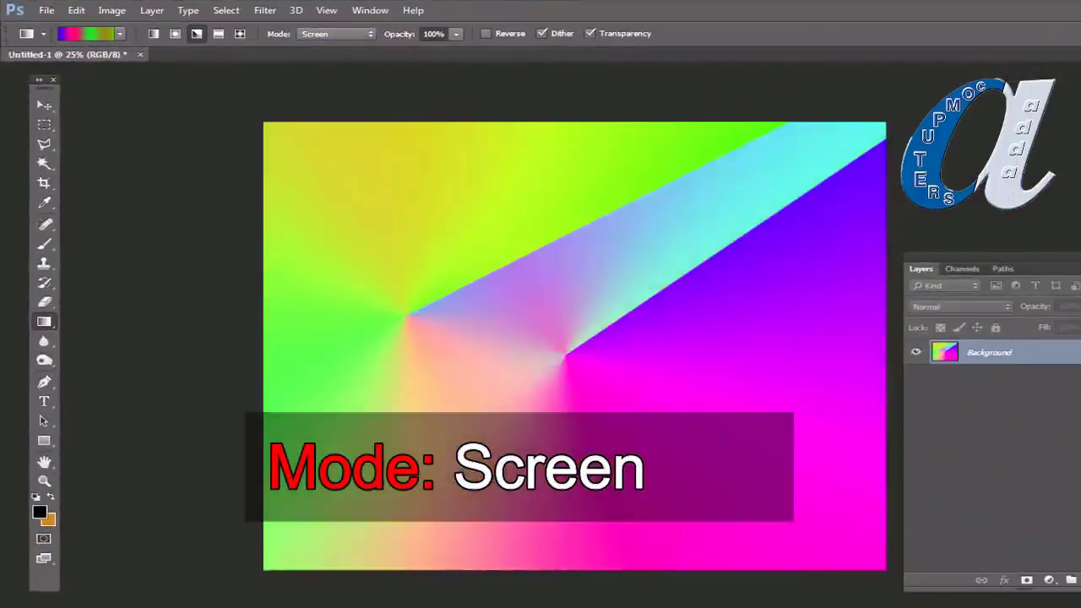
drag(722, 432, 496, 226)
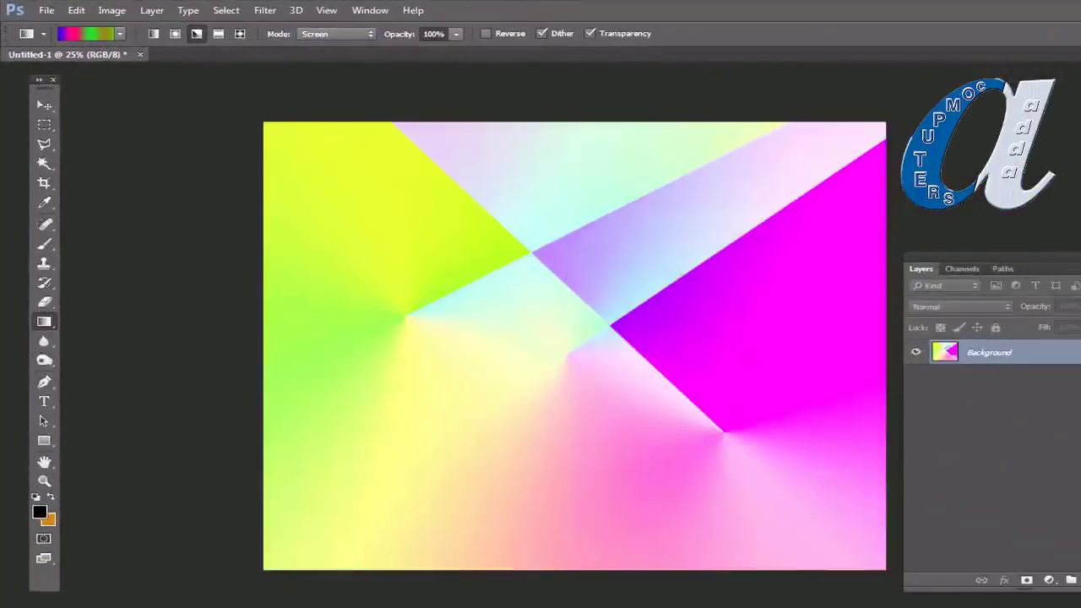
drag(672, 282, 350, 279)
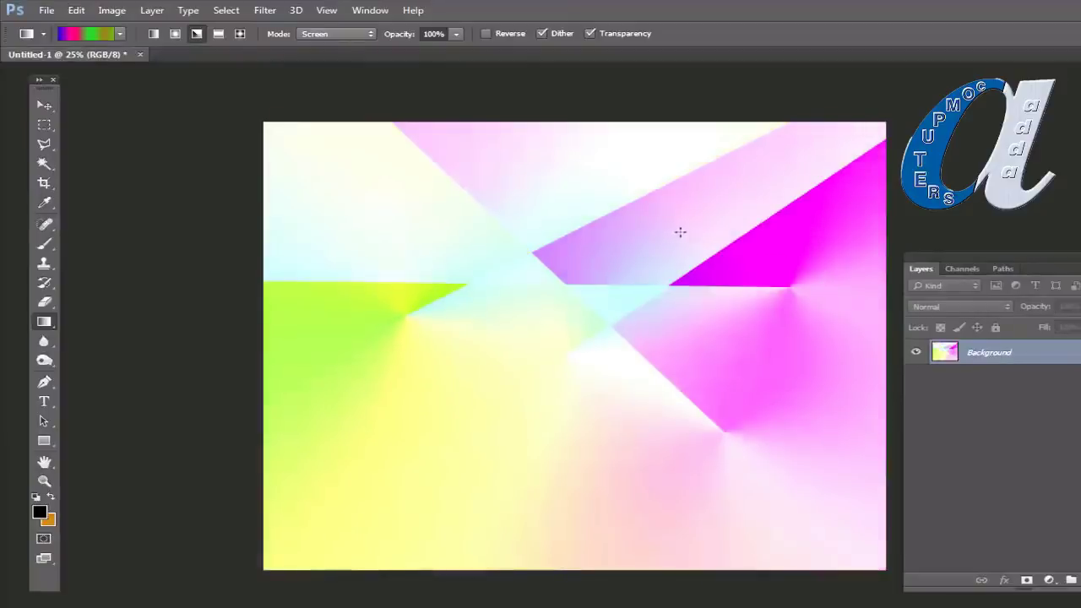
drag(685, 206, 460, 380)
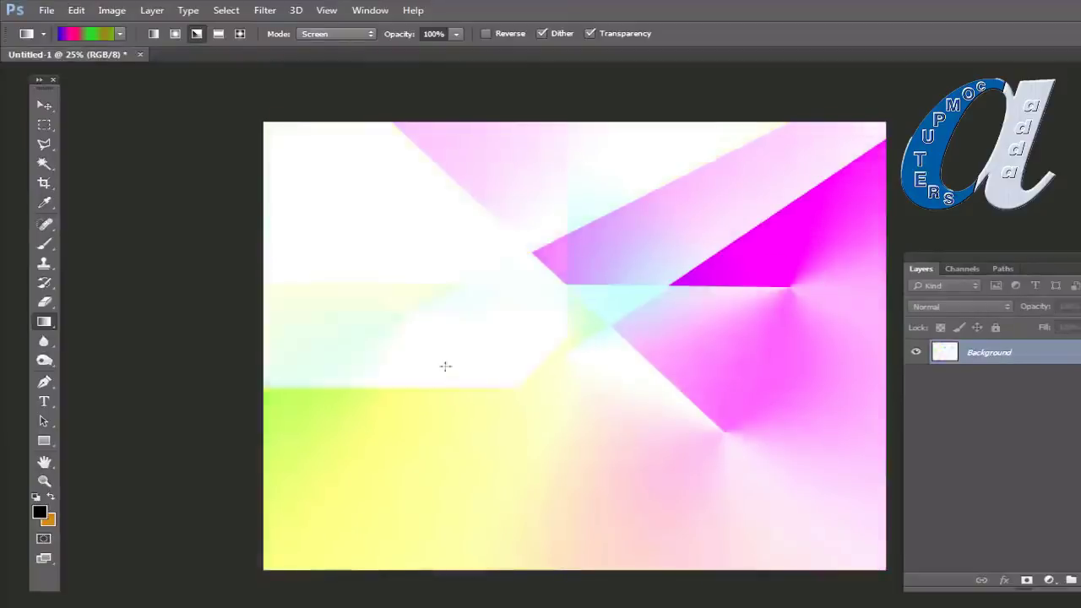
drag(451, 235, 646, 342)
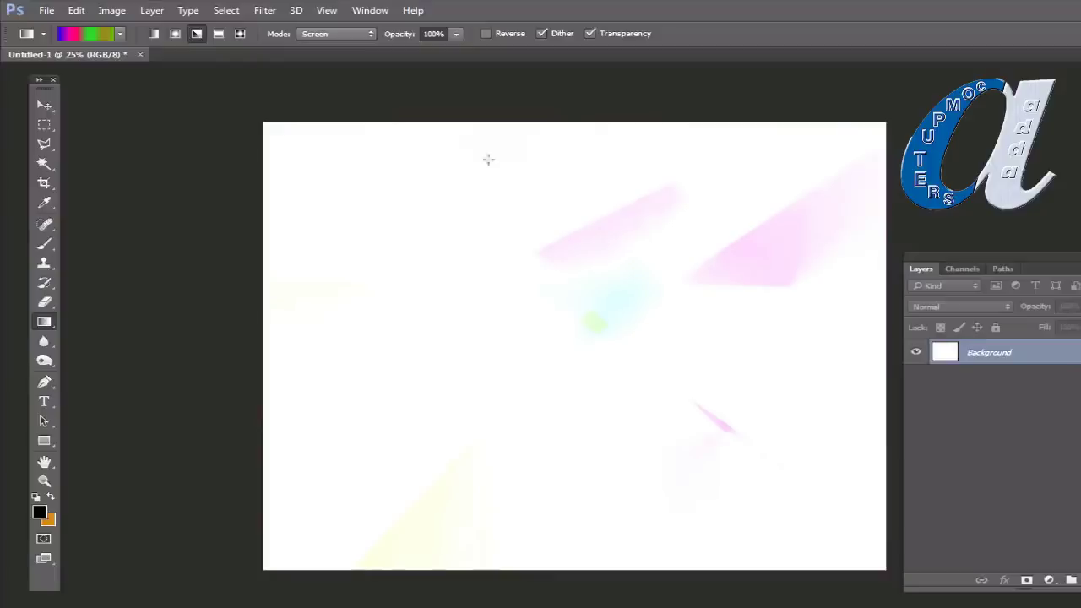
click(343, 34)
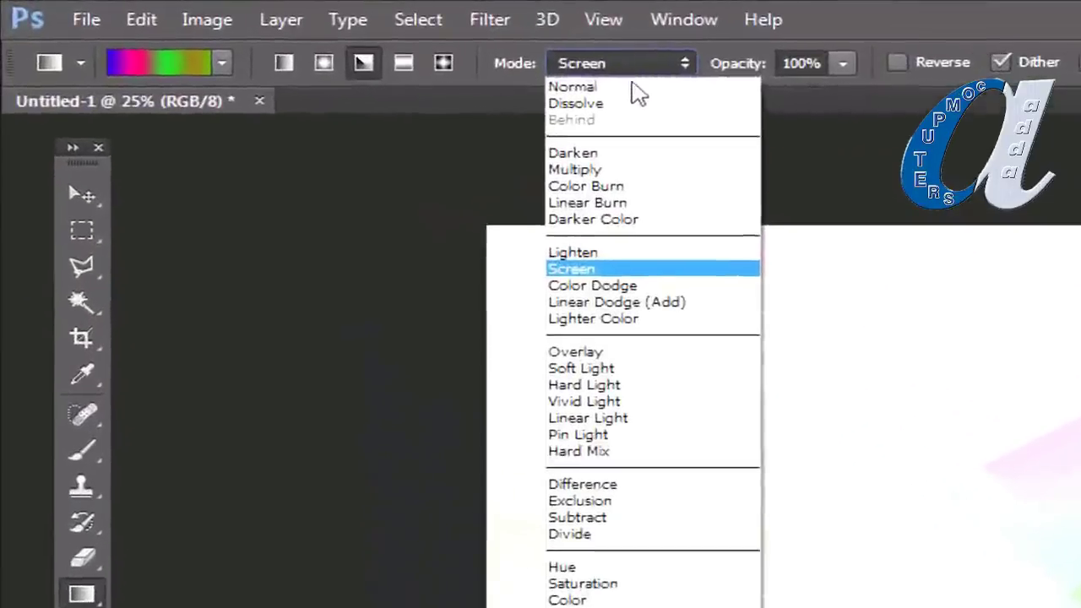
Step: Refill the canvas with a Normal angle gradient, then switch the gradient blend mode to Difference
click(507, 69)
drag(1032, 607, 1080, 355)
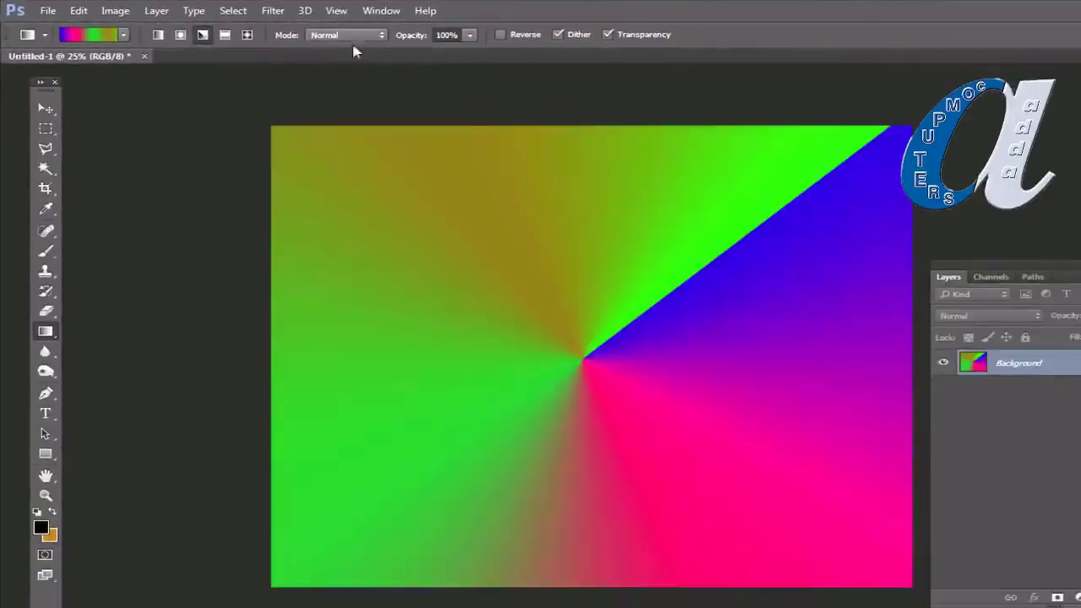
click(355, 36)
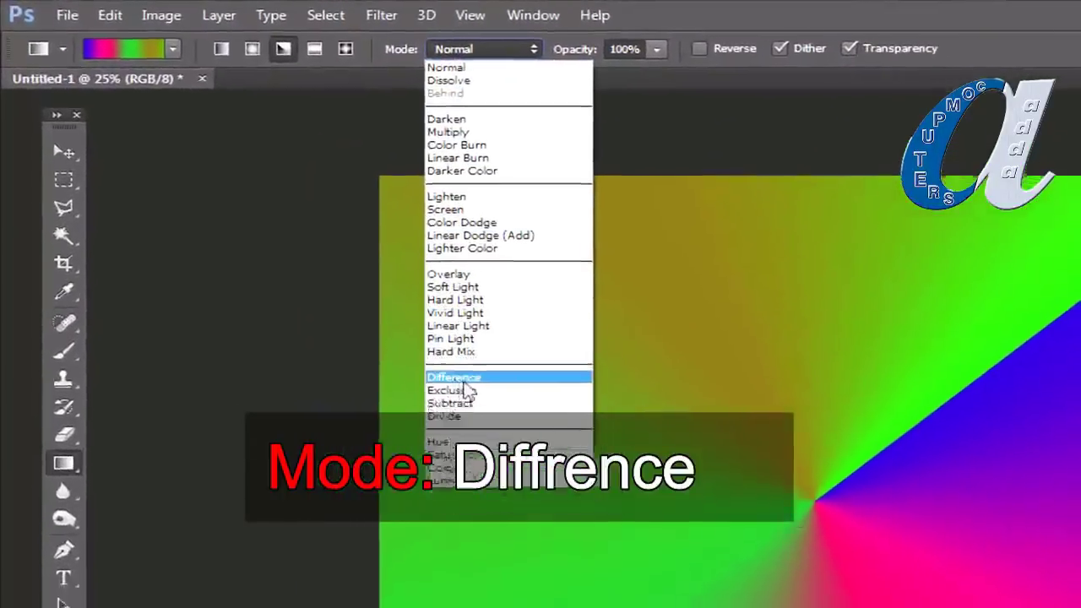
click(479, 397)
Step: Overlay ten Difference angle gradients dragged in varied directions to build the faceted pattern
drag(560, 399, 834, 242)
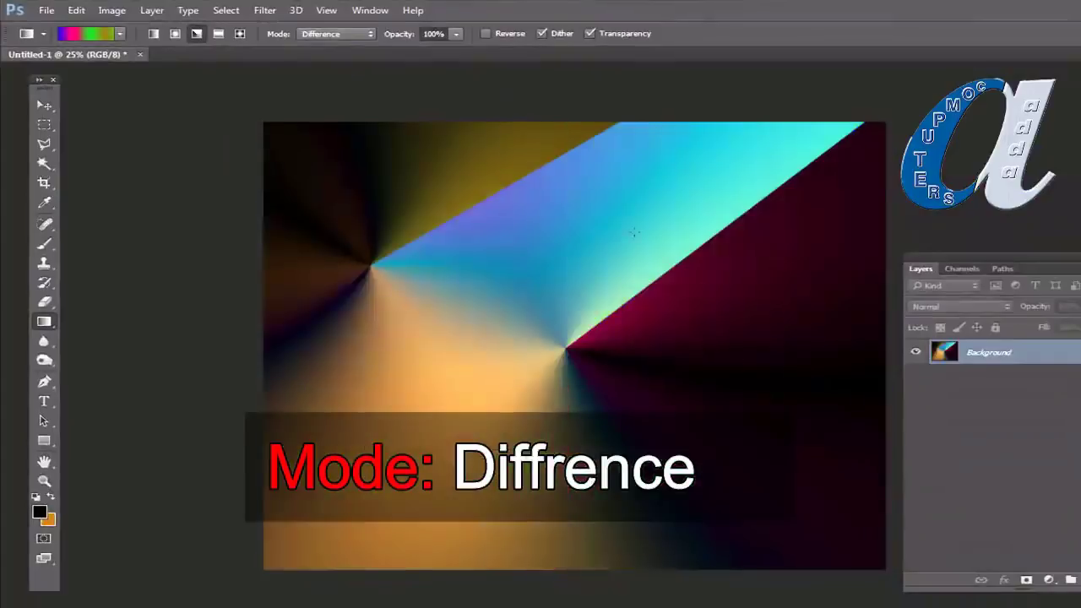
drag(635, 233, 761, 388)
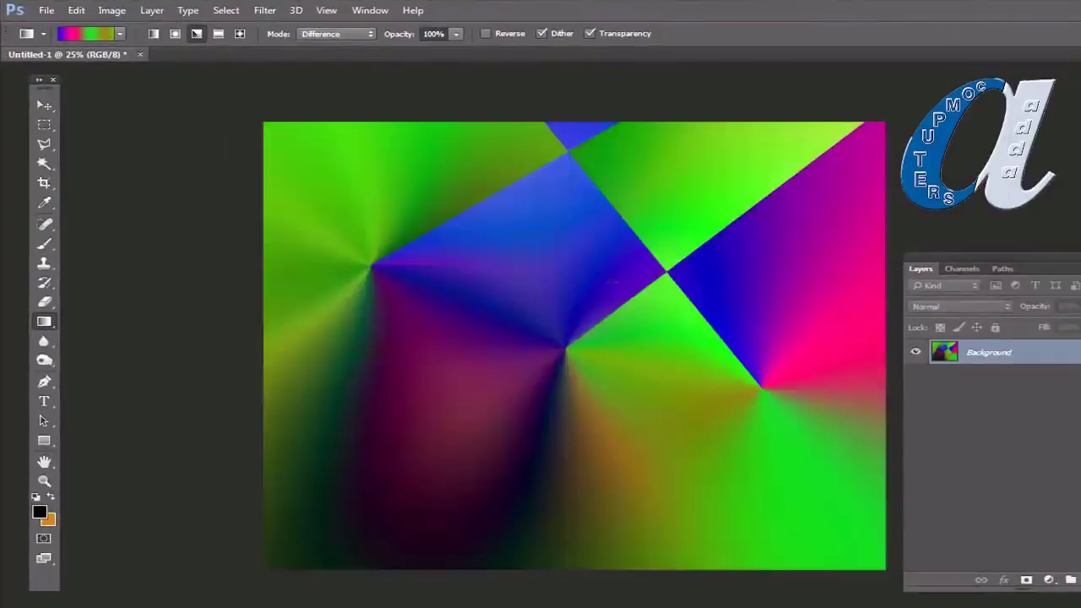
drag(507, 323, 382, 371)
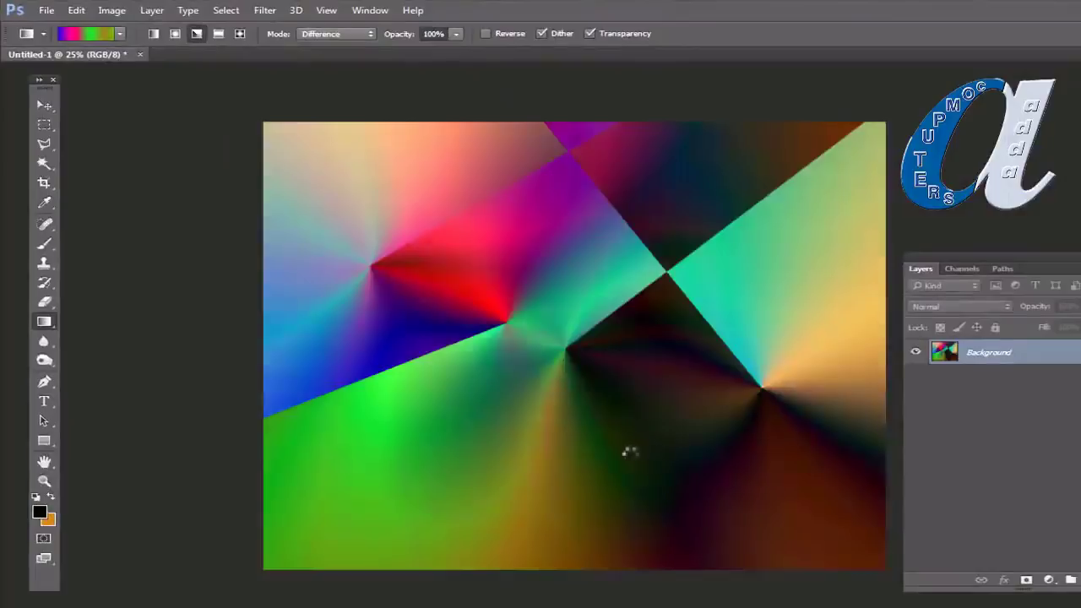
drag(511, 503, 448, 346)
drag(753, 503, 585, 318)
drag(807, 242, 529, 314)
drag(386, 471, 507, 379)
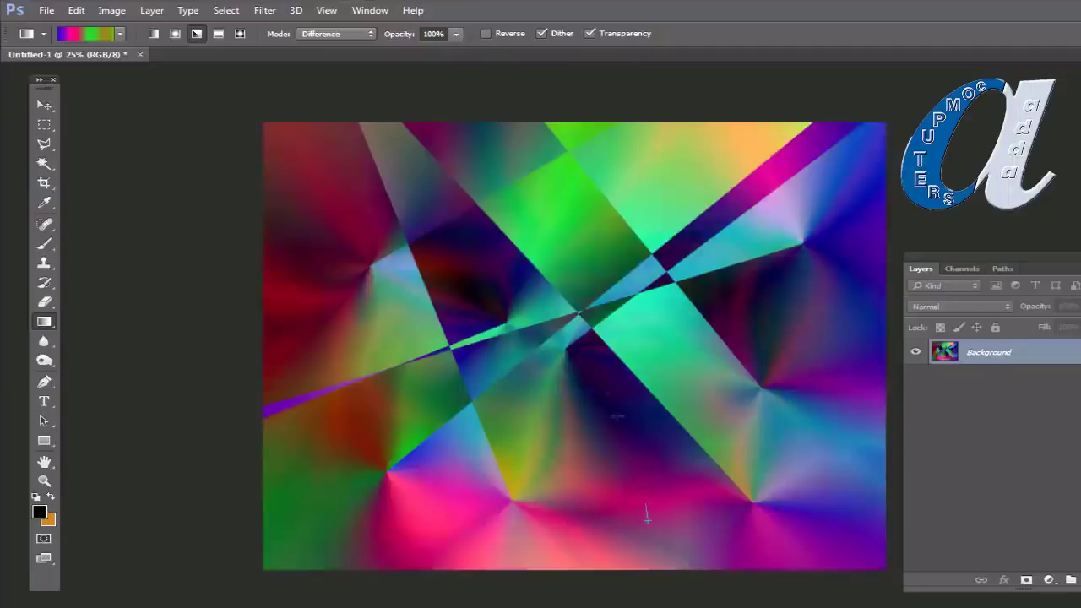
drag(647, 515, 555, 322)
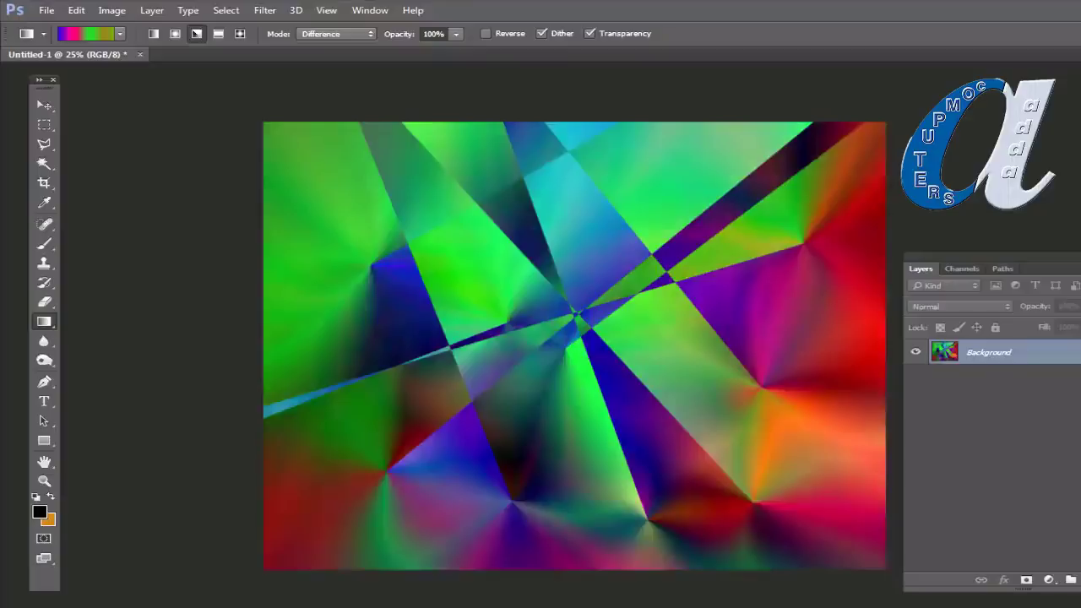
drag(414, 511, 813, 252)
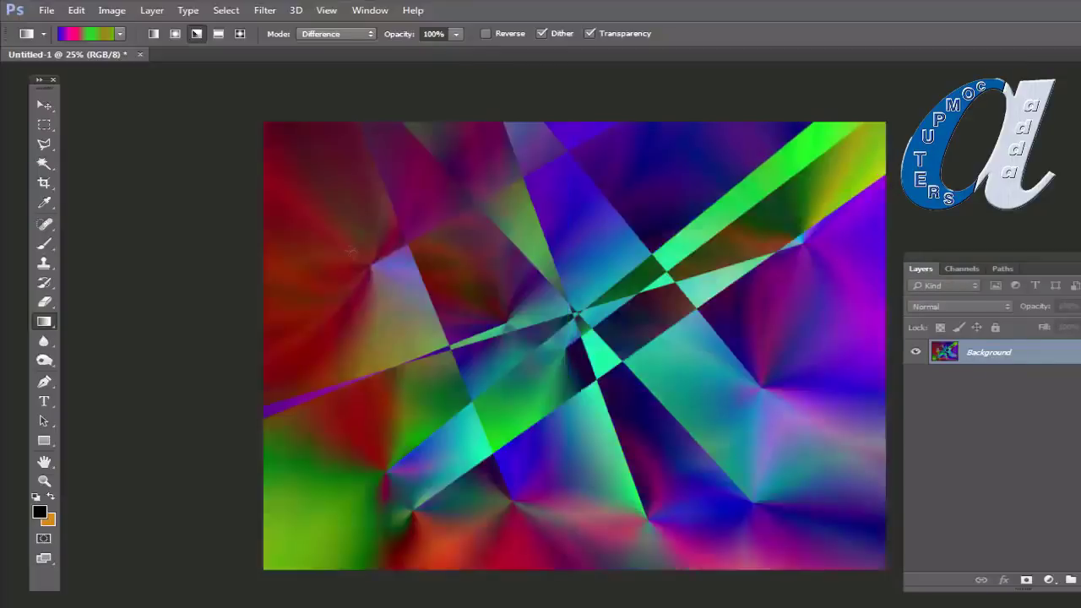
drag(351, 252, 561, 331)
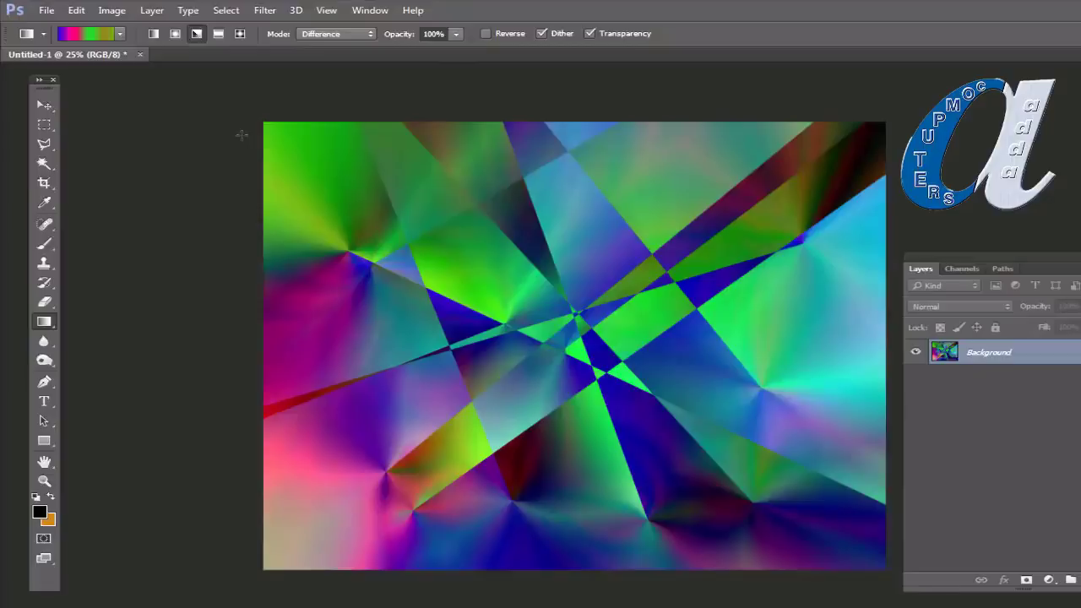
Step: Open the seated portrait image from the 'photoshop new photos' folder via File > Open
click(47, 10)
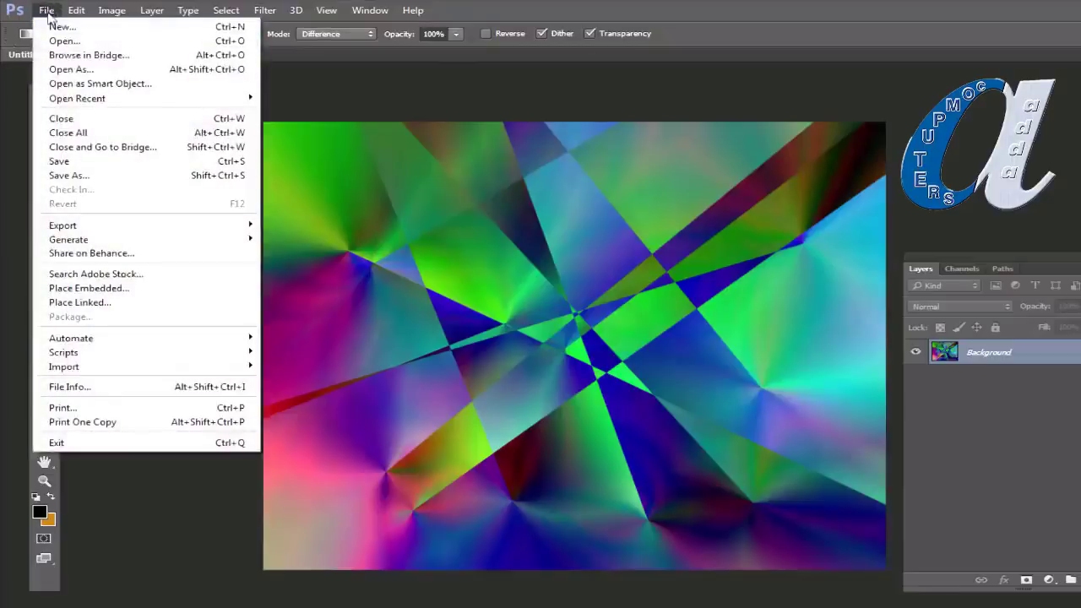
click(55, 41)
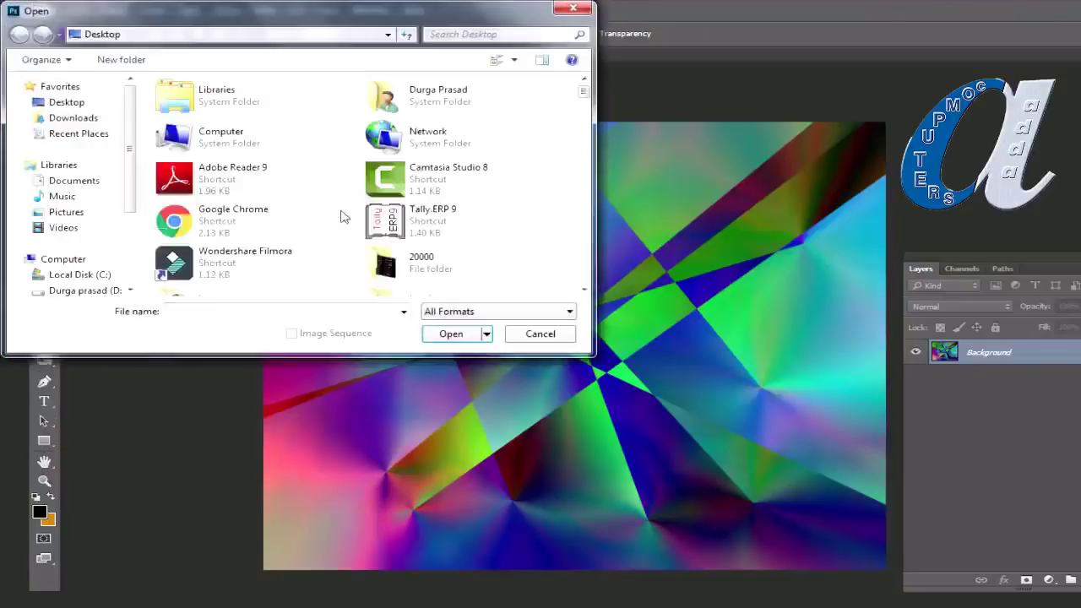
drag(583, 97, 589, 122)
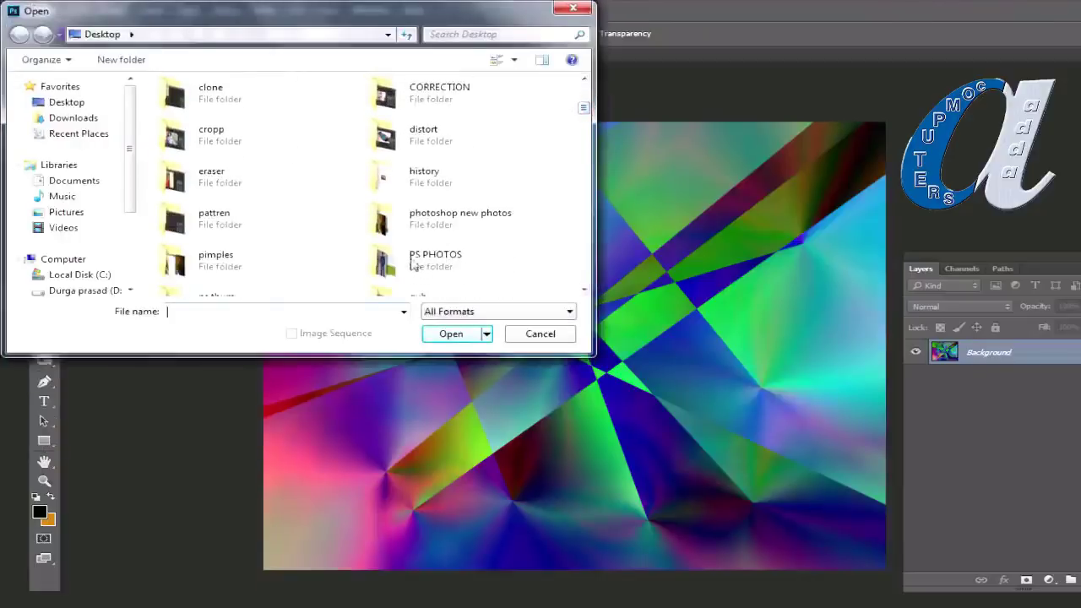
double_click(421, 218)
drag(583, 110, 582, 240)
click(194, 245)
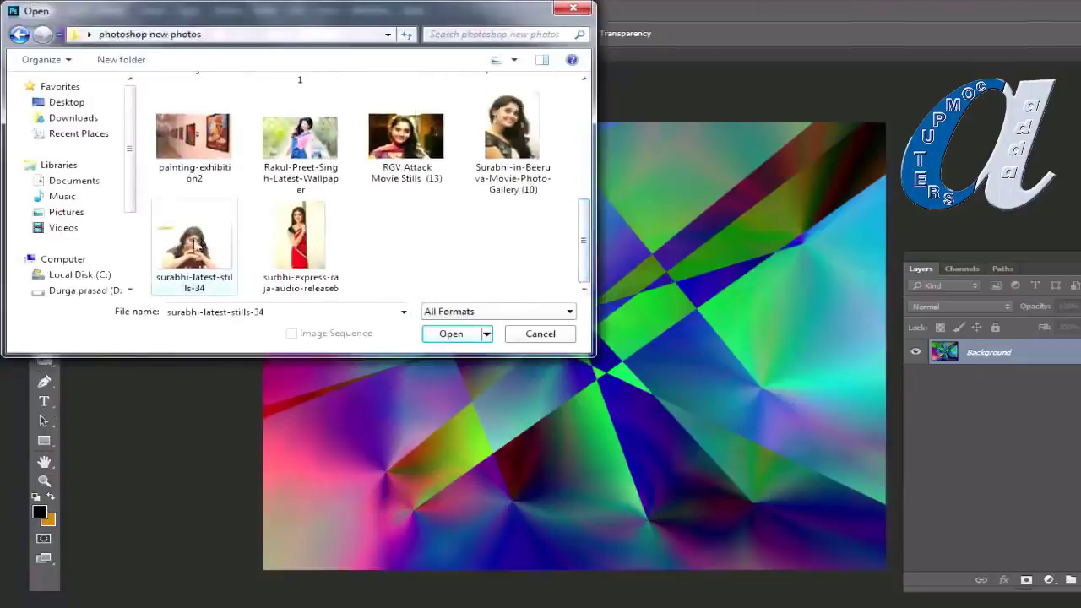
click(451, 335)
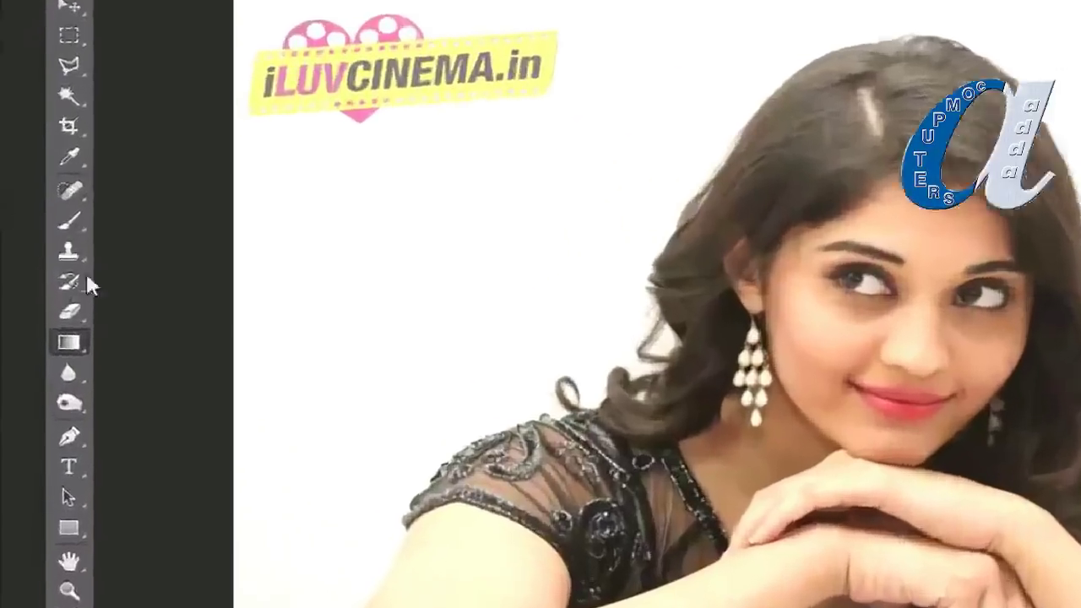
Step: Erase the white background around the woman with the Magic Eraser Tool
click(44, 302)
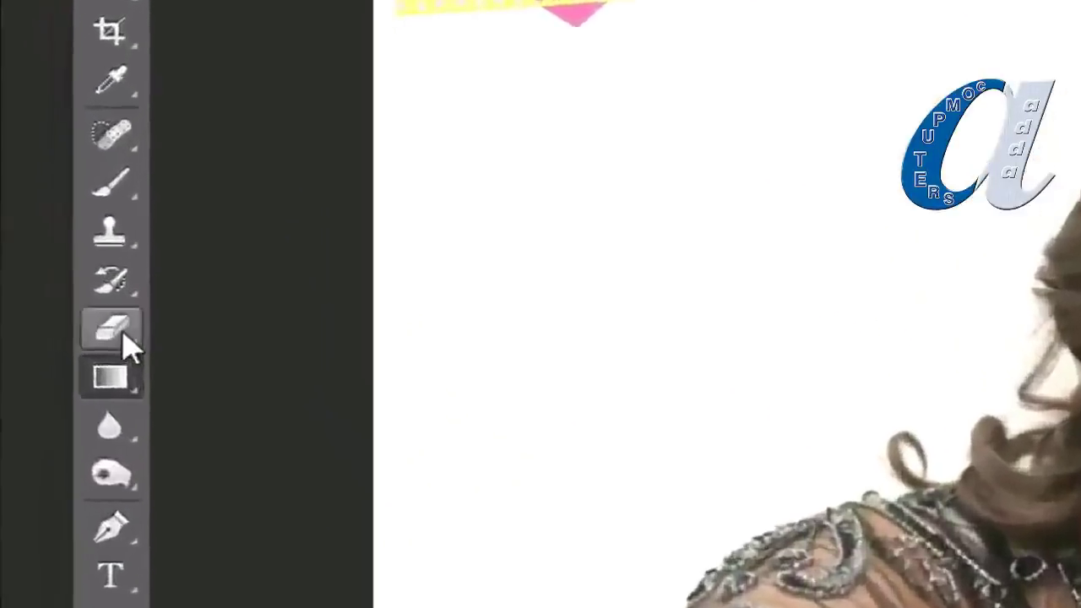
right_click(145, 354)
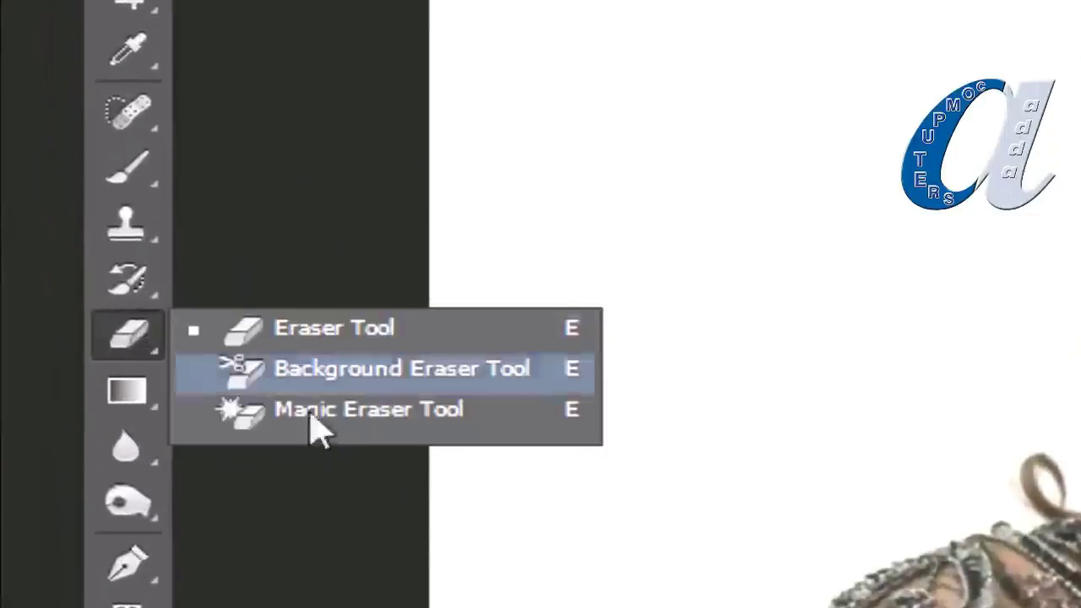
click(378, 414)
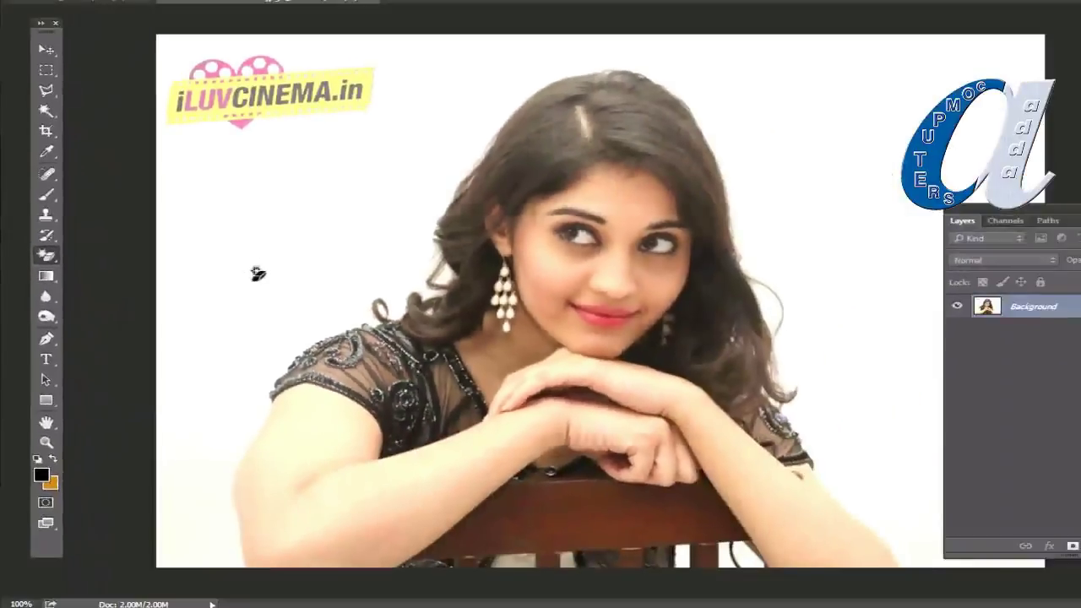
click(247, 220)
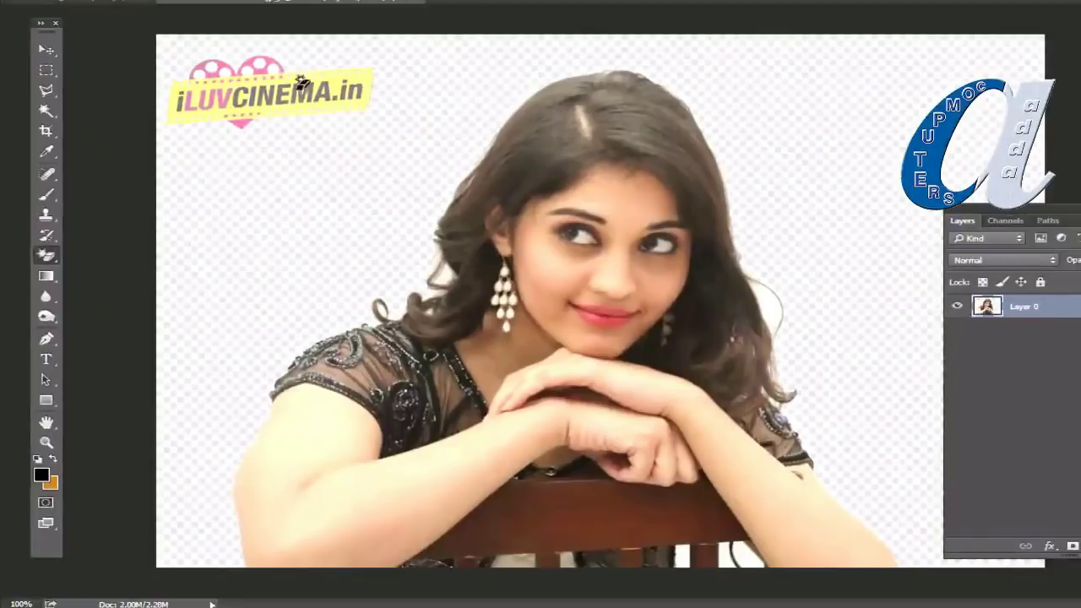
Step: Erase the iLUVCINEMA.in watermark with the standard Eraser Tool
right_click(46, 256)
click(116, 250)
mouse_move(241, 75)
mouse_down()
mouse_move(207, 78)
mouse_move(309, 80)
mouse_move(171, 84)
mouse_up()
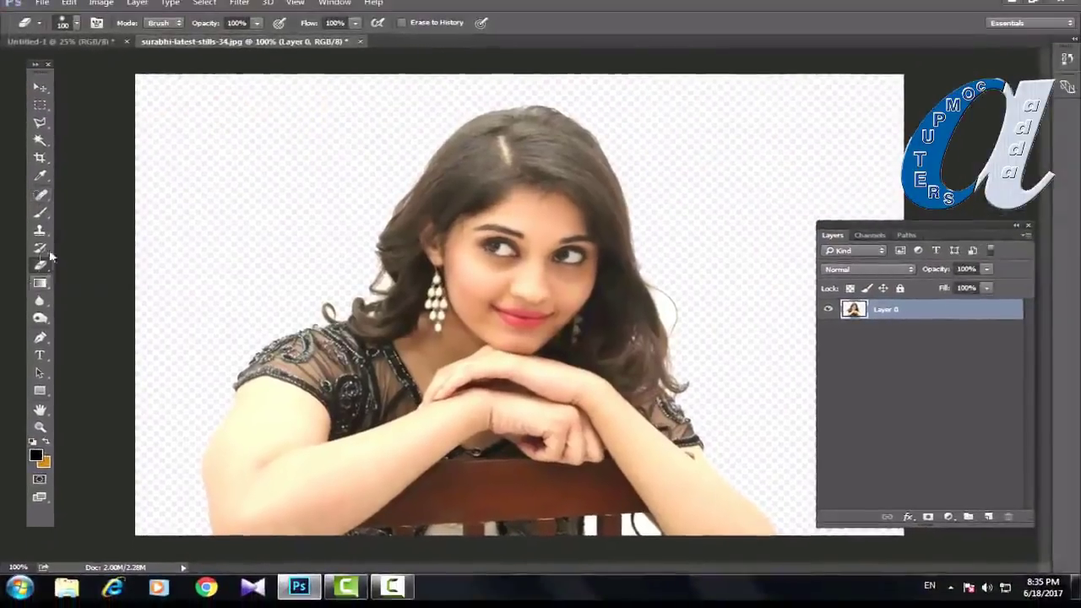
Step: Create Layer 1, move Layer 0 above it, and leave Layer 1 selected
drag(929, 228, 887, 202)
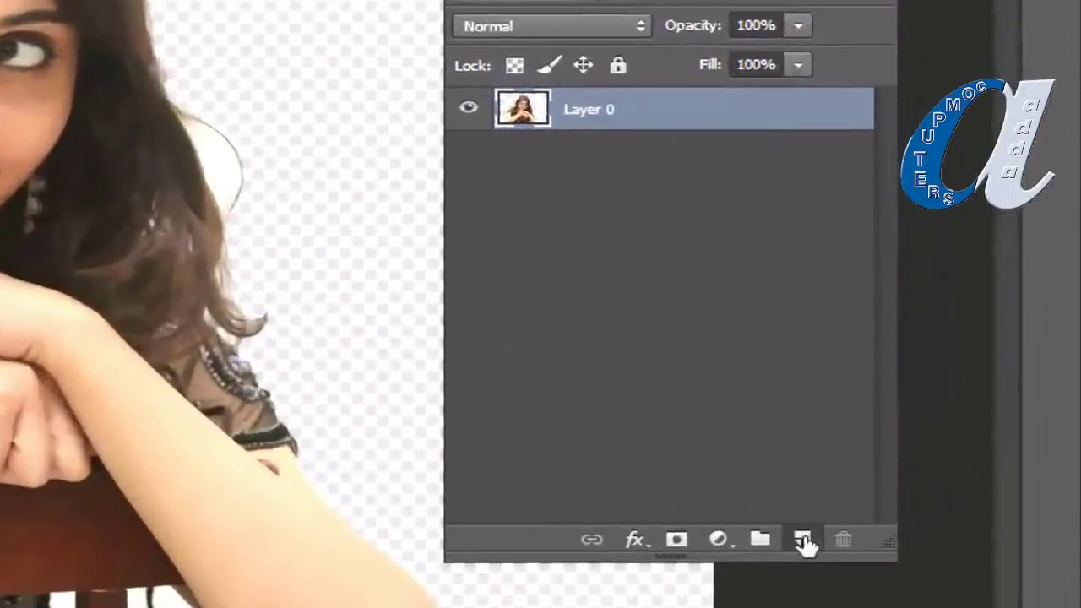
click(947, 491)
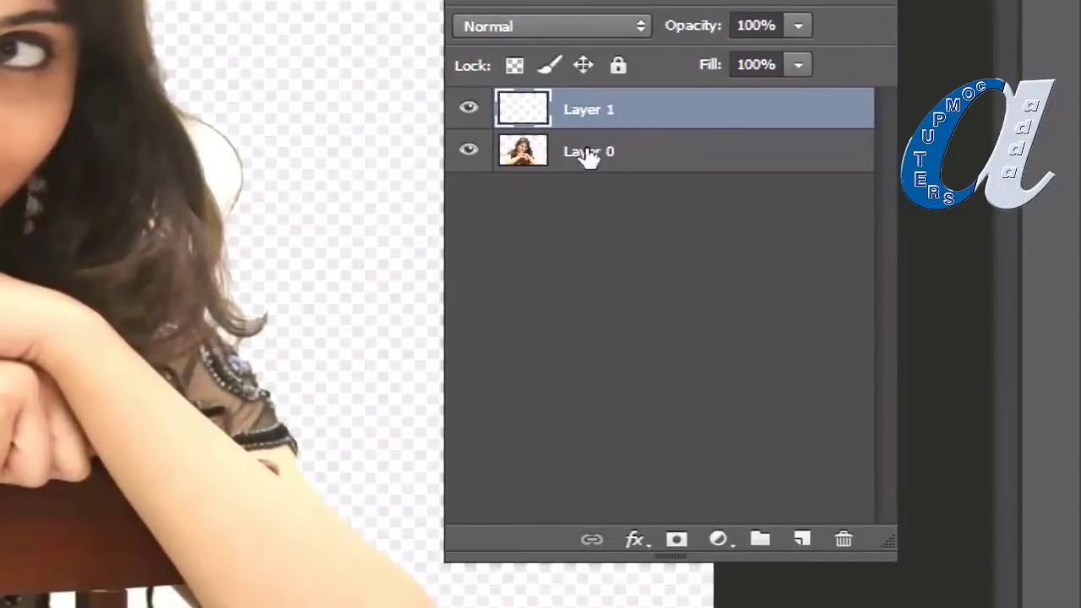
drag(589, 157, 596, 97)
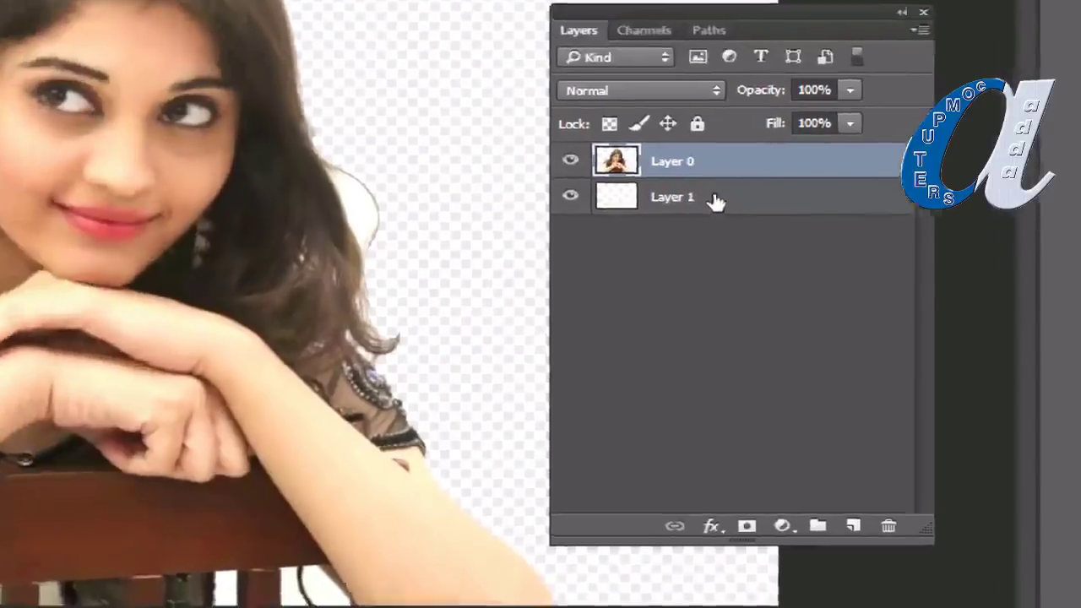
click(715, 200)
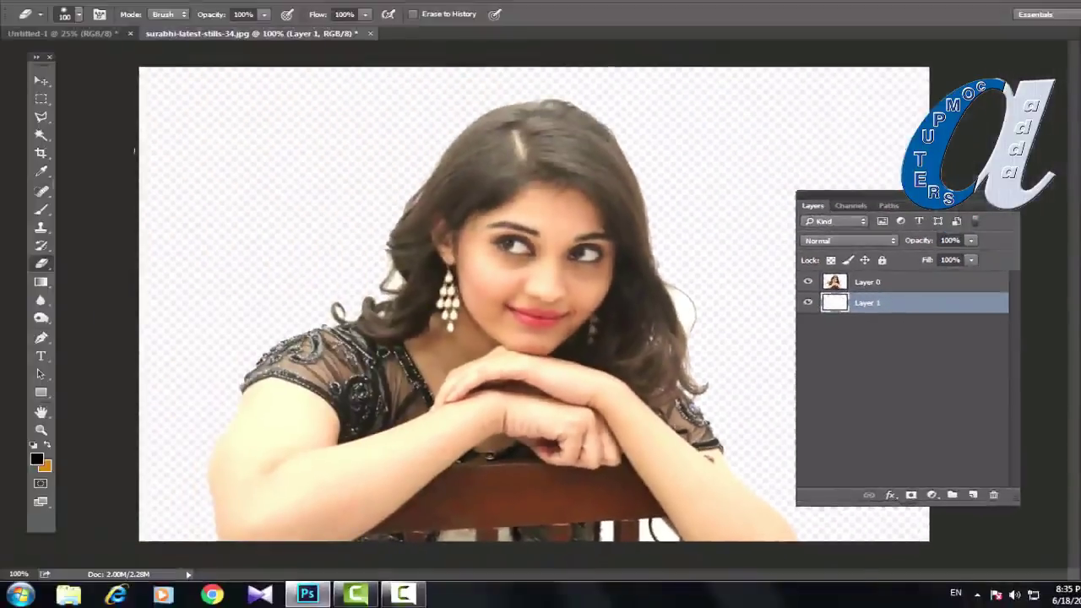
Step: Set the Gradient tool to the blue-white-green preset with Radial shape
click(40, 284)
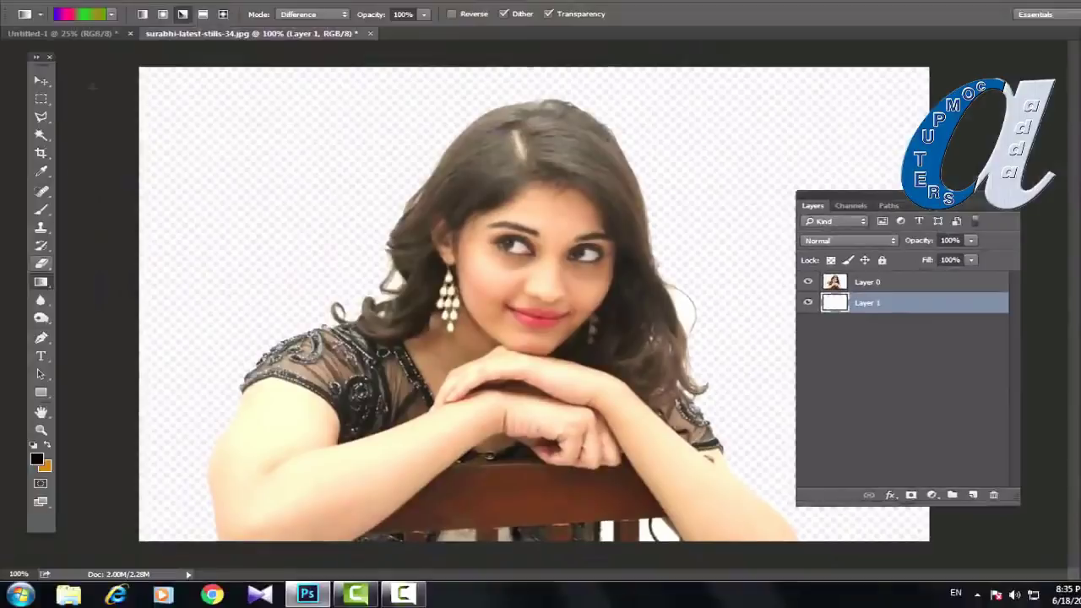
click(84, 19)
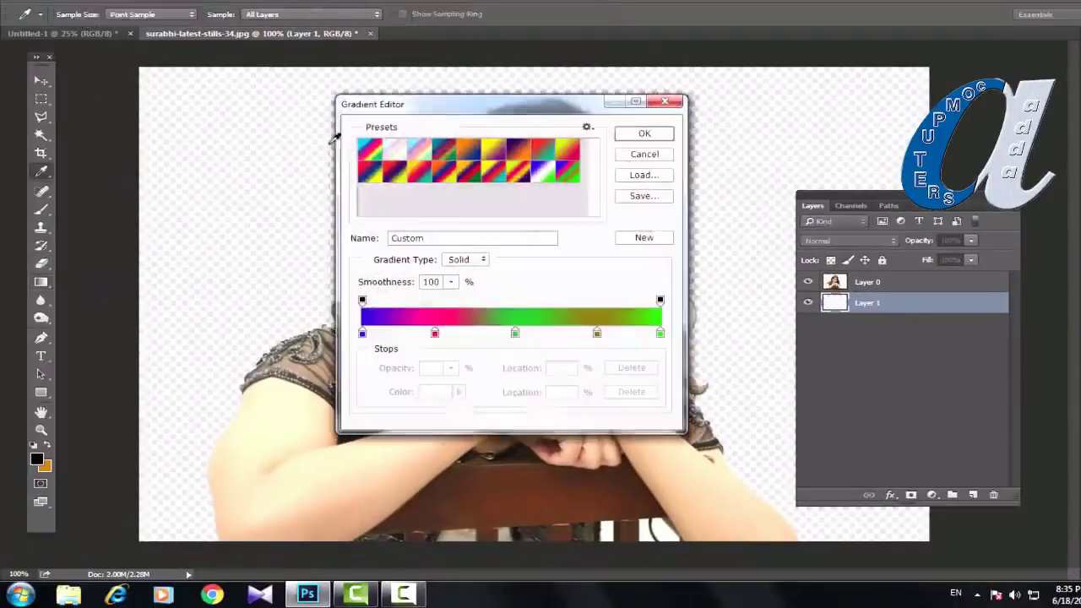
click(547, 174)
click(644, 135)
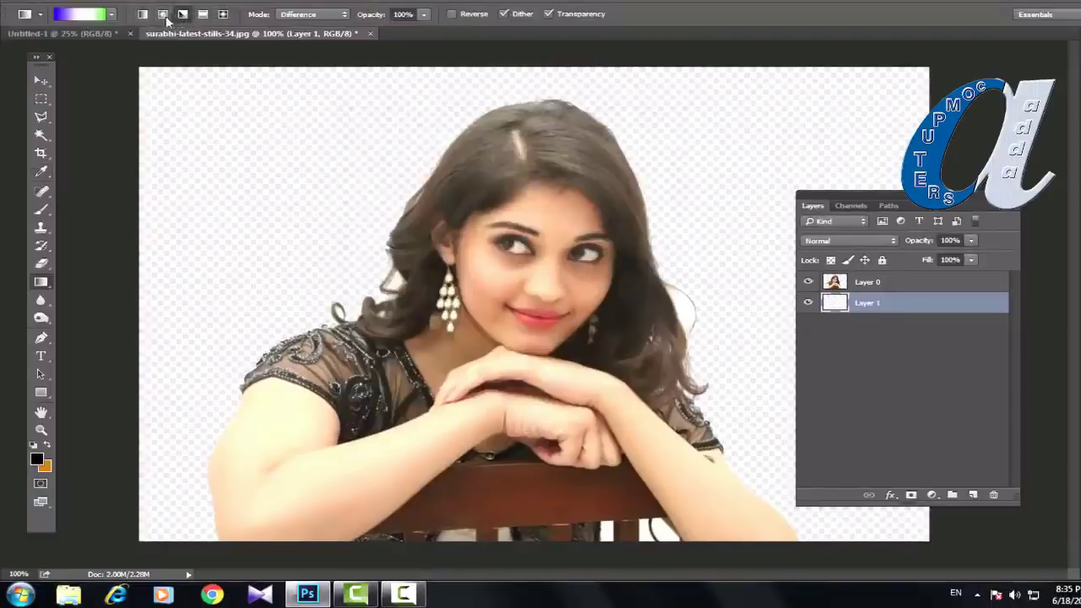
click(163, 15)
Step: Trial-fill Layer 1 with the radial gradient, undo it, and select Layer 0
drag(329, 306, 742, 174)
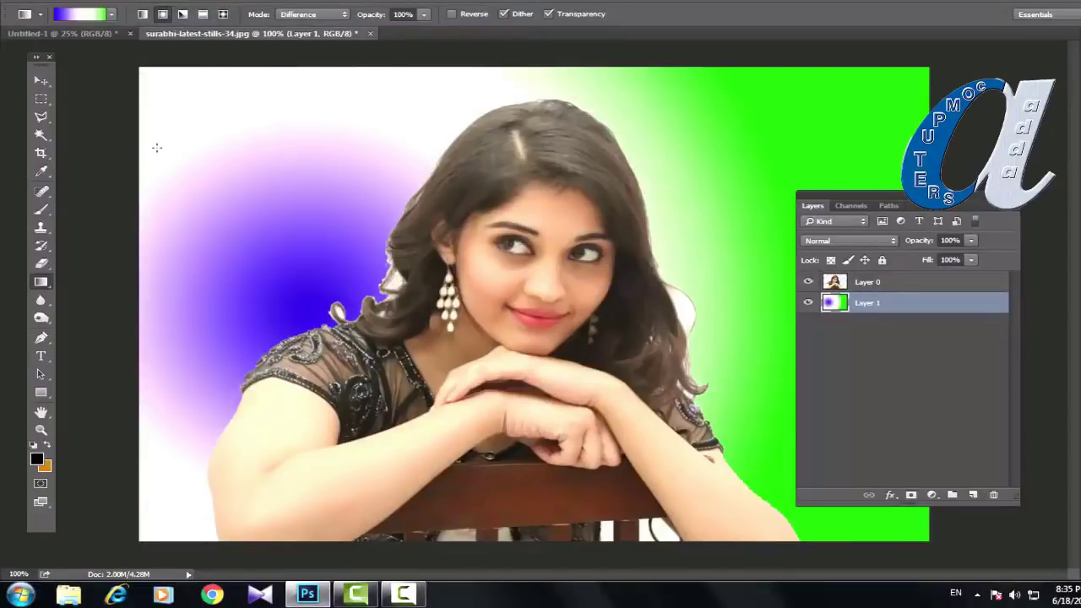
key(ctrl+z)
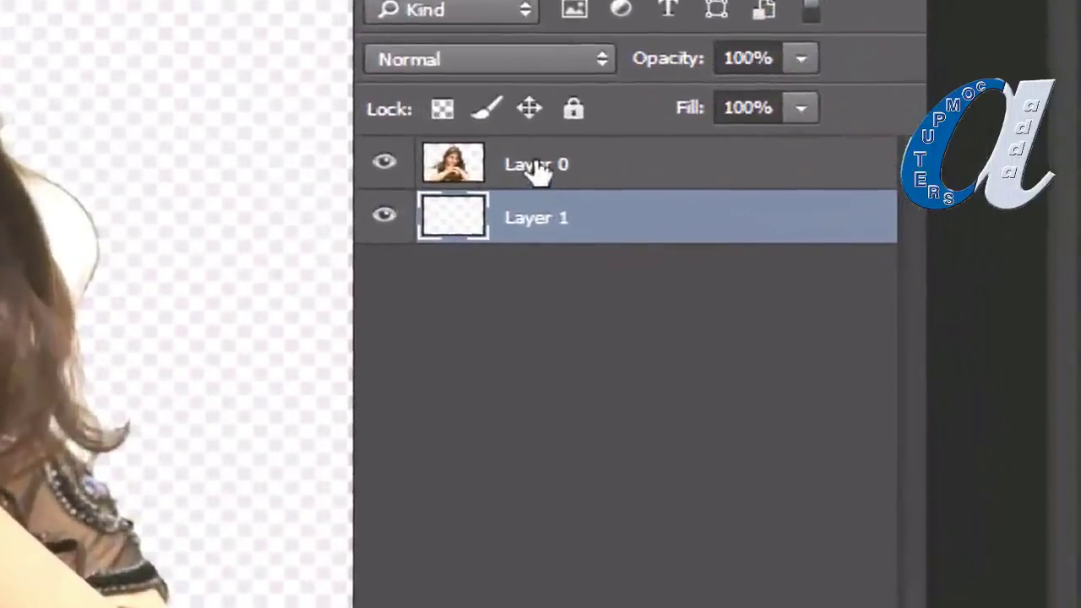
click(537, 166)
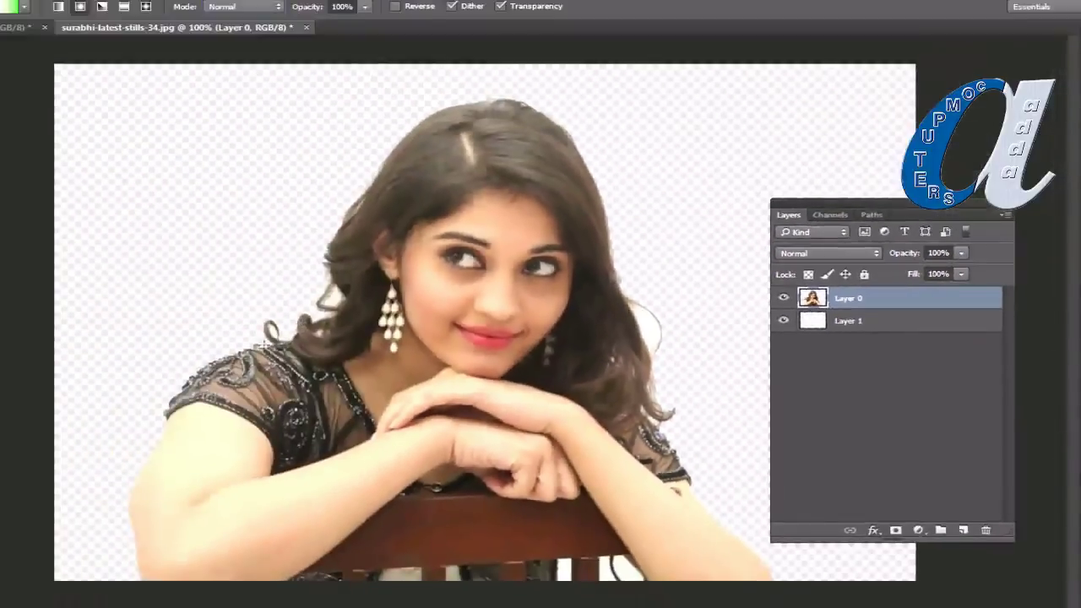
Step: Undo the gradient that covered the portrait and fill Layer 1 with the radial green-white-blue gradient instead
drag(262, 338, 653, 176)
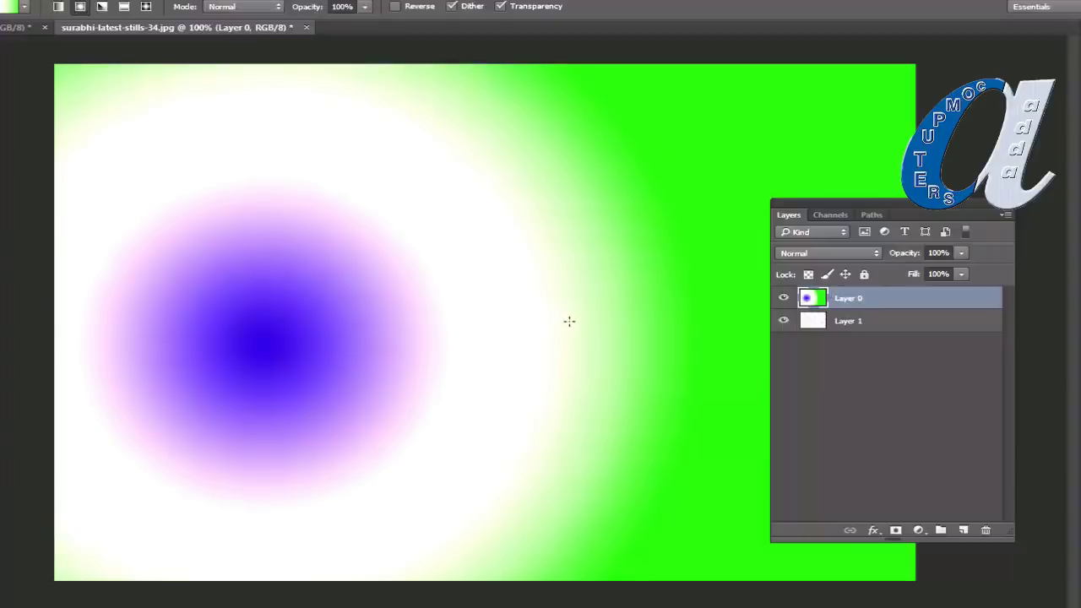
key(ctrl+z)
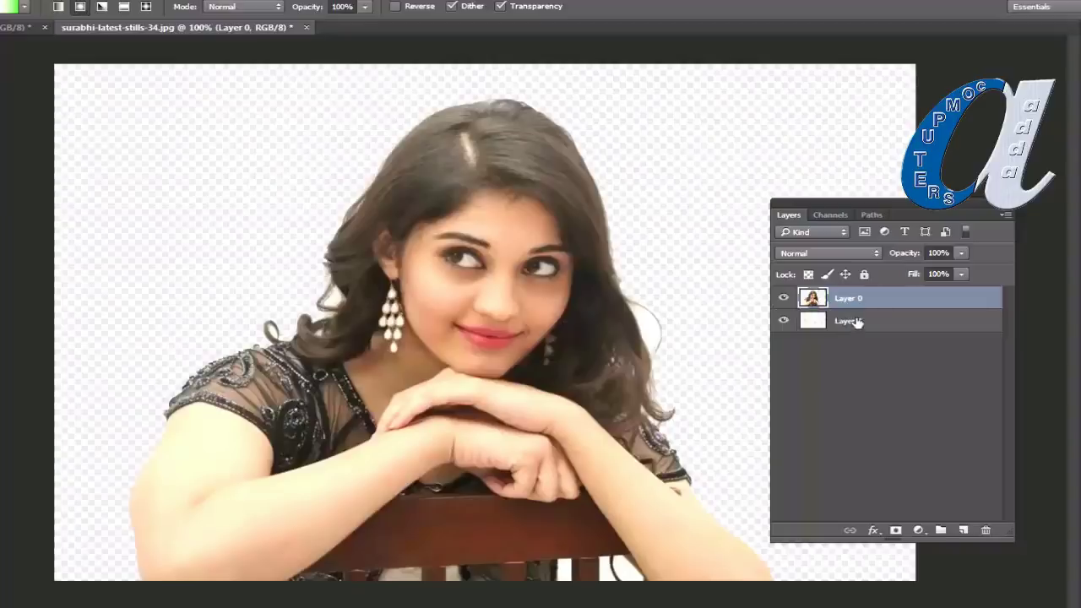
click(857, 322)
drag(673, 187, 73, 368)
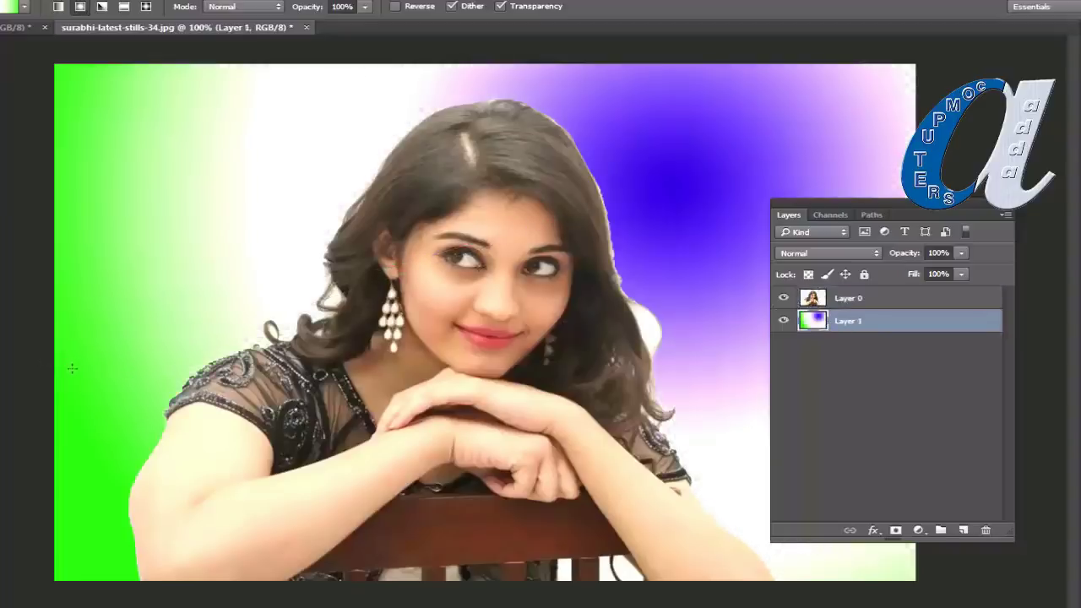
click(10, 6)
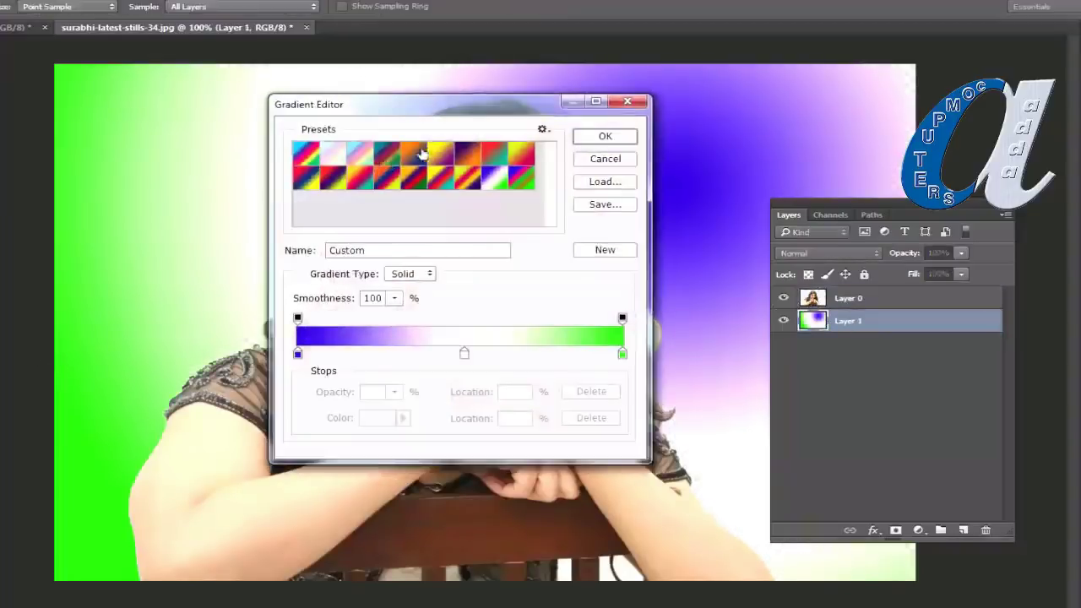
Step: Fill Layer 1 with the Dark Spectrum preset, first radially, then as a Diamond gradient
click(493, 156)
click(605, 136)
drag(663, 172, 190, 189)
click(146, 7)
drag(411, 269, 558, 350)
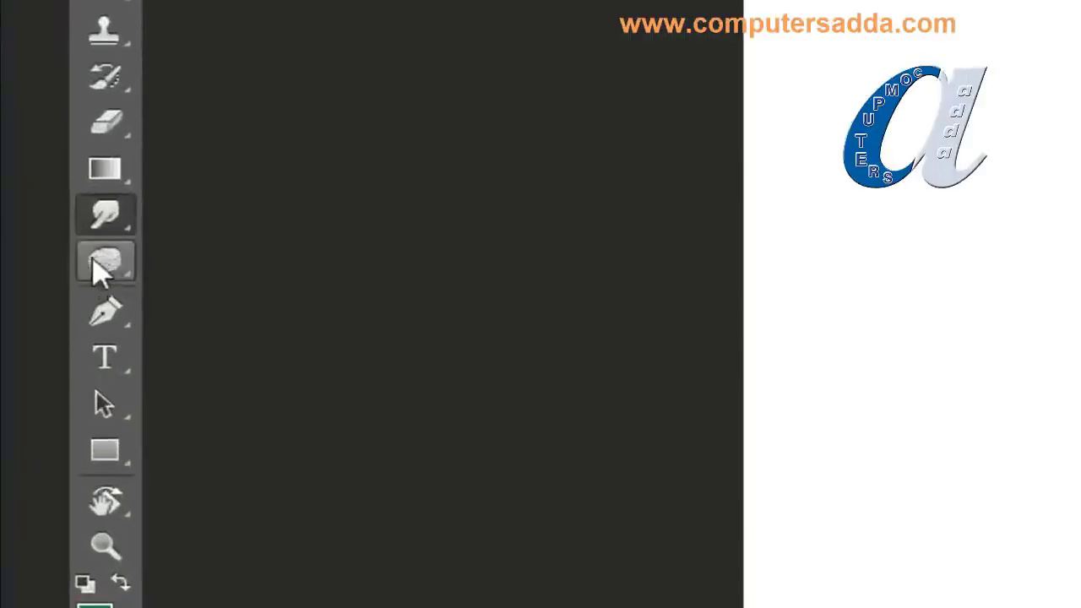
Step: Toggle between Freeform Pen and Pen with Shift+P, ending on the standard Pen Tool
click(104, 325)
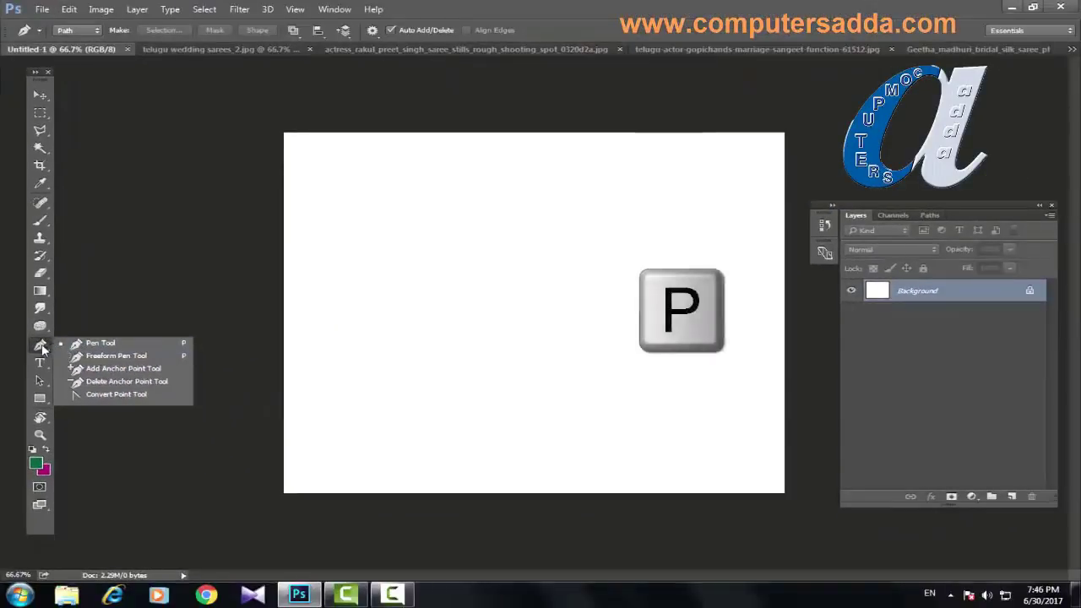
click(42, 348)
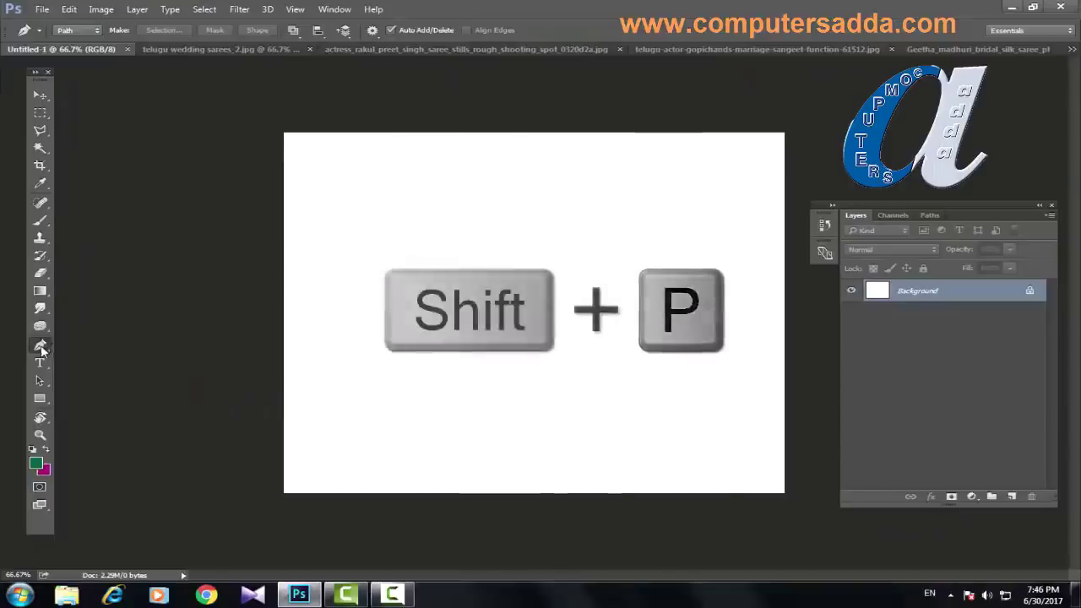
key(shift+p)
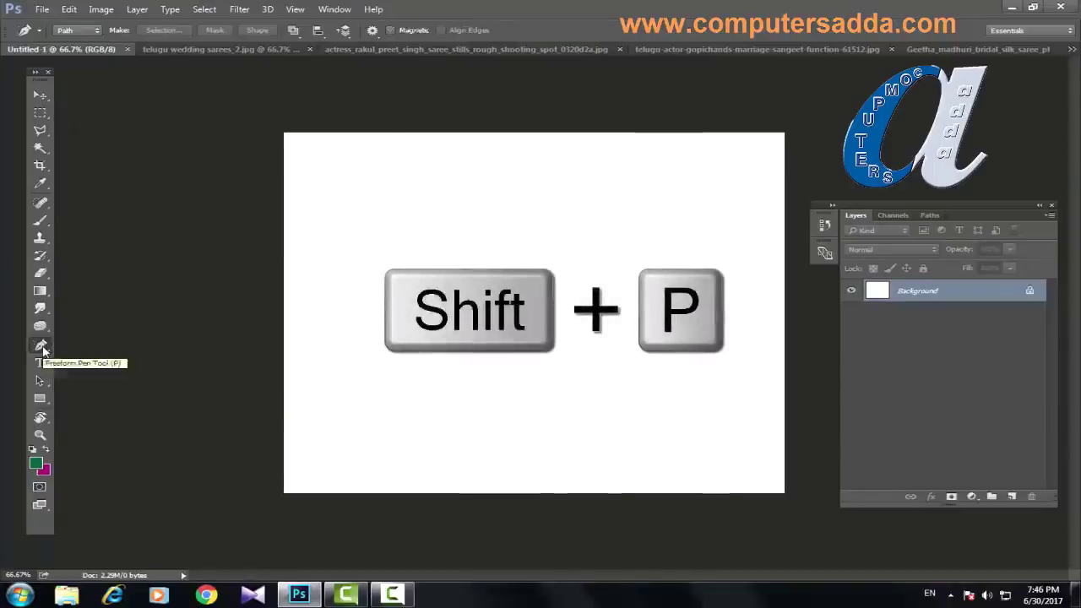
key(shift+p)
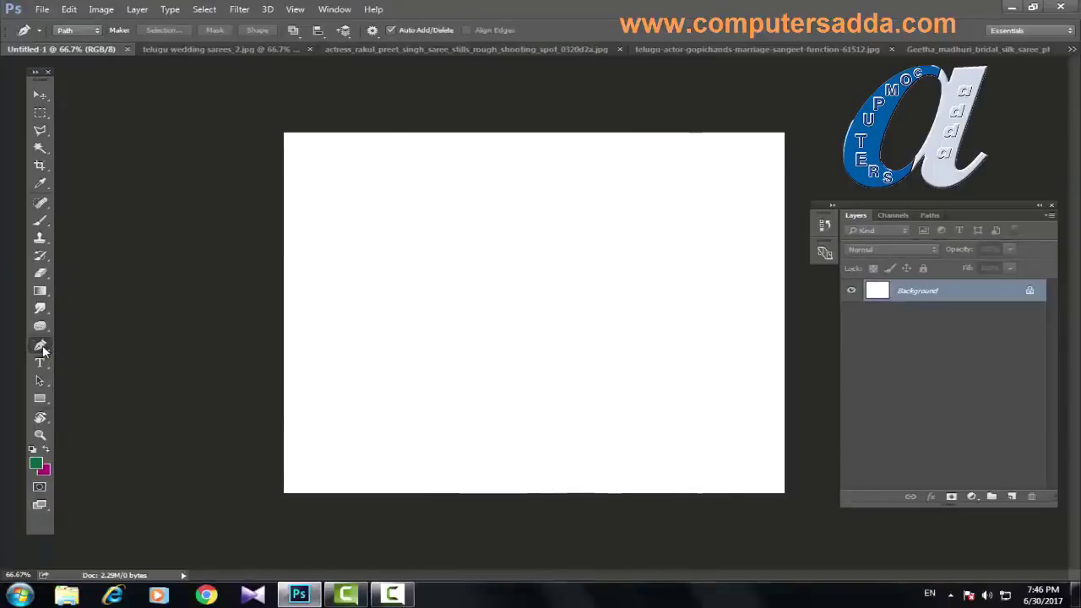
right_click(42, 347)
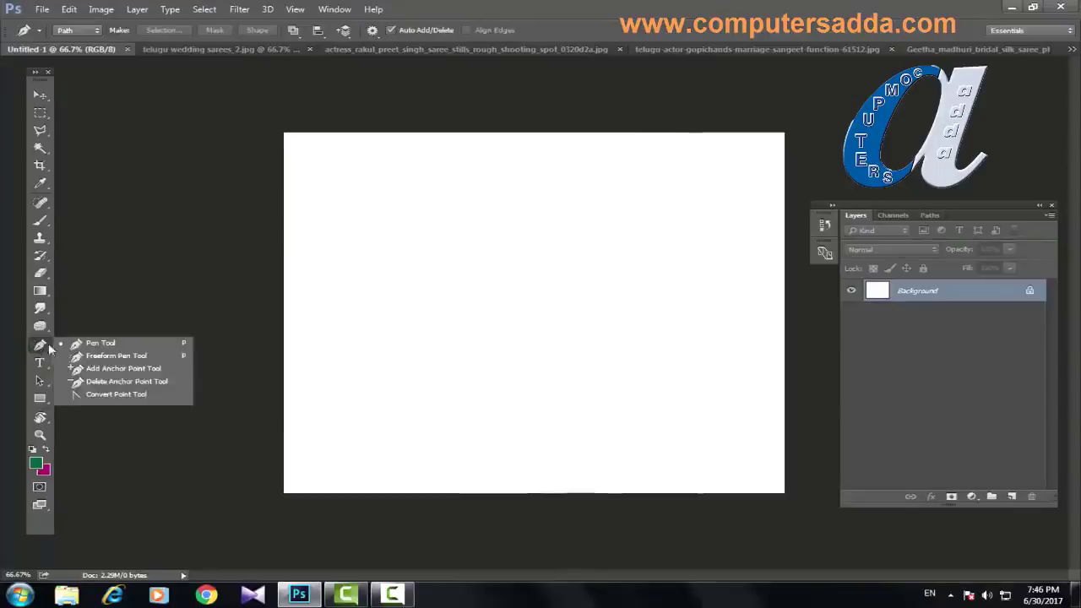
click(101, 344)
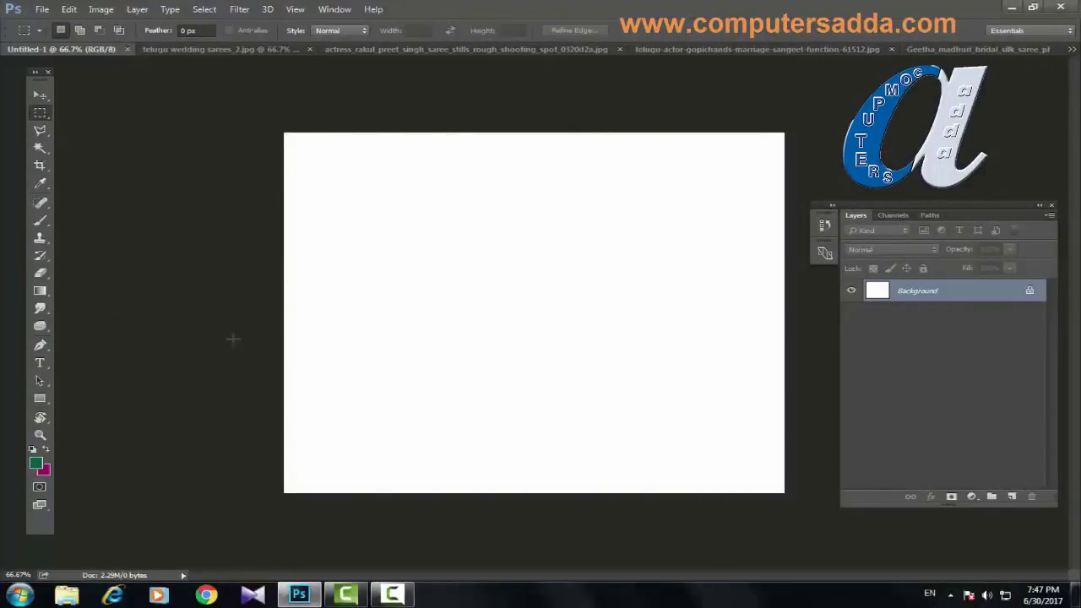
Step: Marquee a rectangle left of centre, fill it with the magenta background colour, and deselect
right_click(39, 114)
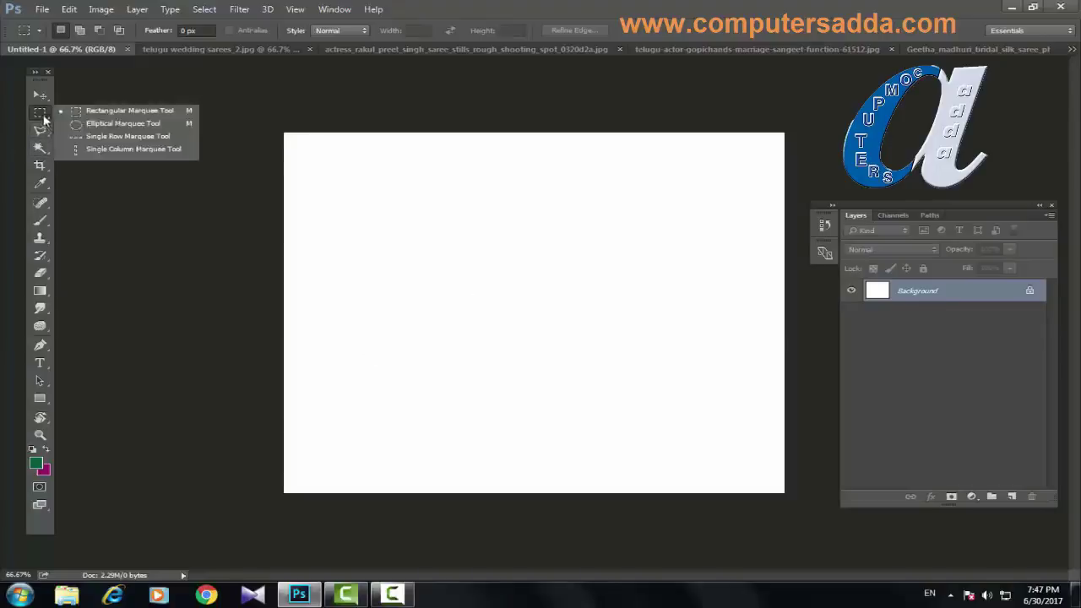
click(116, 113)
drag(391, 218, 562, 371)
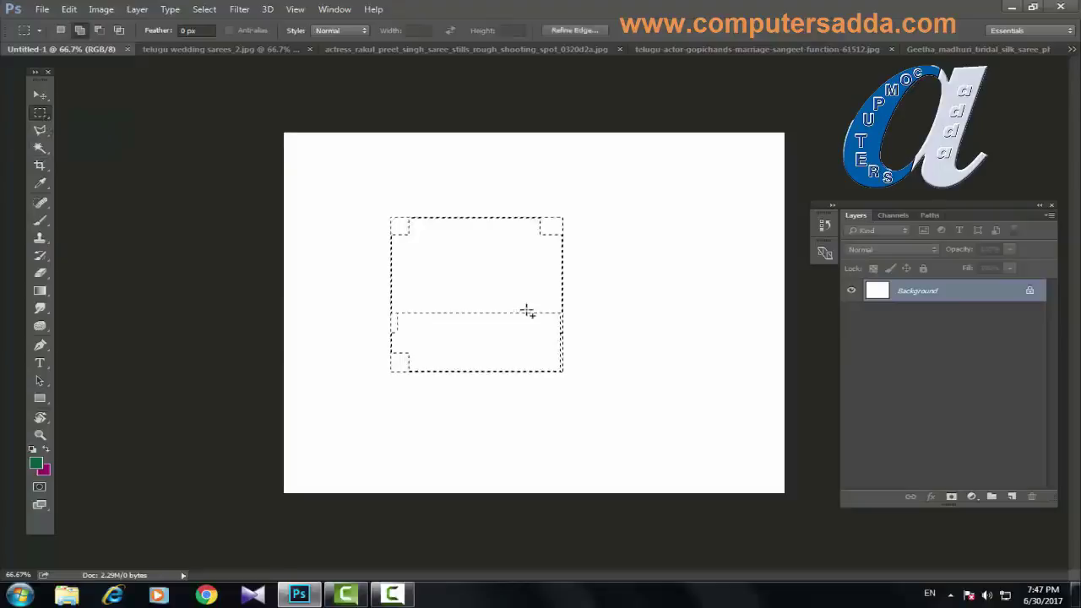
key(ctrl+BackSpace)
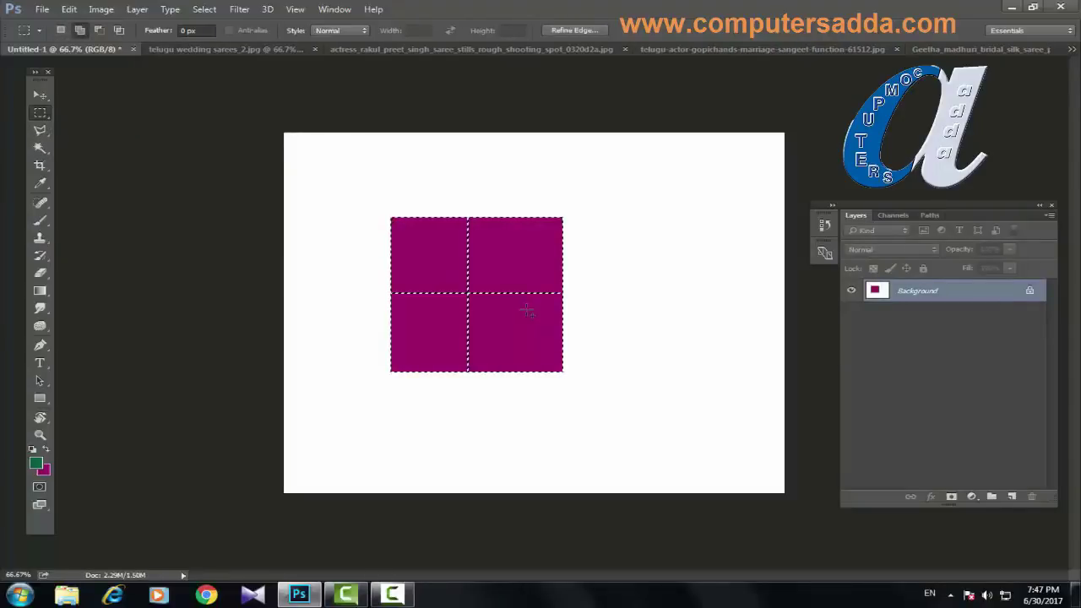
key(ctrl+d)
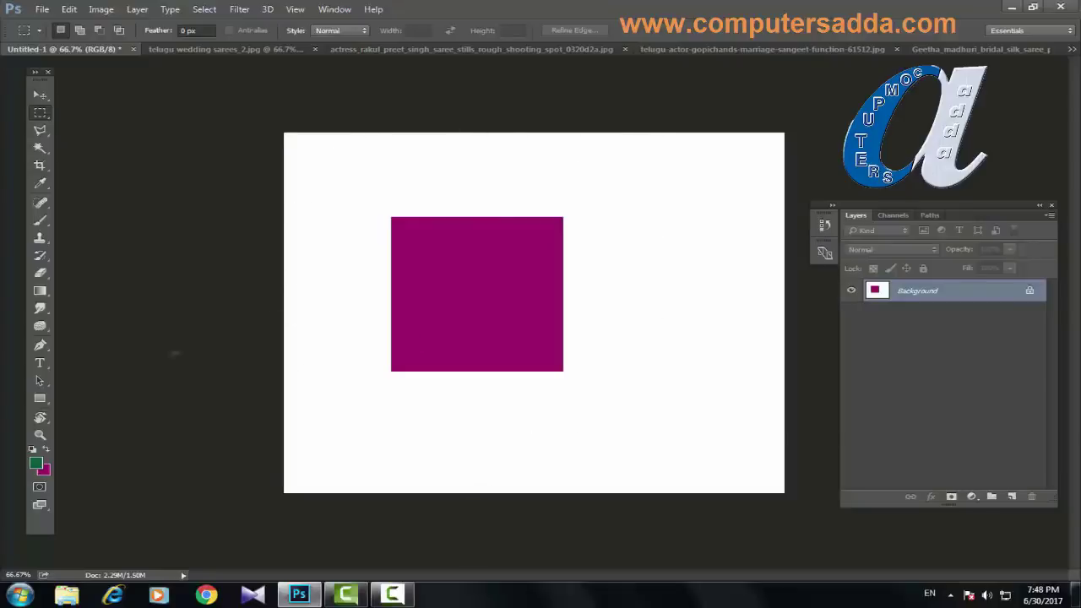
Step: Pen-trace the magenta square's four corners, close the path, and load it as a selection with Ctrl+Enter
click(39, 346)
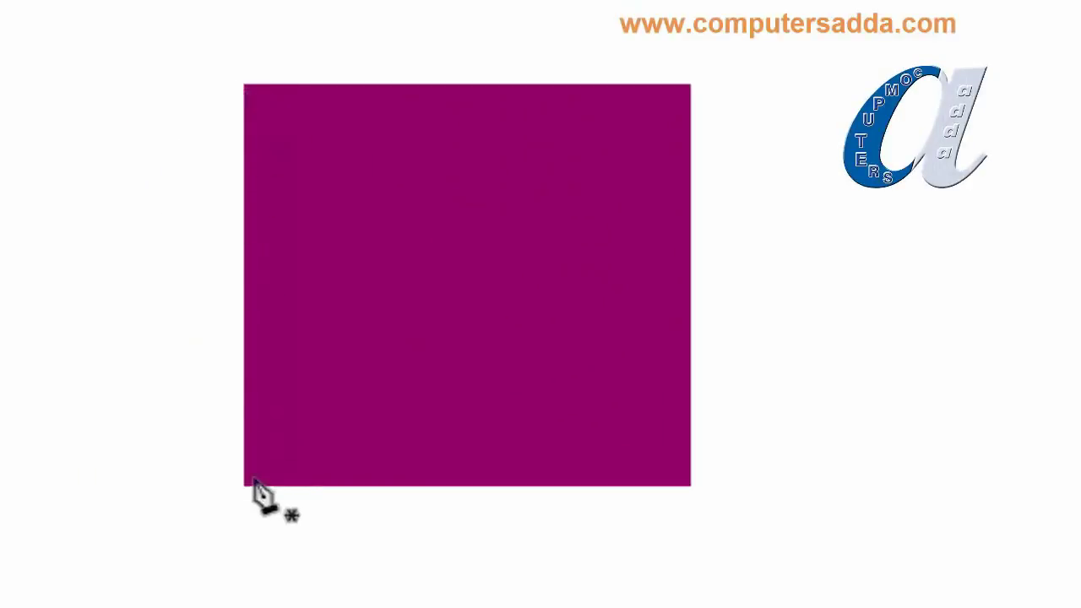
click(245, 87)
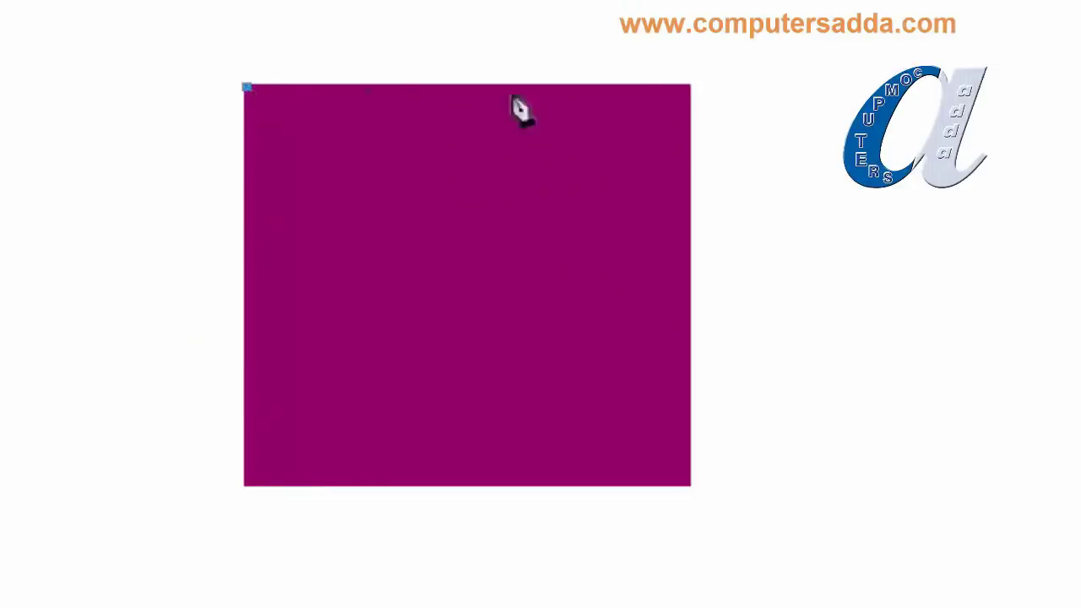
click(692, 87)
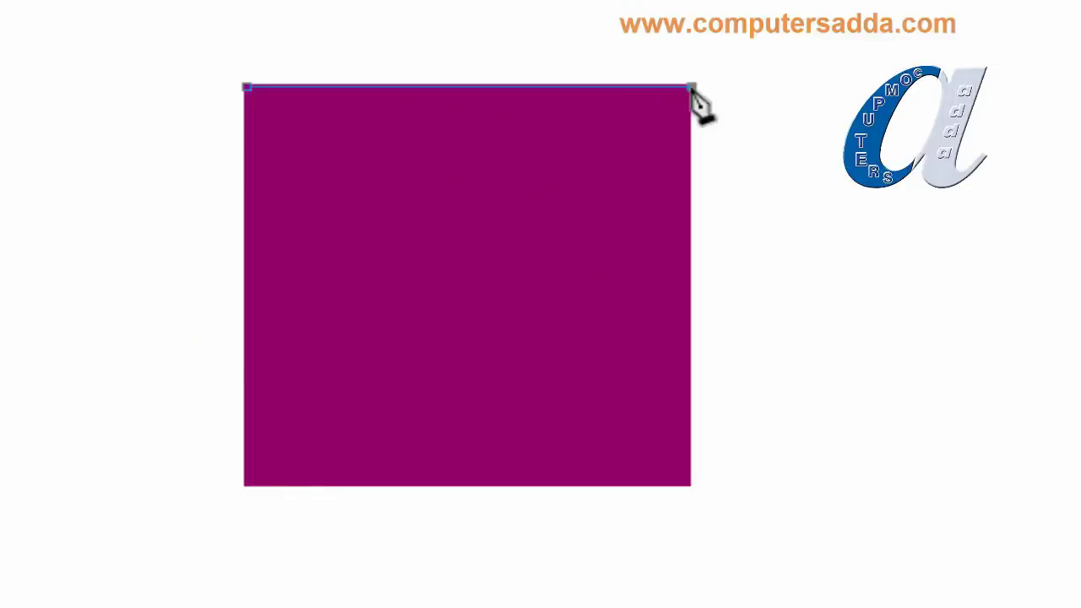
click(690, 487)
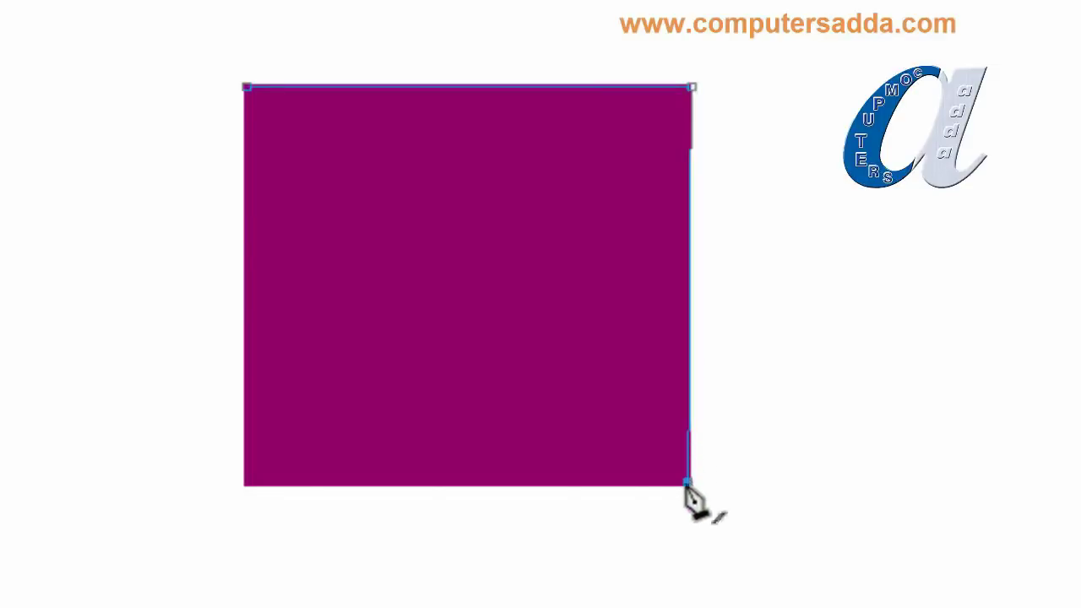
click(250, 485)
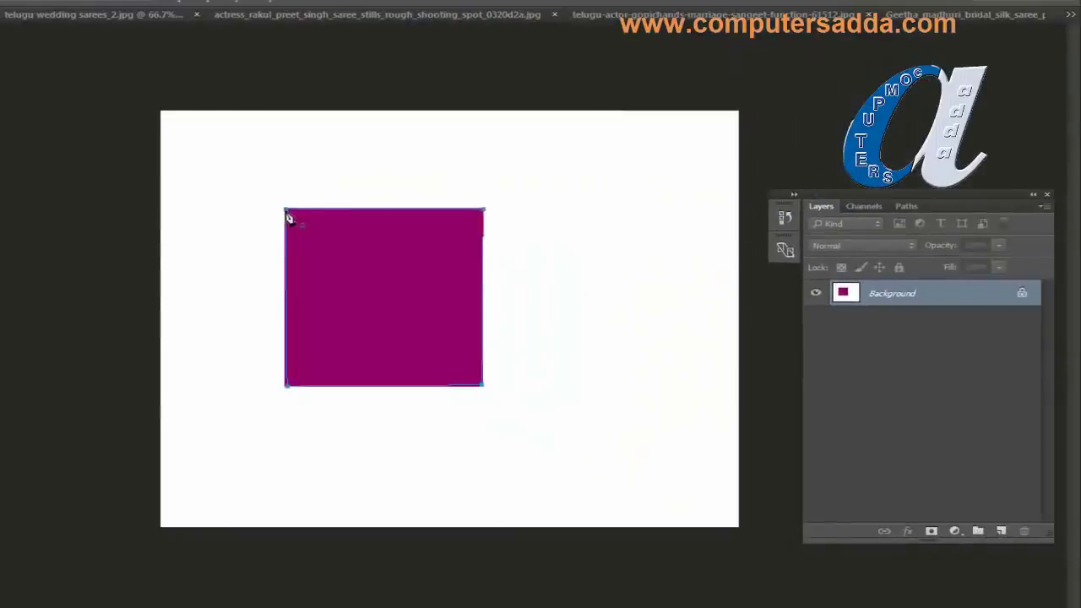
click(246, 88)
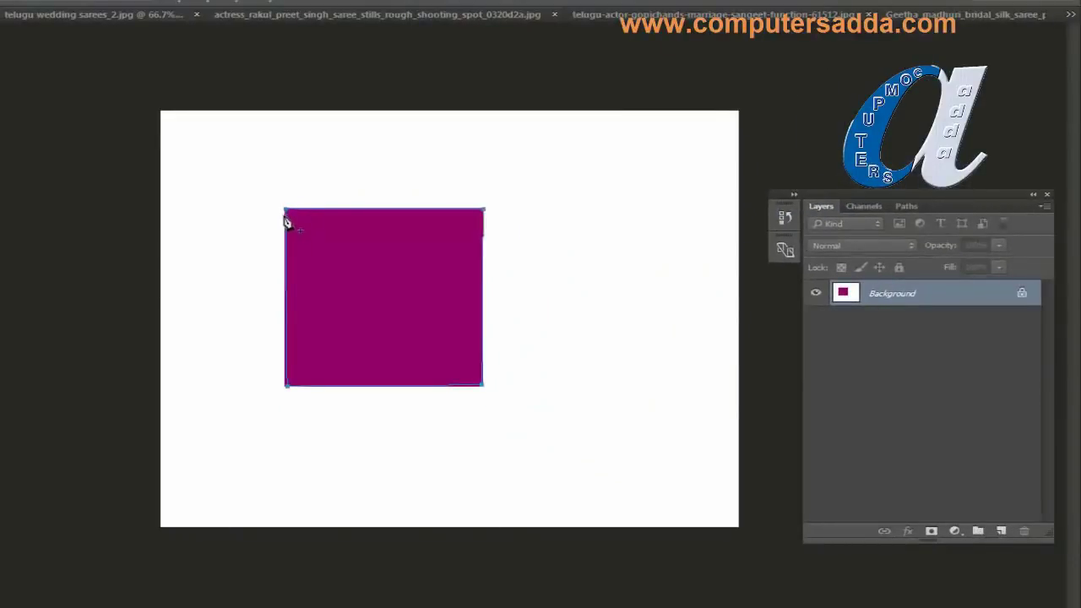
key(ctrl+Return)
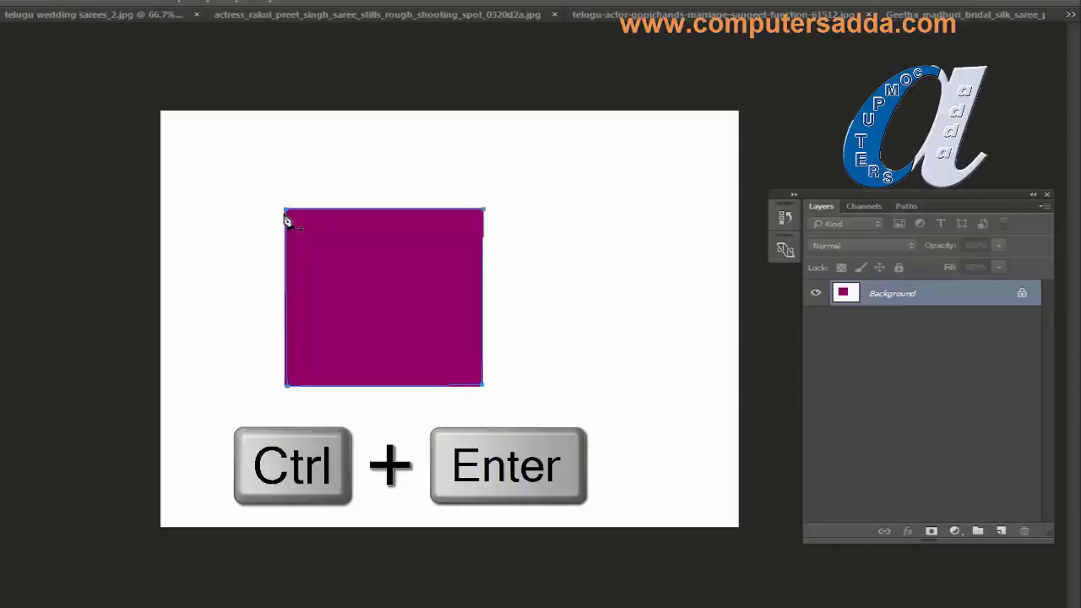
key(ctrl+Return)
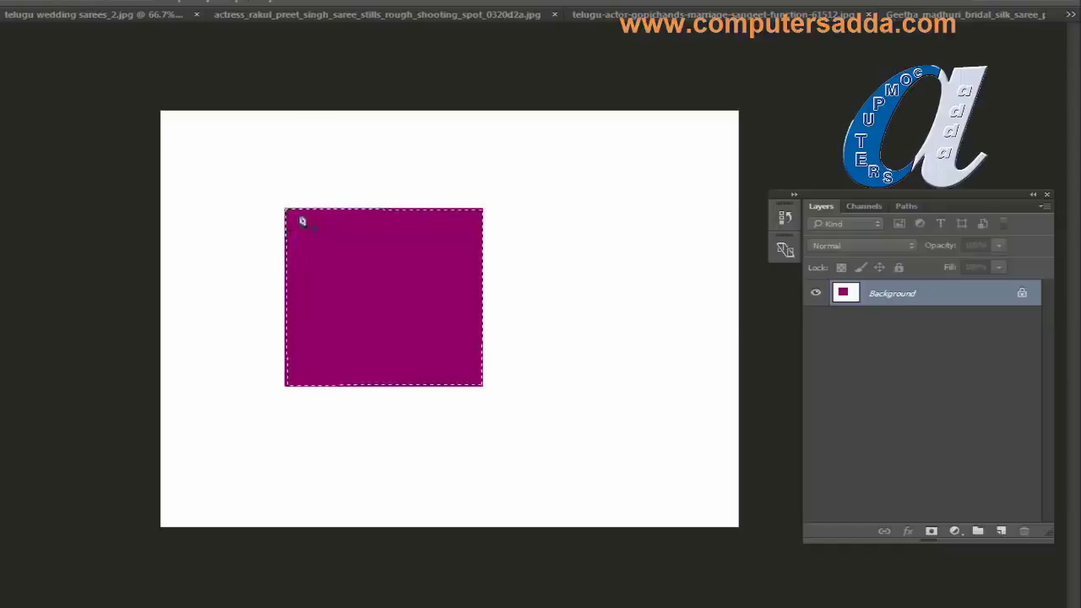
Step: Convert the locked Background into editable Layer 0 and open the Select menu
click(1022, 295)
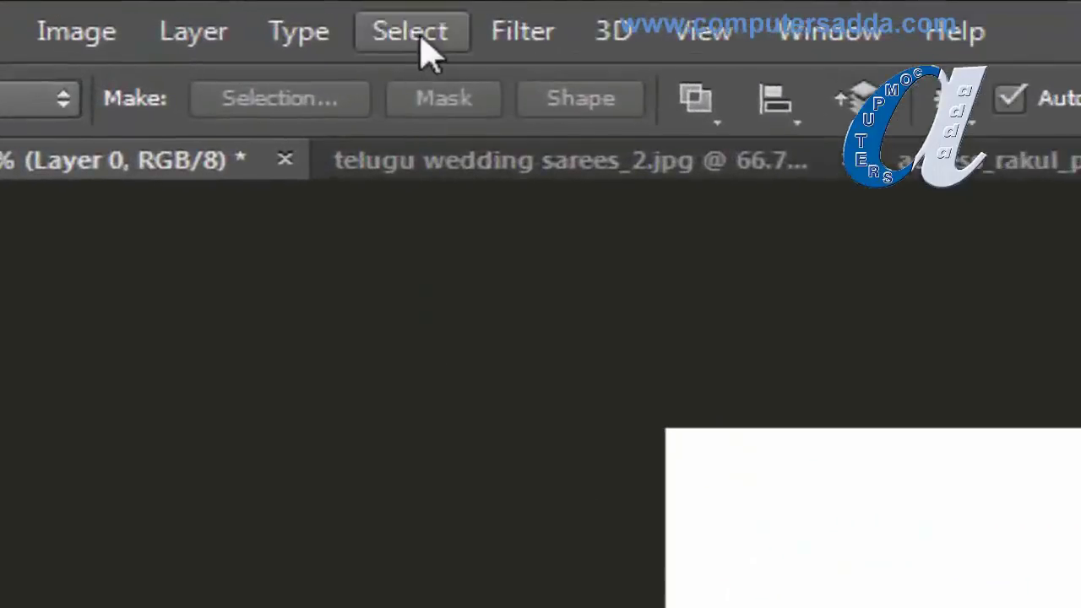
click(422, 41)
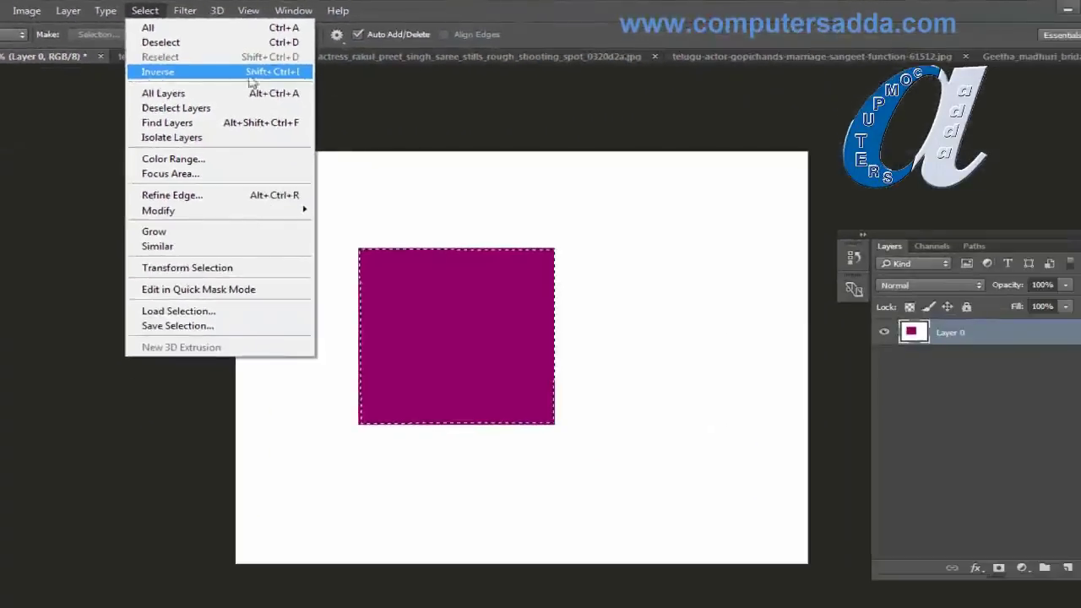
Step: Invert the selection, delete the white surround, and drag the magenta square to the canvas centre
key(ctrl+shift+i)
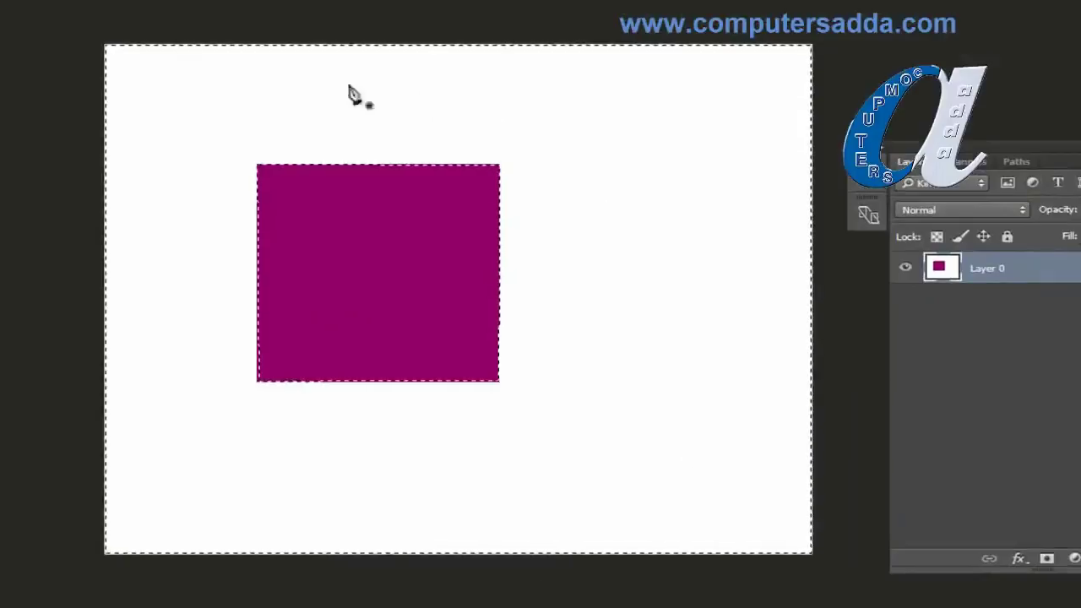
key(Delete)
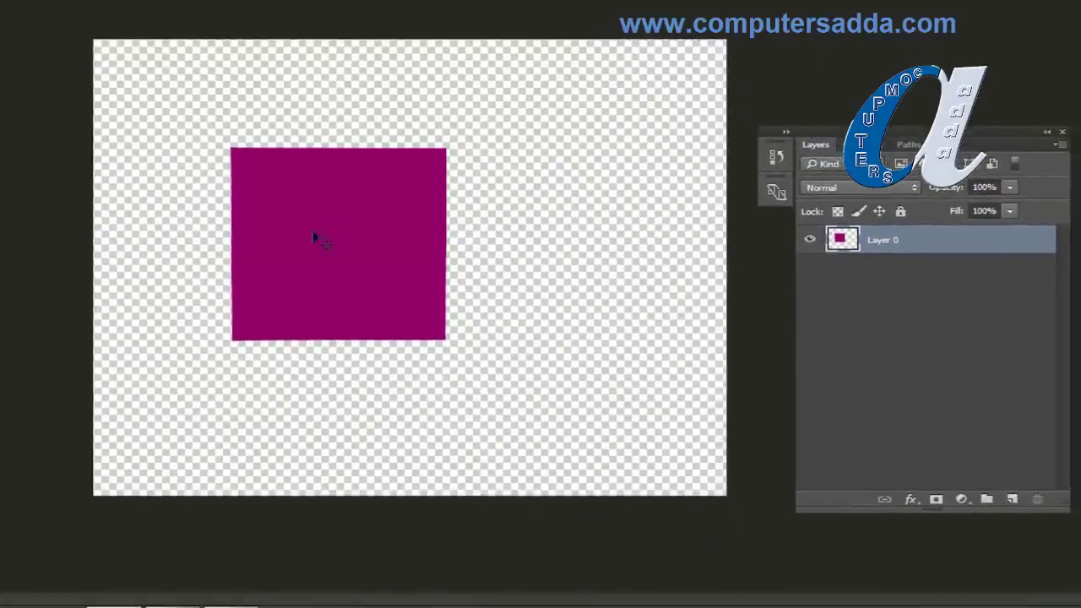
drag(316, 234, 403, 309)
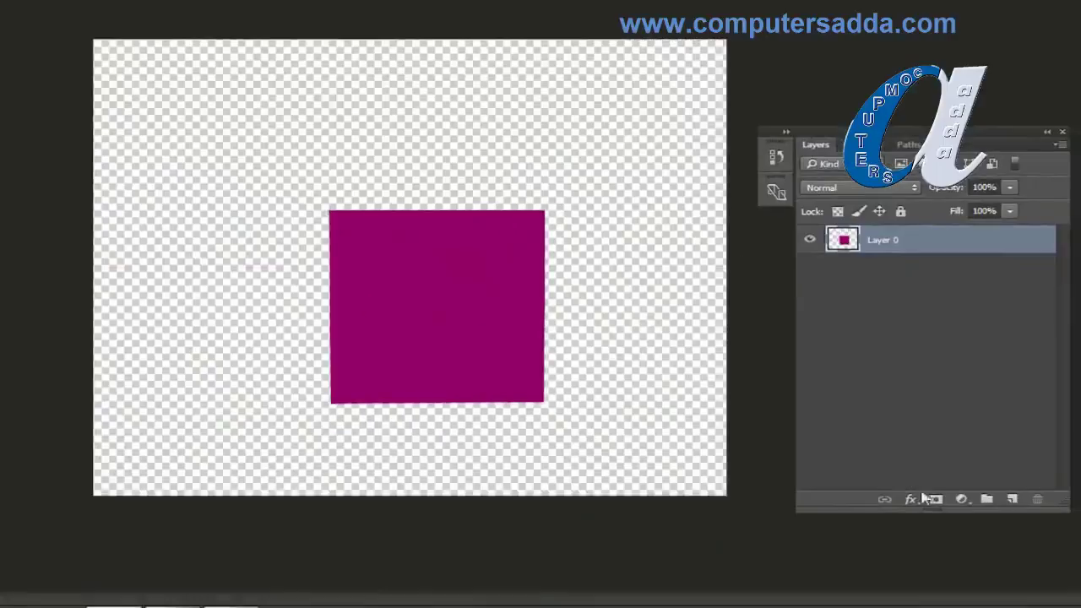
Step: Add Layer 1 beneath Layer 0, fill it with a diamond spectrum gradient, then undo it
click(1013, 500)
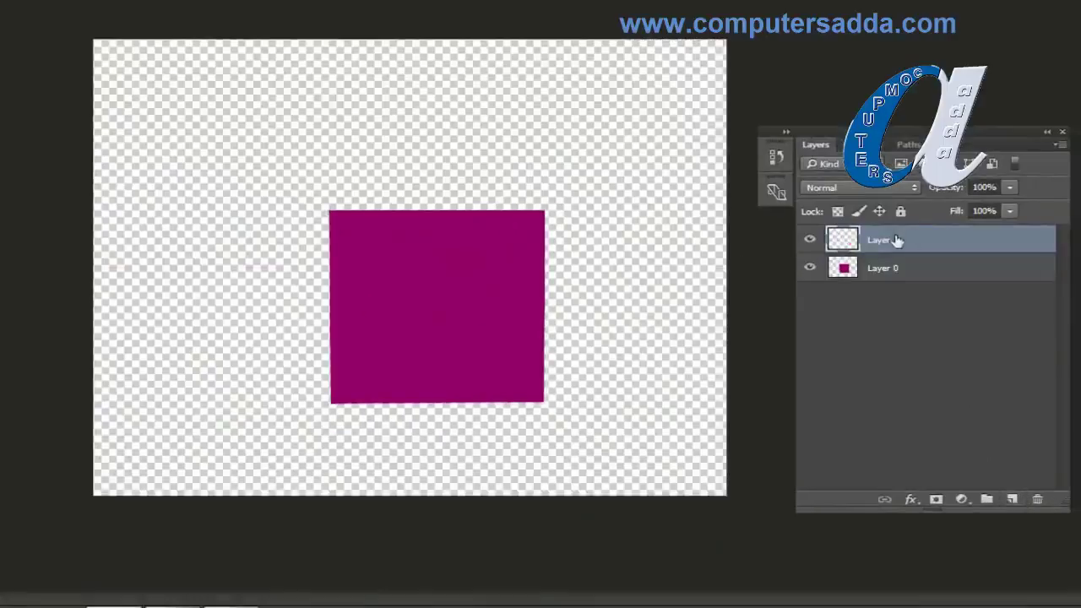
drag(893, 242, 886, 316)
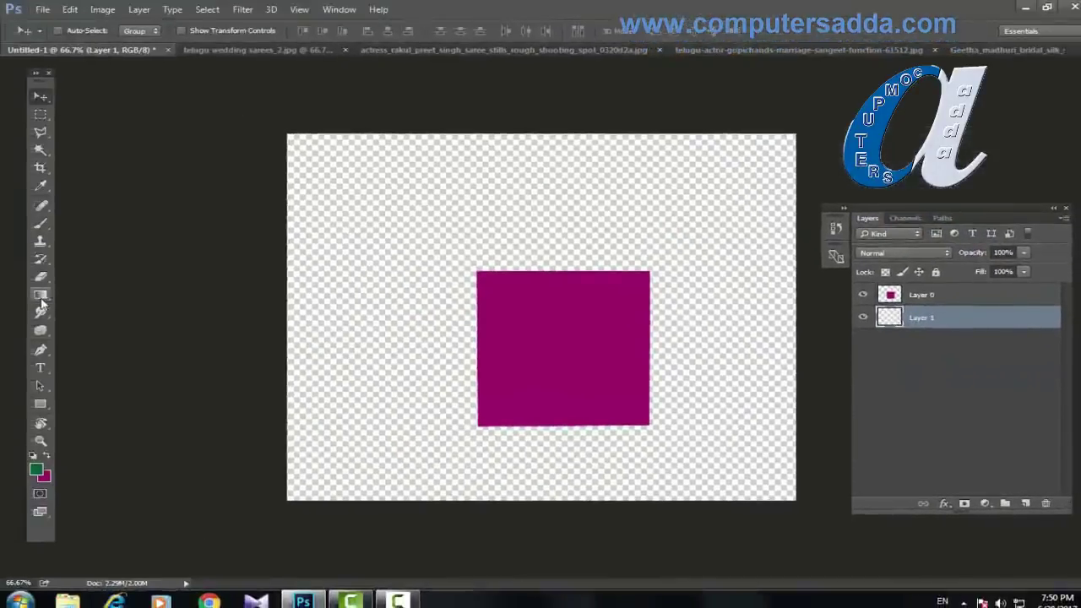
click(40, 295)
drag(349, 340, 572, 201)
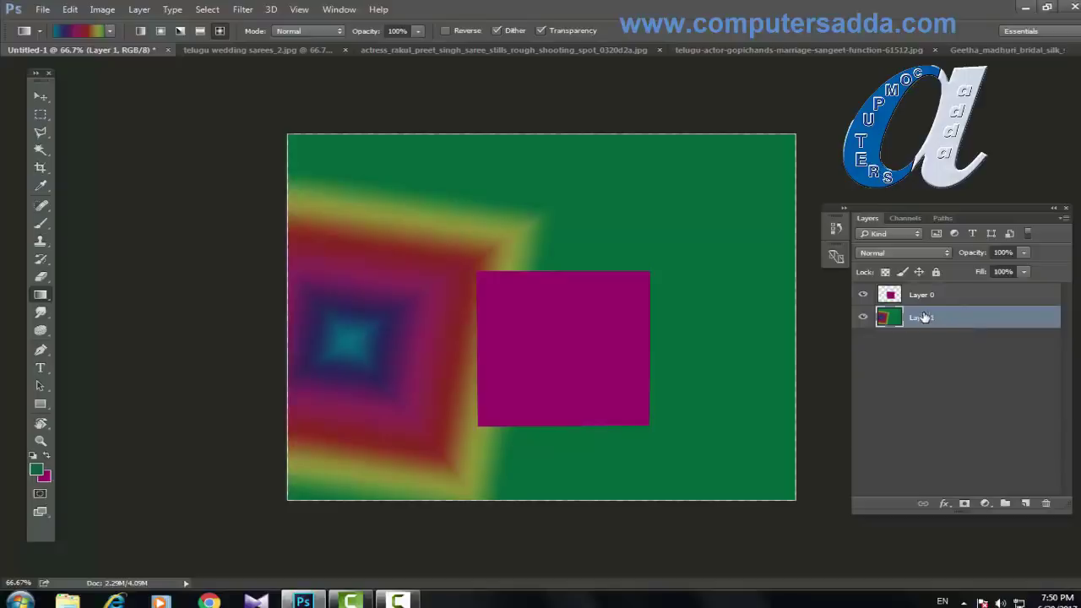
key(ctrl+alt+z)
key(ctrl+alt+z)
key(ctrl+alt+z)
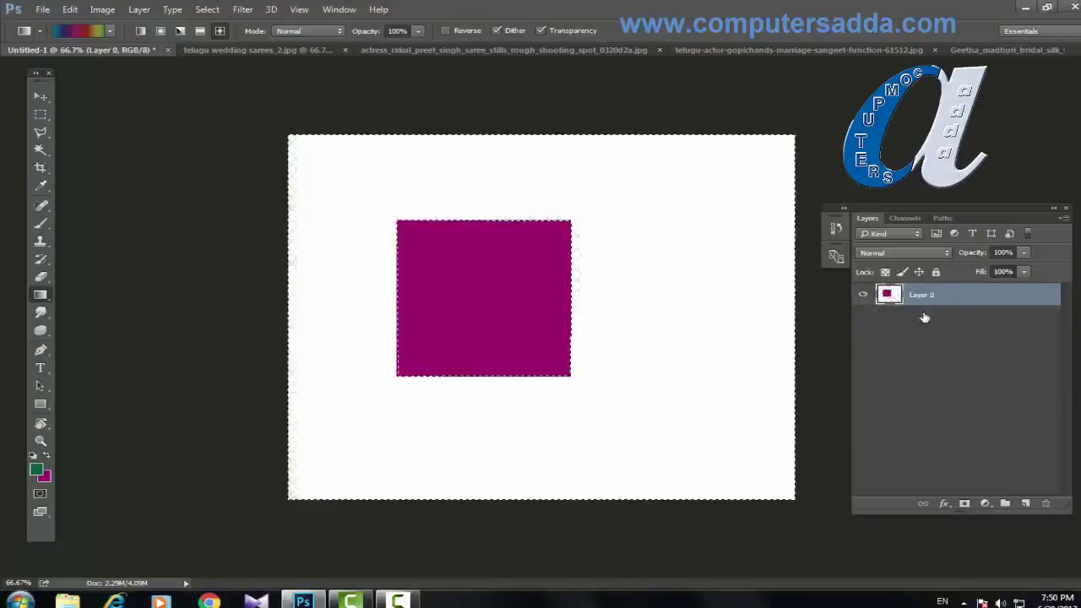
Step: Undo back to blank white, then fill an elliptical selection with solid green as a centred circle
key(ctrl+alt+z)
key(ctrl+alt+z)
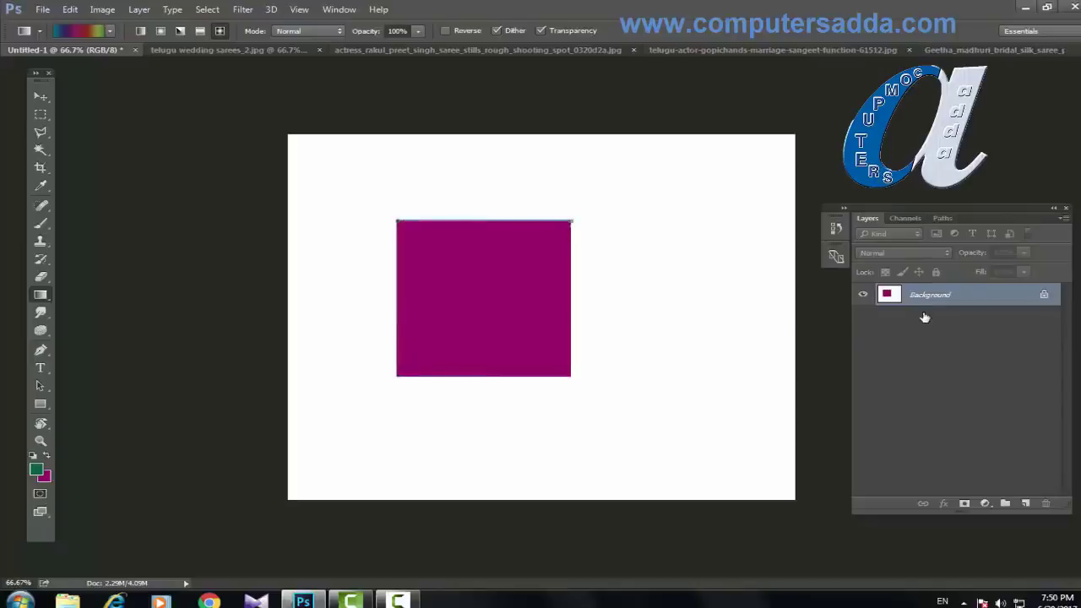
key(ctrl+alt+z)
key(ctrl+alt+z)
key(ctrl+alt+z)
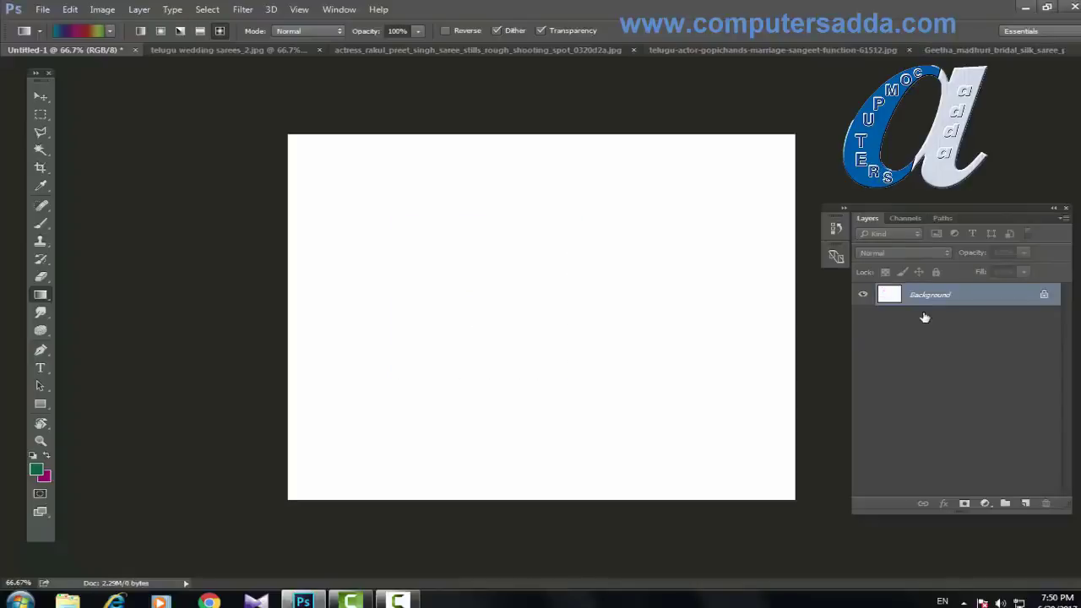
click(40, 114)
click(94, 123)
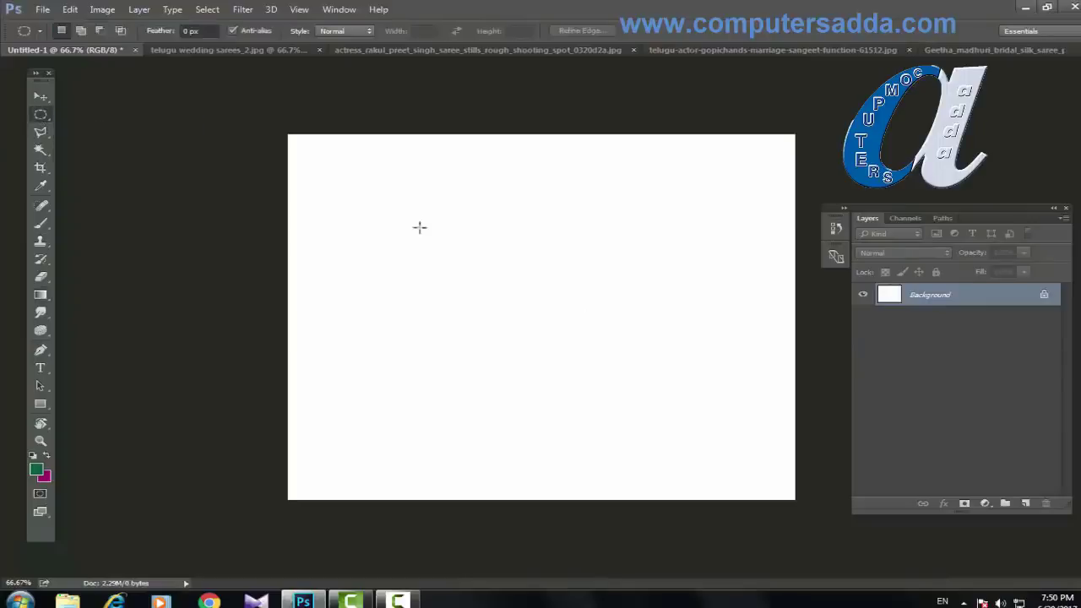
drag(437, 212, 626, 392)
key(alt+BackSpace)
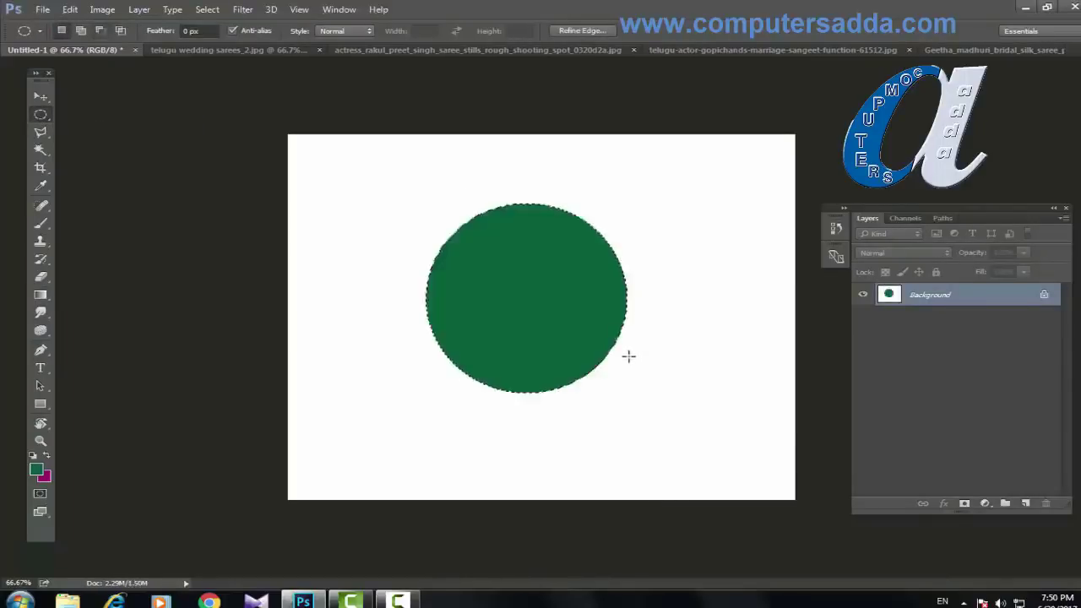
key(ctrl+d)
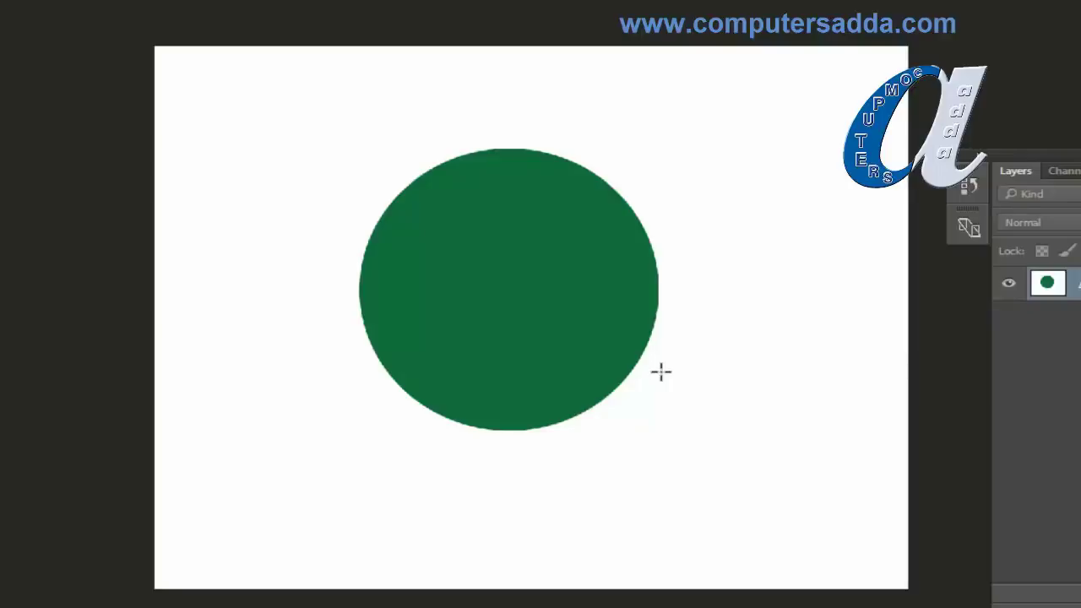
key(ctrl+plus)
key(ctrl+plus)
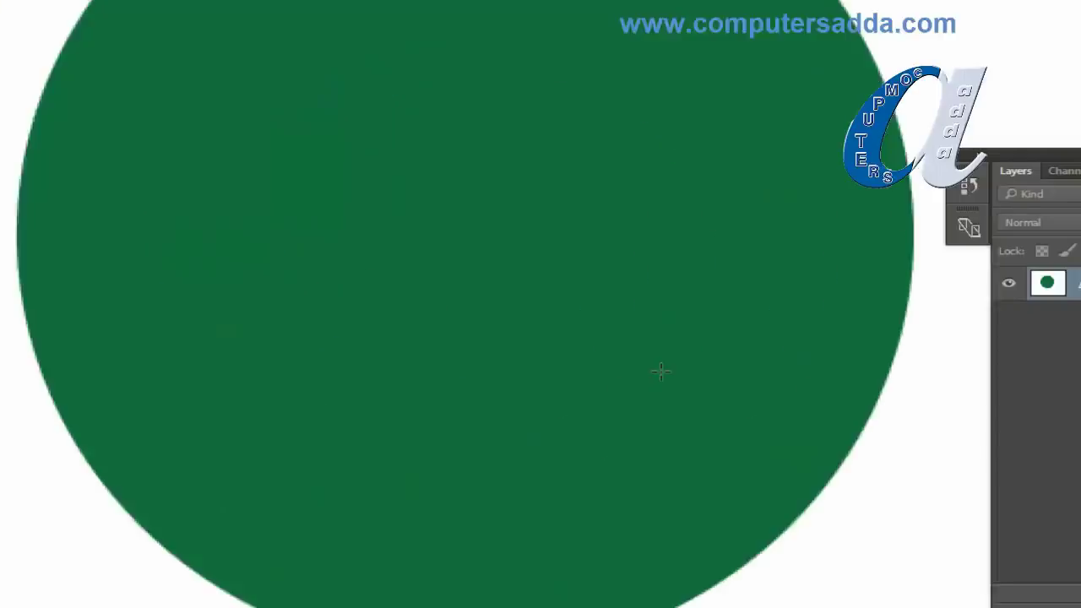
Step: Pen-trace a curved path from the circle's top to its right edge, breaking the right anchor's lower handle
key(ctrl+minus)
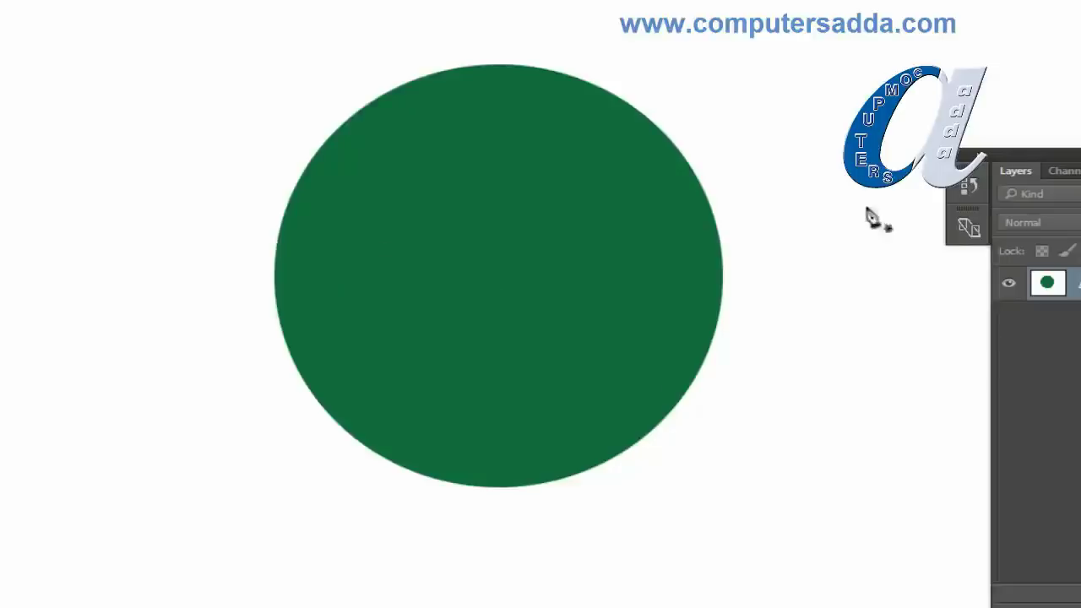
click(512, 68)
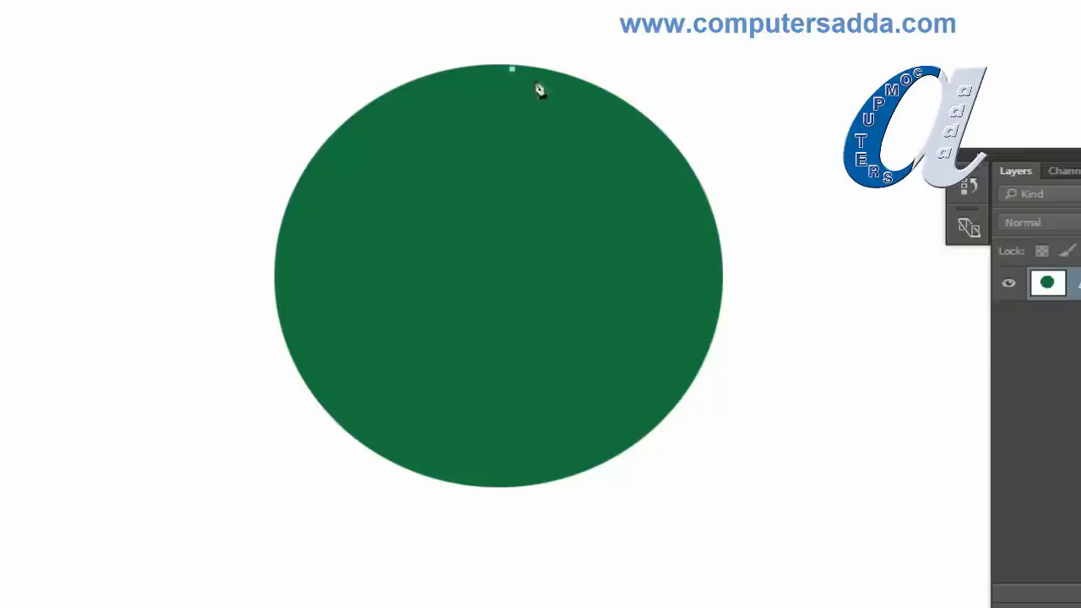
click(721, 290)
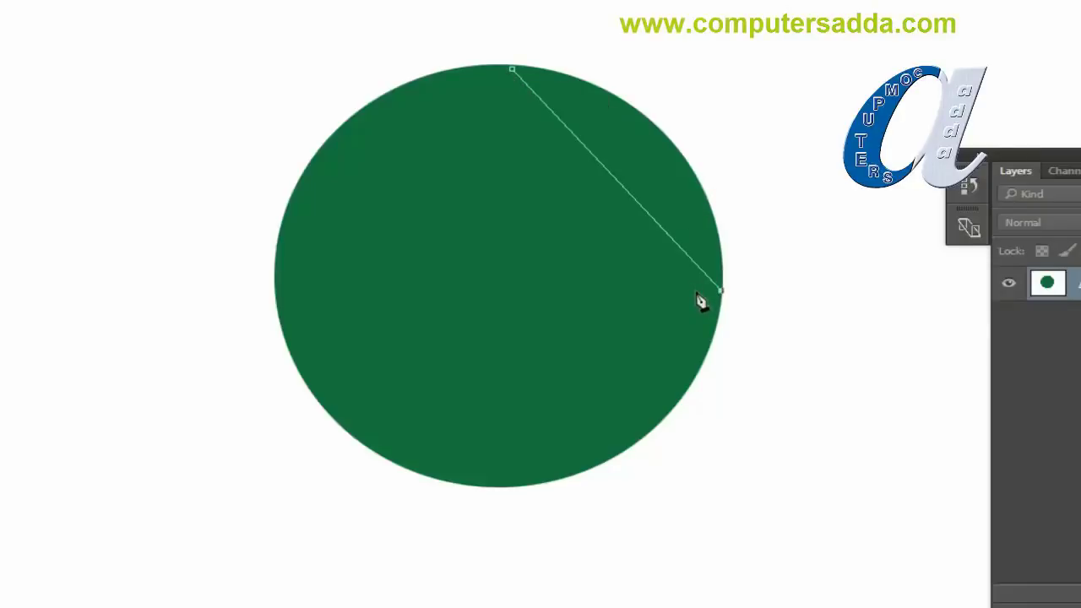
key(ctrl+z)
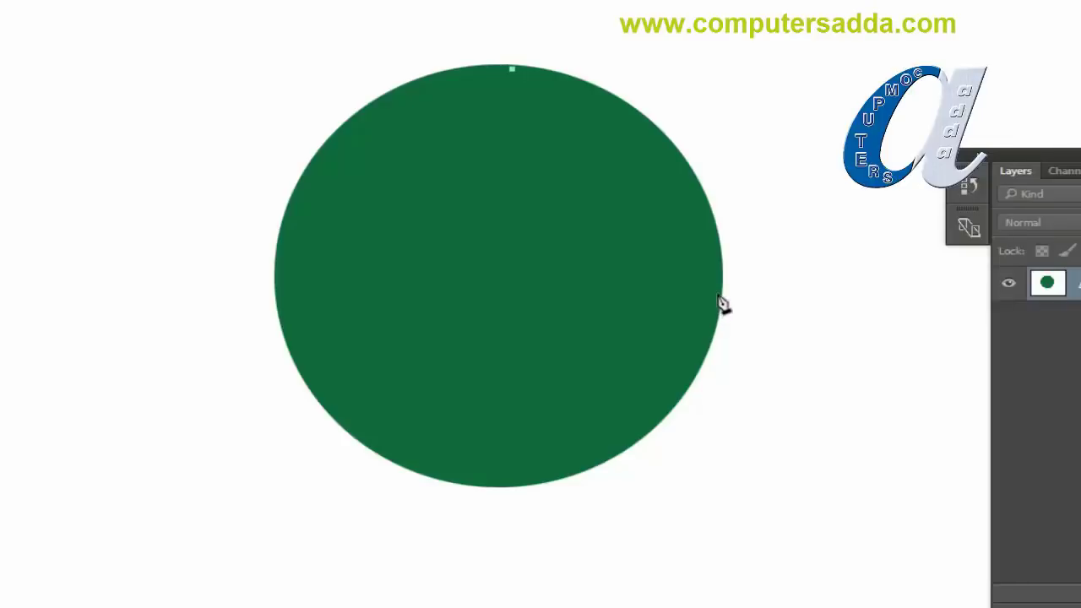
drag(718, 294, 720, 515)
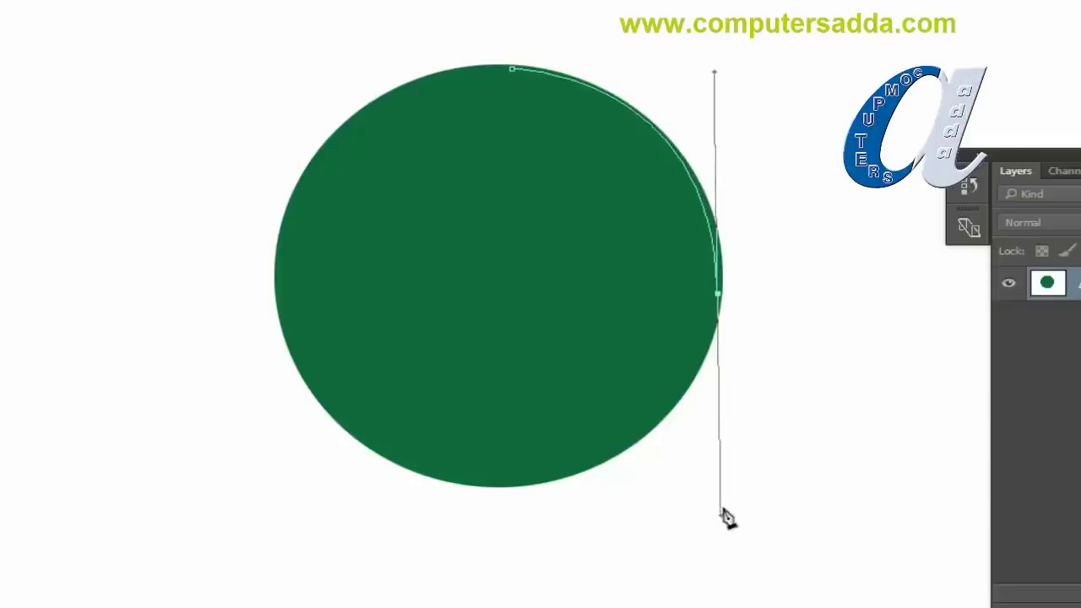
key(alt)
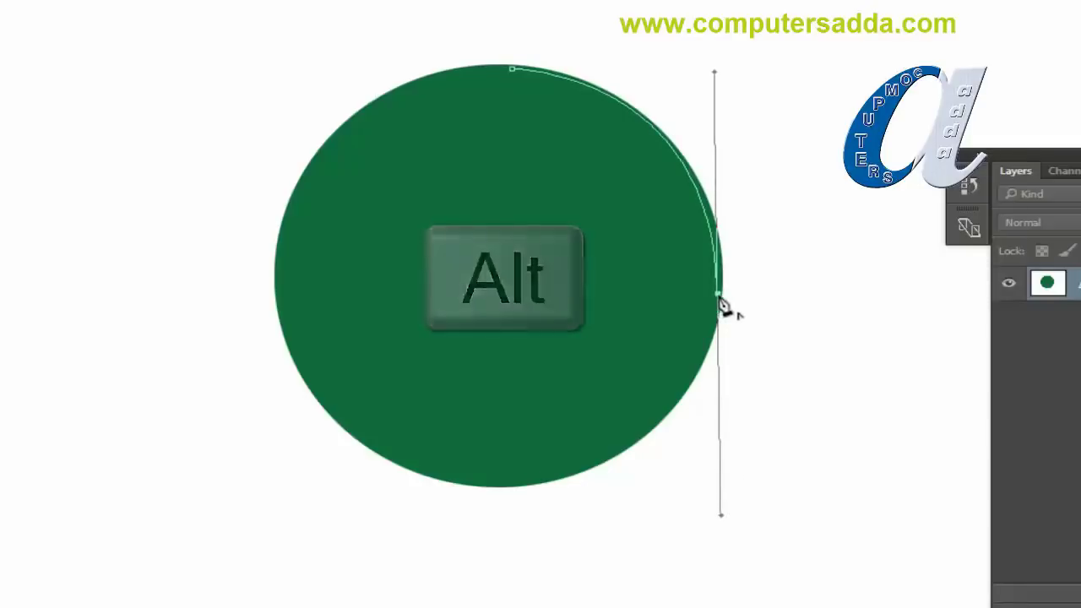
alt+click(719, 299)
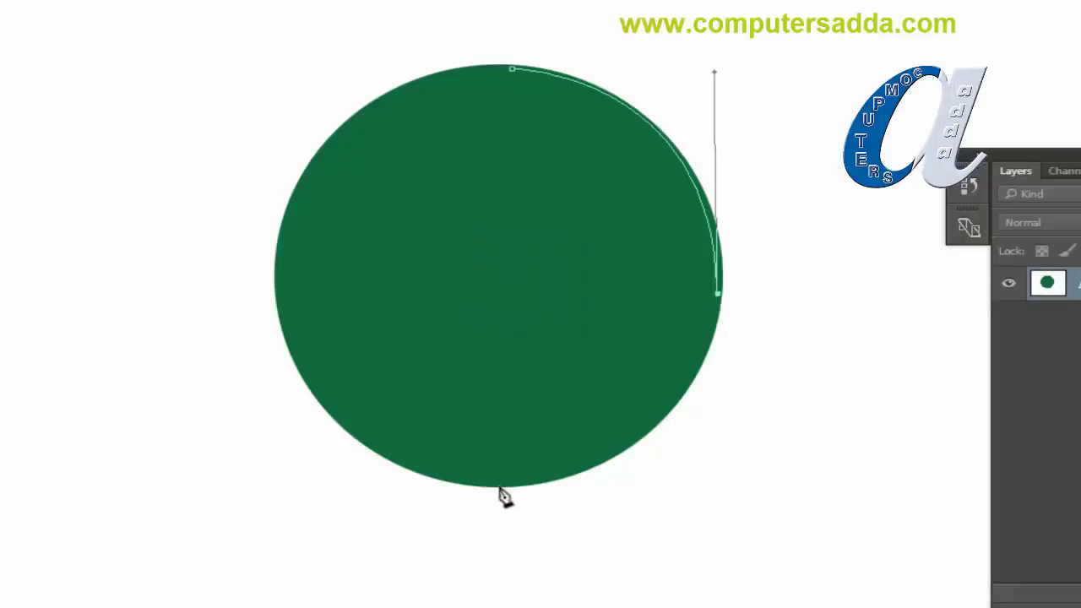
Step: Add a curved anchor at the circle's bottom, refine the curve, and remove its outgoing handle
drag(500, 487, 300, 499)
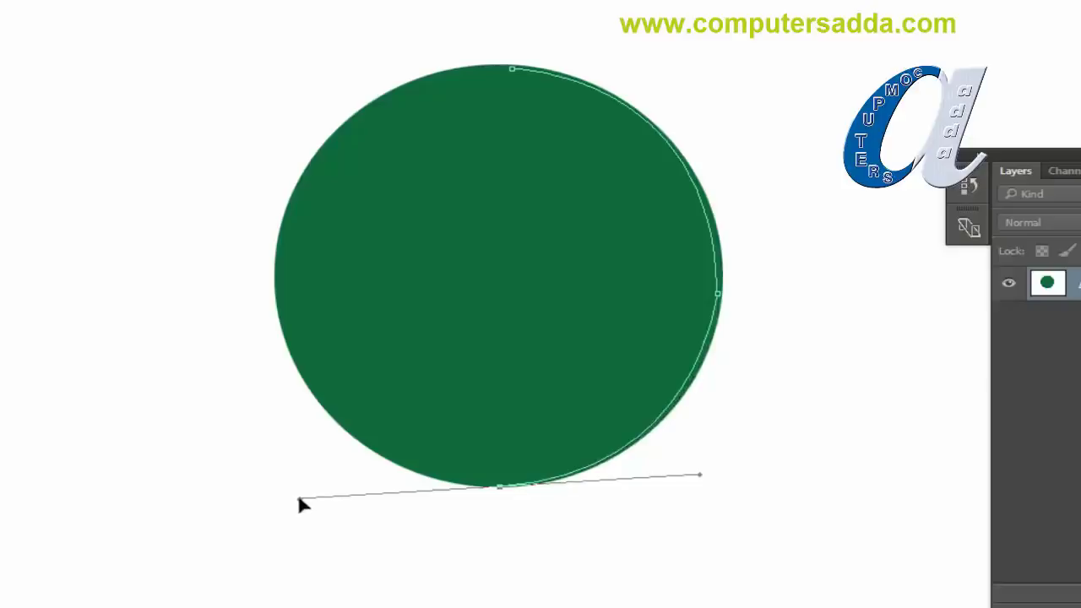
drag(299, 499, 300, 500)
drag(300, 499, 302, 500)
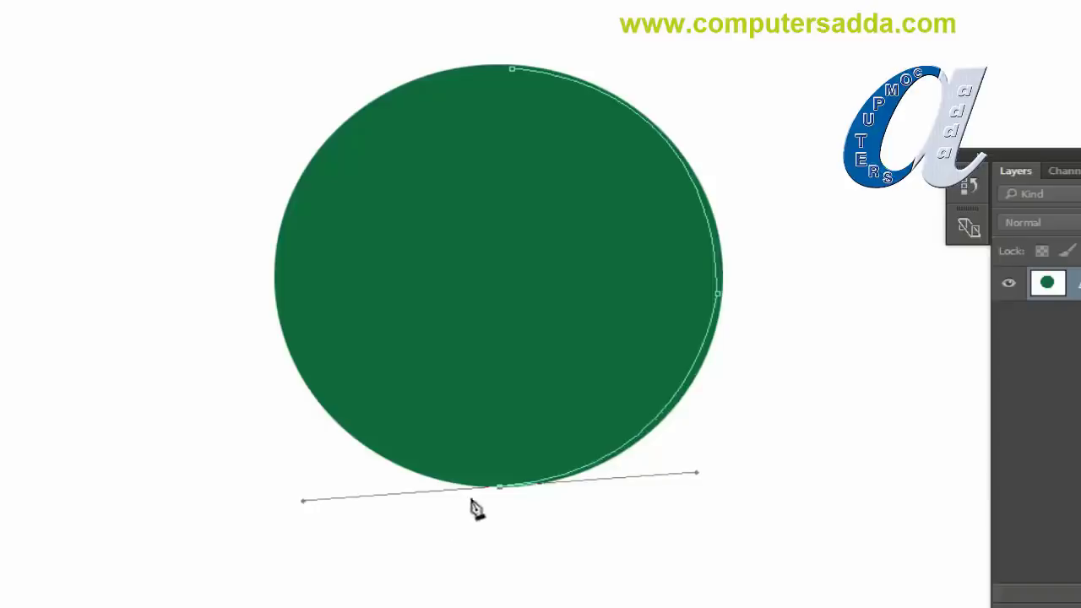
click(499, 488)
Step: Add a left-edge anchor, close the path at the top point, and convert it to a selection
drag(279, 268, 278, 59)
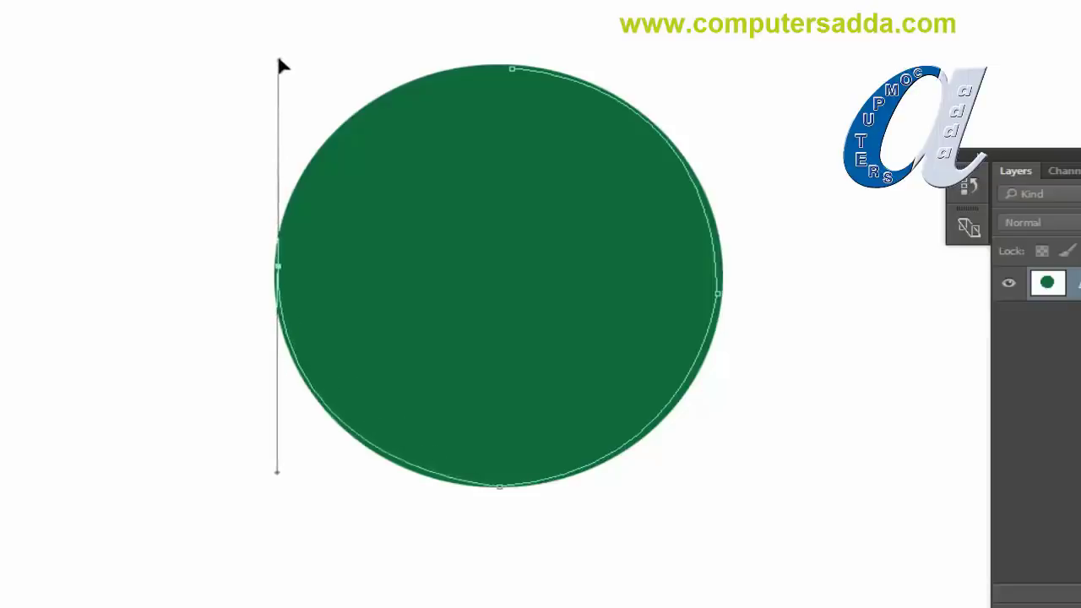
alt+click(280, 268)
drag(513, 71, 723, 78)
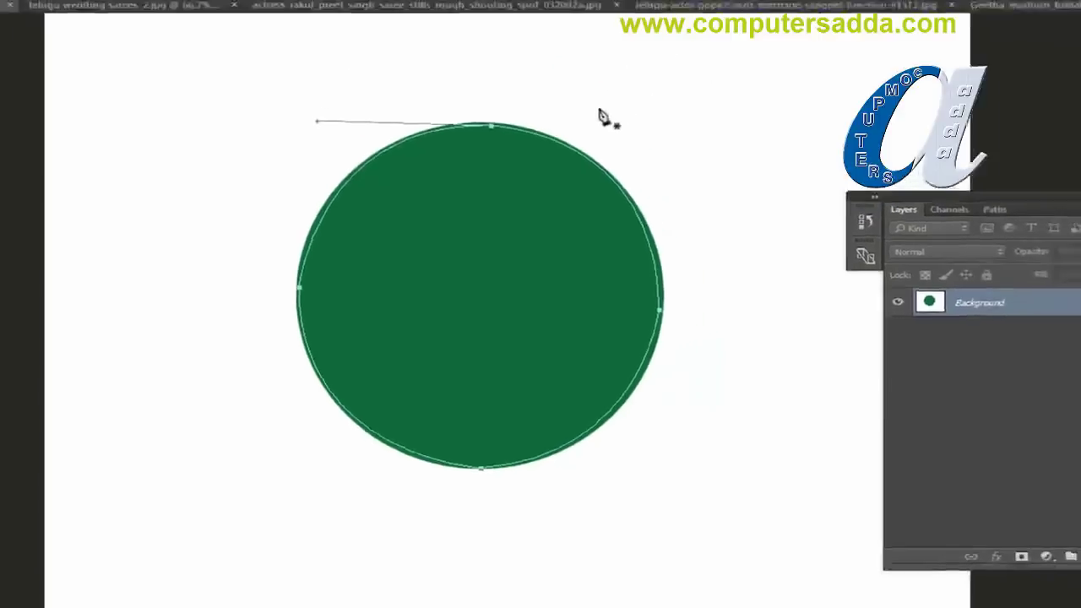
key(ctrl+Return)
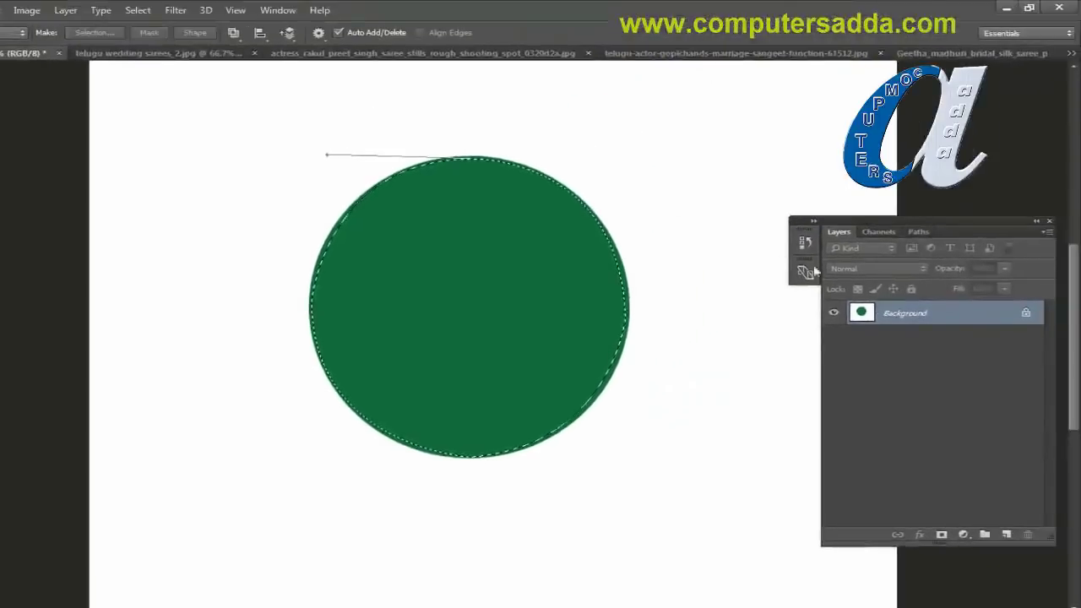
Step: Unlock the background, delete everything outside the circle, deselect, and switch to telugu wedding sarees_2.jpg
click(1026, 313)
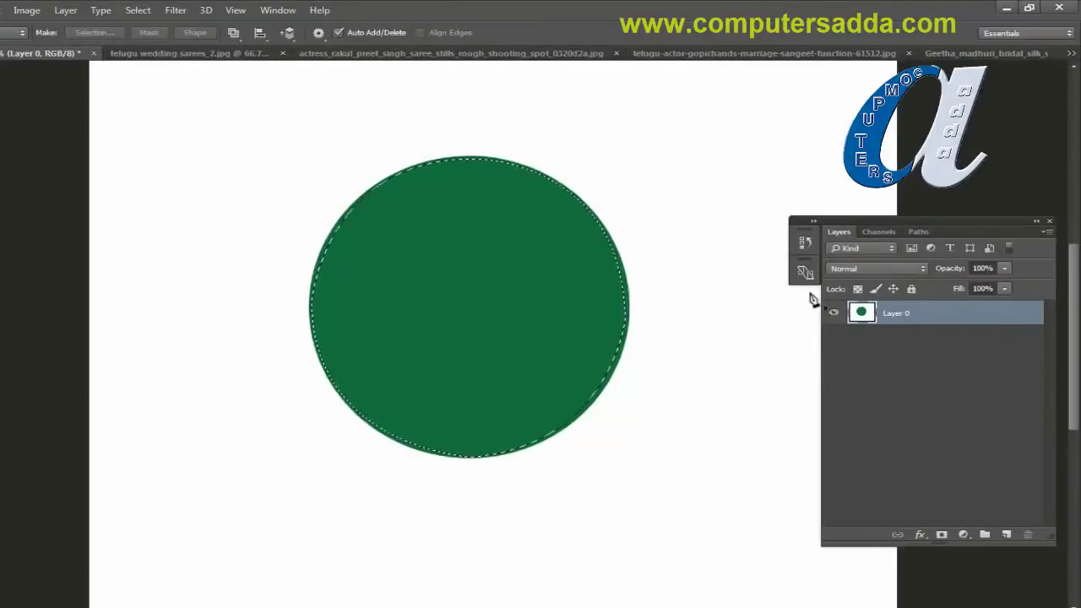
key(ctrl+shift+i)
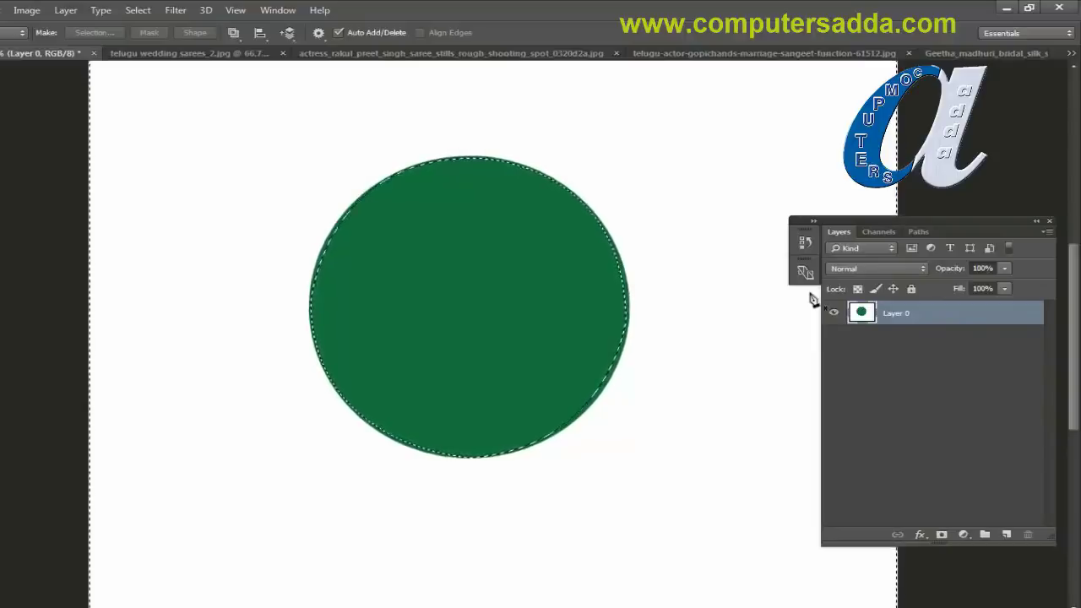
key(Delete)
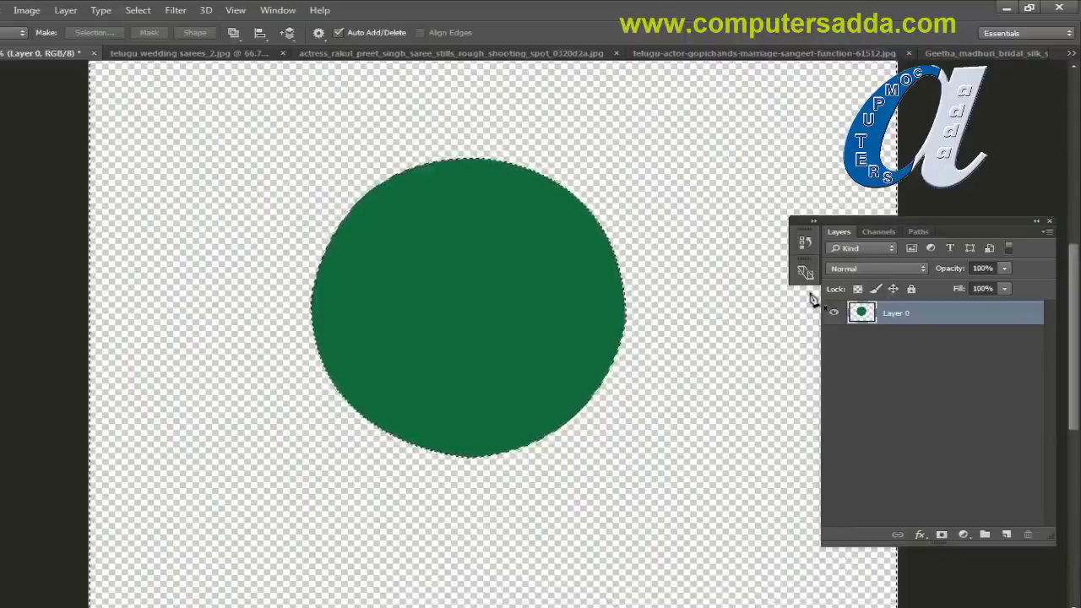
key(ctrl+d)
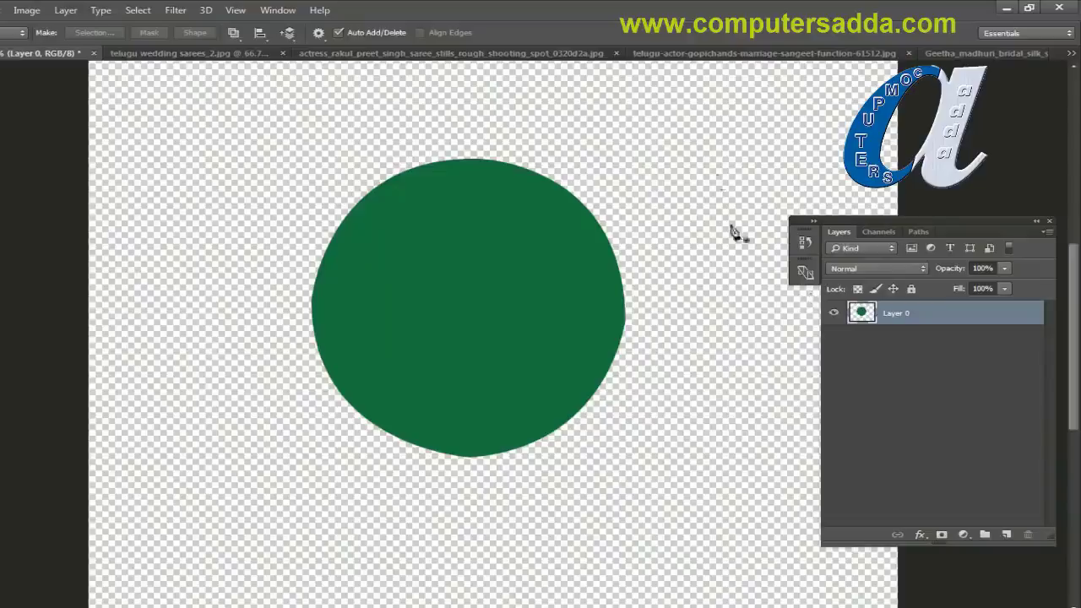
click(182, 52)
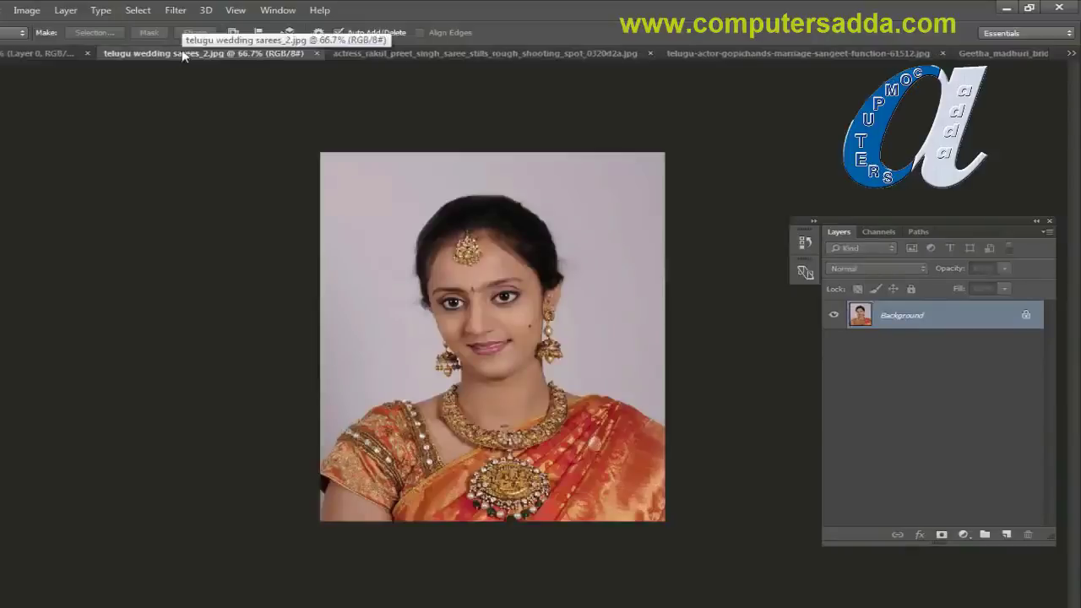
Step: Flip between the saree portrait tabs and settle on the sangeet-function couple photo
click(439, 53)
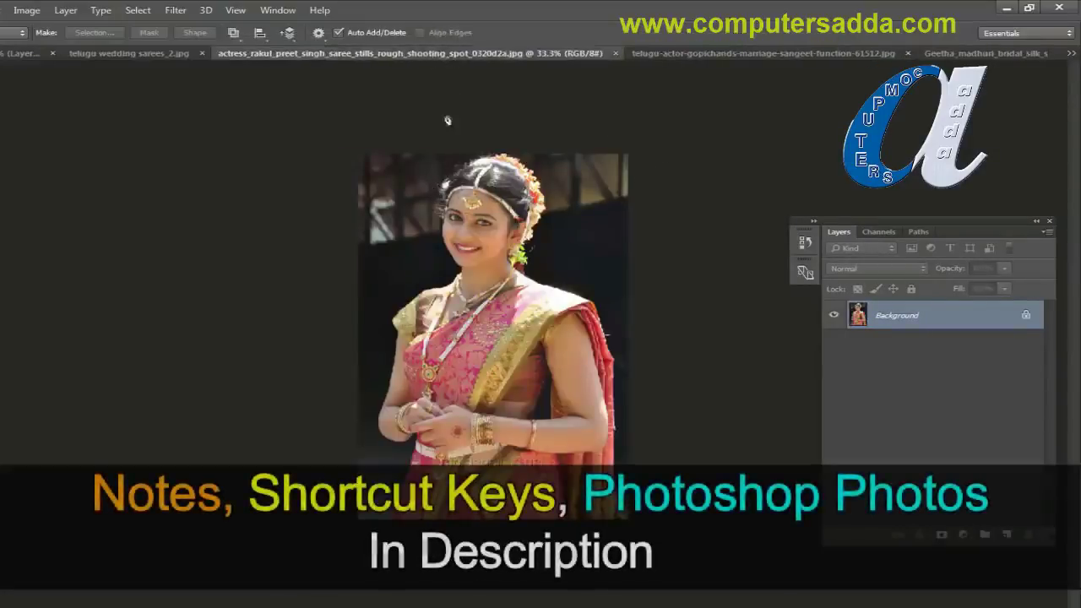
click(106, 52)
click(406, 55)
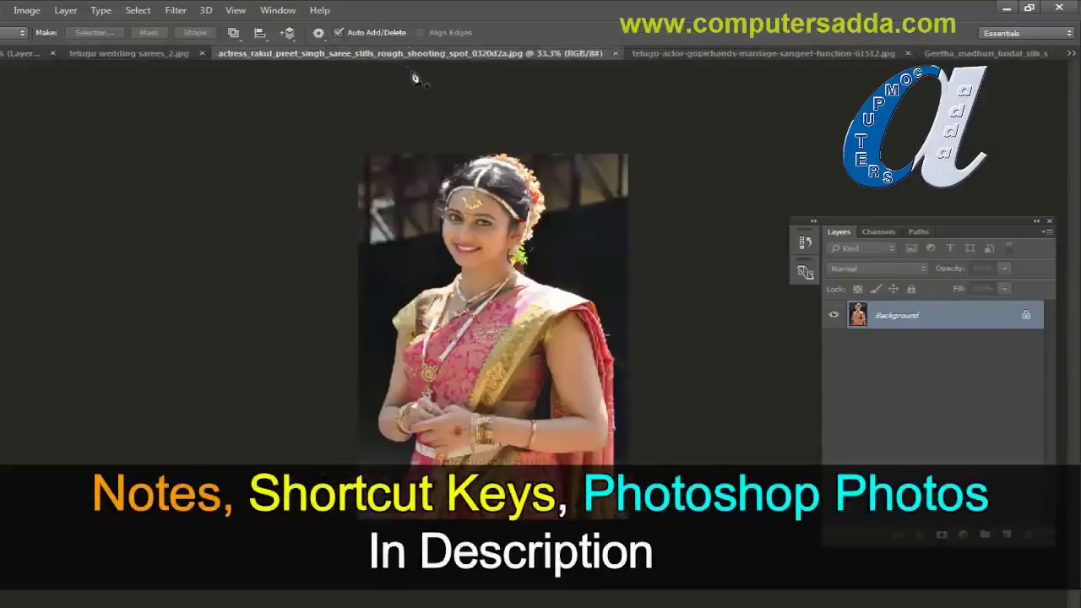
click(751, 53)
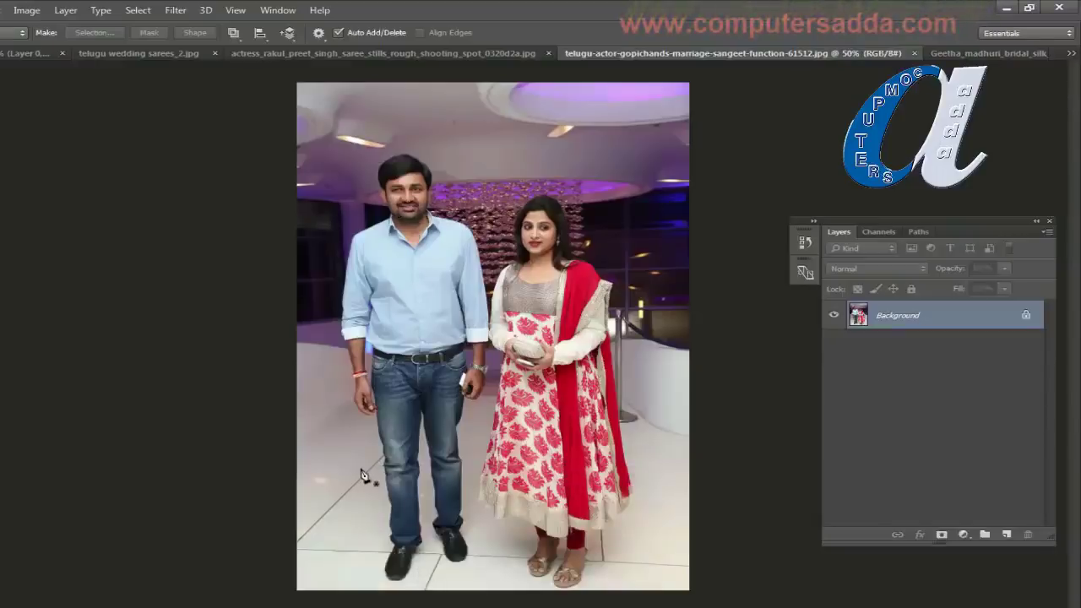
Step: Check the bridal couple and pink-saree photos via the tab overflow list, ending on telugu wedding sarees_2.jpg
click(974, 54)
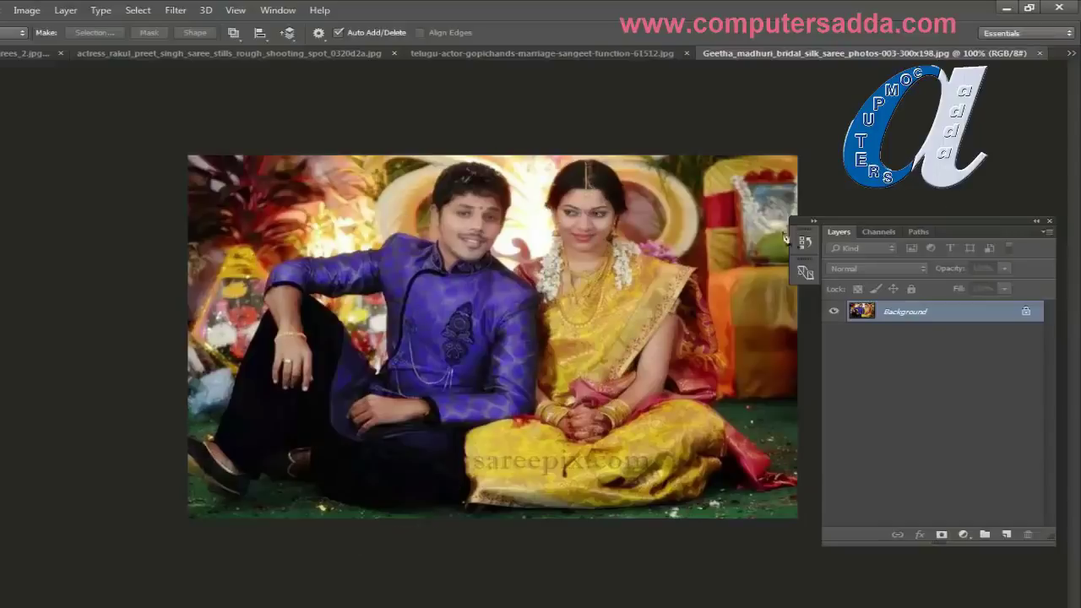
click(1070, 53)
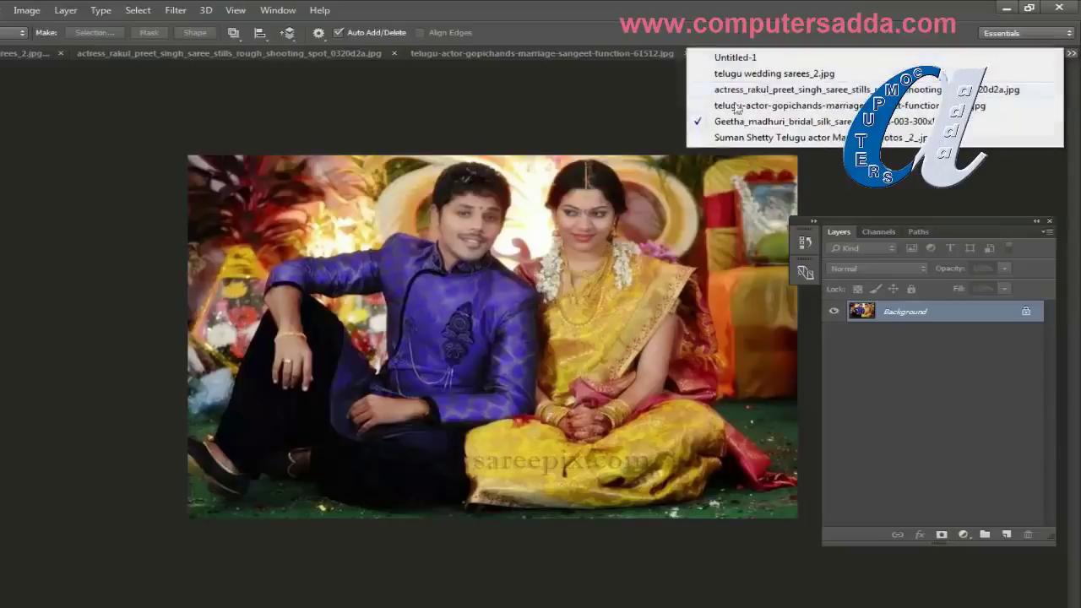
click(718, 137)
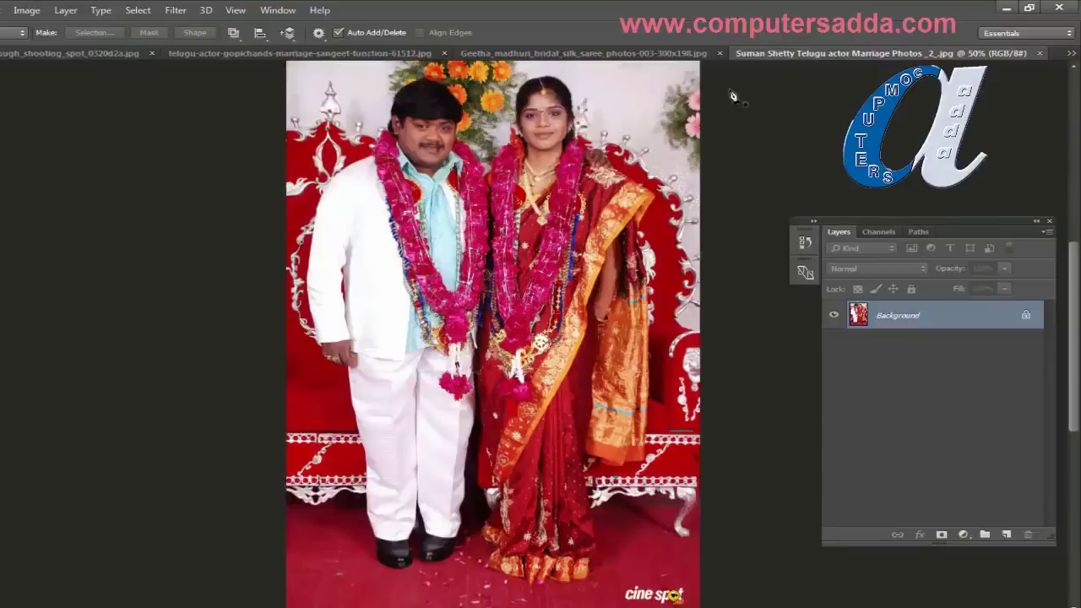
click(115, 53)
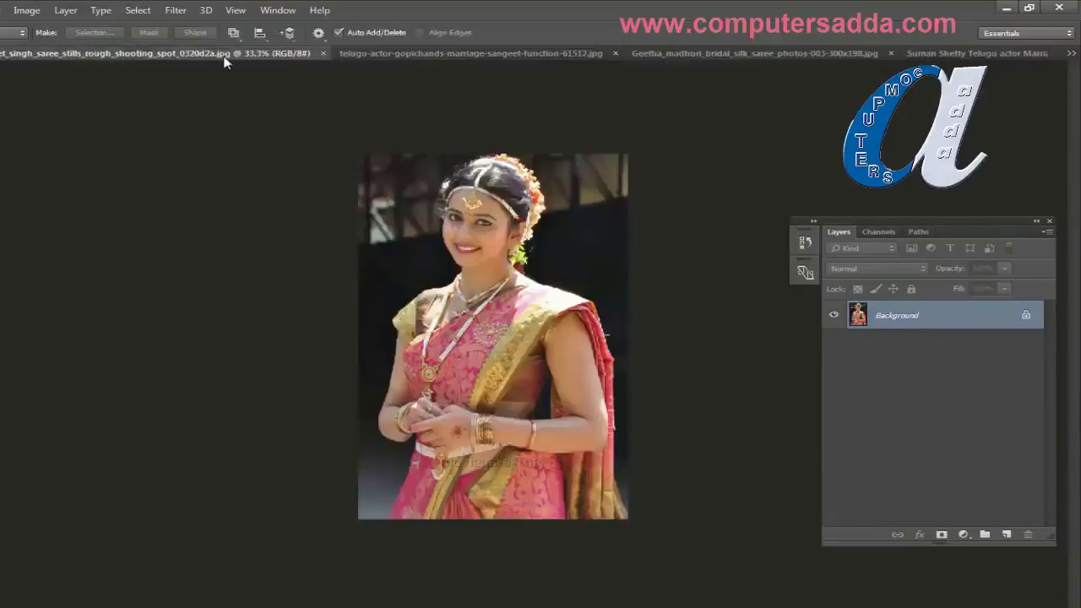
click(1071, 53)
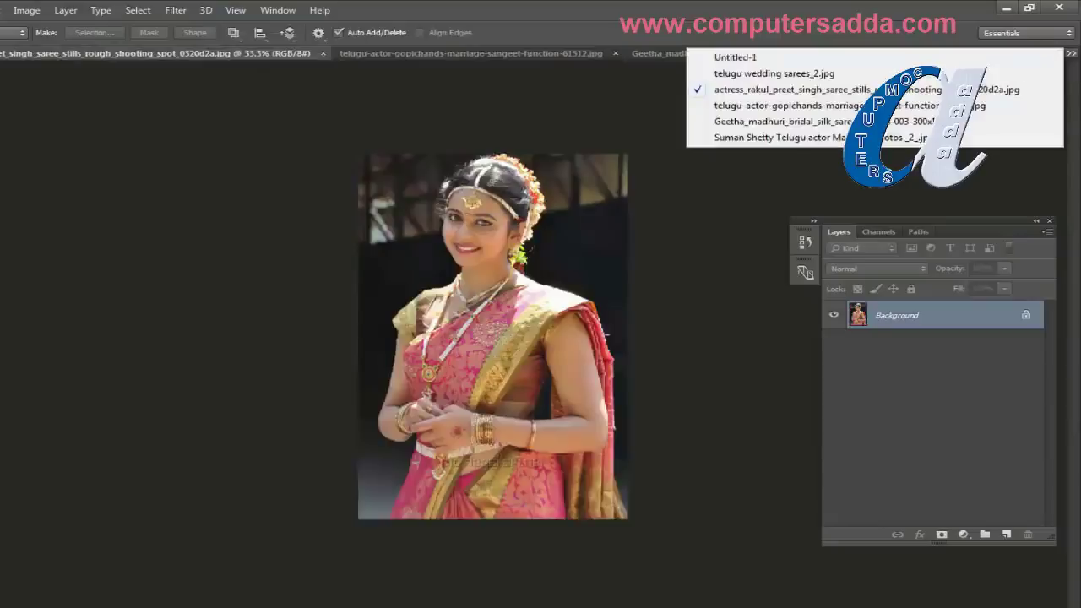
click(770, 74)
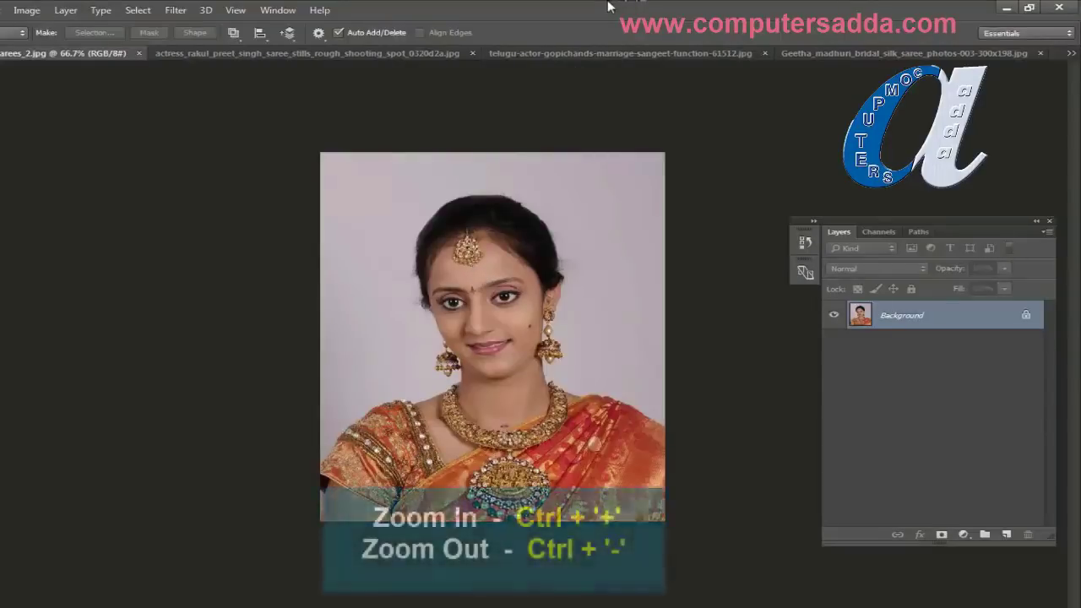
Step: Zoom in and pen-trace from the sleeve's left edge up the saree shoulder with corner anchors
key(ctrl+plus)
key(ctrl+plus)
key(ctrl+plus)
key(ctrl+plus)
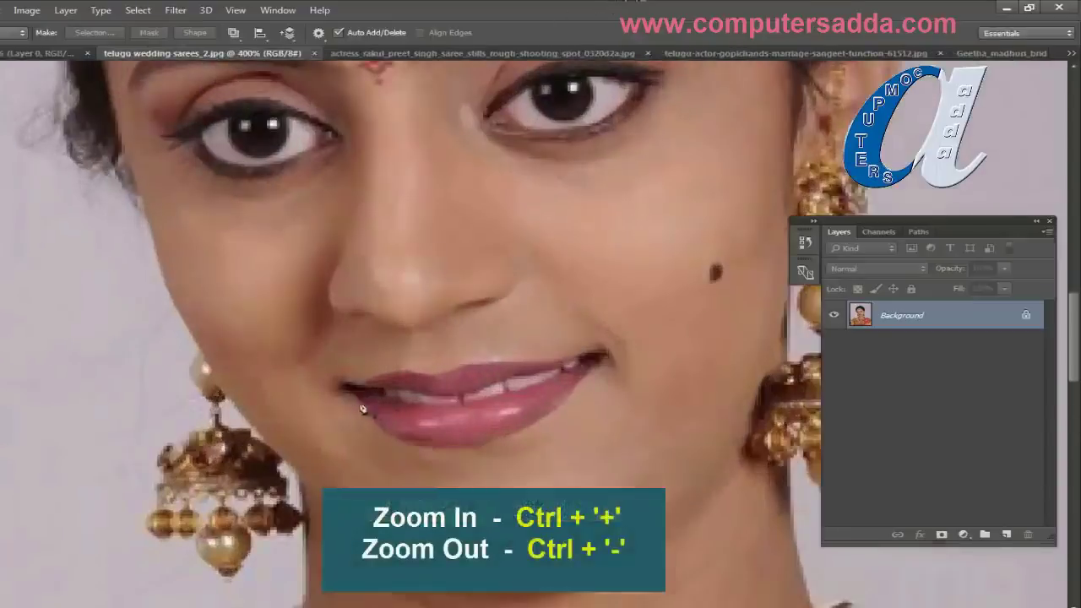
drag(206, 547, 523, 165)
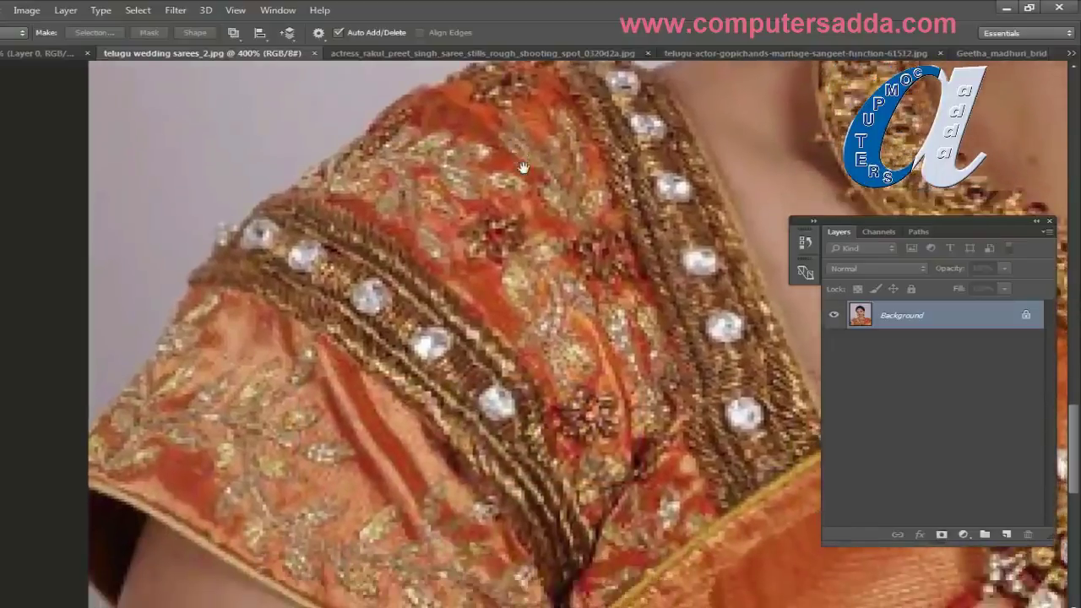
click(88, 429)
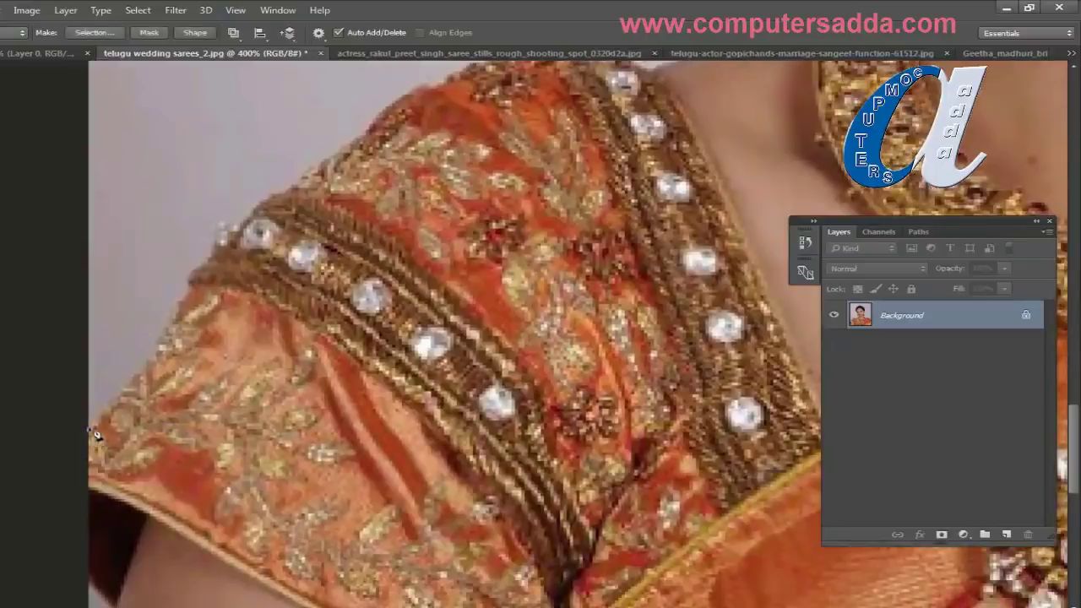
drag(176, 311, 185, 291)
alt+click(175, 310)
drag(305, 181, 336, 172)
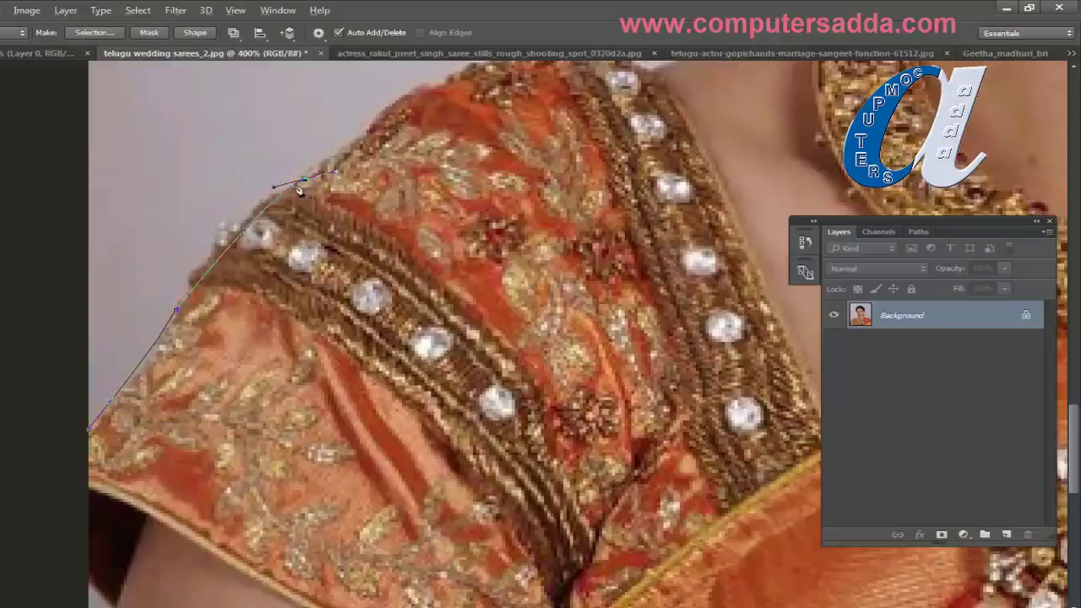
alt+click(306, 181)
drag(394, 112, 412, 165)
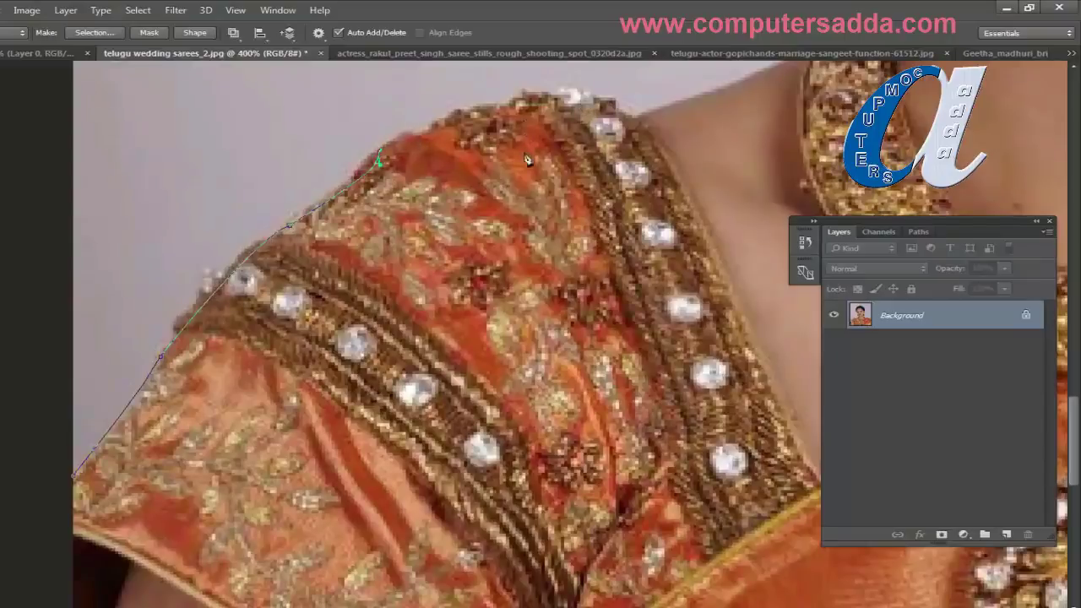
drag(628, 127, 643, 65)
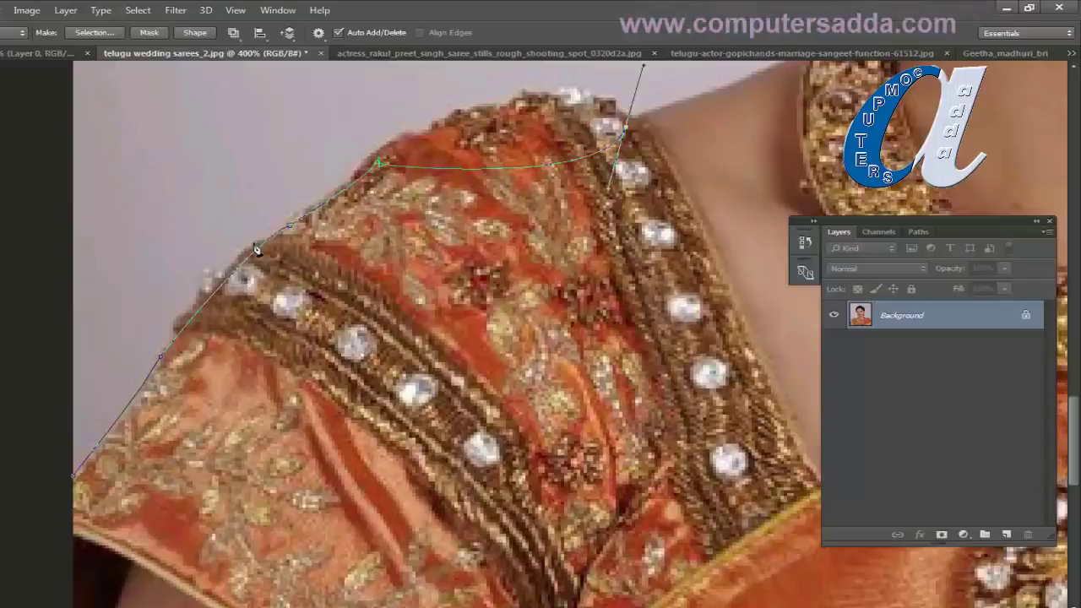
key(ctrl+z)
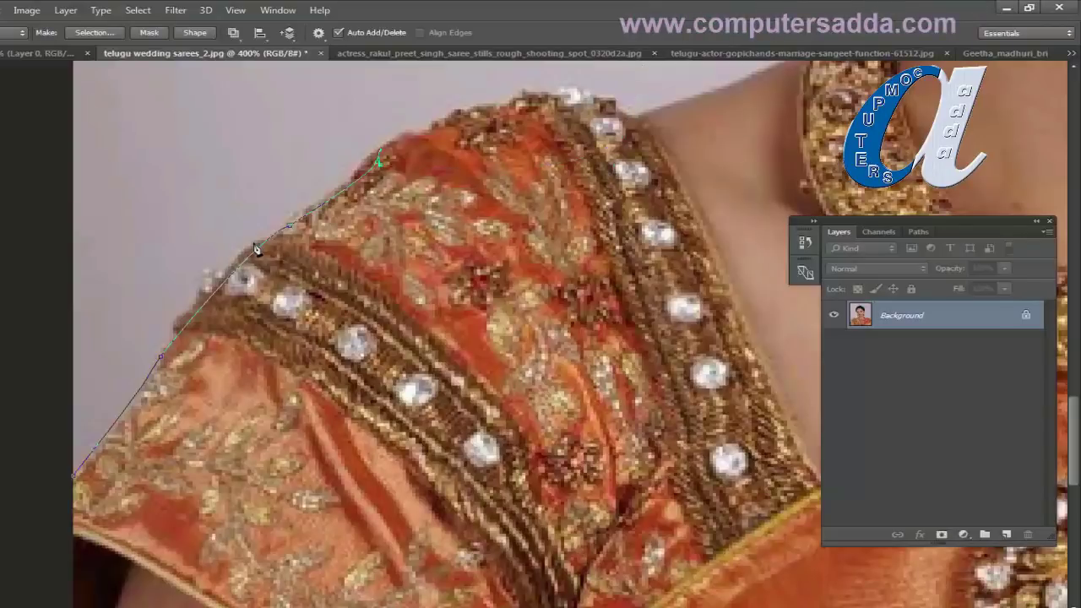
Step: Continue the path over the shoulder top, up the neck past the necklace, and around the earring
scroll(470, 228, up, 3)
scroll(474, 290, right, 3)
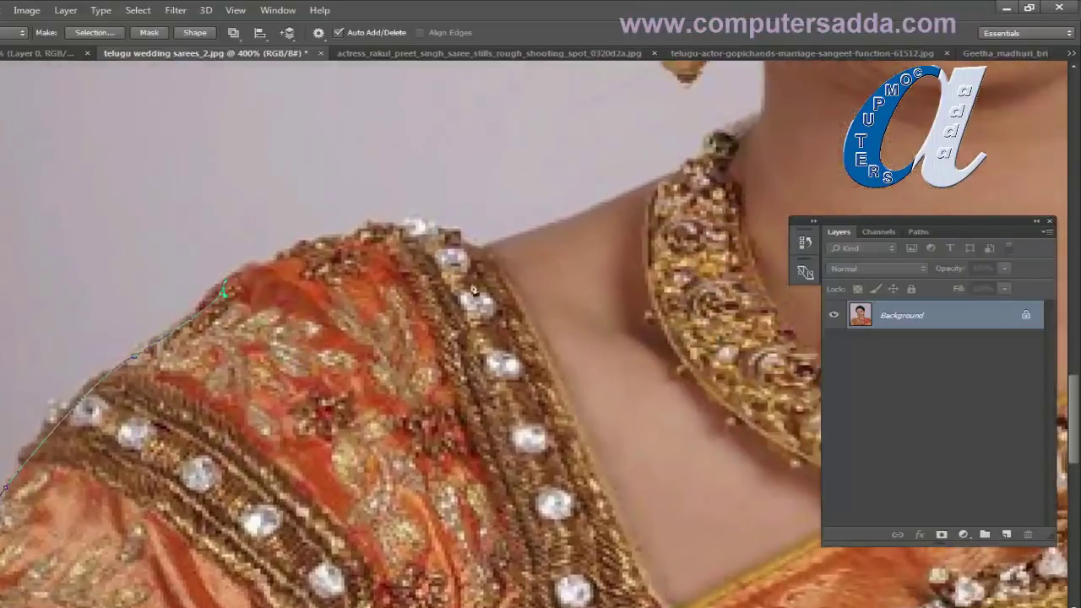
drag(479, 247, 631, 299)
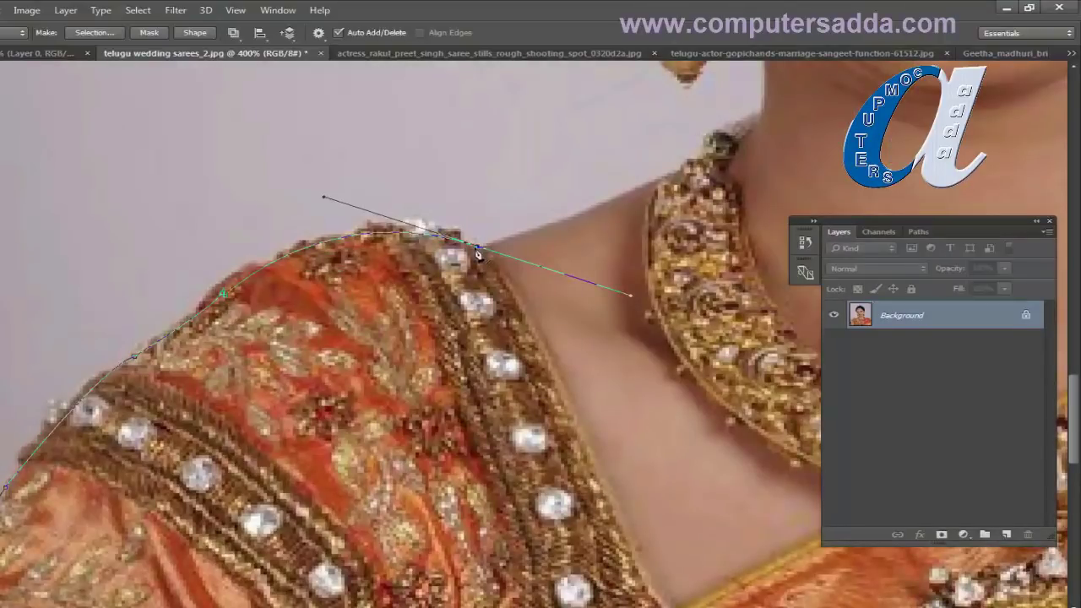
alt+click(482, 253)
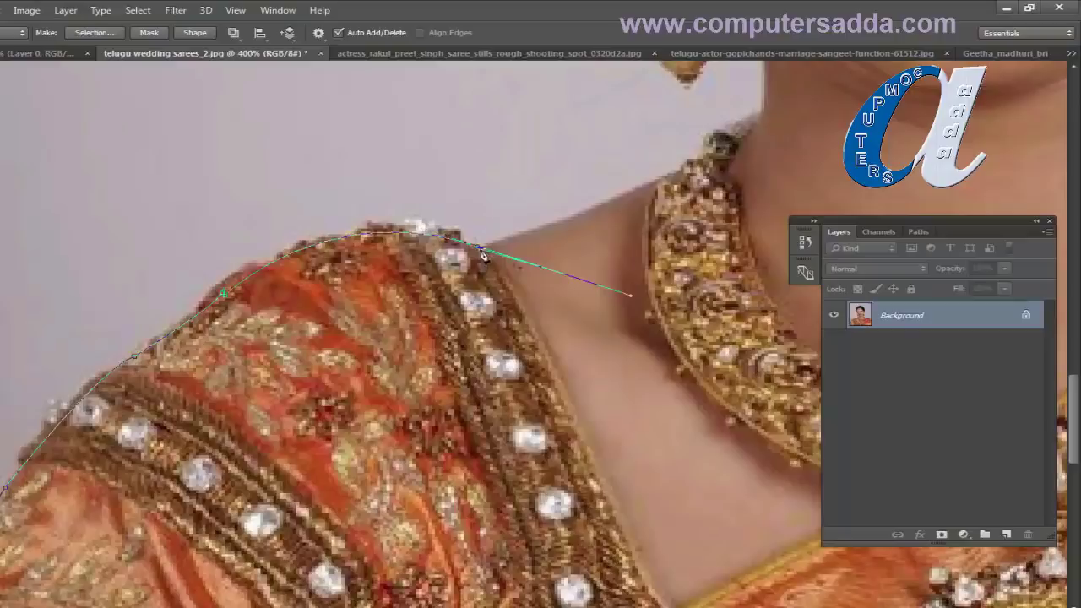
click(682, 173)
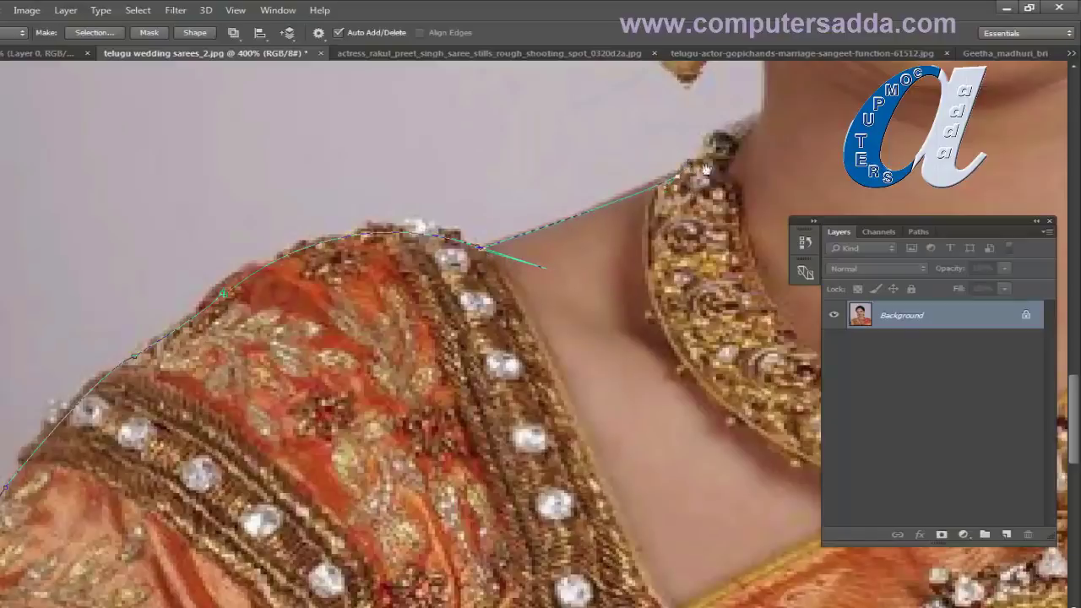
drag(705, 169, 609, 281)
click(668, 222)
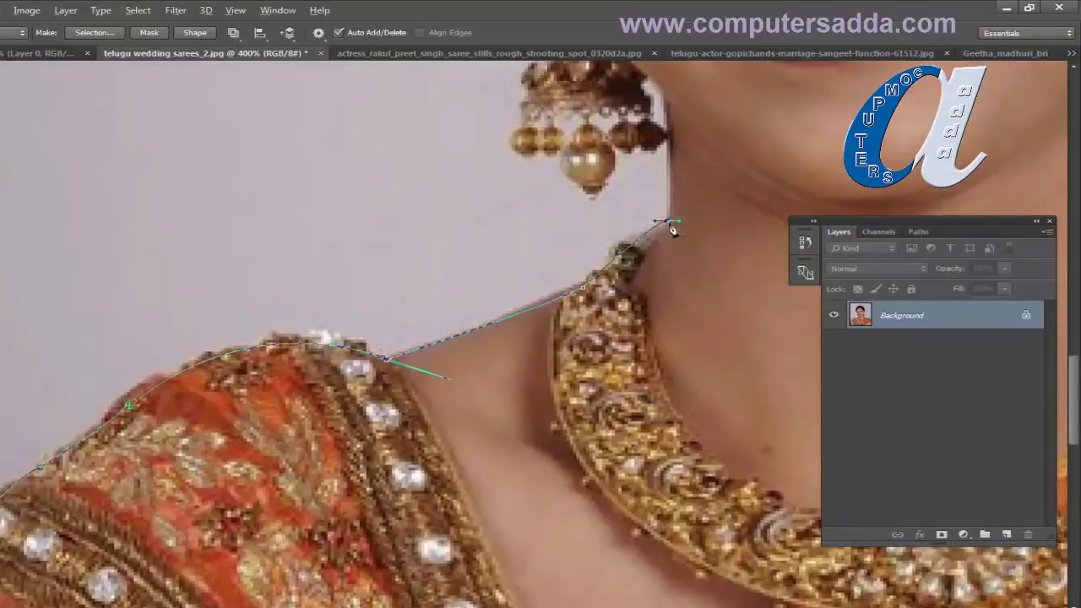
scroll(674, 216, up, 3)
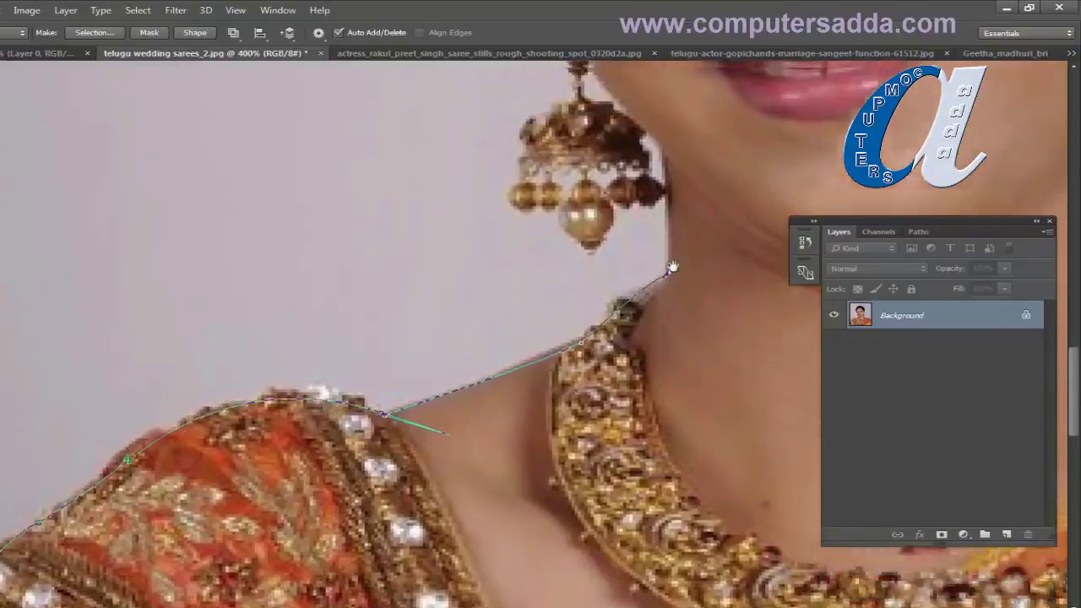
drag(666, 161, 653, 150)
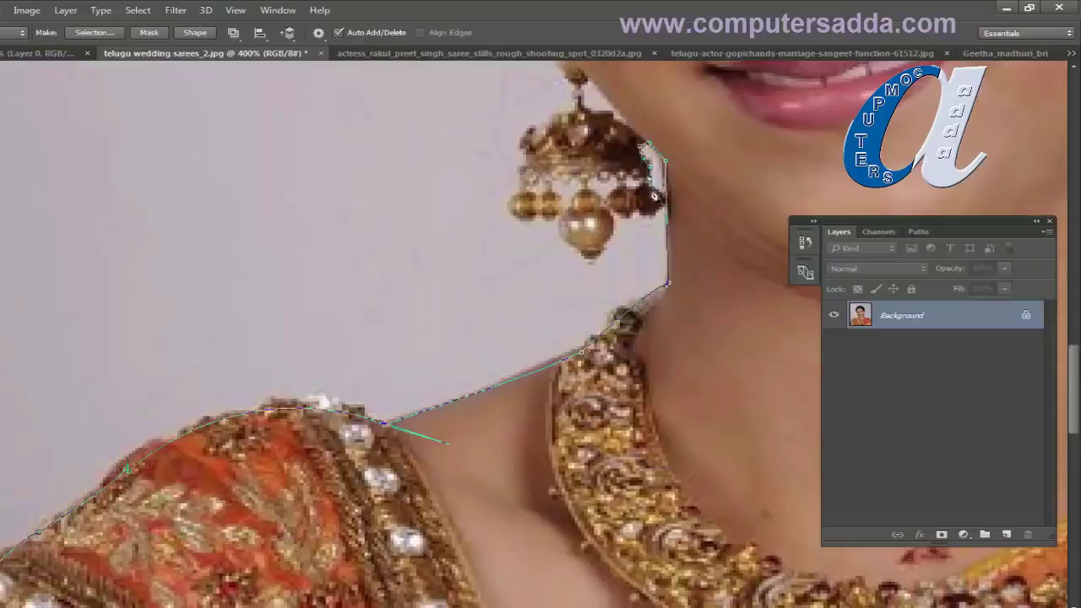
drag(668, 201, 636, 227)
drag(593, 260, 520, 166)
drag(571, 122, 554, 283)
Step: Trace from the earring hook up beside the face, ending in a sharp corner toward the hair
click(541, 201)
scroll(545, 203, down, 3)
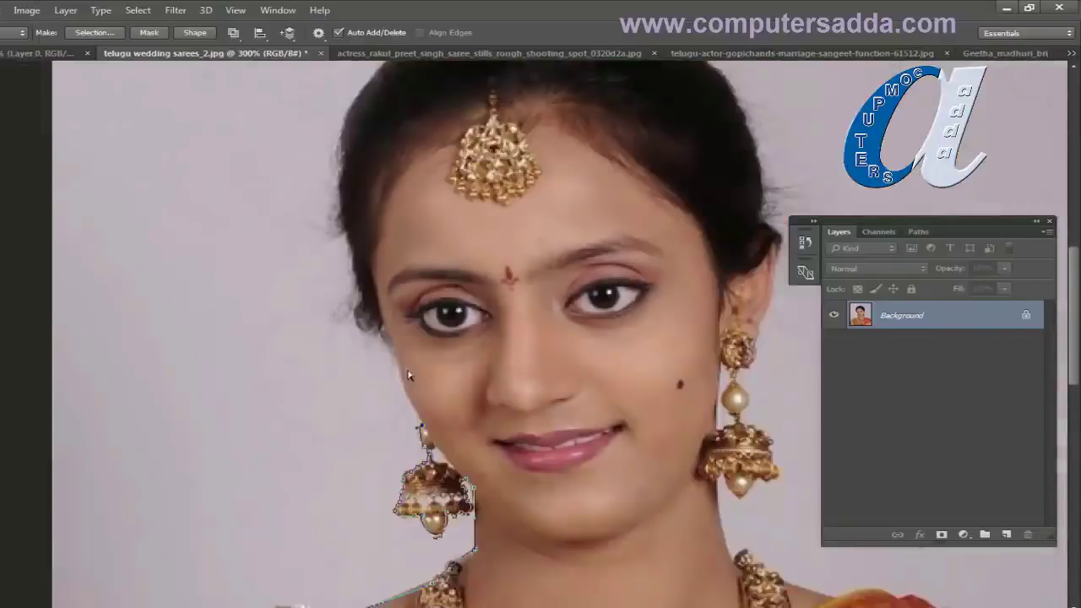
scroll(408, 375, up, 1)
drag(342, 351, 218, 456)
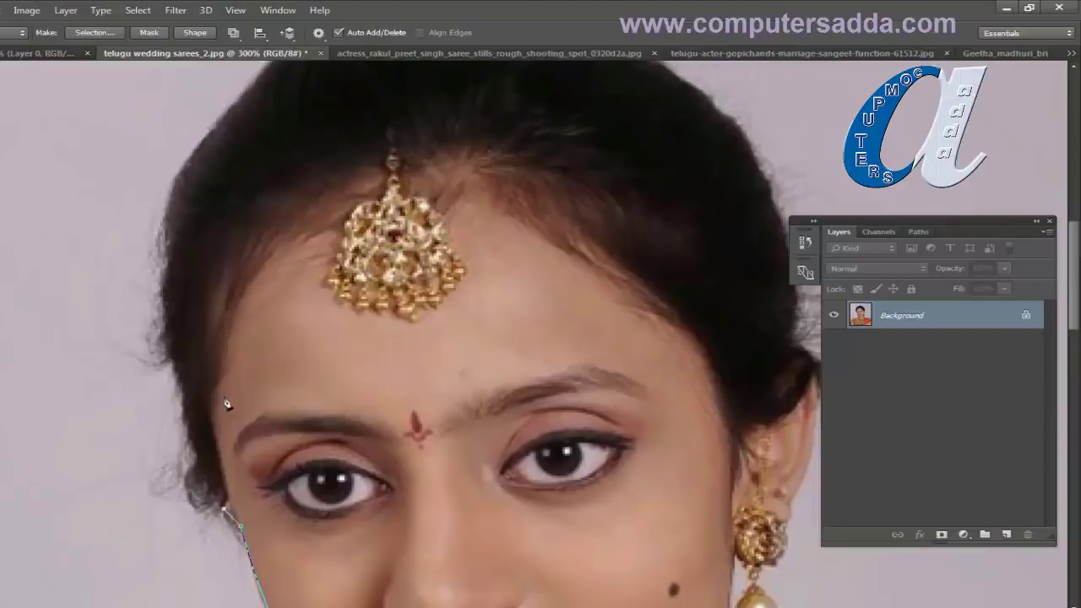
drag(201, 468, 195, 436)
alt+click(202, 467)
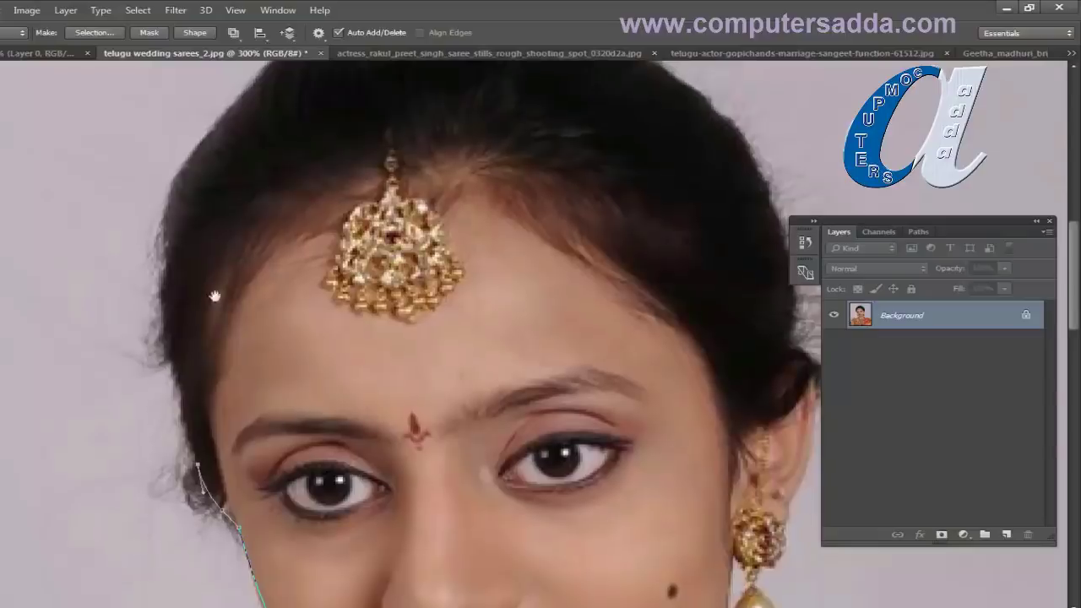
Step: Curve the path along the hair edge and over the crown, then start down the hair's right edge
drag(217, 295, 205, 365)
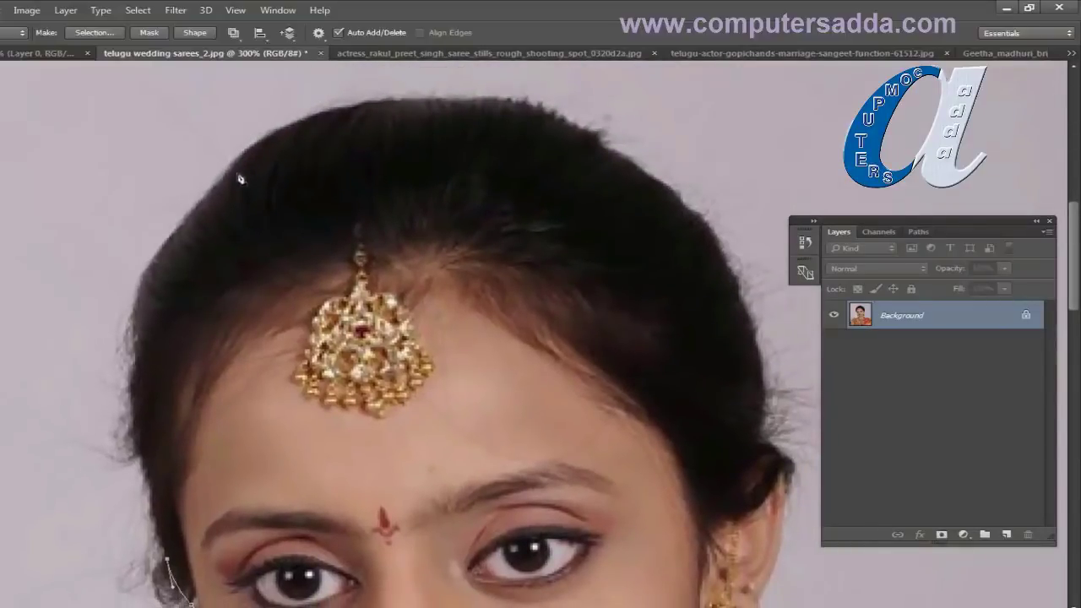
drag(222, 182, 365, 80)
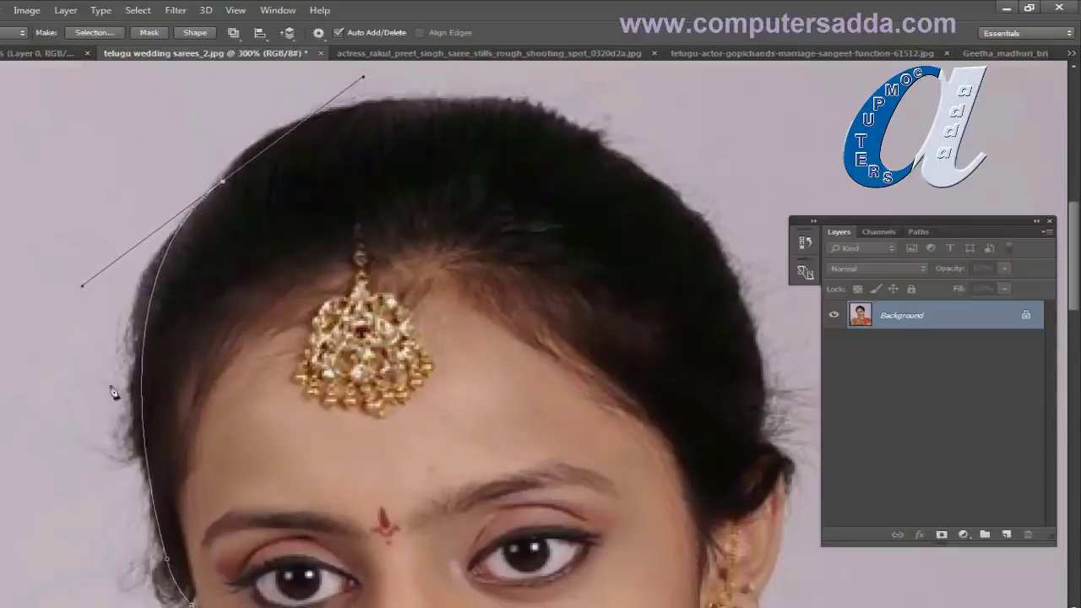
alt+click(223, 183)
drag(603, 149, 832, 262)
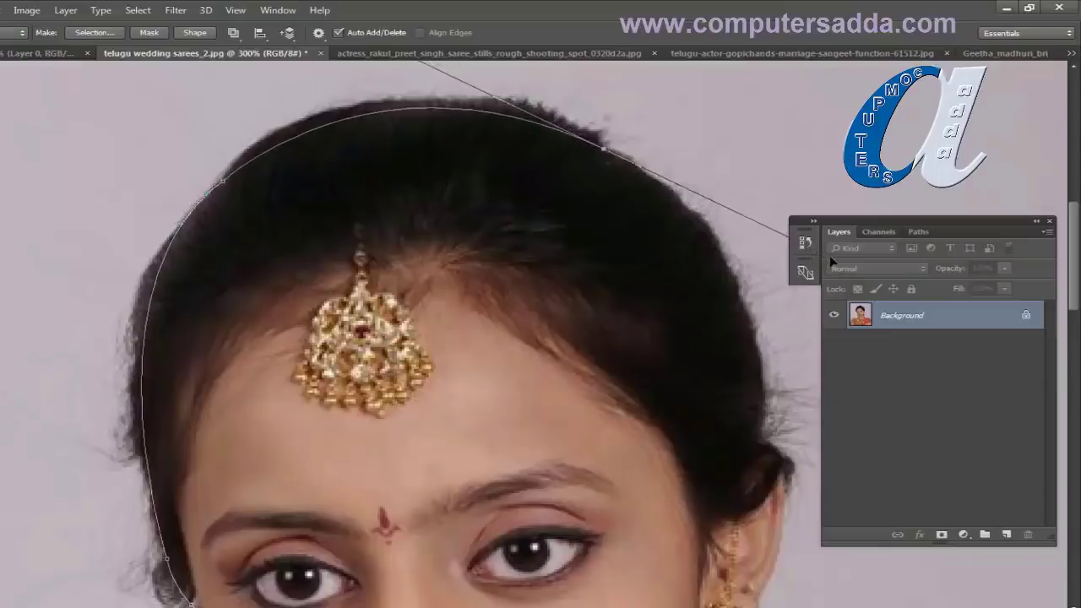
alt+click(608, 158)
scroll(613, 225, down, 3)
scroll(451, 133, right, 4)
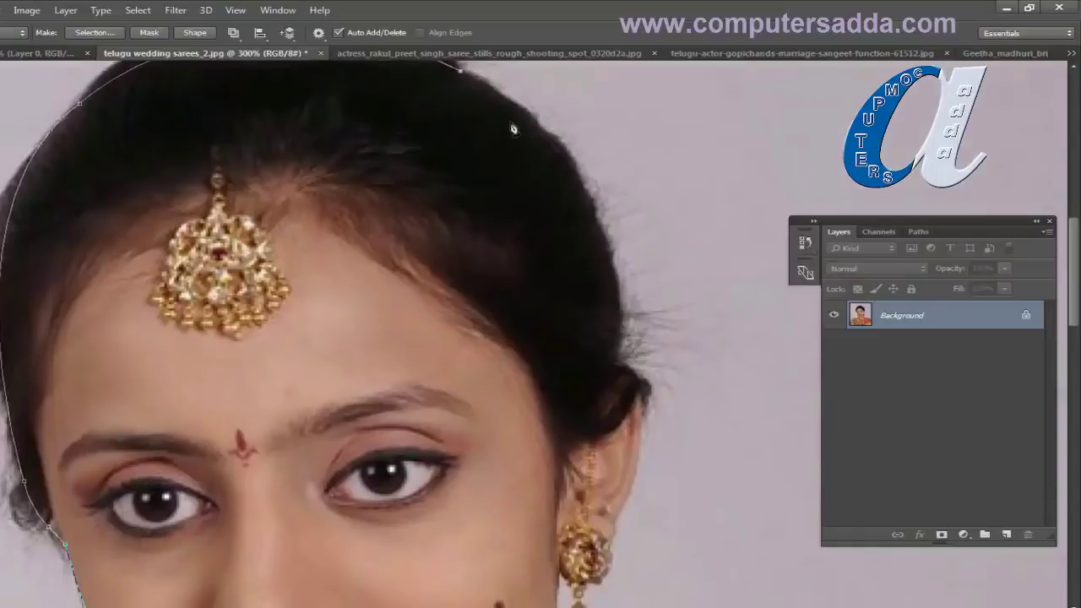
drag(492, 93, 499, 101)
click(536, 107)
drag(545, 138, 560, 161)
Step: Curve the outline down the right side of the hair, past the ear and around the earring
drag(461, 70, 688, 178)
drag(501, 195, 495, 269)
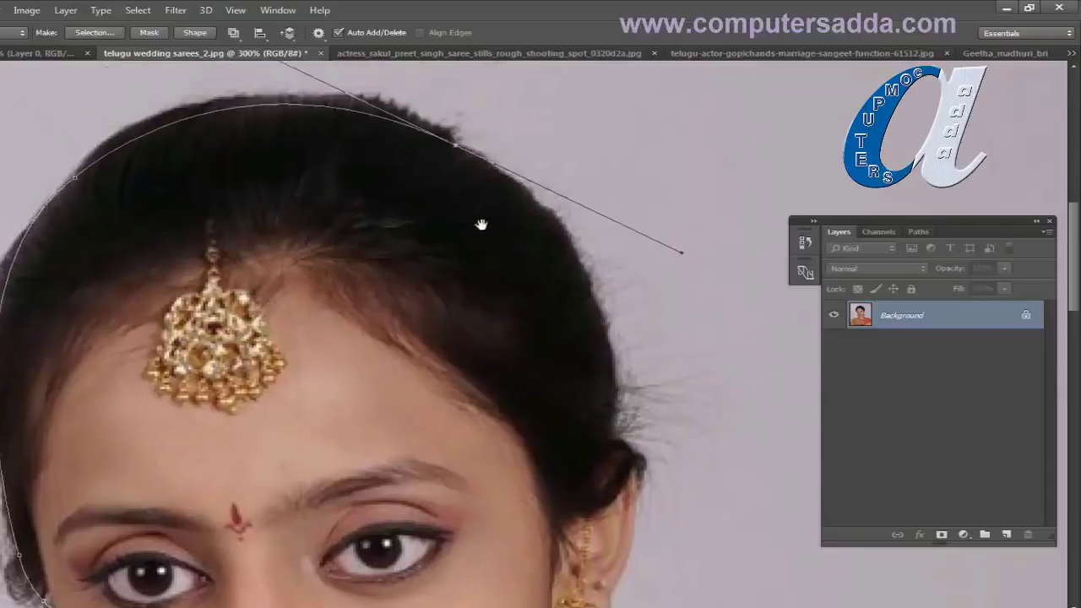
alt+click(461, 152)
drag(616, 438, 598, 591)
alt+click(615, 387)
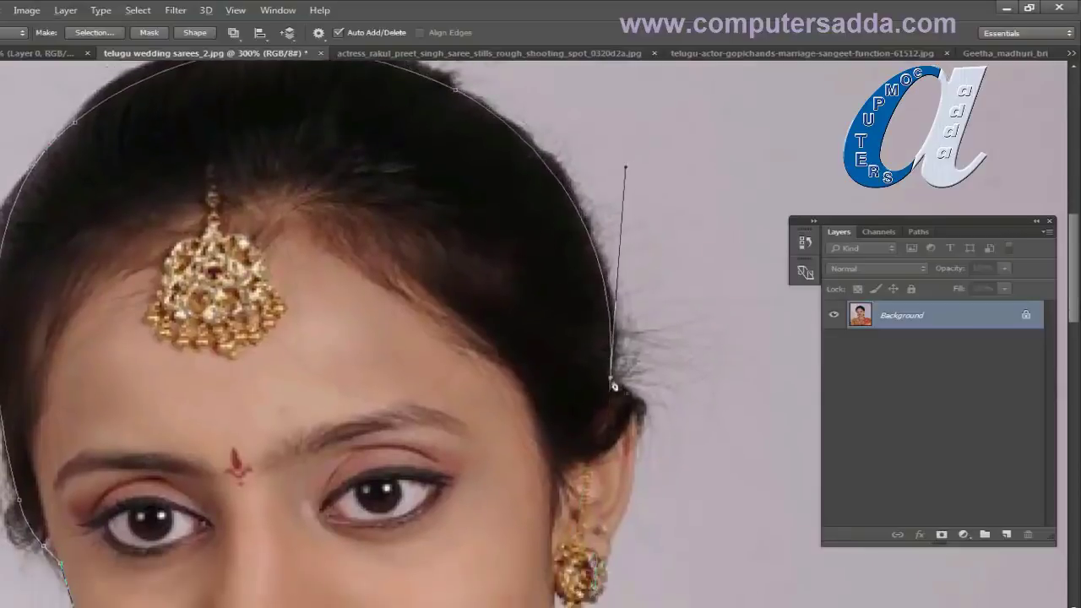
scroll(647, 414, down, 3)
drag(607, 402, 614, 420)
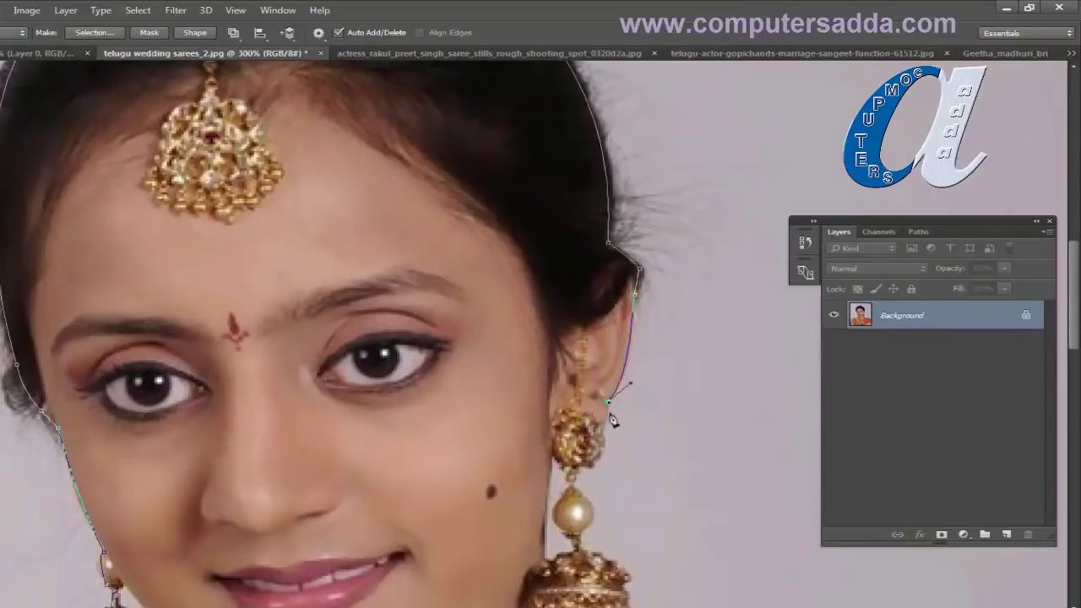
click(604, 443)
click(575, 486)
drag(581, 532, 561, 550)
Step: Place anchors around the lower earring and its pearl, then along the neck and necklace
scroll(583, 507, down, 5)
click(582, 358)
click(605, 392)
drag(615, 424, 589, 432)
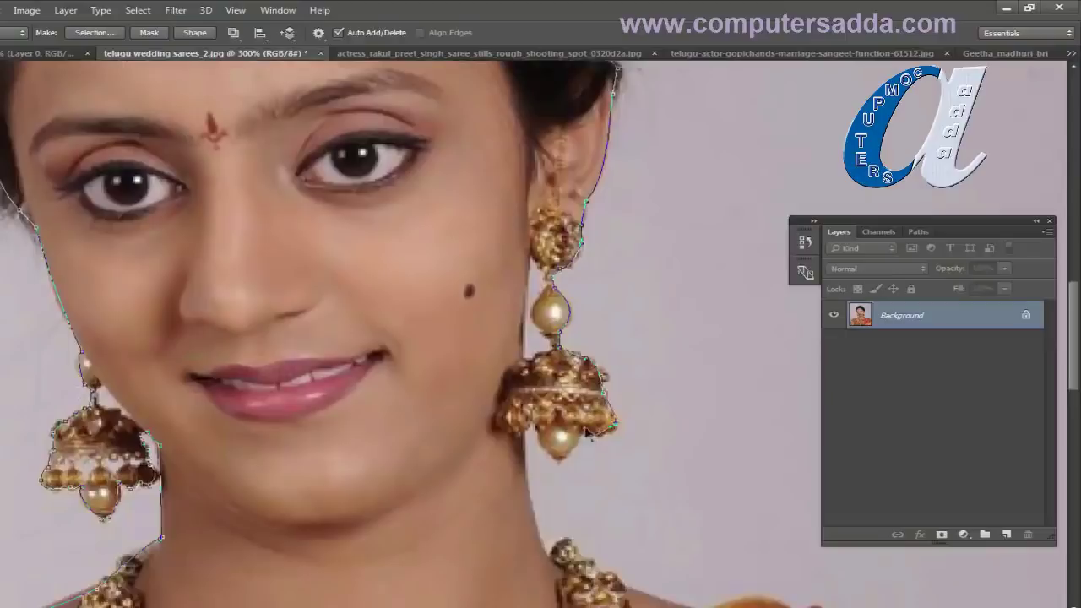
click(559, 462)
click(537, 427)
click(547, 558)
click(568, 542)
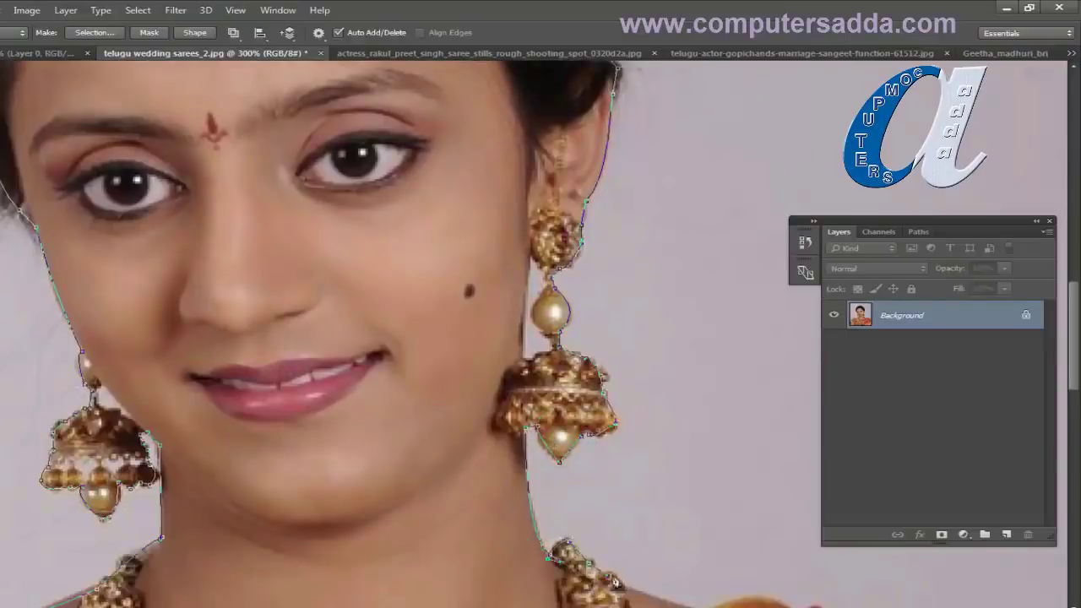
click(616, 583)
Step: Run anchors along the shoulder and saree edge down to the photo's bottom-right corner
scroll(617, 582, down, 4)
click(577, 461)
click(646, 449)
click(689, 455)
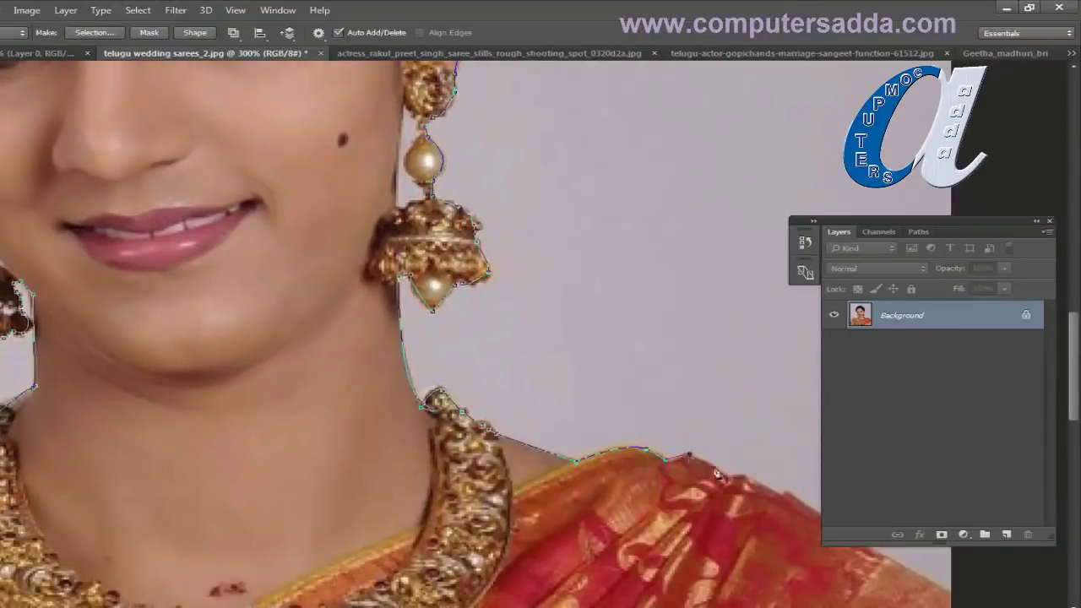
click(728, 478)
click(785, 494)
scroll(557, 465, down, 3)
scroll(558, 465, right, 5)
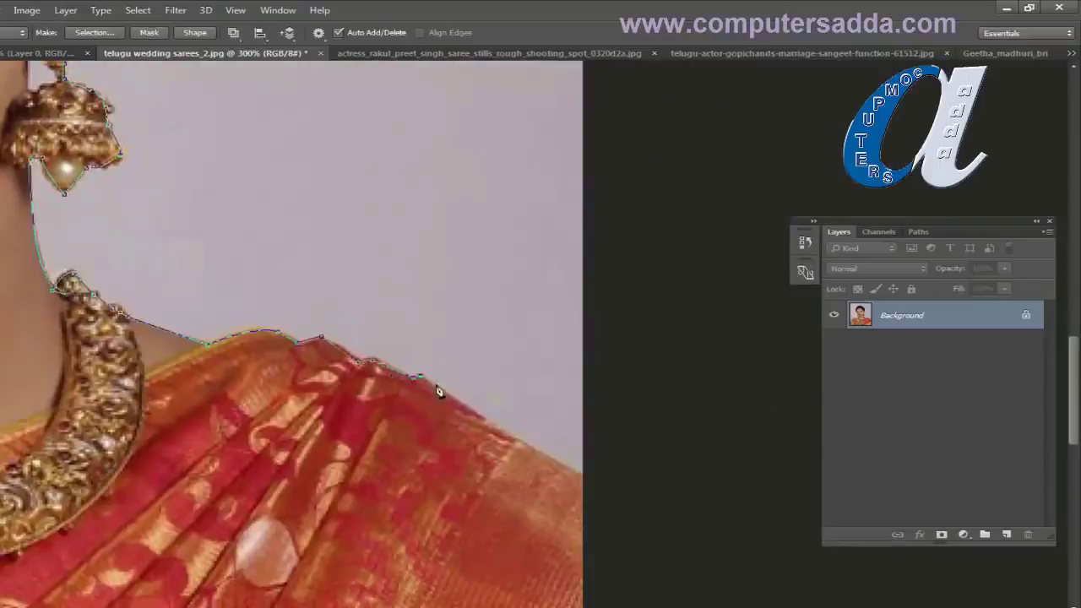
click(582, 479)
scroll(519, 518, down, 10)
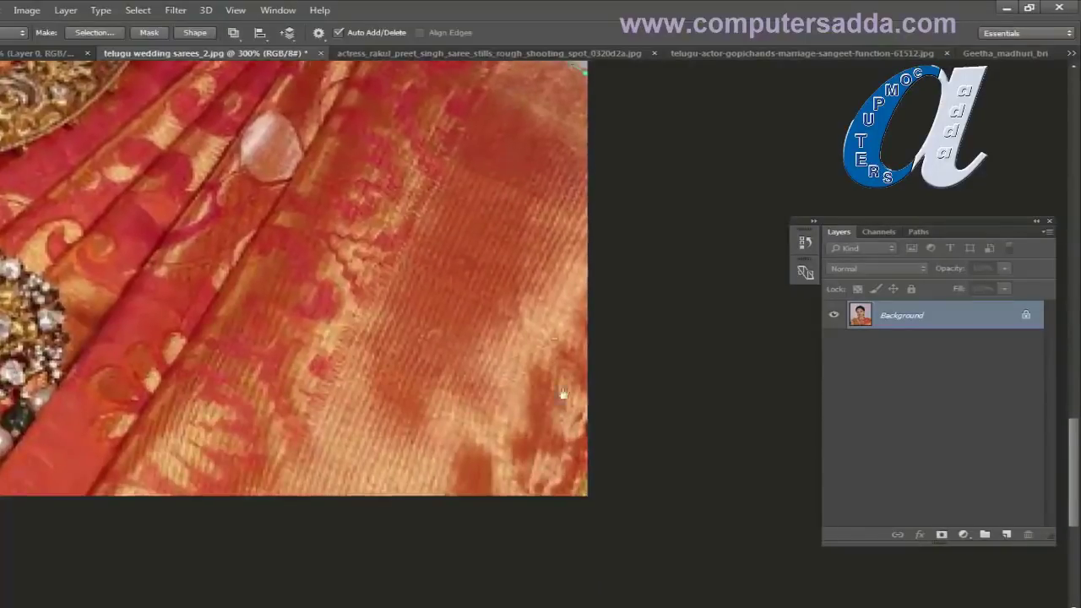
click(588, 495)
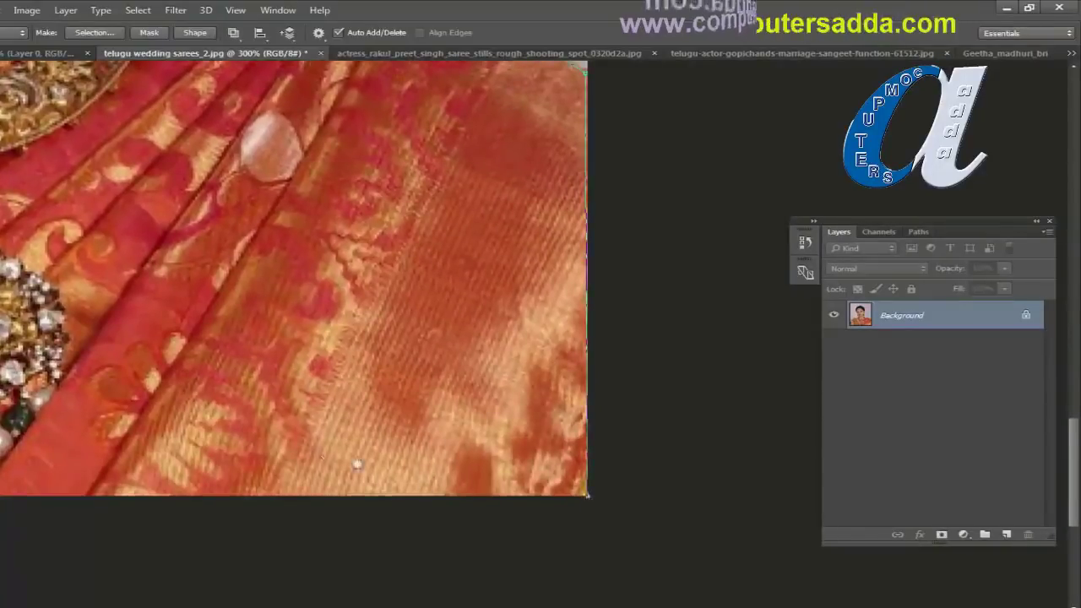
Step: Carry the outline along the bottom edge to the corner and curve it up the left arm
drag(358, 464, 1022, 473)
mouse_move(297, 391)
mouse_down()
mouse_move(523, 394)
mouse_move(597, 410)
mouse_up()
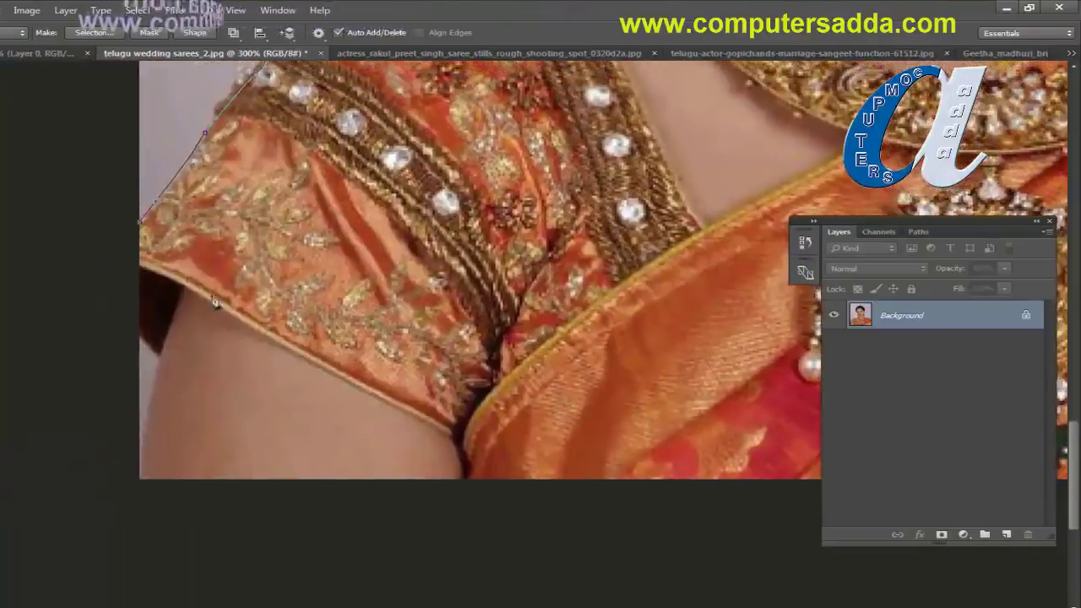
click(142, 481)
drag(161, 359, 171, 357)
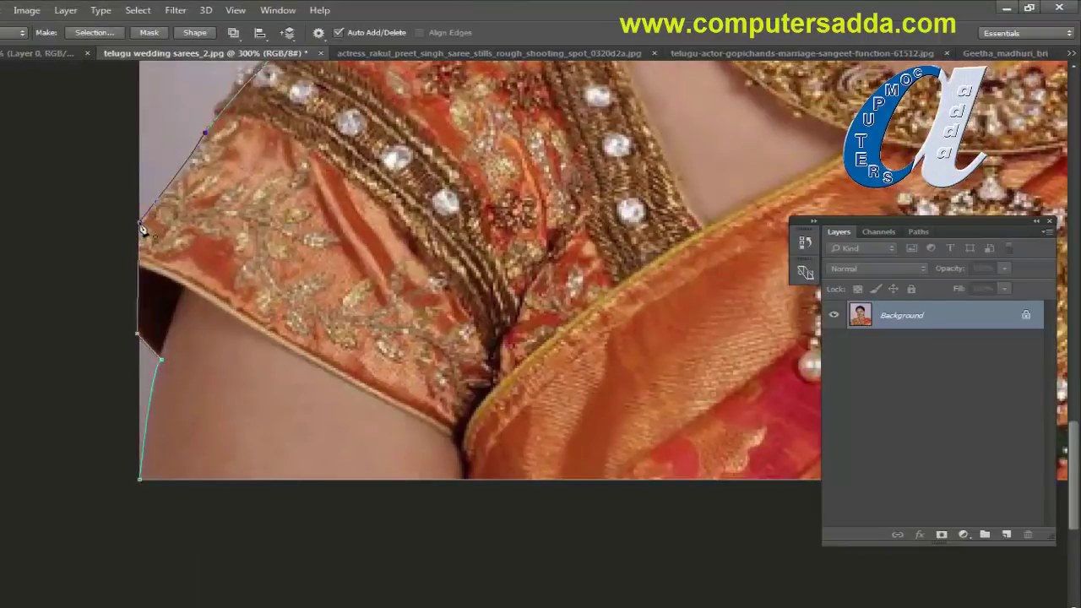
Step: Load the path as a selection with Ctrl+Enter, unlock Background into Layer 0, and invert the selection
key(ctrl+minus)
key(ctrl+minus)
key(ctrl+minus)
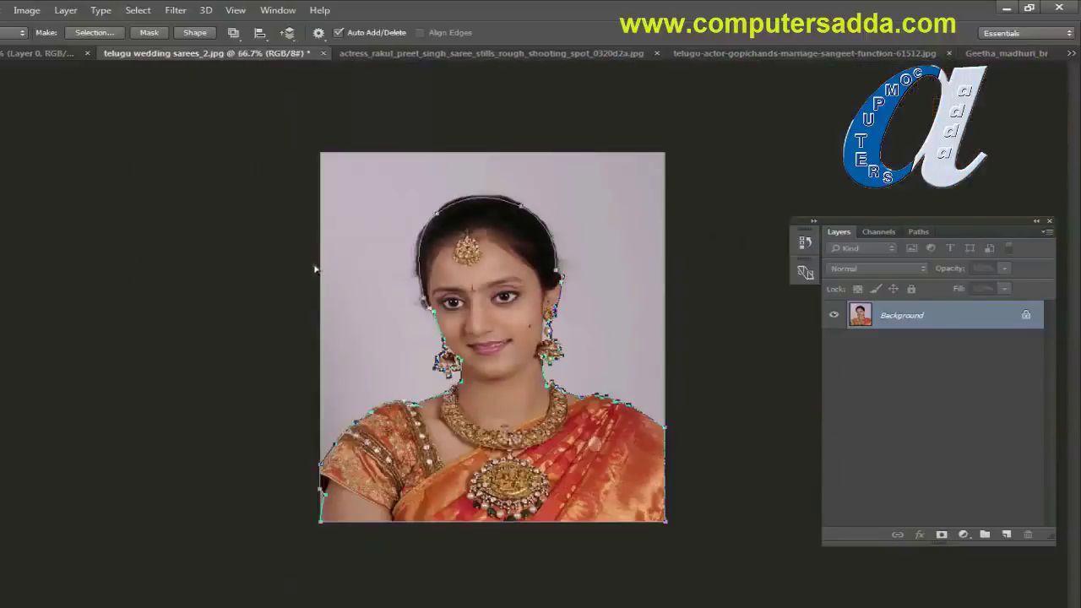
key(ctrl+Return)
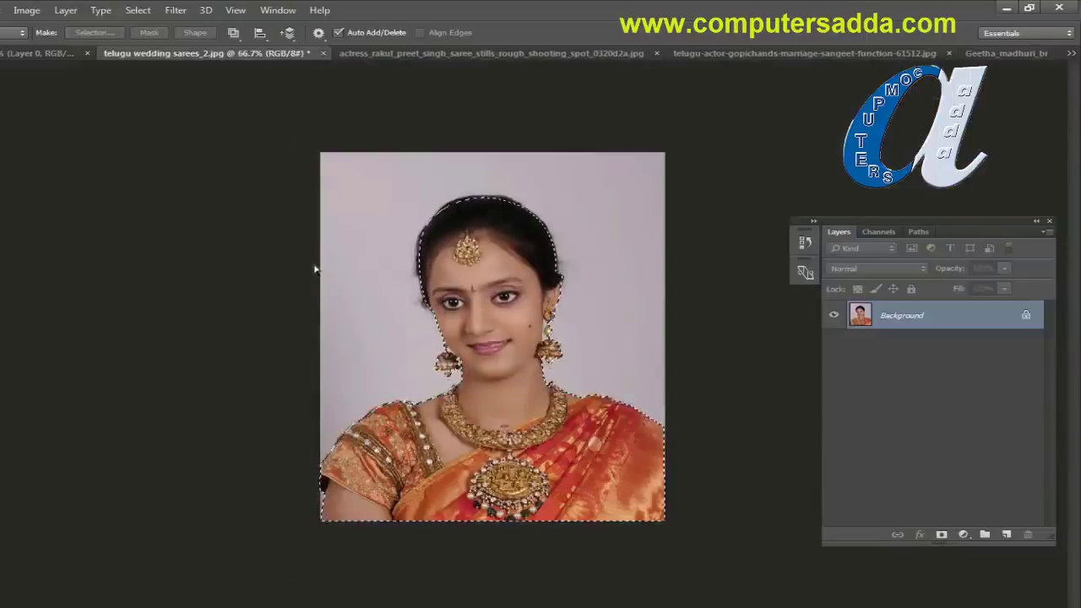
click(1028, 316)
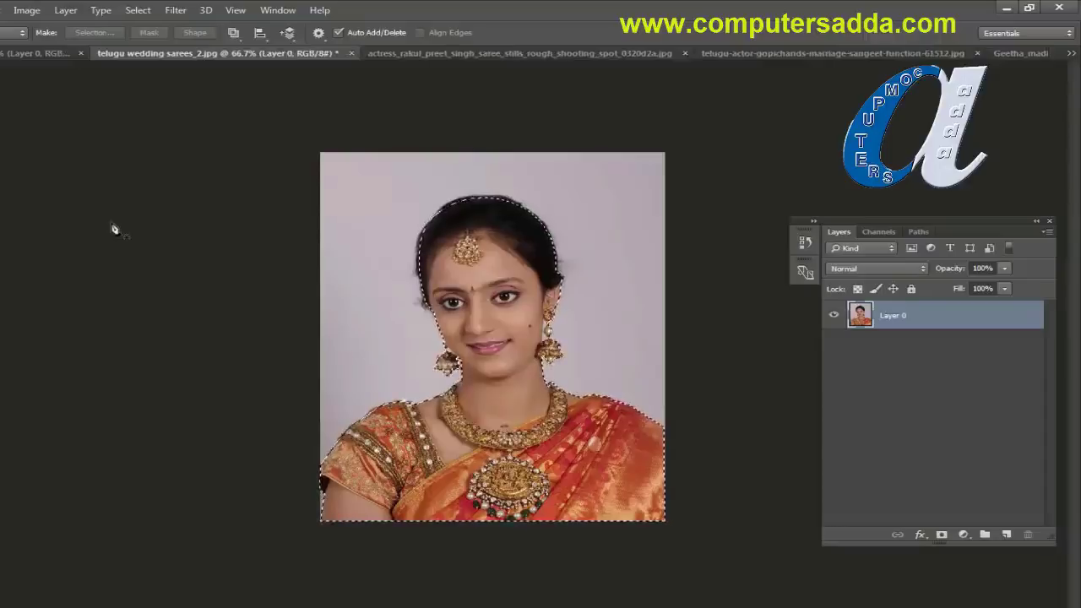
key(ctrl+shift+i)
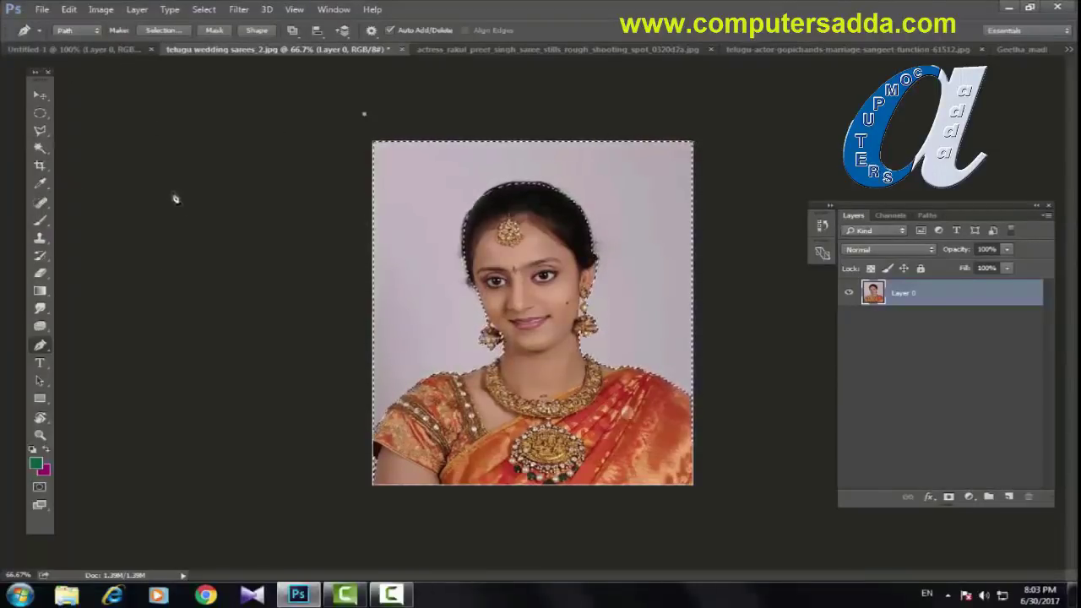
Step: Feather the inverted background selection with a Feather Radius of 1.5 pixels
key(shift+F6)
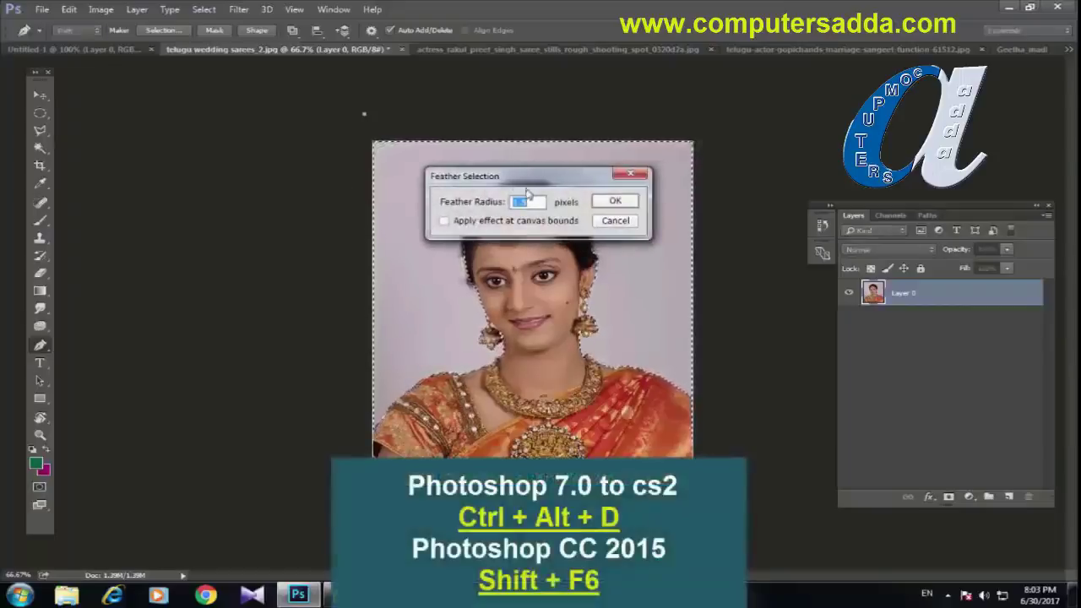
drag(494, 187, 297, 193)
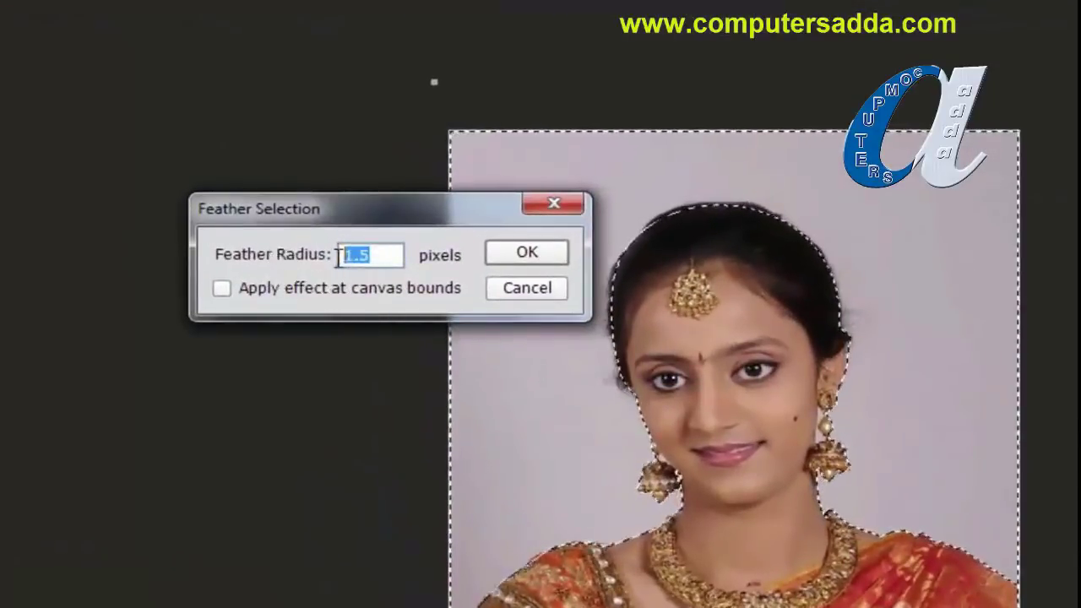
text(2)
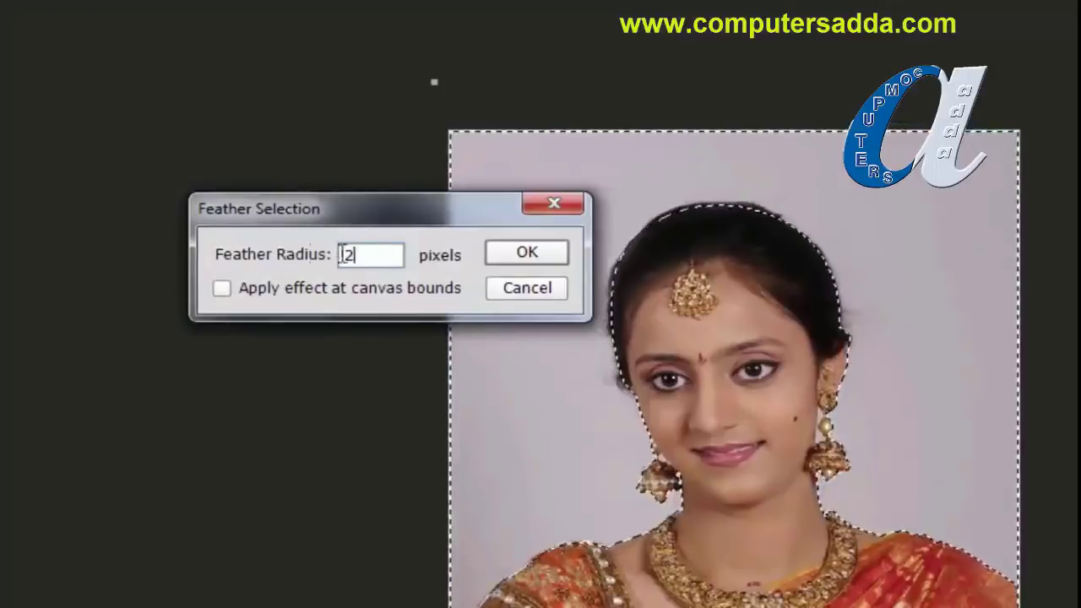
click(238, 250)
text(1.5)
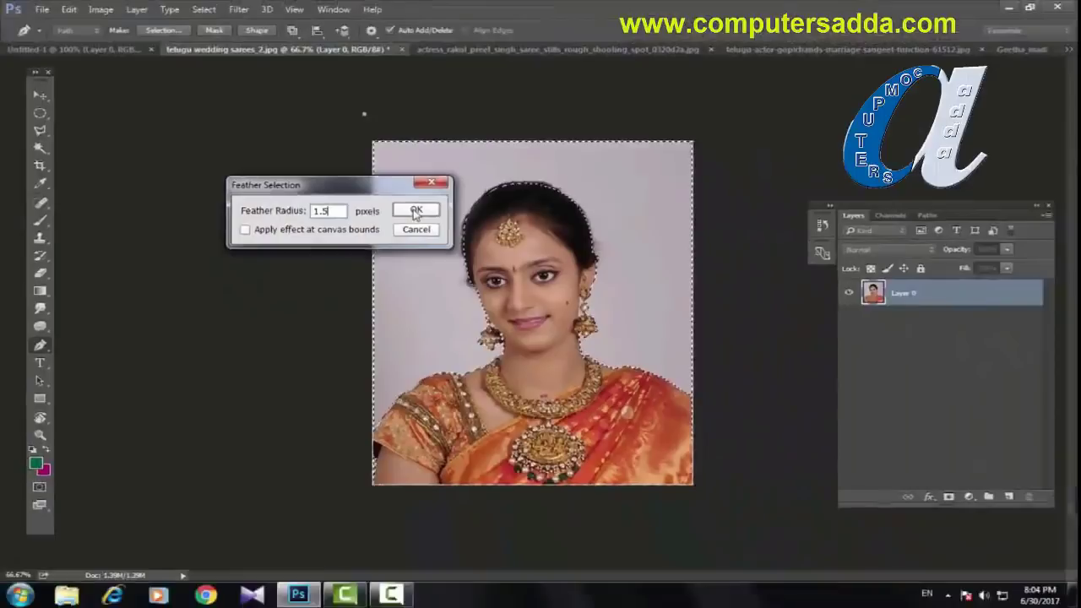
click(415, 211)
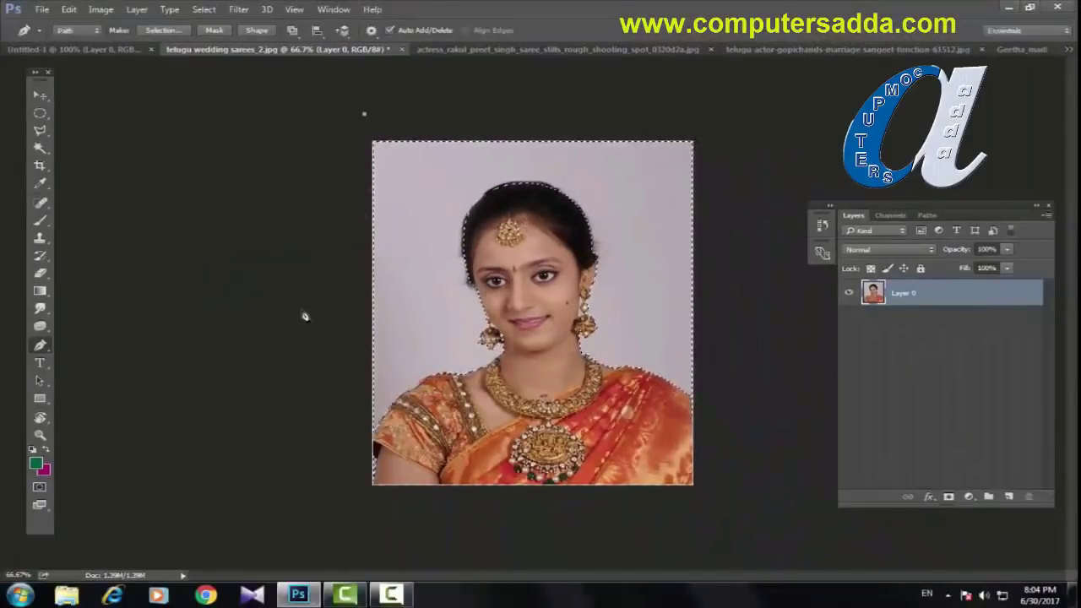
Step: Delete the selected grey backdrop, check the cut-out at 100%, then deselect
key(Delete)
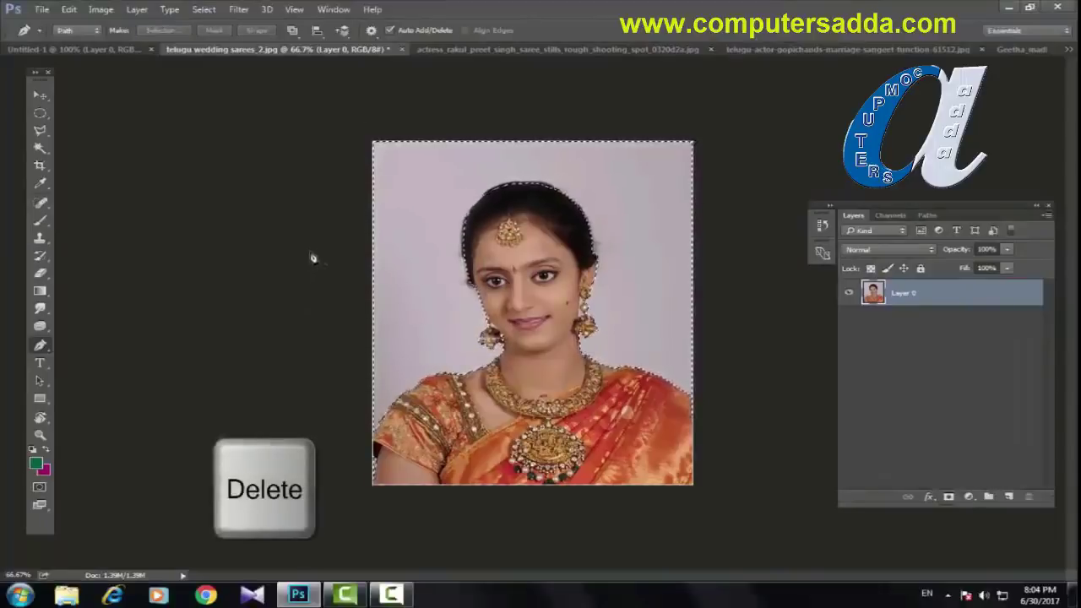
key(ctrl+1)
key(ctrl+minus)
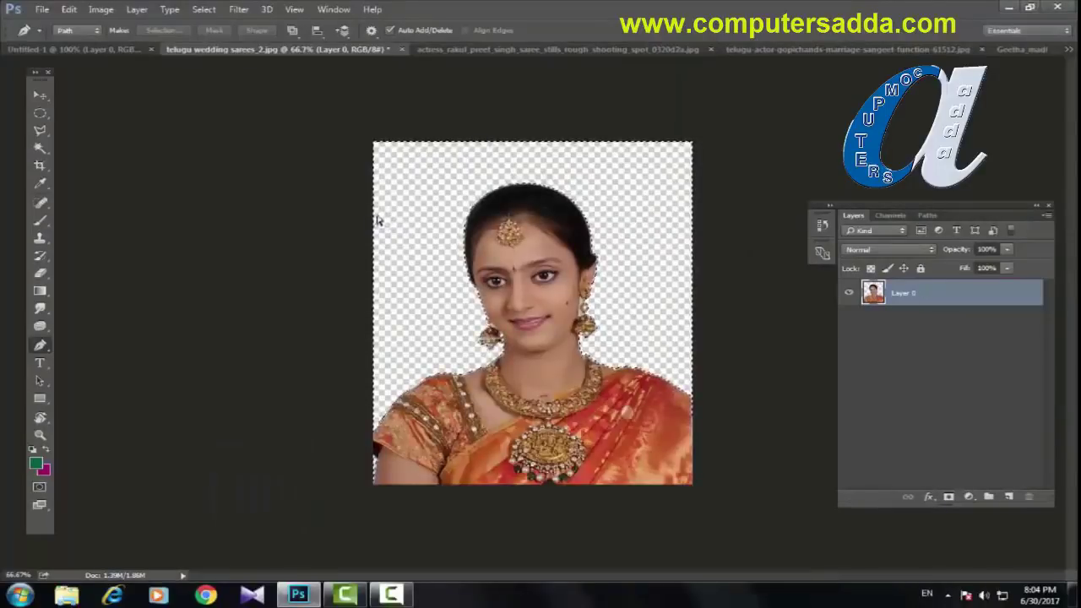
key(ctrl+d)
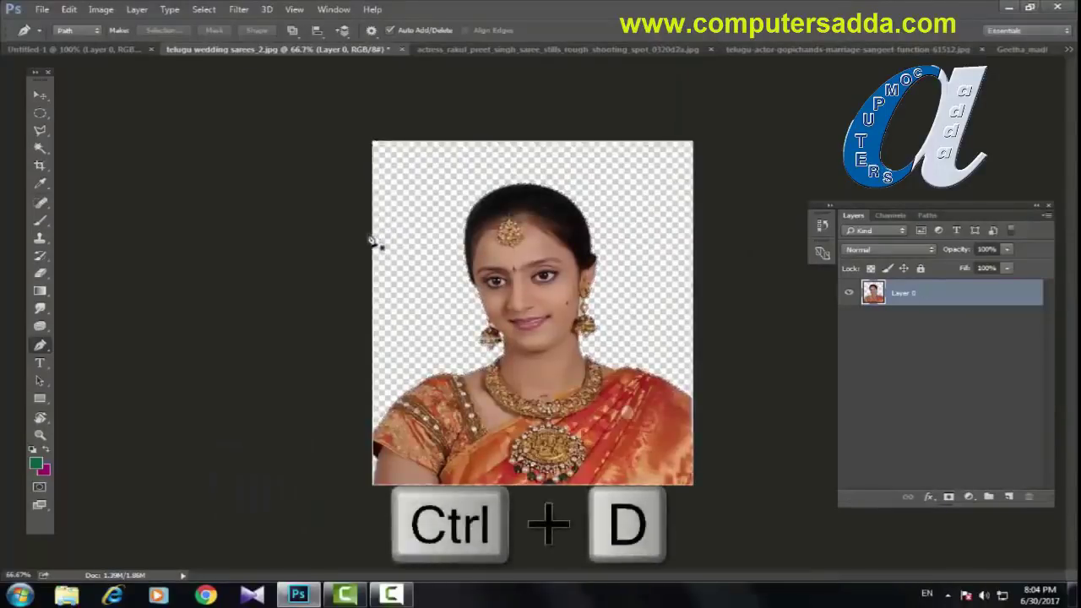
Step: Add Layer 1 beneath Layer 0 and fill it with a blue-white-green diamond gradient
click(1010, 496)
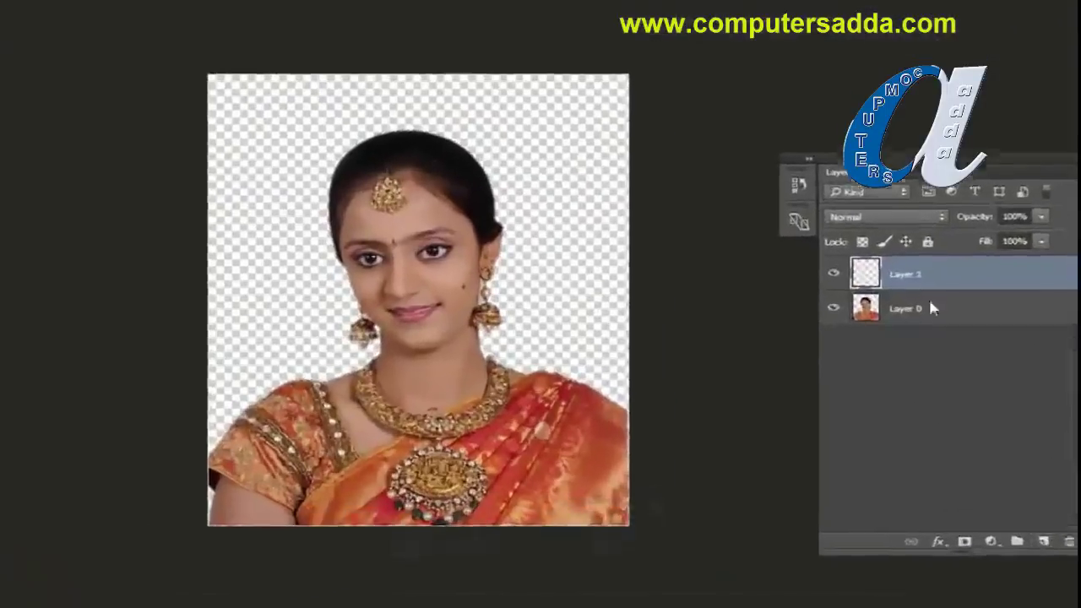
drag(916, 296, 934, 370)
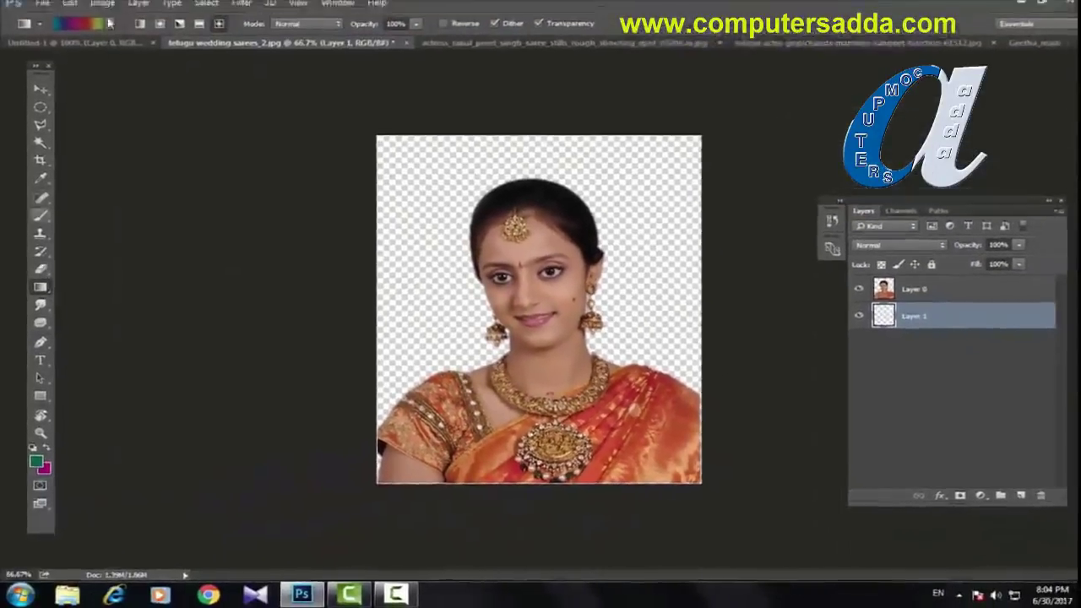
click(93, 31)
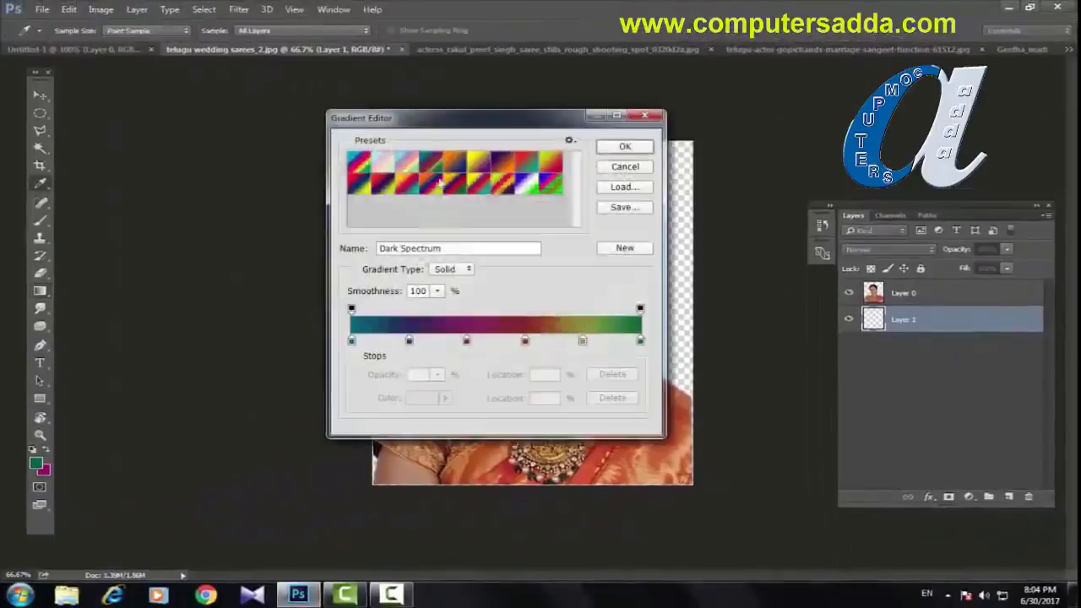
click(524, 185)
click(624, 148)
drag(620, 219, 387, 310)
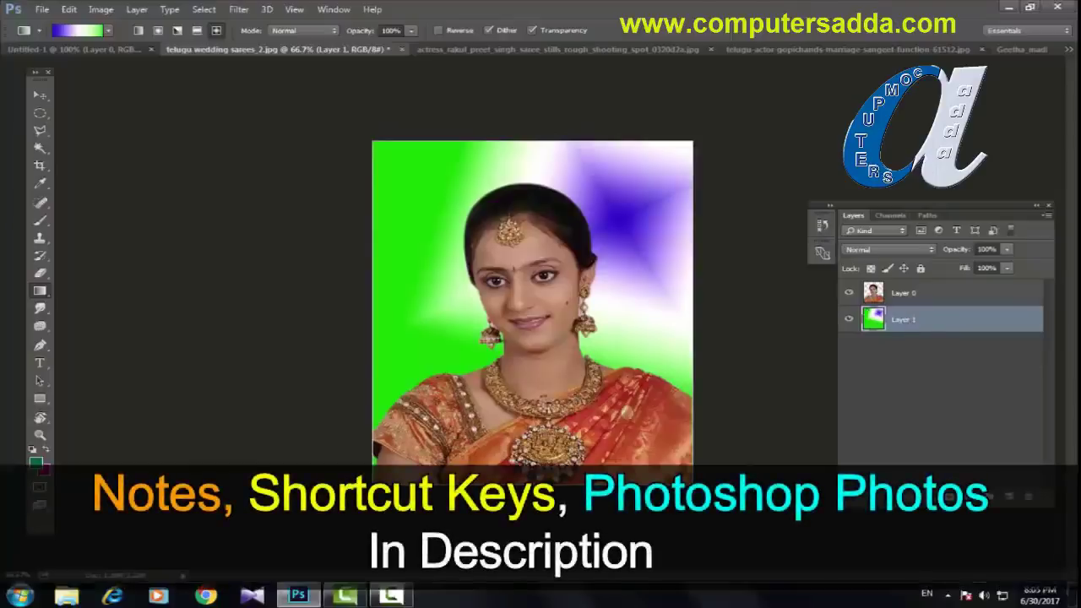
Step: Switch through the other open document tabs to view the couple photo
click(550, 51)
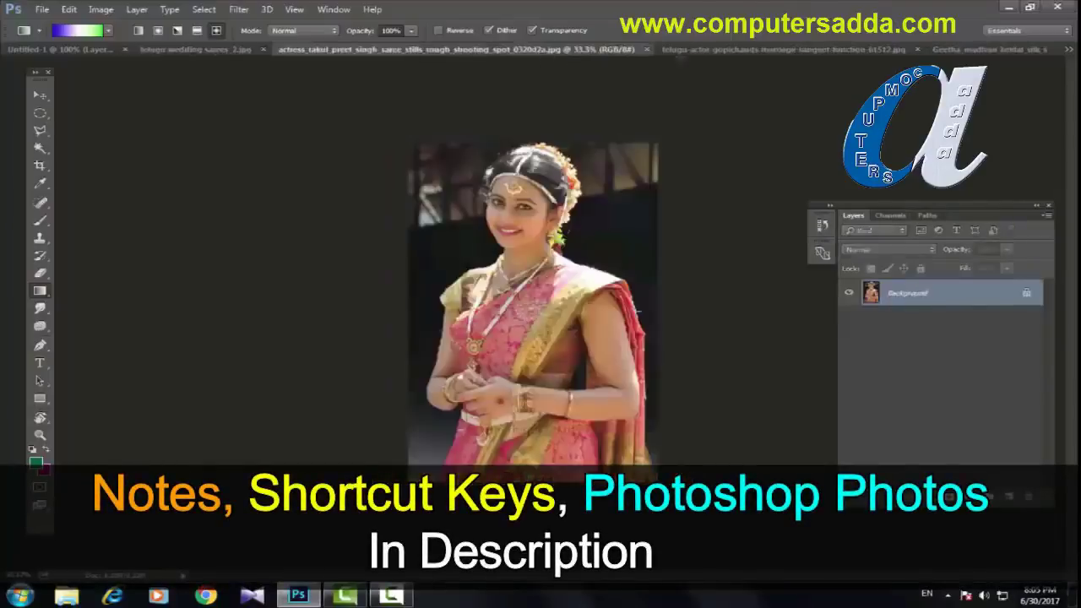
click(710, 50)
click(957, 50)
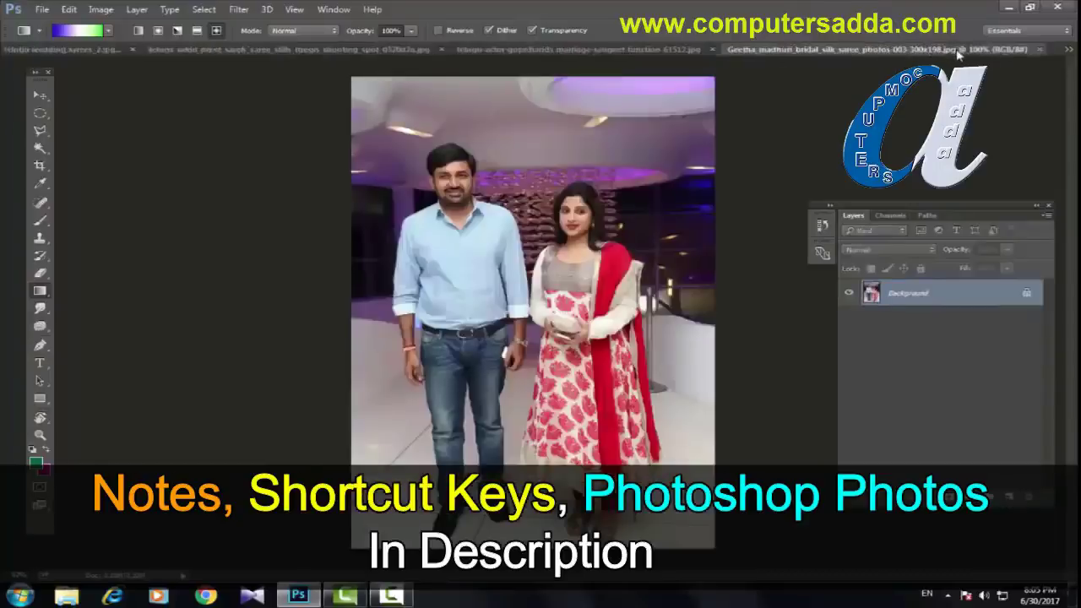
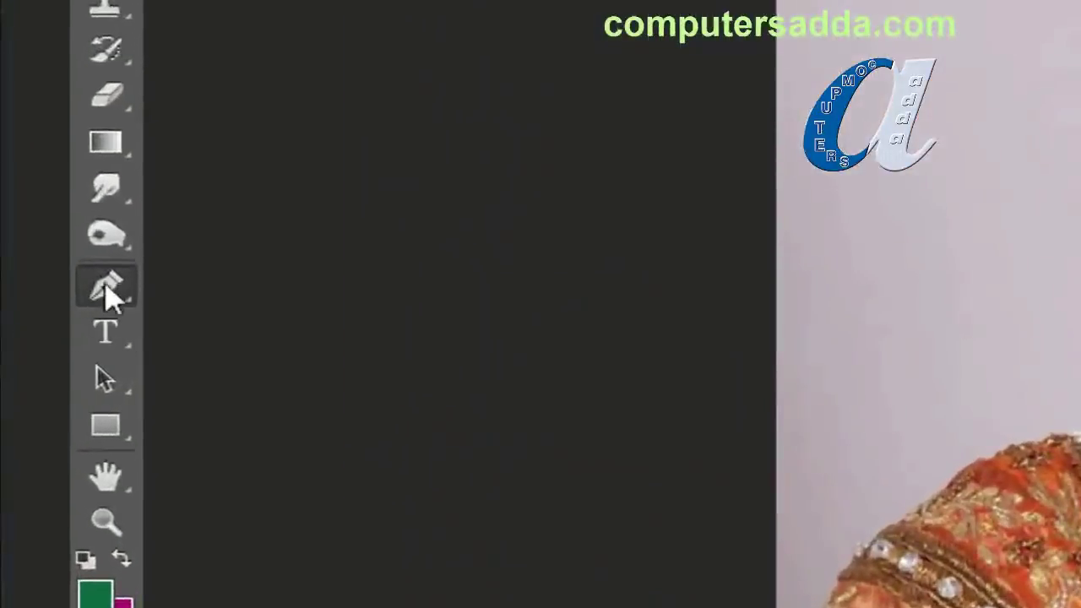
Step: With the standard Pen Tool, trace a curved path from the photo's left edge over the shoulder to the necklace
click(106, 284)
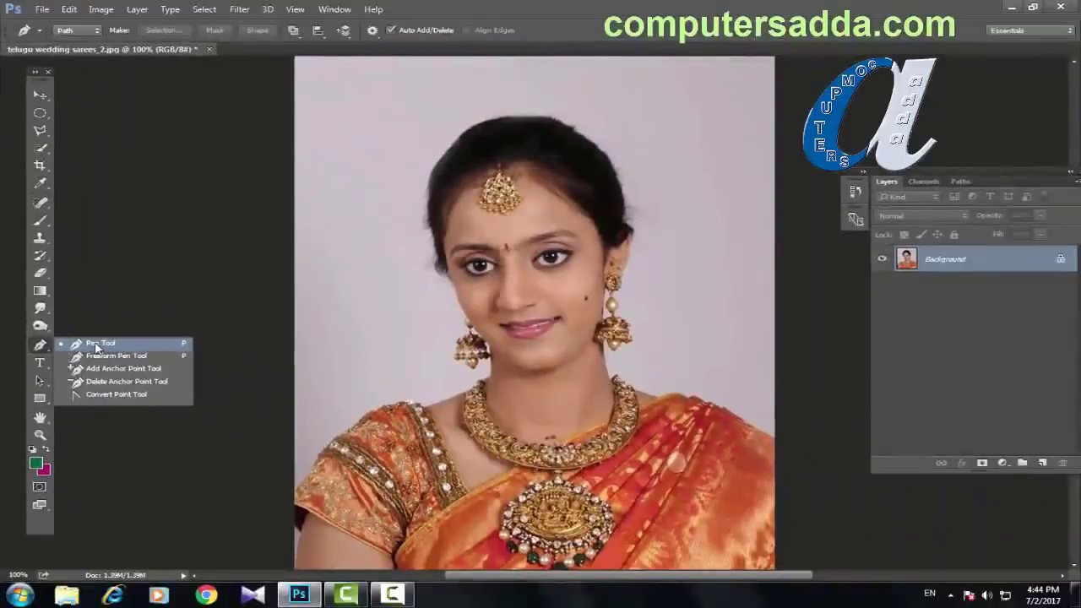
click(98, 344)
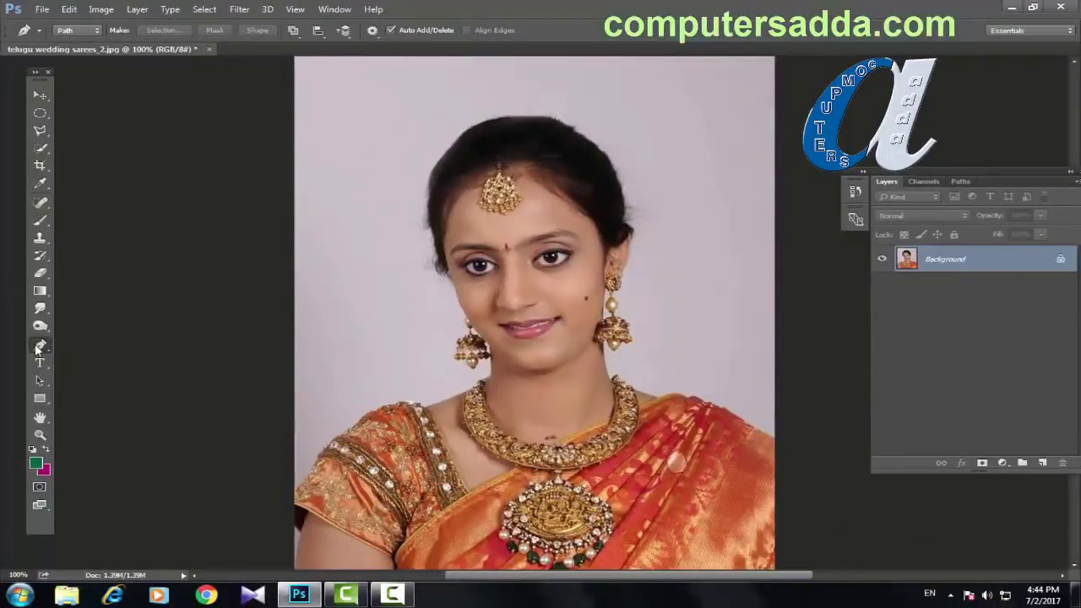
click(296, 489)
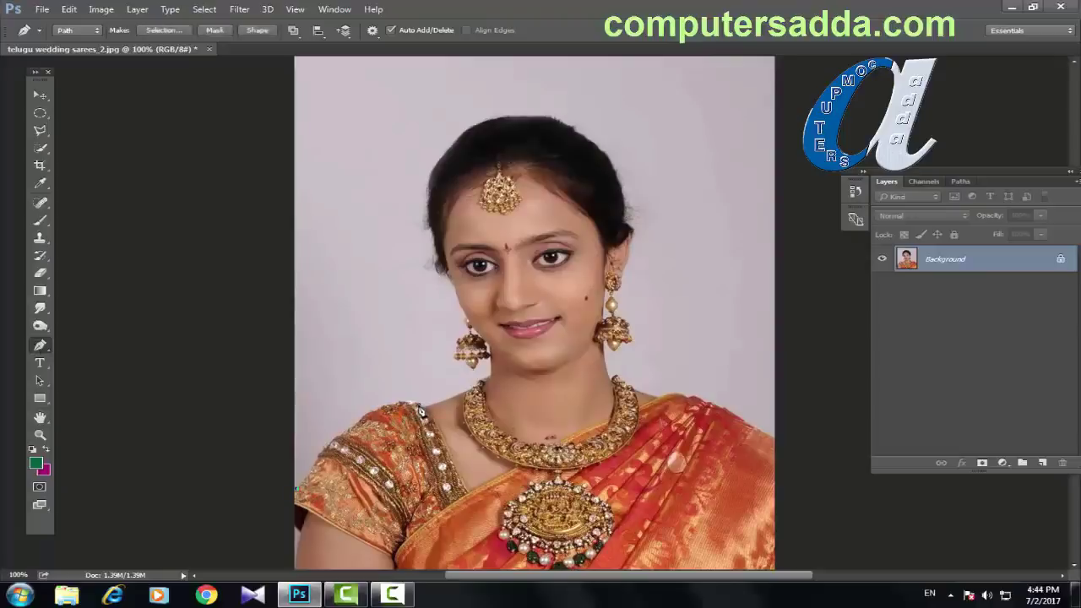
drag(416, 413, 478, 432)
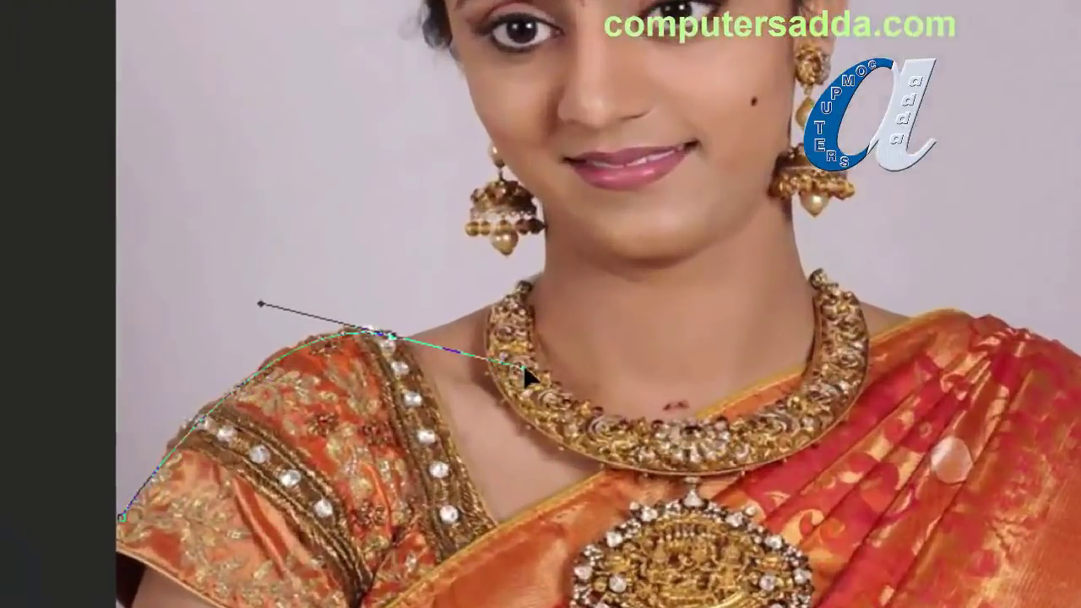
alt+click(392, 340)
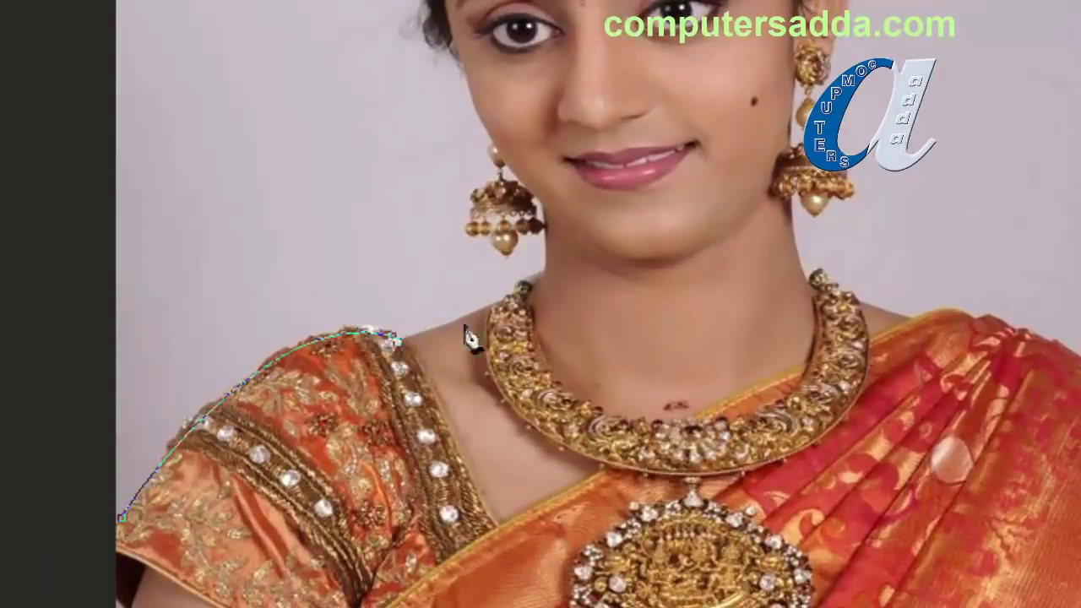
click(504, 302)
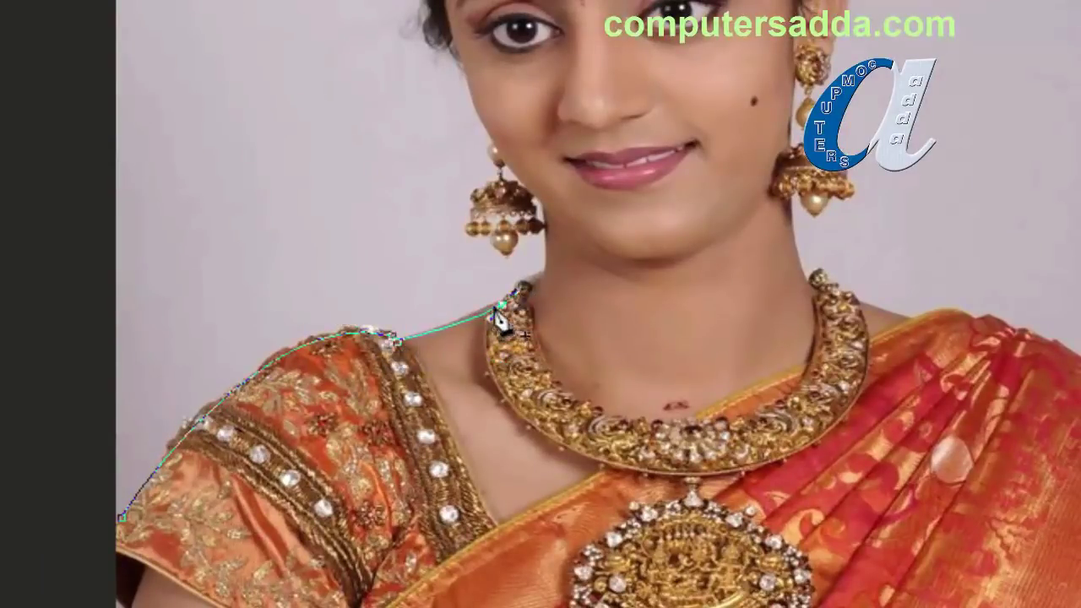
click(547, 273)
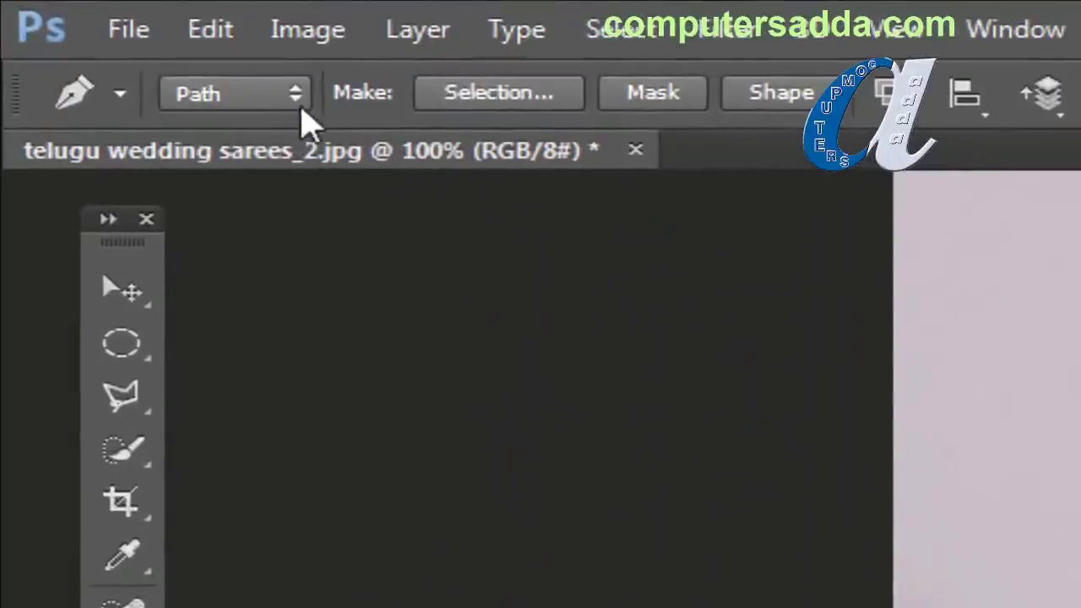
Step: Leave the Pen mode on Path and undo the shoulder path with Ctrl+Alt+Z twice
click(299, 103)
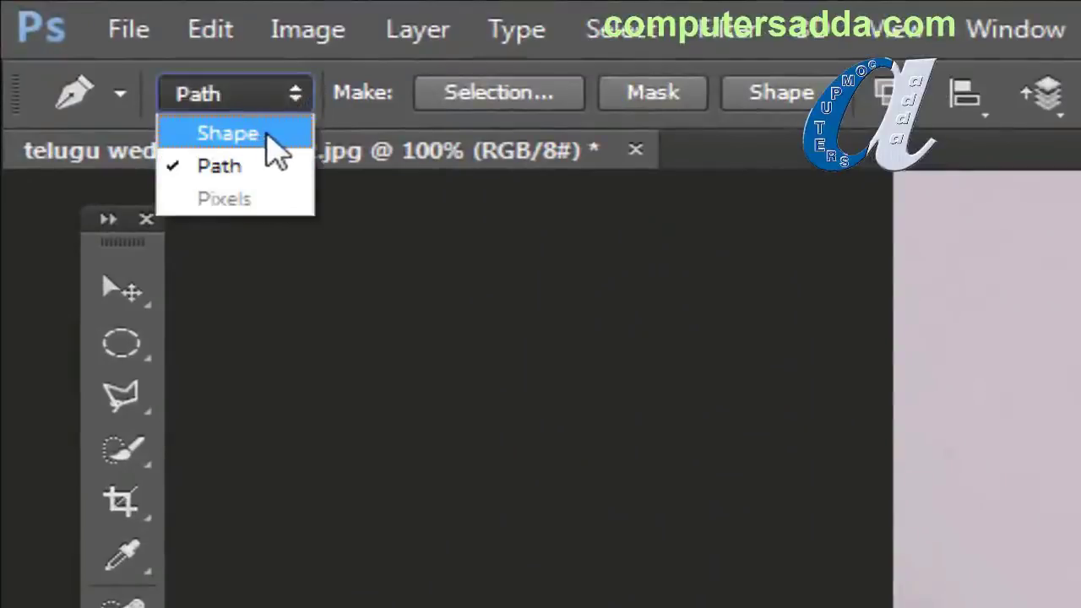
key(Down)
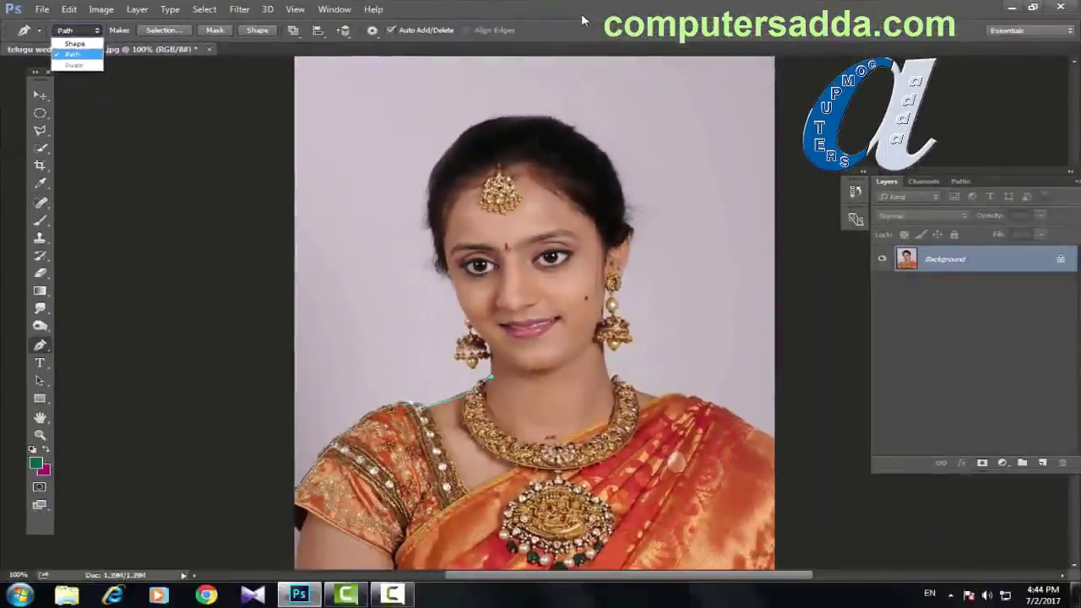
key(Return)
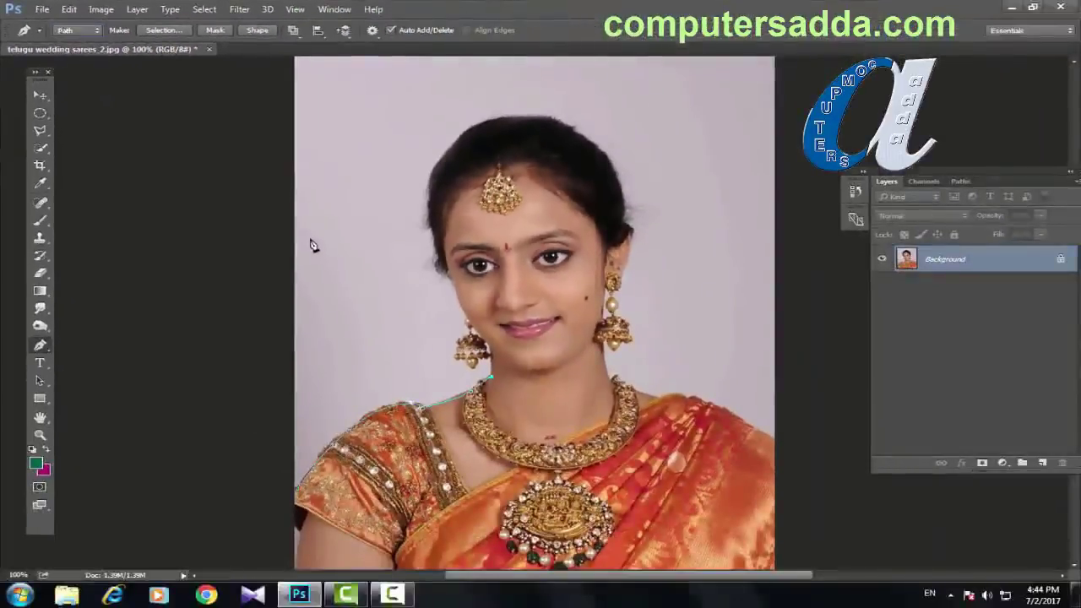
key(ctrl+alt+z)
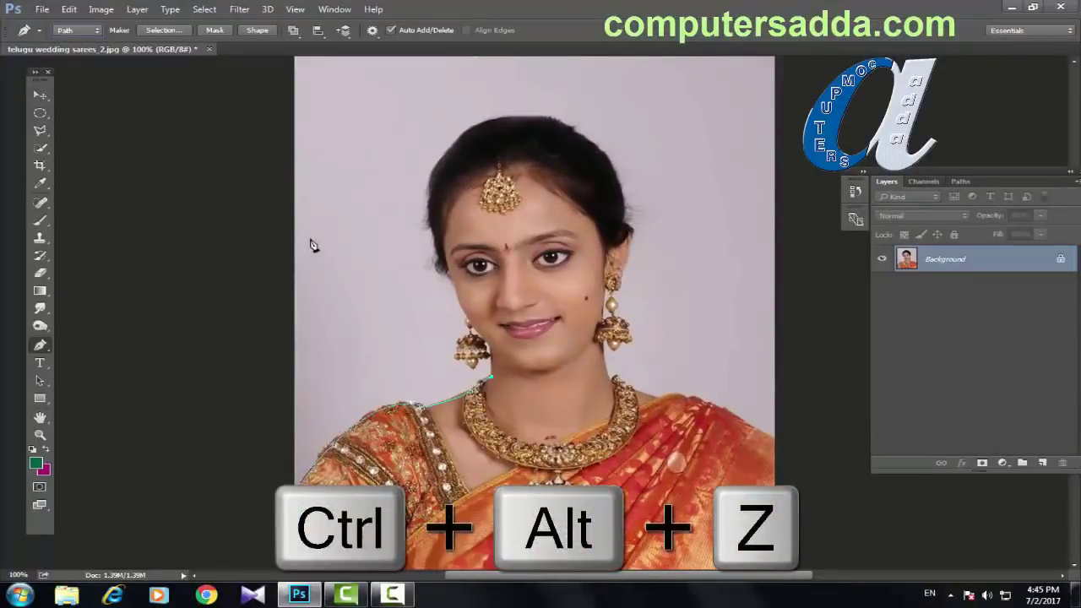
key(ctrl+alt+z)
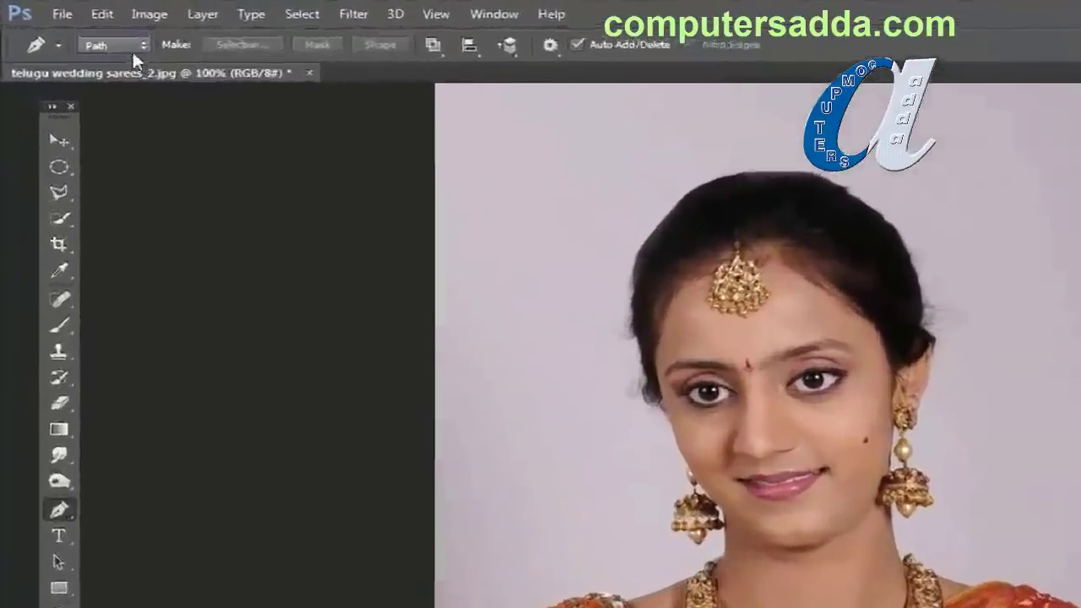
Step: Switch the Pen to Shape mode and trace from the saree's left edge over the shoulder and up the face
click(91, 32)
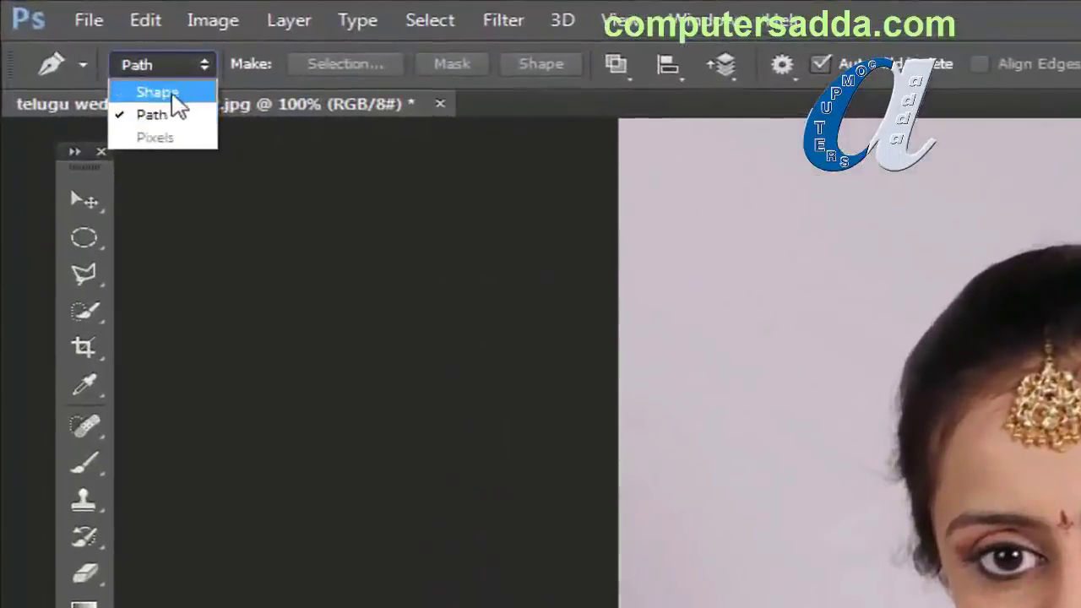
click(173, 94)
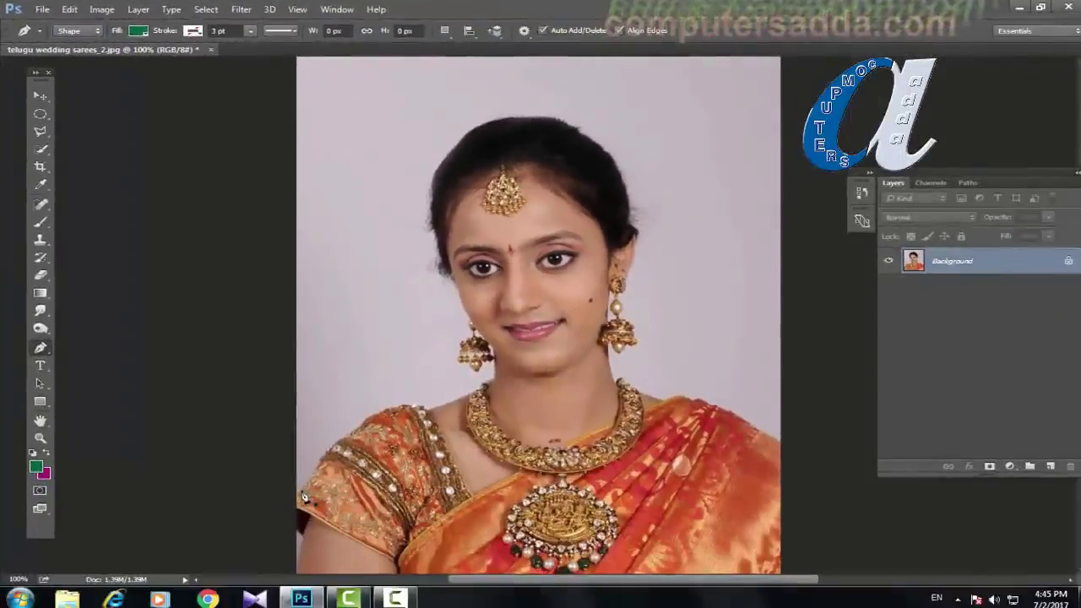
click(302, 494)
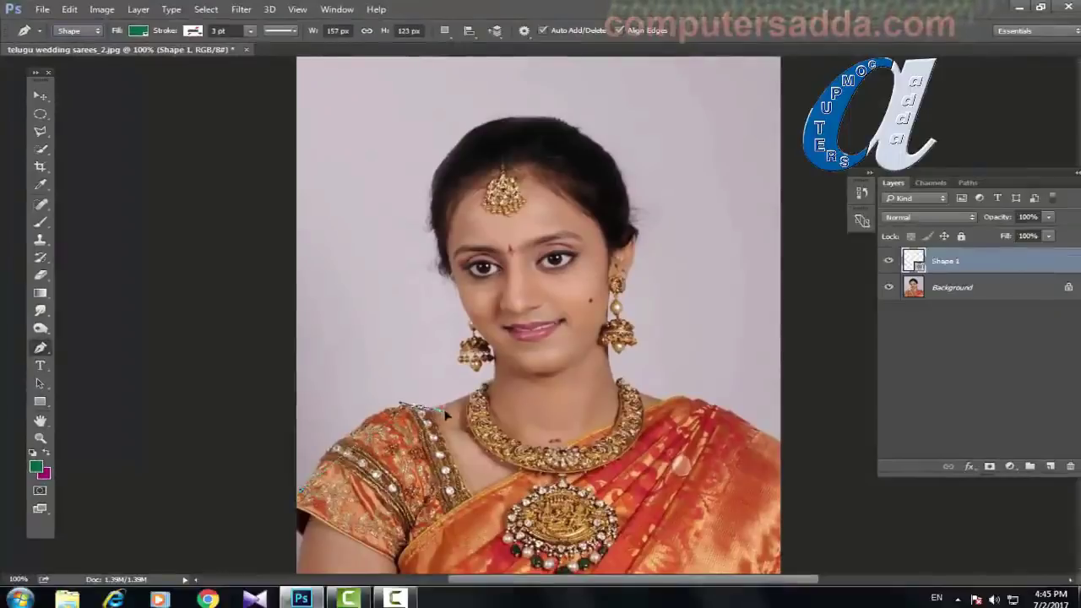
drag(418, 409, 467, 421)
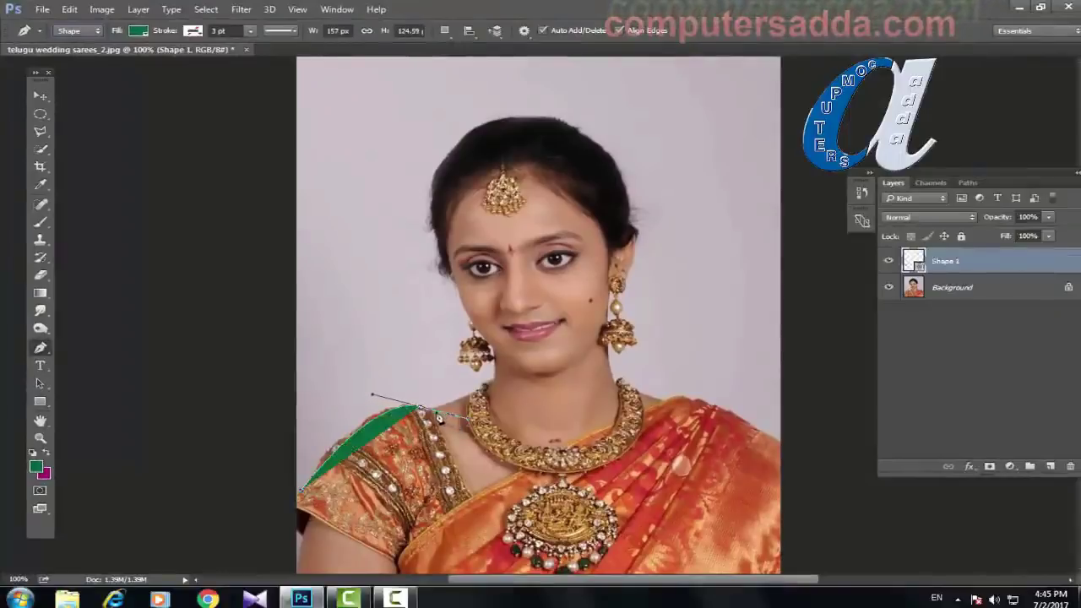
click(479, 391)
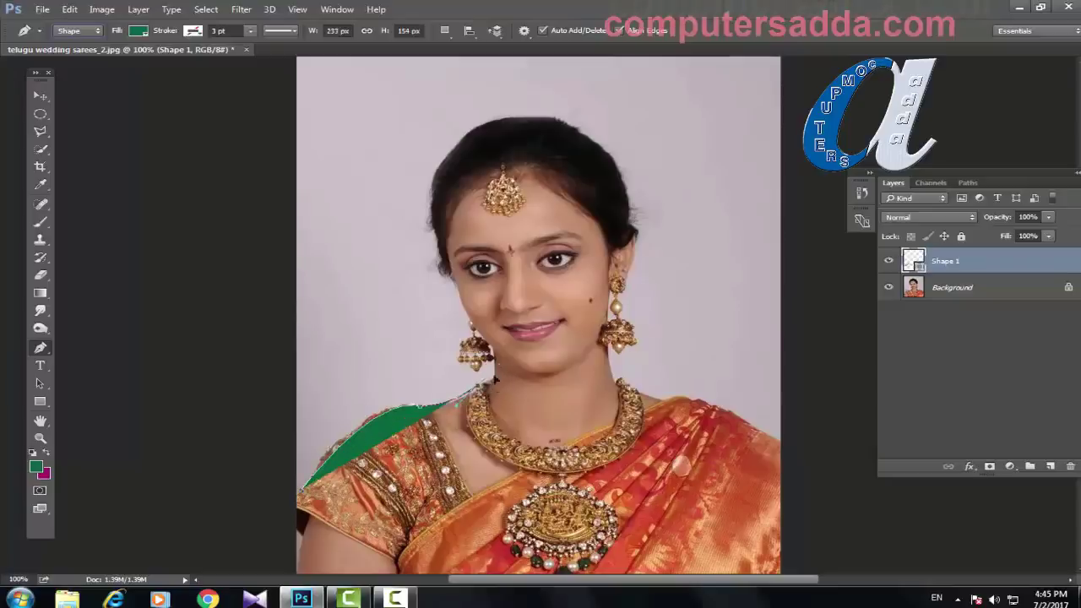
click(495, 373)
click(473, 331)
click(435, 260)
click(428, 225)
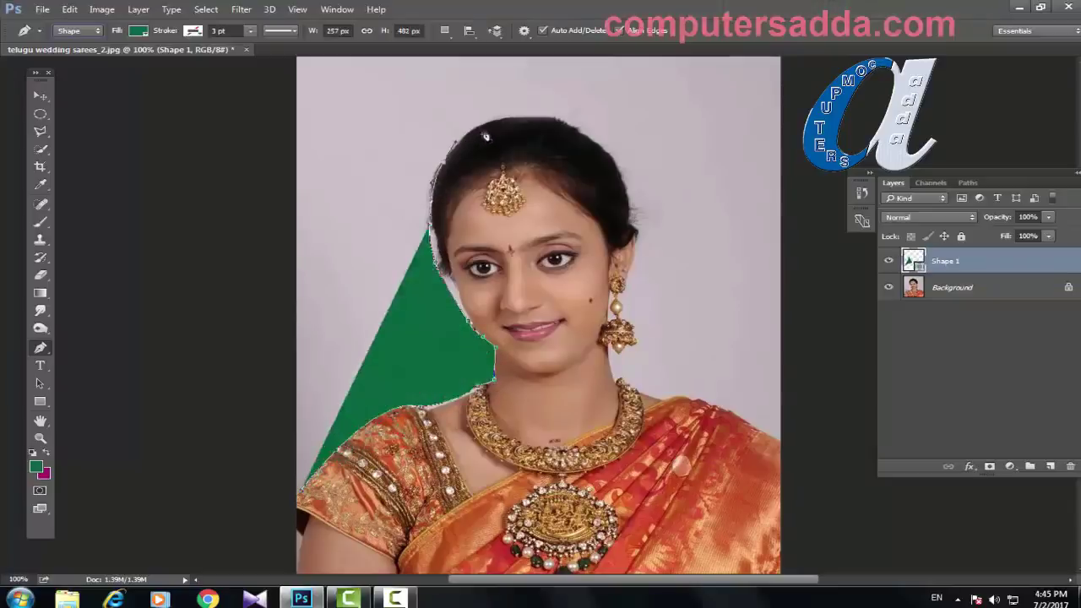
Step: Continue the shape around the head, down the neck and torso, along the image edges, and close it
click(497, 130)
click(555, 137)
click(603, 155)
click(614, 217)
click(619, 310)
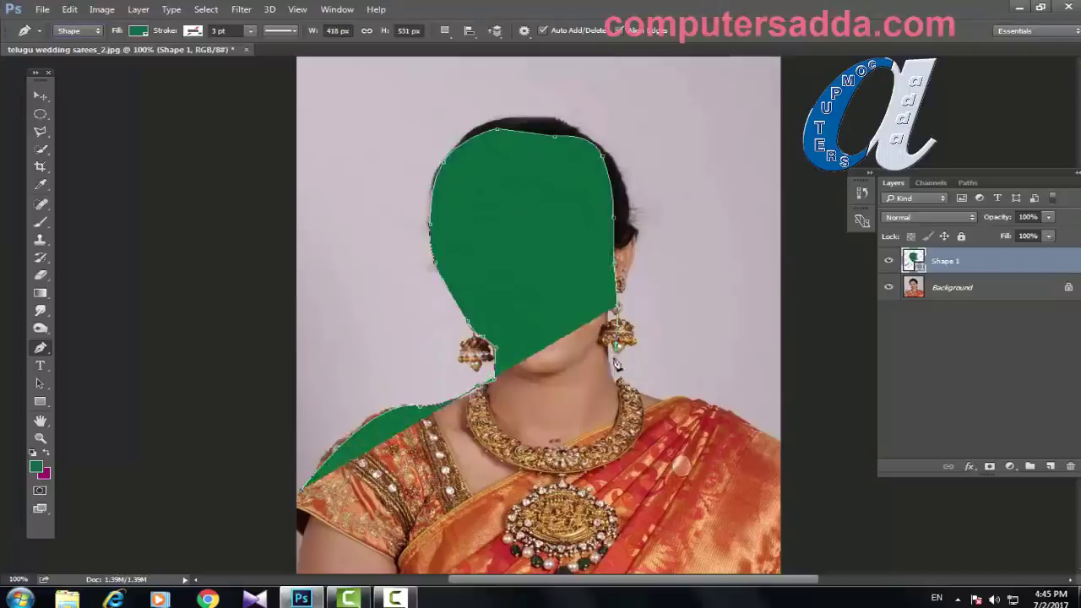
click(618, 363)
click(635, 384)
click(649, 393)
click(756, 419)
click(783, 453)
click(780, 520)
click(779, 560)
click(295, 560)
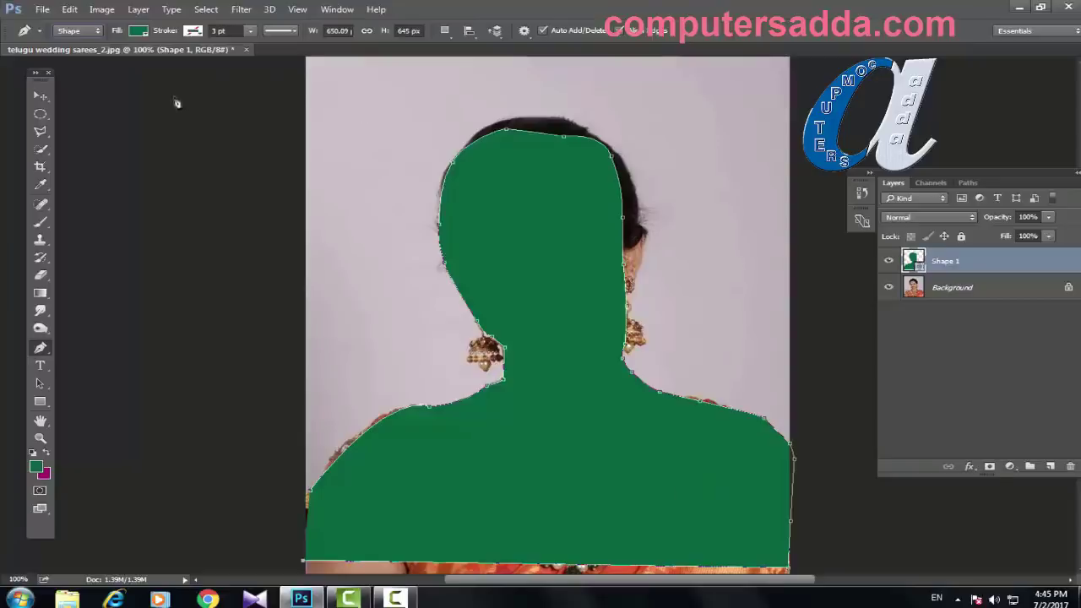
Step: Close the edited photo without saving its changes
click(85, 34)
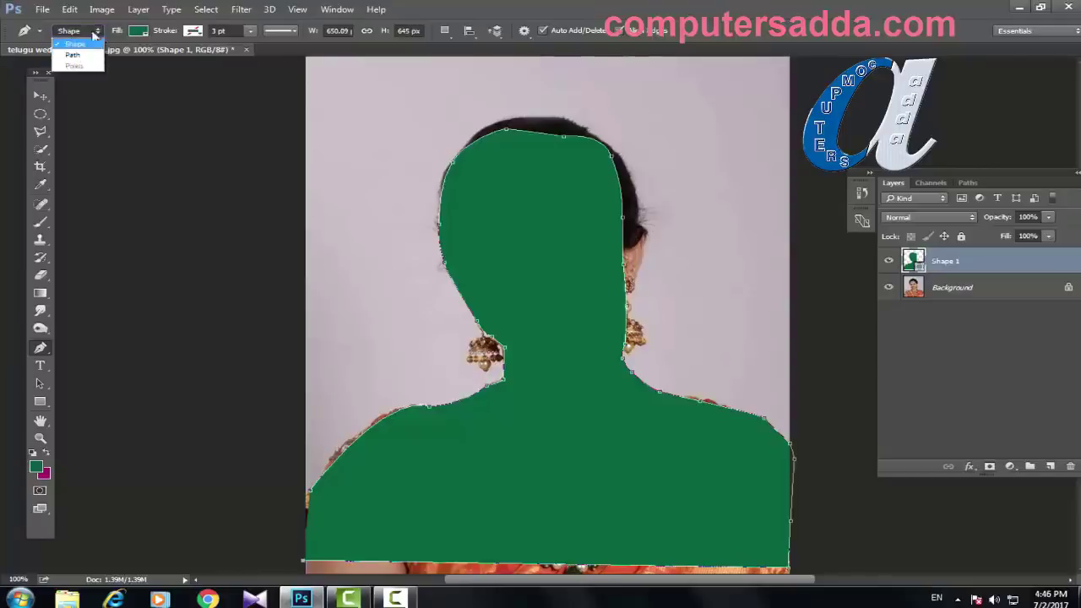
click(93, 34)
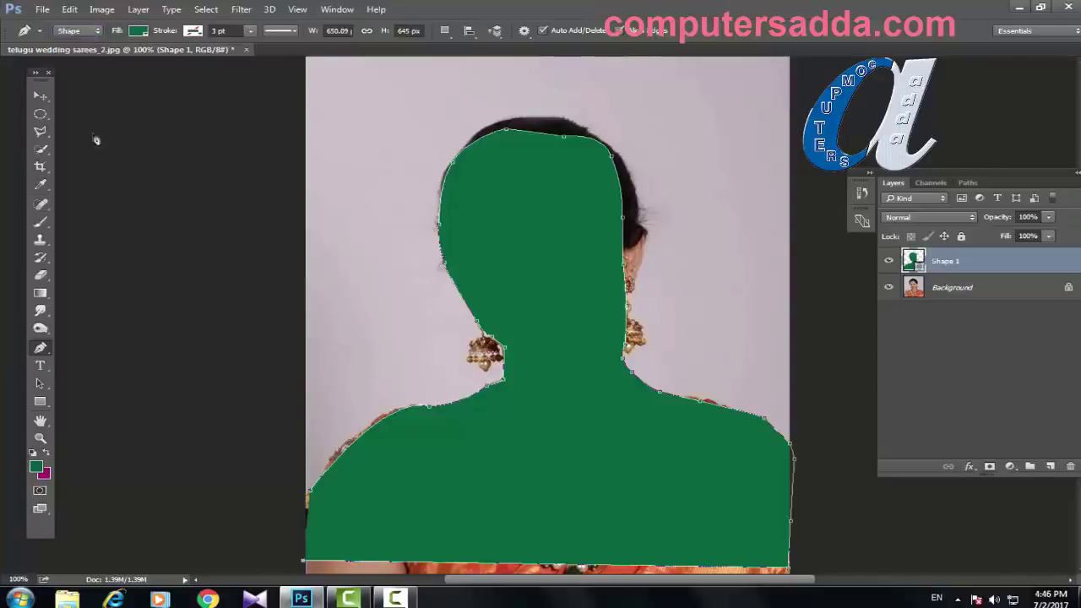
click(246, 50)
click(434, 208)
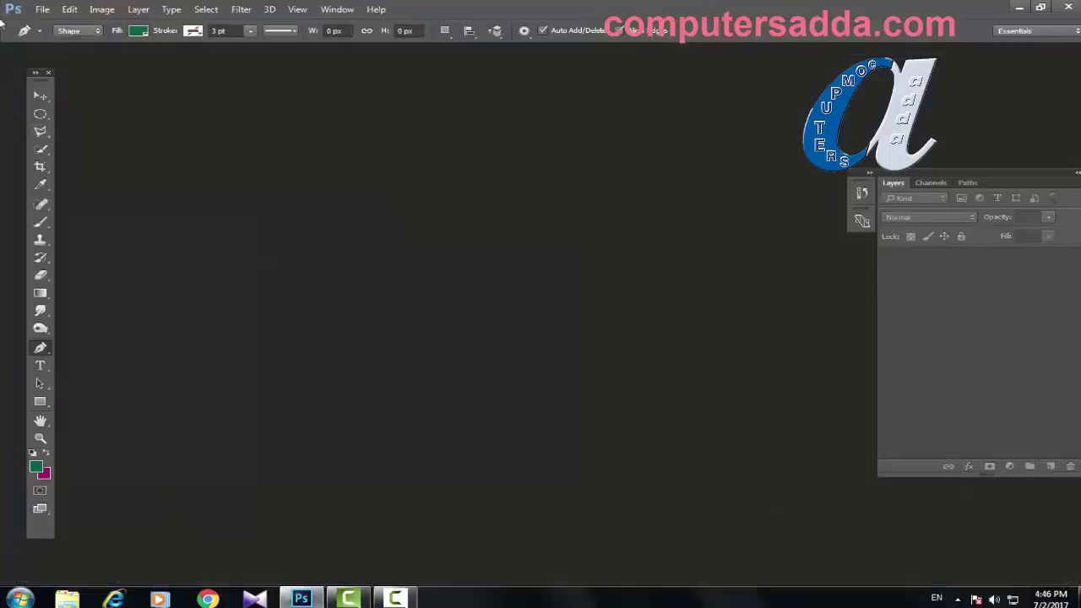
Step: Reopen telugu wedding sarees_2.jpg via File > Open and view it at 100%
click(40, 9)
click(46, 38)
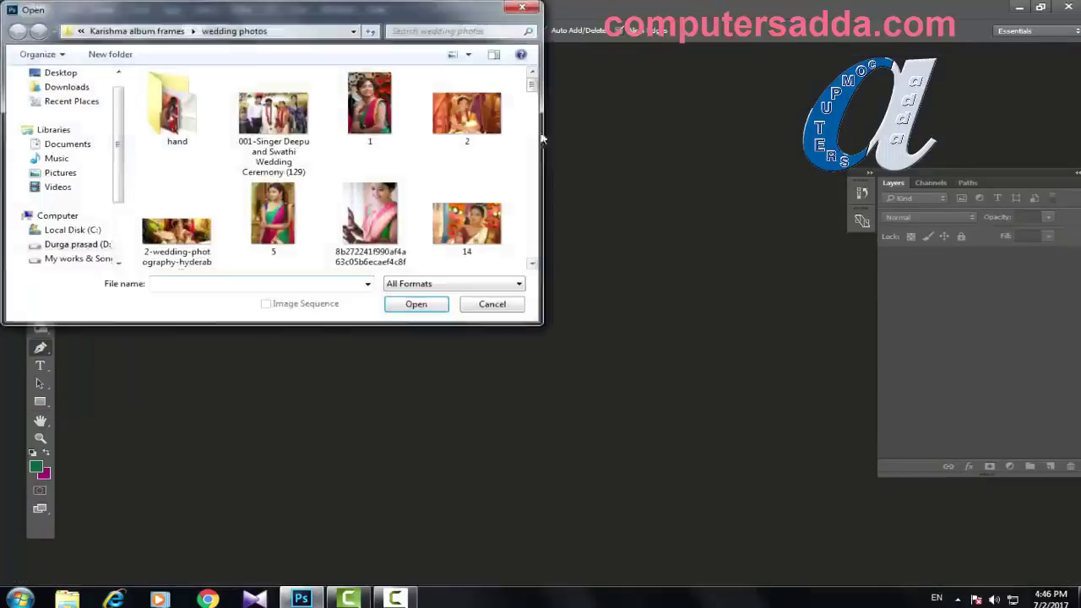
drag(534, 89, 531, 227)
click(370, 169)
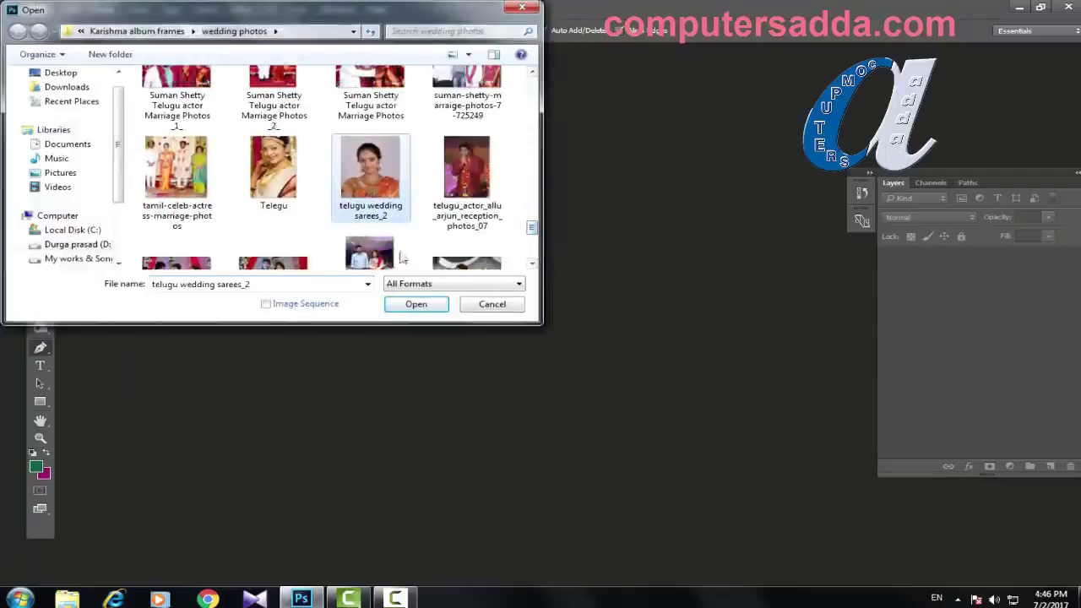
click(414, 304)
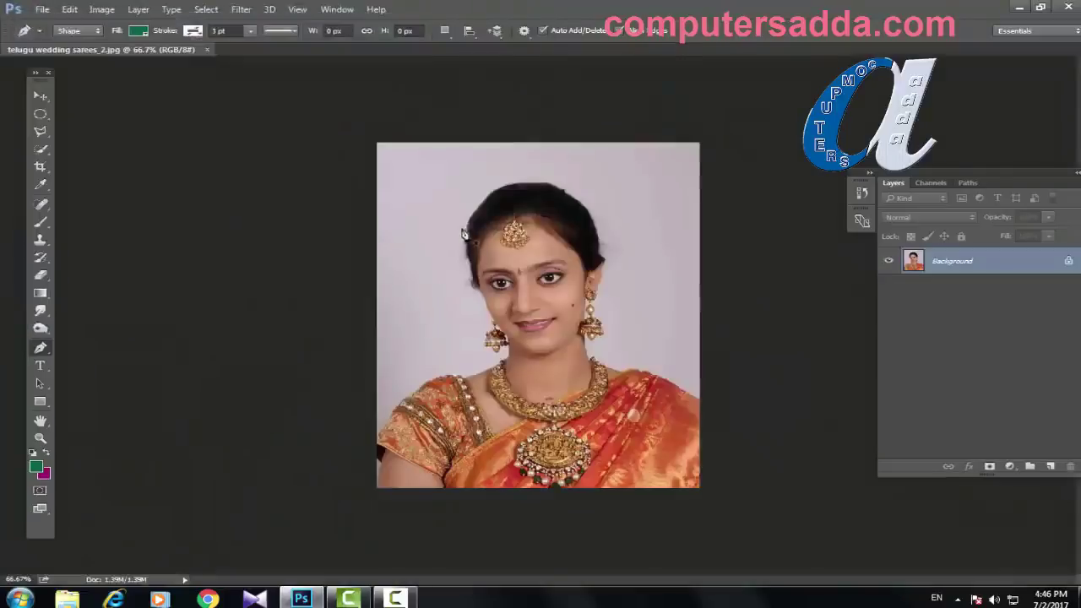
key(ctrl+plus)
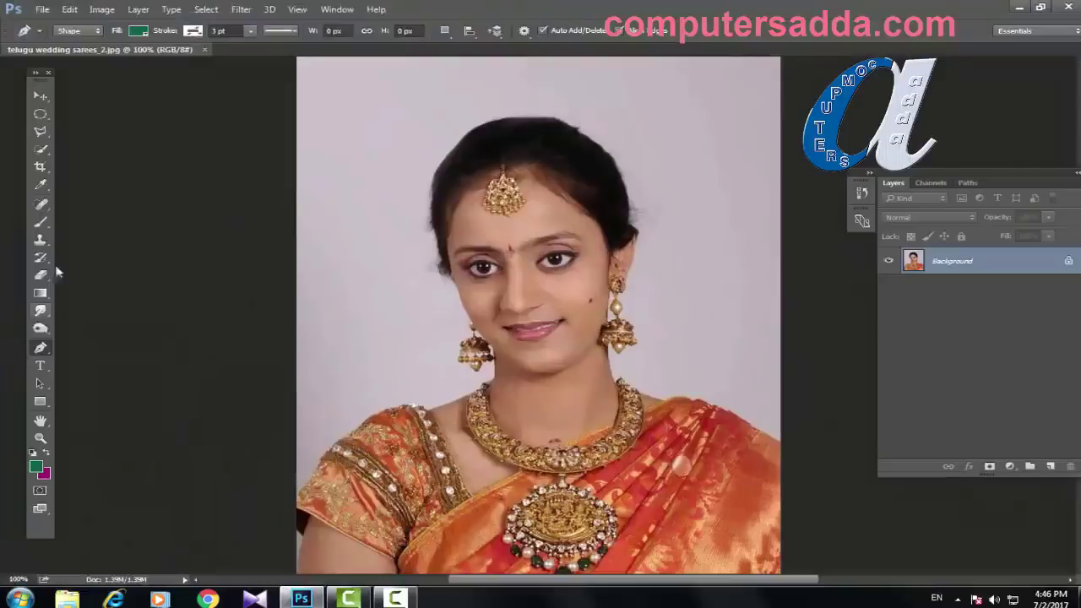
Step: Return the Pen to Path mode and trace from the left edge over the shoulder to the necklace
click(74, 32)
click(71, 56)
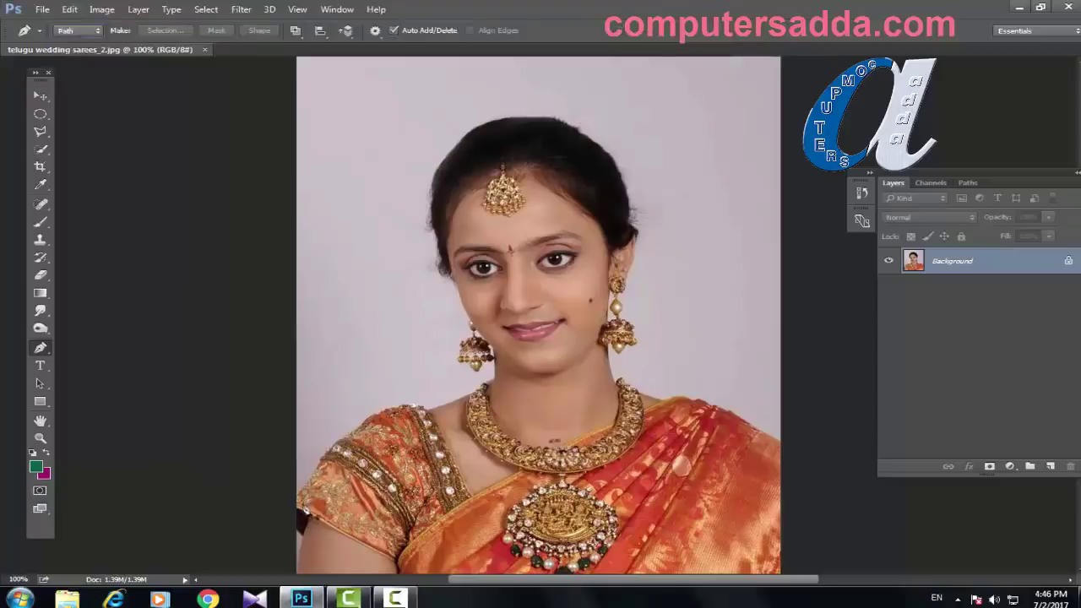
click(301, 504)
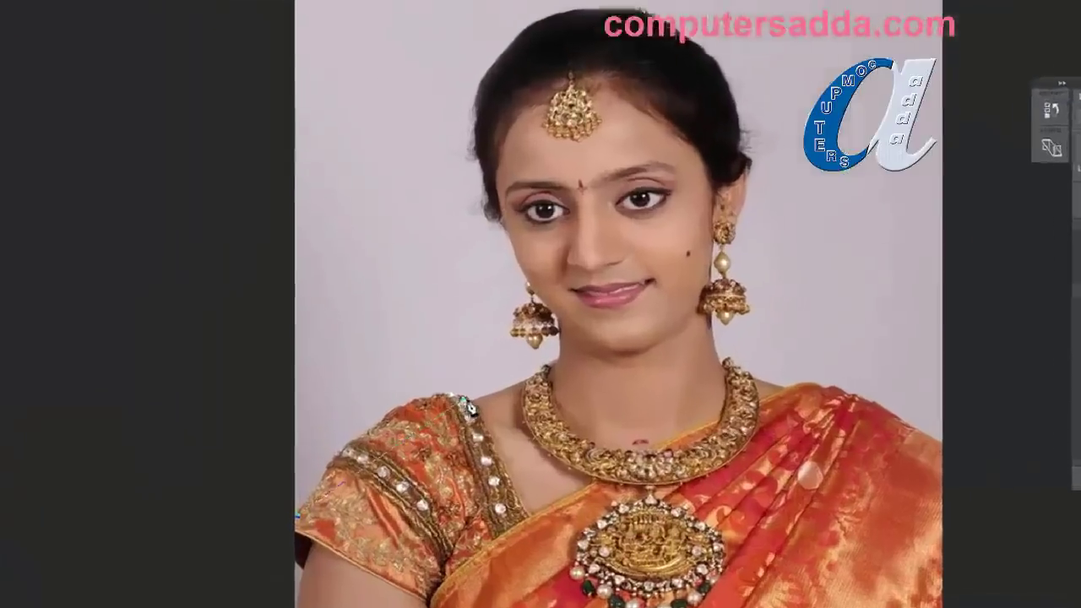
drag(421, 409, 481, 432)
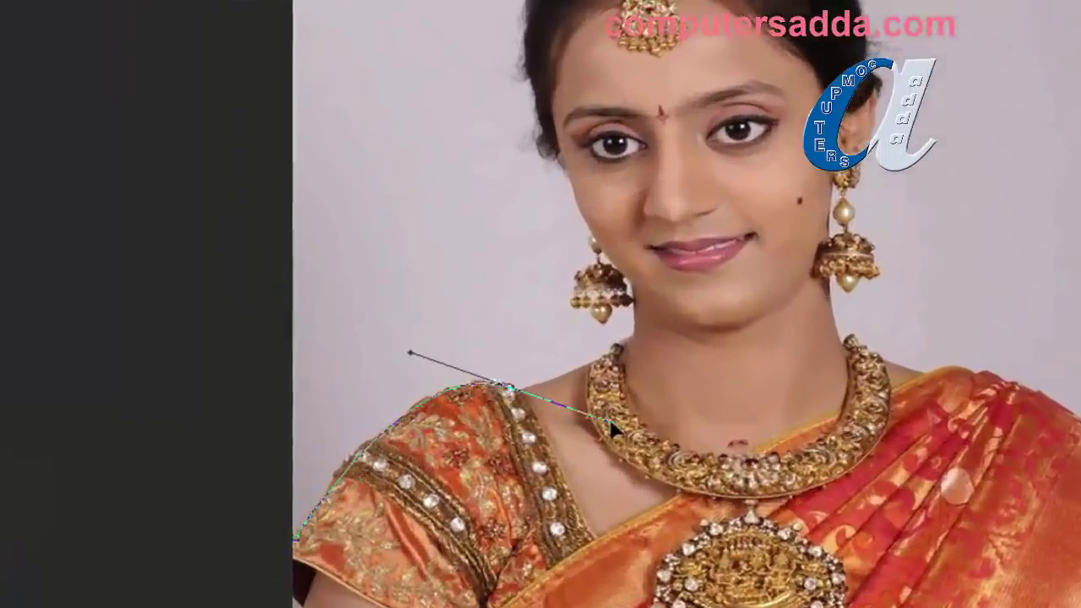
alt+click(509, 390)
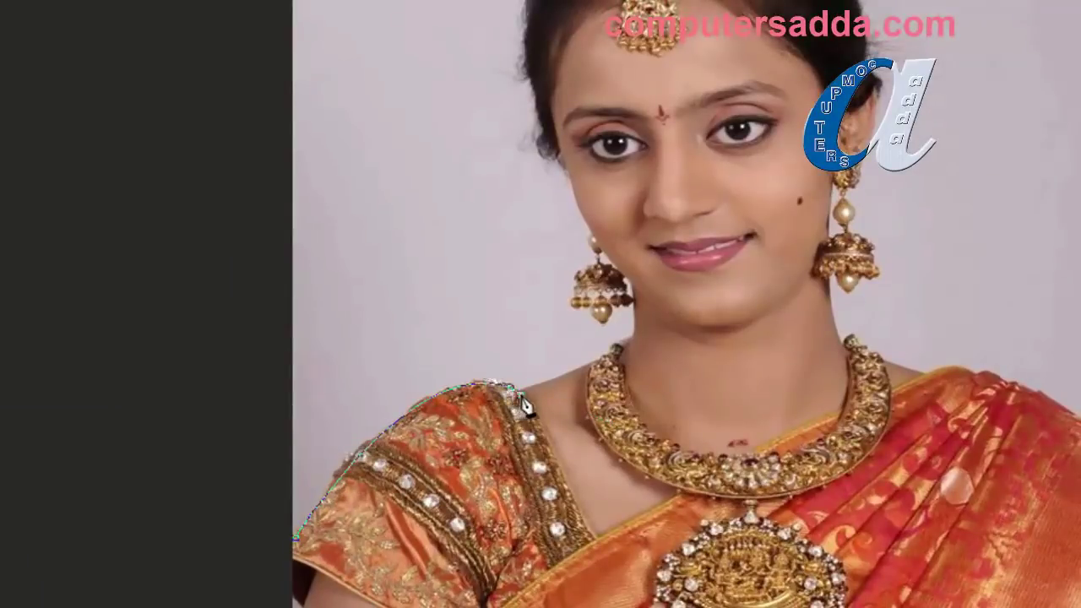
click(600, 363)
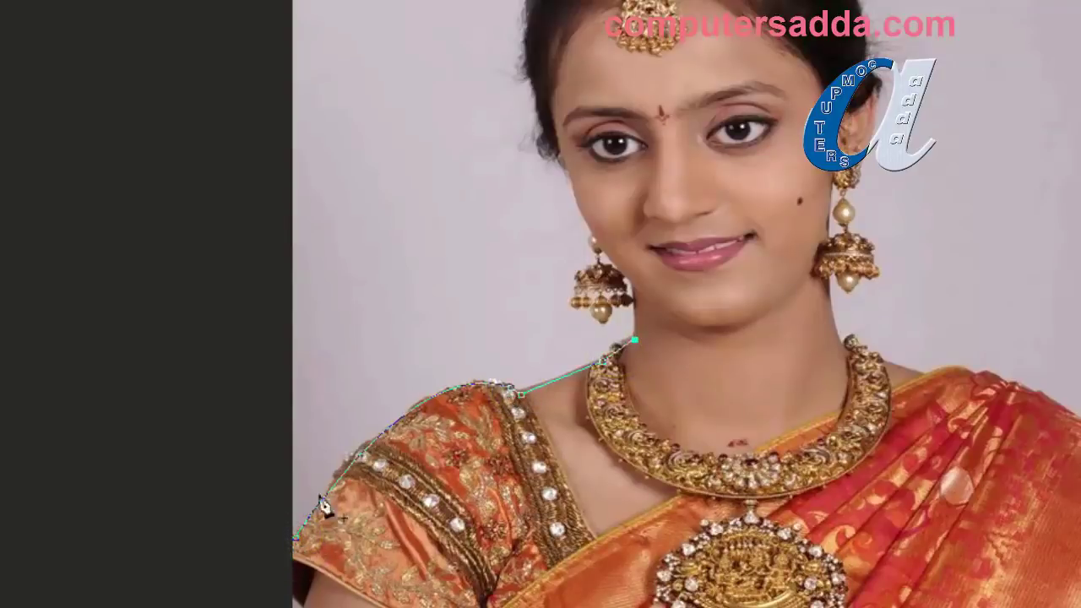
Step: Extend the path with a curved loop around the left earring
click(635, 288)
drag(573, 301, 534, 226)
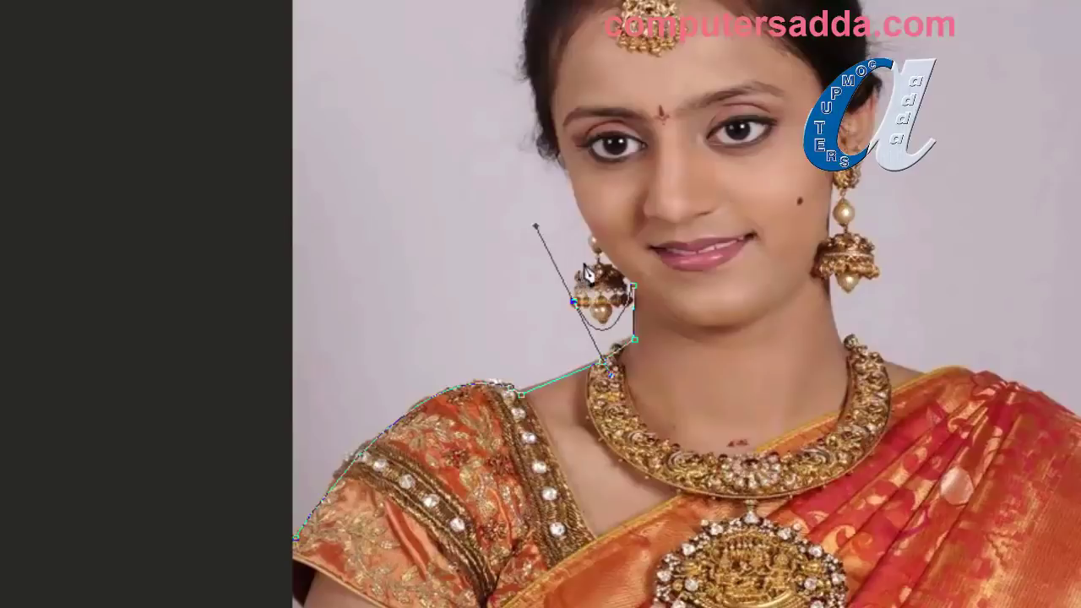
click(594, 235)
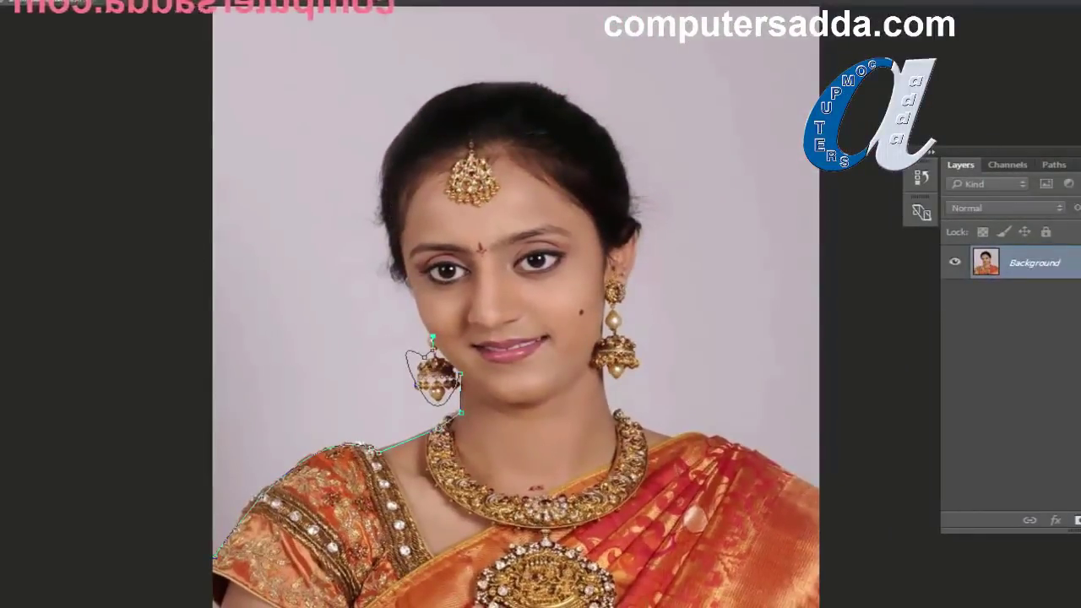
click(20, 329)
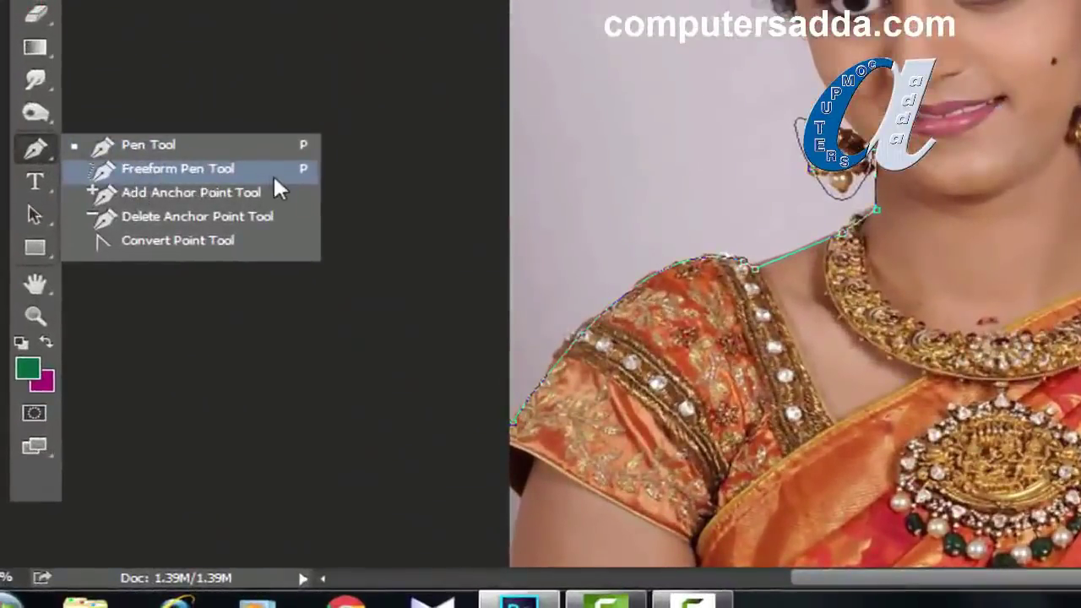
Step: Undo the earring loop and neck segment, and select the Freeform Pen Tool
click(156, 172)
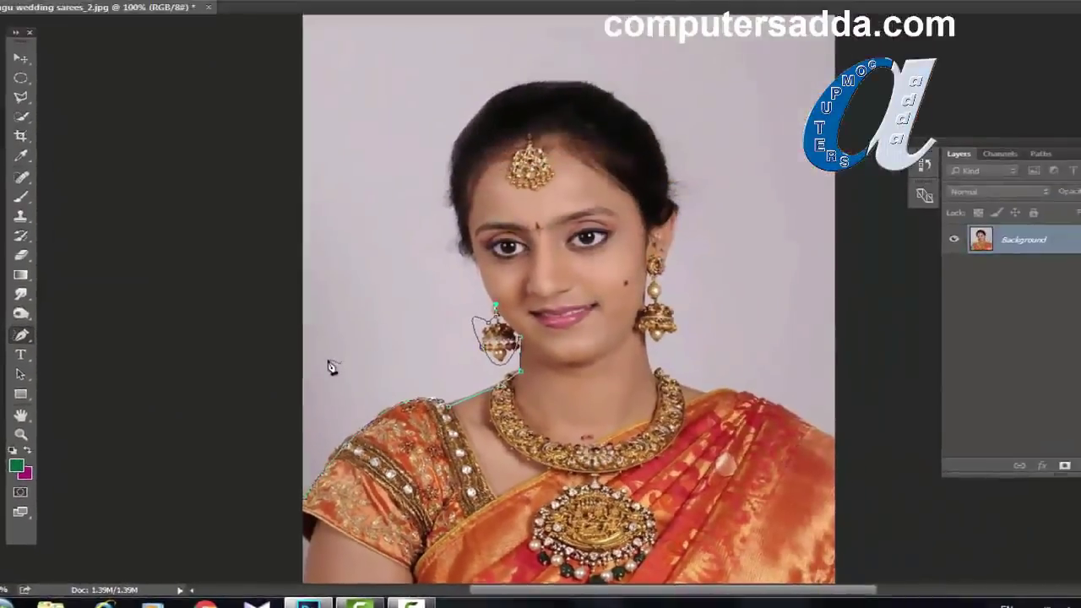
key(ctrl+z)
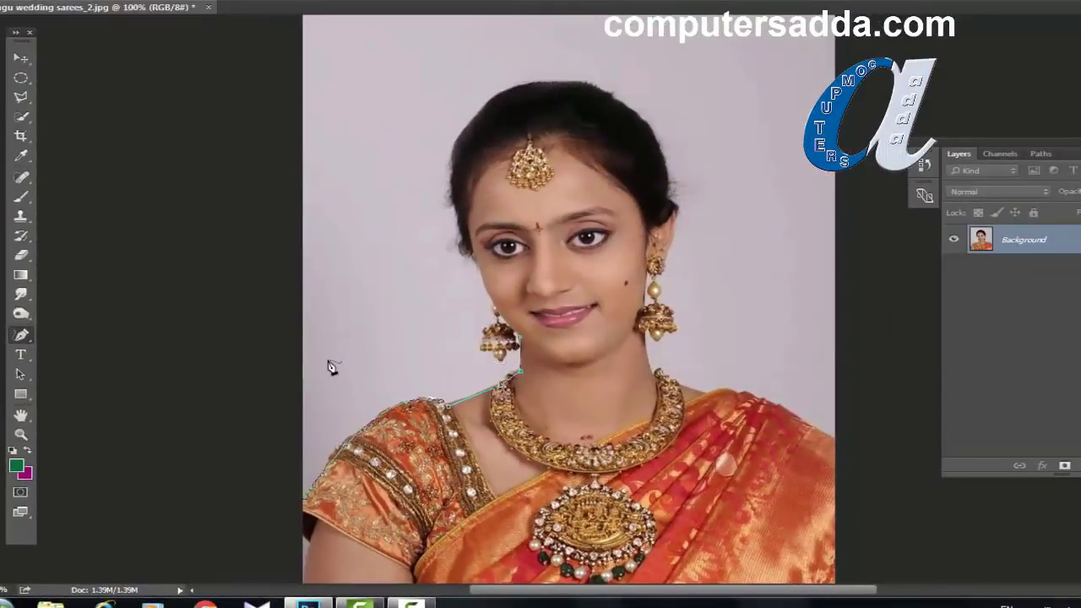
key(ctrl+z)
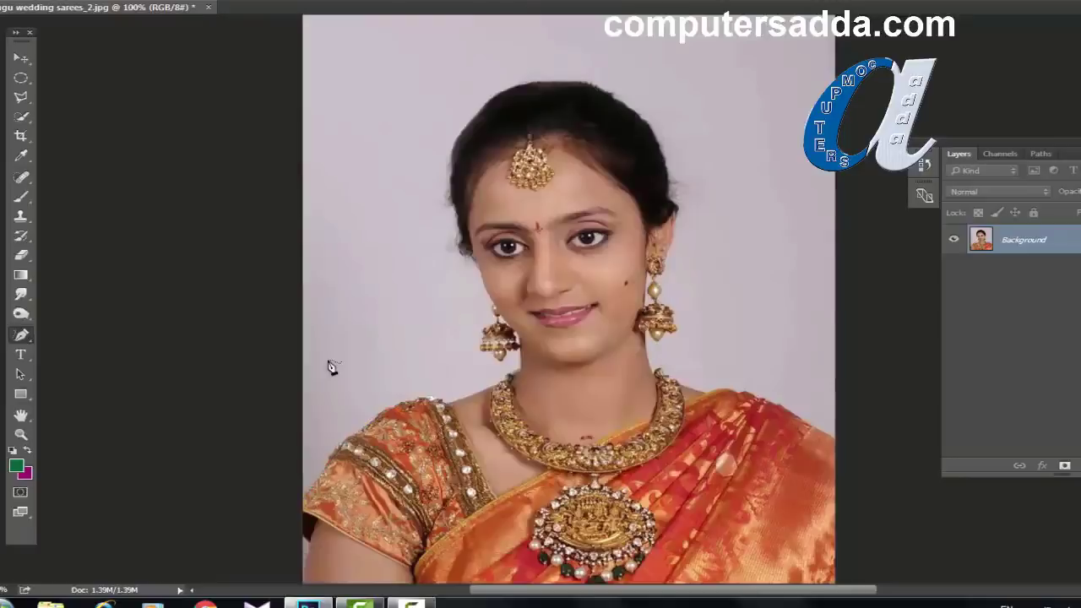
click(28, 337)
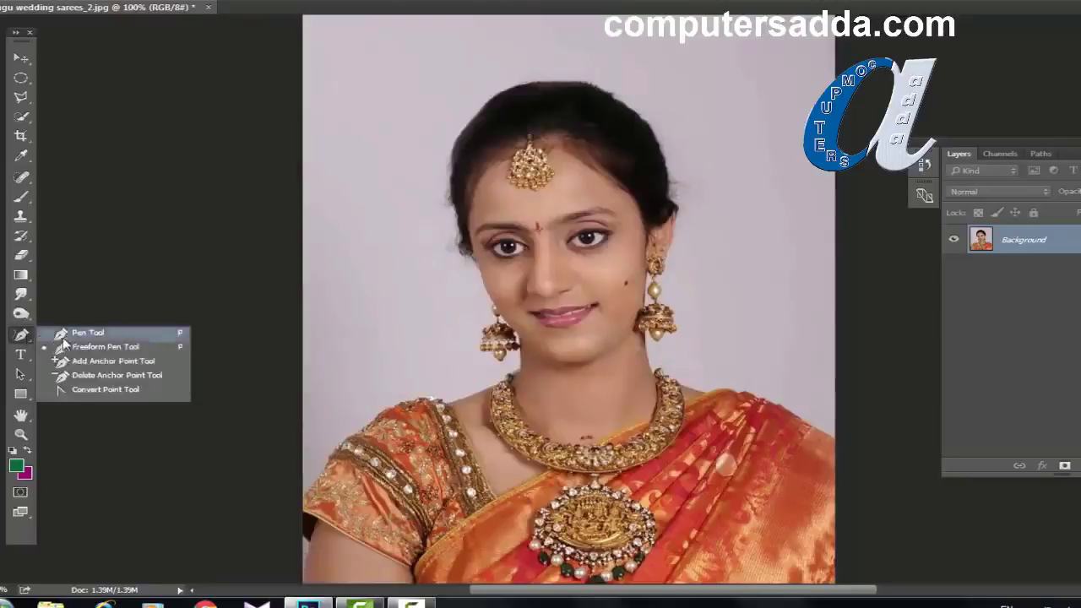
click(76, 346)
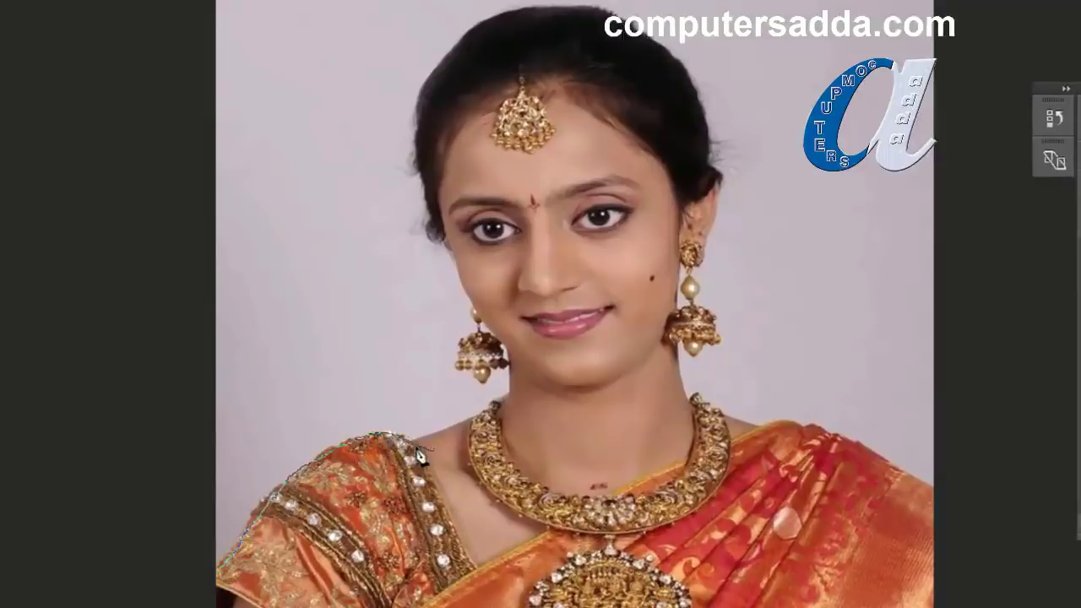
Step: Freehand-trace from the sari sleeve around the earrings, over the hair, down the sari and back
click(467, 419)
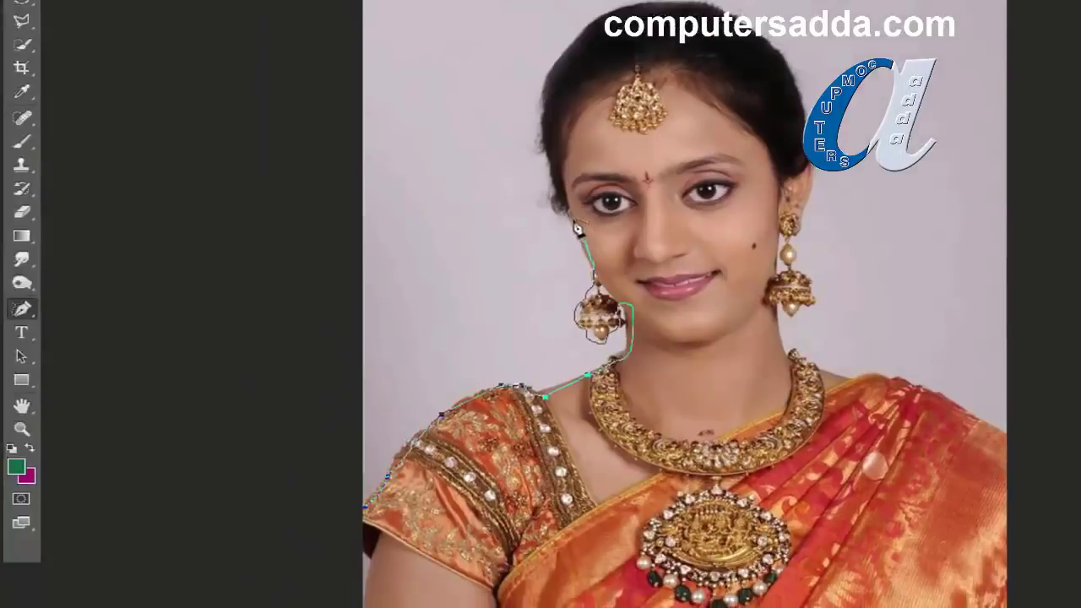
click(571, 205)
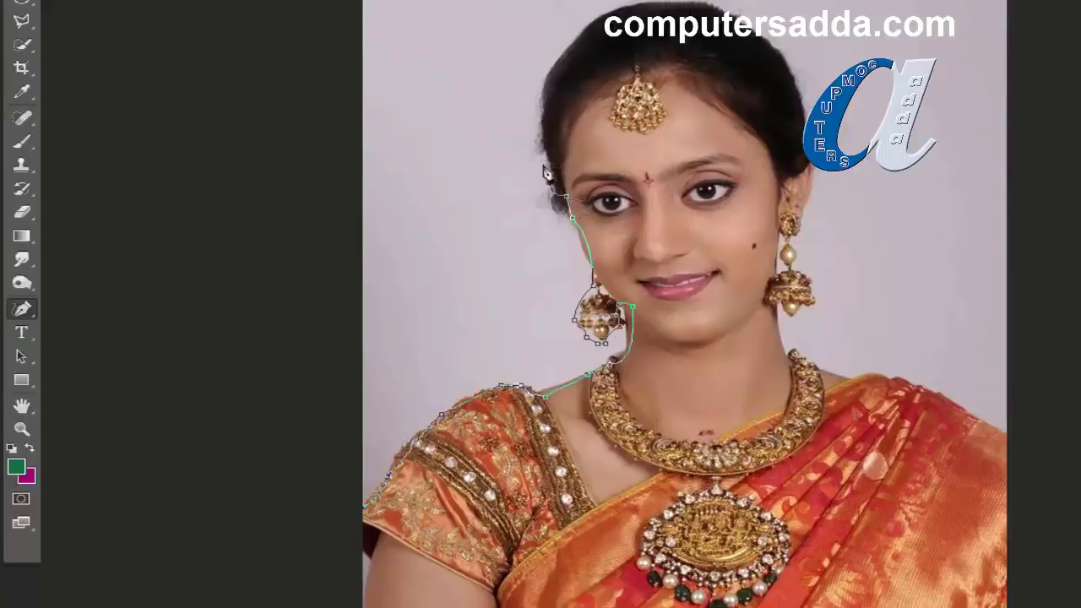
mouse_move(546, 173)
mouse_down()
mouse_move(516, 94)
mouse_move(549, 44)
mouse_up()
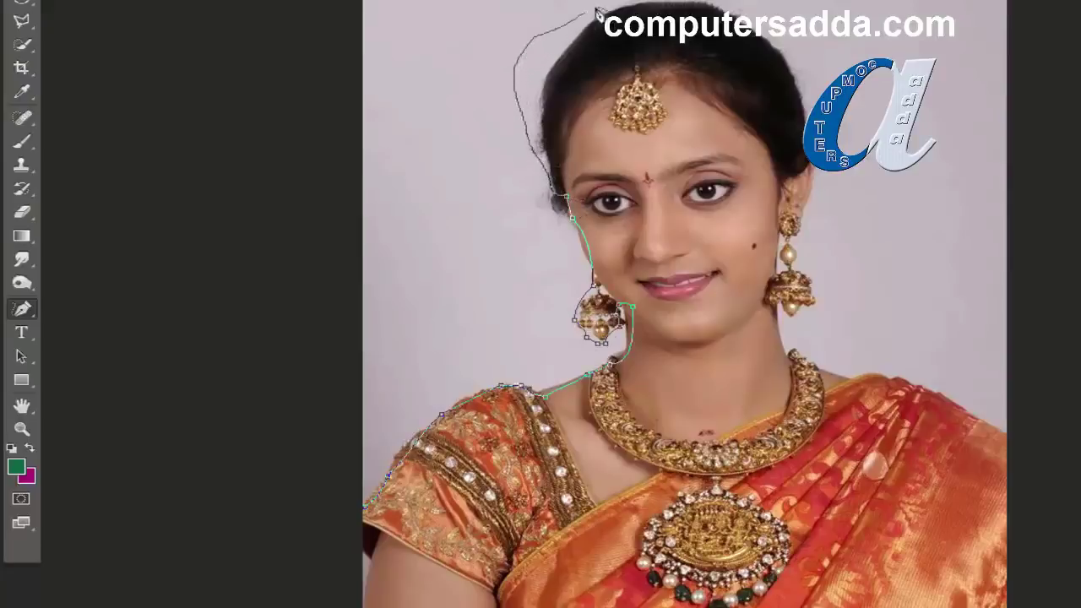
drag(763, 54, 773, 95)
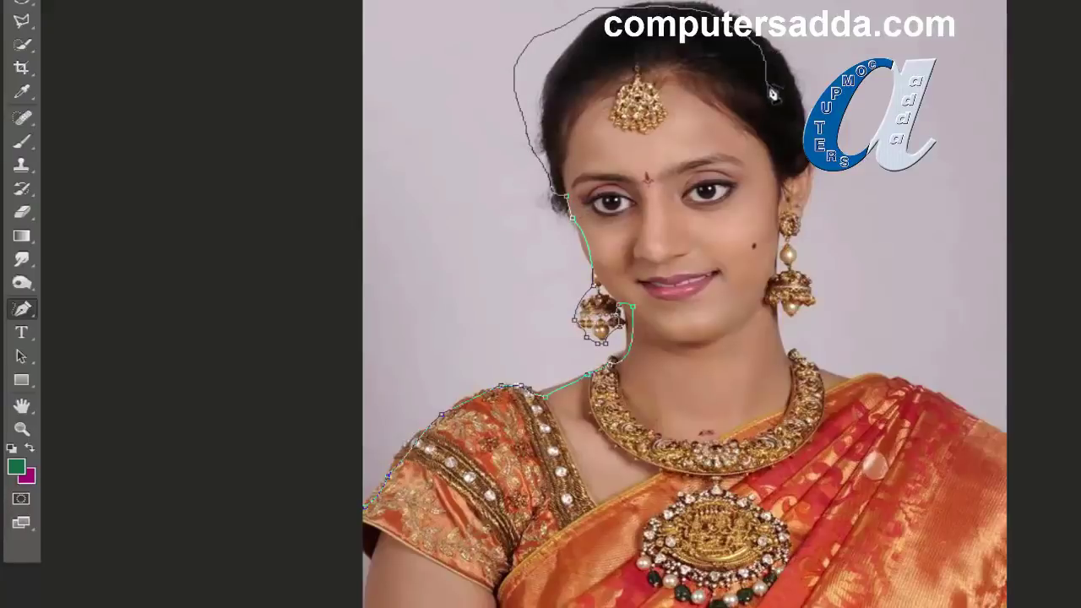
mouse_move(816, 185)
mouse_down()
mouse_move(787, 244)
mouse_move(809, 292)
mouse_move(803, 313)
mouse_move(783, 316)
mouse_move(791, 359)
mouse_up()
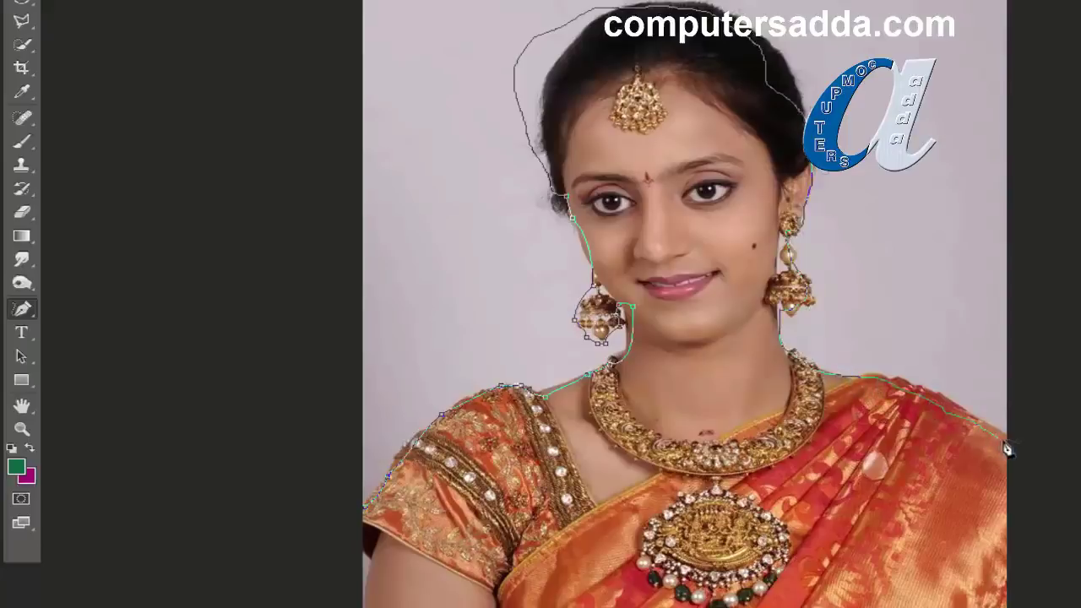
drag(983, 512, 998, 600)
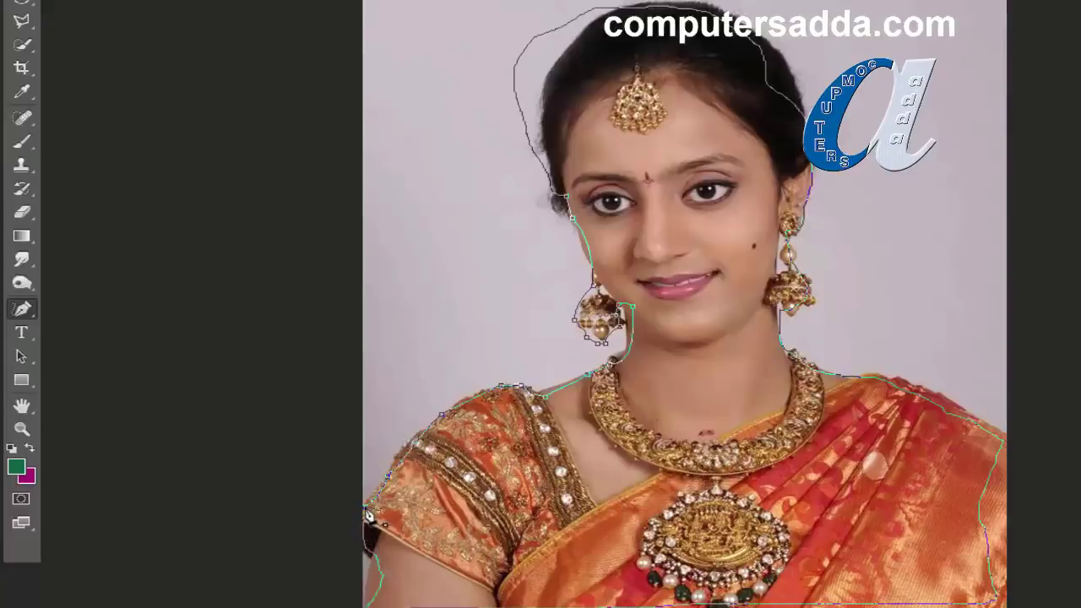
drag(369, 517, 370, 517)
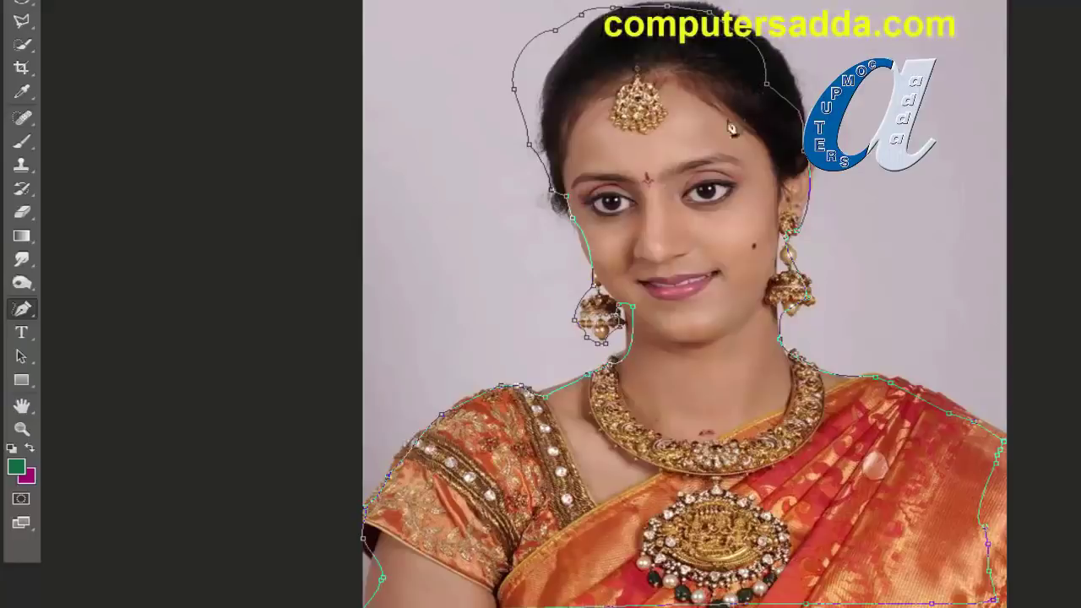
Step: With the Add Anchor Point Tool, drag the hair and left-edge anchors in onto the hairline
right_click(21, 313)
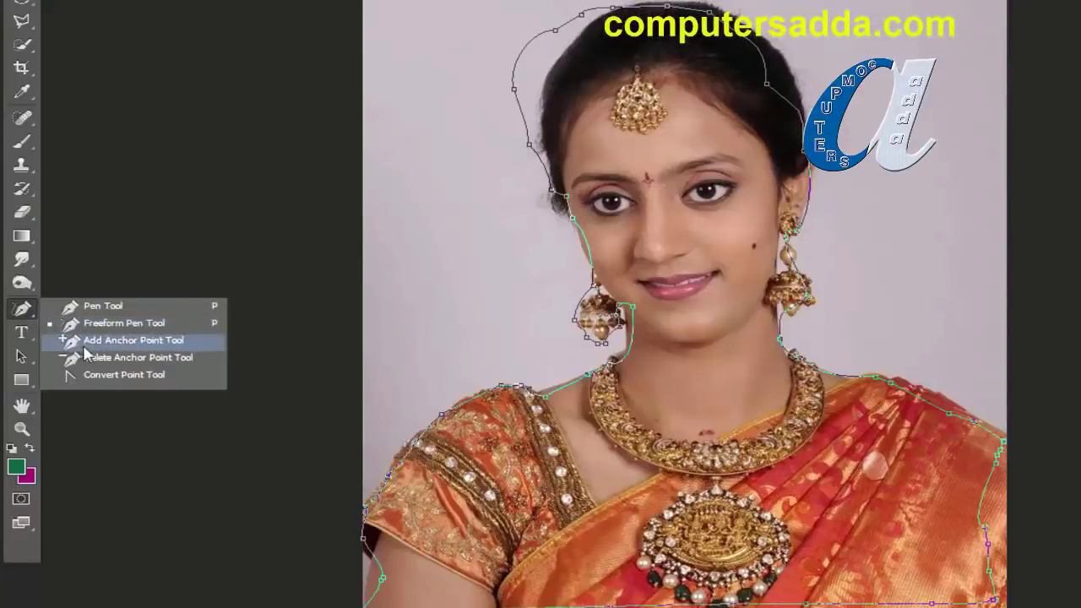
click(165, 341)
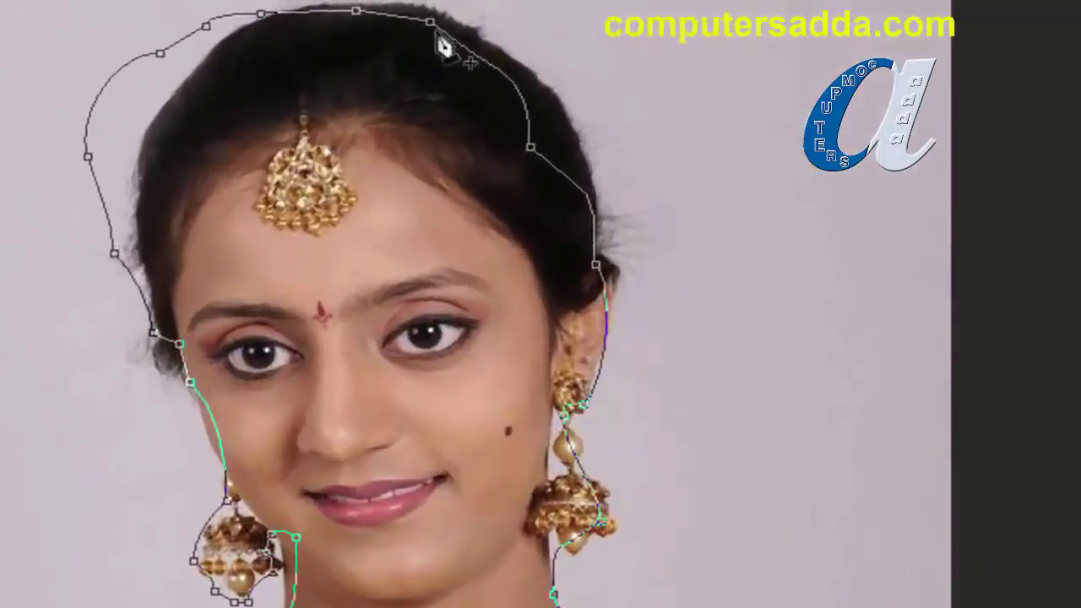
click(531, 149)
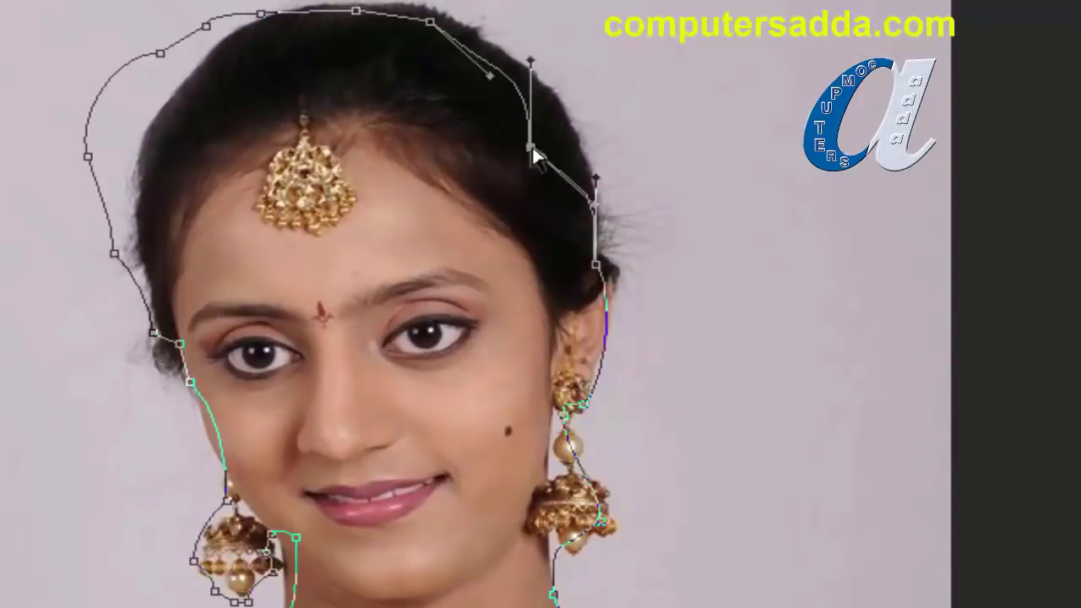
drag(531, 149, 561, 136)
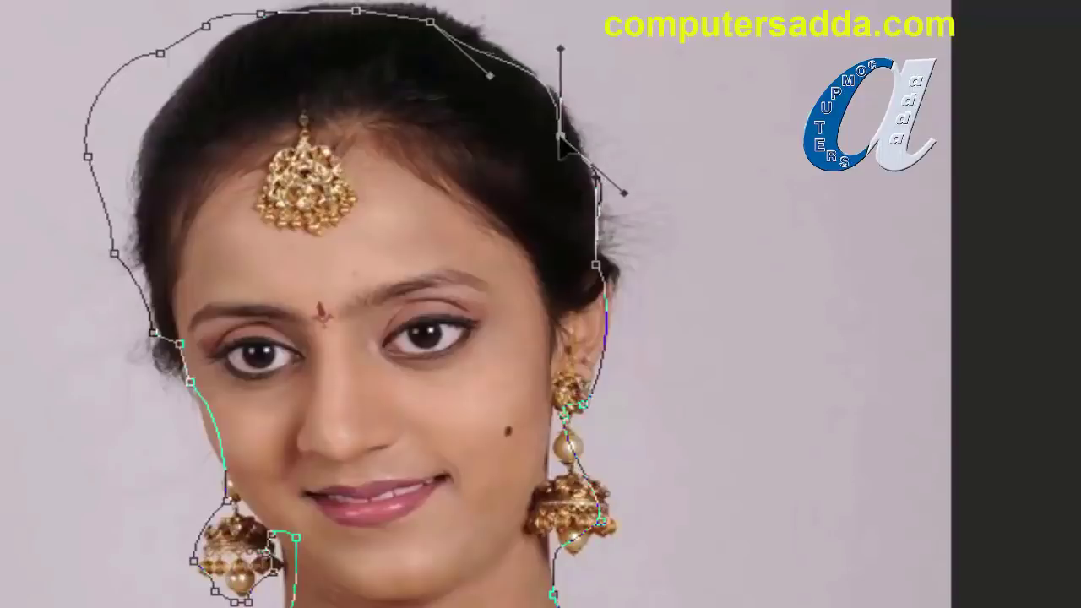
click(90, 159)
drag(96, 161, 150, 176)
drag(165, 59, 193, 93)
drag(207, 32, 271, 35)
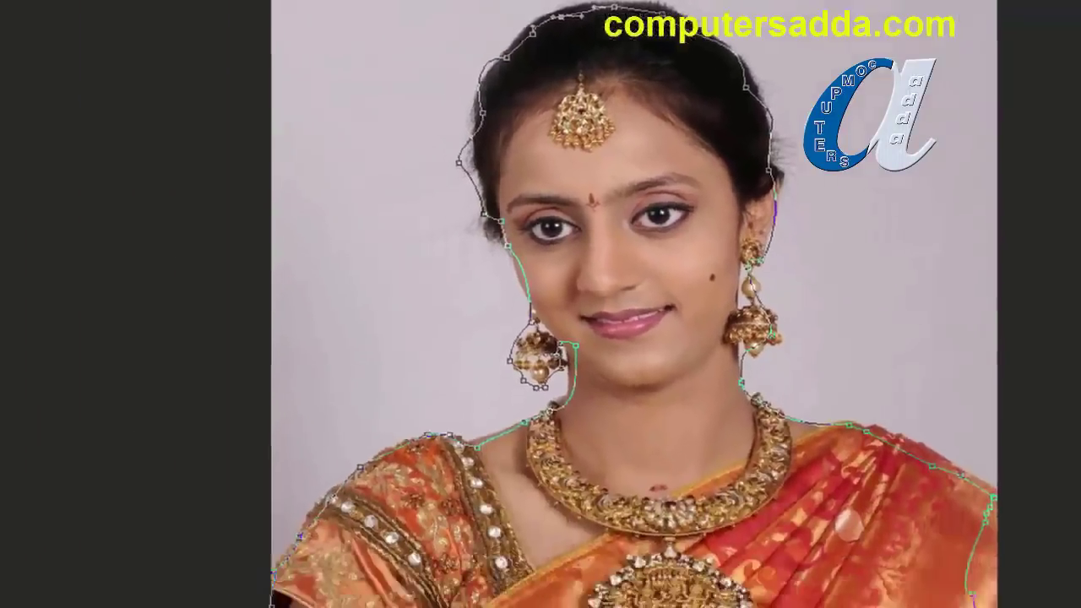
Step: Add a new anchor near the top of the hair and reshape the top and right hair outline
click(49, 299)
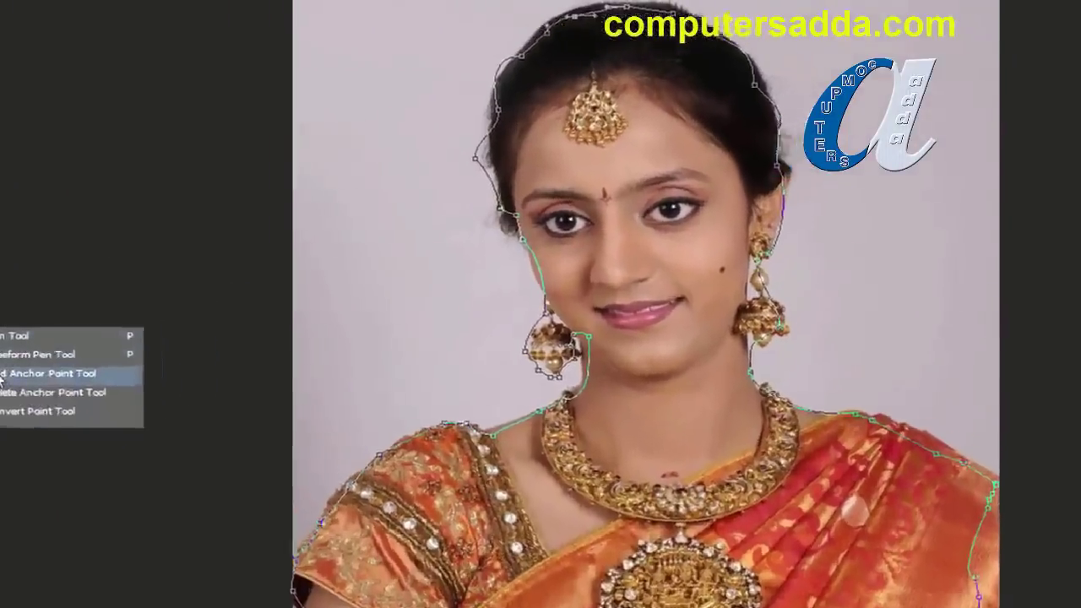
click(3, 376)
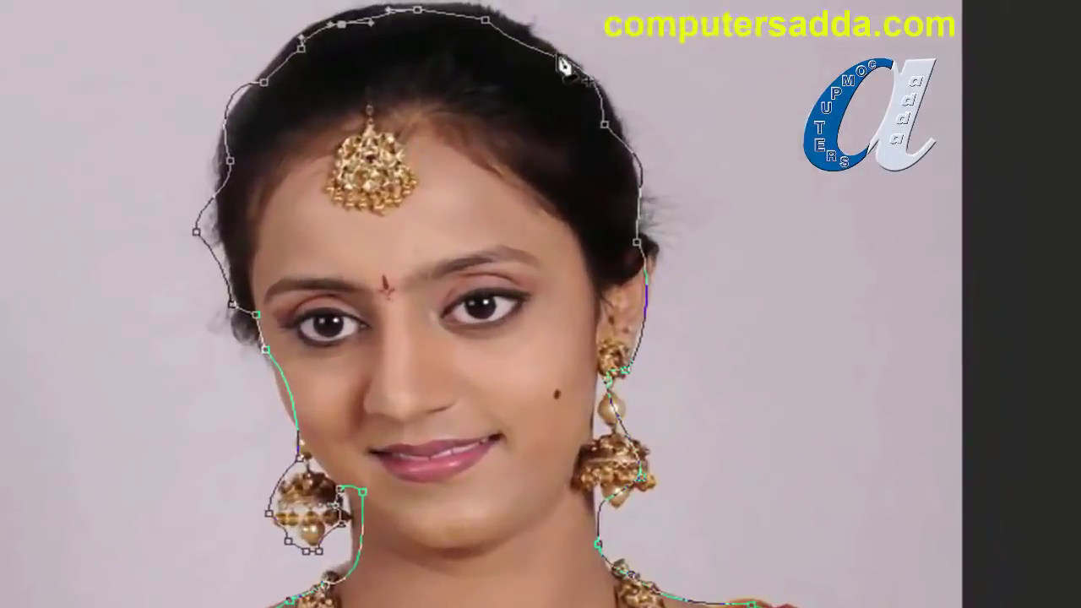
click(549, 56)
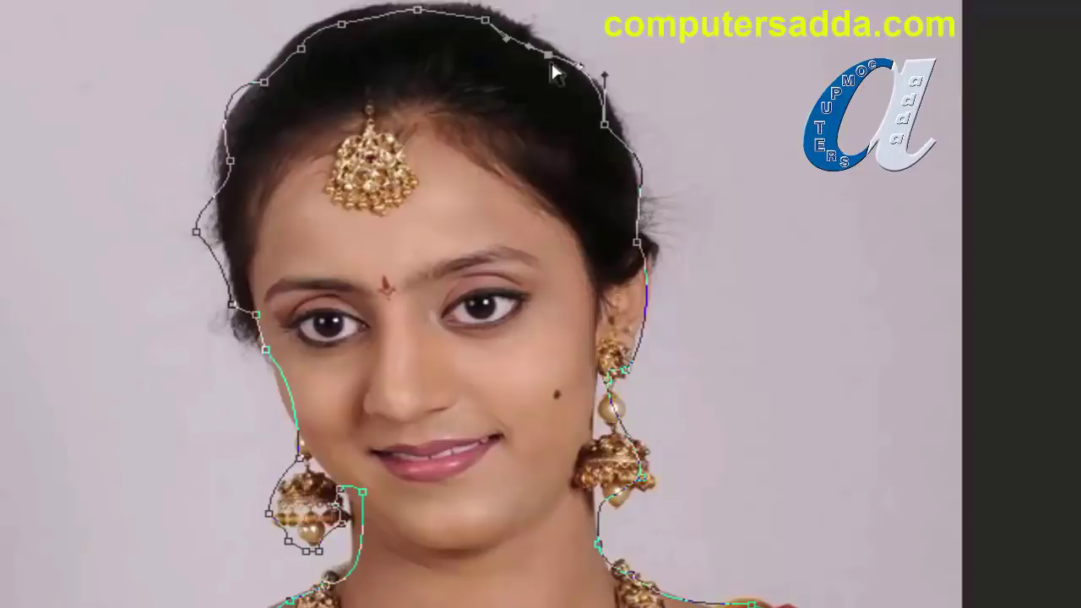
drag(555, 62, 543, 49)
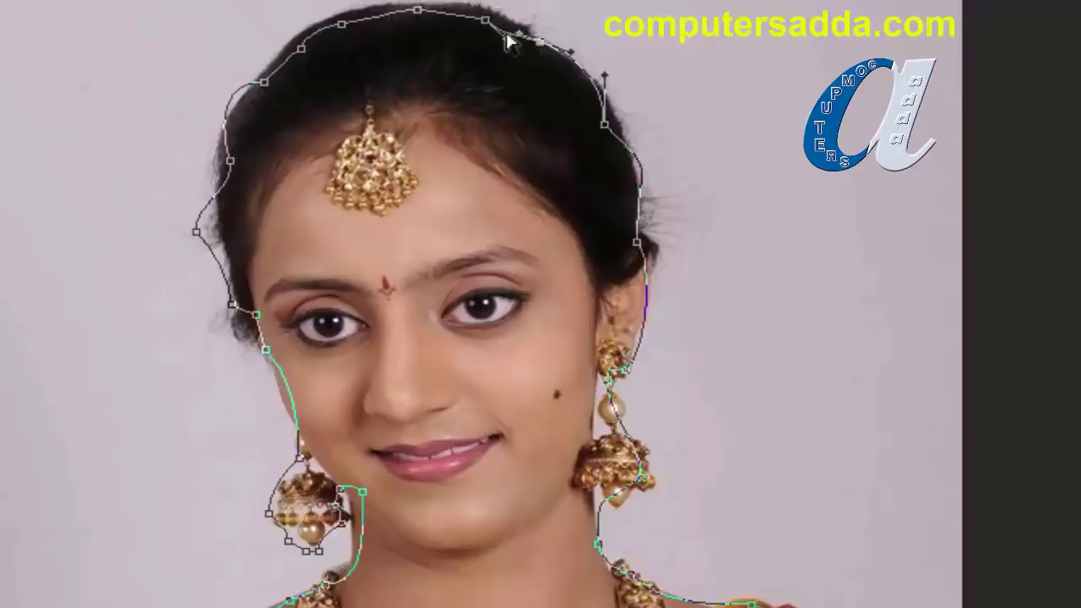
drag(486, 19, 487, 11)
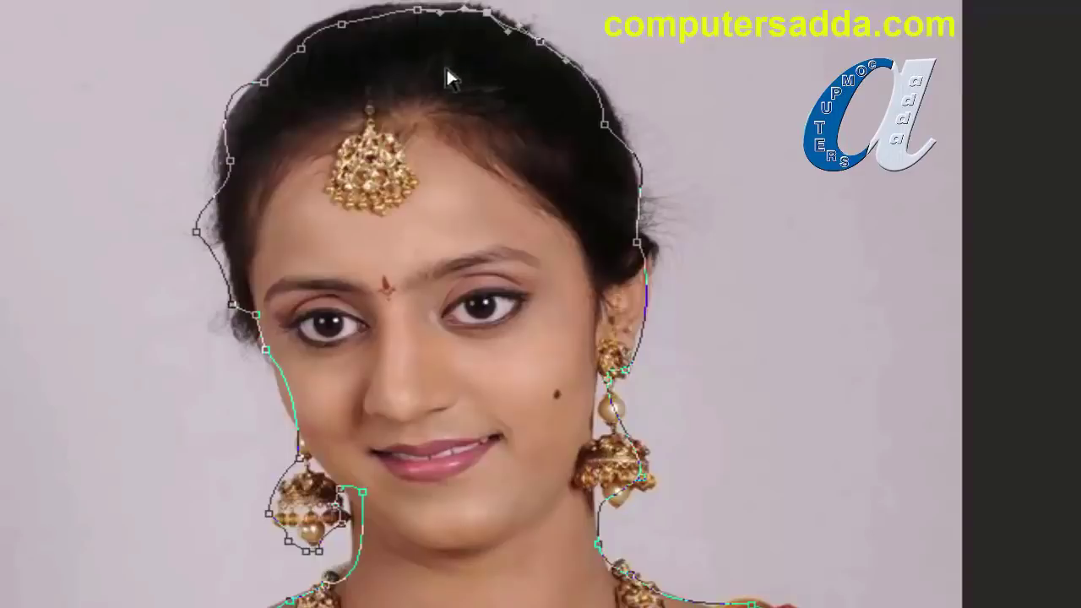
drag(603, 145, 602, 119)
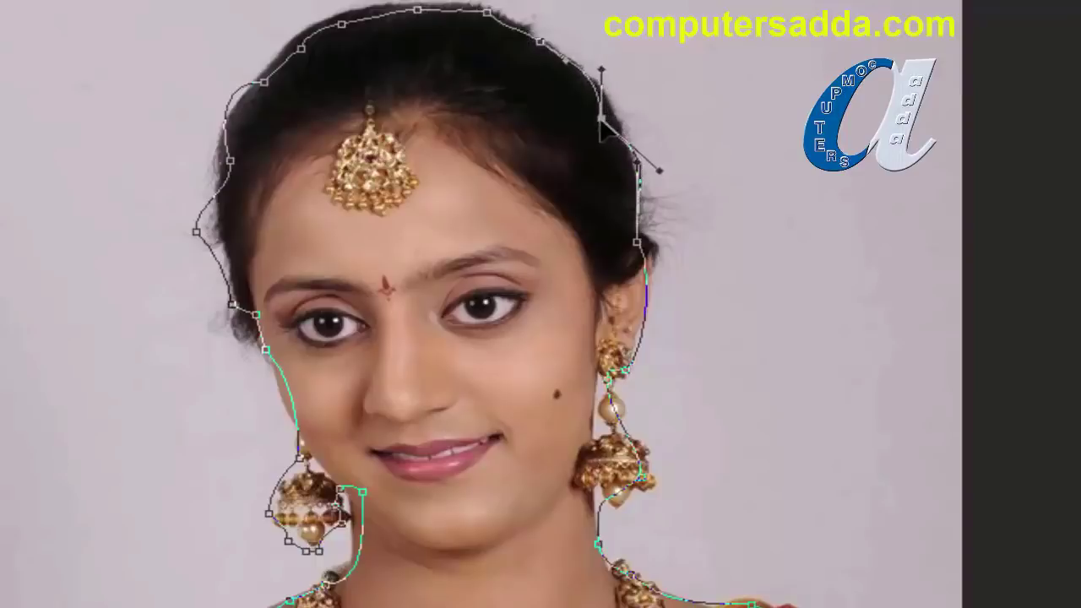
click(389, 29)
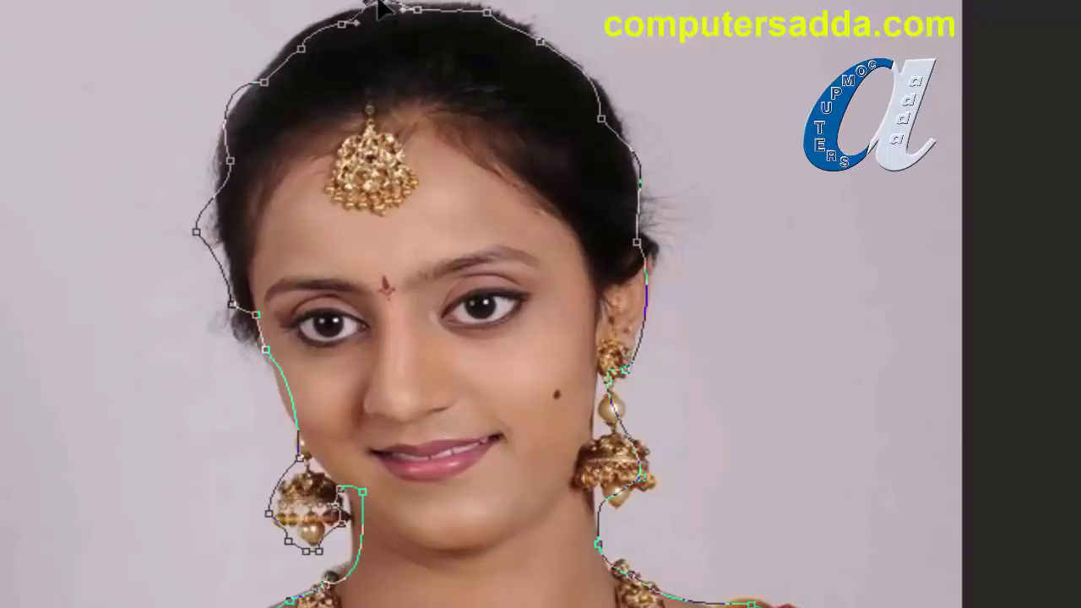
drag(380, 9, 381, 18)
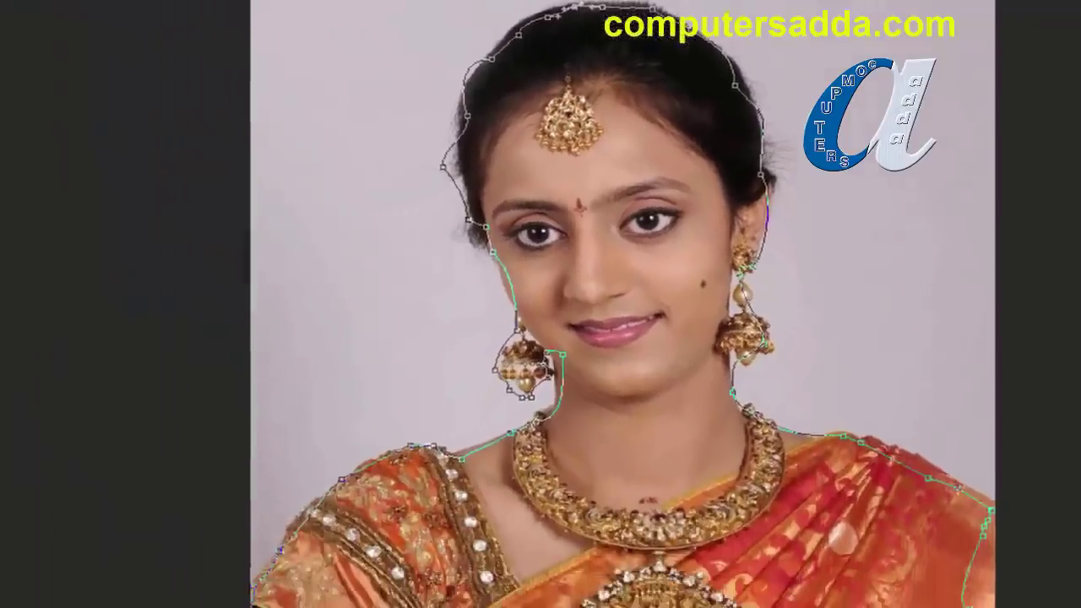
Step: With the Delete Anchor Point Tool, remove four surplus anchors along the top and left hair outline
right_click(29, 305)
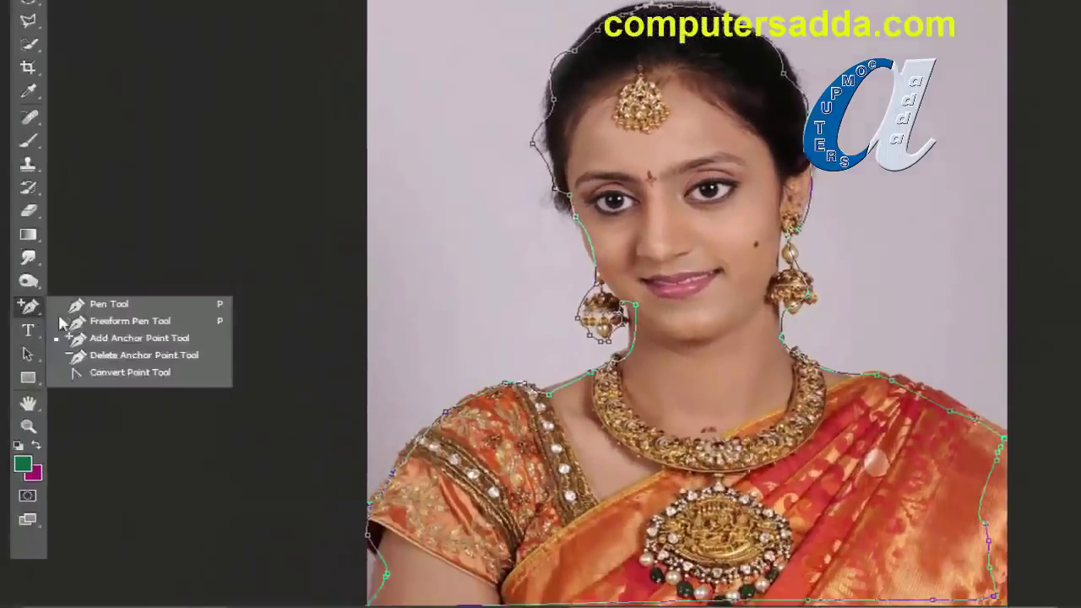
click(99, 359)
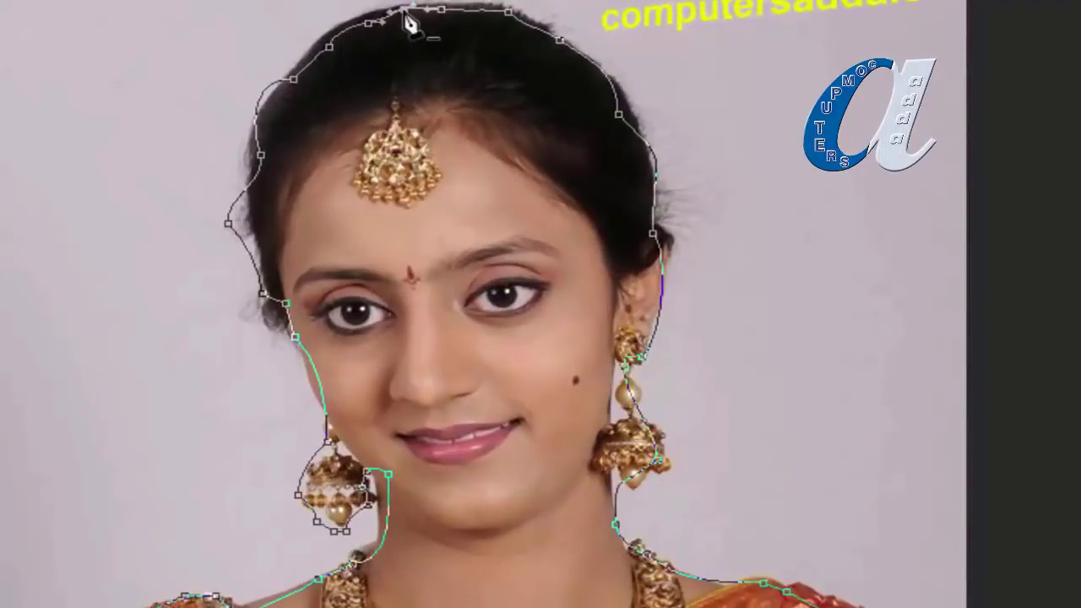
click(407, 14)
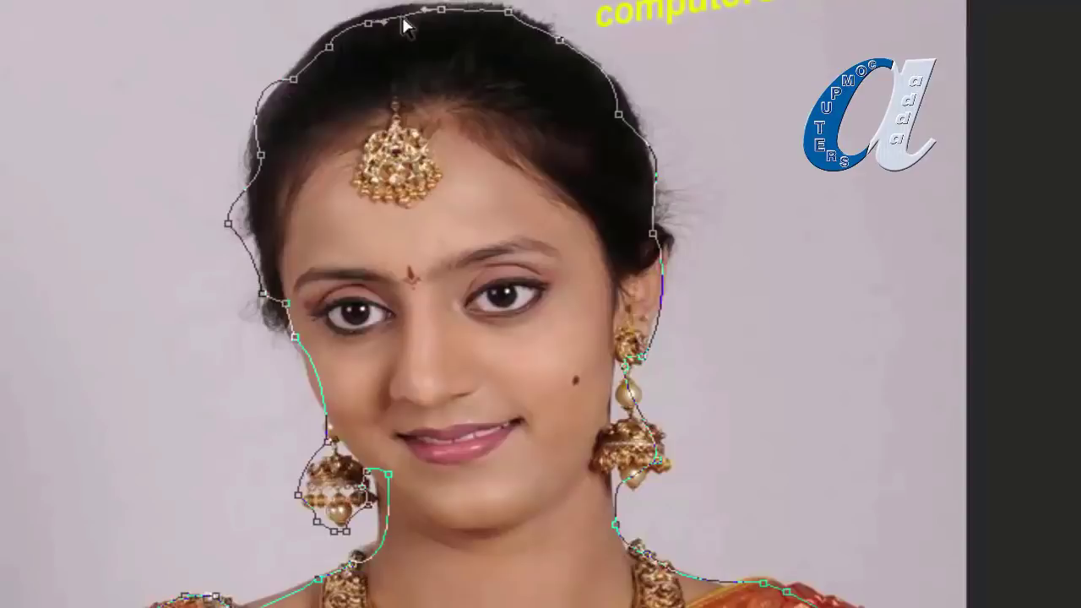
click(368, 23)
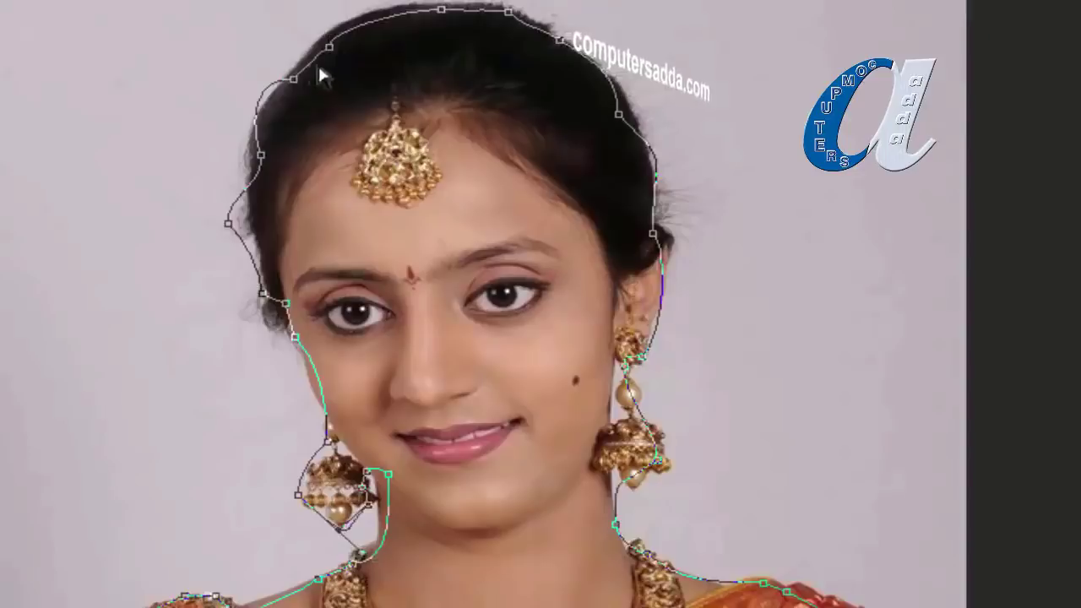
click(293, 80)
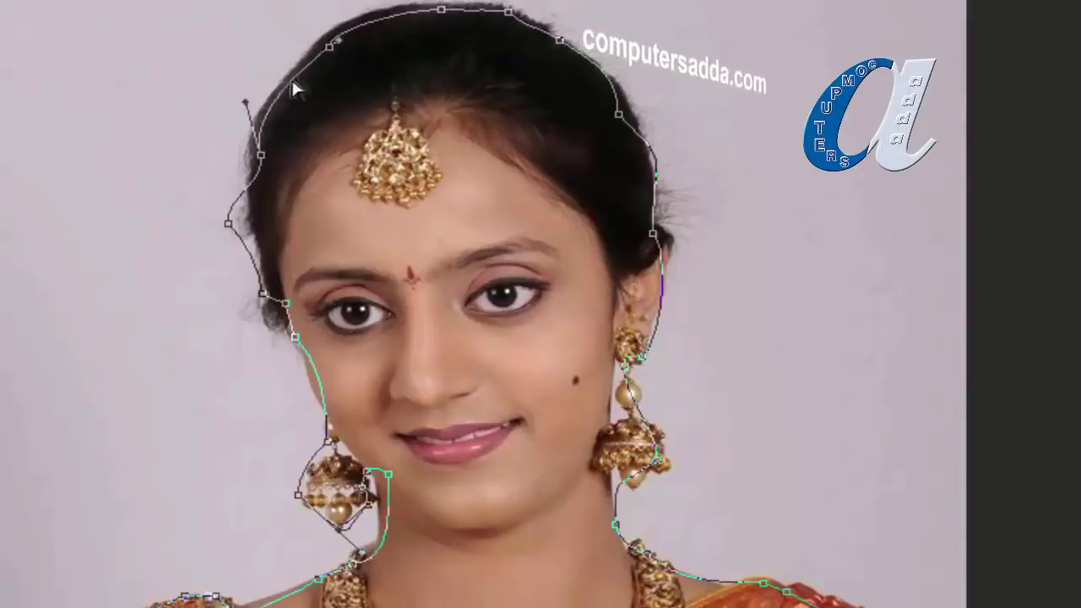
click(228, 225)
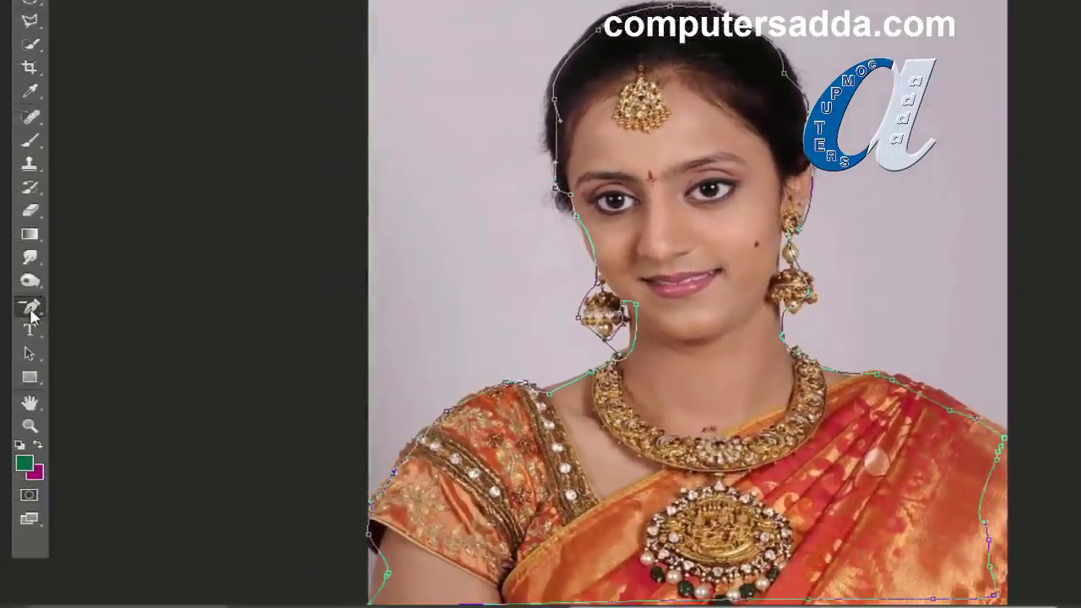
Step: With the Convert Point Tool, drag handles out of two hair anchors to reshape the top curve
drag(32, 306, 99, 378)
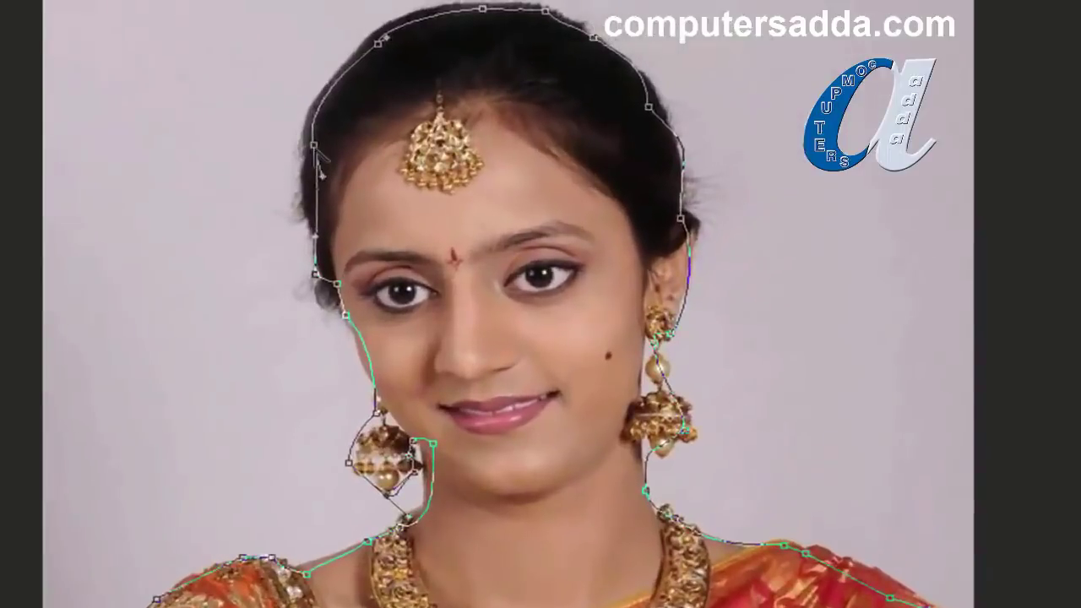
click(313, 145)
drag(314, 145, 340, 95)
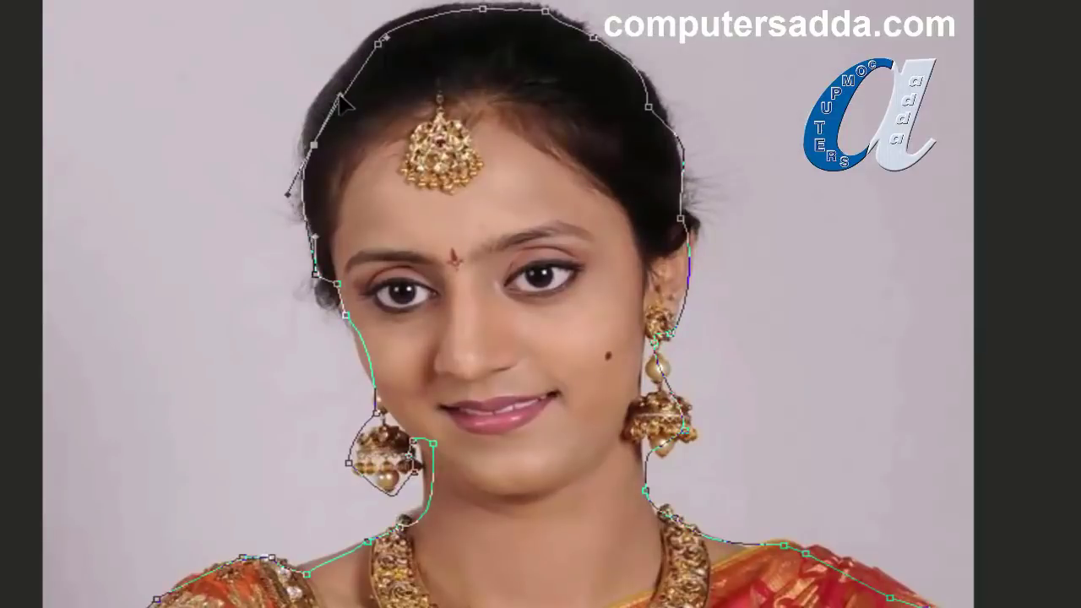
click(384, 42)
drag(386, 41, 430, 3)
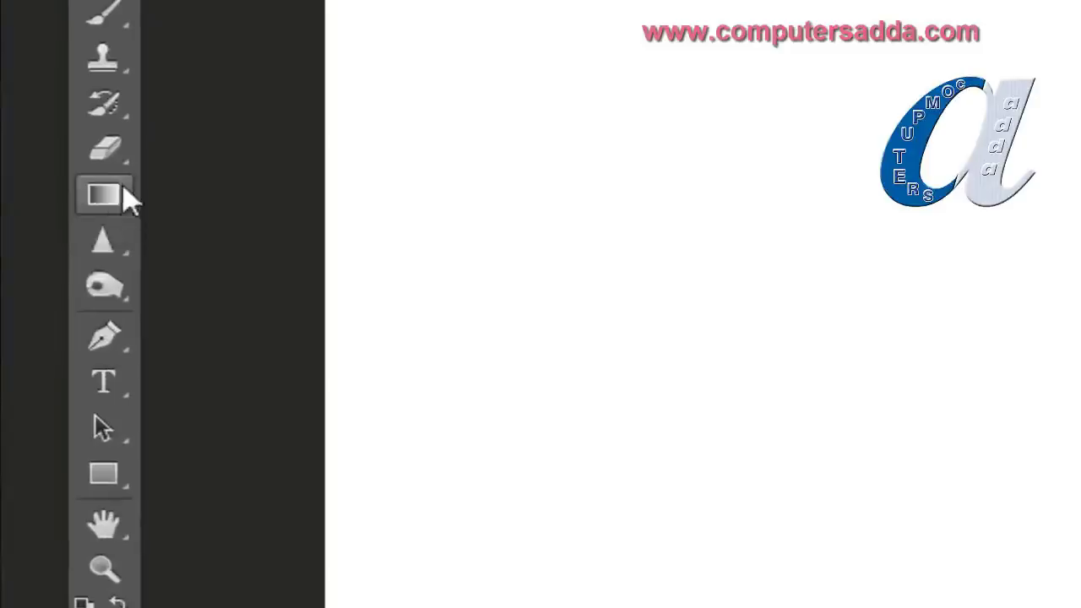
Step: Draw an elliptical selection at upper left, fill it with the green foreground, and deselect
click(100, 237)
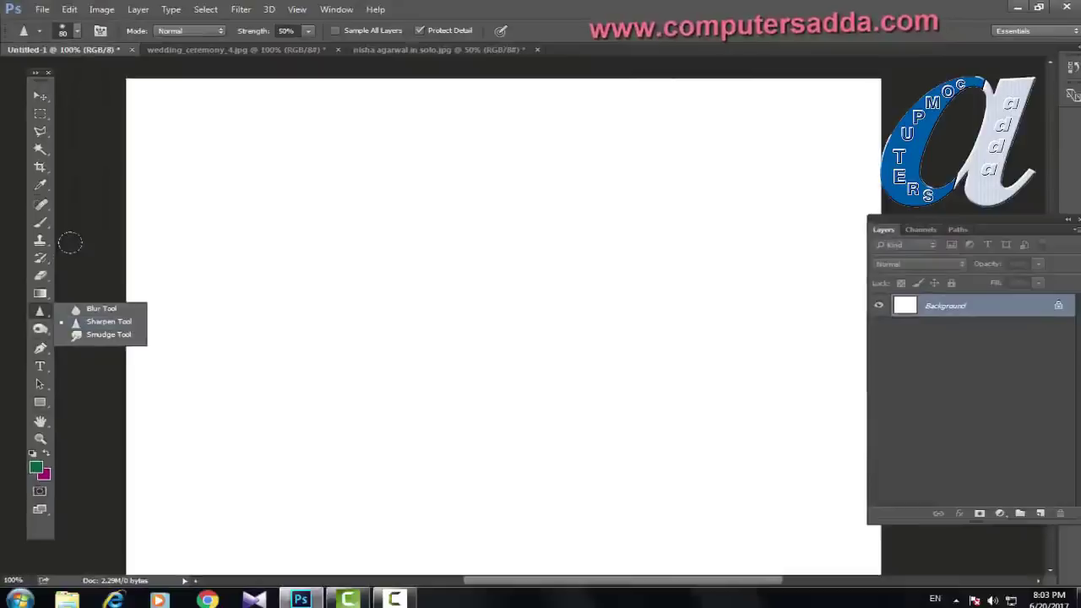
click(40, 95)
click(40, 95)
click(40, 113)
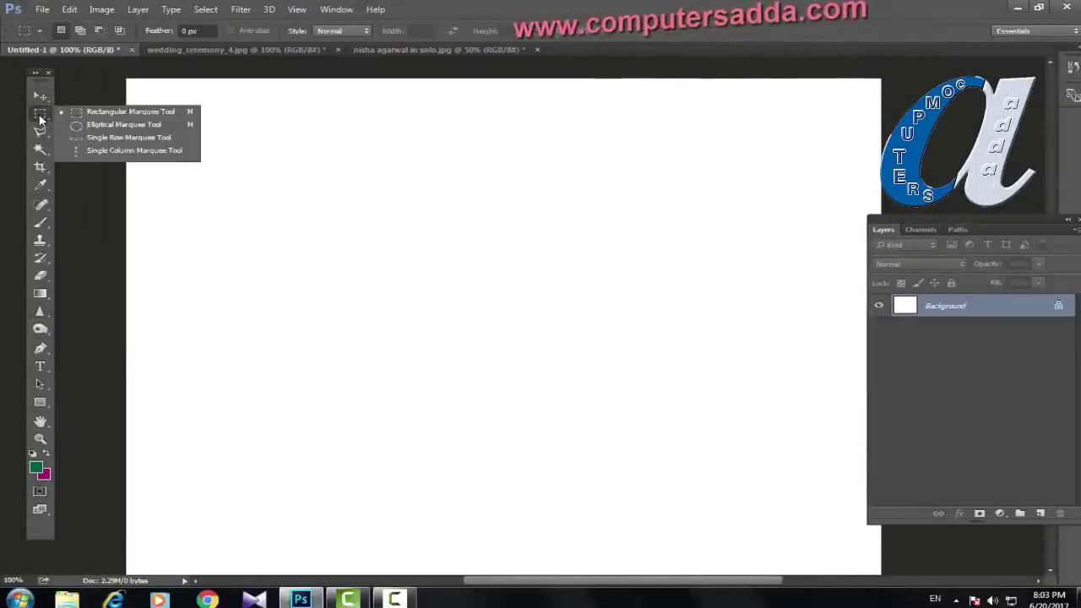
click(108, 126)
drag(203, 165, 392, 350)
key(alt+BackSpace)
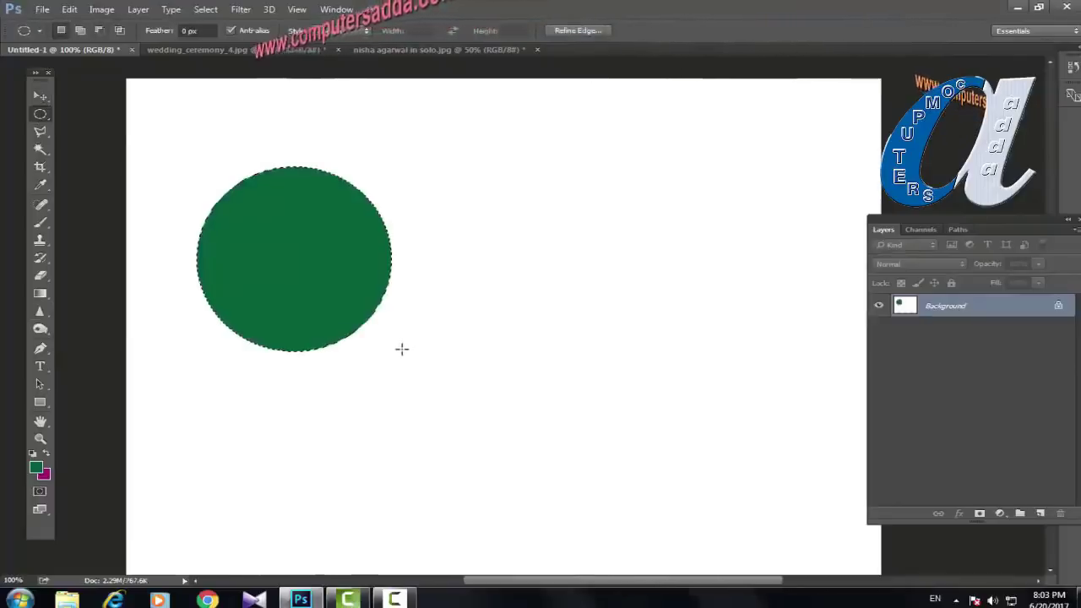
key(ctrl+d)
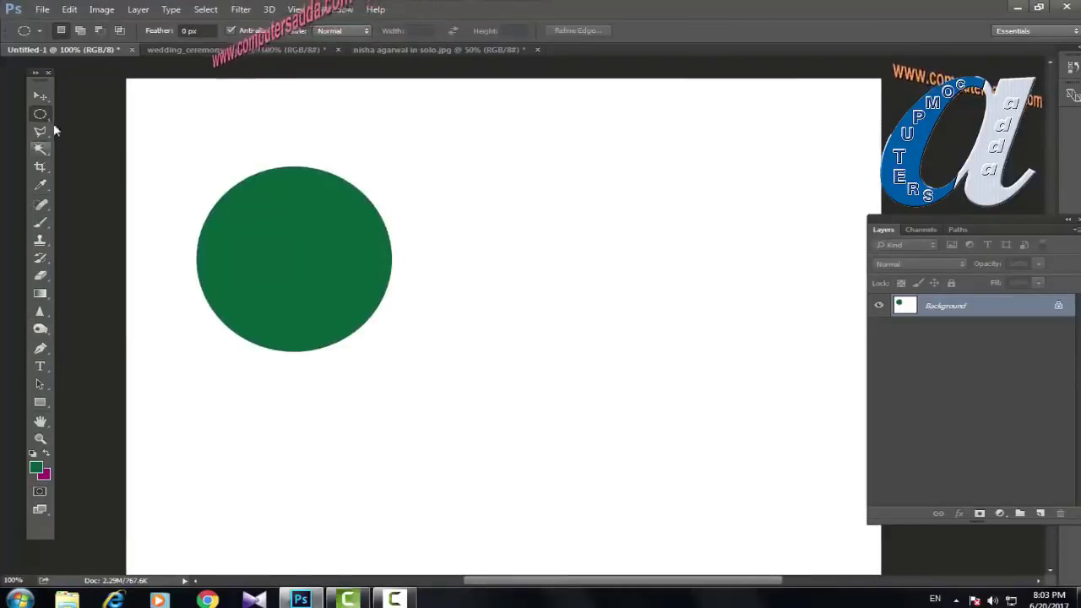
Step: Draw a rectangular selection right of the circle, fill it with magenta background, and deselect
right_click(40, 114)
click(109, 111)
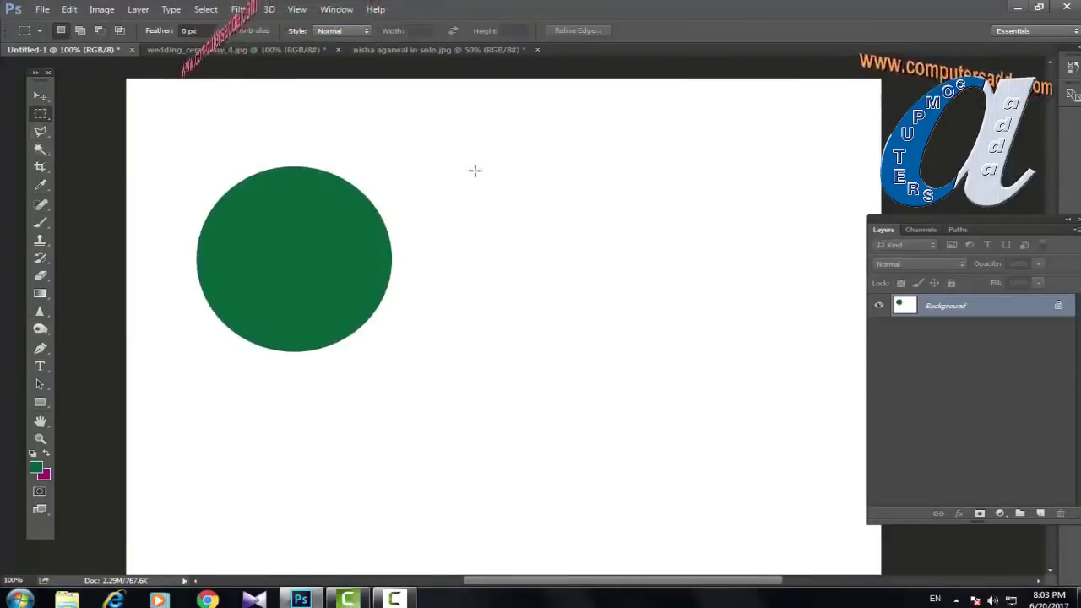
drag(513, 165, 708, 324)
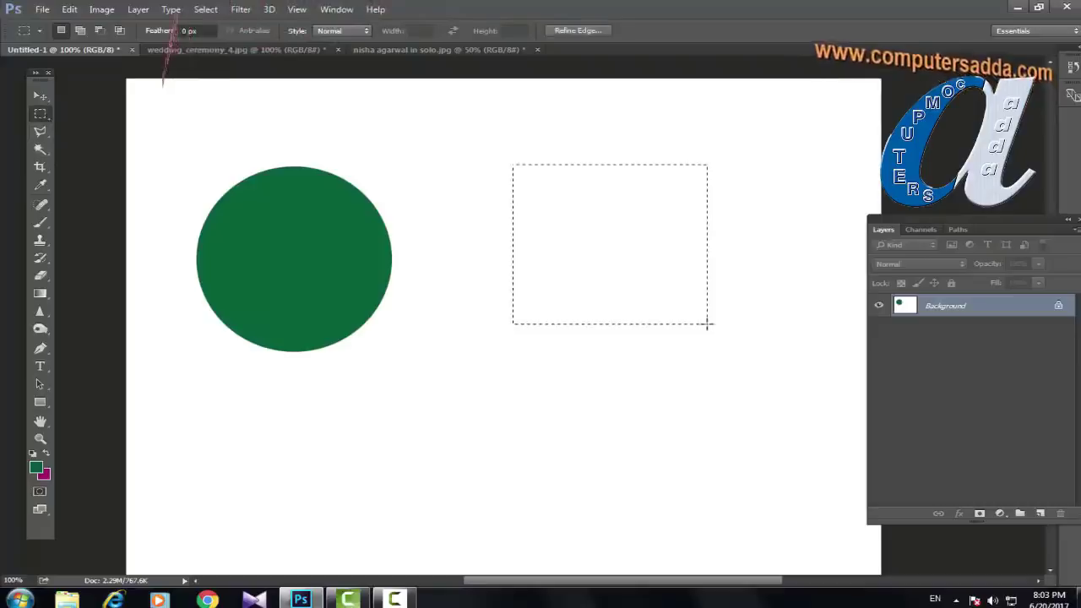
key(ctrl+BackSpace)
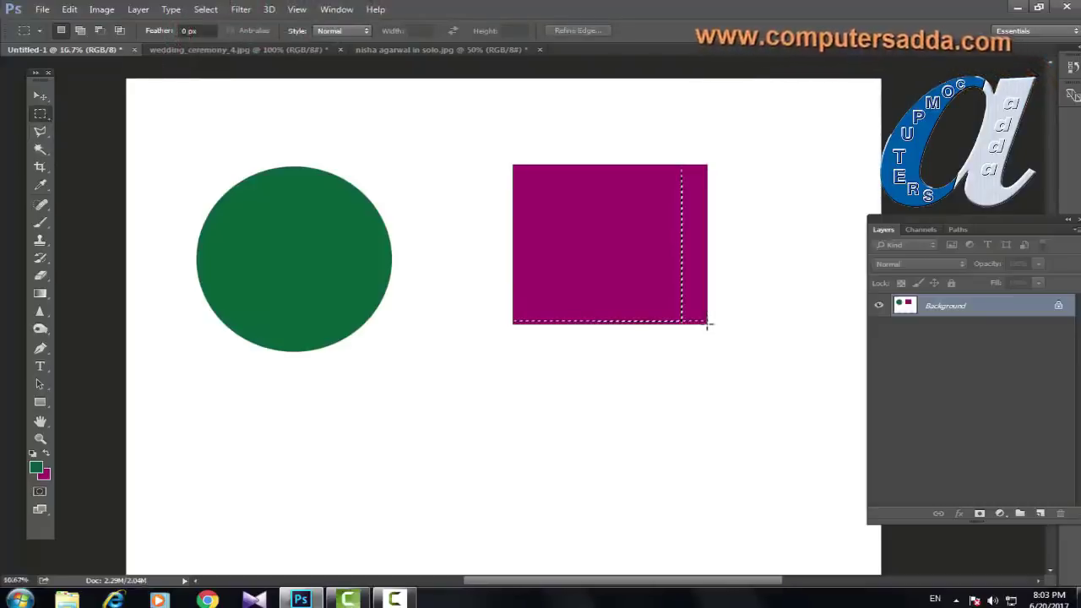
key(ctrl+d)
key(ctrl+minus)
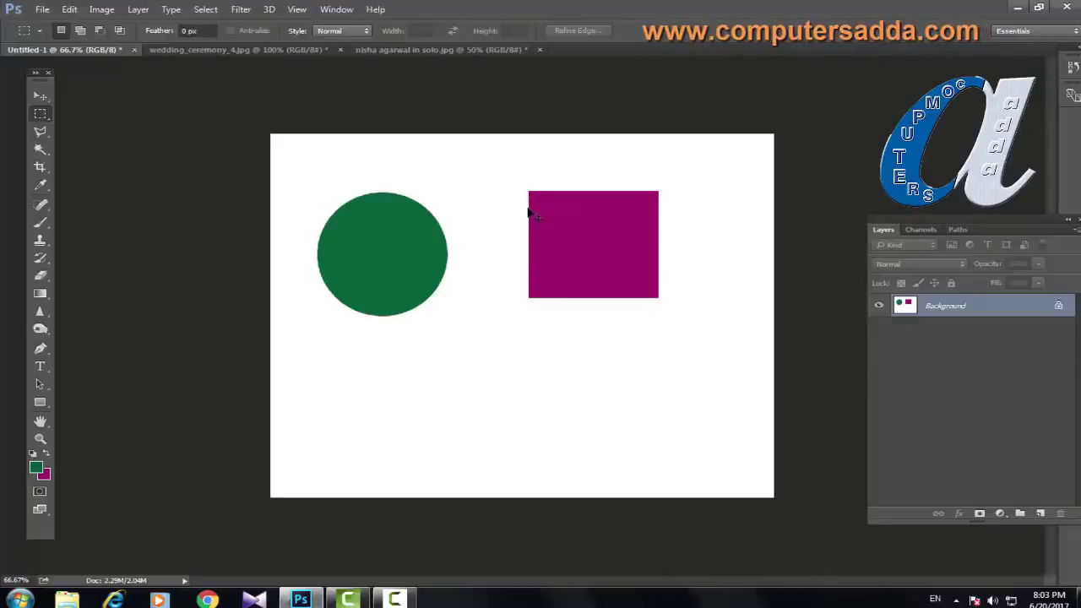
scroll(531, 213, up, 5)
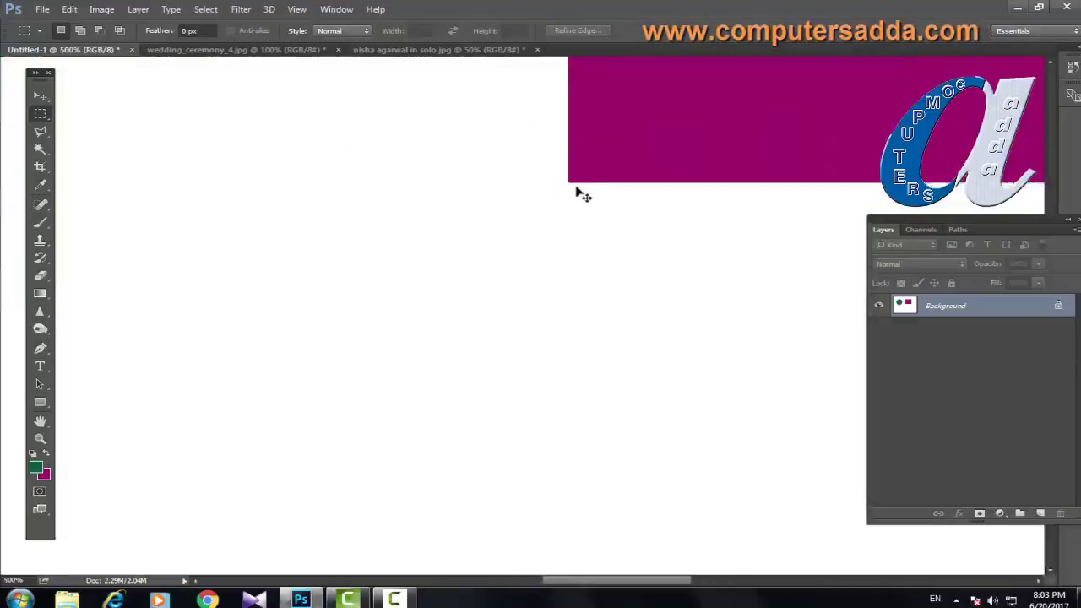
scroll(614, 163, down, 1)
drag(640, 144, 470, 292)
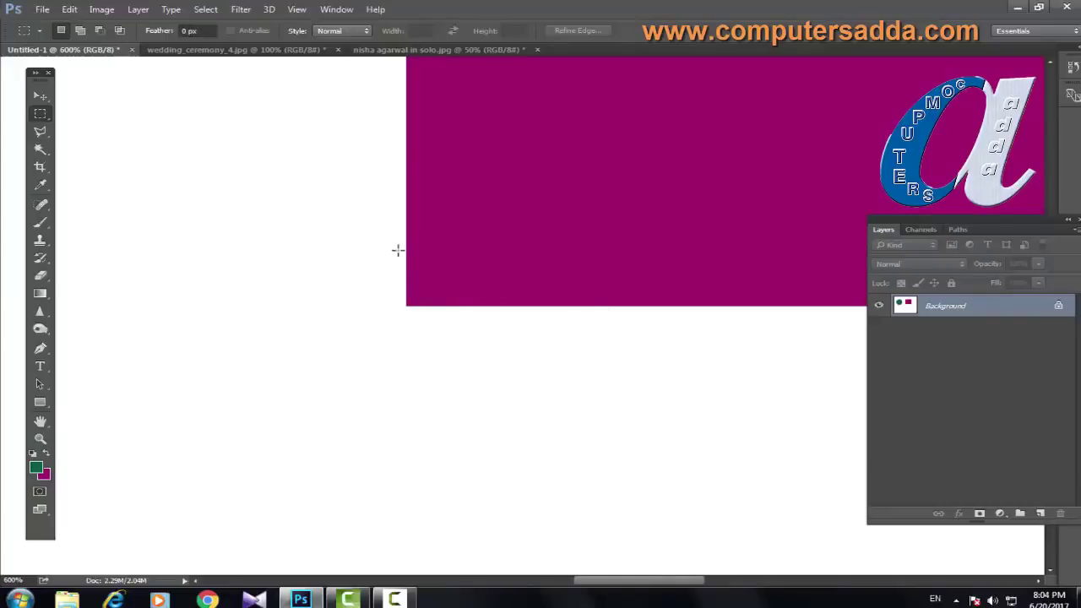
scroll(413, 256, down, 3)
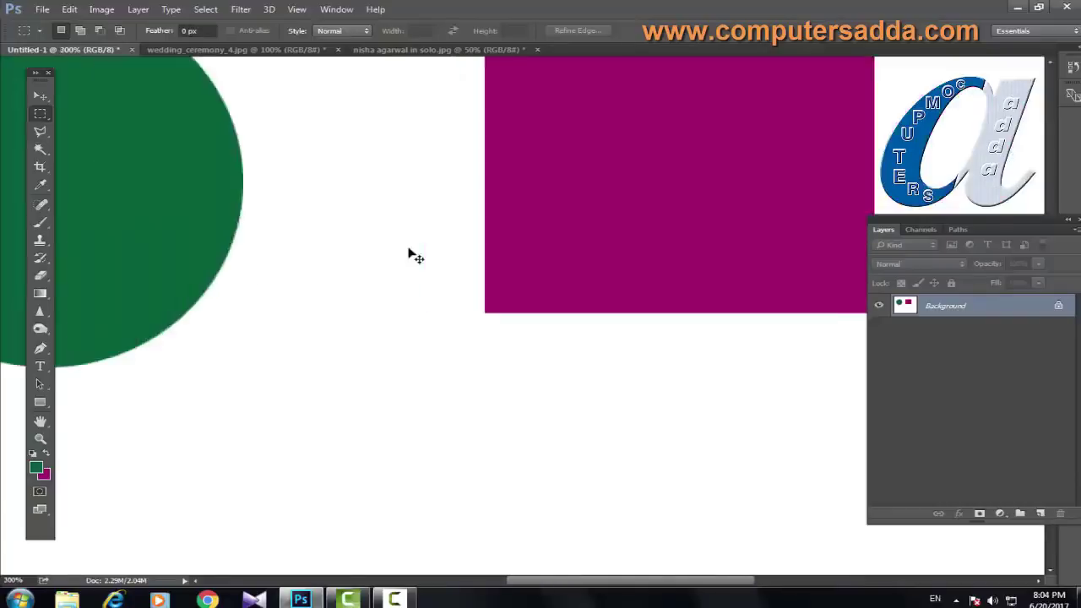
scroll(414, 256, down, 1)
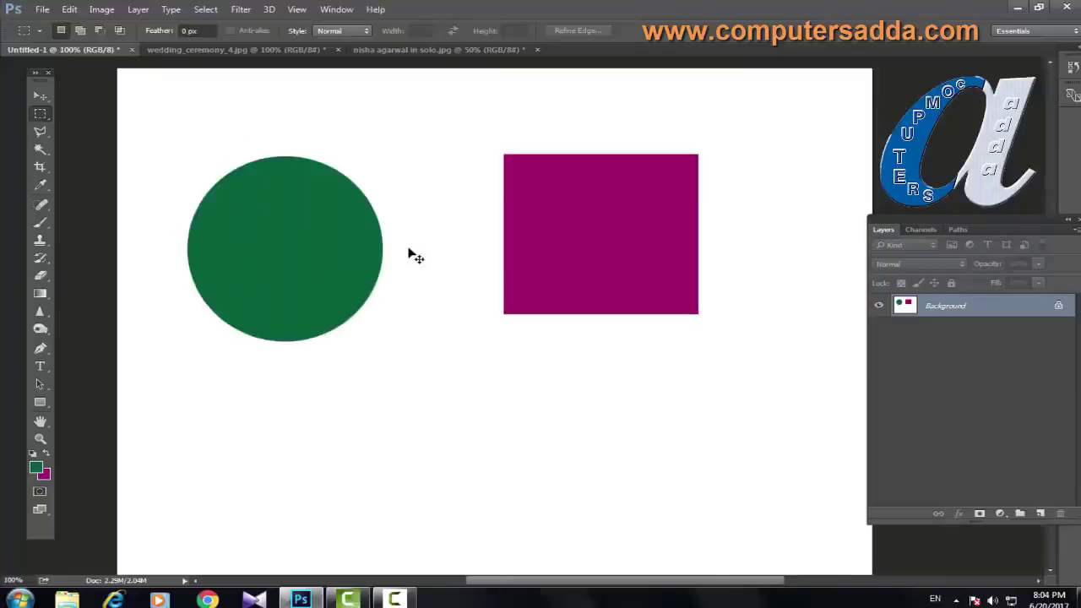
click(40, 313)
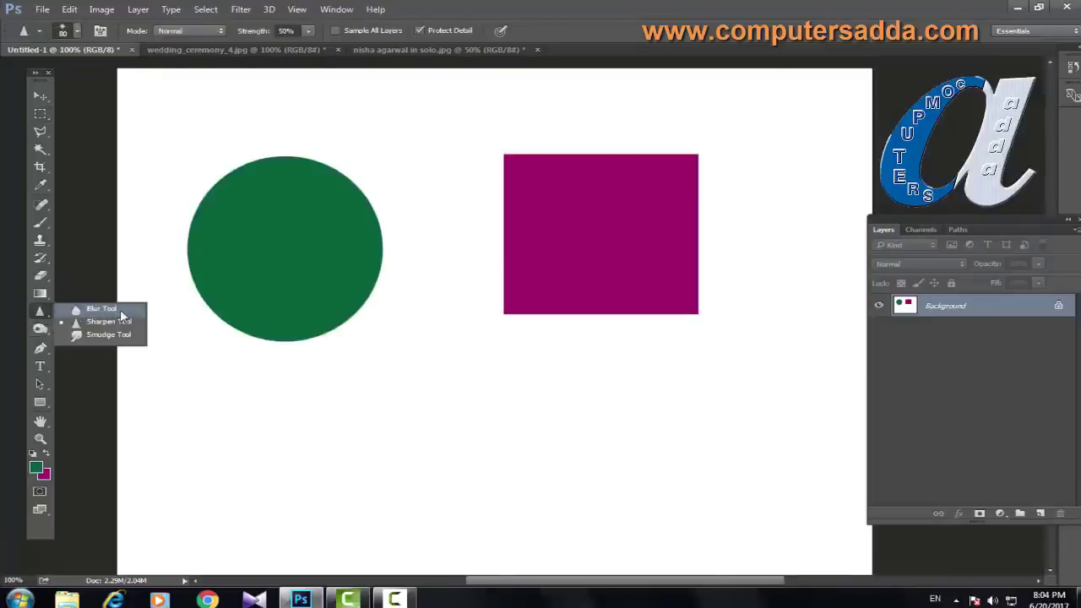
Step: Blur the green circle's lower and upper right edge with a size-60 Blur brush at 100% strength
click(101, 310)
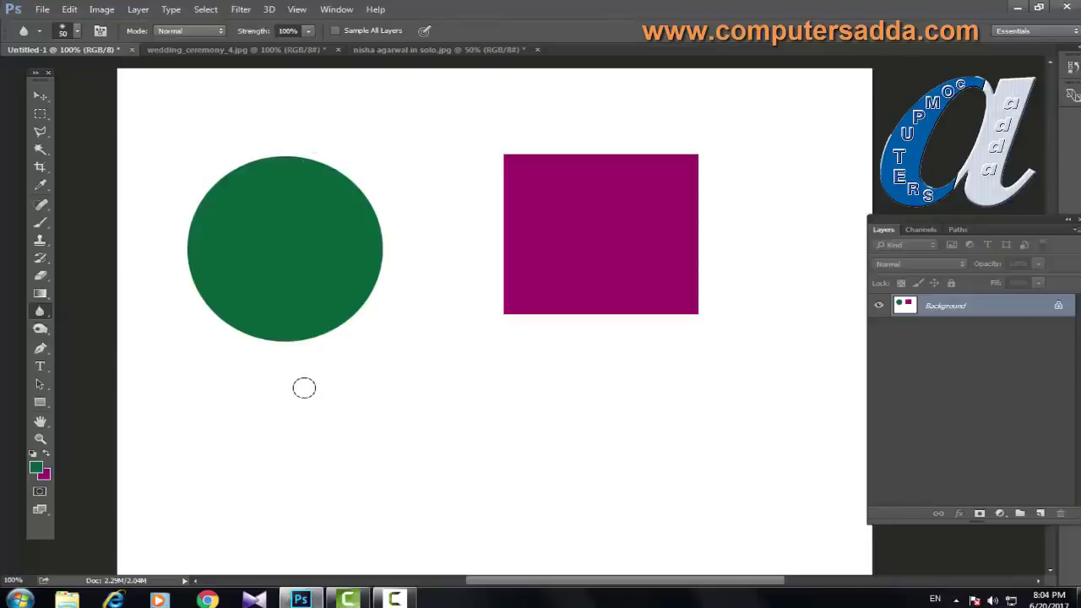
key(bracketright)
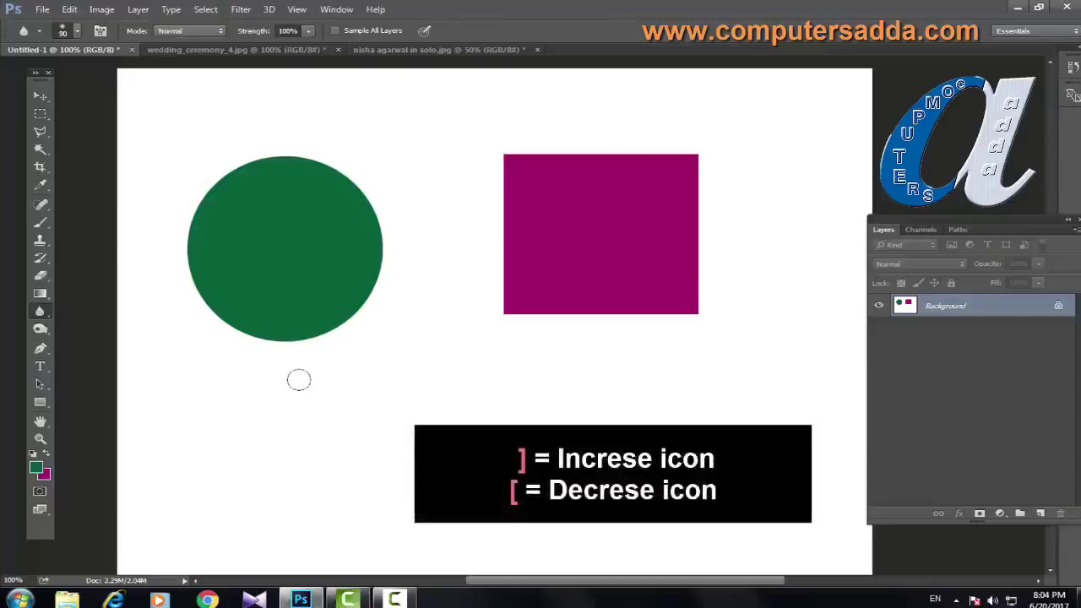
key(bracketleft)
key(bracketleft)
key(bracketleft)
key(ctrl+plus)
key(ctrl+plus)
drag(230, 334, 499, 386)
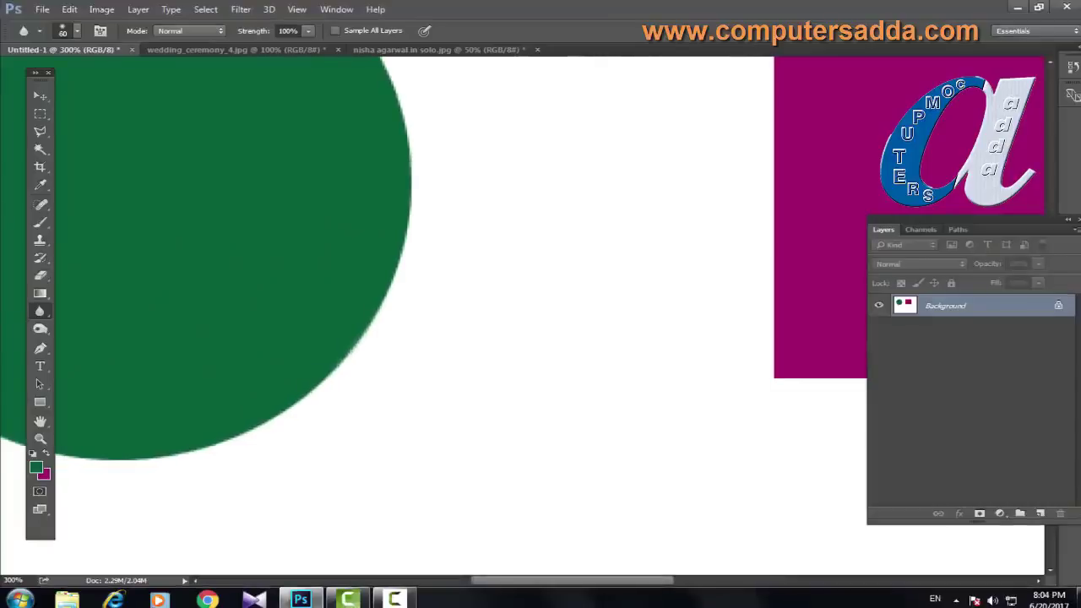
mouse_move(346, 354)
mouse_down()
mouse_move(395, 283)
mouse_move(412, 175)
mouse_move(419, 197)
mouse_move(448, 180)
mouse_move(448, 387)
mouse_up()
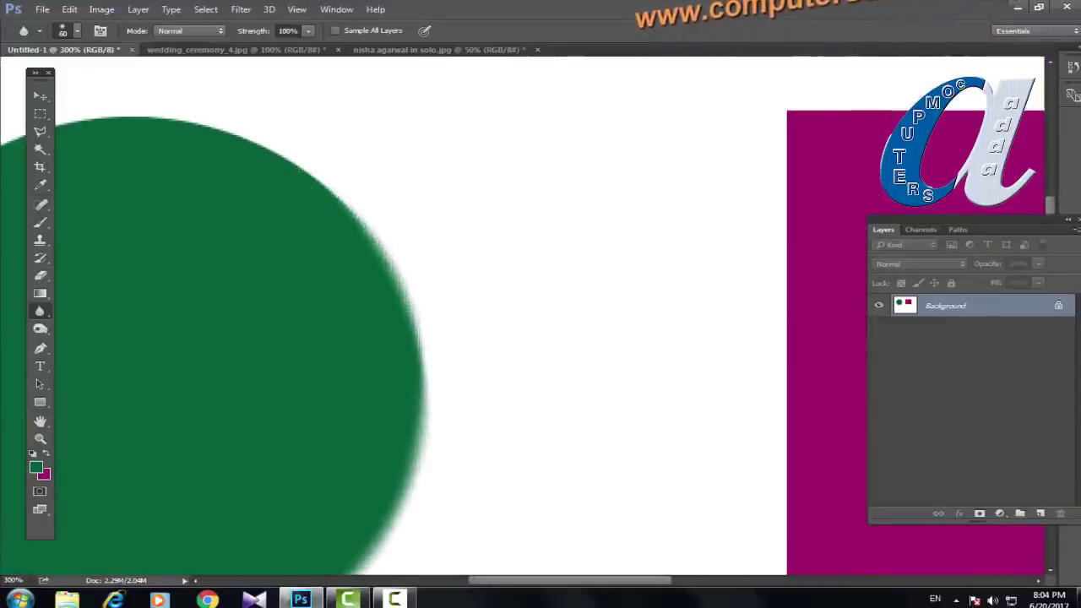
mouse_move(338, 207)
mouse_down()
mouse_move(308, 173)
mouse_move(203, 127)
mouse_up()
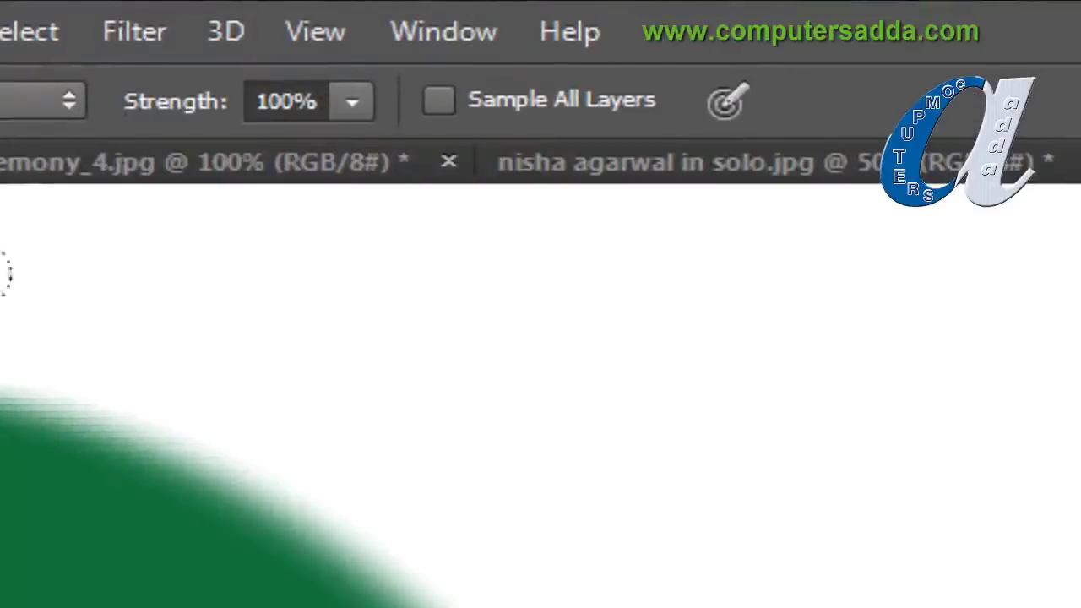
Step: Lower the Blur strength to 54% and soften more of the green circle
click(351, 103)
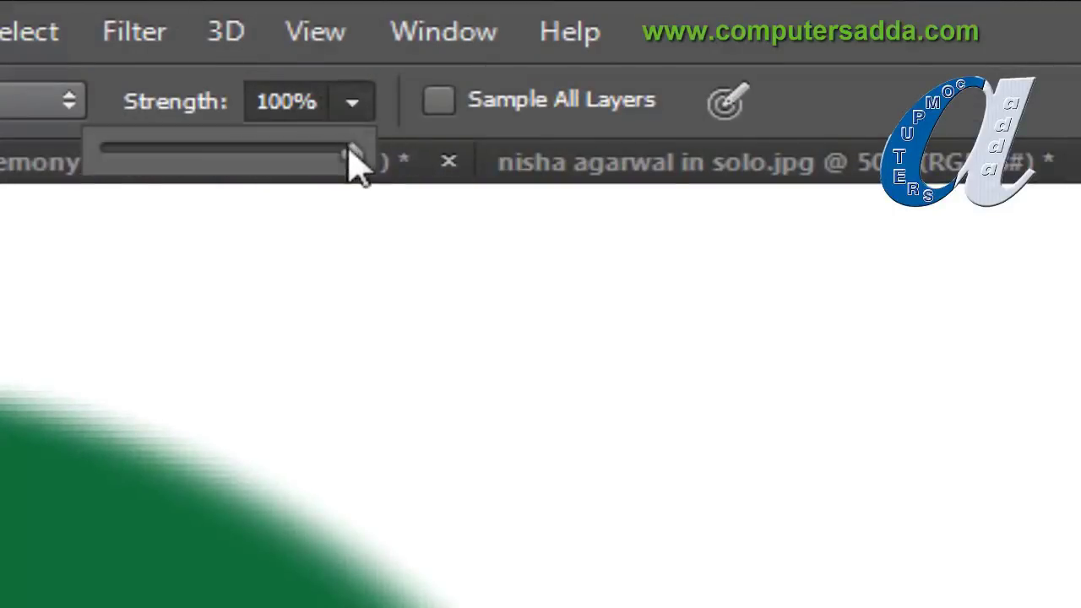
drag(353, 161, 498, 151)
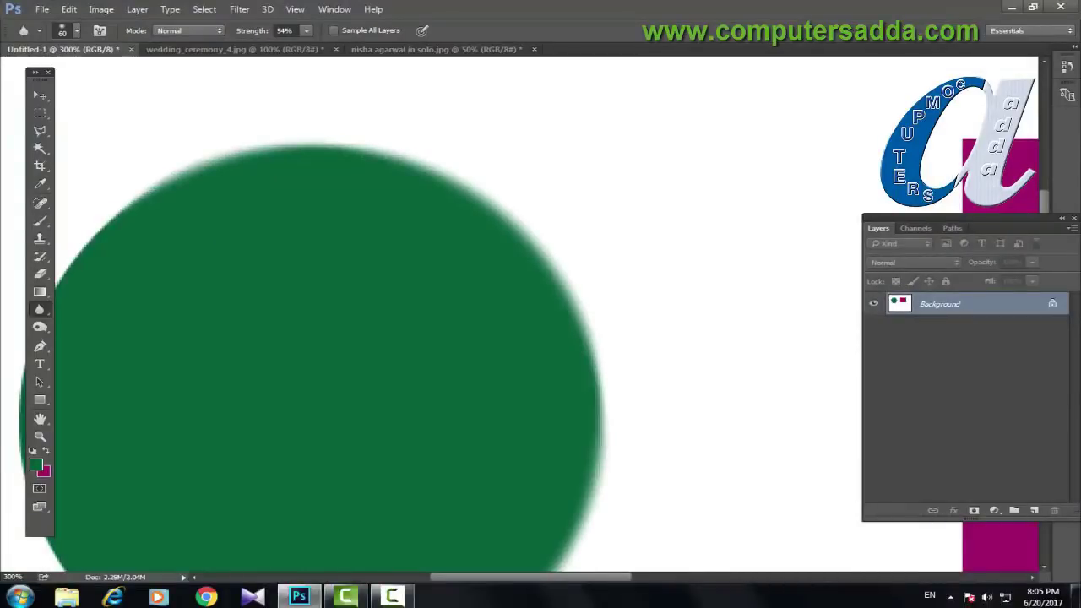
drag(144, 158, 293, 110)
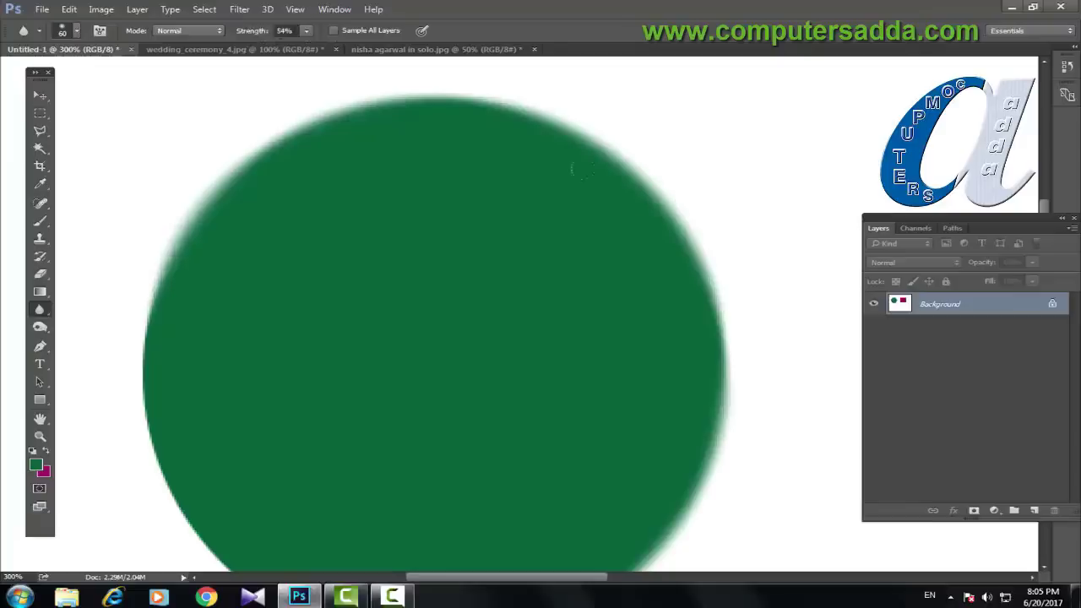
drag(438, 159, 121, 295)
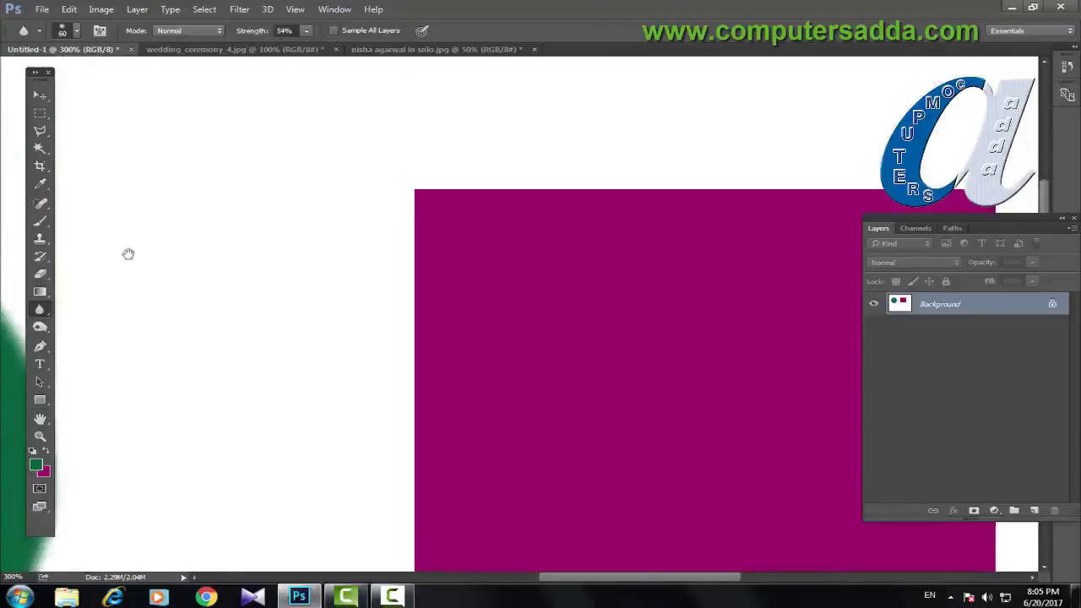
Step: Soften the magenta square's top and left edges, then zoom back out to the whole page
mouse_move(352, 178)
mouse_down()
mouse_move(549, 150)
mouse_move(612, 159)
mouse_move(357, 159)
mouse_move(376, 355)
mouse_move(386, 187)
mouse_move(395, 372)
mouse_move(409, 332)
mouse_up()
mouse_move(649, 189)
mouse_down()
mouse_move(810, 189)
mouse_move(619, 189)
mouse_up()
mouse_move(414, 422)
mouse_down()
mouse_move(414, 561)
mouse_move(414, 422)
mouse_up()
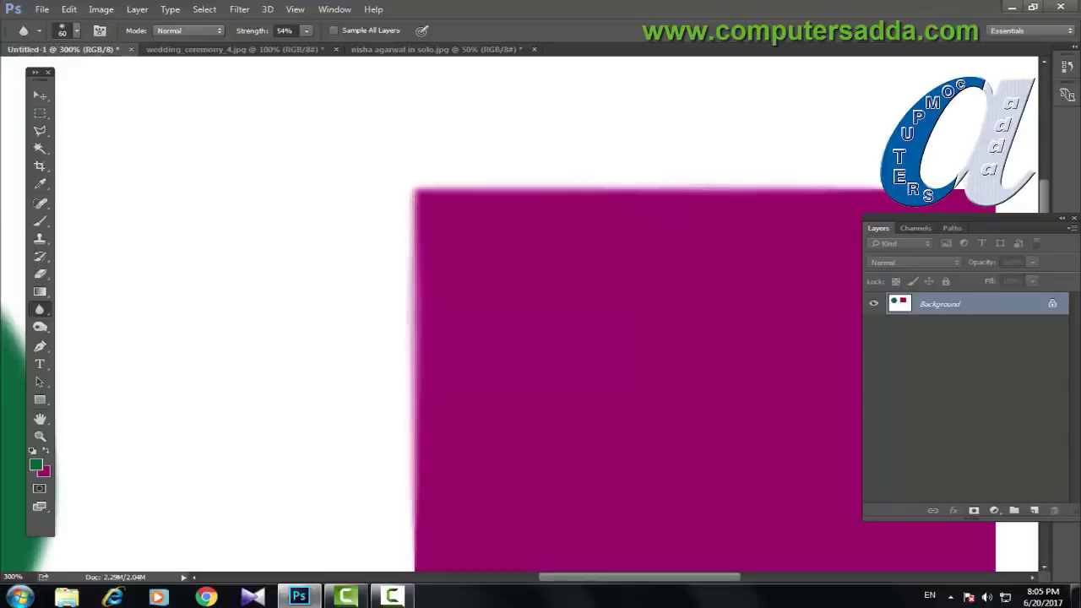
key(ctrl+minus)
key(ctrl+minus)
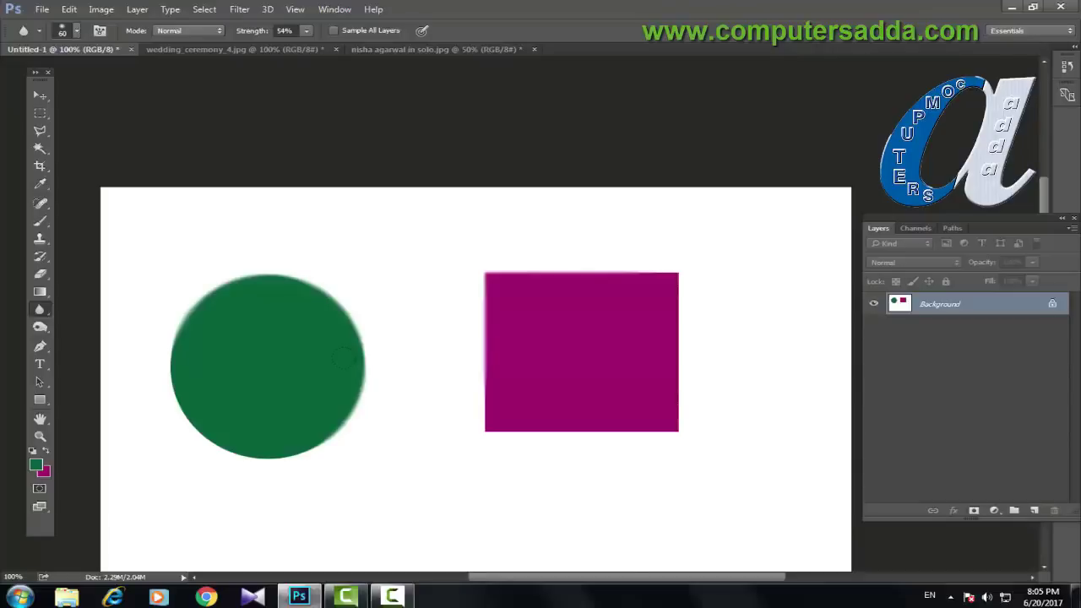
Step: On wedding_ceremony_4.jpg, set the Blur tool to about 74% strength with a 250 brush
click(213, 51)
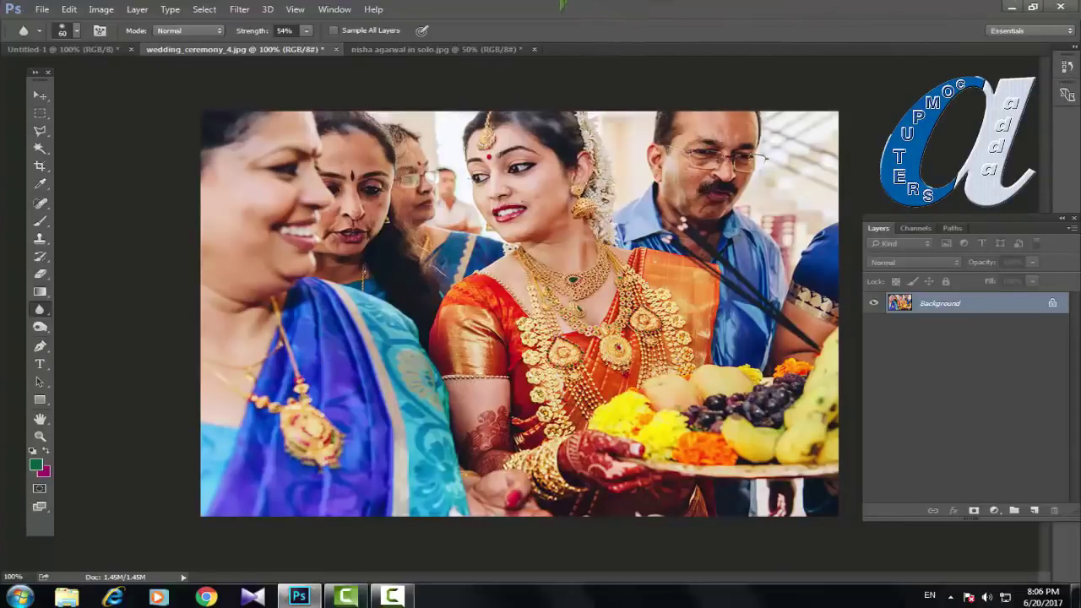
right_click(40, 311)
click(102, 307)
drag(250, 30, 265, 33)
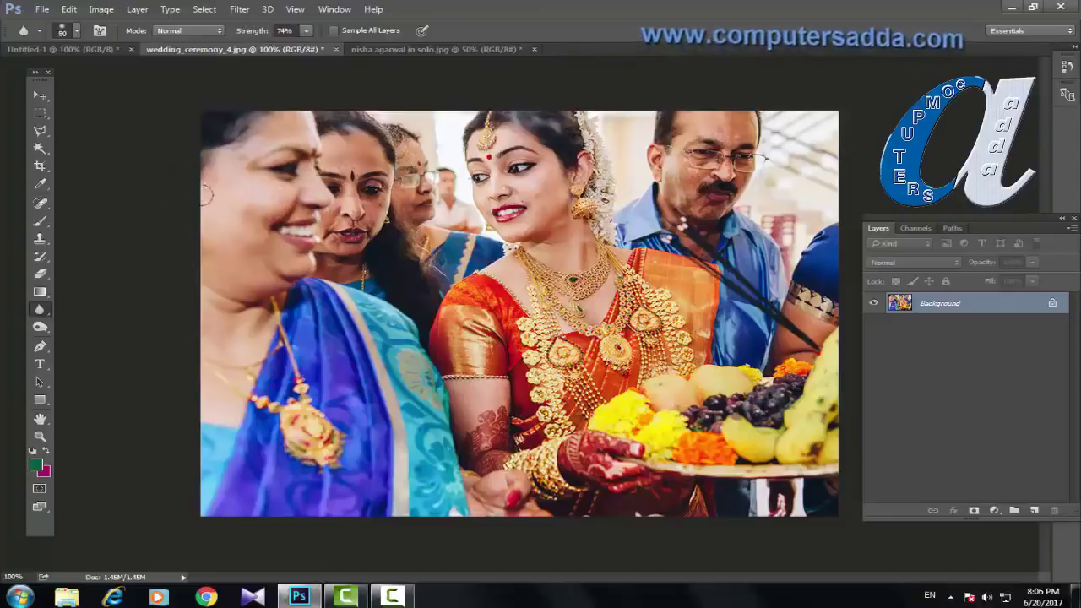
key(bracketright)
key(bracketright)
key(bracketright)
key(bracketright)
key(bracketright)
key(bracketright)
key(bracketright)
key(bracketright)
key(bracketright)
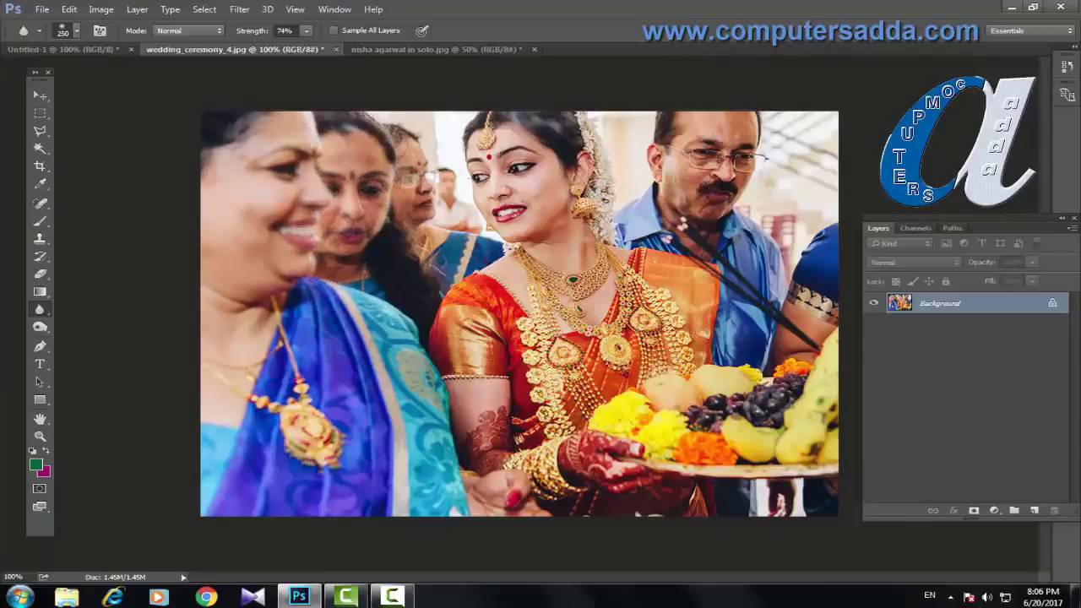
Step: Blur the guests' faces and grapes, then the hands and plate area with a 90 brush
drag(355, 198, 380, 182)
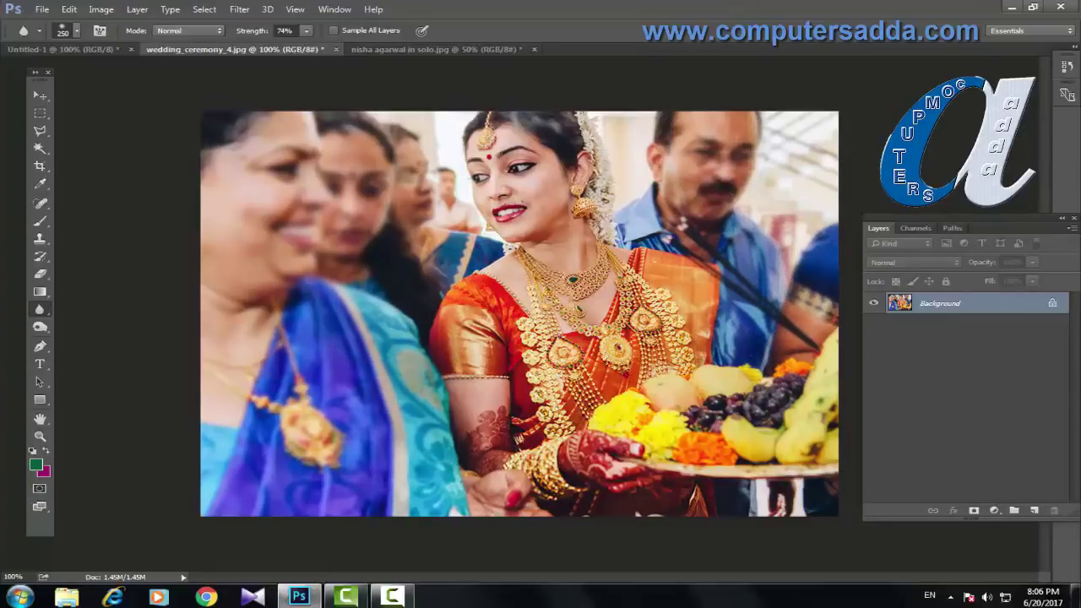
drag(718, 397, 798, 405)
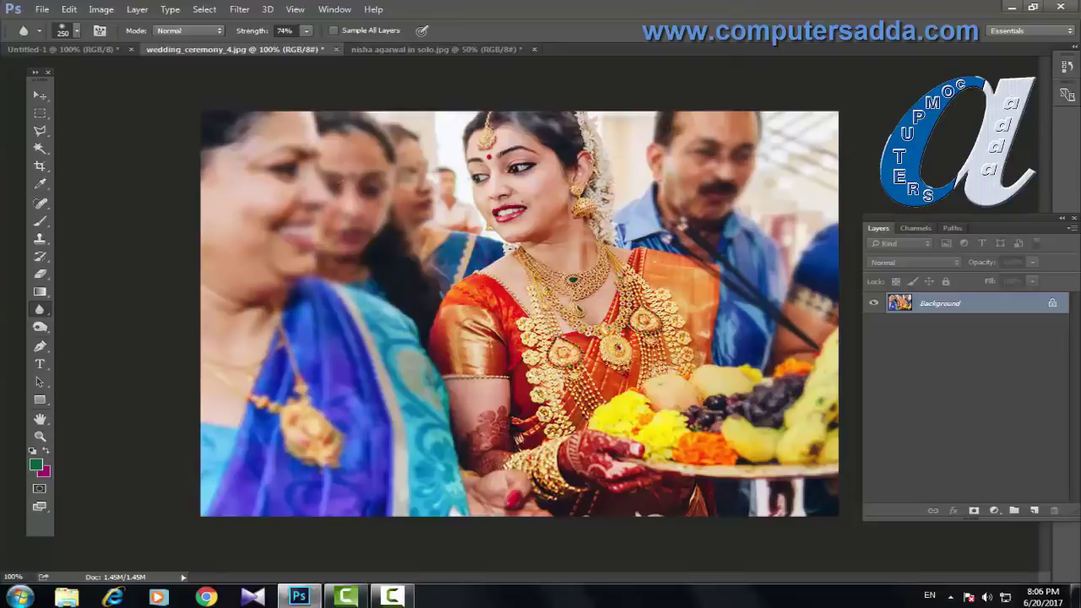
key(bracketleft)
key(bracketleft)
key(bracketleft)
key(bracketleft)
key(bracketleft)
key(bracketleft)
mouse_move(540, 481)
mouse_down()
mouse_move(482, 484)
mouse_move(493, 480)
mouse_up()
drag(760, 485, 762, 504)
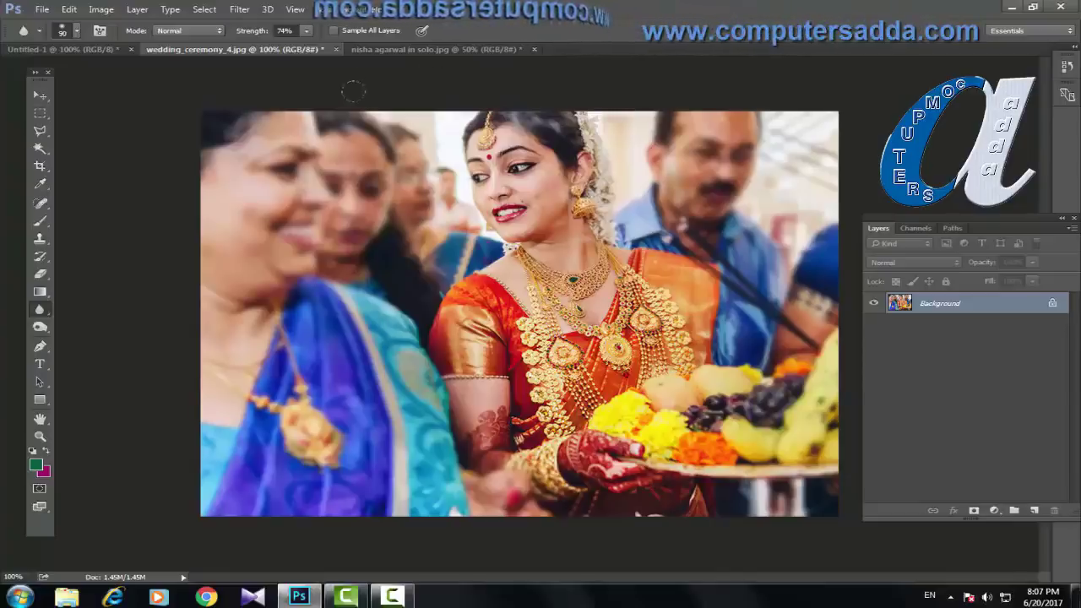
Step: Switch to the solo portrait tab and show the Blur/Sharpen/Smudge tool variants
click(447, 50)
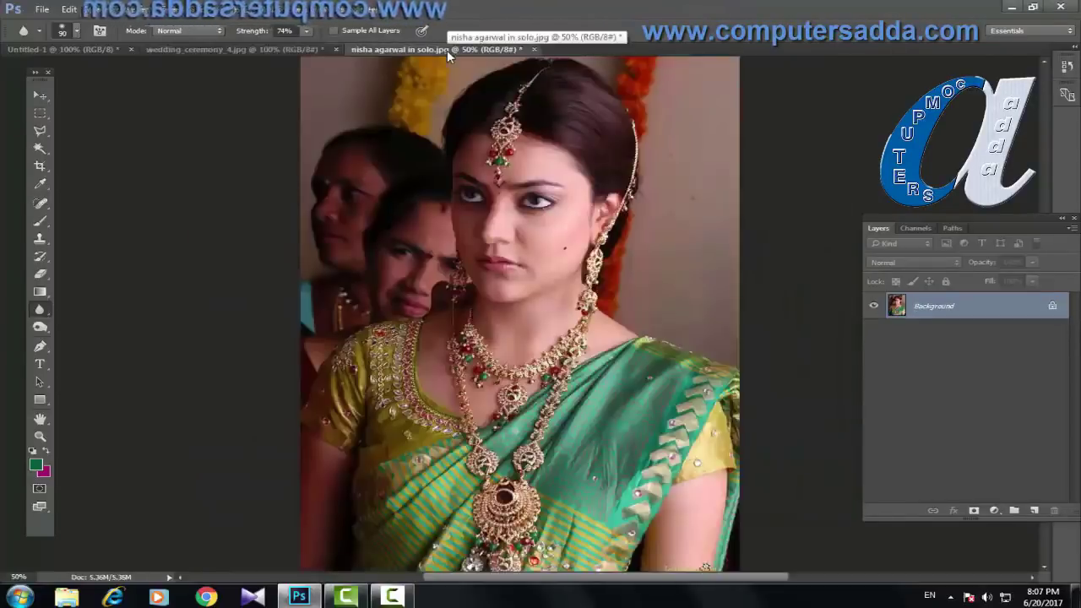
click(39, 311)
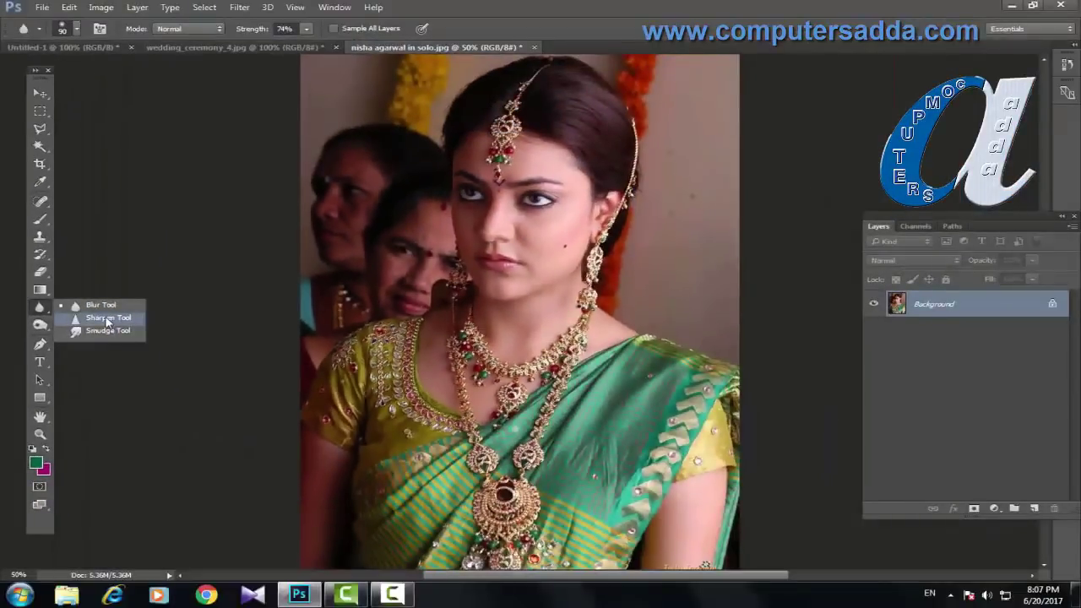
Step: Zoom to the portrait's face at 200% and set Blur strength to 48%
click(100, 305)
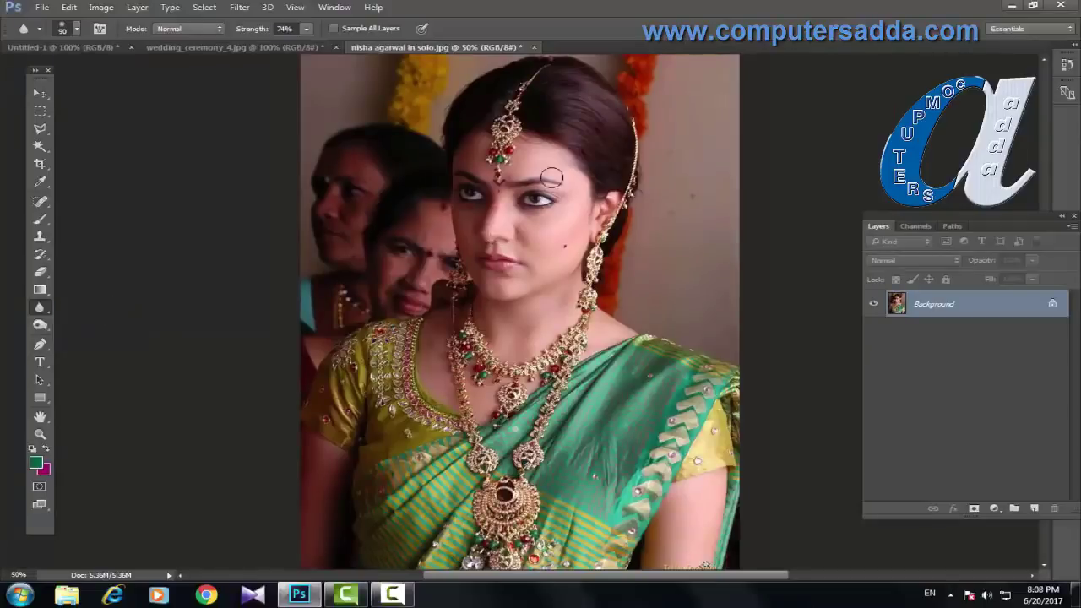
key(ctrl+plus)
key(ctrl+plus)
key(ctrl+plus)
key(ctrl+plus)
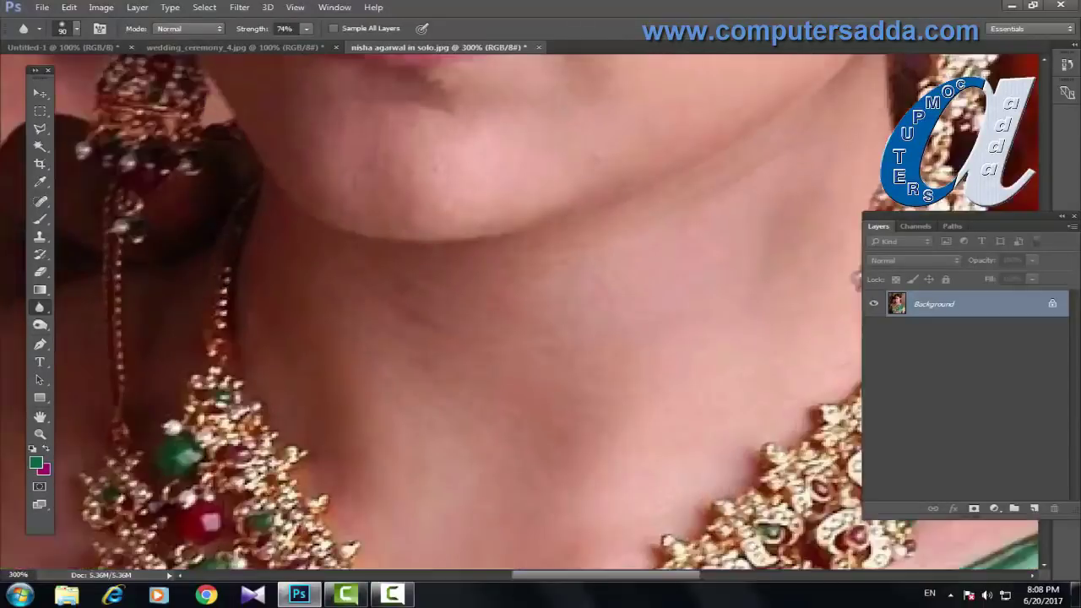
drag(512, 287, 481, 394)
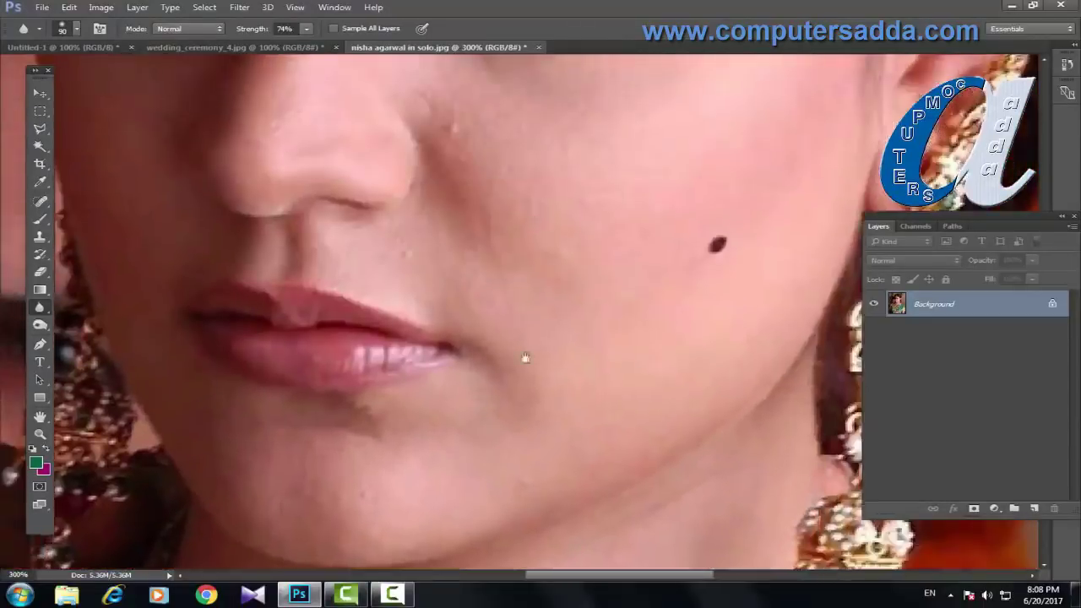
drag(524, 357, 520, 422)
key(ctrl+minus)
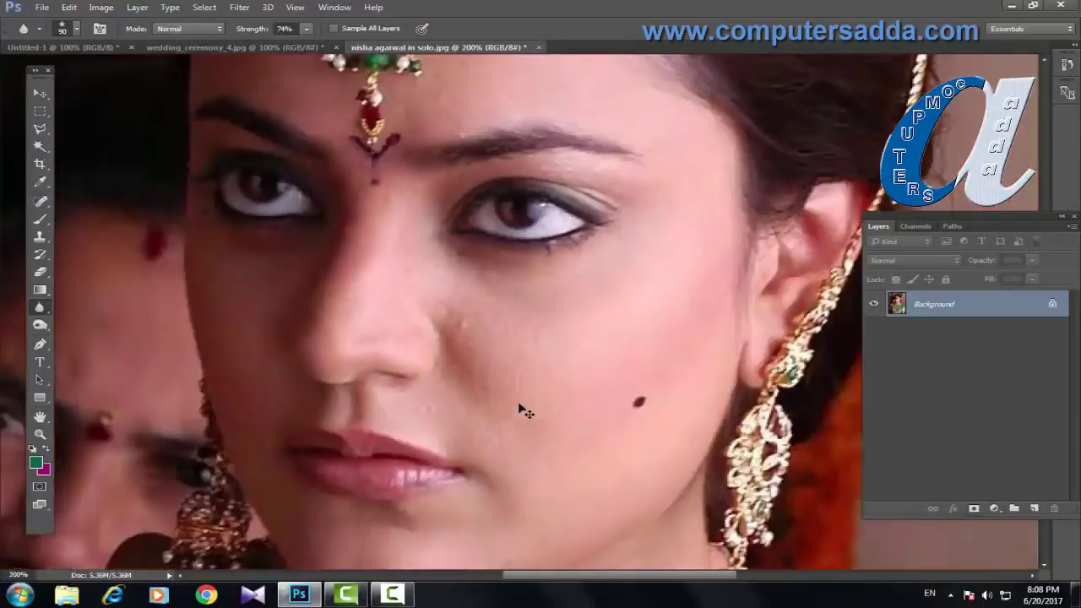
right_click(40, 307)
click(99, 309)
drag(258, 35, 236, 33)
Step: Shrink the Blur brush to 60, then 45, and bring the face back into view at 200%
key(bracketleft)
key(bracketleft)
key(bracketleft)
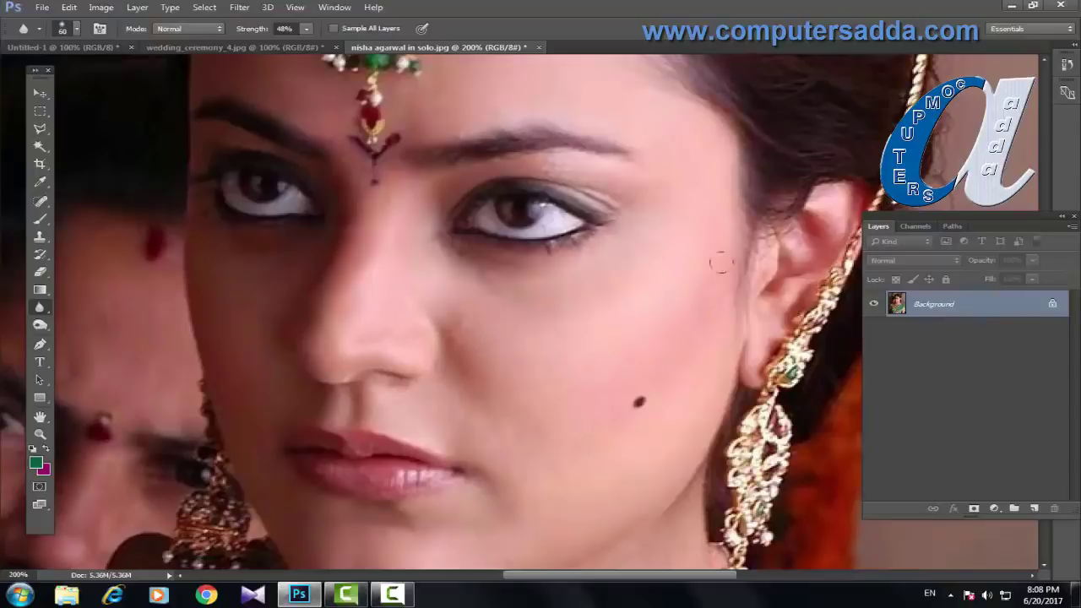
key(bracketleft)
key(bracketleft)
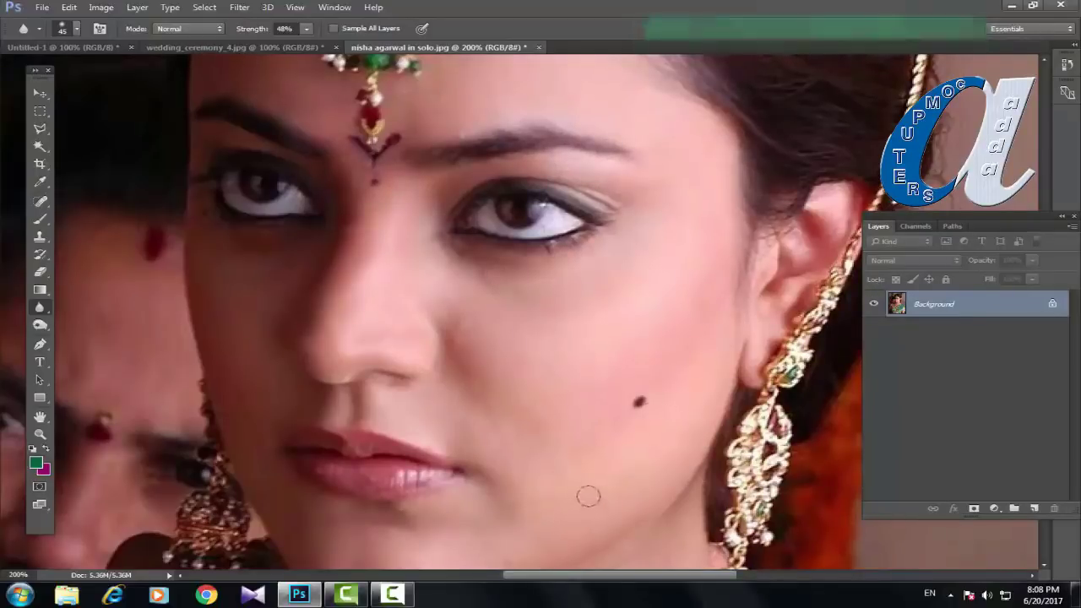
key(ctrl+minus)
key(ctrl+minus)
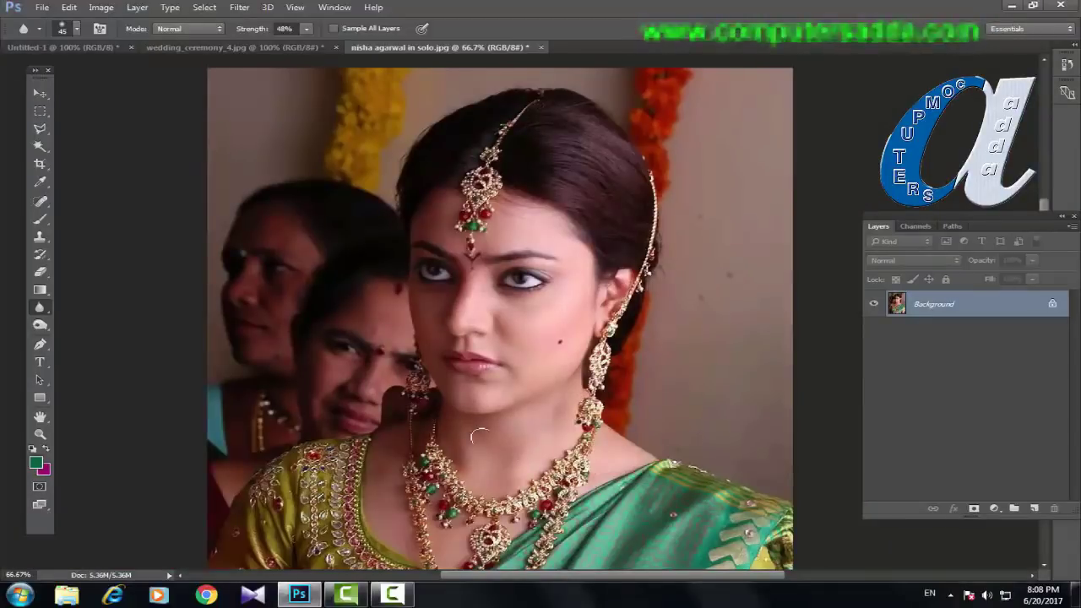
key(ctrl+plus)
key(ctrl+plus)
key(alt+space)
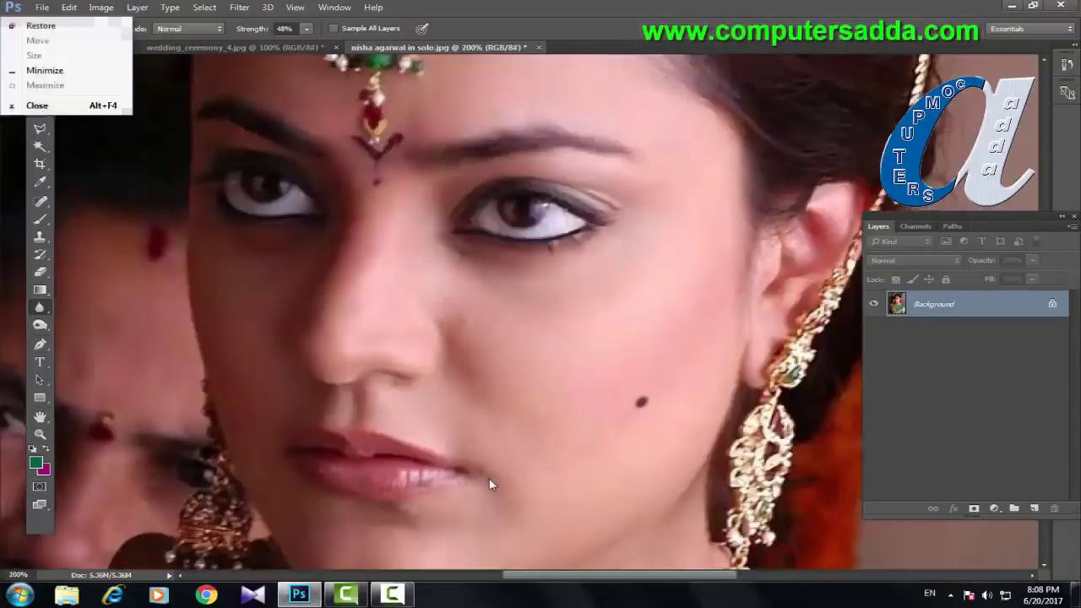
key(Escape)
scroll(436, 352, down, 5)
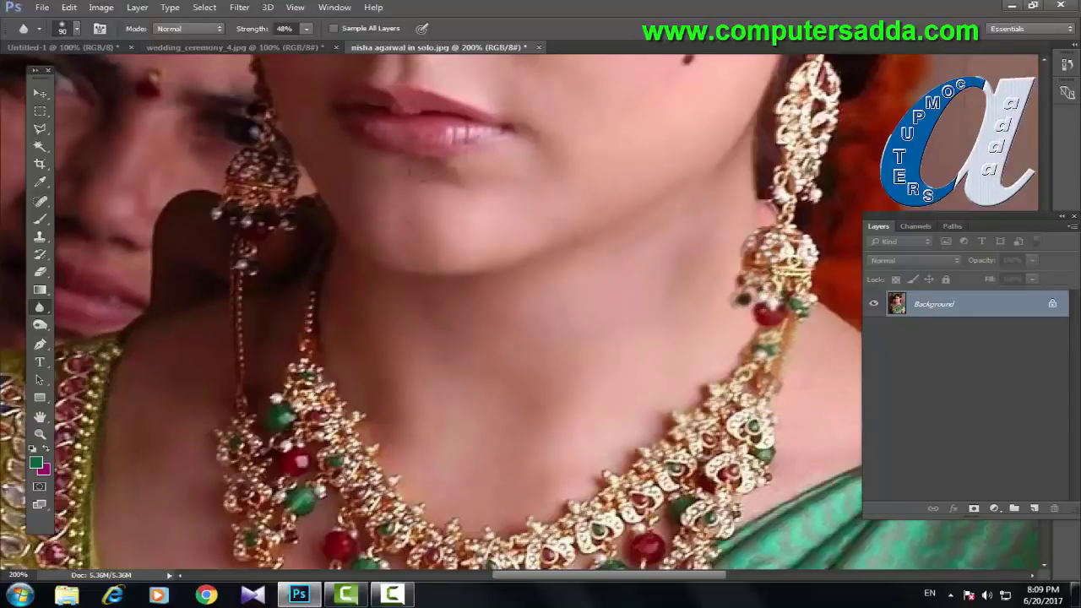
drag(549, 155, 454, 451)
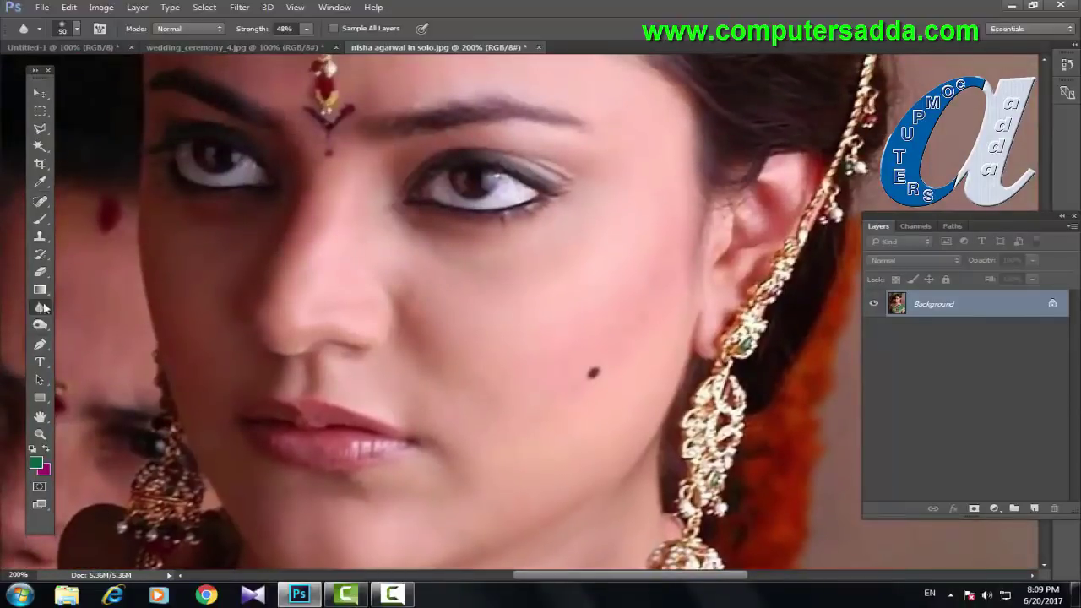
Step: Switch to the Sharpen tool and sharpen the right eyebrow with a size-20 brush
click(43, 308)
click(93, 317)
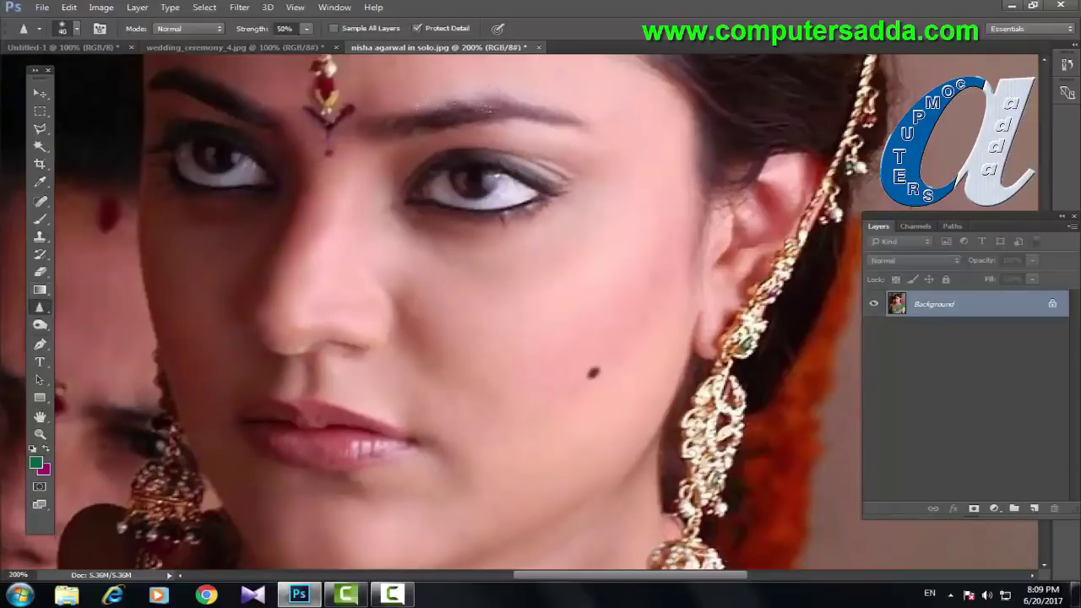
scroll(521, 114, up, 2)
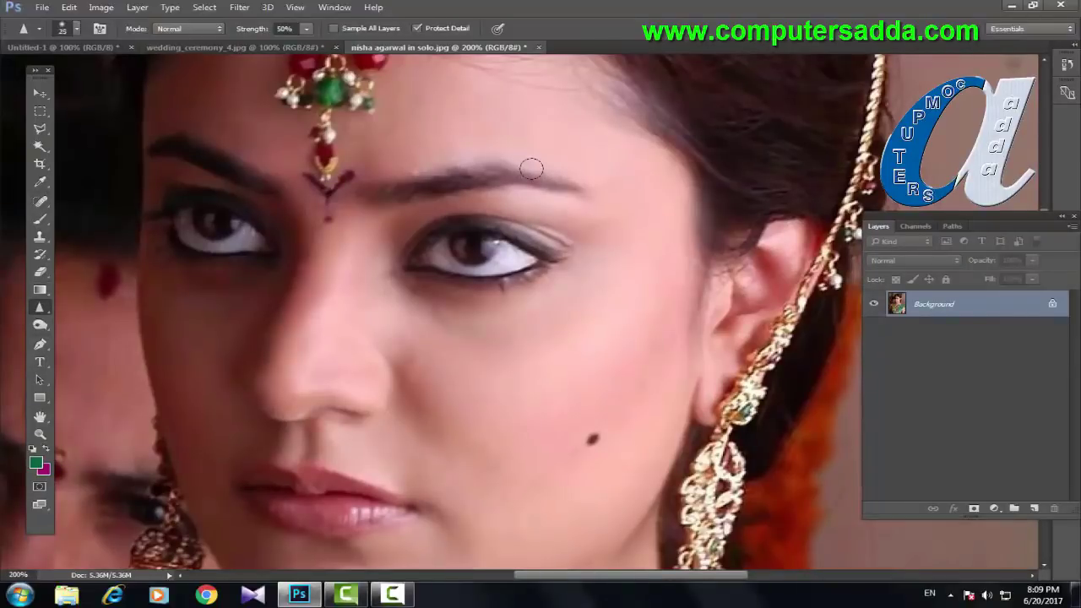
mouse_move(531, 169)
mouse_down()
mouse_move(567, 186)
mouse_move(536, 178)
mouse_up()
key(bracketleft)
mouse_move(404, 180)
mouse_down()
mouse_move(507, 169)
mouse_move(572, 188)
mouse_up()
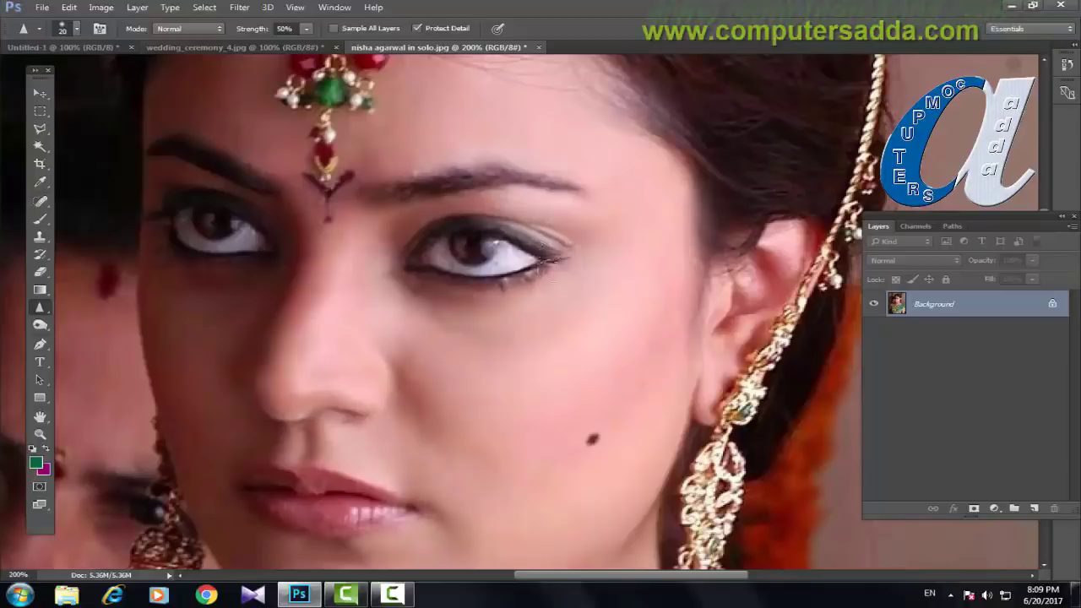
Step: Undo an over-sharpened right eye pass, then sharpen the left eyebrow with a size-40 brush
mouse_move(549, 257)
mouse_down()
mouse_move(462, 263)
mouse_move(550, 261)
mouse_move(565, 250)
mouse_move(431, 273)
mouse_move(468, 255)
mouse_move(405, 229)
mouse_up()
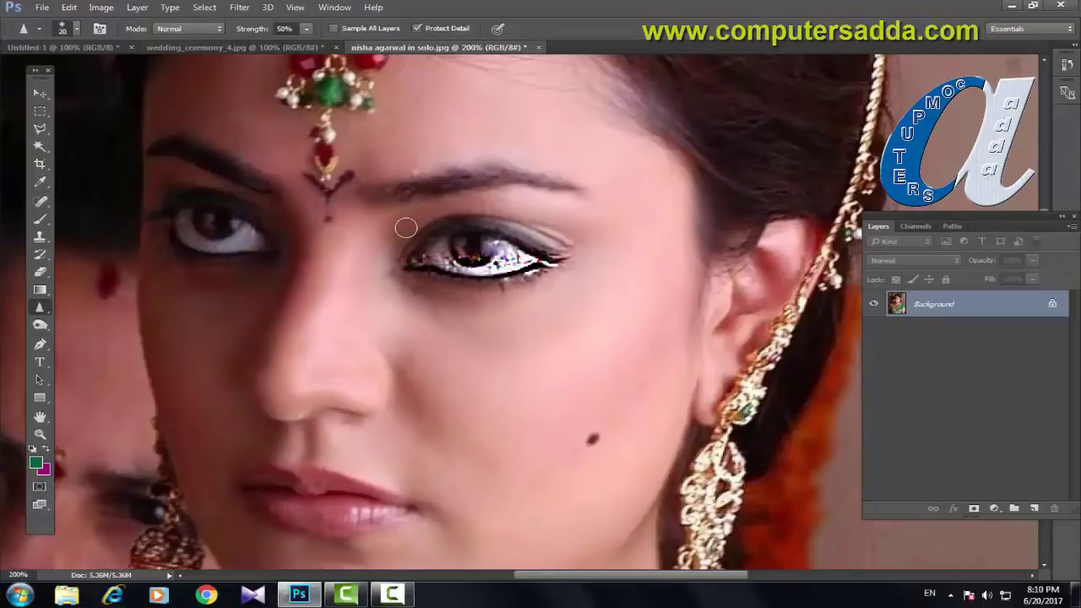
key(ctrl+z)
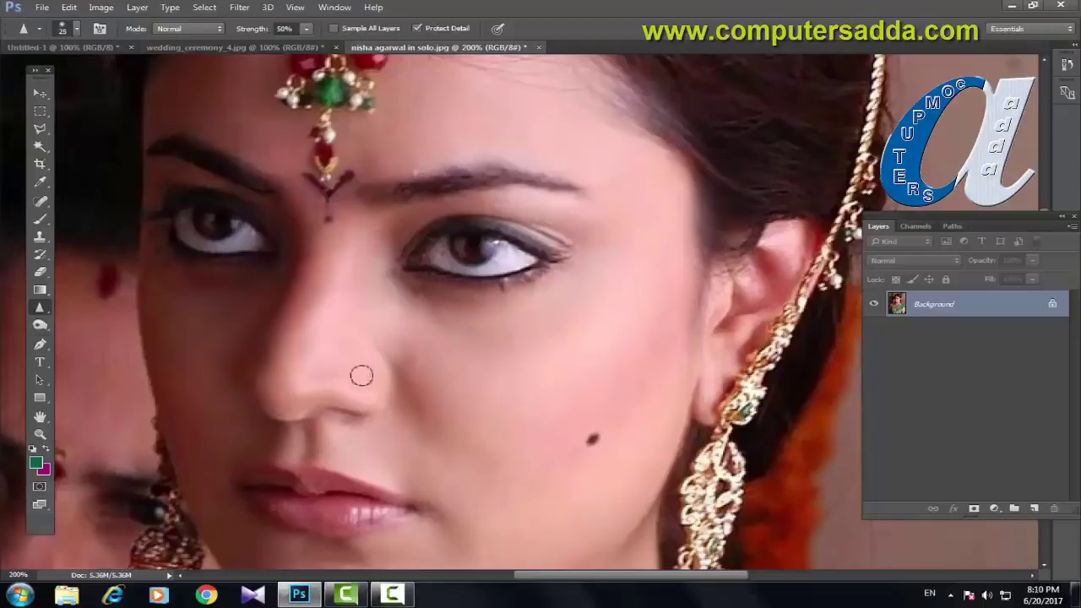
key(bracketright)
key(bracketright)
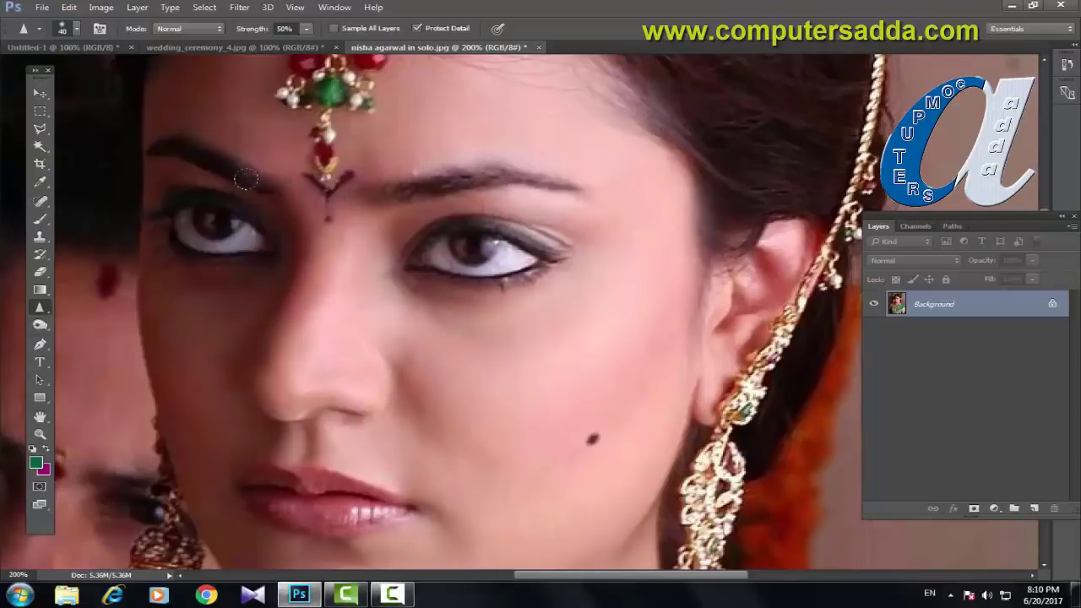
mouse_move(135, 140)
mouse_down()
mouse_move(186, 150)
mouse_move(235, 180)
mouse_up()
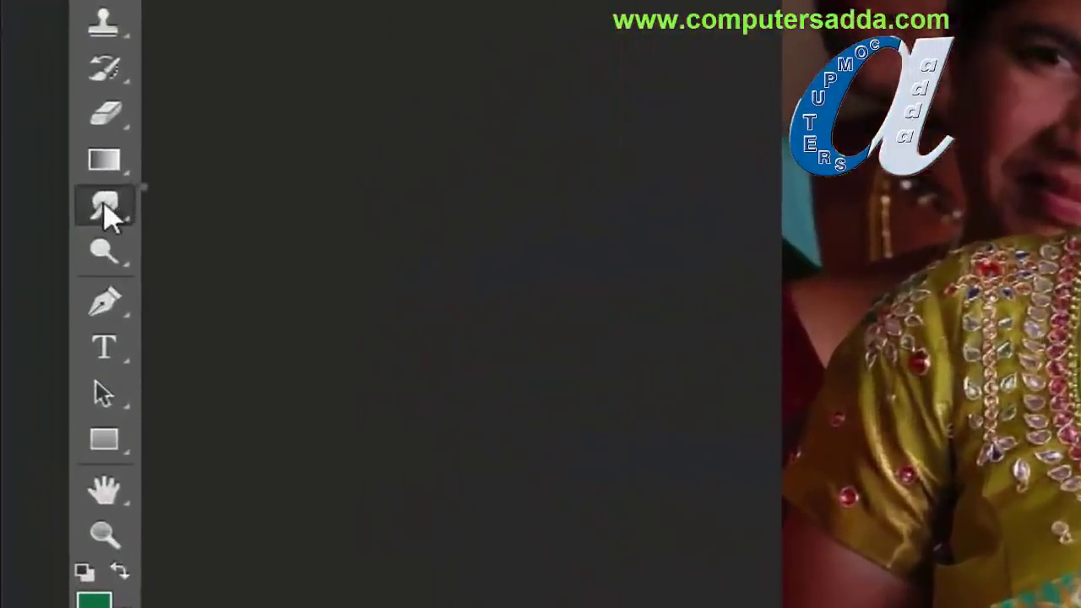
Step: Select the Dodge Tool from the toning group, keeping Midtones range and 50% exposure
right_click(39, 308)
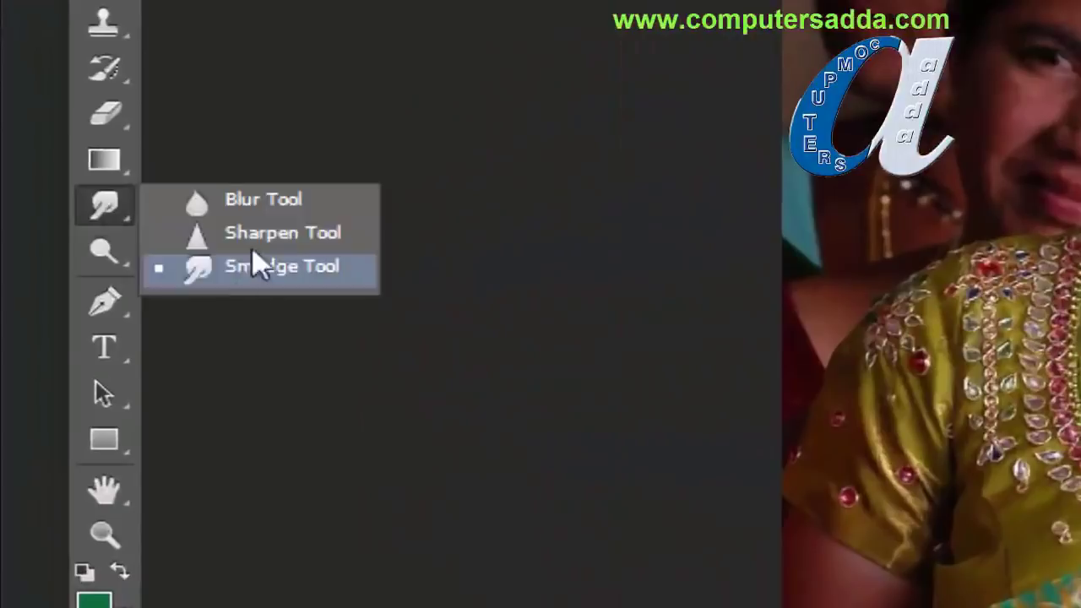
click(102, 253)
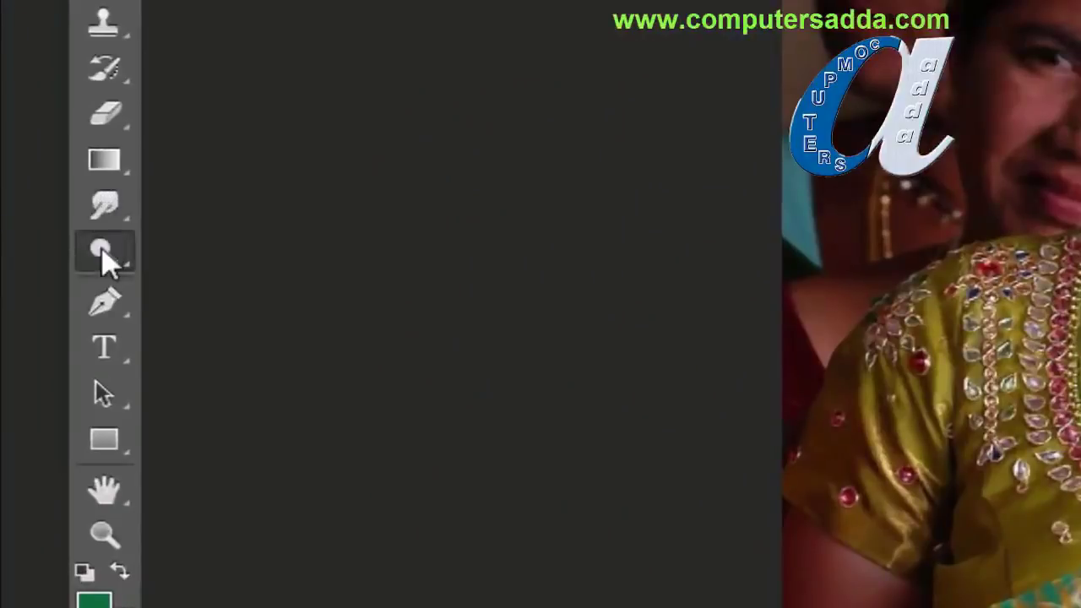
right_click(101, 250)
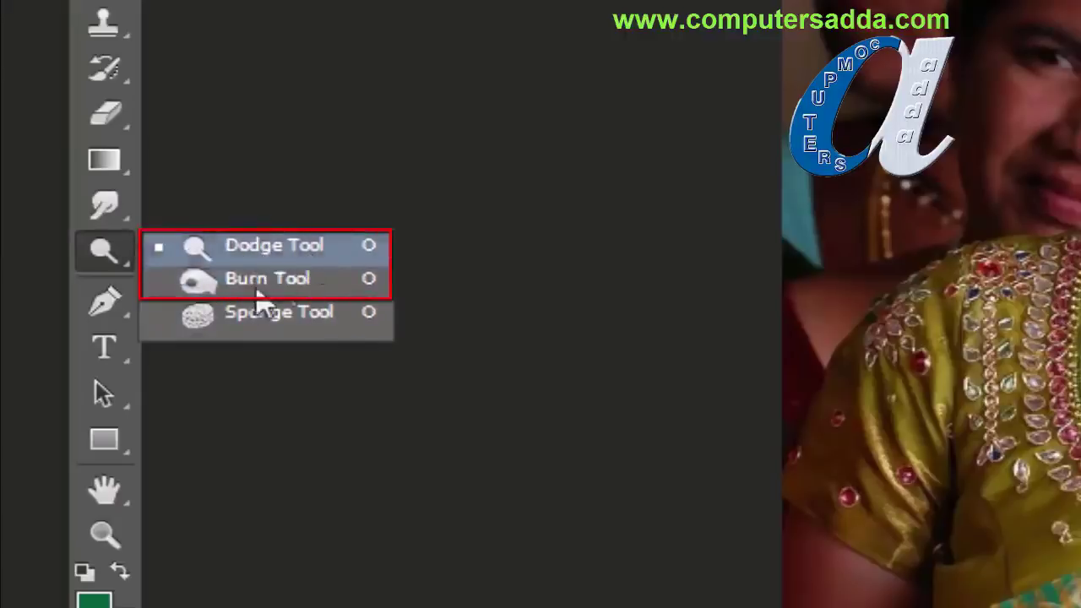
click(98, 252)
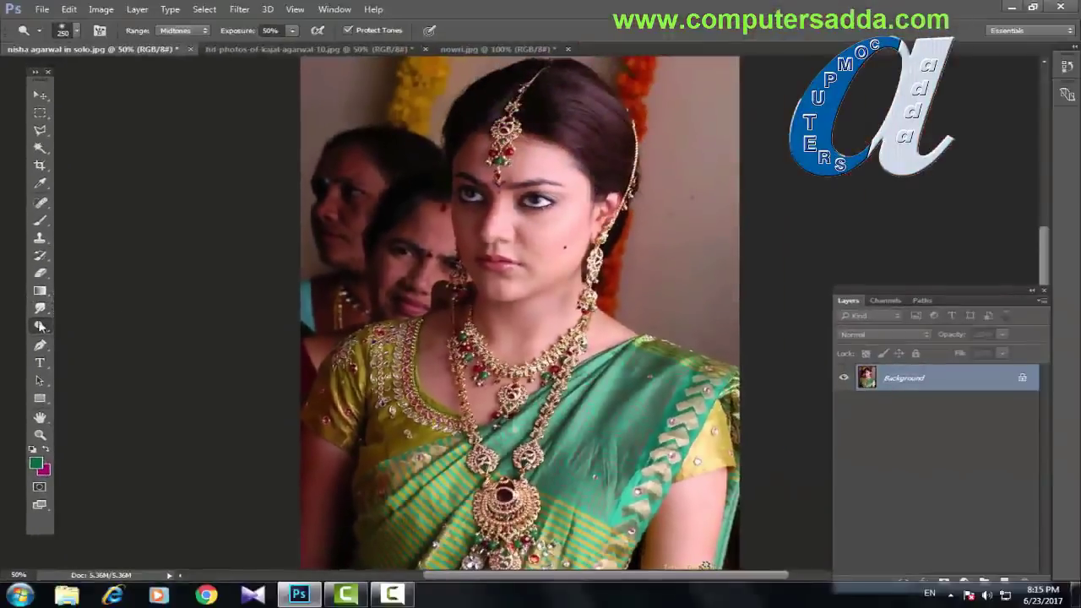
click(40, 327)
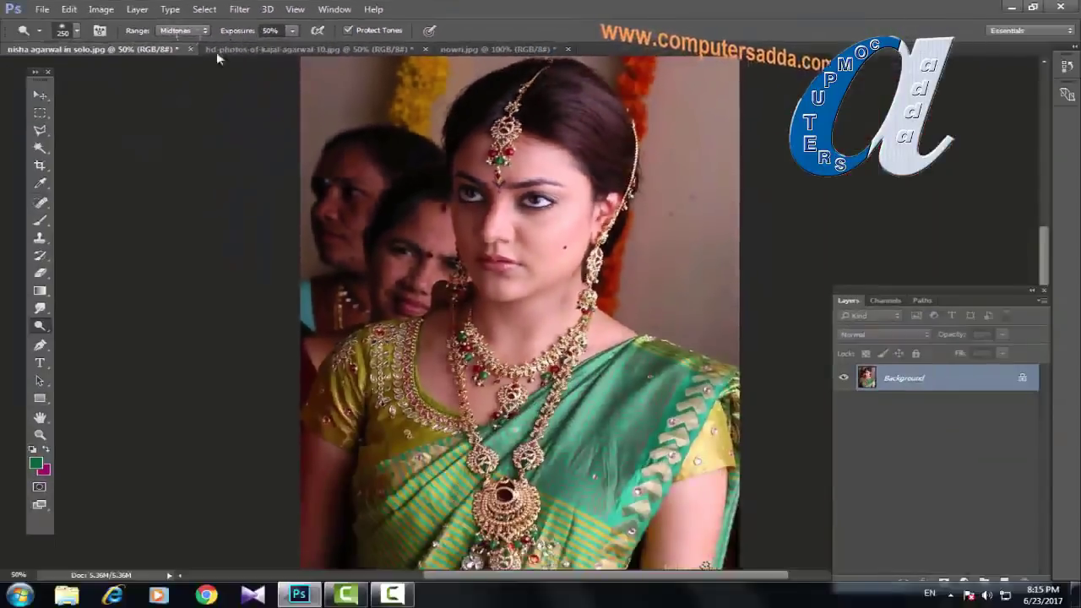
right_click(39, 327)
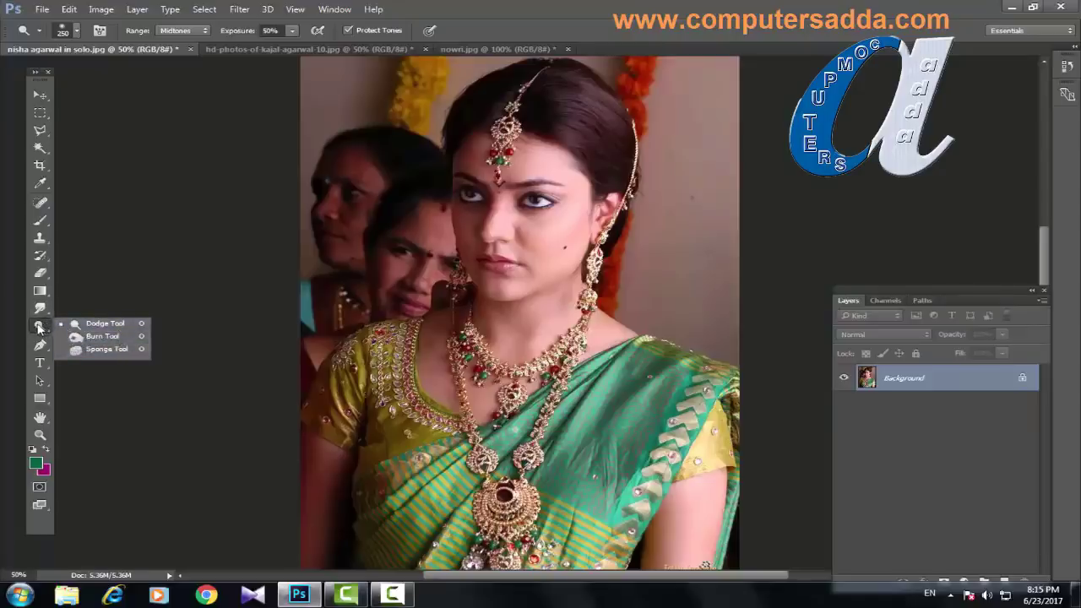
click(114, 326)
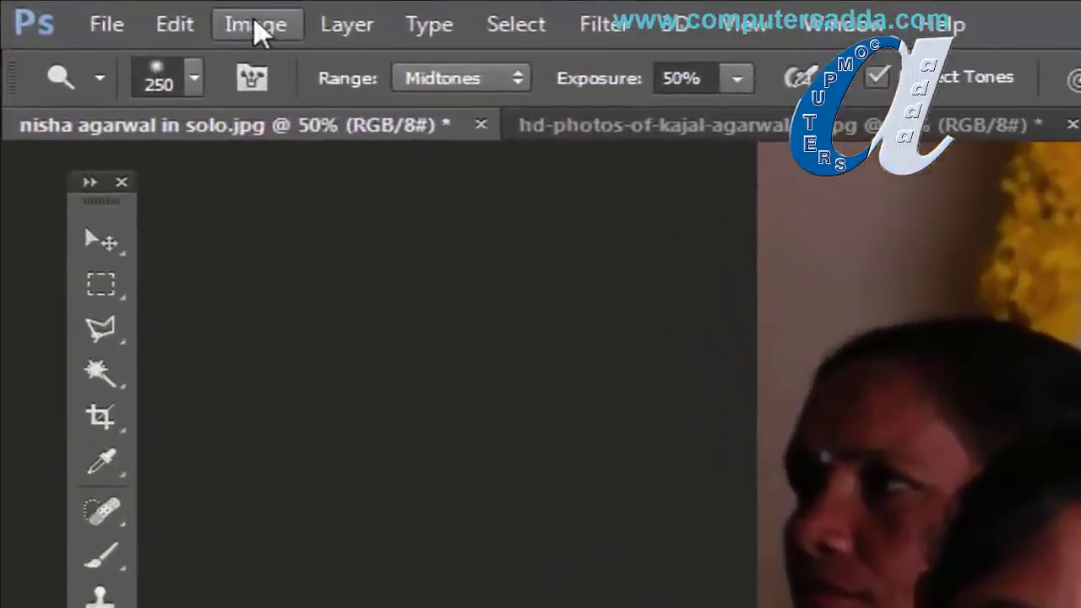
click(102, 9)
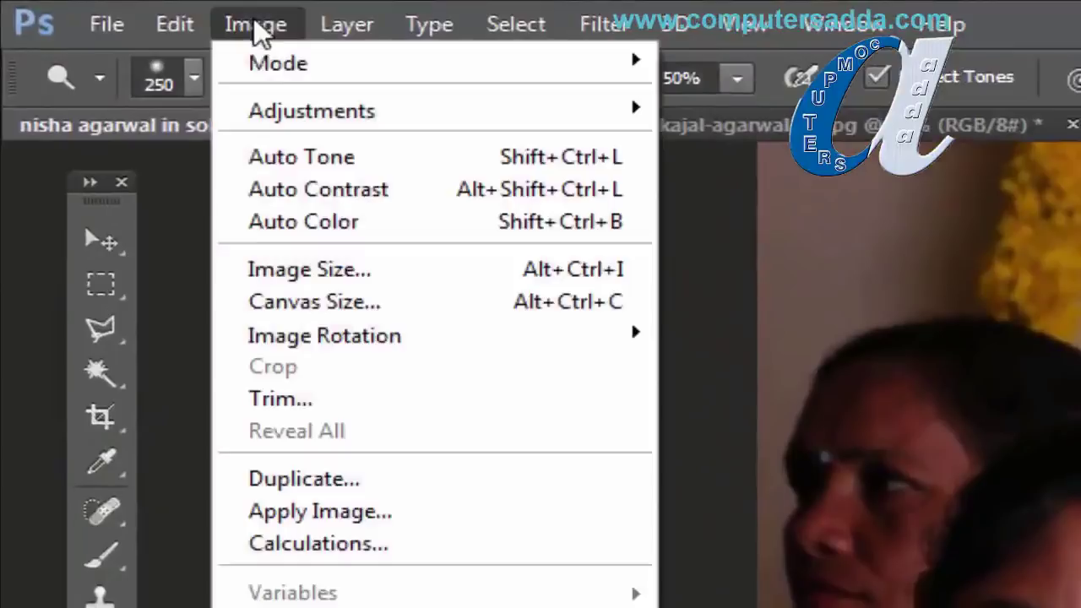
mouse_move(249, 112)
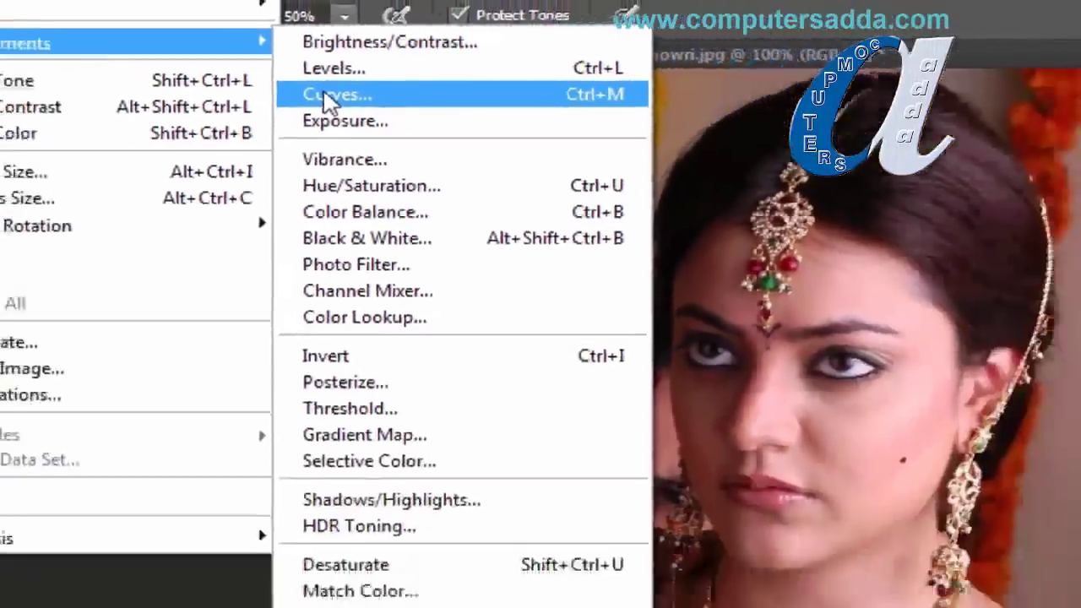
click(331, 94)
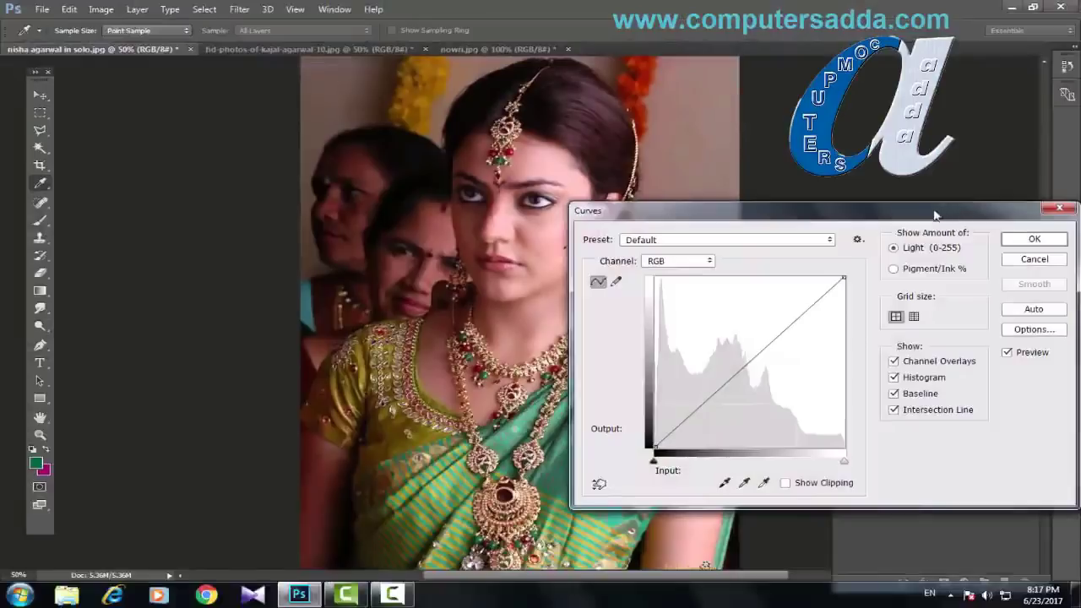
drag(934, 215, 510, 254)
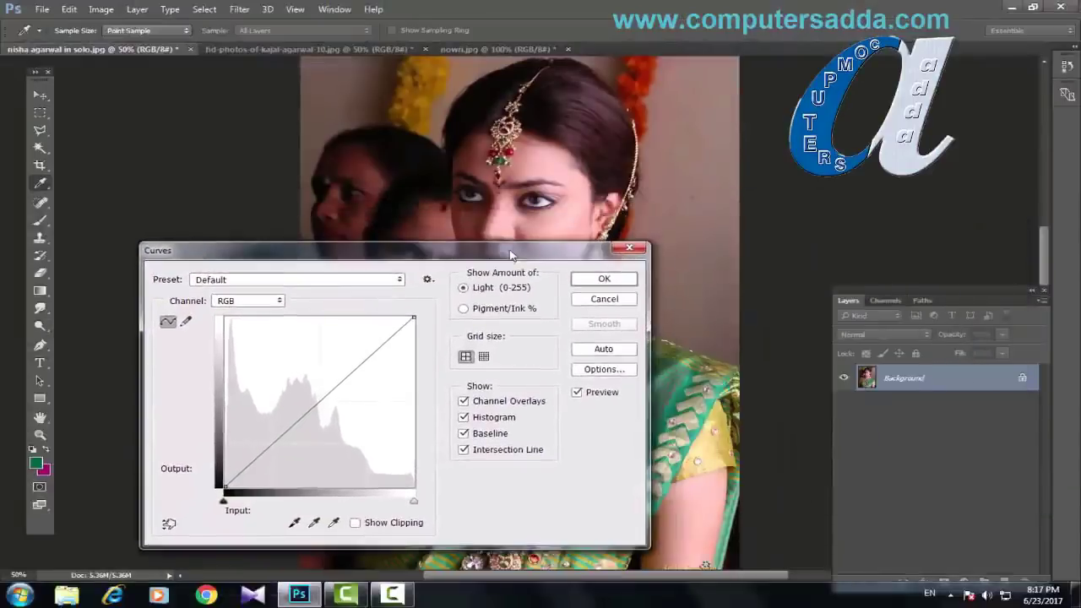
click(630, 247)
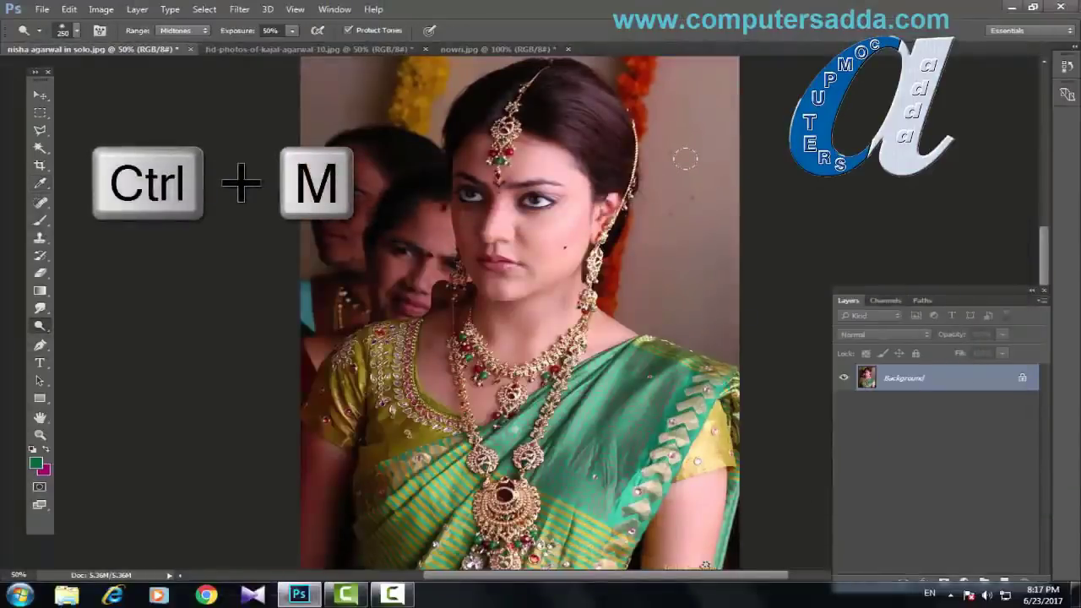
key(ctrl+m)
drag(347, 199, 902, 149)
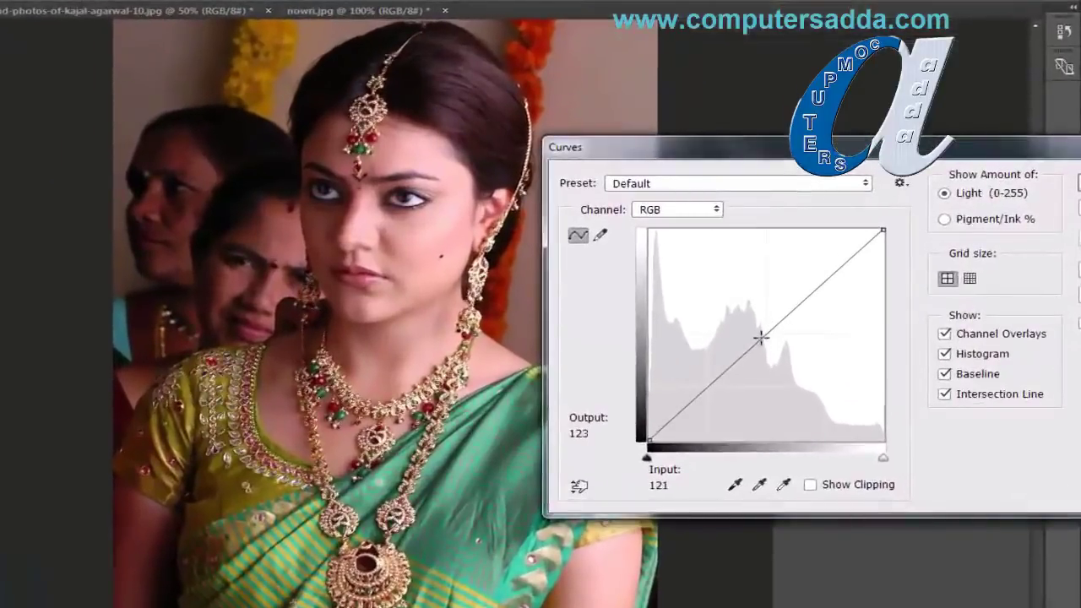
drag(760, 336, 788, 352)
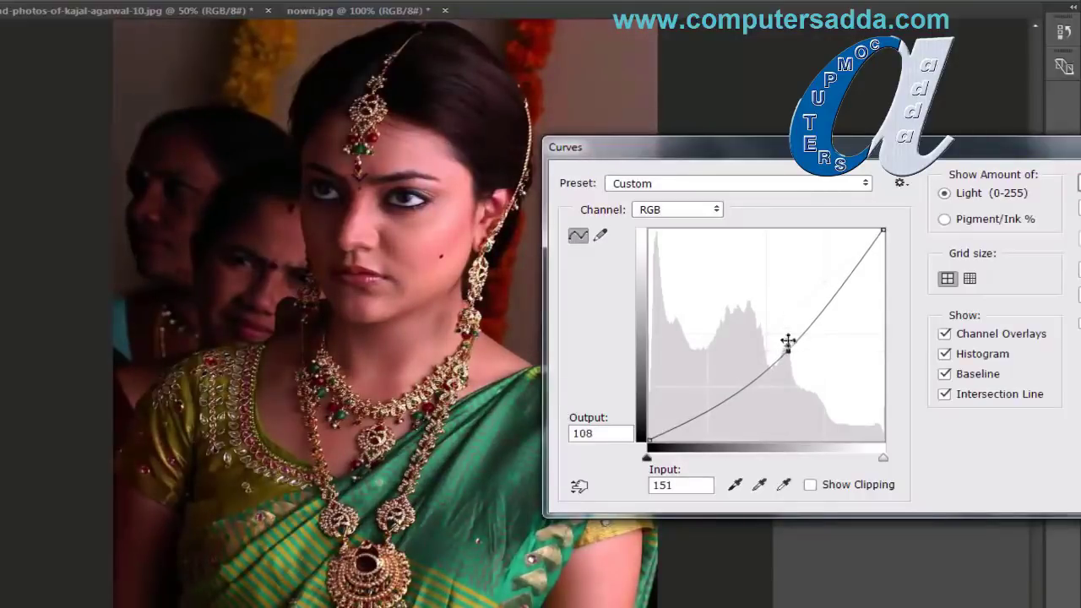
drag(835, 155, 659, 193)
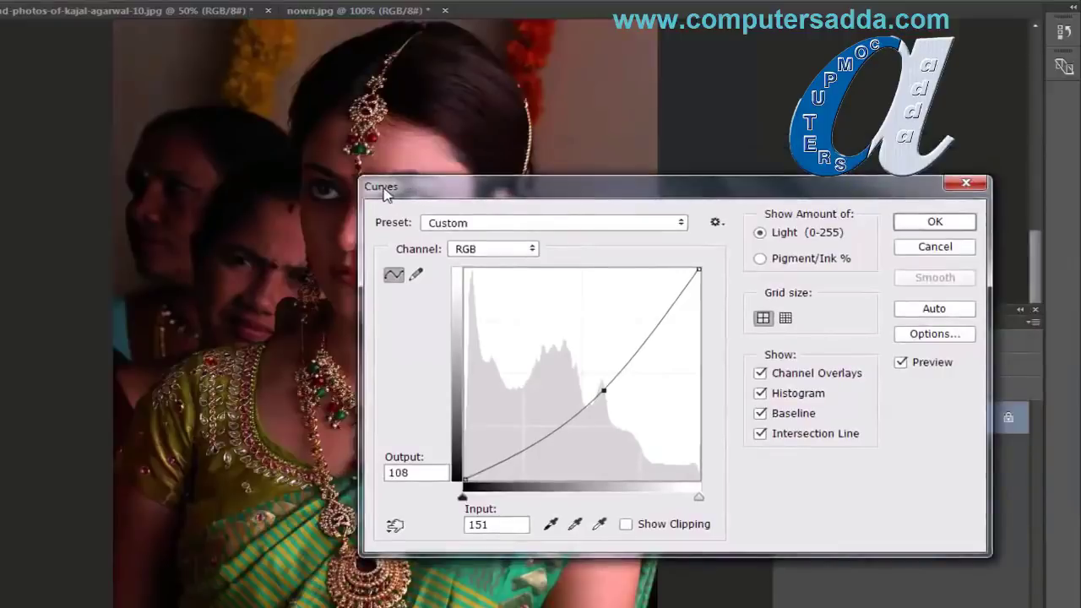
click(936, 247)
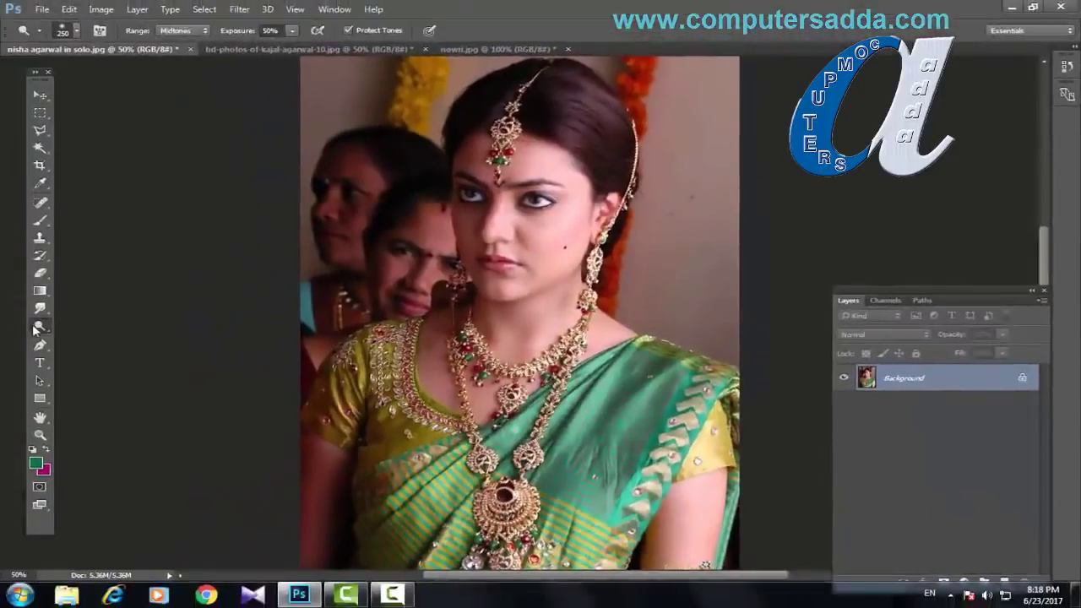
right_click(40, 326)
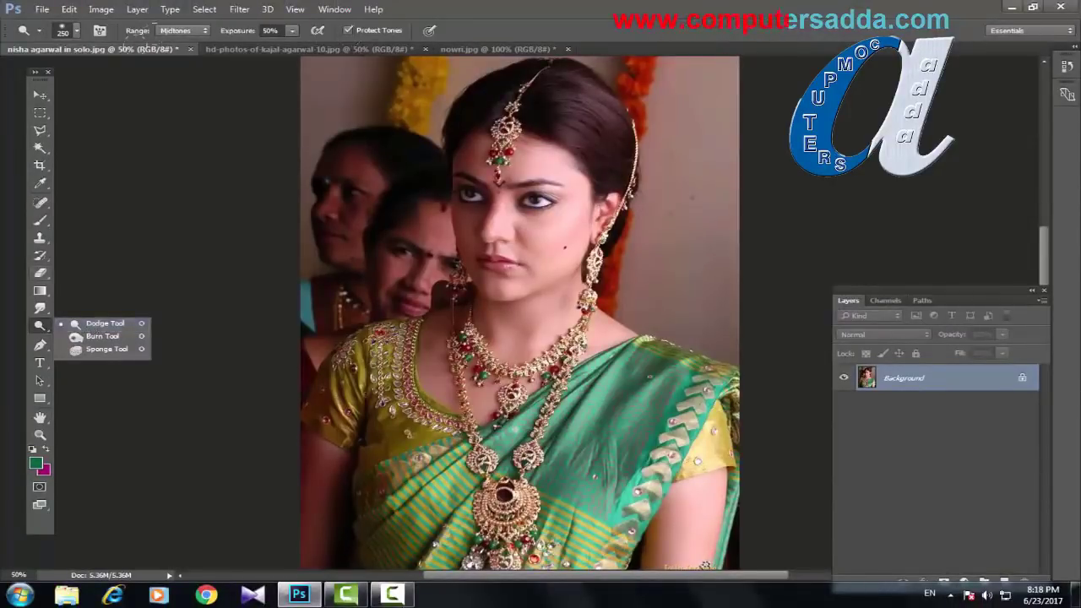
Step: On the green-background portrait, pick the Dodge Tool with a 250 brush
click(297, 49)
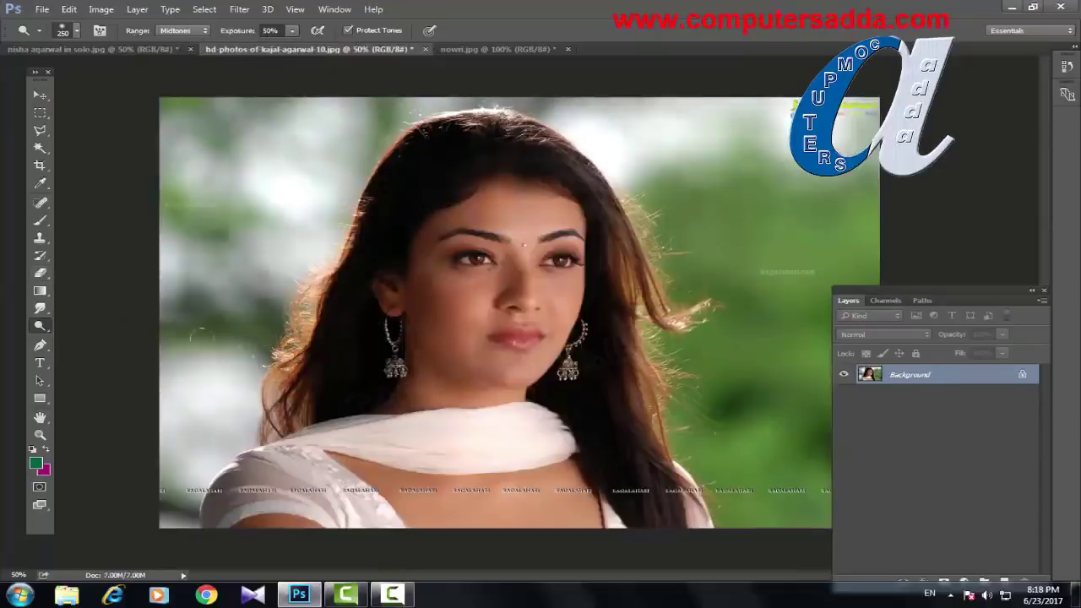
click(39, 326)
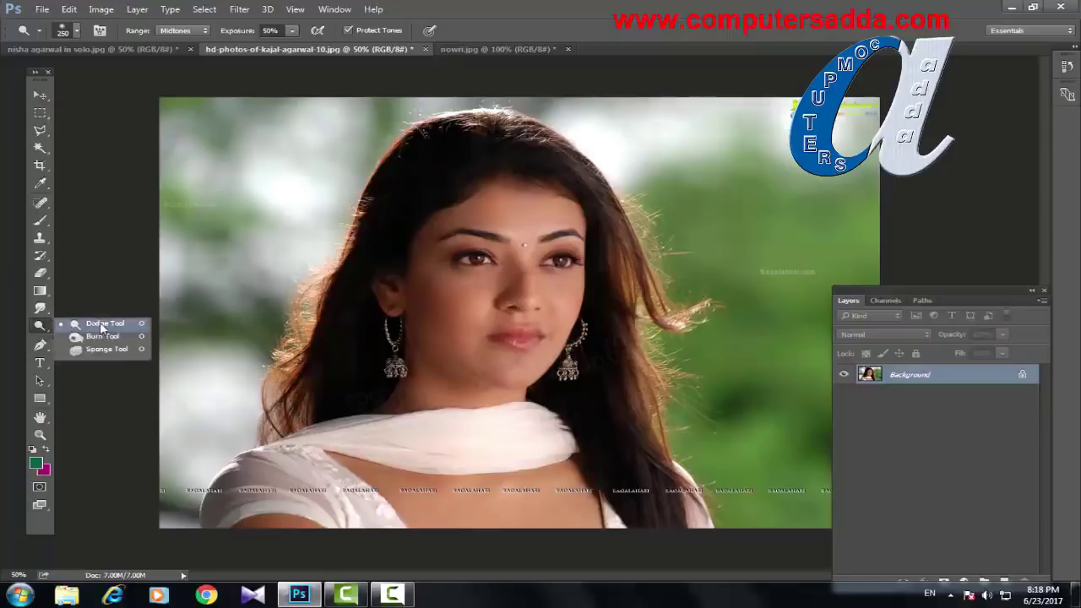
click(101, 325)
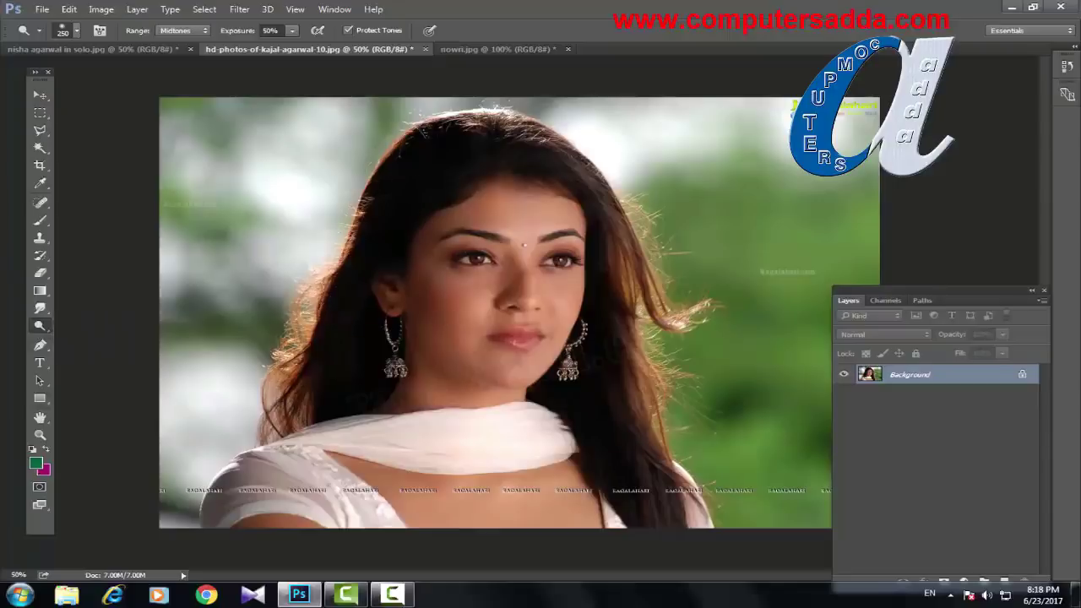
key(bracketright)
key(bracketright)
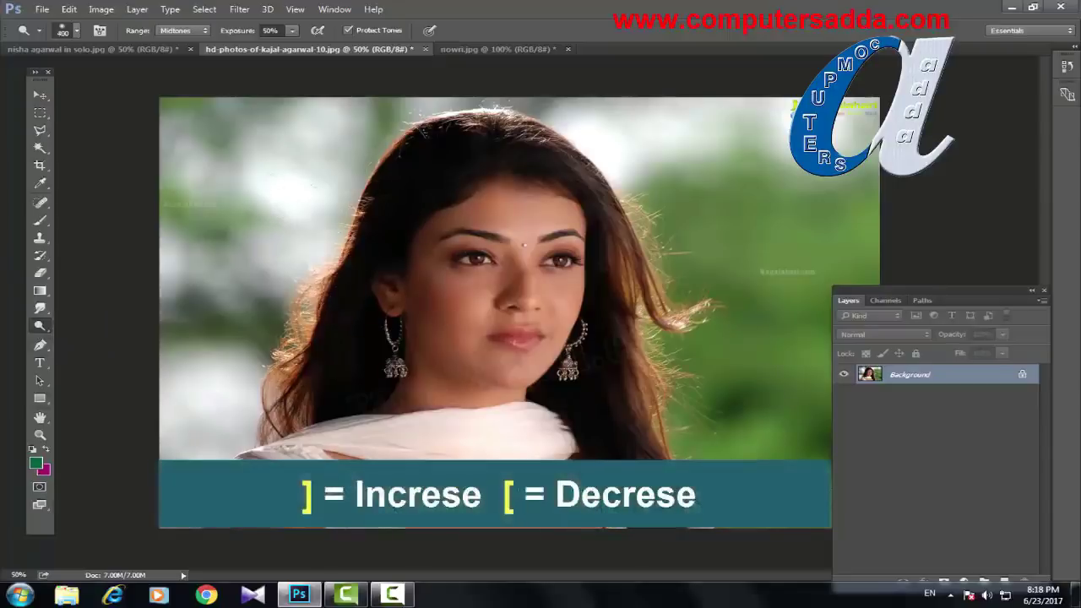
key(bracketleft)
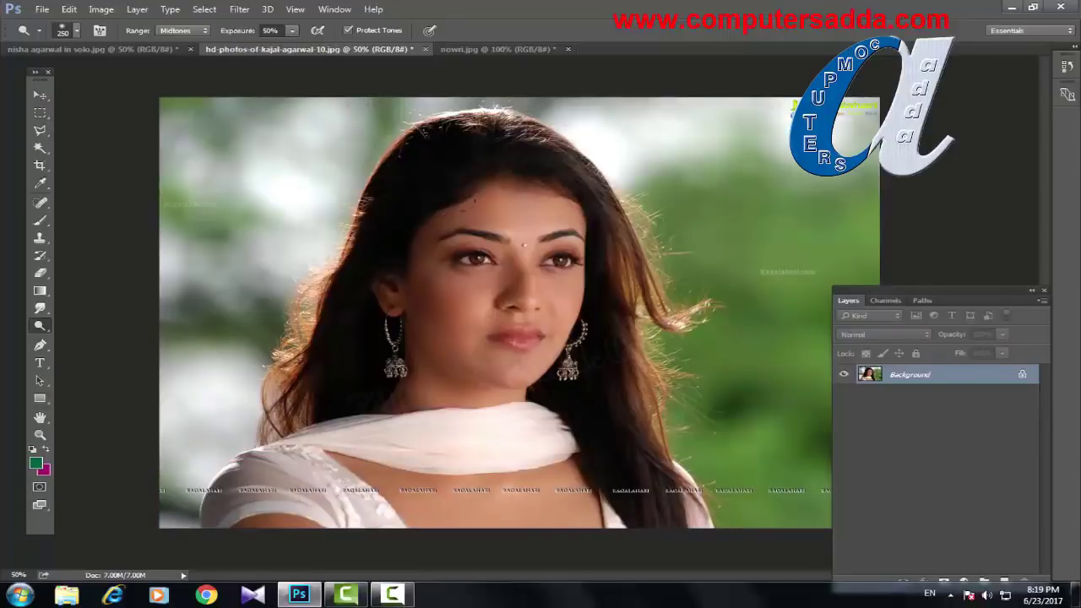
Step: Lighten the forehead, cheeks, nose, jaw and neck, then bring up nowri.jpg
mouse_move(475, 198)
mouse_down()
mouse_move(486, 221)
mouse_move(469, 292)
mouse_move(495, 351)
mouse_up()
mouse_move(495, 240)
mouse_down()
mouse_move(528, 296)
mouse_move(469, 371)
mouse_move(486, 382)
mouse_move(532, 338)
mouse_up()
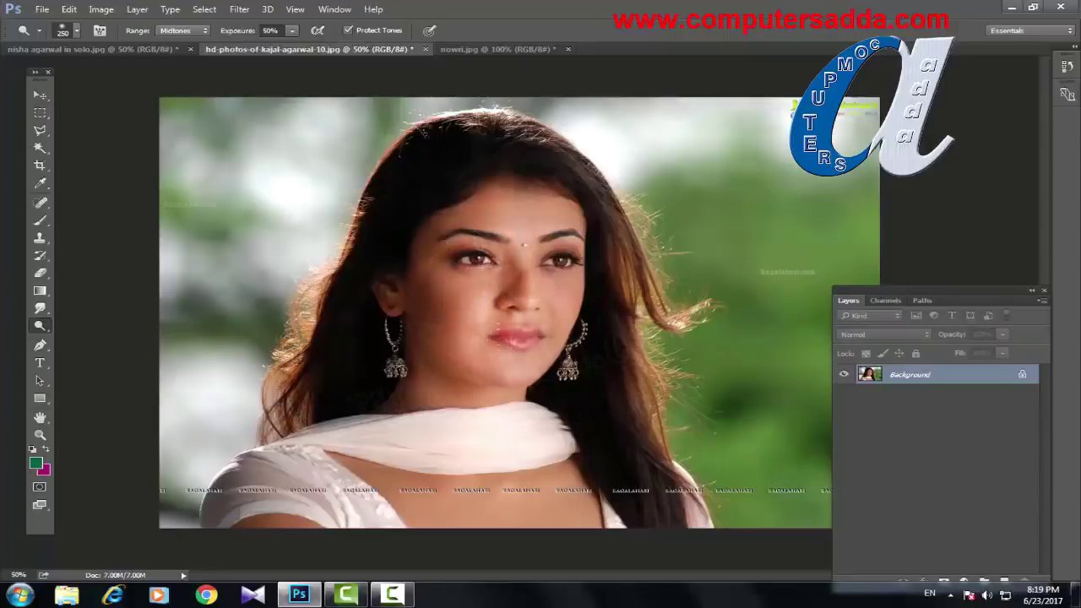
mouse_move(499, 271)
mouse_down()
mouse_move(486, 304)
mouse_move(423, 302)
mouse_move(457, 385)
mouse_move(390, 371)
mouse_up()
mouse_move(486, 279)
mouse_down()
mouse_move(494, 253)
mouse_move(430, 206)
mouse_move(524, 207)
mouse_move(558, 226)
mouse_move(558, 322)
mouse_up()
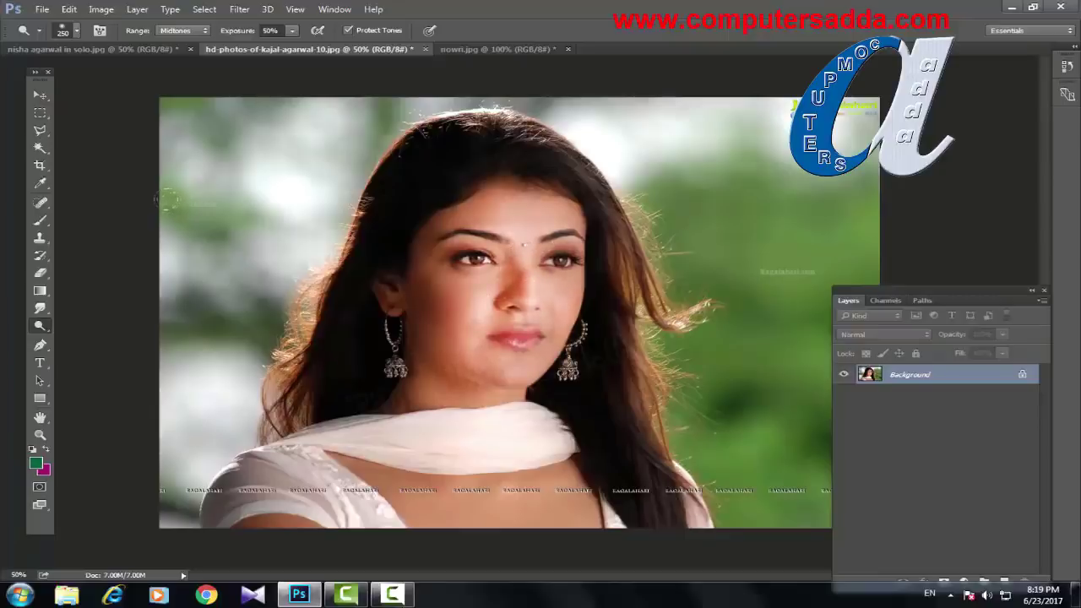
mouse_move(409, 288)
mouse_down()
mouse_move(473, 283)
mouse_move(418, 255)
mouse_up()
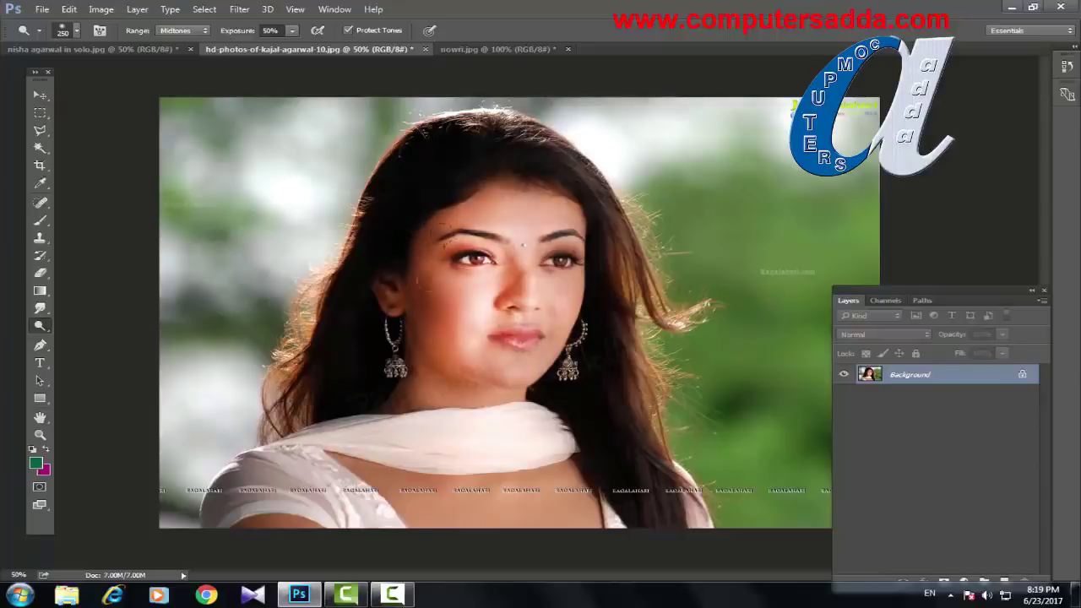
drag(504, 304, 482, 299)
click(506, 50)
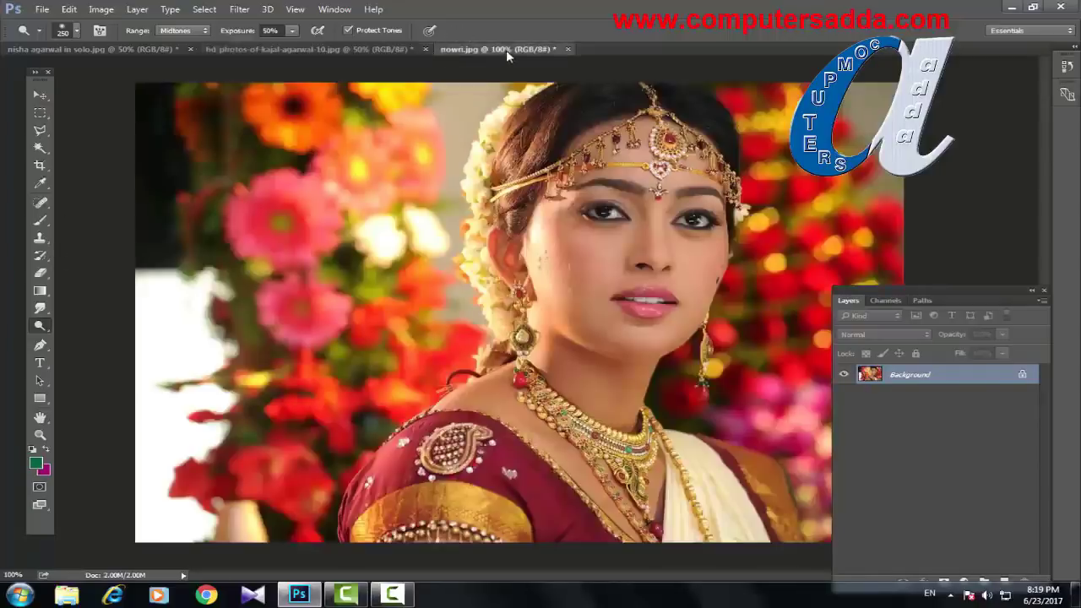
Step: Select the Dodge Tool and set its exposure to 62%
right_click(39, 326)
click(171, 322)
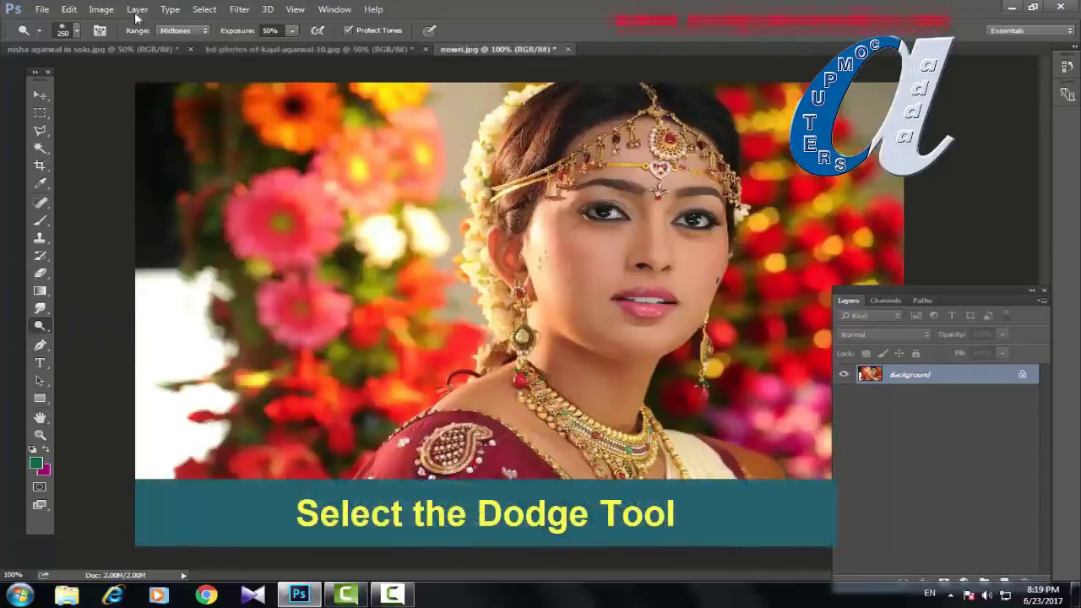
click(236, 34)
text(62)
key(Return)
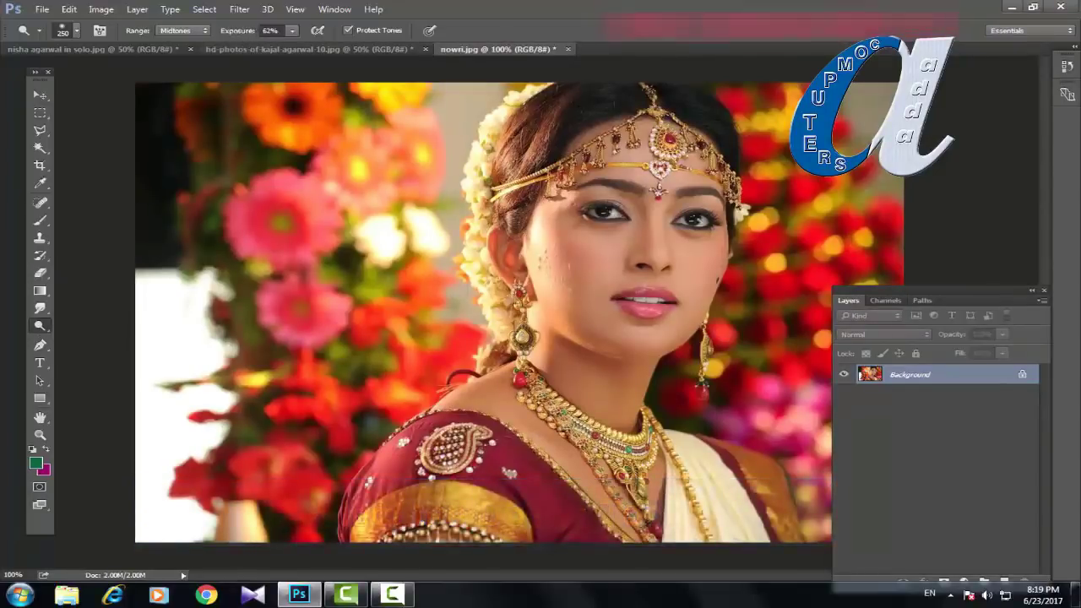
Step: Lighten the bride's cheeks, jaw, neck and forehead with a size-125 brush
key(ctrl+plus)
key(ctrl+plus)
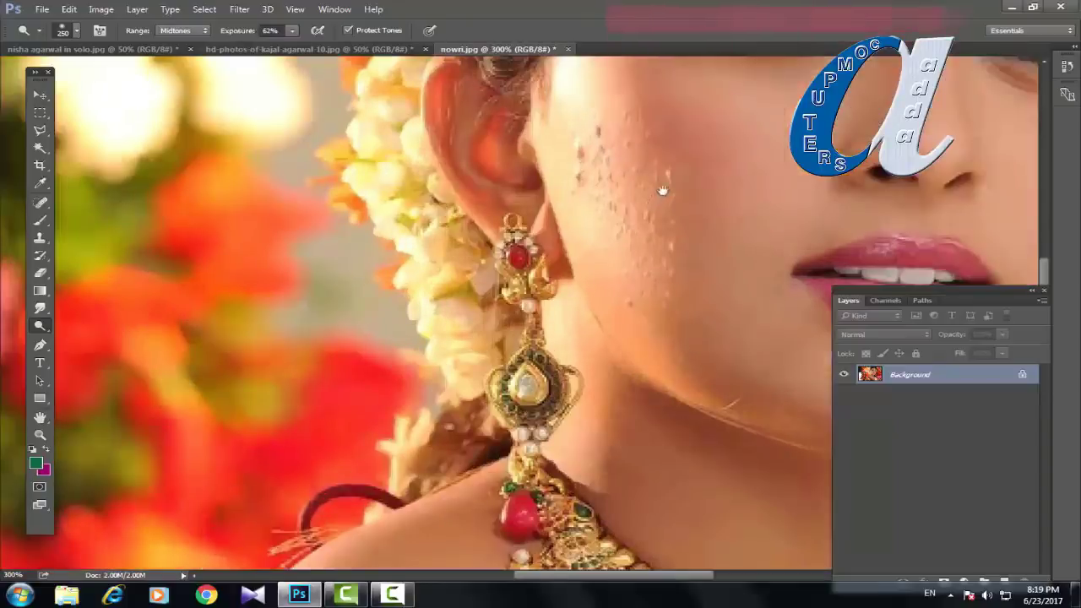
drag(663, 190, 494, 320)
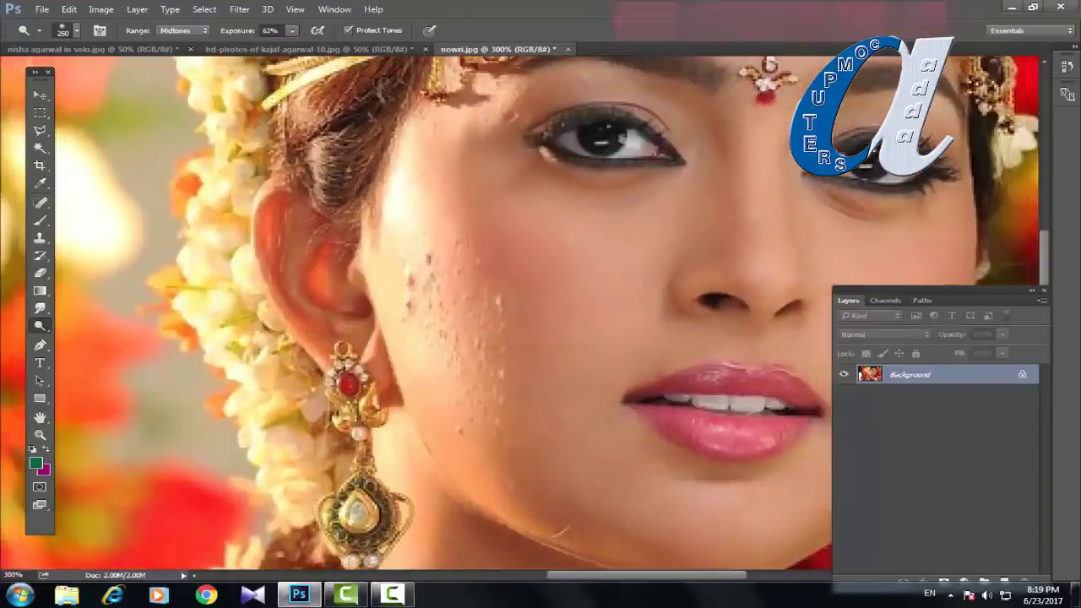
key(bracketleft)
key(bracketleft)
key(bracketleft)
key(bracketleft)
drag(492, 184, 492, 253)
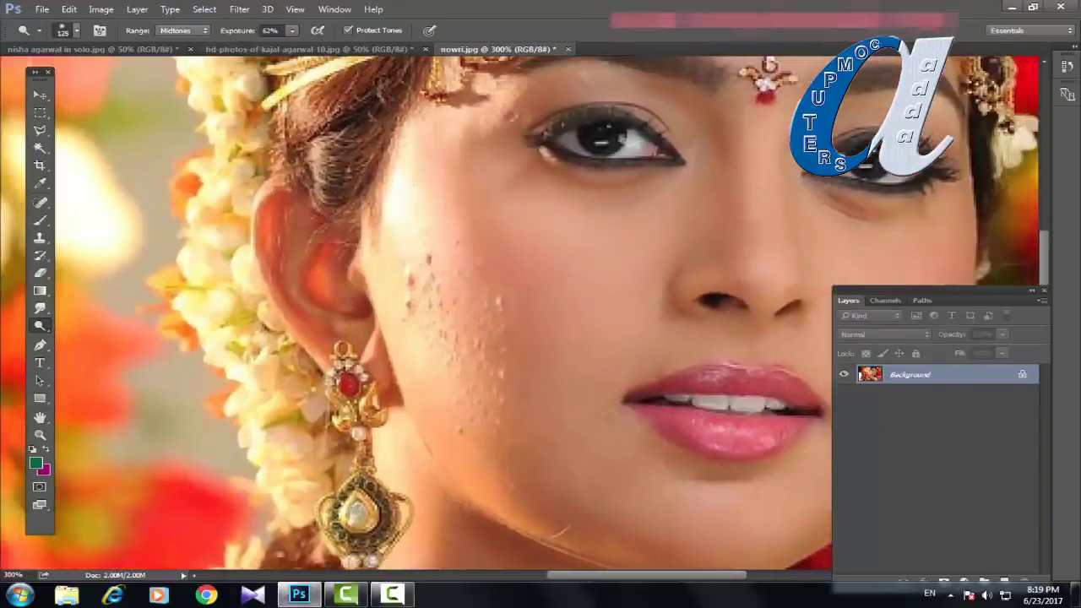
mouse_move(499, 292)
mouse_down()
mouse_move(532, 406)
mouse_move(616, 490)
mouse_up()
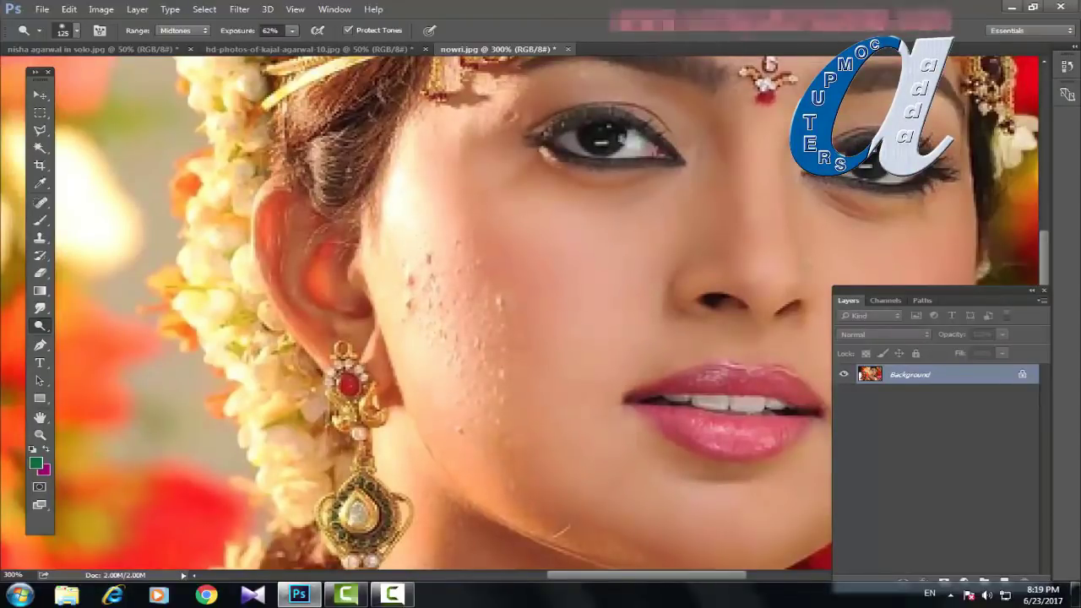
drag(515, 321, 460, 427)
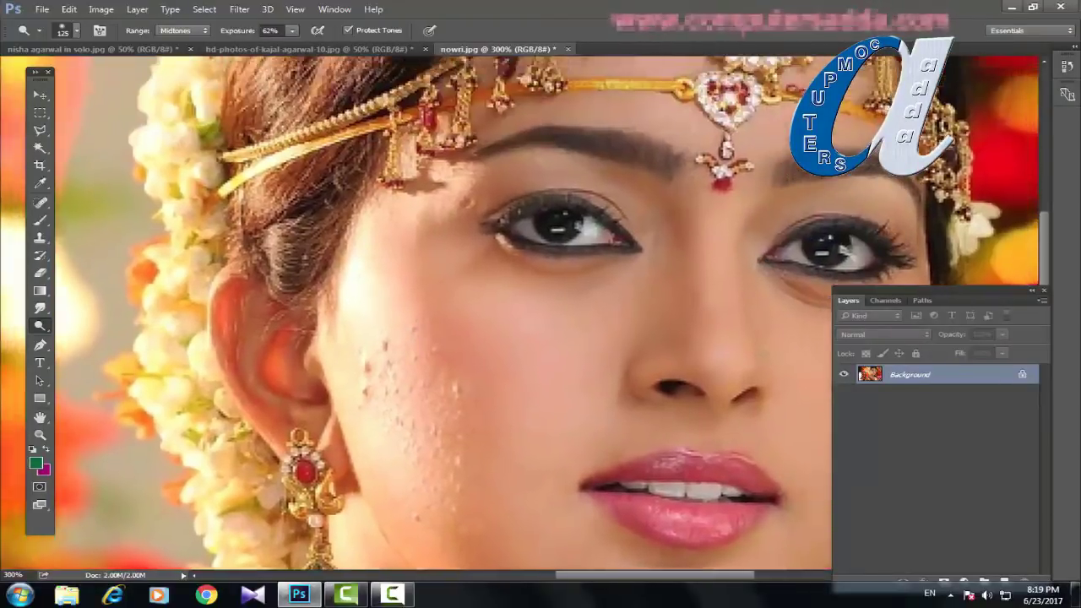
mouse_move(440, 330)
mouse_down()
mouse_move(460, 165)
mouse_move(495, 179)
mouse_move(388, 273)
mouse_move(499, 224)
mouse_move(591, 211)
mouse_move(718, 144)
mouse_move(448, 102)
mouse_up()
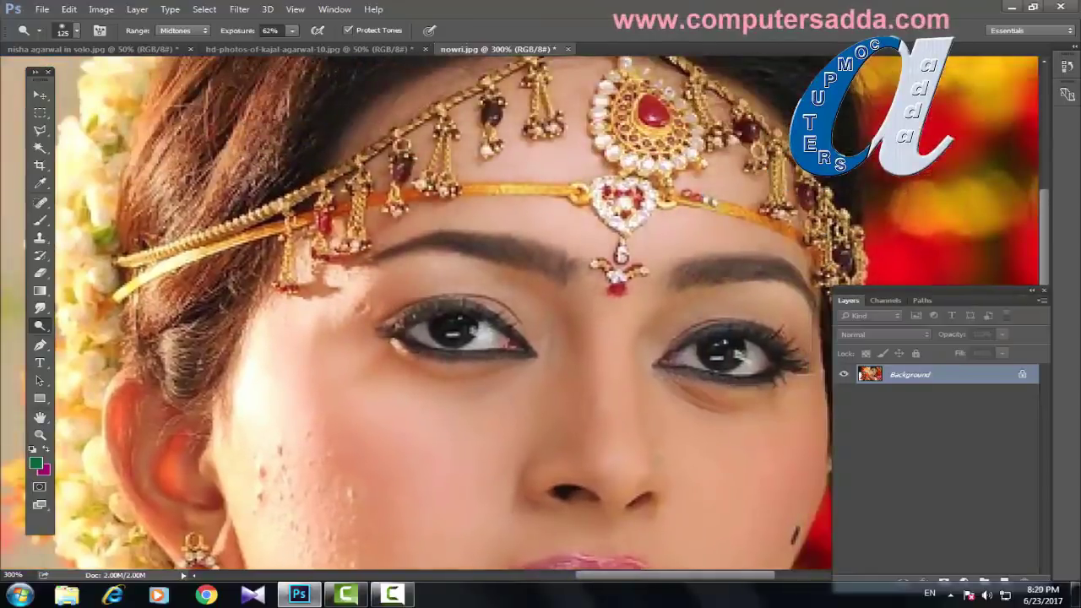
key(ctrl+minus)
key(ctrl+minus)
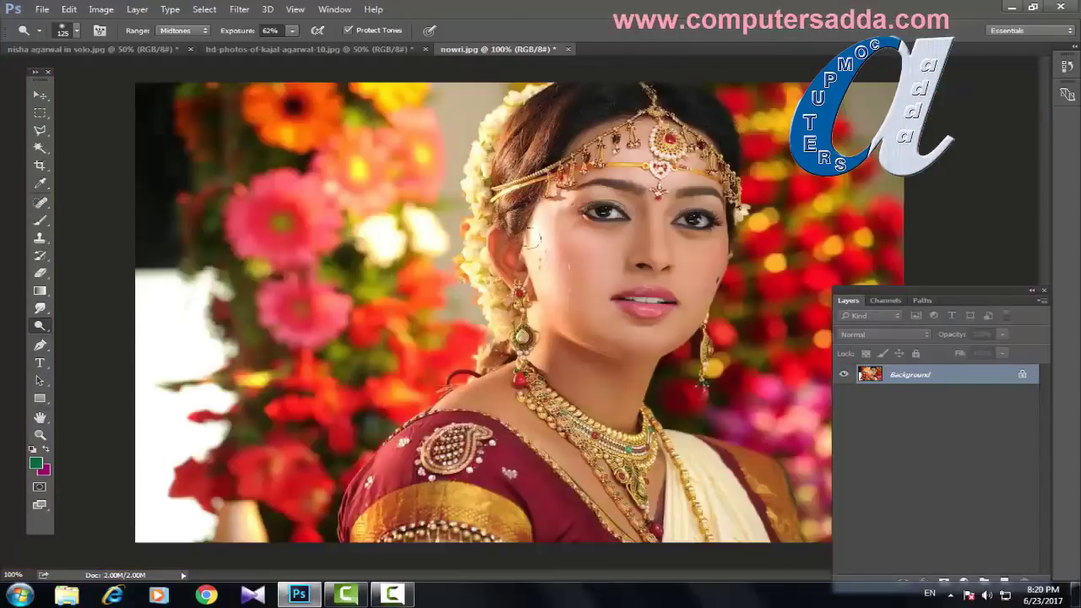
mouse_move(557, 300)
mouse_down()
mouse_move(622, 313)
mouse_move(583, 372)
mouse_move(596, 394)
mouse_up()
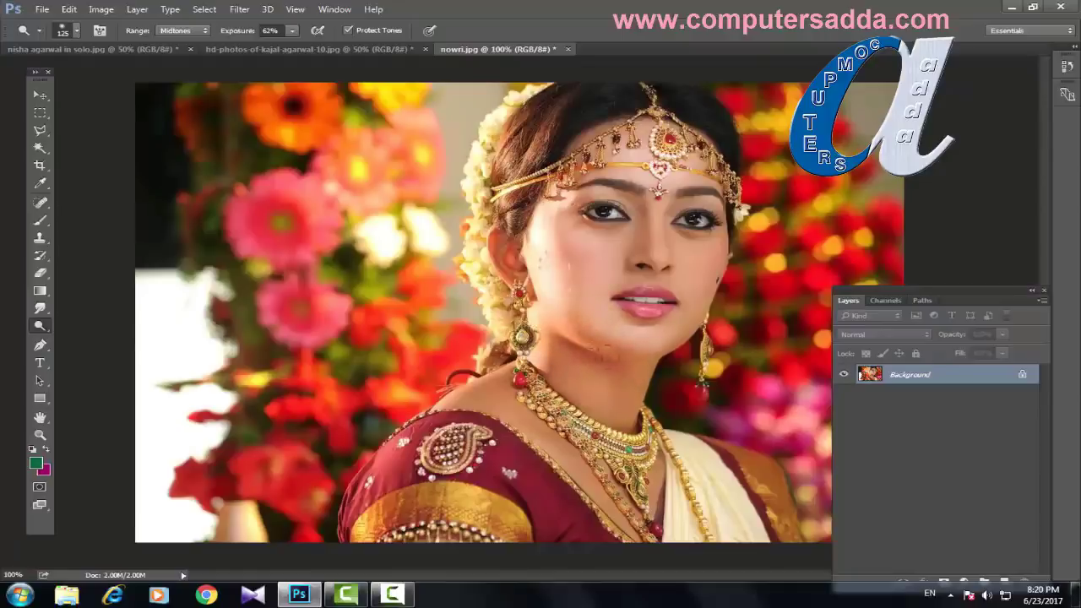
mouse_move(659, 238)
mouse_down()
mouse_move(681, 279)
mouse_move(609, 253)
mouse_move(642, 167)
mouse_move(708, 207)
mouse_move(688, 288)
mouse_up()
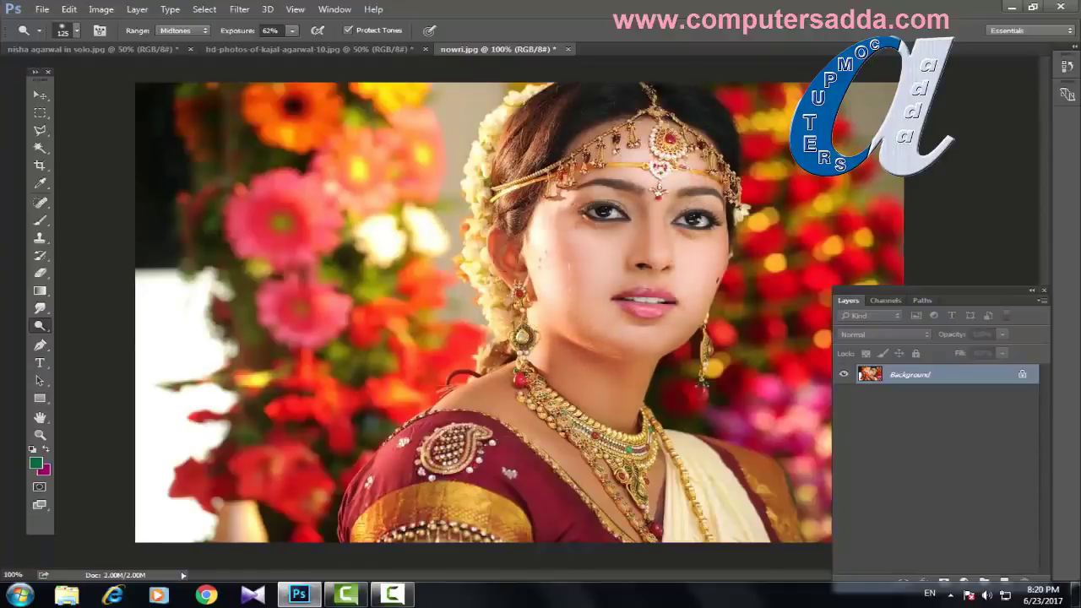
Step: Switch to the Burn Tool, zoom to 300%, and darken both eyebrows
right_click(40, 326)
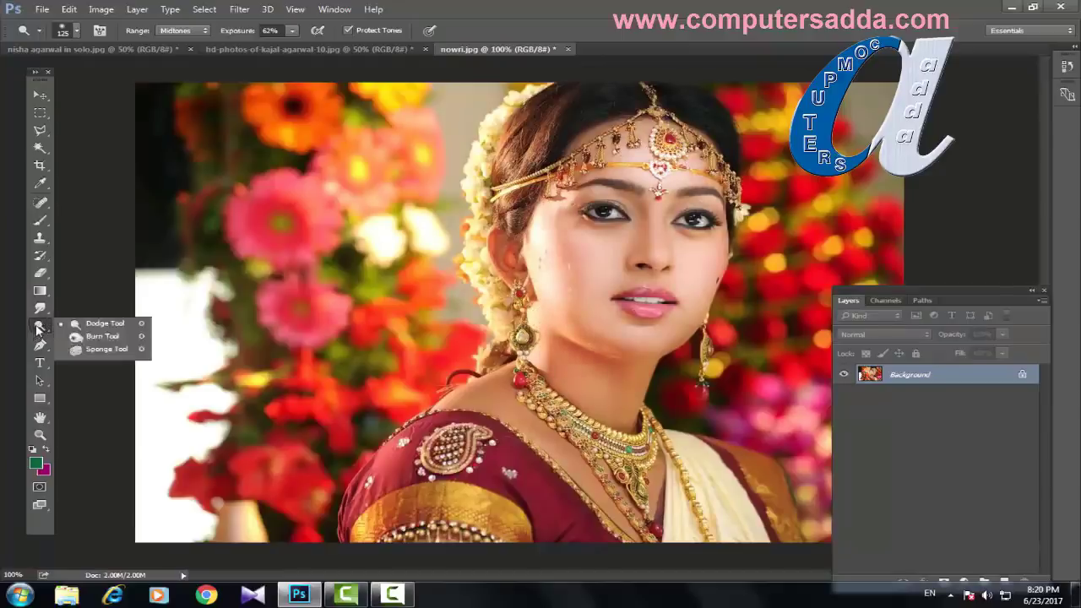
click(98, 336)
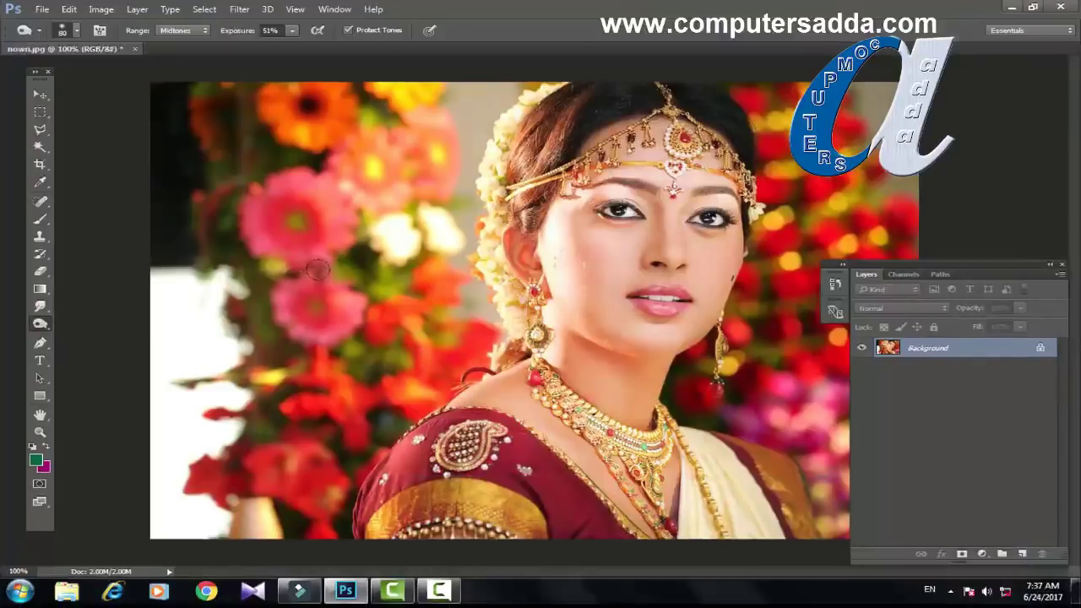
key(ctrl+plus)
key(ctrl+plus)
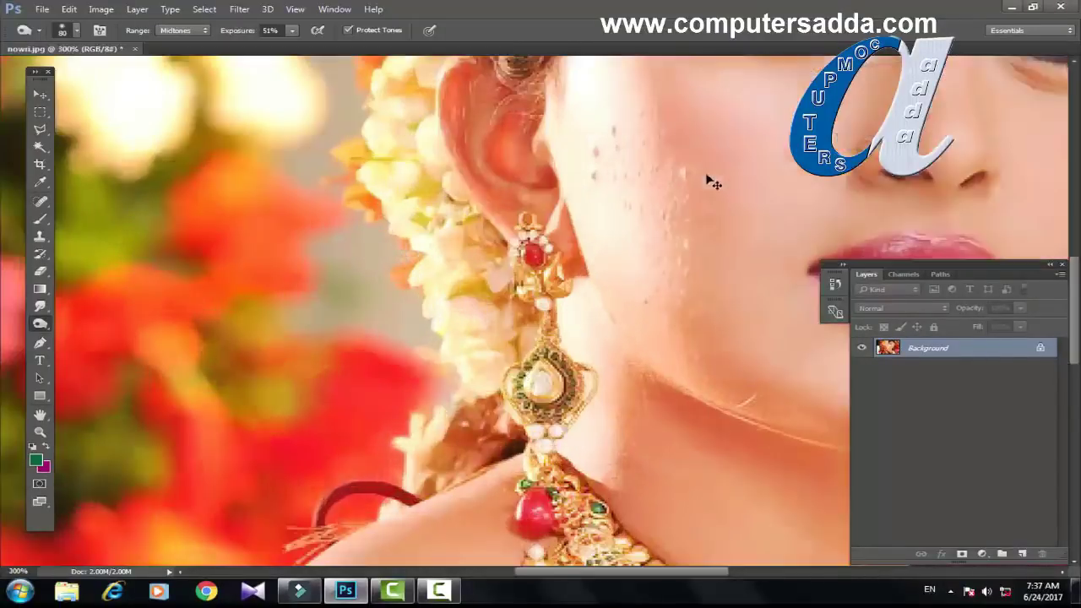
mouse_move(755, 149)
mouse_down()
mouse_move(535, 271)
mouse_move(414, 391)
mouse_up()
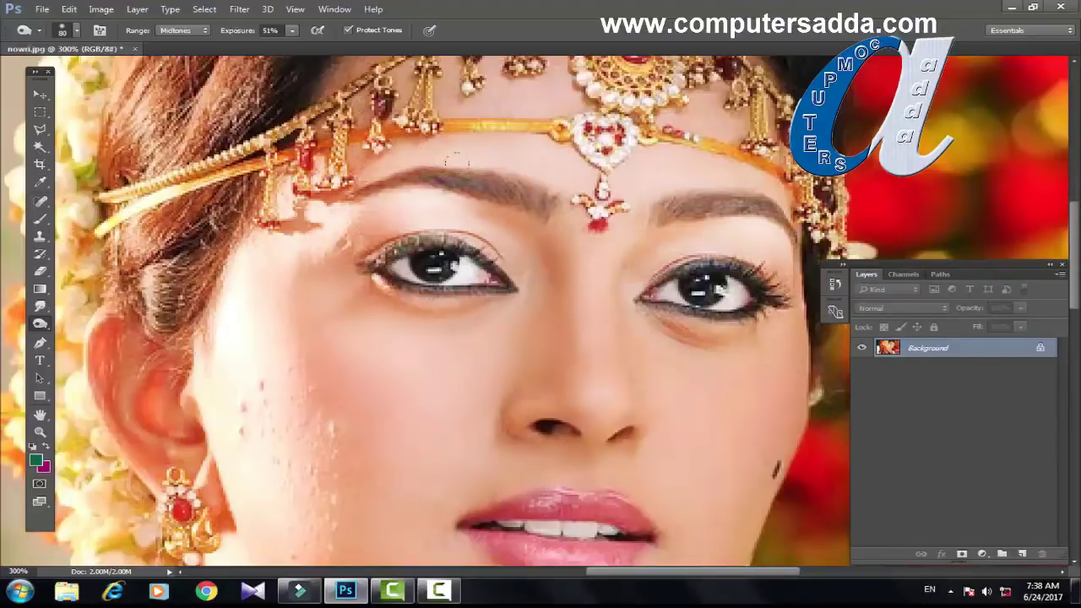
mouse_move(549, 202)
mouse_down()
mouse_move(407, 173)
mouse_move(541, 198)
mouse_up()
mouse_move(640, 196)
mouse_down()
mouse_move(646, 211)
mouse_move(726, 201)
mouse_move(790, 226)
mouse_up()
drag(701, 211, 642, 207)
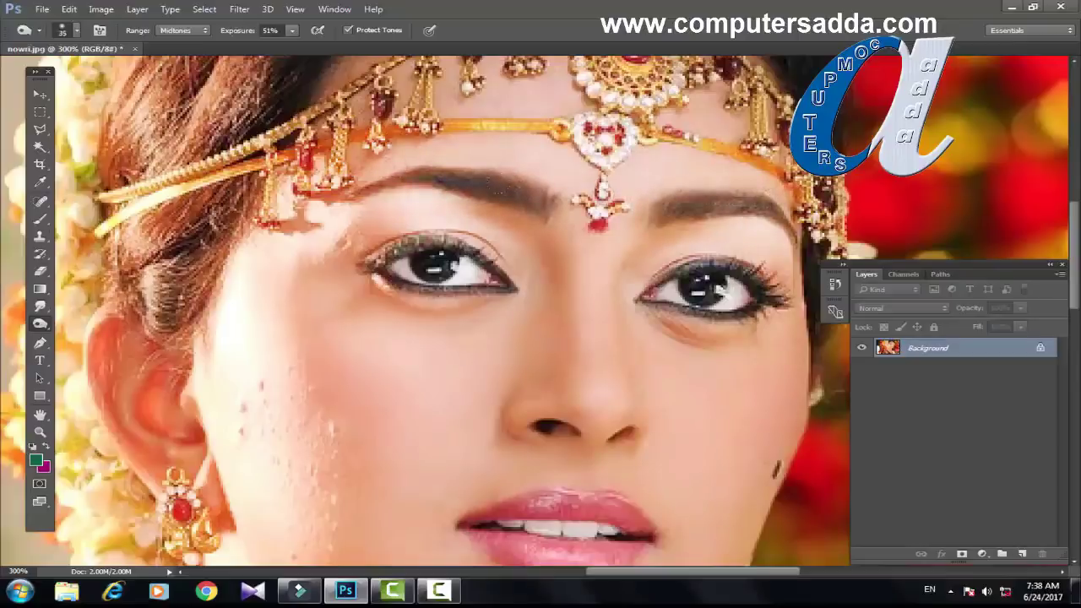
mouse_move(507, 209)
mouse_down()
mouse_move(550, 207)
mouse_move(371, 182)
mouse_up()
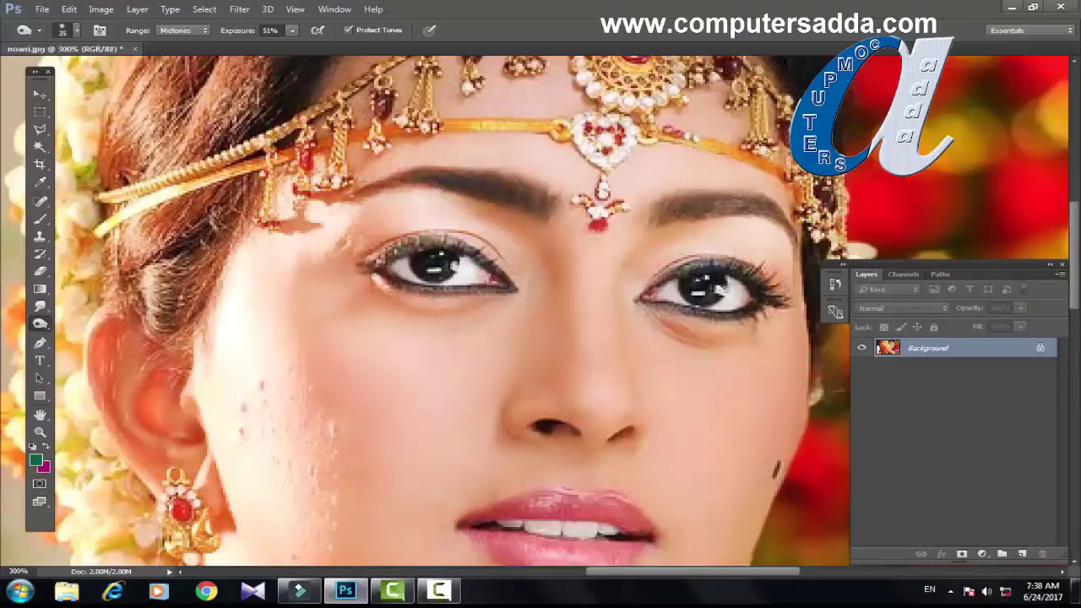
mouse_move(659, 210)
mouse_down()
mouse_move(768, 207)
mouse_move(799, 226)
mouse_up()
Step: Darken the lash lines of both eyes, then lower the burn exposure to 36%
mouse_move(685, 263)
mouse_down()
mouse_move(747, 266)
mouse_move(760, 283)
mouse_up()
mouse_move(727, 318)
mouse_down()
mouse_move(668, 311)
mouse_move(655, 295)
mouse_up()
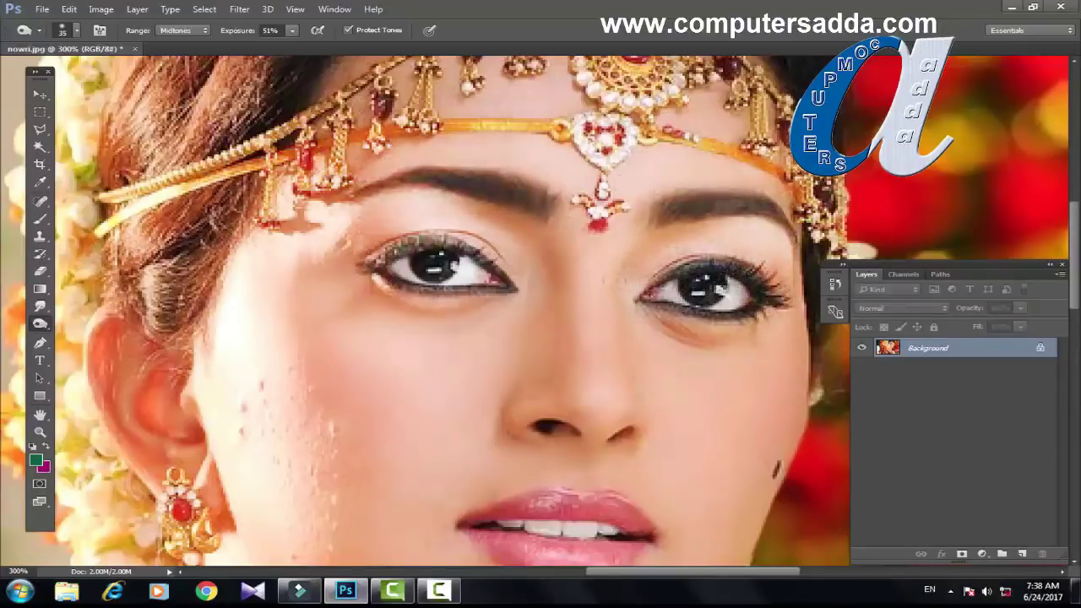
mouse_move(511, 283)
mouse_down()
mouse_move(473, 257)
mouse_move(405, 258)
mouse_move(399, 279)
mouse_move(469, 283)
mouse_up()
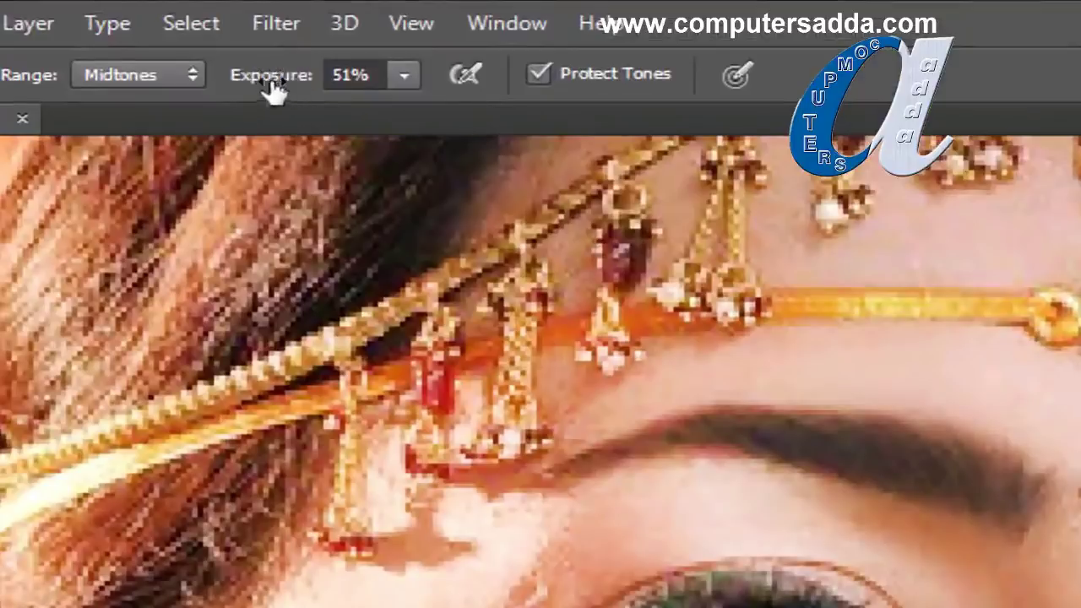
drag(270, 89, 229, 81)
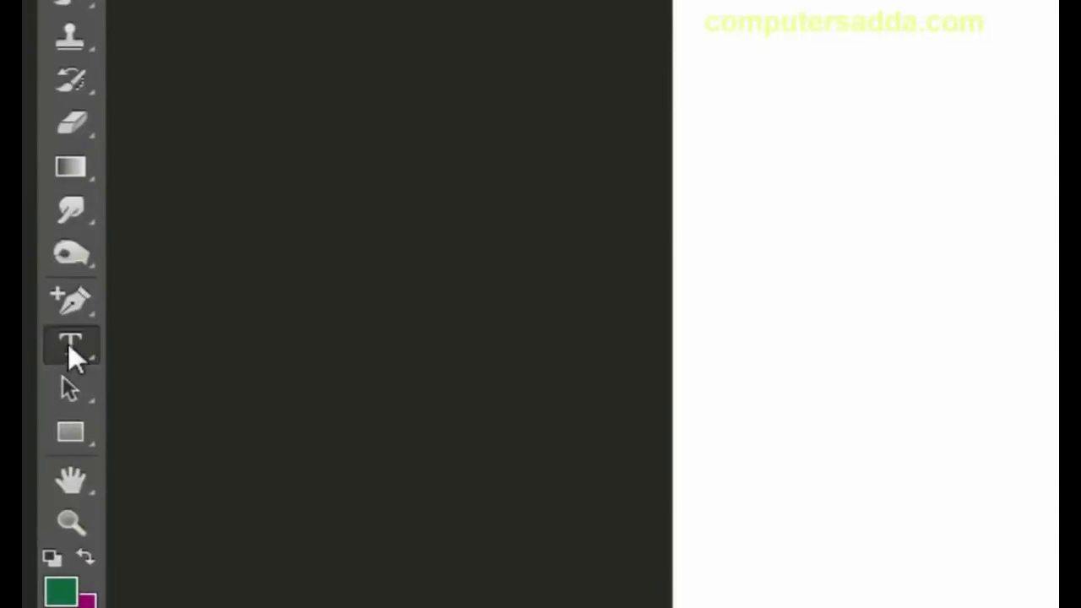
right_click(70, 351)
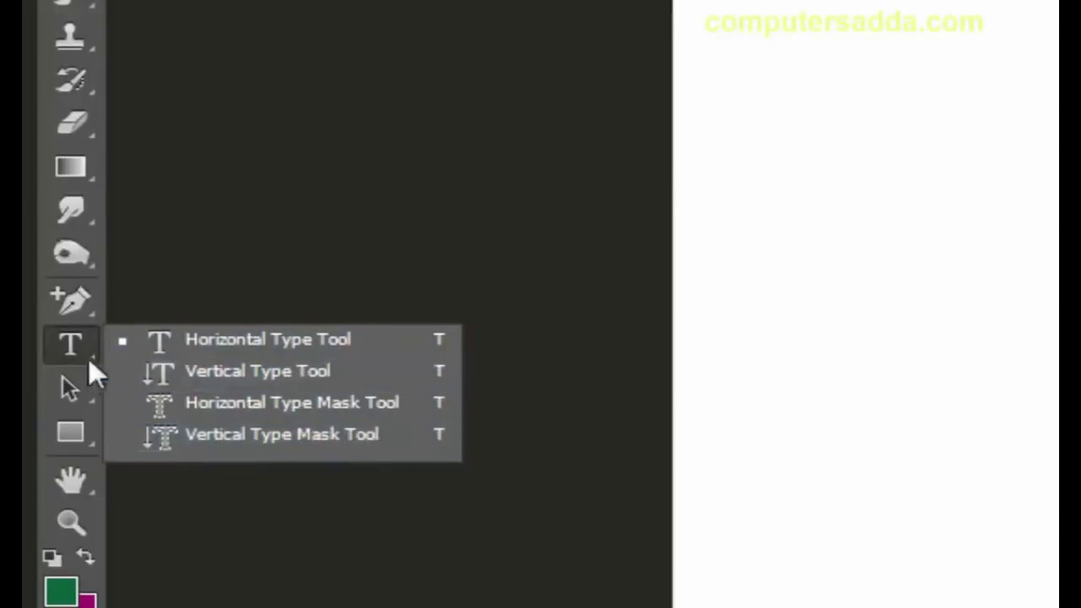
key(t)
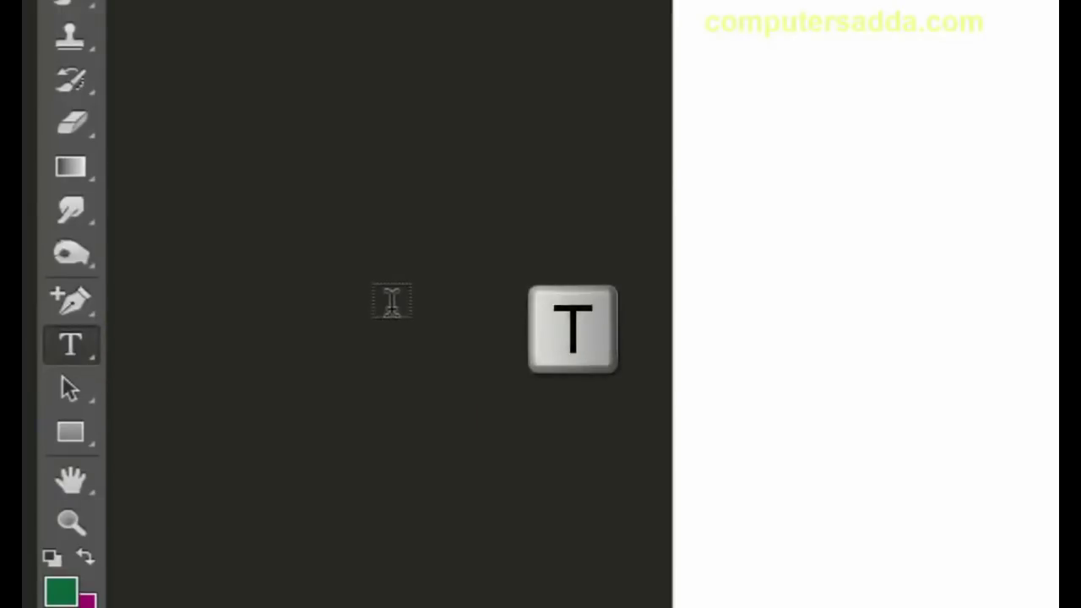
key(shift+t)
key(shift+t)
key(shift+t)
key(shift+t)
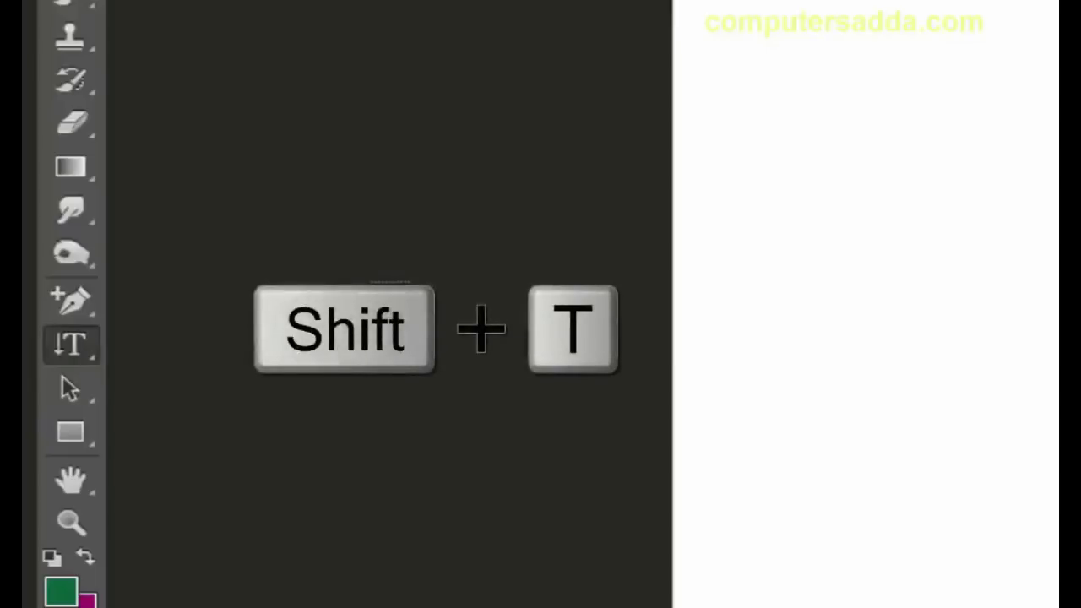
key(shift+t)
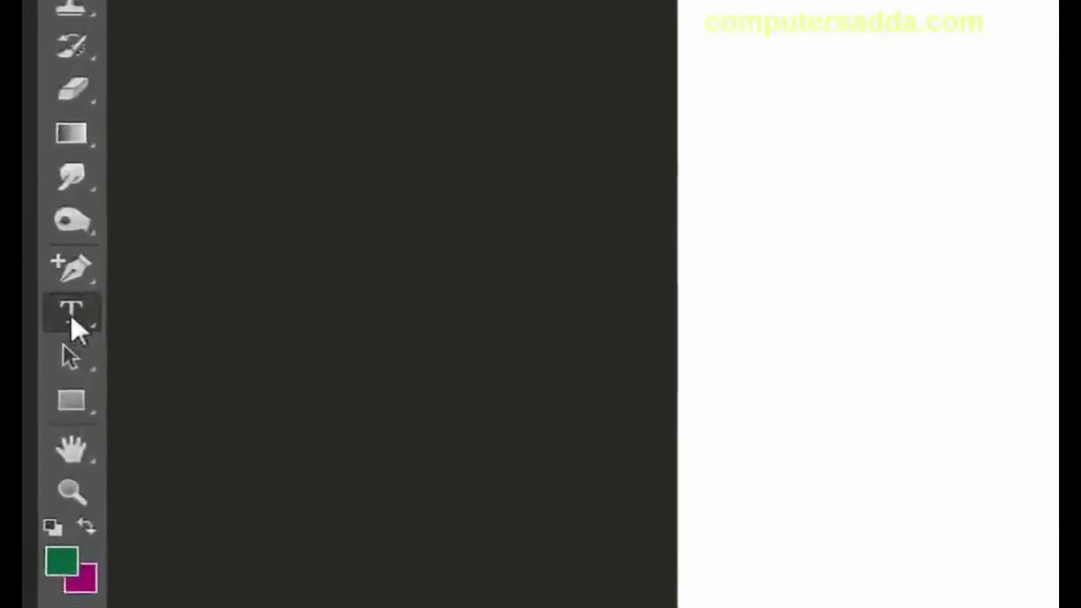
Step: Type 'computersadda' with the Horizontal Type Tool across the upper canvas, position it, and commit
click(25, 376)
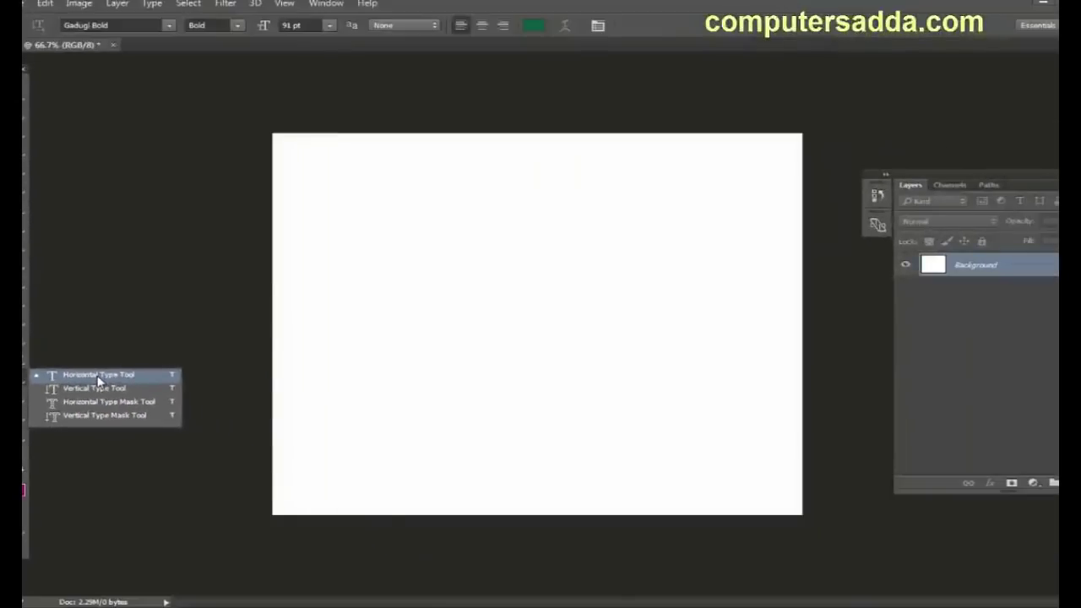
click(98, 378)
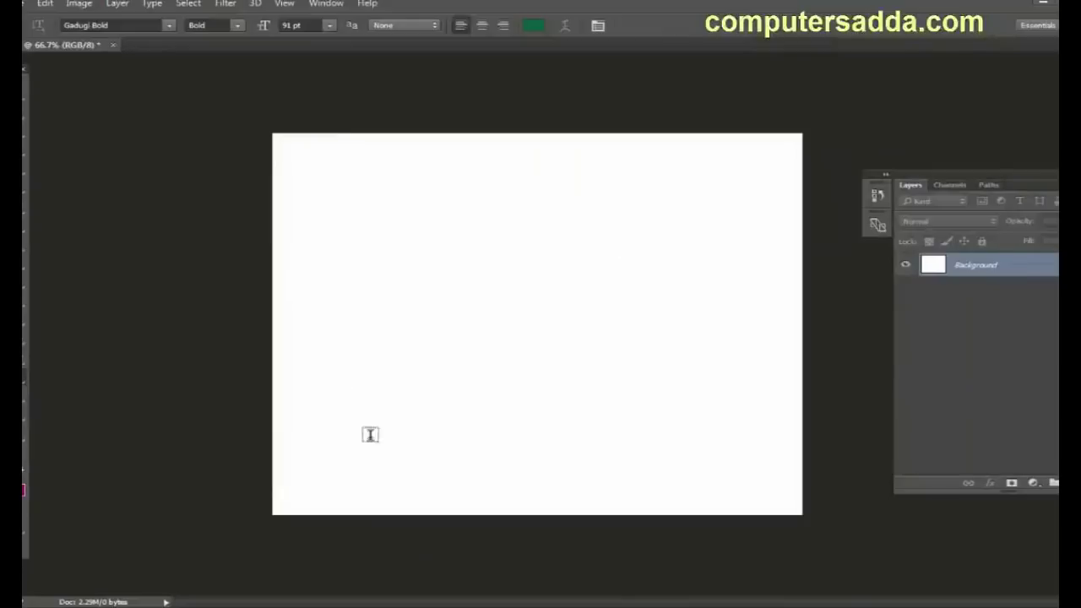
click(368, 264)
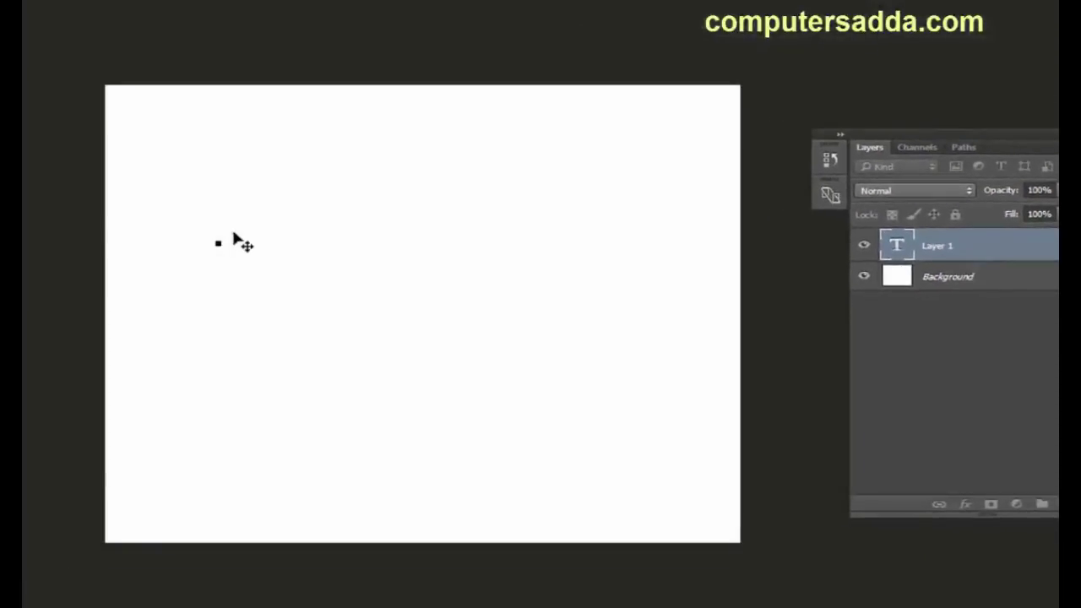
text(com)
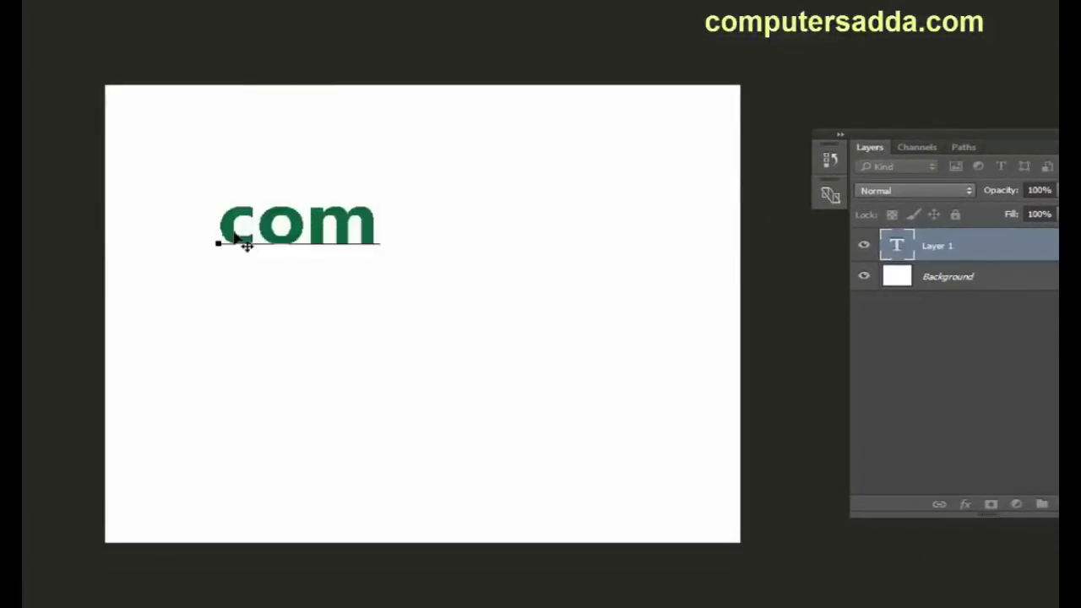
text(putersad)
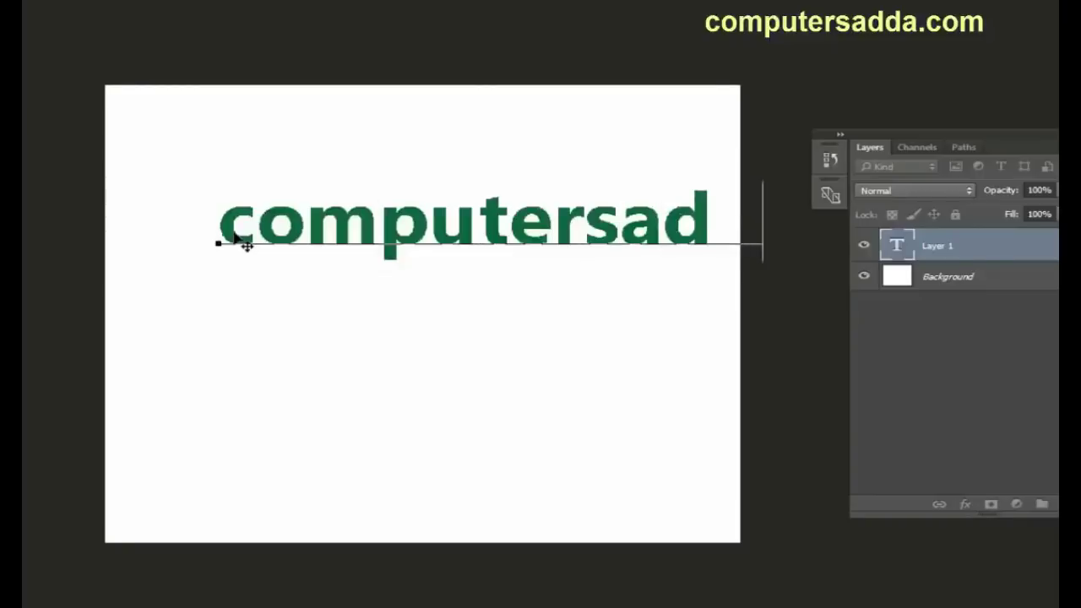
text(d)
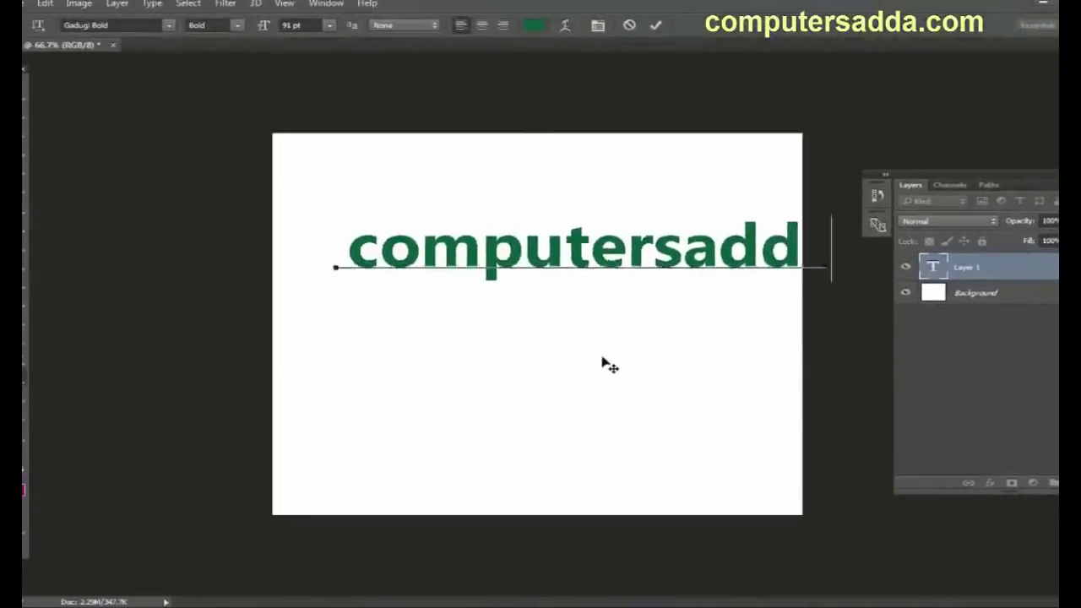
text(a)
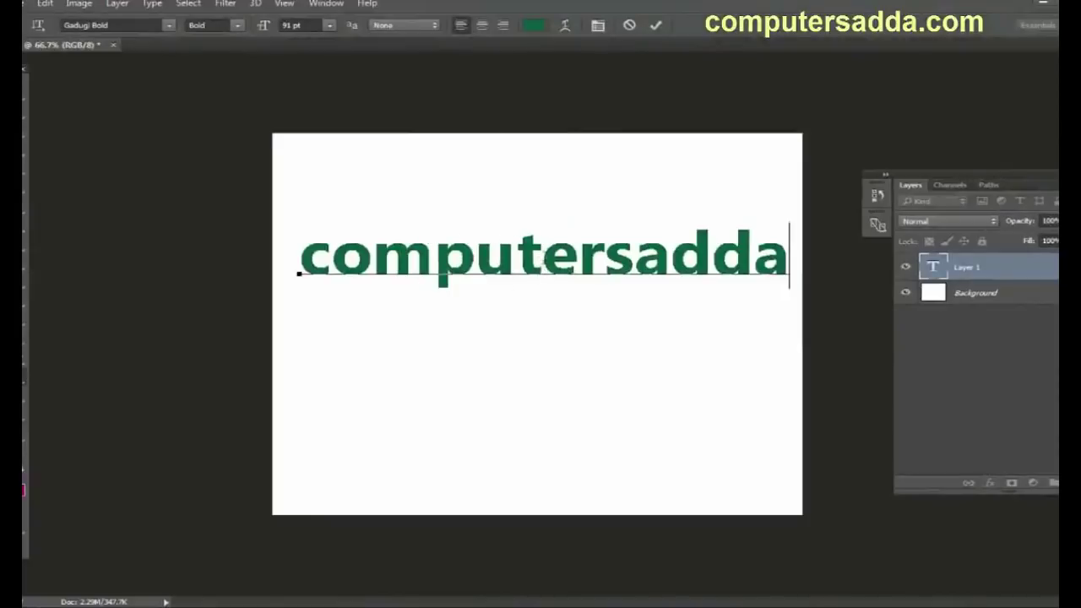
drag(542, 260, 434, 257)
click(578, 258)
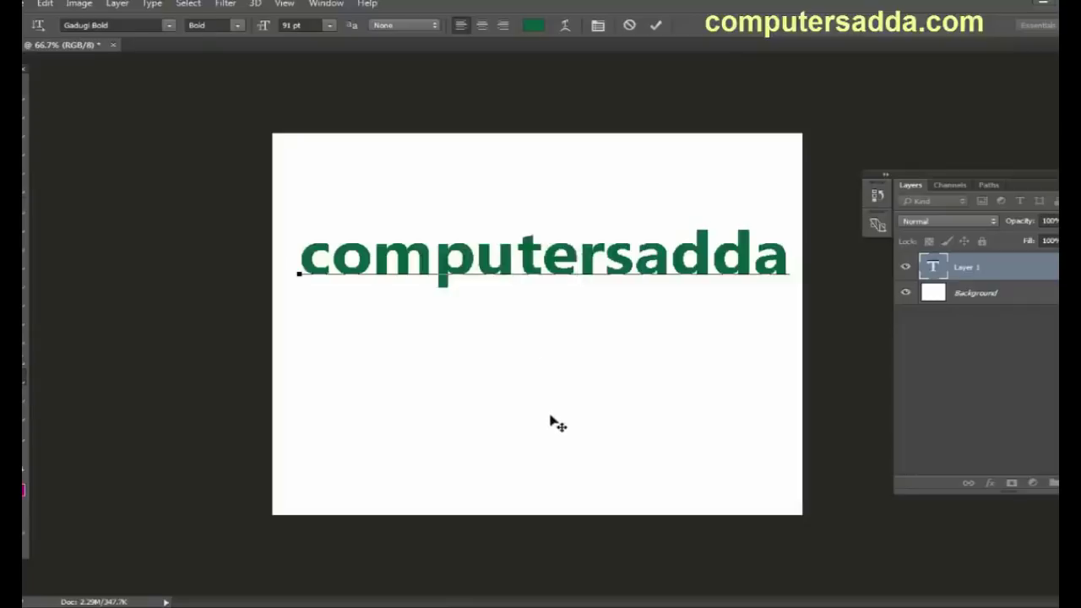
drag(601, 369, 589, 350)
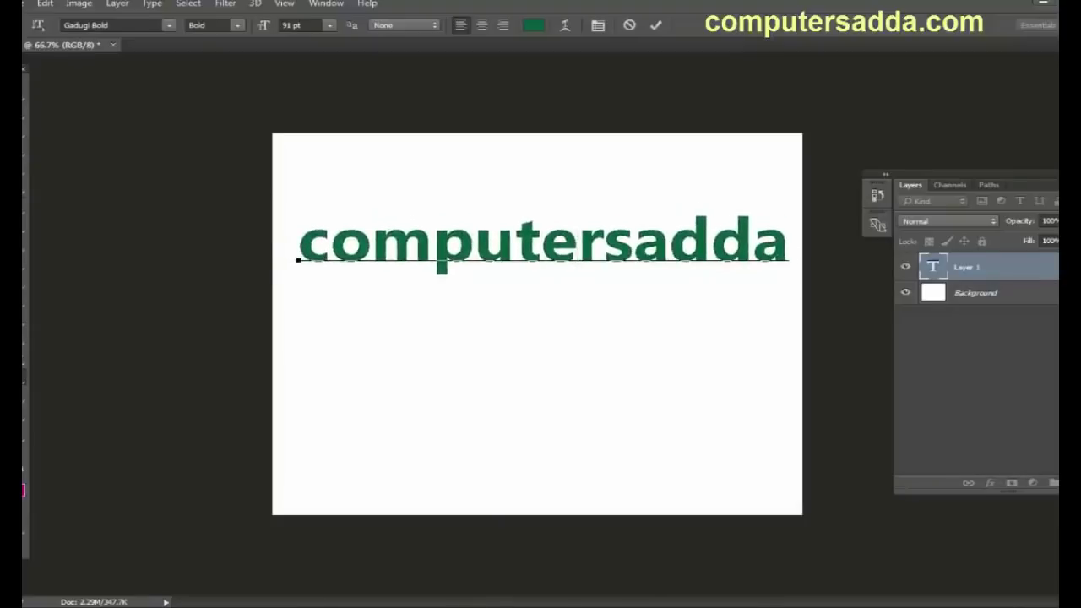
key(ctrl+Return)
Step: Reopen the computersadda text for editing and commit it again
key(v)
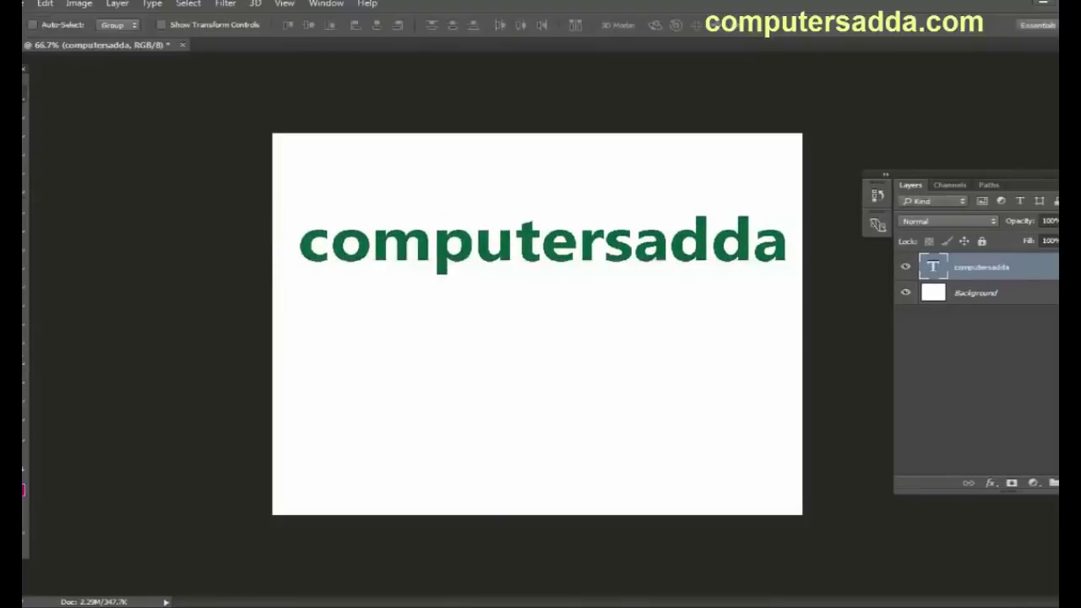
click(23, 382)
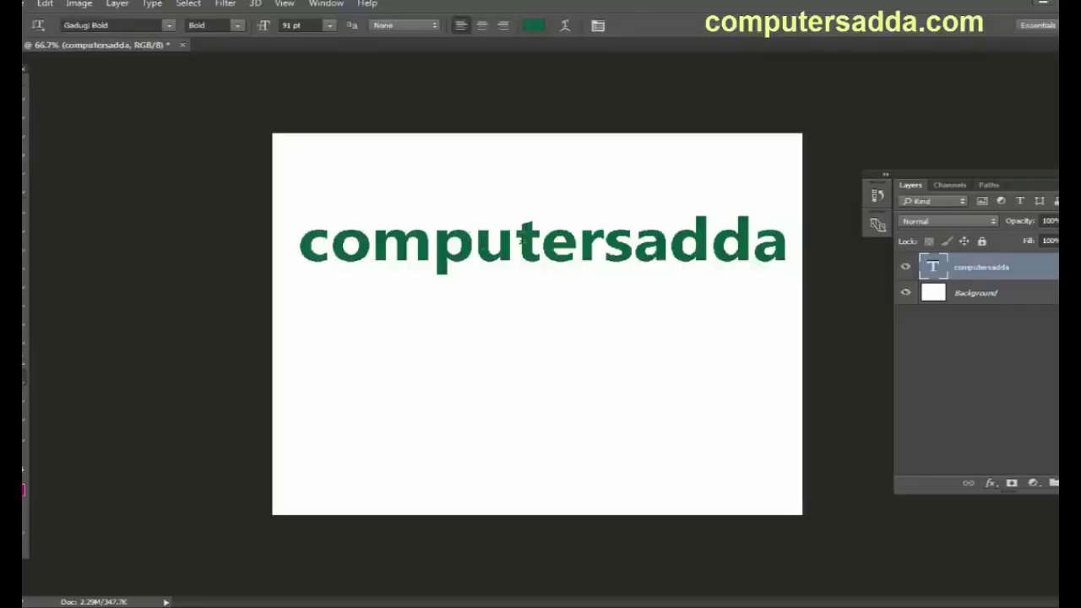
click(521, 240)
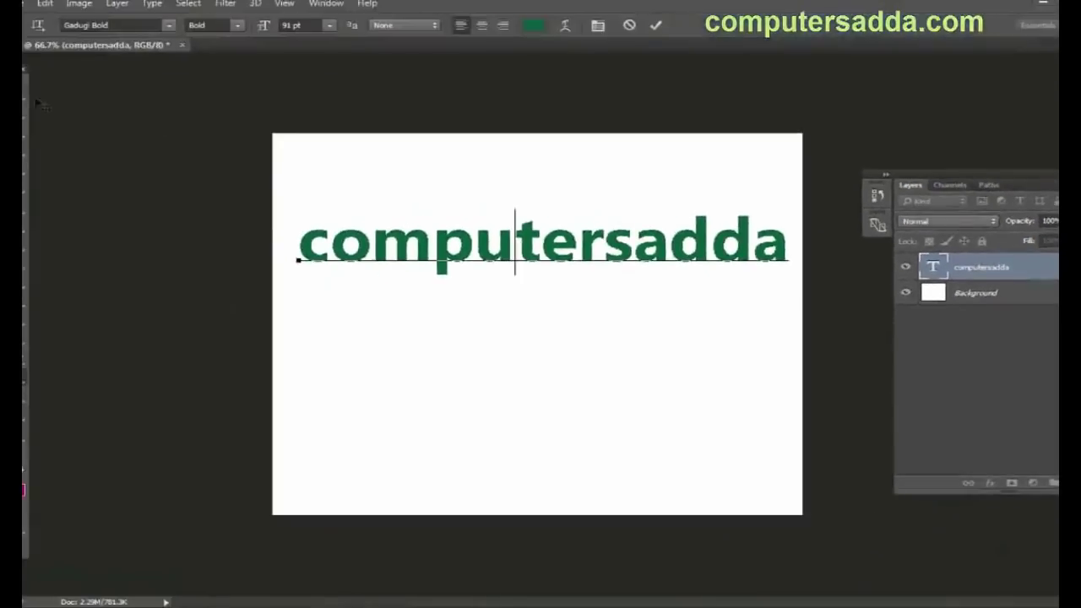
key(ctrl+Return)
key(v)
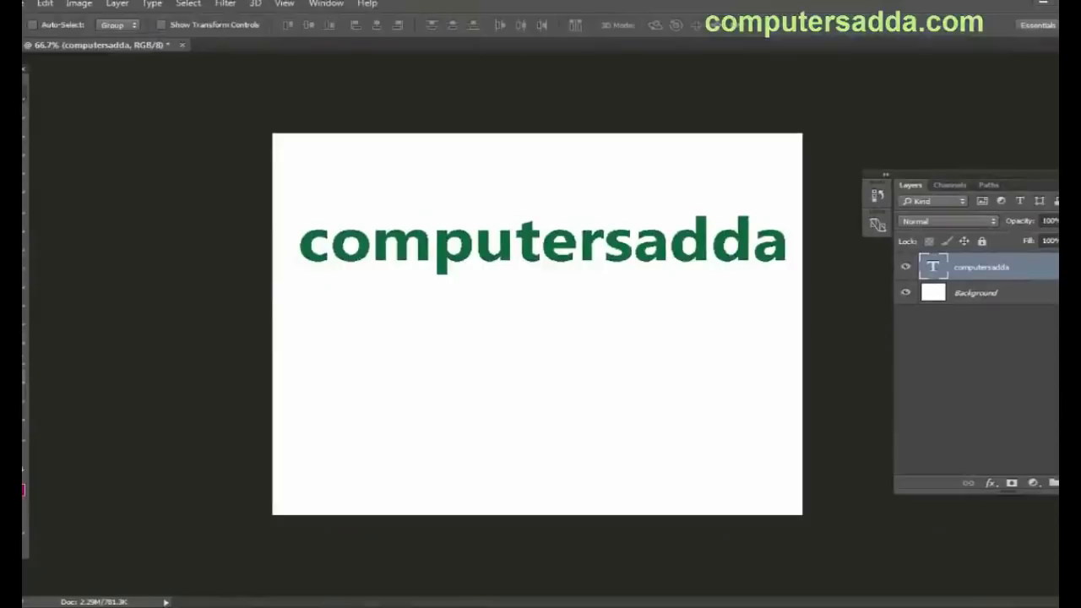
key(t)
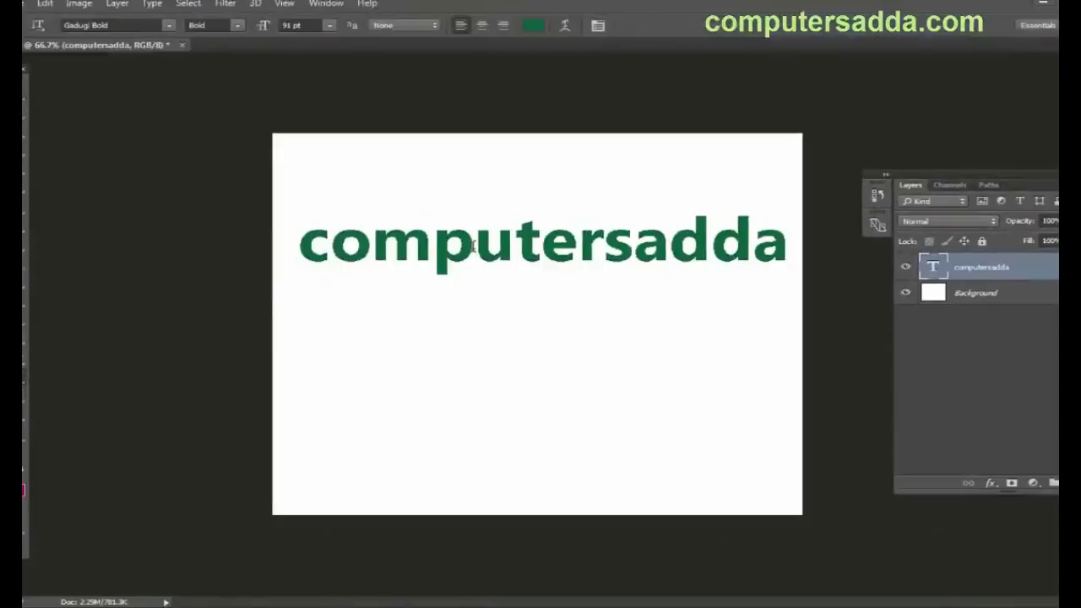
Step: Type the person's name as a second text line below computersadda, move it lower-left, and commit
click(453, 341)
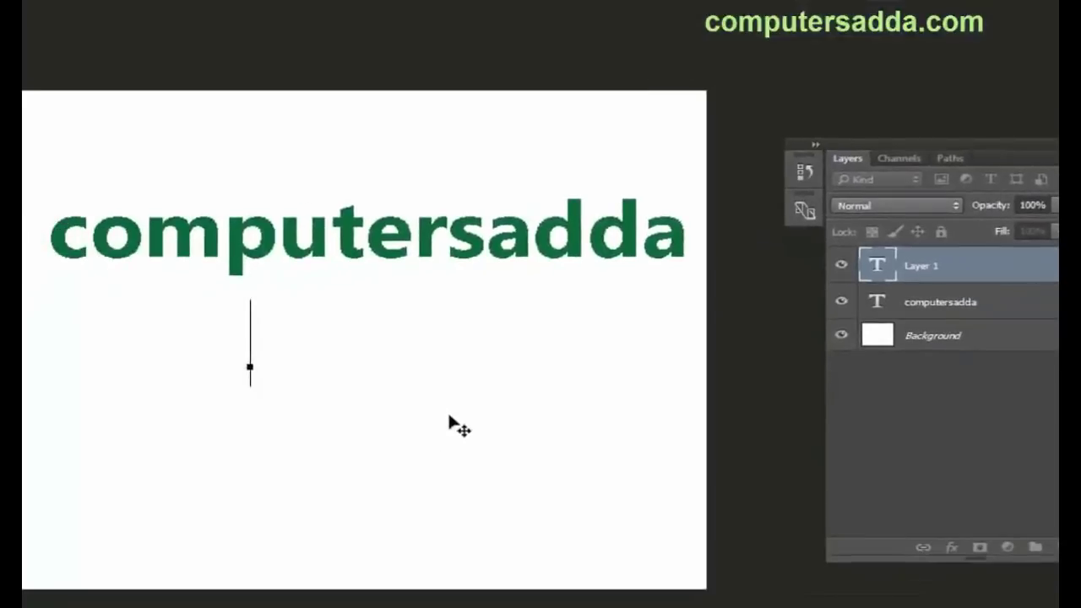
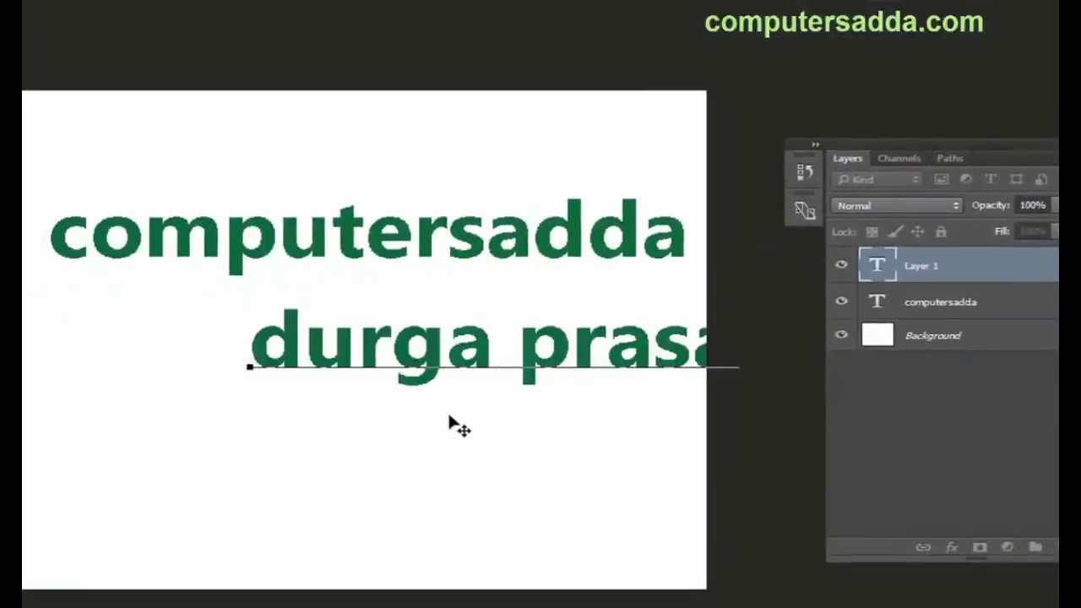
drag(502, 459, 334, 525)
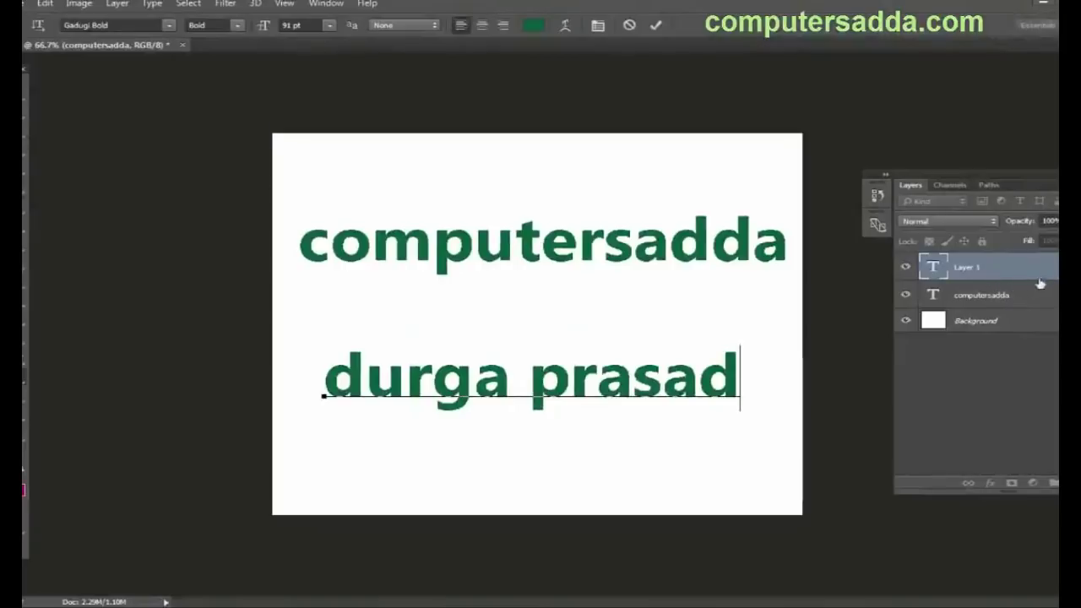
key(ctrl+Return)
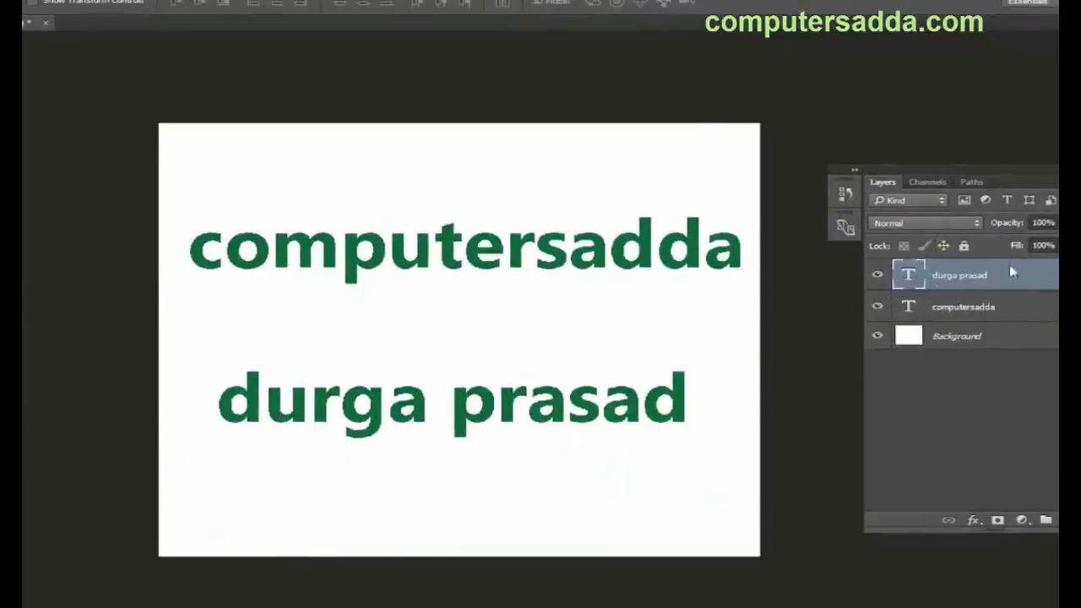
Step: Select the name text layer from the canvas layer menu and move the name line upward
right_click(453, 250)
click(477, 256)
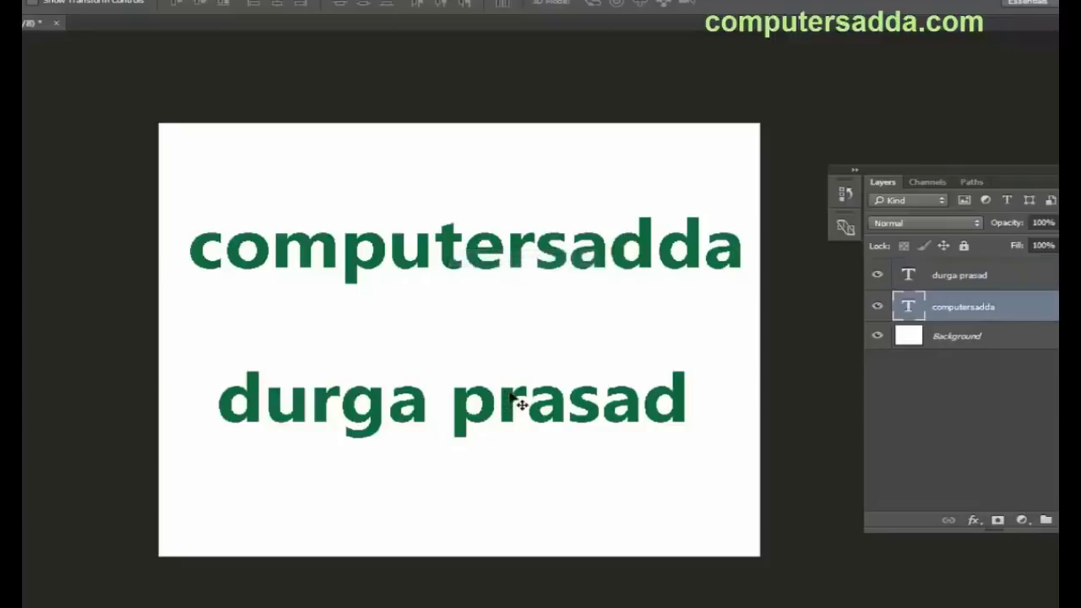
right_click(521, 406)
click(554, 405)
drag(513, 411, 479, 425)
Step: Scale the name line slightly smaller with Free Transform, then put the caret inside computersadda
key(ctrl+t)
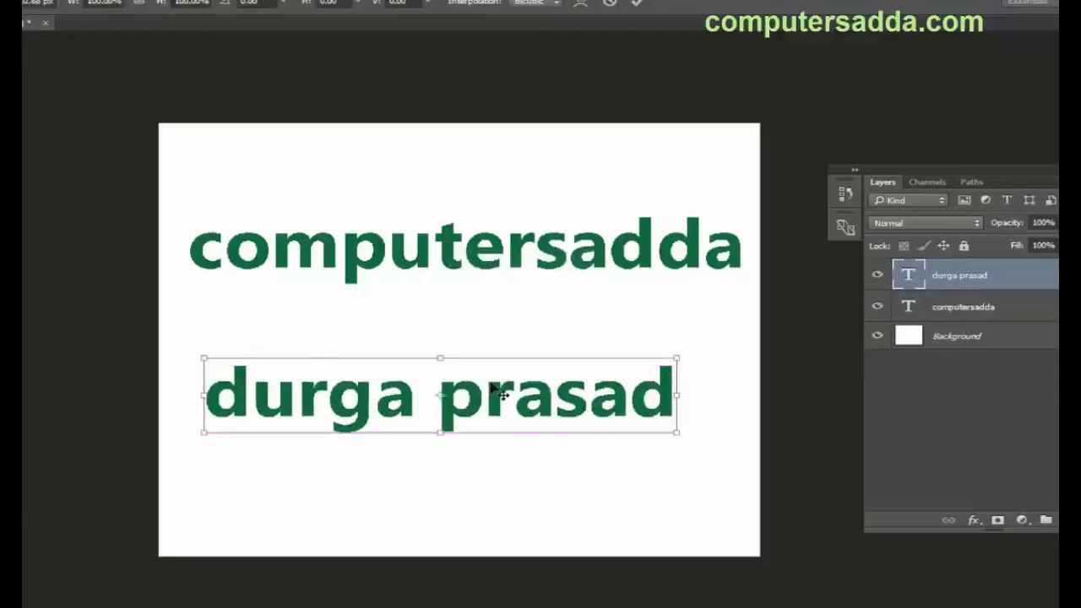
drag(676, 358, 649, 361)
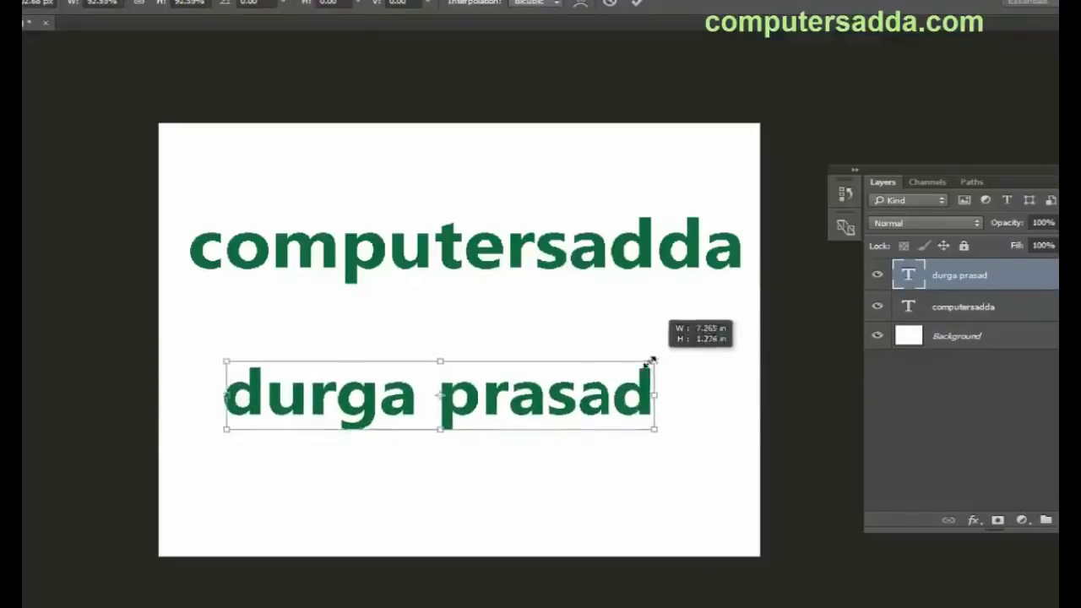
right_click(528, 397)
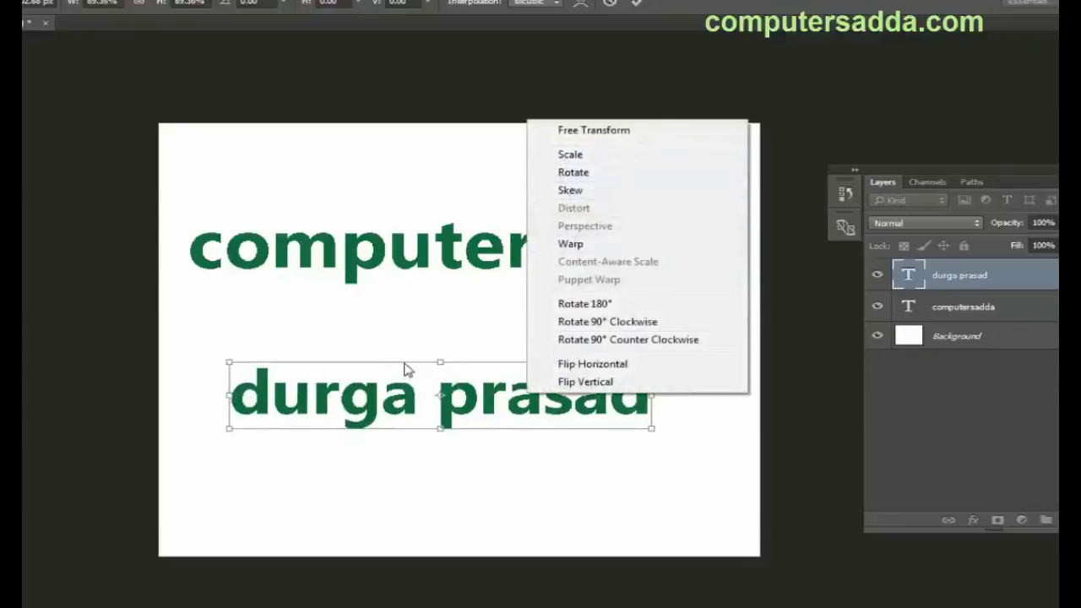
key(Escape)
key(Return)
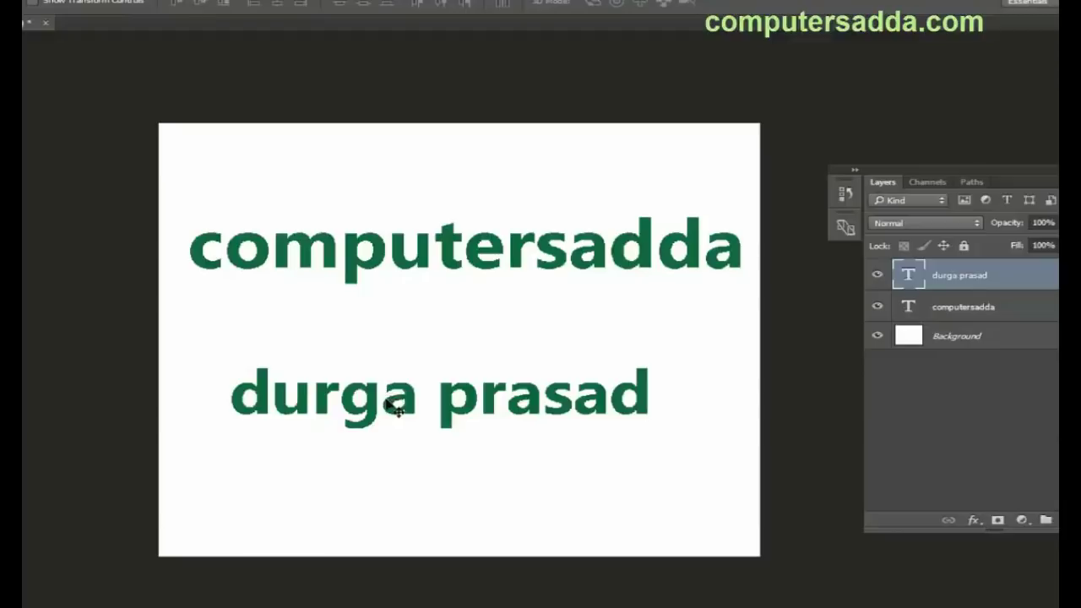
key(t)
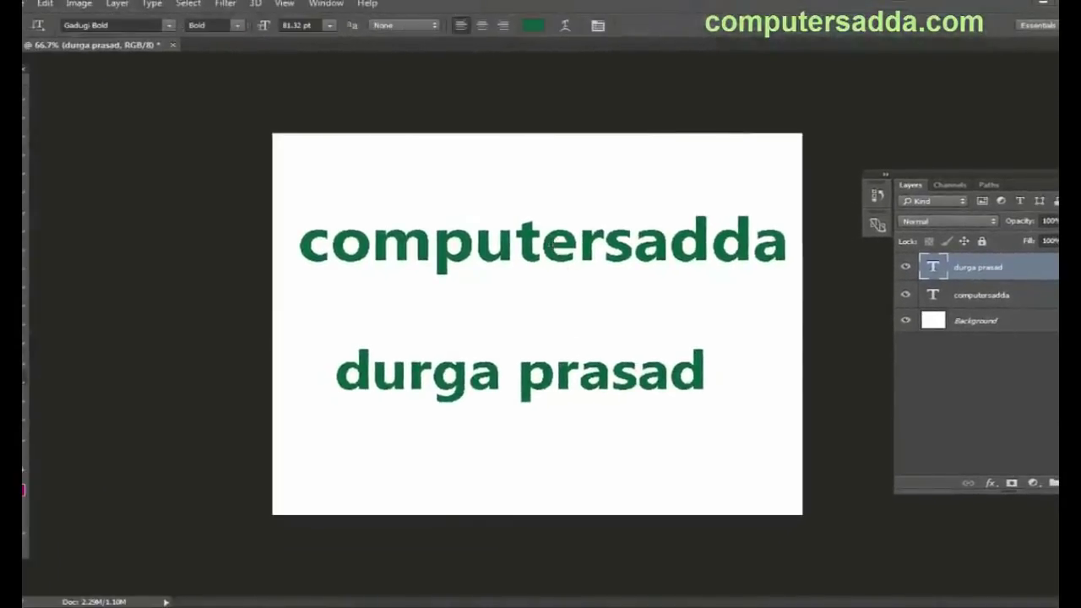
click(547, 244)
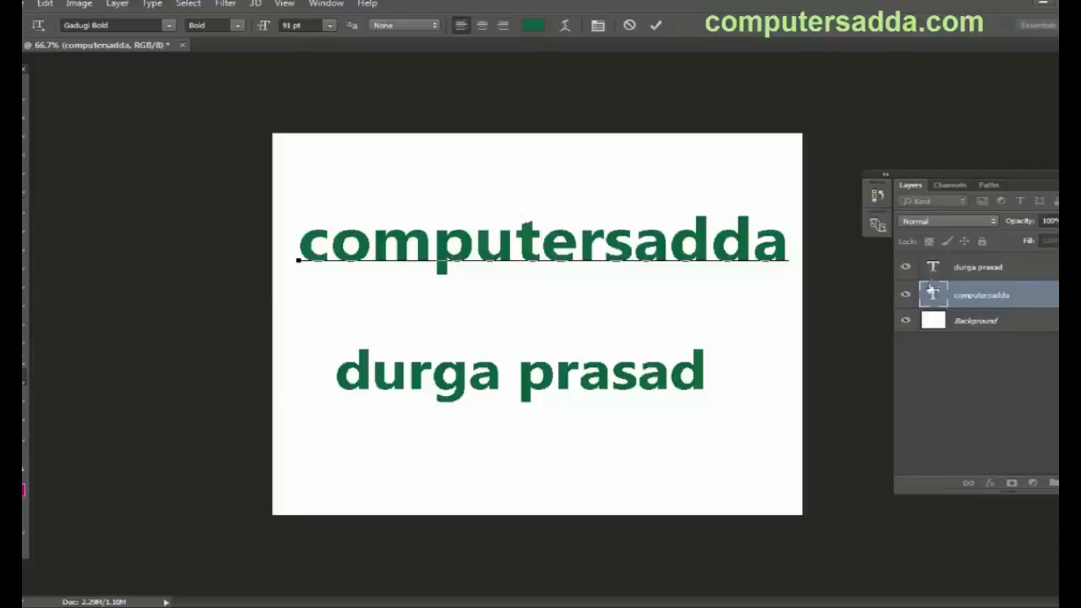
Step: Commit the edit and switch the Layers panel selection between the two text layers
click(989, 271)
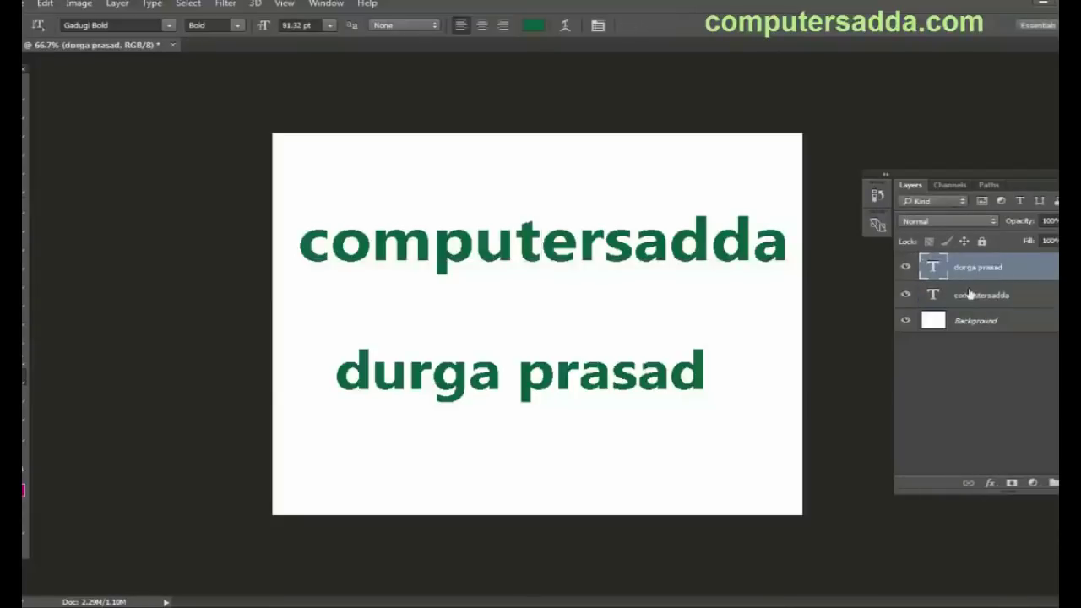
click(963, 299)
click(970, 269)
click(970, 301)
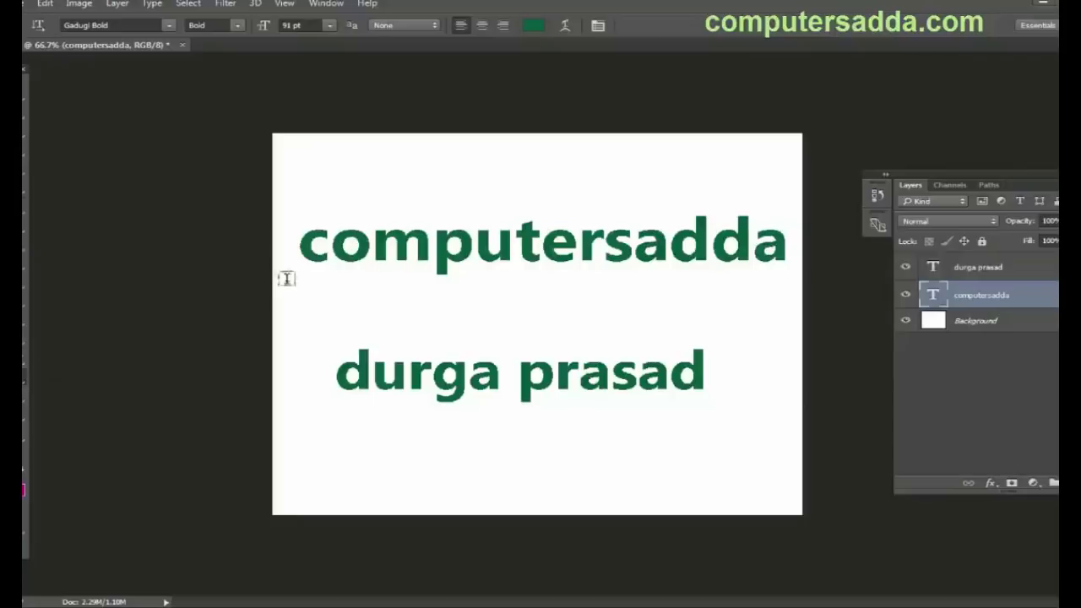
Step: Select the whole computersadda word, commit it, and double-click both text layers' thumbnails
click(475, 245)
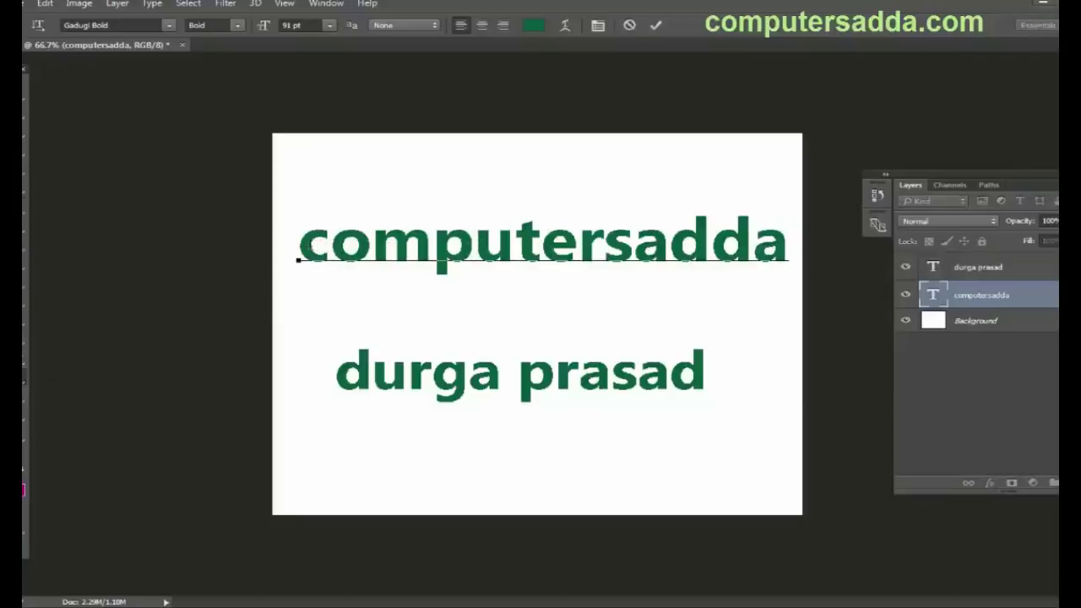
drag(297, 249, 811, 250)
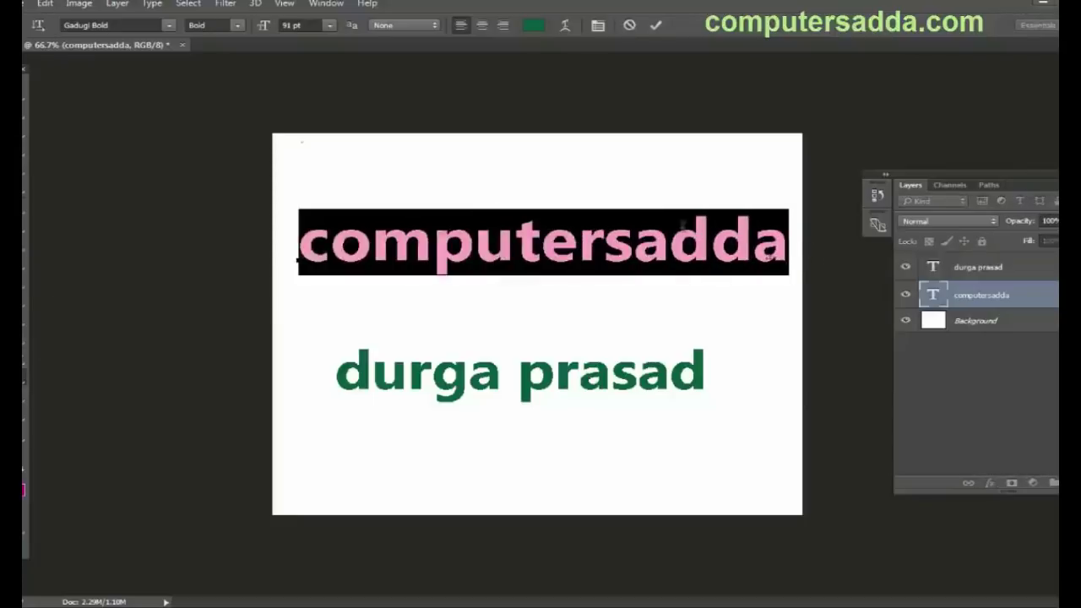
click(25, 93)
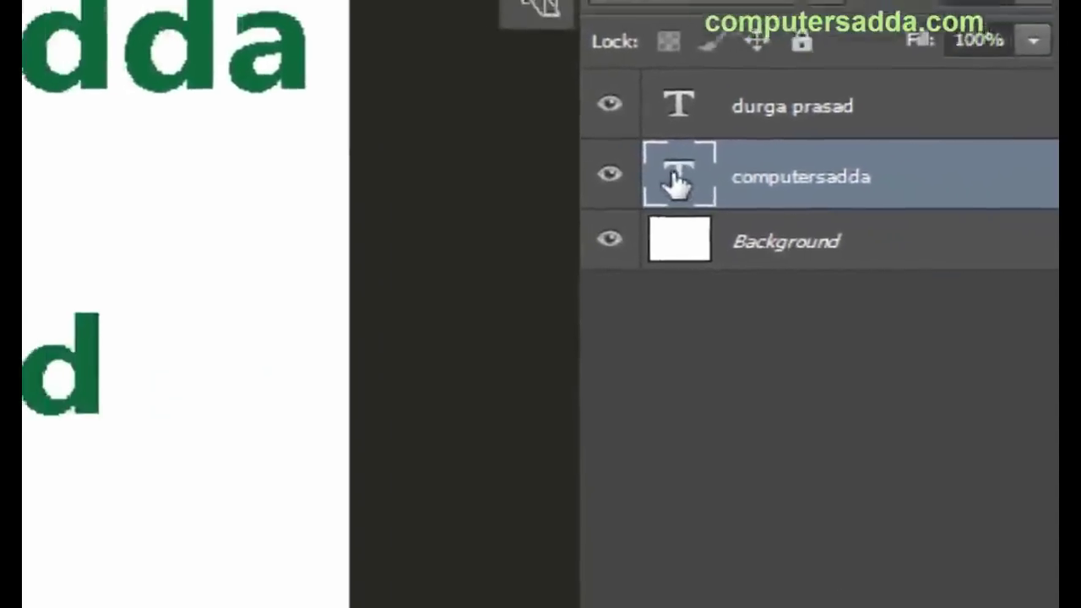
double_click(678, 177)
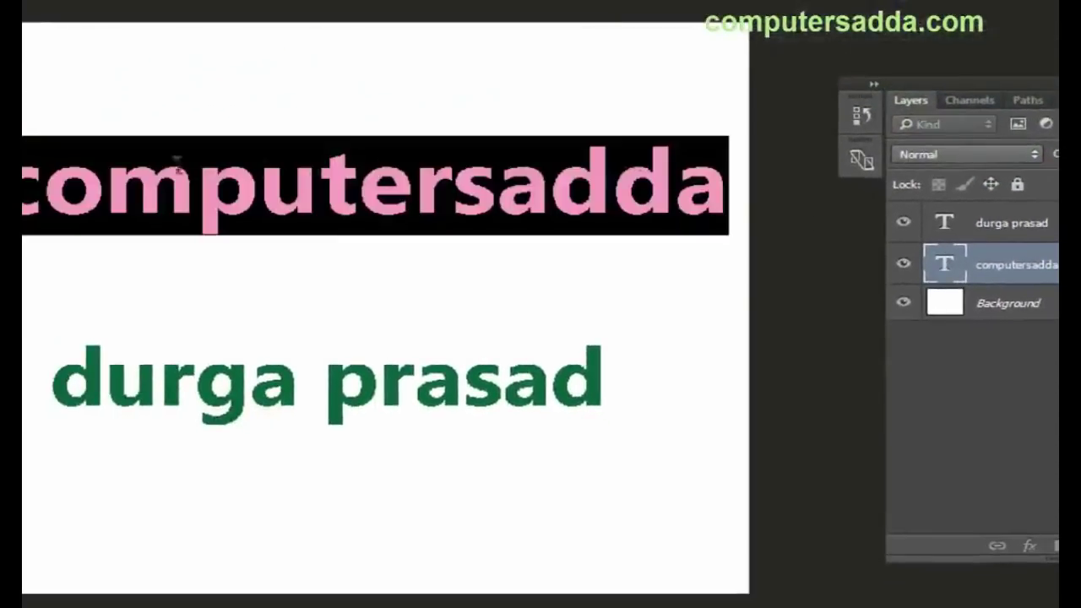
click(1024, 274)
double_click(1025, 269)
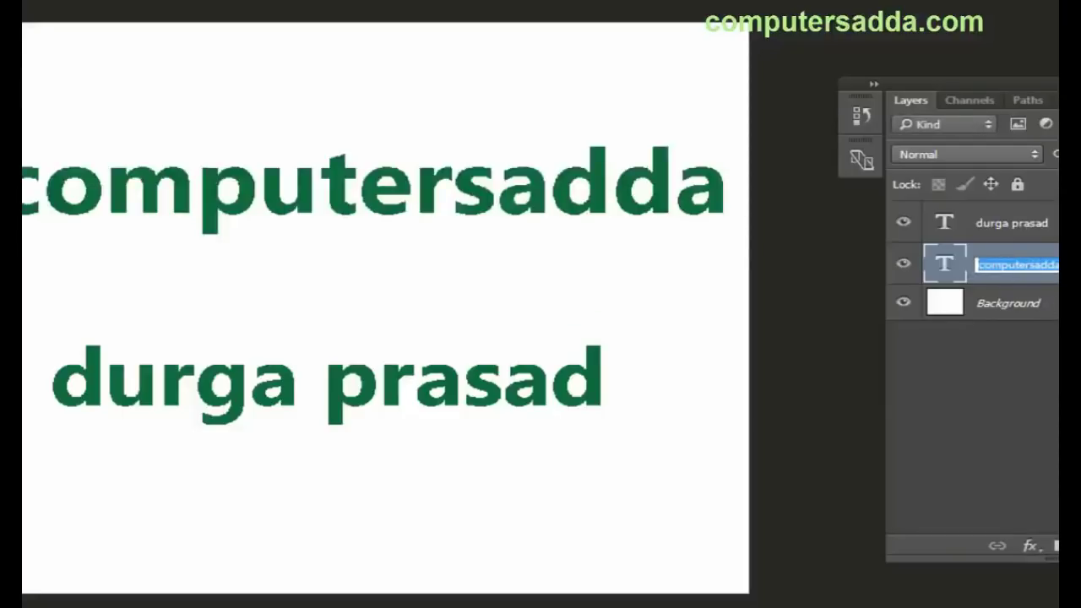
double_click(945, 226)
double_click(946, 267)
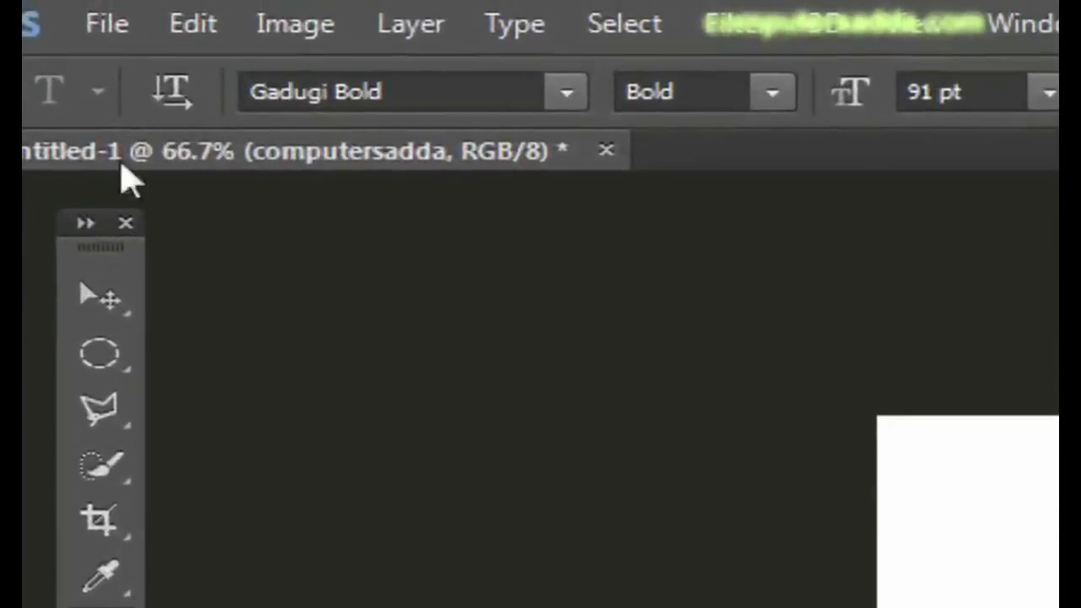
Step: Nudge the computersadda text slightly with the Move tool and apply a Free Transform
click(99, 316)
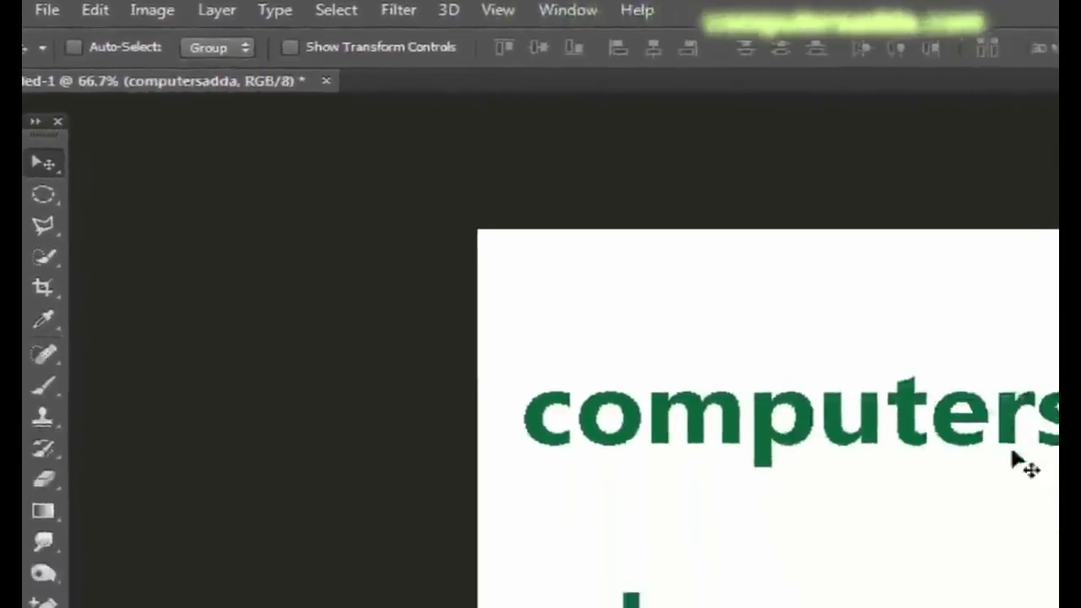
drag(767, 344, 764, 346)
key(ctrl+t)
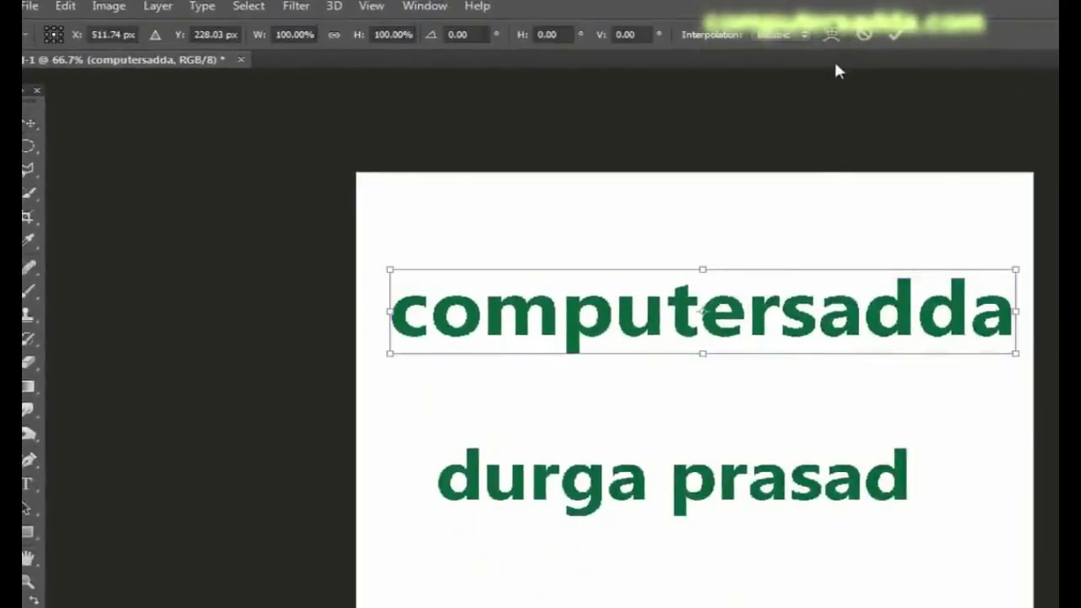
key(Return)
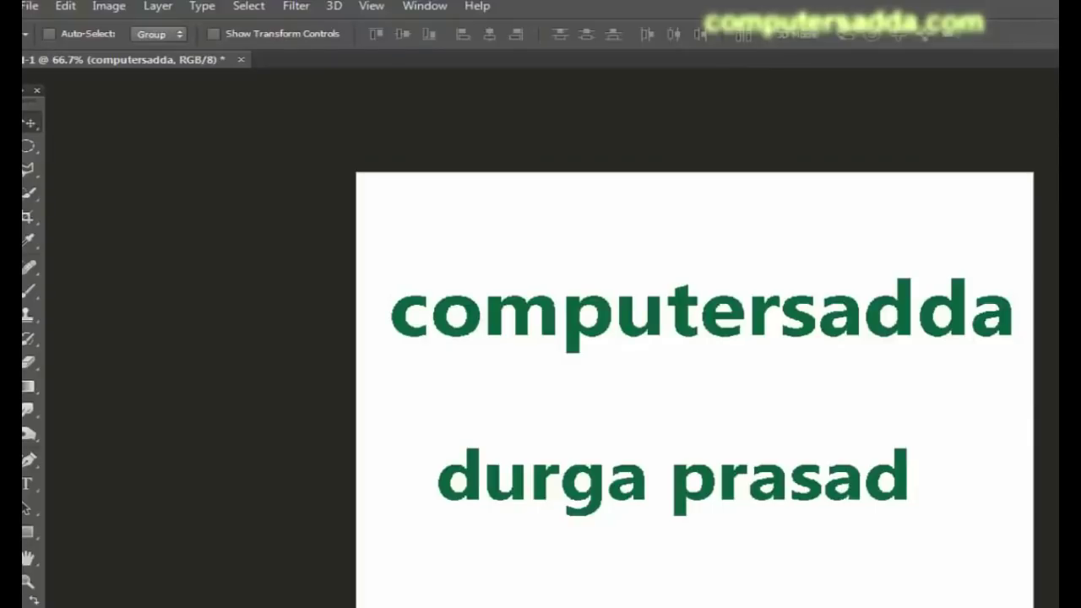
Step: Select all of computersadda and check its Bold style, left alignment and None anti-aliasing
key(t)
double_click(803, 330)
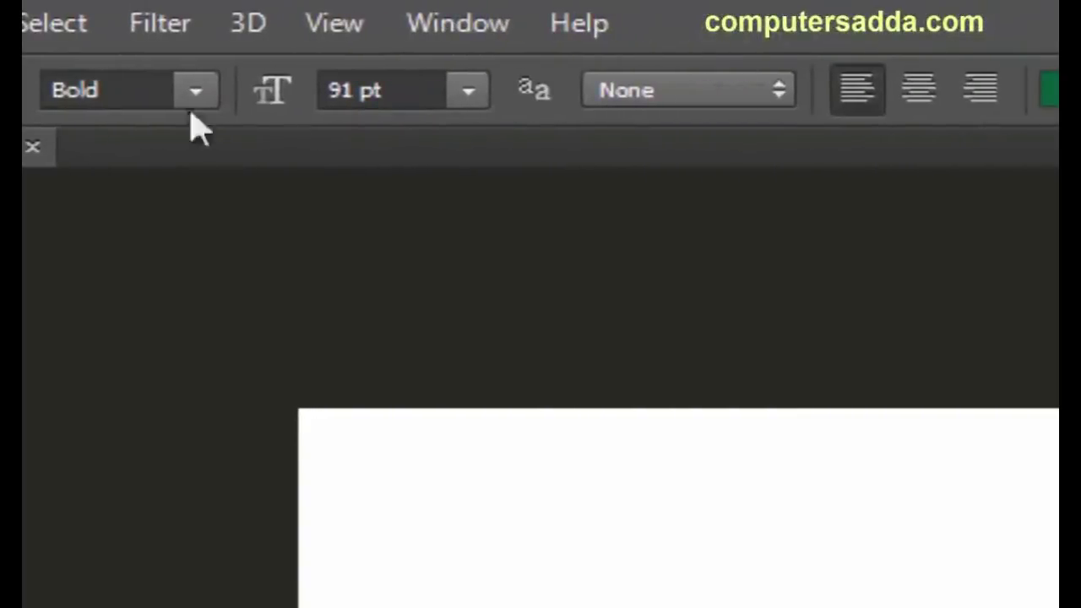
click(196, 92)
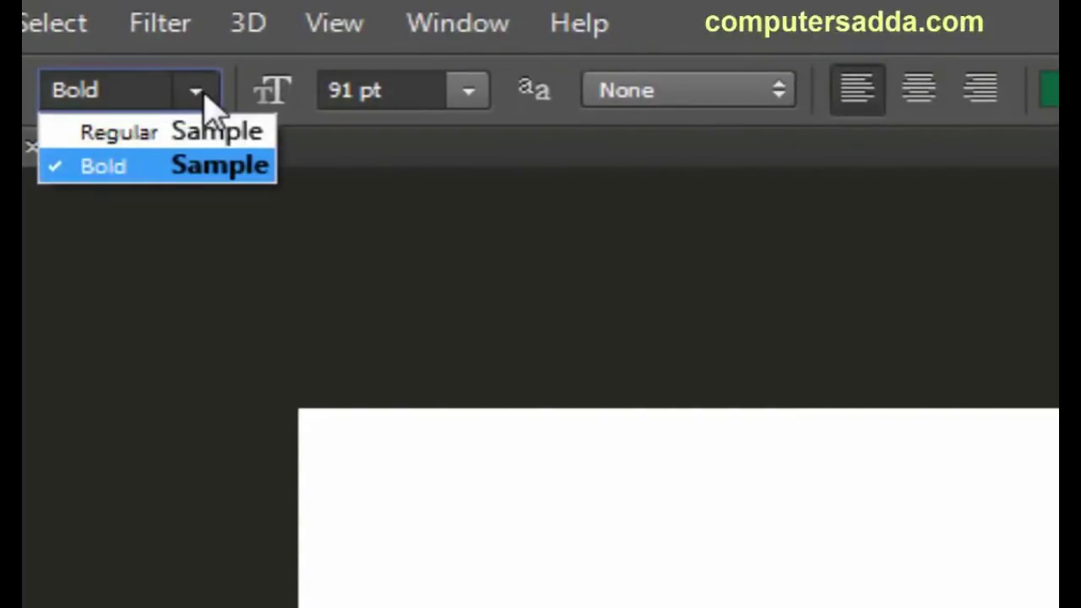
click(204, 96)
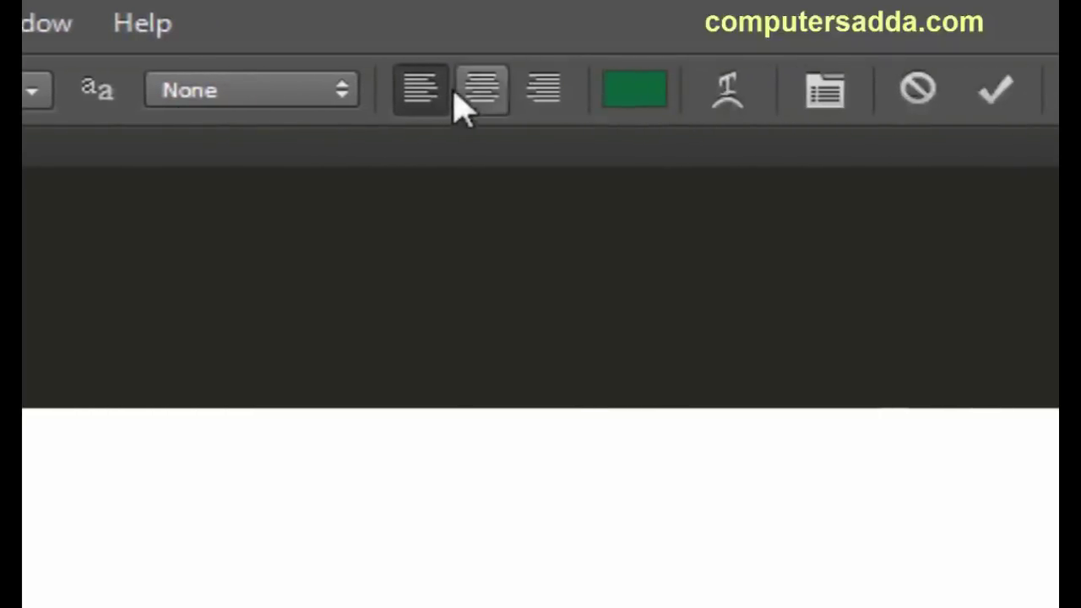
click(422, 95)
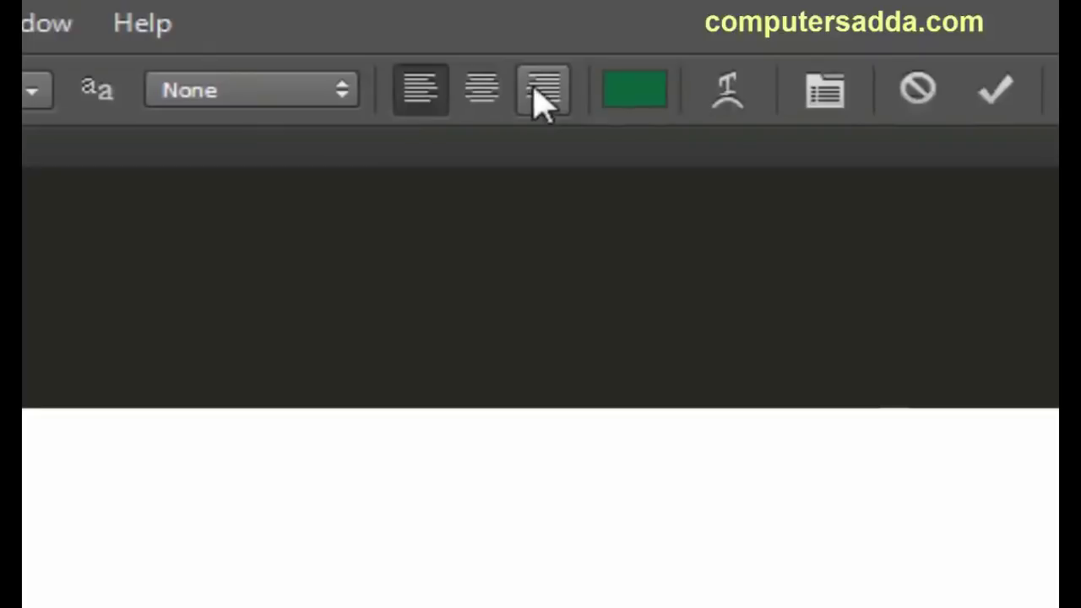
click(341, 94)
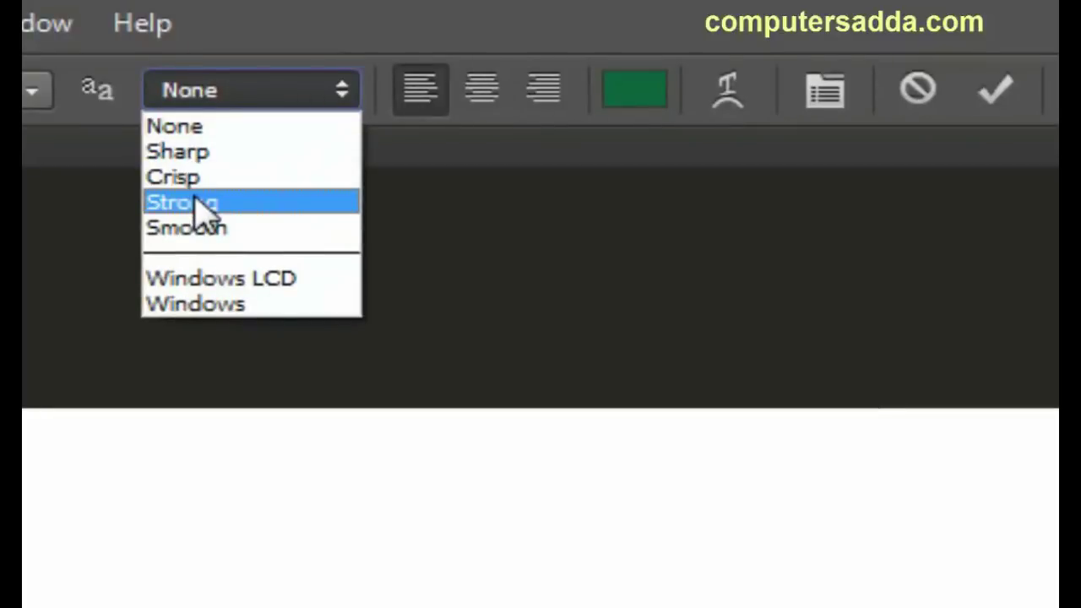
click(339, 94)
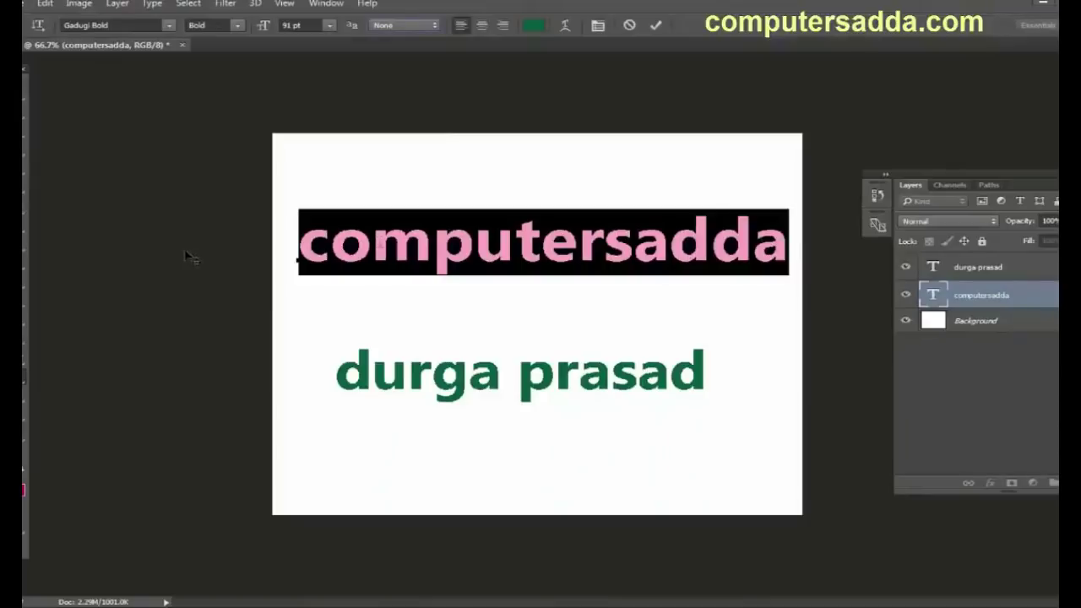
Step: Set the letters 'com' in Edwardian Script ITC Regular
click(300, 243)
drag(300, 243, 431, 240)
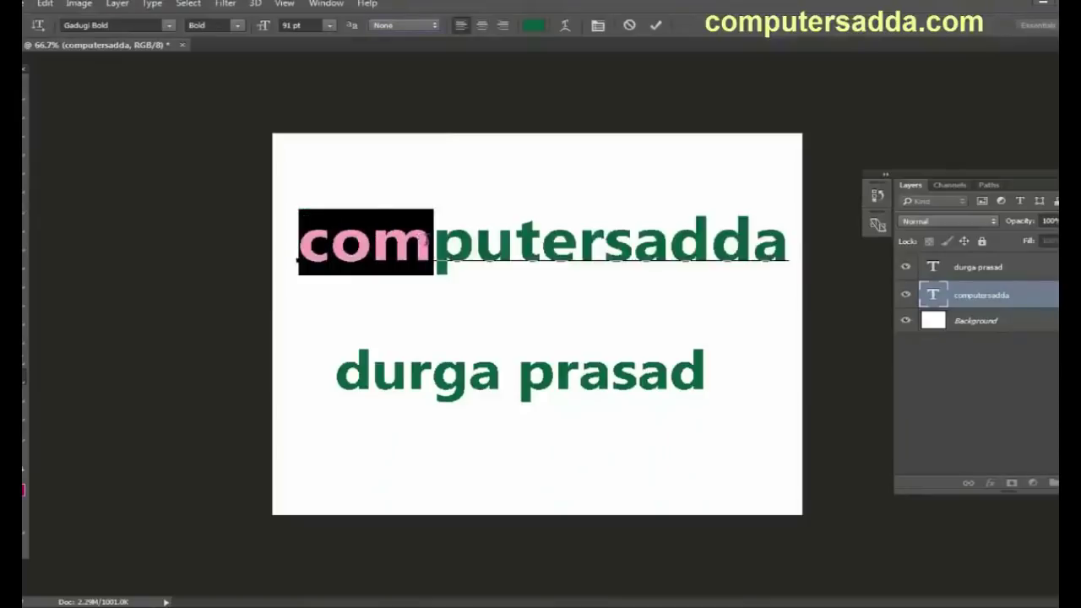
click(169, 26)
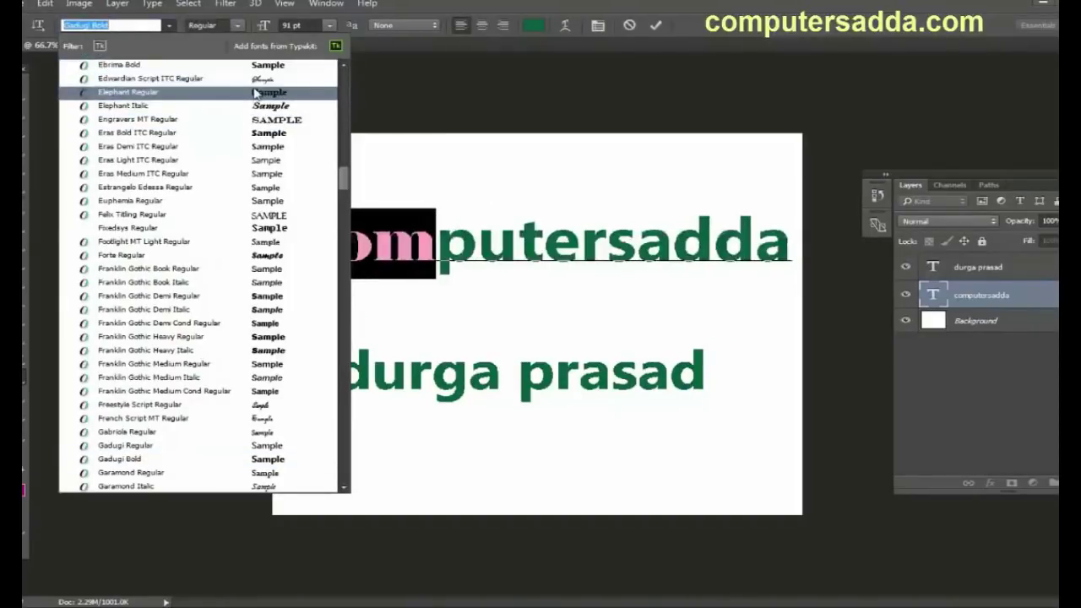
click(255, 80)
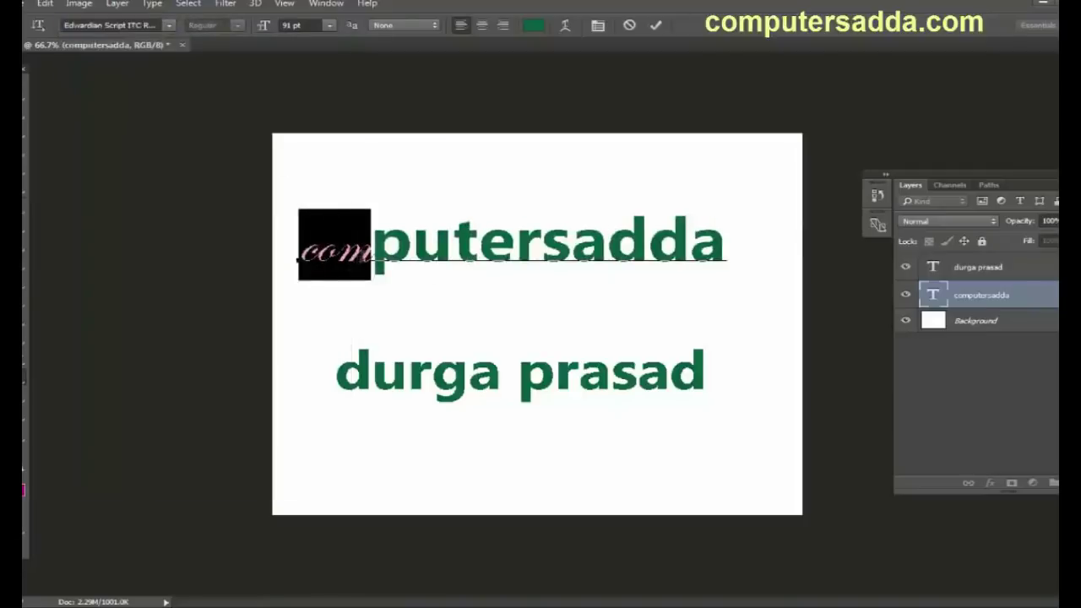
Step: Make 'put' regular weight and enlarge the following letters to 60 pt
click(386, 248)
drag(372, 247, 478, 246)
click(239, 26)
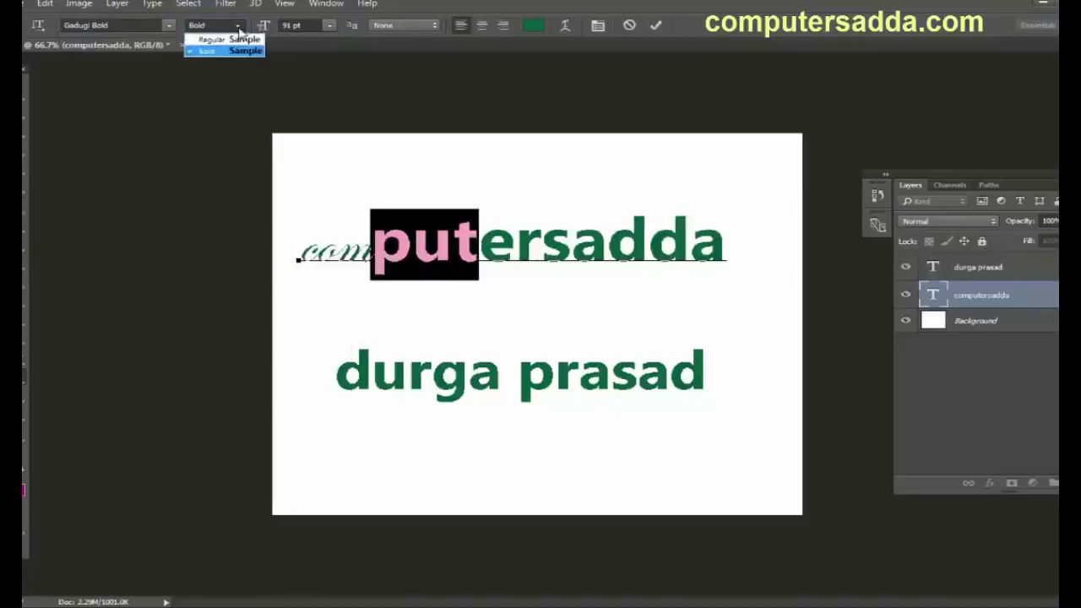
click(218, 40)
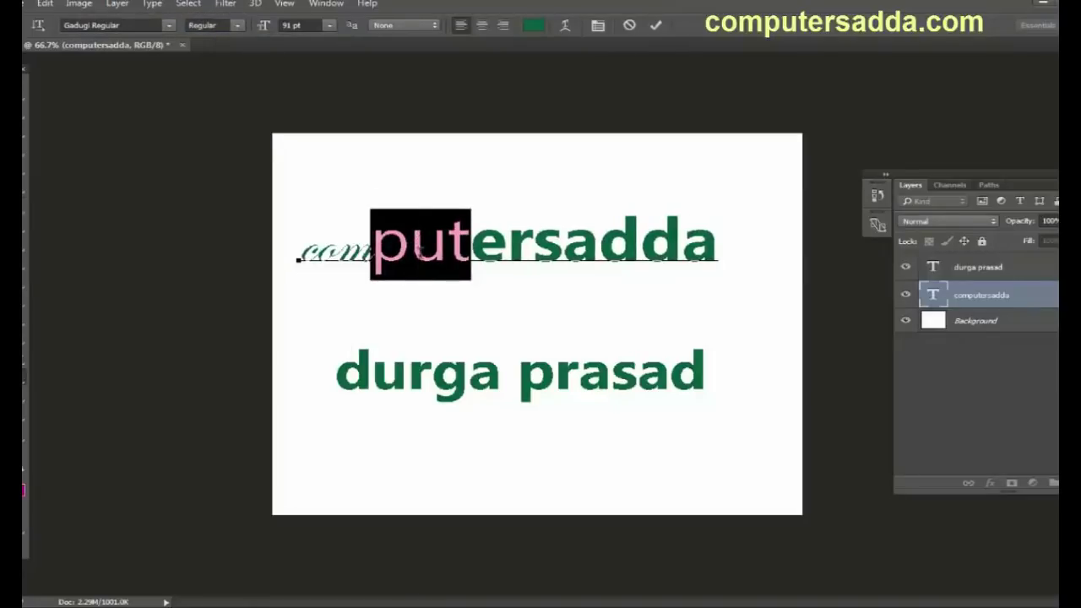
key(Right)
key(shift+Right)
key(shift+Right)
key(shift+Right)
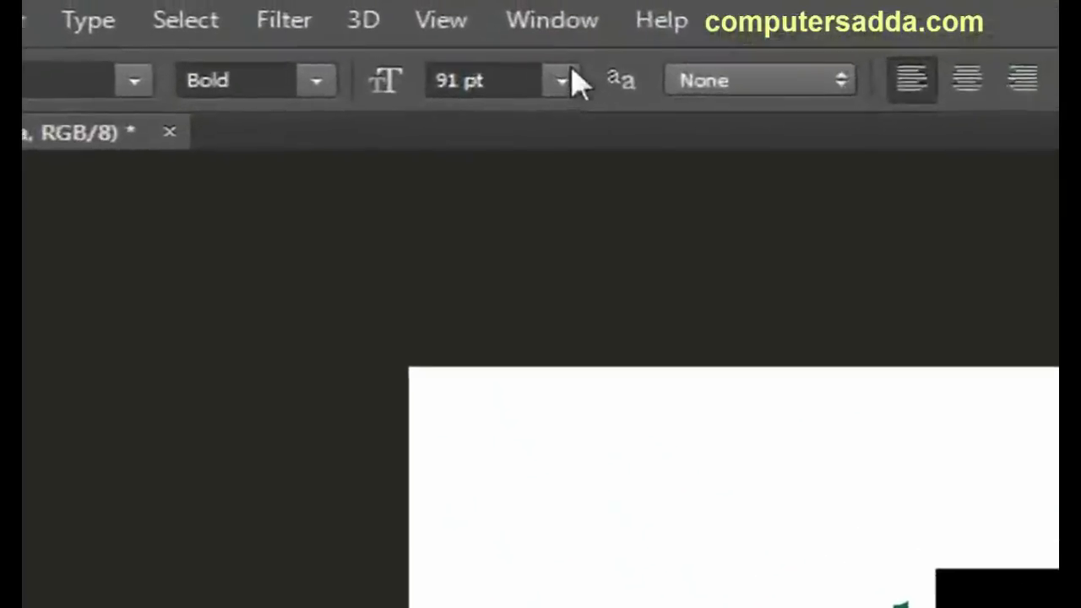
click(329, 25)
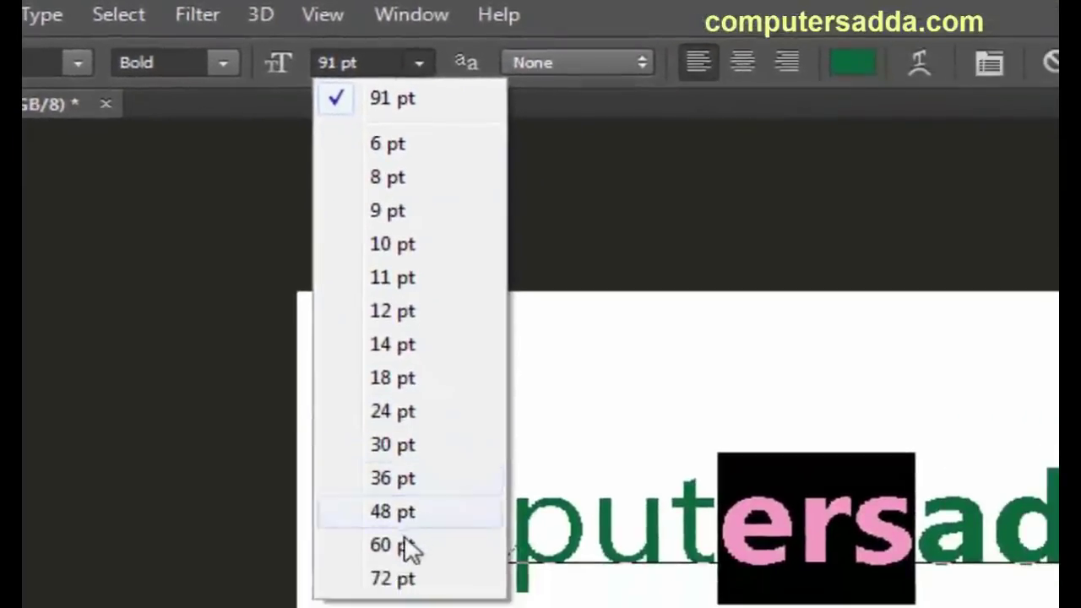
click(411, 550)
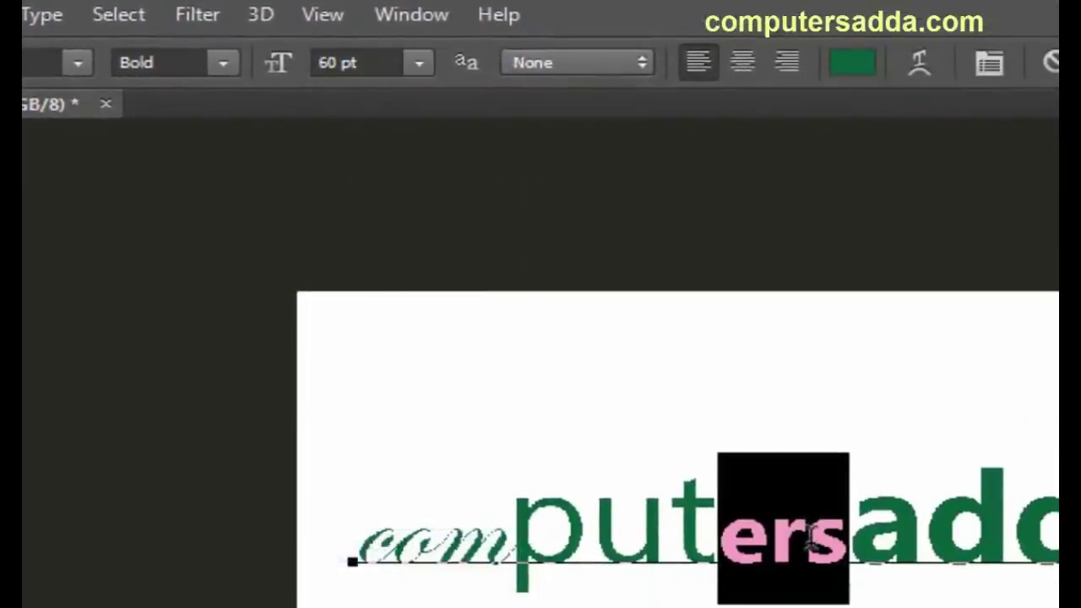
Step: Recolour 'adda' orange (#b3660b) in the Text Color picker
drag(850, 533, 1056, 532)
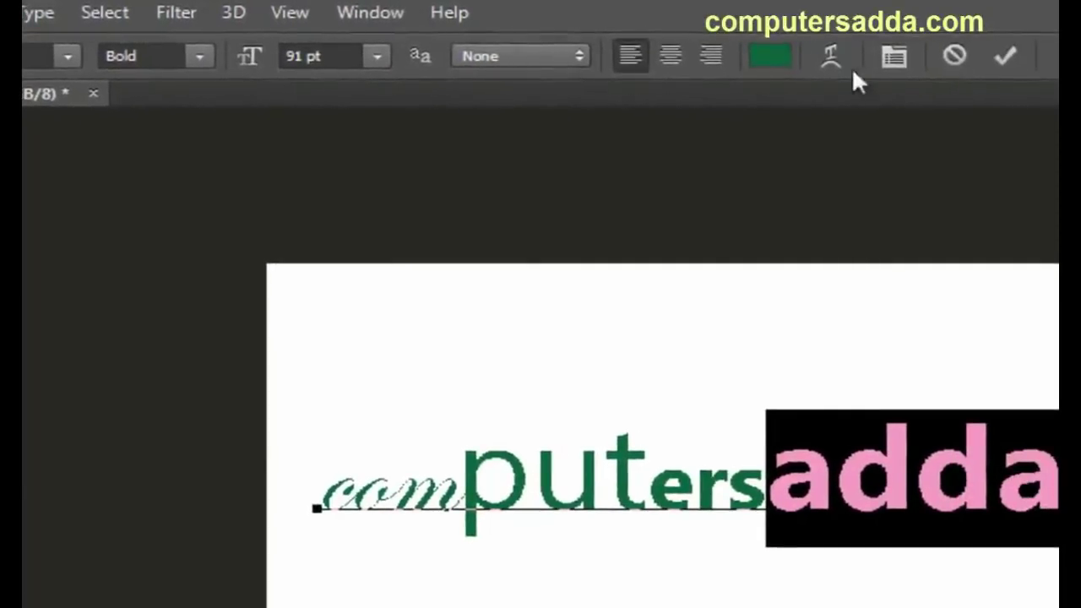
click(770, 55)
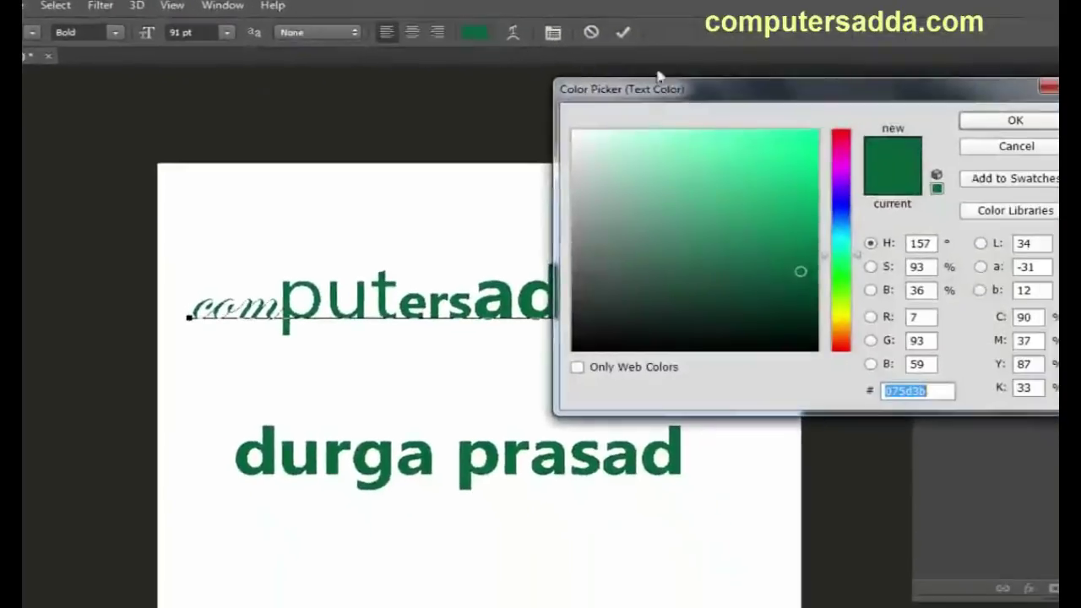
drag(659, 85, 75, 118)
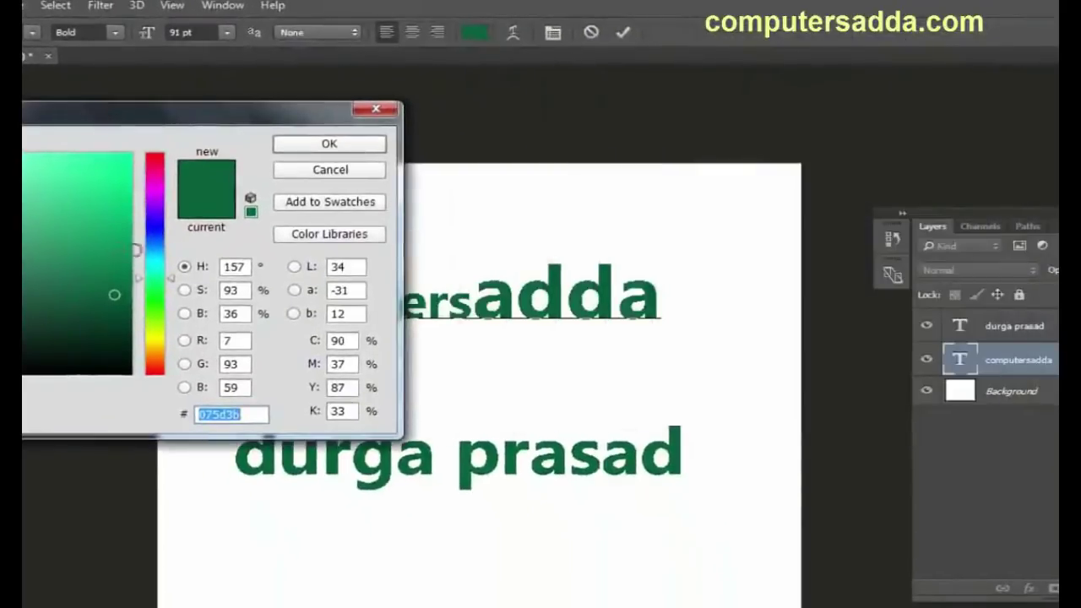
click(156, 186)
click(156, 229)
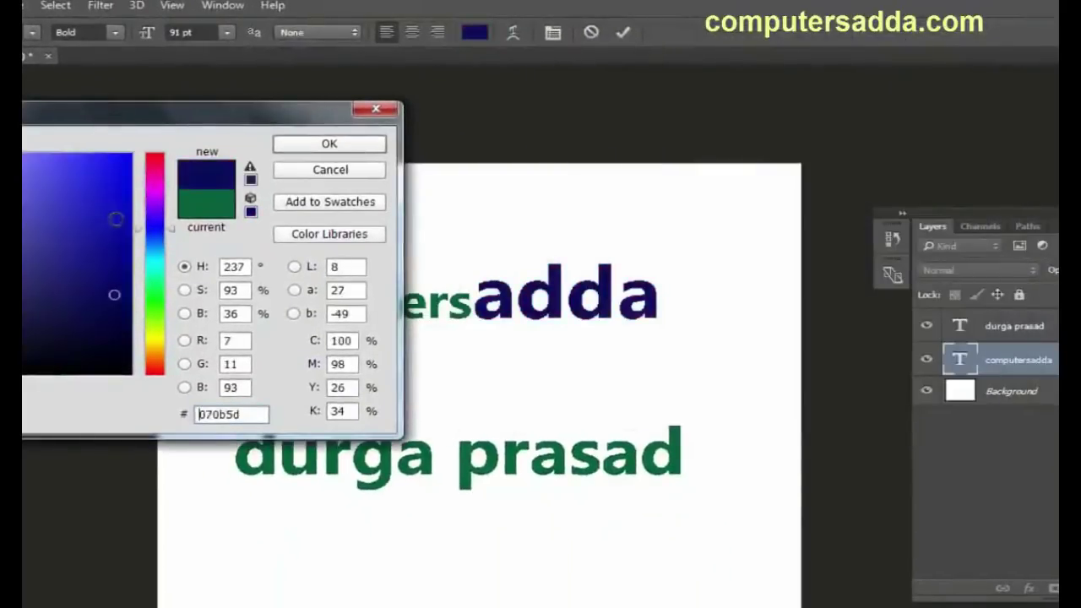
click(116, 219)
click(155, 293)
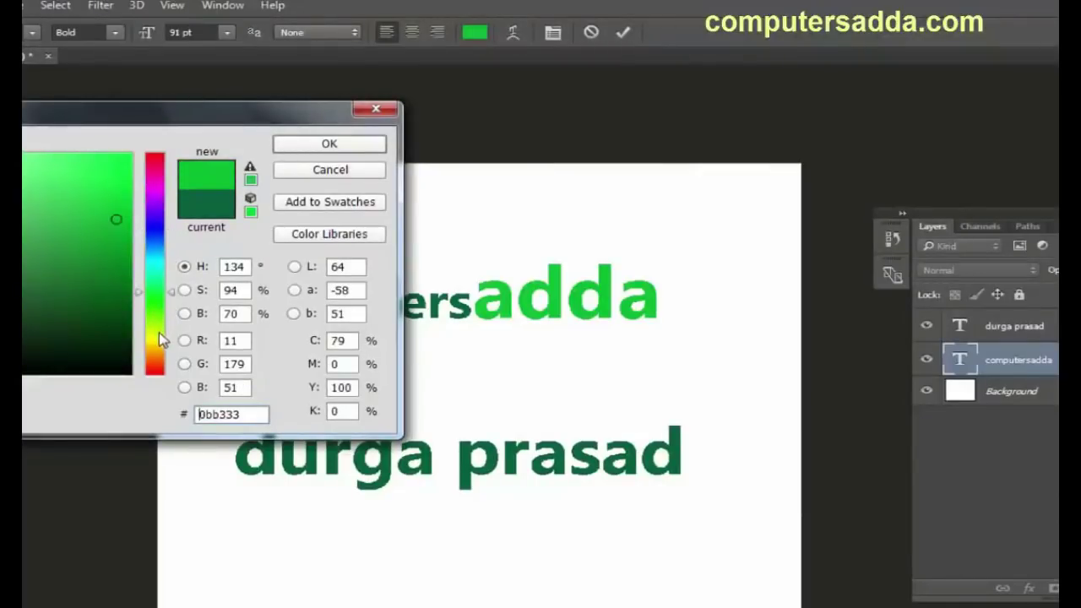
click(161, 333)
click(161, 355)
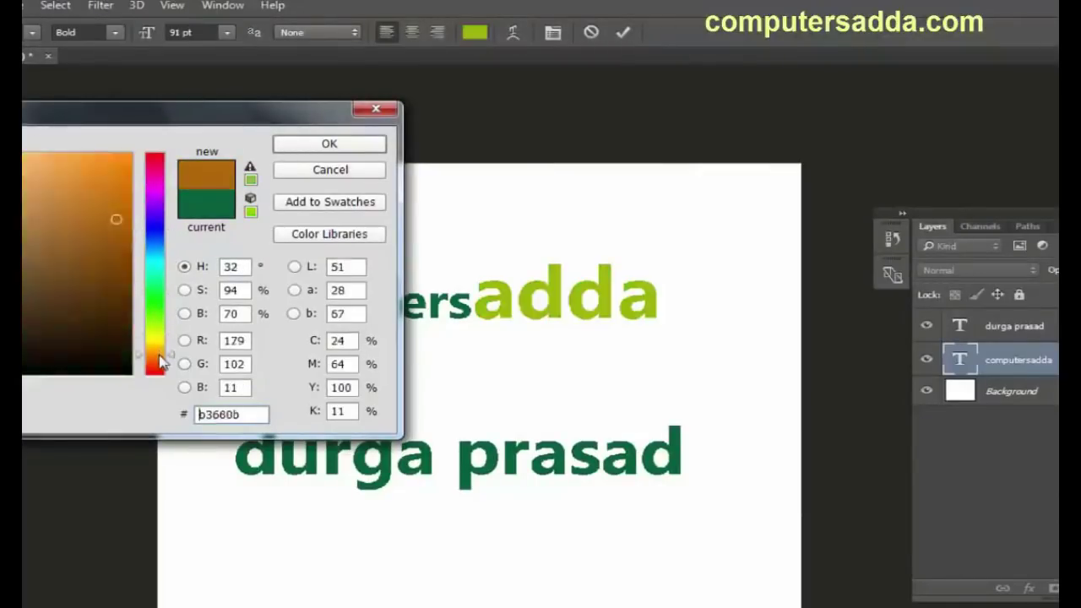
click(302, 145)
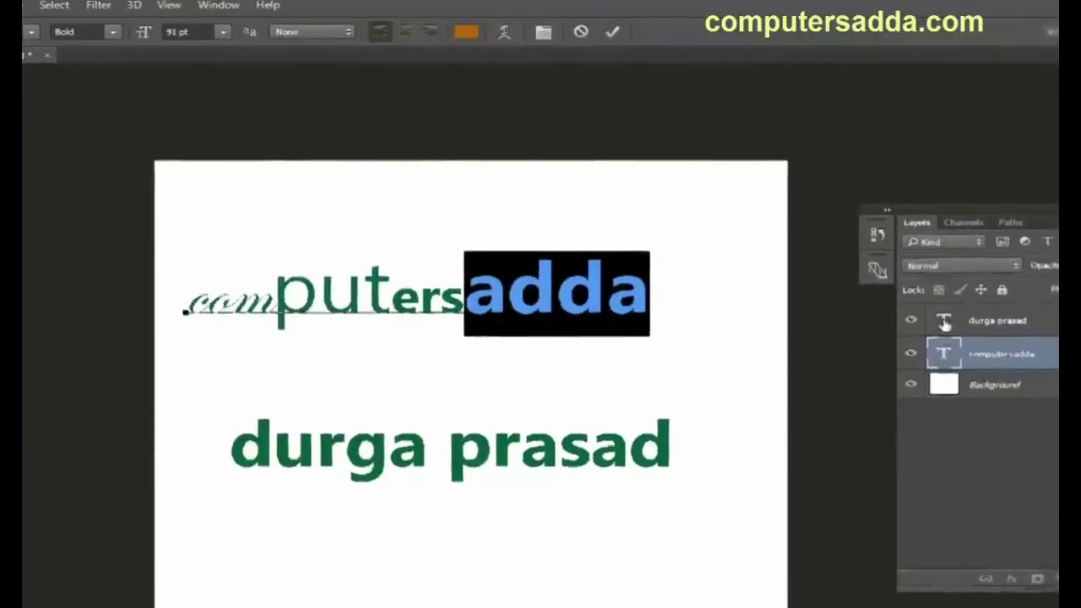
Step: Select the whole name line and colour it bright green
double_click(944, 321)
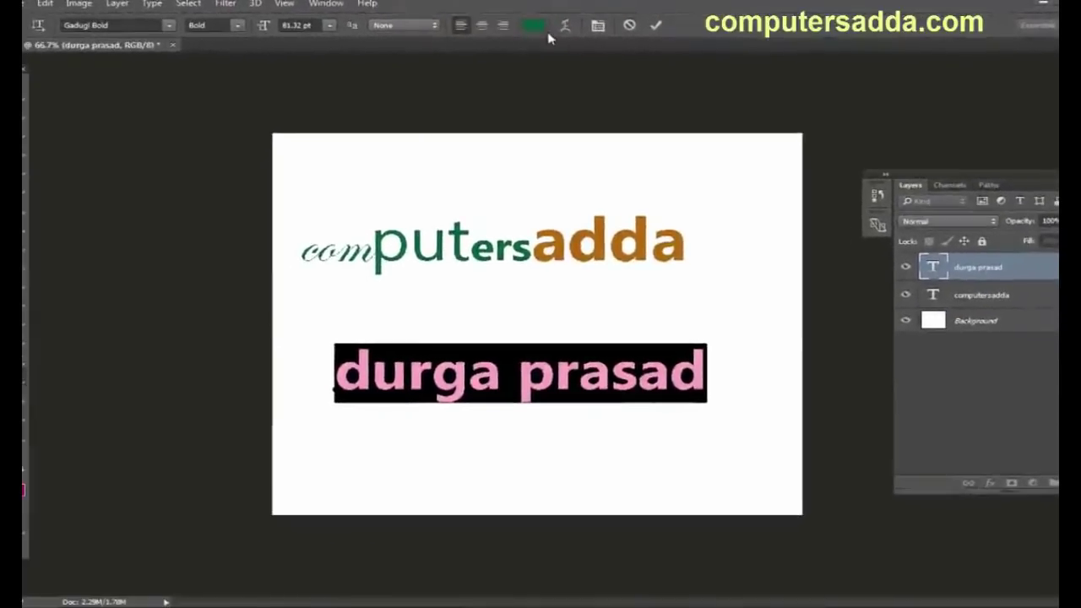
click(534, 25)
click(243, 137)
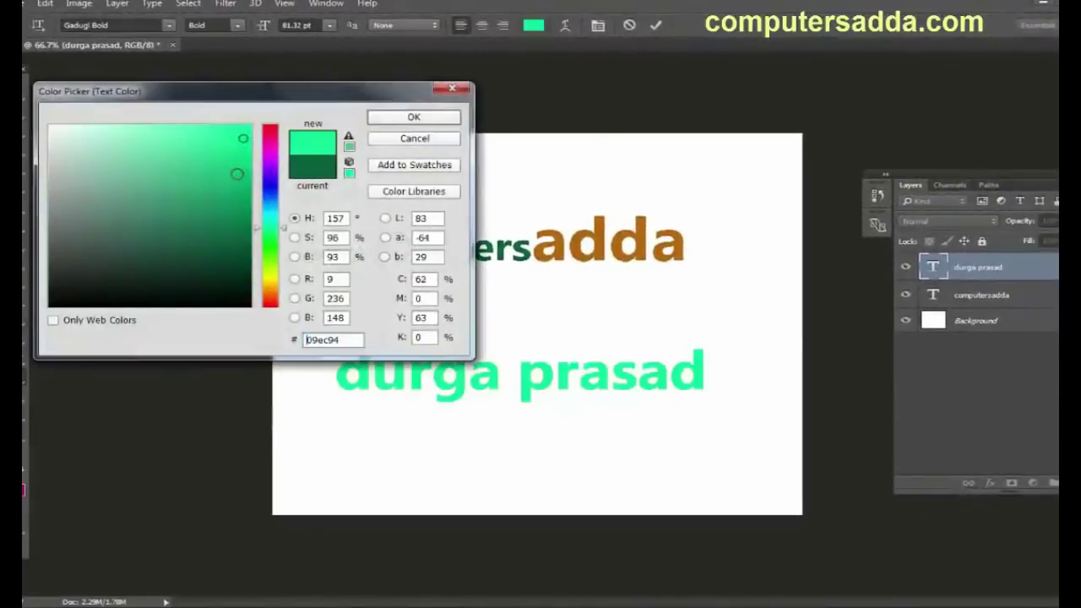
drag(267, 227, 267, 270)
click(414, 117)
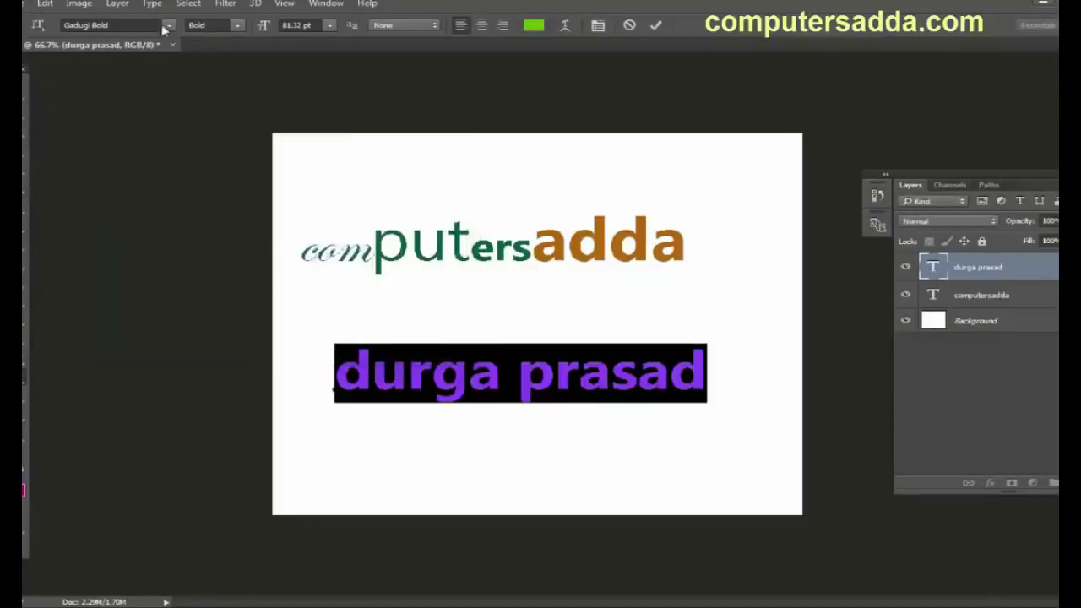
Step: Set the name line in Franklin Gothic Demi and change its alignment
click(169, 25)
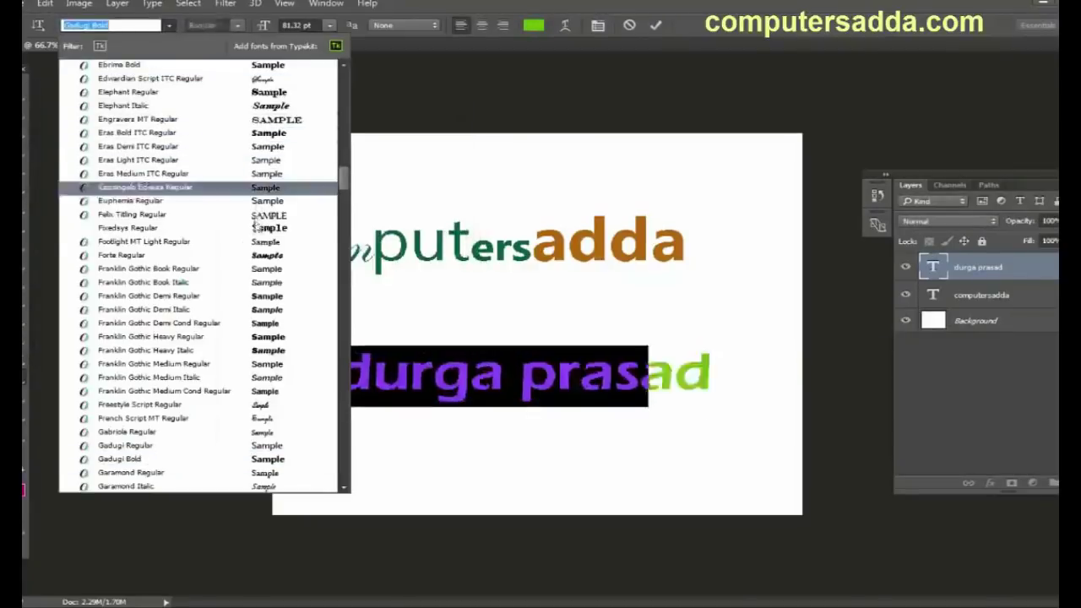
click(262, 300)
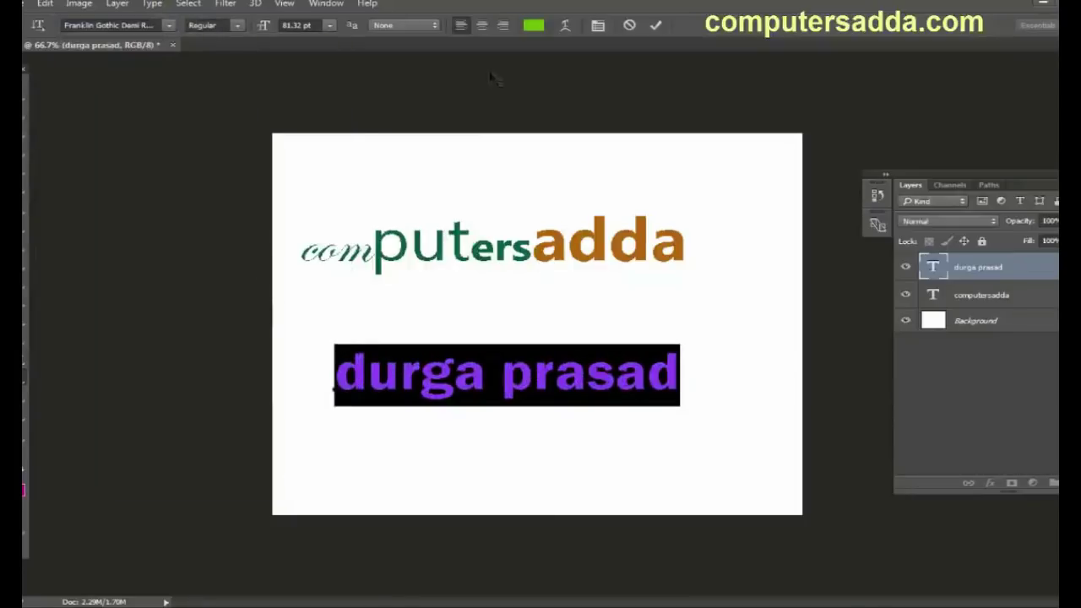
click(483, 26)
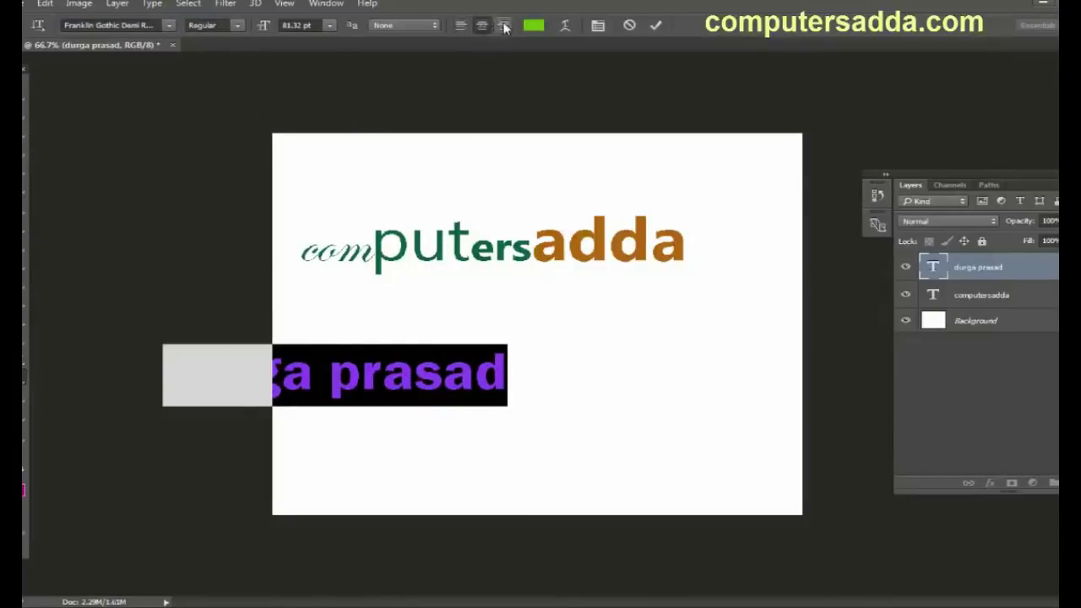
click(503, 26)
Step: Centre the name line beneath computersadda, commit it, and reselect its text
drag(476, 209, 755, 199)
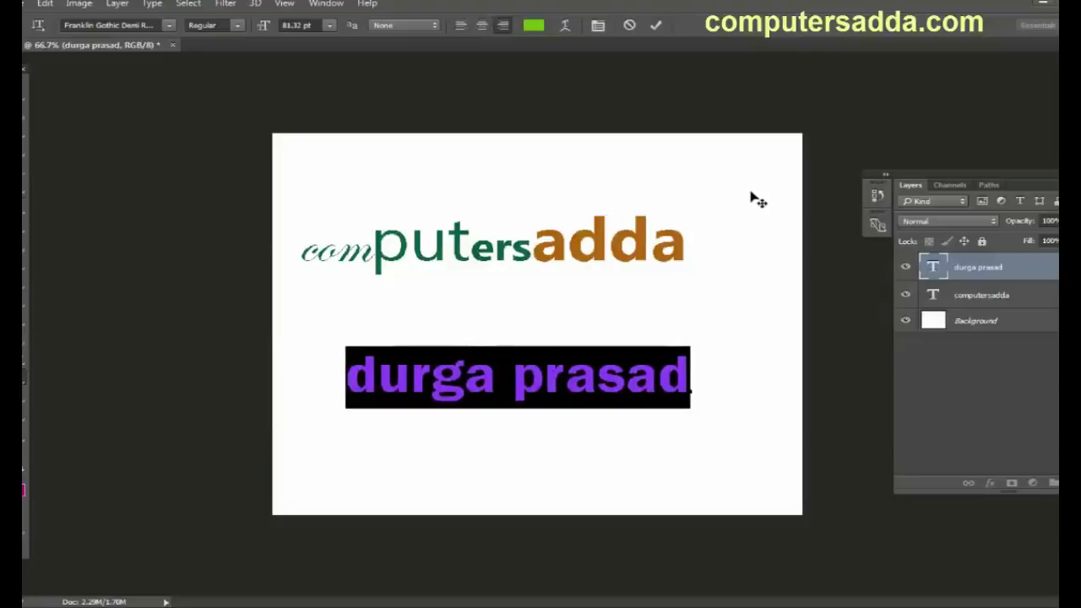
drag(719, 183, 711, 202)
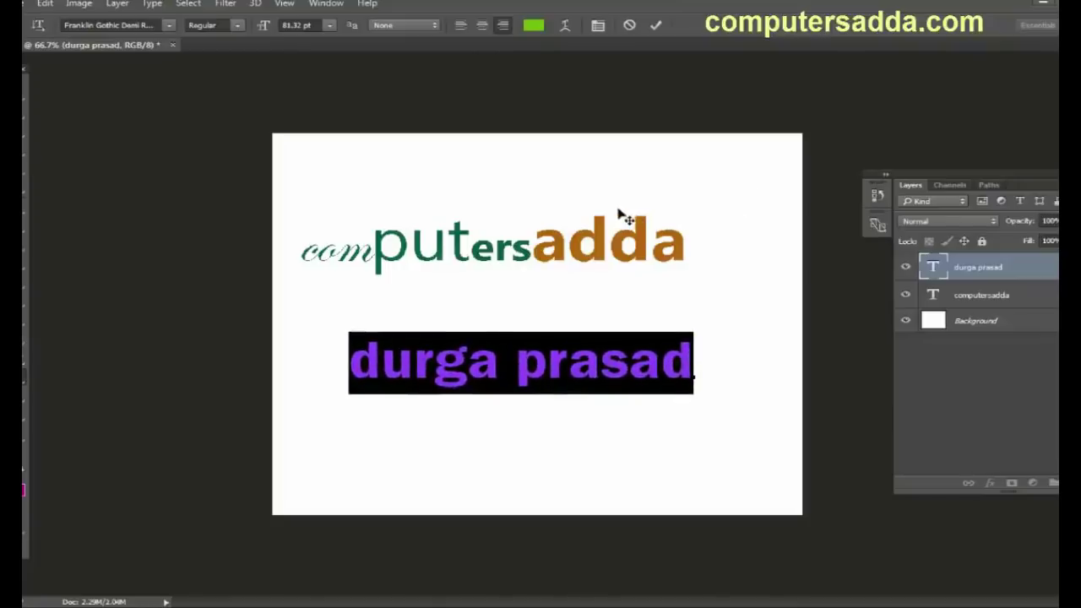
drag(617, 212, 619, 218)
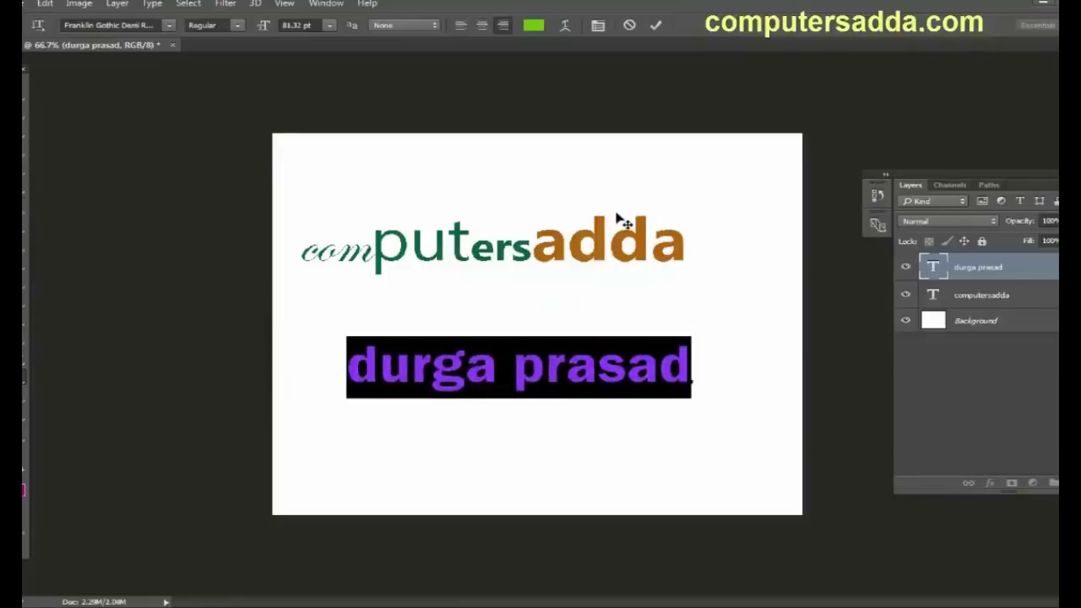
click(23, 100)
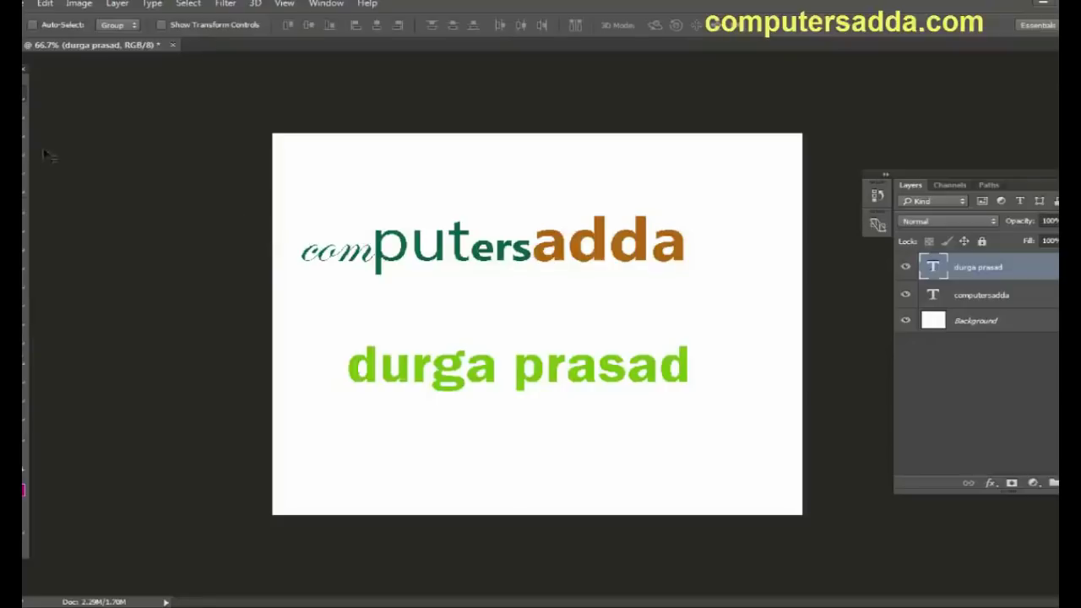
double_click(936, 267)
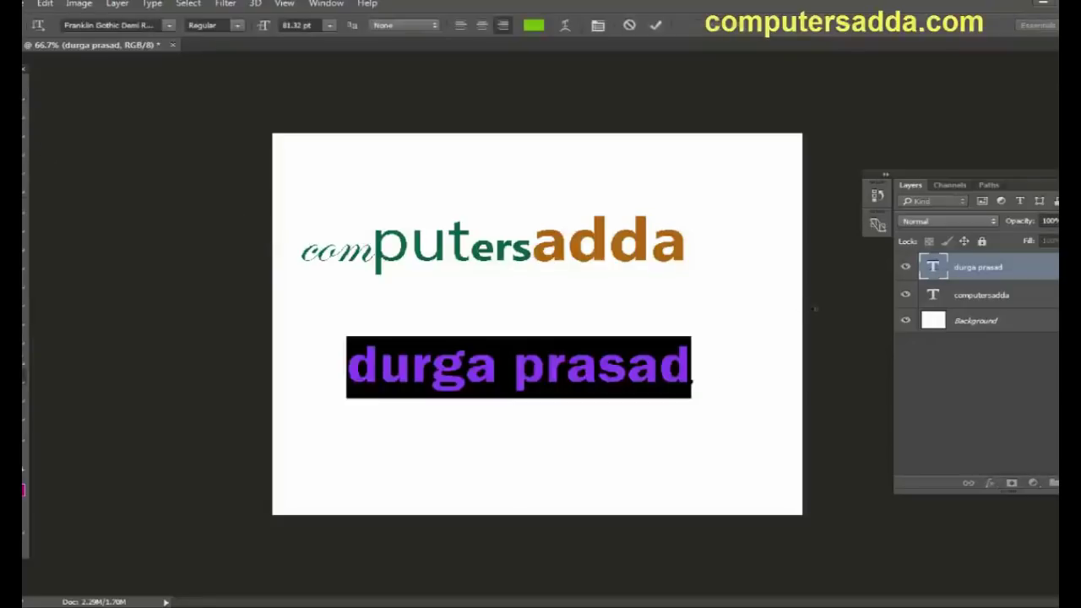
key(ctrl+Return)
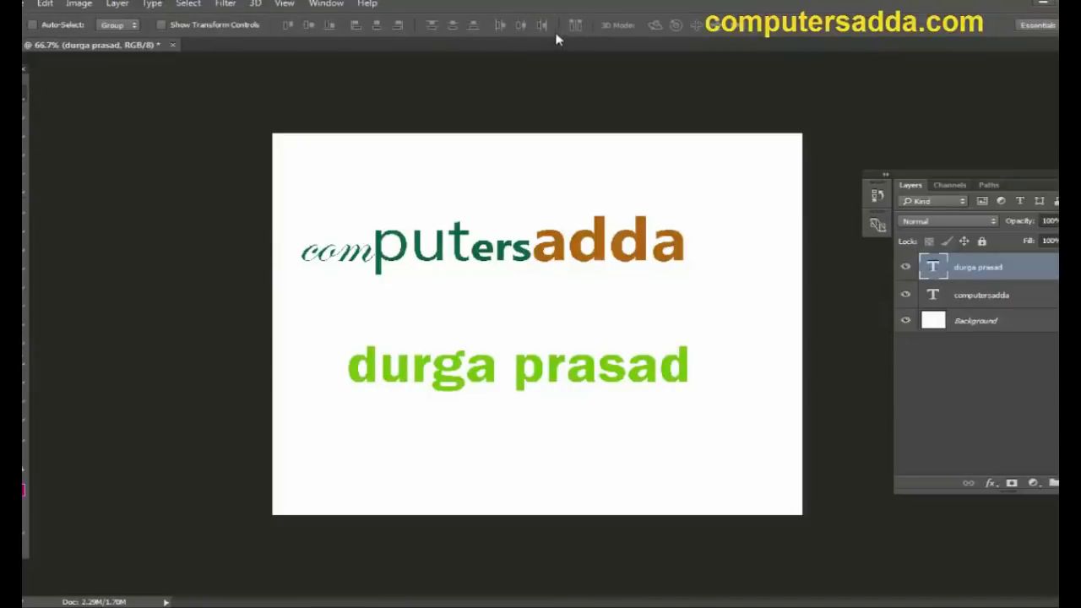
double_click(936, 268)
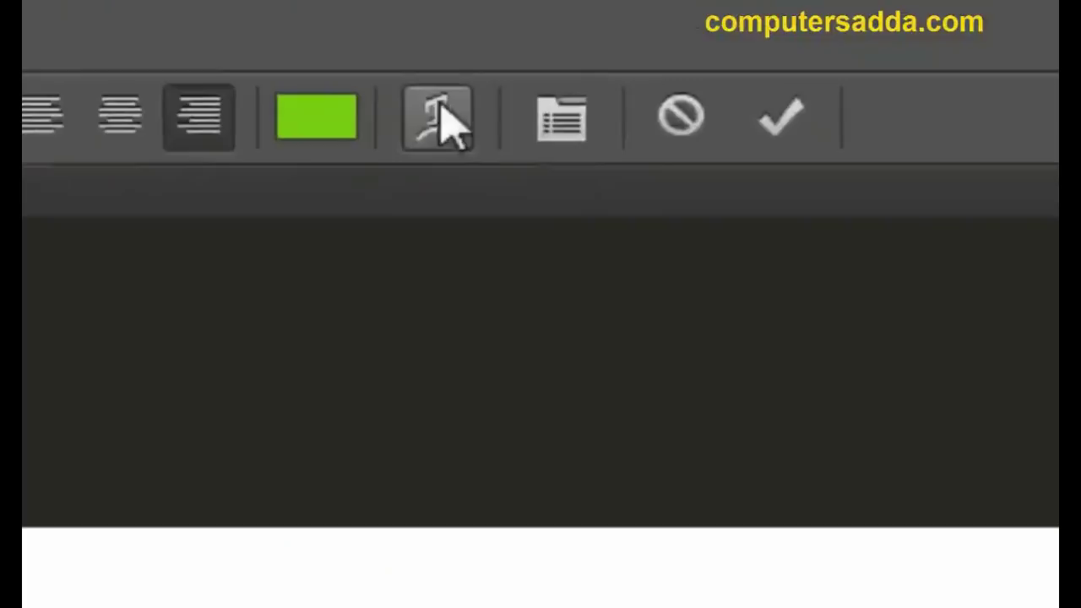
Step: Try Flag and Fish warp styles on the name line, then settle on Arc
click(447, 123)
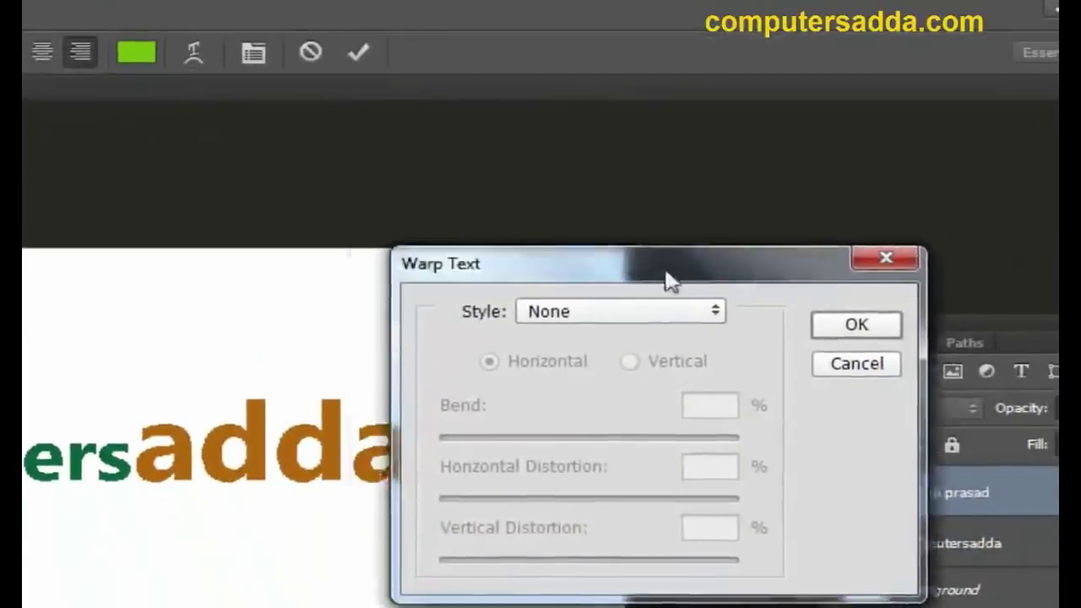
drag(667, 281, 616, 228)
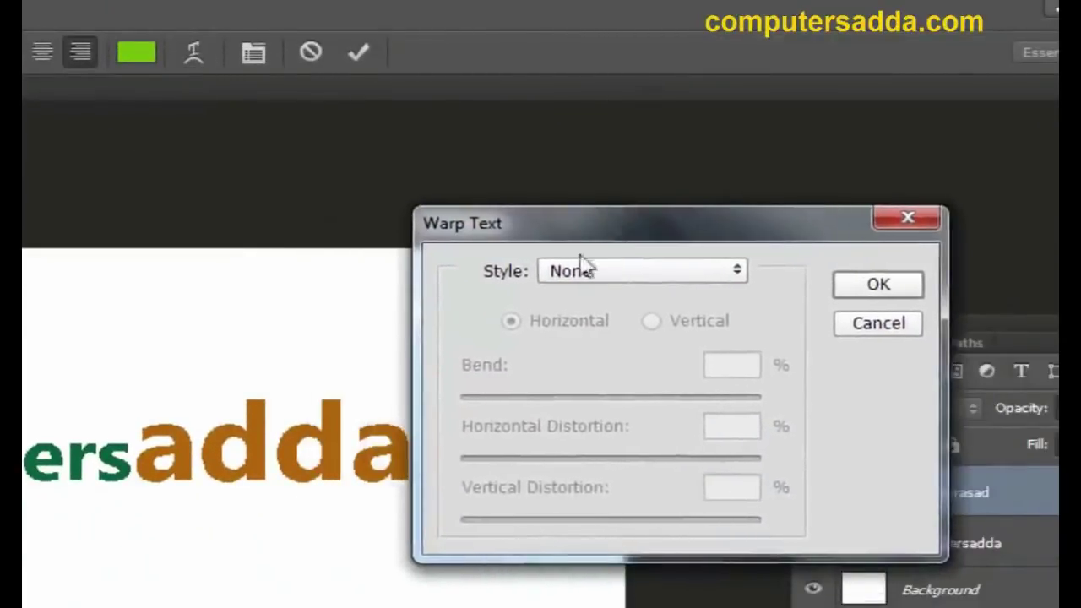
click(735, 272)
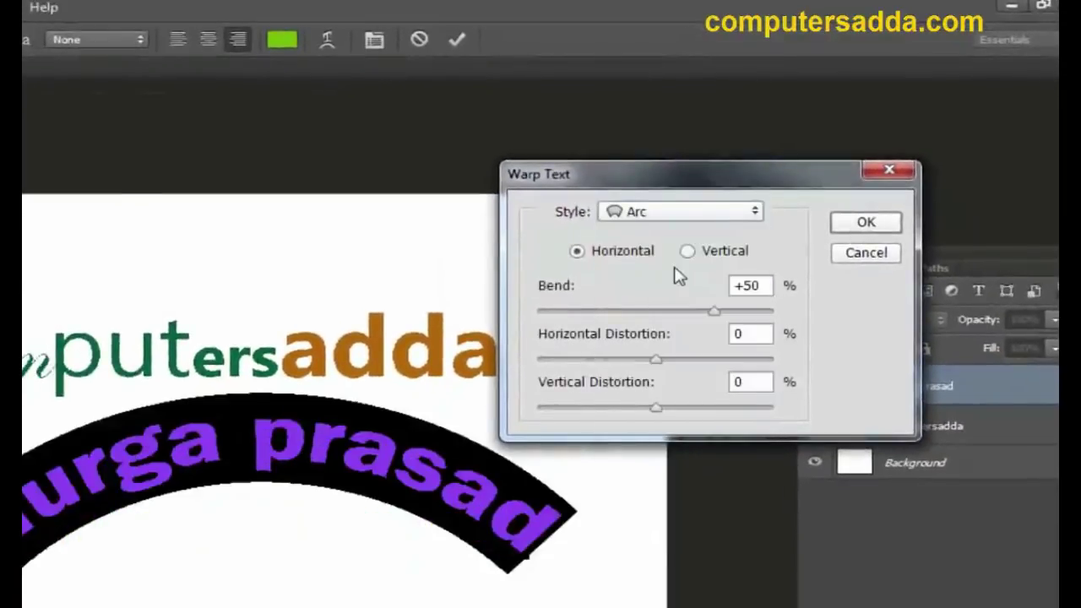
click(756, 216)
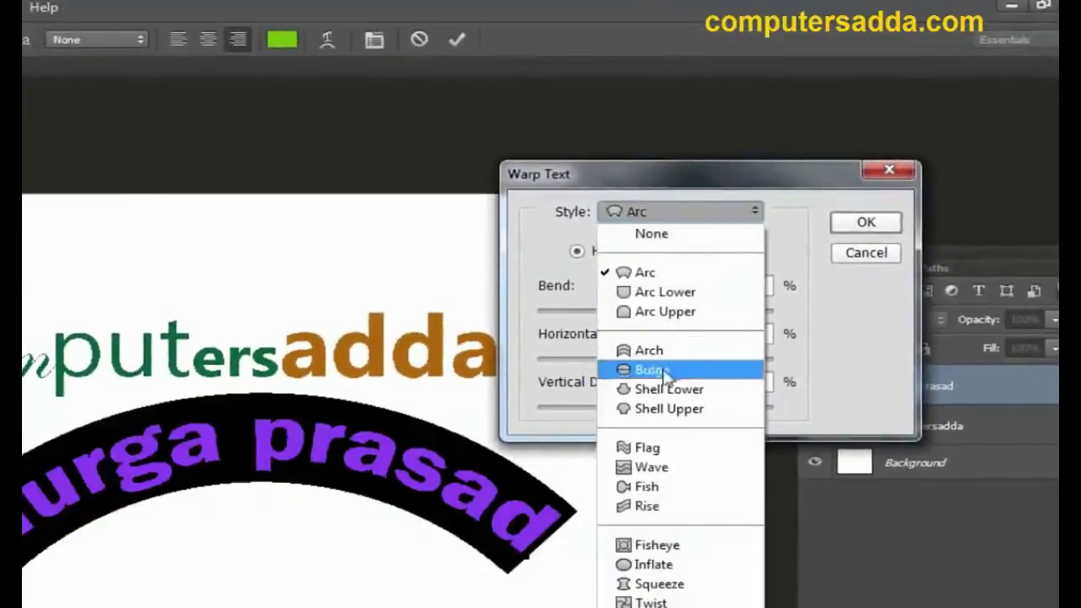
click(647, 448)
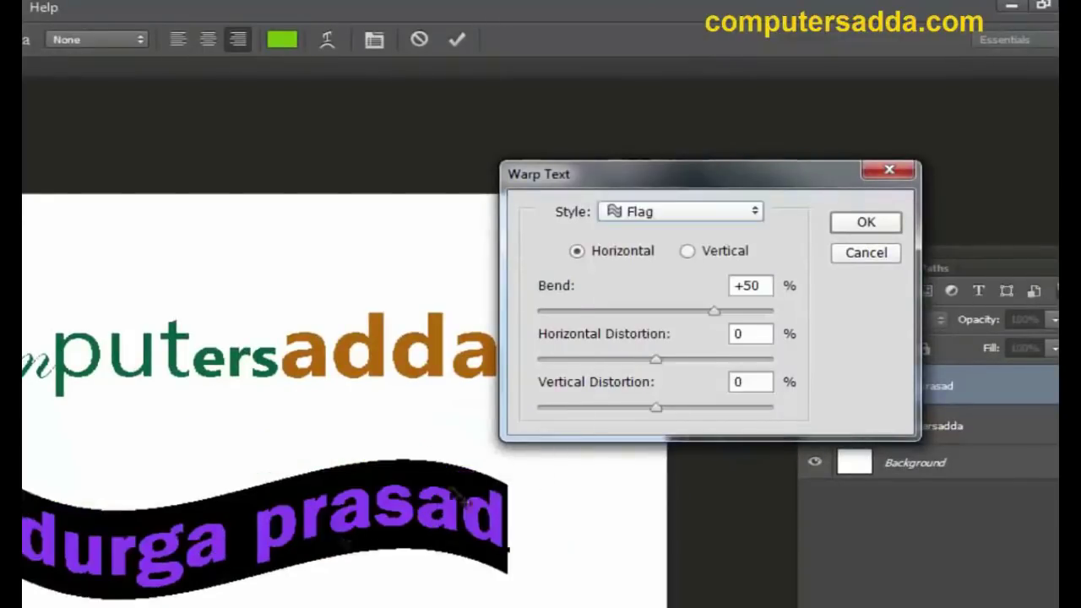
click(757, 213)
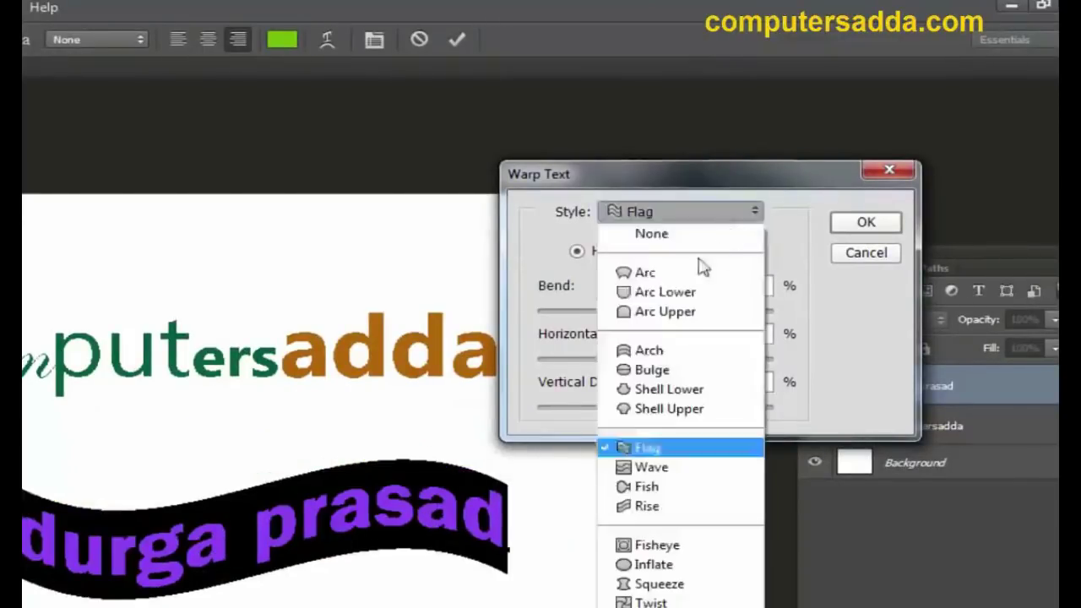
click(646, 487)
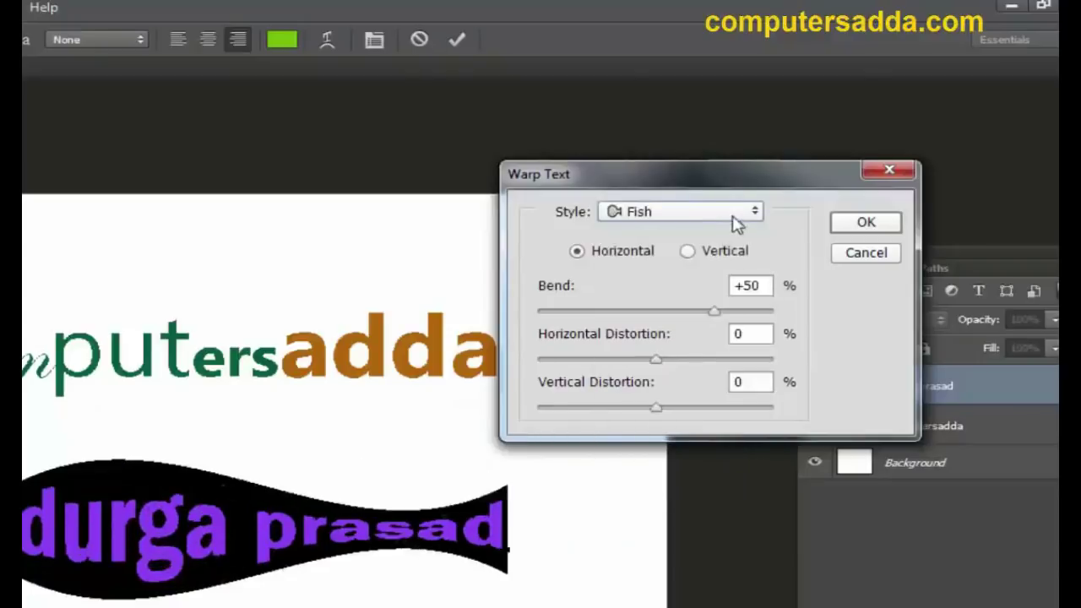
click(756, 212)
click(691, 275)
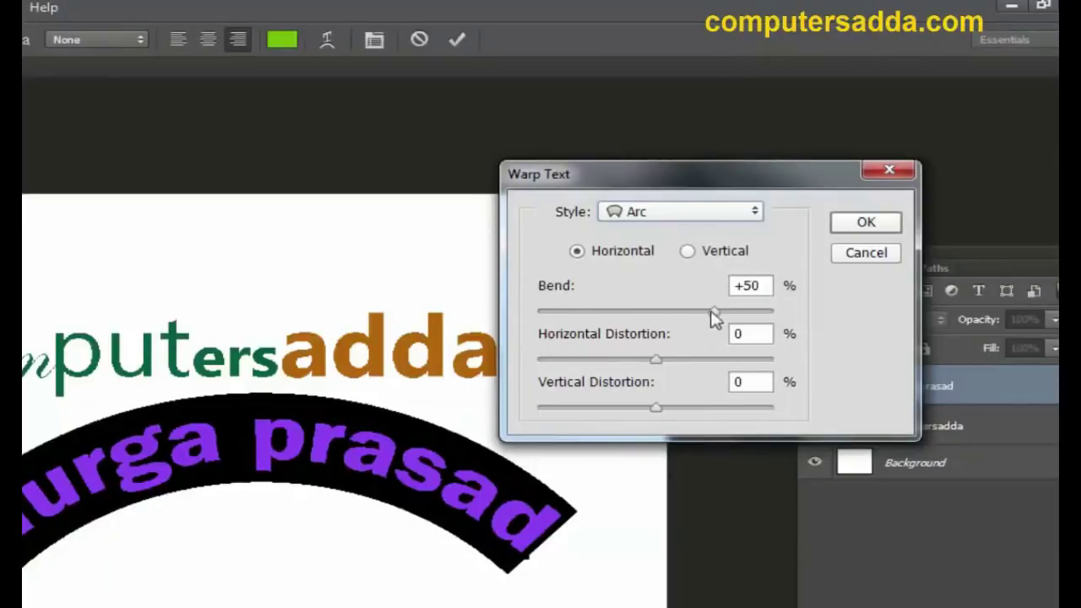
Step: Bend the Arc downward to about -74% into a smile shape
drag(715, 311, 585, 313)
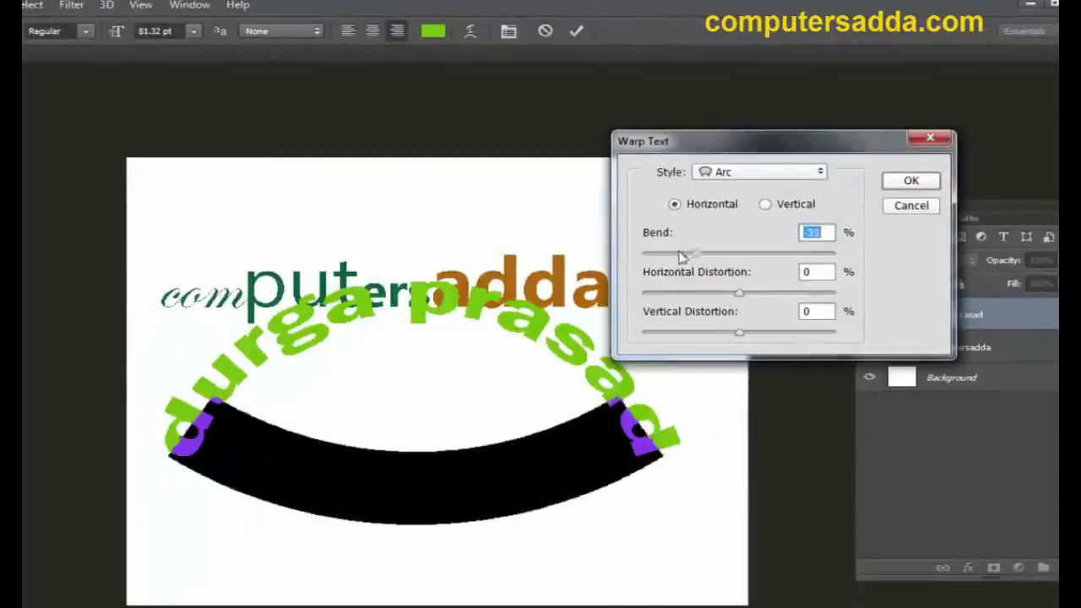
drag(683, 256, 688, 251)
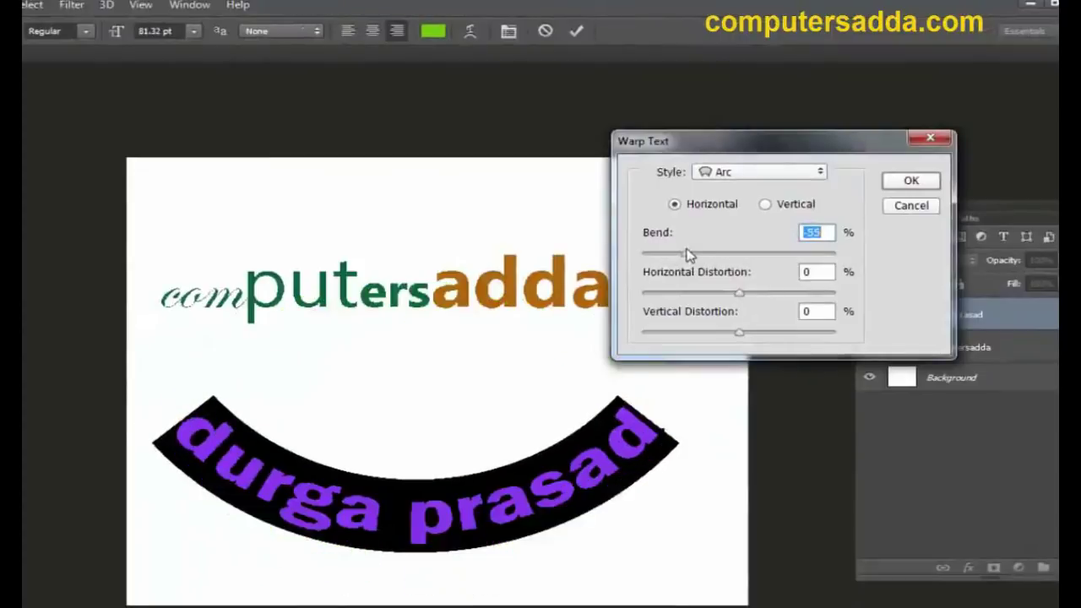
drag(735, 294, 739, 295)
drag(688, 254, 668, 255)
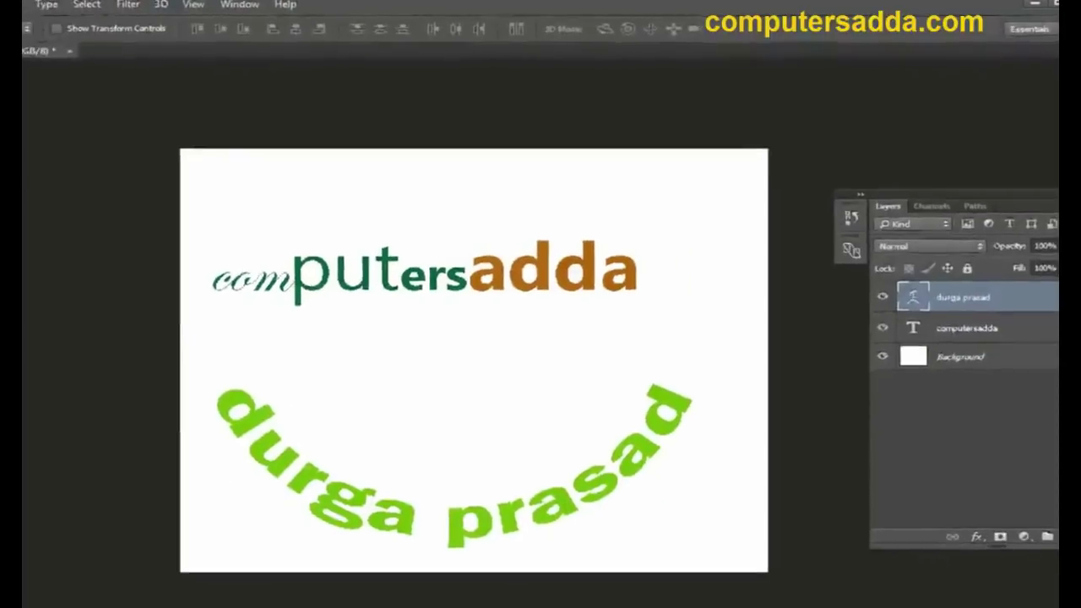
click(3, 383)
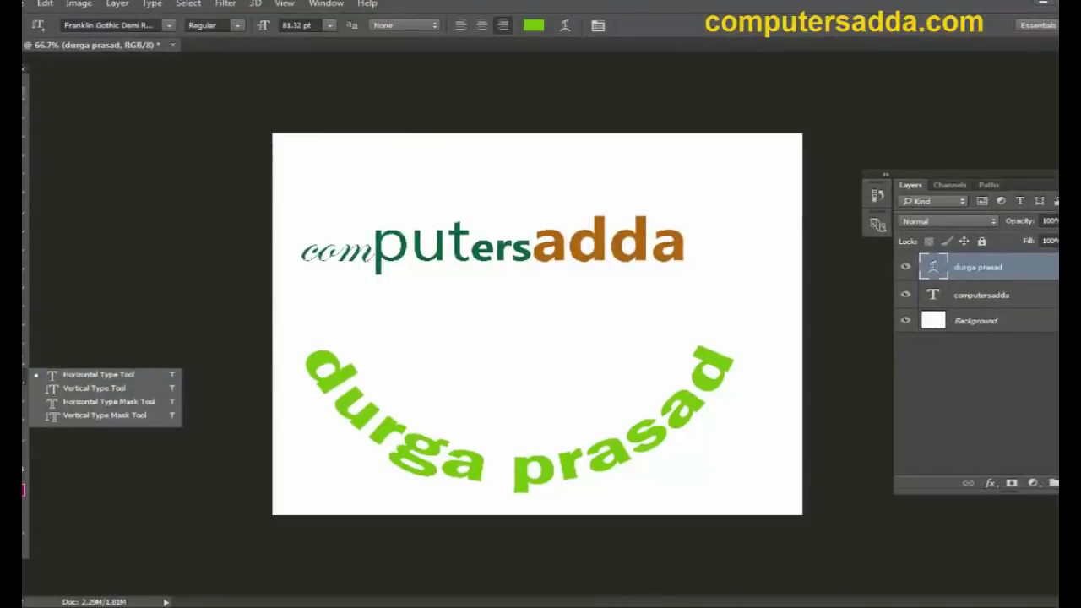
Step: Create a new blank document, Untitled-2
key(v)
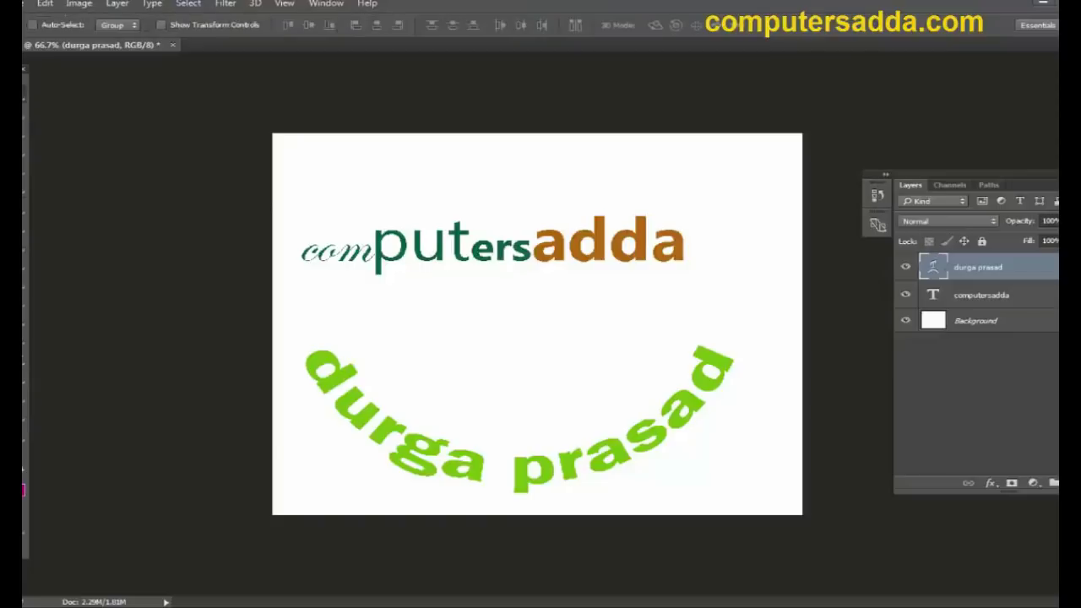
click(18, 3)
click(48, 17)
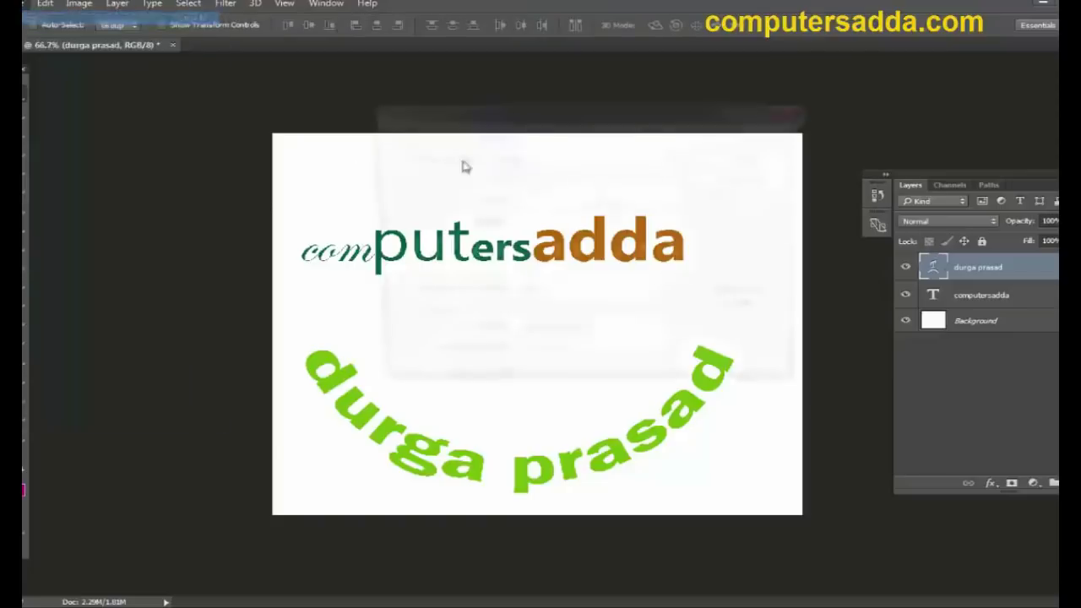
click(754, 139)
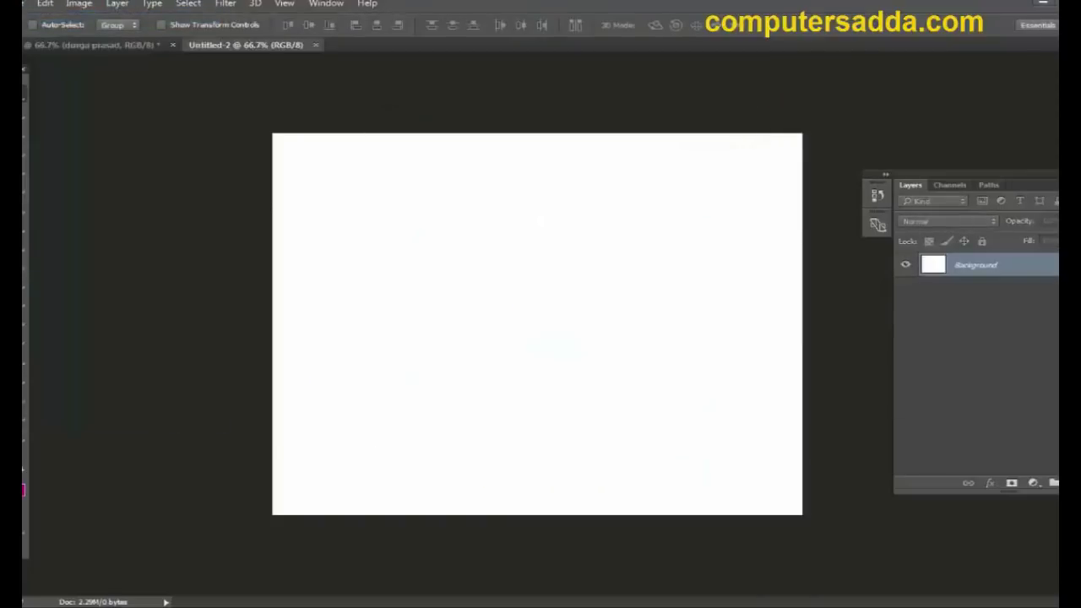
Step: Type part of the name vertically with the Vertical Type Tool and move it onto the canvas
click(24, 377)
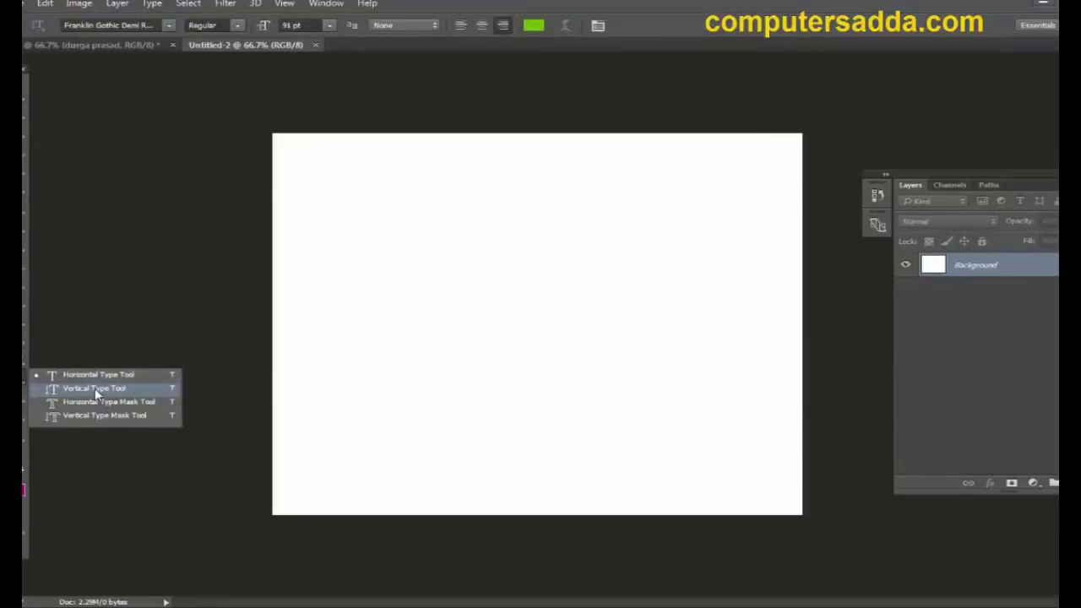
click(77, 392)
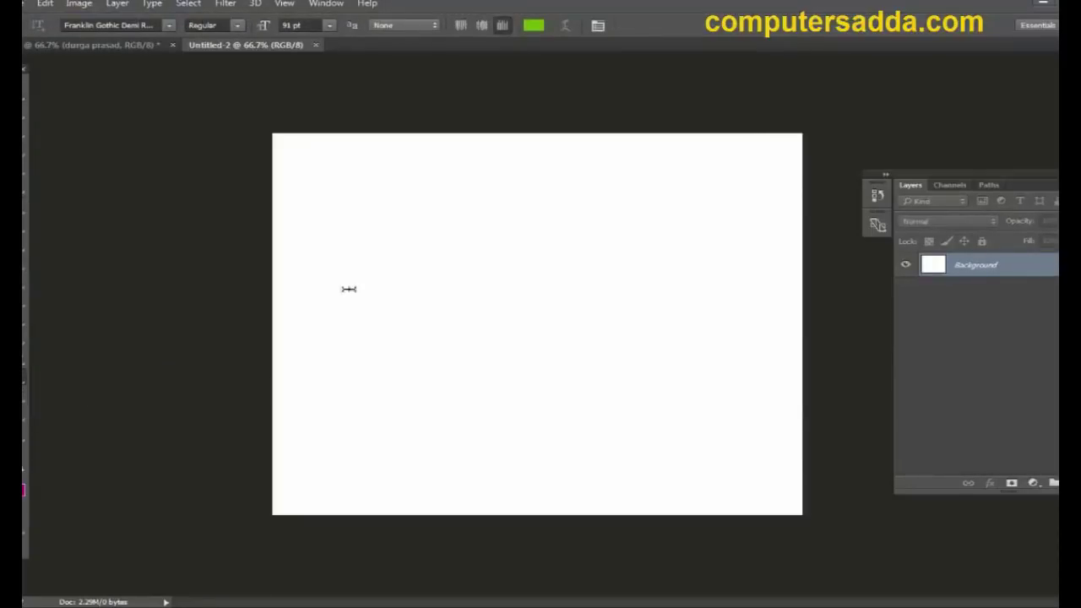
click(427, 205)
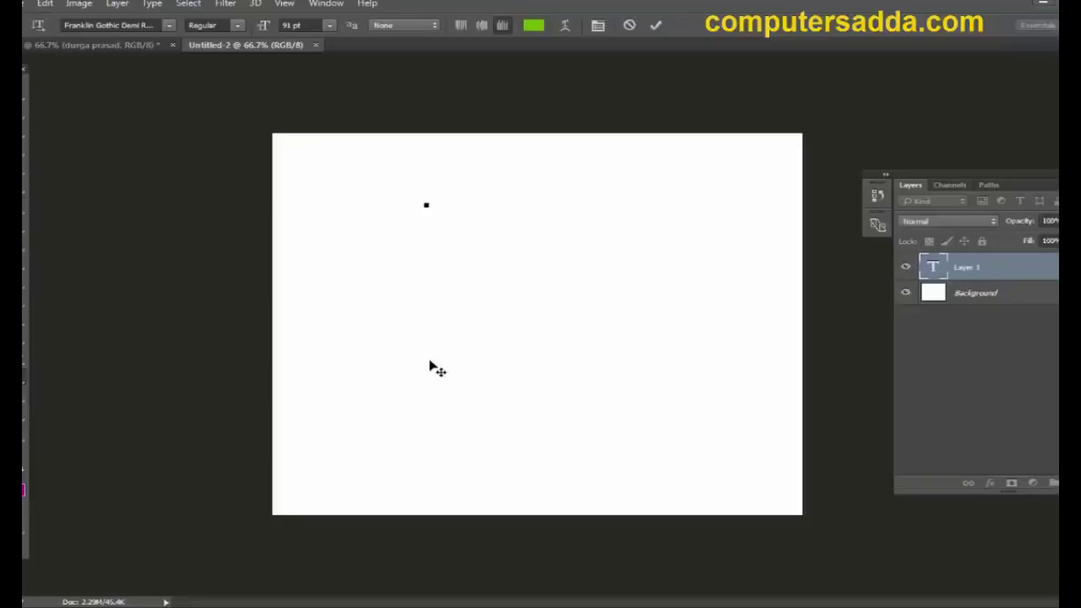
text(pras)
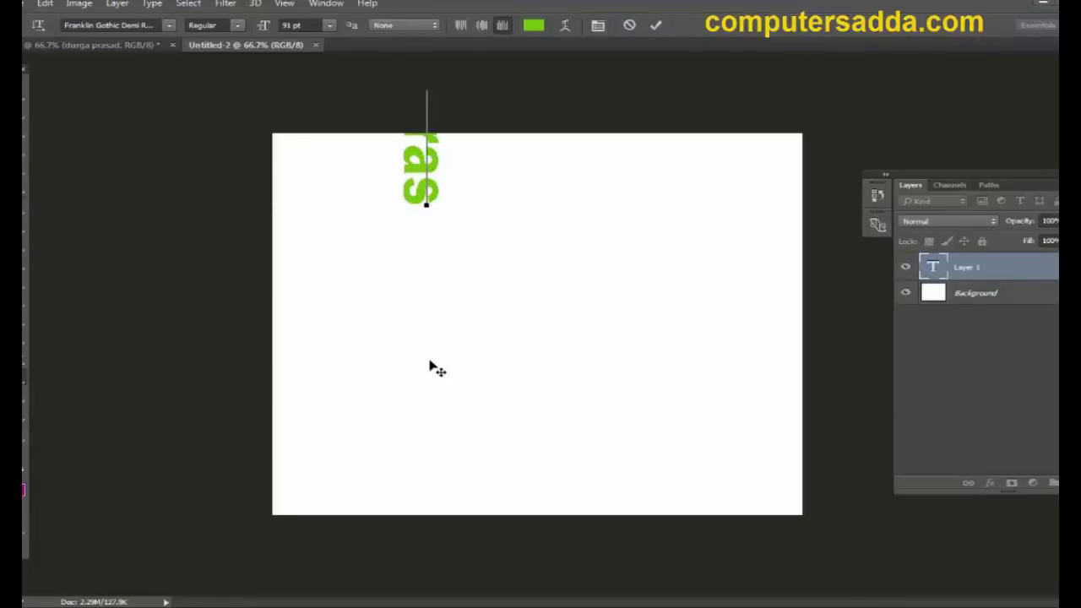
text(ad)
drag(567, 328, 581, 481)
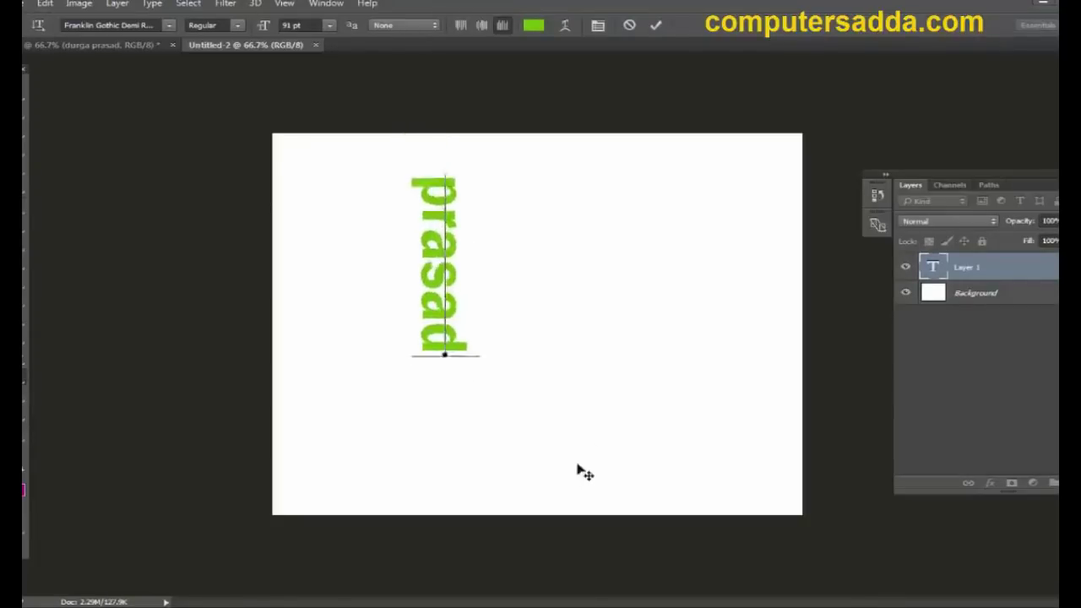
Step: Centre-align the vertical text and set it in Elephant Regular
drag(439, 392, 456, 145)
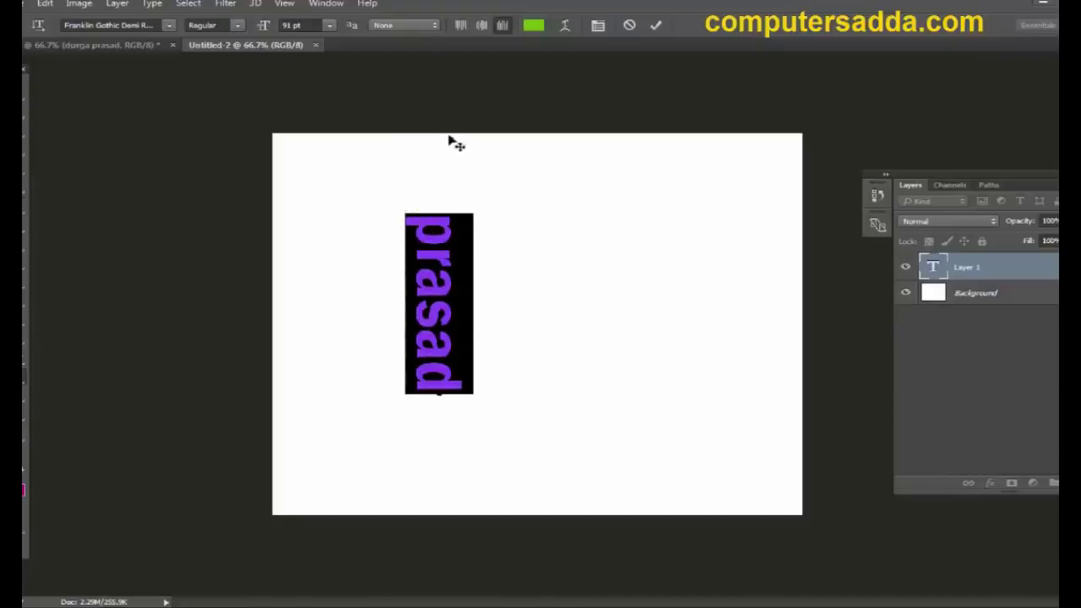
click(481, 26)
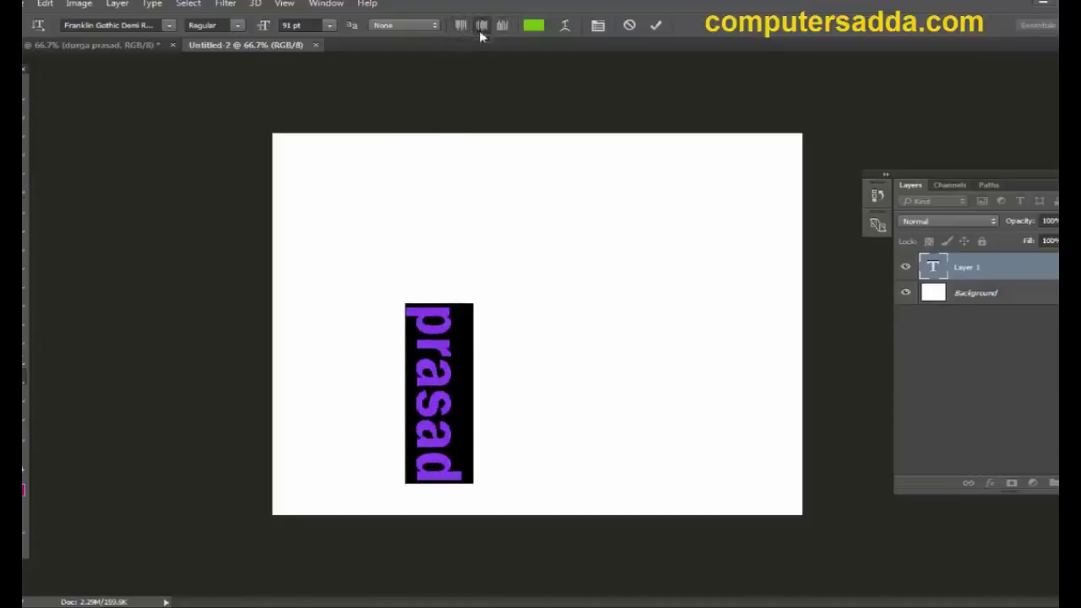
click(179, 28)
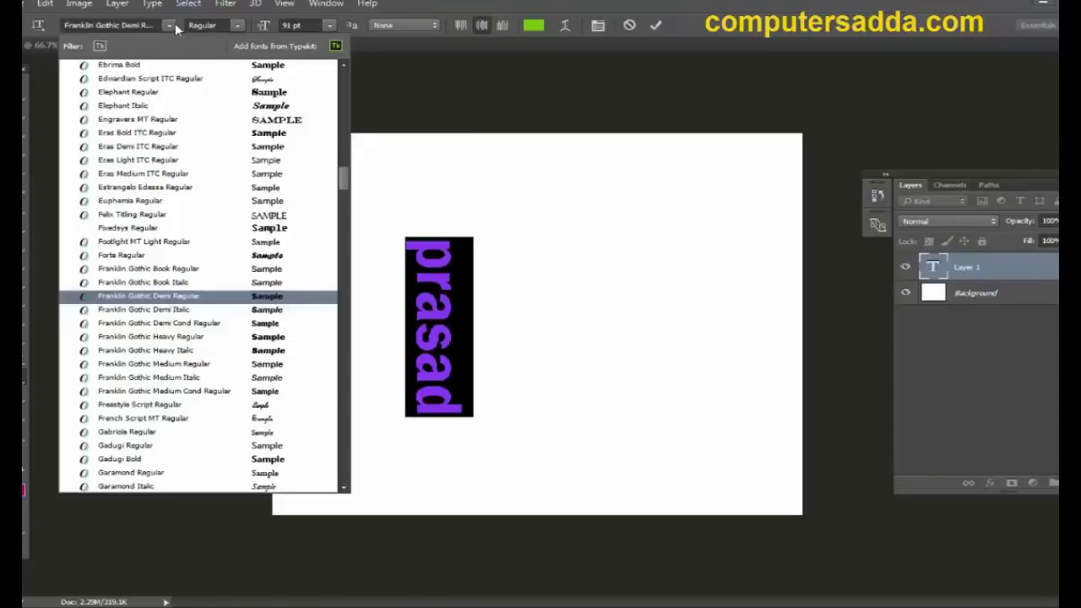
click(267, 95)
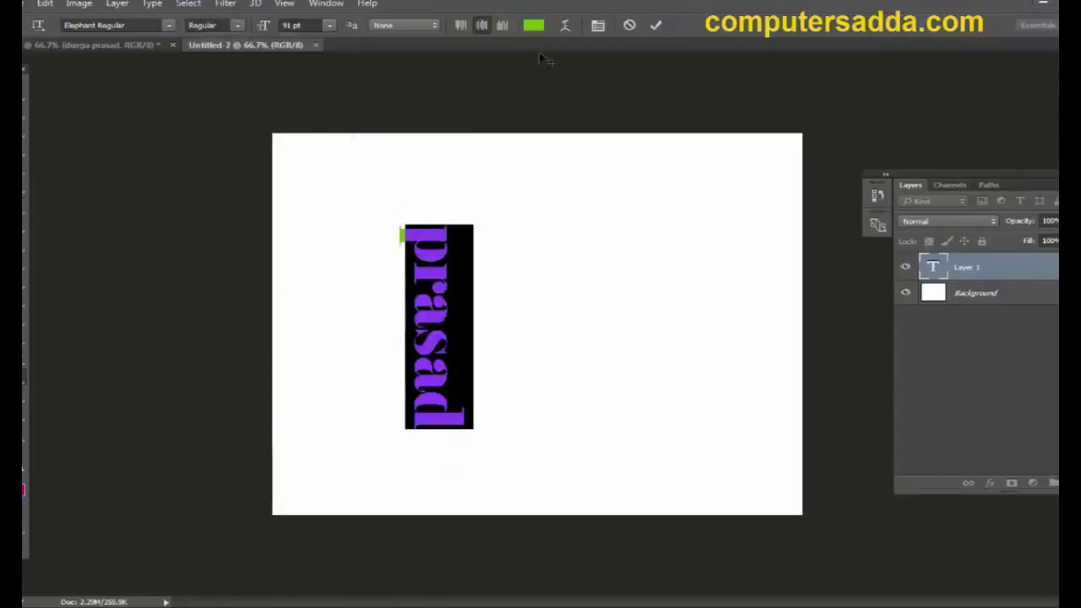
Step: Warp the vertical text with the Arc style and an adjusted bend
click(566, 26)
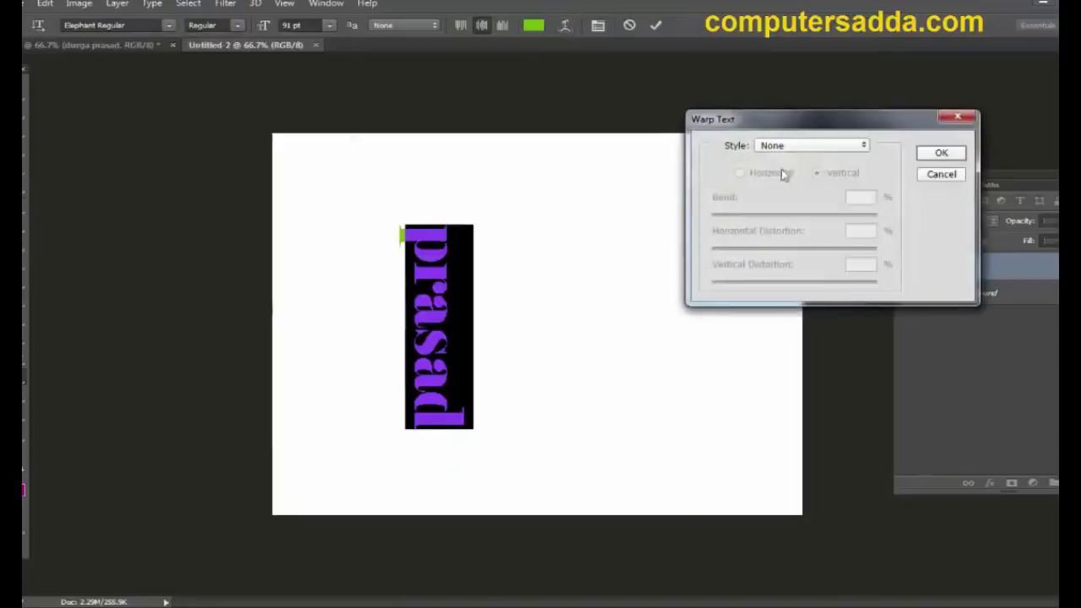
click(845, 147)
click(809, 186)
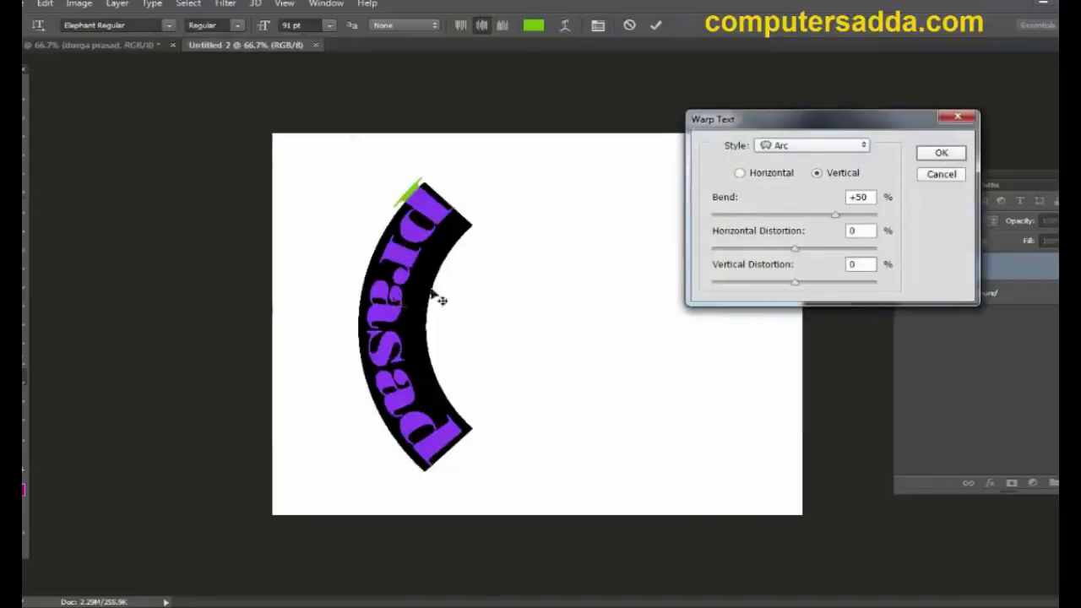
click(834, 216)
drag(858, 218, 734, 221)
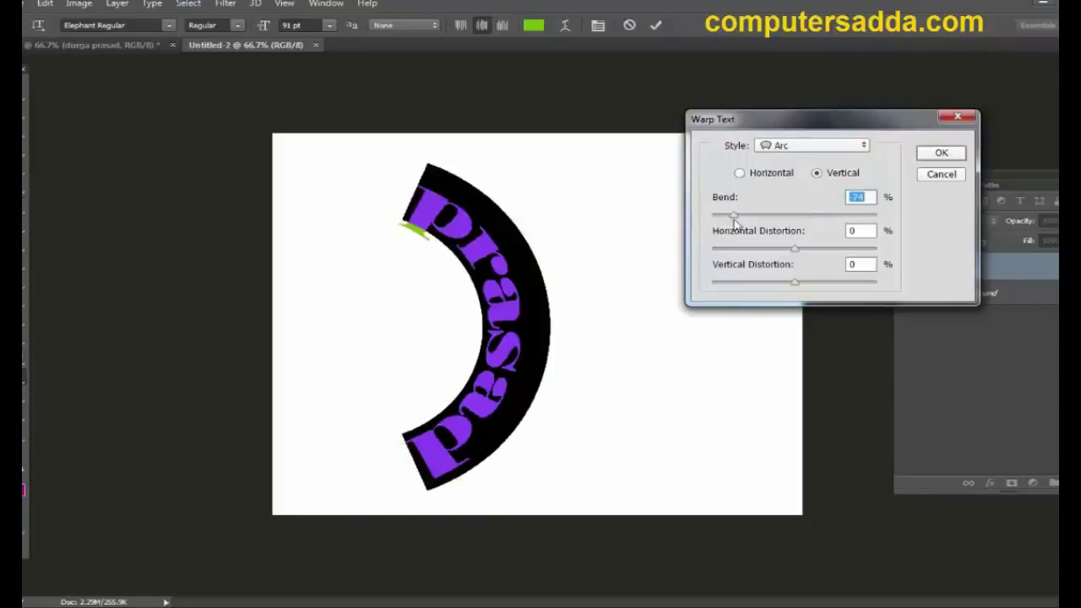
click(942, 154)
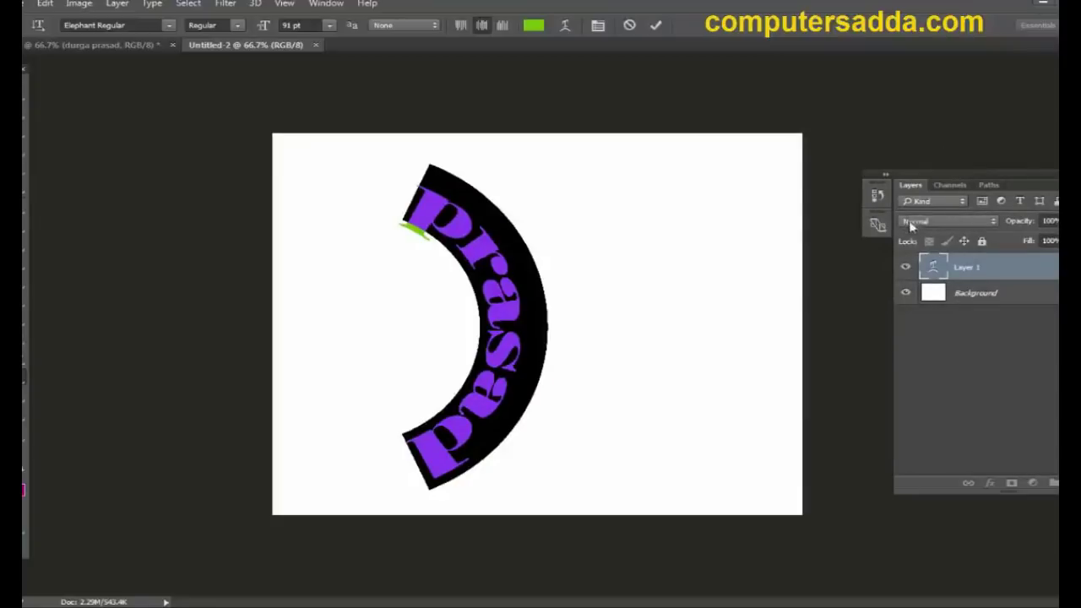
Step: Edit the warped text, commit it, then delete the text layer
click(507, 306)
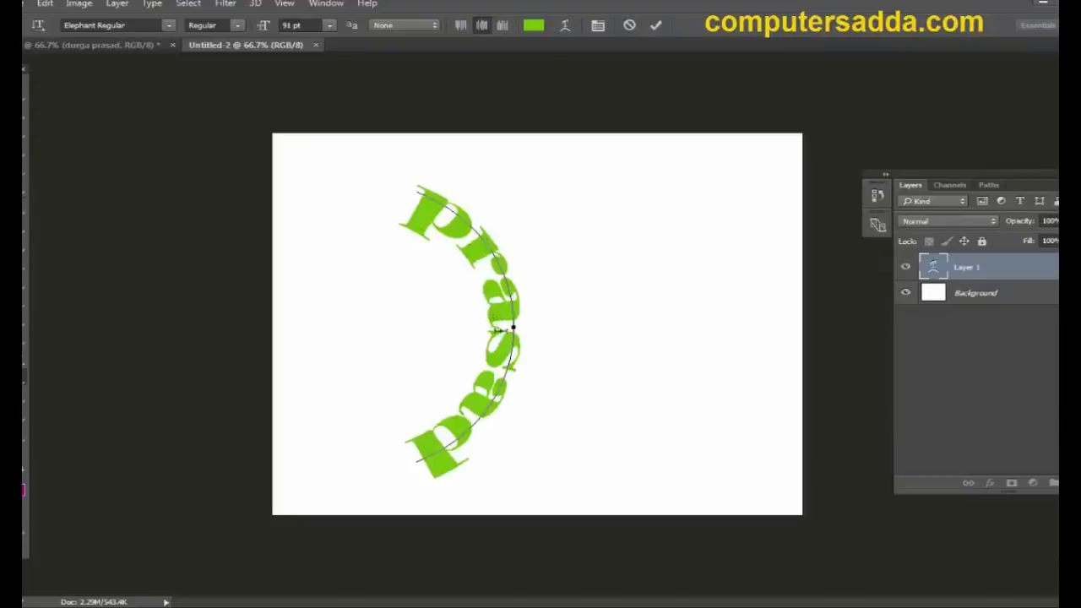
drag(506, 315, 510, 310)
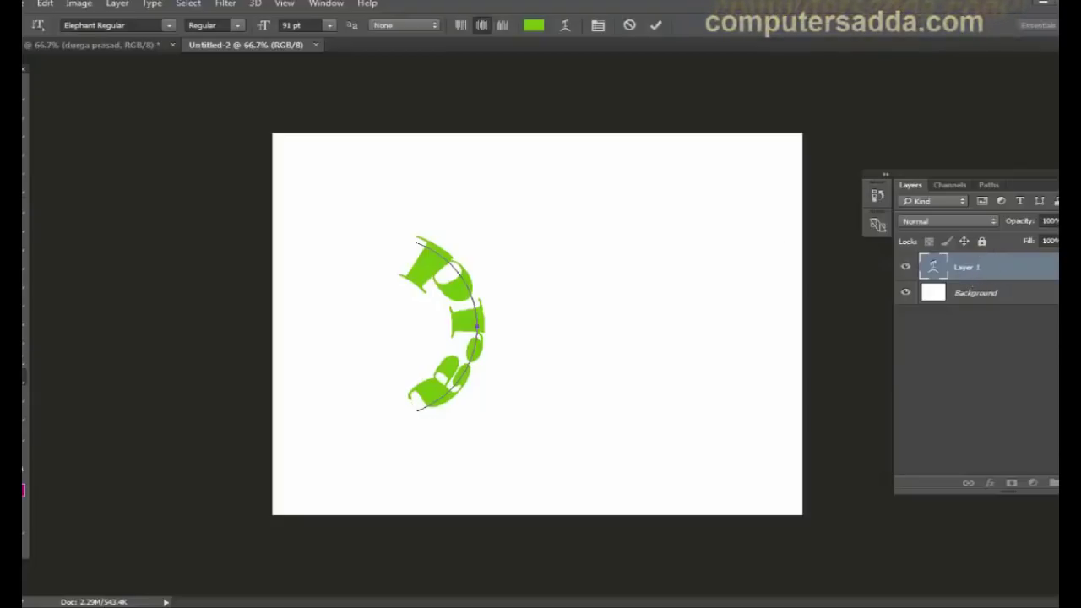
key(ctrl+Return)
key(v)
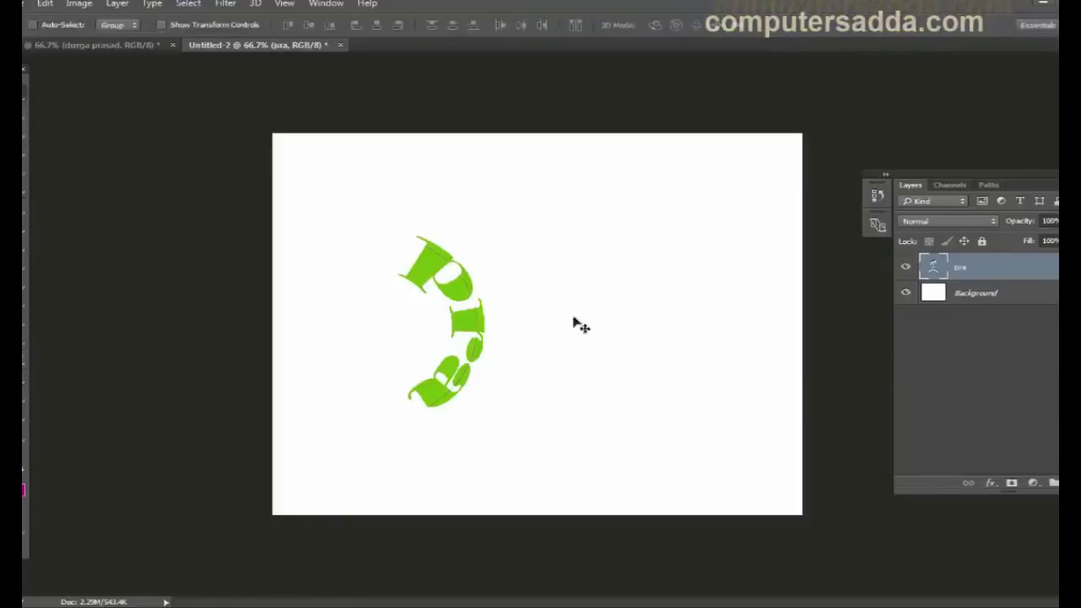
key(Delete)
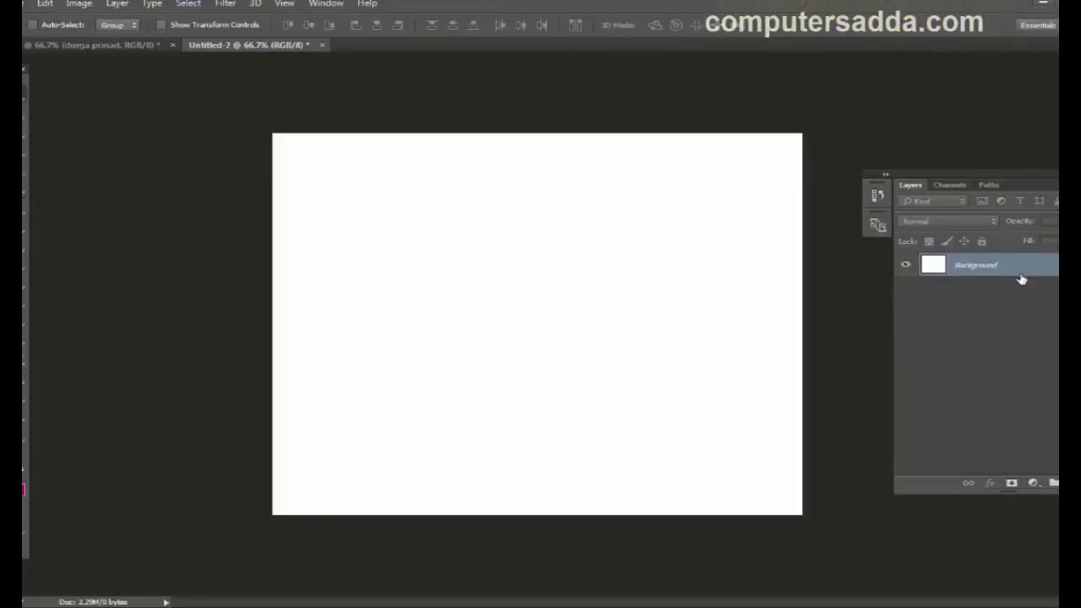
Step: Fill a square marquee selection near the canvas centre with magenta, then deselect it
click(26, 379)
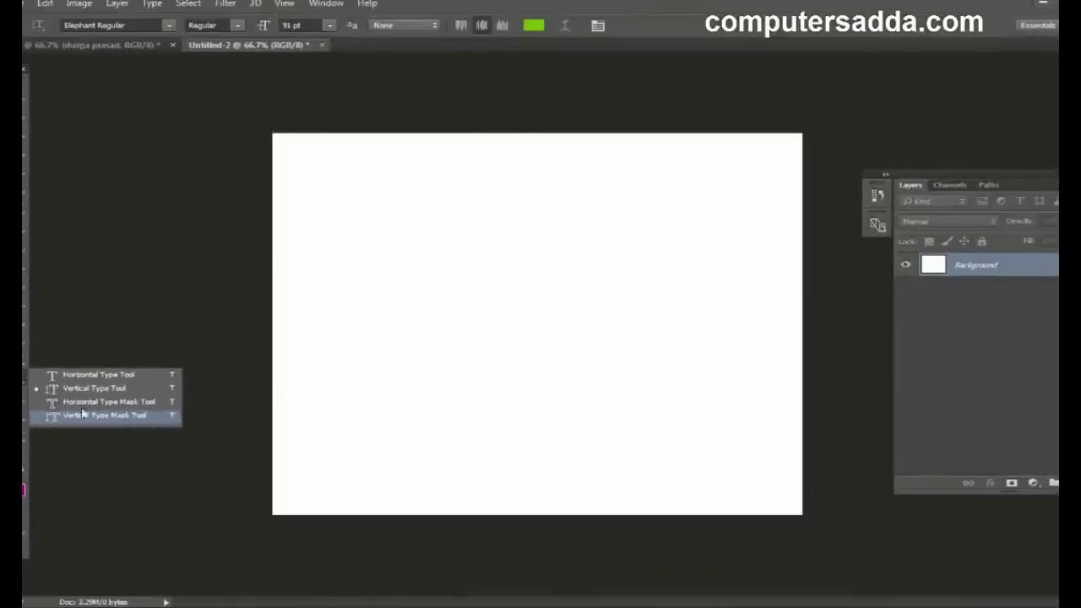
drag(25, 110, 87, 123)
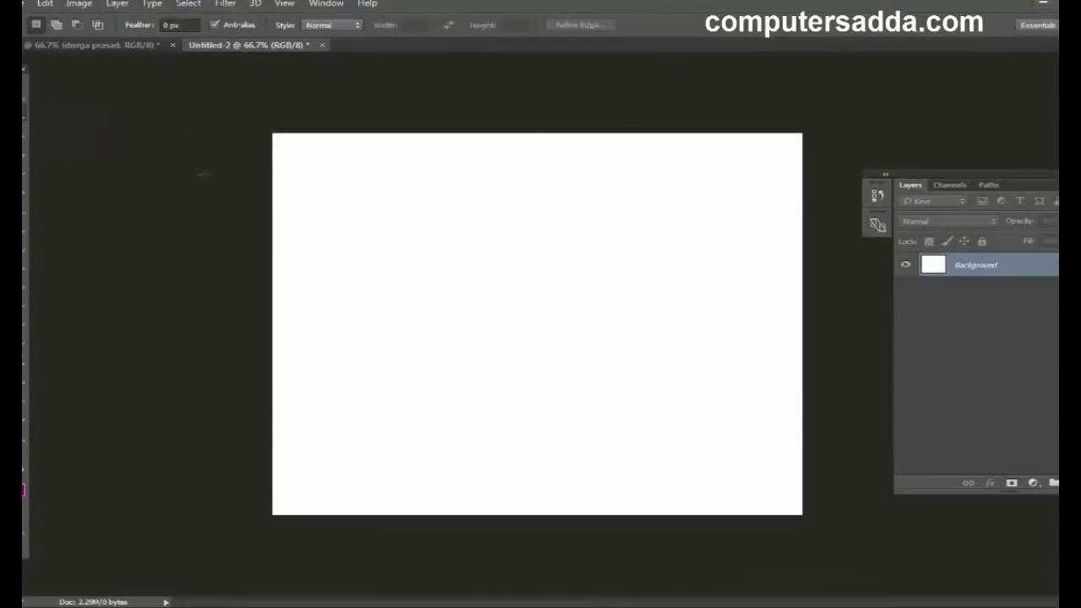
drag(429, 263, 549, 377)
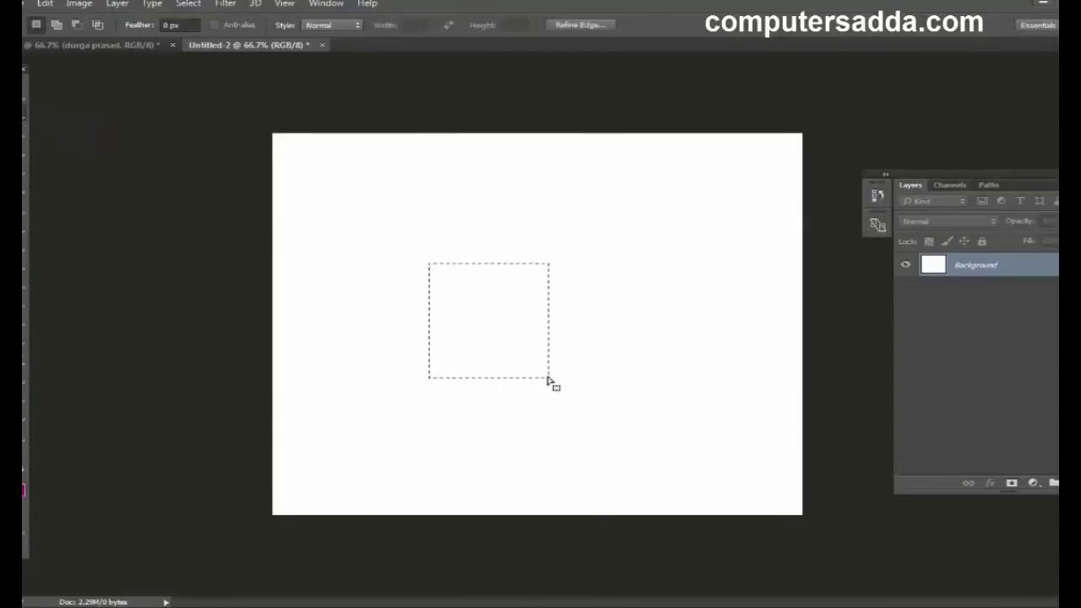
key(alt+BackSpace)
key(ctrl+d)
key(ctrl+minus)
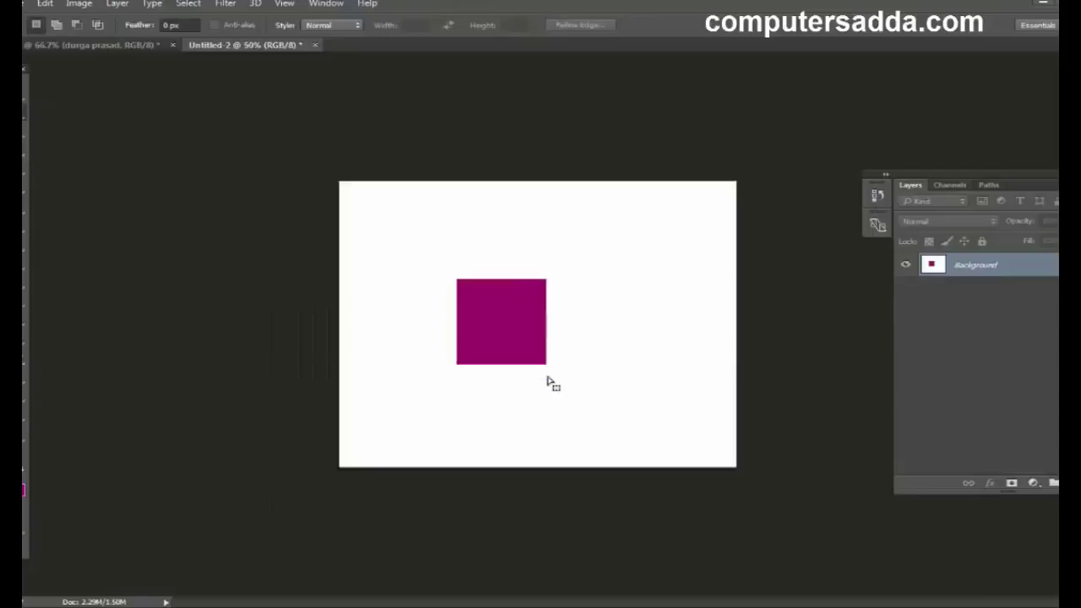
key(ctrl+plus)
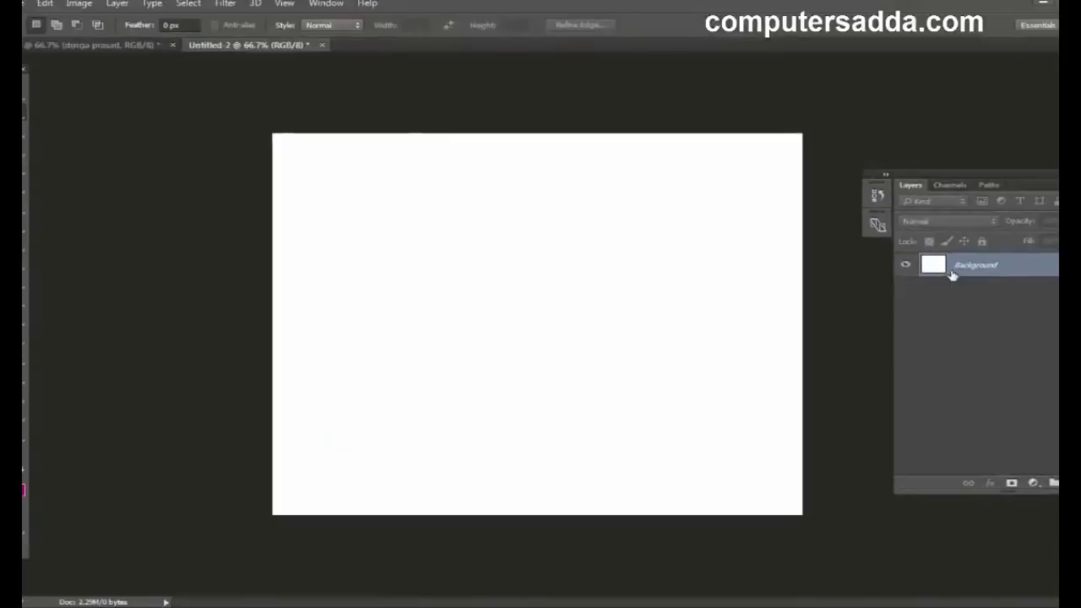
Step: Add a new empty Layer 1 and choose the Horizontal Type Mask Tool
key(ctrl+shift+alt+n)
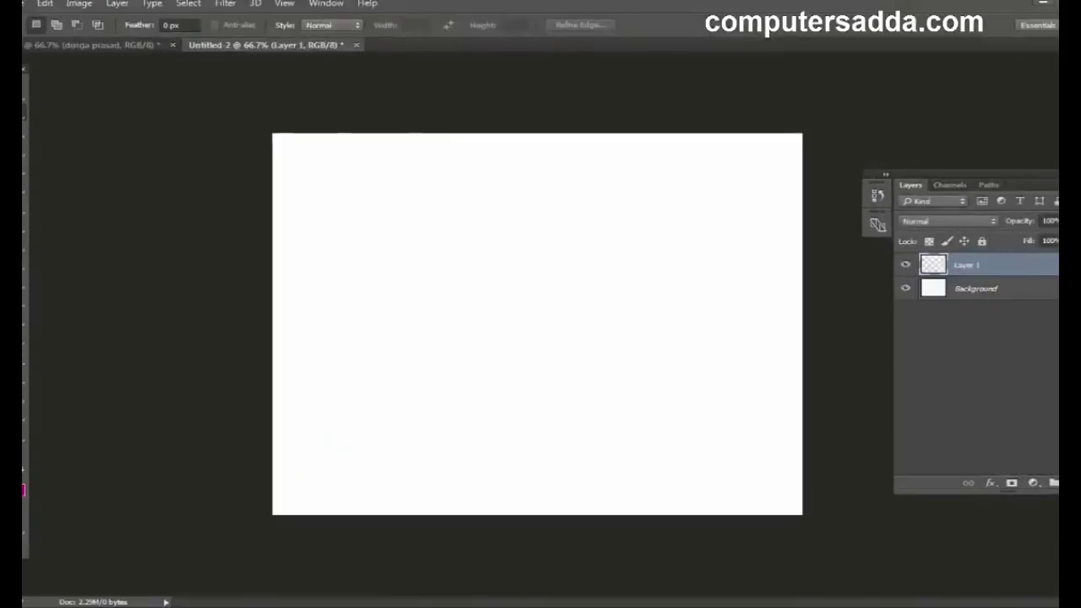
click(26, 375)
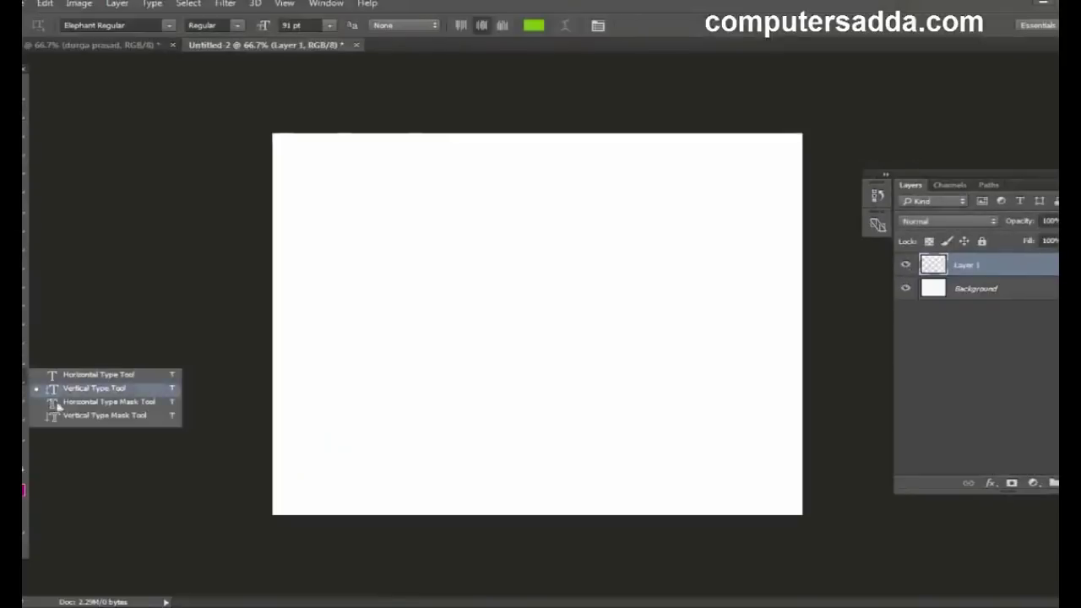
click(100, 402)
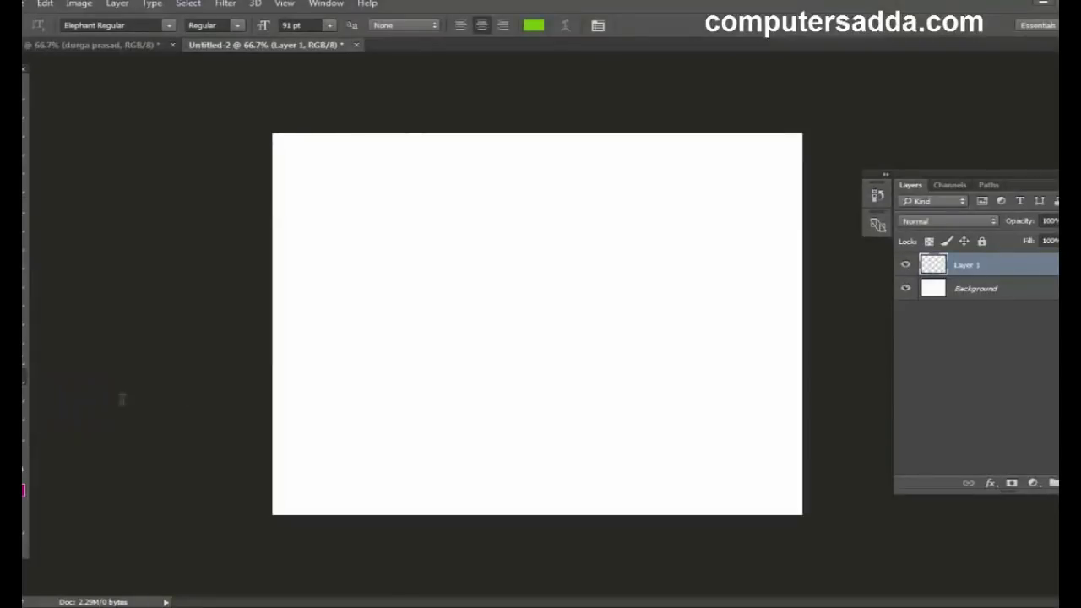
Step: Type 'computer' as mask text, move it to the canvas centre and select all its letters
click(341, 324)
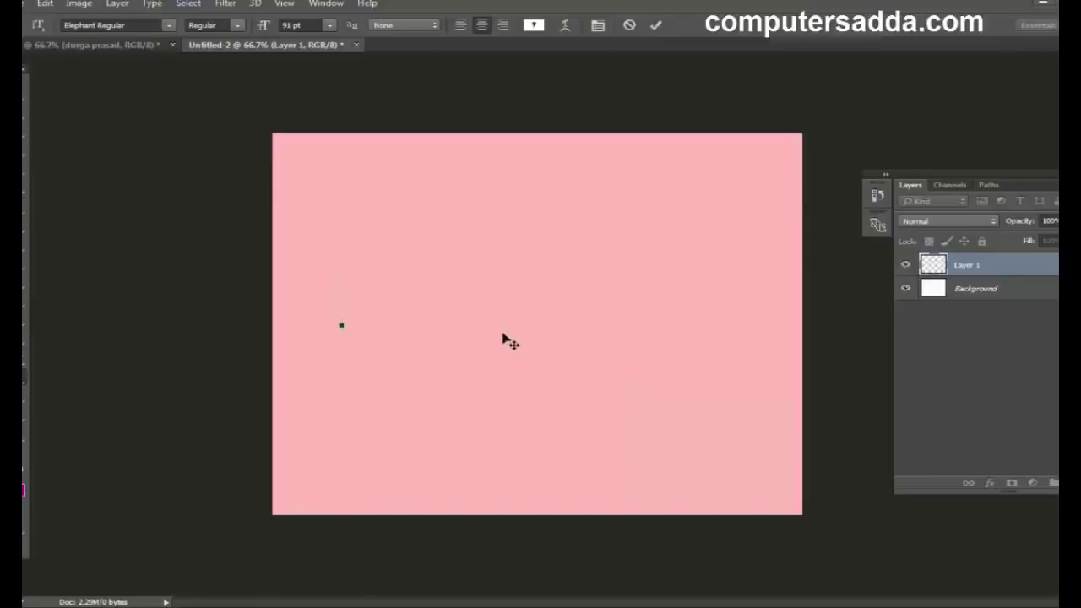
text(compute)
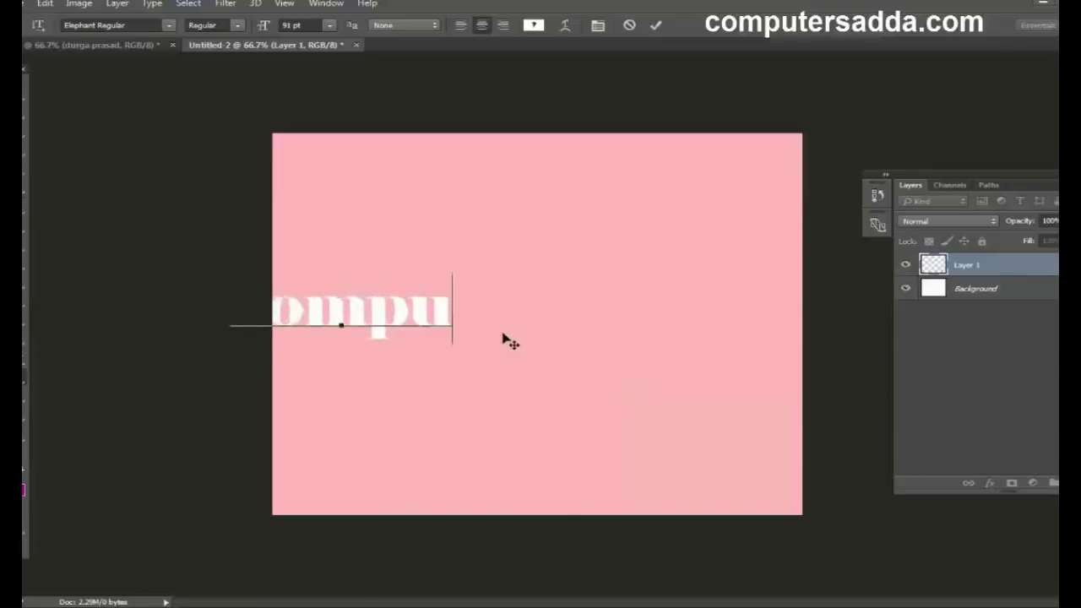
text(r)
drag(524, 240, 702, 245)
drag(691, 319, 317, 308)
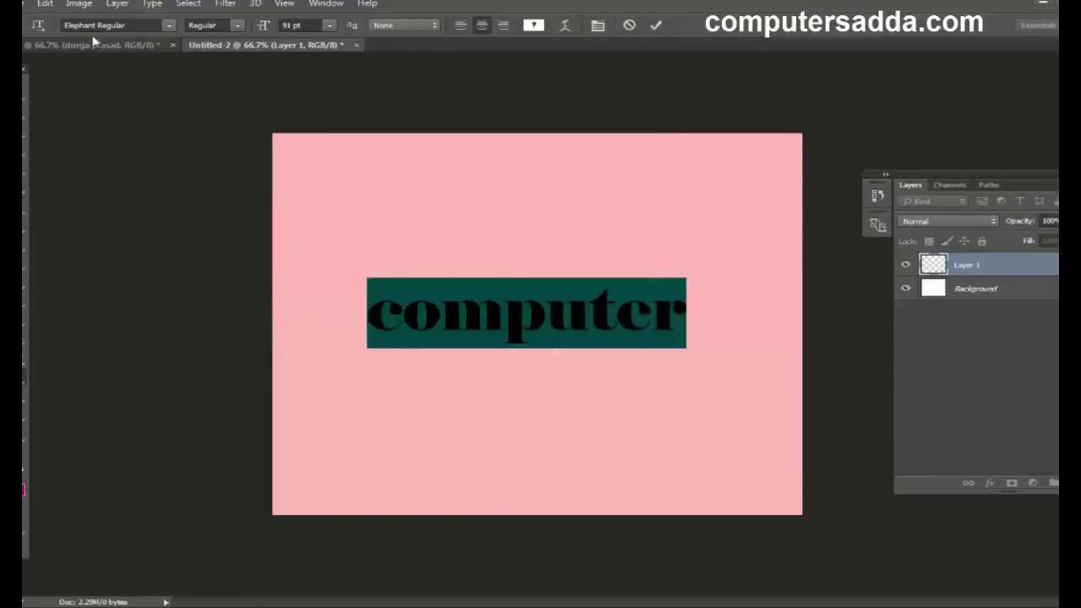
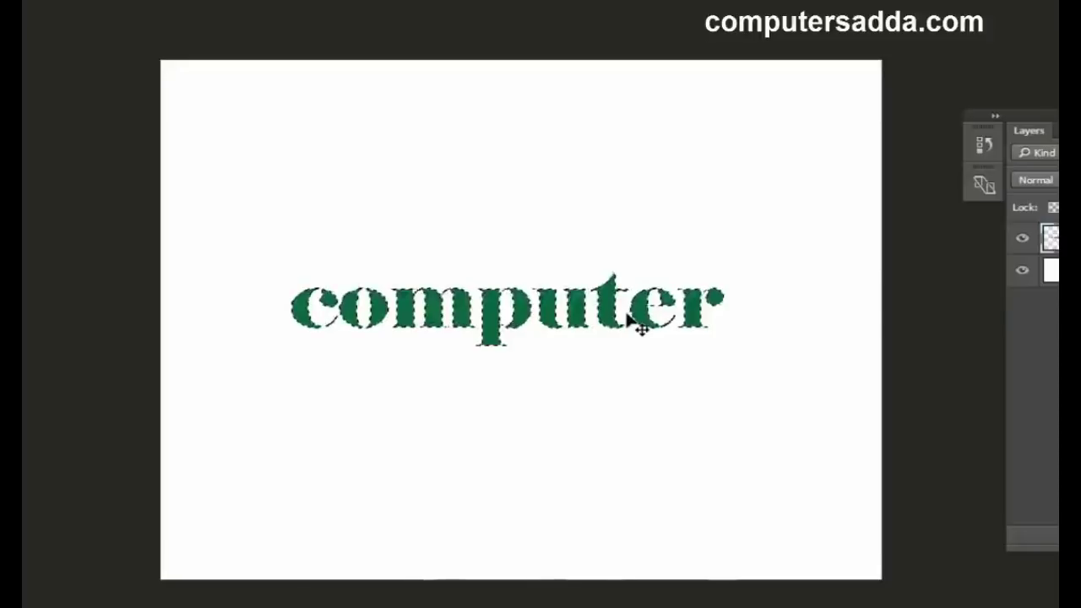
Step: Fill the 'computer' text selection with magenta, deselect it, and nudge the layer slightly right
key(ctrl+BackSpace)
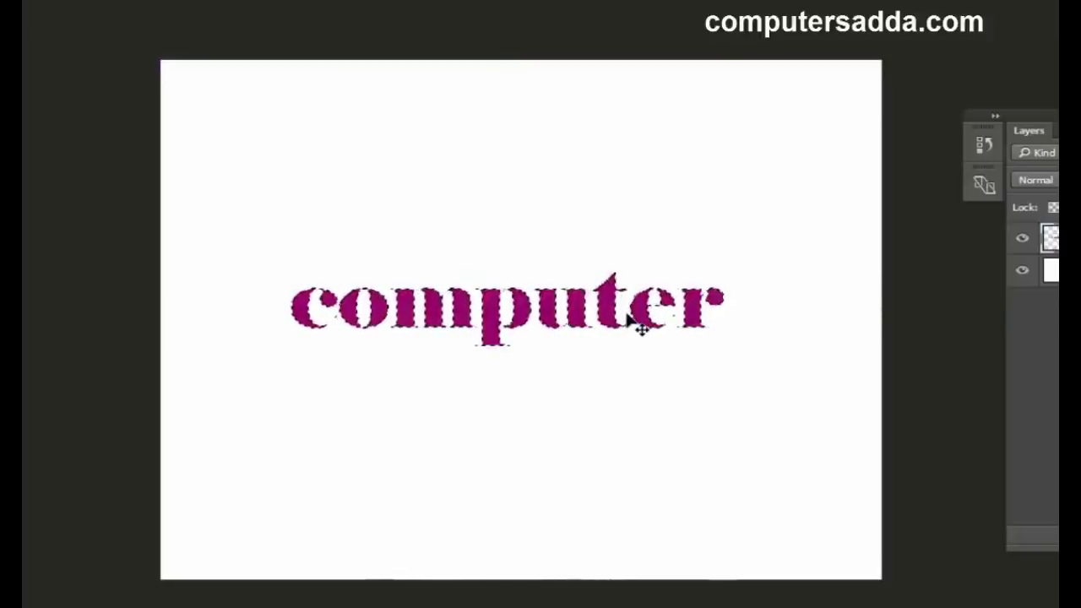
key(ctrl)
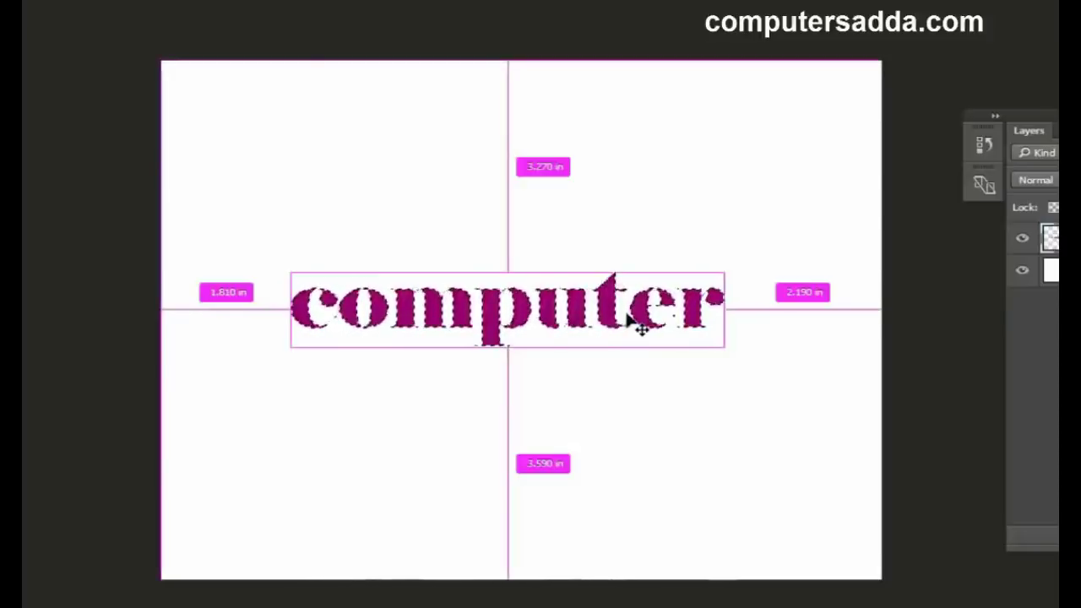
key(ctrl+d)
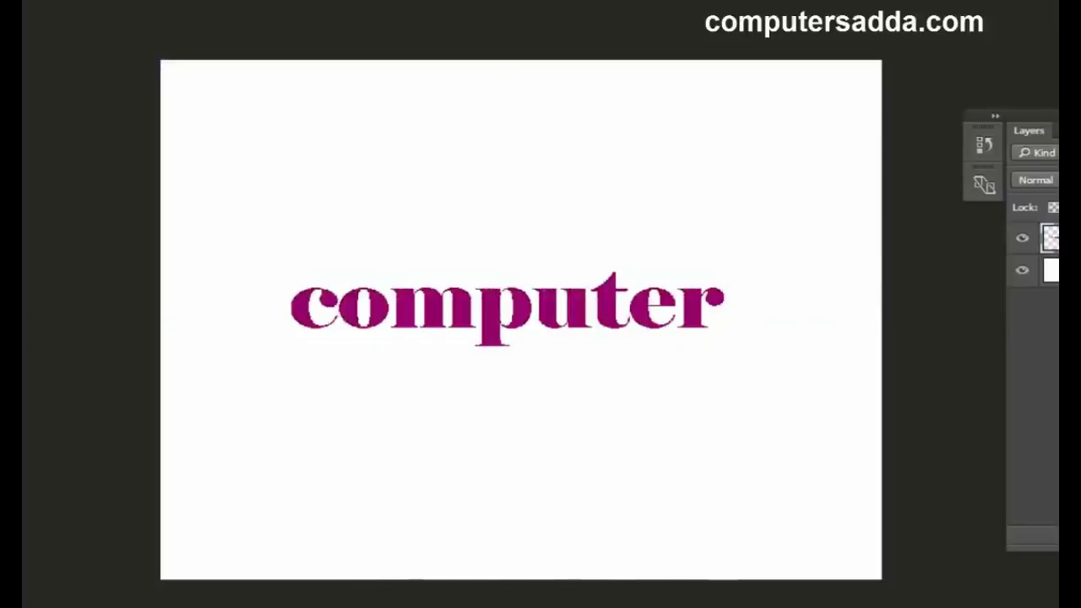
drag(587, 308, 595, 300)
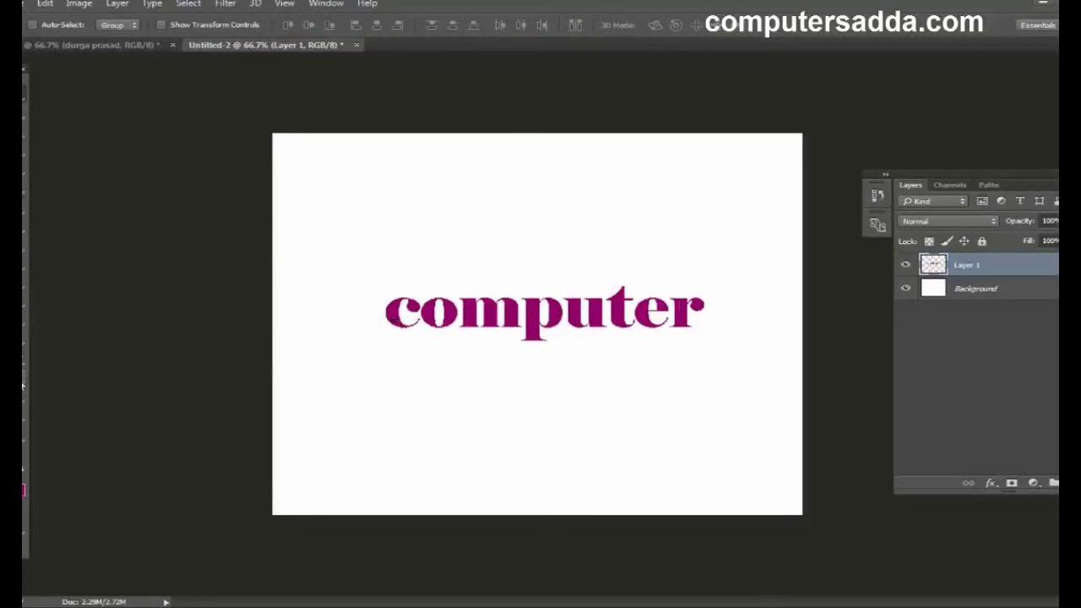
Step: Type a second word with the Vertical Type Mask Tool left of 'computer' and reposition it
click(23, 384)
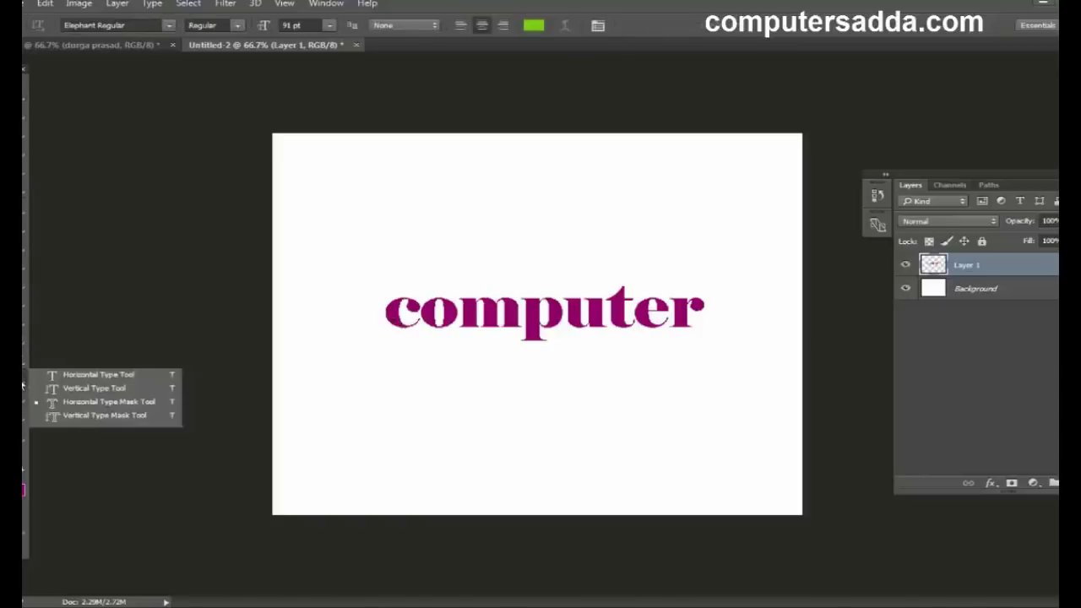
click(94, 416)
click(317, 219)
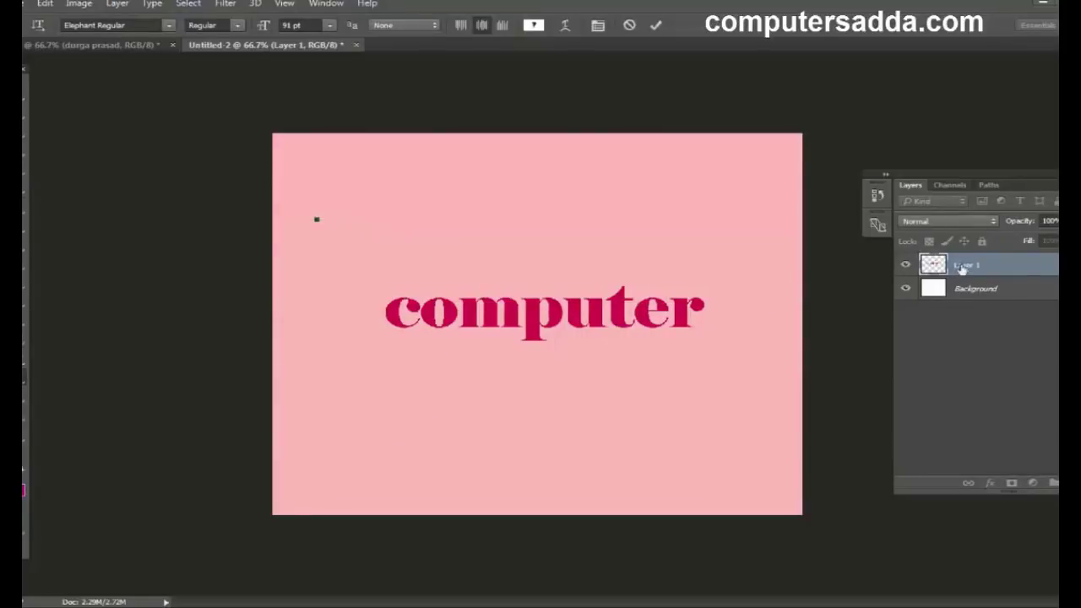
text(prasad)
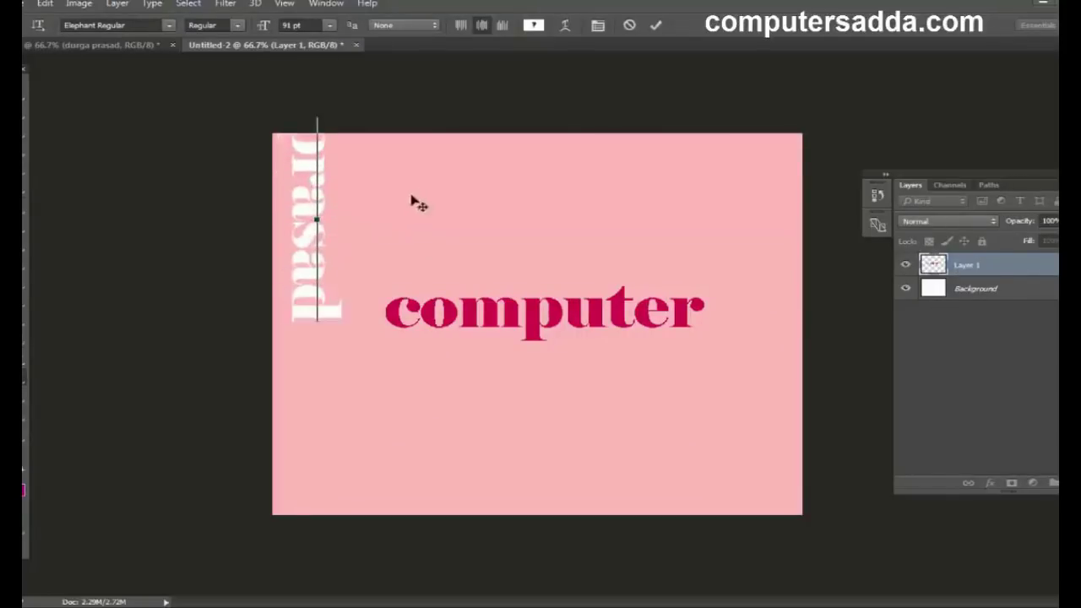
drag(419, 203, 454, 258)
Step: Commit the vertical lettering, fill it green, deselect, and shift both words further right
click(24, 92)
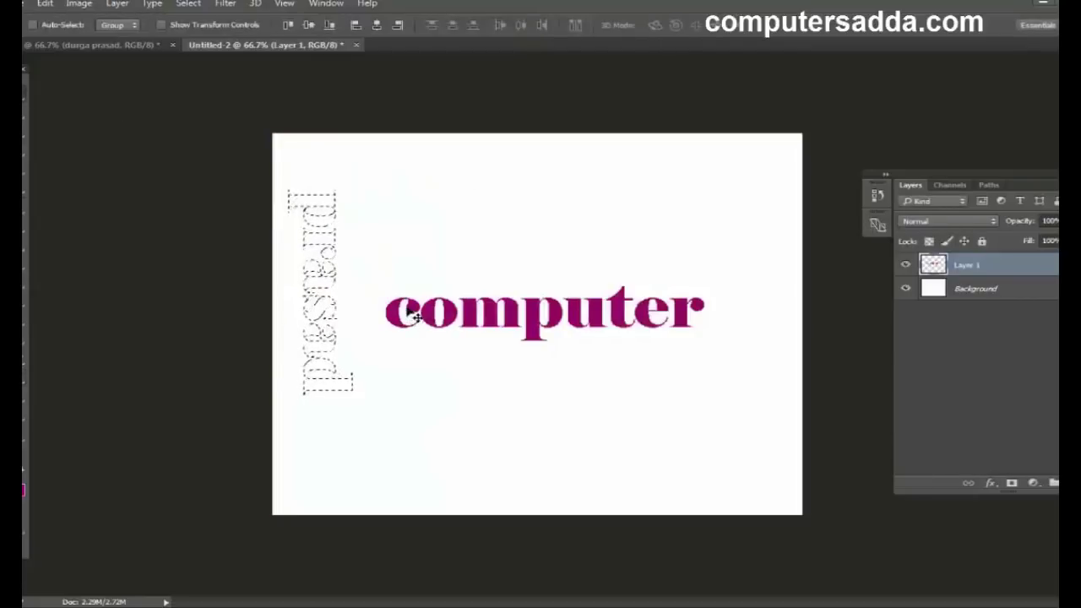
key(alt+BackSpace)
key(ctrl+d)
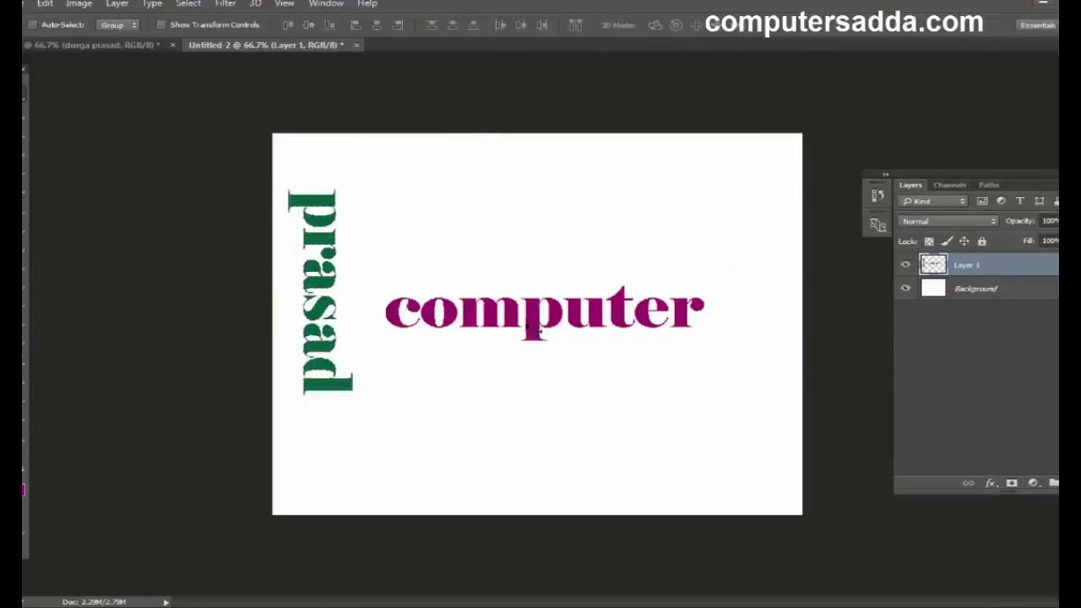
drag(527, 330, 555, 318)
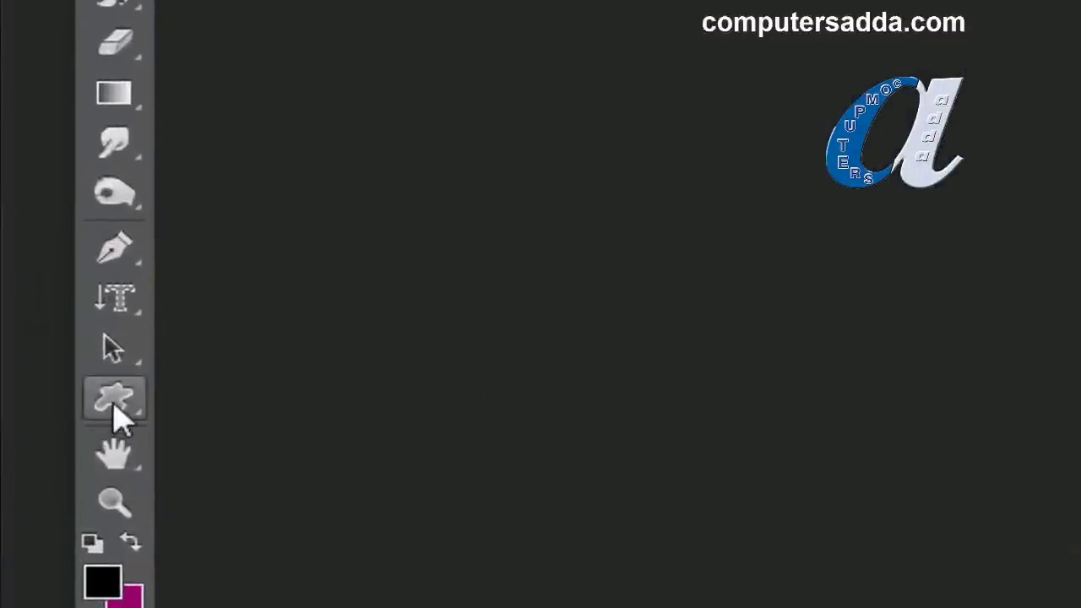
Step: Choose the Custom Shape Tool and create a new white 10 × 8 inch, 100 ppi document
click(114, 402)
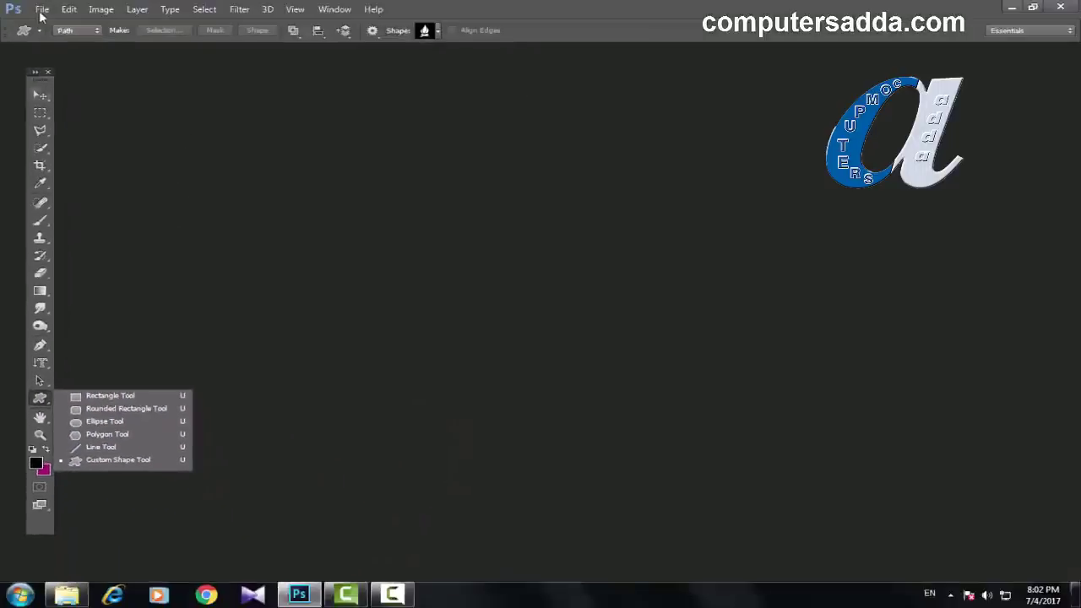
click(41, 12)
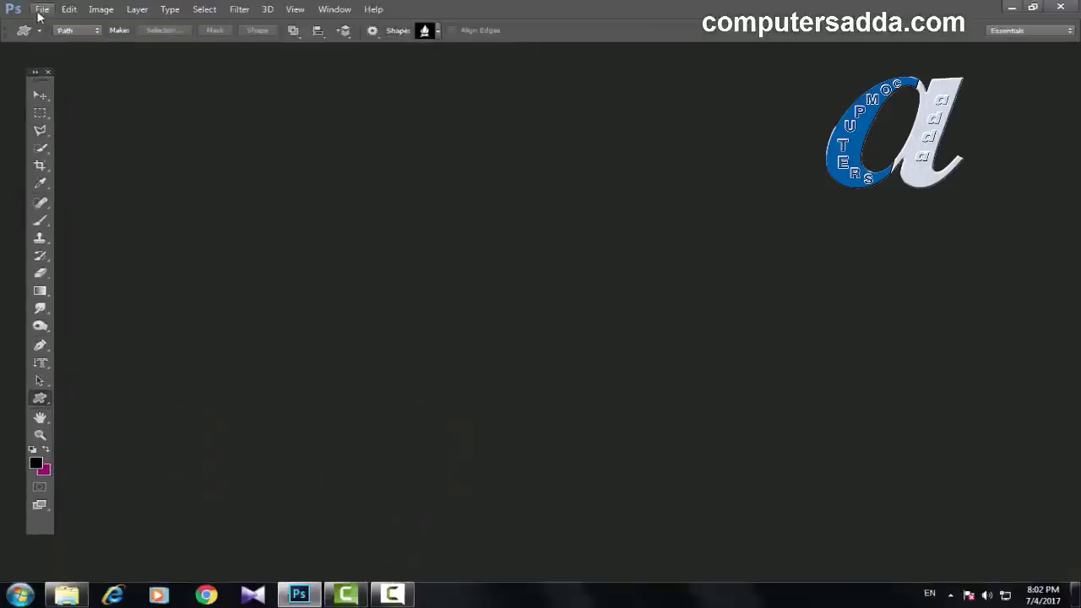
click(40, 11)
click(42, 23)
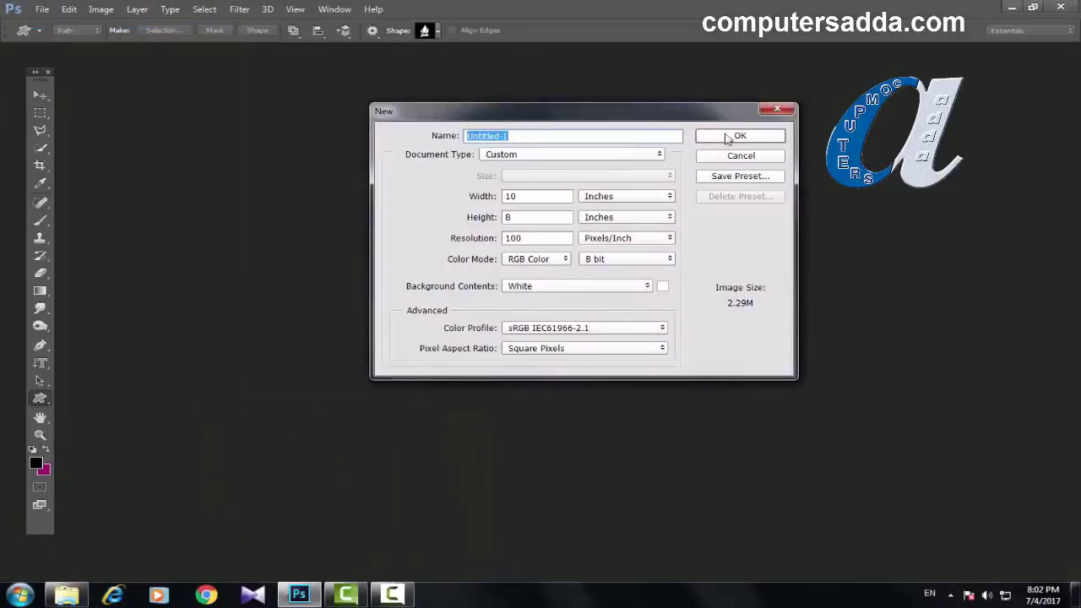
click(729, 139)
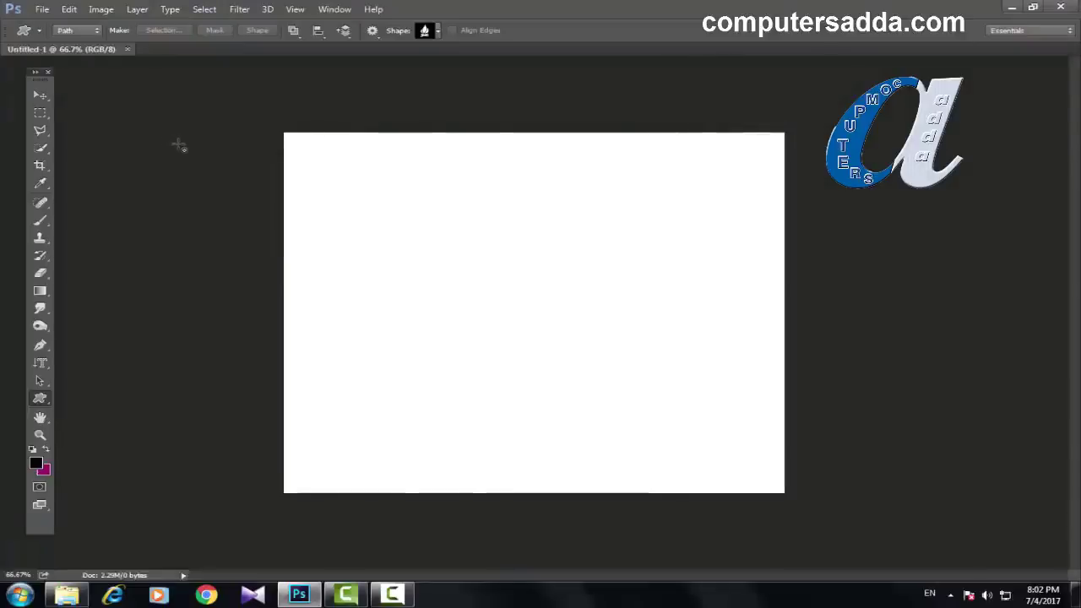
Step: Show the Layers panel beside the canvas and set the tool mode to Shape
key(F7)
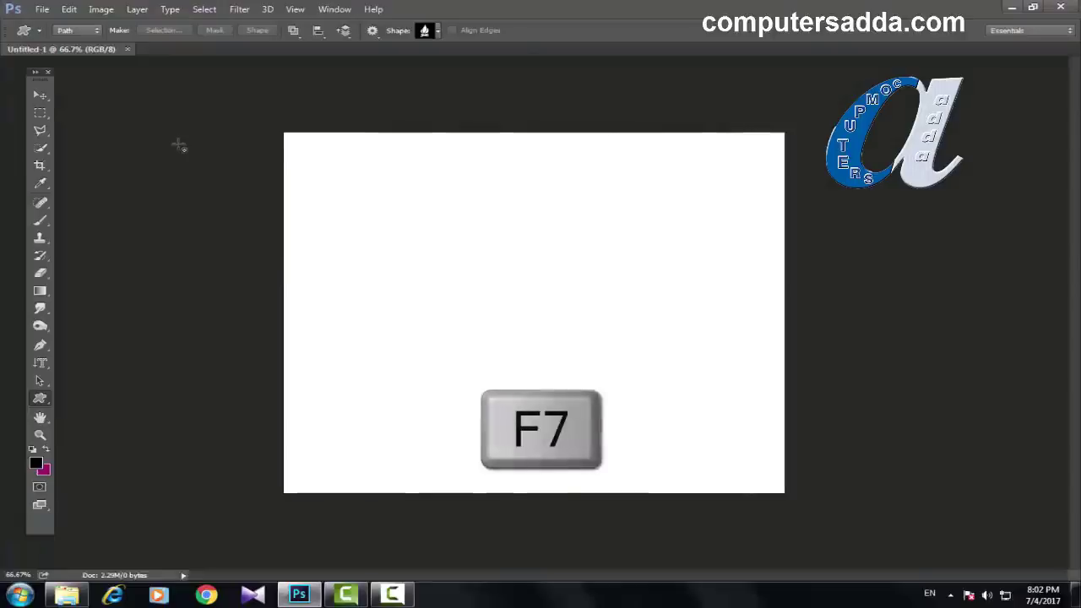
drag(873, 470, 960, 203)
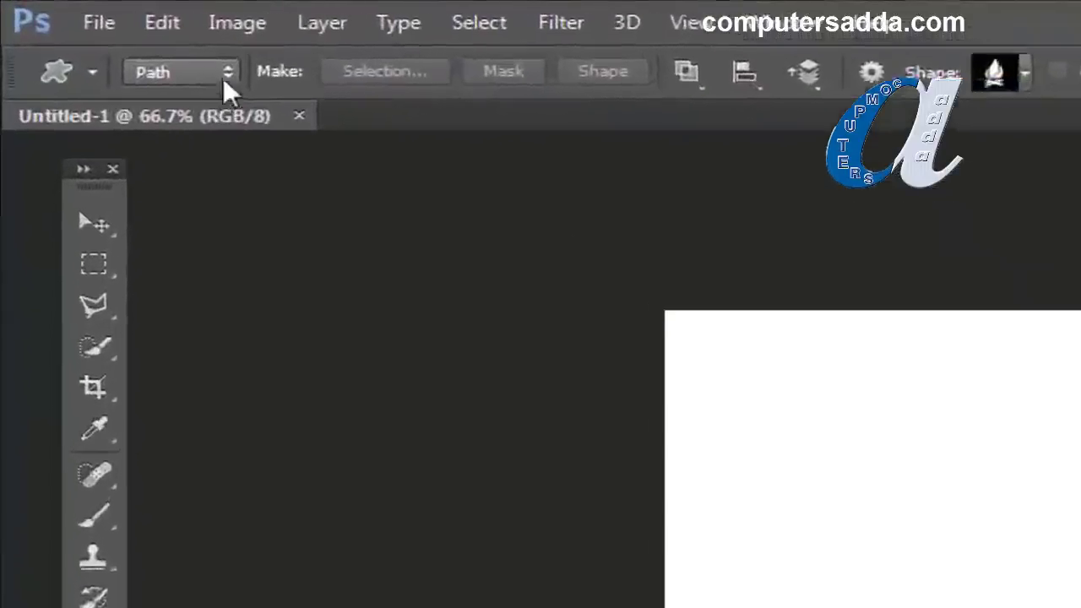
click(96, 31)
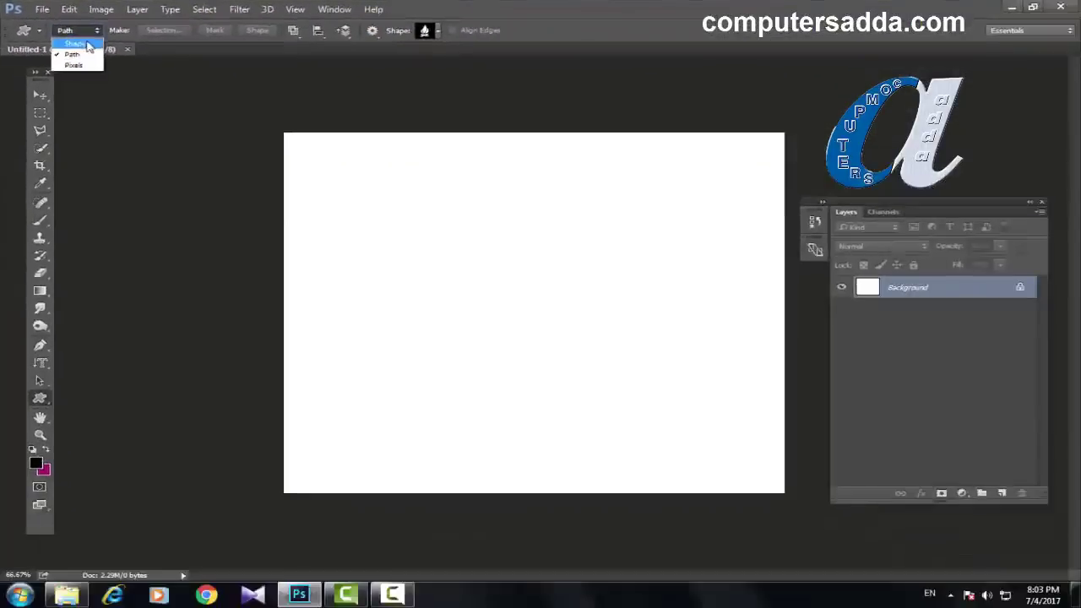
click(76, 44)
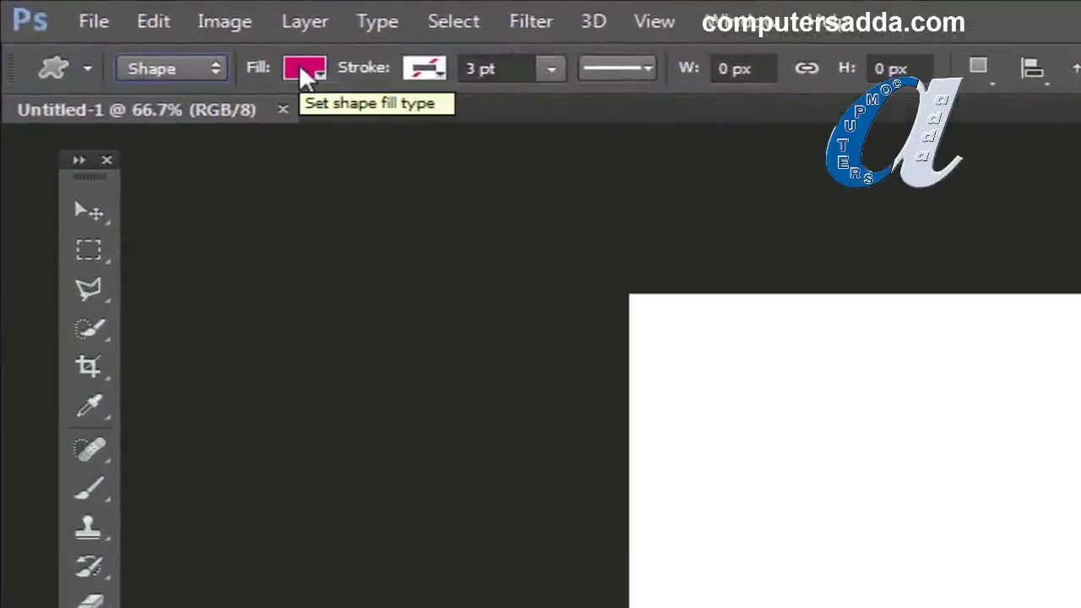
Step: Set the shape fill colour to green
click(304, 71)
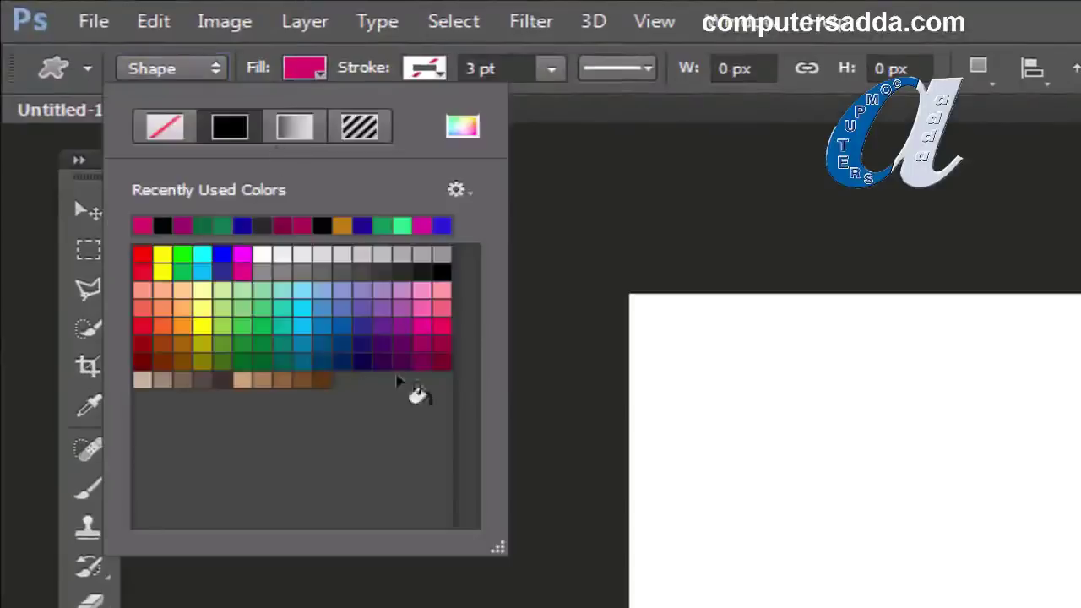
click(141, 326)
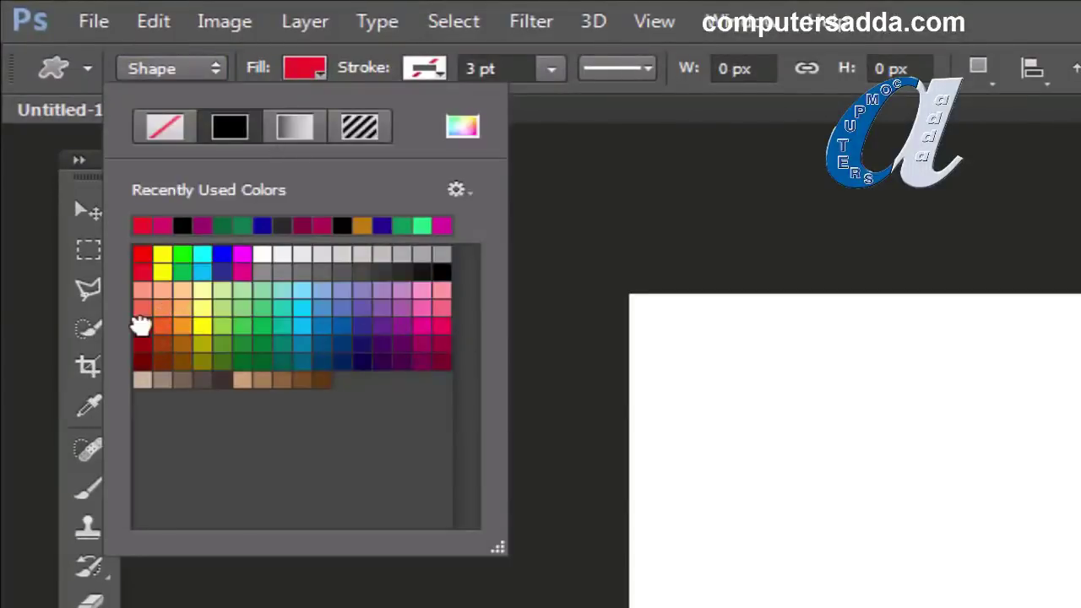
click(272, 351)
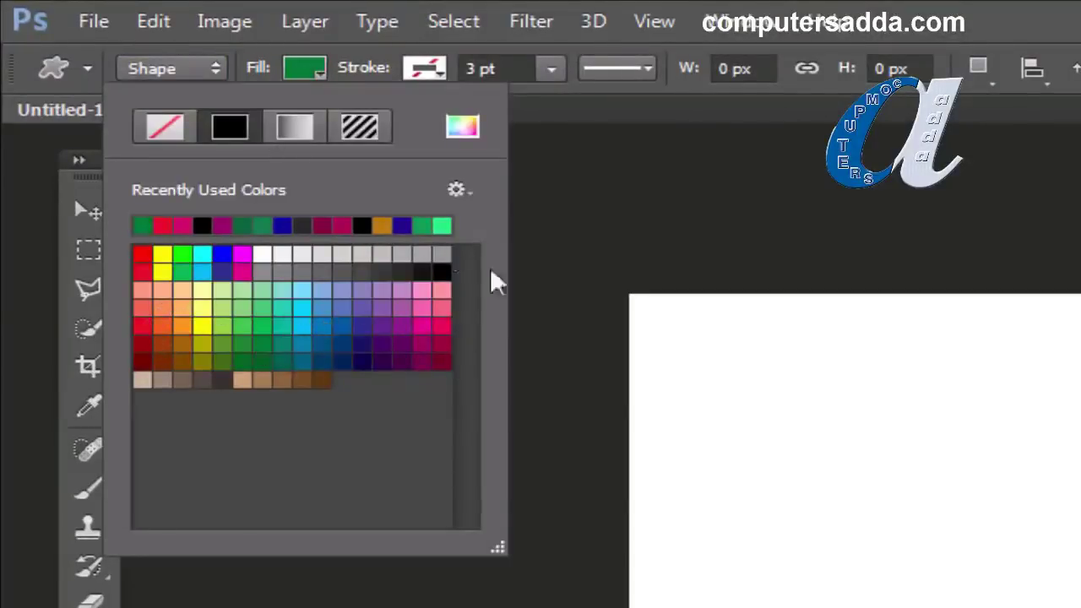
click(619, 112)
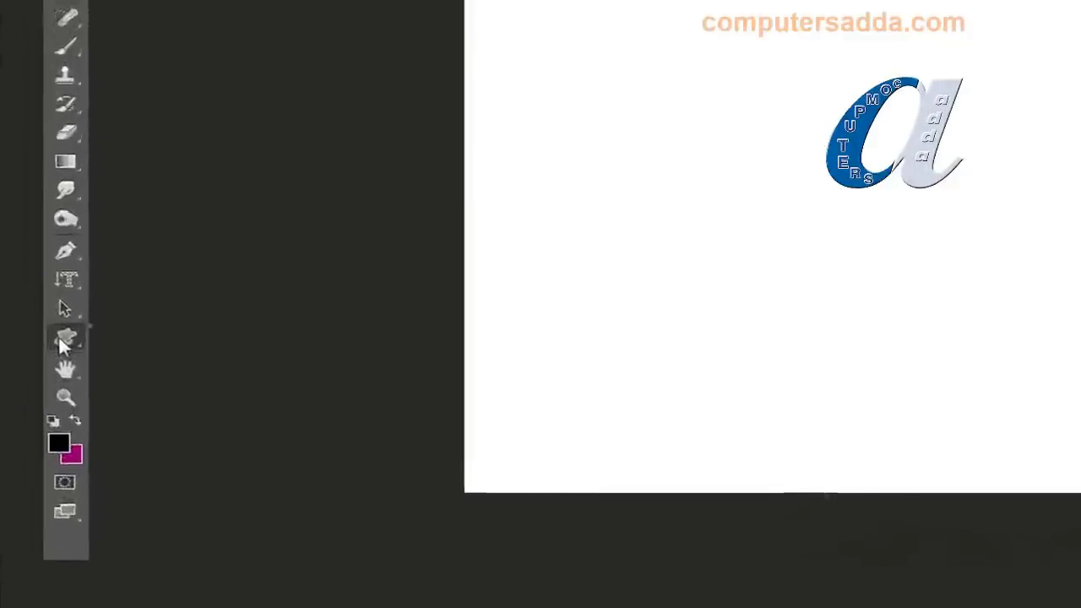
Step: Switch from the Custom Shape Tool to the Rectangle Tool, cycling shape tools with Shift+U
right_click(63, 338)
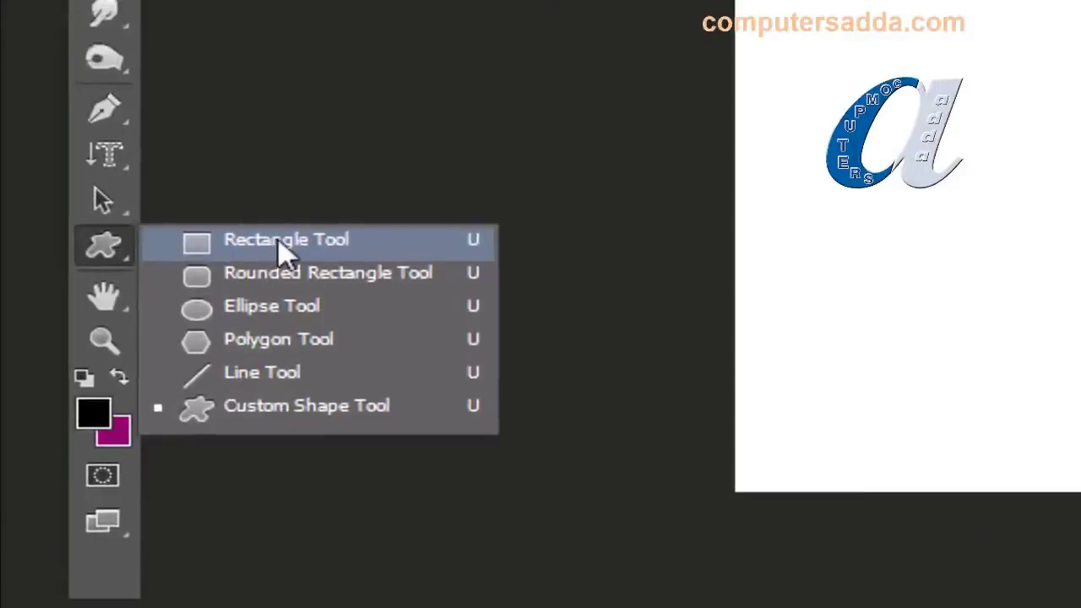
key(u)
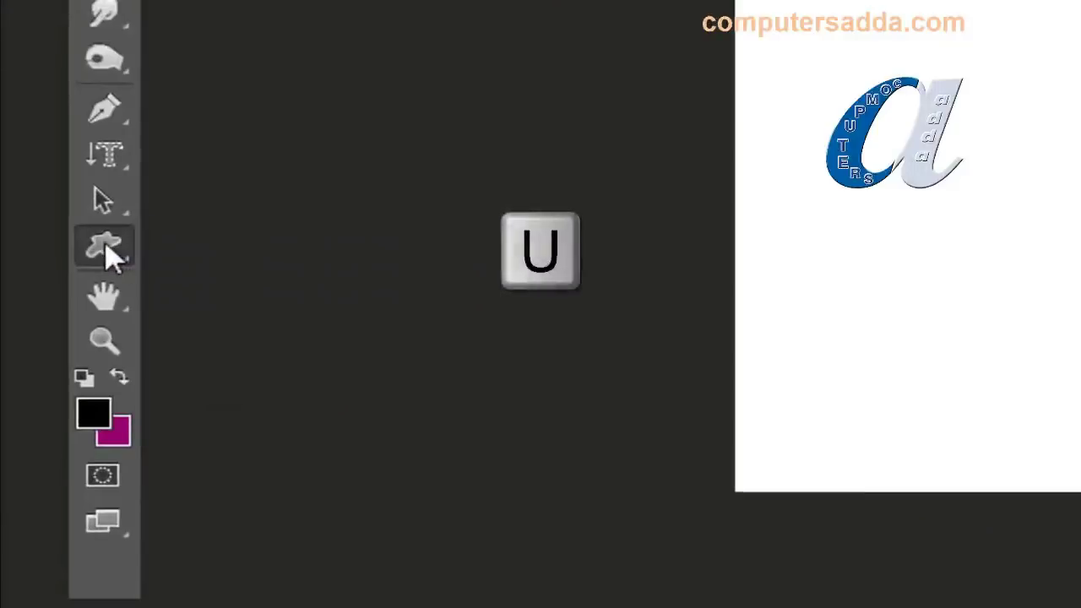
key(shift+u)
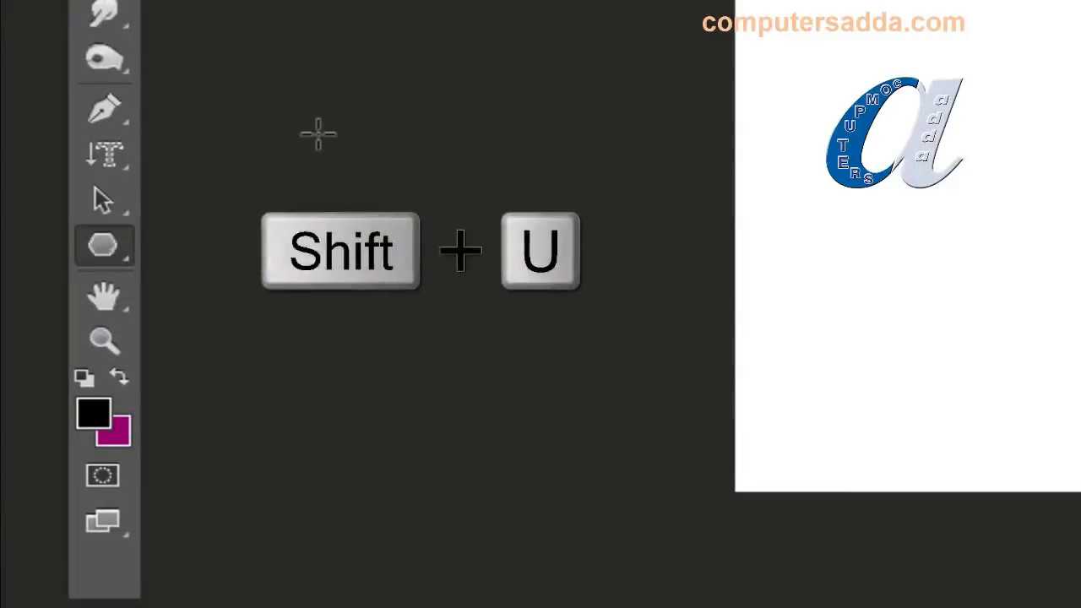
key(shift+u)
key(shift+u)
key(shift+u)
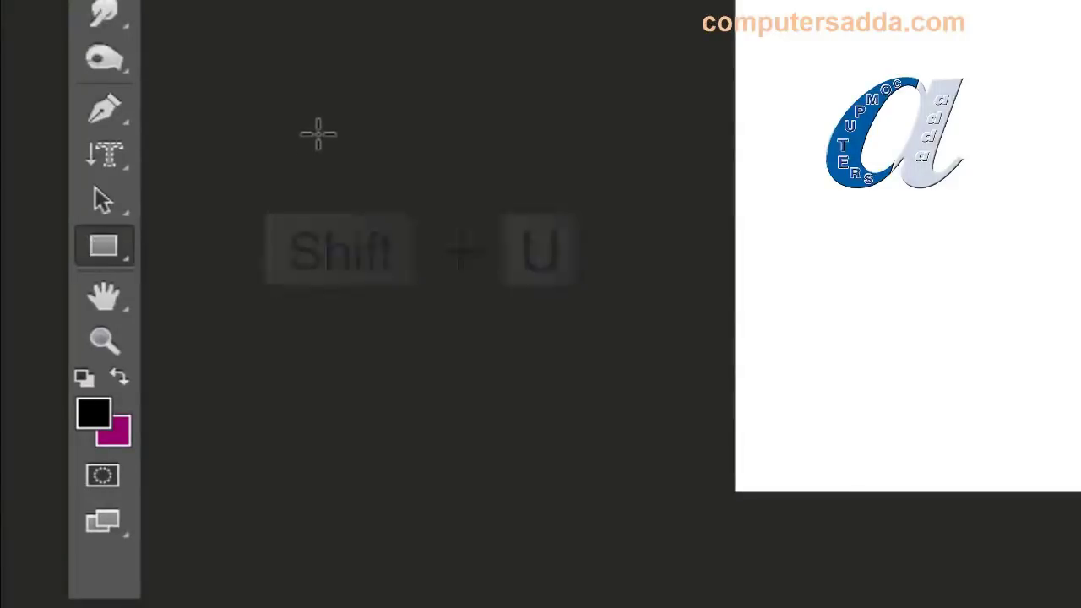
right_click(88, 242)
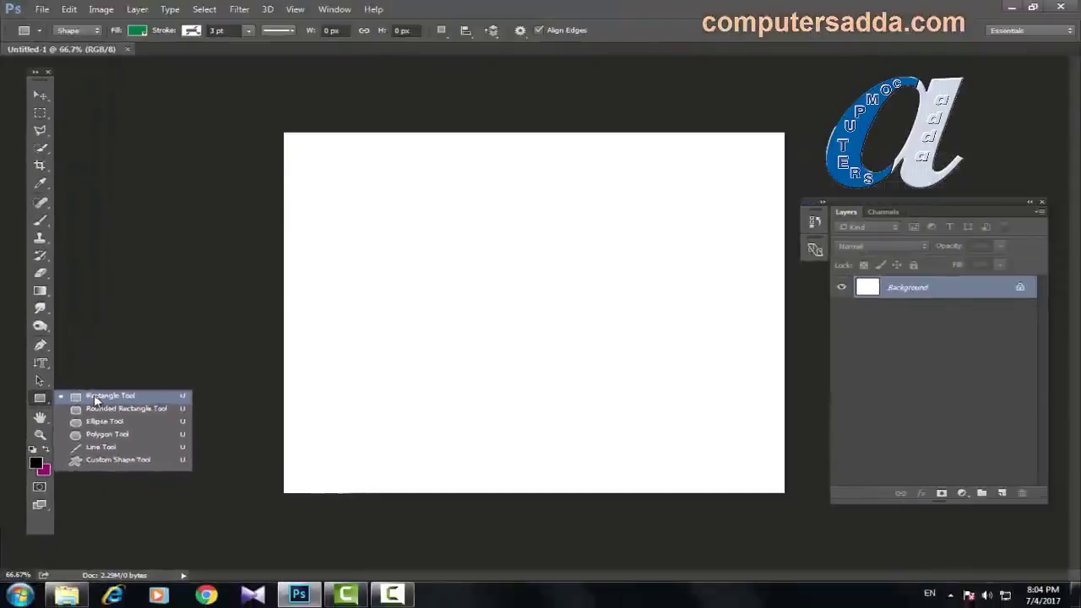
click(196, 242)
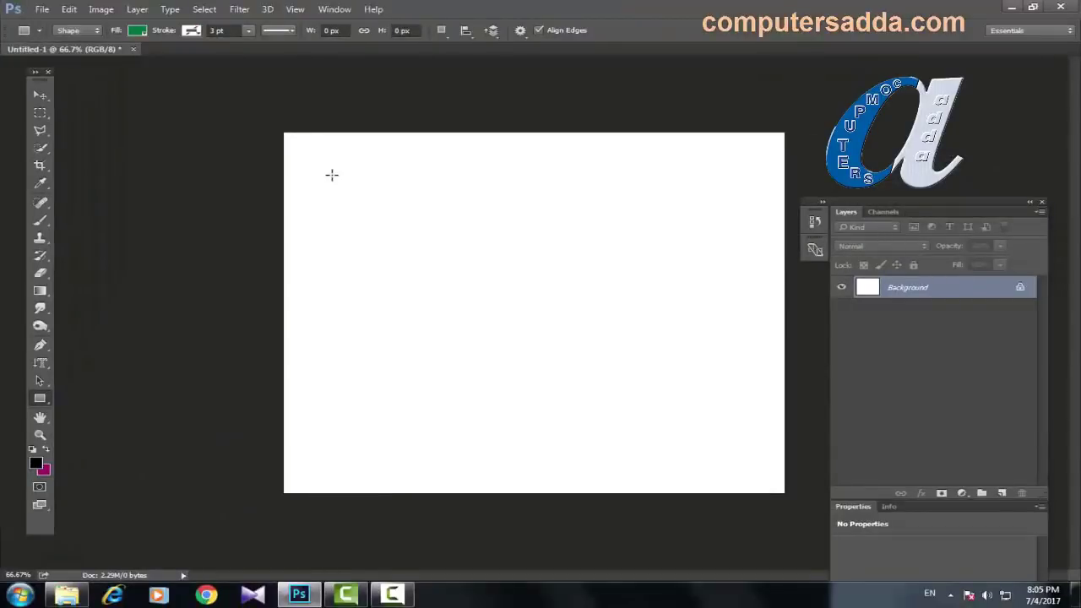
Step: Drag out green rectangles across the canvas so layers Rectangle 1–4 exist
drag(332, 175, 434, 260)
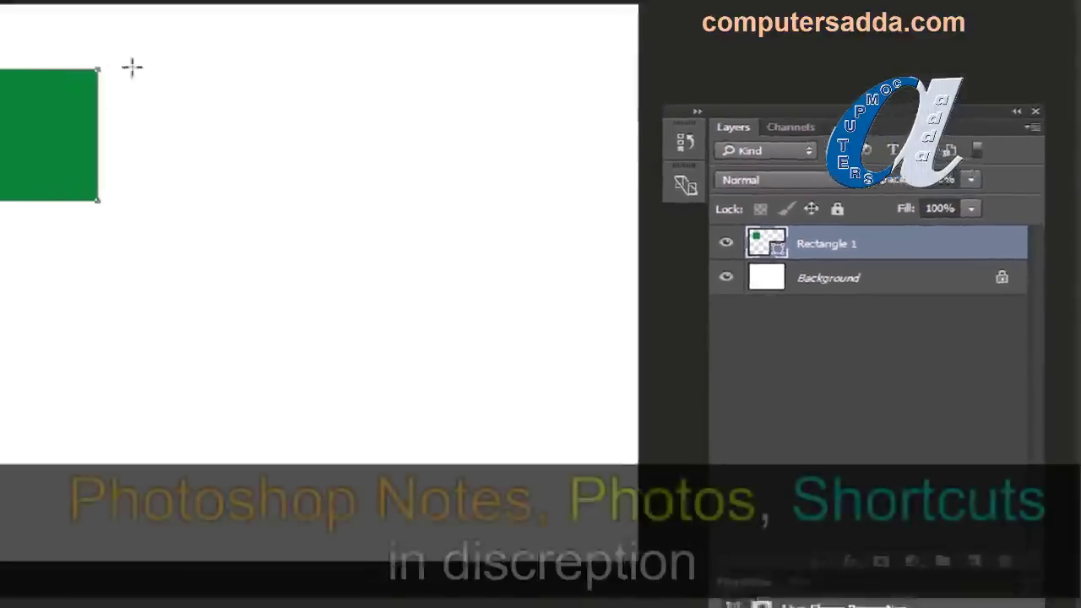
drag(131, 67, 298, 199)
drag(366, 110, 535, 241)
drag(102, 251, 206, 345)
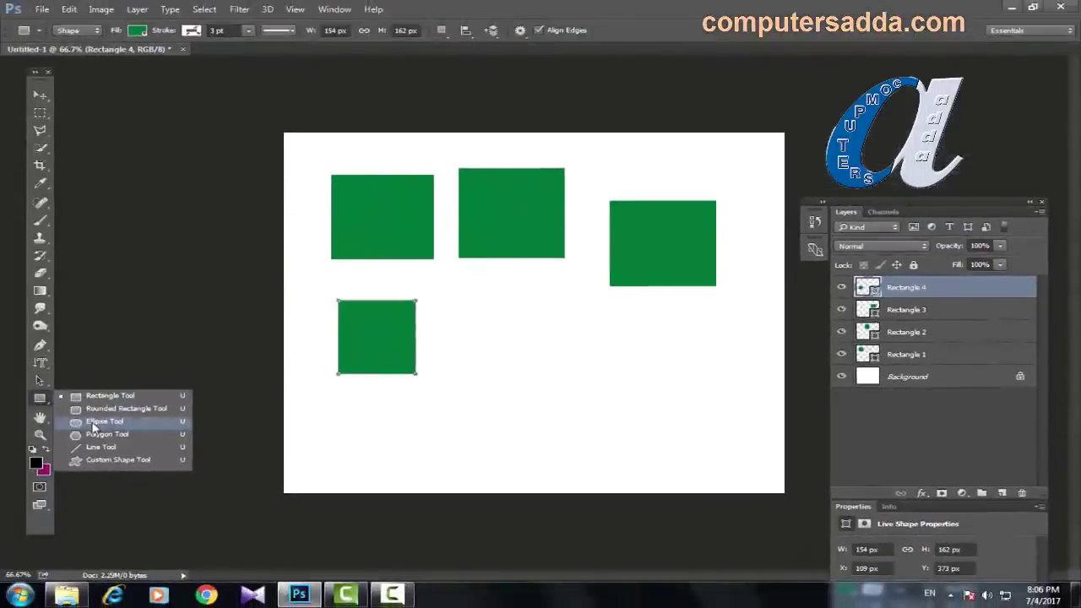
Step: With the Ellipse Tool, draw three green ellipses below the rectangles
click(92, 422)
drag(493, 307, 535, 377)
drag(575, 340, 642, 399)
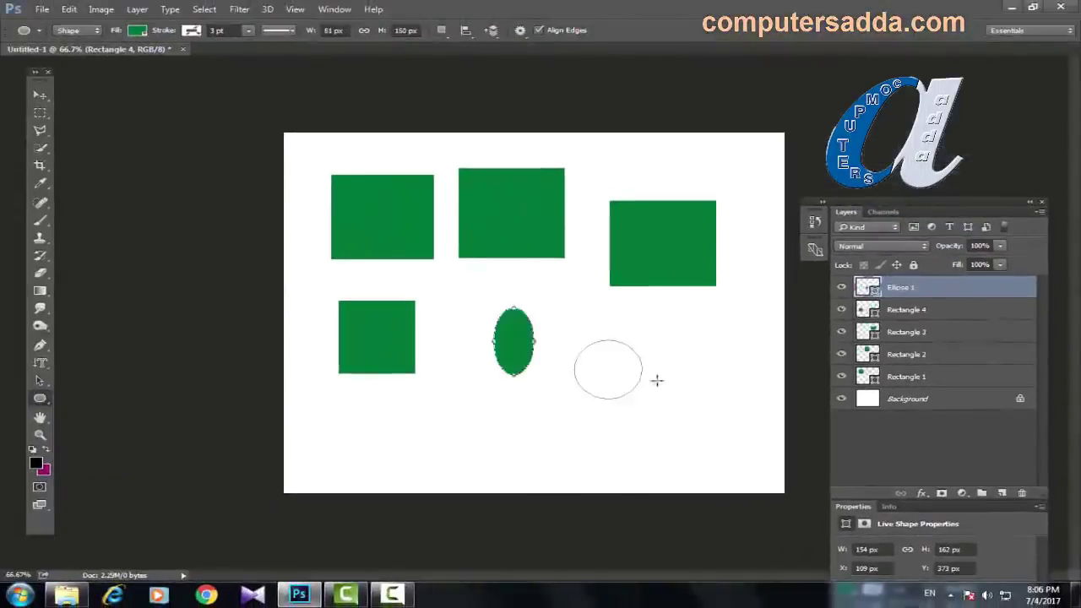
drag(673, 341, 729, 402)
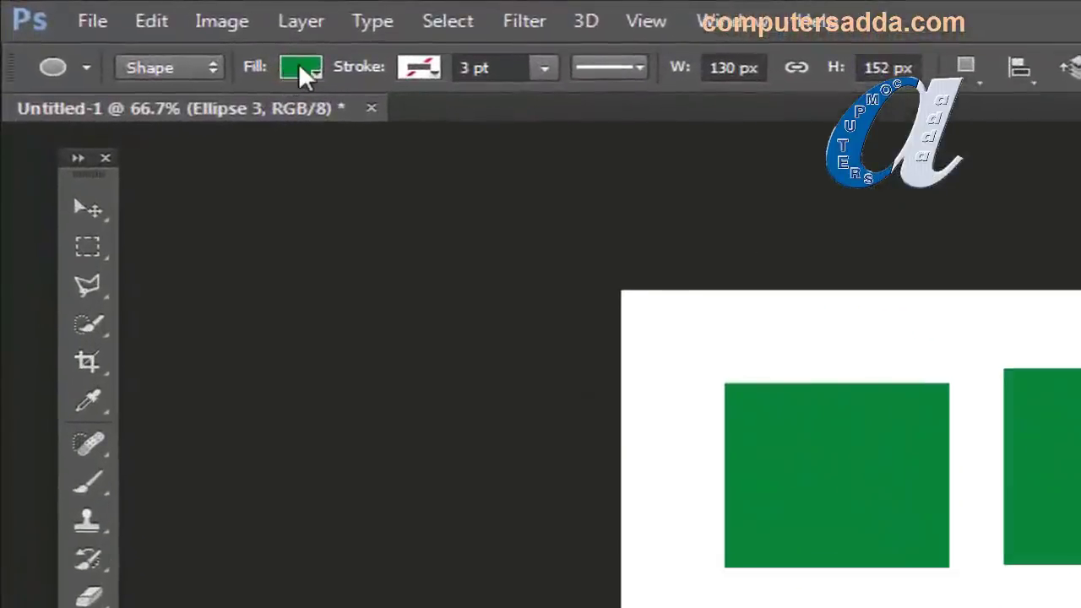
Step: Change the shape fill to crimson and draw two crimson ellipses at the lower left
click(303, 71)
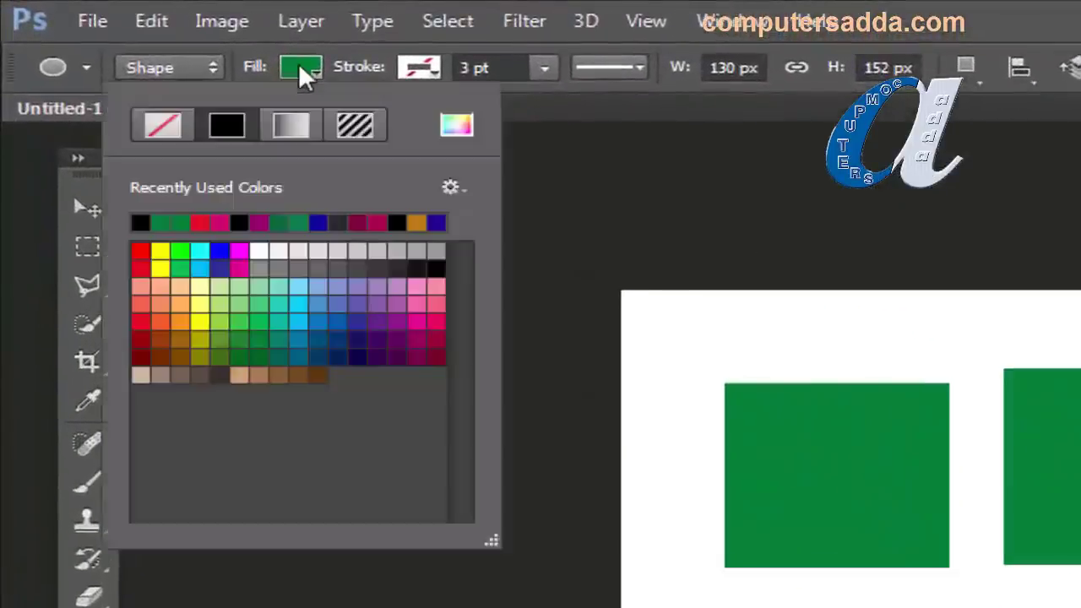
click(378, 220)
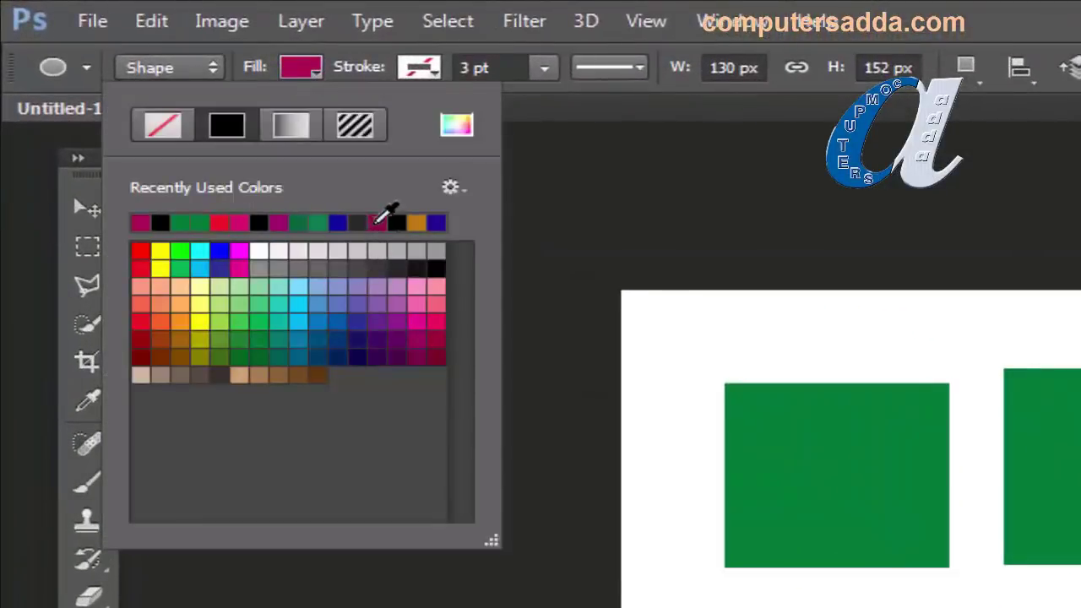
click(701, 121)
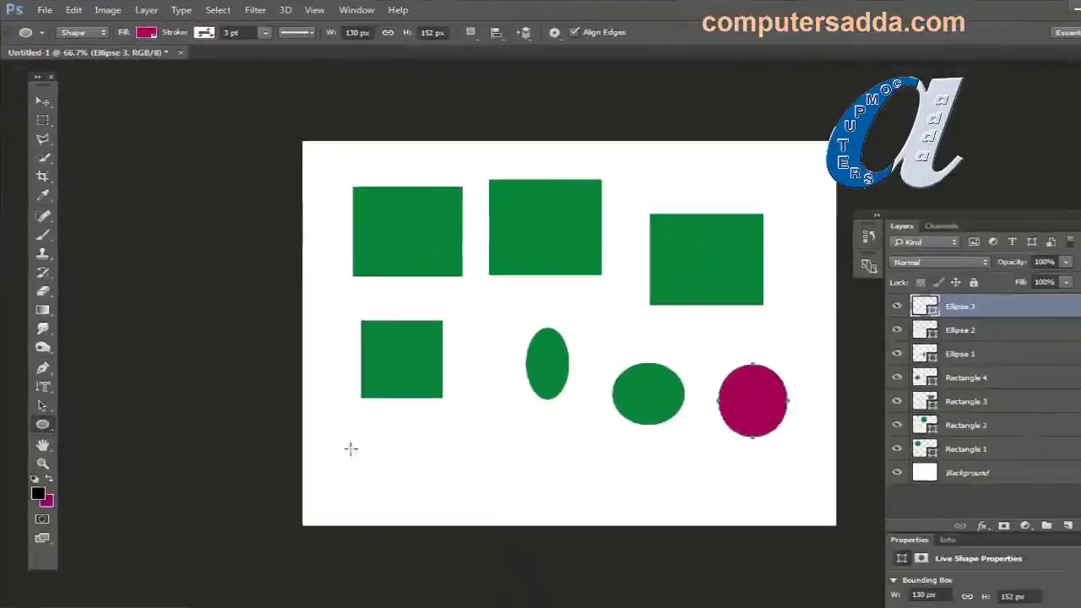
drag(314, 411, 384, 471)
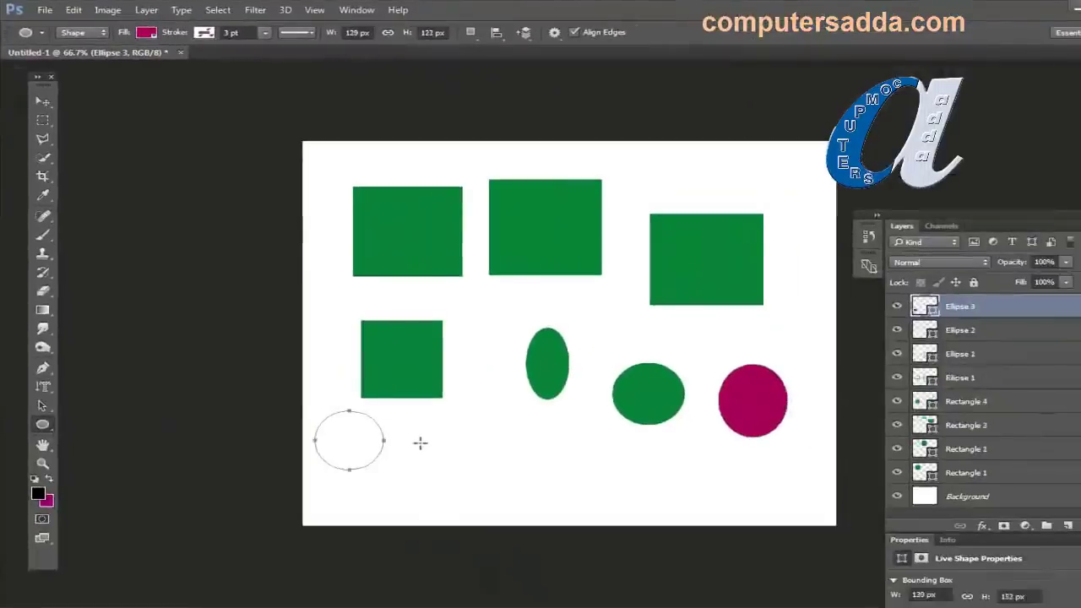
drag(420, 434, 478, 483)
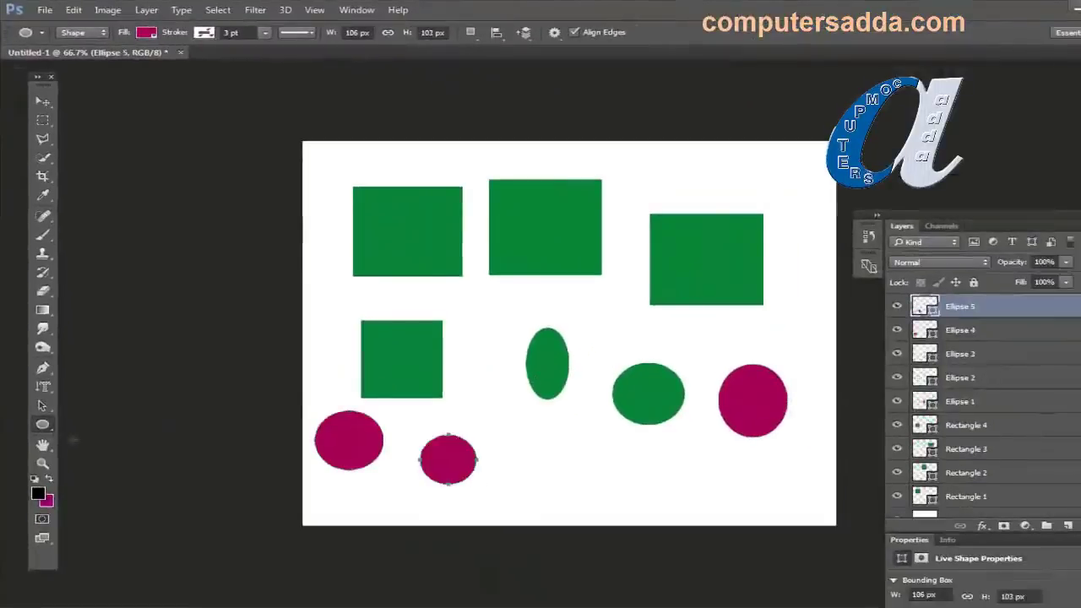
Step: Bring up the New document dialog
right_click(43, 426)
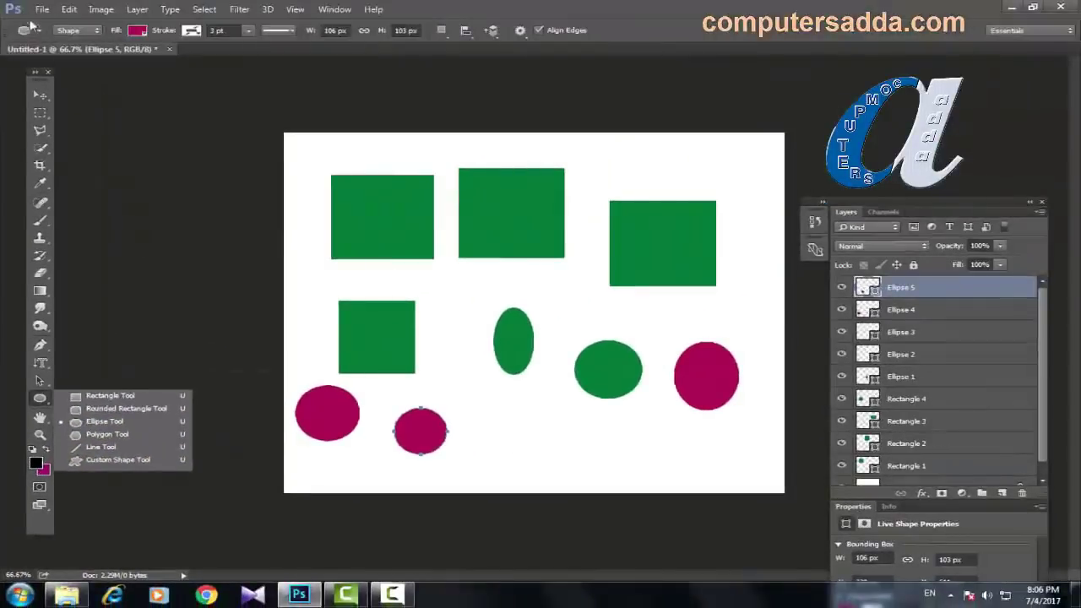
click(41, 9)
click(47, 22)
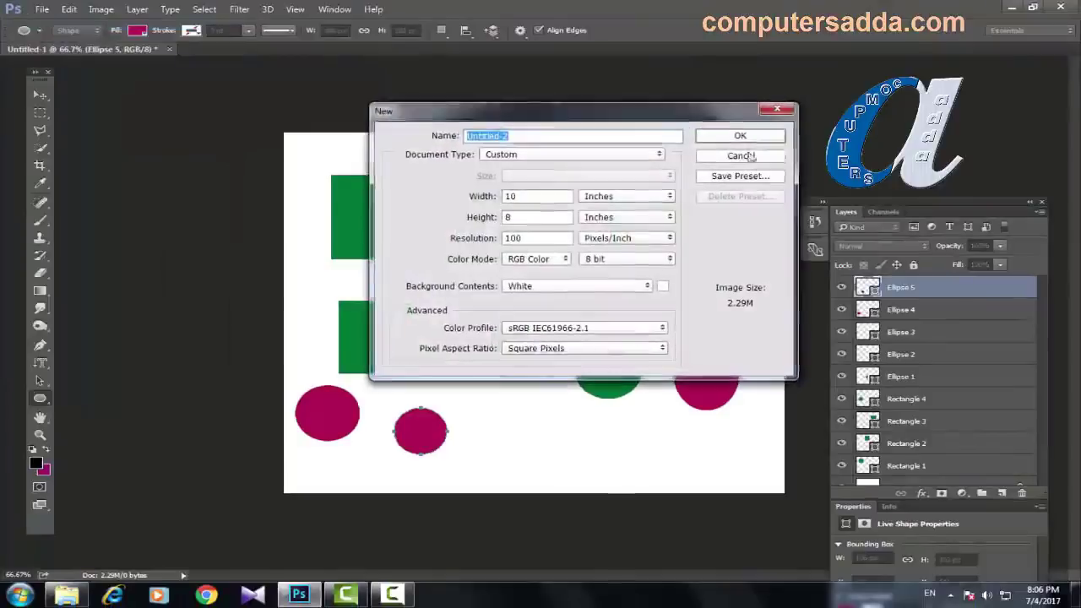
Step: Create the blank 10 × 8 inch document Untitled-2 and select the Custom Shape Tool
click(733, 137)
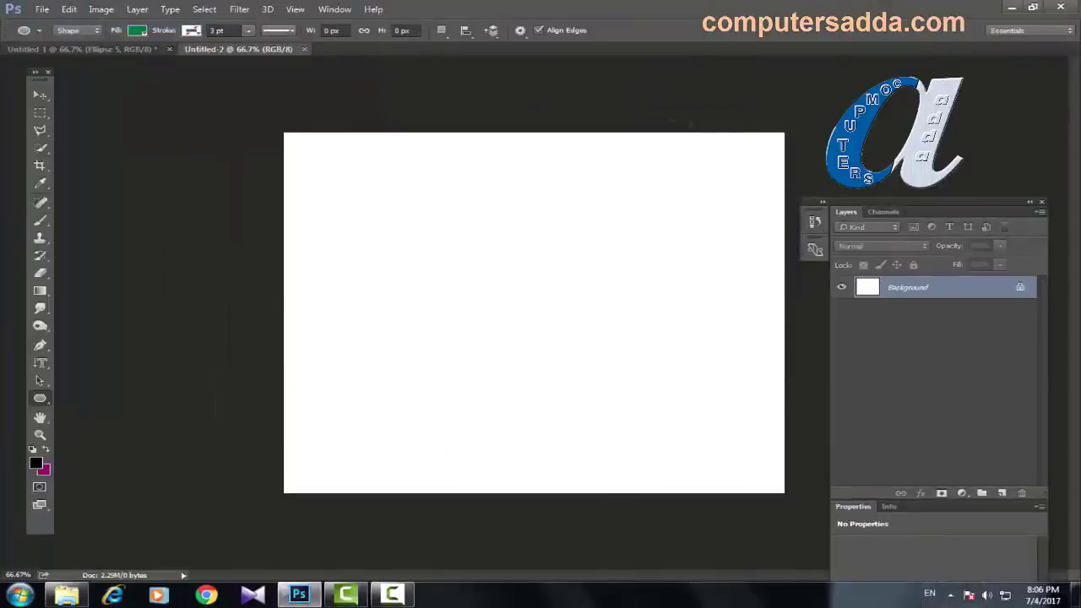
right_click(40, 401)
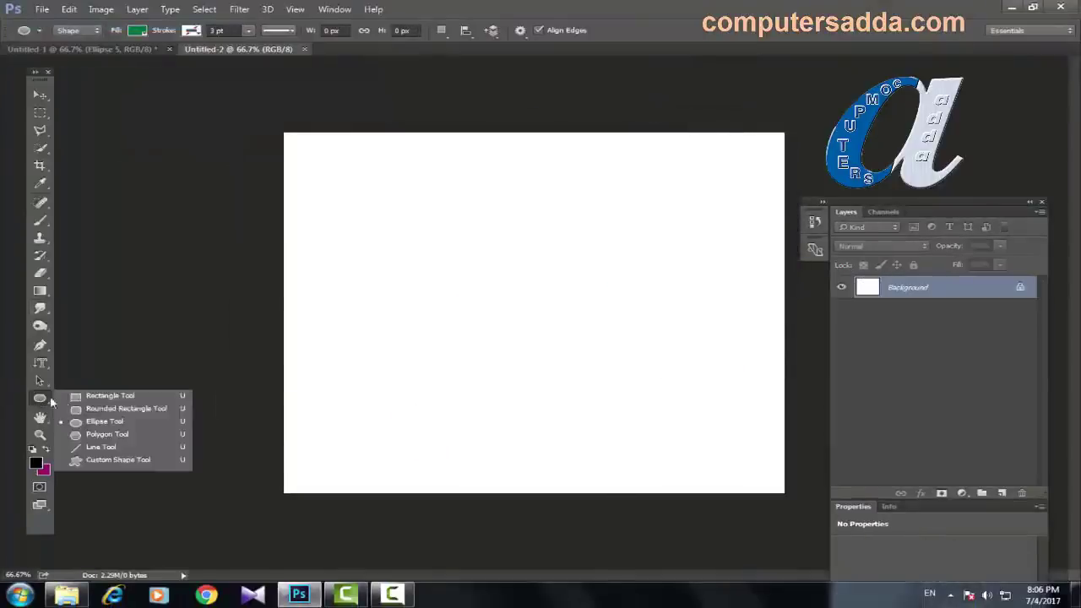
click(116, 460)
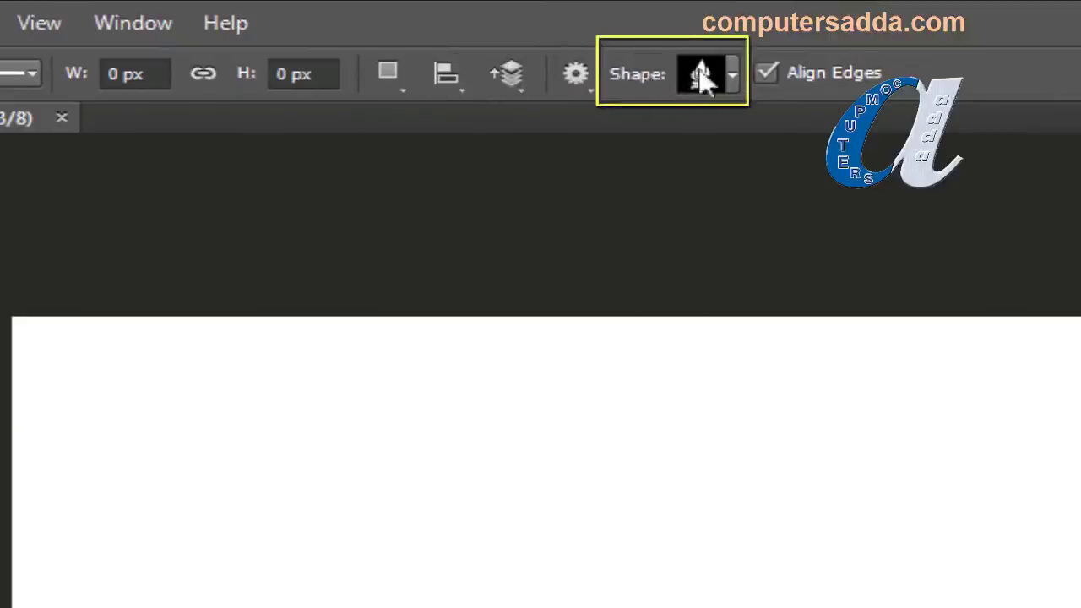
Step: Open the custom shape picker and replace its shapes with the All library
click(734, 75)
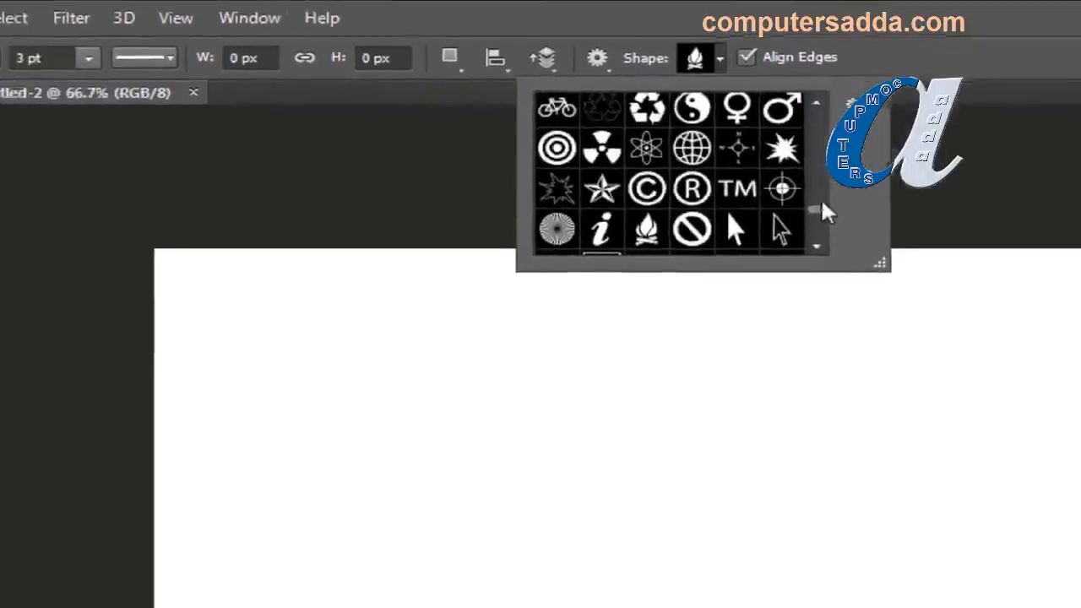
drag(822, 202, 819, 209)
drag(783, 159, 785, 79)
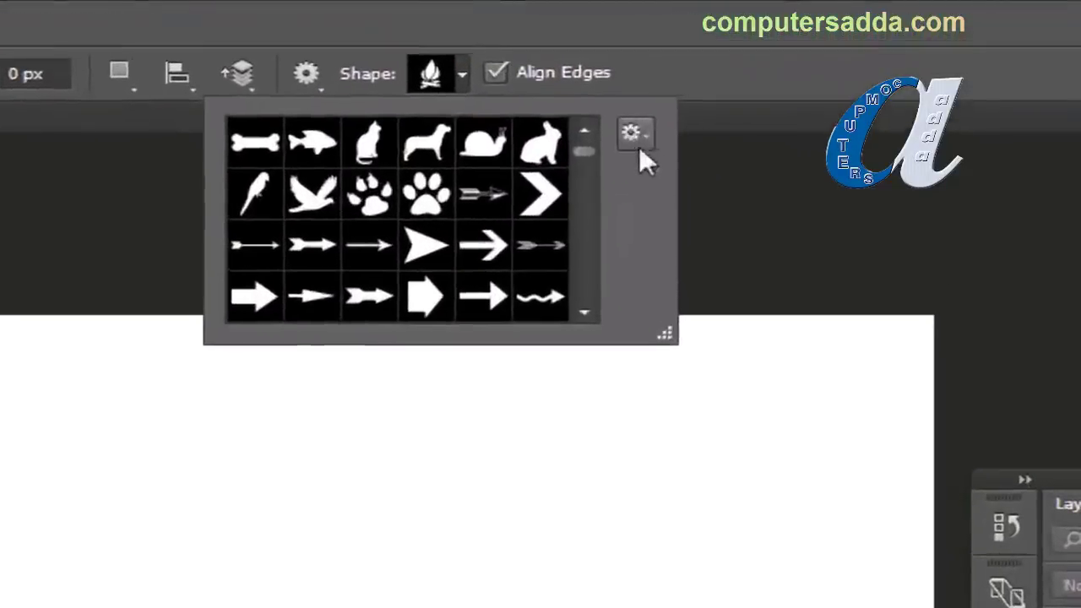
click(634, 138)
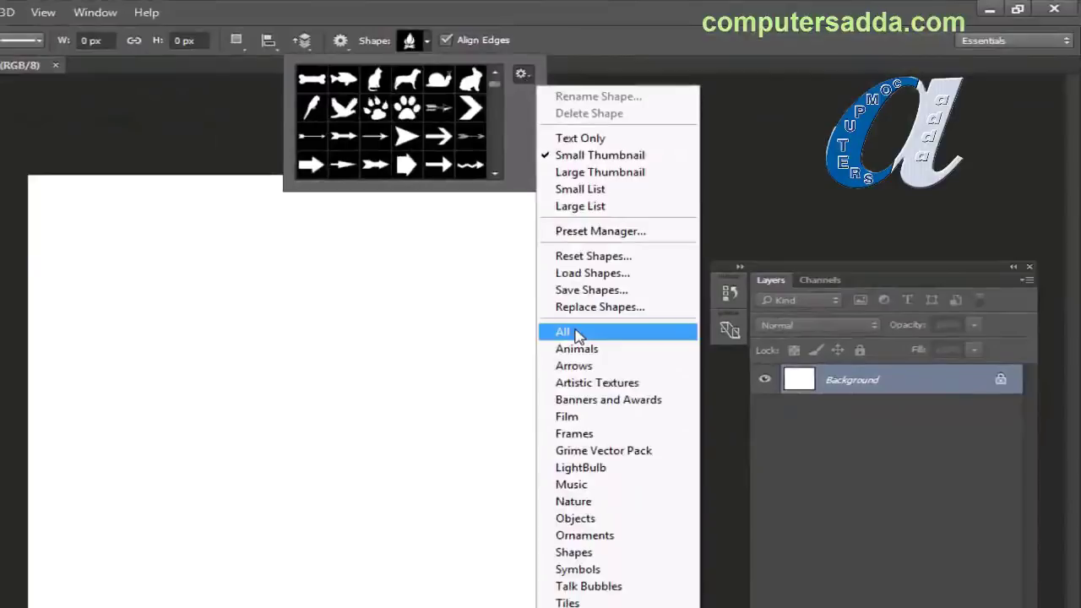
click(579, 336)
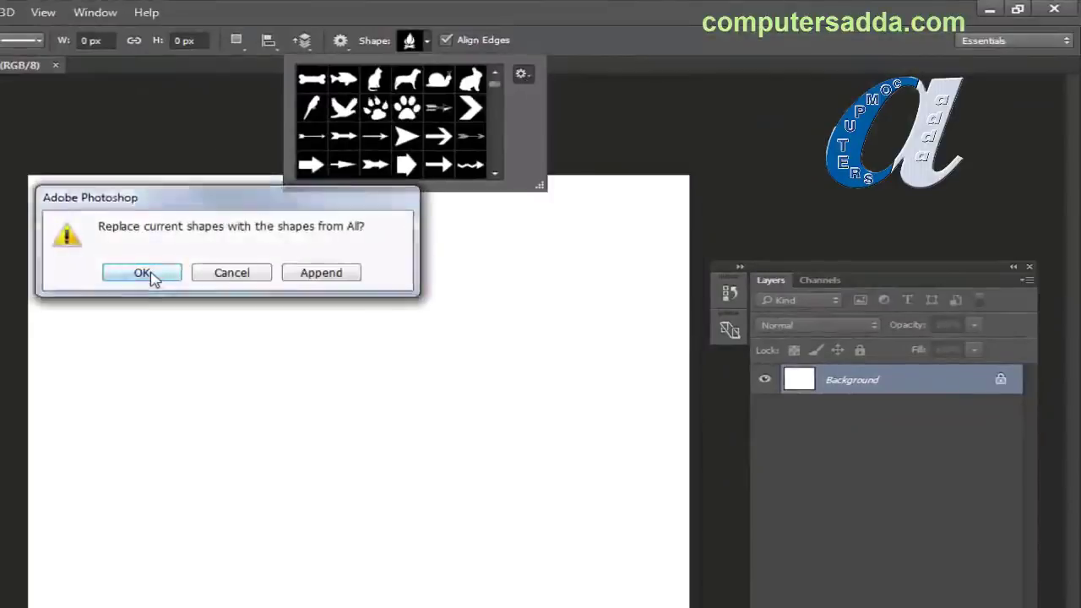
click(154, 278)
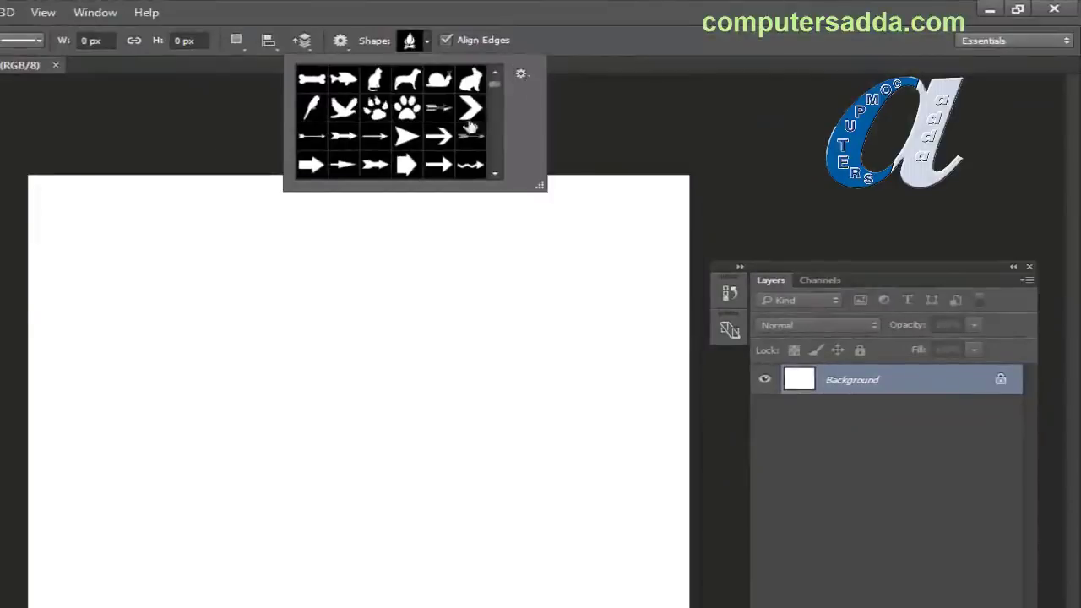
Step: Load the Animals shape library, then switch back to the full All library
click(524, 76)
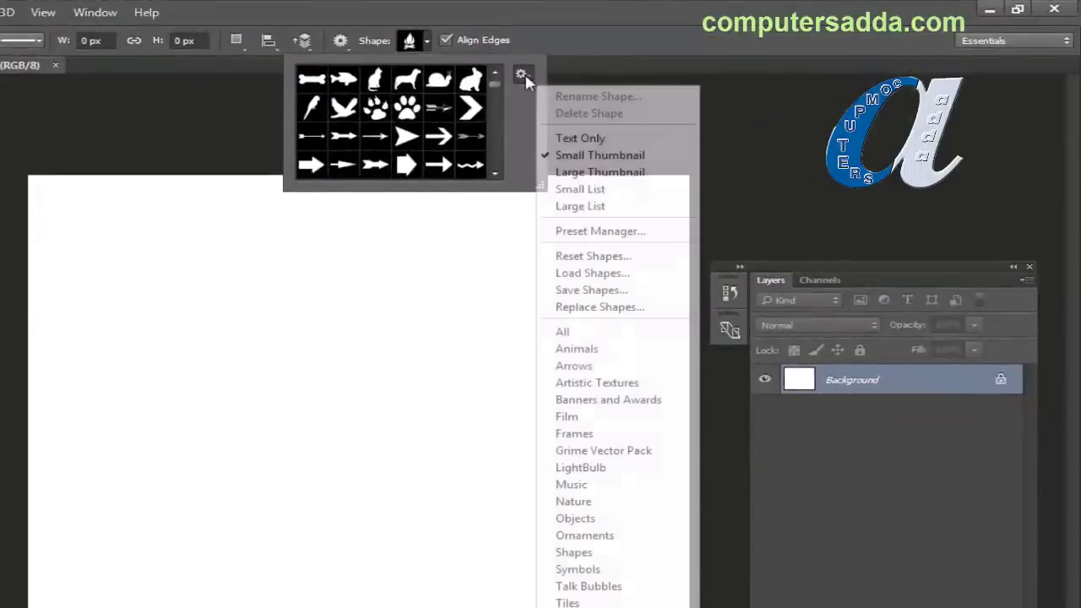
click(576, 352)
click(152, 278)
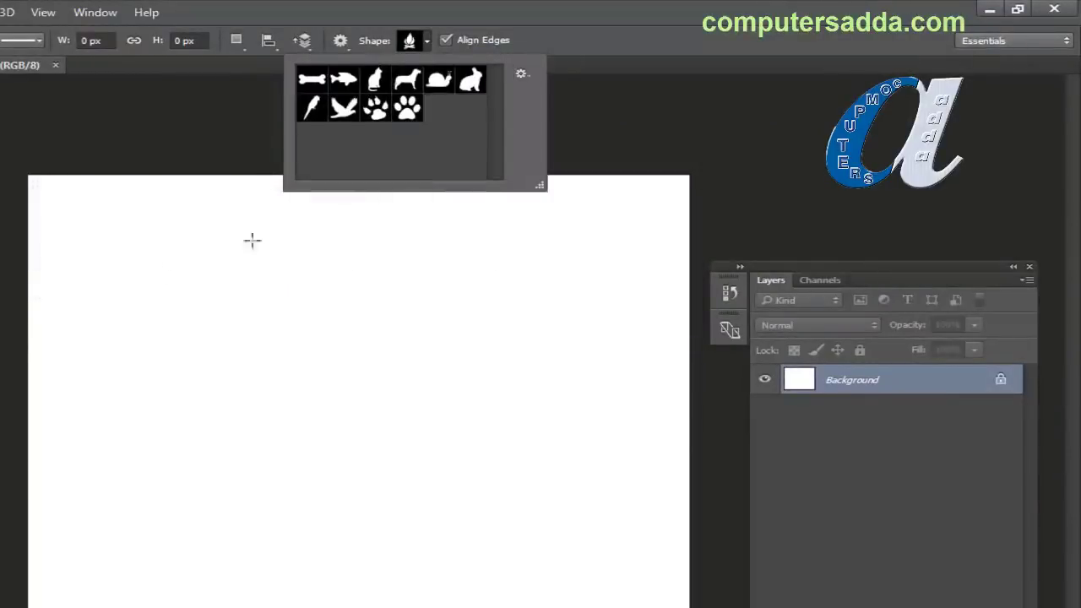
click(521, 74)
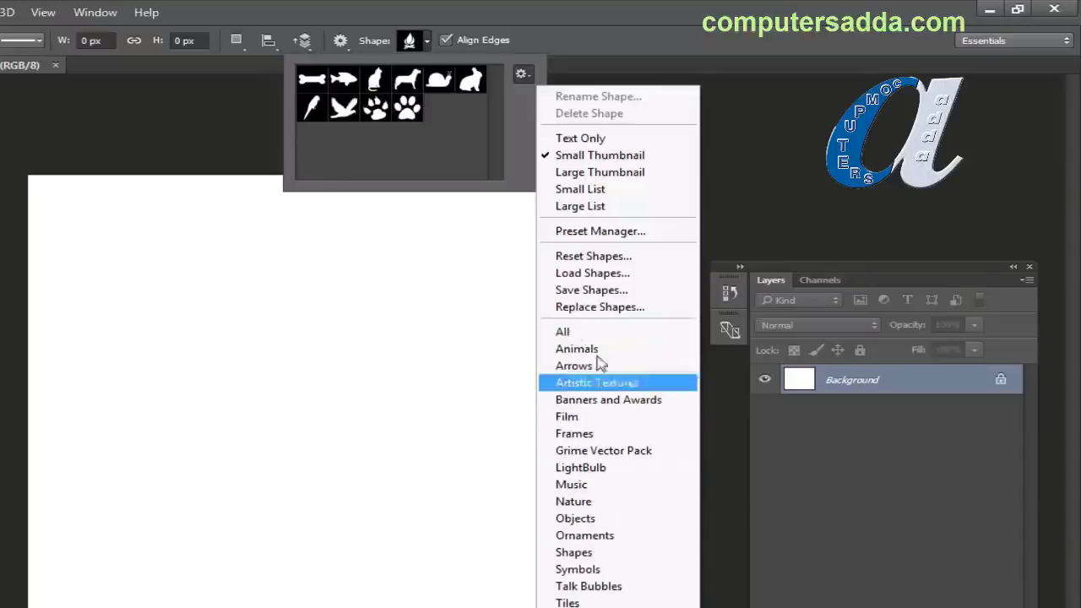
click(565, 332)
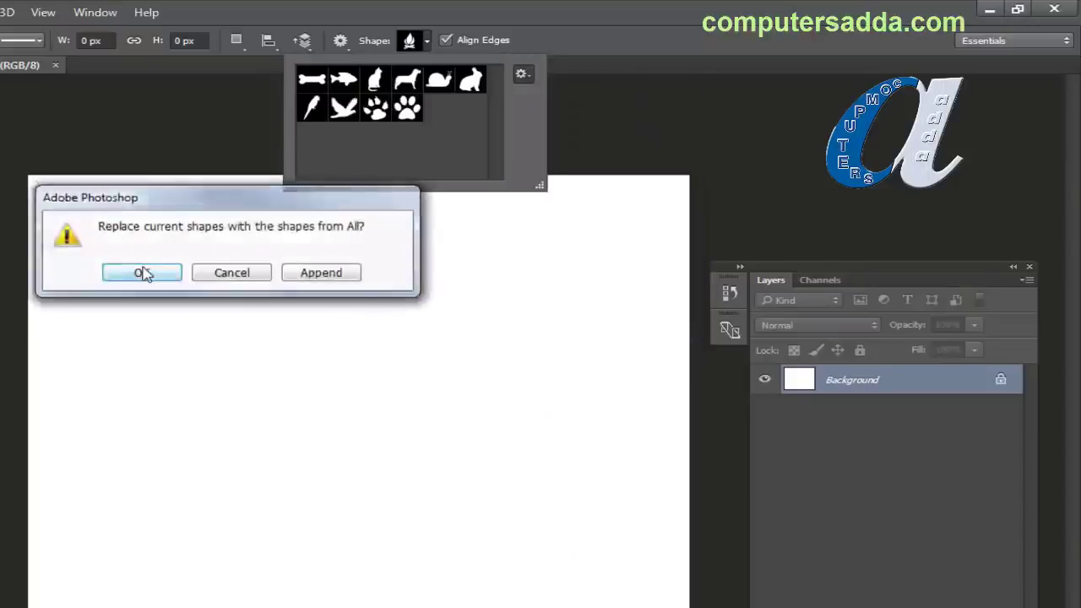
click(142, 271)
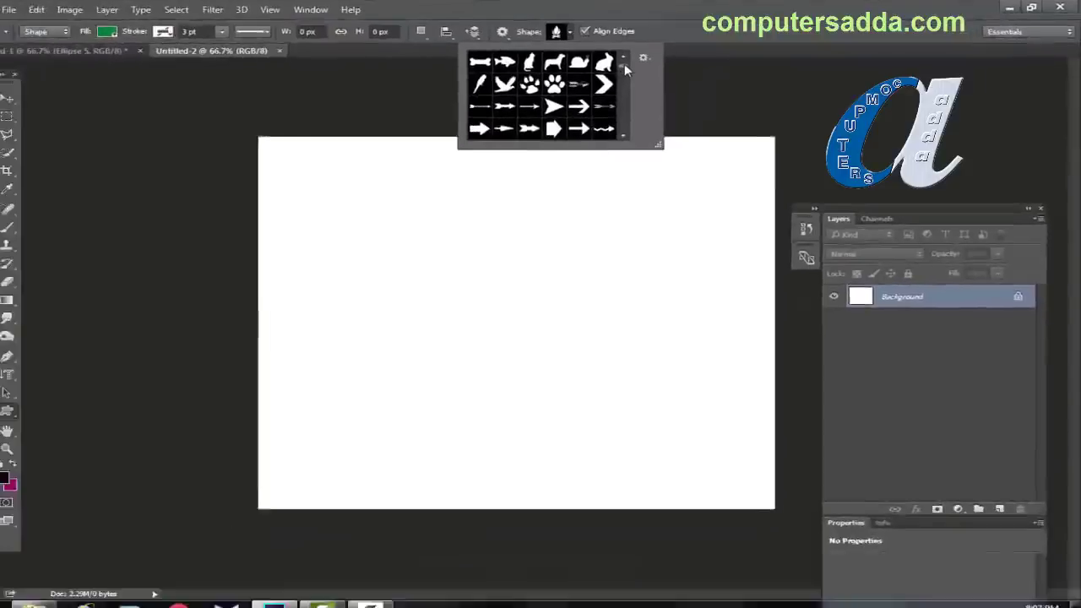
click(523, 62)
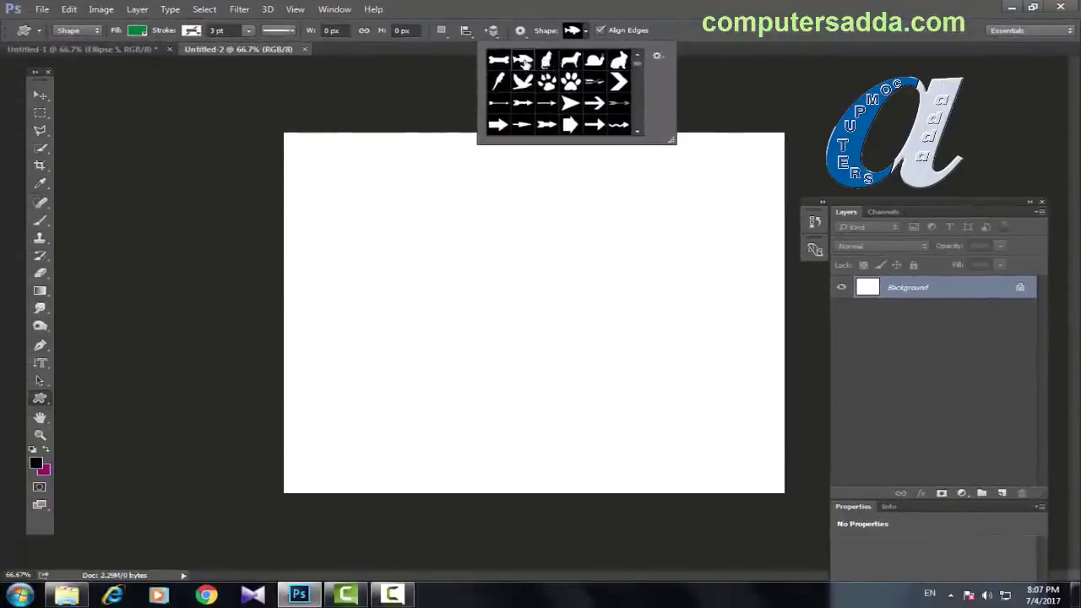
drag(306, 176, 504, 331)
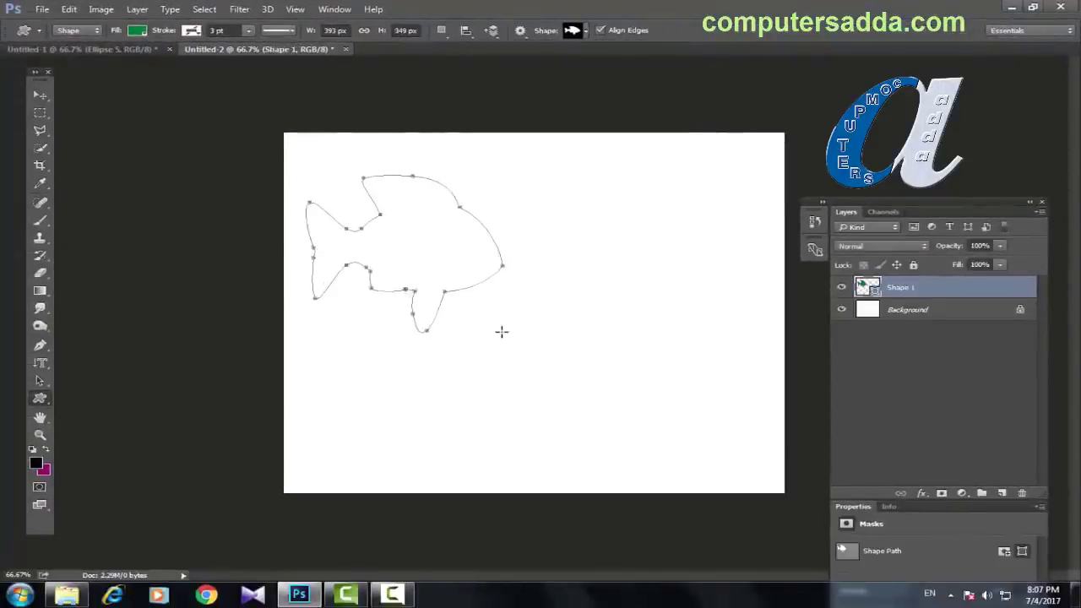
drag(556, 168, 719, 301)
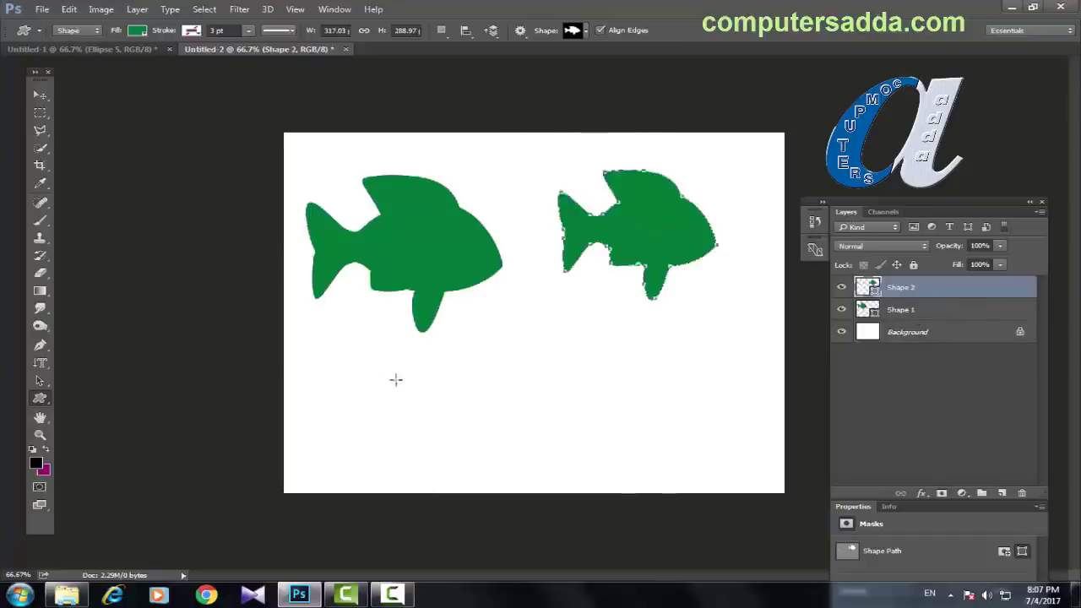
drag(324, 354, 449, 431)
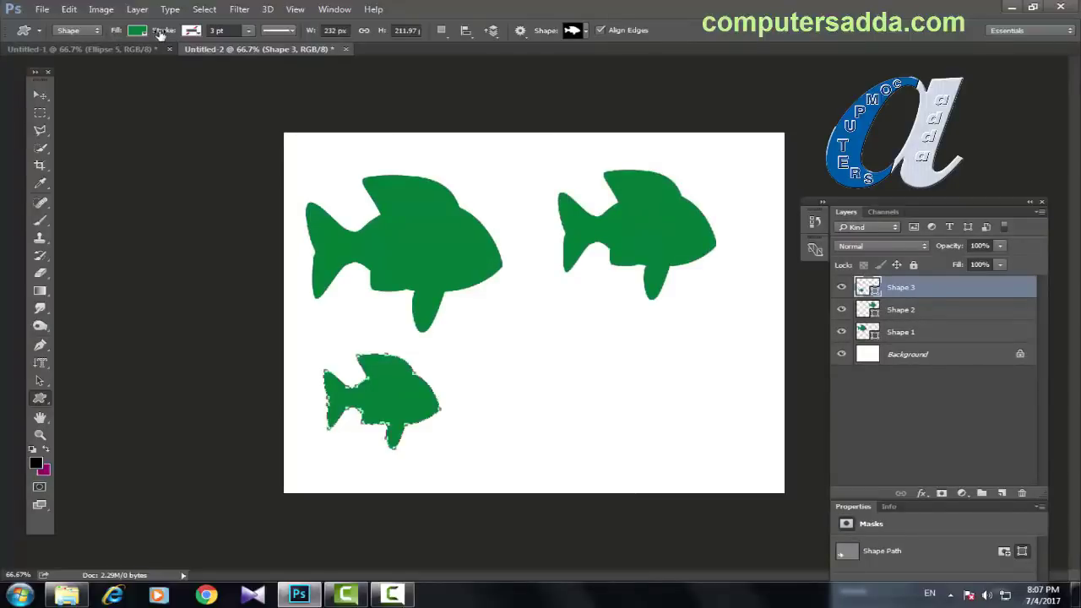
key(ctrl+alt+z)
key(ctrl+alt+z)
key(ctrl+alt+z)
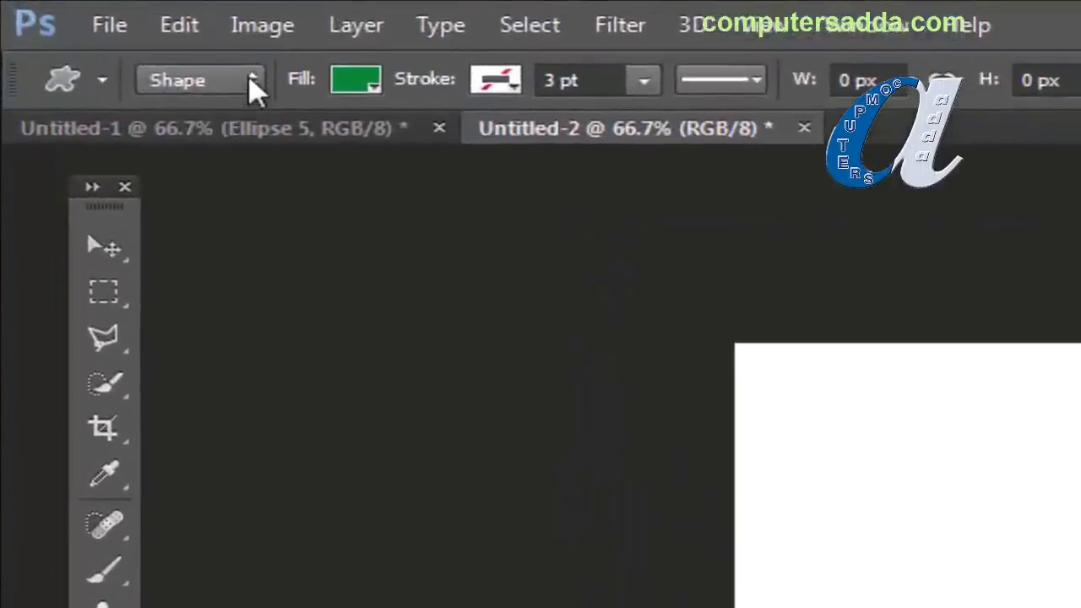
Step: Switch the tool to Path mode and draw a fish path across the canvas
click(98, 32)
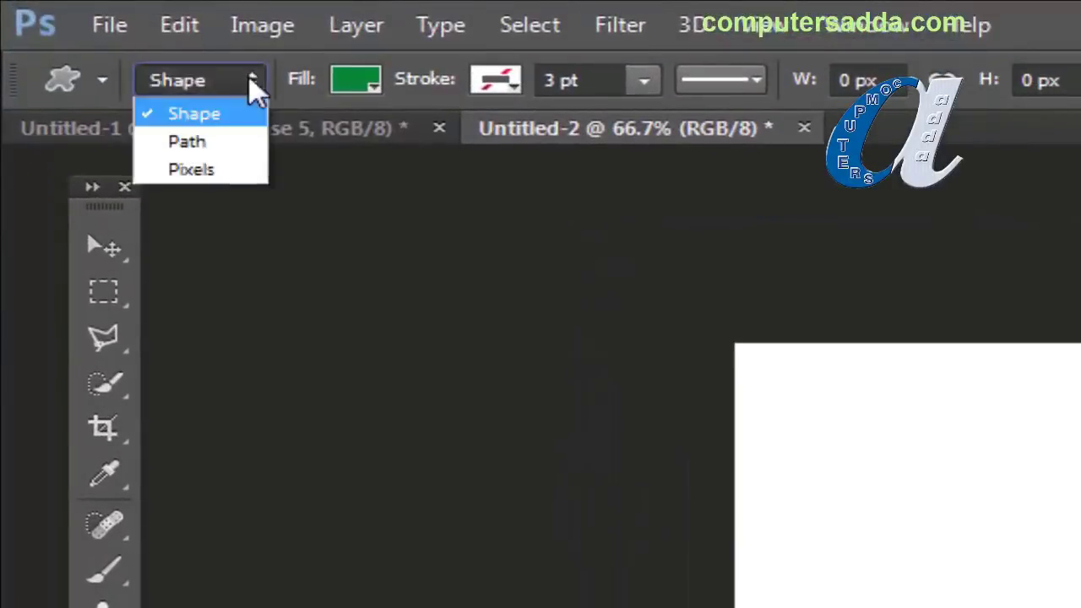
click(209, 142)
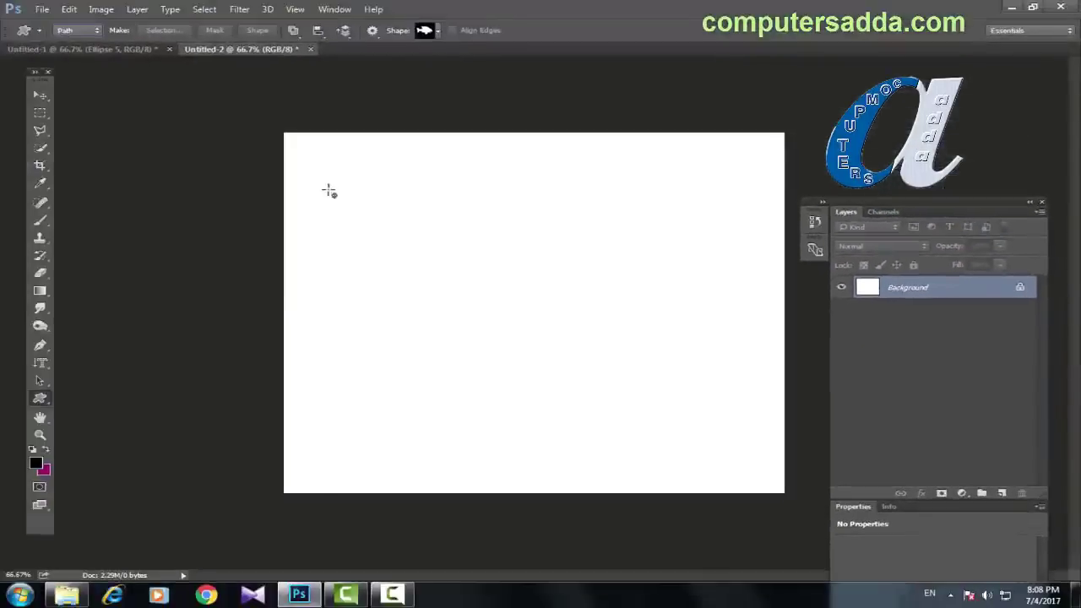
drag(329, 192, 664, 398)
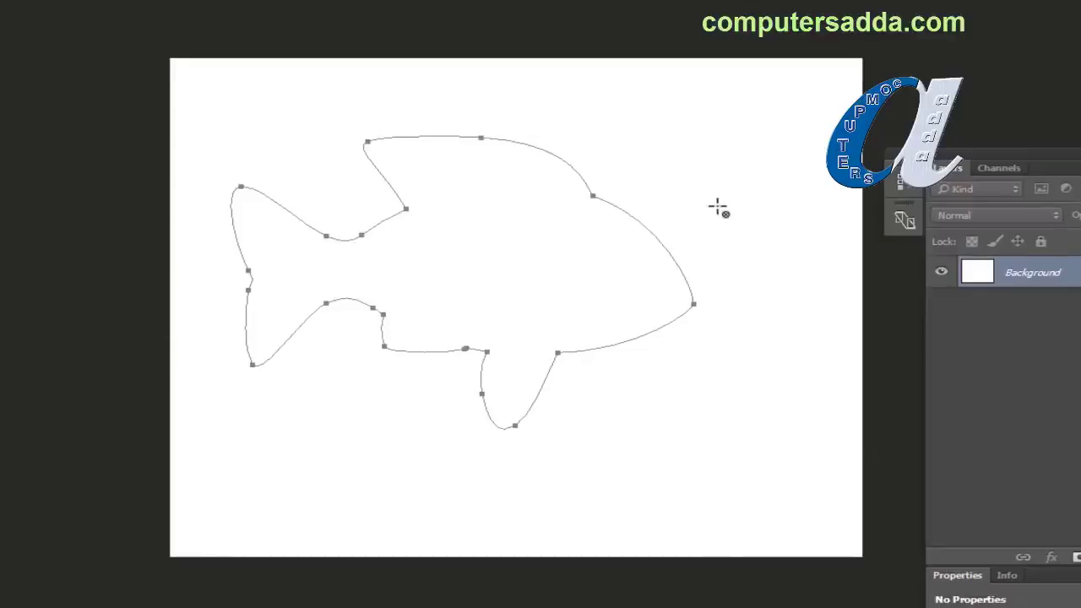
Step: Convert the fish path to a selection and fill it black, then magenta
key(ctrl+Return)
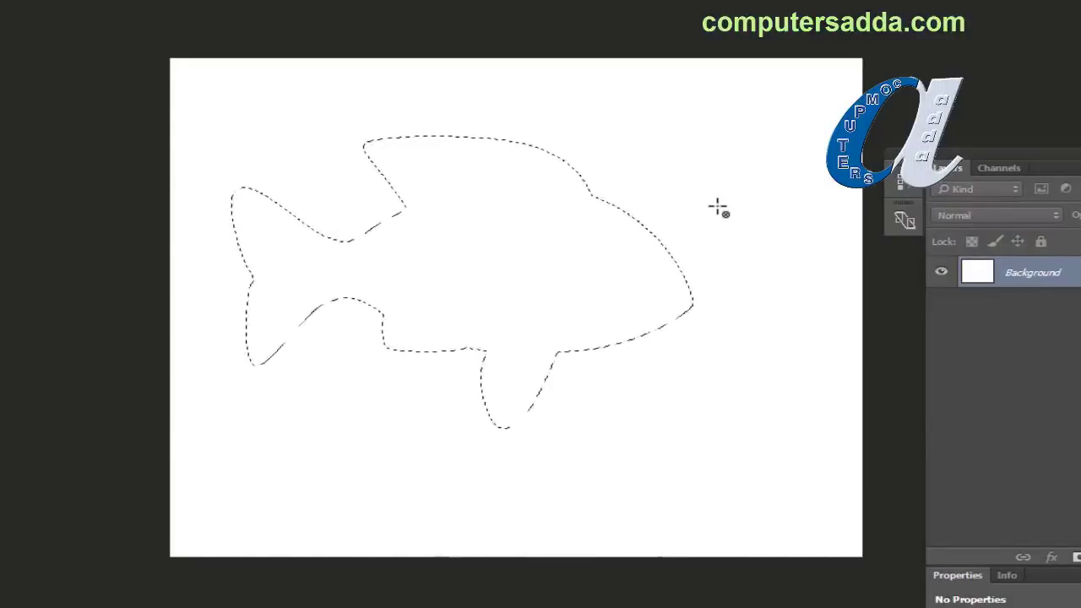
key(alt+BackSpace)
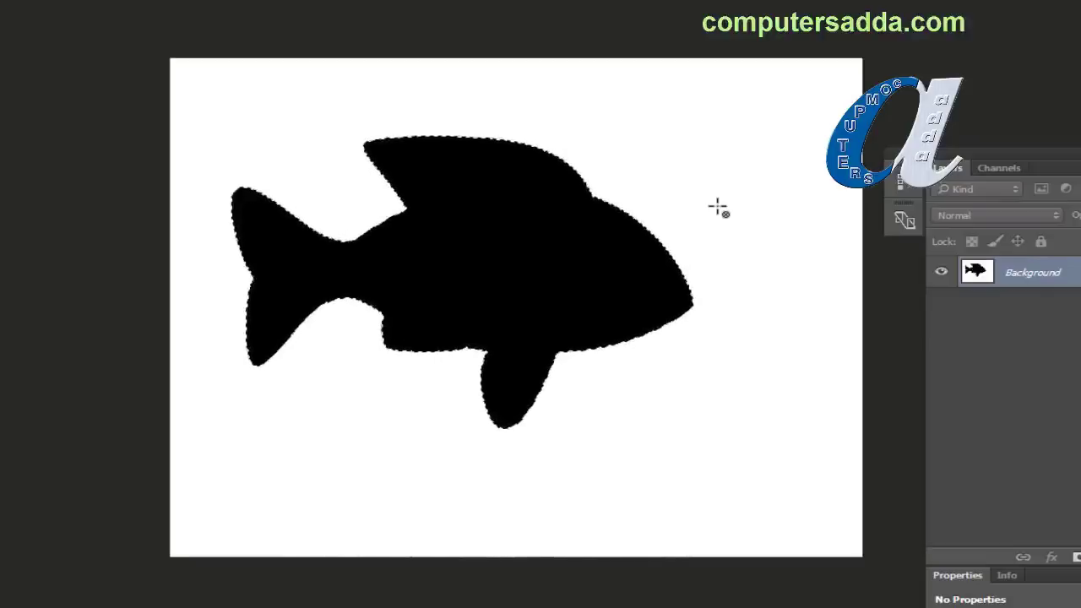
key(ctrl+BackSpace)
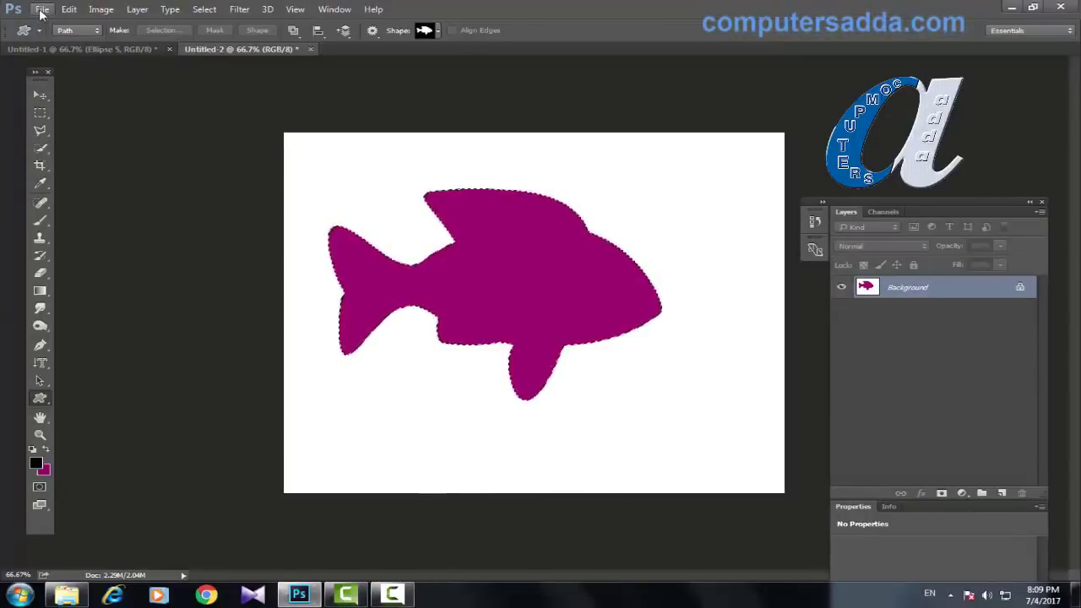
Step: Create a new 10 × 8 inch blank document and add an empty Layer 1 above Background
click(41, 9)
click(46, 23)
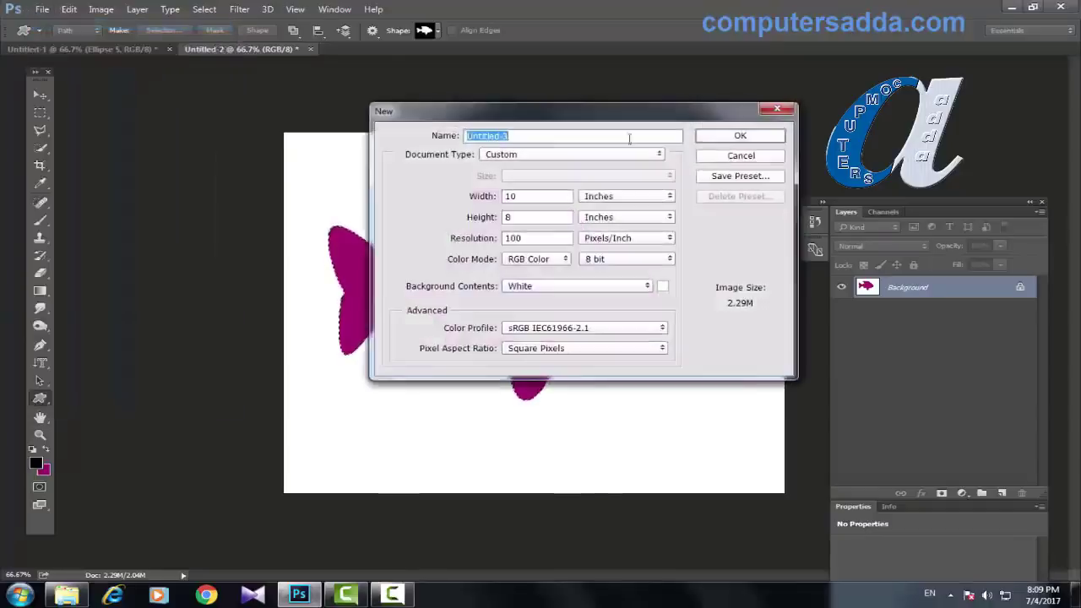
click(725, 138)
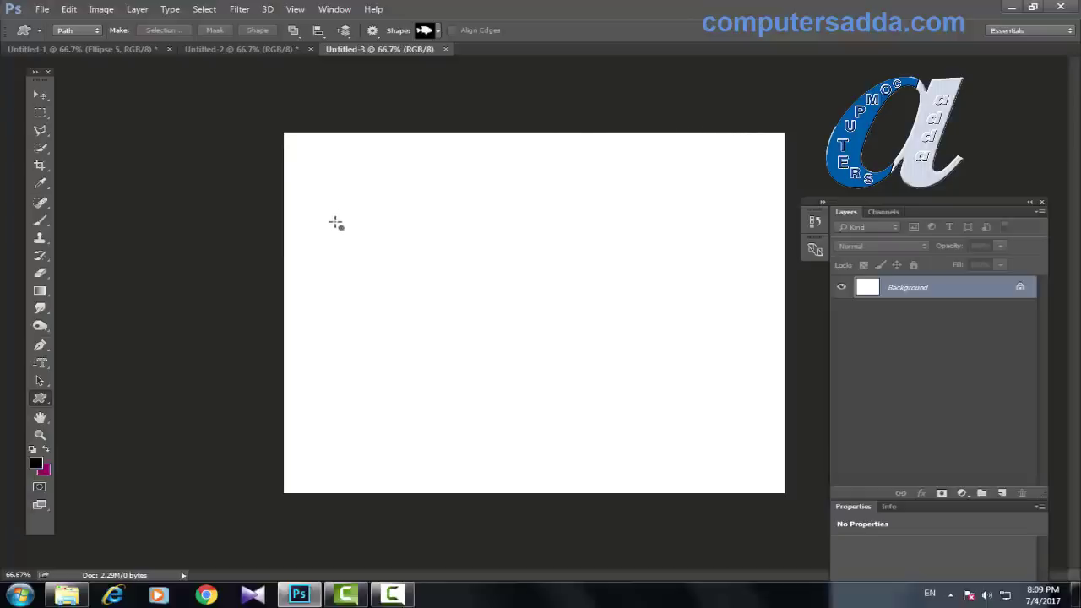
click(1002, 493)
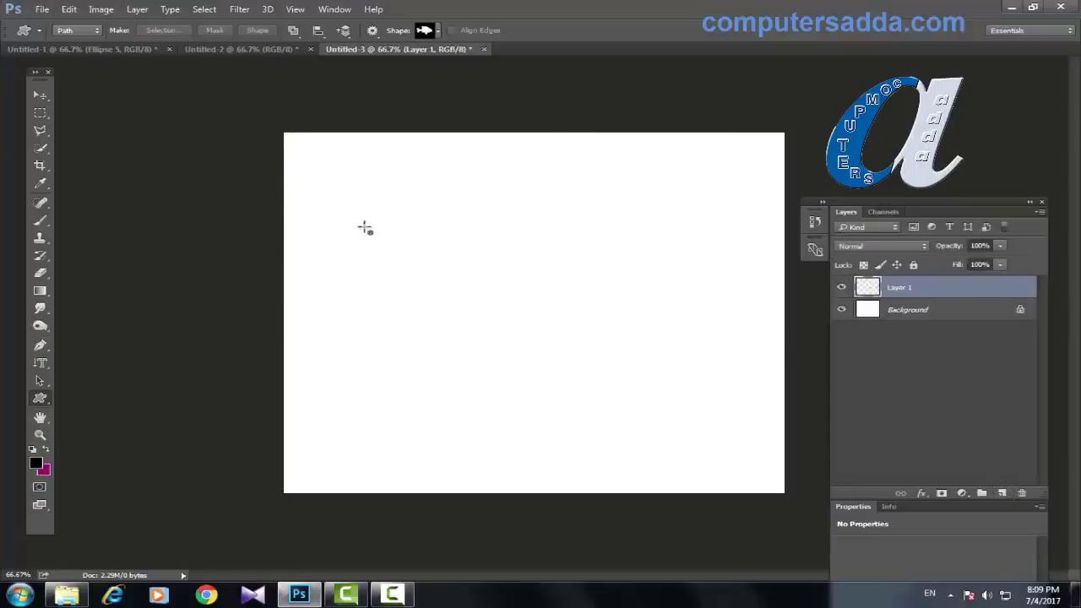
Step: Draw a flying bird path using the bird from the custom shape picker
click(438, 31)
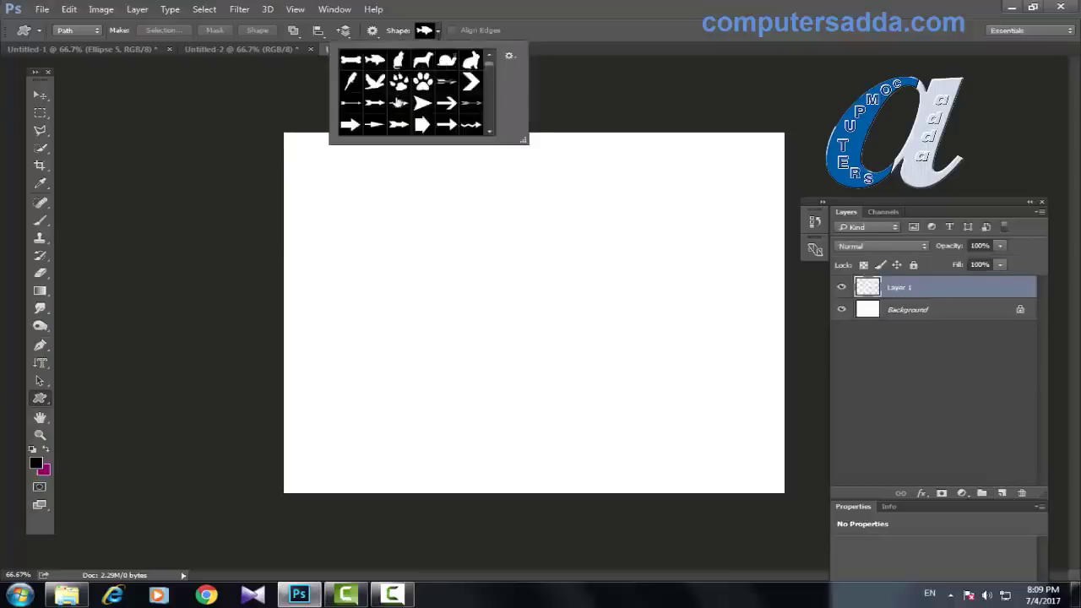
click(375, 84)
drag(331, 203, 551, 404)
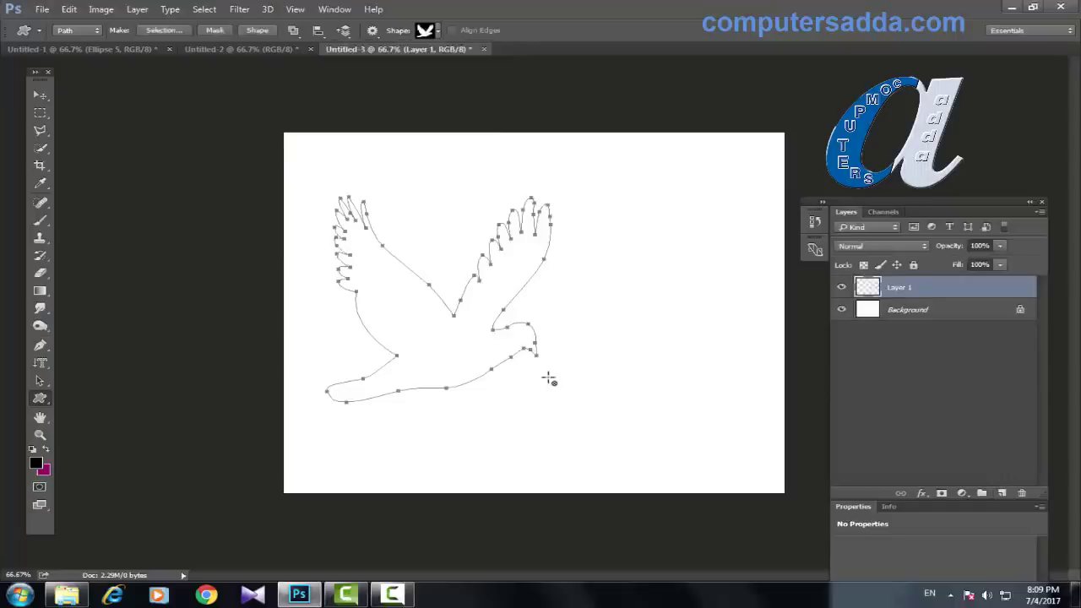
Step: Fill the bird path's selection solid magenta, then deselect
key(ctrl+Return)
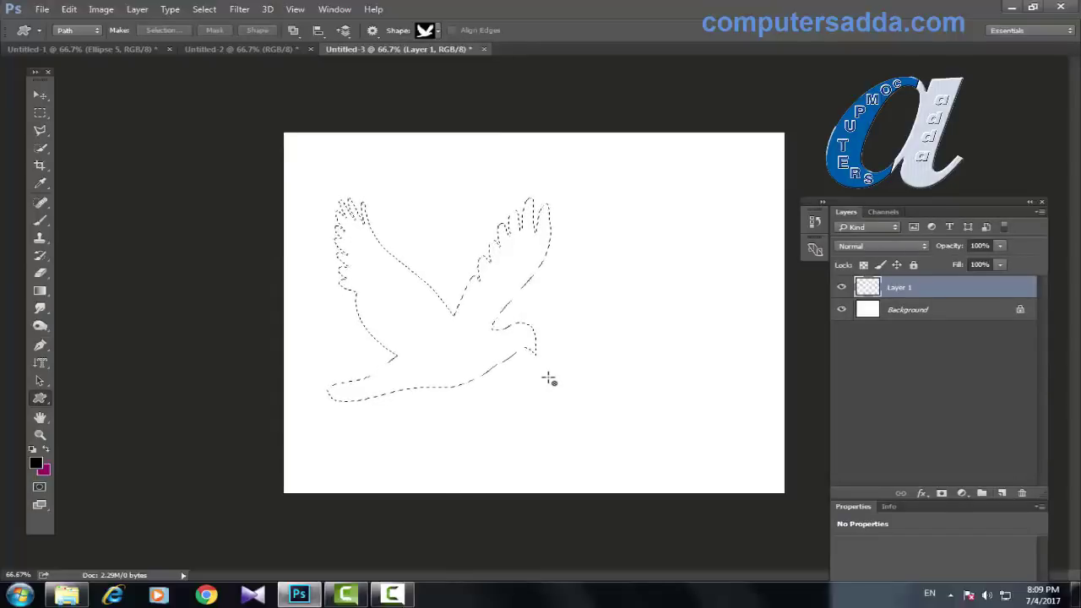
key(alt+BackSpace)
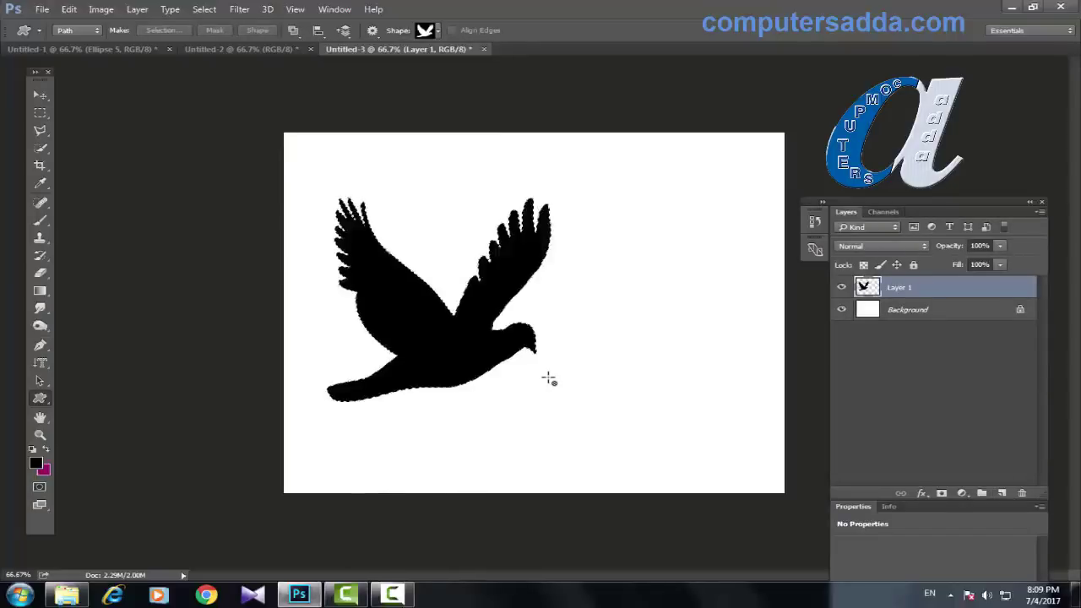
key(ctrl+BackSpace)
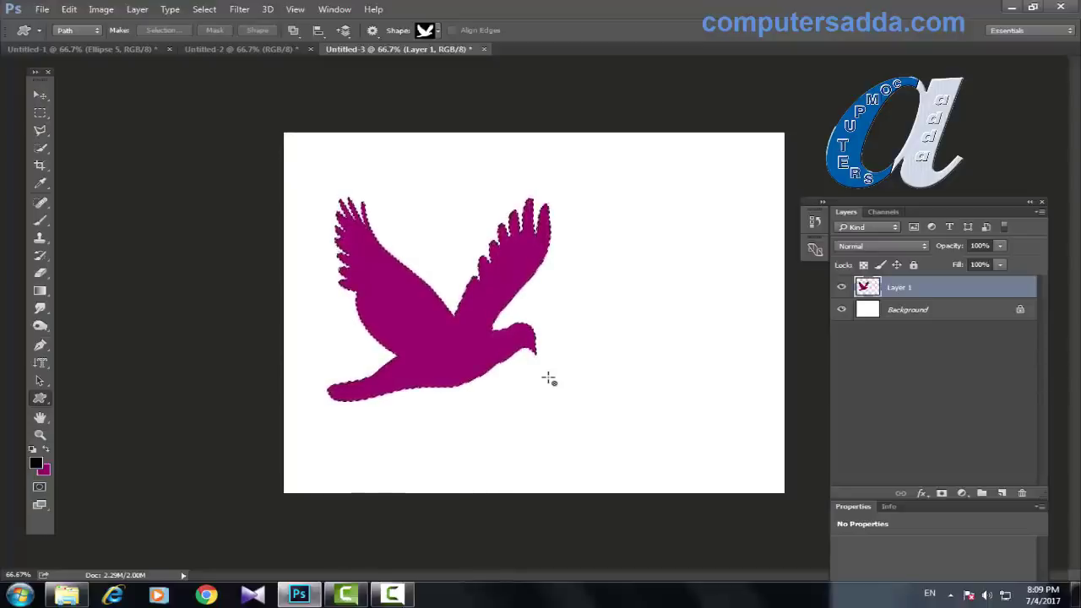
key(ctrl+d)
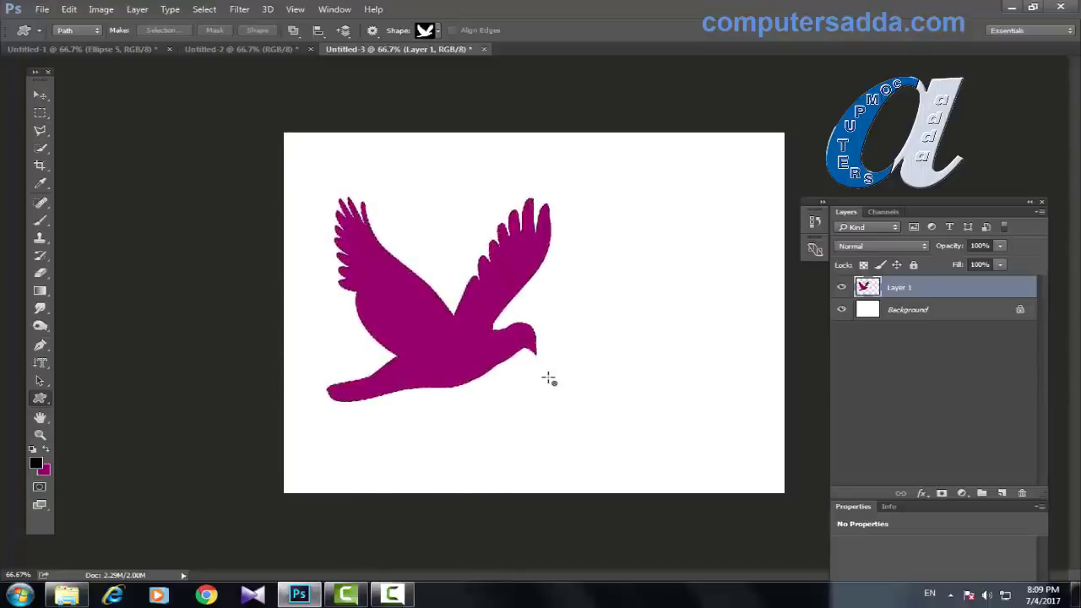
Step: Nudge the bird right, scale it down to about 72%, and add an empty Layer 2
key(v)
drag(449, 347, 503, 338)
key(ctrl+t)
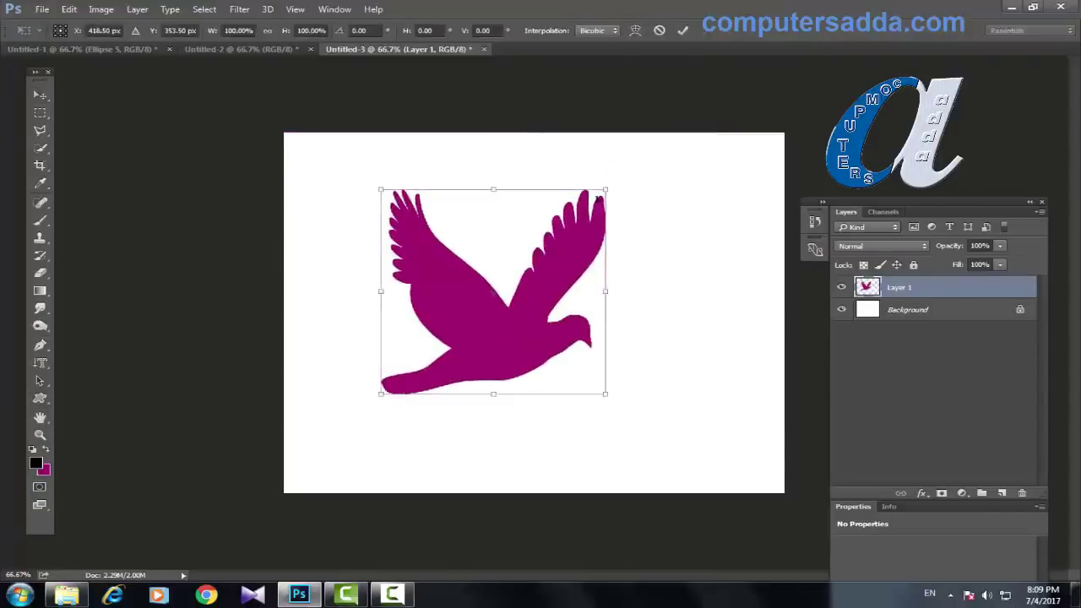
drag(605, 189, 581, 219)
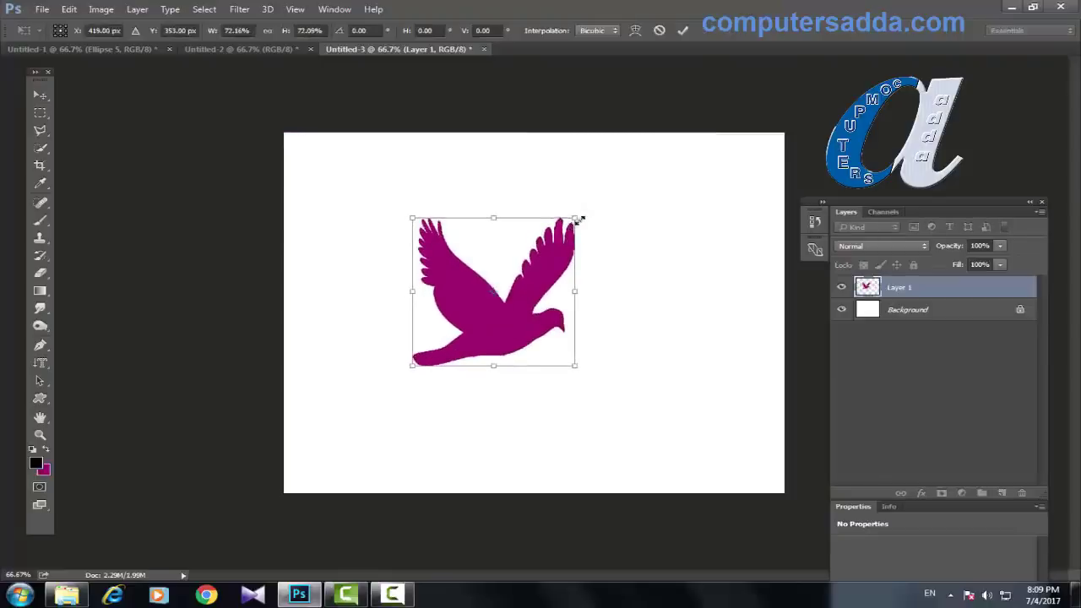
key(Return)
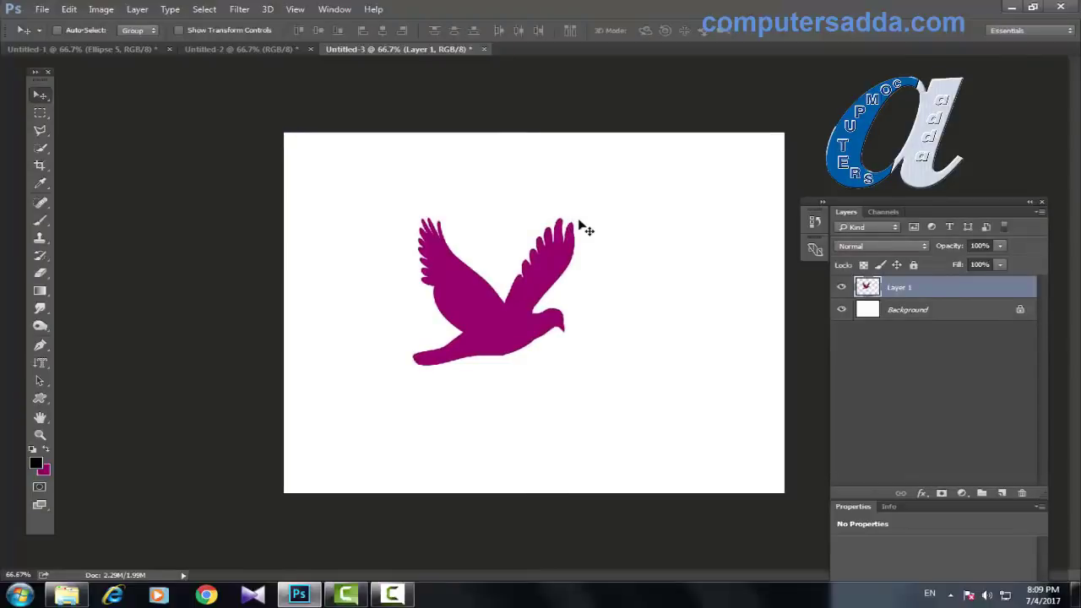
click(1001, 493)
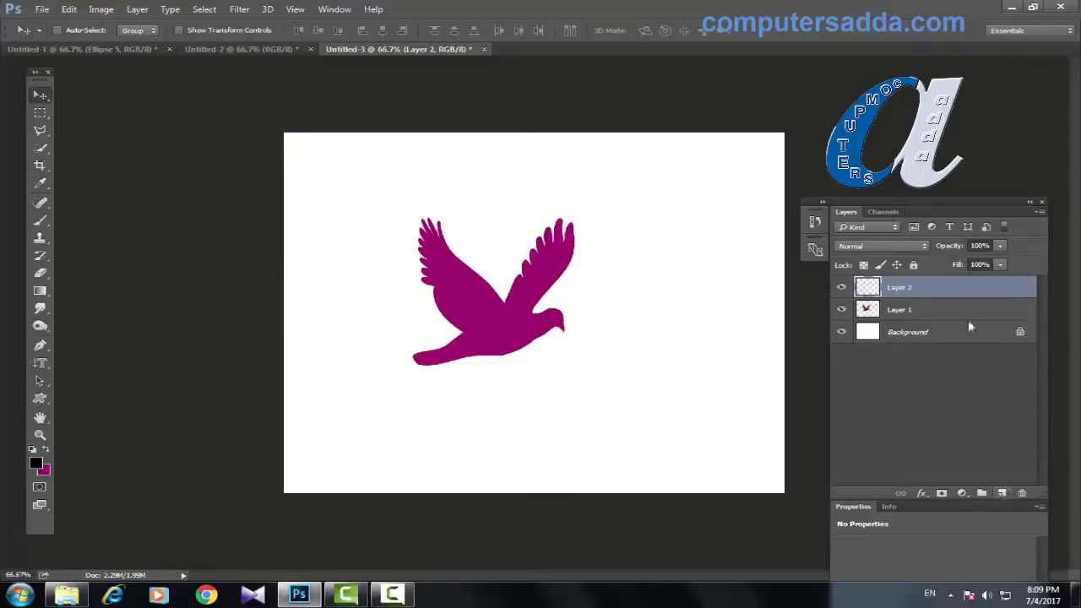
Step: Draw a snail custom-shape path at the lower right, beside the bird
click(39, 398)
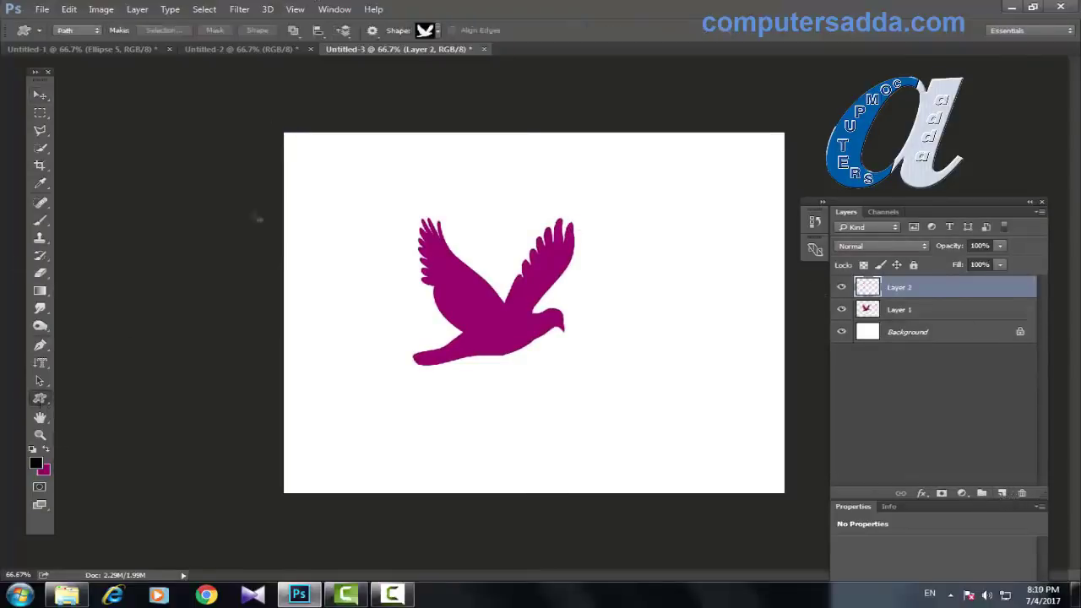
click(437, 32)
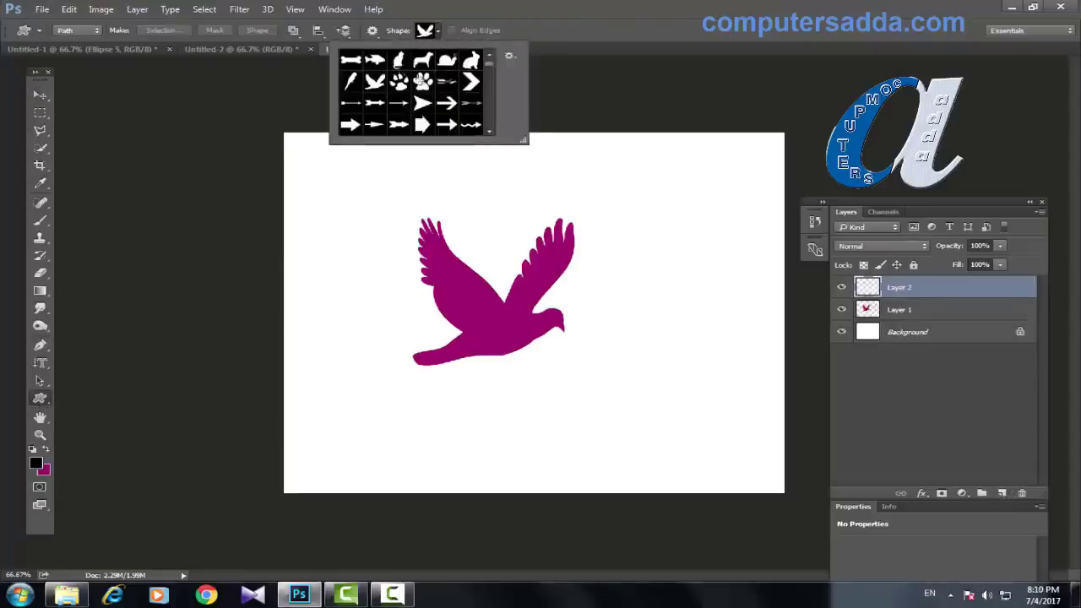
double_click(446, 61)
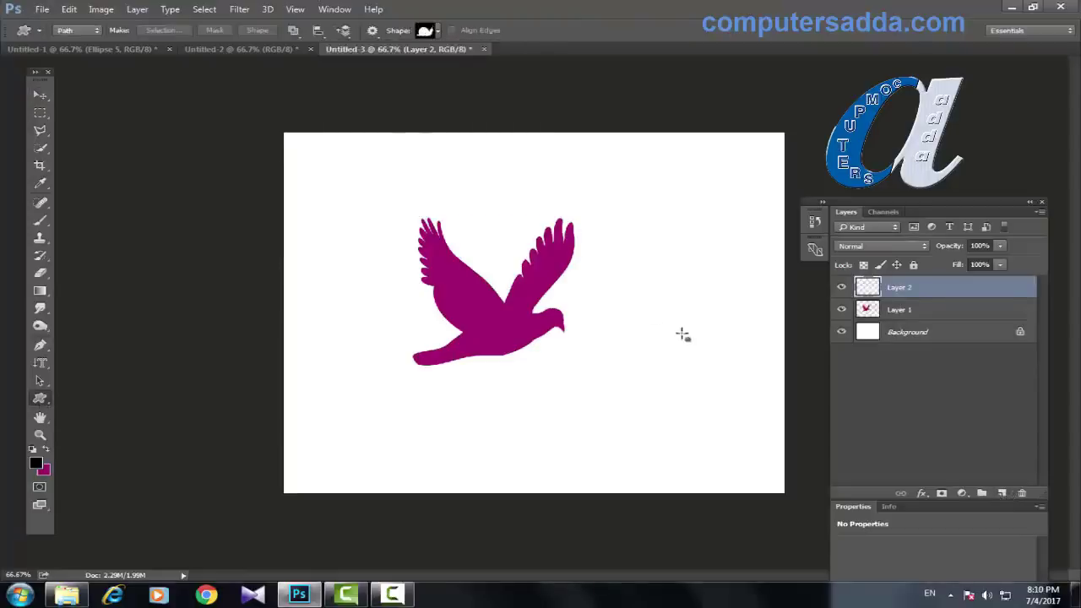
drag(545, 361, 714, 467)
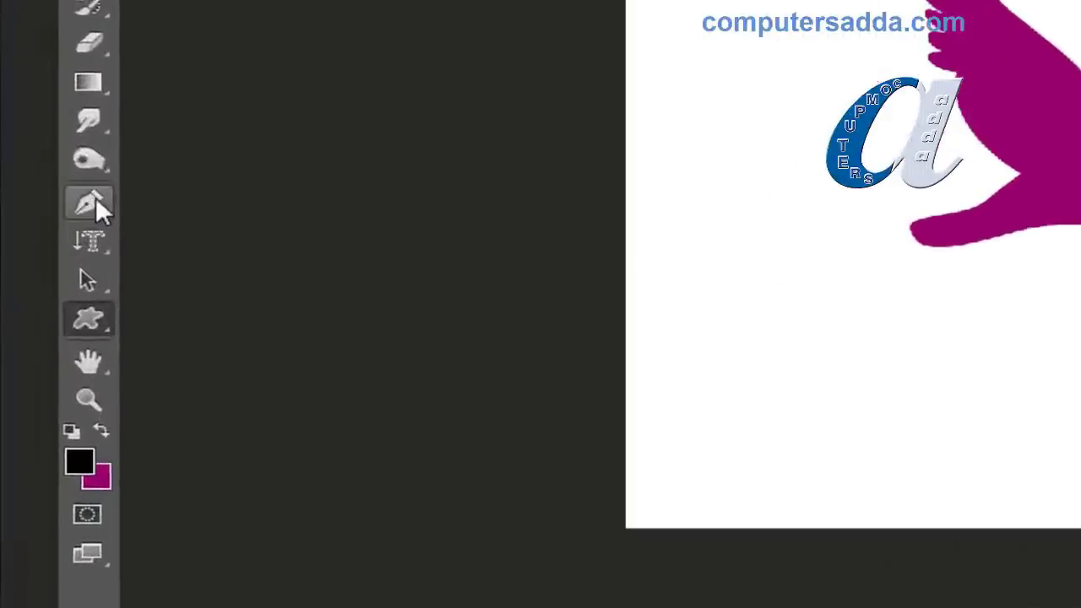
Step: With the Convert Point Tool, drag new handles from the snail path's top and left anchors
click(41, 348)
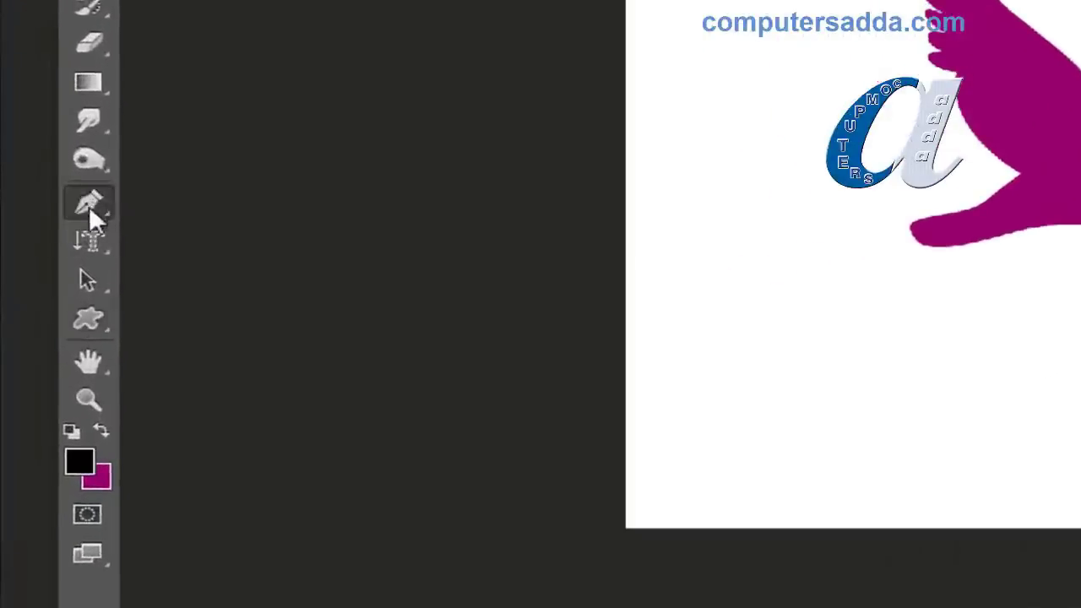
right_click(91, 212)
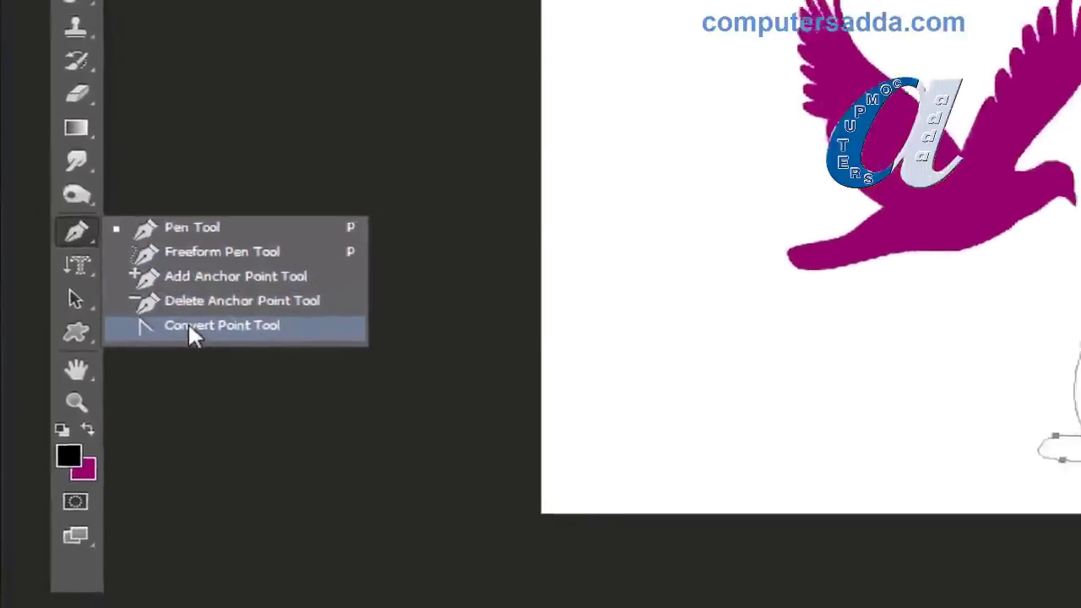
click(190, 329)
click(605, 373)
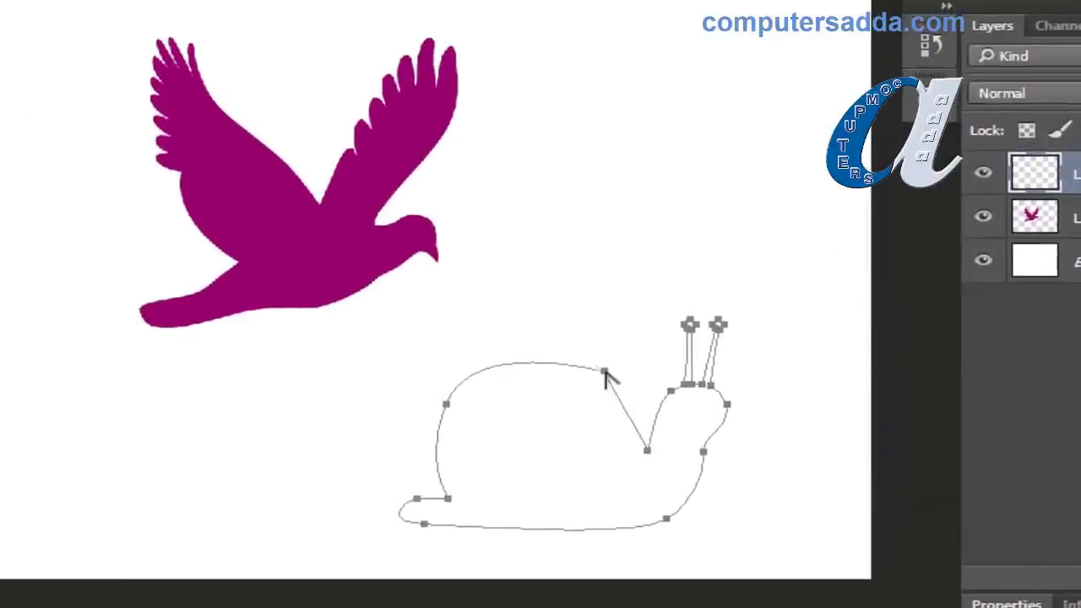
drag(605, 374, 613, 320)
click(446, 404)
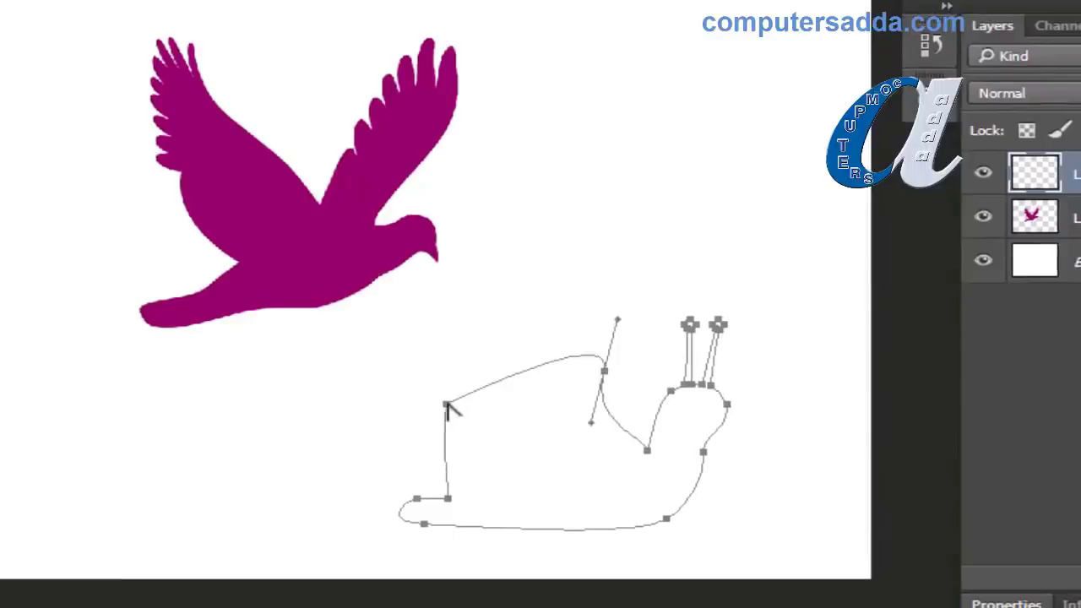
drag(447, 405, 438, 472)
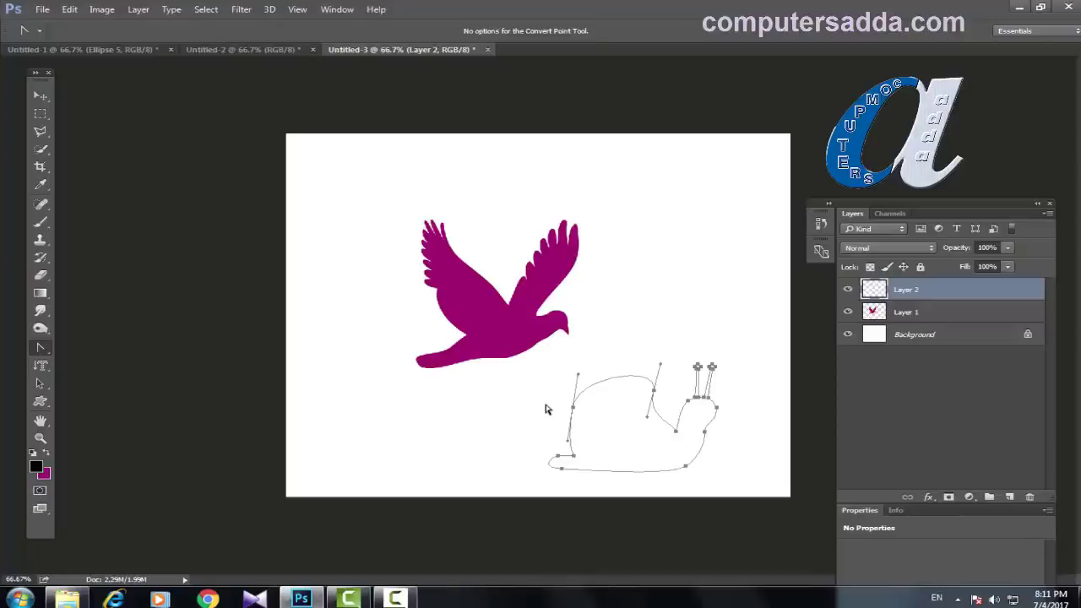
Step: Open the portrait of the woman in a yellow top from the herions folder
click(42, 9)
click(52, 37)
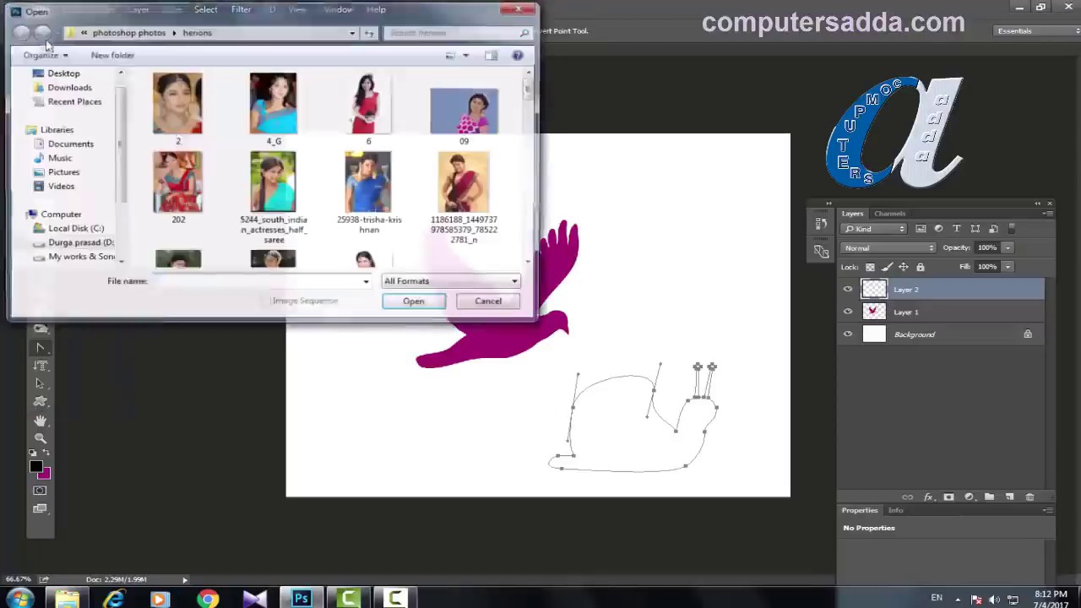
drag(534, 87, 533, 194)
click(386, 218)
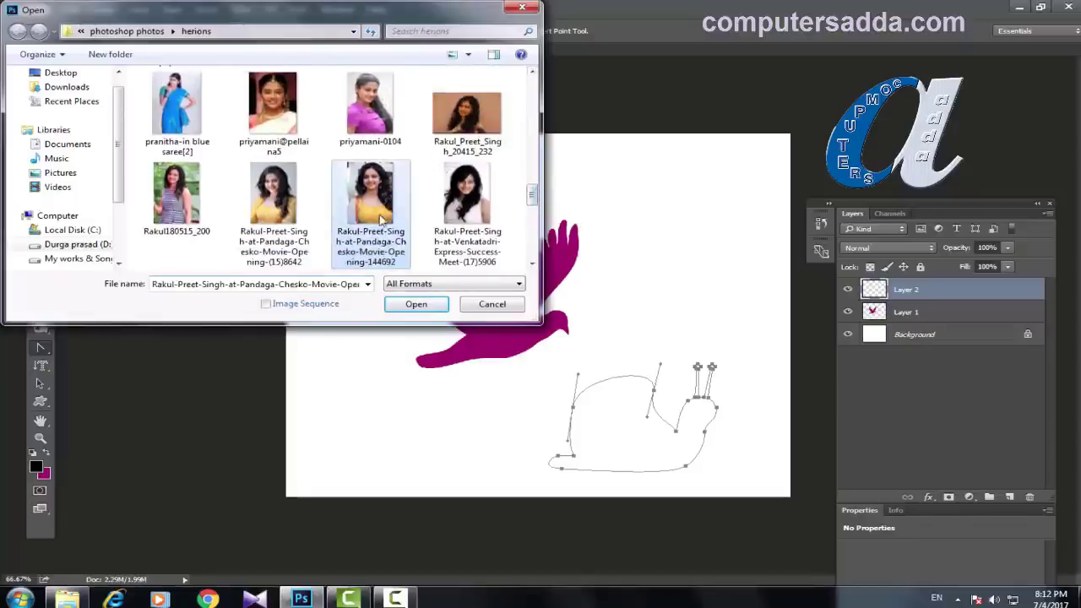
click(411, 310)
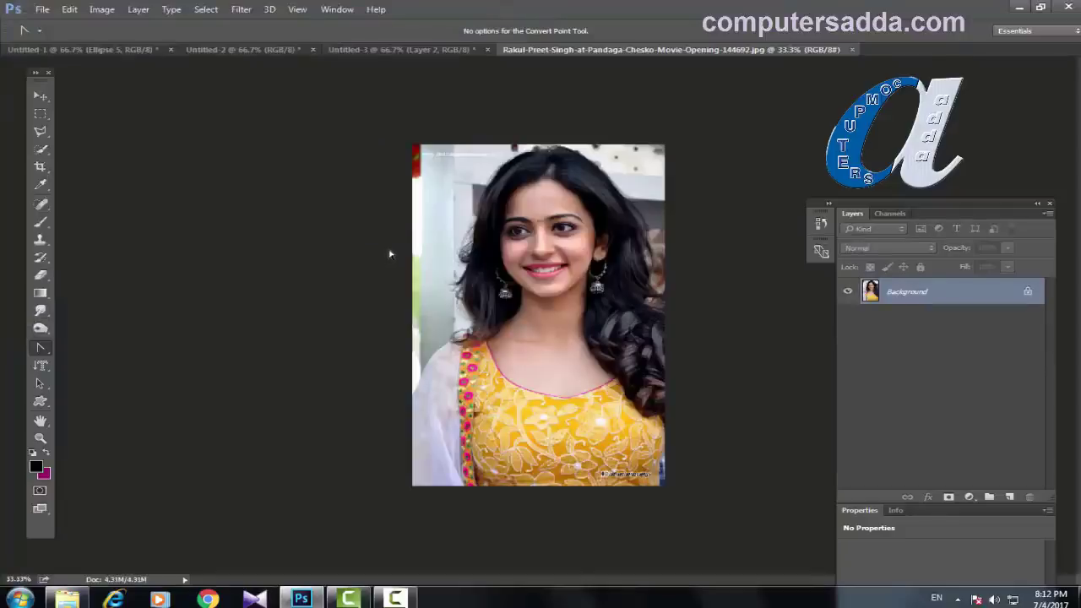
Step: Set the Custom Shape Tool to Path mode with the leaf shape selected, zoomed to 33.3%
key(ctrl+plus)
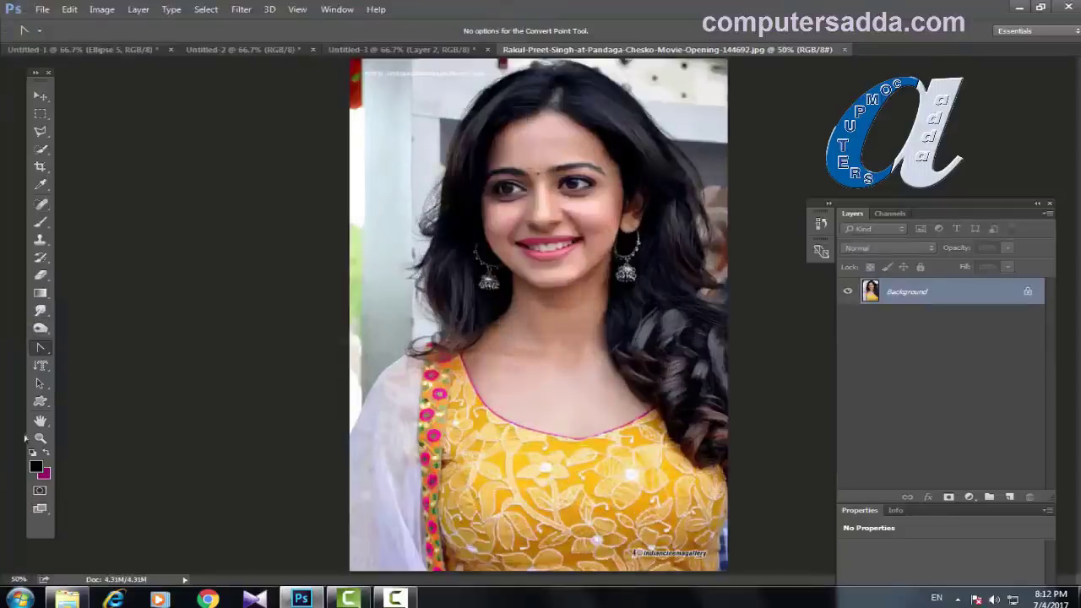
drag(40, 401, 96, 472)
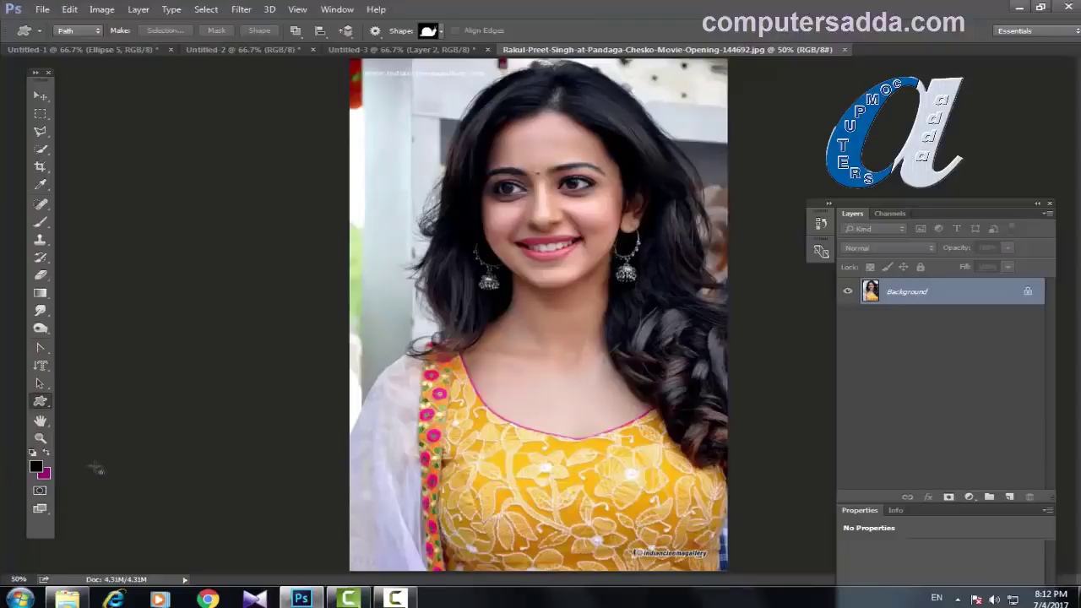
click(65, 34)
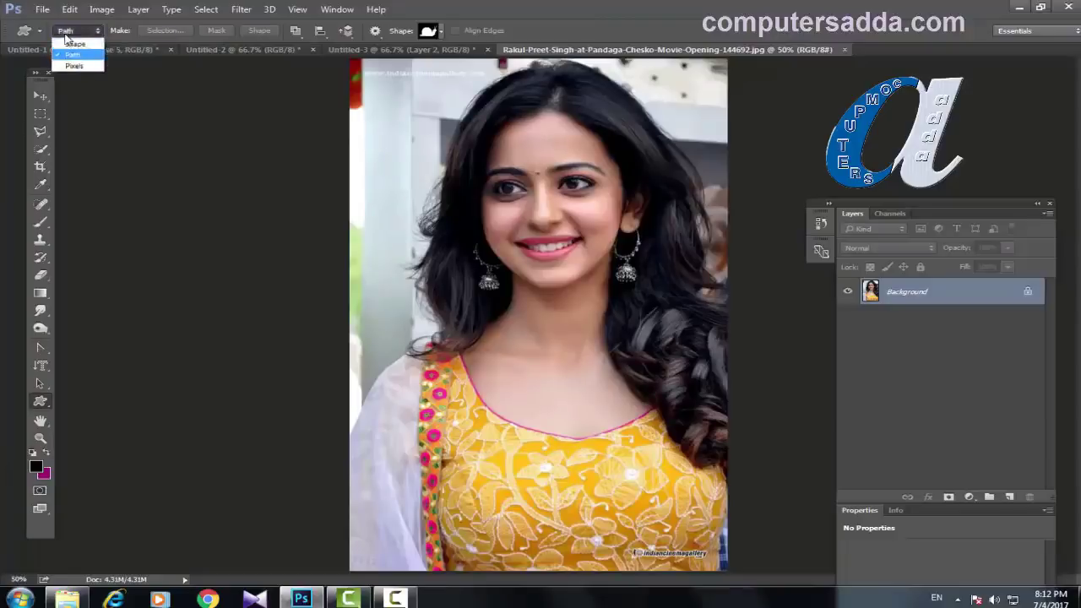
click(71, 54)
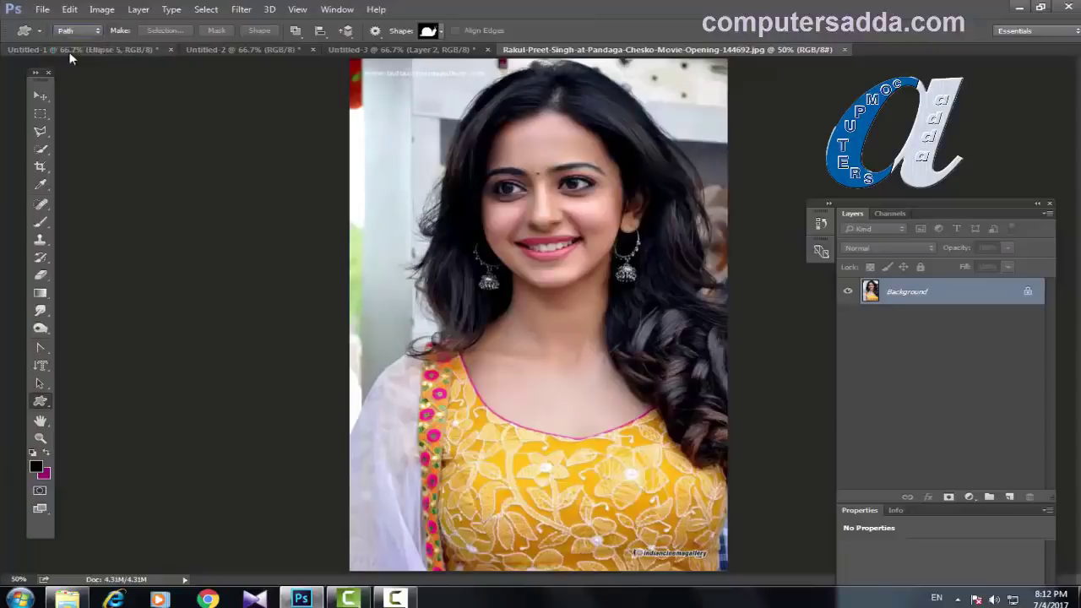
click(441, 32)
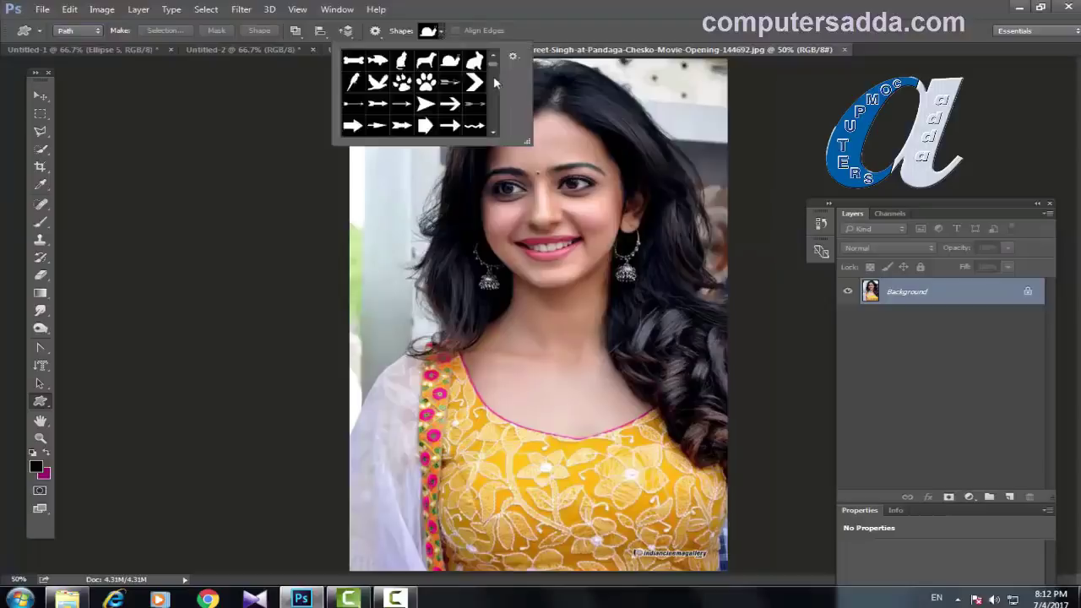
drag(495, 66, 495, 86)
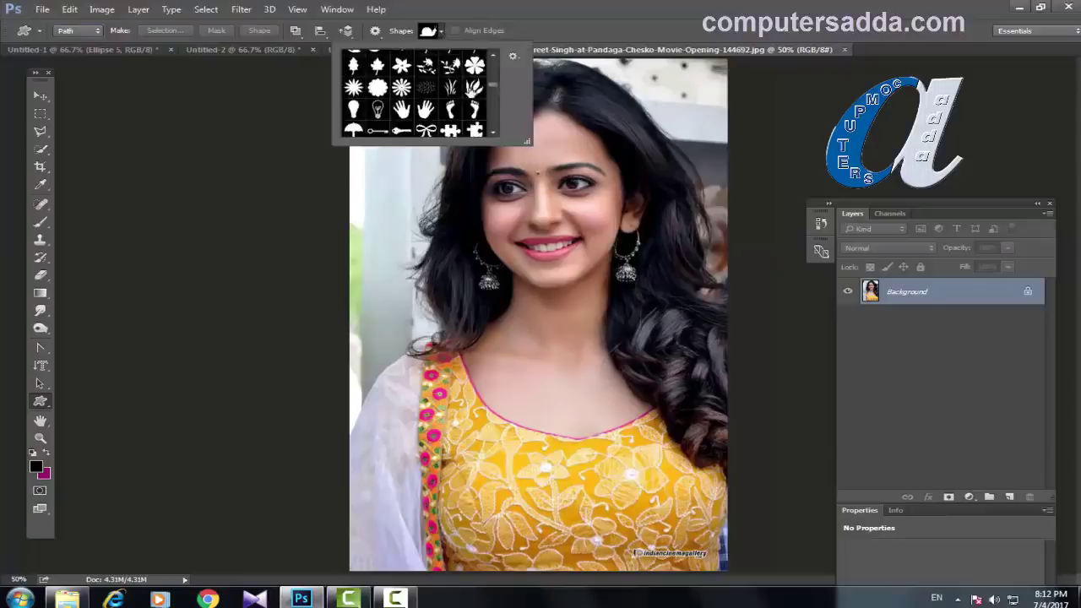
click(474, 87)
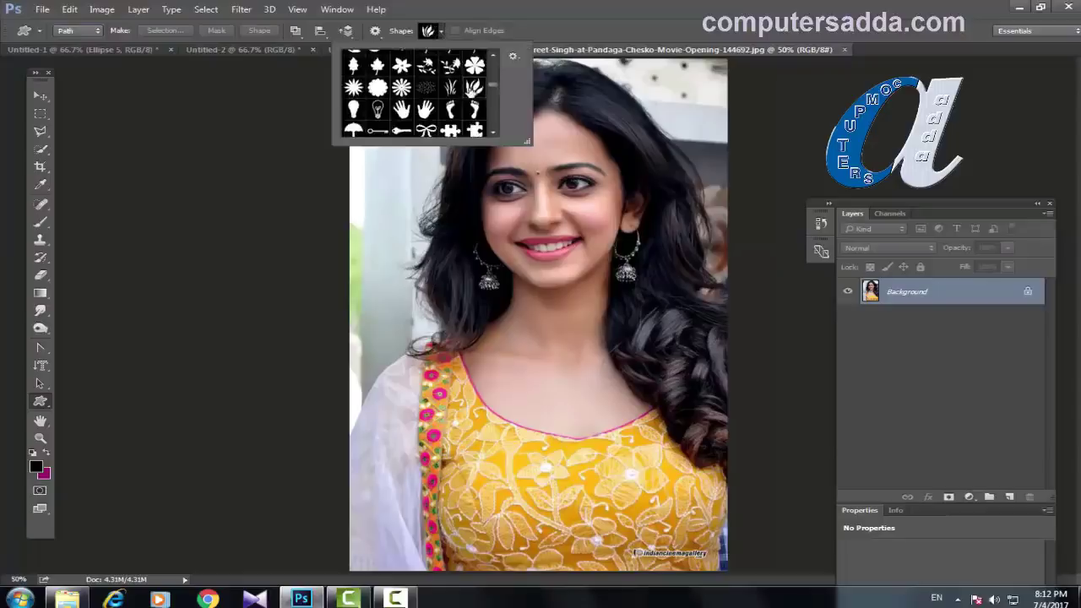
click(653, 27)
key(ctrl+minus)
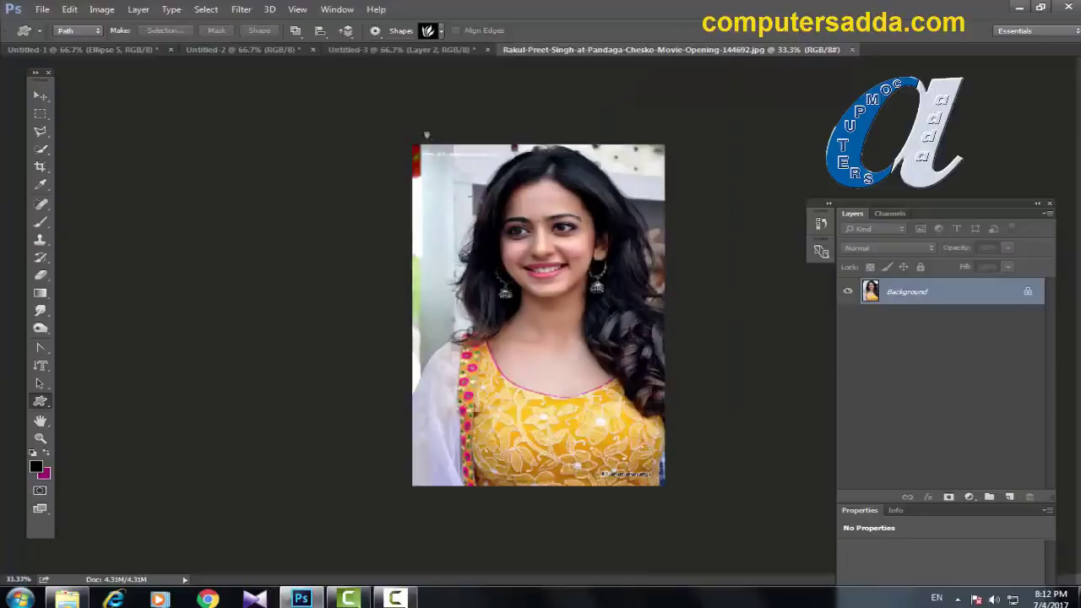
Step: Draw the leaf path over the photo and apply it as a vector mask on Layer 0
drag(427, 135, 667, 433)
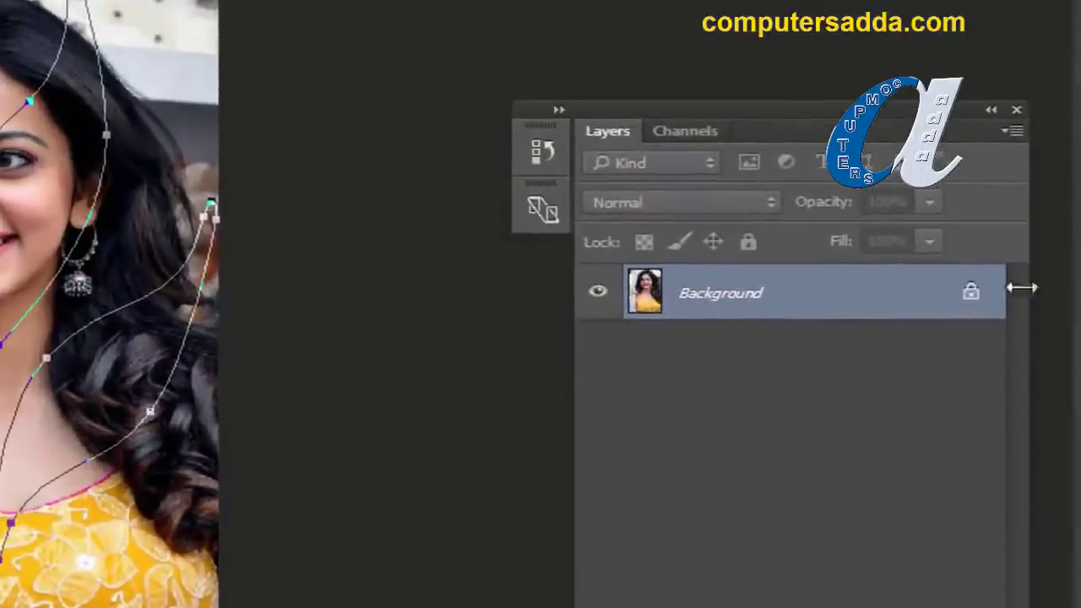
click(972, 296)
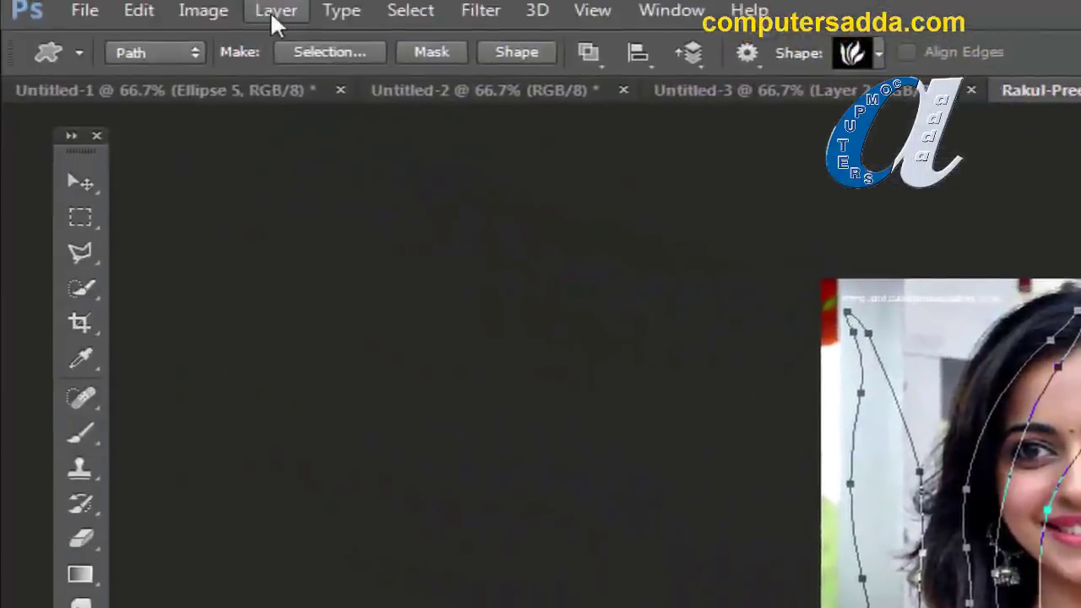
click(271, 15)
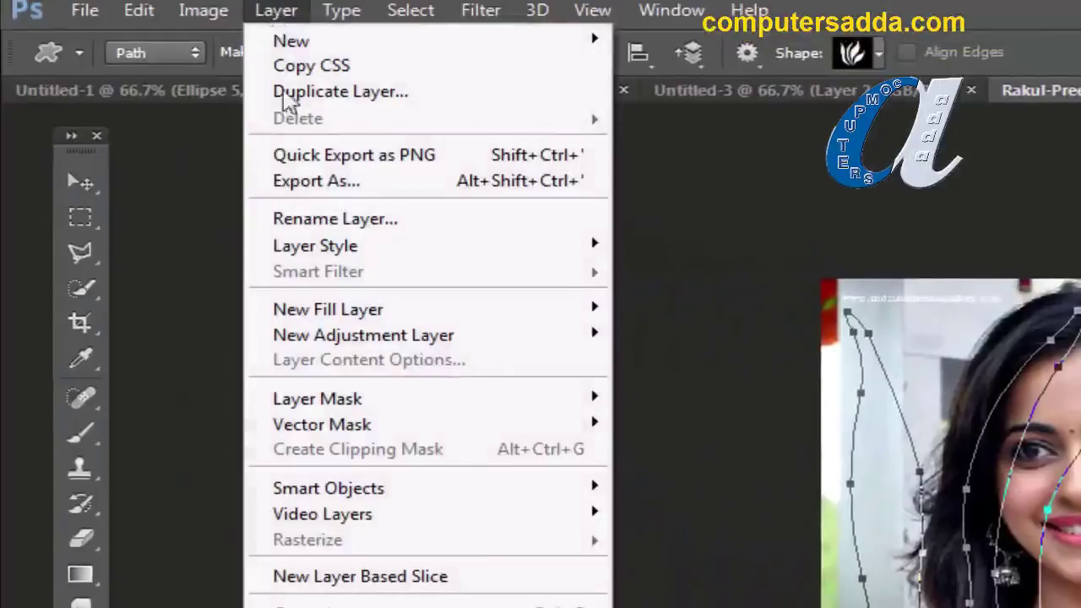
mouse_move(302, 431)
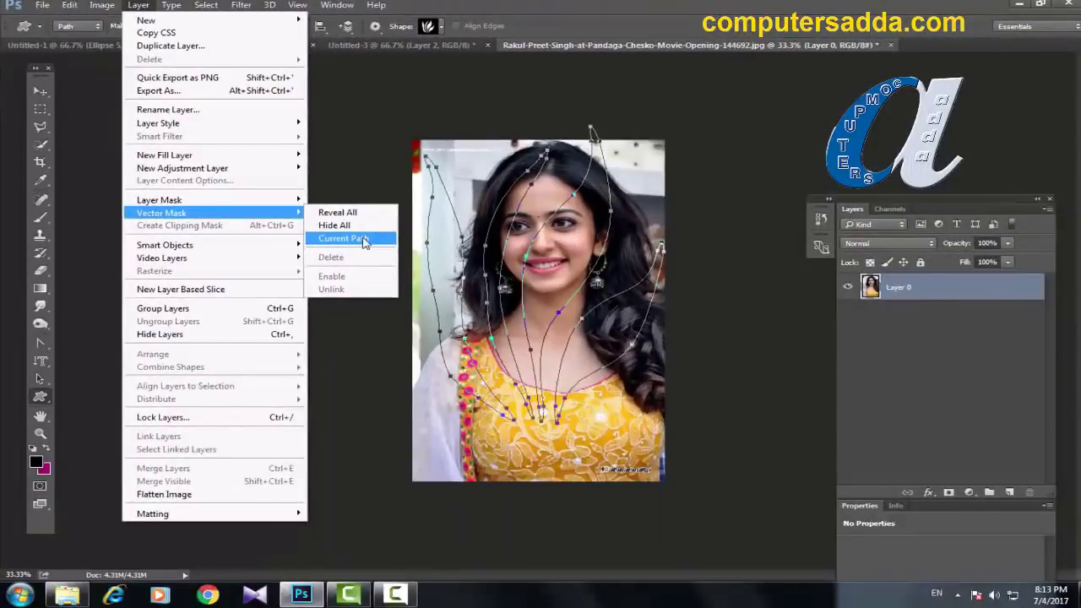
click(364, 241)
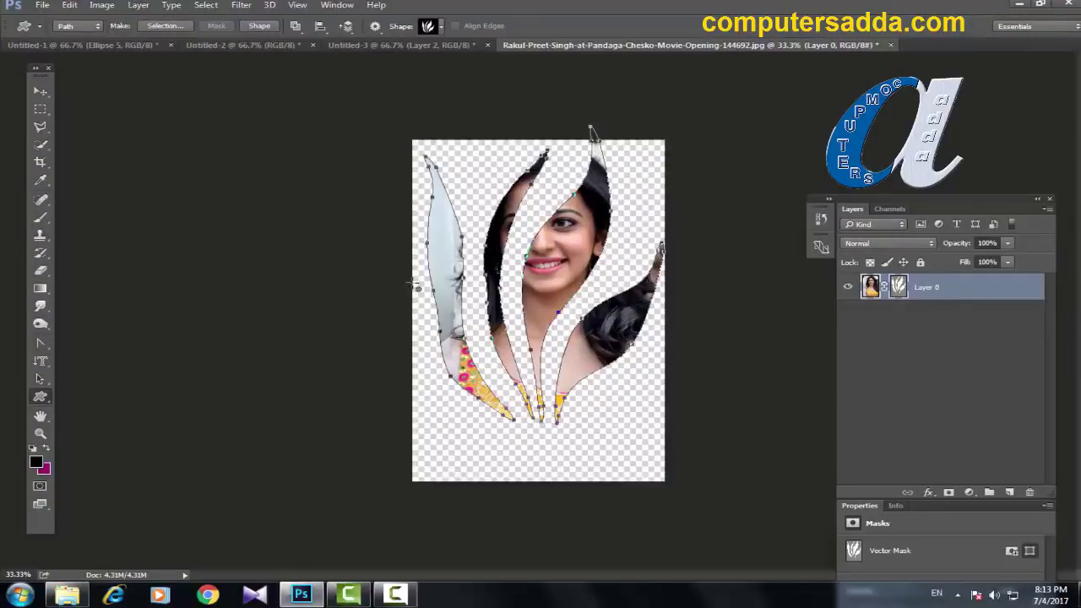
Step: Load the leaf mask path as a selection, then deselect it
key(ctrl+Return)
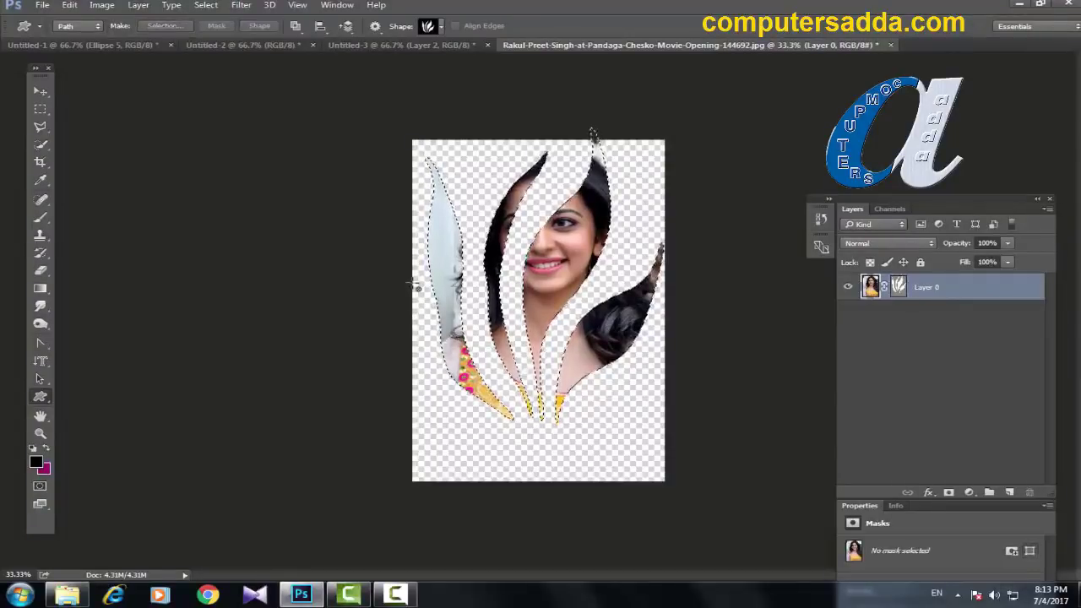
key(ctrl+d)
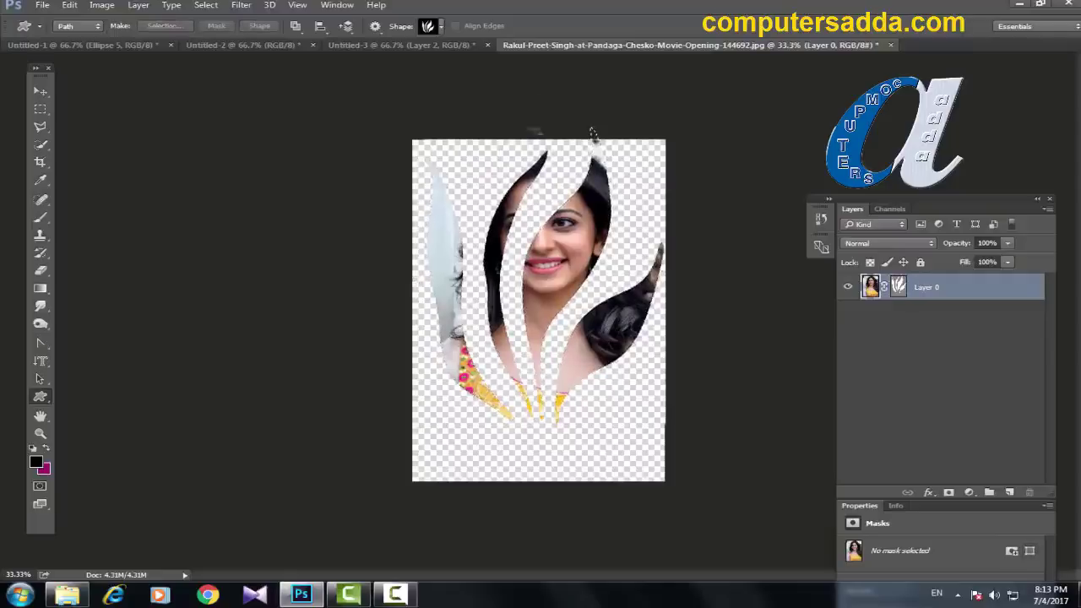
click(41, 5)
Step: Open the second portrait photo
click(50, 35)
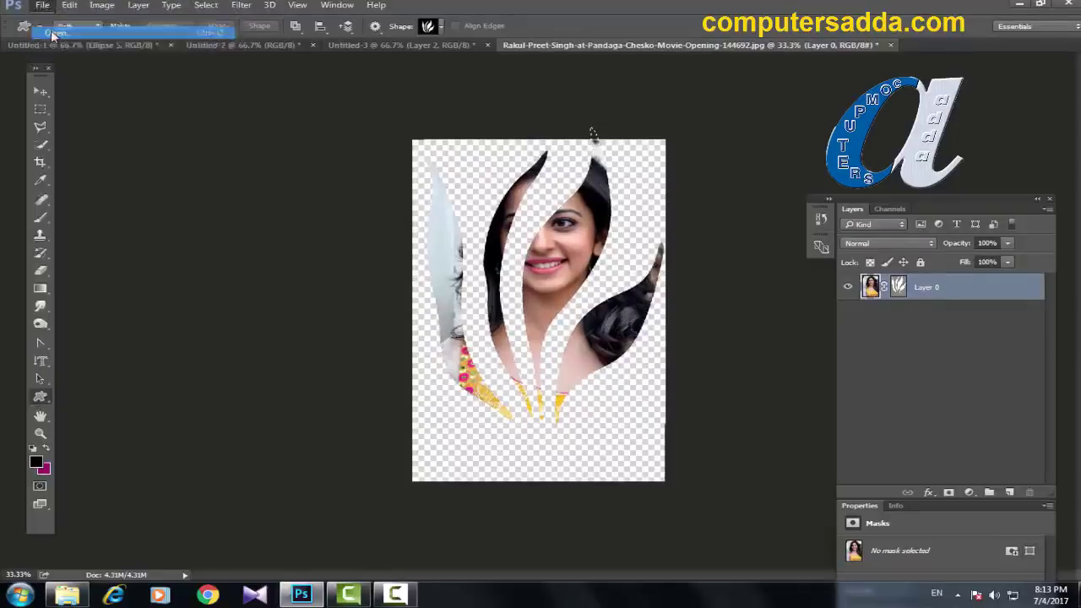
click(368, 177)
click(415, 302)
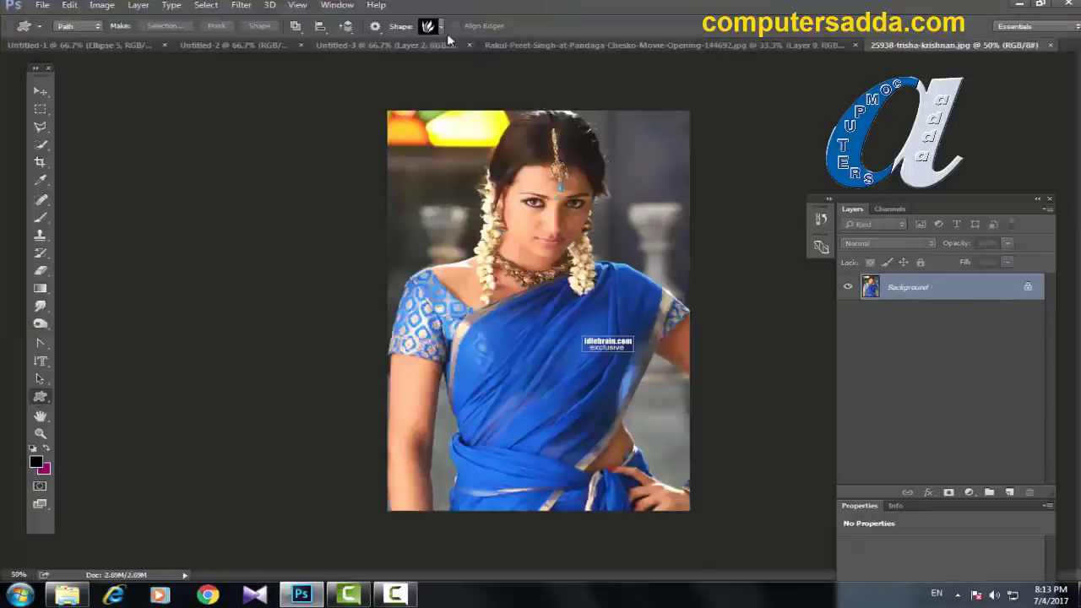
Step: Draw a feather-shaped custom path across the photo toward the bottom right
click(441, 27)
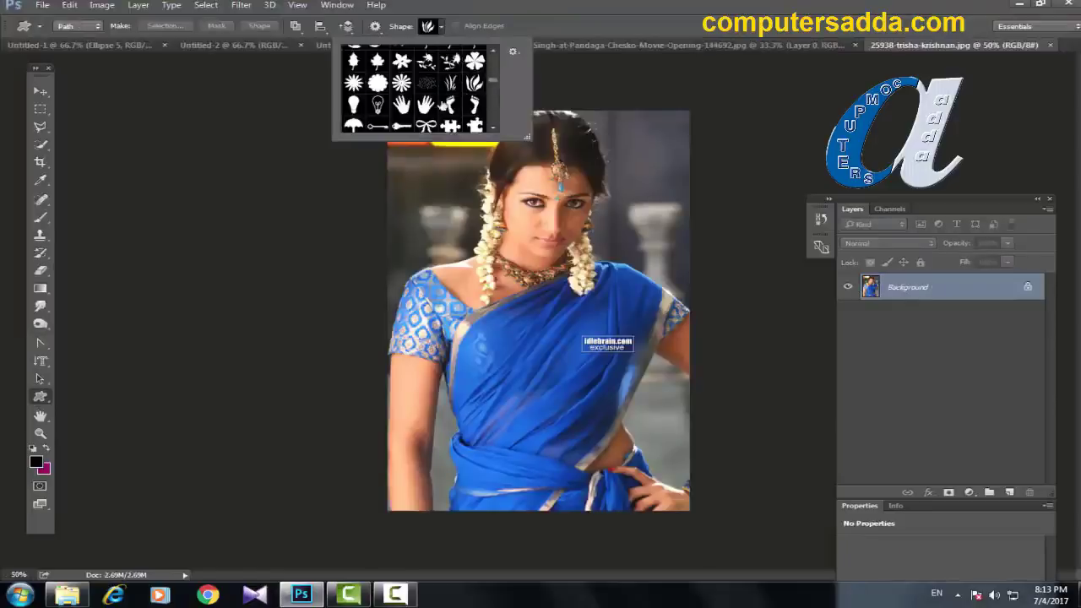
scroll(493, 75, up, 5)
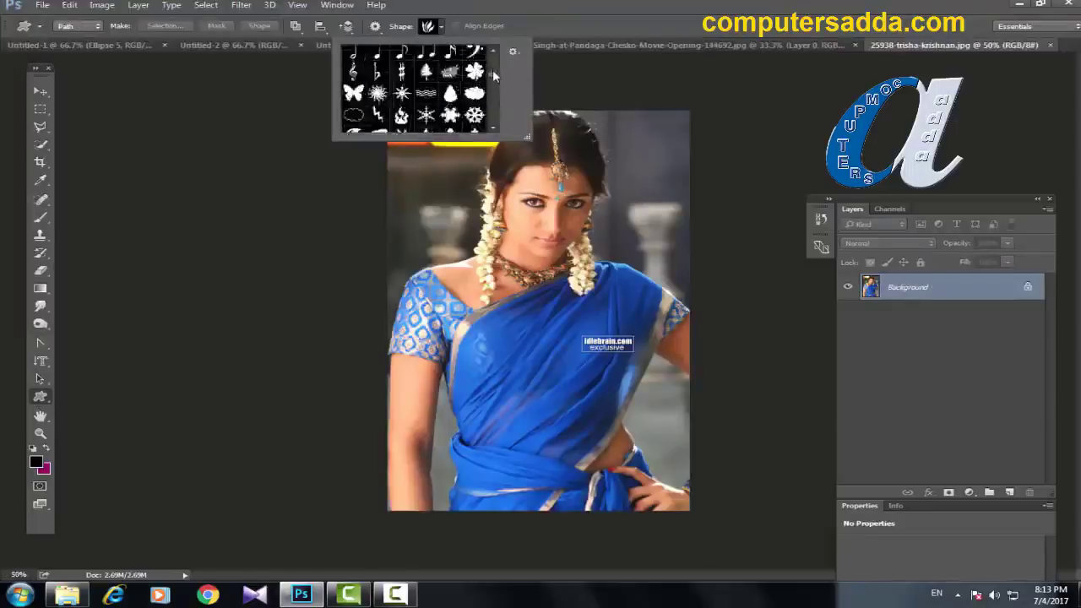
click(355, 78)
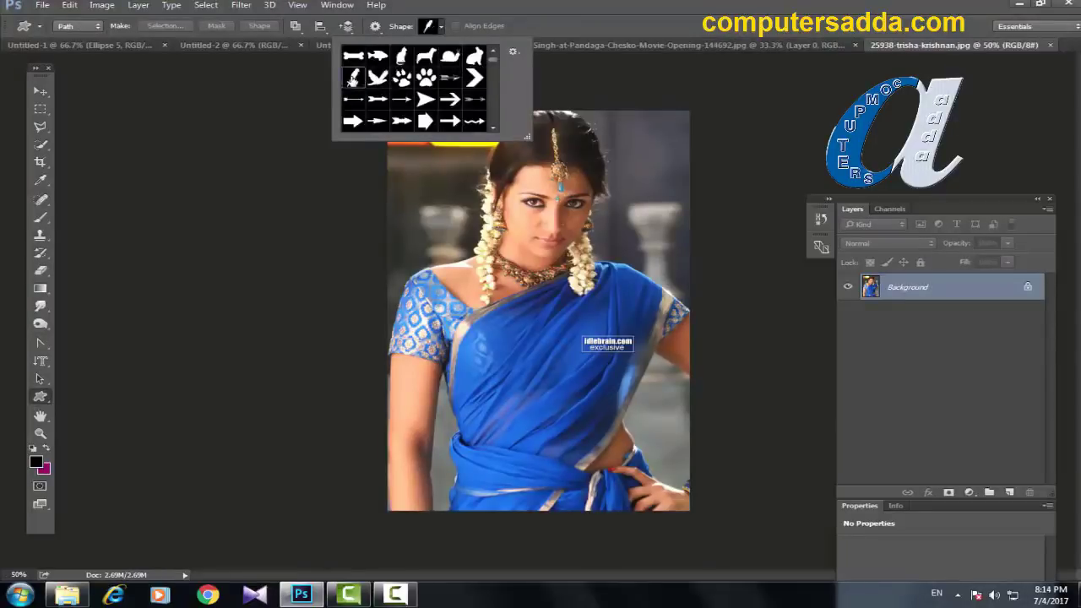
key(Return)
drag(422, 114, 646, 381)
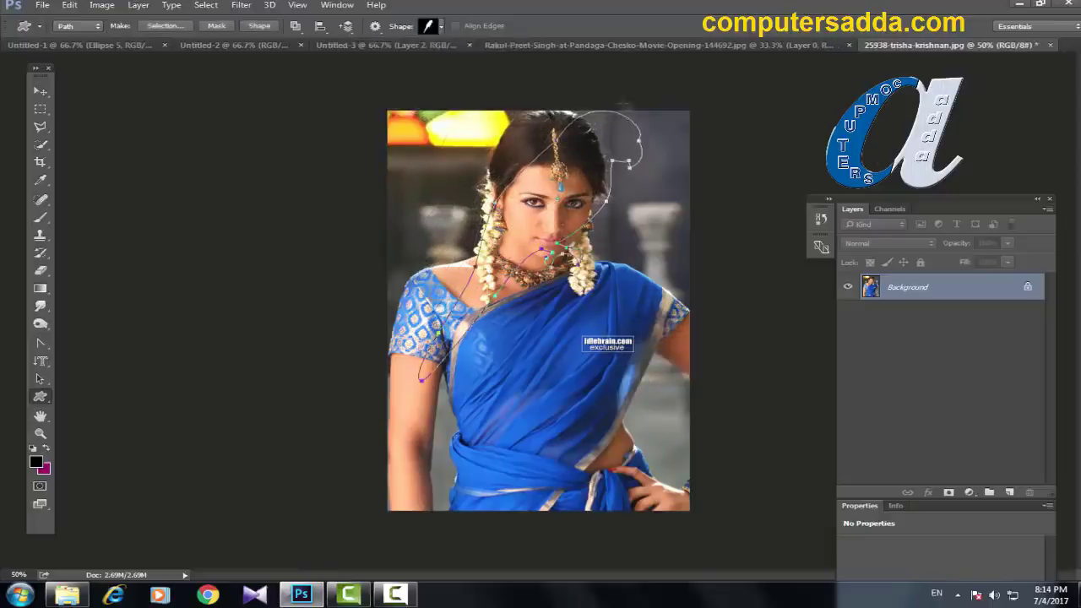
Step: Unlock the Background into Layer 0 and apply the feather path as its vector mask
click(1028, 288)
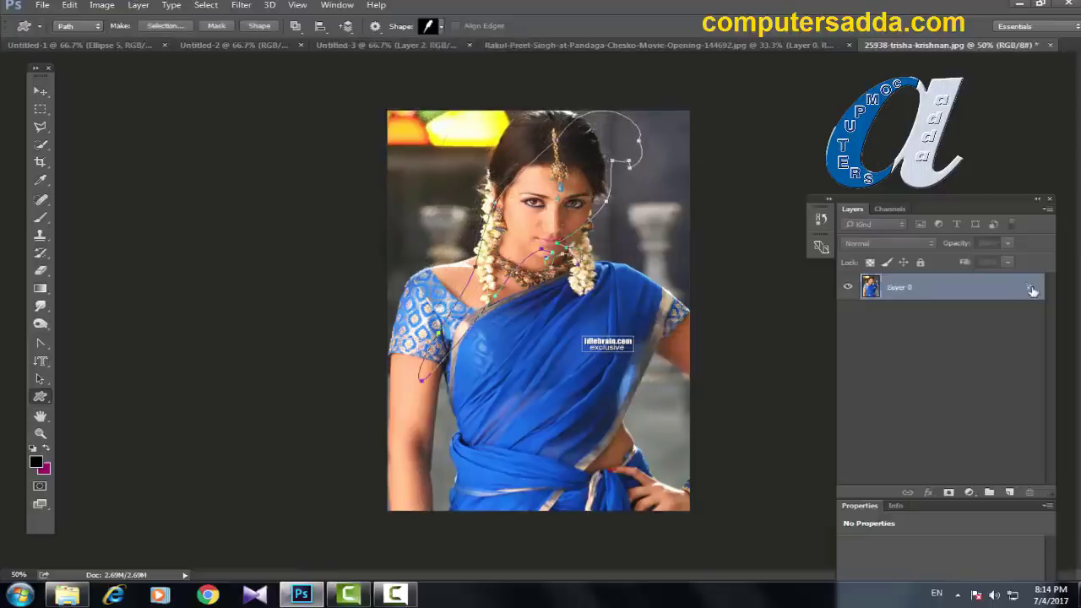
click(139, 5)
mouse_move(167, 214)
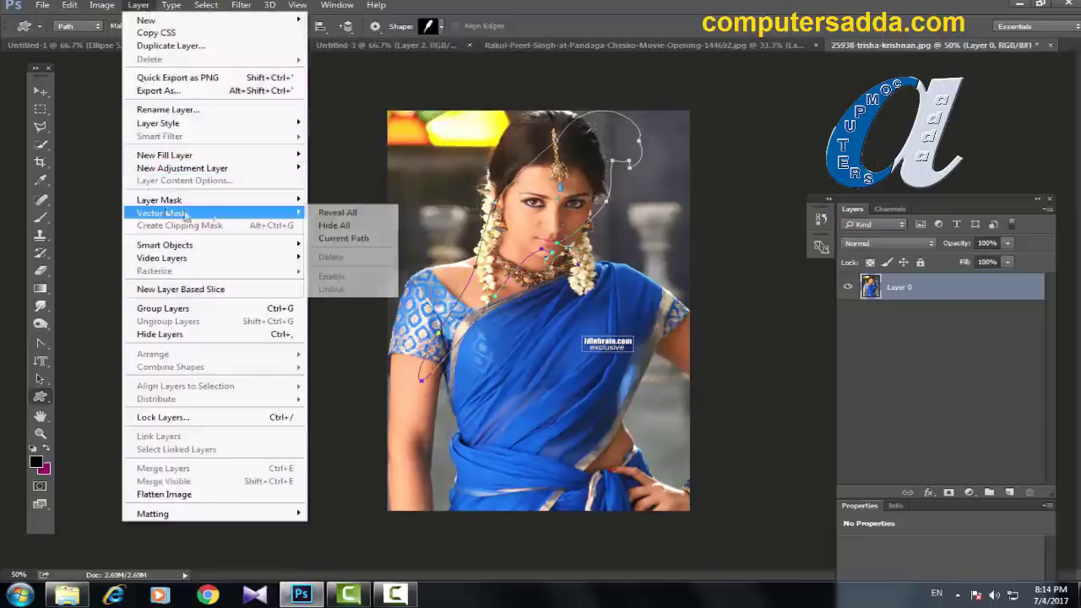
click(339, 239)
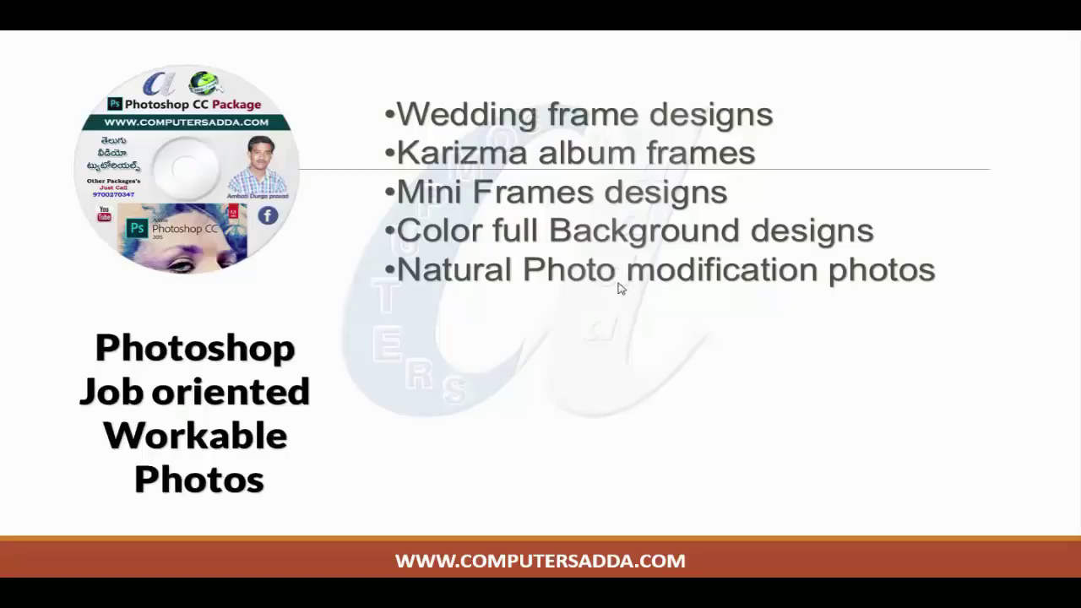
Step: Show the Wedding Photos through Wedding design .psd bullets, then advance to the Photoshop slide
click(621, 288)
click(621, 288)
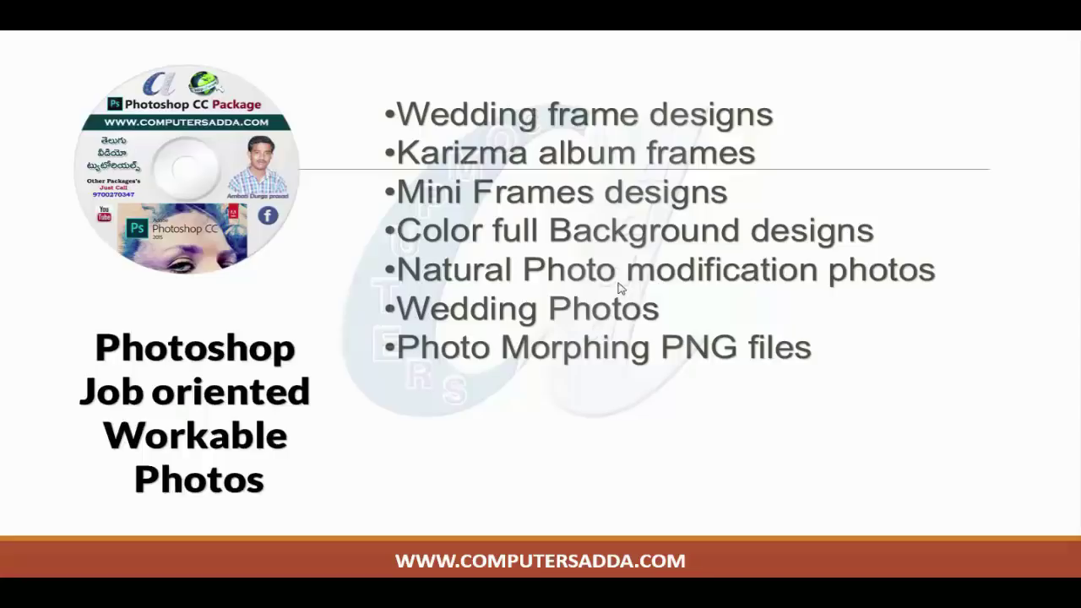
key(Left)
click(621, 288)
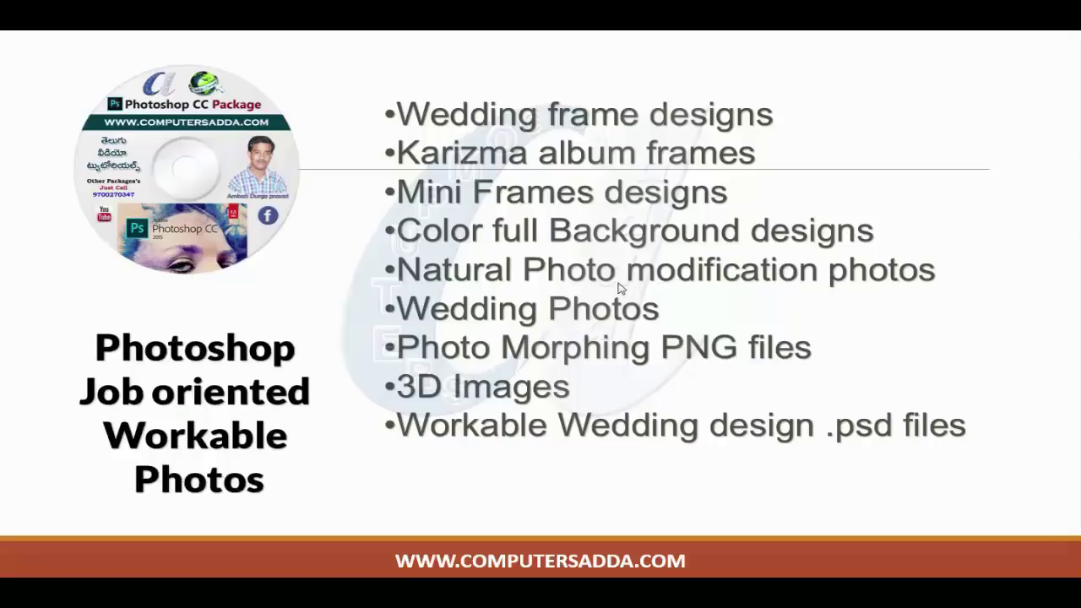
click(621, 289)
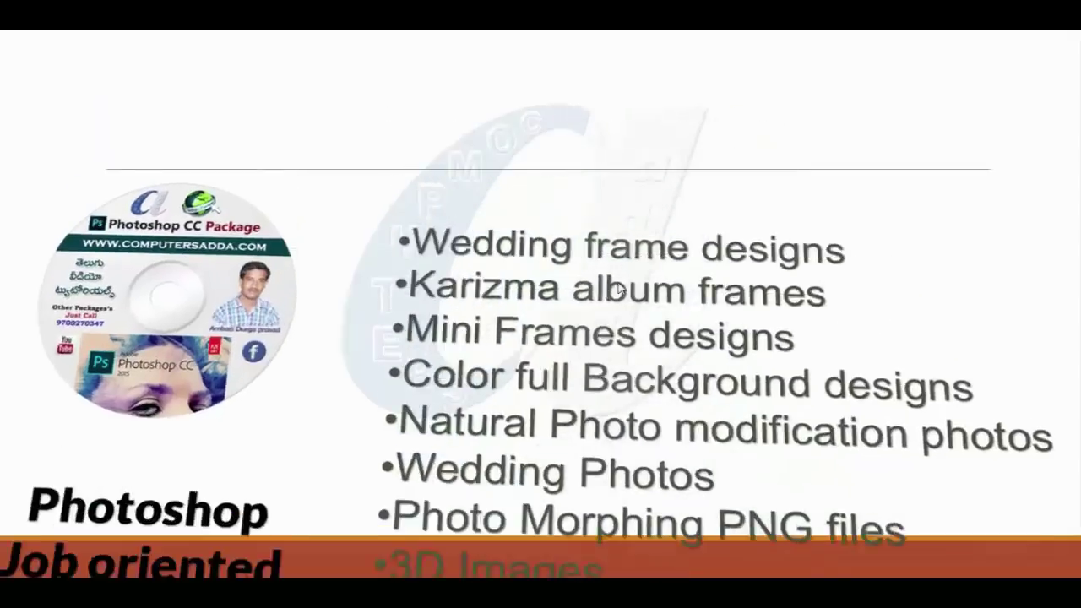